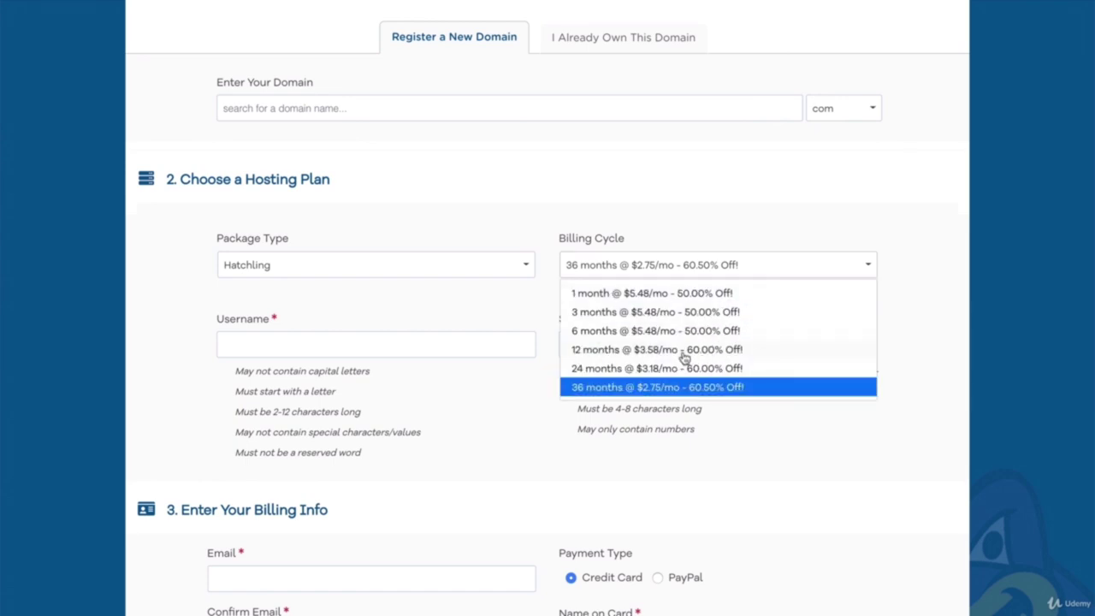
Step: Choose the 12-month billing cycle and enter the billing e-mail address
left_click(682, 350)
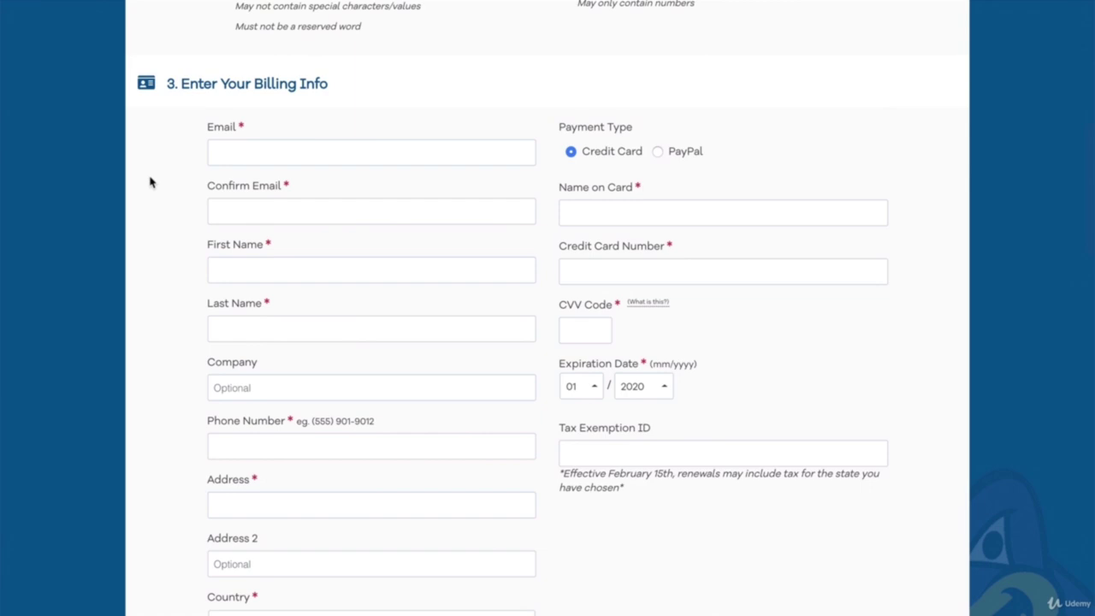
left_click(232, 151)
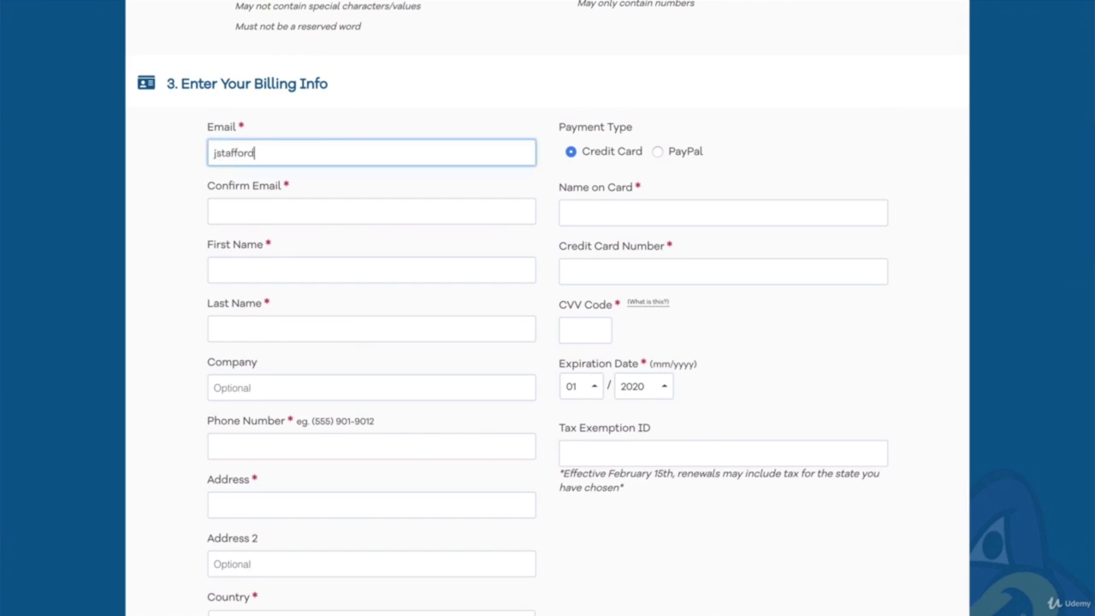
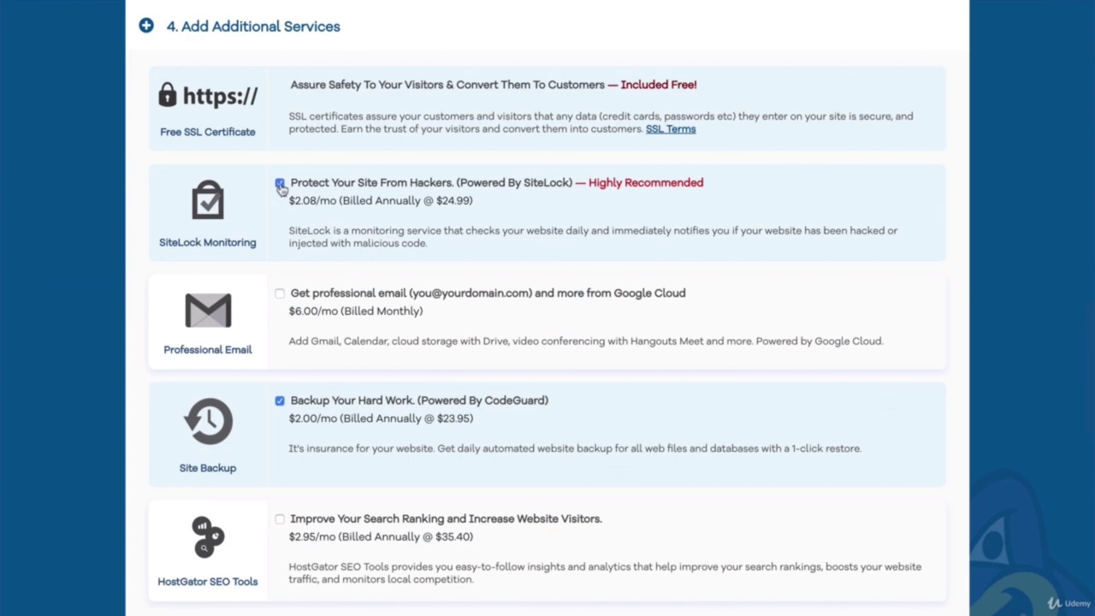
Step: Uncheck the SiteLock and Site Backup add-ons and scroll down to Review Order Details
left_click(279, 182)
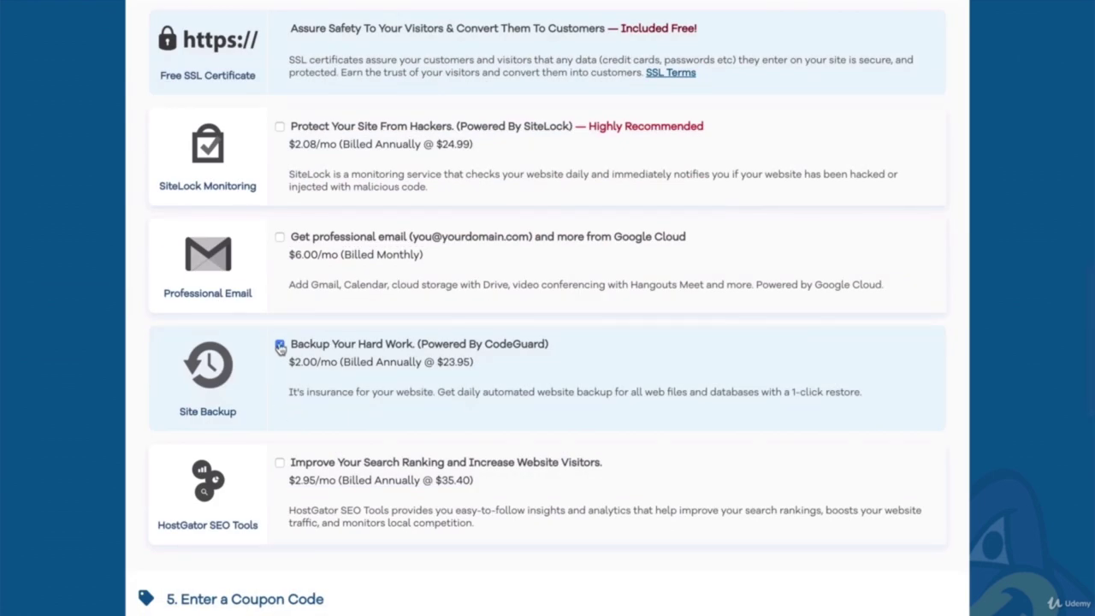
left_click(280, 346)
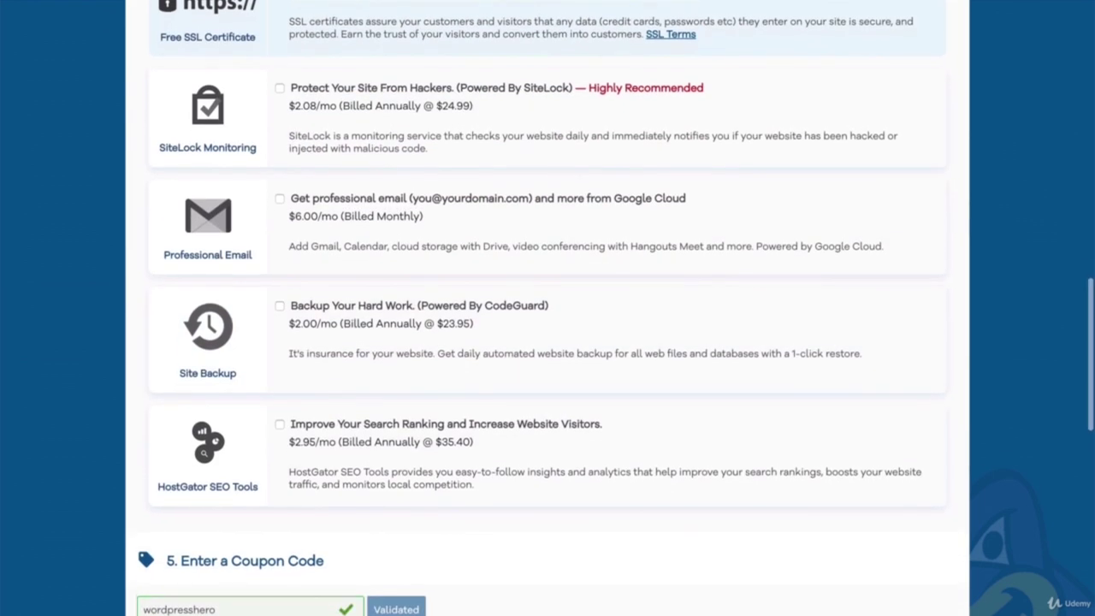
scroll(547, 308, "down", 2)
scroll(548, 308, "down", 3)
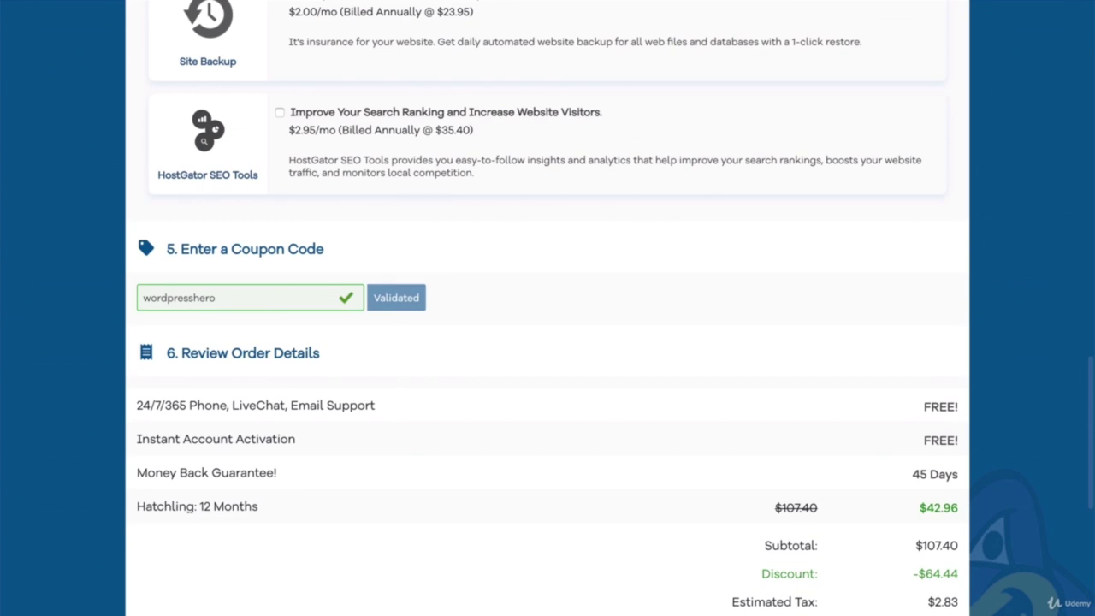
scroll(548, 564, "down", 5)
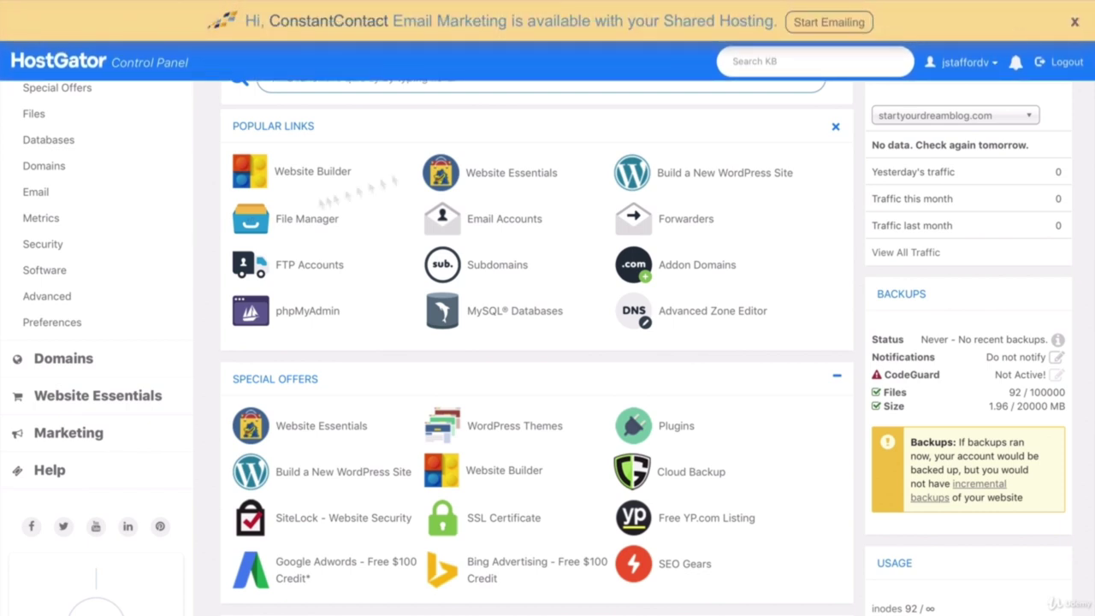
Step: Dismiss the ConstantContact banner and scroll down to the Software tools
left_click(1076, 22)
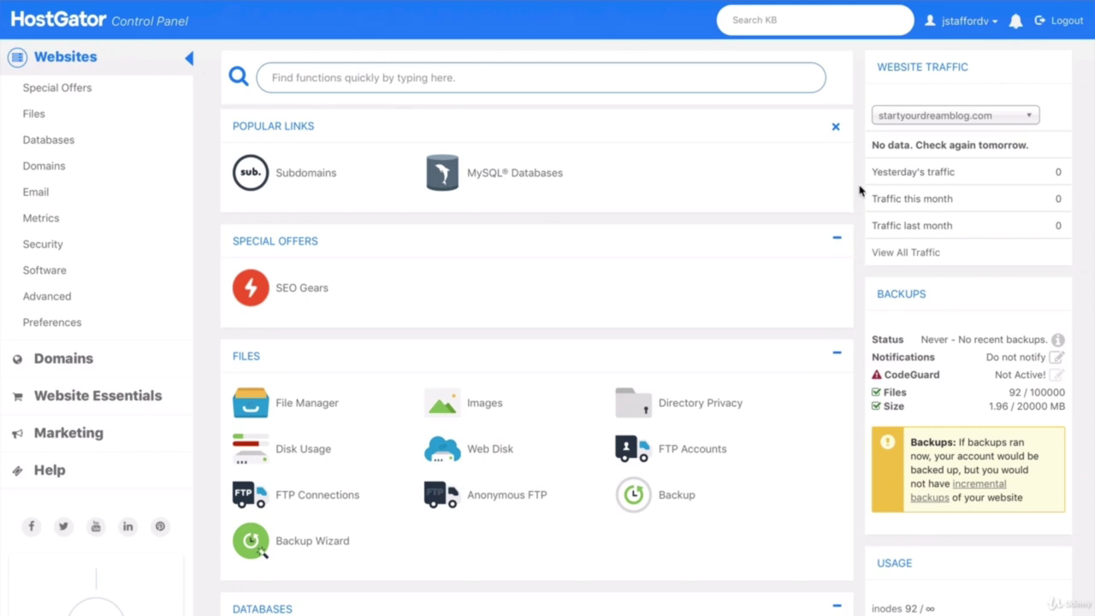
scroll(860, 190, "down", 6)
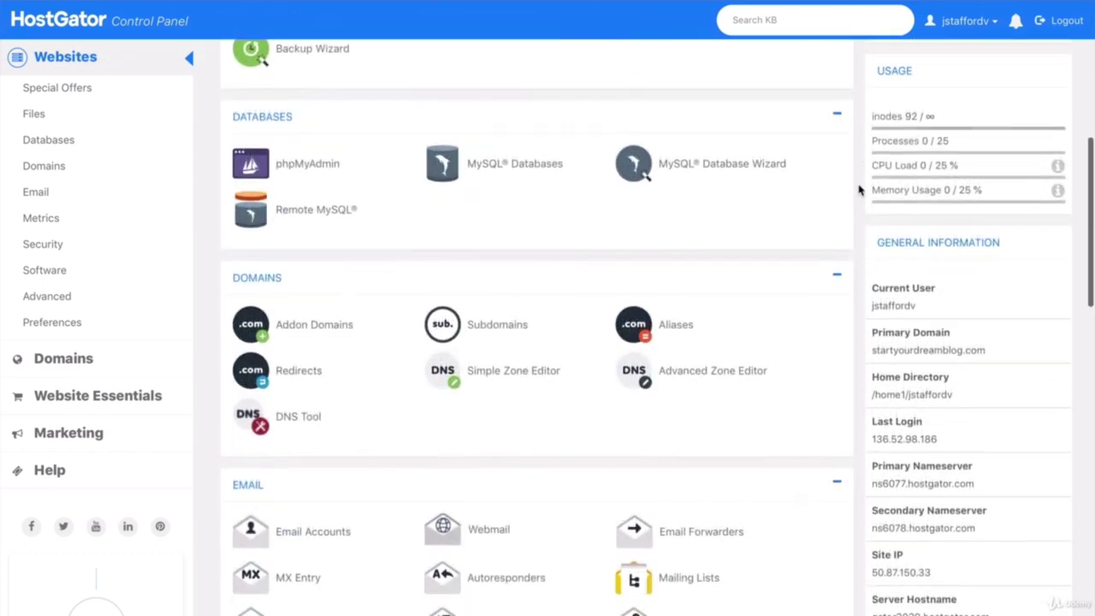
scroll(860, 190, "down", 9)
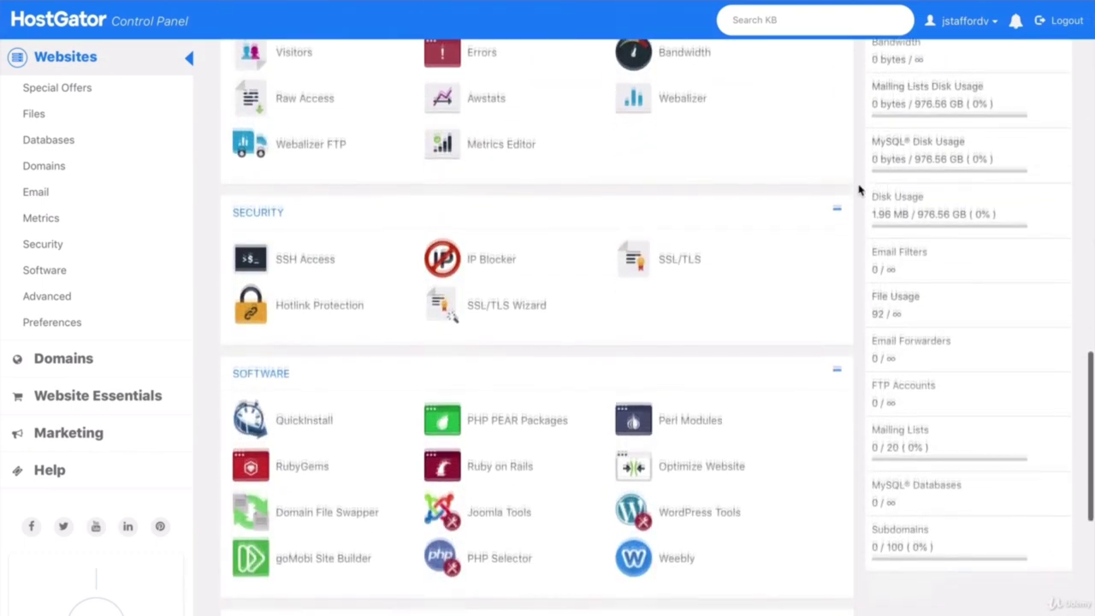
scroll(860, 190, "down", 2)
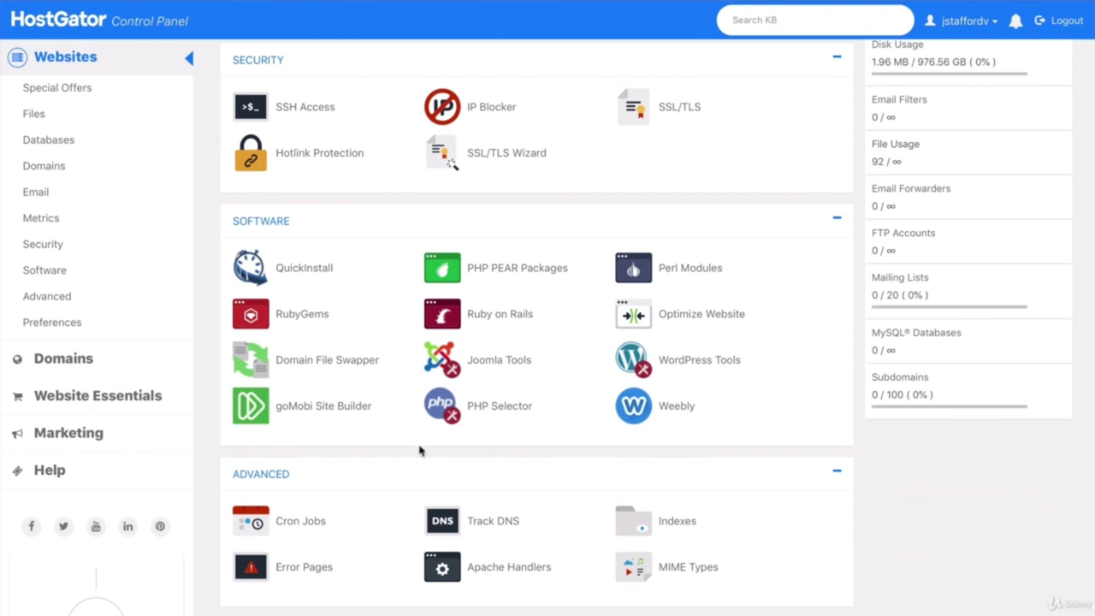
Step: In PHP Selector, switch the account to PHP 7.0 and apply the update
left_click(495, 413)
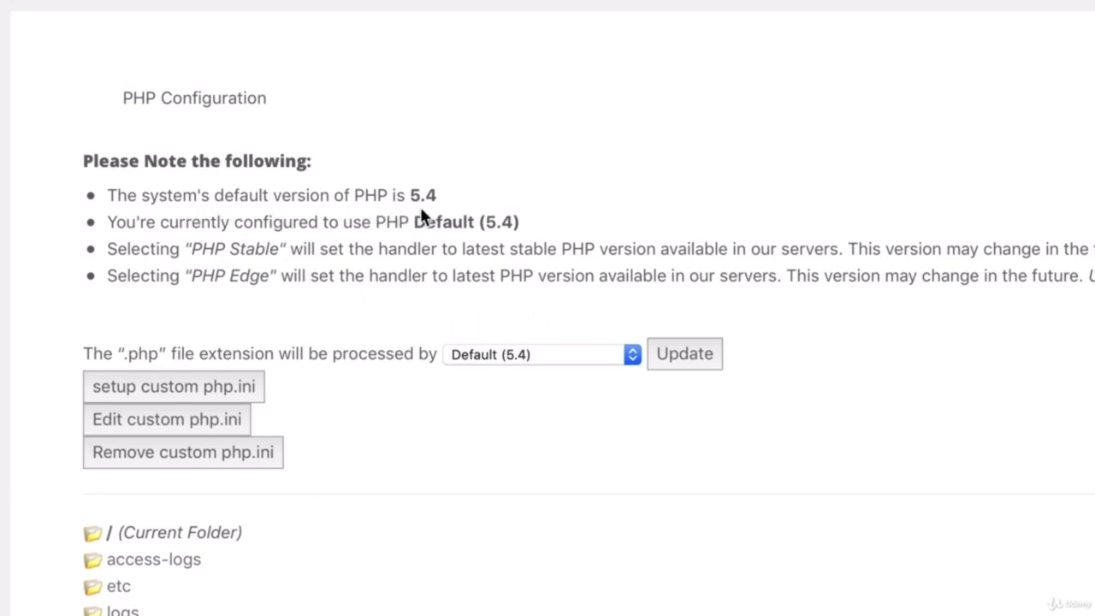
left_click(550, 358)
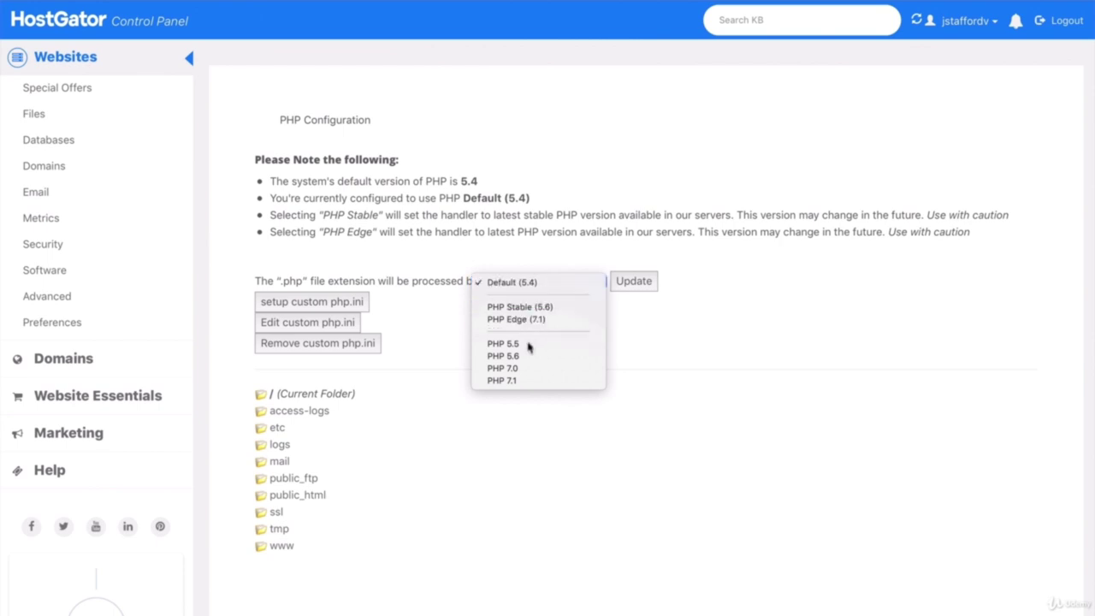
left_click(526, 368)
left_click(634, 282)
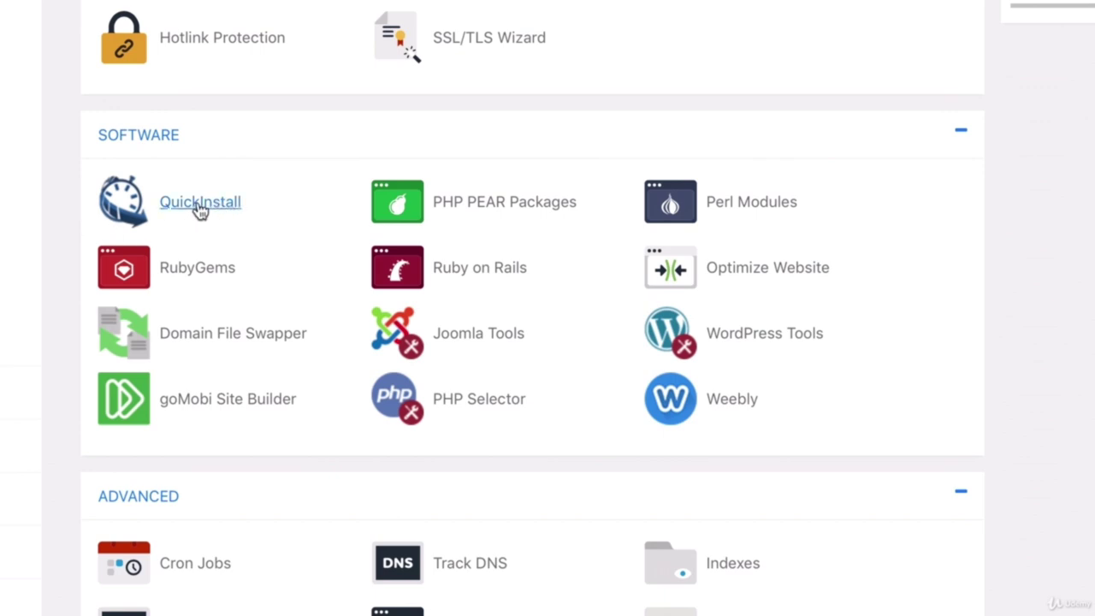
Step: Open QuickInstall and start a new WordPress installation
left_click(199, 205)
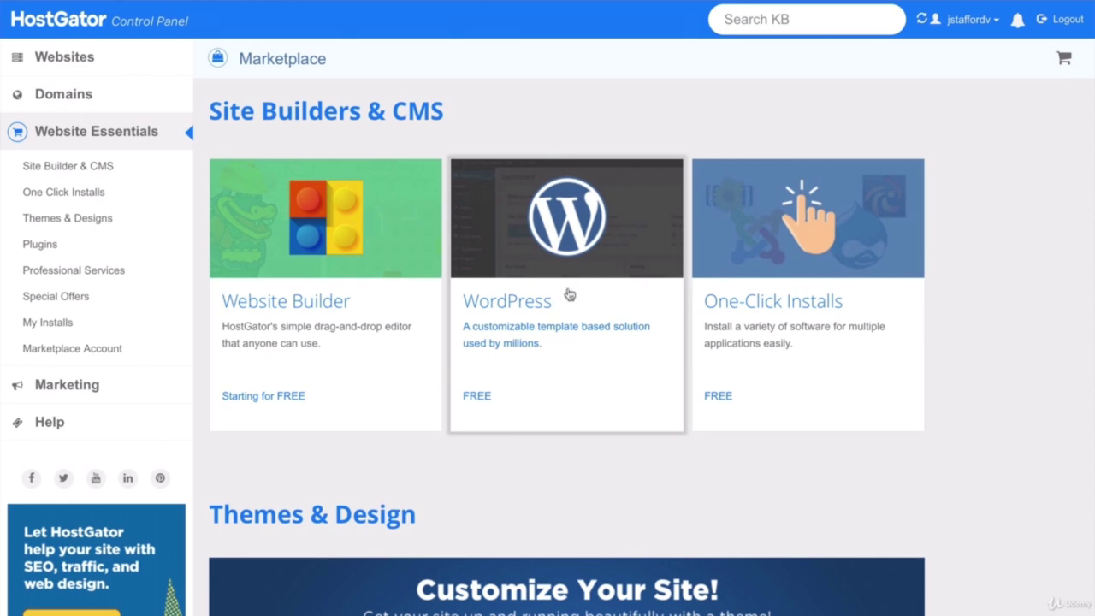
left_click(567, 296)
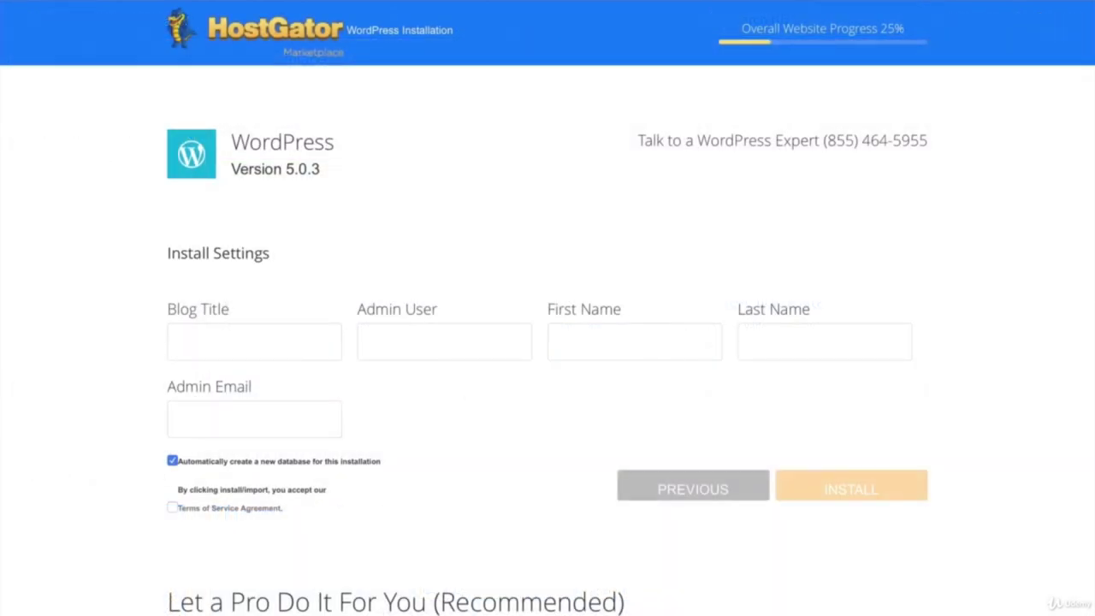
scroll(548, 342, "down", 1)
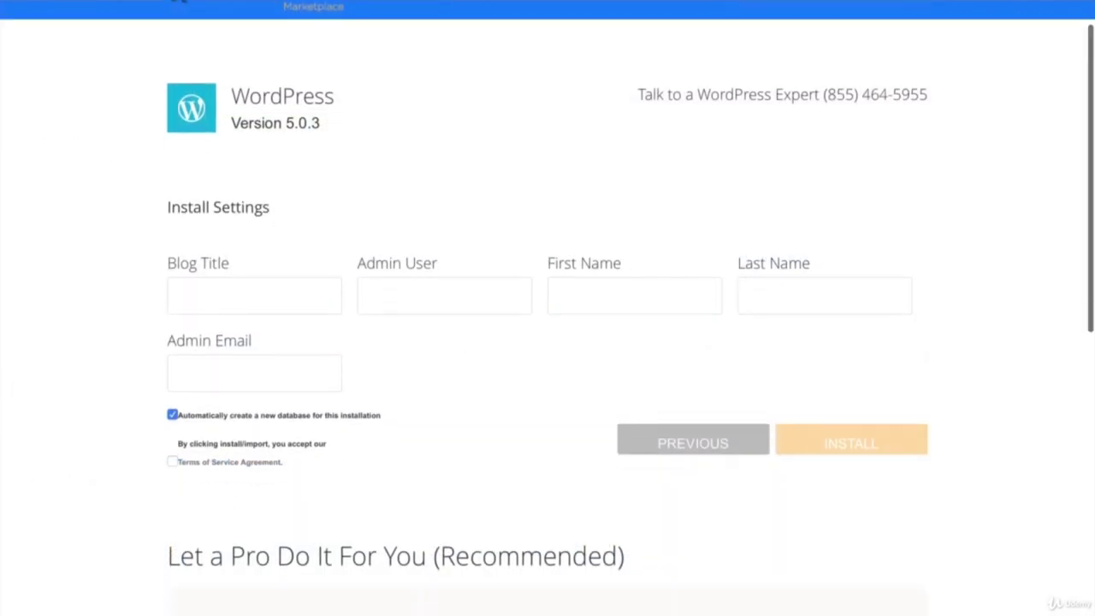
Step: Fill in the blog title and admin username, accept the terms, and install WordPress
left_click(220, 295)
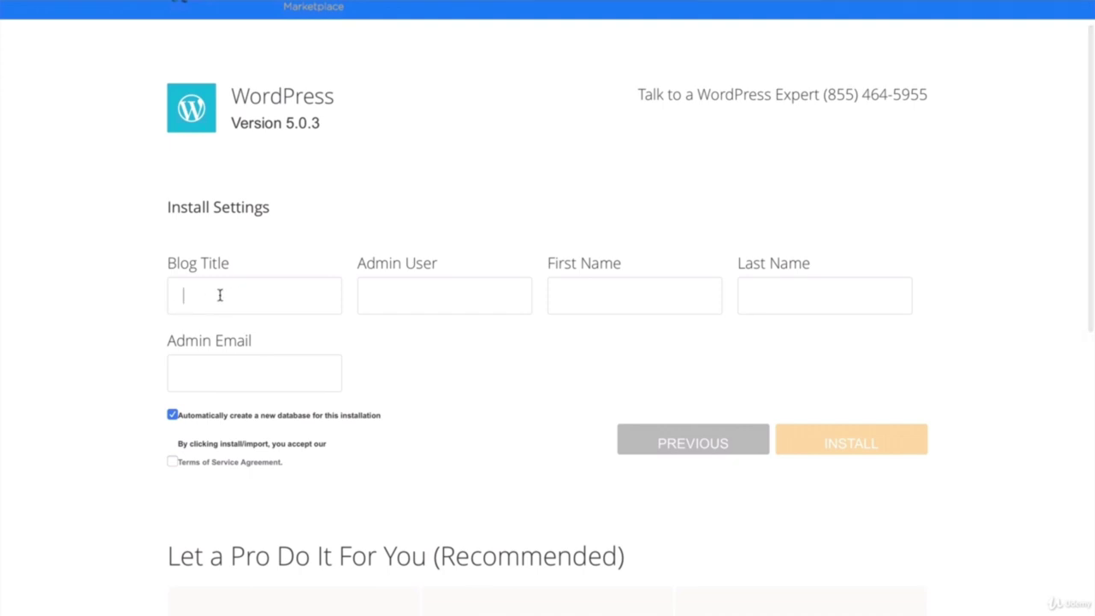
left_click(402, 294)
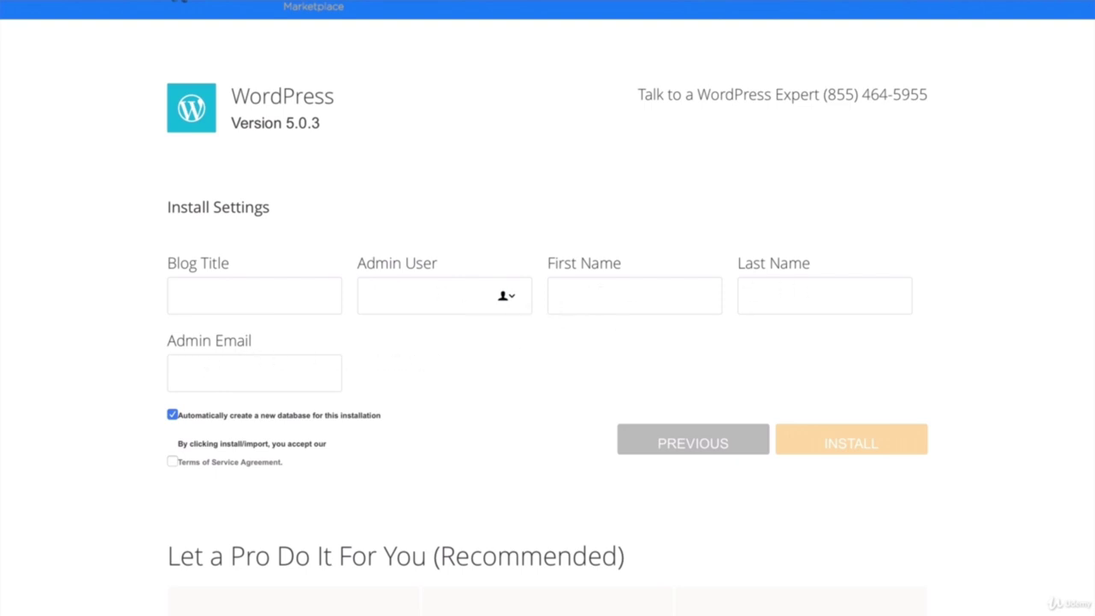
left_click(173, 462)
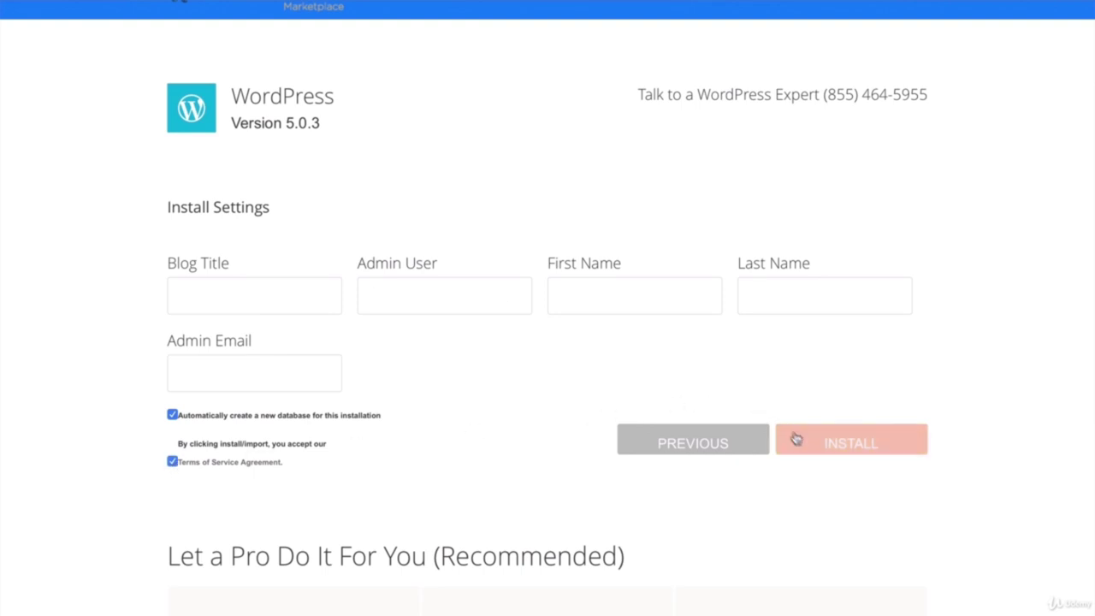
left_click(852, 443)
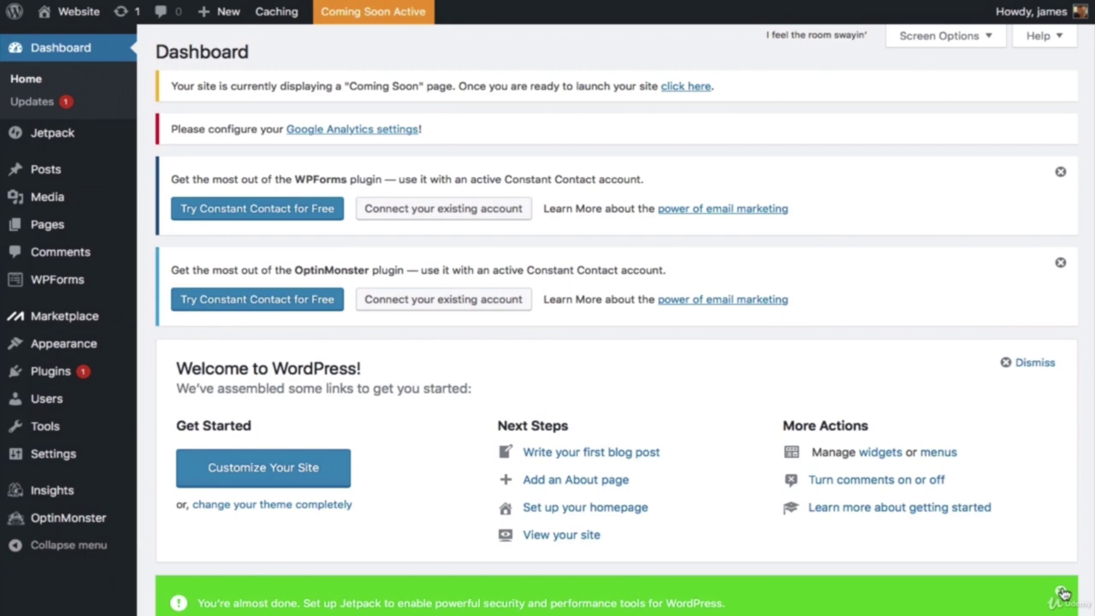
Step: Dismiss the Jetpack banner, Welcome panel, and OptinMonster and WPForms notices
left_click(1060, 591)
left_click(1006, 363)
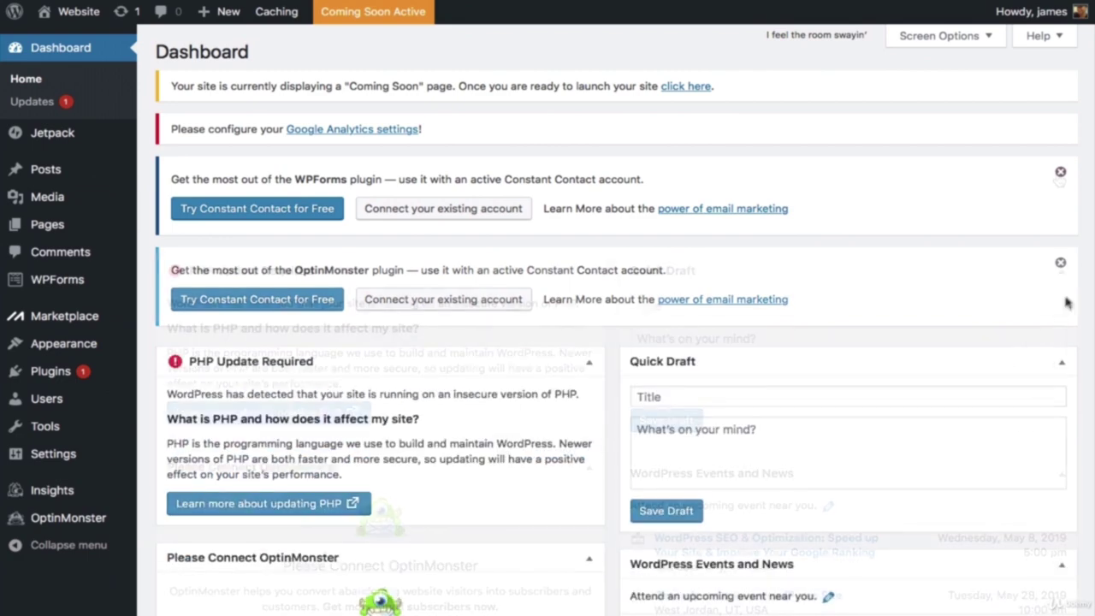
left_click(1060, 263)
left_click(1060, 174)
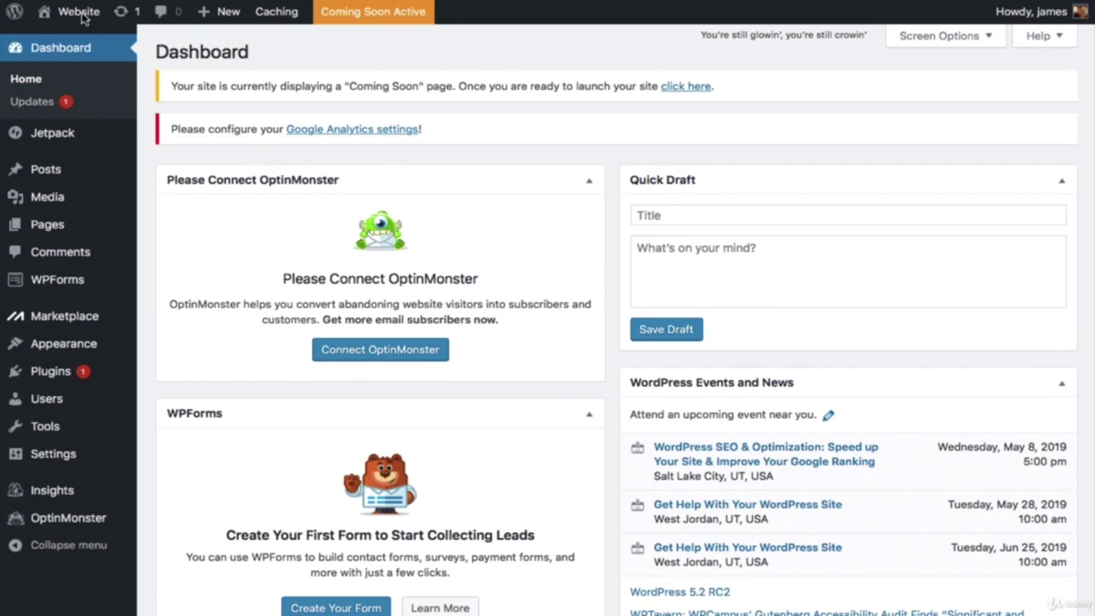
Step: Visit the front end, return to the Dashboard, and launch the site out of Coming Soon mode
left_click(89, 42)
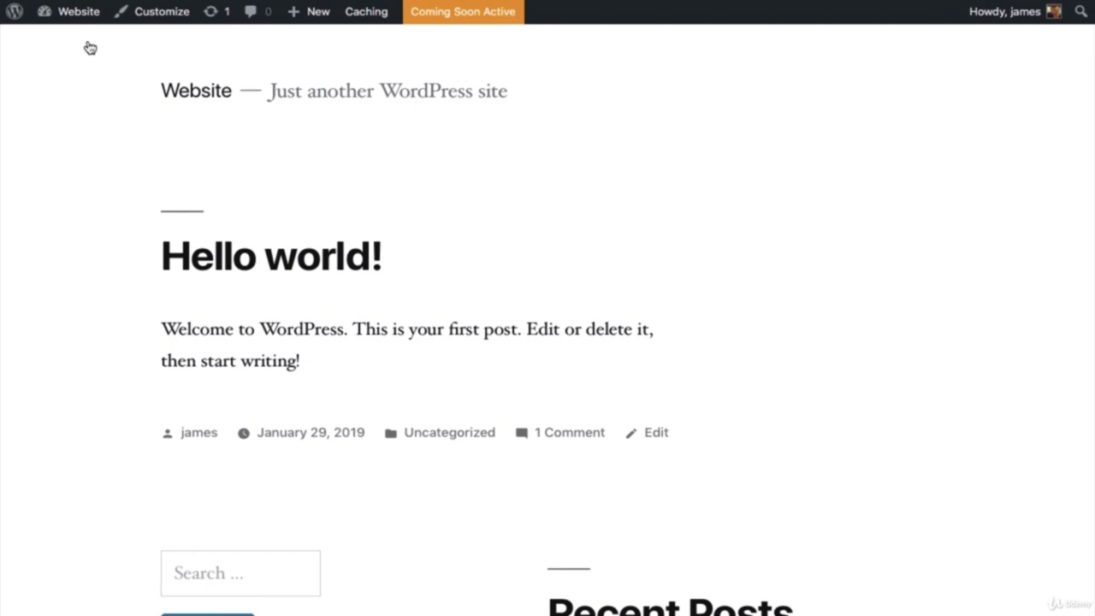
mouse_move(83, 21)
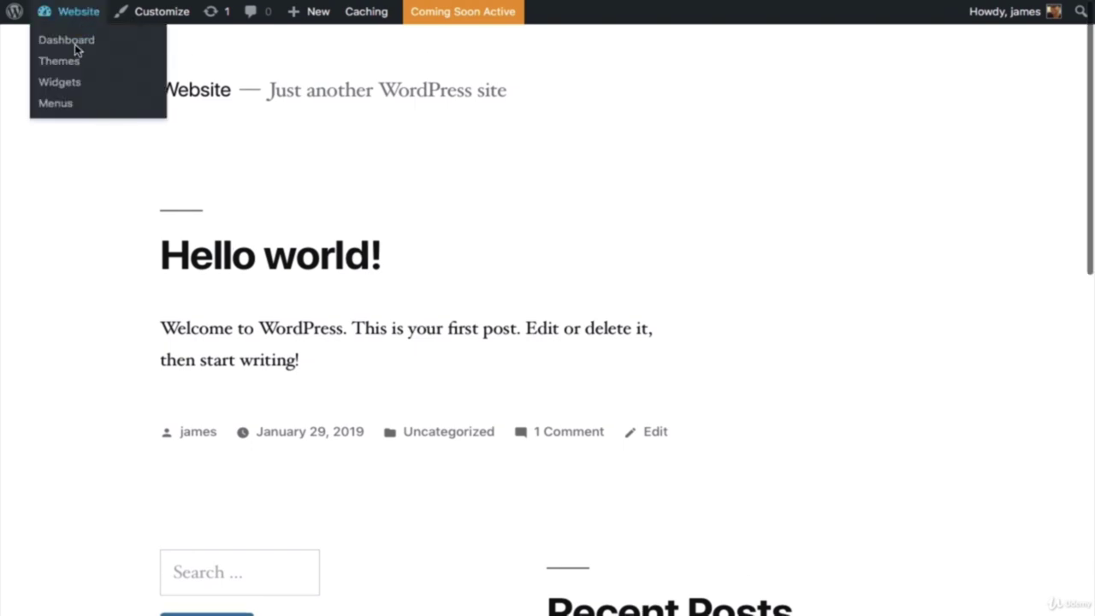
left_click(76, 43)
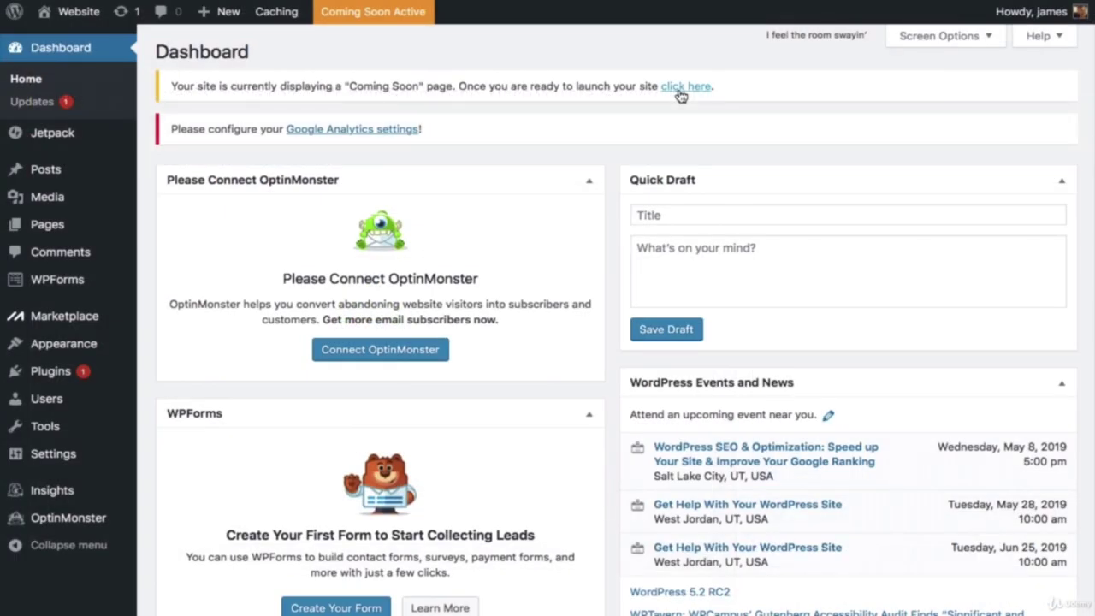
left_click(681, 89)
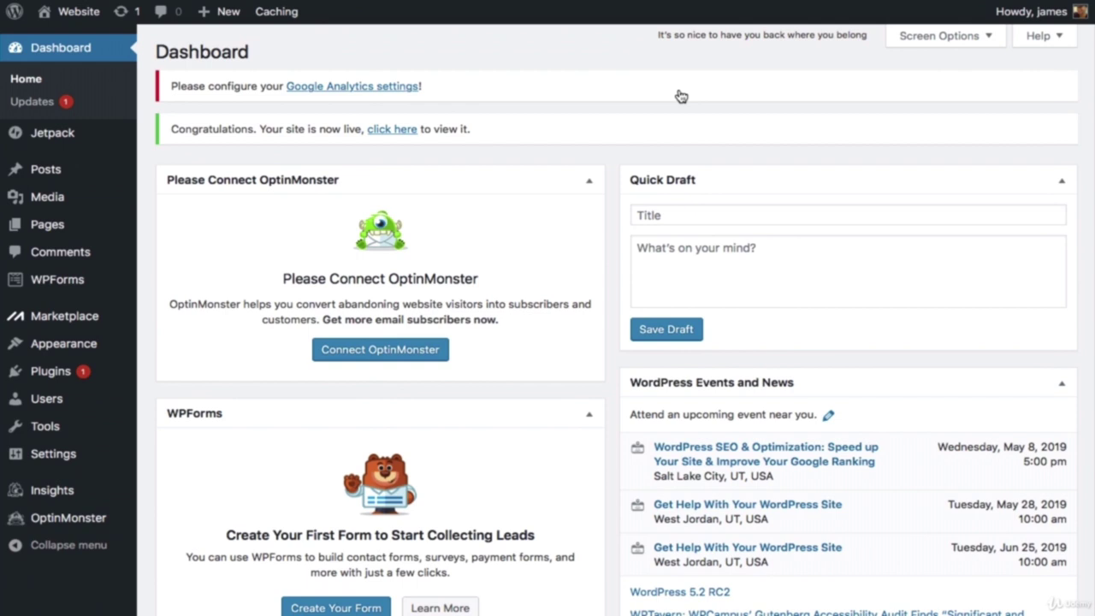
Step: Create and publish a new page titled 'Home'
mouse_move(64, 231)
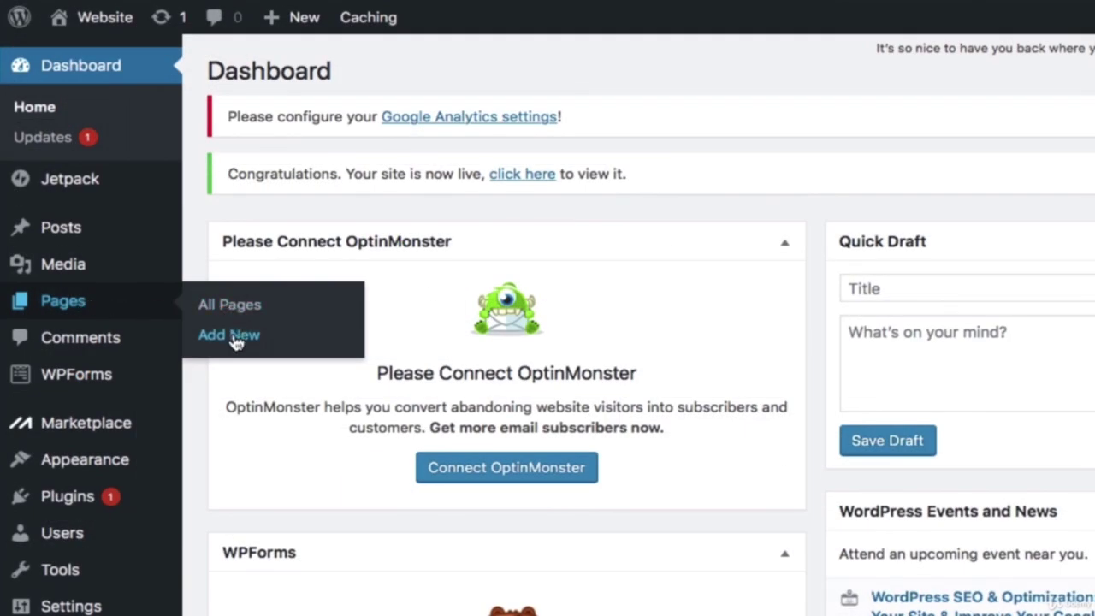
left_click(231, 335)
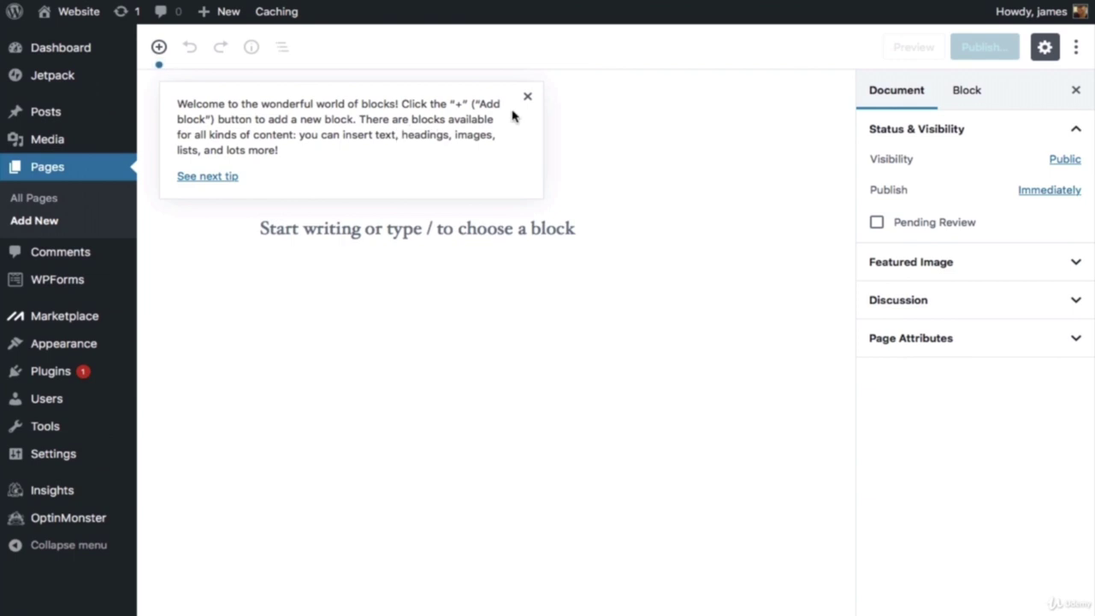
left_click(524, 99)
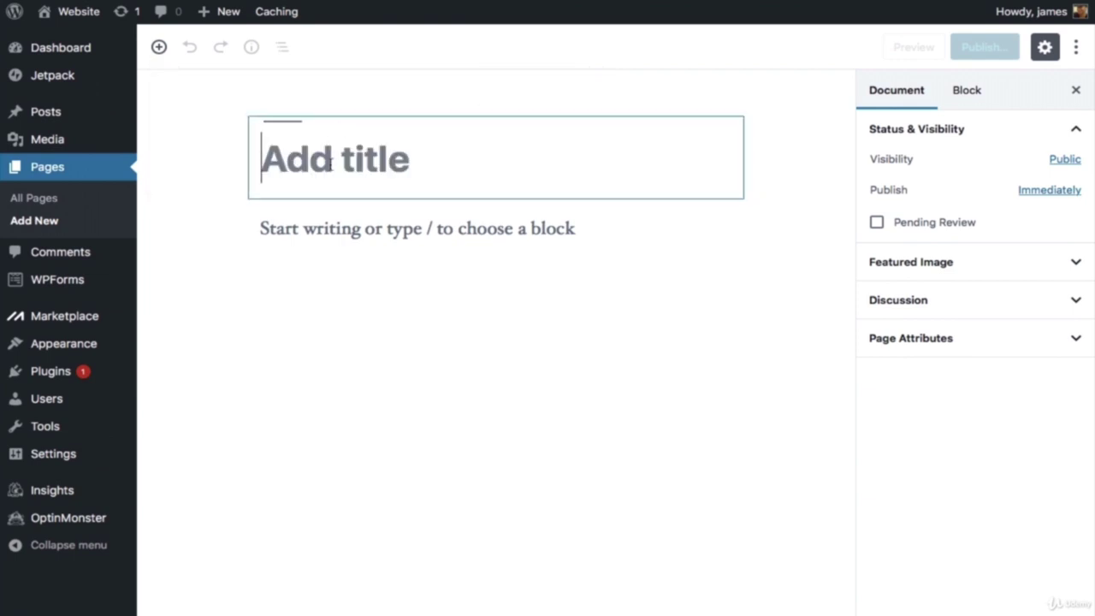
type("Home")
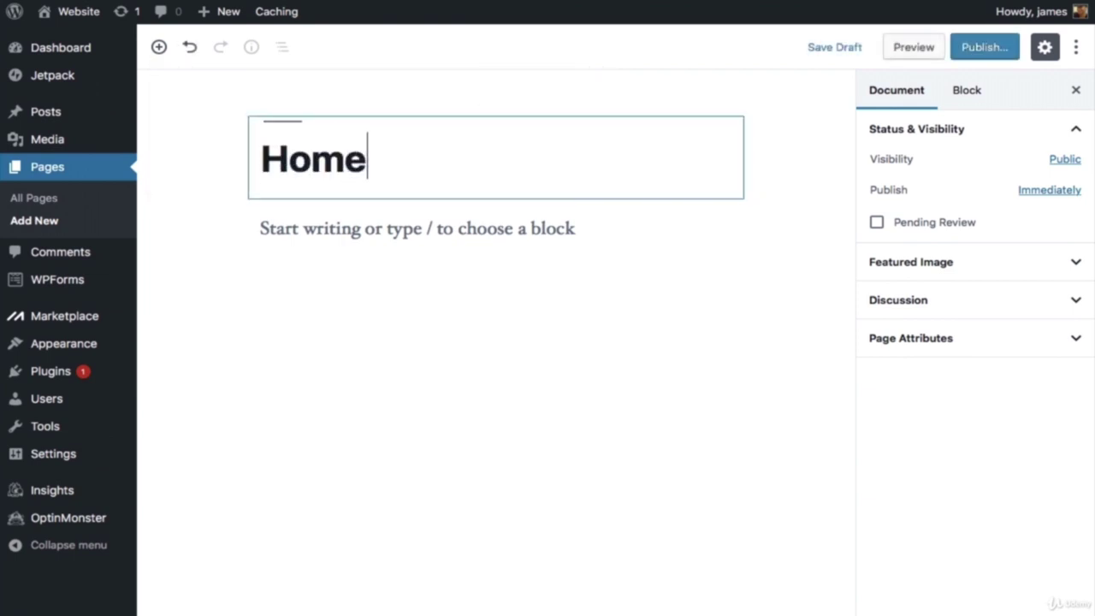
left_click(980, 48)
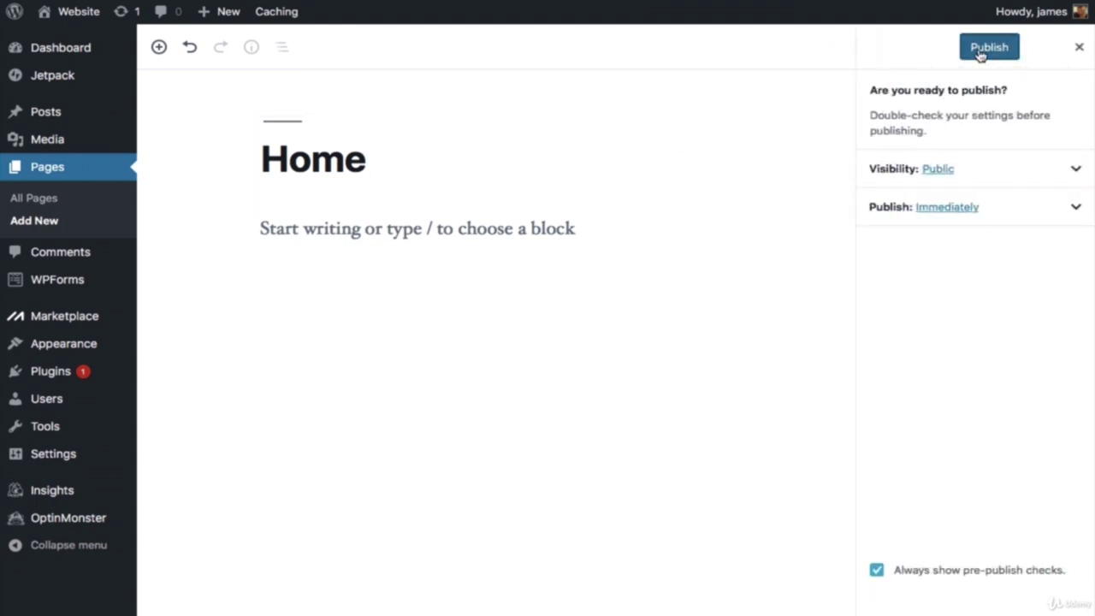
left_click(981, 47)
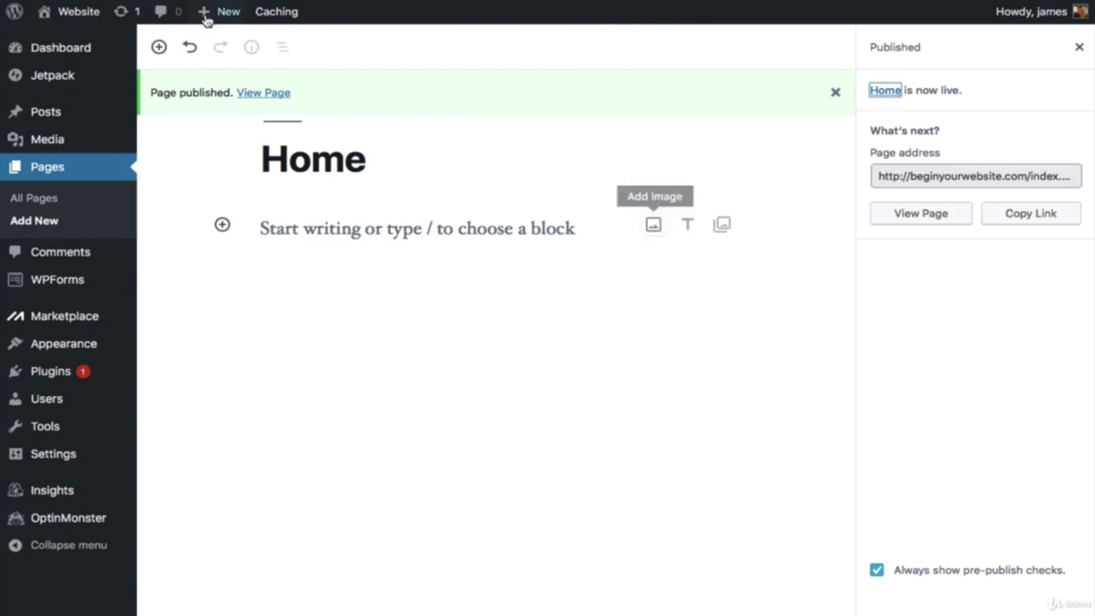
Step: Create and publish a page titled 'About'
mouse_move(205, 19)
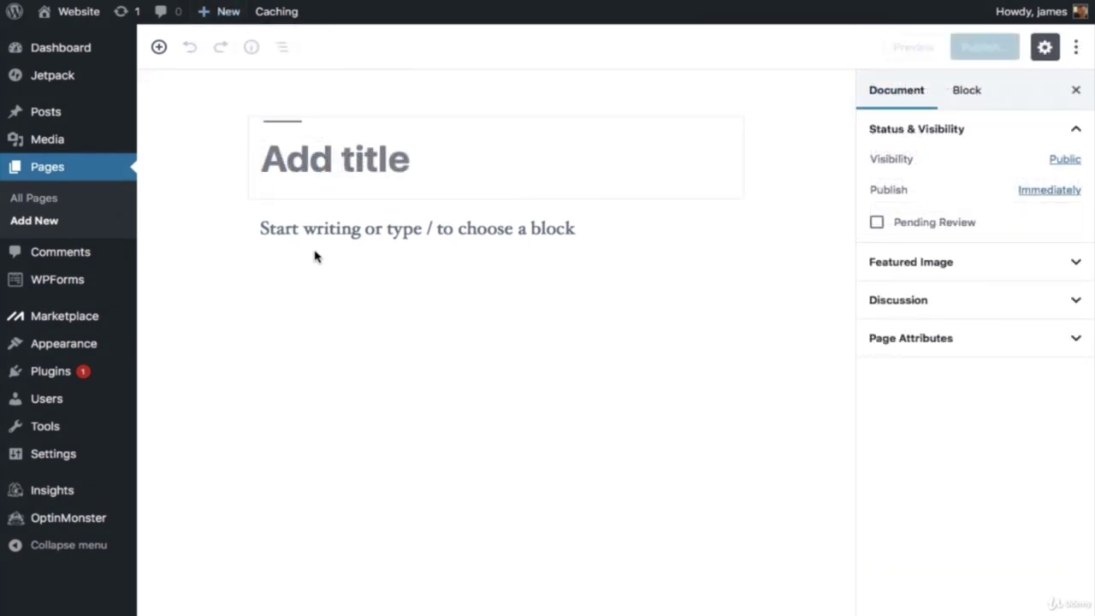
type("About")
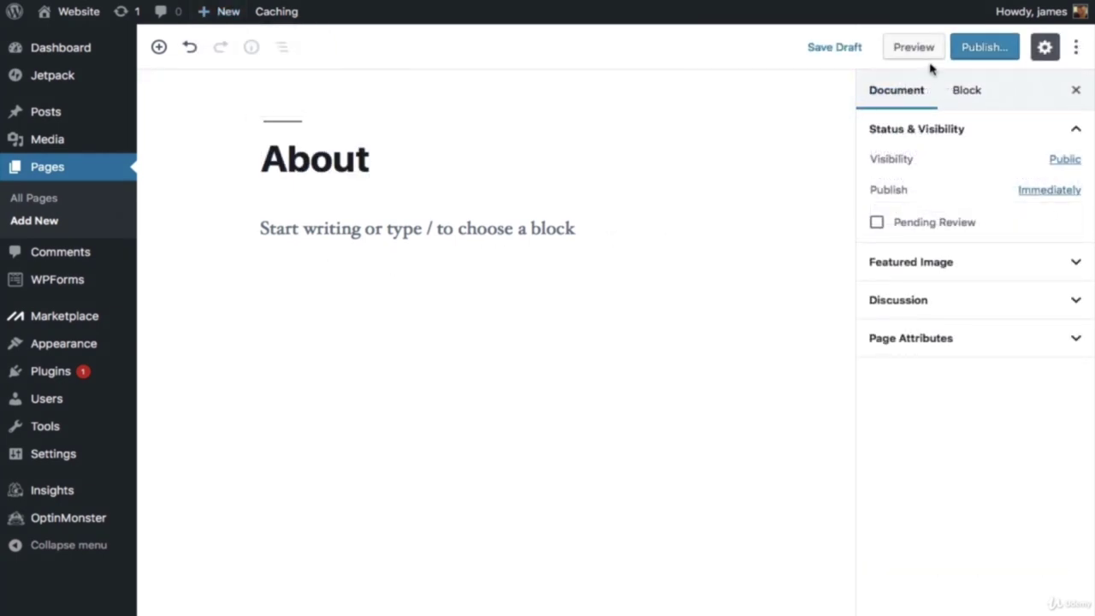
left_click(974, 48)
left_click(981, 49)
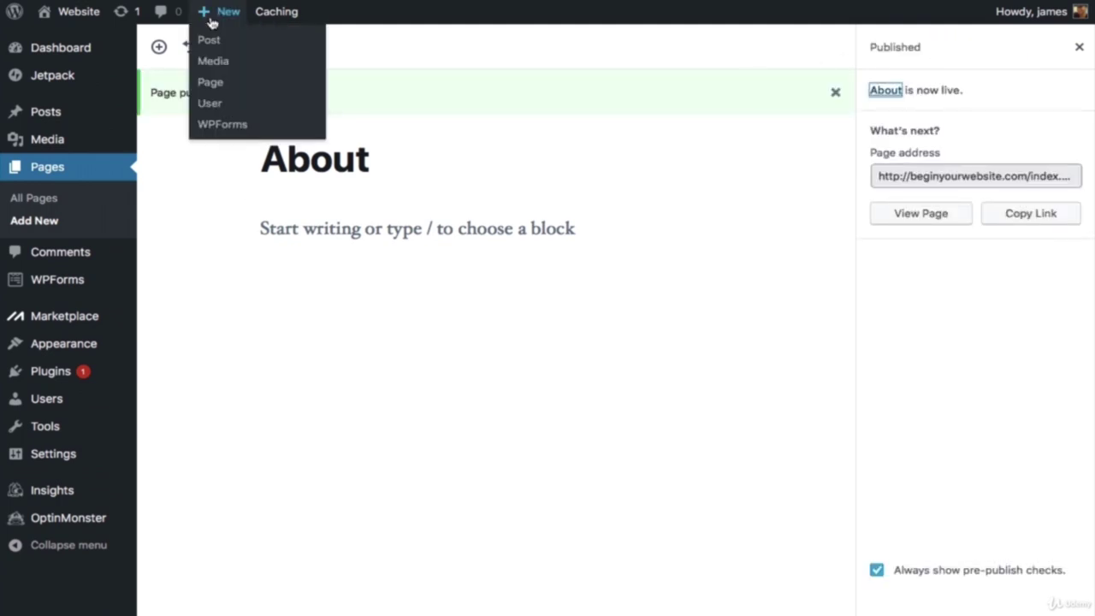
Step: Create and publish a page titled 'Contact'
left_click(213, 84)
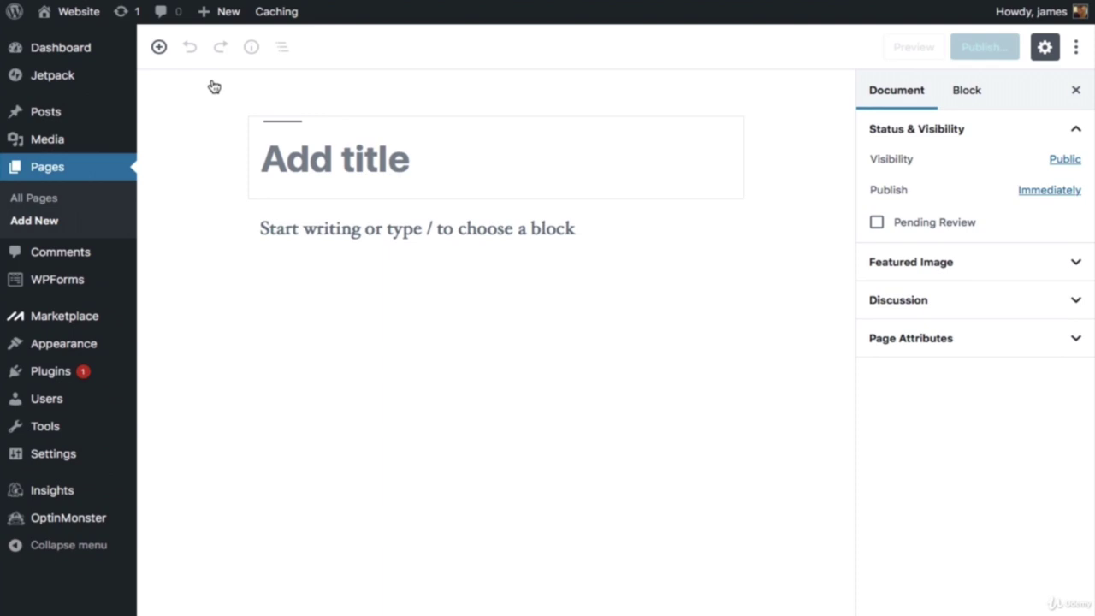
type("Contact")
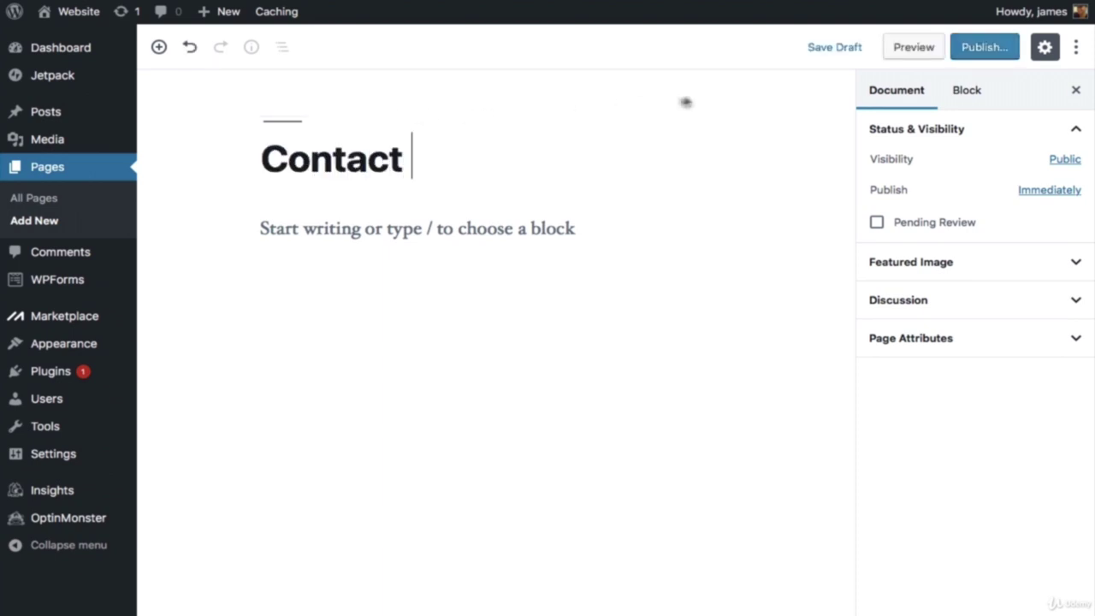
left_click(983, 50)
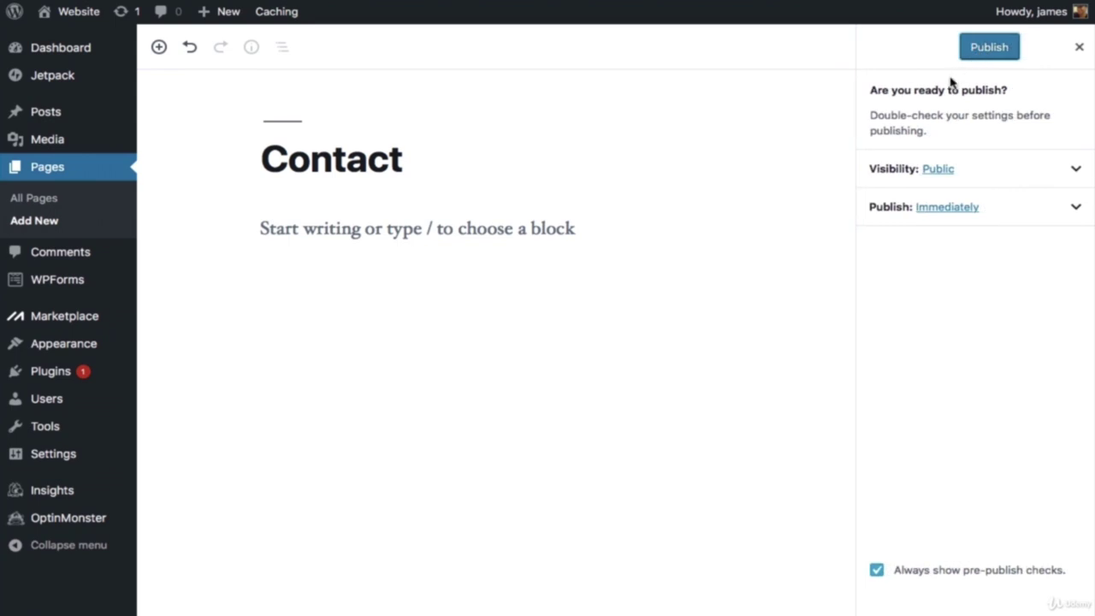
left_click(985, 47)
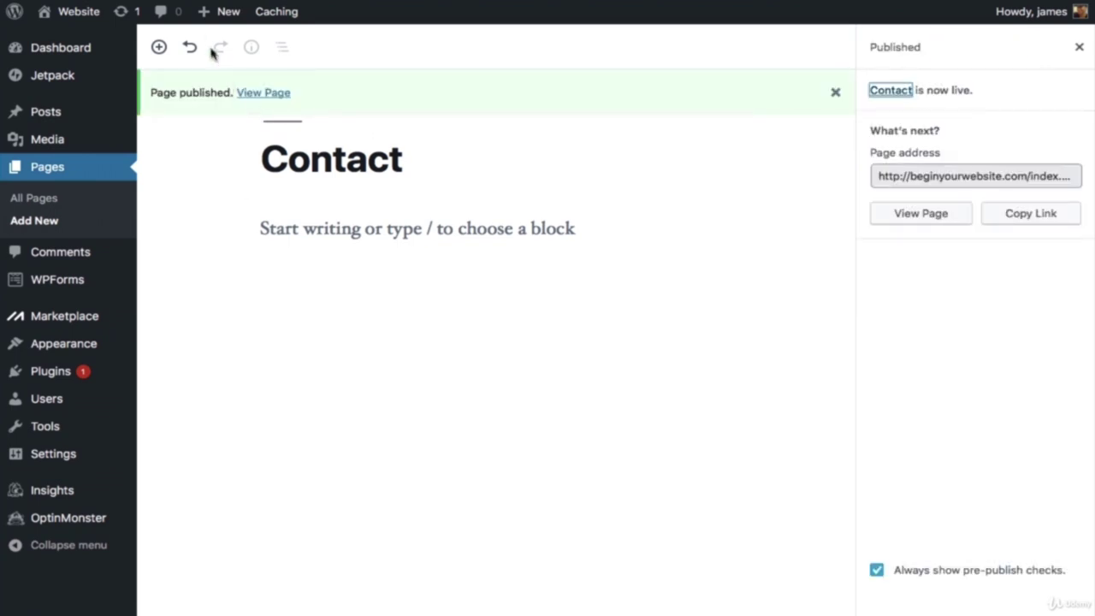
Step: Create and publish a page titled 'Blog'
mouse_move(214, 25)
left_click(216, 86)
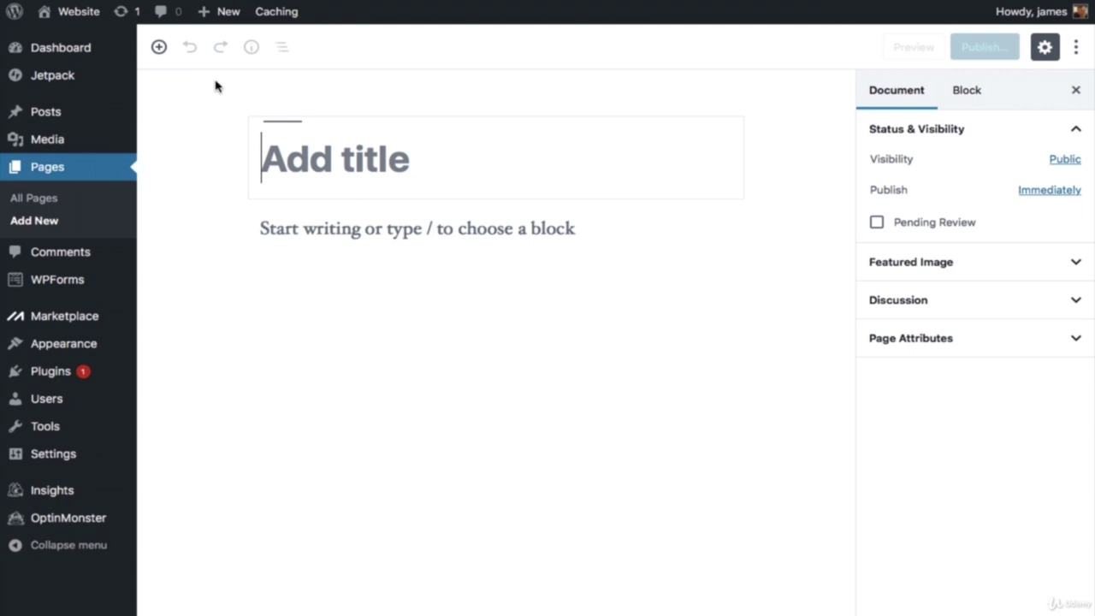
type("Blog")
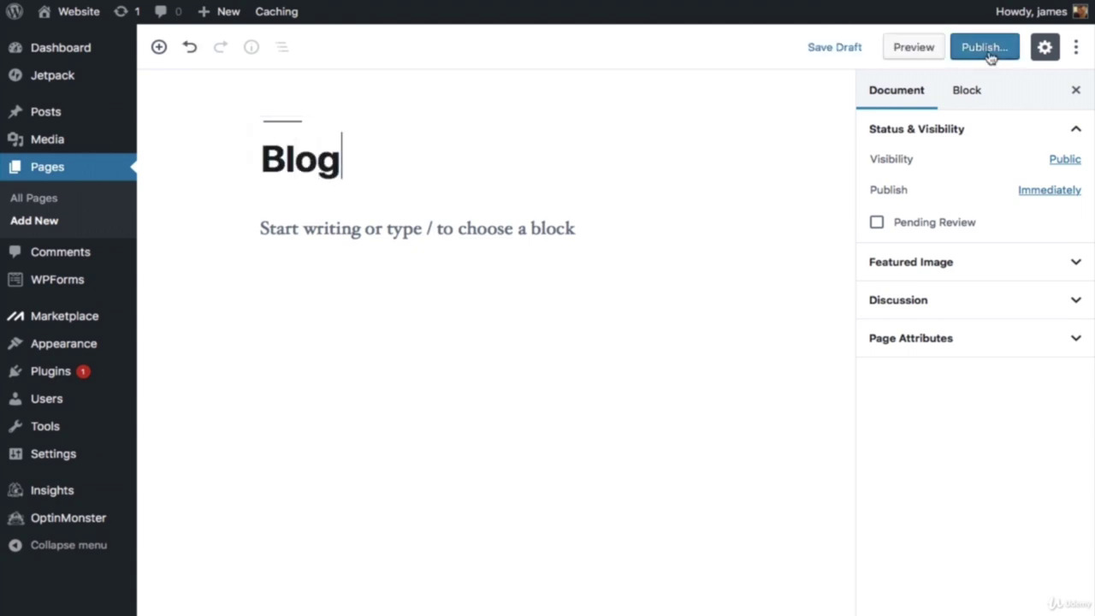
left_click(986, 47)
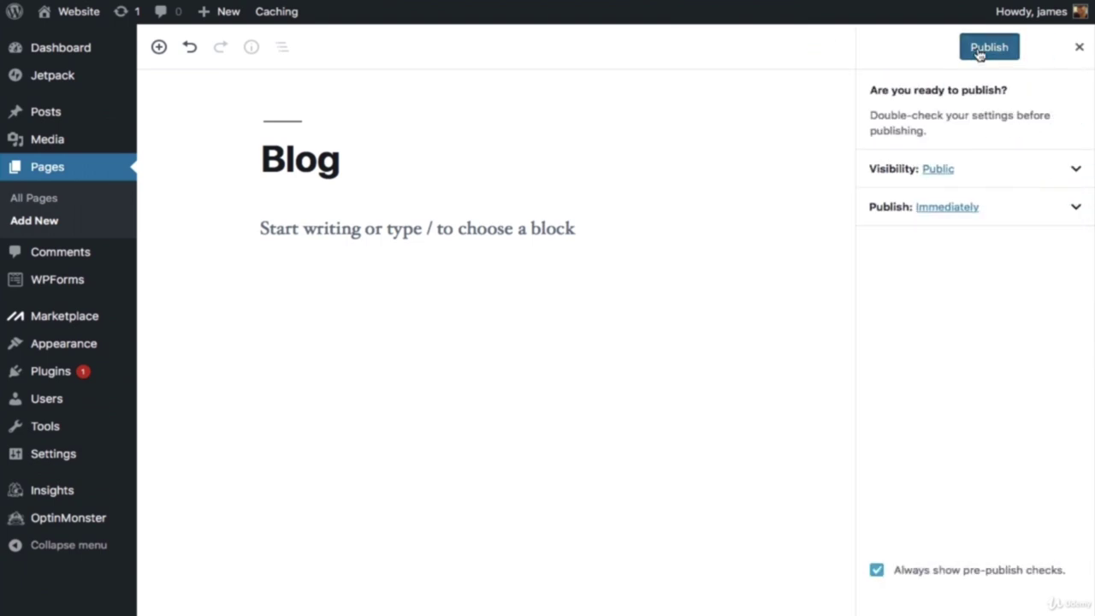
left_click(990, 51)
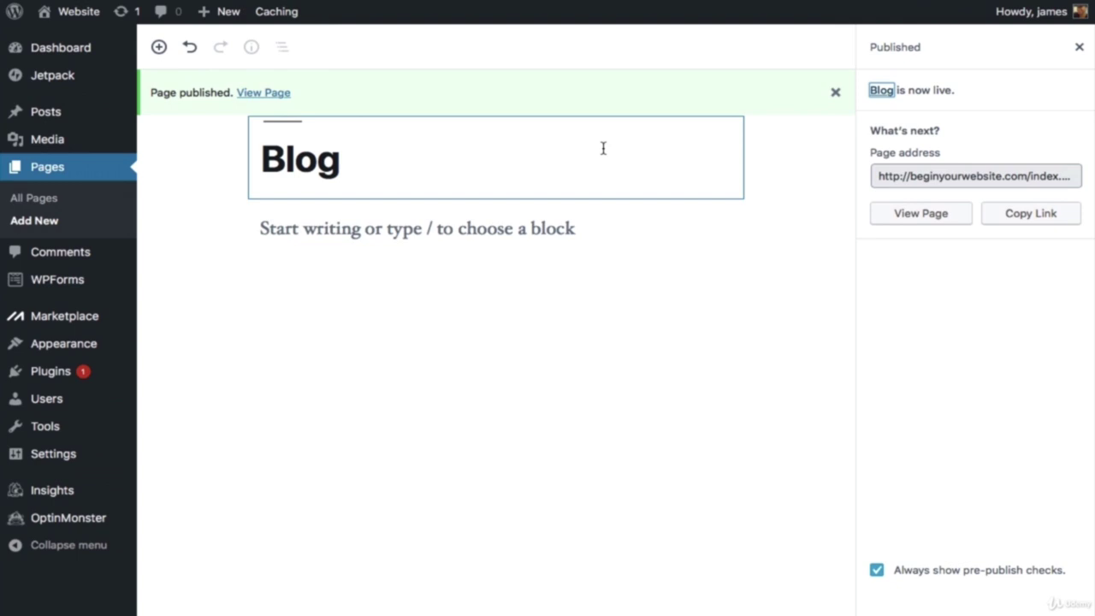
mouse_move(54, 463)
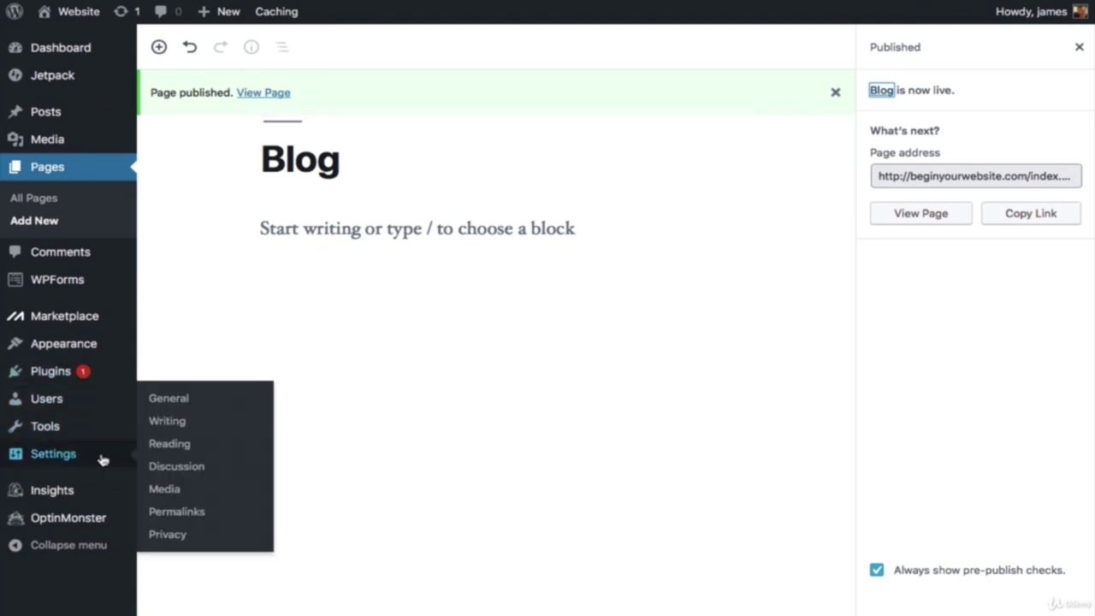
Step: Blank out the Site Title and Tagline in General settings, save, then go to Reading settings
left_click(173, 404)
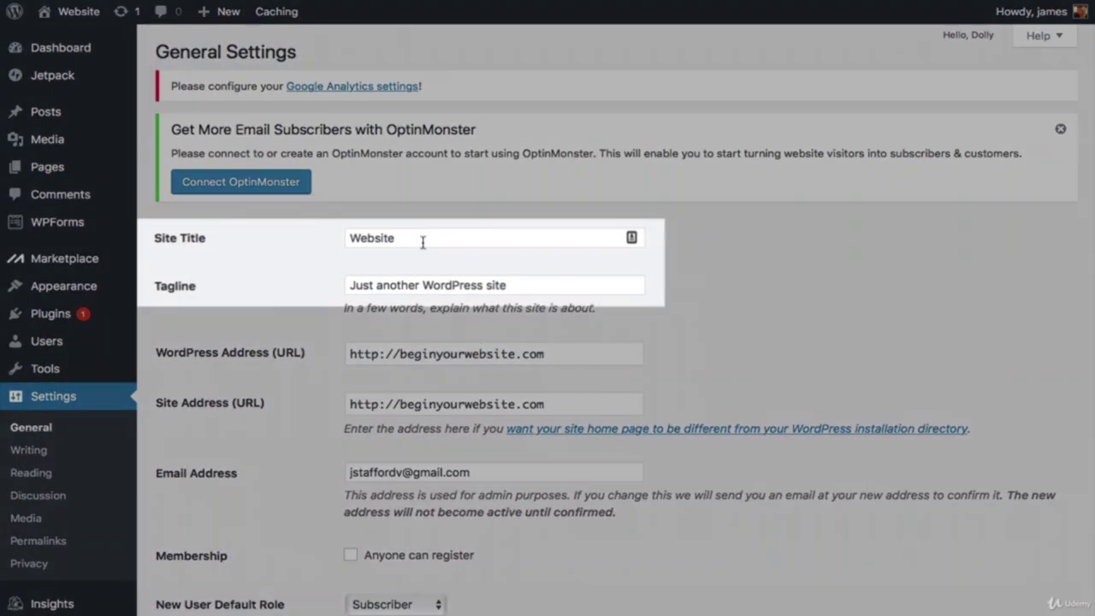
left_click(422, 242)
double_click(421, 238)
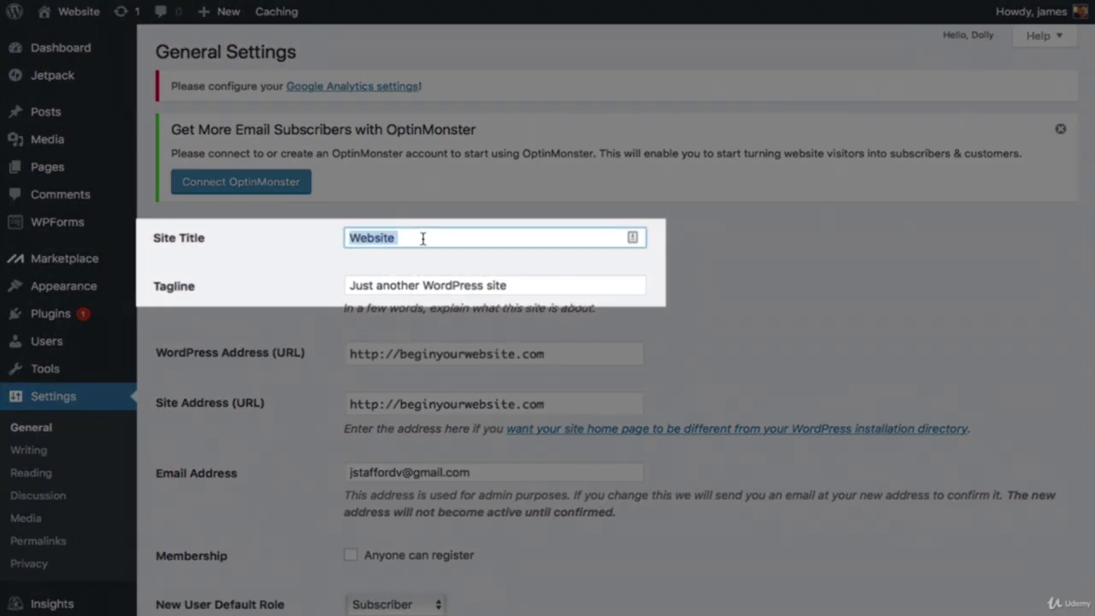
key("BackSpace")
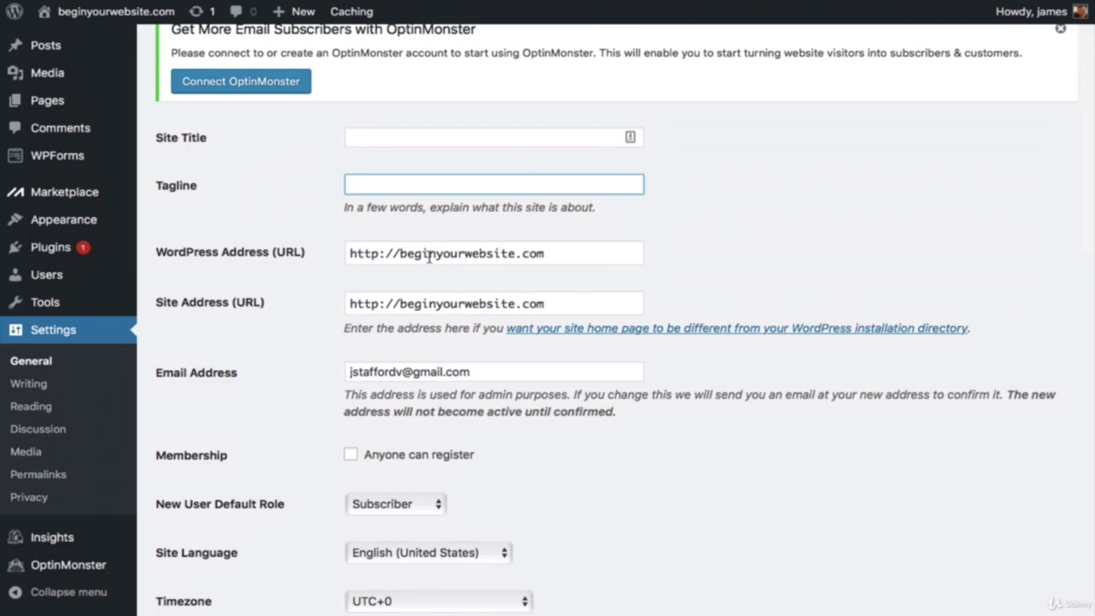
scroll(440, 248, "down", 5)
scroll(437, 267, "down", 8)
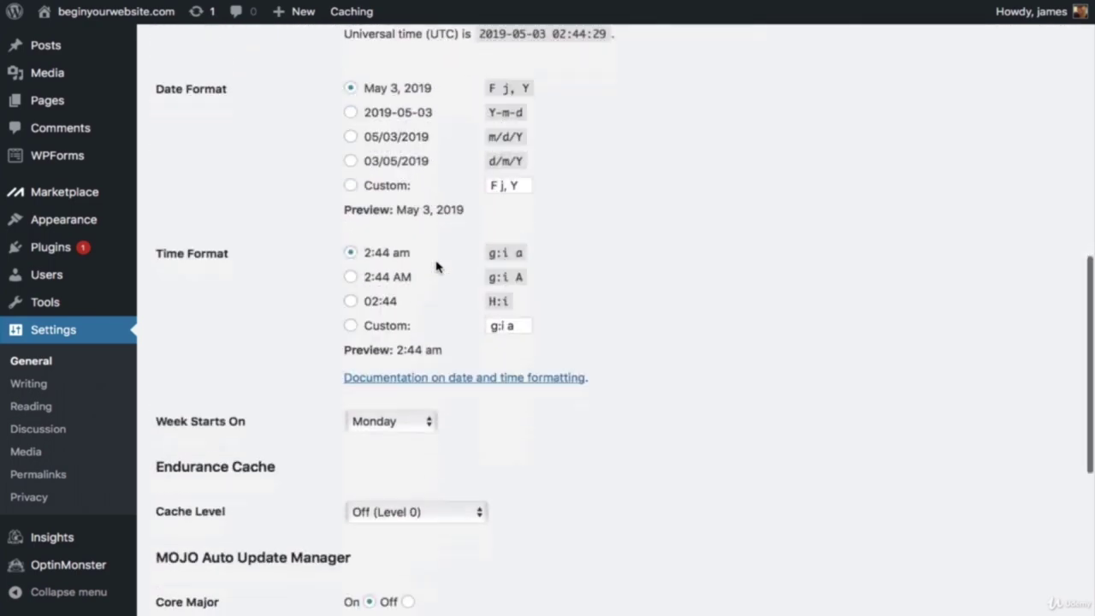
left_click(215, 536)
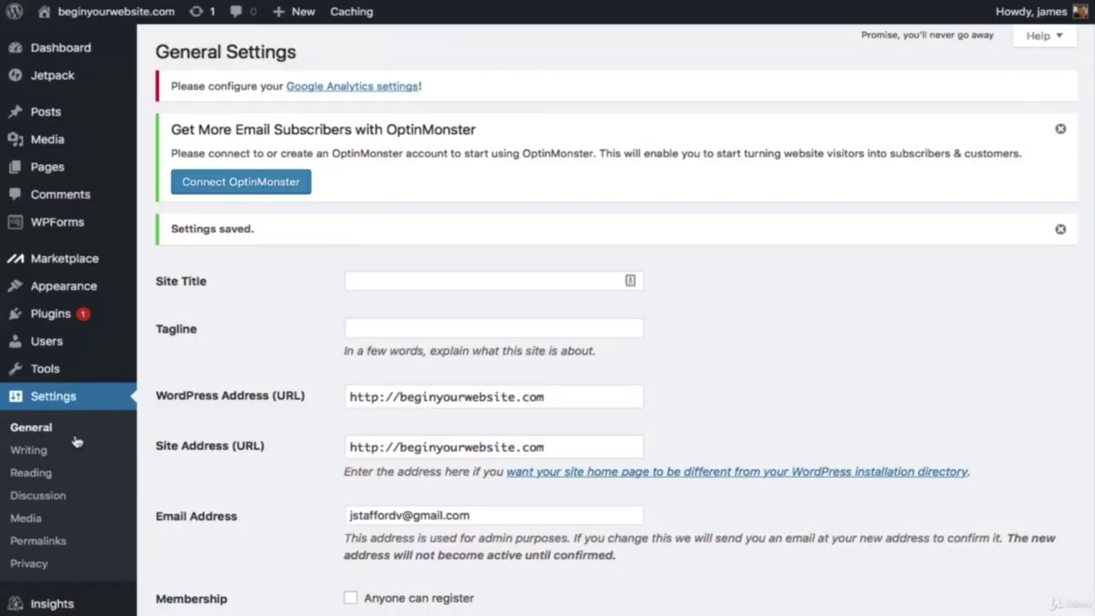
left_click(34, 473)
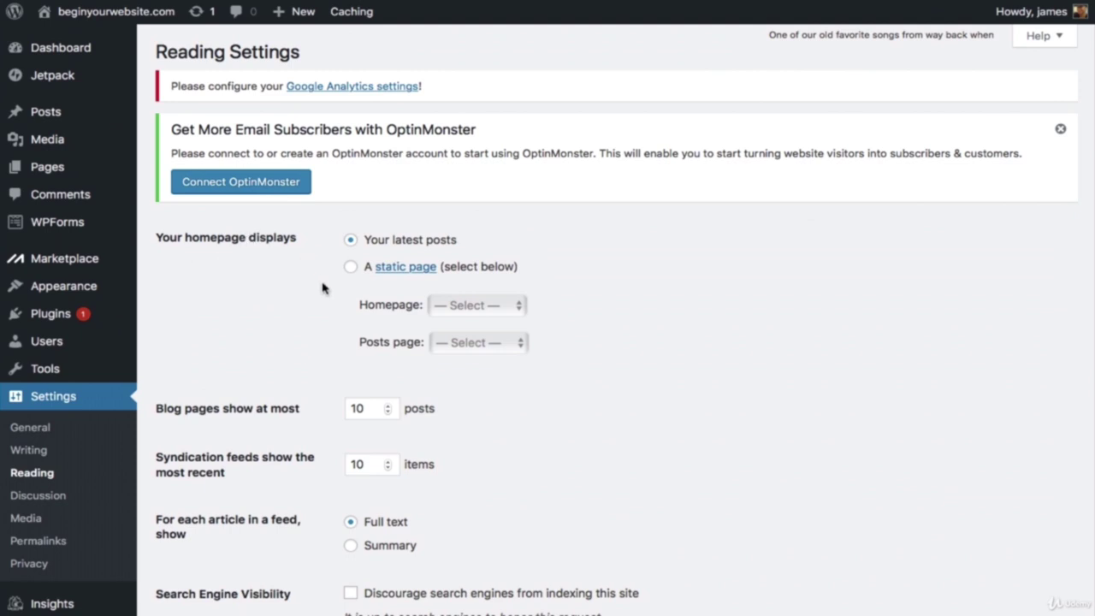
Step: Set a static homepage of 'Home' with 'Blog' as the posts page and save
left_click(351, 270)
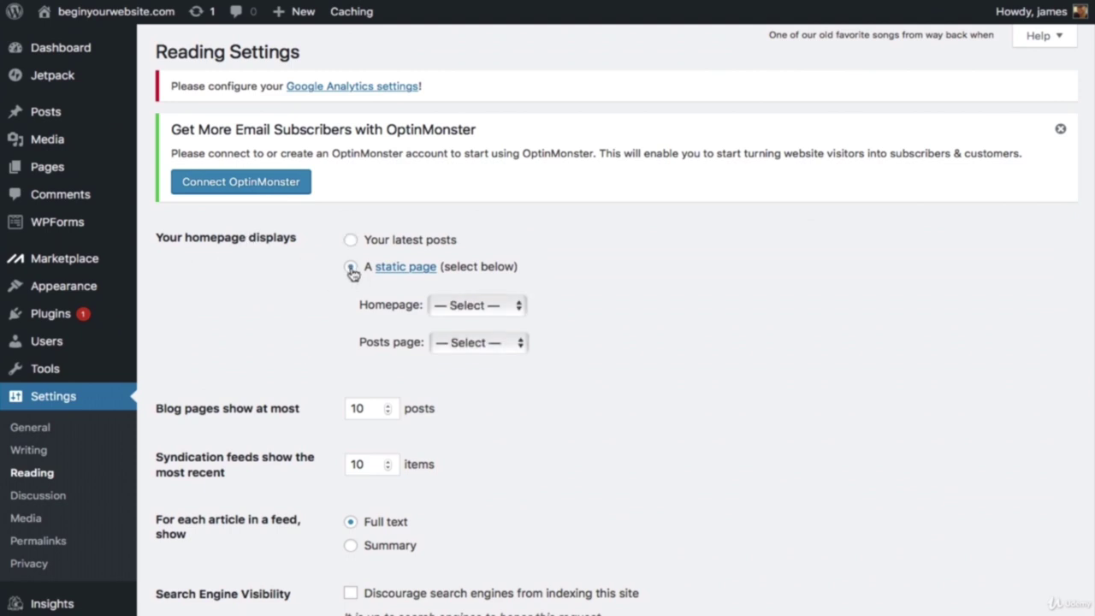
left_click(486, 307)
left_click(488, 370)
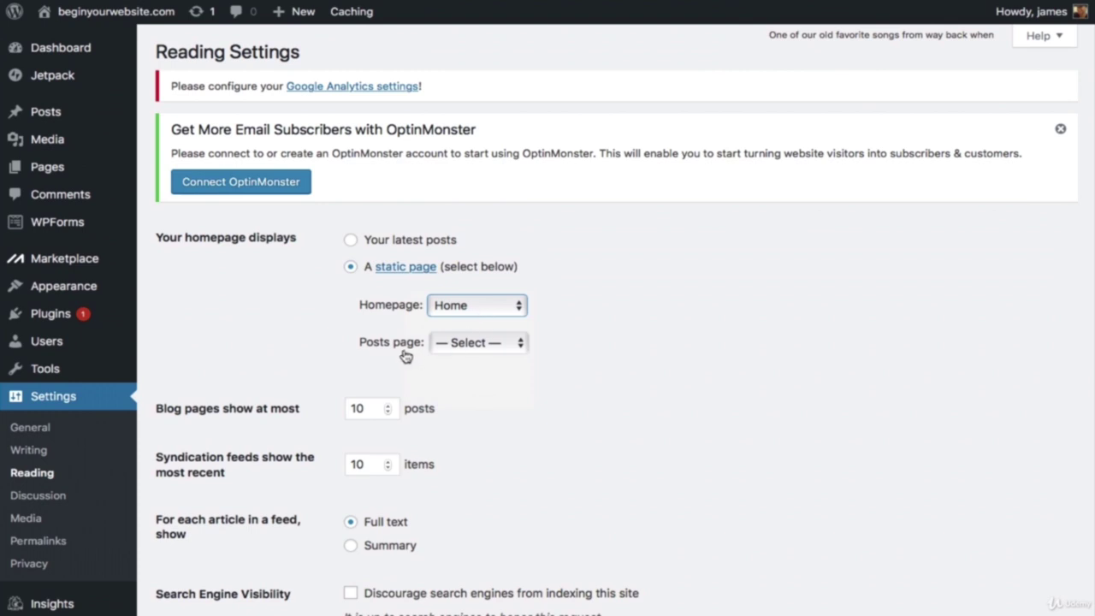
left_click(476, 345)
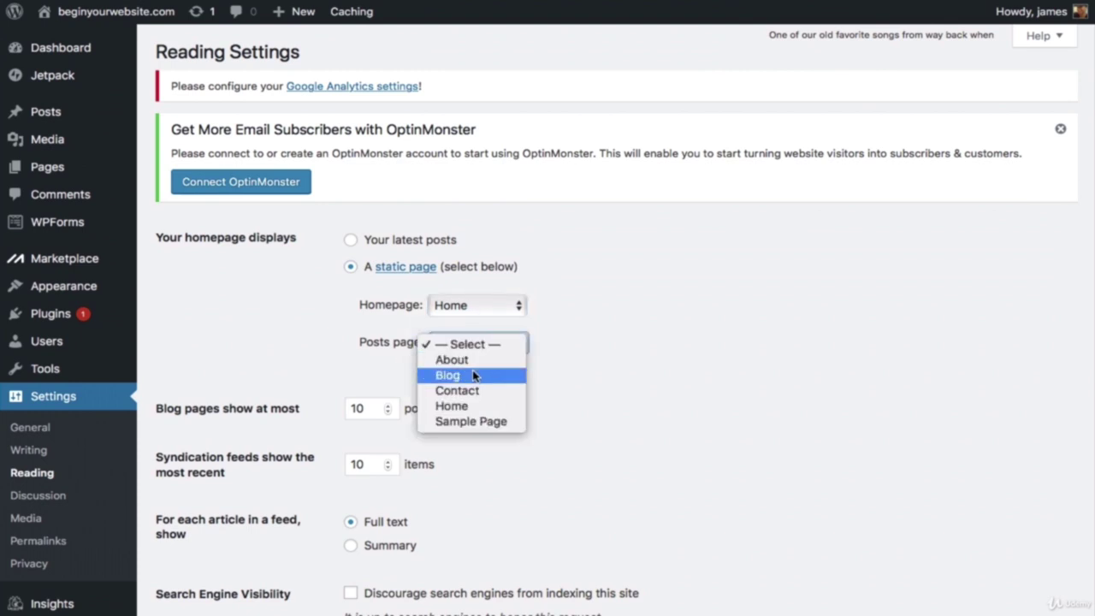
left_click(473, 377)
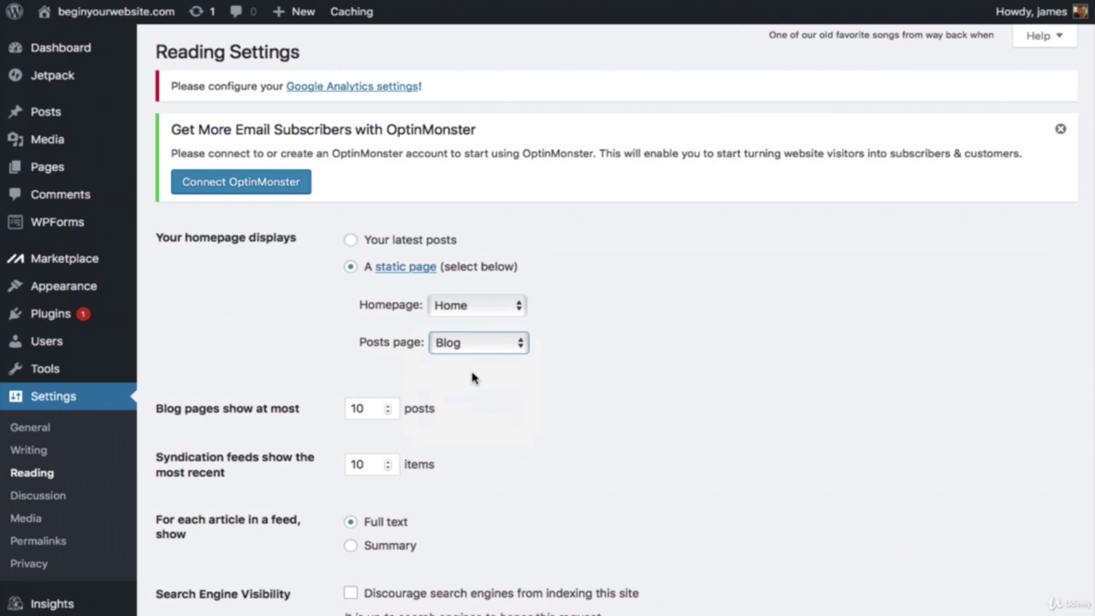
scroll(254, 343, "down", 3)
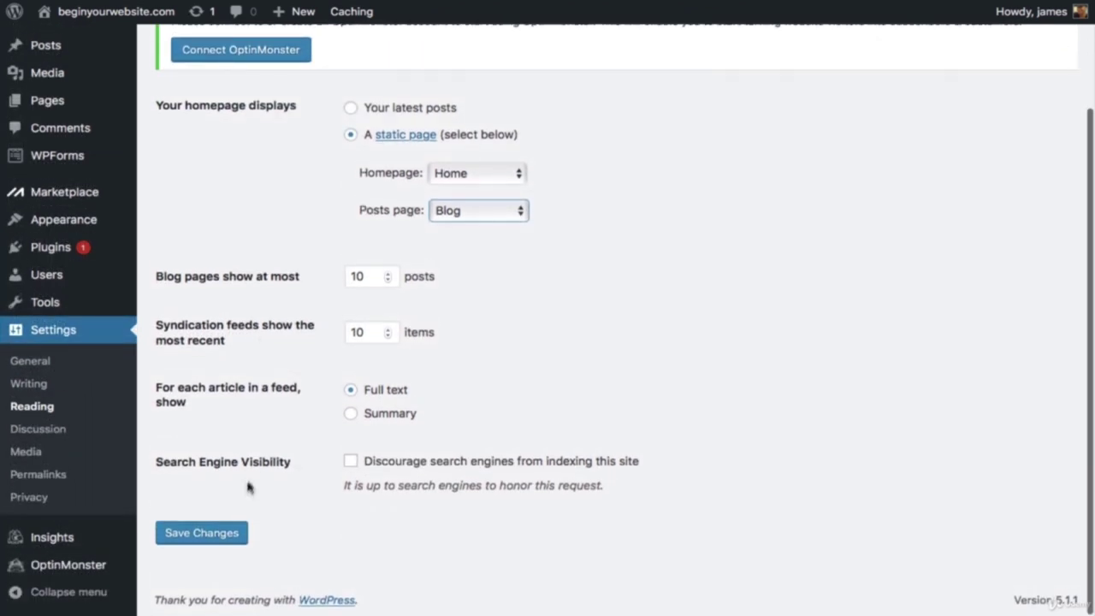
left_click(221, 534)
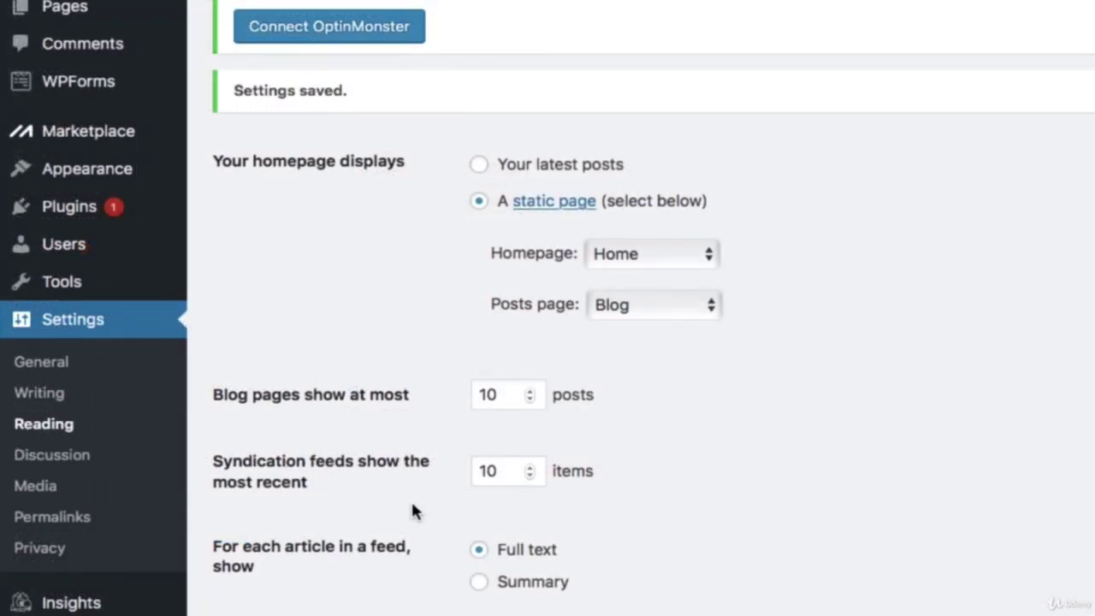
Step: Switch the permalink structure to Post name (/%postname%/) and save
left_click(87, 518)
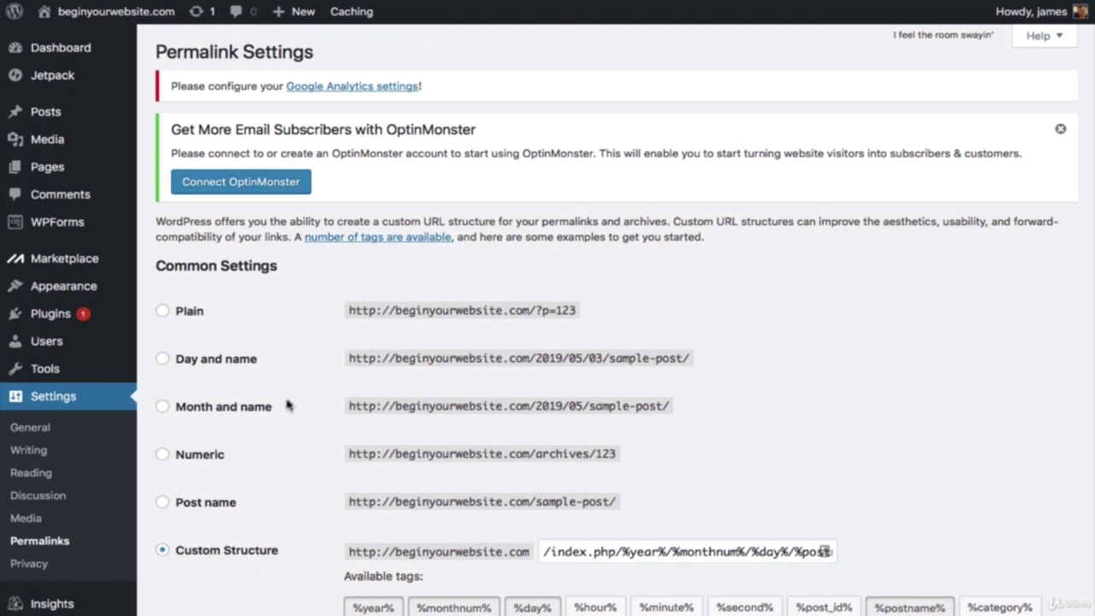
left_click(164, 504)
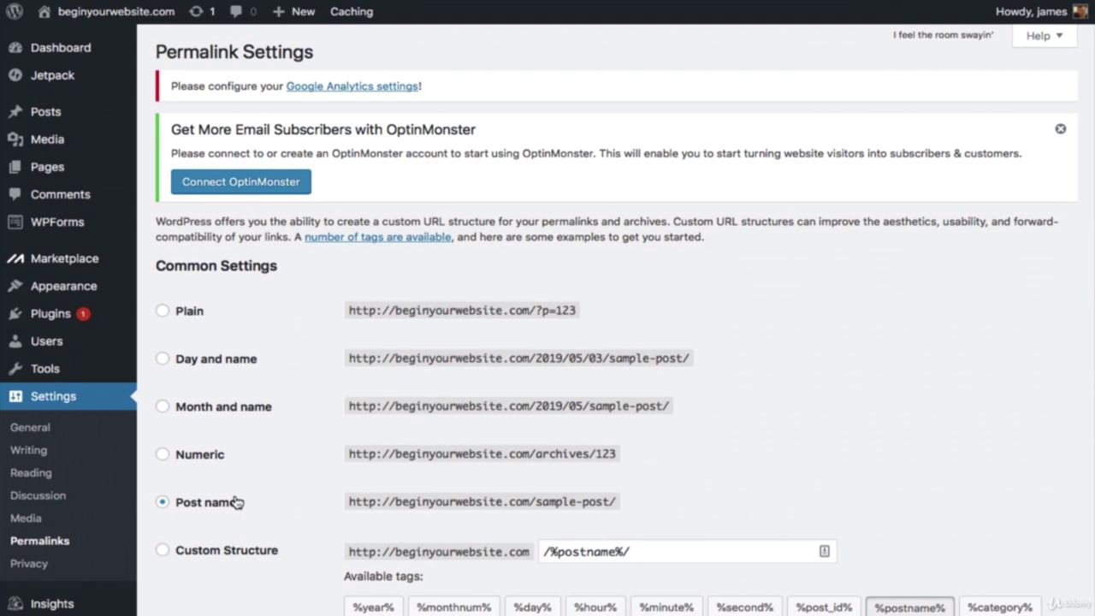
scroll(231, 504, "down", 5)
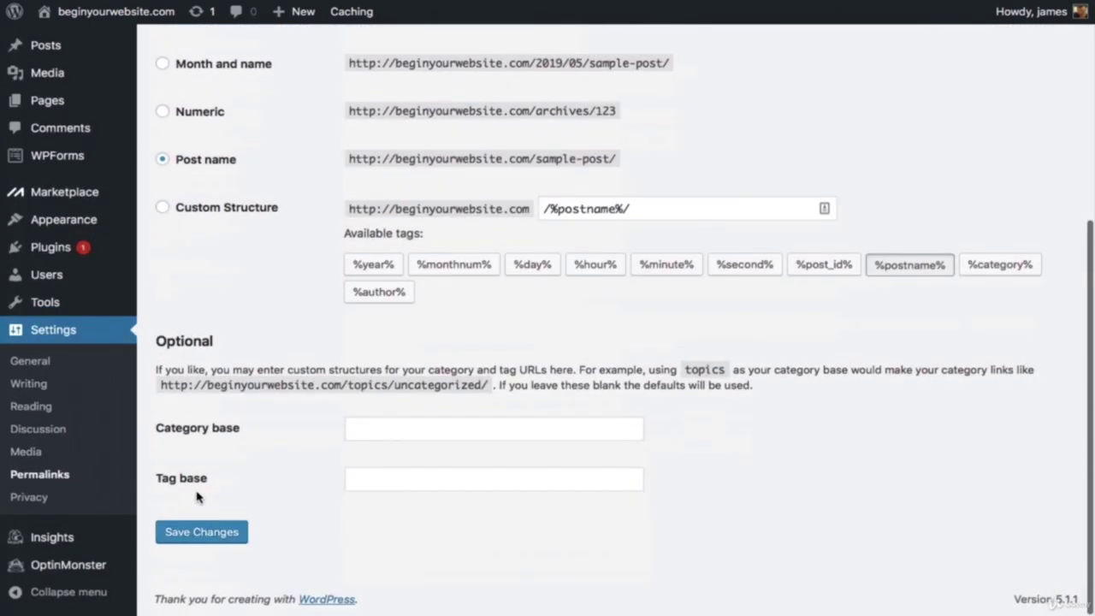
left_click(197, 532)
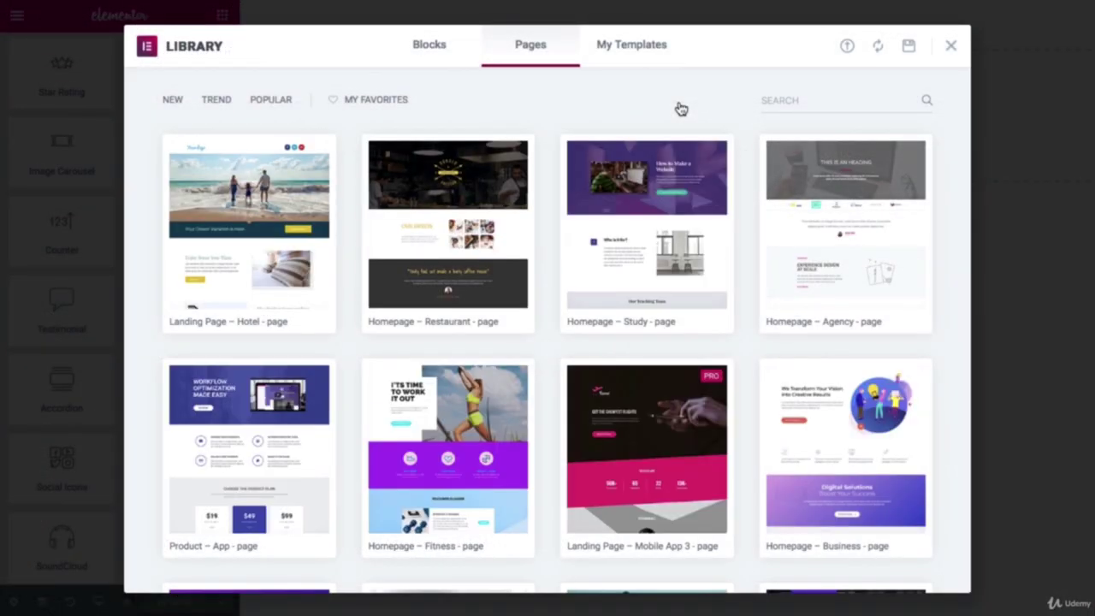
mouse_move(684, 207)
scroll(684, 208, "down", 5)
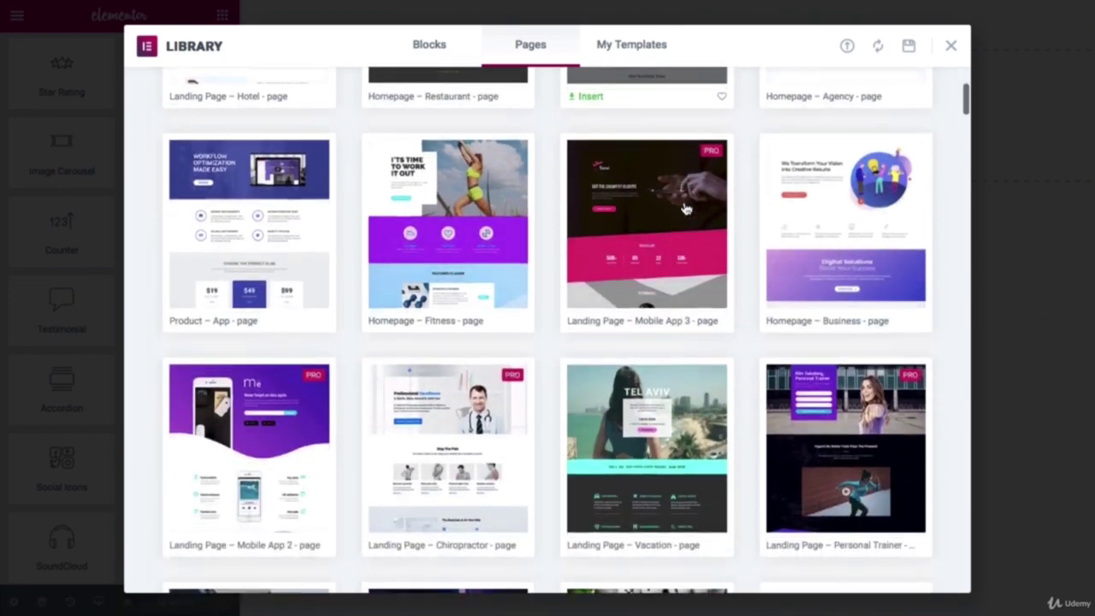
scroll(685, 207, "down", 5)
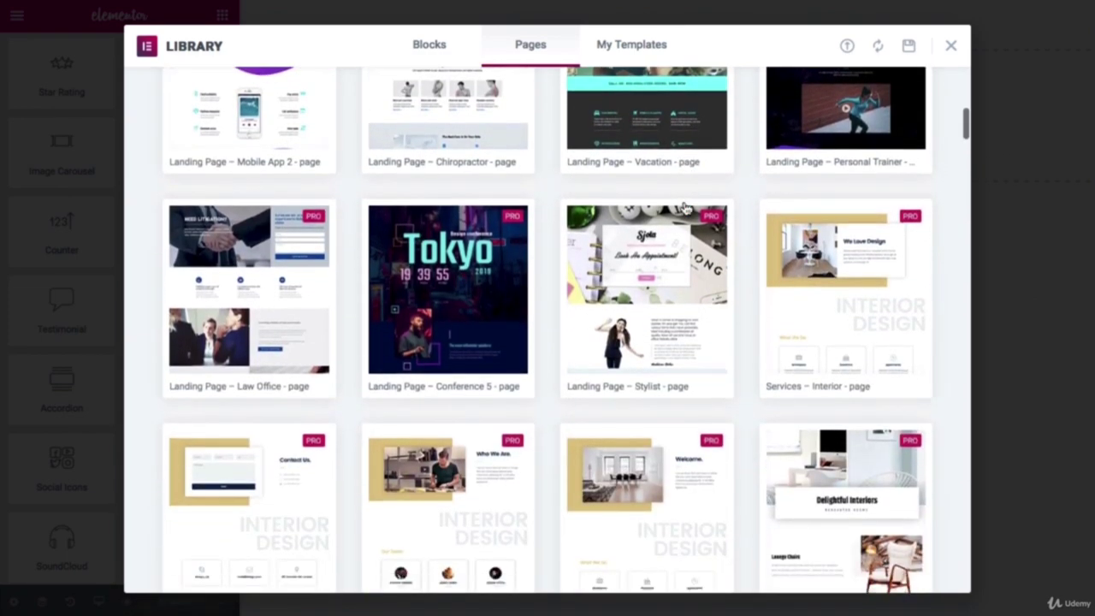
scroll(684, 208, "down", 3)
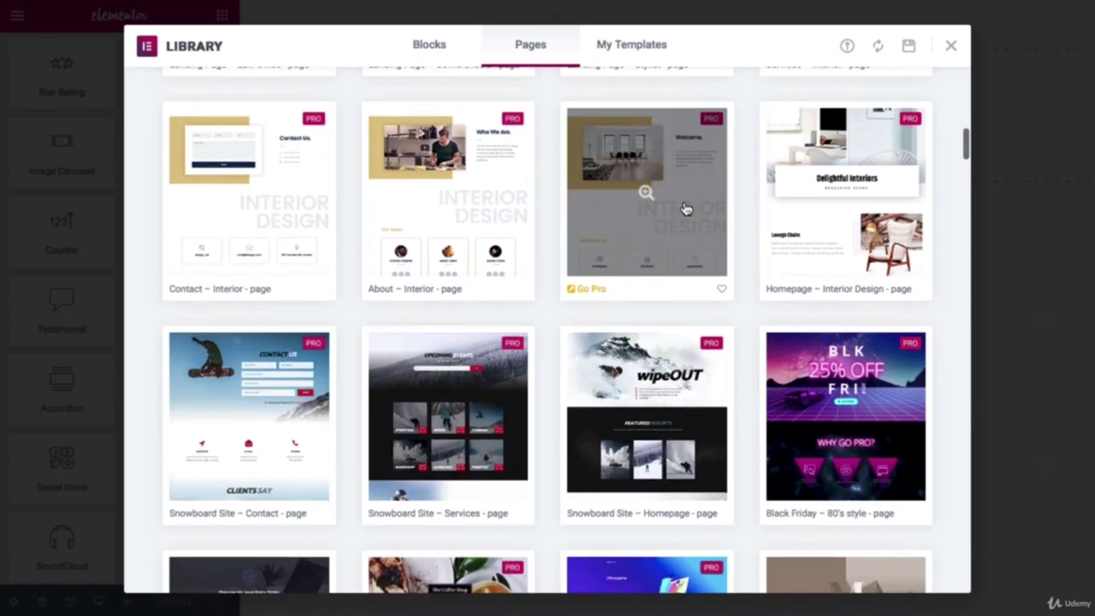
scroll(684, 208, "down", 1)
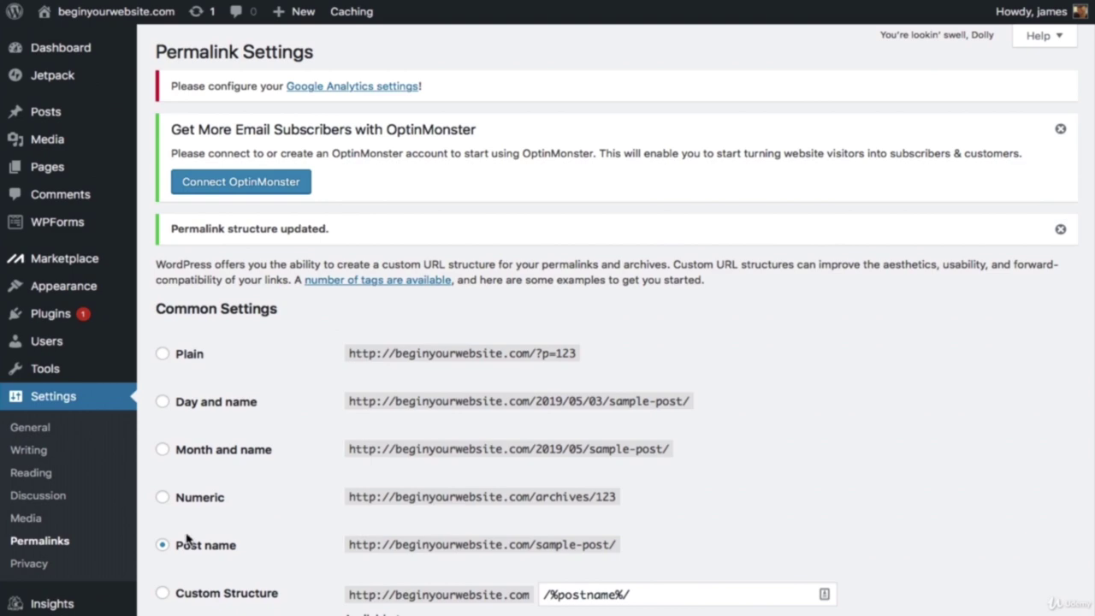
Step: Go from Appearance > Themes to the Add New Theme page
mouse_move(85, 285)
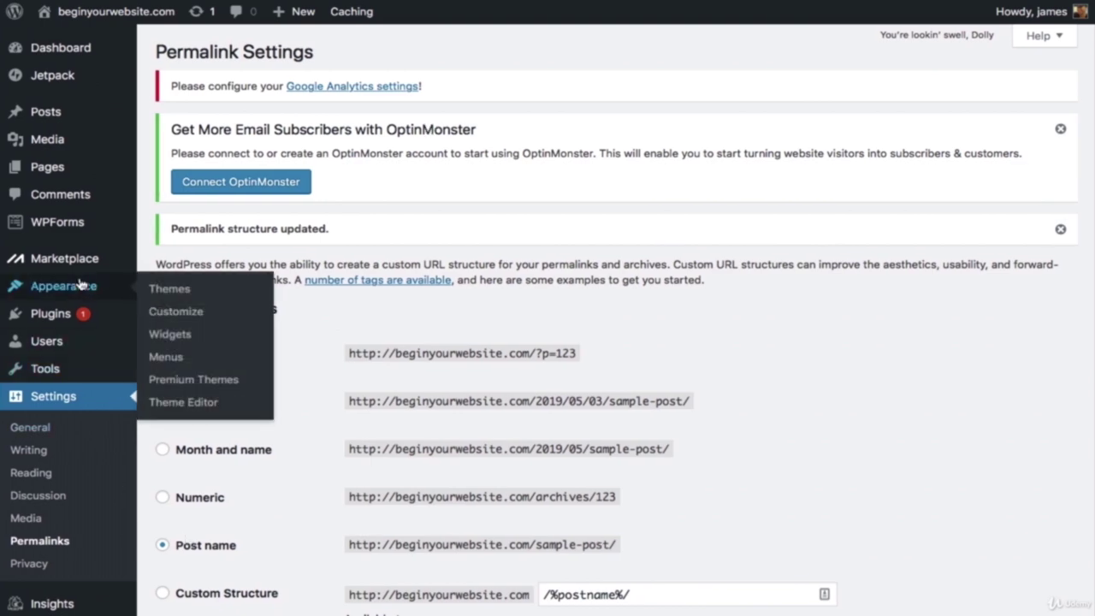
left_click(169, 291)
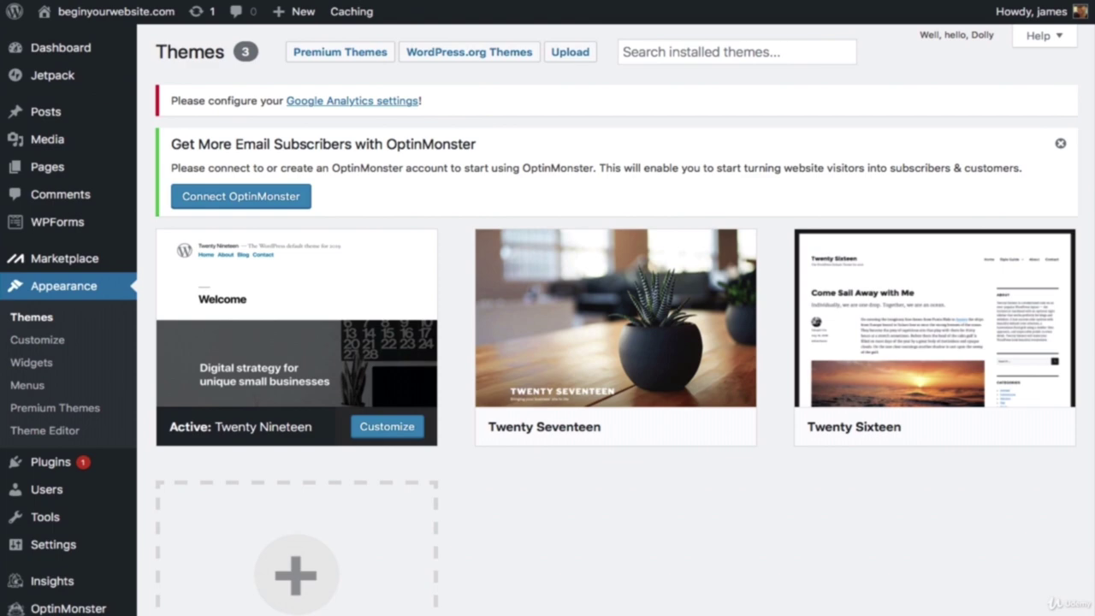
mouse_move(185, 290)
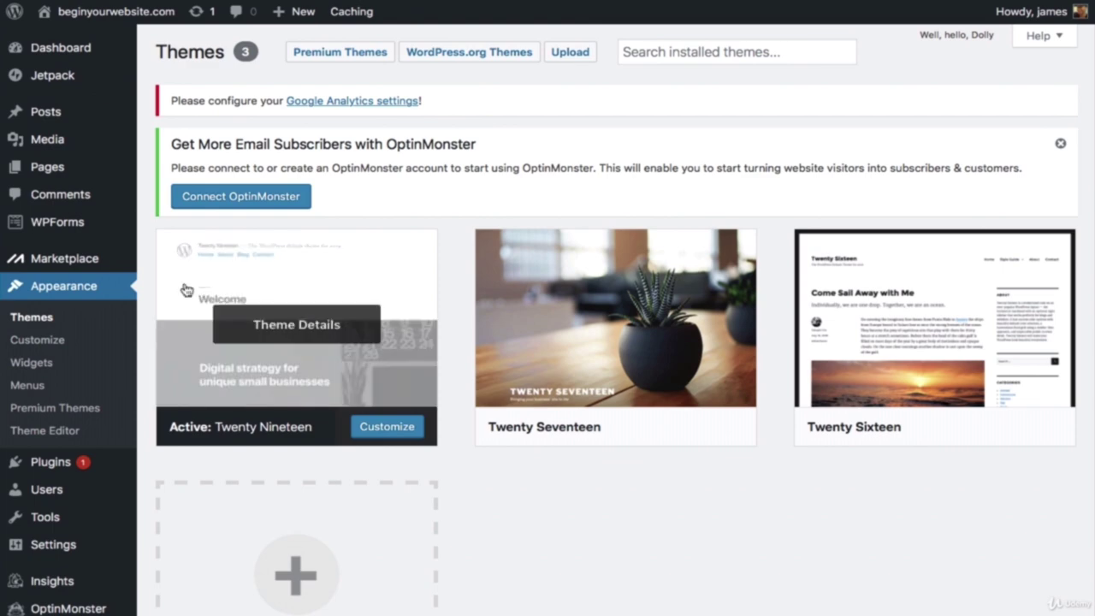
scroll(286, 571, "down", 1)
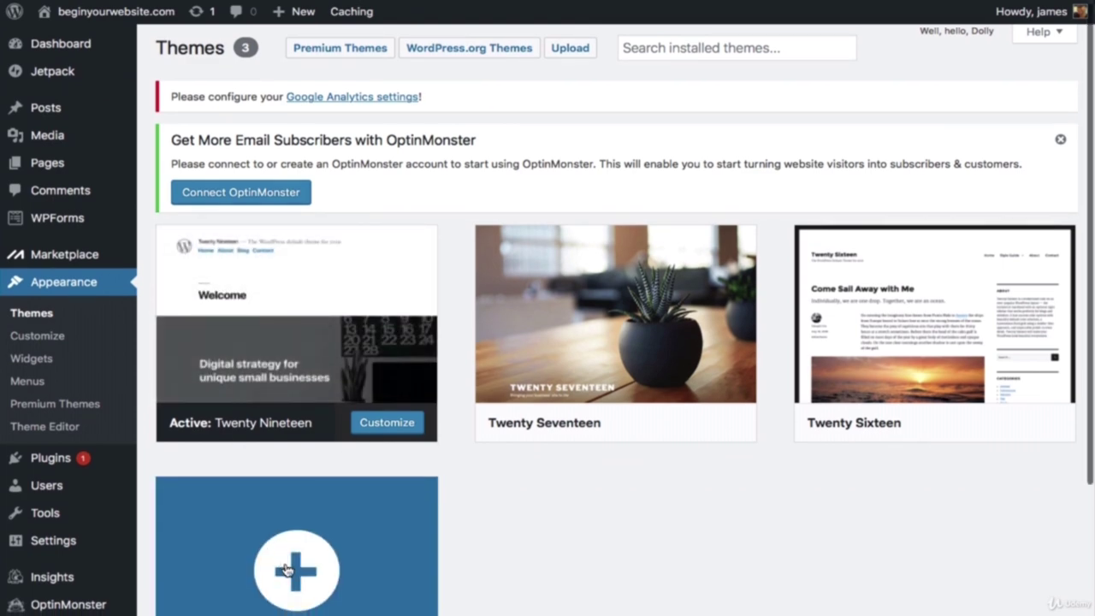
left_click(287, 571)
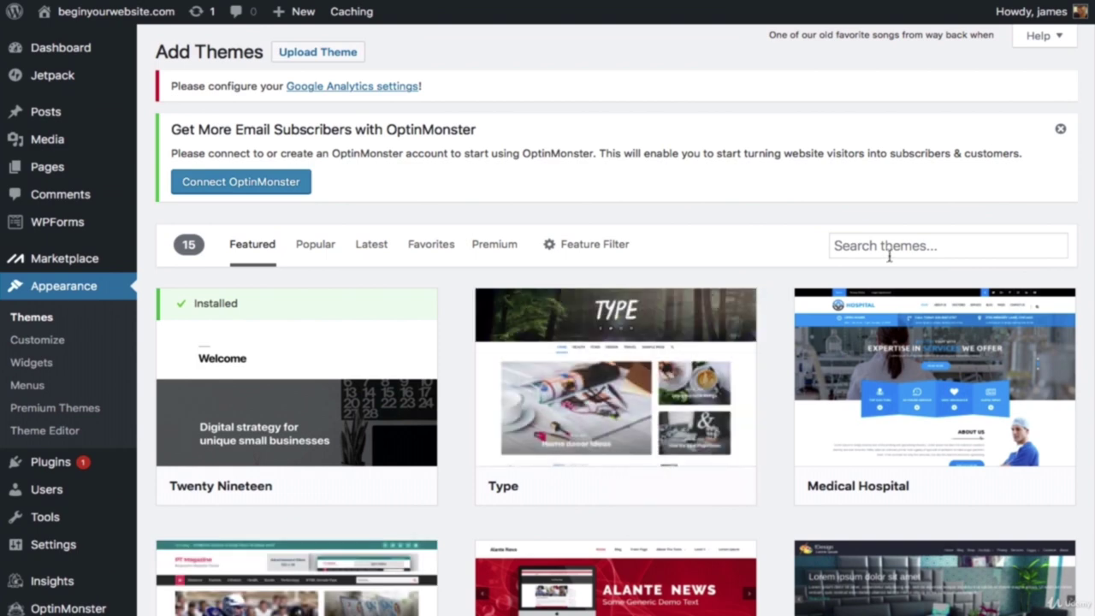
Step: Search the theme directory for 'oceanwp' and install the OceanWP theme
left_click(890, 250)
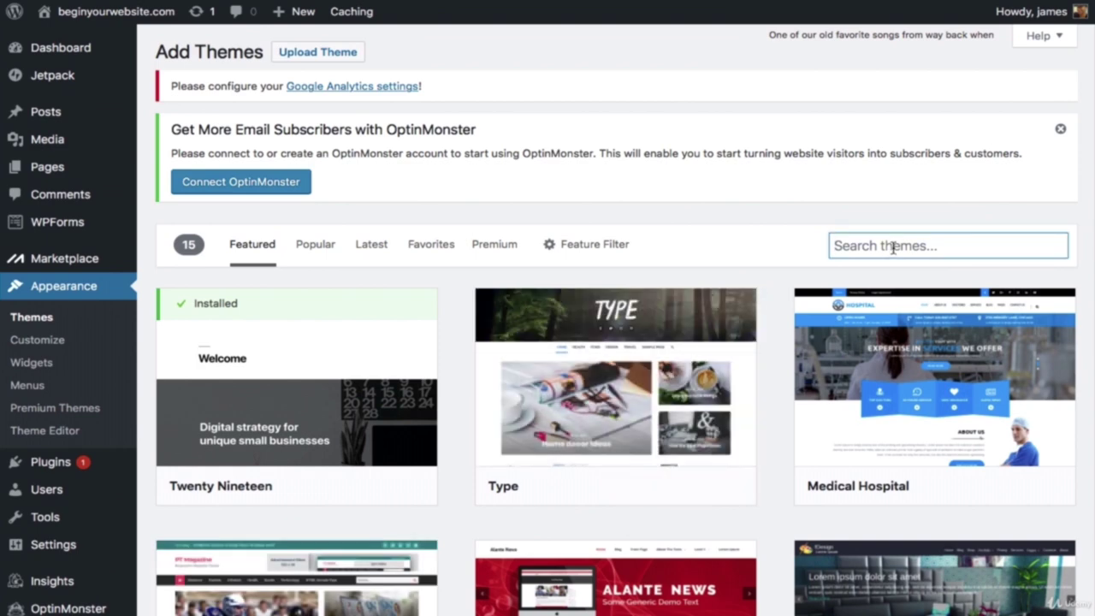
type("oceanwp")
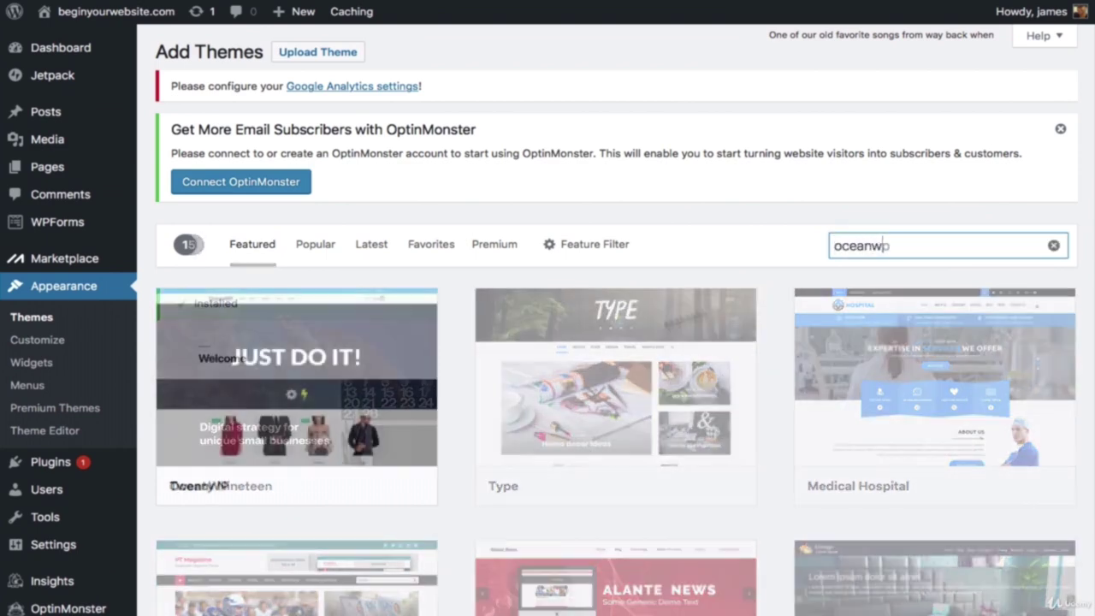
mouse_move(313, 392)
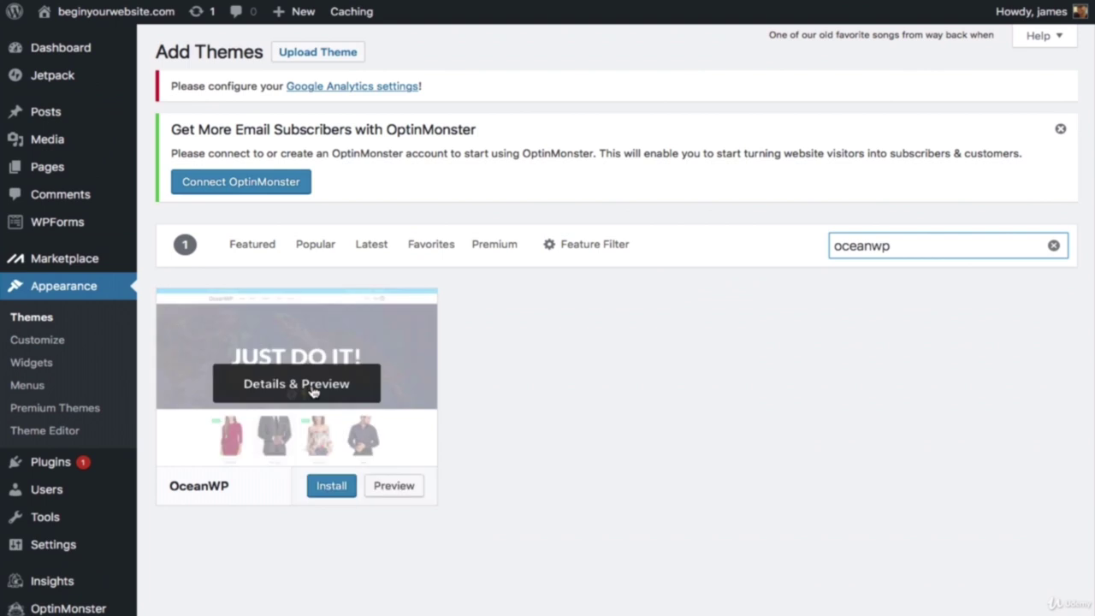
left_click(329, 484)
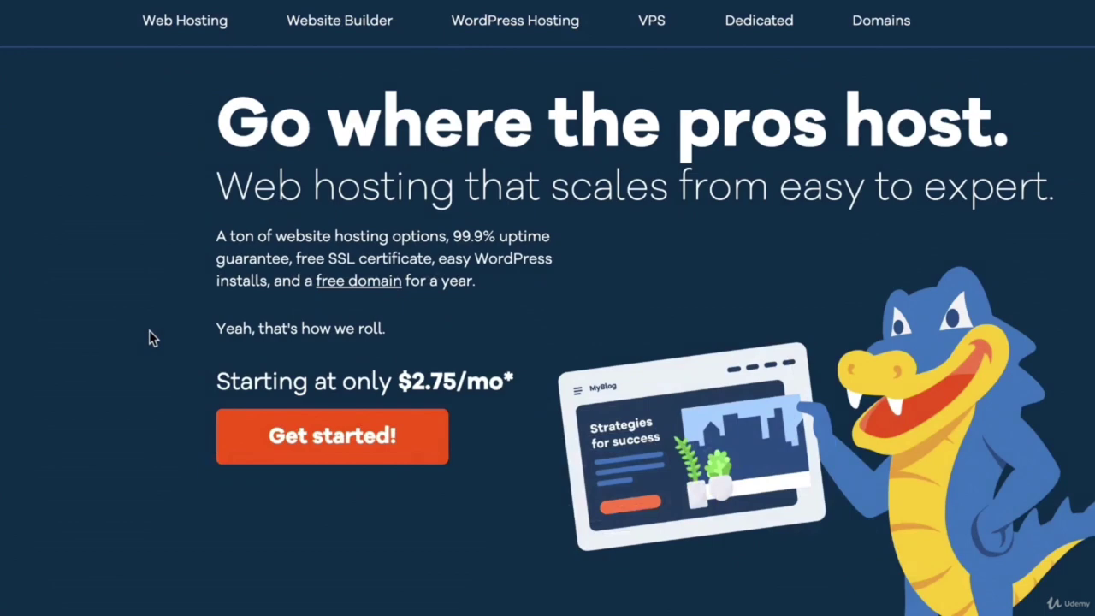
Step: Start HostGator sign-up and choose the Hatchling plan, which opens with 36-month billing at $2.75/mo
left_click(313, 439)
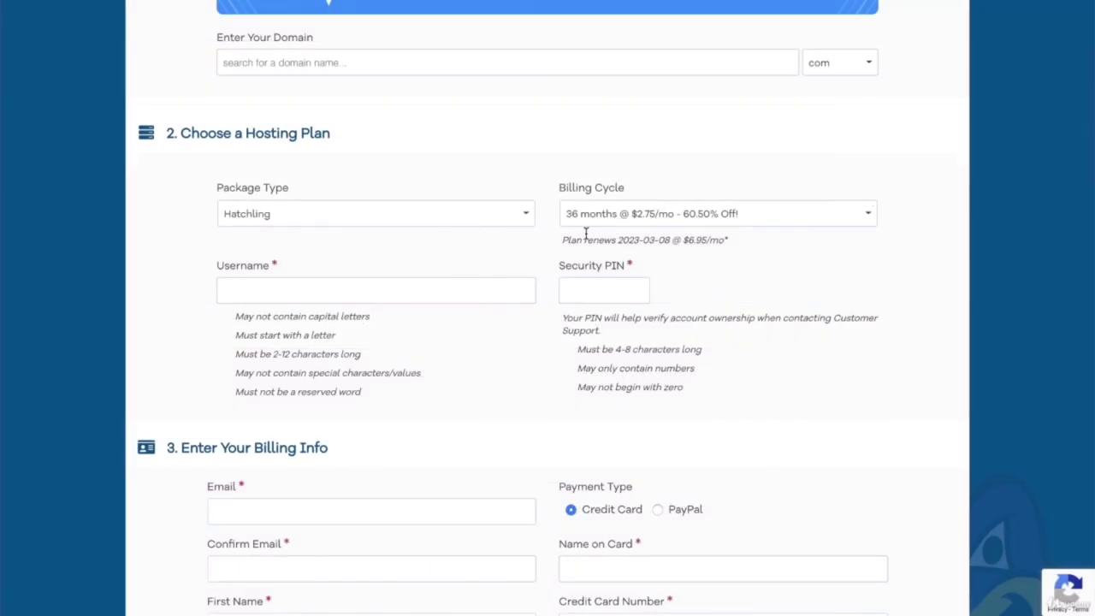
Step: Switch the Hatchling billing cycle to 12 months and remove the SiteLock and Site Backup add-ons
left_click(616, 218)
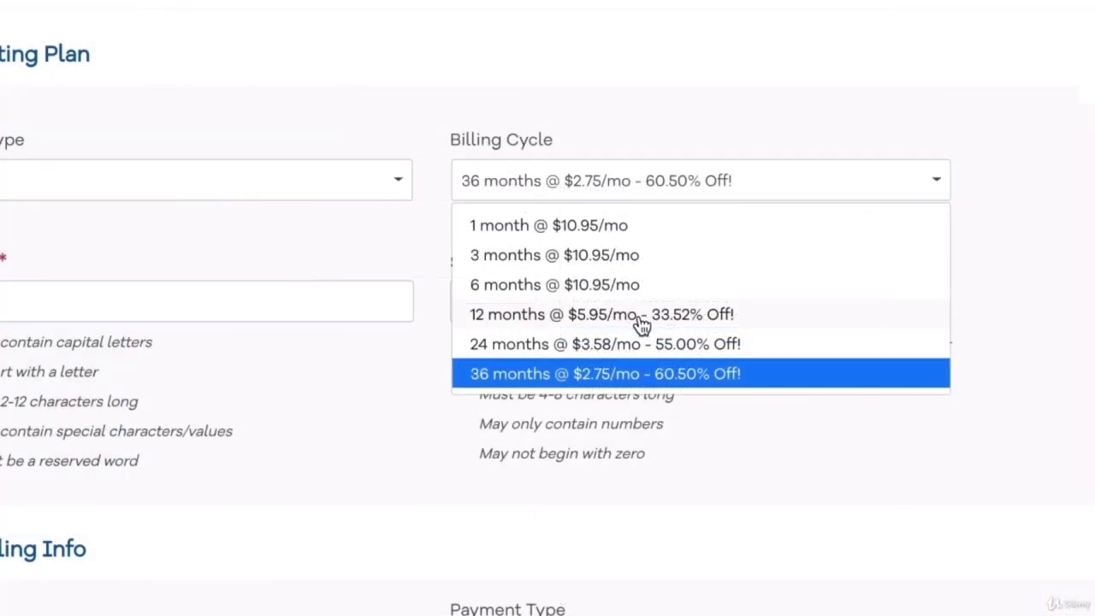
left_click(676, 301)
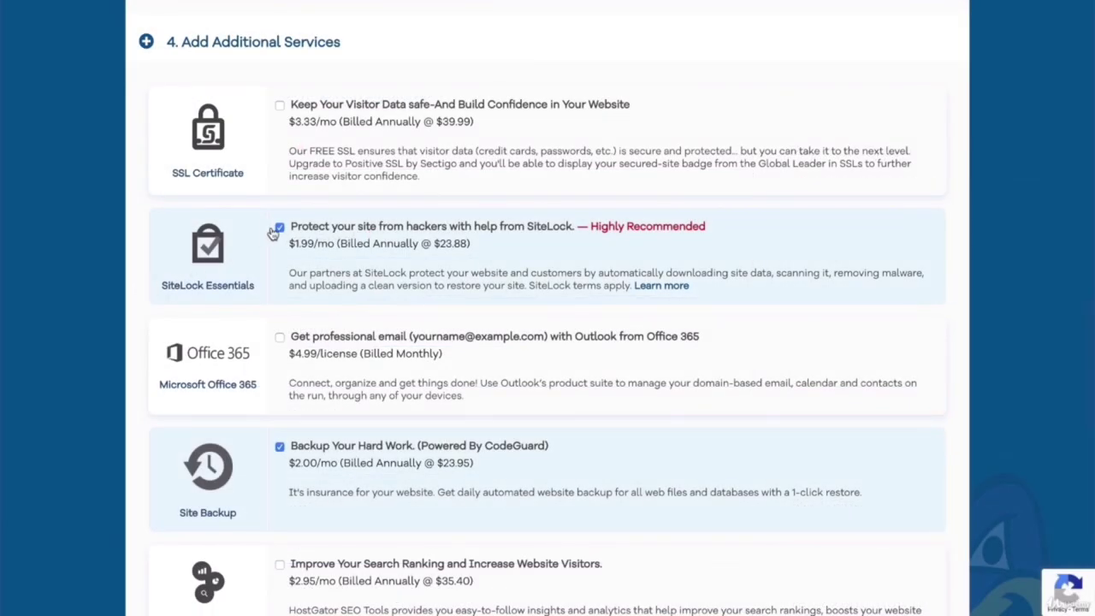
left_click(279, 229)
scroll(277, 234, "down", 2)
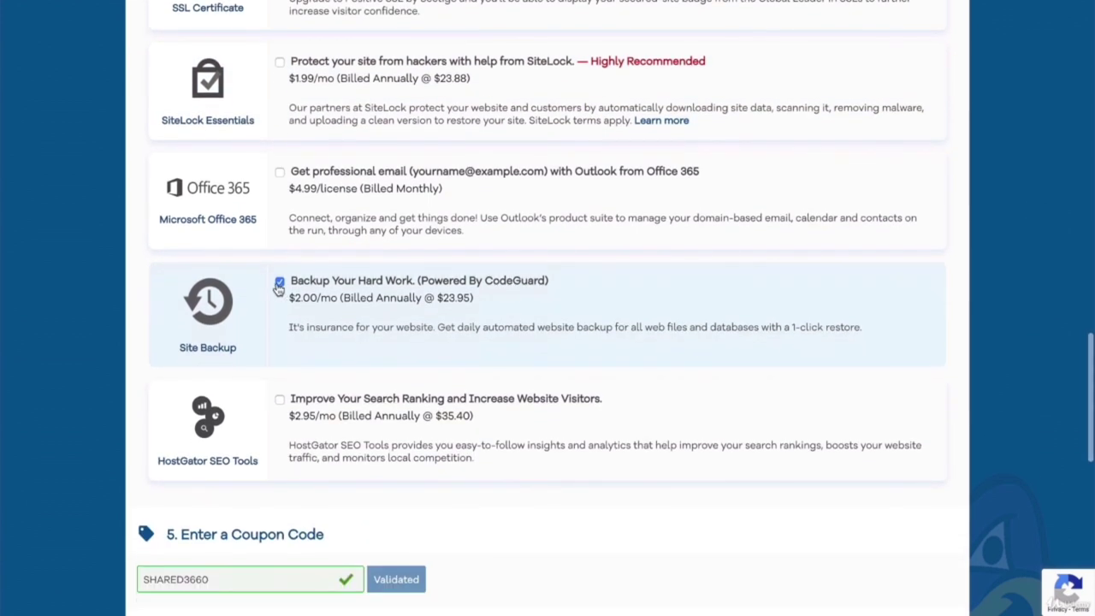
left_click(279, 283)
Step: Validate coupon WORDPRESSHERO, bringing the amount due to $45.79
scroll(283, 289, "down", 3)
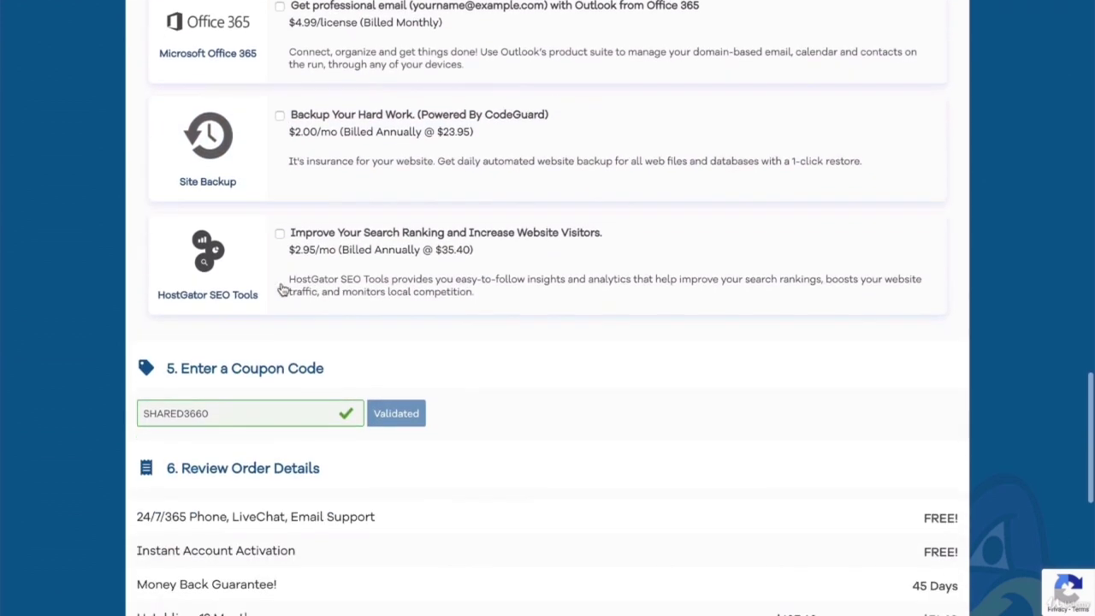
scroll(283, 291, "down", 1)
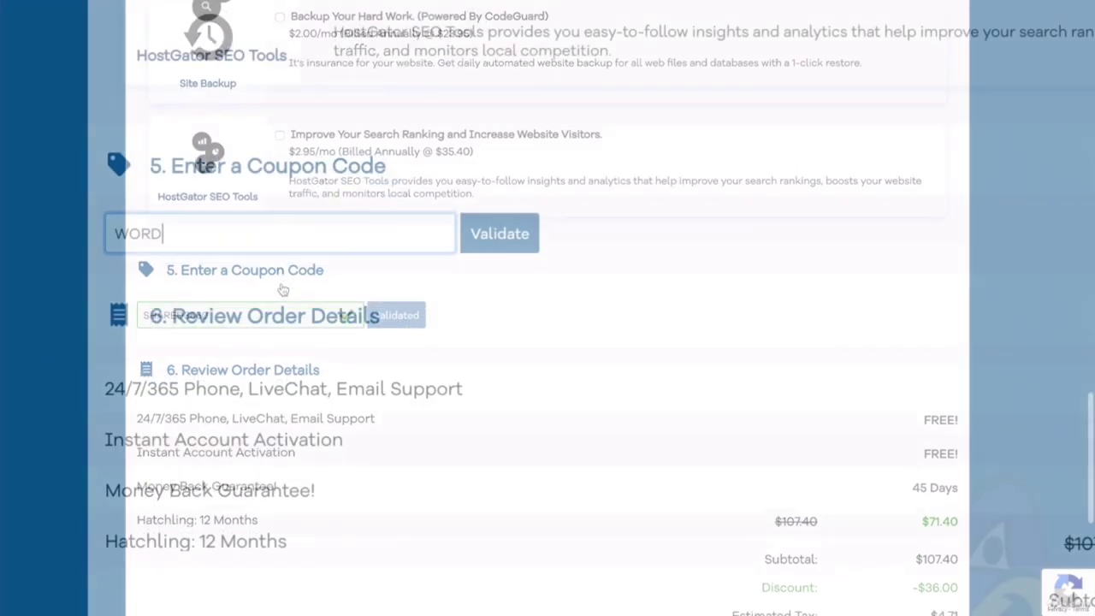
type("PRESSHERO")
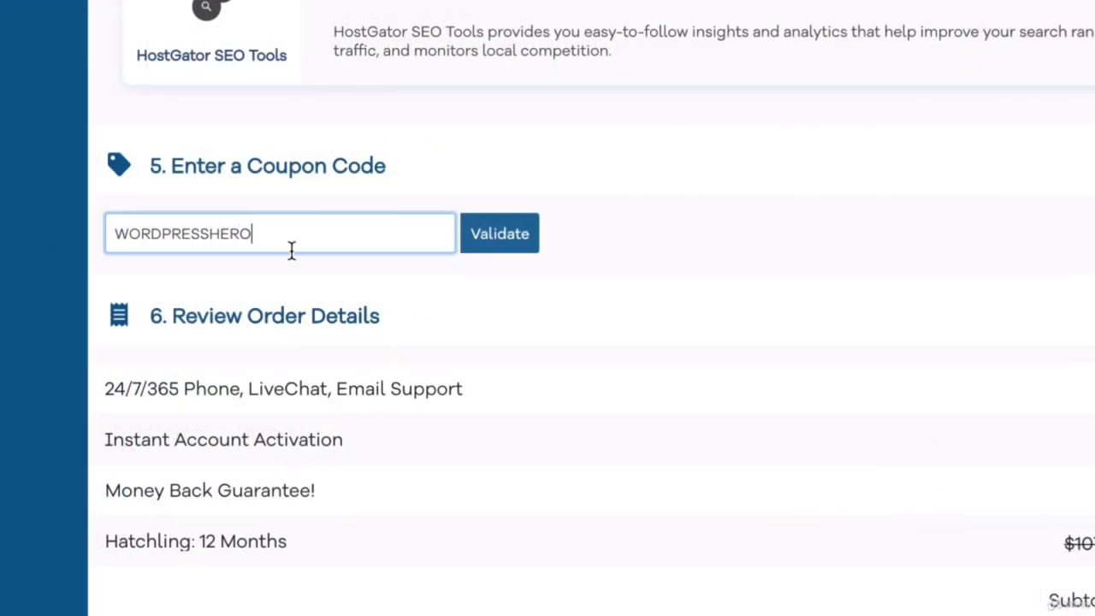
left_click(501, 236)
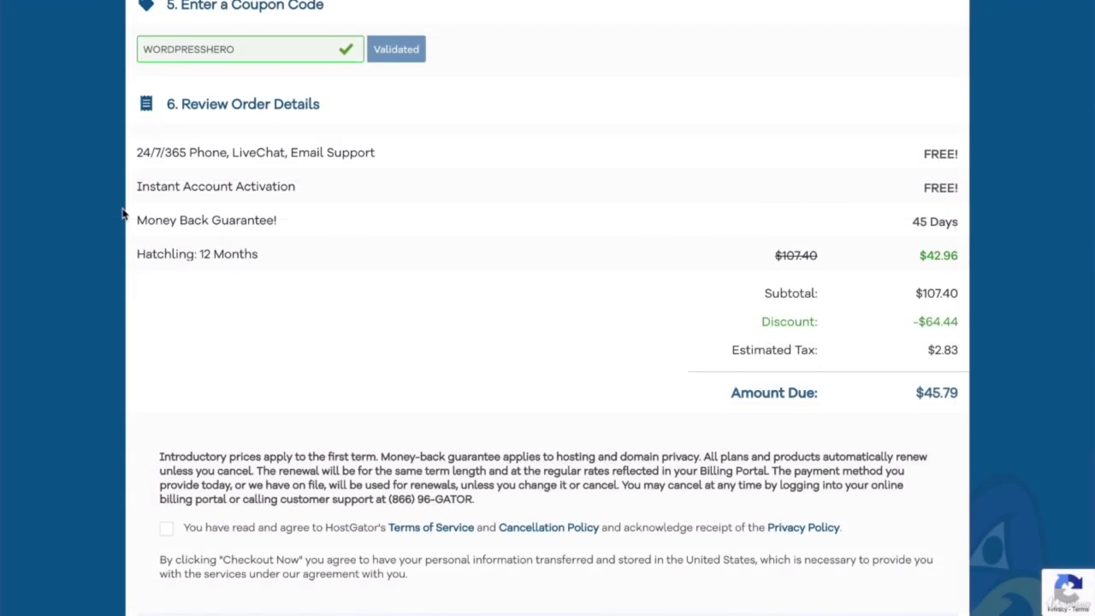
scroll(122, 214, "down", 5)
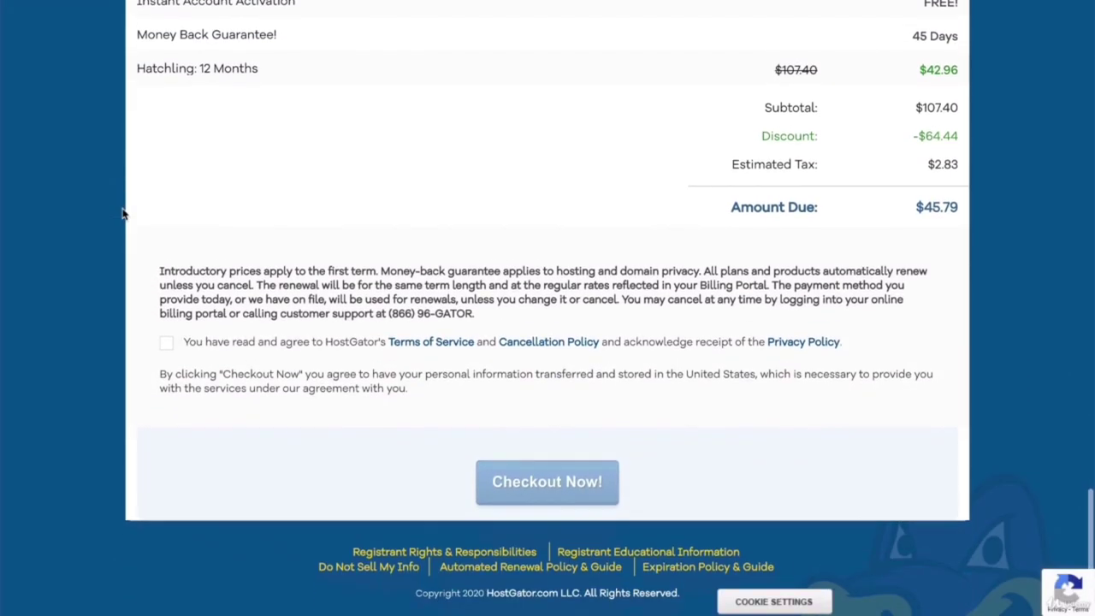
Step: Accept the HostGator Terms of Service for the order
left_click(166, 317)
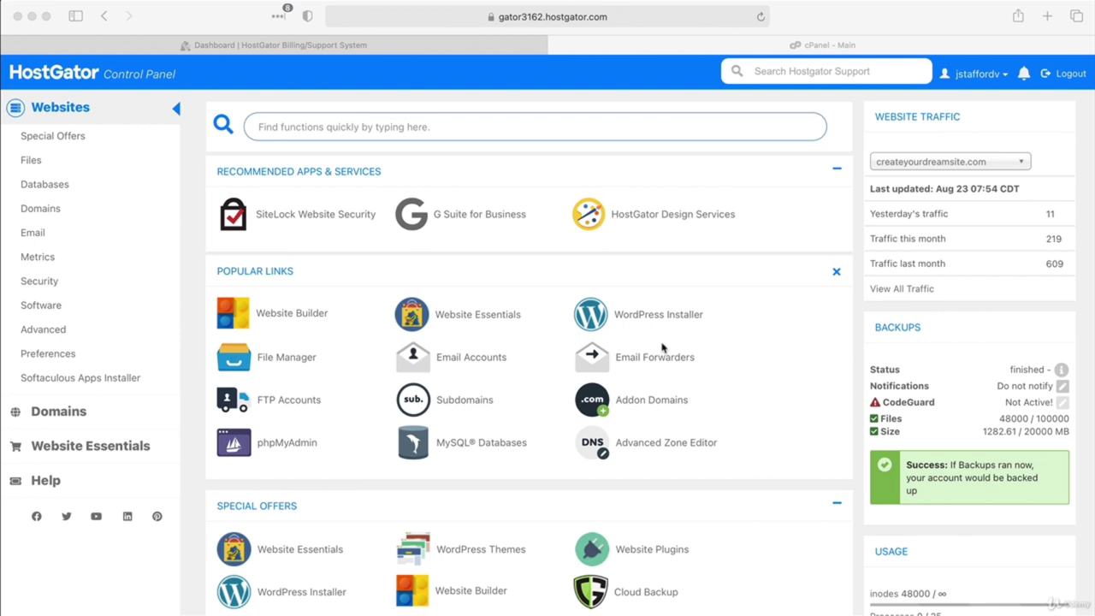
Step: Open MultiPHP Manager from the cPanel Software section
scroll(662, 346, "down", 15)
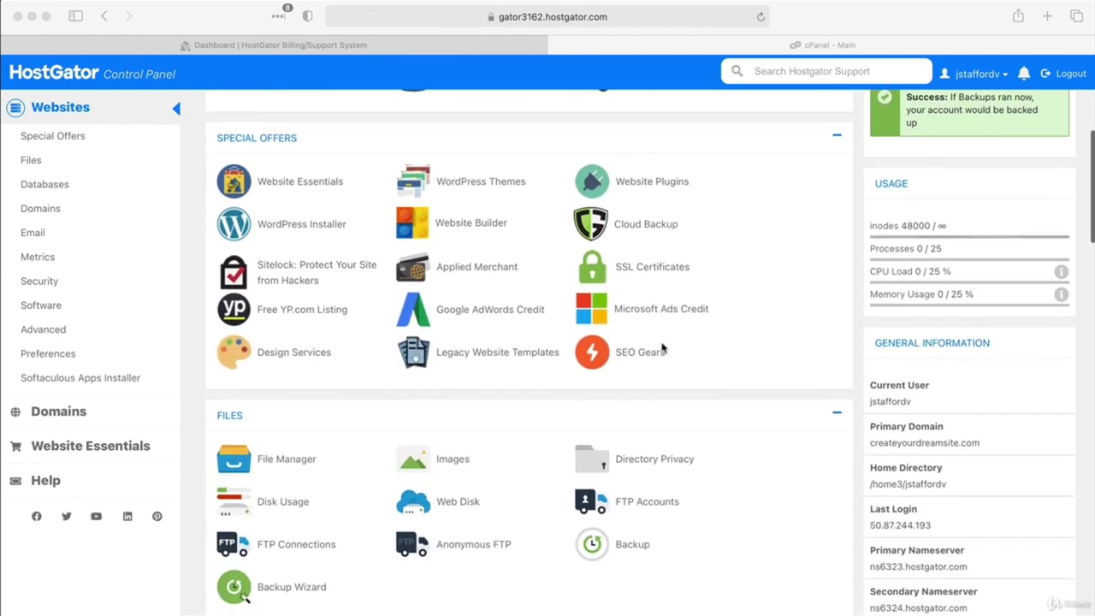
scroll(662, 347, "down", 10)
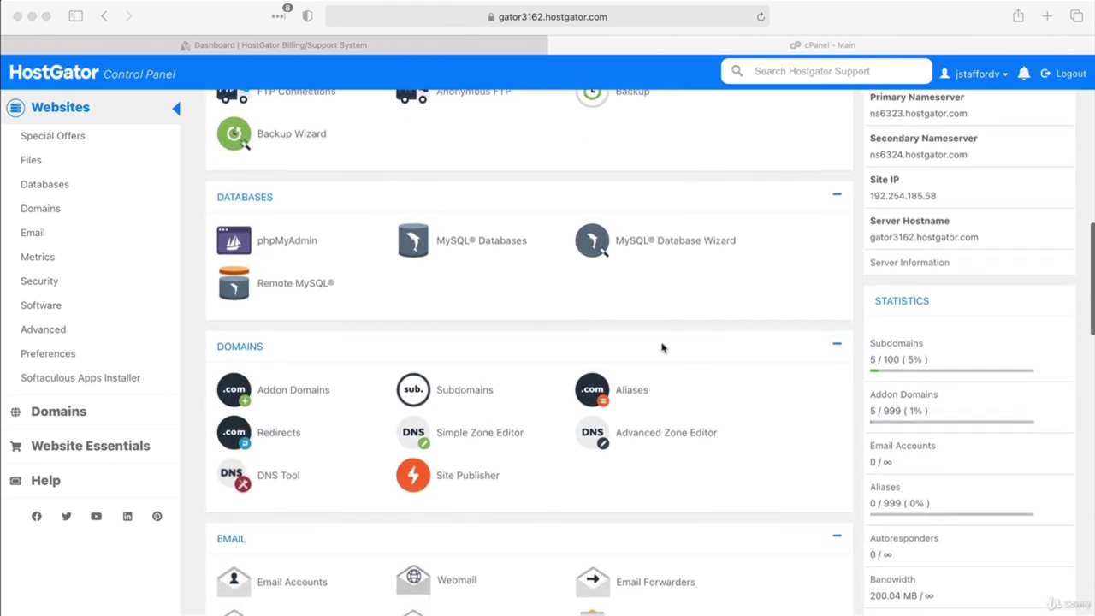
scroll(662, 346, "down", 8)
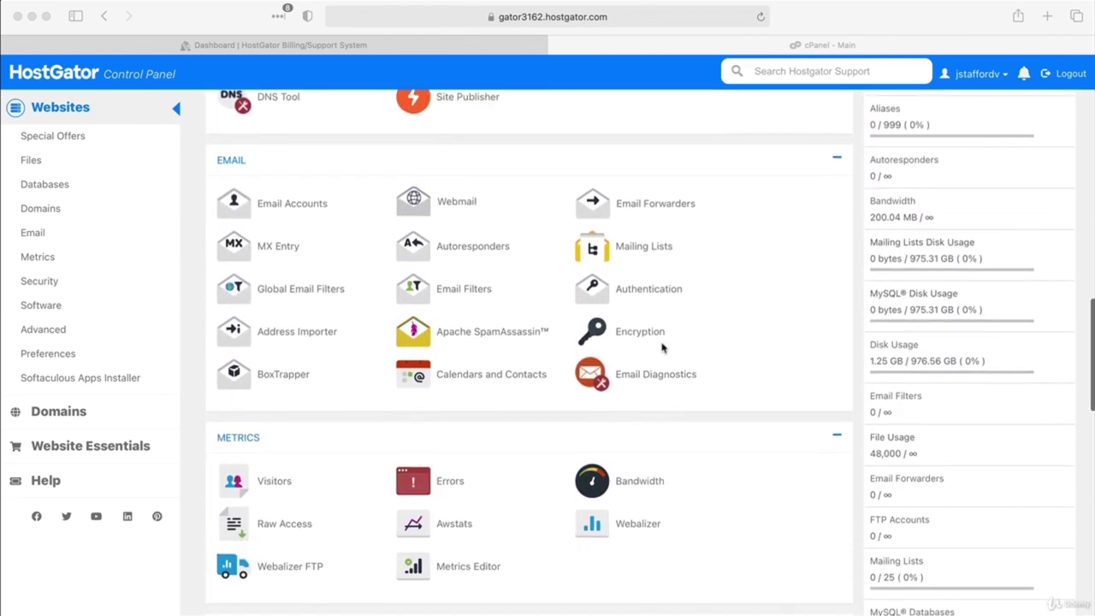
scroll(662, 346, "down", 5)
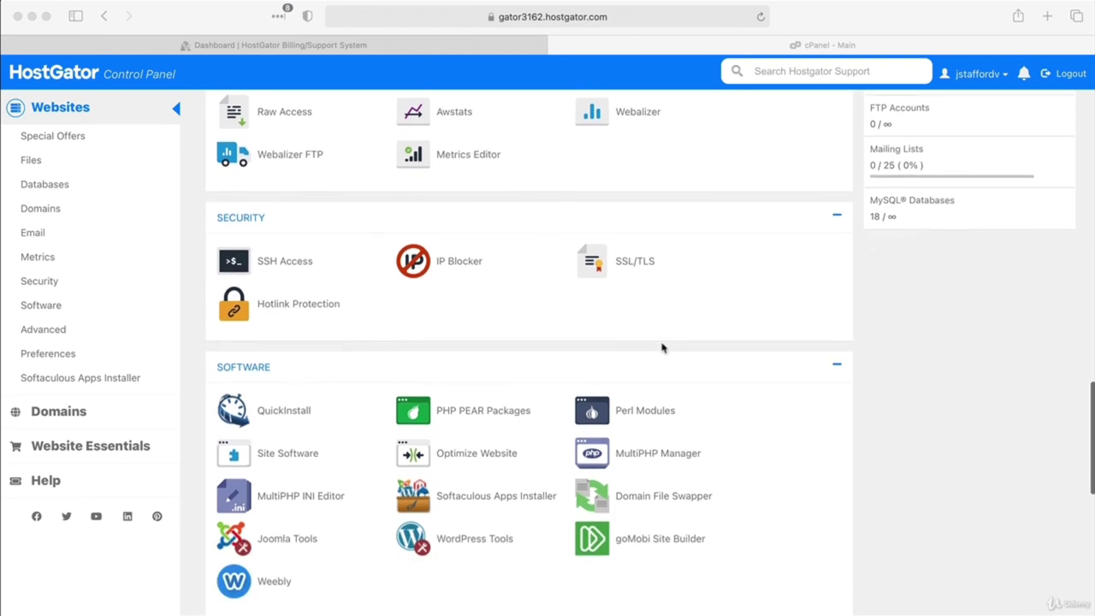
left_click(317, 368)
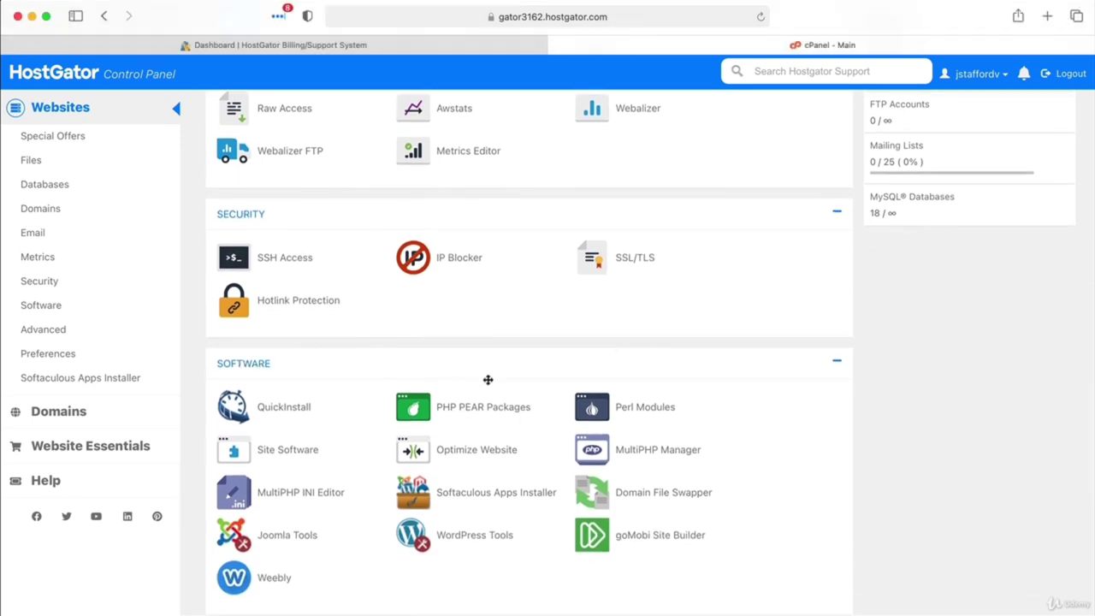
left_click(604, 459)
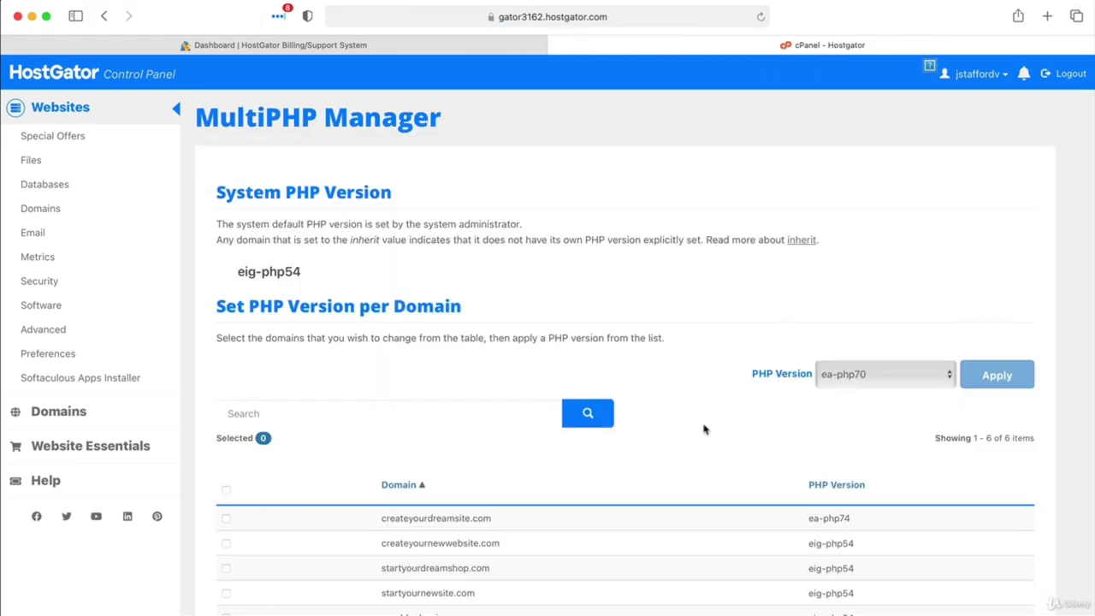
Step: Apply PHP version ea-php74 to createyourdreamsite.com, then return to the cPanel main page
scroll(711, 426, "down", 3)
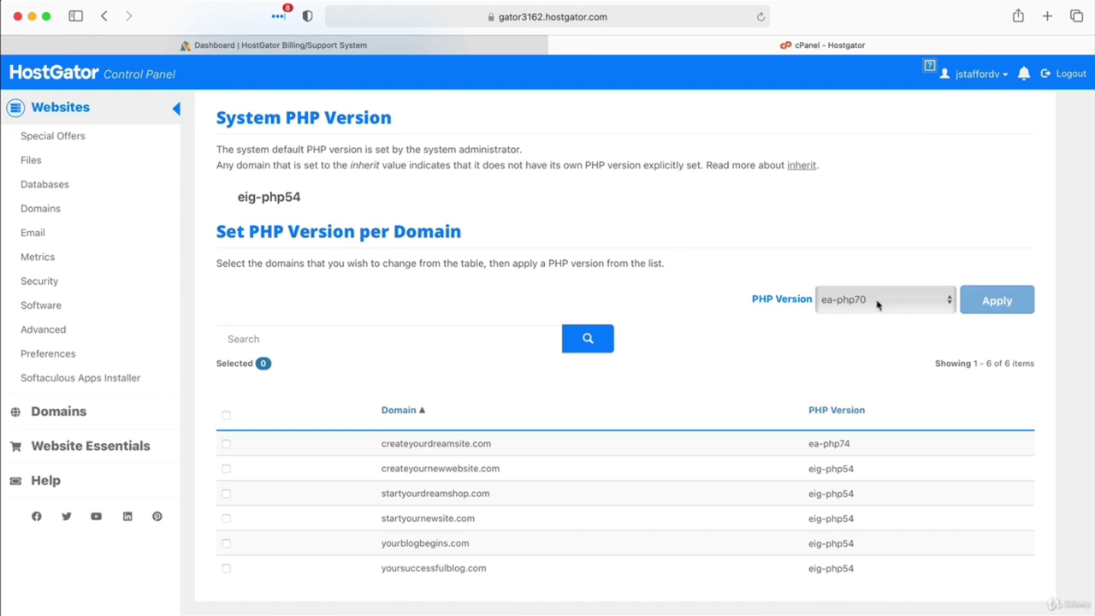
left_click(879, 305)
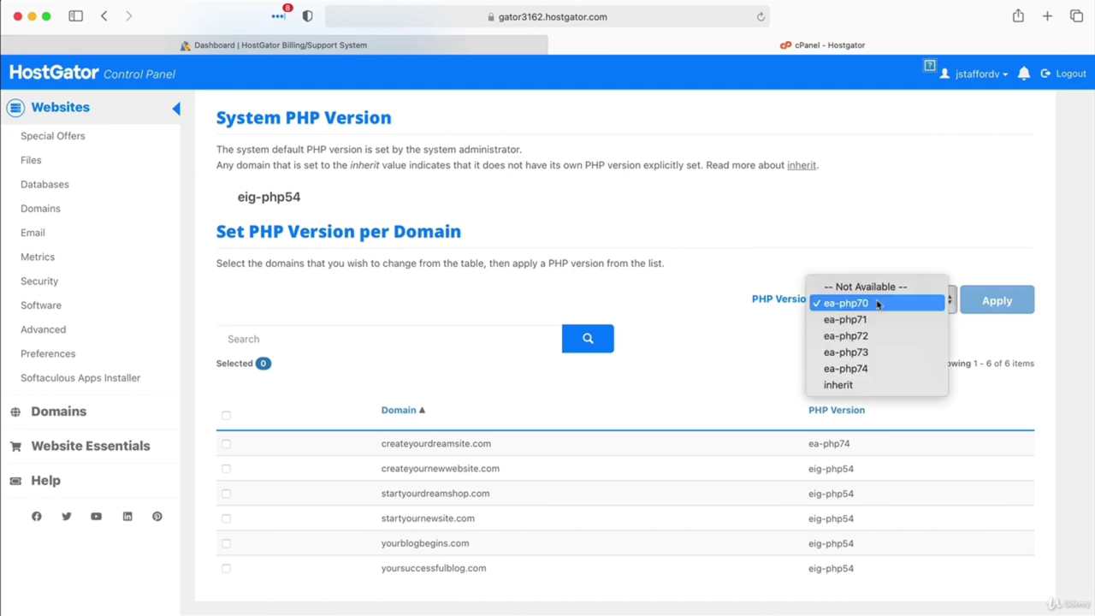
left_click(874, 369)
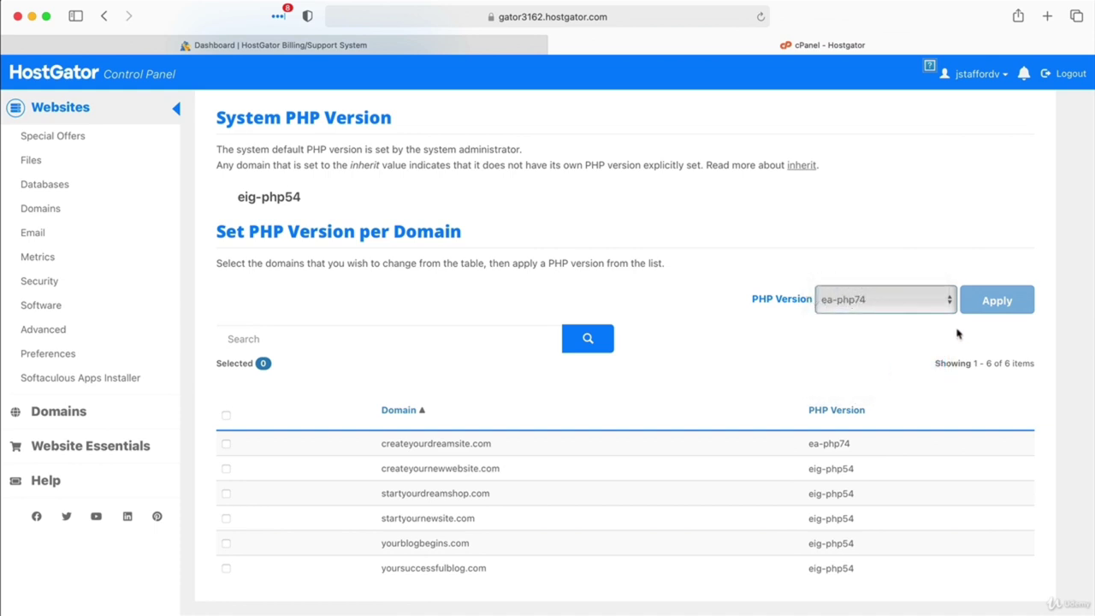
left_click(227, 445)
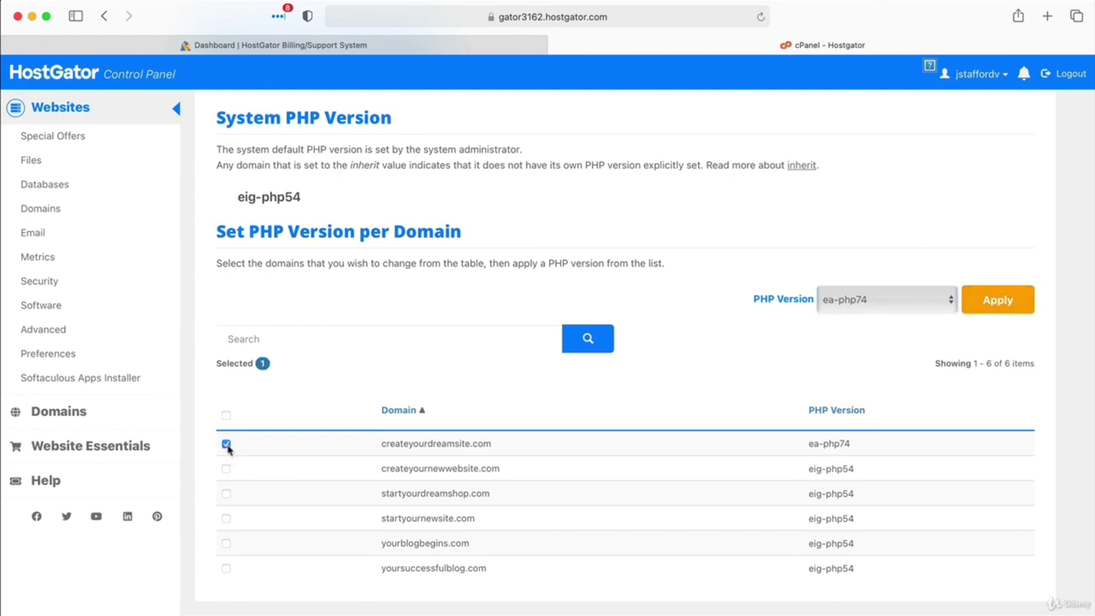
left_click(992, 304)
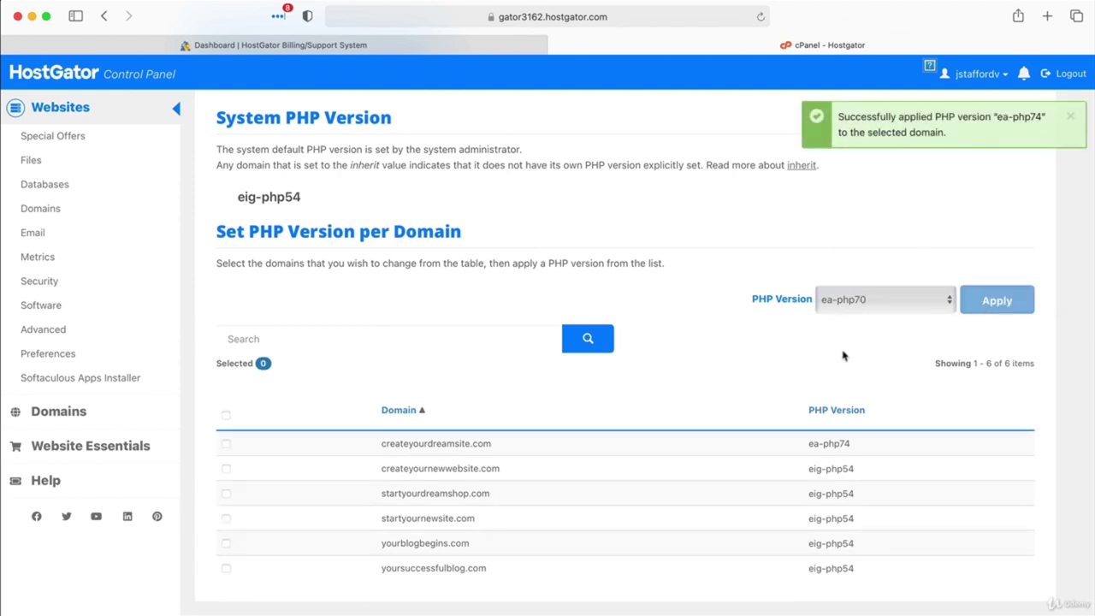
scroll(699, 348, "up", 2)
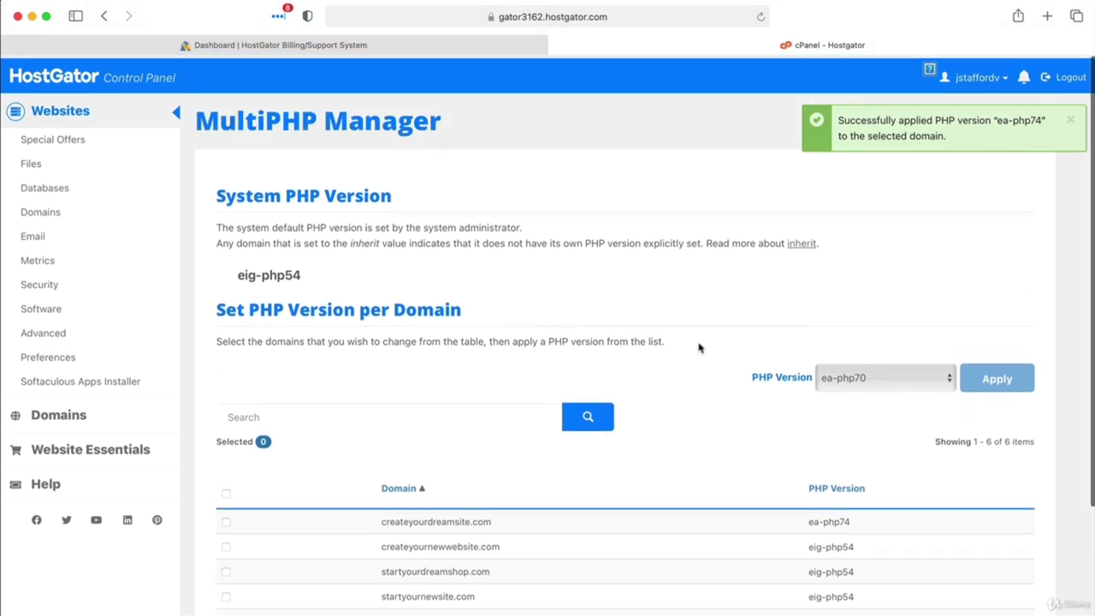
left_click(184, 118)
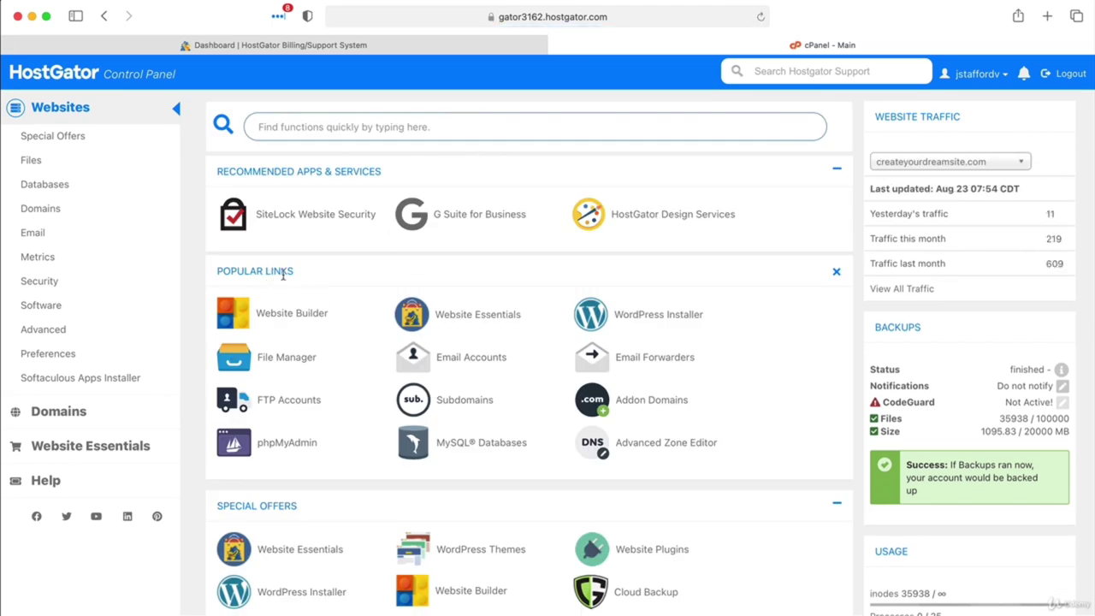
Step: Start a Softaculous WordPress install on createyourdreamsite.com with version 5.5
left_click(644, 316)
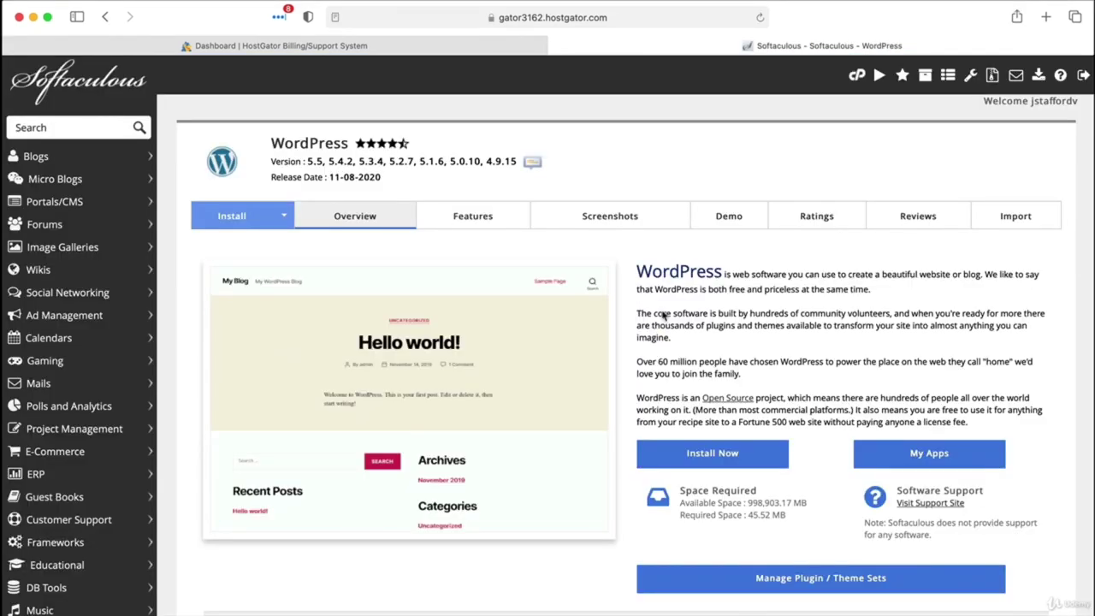
scroll(660, 314, "down", 4)
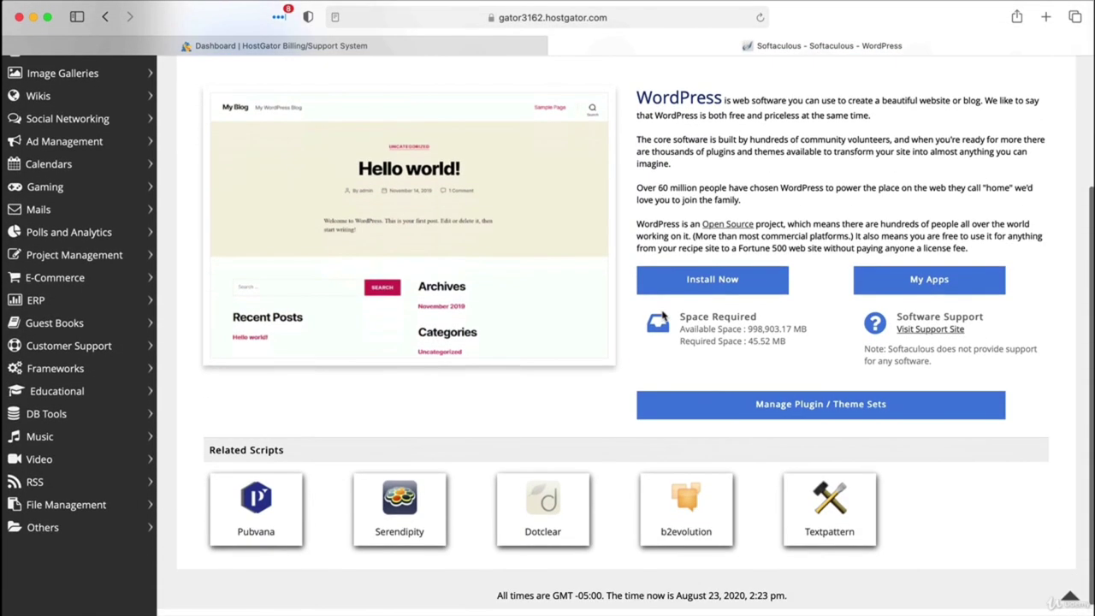
left_click(708, 279)
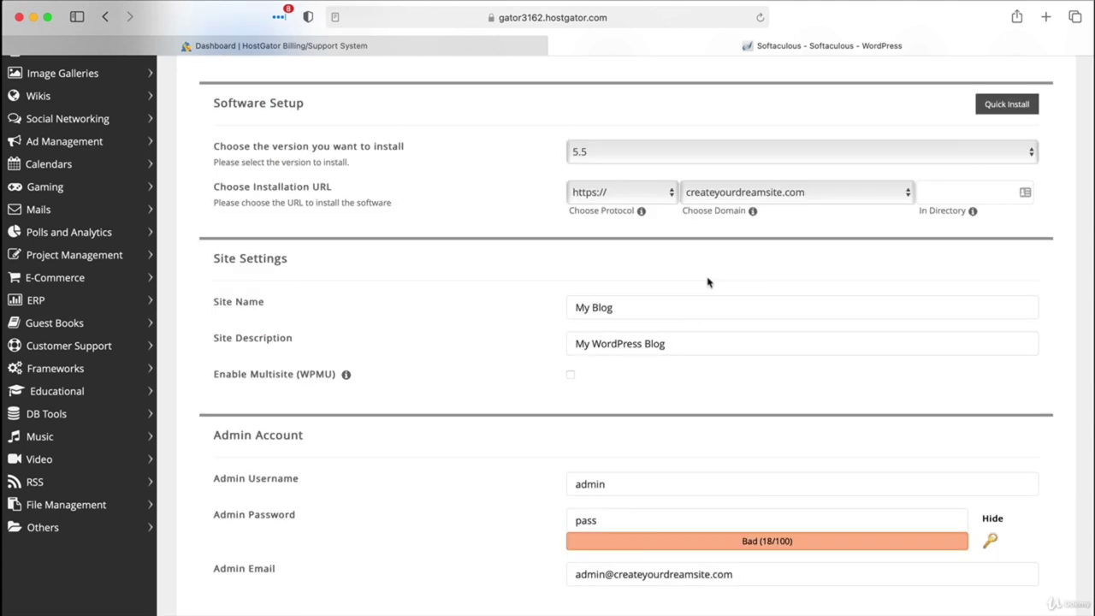
left_click(697, 202)
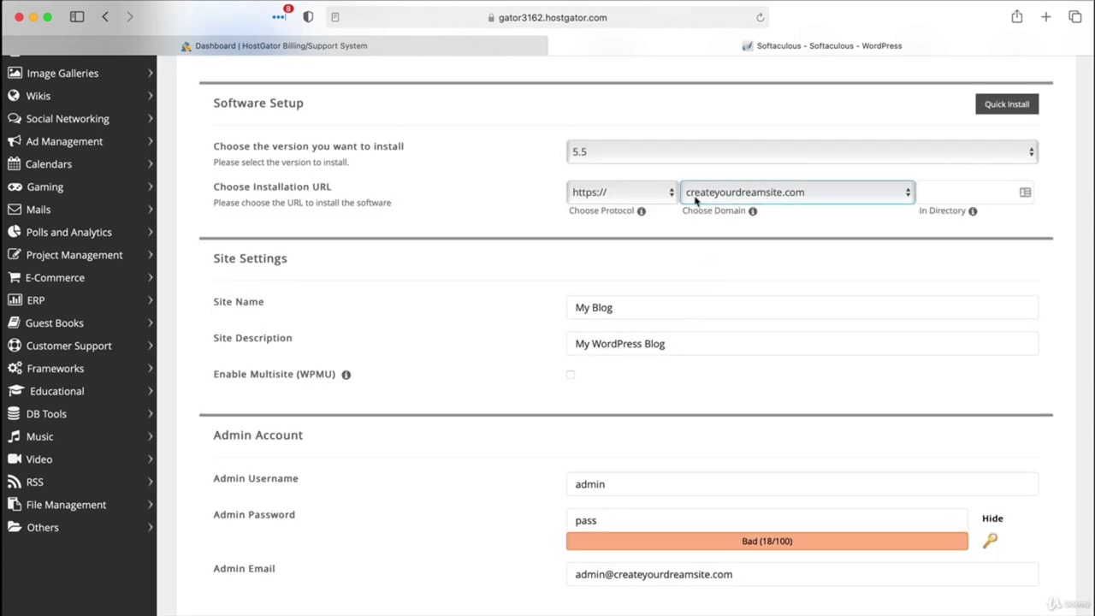
left_click(789, 195)
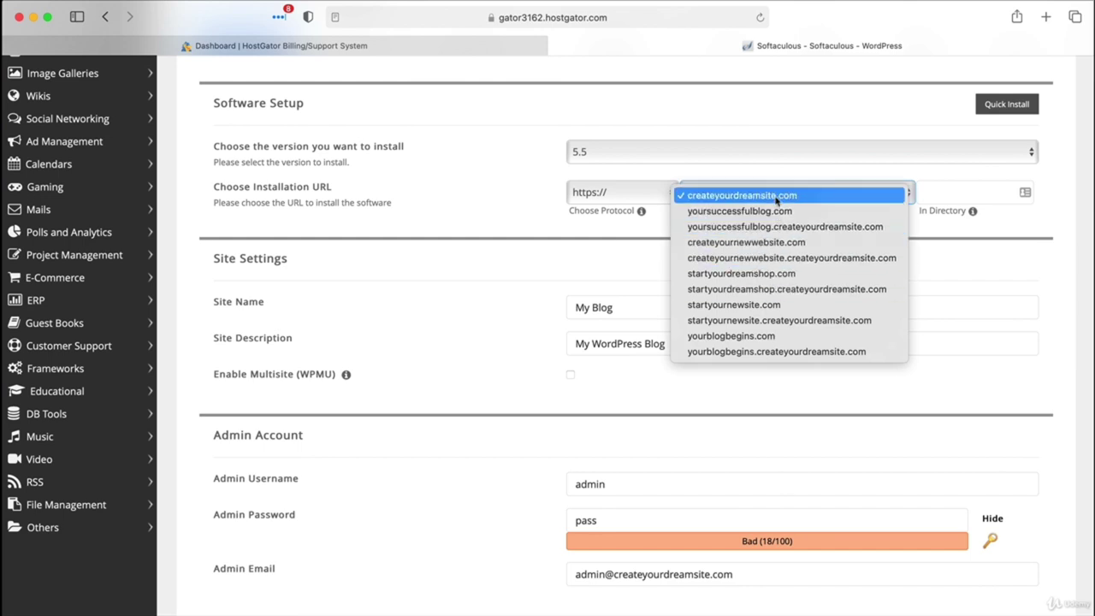
left_click(778, 197)
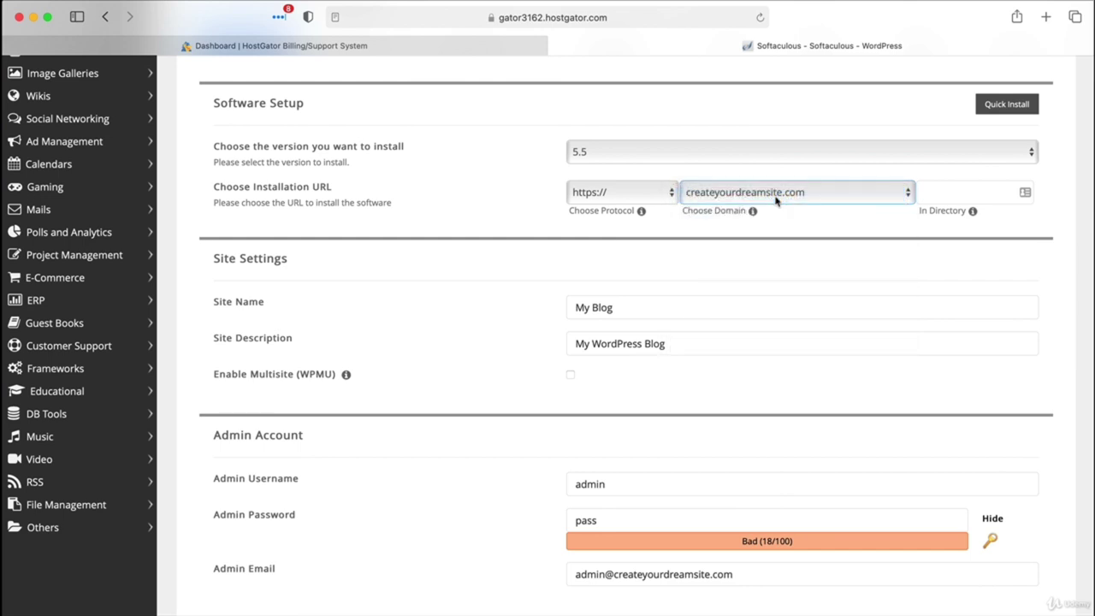
left_click(706, 157)
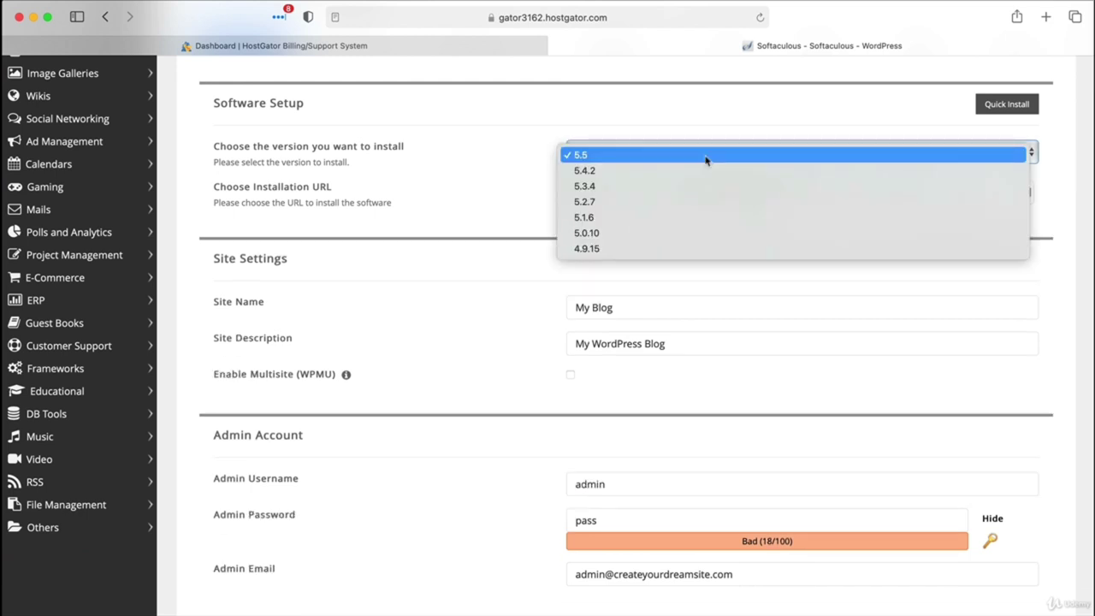
left_click(706, 157)
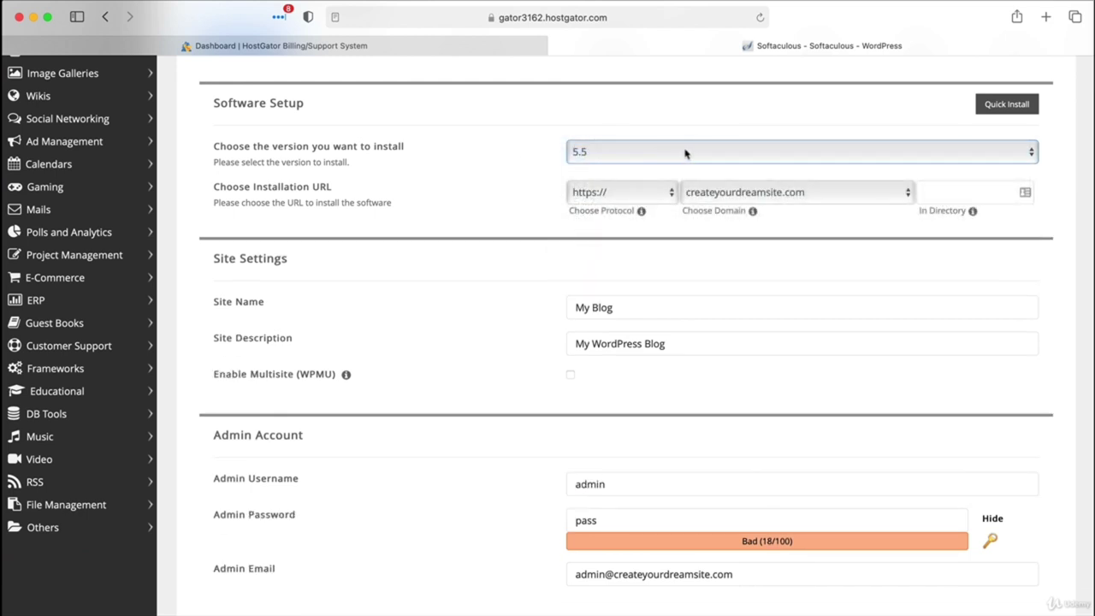
Step: Rename the site to 'Create Your Dream Site'
triple_click(629, 308)
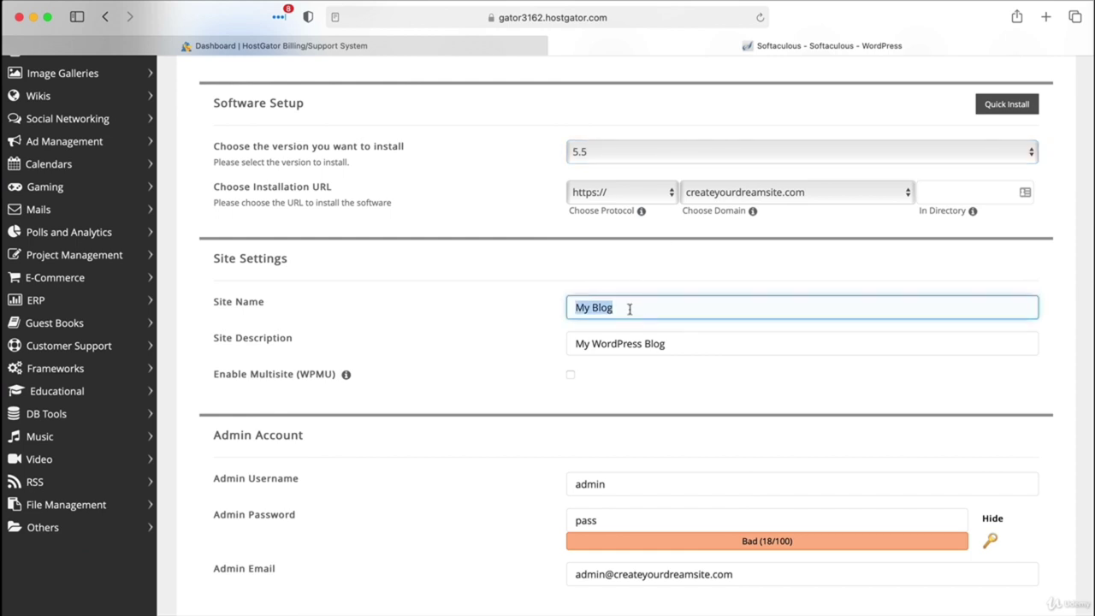
key("BackSpace")
type("Create Your D")
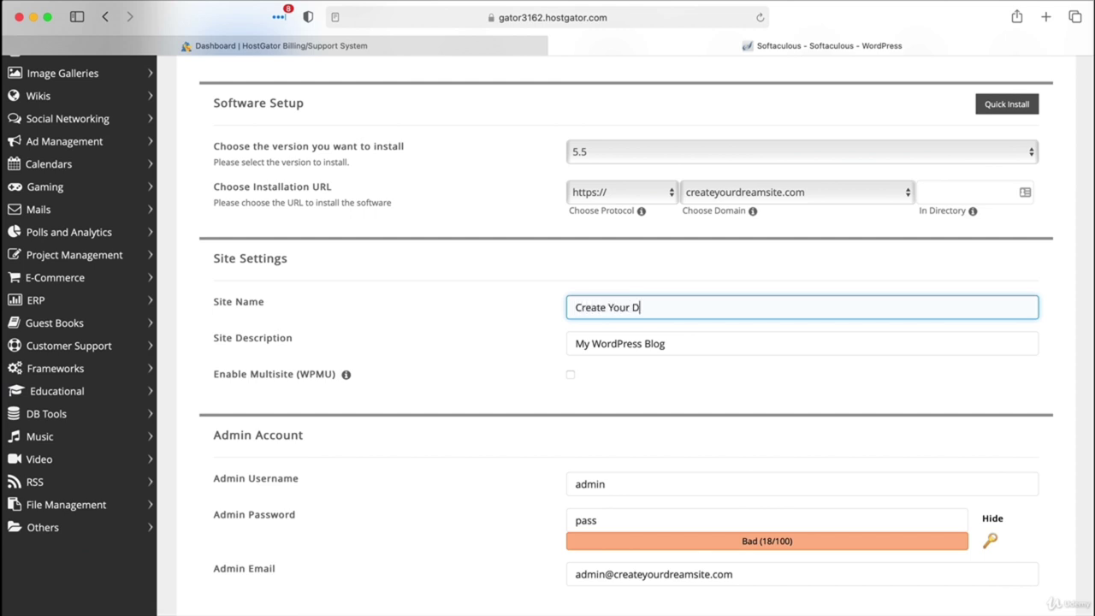
type("ream Site")
scroll(702, 299, "down", 1)
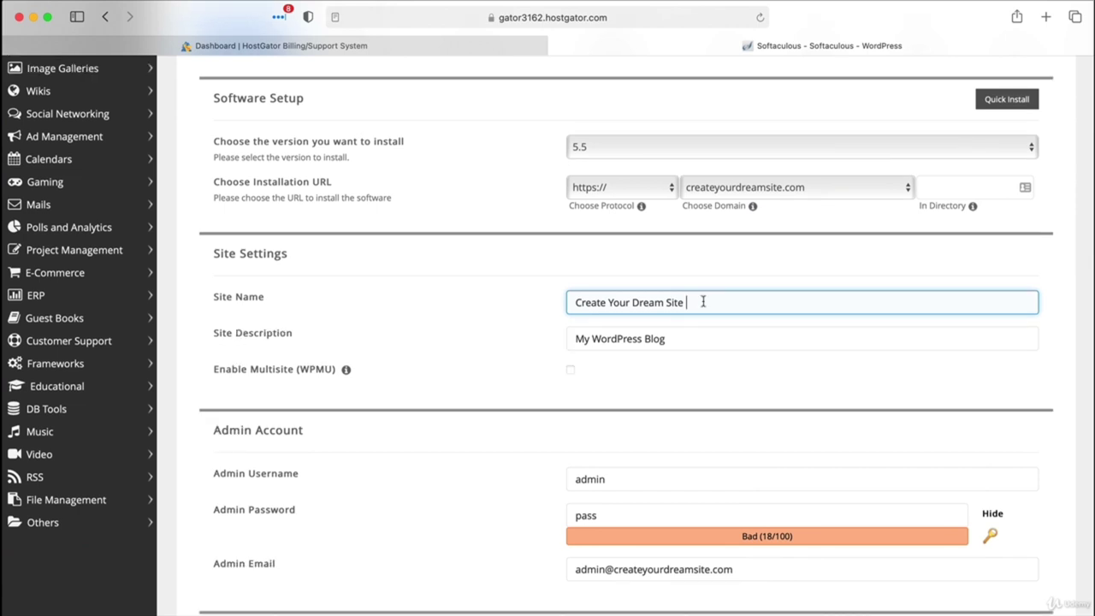
left_click(705, 340)
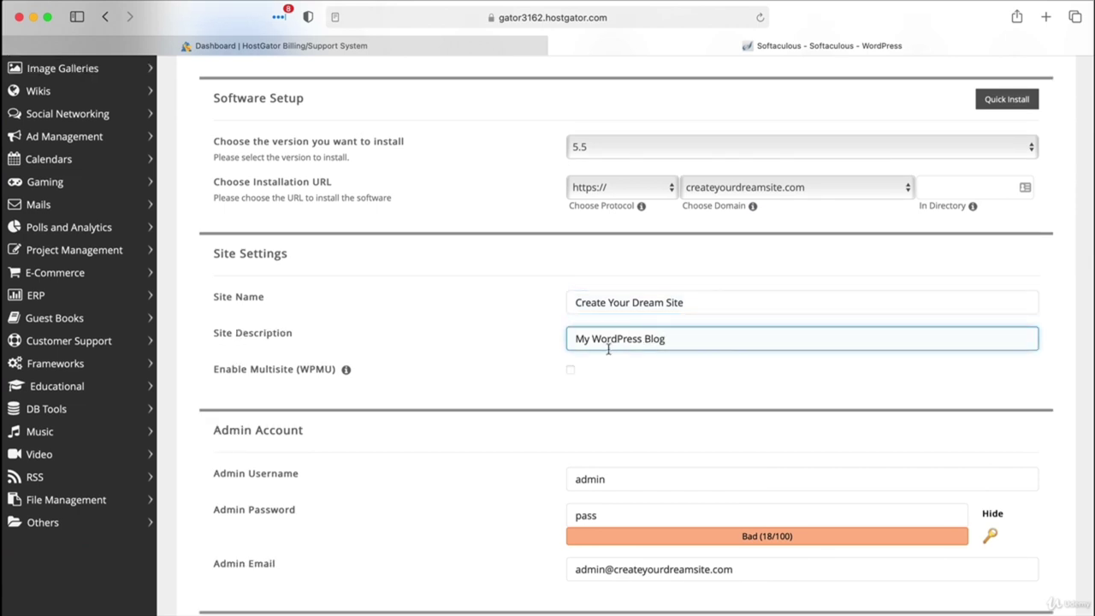
scroll(575, 358, "down", 5)
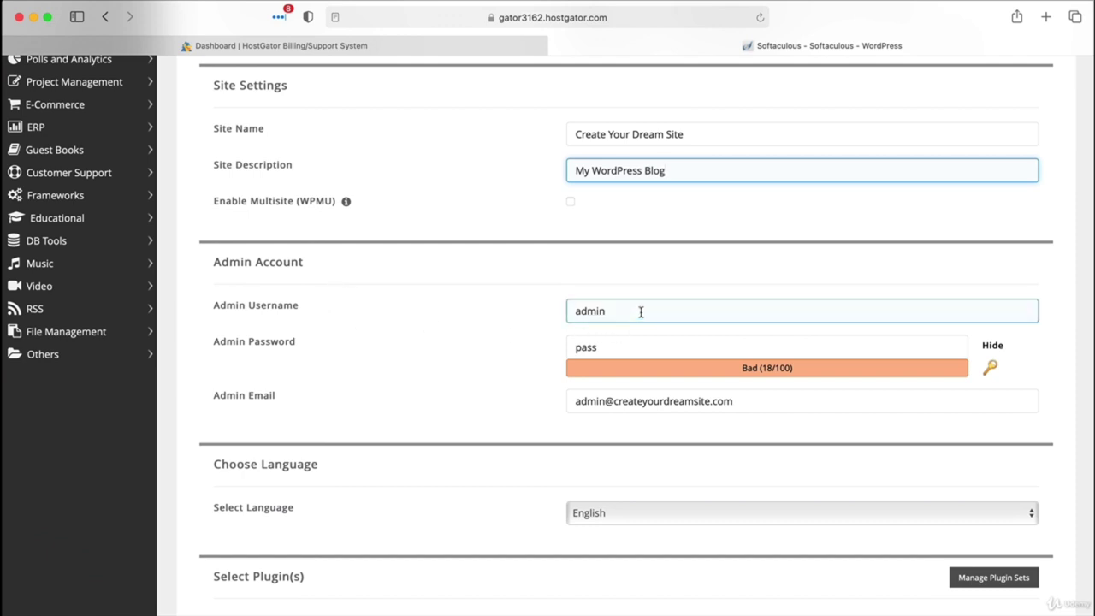
Step: Replace the admin password with a new one rated Good
left_click(626, 346)
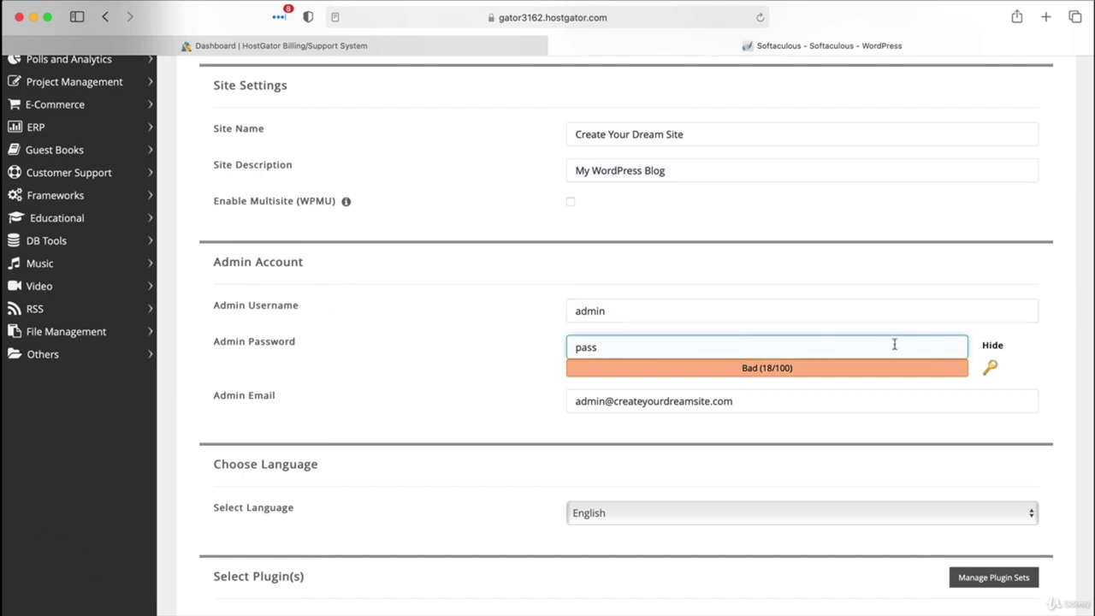
left_click(990, 348)
left_click(724, 347)
key("super+a")
type("password1")
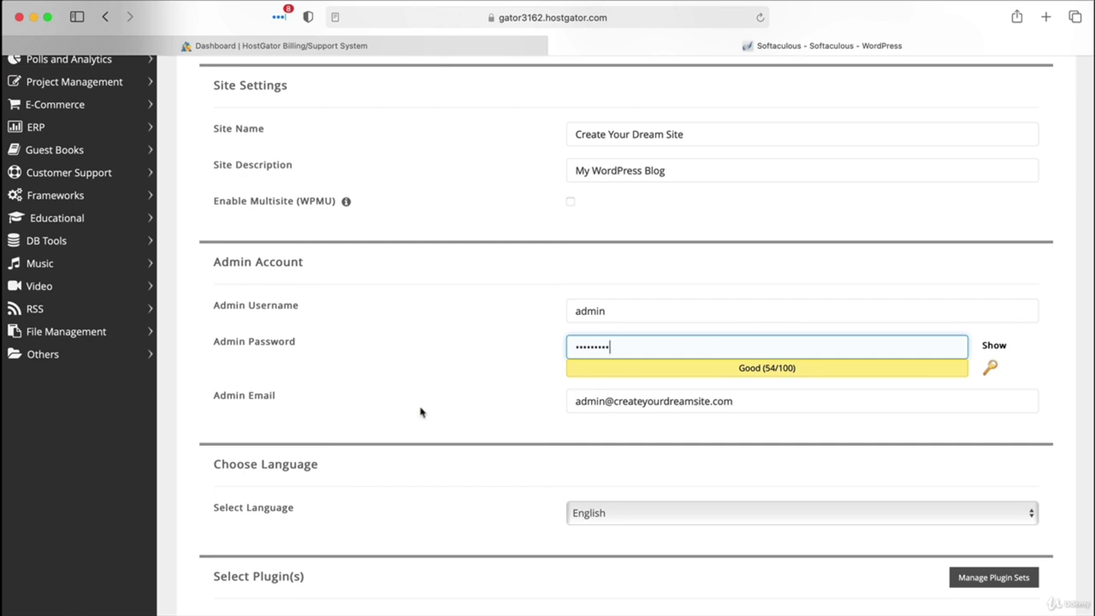
left_click(634, 398)
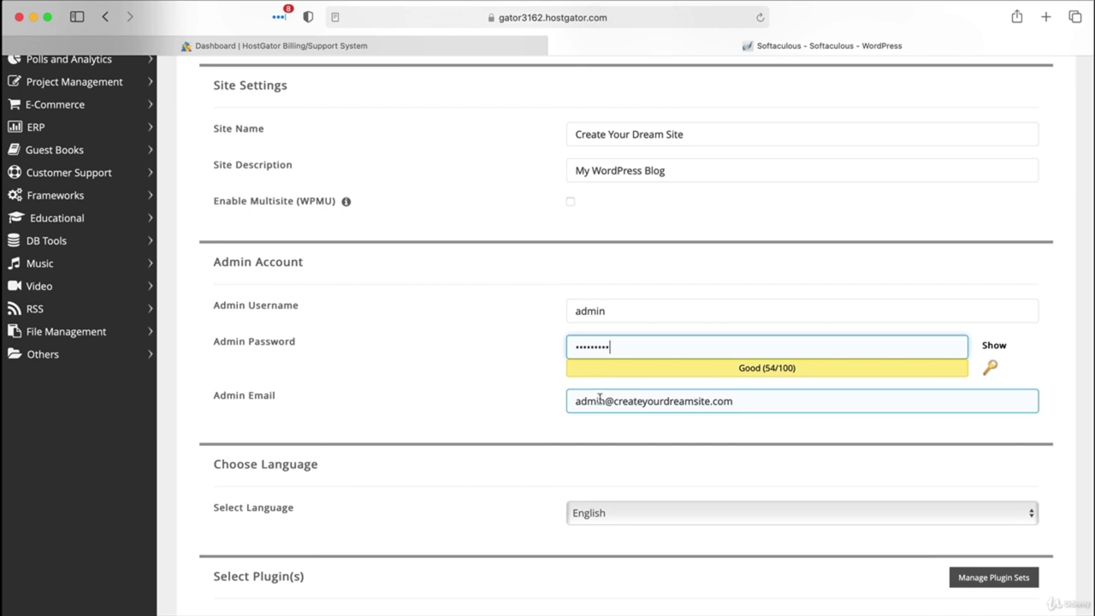
left_click(683, 402)
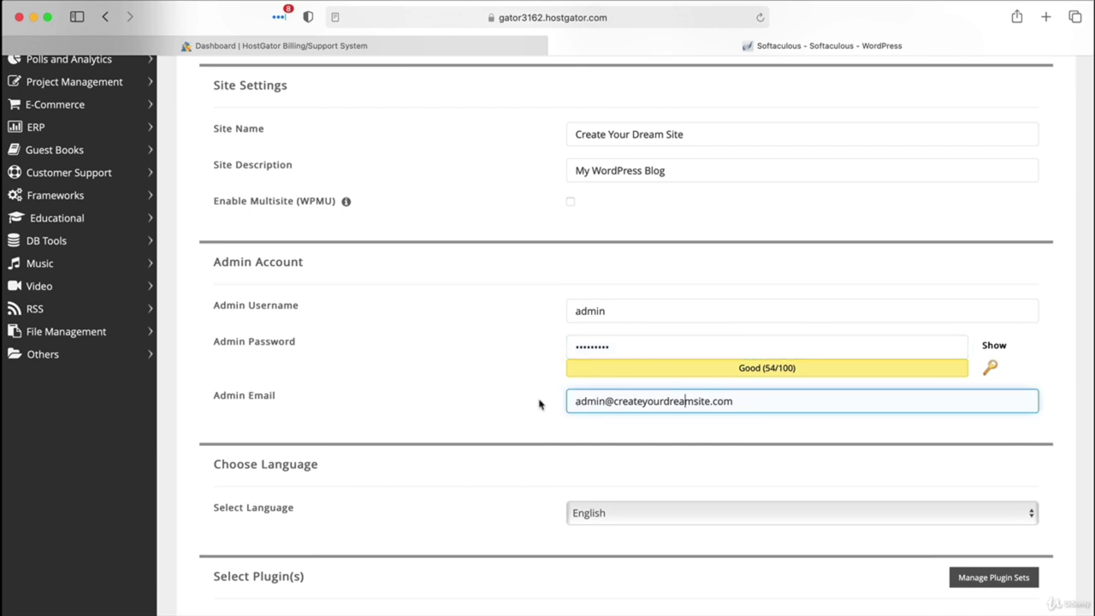
scroll(539, 403, "down", 15)
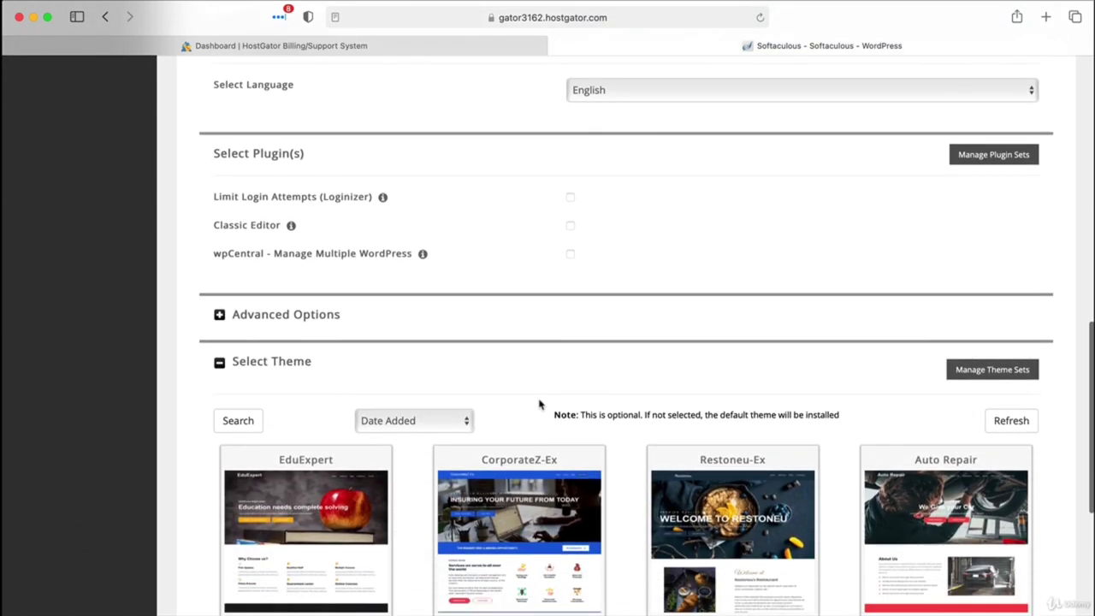
Step: Install WordPress on createyourdreamsite.com with the configured settings
scroll(539, 404, "down", 3)
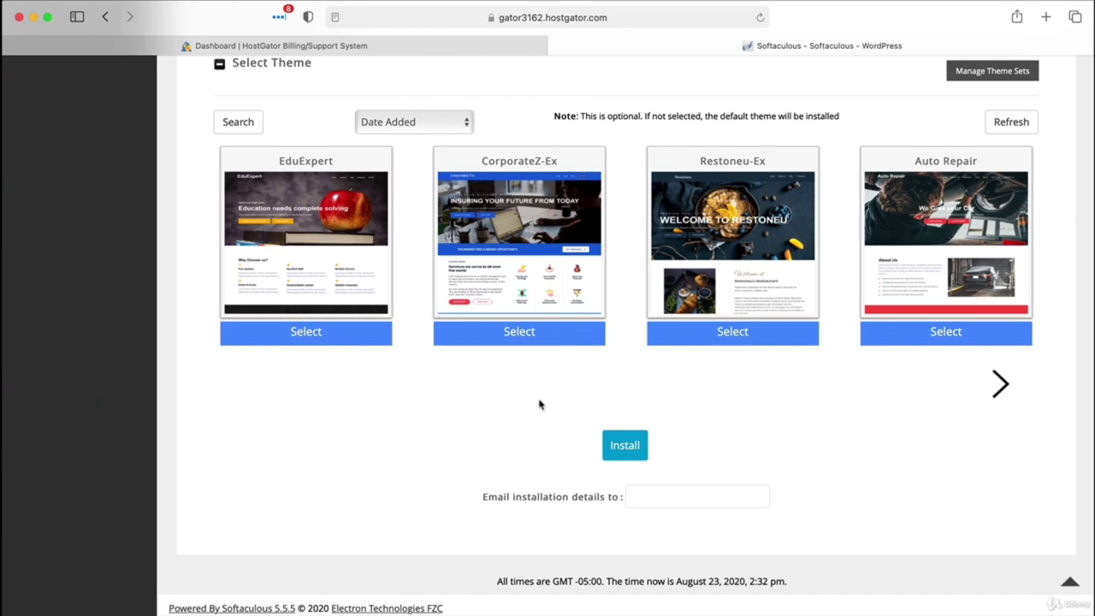
scroll(535, 410, "up", 10)
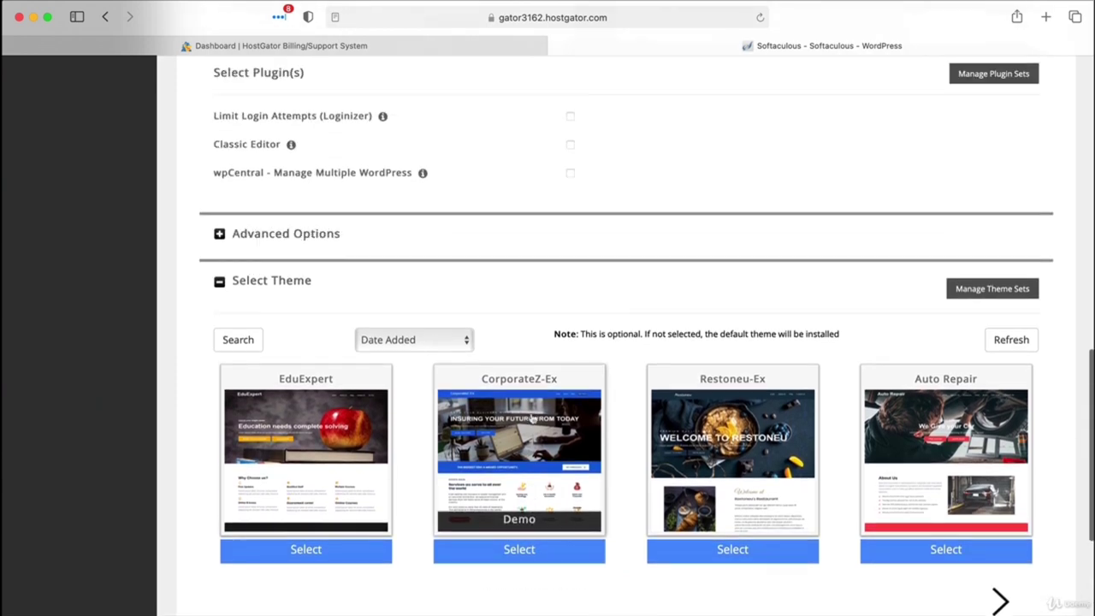
left_click(628, 206)
left_click(628, 243)
scroll(628, 255, "down", 4)
scroll(629, 254, "down", 5)
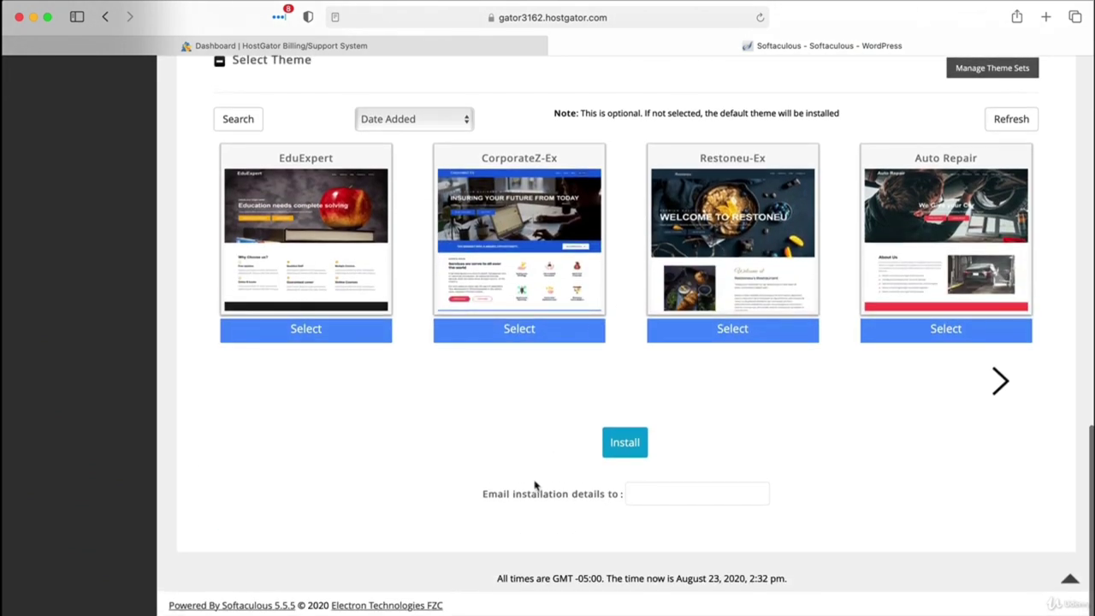
left_click(626, 443)
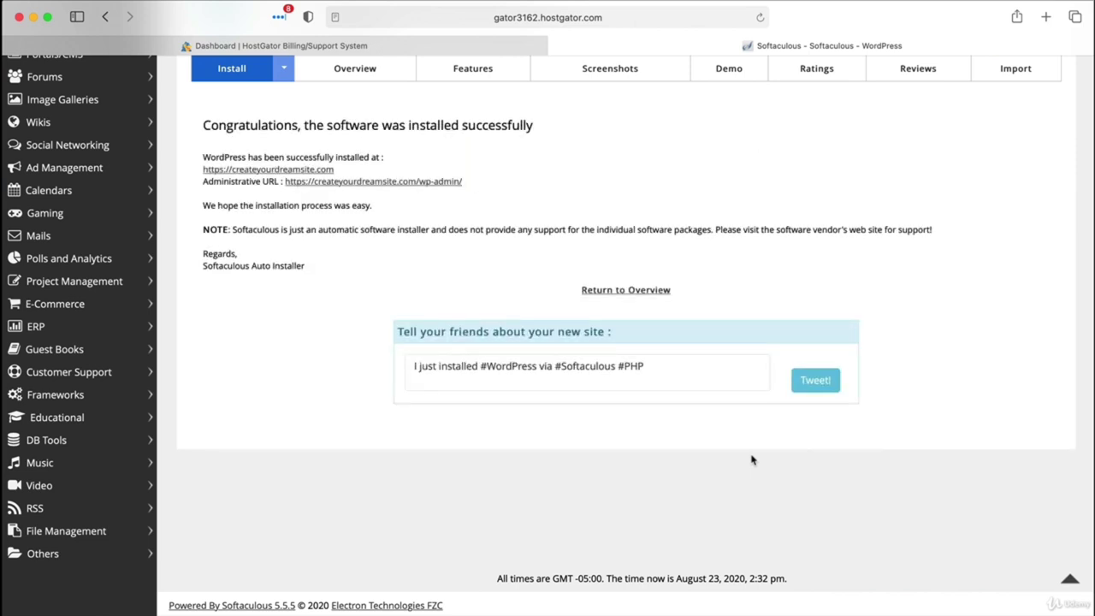
Step: Open the new site's wp-admin login page from the Administrative URL link
left_click(648, 365)
scroll(412, 187, "up", 1)
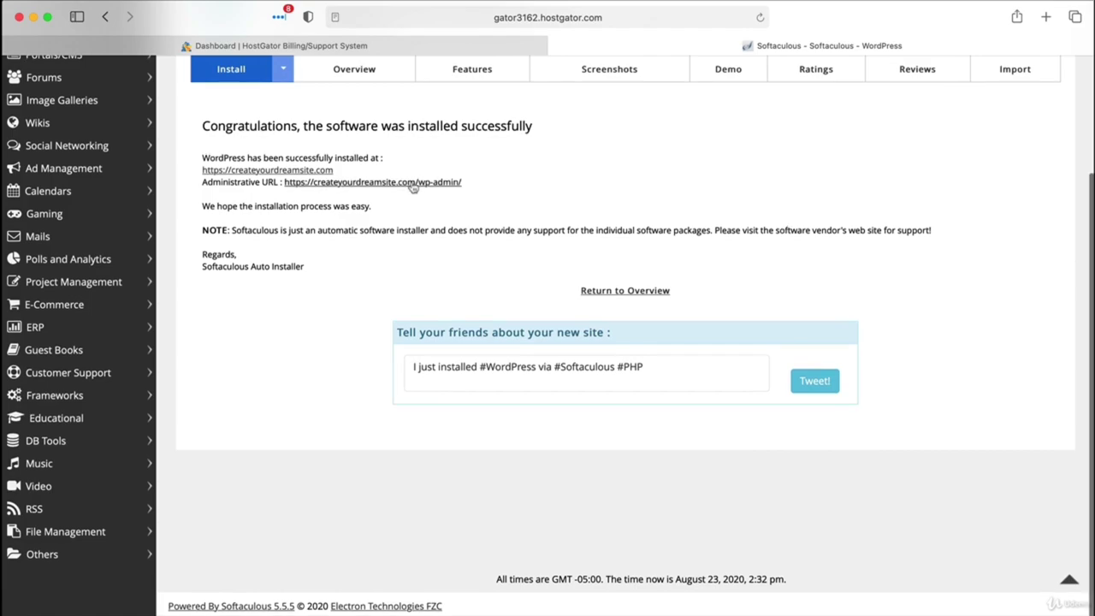
left_click(413, 186)
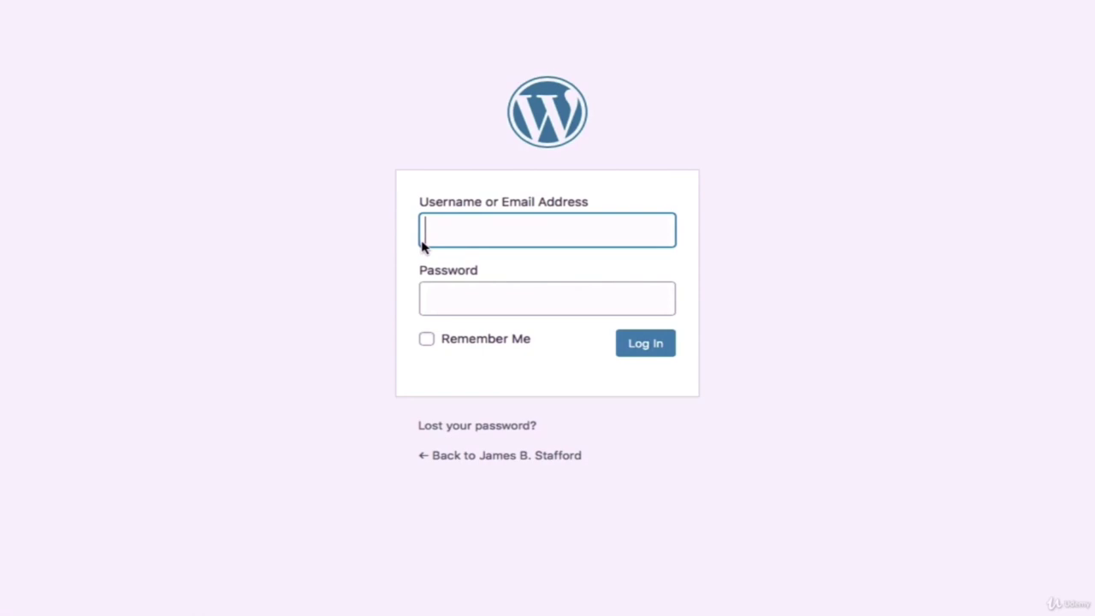
Step: Log in to WordPress admin and dismiss the WPForms, OptinMonster, Jetpack and Welcome notices
key("Return")
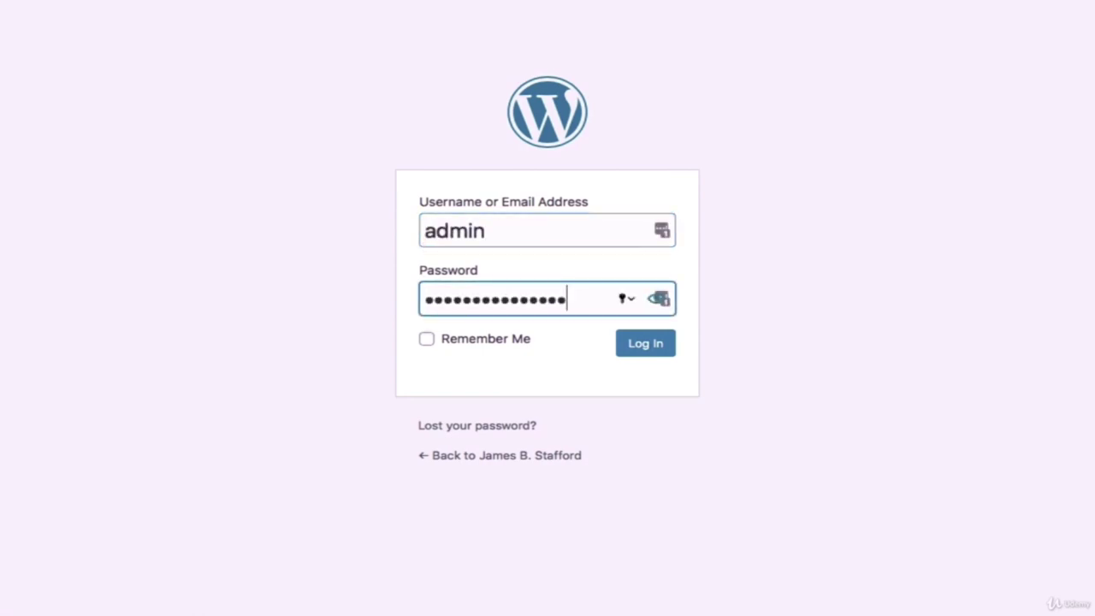
left_click(634, 347)
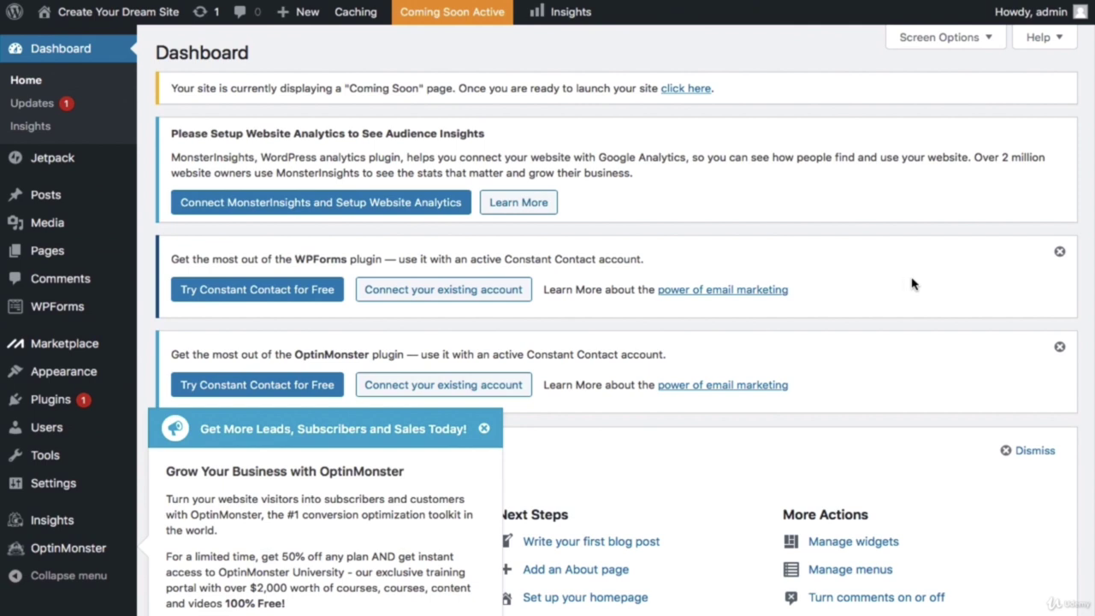
left_click(1059, 253)
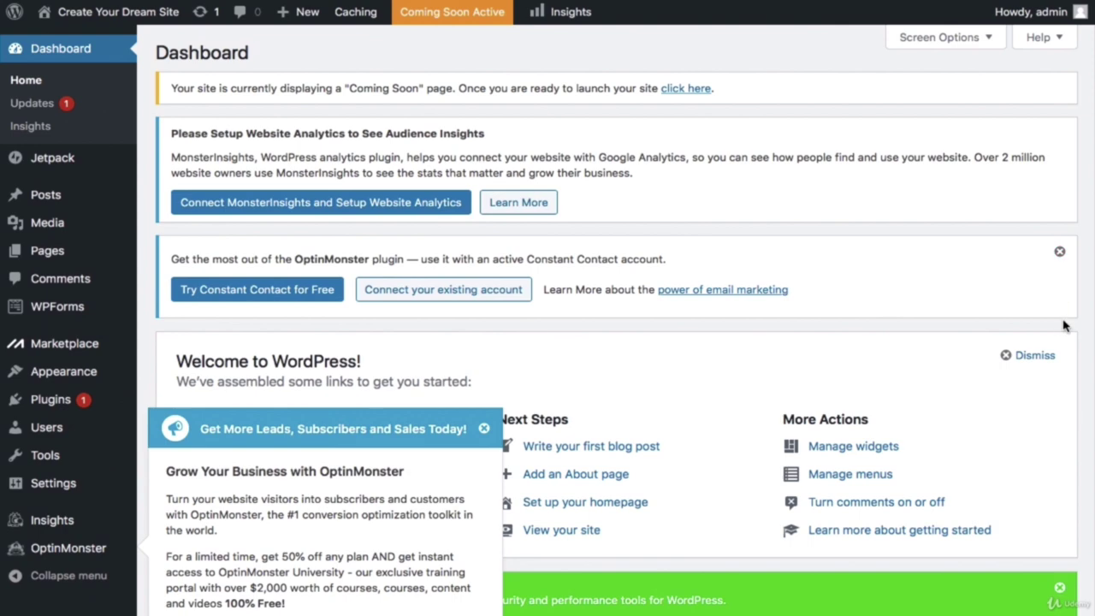
left_click(1060, 254)
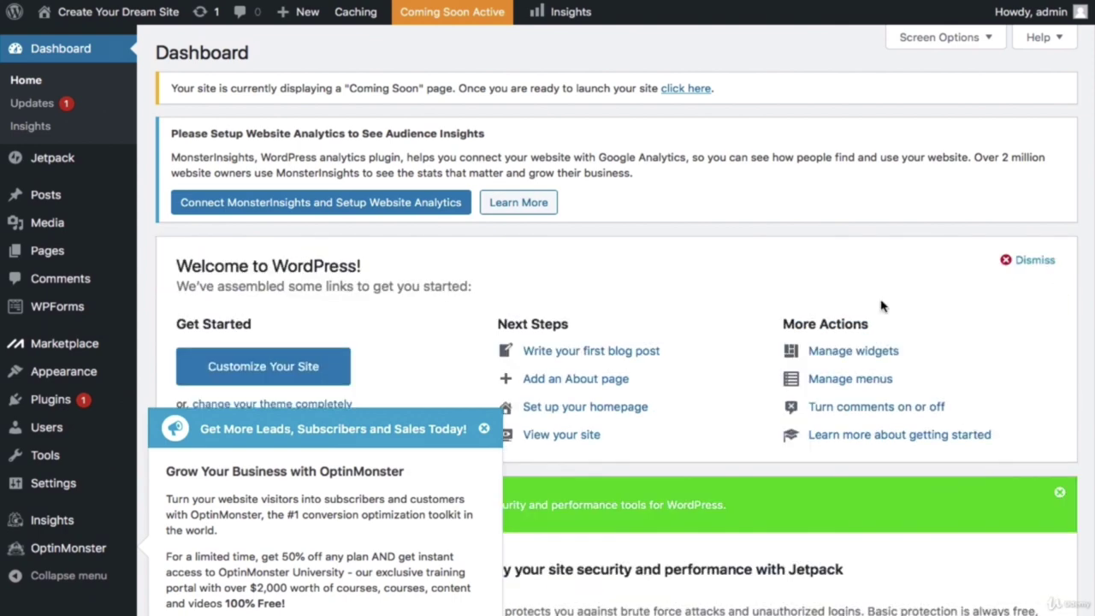
left_click(484, 428)
left_click(1061, 497)
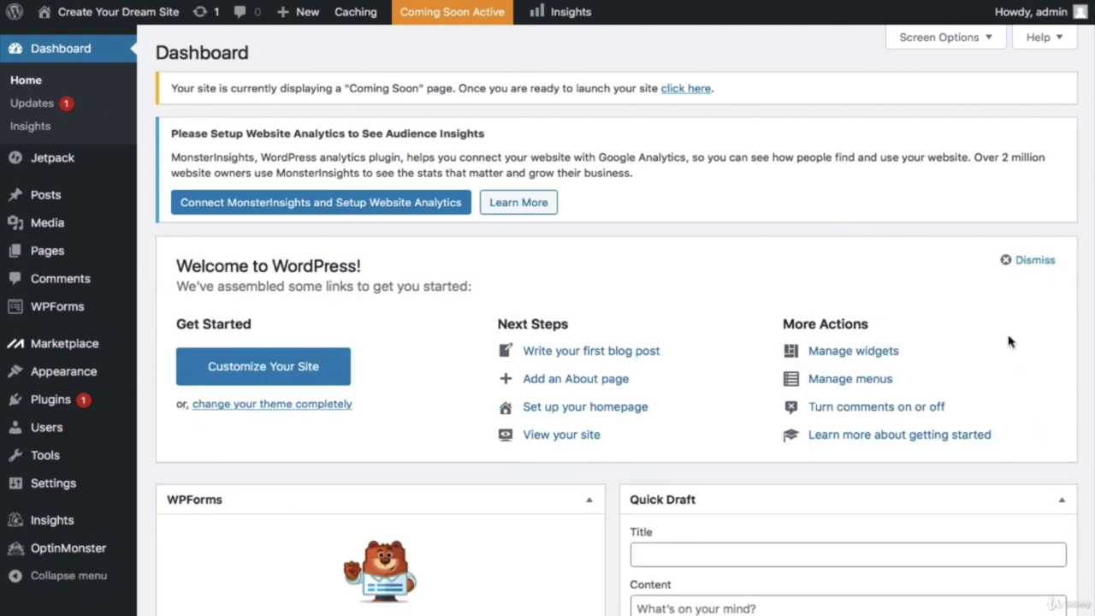
left_click(1007, 261)
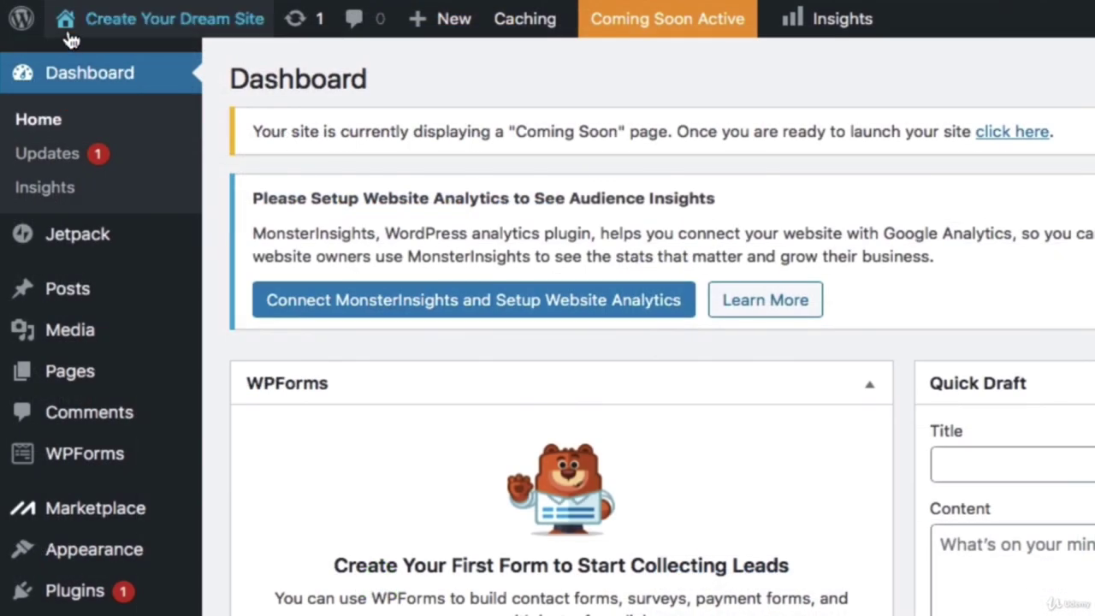
mouse_move(68, 28)
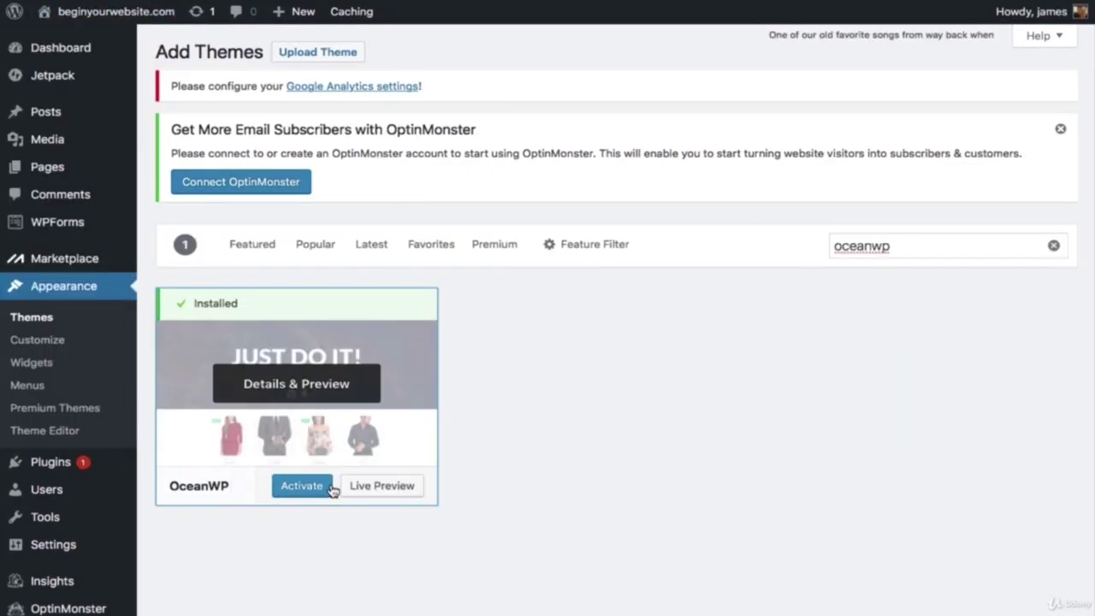
Step: Activate the OceanWP theme and scroll down through the demo site's homepage
left_click(330, 488)
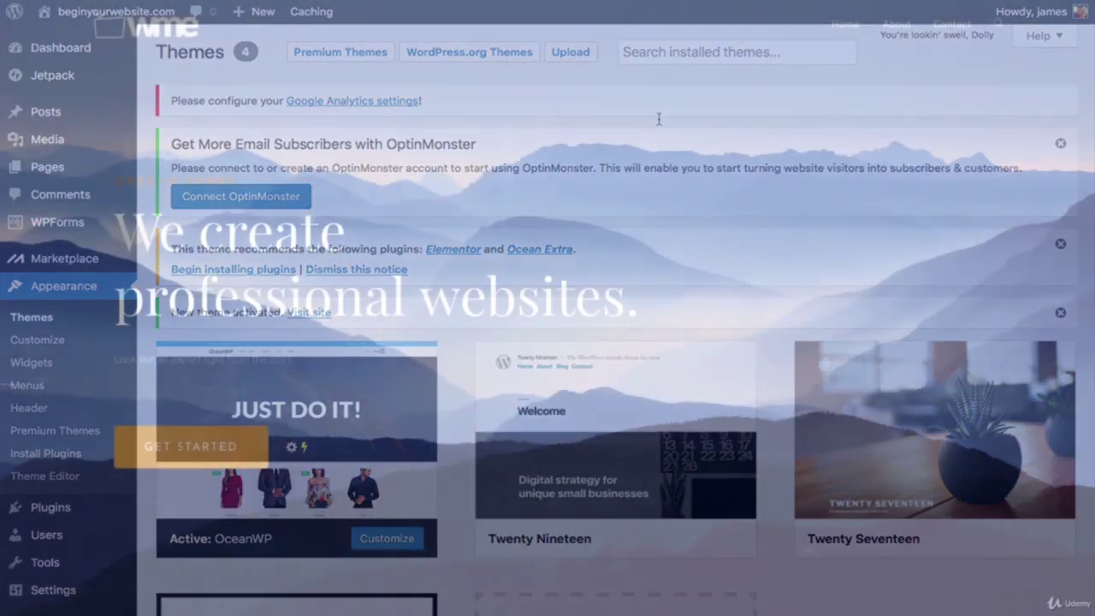
scroll(548, 308, "down", 3)
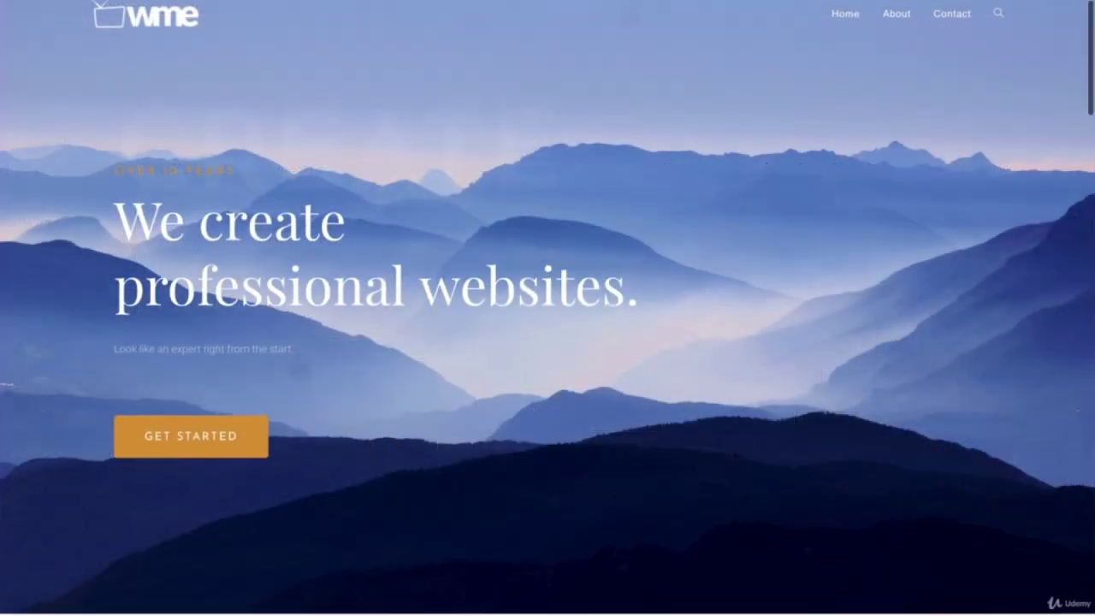
scroll(548, 308, "down", 4)
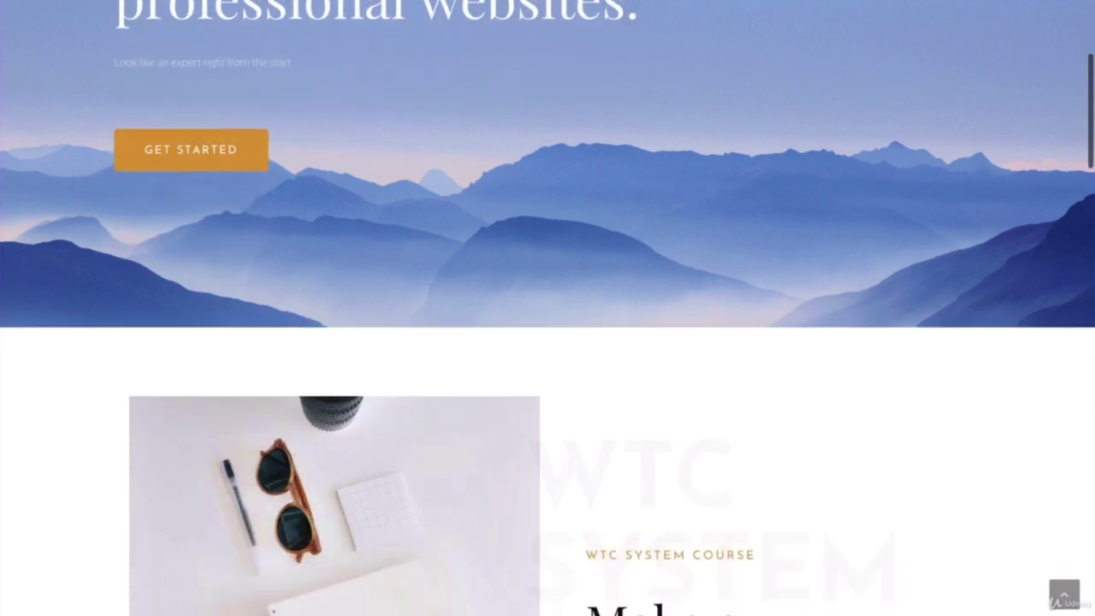
scroll(548, 308, "down", 3)
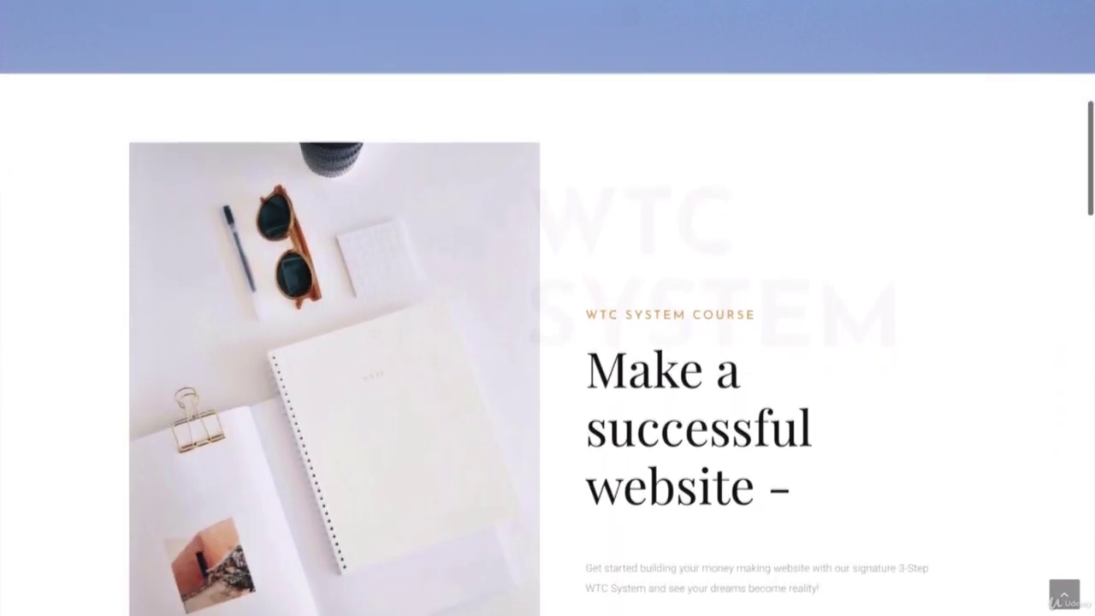
scroll(547, 308, "down", 5)
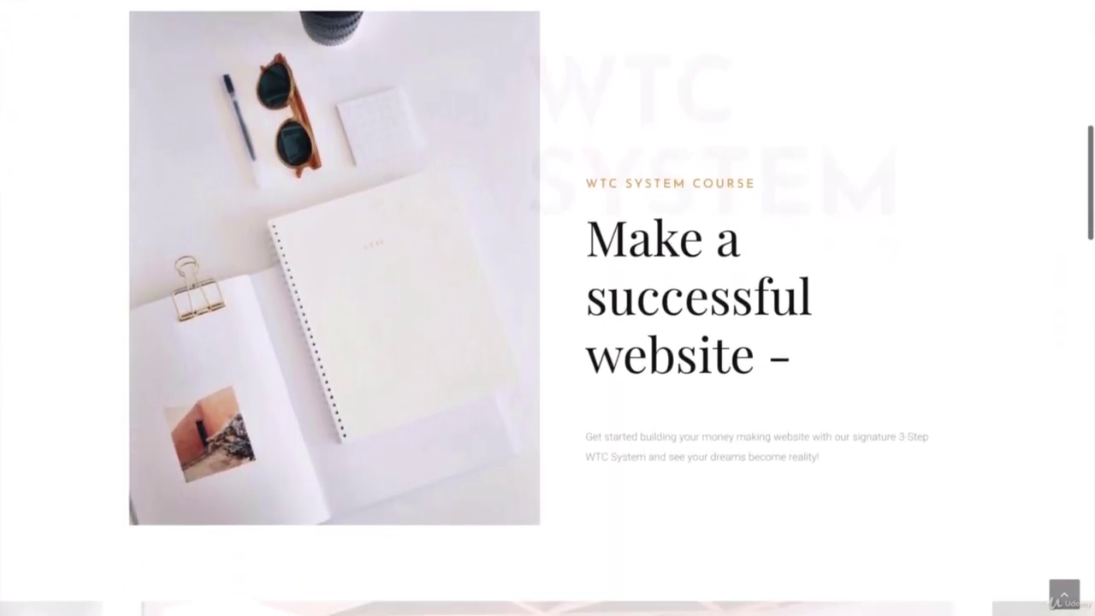
scroll(548, 308, "down", 2)
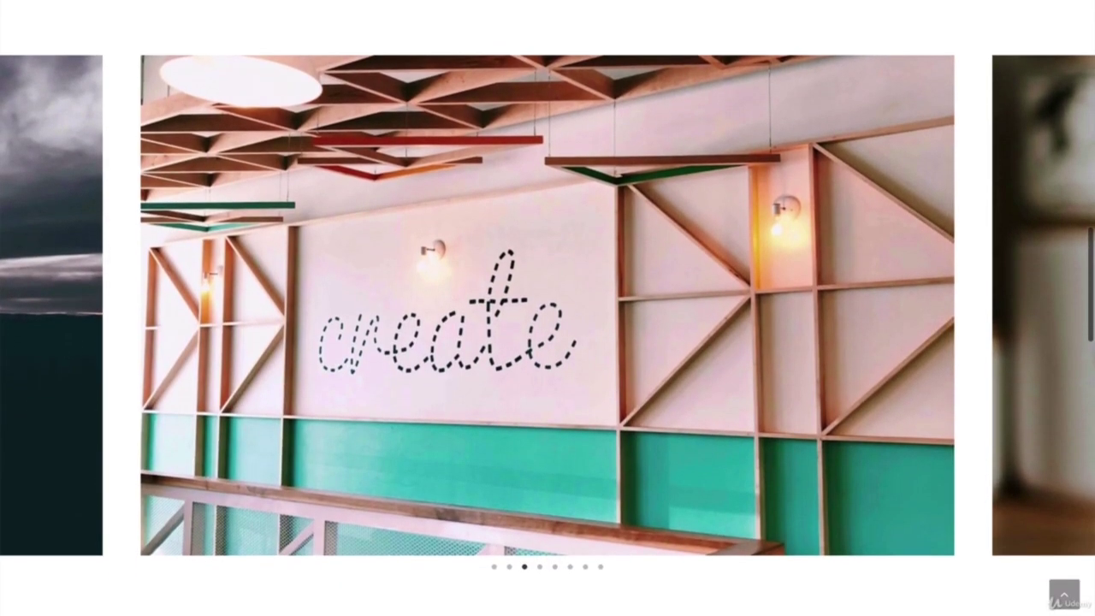
scroll(548, 308, "down", 4)
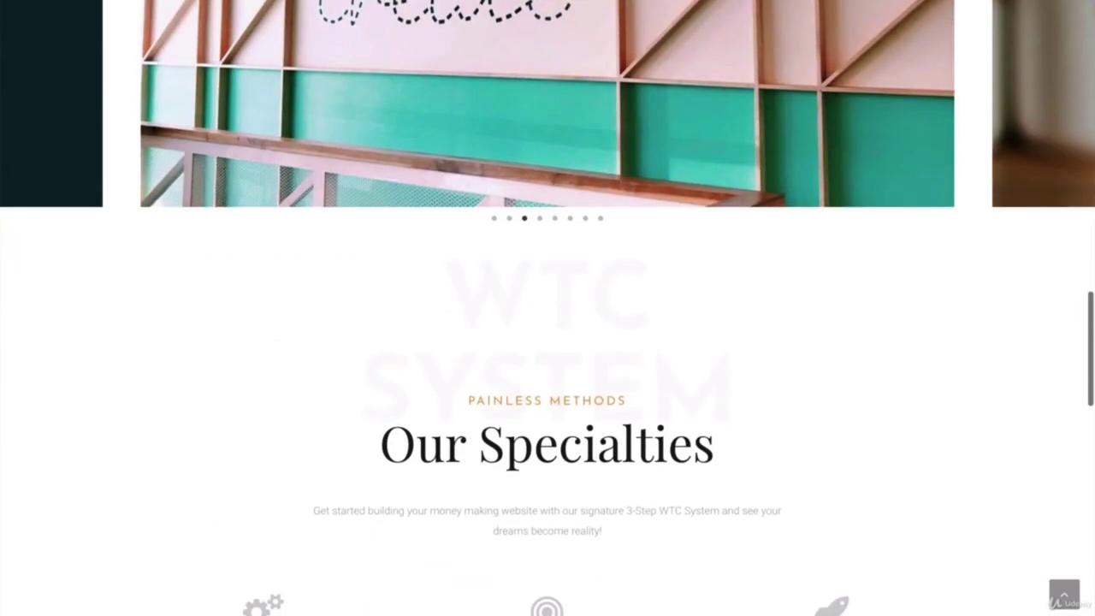
scroll(547, 308, "down", 2)
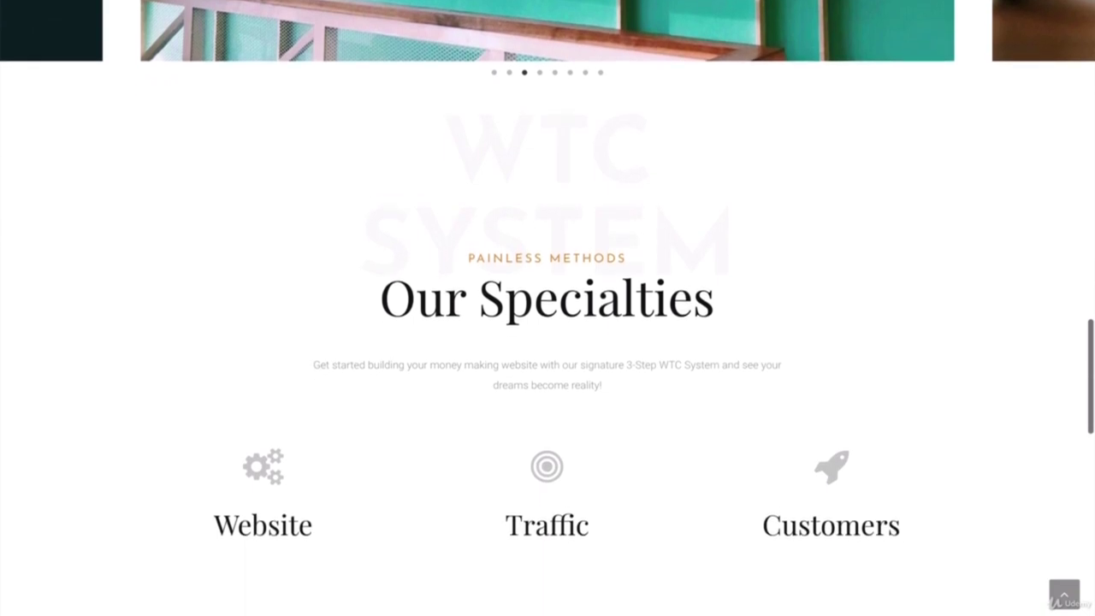
scroll(548, 308, "down", 1)
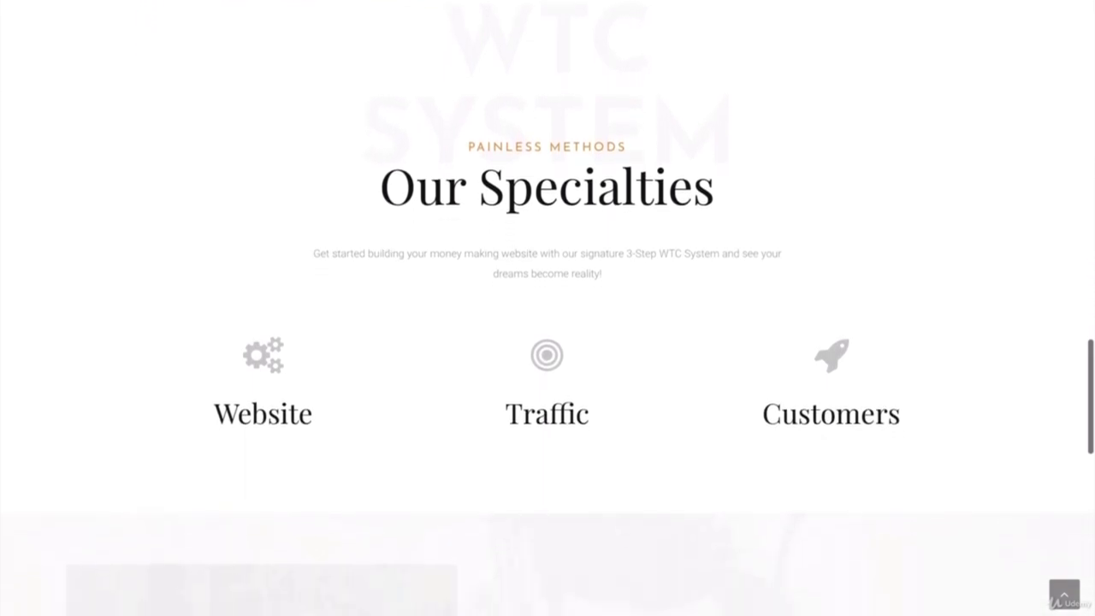
scroll(547, 308, "down", 4)
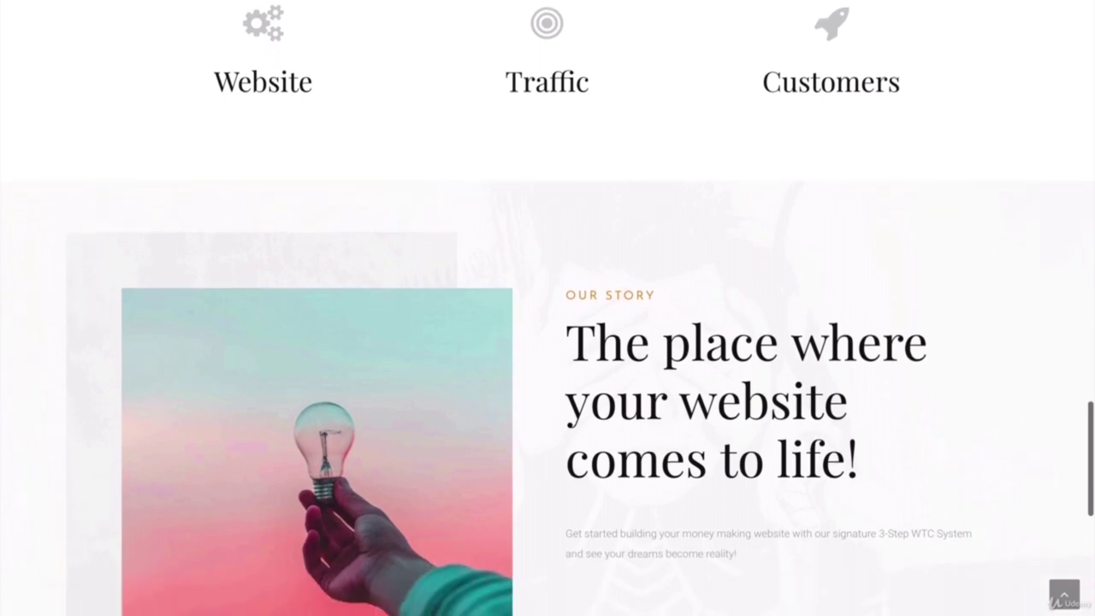
scroll(548, 308, "down", 2)
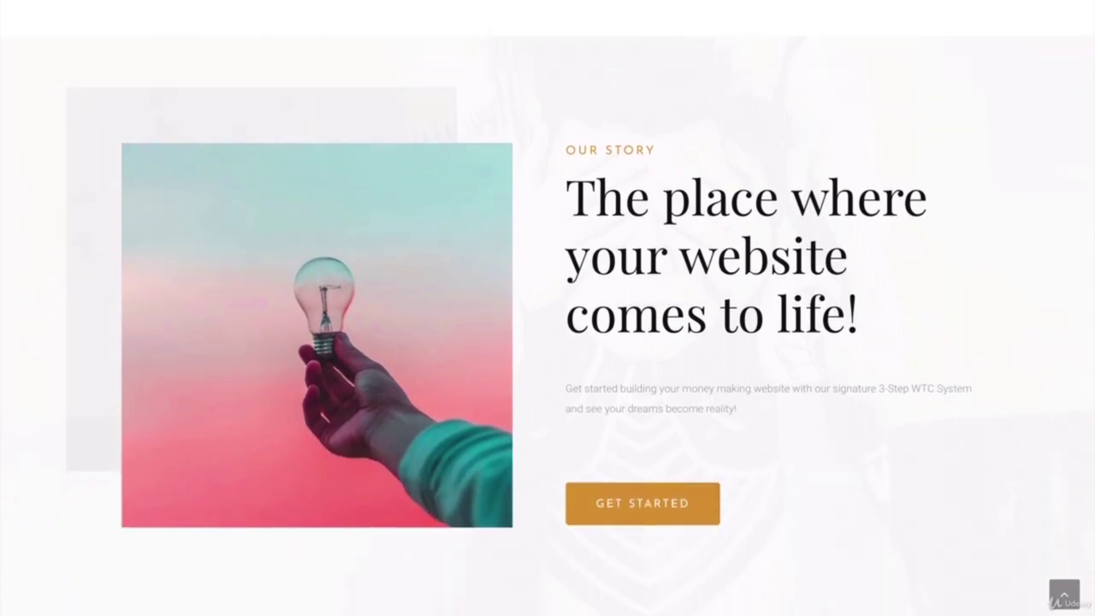
scroll(548, 308, "down", 3)
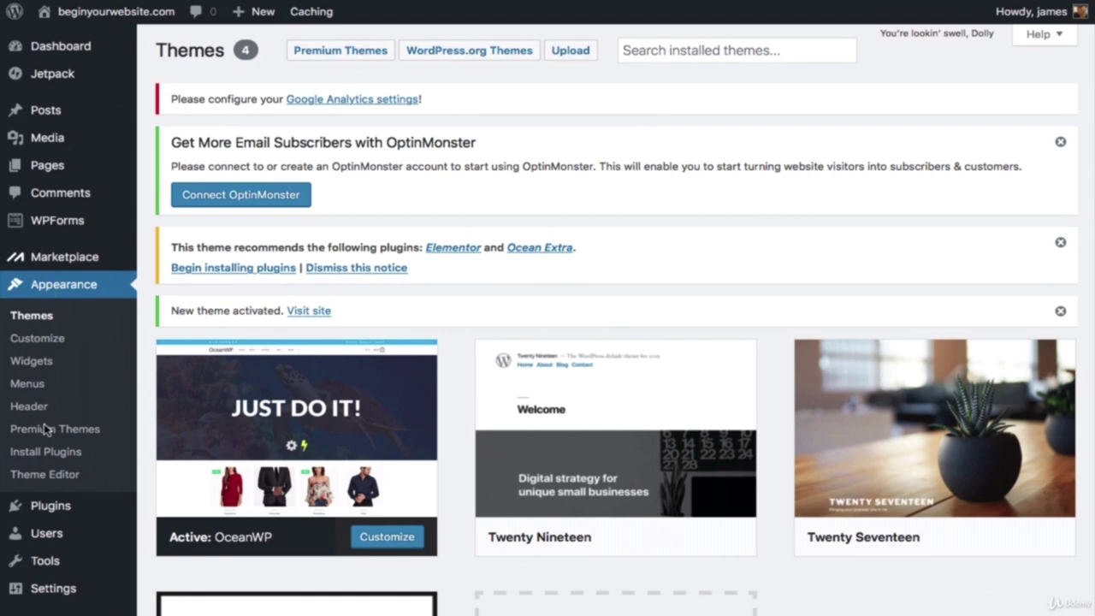
Step: Search 'Elementor' in Add New, install and activate Elementor Page Builder, and dismiss its Getting Started screen
mouse_move(57, 514)
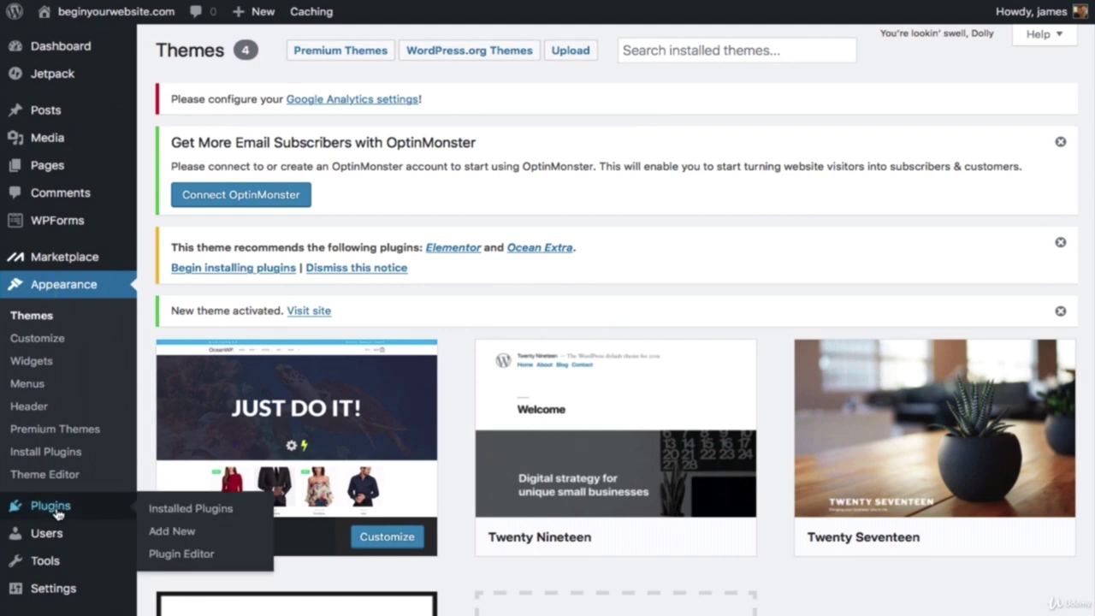
left_click(172, 532)
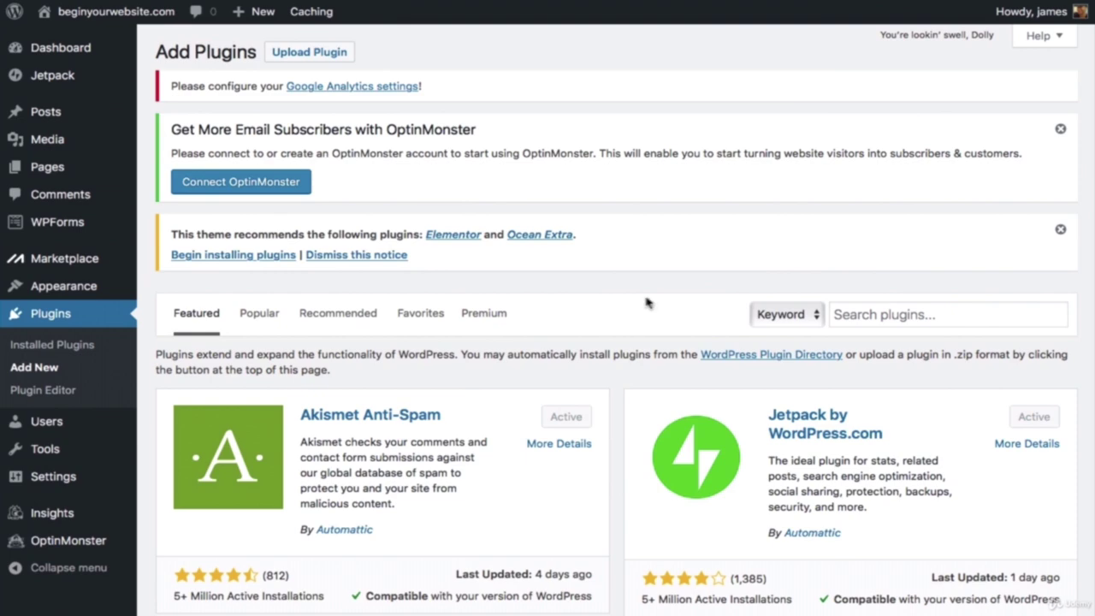
left_click(895, 317)
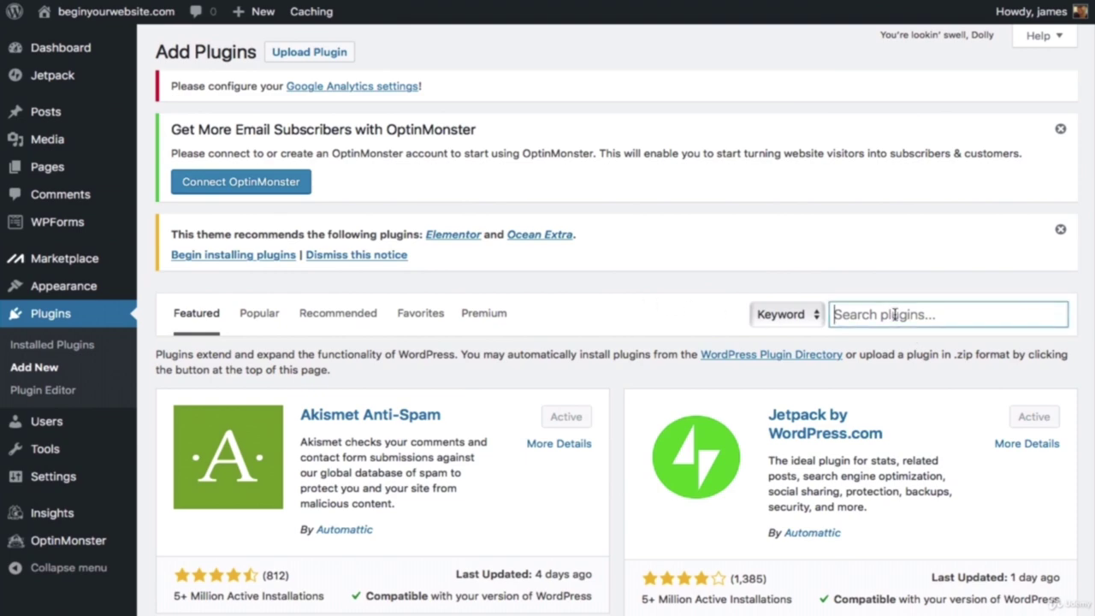
type("Elem")
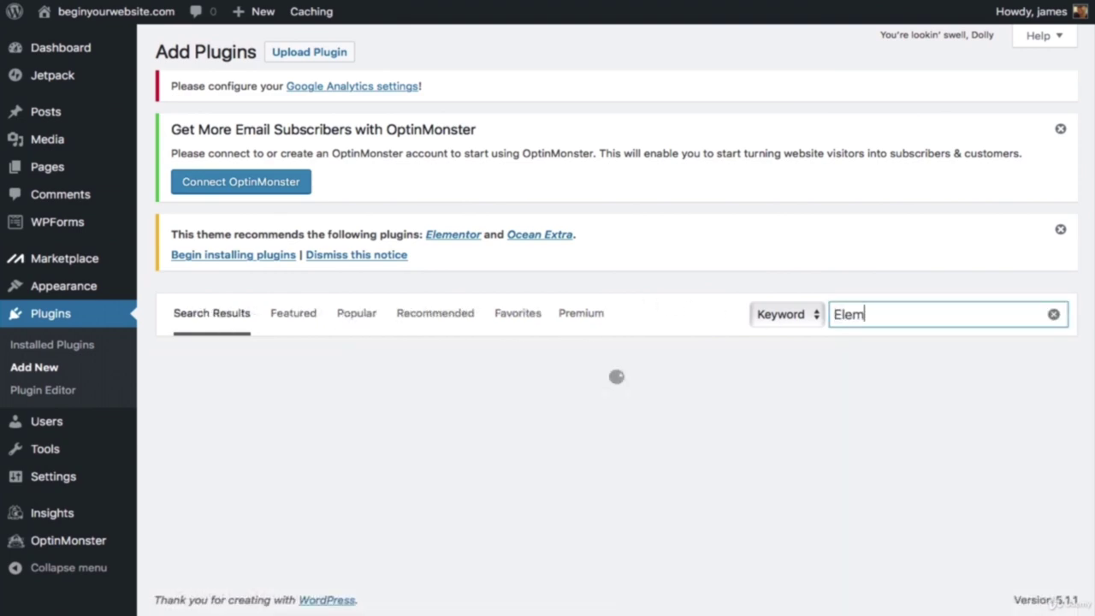
type("entor")
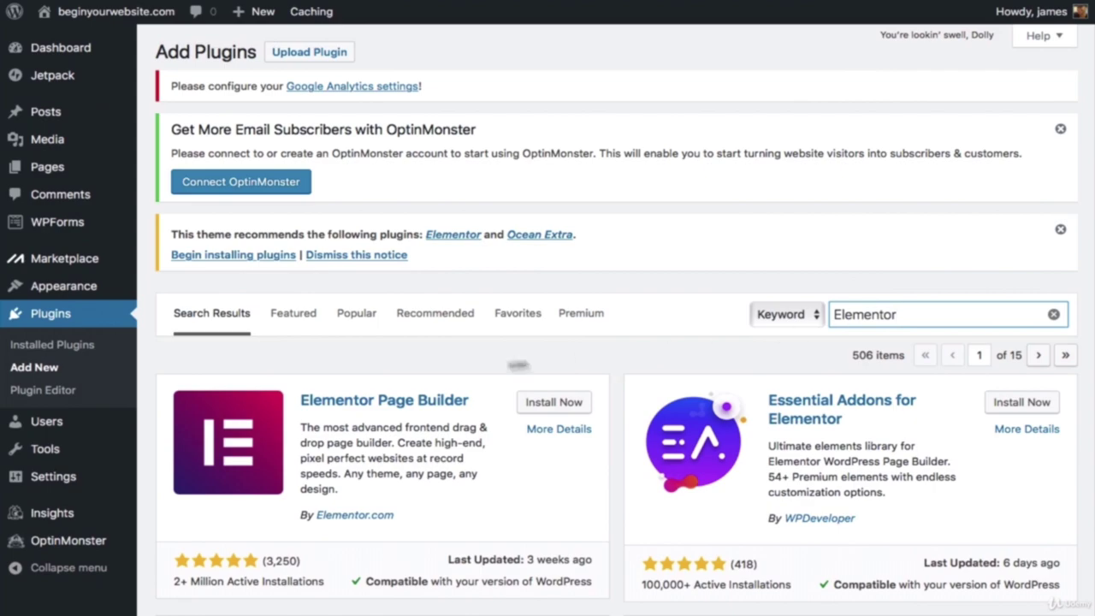
scroll(466, 371, "down", 3)
scroll(466, 371, "down", 2)
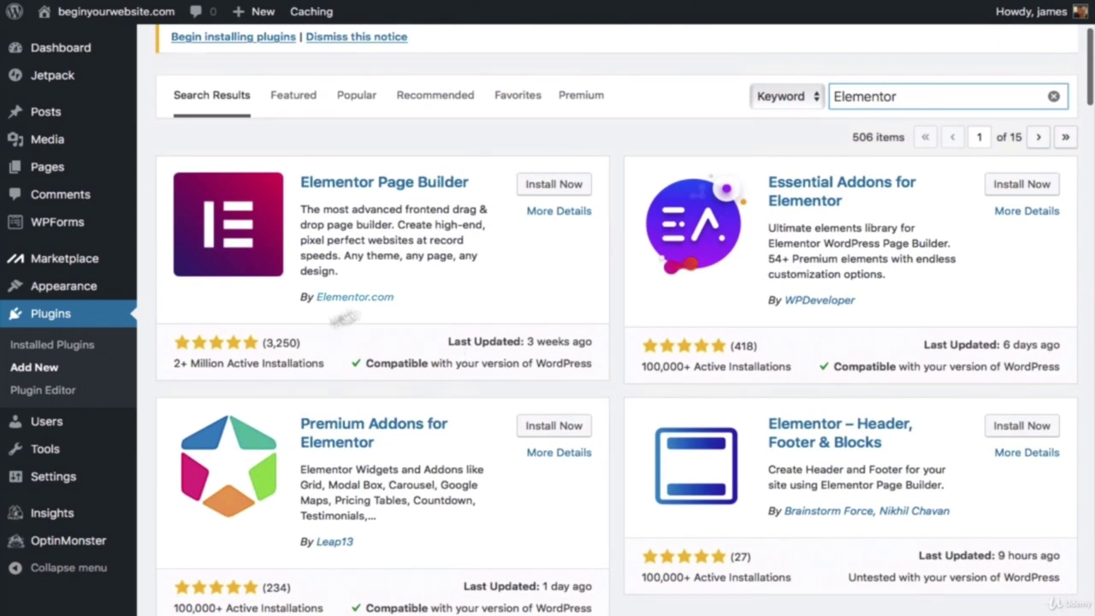
left_click(537, 253)
left_click(553, 186)
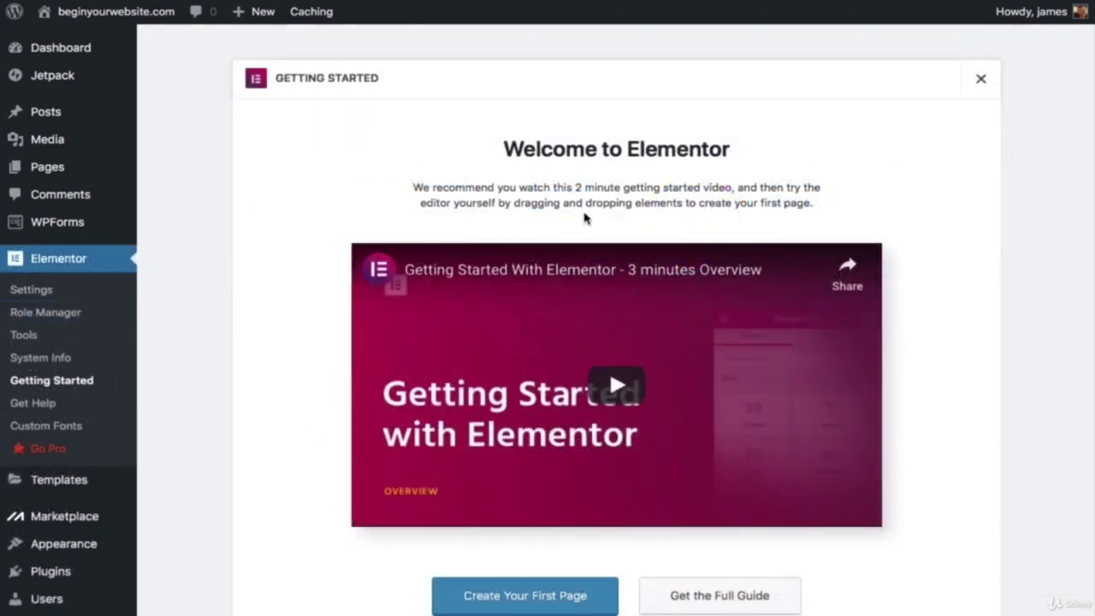
left_click(978, 82)
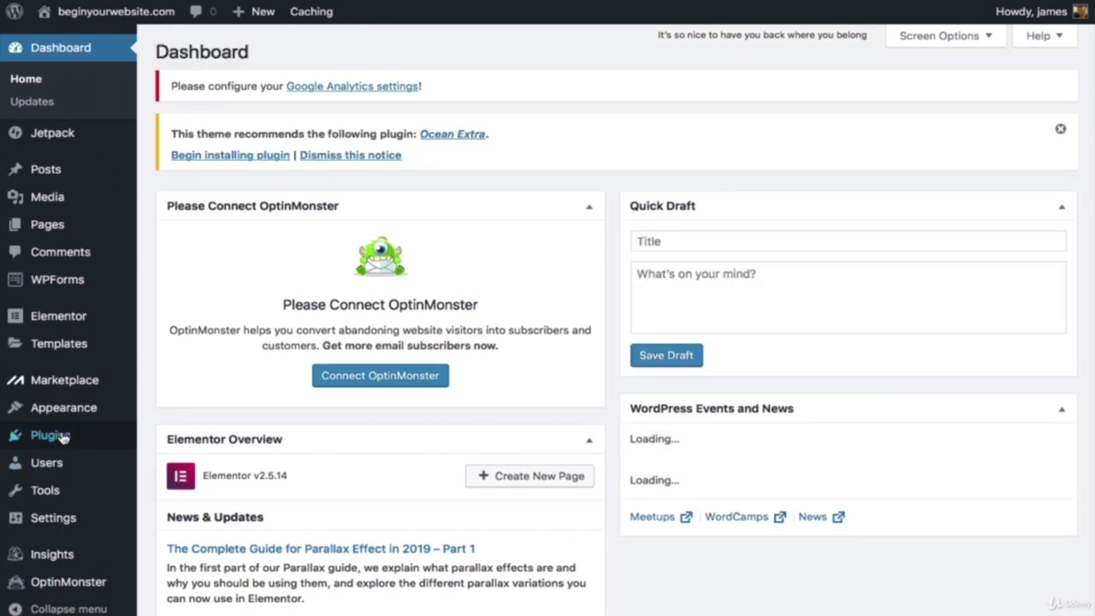
left_click(50, 436)
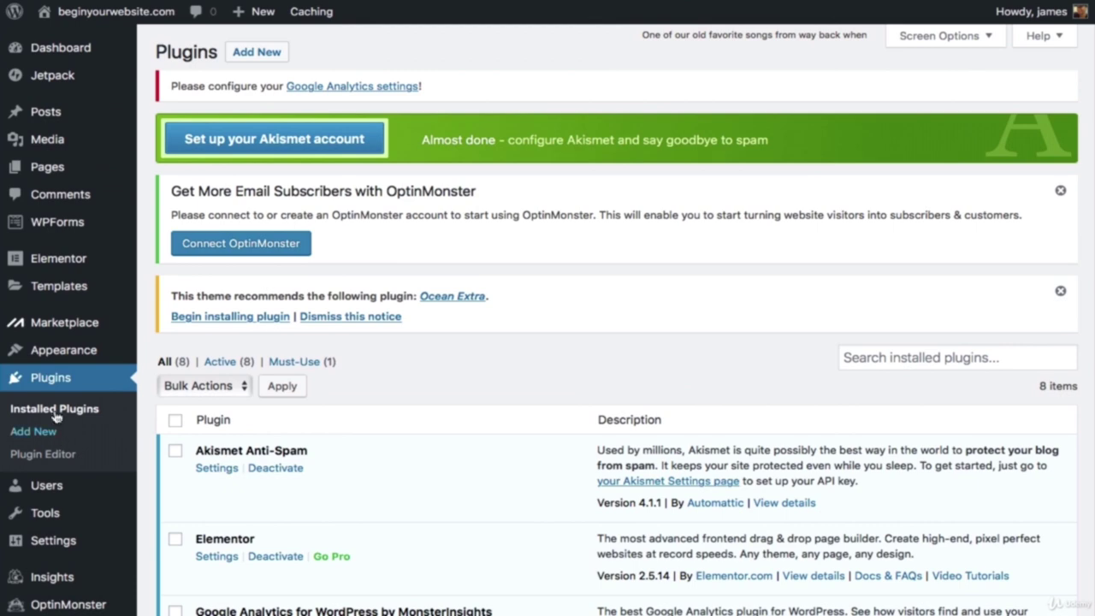
Step: Search the plugin directory for Envato Elements, then install and activate it
left_click(34, 431)
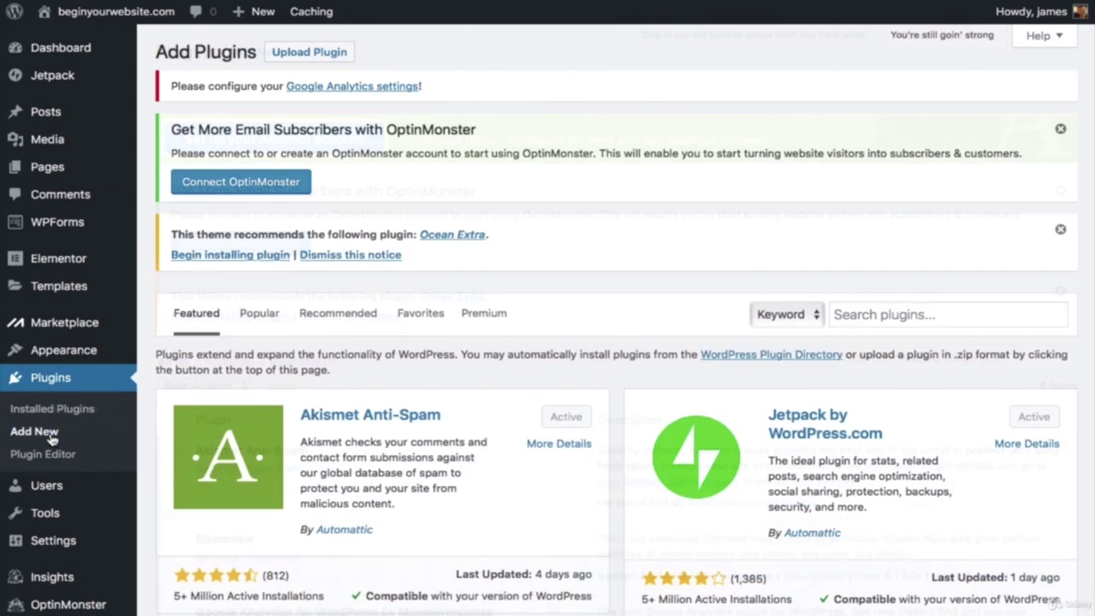
left_click(871, 317)
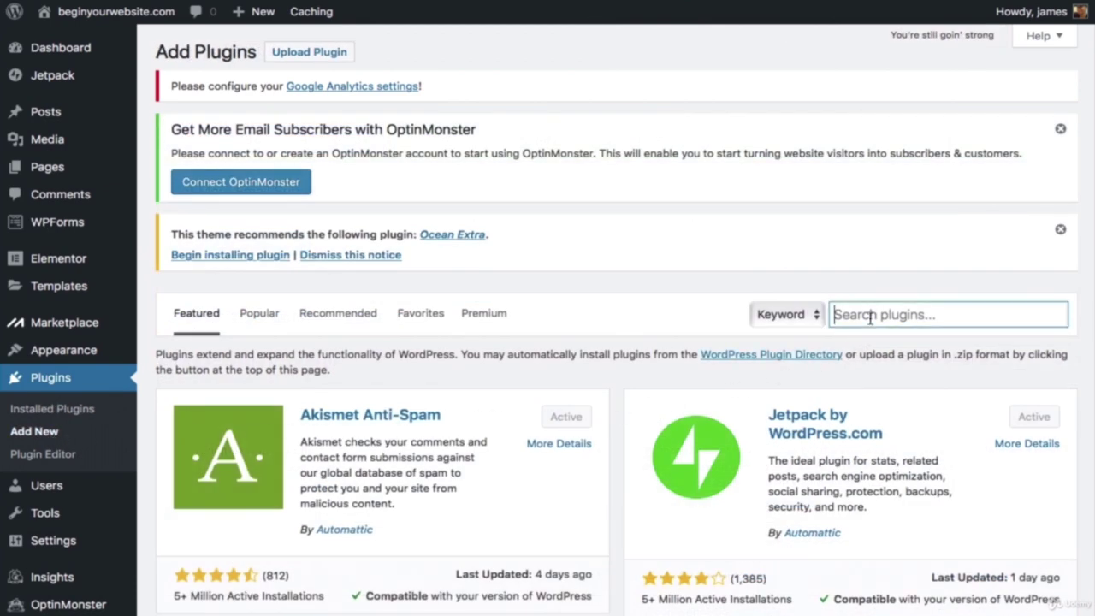
type("ents")
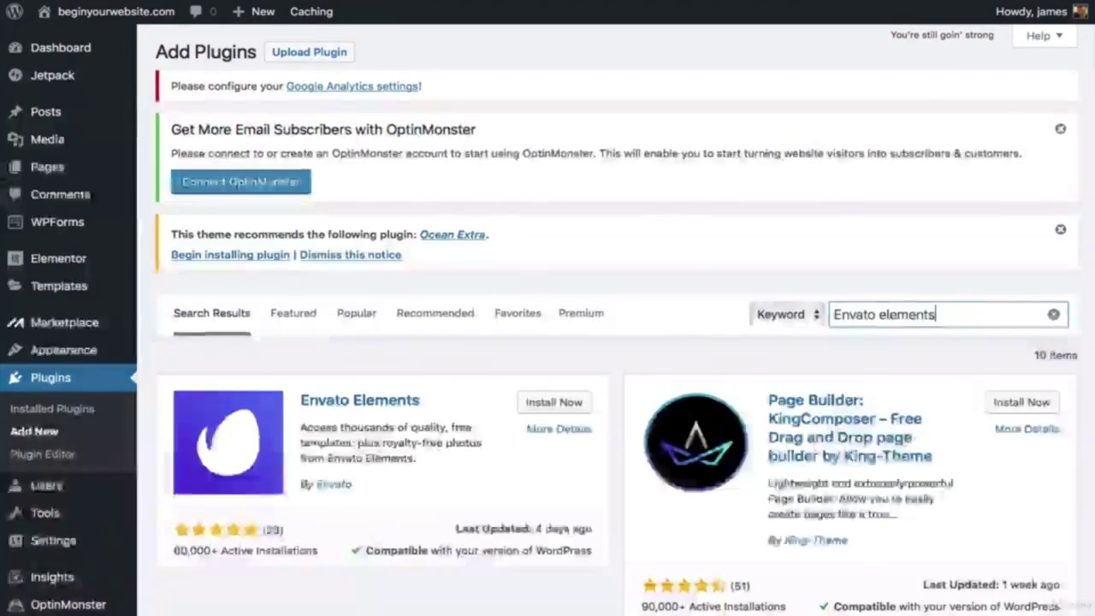
left_click(566, 402)
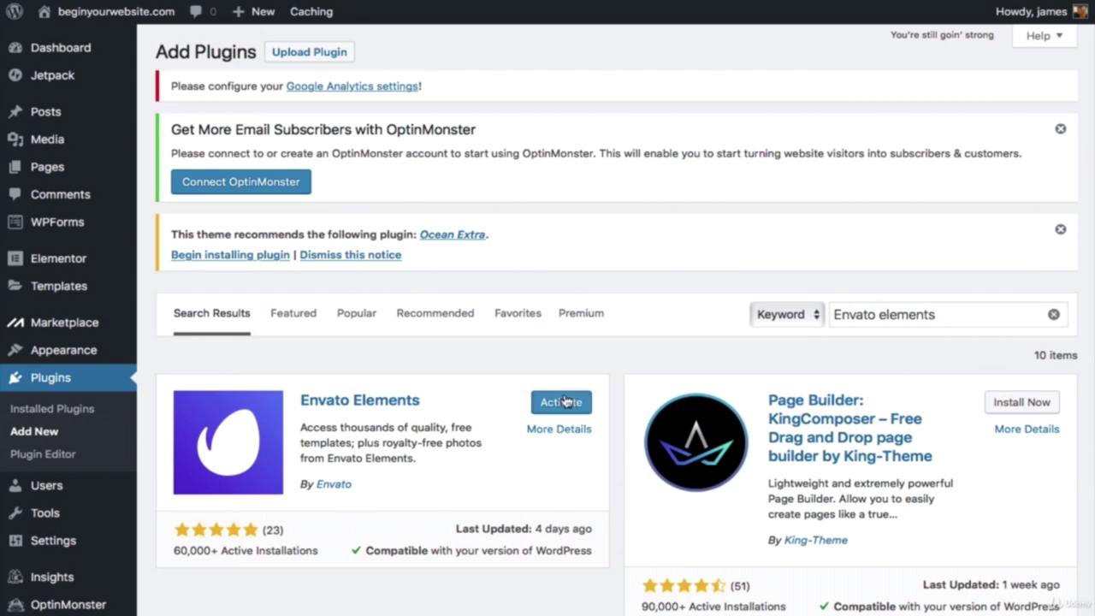
left_click(561, 402)
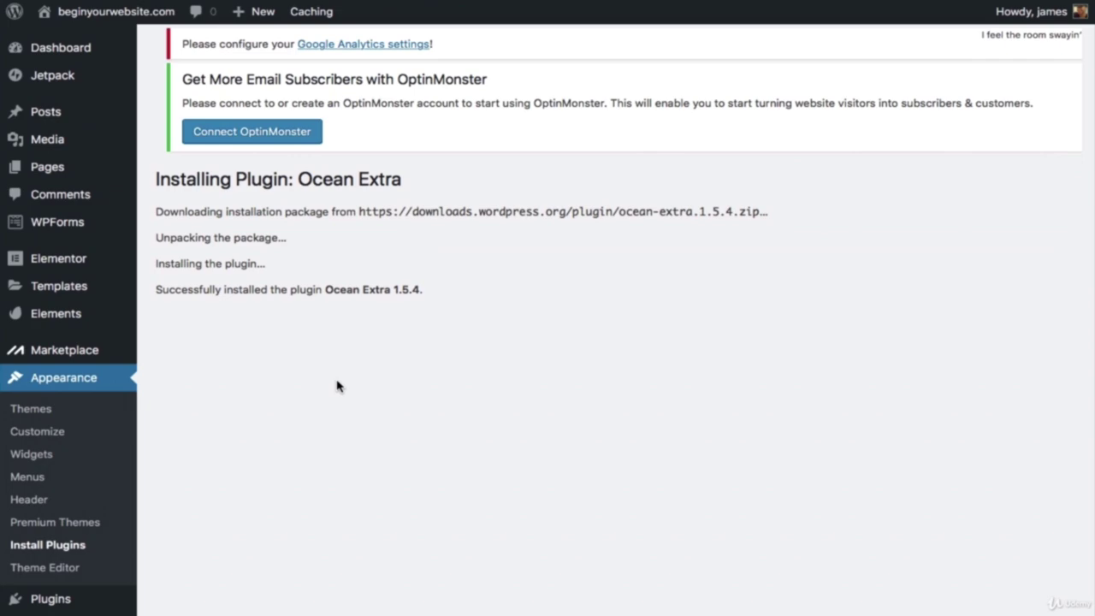
Step: Tick Akismet, Google Analytics, Hello Dolly, Jetpack, MOJO Marketplace and OptinMonster API in the plugin list
scroll(315, 357, "down", 3)
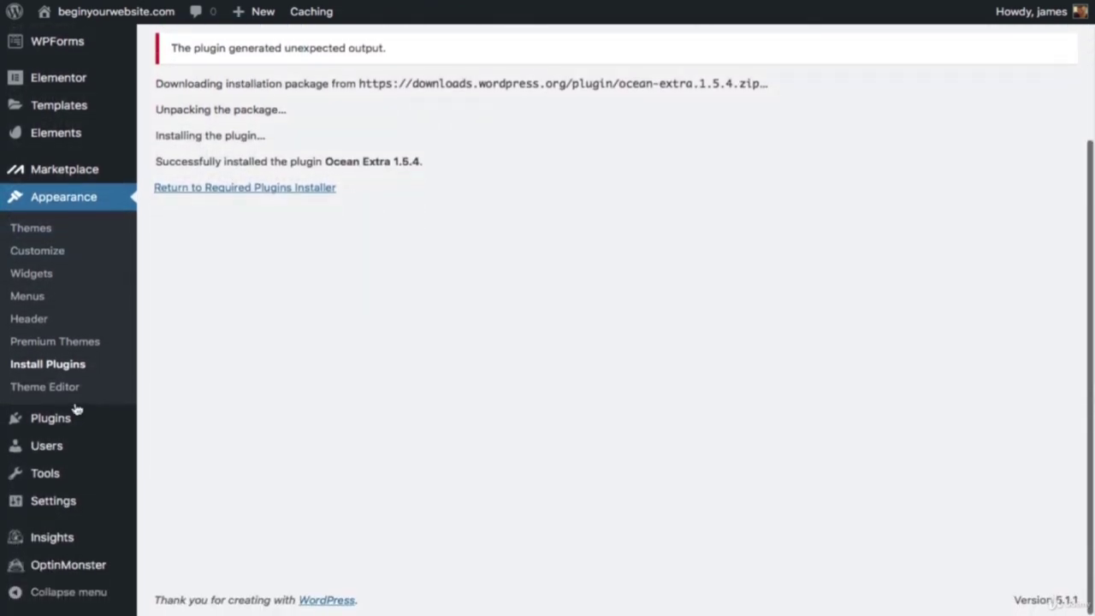
mouse_move(76, 415)
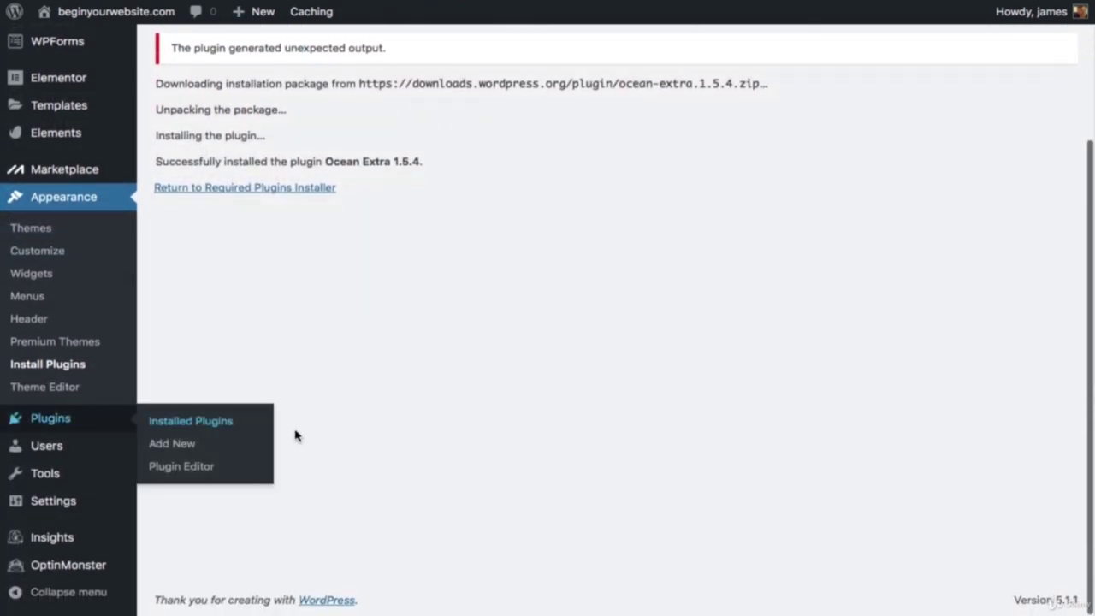
scroll(293, 440, "up", 2)
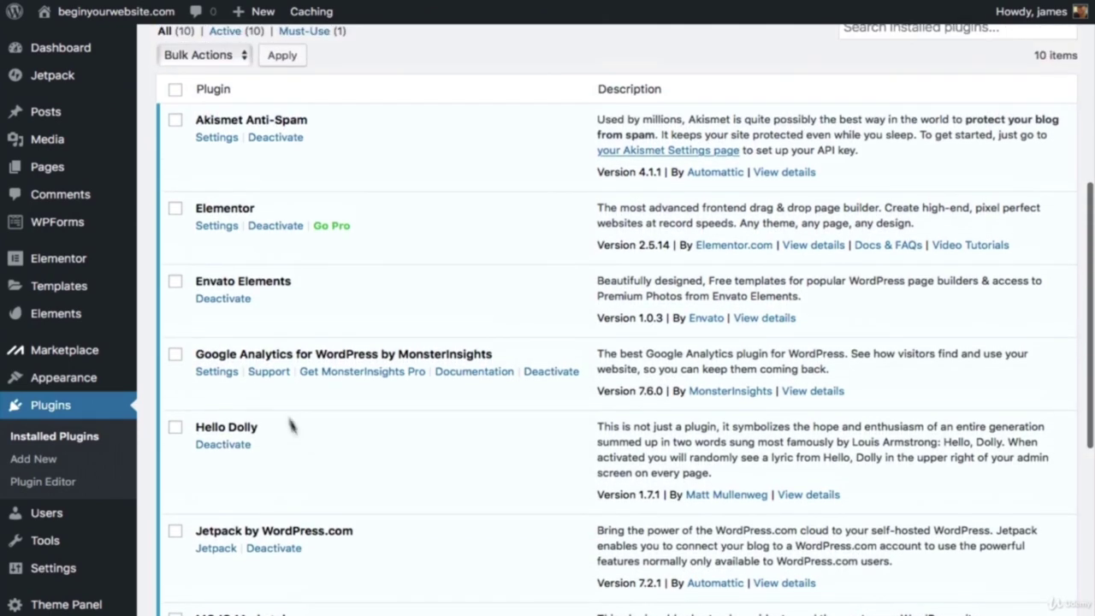
left_click(176, 121)
left_click(178, 359)
left_click(175, 427)
scroll(240, 424, "down", 4)
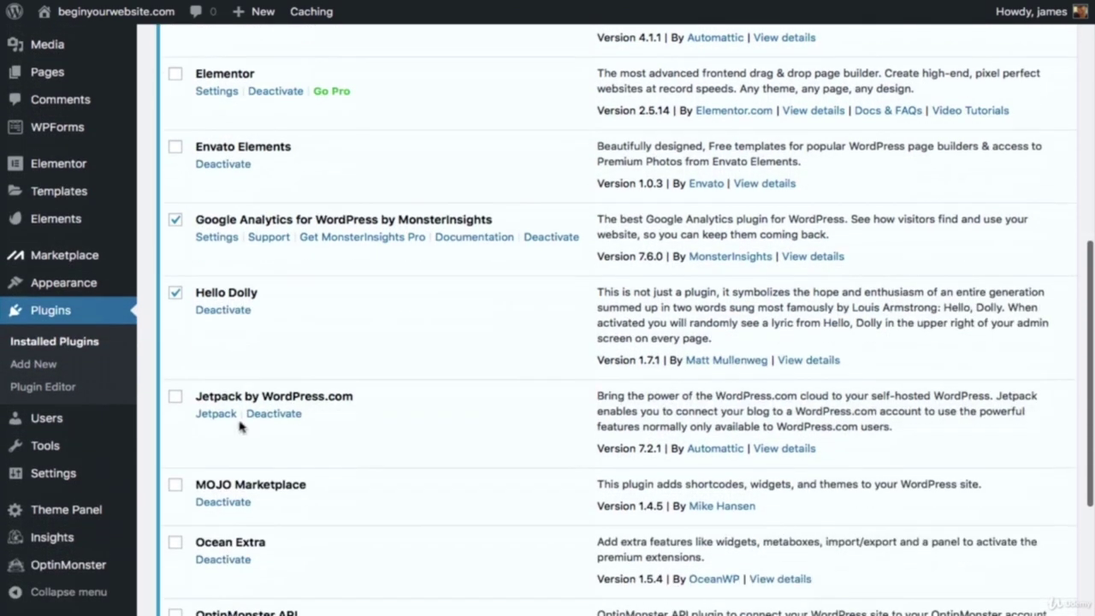
left_click(176, 348)
scroll(180, 359, "down", 2)
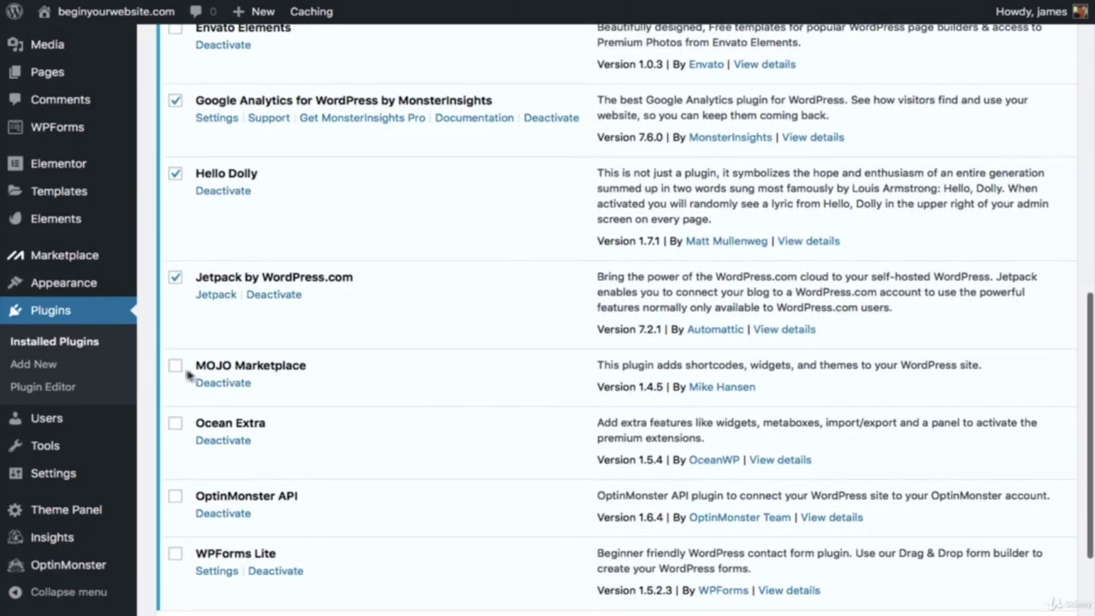
left_click(175, 369)
scroll(178, 377, "down", 2)
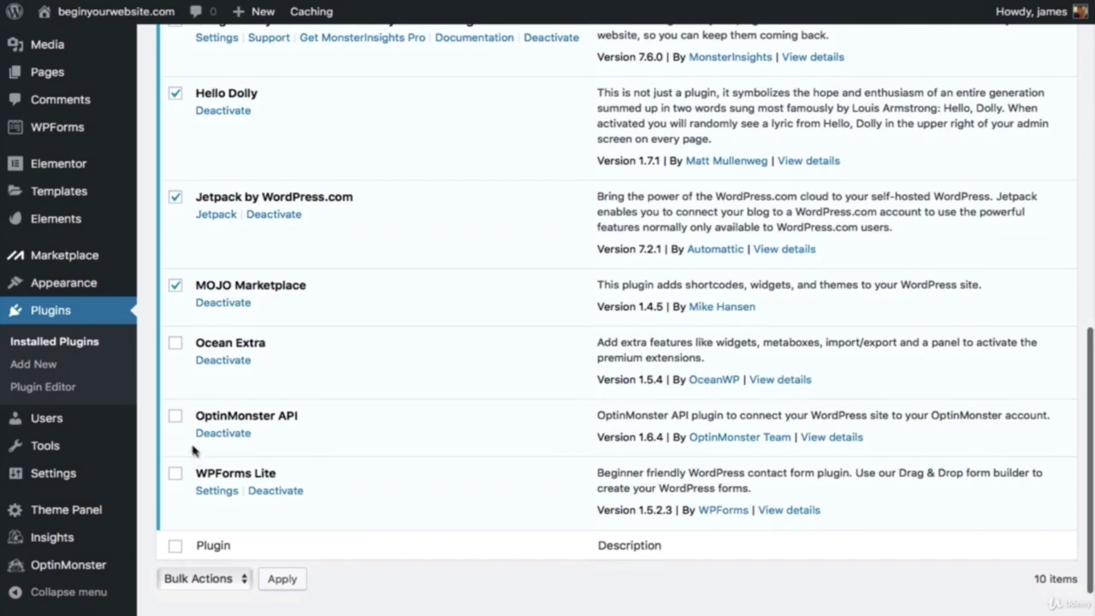
left_click(176, 417)
Step: Deactivate the six checked plugins with the Deactivate bulk action
scroll(217, 440, "up", 12)
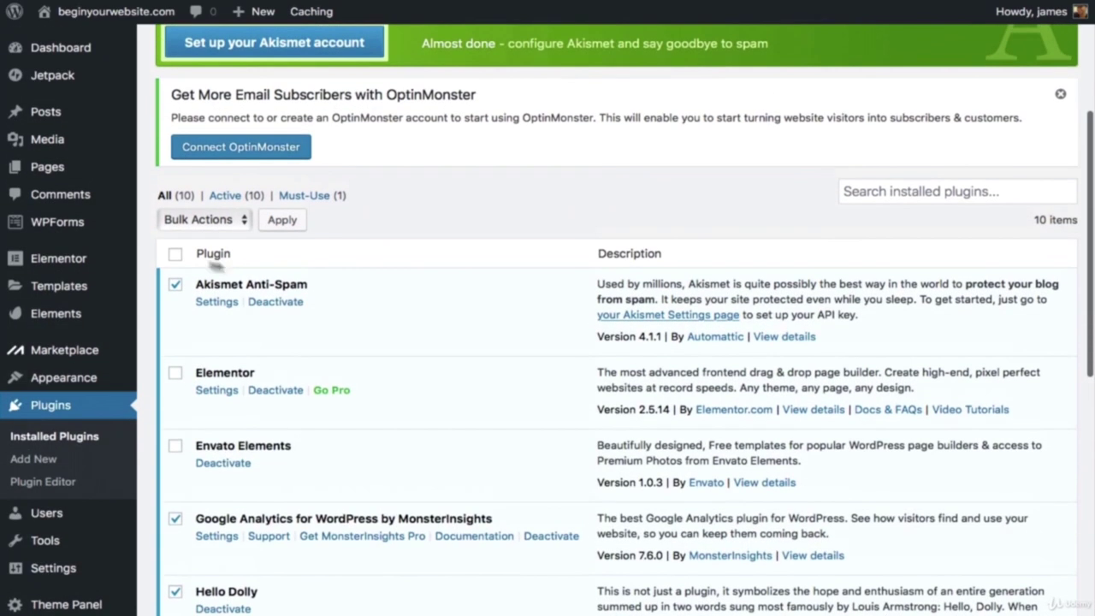
left_click(236, 222)
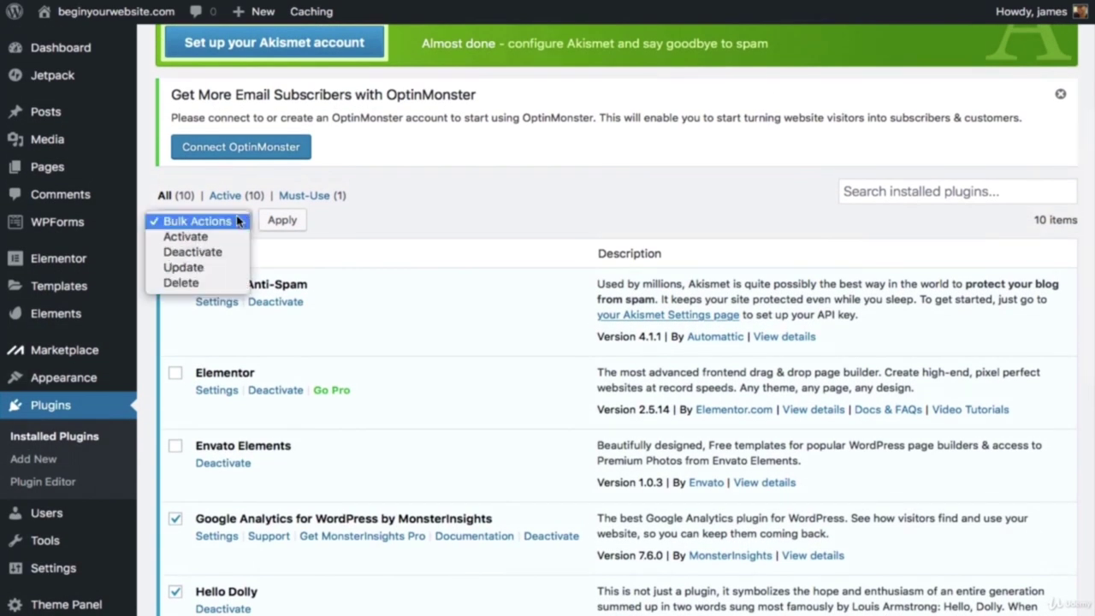
left_click(216, 252)
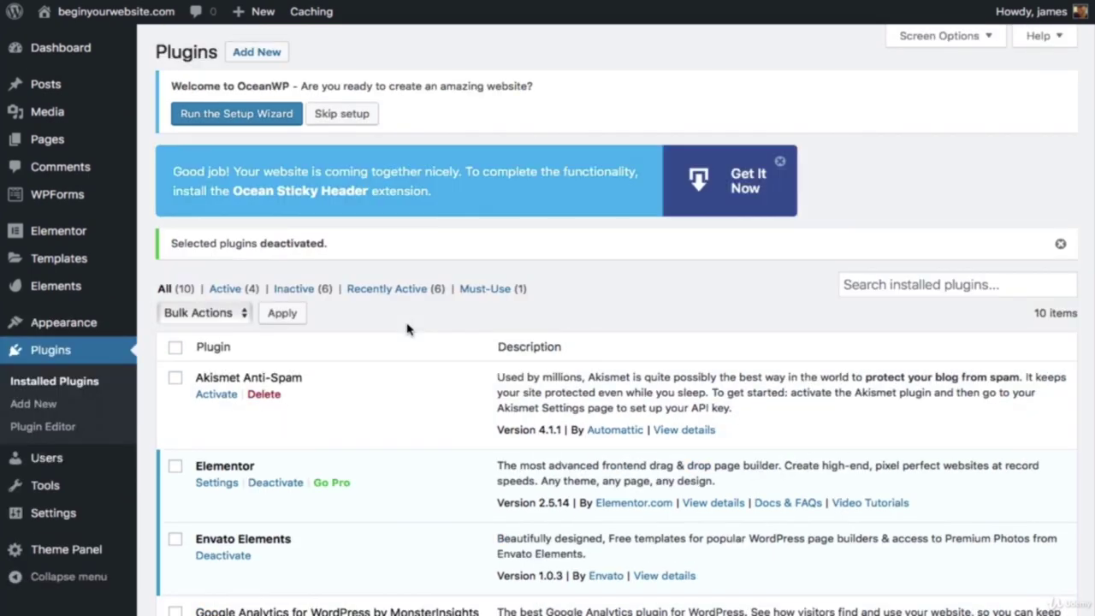
scroll(407, 329, "down", 5)
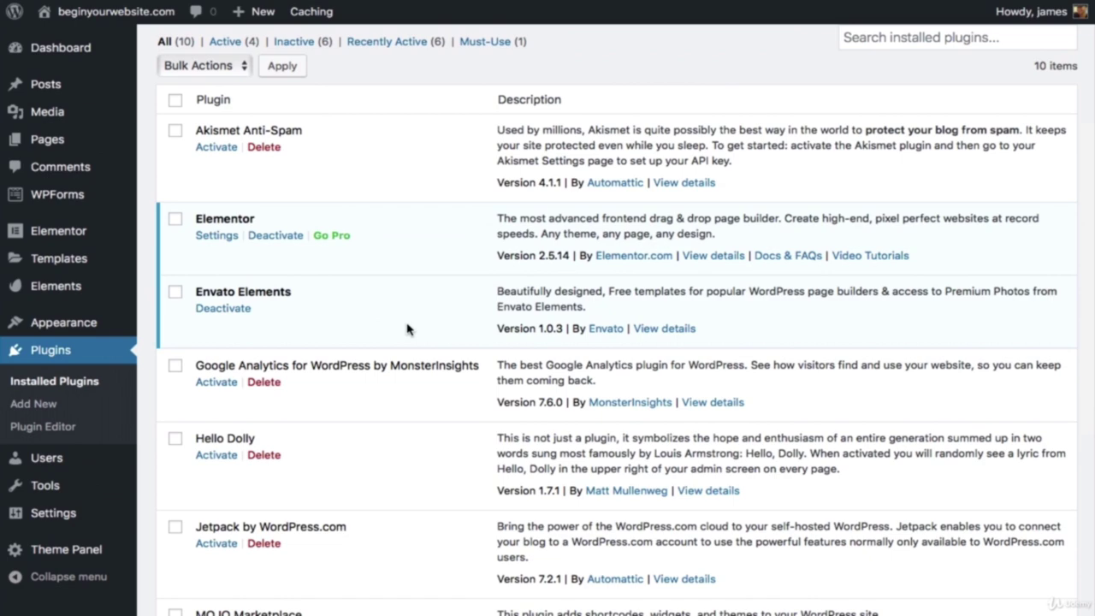
scroll(394, 329, "down", 1)
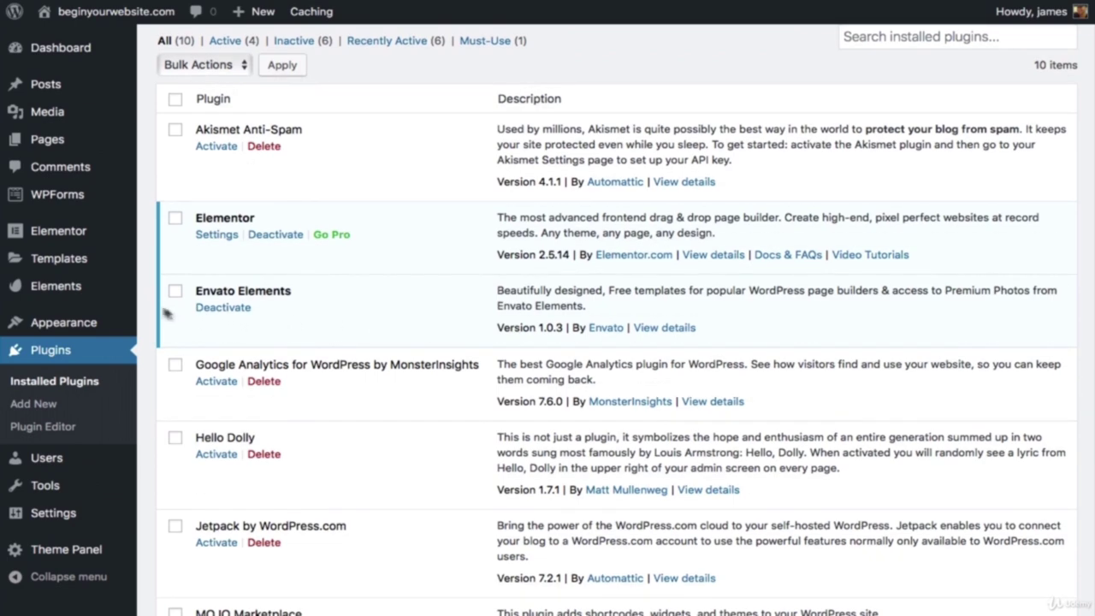
Step: Accept the Envato Elements terms, opt in to emails and continue
left_click(71, 294)
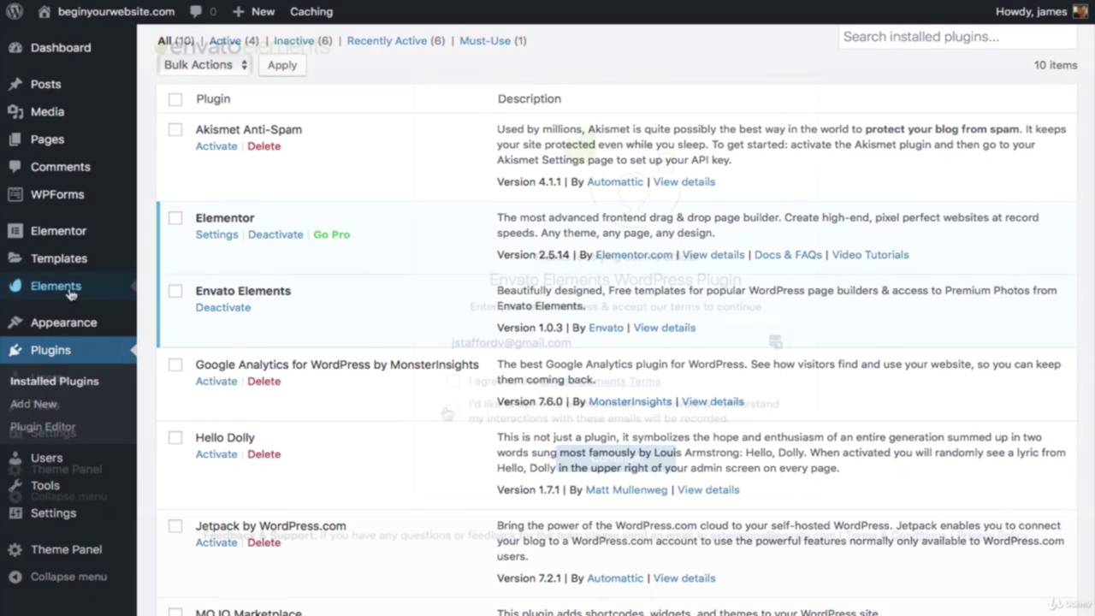
left_click(452, 381)
left_click(453, 411)
left_click(614, 467)
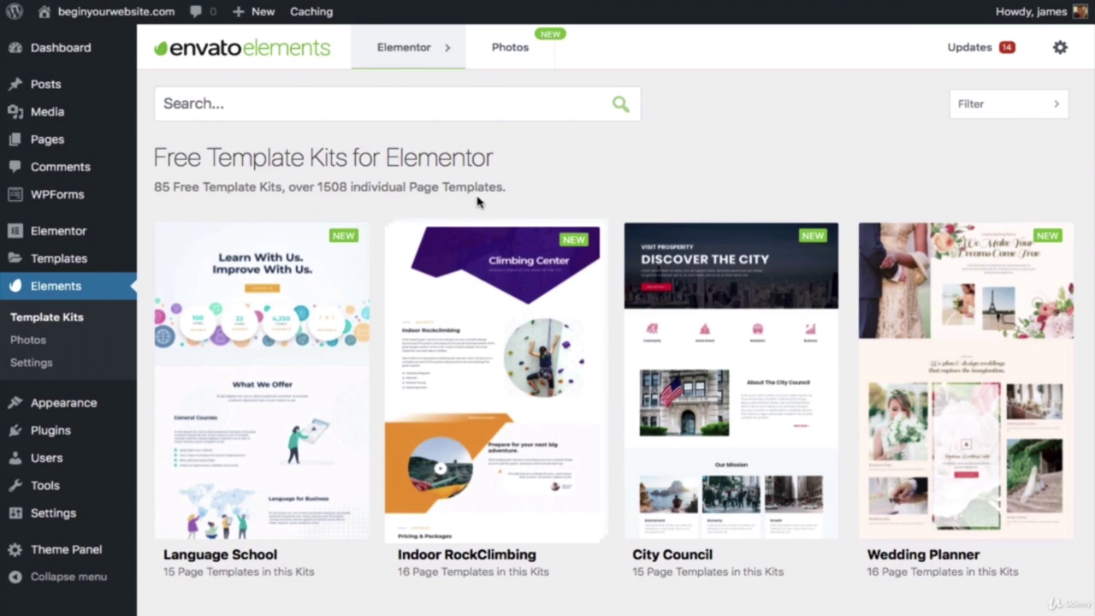
Step: Browse the Template Kits and open the Mexican Restaurant kit
scroll(491, 268, "down", 3)
scroll(492, 268, "down", 2)
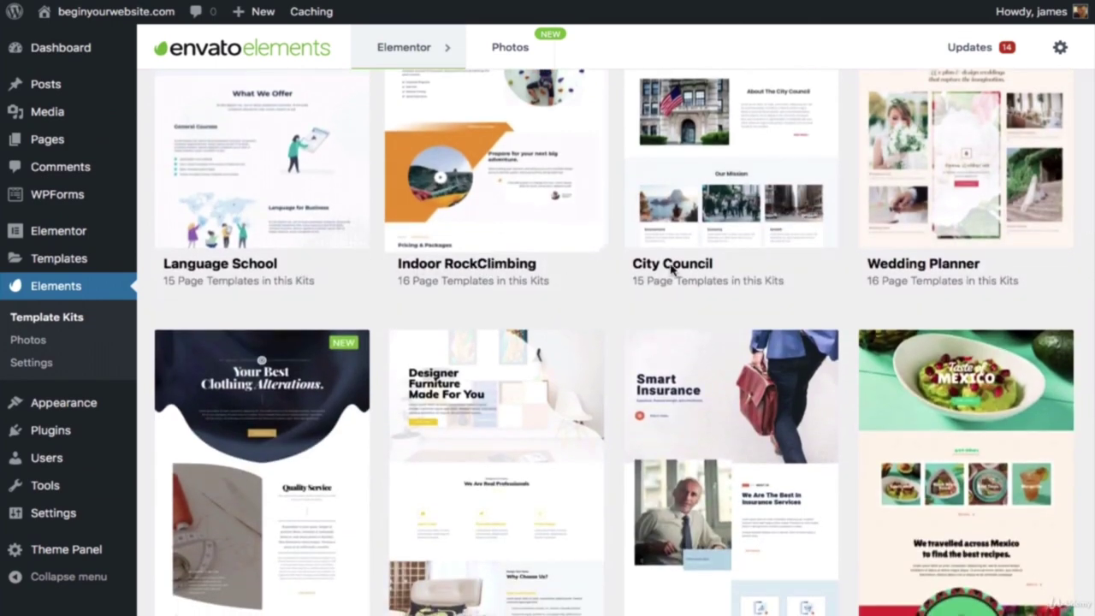
scroll(655, 269, "down", 3)
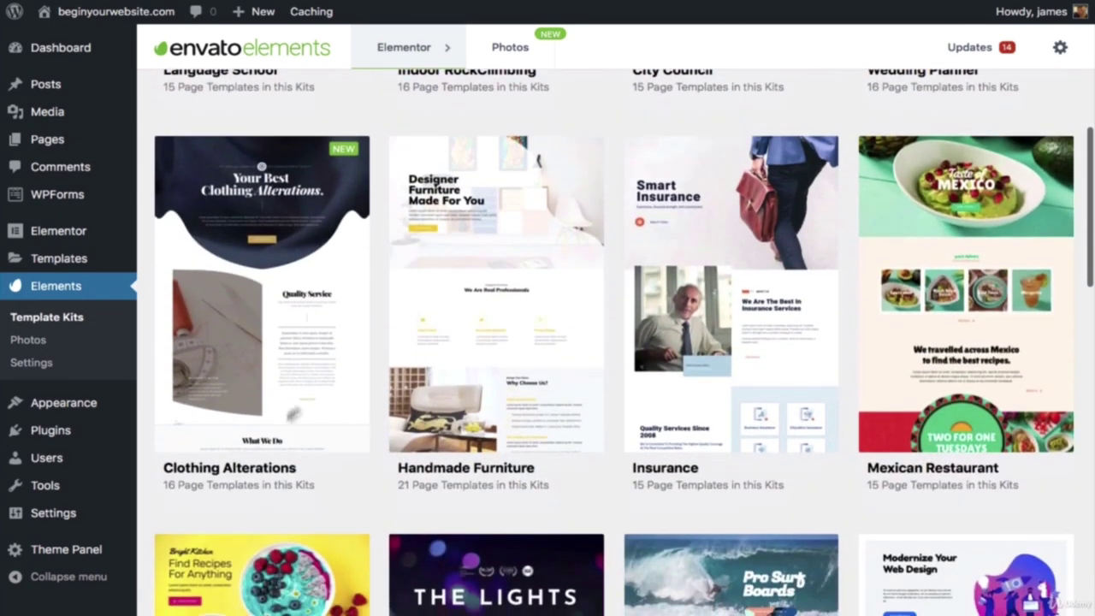
scroll(700, 385, "down", 5)
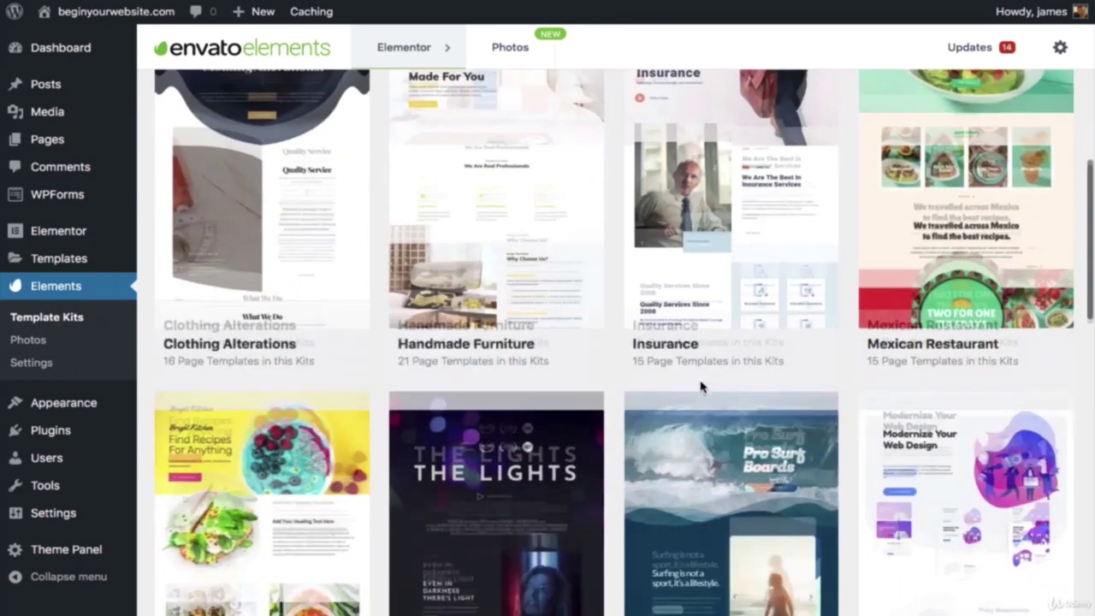
scroll(747, 299, "down", 2)
scroll(748, 295, "down", 5)
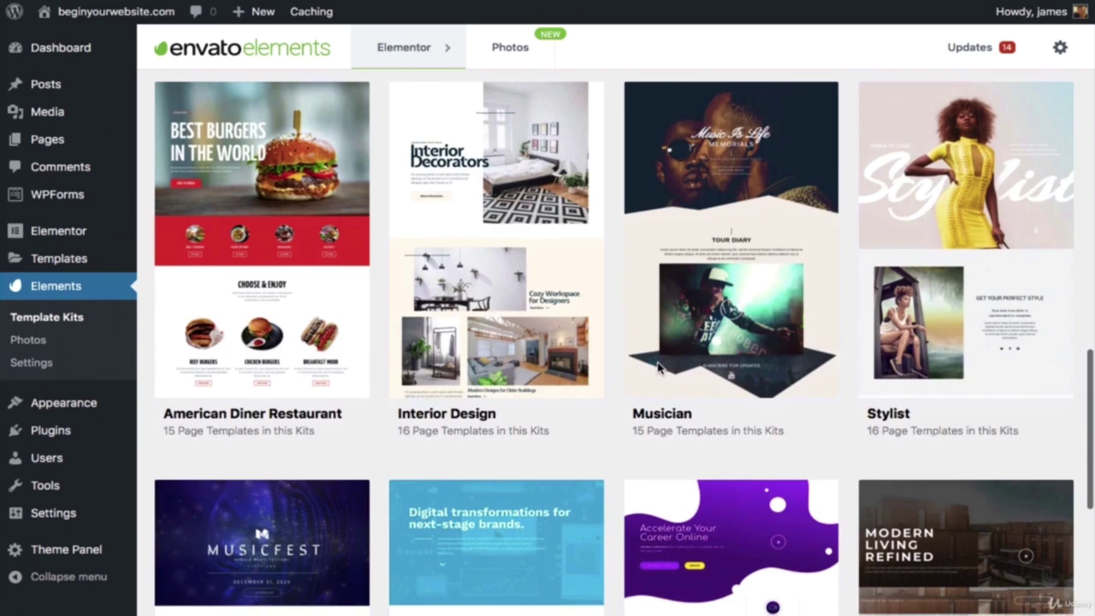
scroll(428, 371, "down", 4)
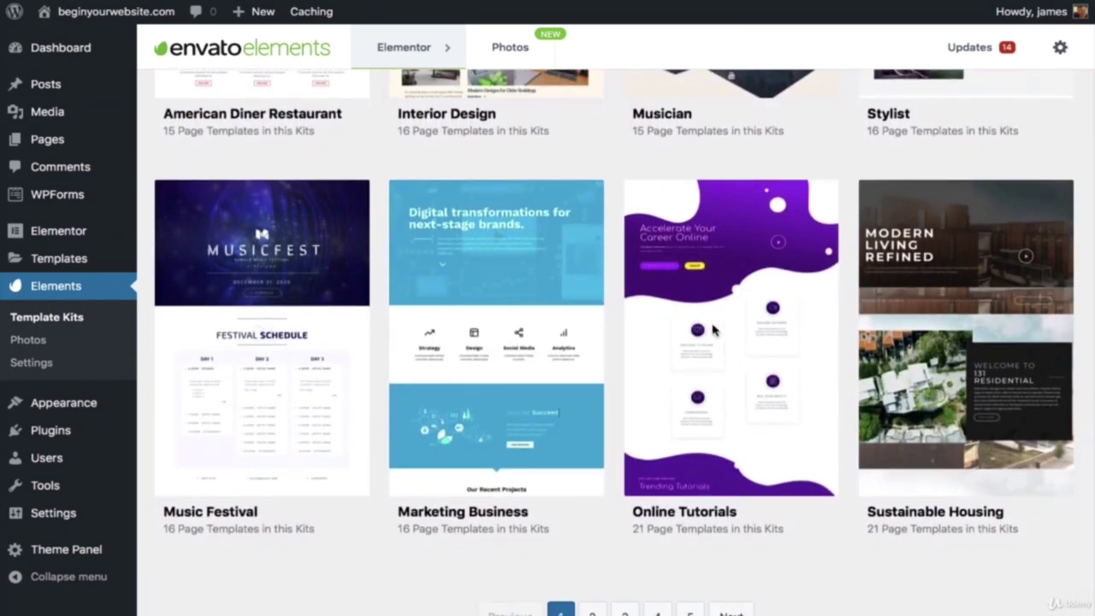
scroll(712, 325, "up", 10)
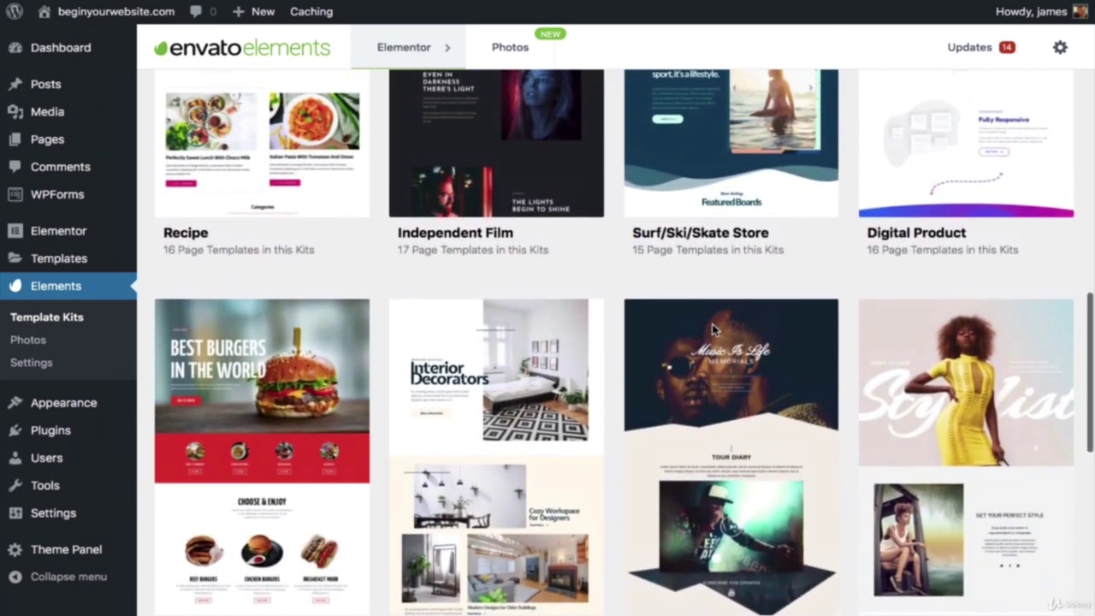
scroll(711, 324, "up", 1)
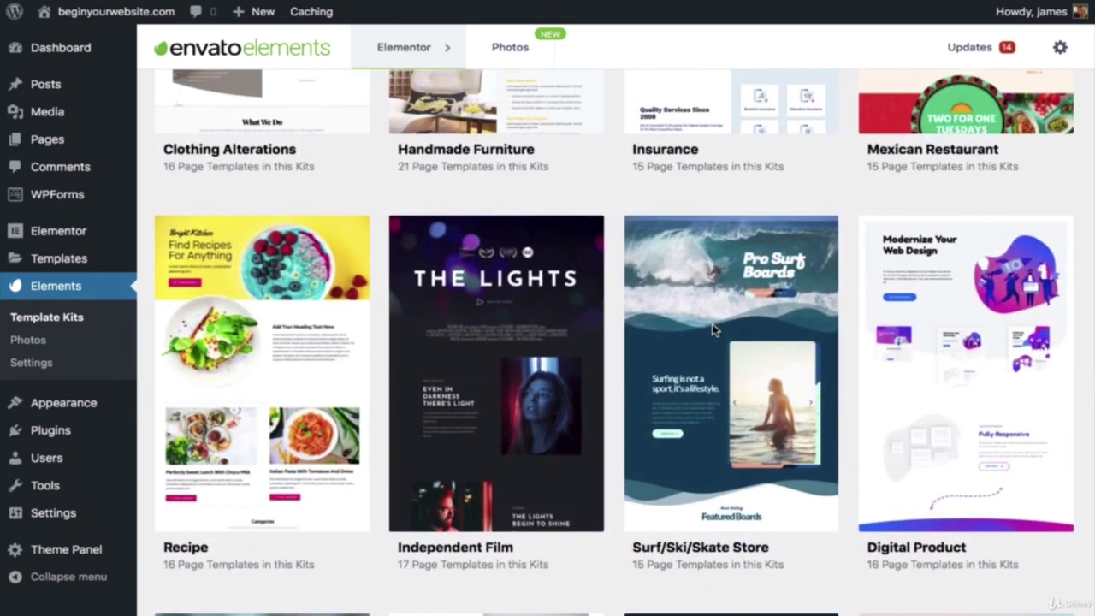
scroll(712, 324, "up", 2)
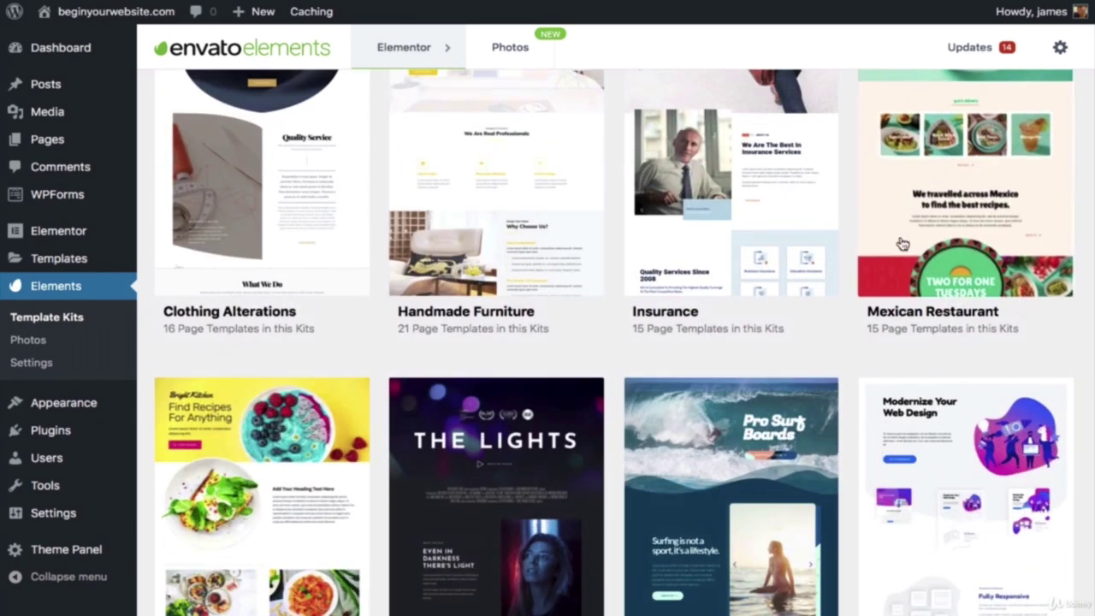
left_click(903, 244)
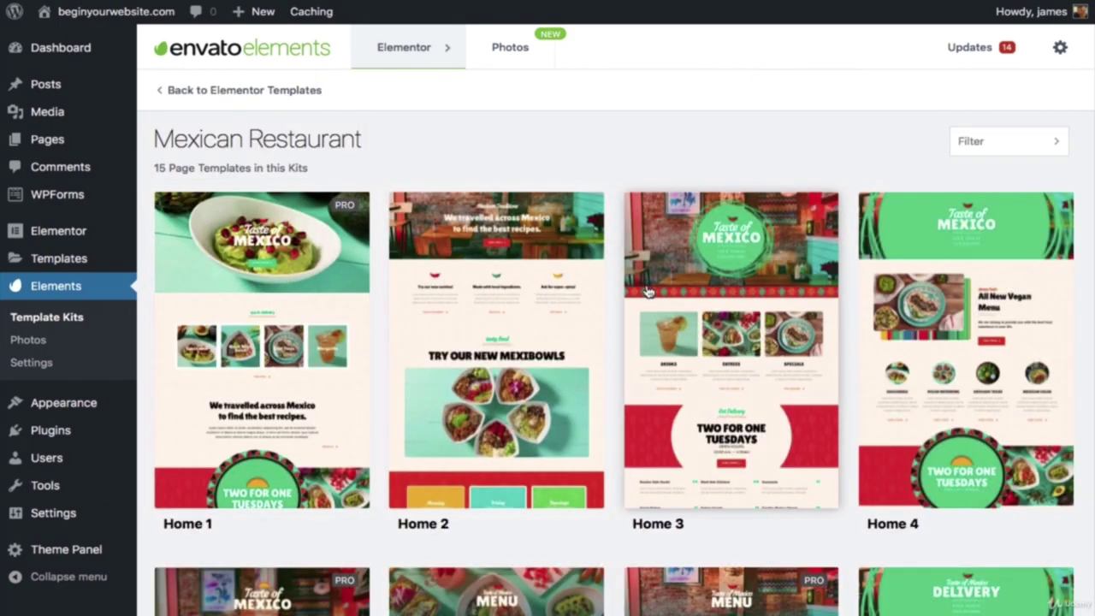
Step: Review the Mexican Restaurant kit's templates and go back to Elementor Templates
scroll(648, 292, "down", 3)
scroll(648, 292, "down", 4)
scroll(648, 292, "up", 5)
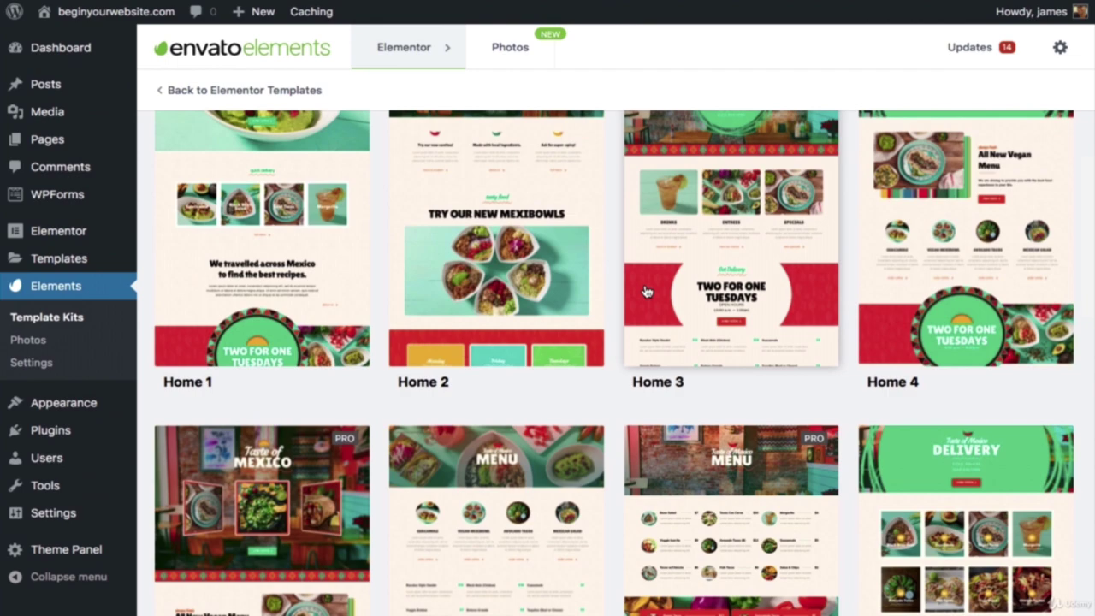
scroll(646, 291, "down", 1)
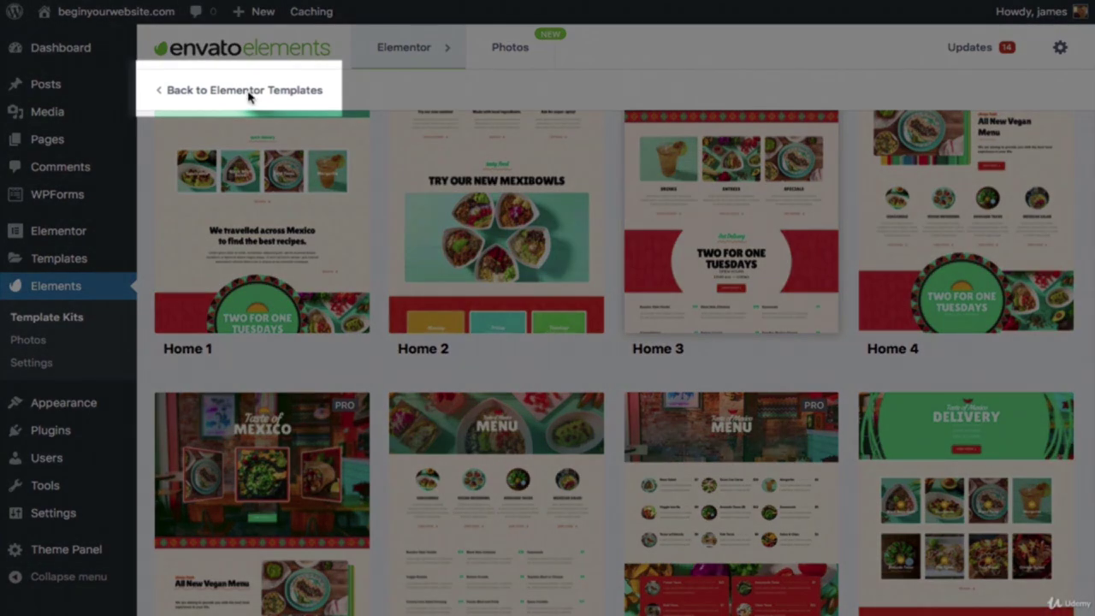
left_click(249, 96)
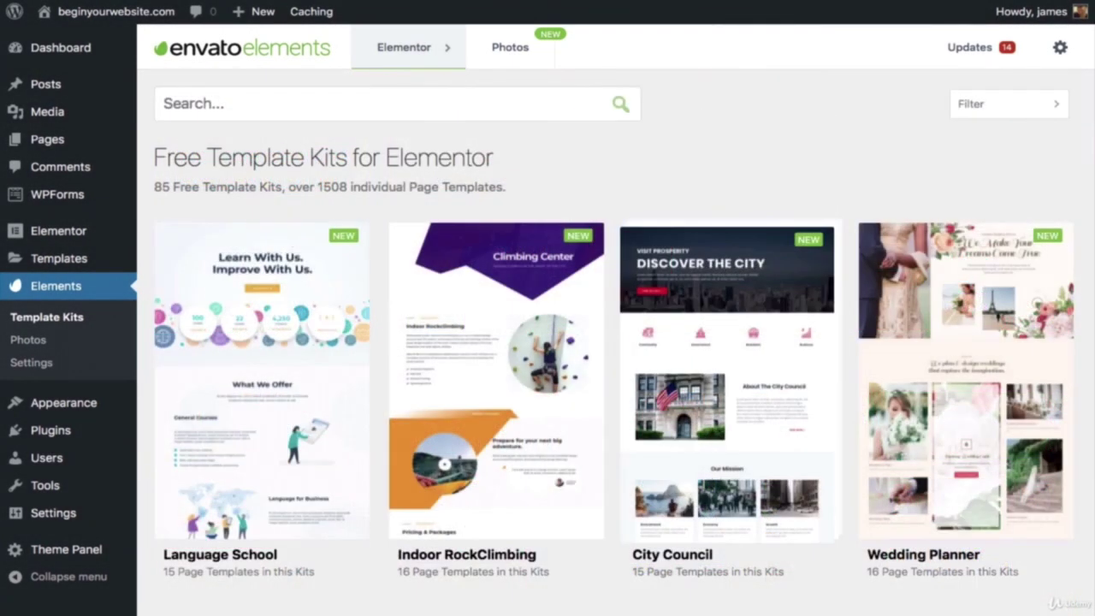
Step: Browse the template kit library and open the Surf/Ski/Skate Store kit
scroll(599, 342, "down", 7)
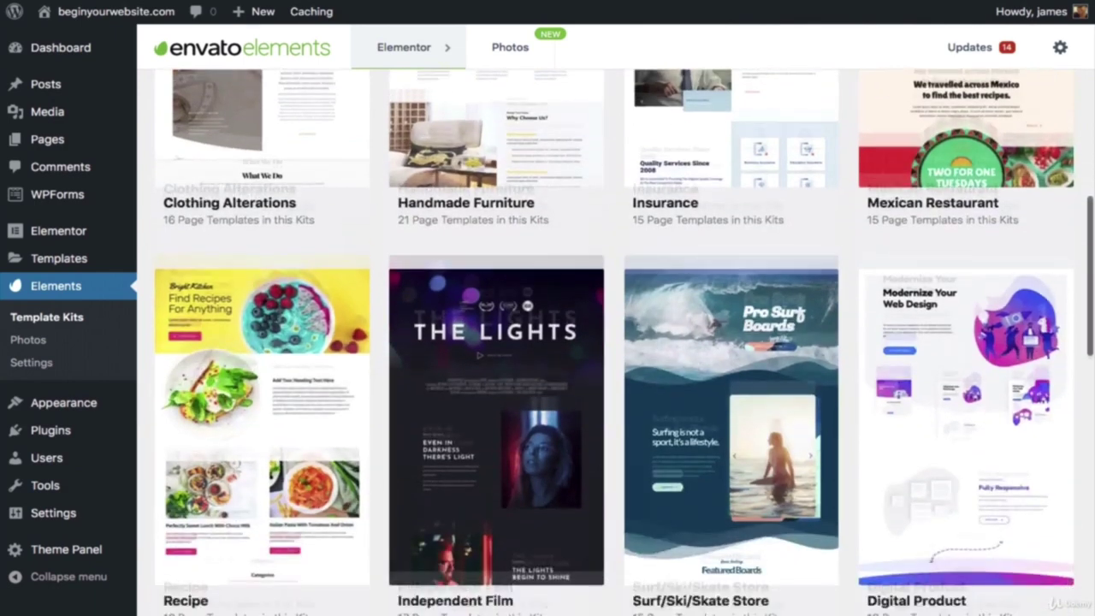
scroll(496, 342, "down", 2)
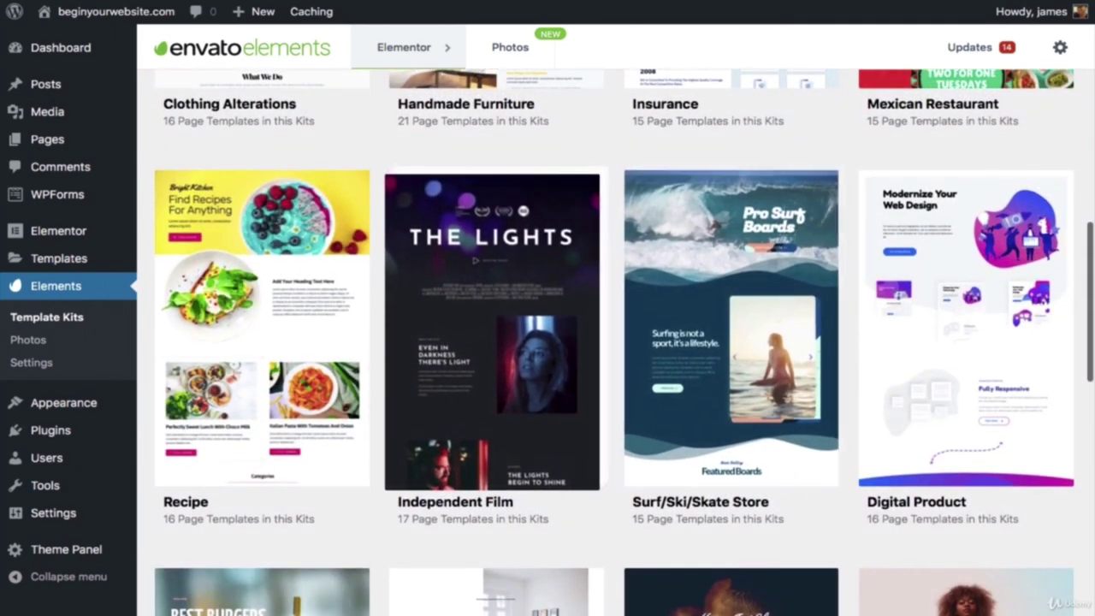
scroll(616, 342, "down", 4)
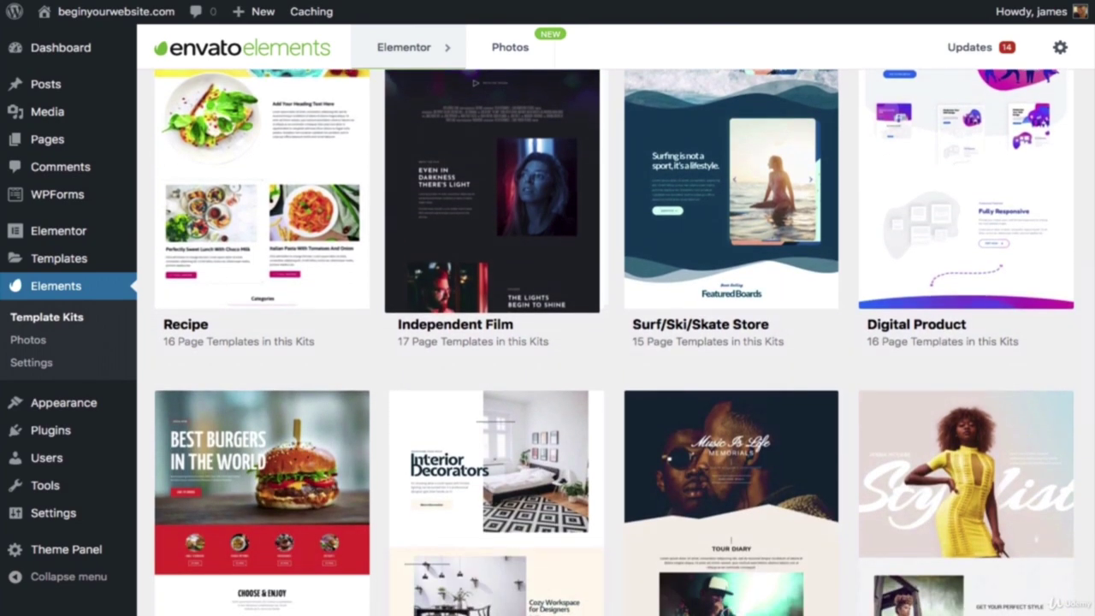
scroll(616, 342, "up", 5)
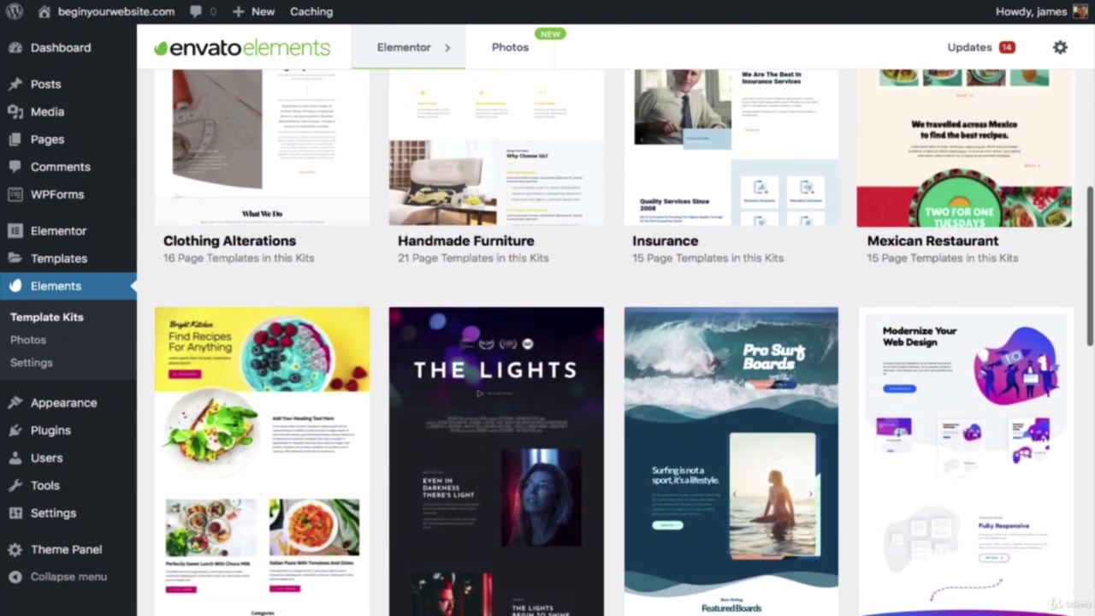
scroll(616, 342, "down", 5)
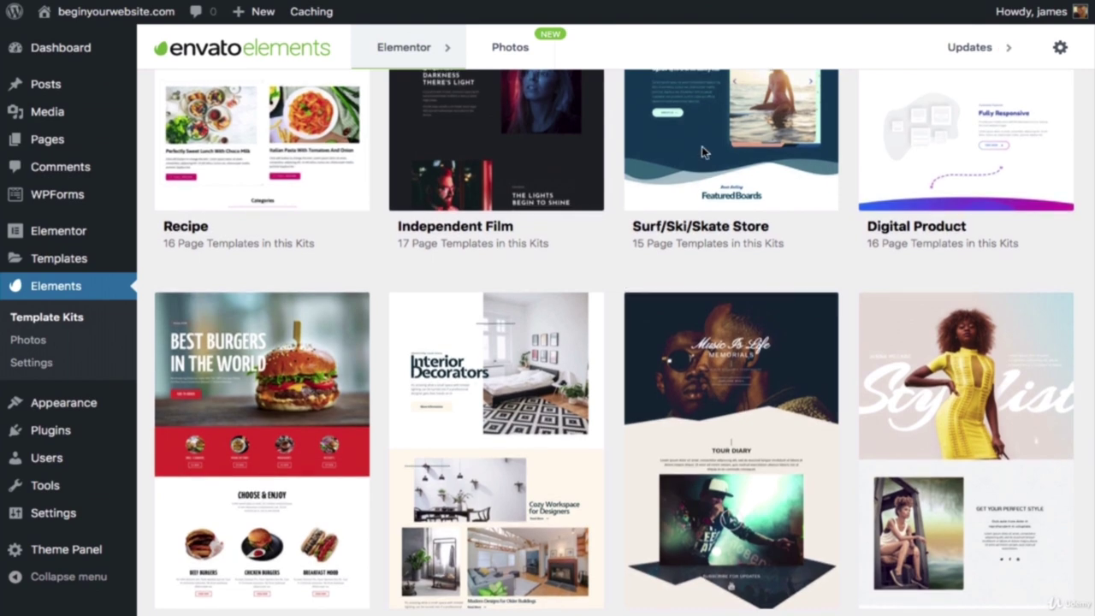
scroll(702, 153, "up", 2)
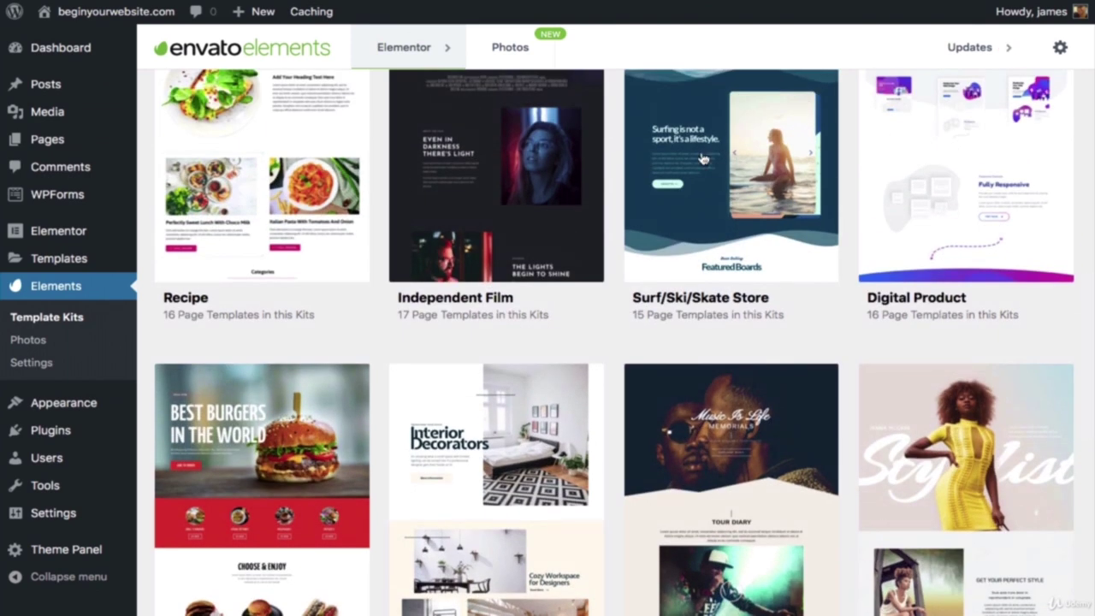
left_click(701, 158)
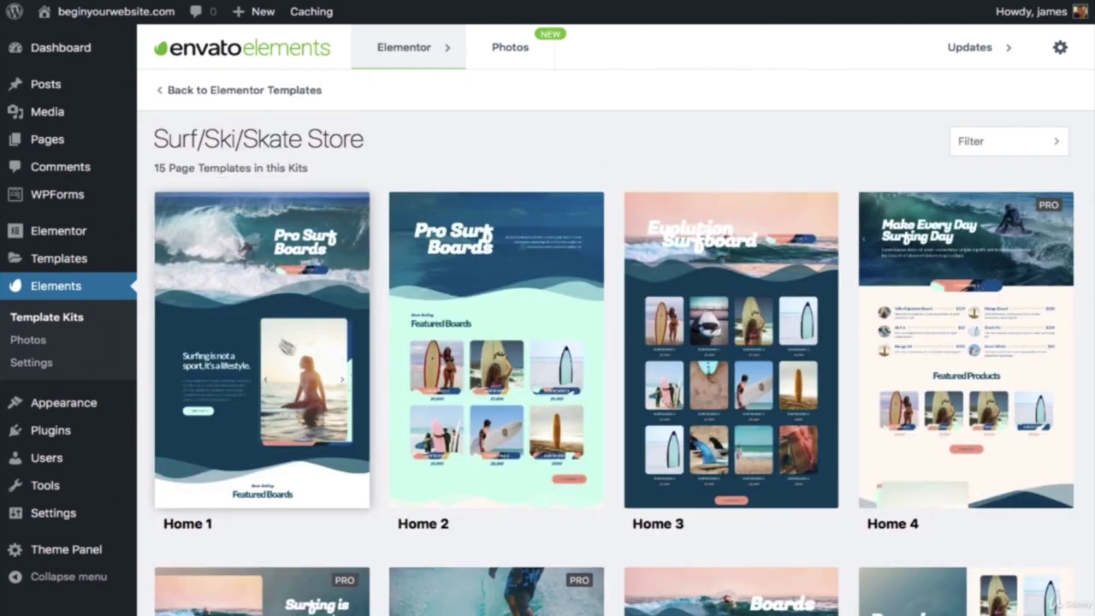
Step: Open the Home 1 template's detail page and review its preview
left_click(334, 282)
scroll(527, 282, "down", 1)
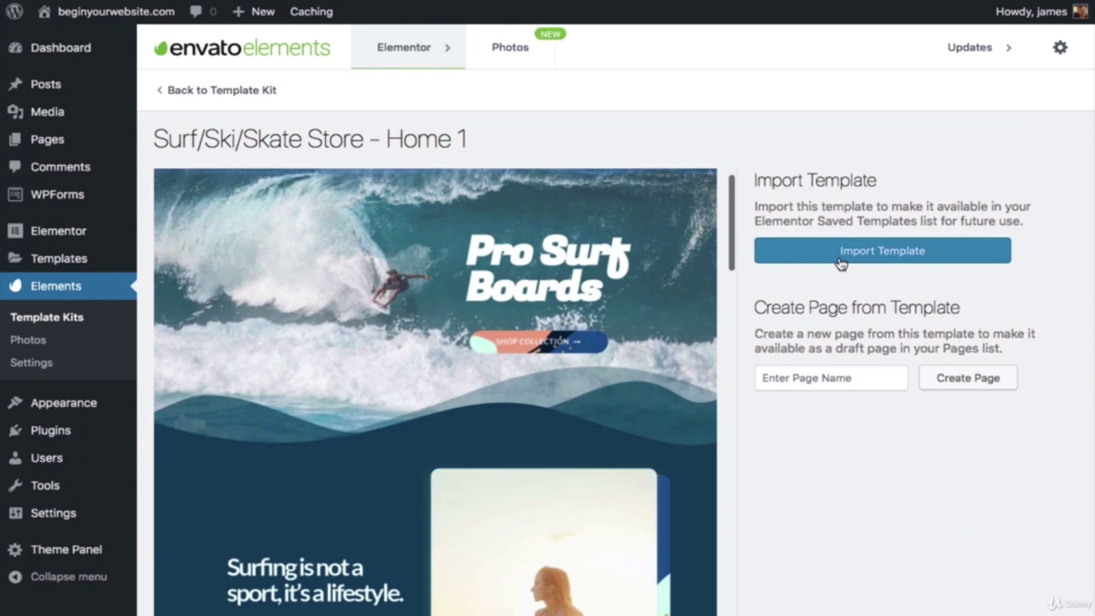
scroll(629, 307, "down", 15)
scroll(627, 306, "down", 5)
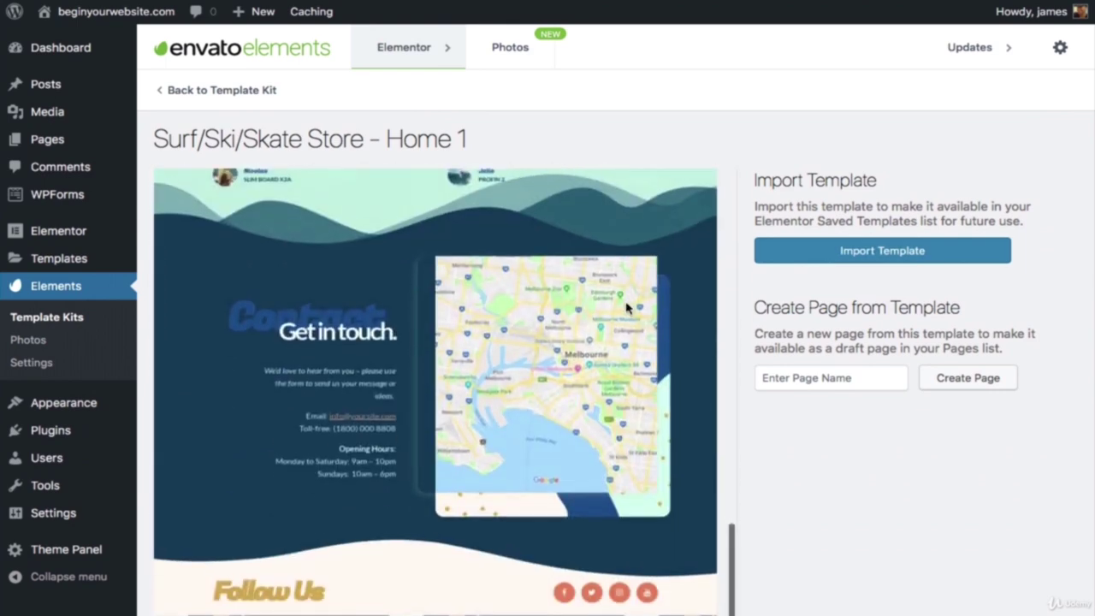
scroll(626, 304, "up", 15)
scroll(633, 310, "down", 3)
scroll(636, 312, "up", 4)
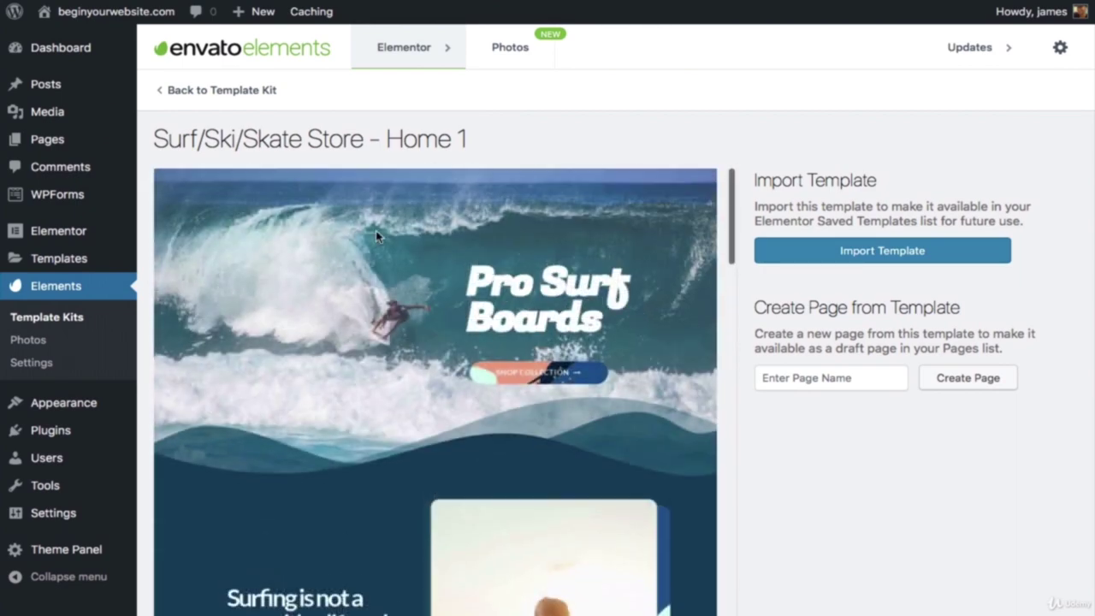
mouse_move(58, 140)
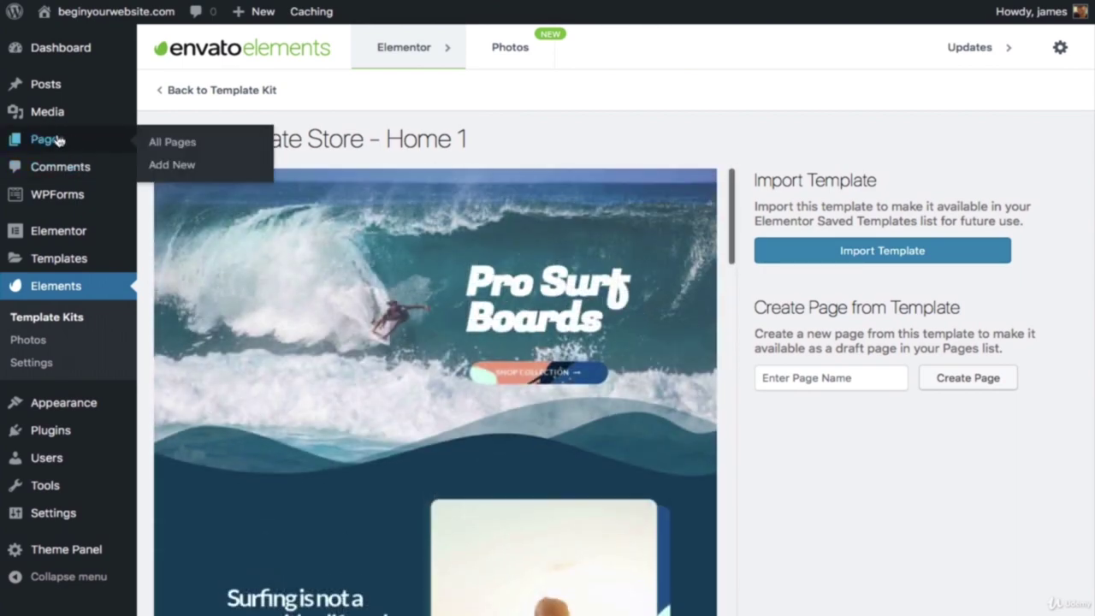
Step: Open the Home page for editing from the All Pages list
left_click(159, 148)
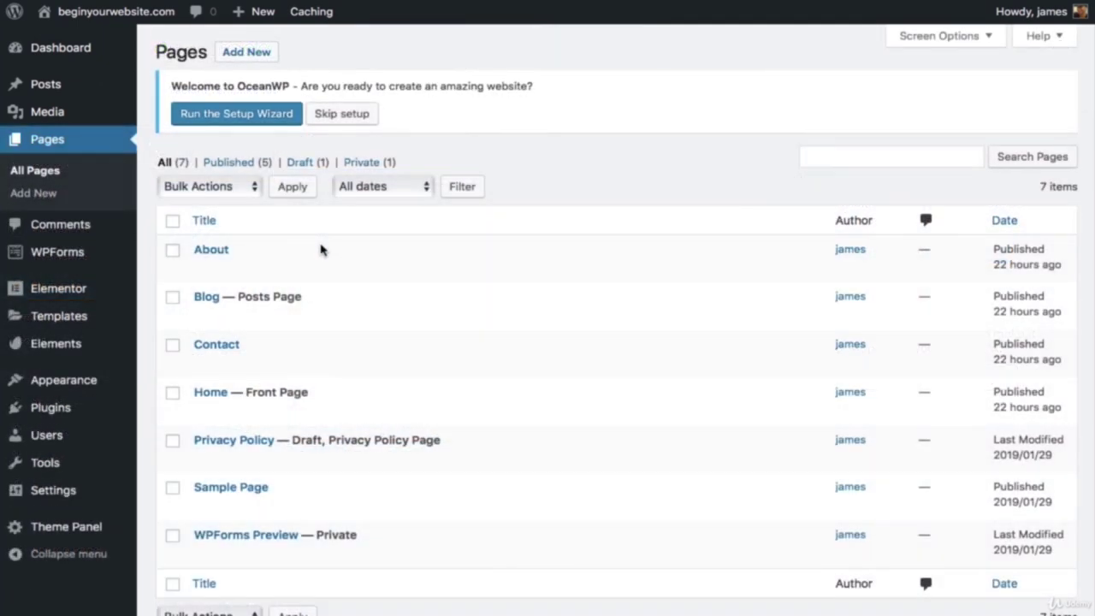
scroll(321, 249, "down", 2)
mouse_move(214, 313)
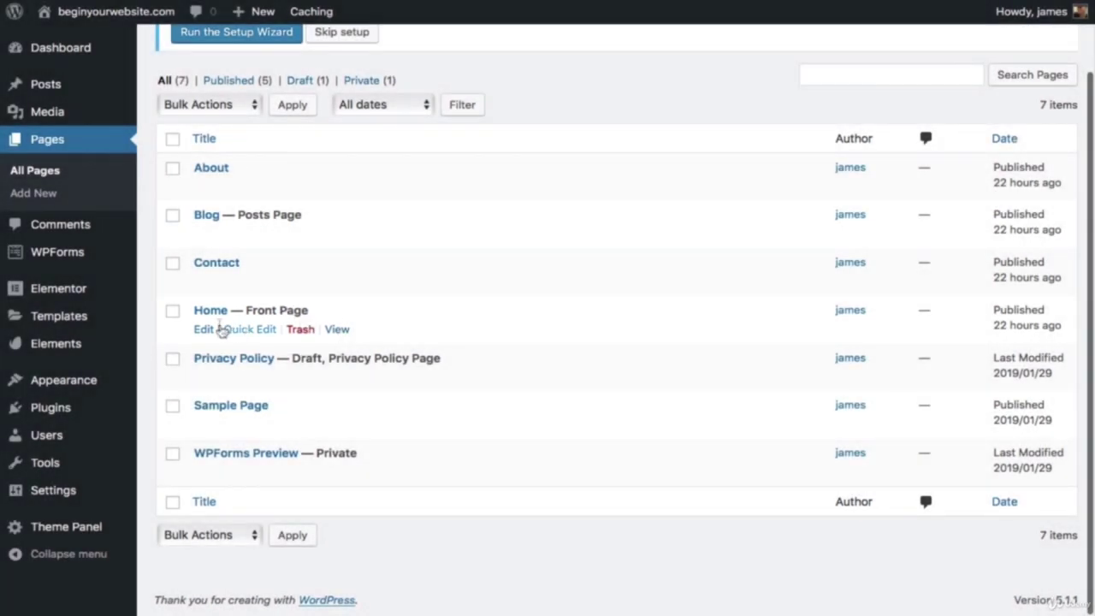
left_click(206, 329)
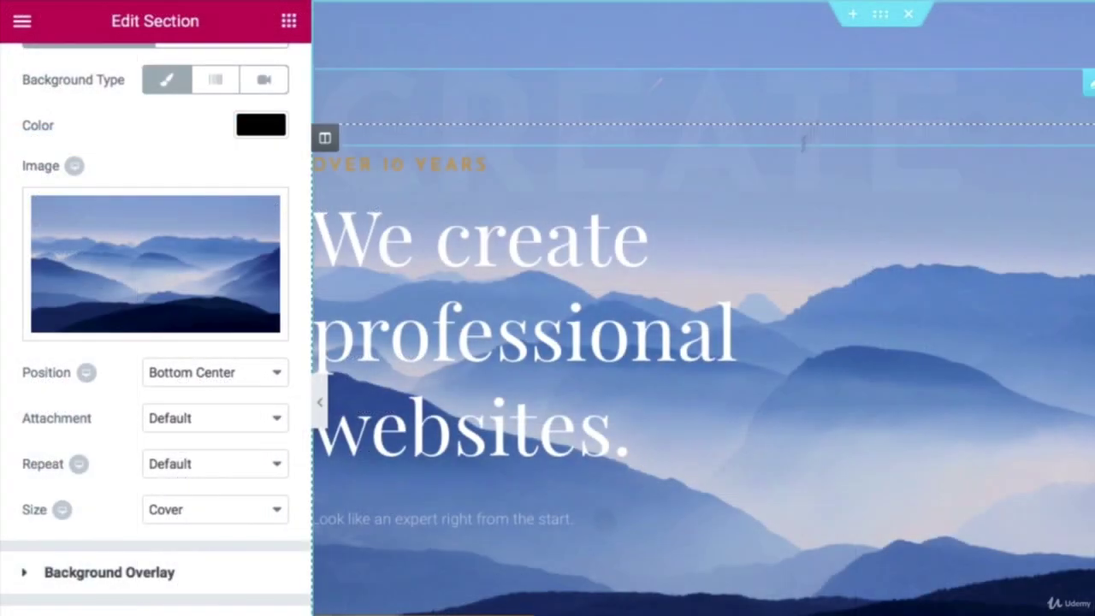
Step: Set the background attachment to Fixed, step through carousel slides, and view the image's CSS filters
scroll(142, 107, "up", 3)
scroll(136, 257, "down", 3)
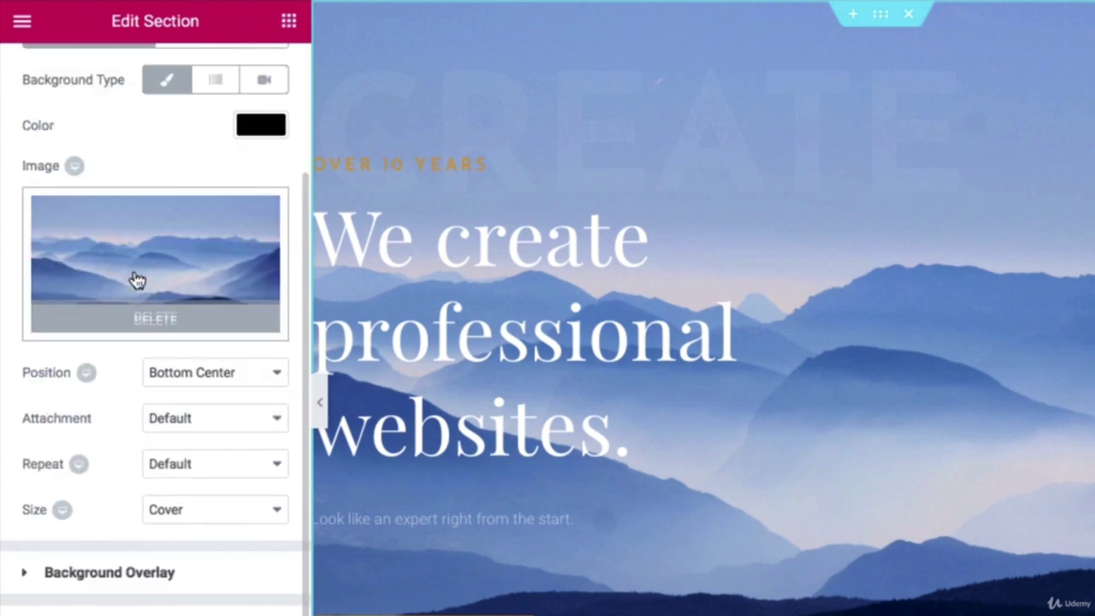
left_click(220, 421)
left_click(216, 457)
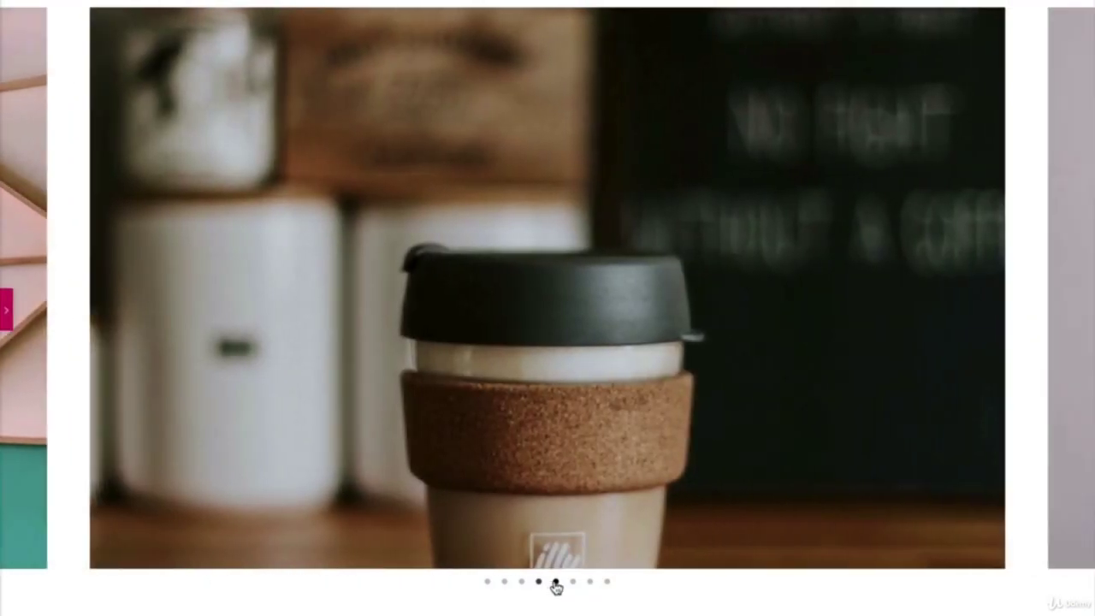
left_click(556, 587)
left_click(572, 584)
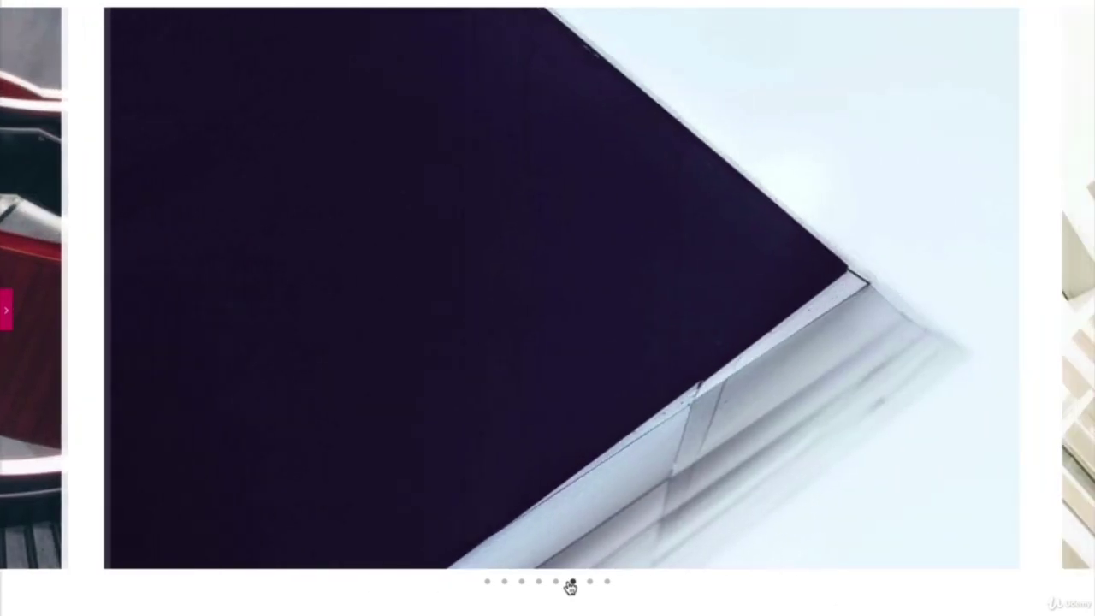
left_click(588, 584)
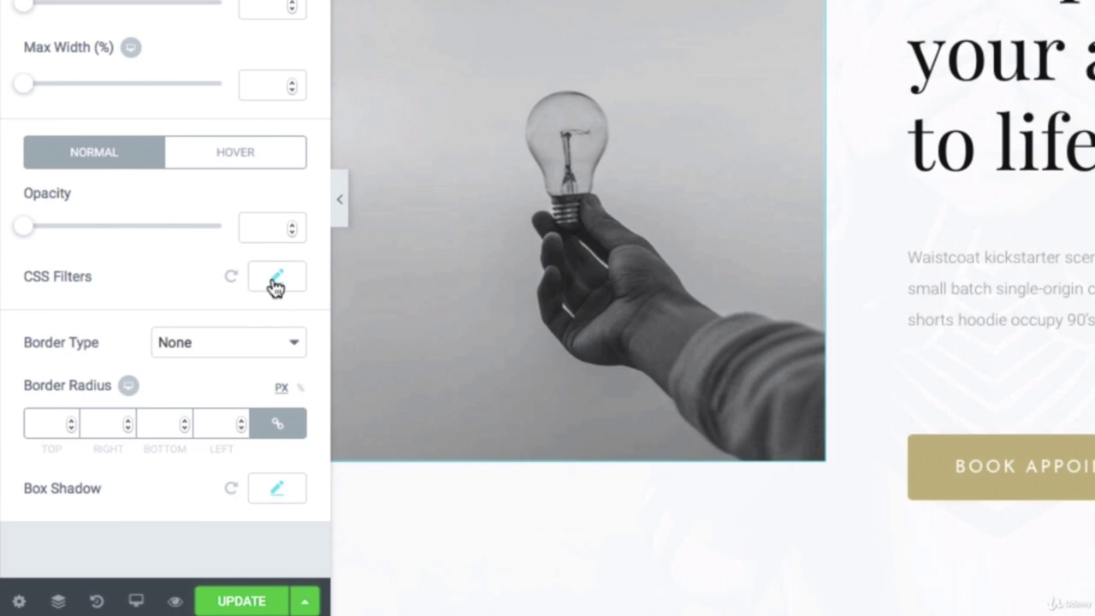
left_click(274, 287)
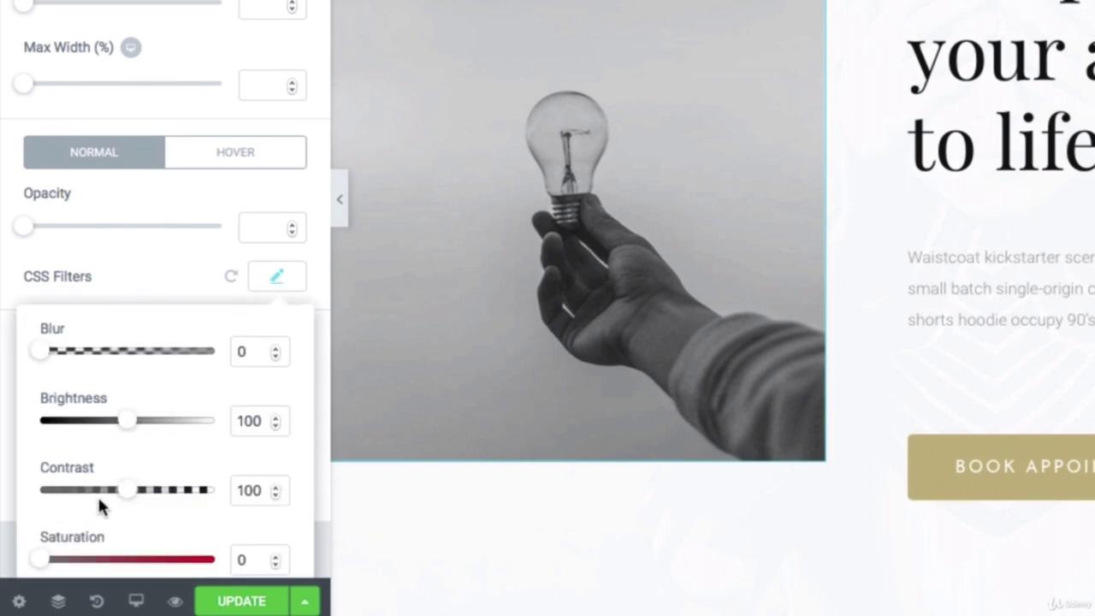
scroll(103, 504, "down", 1)
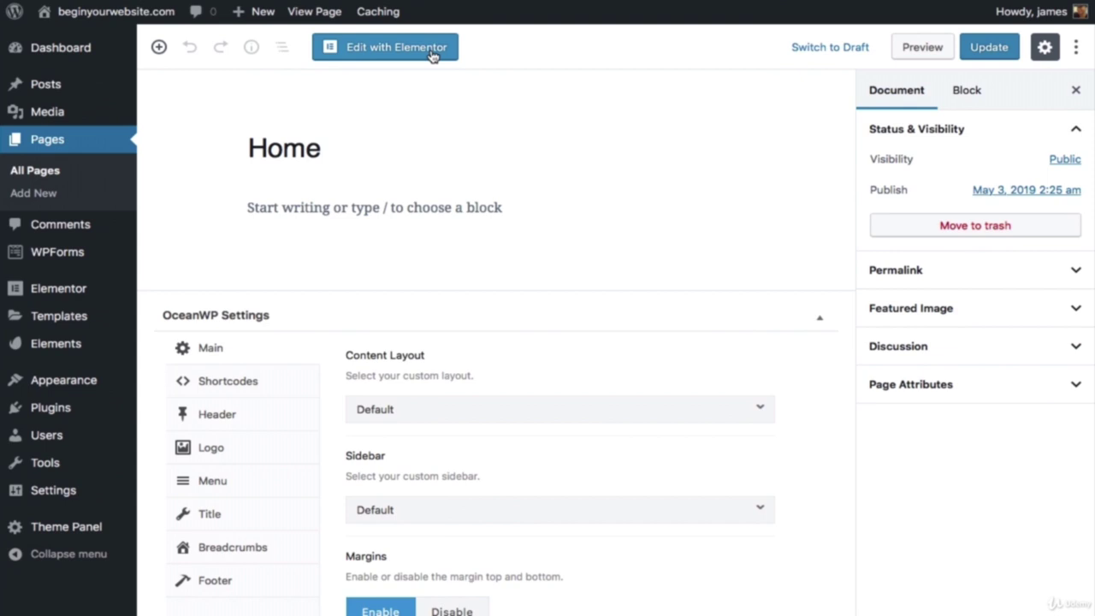
Step: In OceanWP Settings, disable the Home page's top bar and make its header style Transparent
scroll(445, 154, "down", 1)
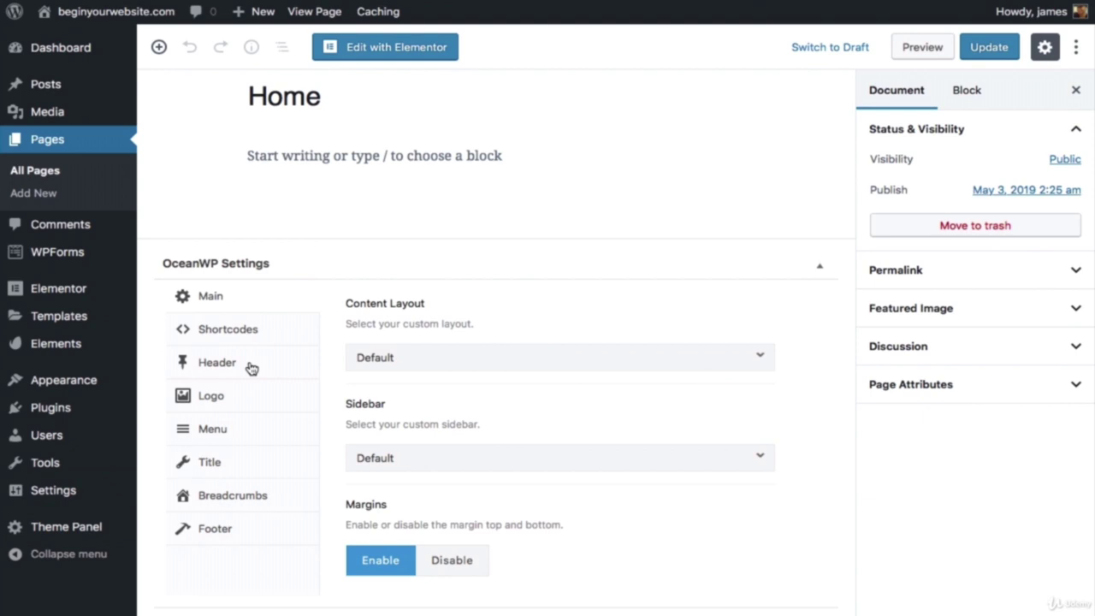
left_click(250, 368)
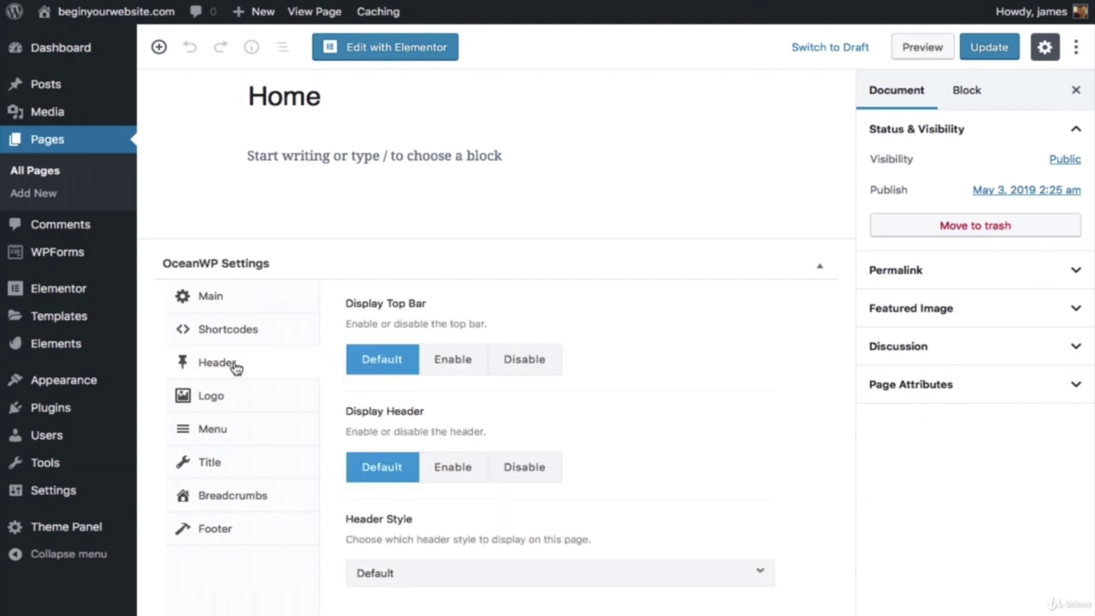
left_click(538, 366)
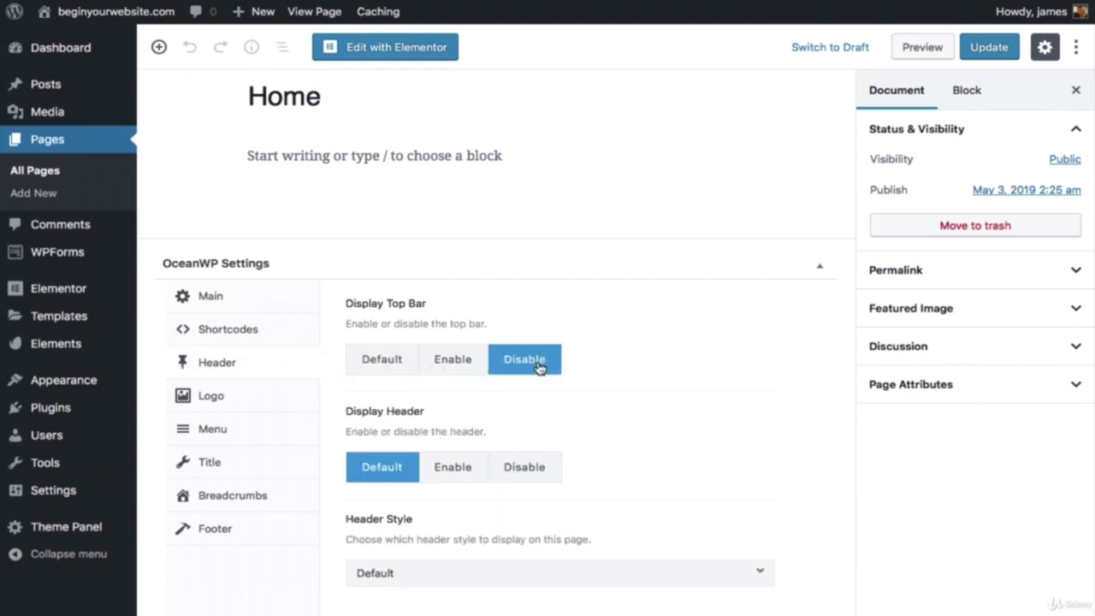
scroll(537, 367, "down", 1)
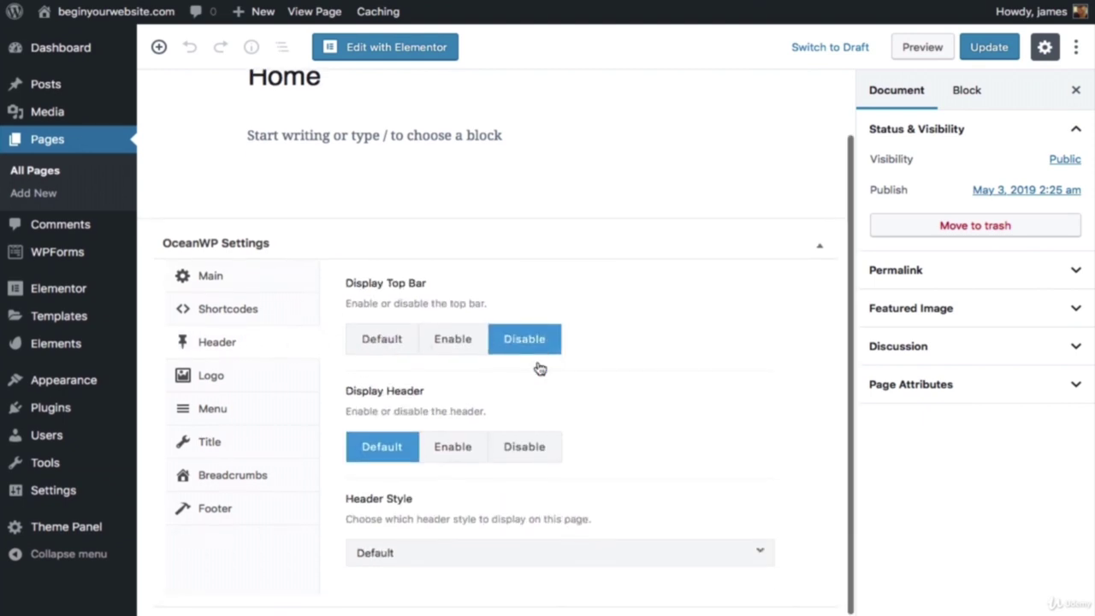
left_click(435, 556)
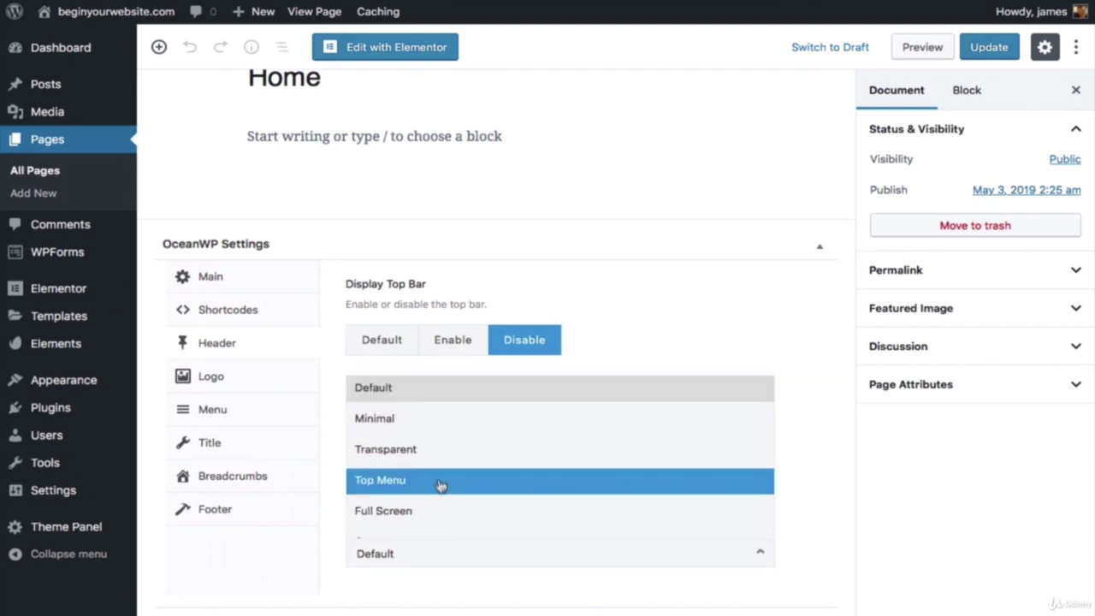
left_click(445, 454)
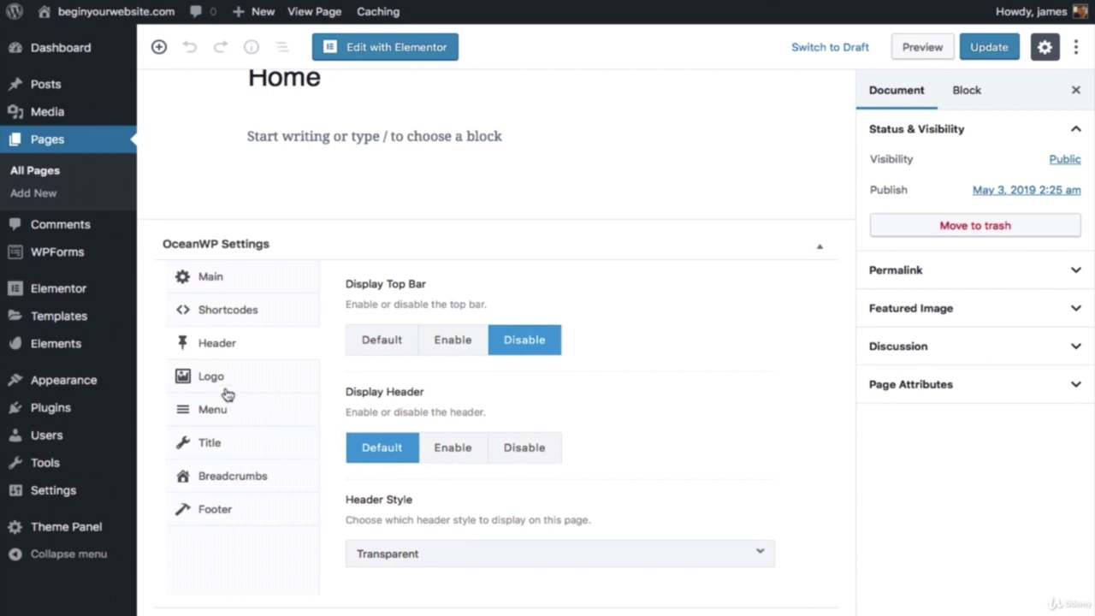
Step: Hide the Home page title, footer widgets area and copyright area
left_click(216, 447)
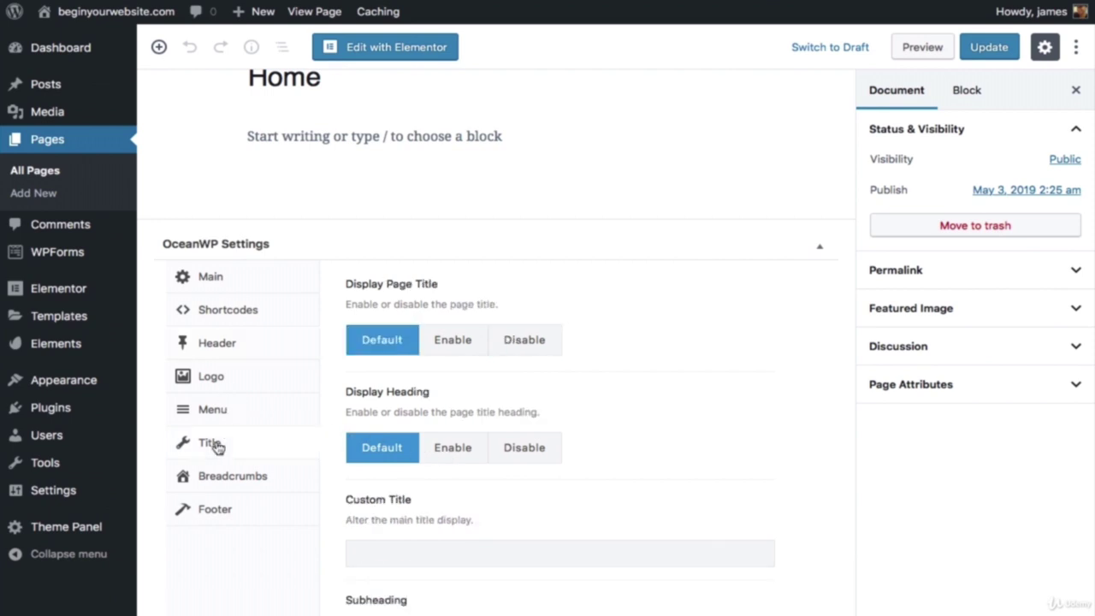
left_click(524, 341)
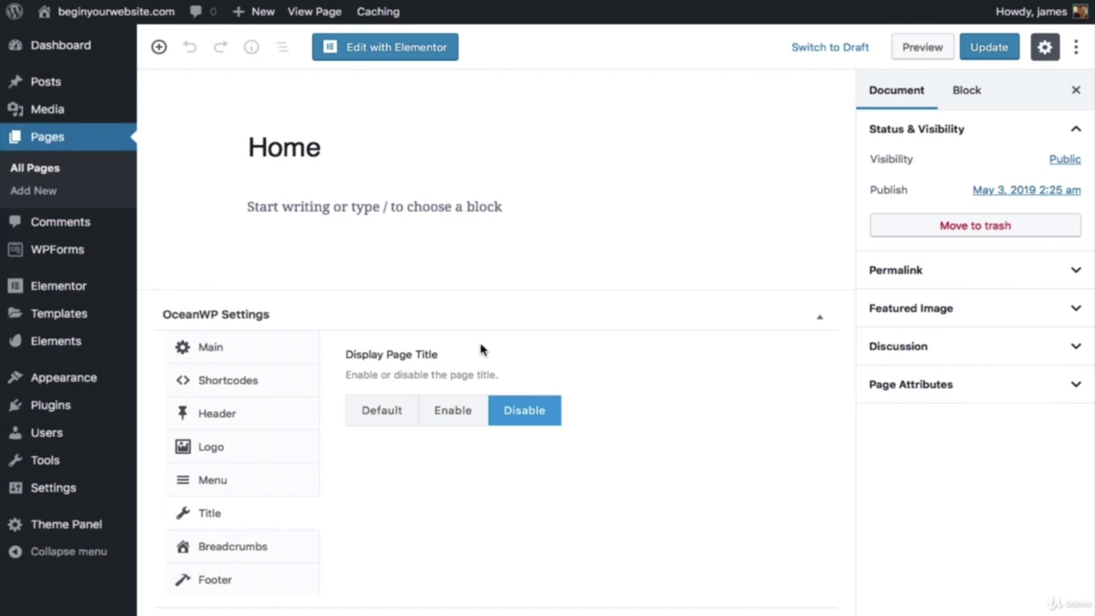
left_click(215, 579)
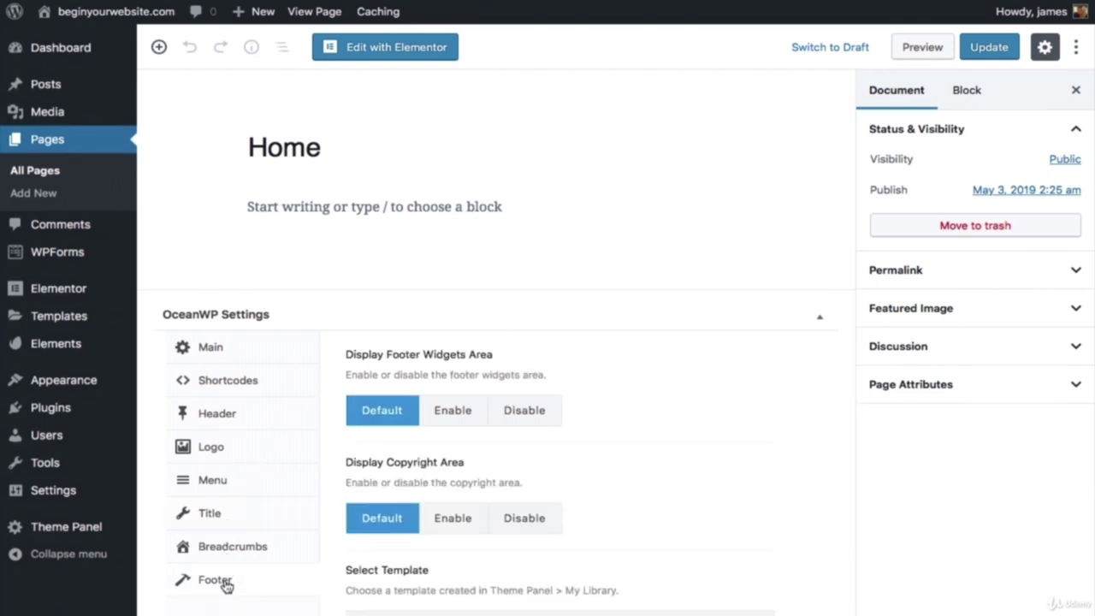
left_click(531, 413)
left_click(531, 517)
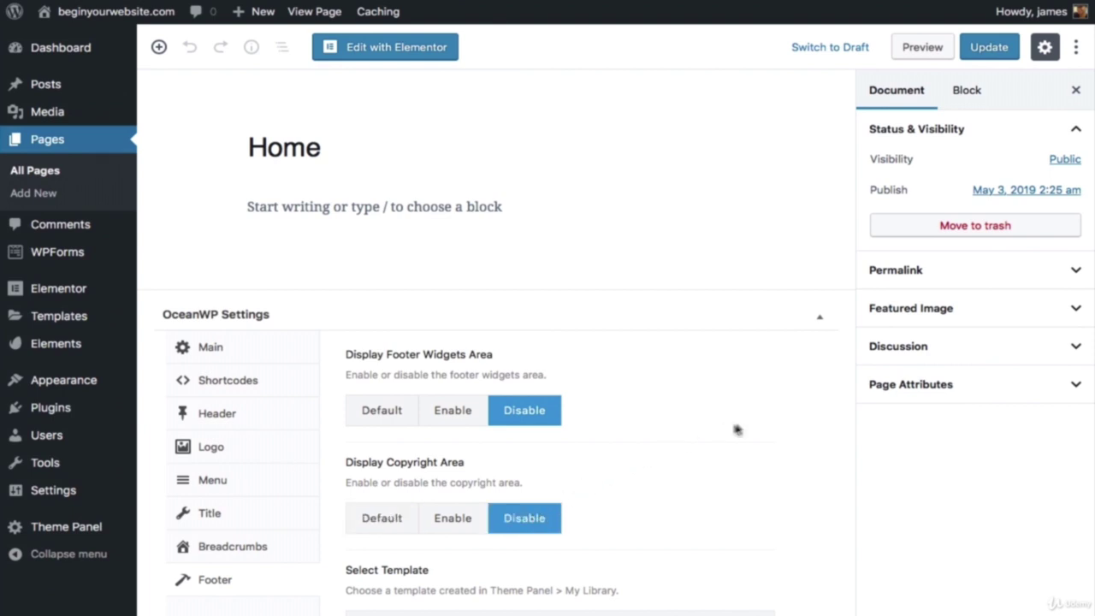
Step: Apply the Elementor Full Width template and update the Home page
left_click(890, 391)
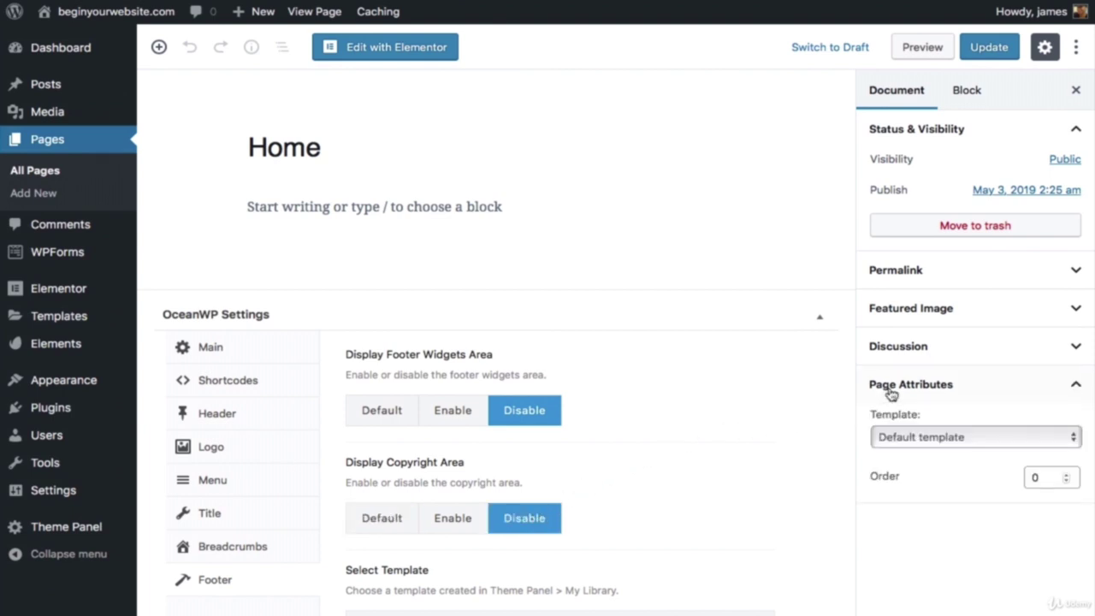
left_click(904, 439)
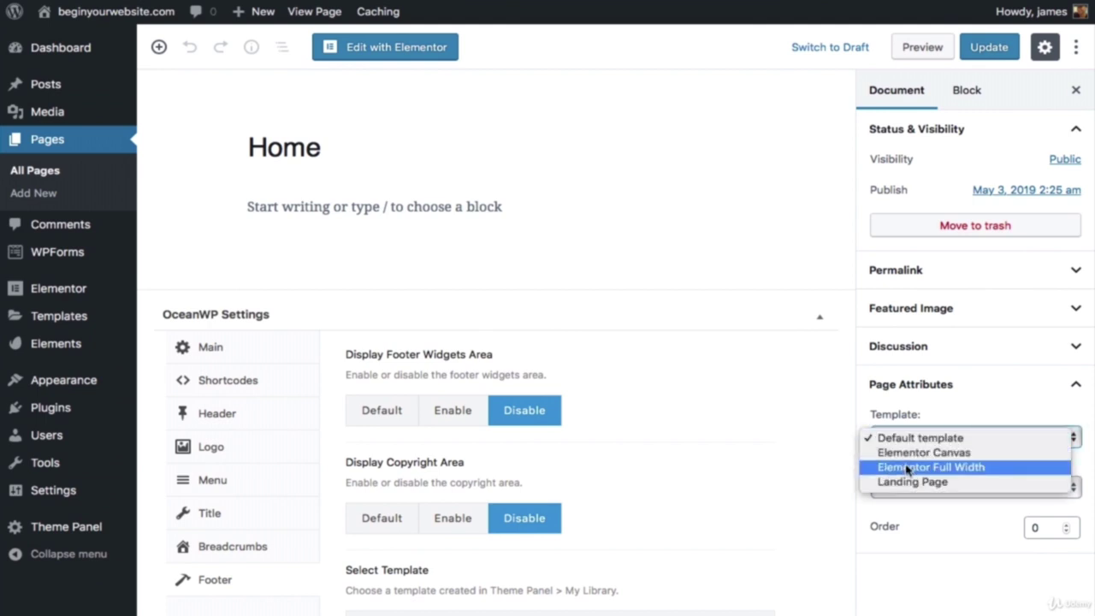
left_click(907, 468)
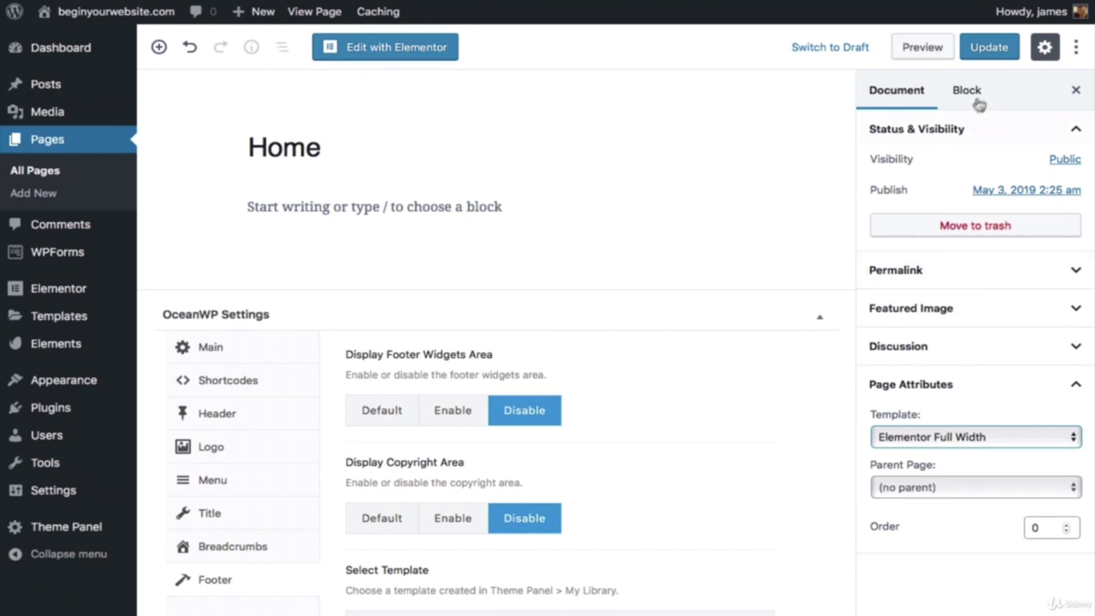
left_click(993, 47)
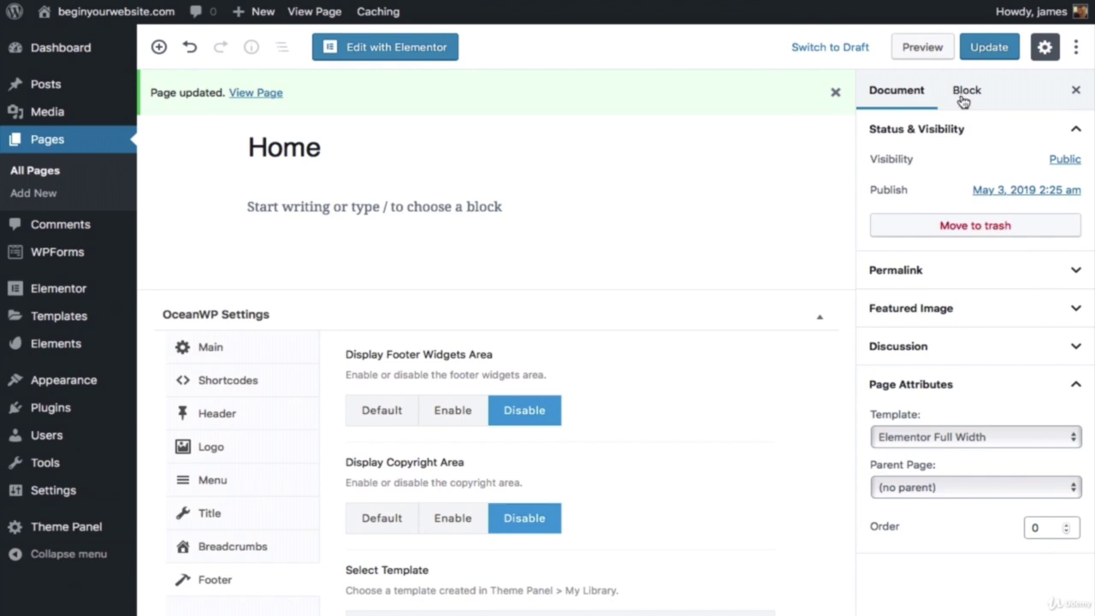
left_click(986, 47)
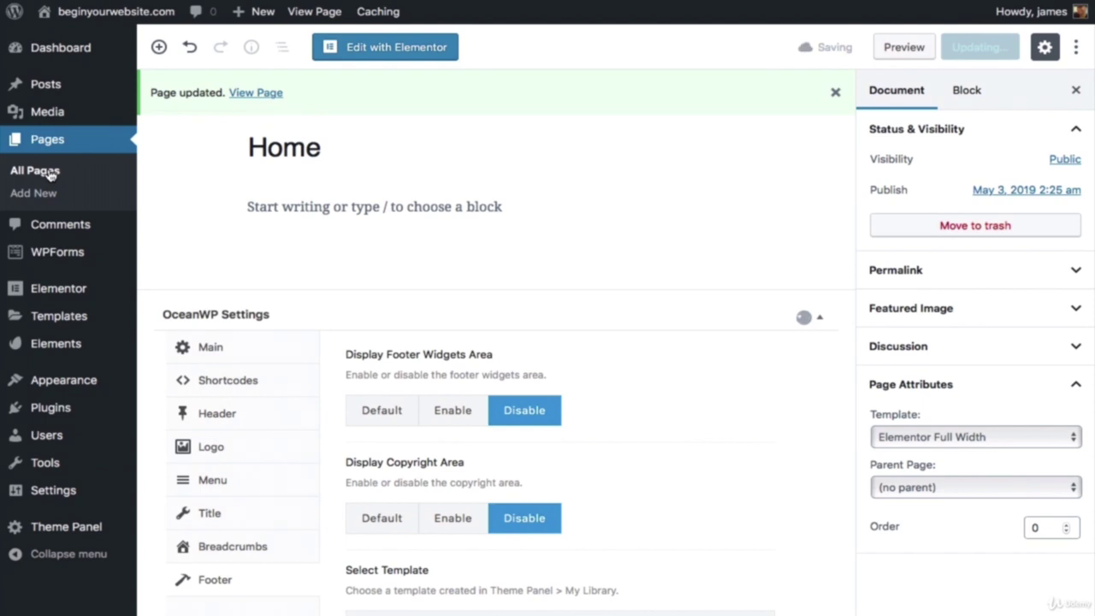
left_click(38, 171)
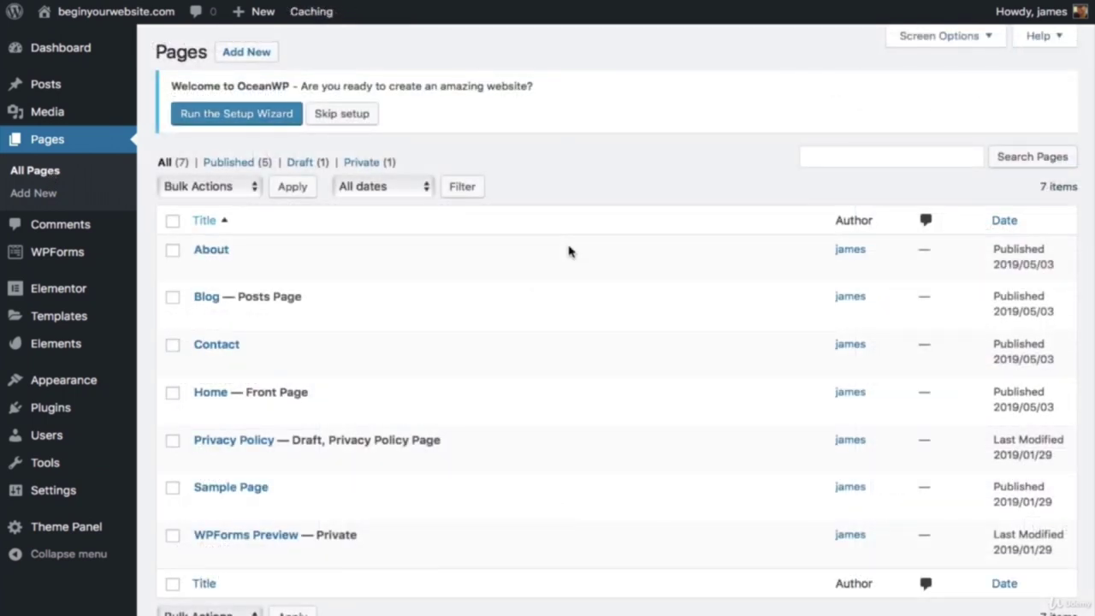
Step: Edit the About page, disabling its top bar and setting the header style to Transparent
mouse_move(219, 252)
left_click(206, 269)
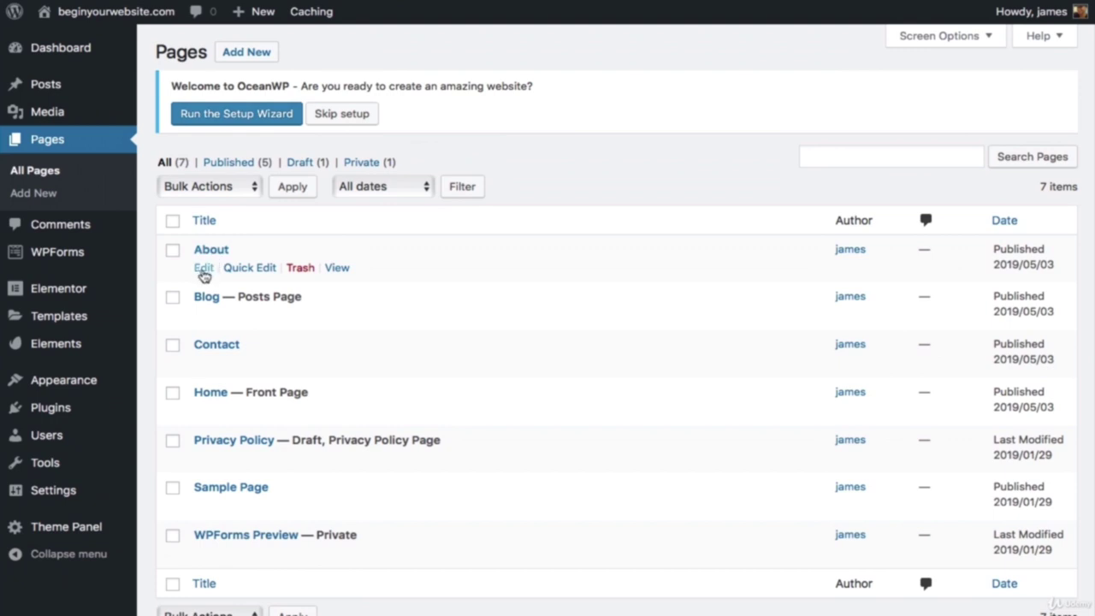
scroll(408, 256, "down", 2)
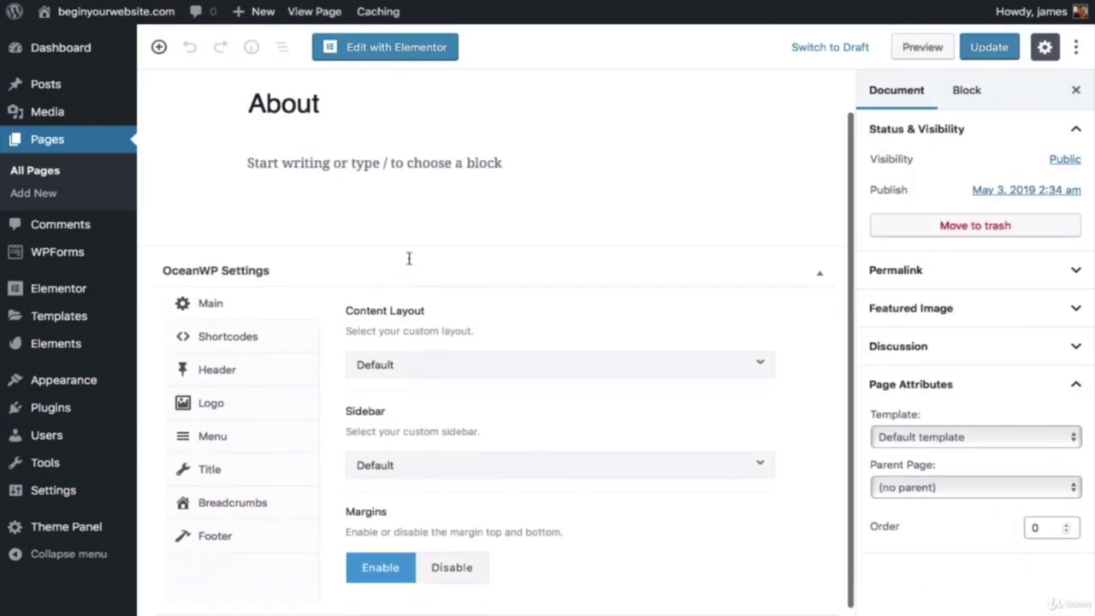
left_click(222, 365)
left_click(521, 361)
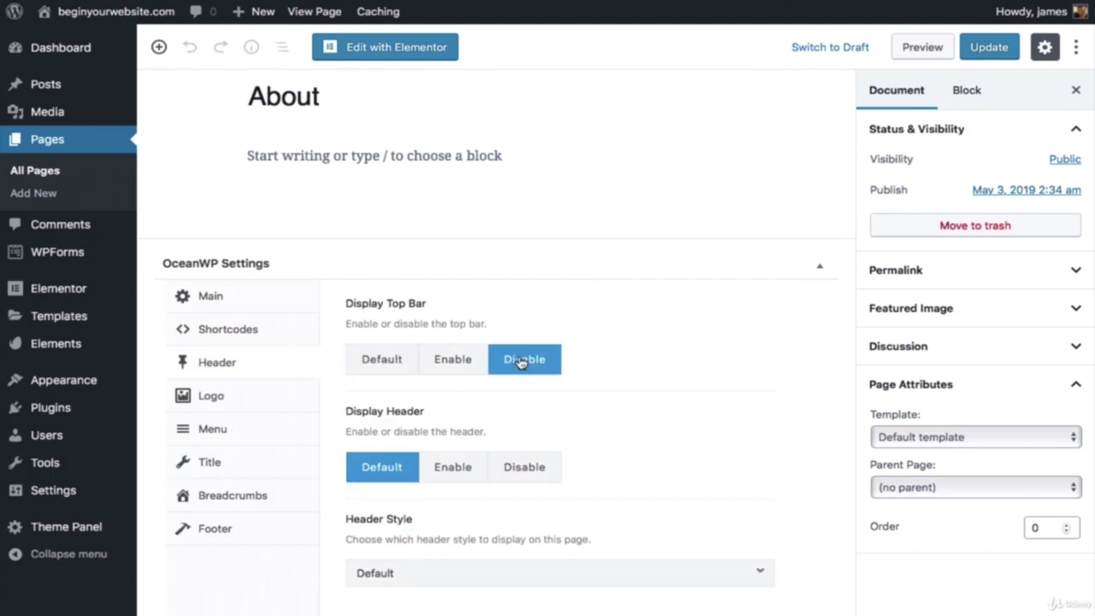
scroll(521, 361, "down", 1)
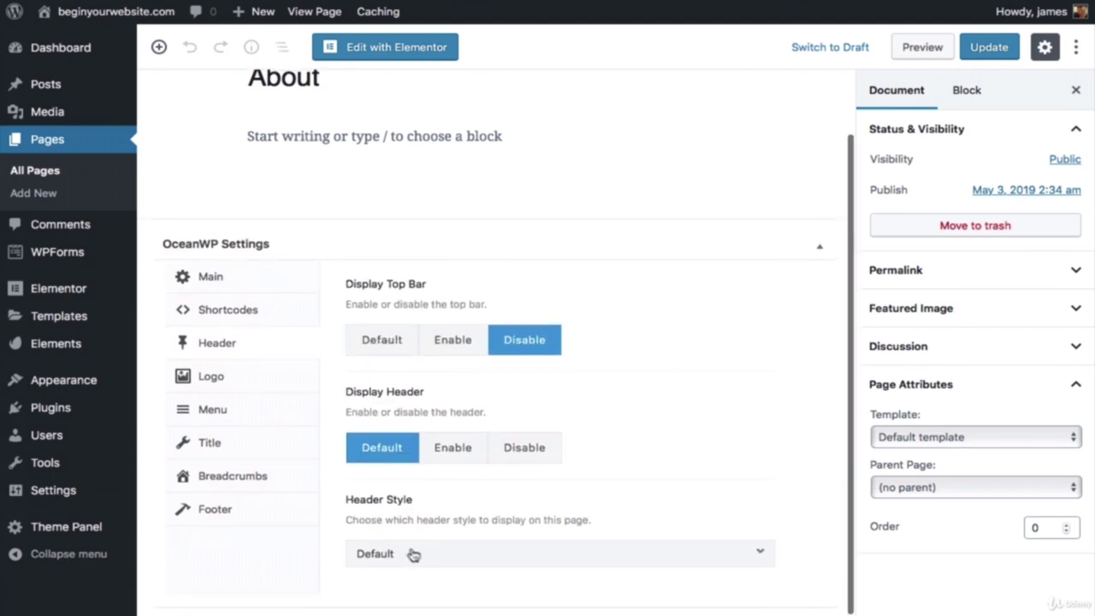
left_click(413, 553)
left_click(423, 458)
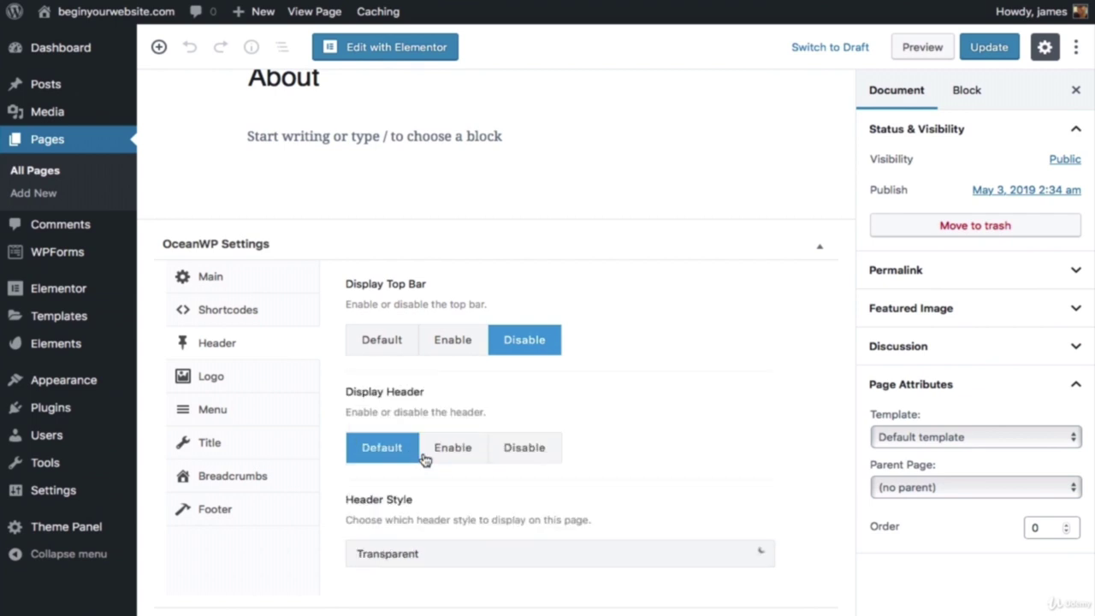
Step: Apply Elementor Full Width, hide the title, footer widgets and copyright, then update About
left_click(970, 438)
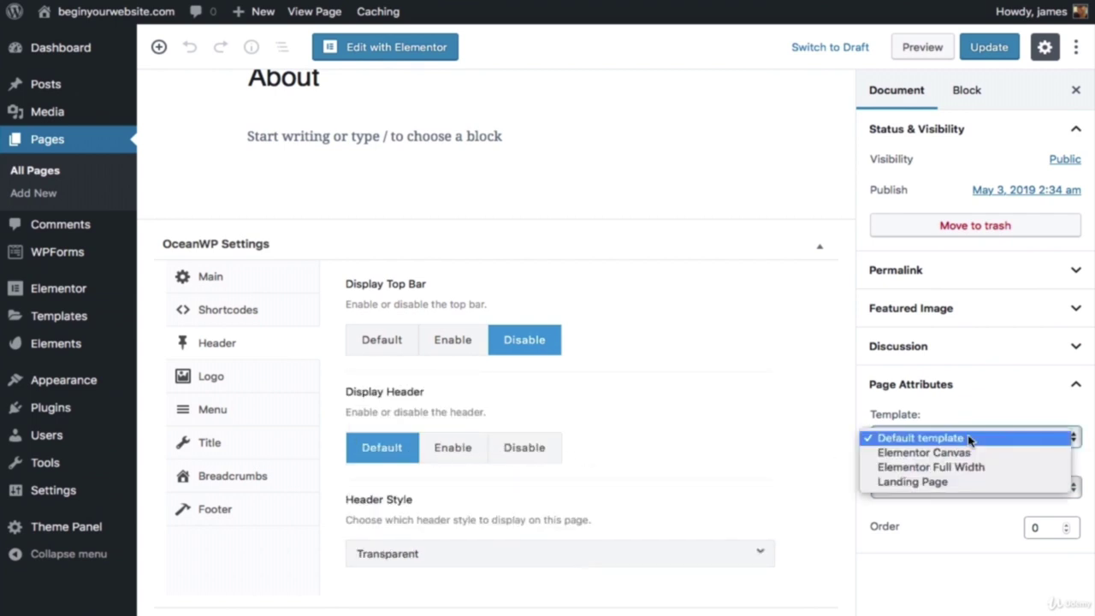
left_click(978, 468)
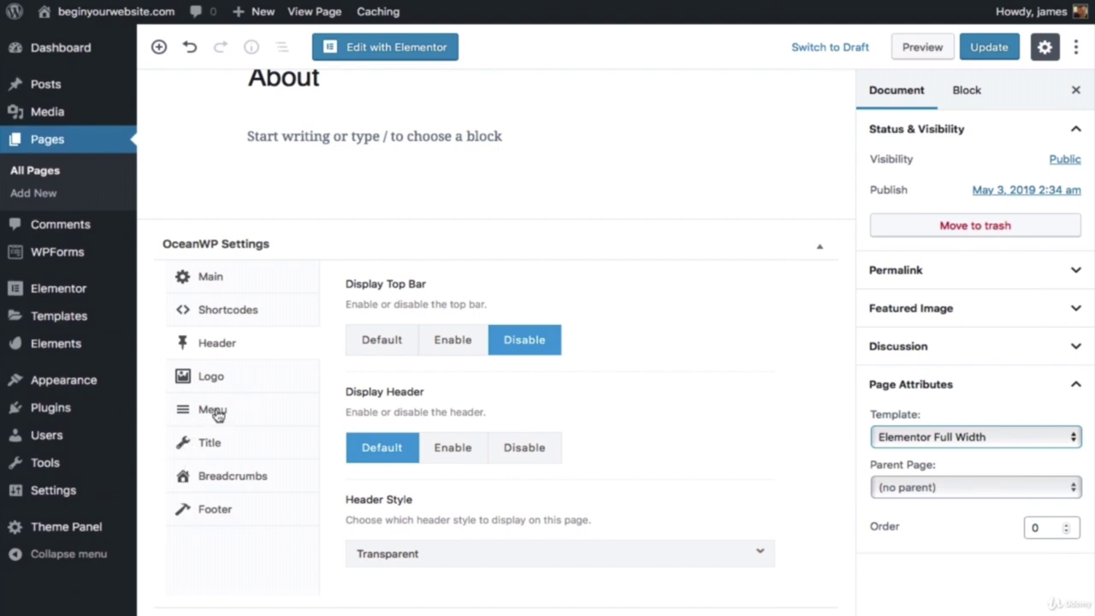
left_click(212, 444)
left_click(527, 346)
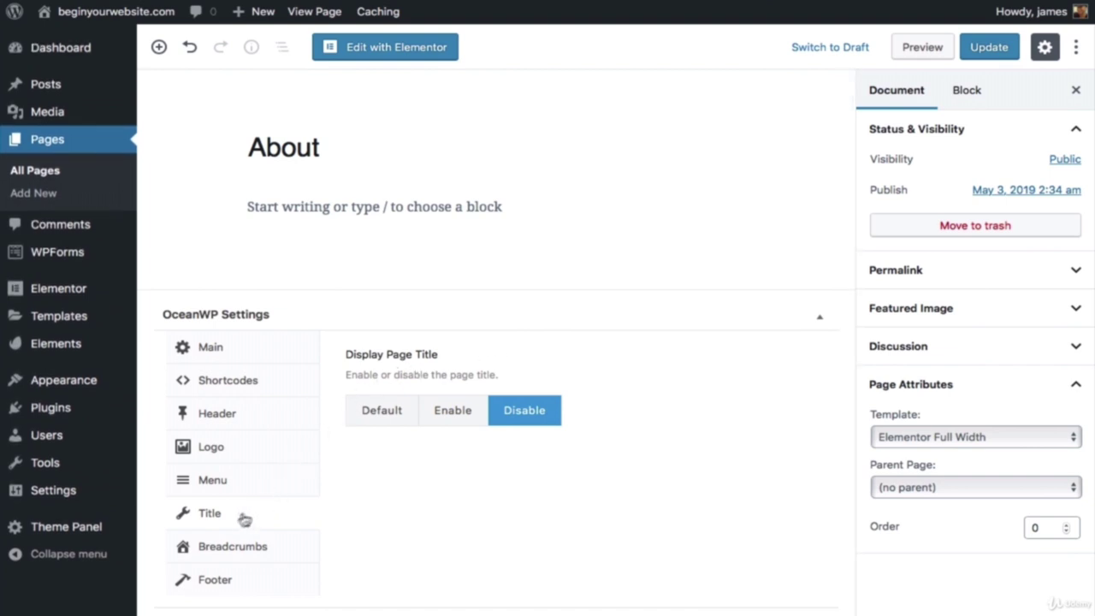
left_click(216, 583)
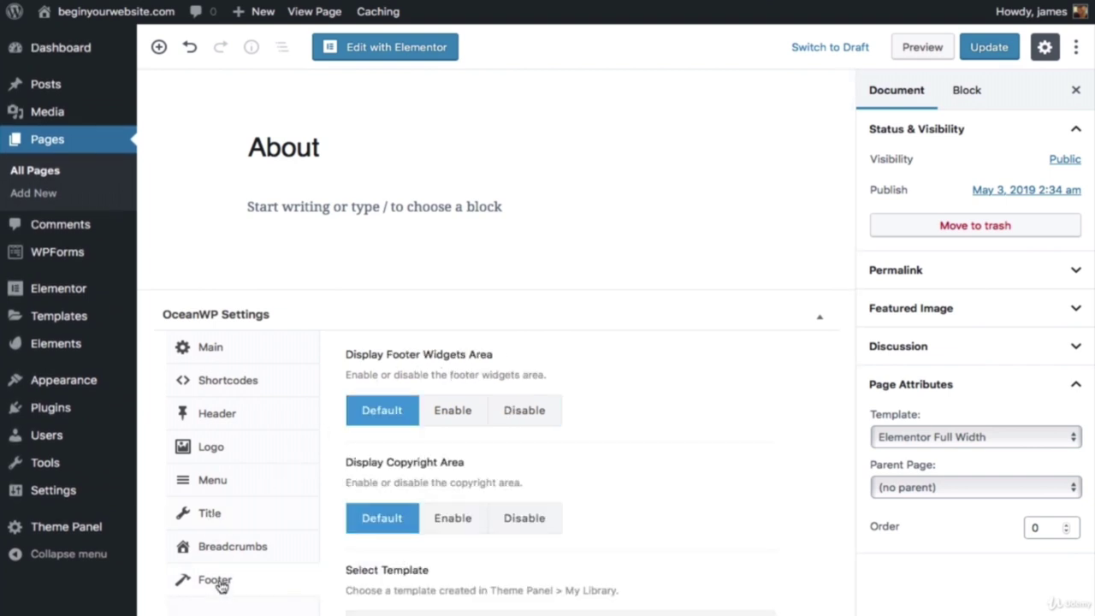
left_click(527, 411)
left_click(537, 519)
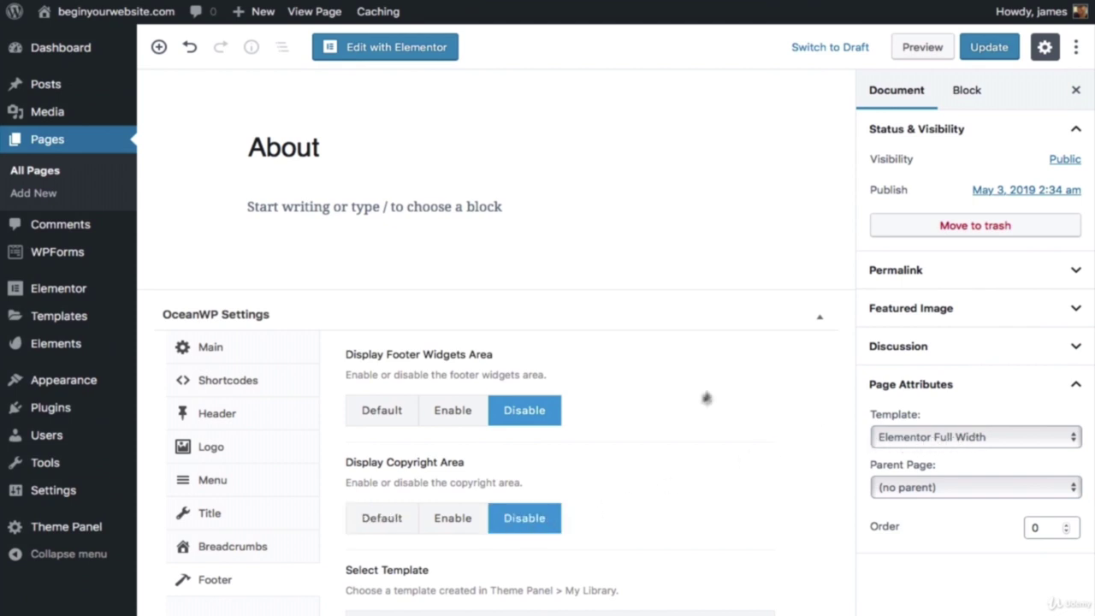
left_click(992, 48)
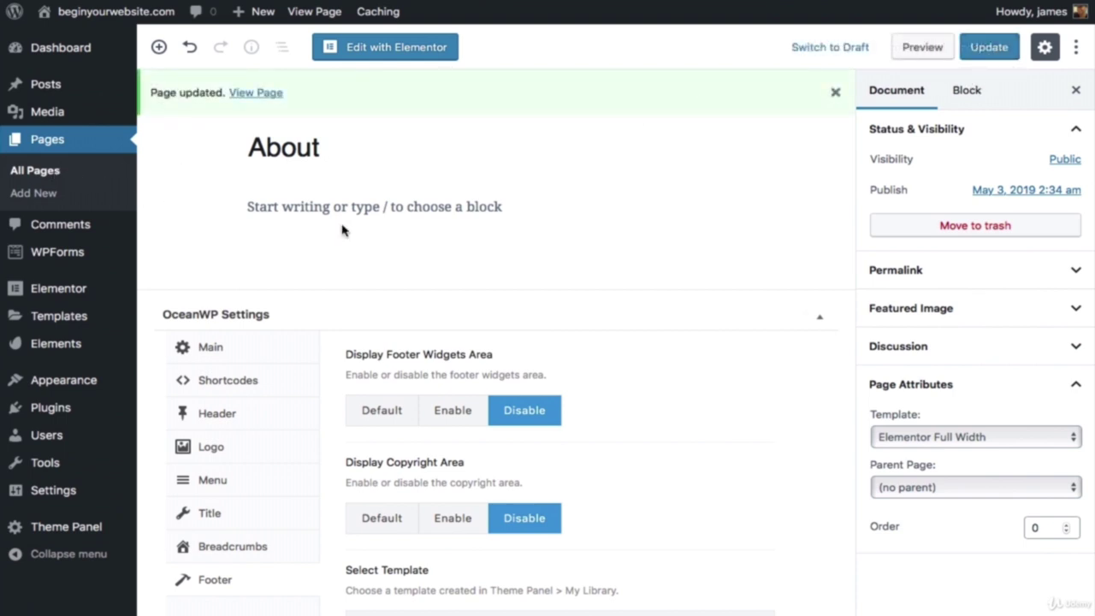
key("alt+Left")
scroll(342, 229, "down", 2)
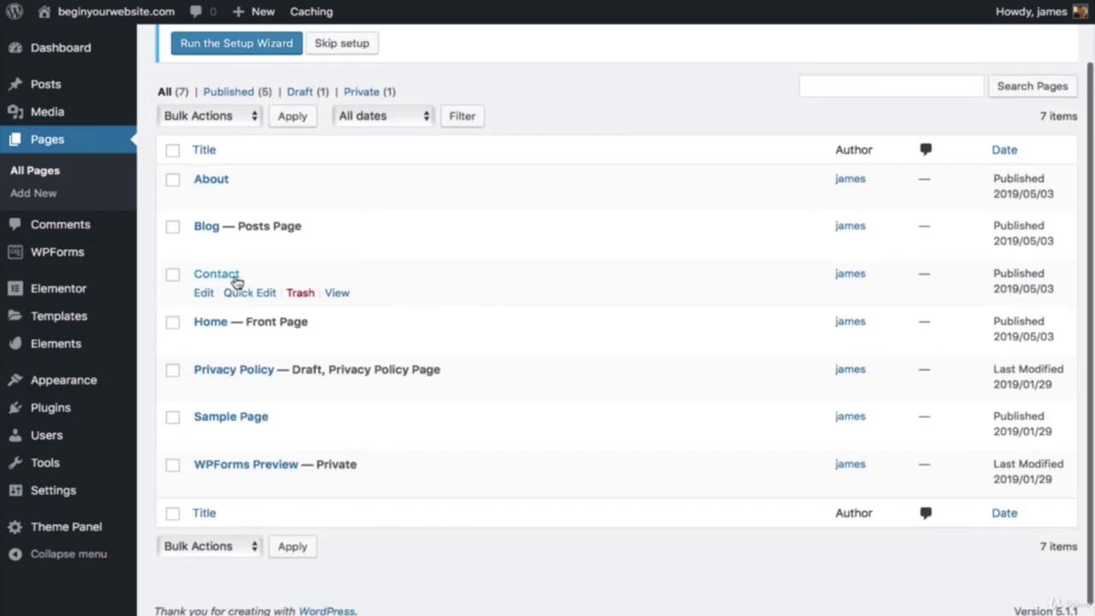
Step: Edit the Contact page and disable its OceanWP top bar and page title
left_click(204, 293)
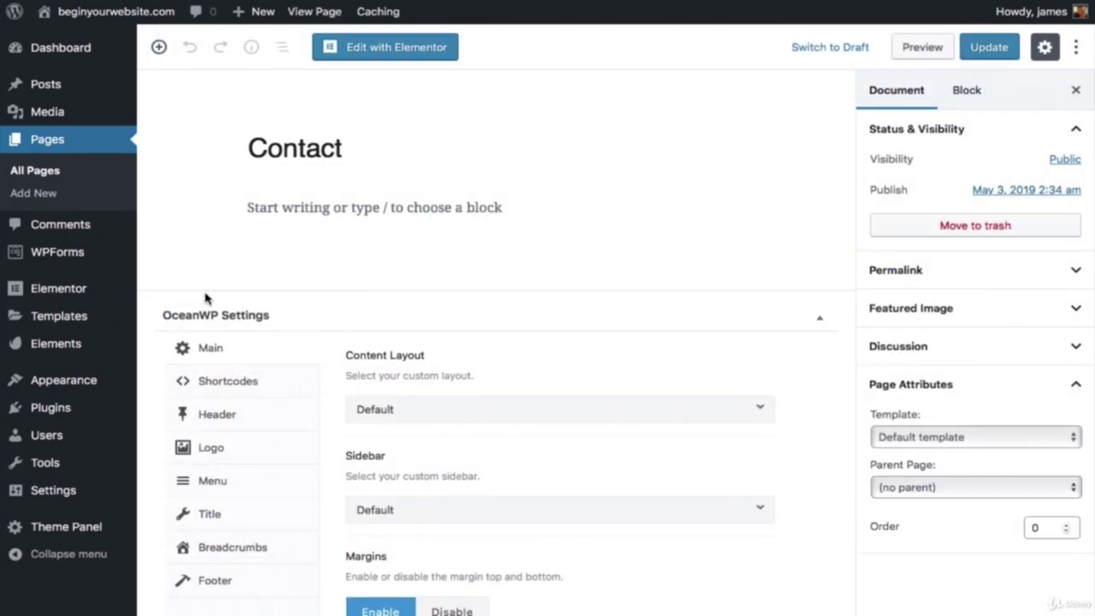
scroll(179, 296, "down", 2)
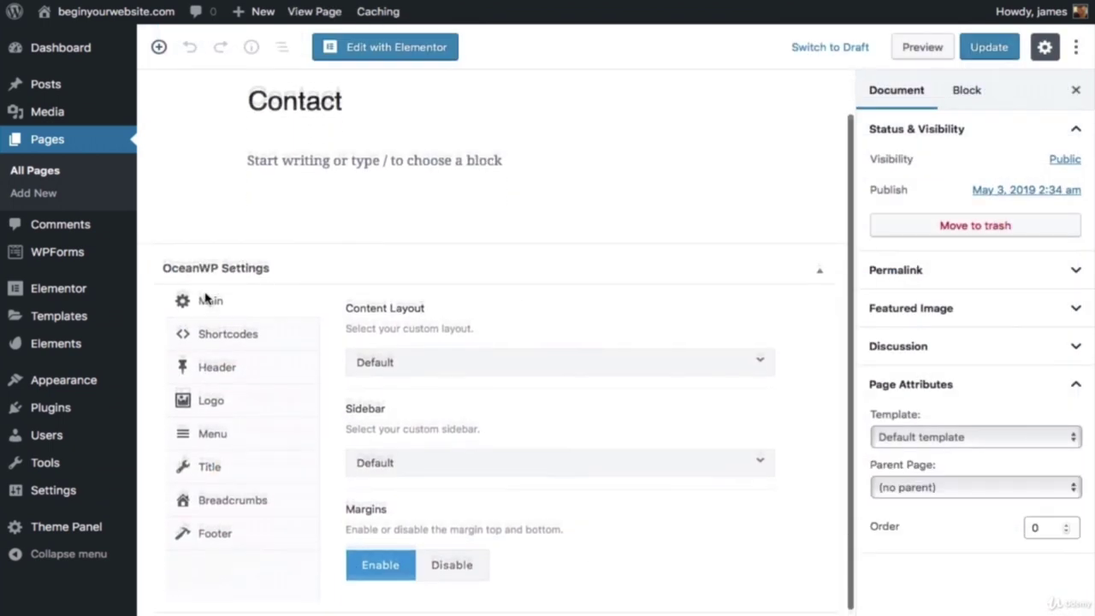
left_click(216, 368)
left_click(520, 367)
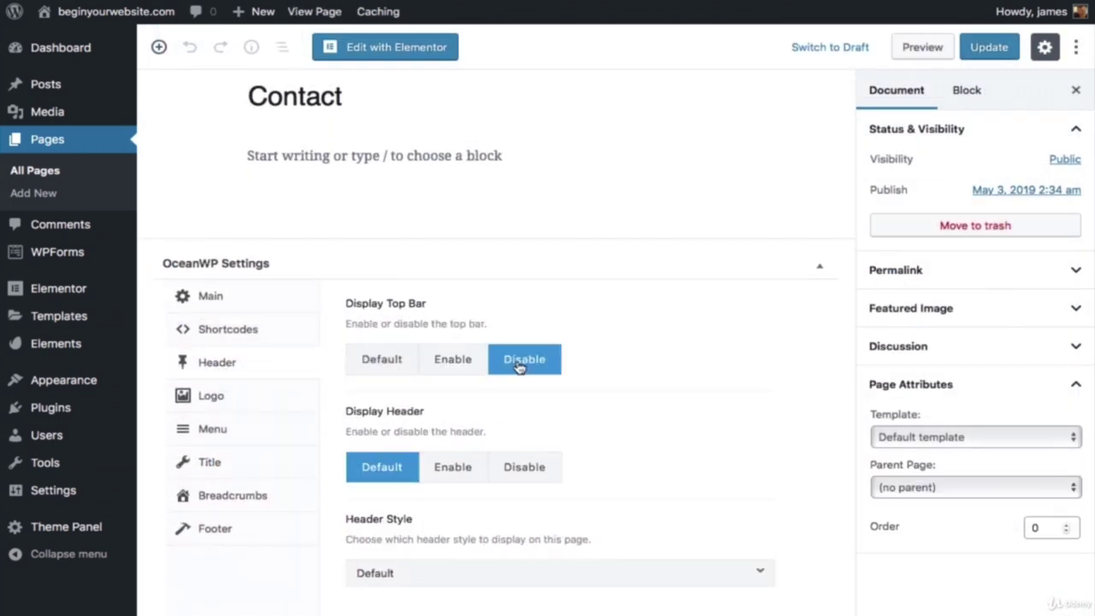
left_click(214, 432)
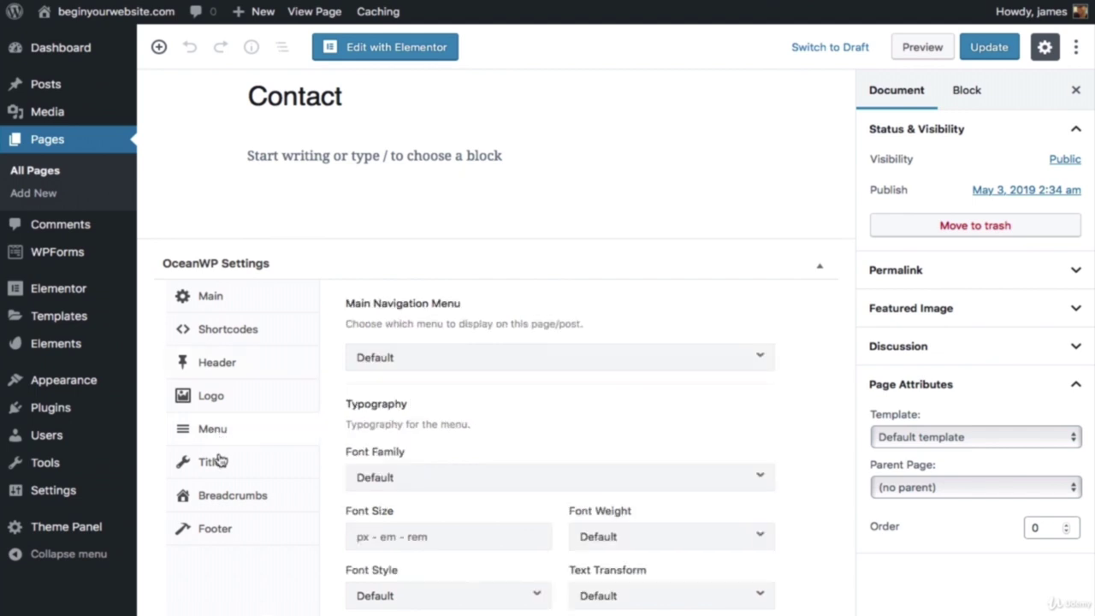
left_click(214, 459)
left_click(534, 366)
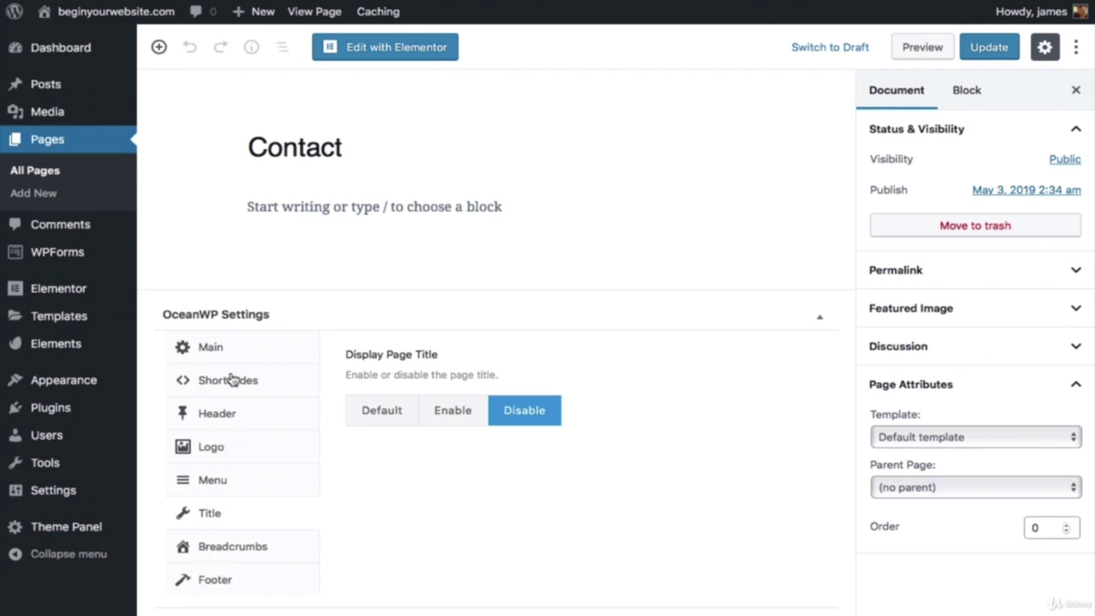
Step: Set the Contact page's header style to Transparent
left_click(229, 418)
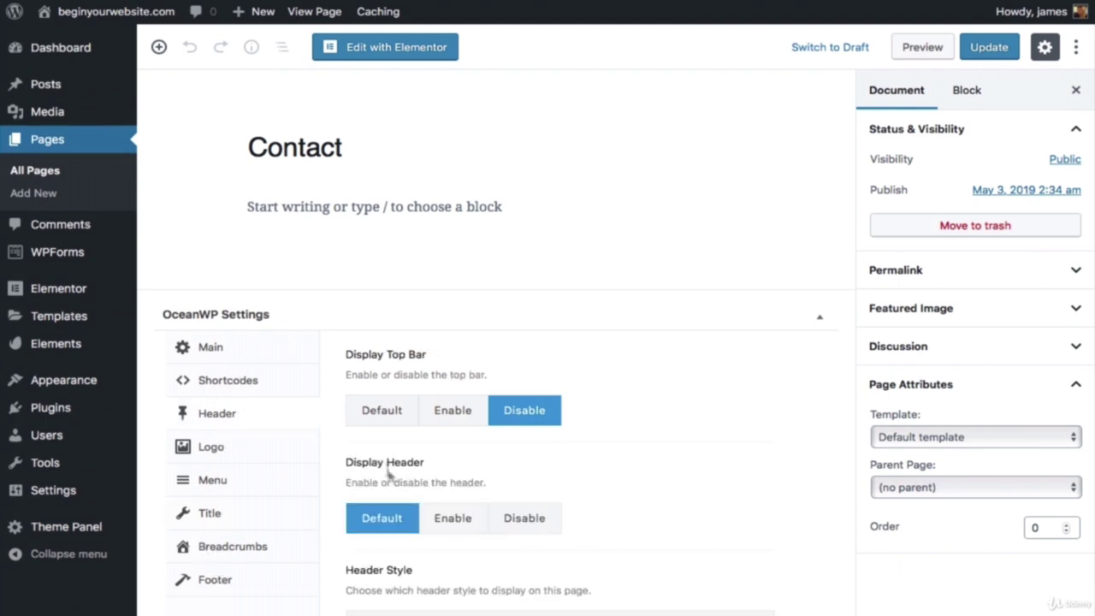
scroll(393, 552, "down", 2)
left_click(393, 556)
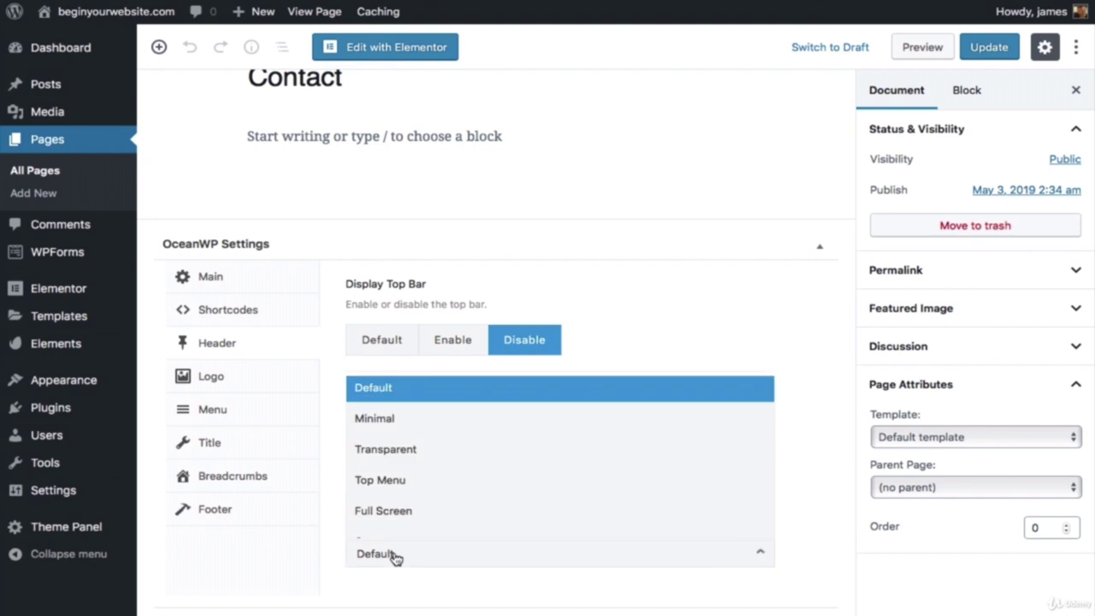
left_click(403, 457)
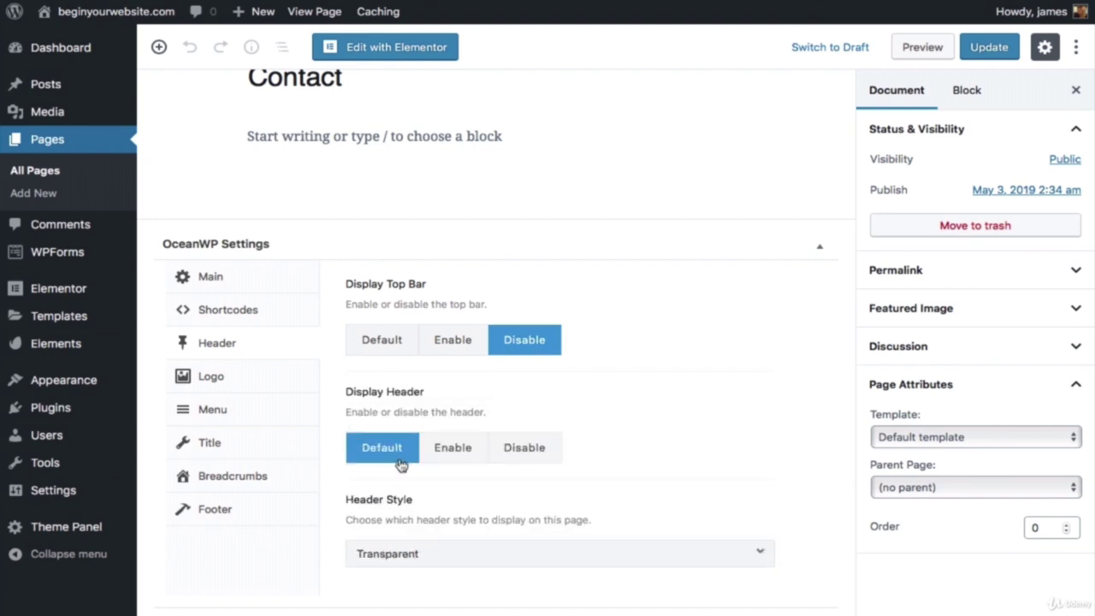
left_click(393, 564)
left_click(395, 567)
Step: Hide the footer widgets and copyright areas on the Contact page
left_click(218, 445)
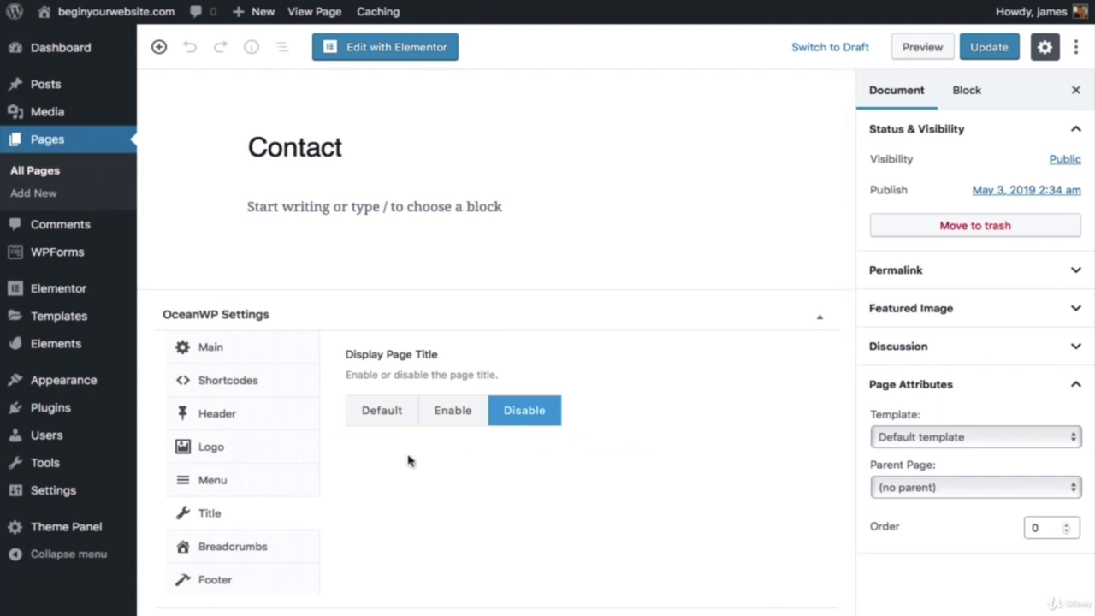
left_click(224, 583)
left_click(534, 419)
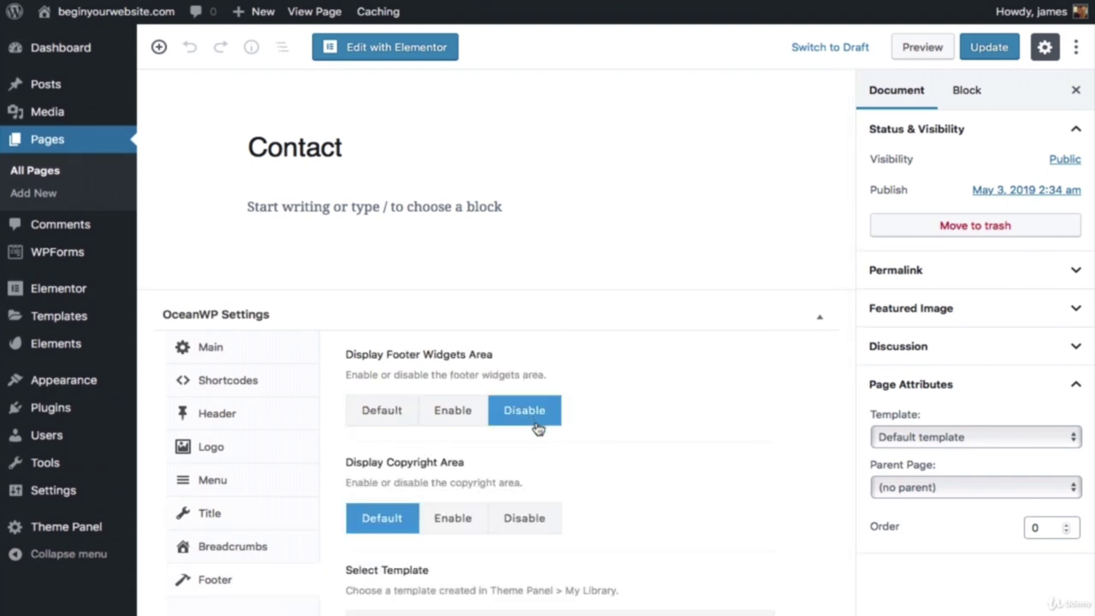
left_click(532, 525)
Step: Set the Contact page template to Elementor Full Width and update the page
left_click(906, 438)
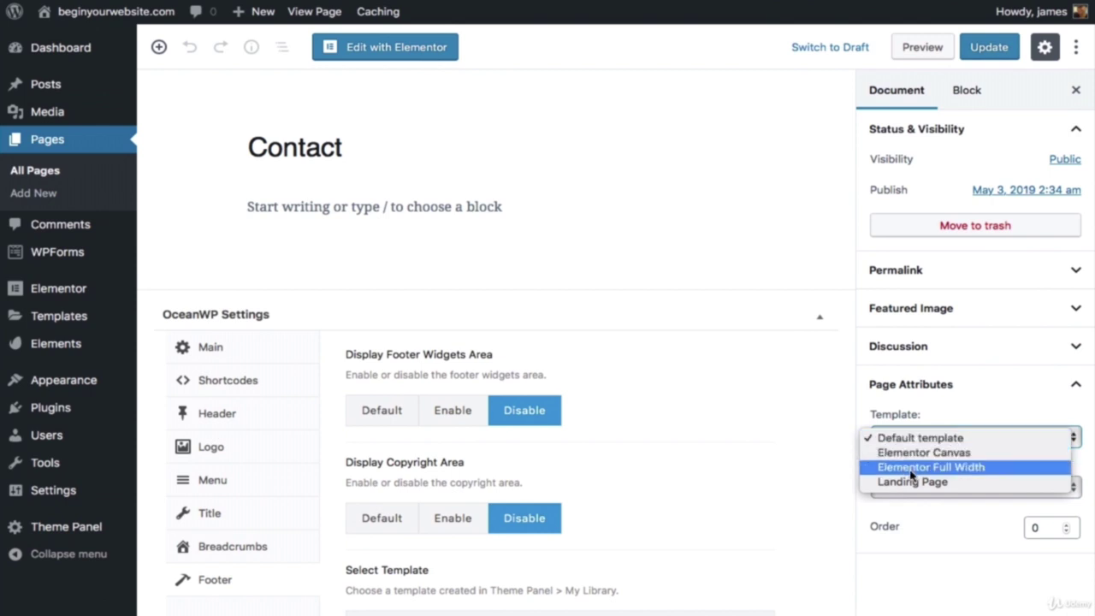
left_click(907, 467)
left_click(988, 48)
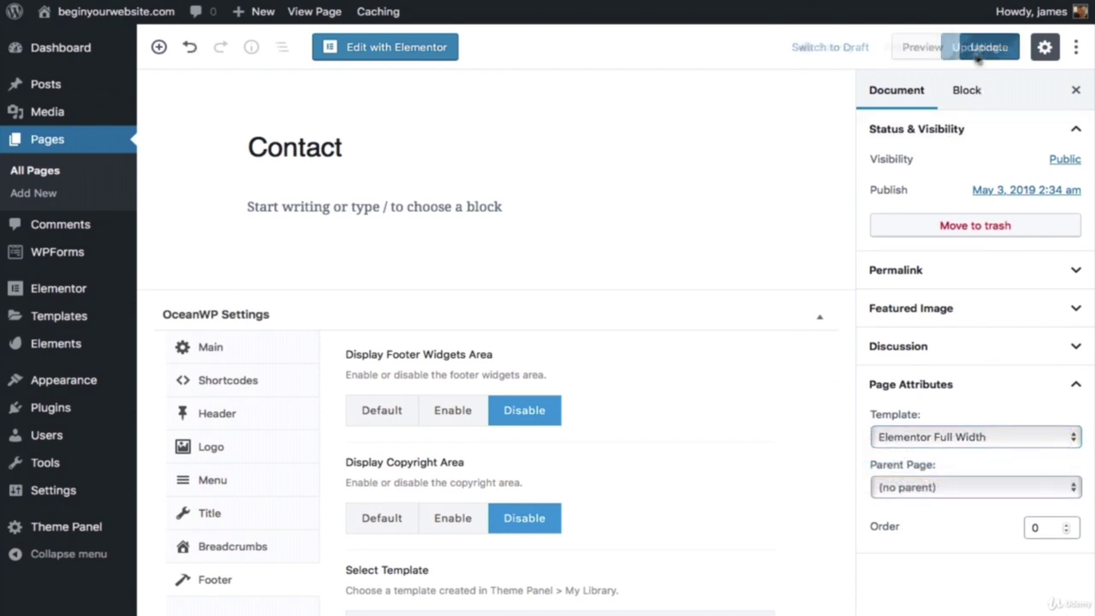
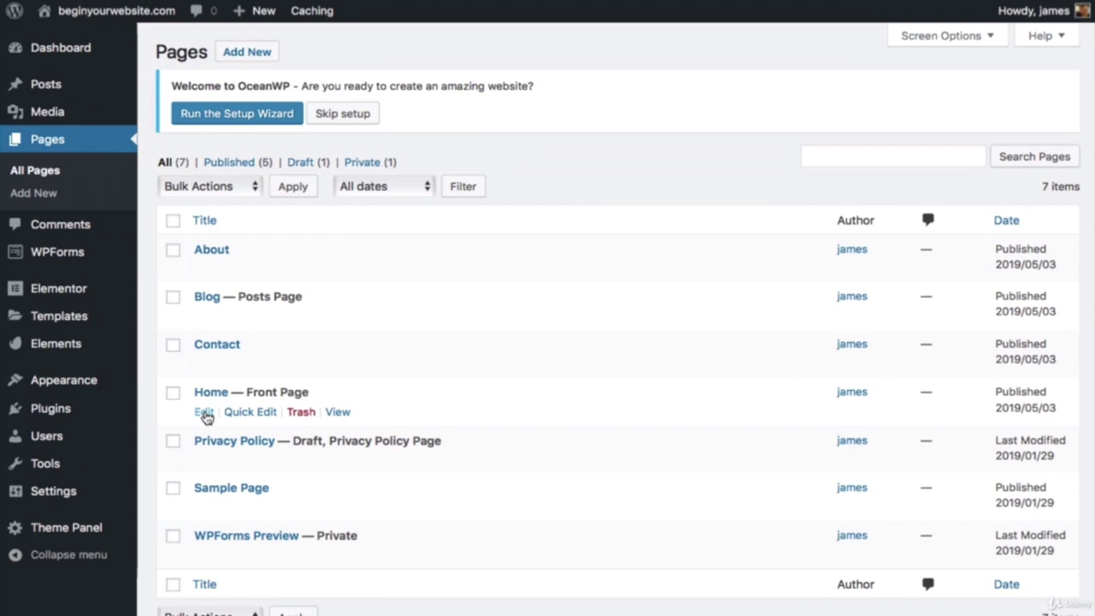
Step: Load the Home page in Elementor and launch the Envato Elements template library
left_click(204, 413)
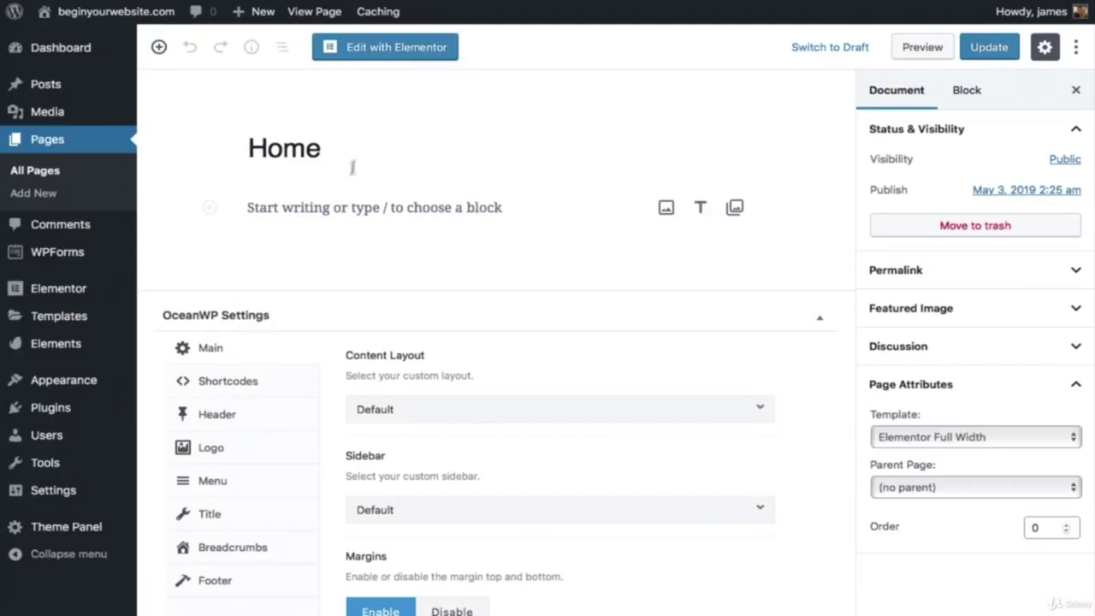
left_click(419, 53)
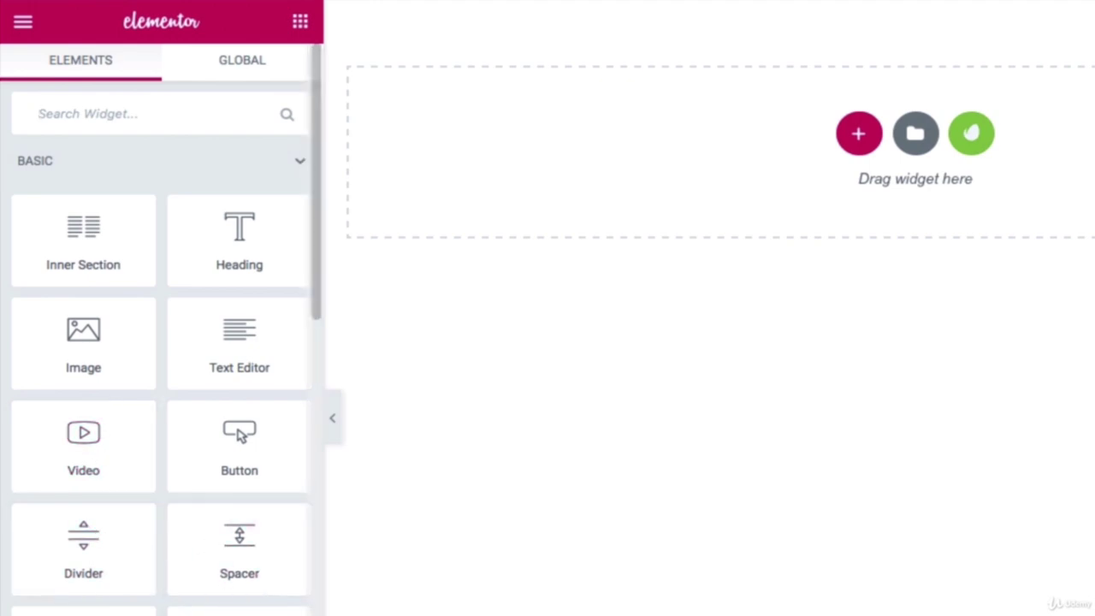
scroll(162, 343, "down", 1)
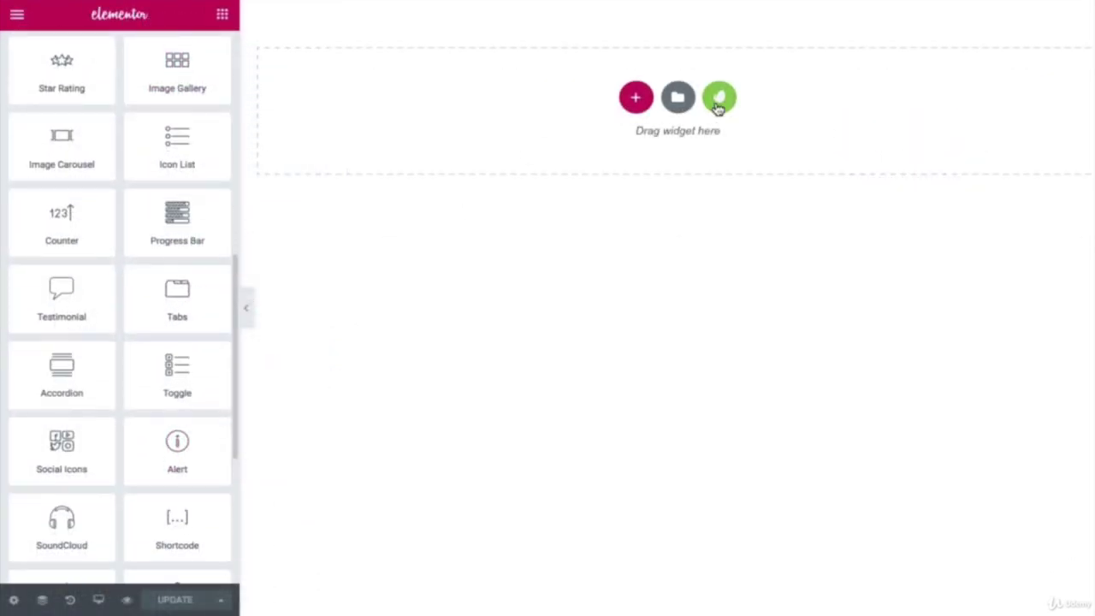
left_click(721, 99)
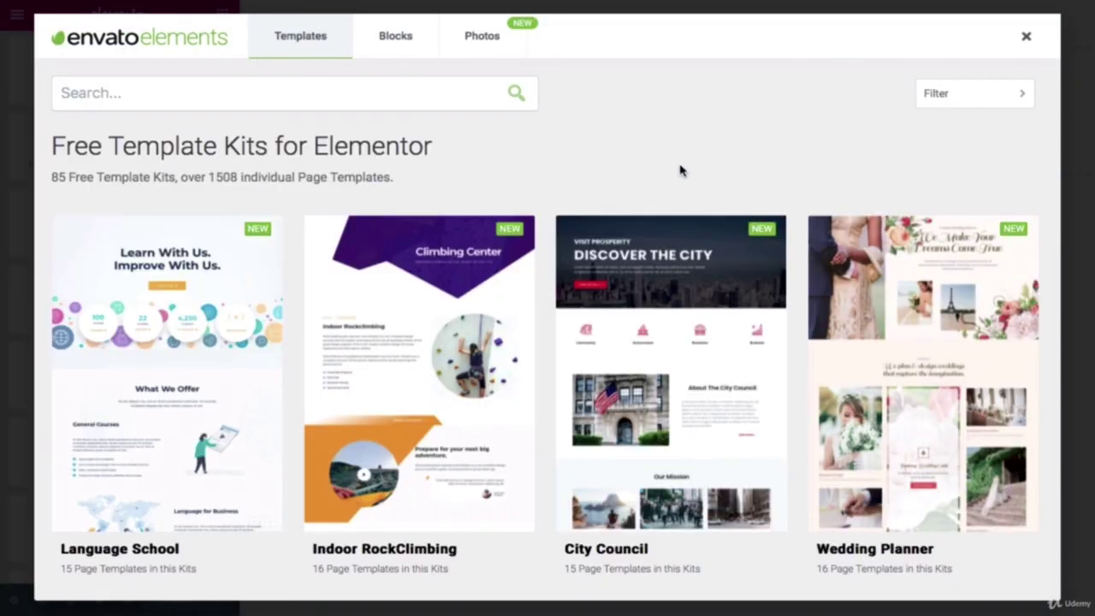
Step: Scroll through the Envato Elements free template kits
scroll(680, 171, "down", 7)
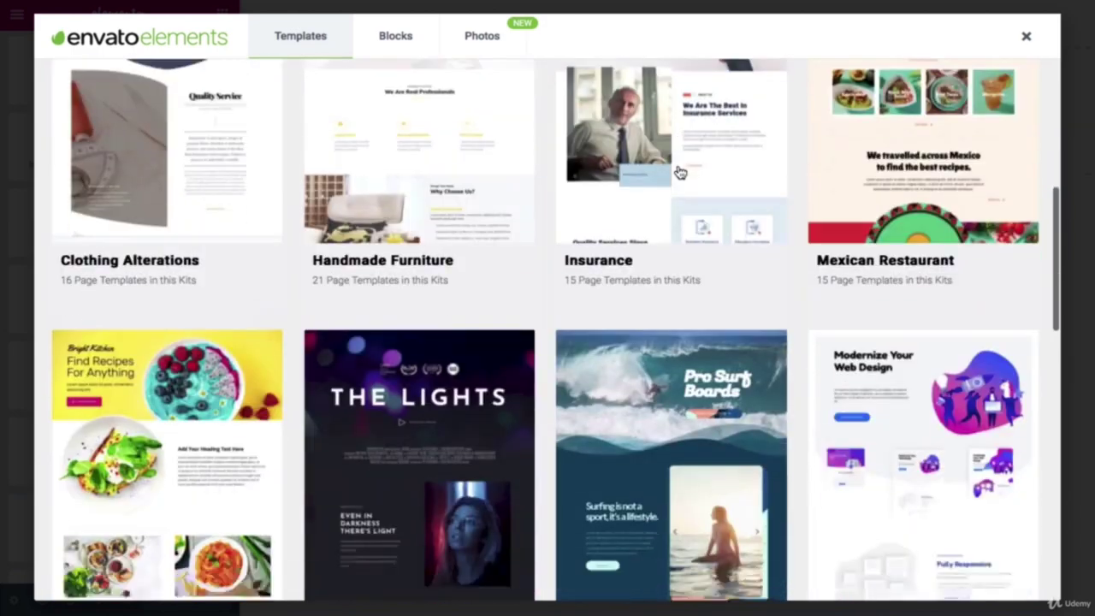
scroll(681, 171, "down", 7)
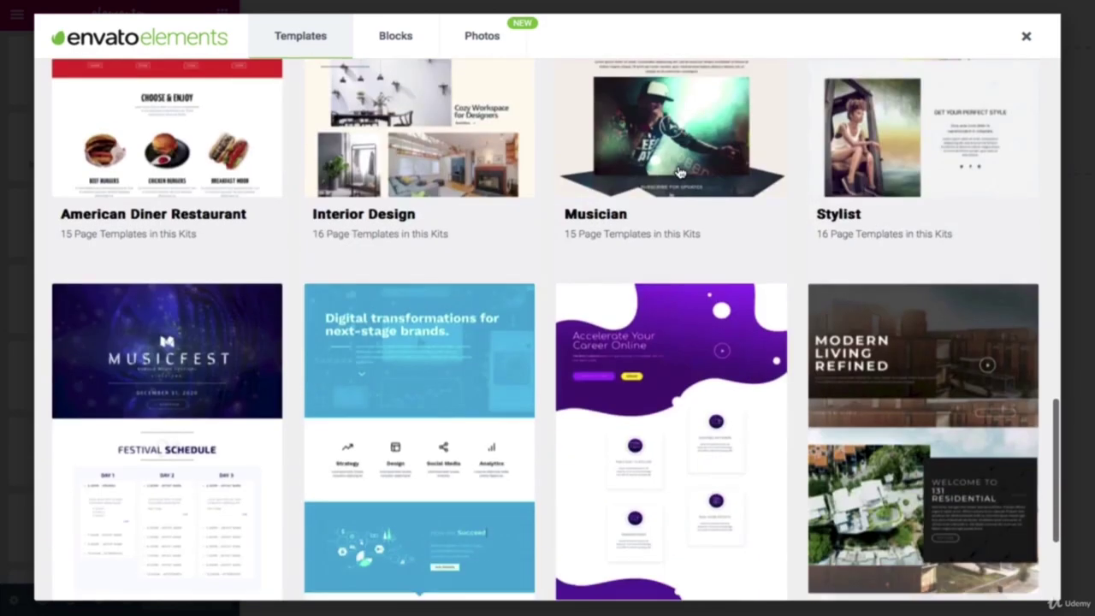
scroll(680, 173, "down", 2)
scroll(680, 173, "up", 5)
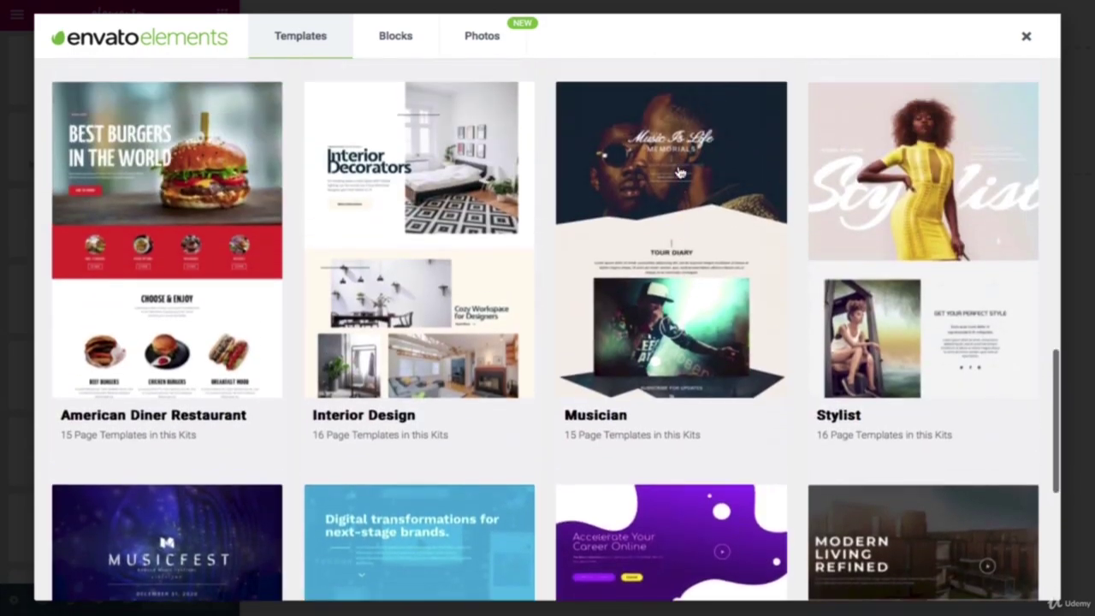
scroll(680, 172, "up", 3)
scroll(680, 173, "down", 3)
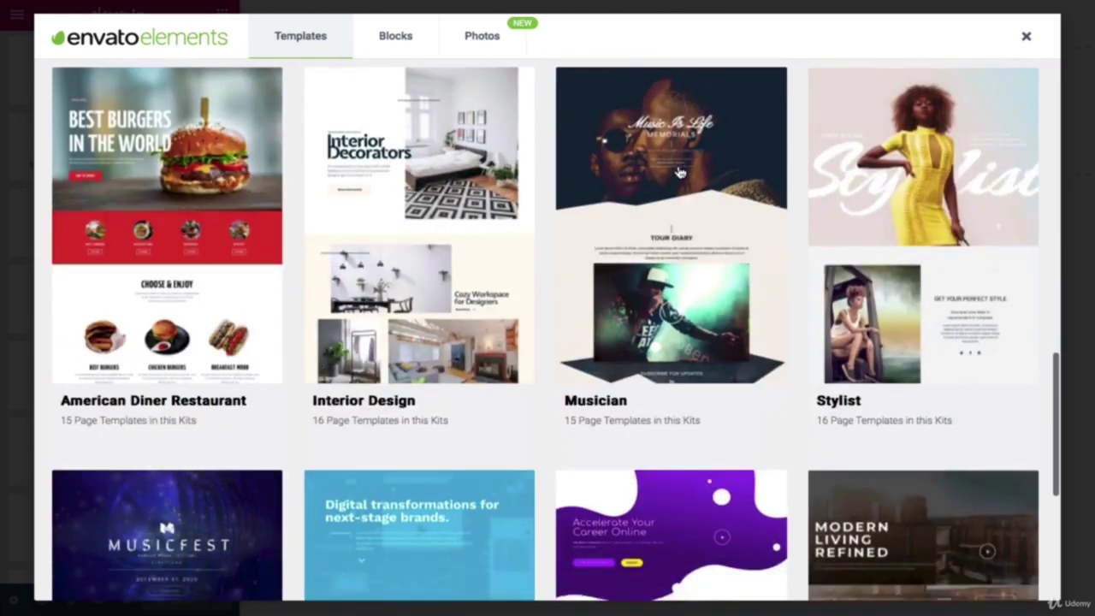
scroll(680, 173, "down", 5)
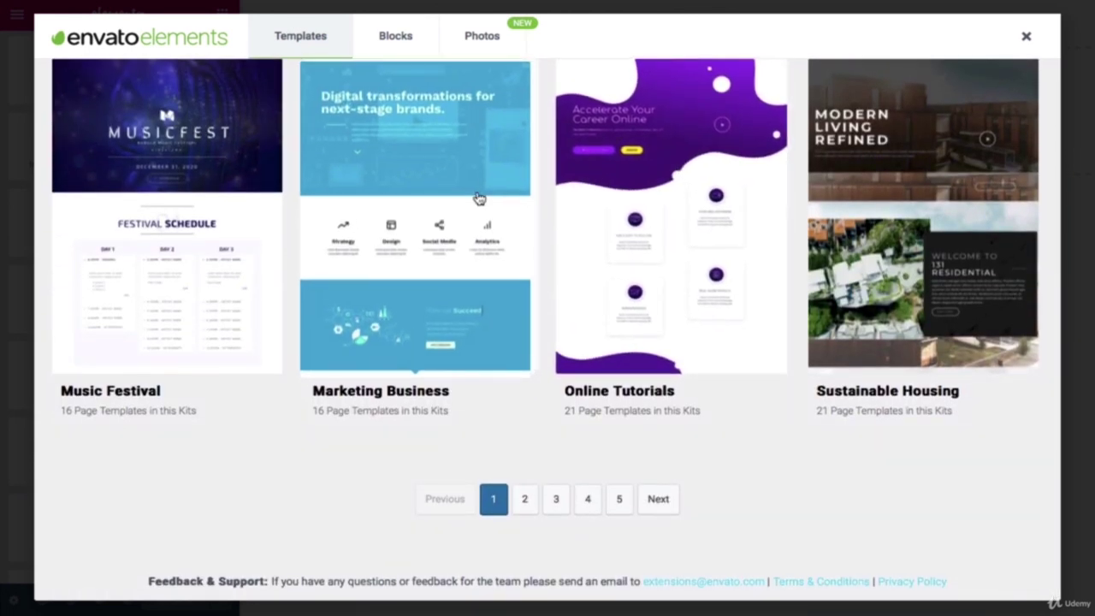
Step: Preview the Marketing Business kit and return to the full kit list
left_click(495, 249)
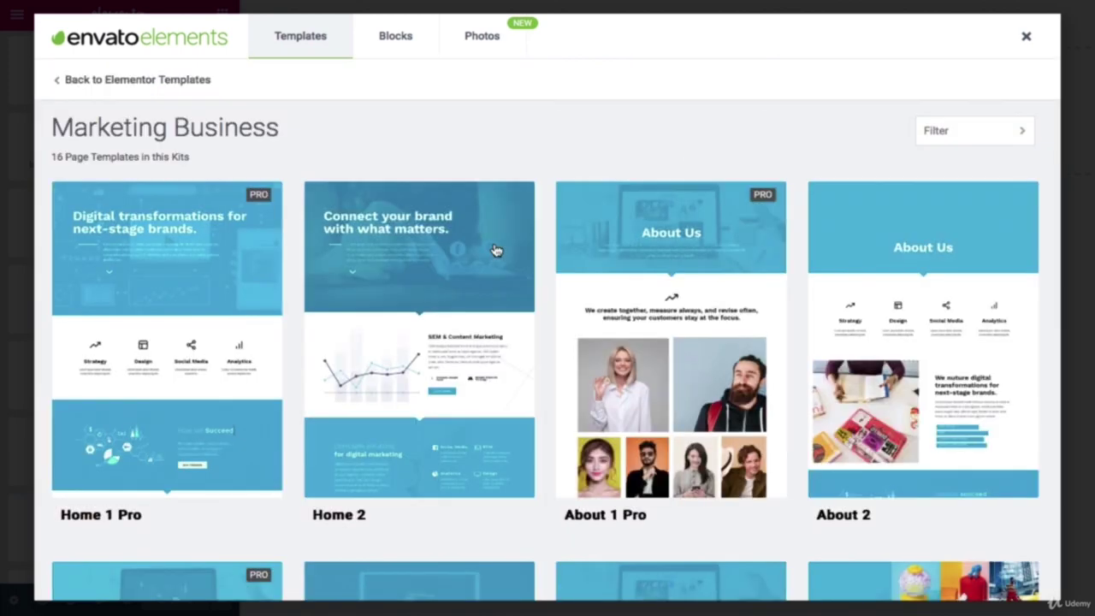
scroll(495, 249, "down", 5)
scroll(494, 249, "up", 5)
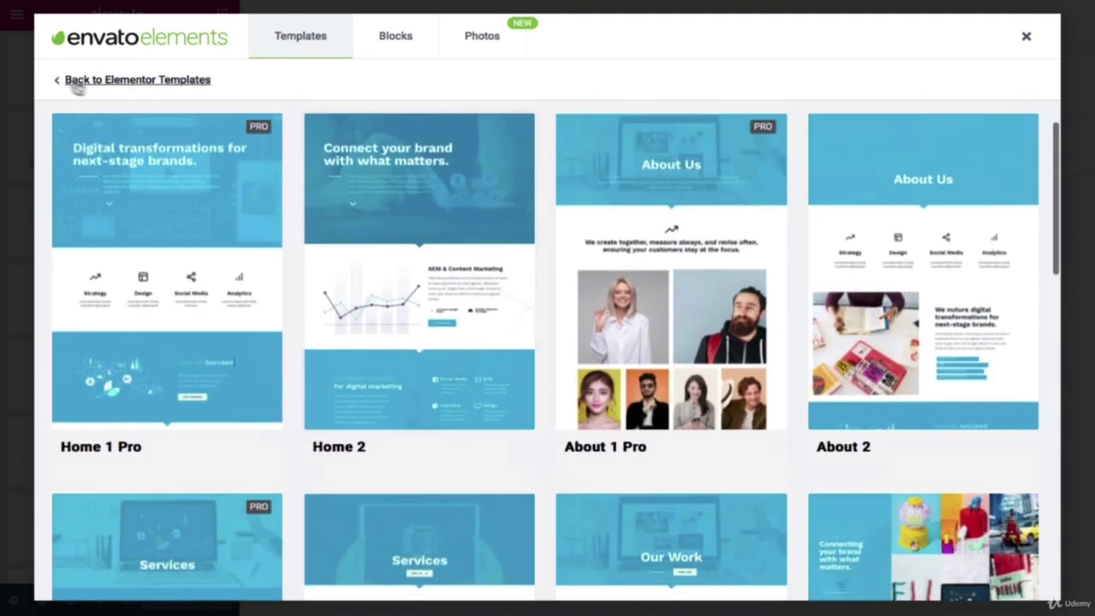
left_click(66, 82)
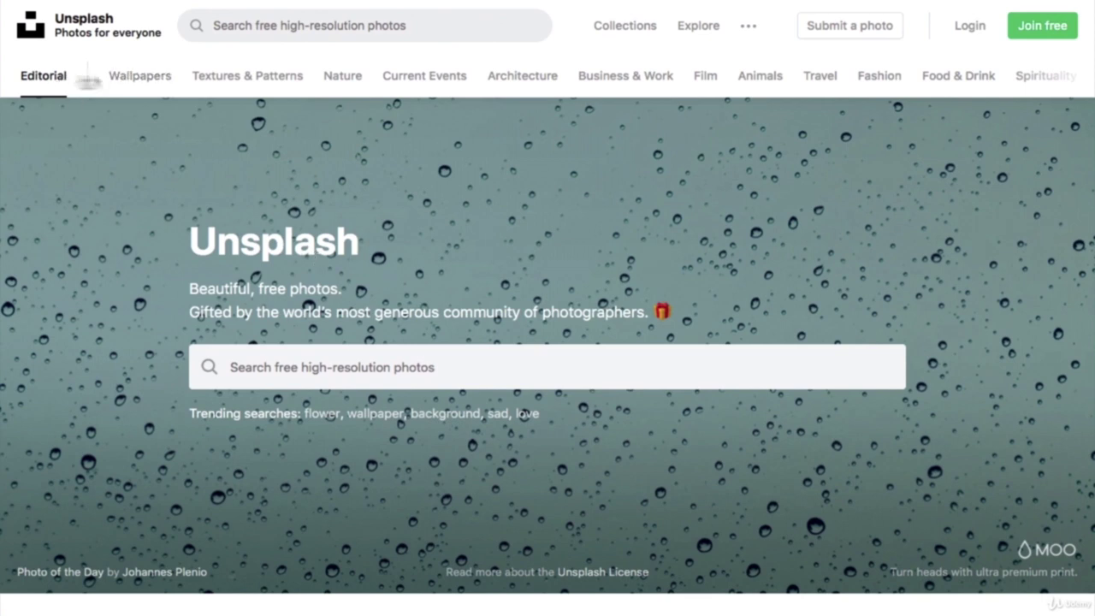
Step: Browse the curated free photo collections on Unsplash's Collections page
left_click(660, 36)
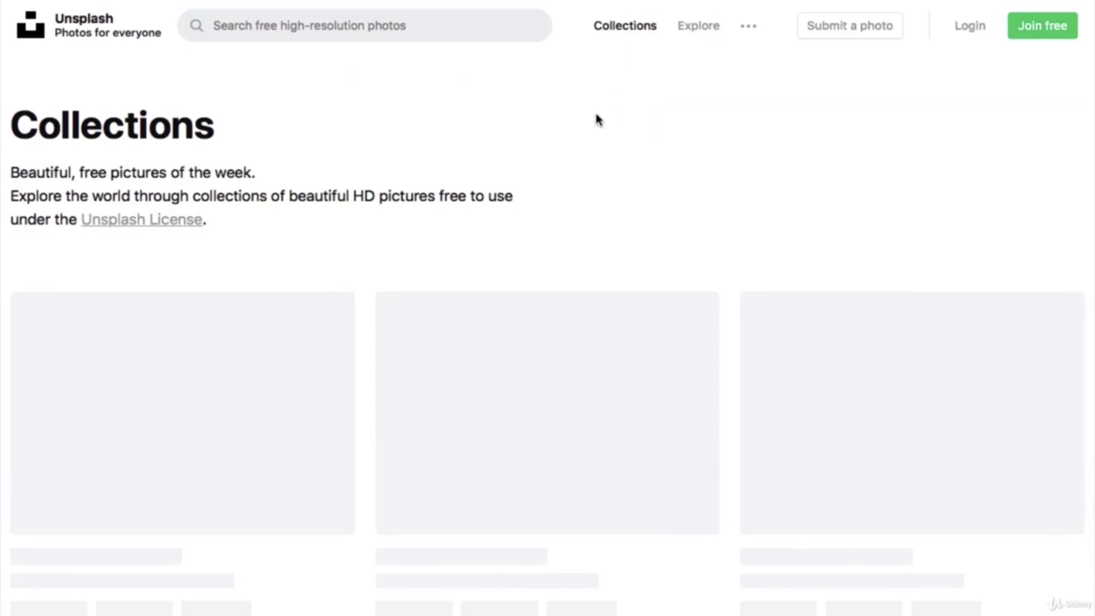
scroll(589, 146, "down", 7)
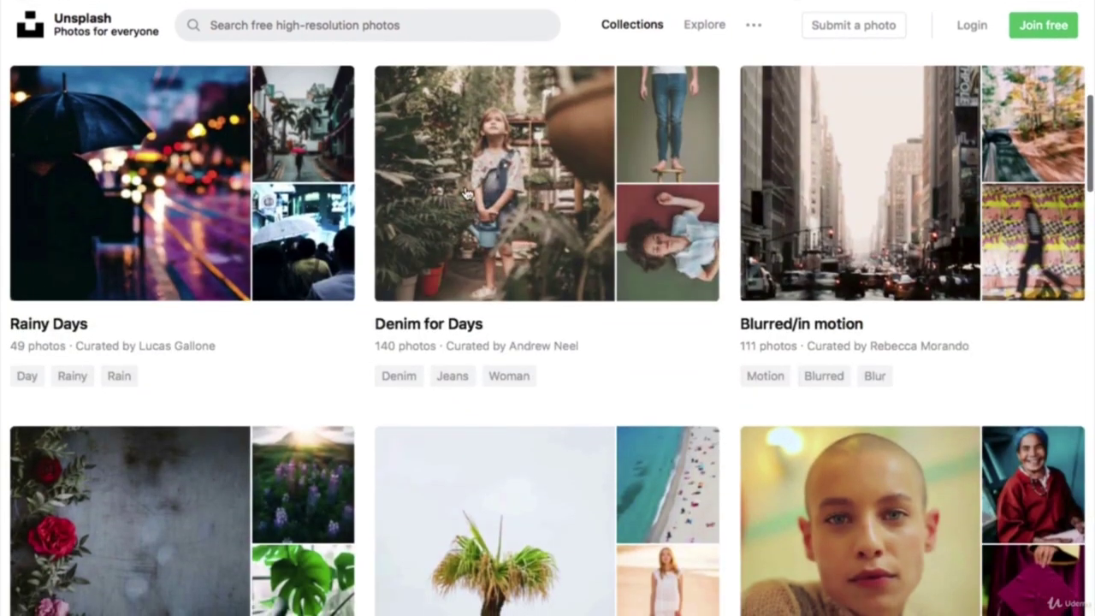
scroll(465, 191, "down", 4)
scroll(545, 250, "down", 11)
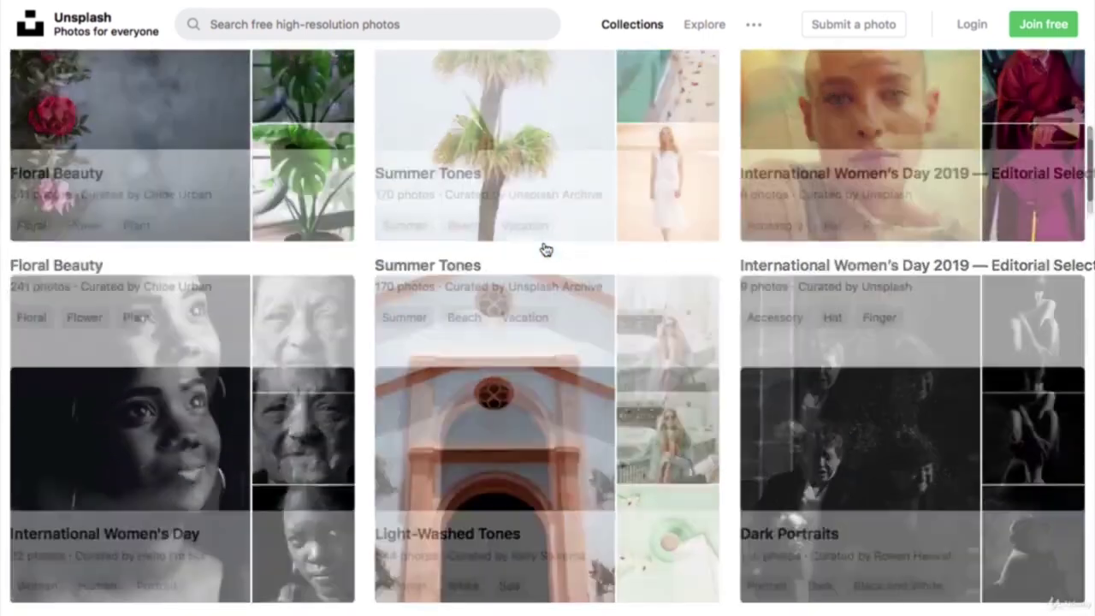
scroll(545, 250, "down", 4)
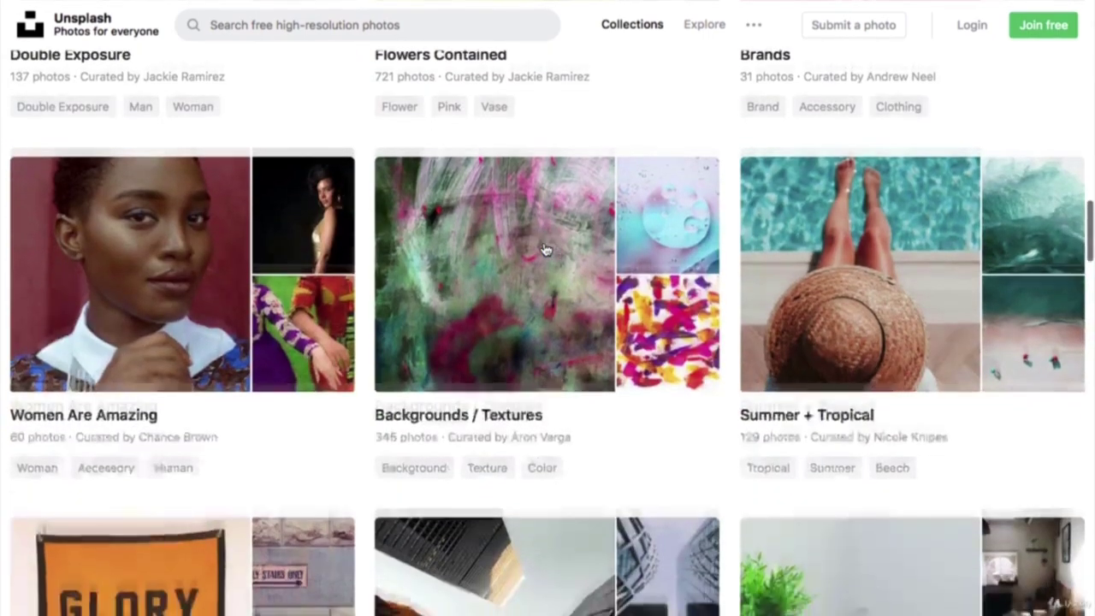
scroll(545, 250, "down", 4)
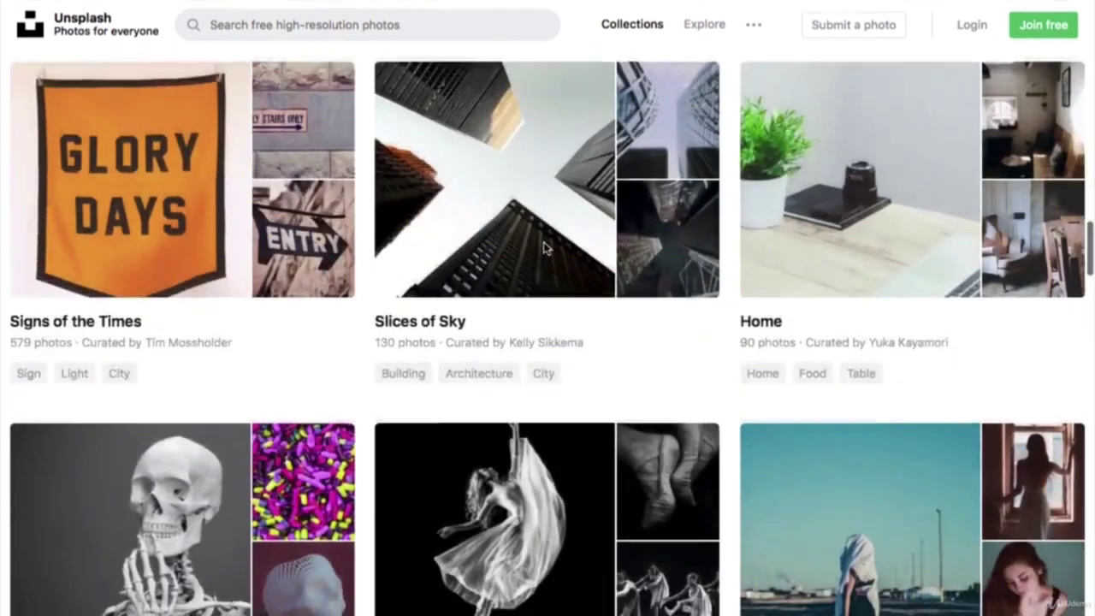
scroll(543, 247, "up", 10)
scroll(542, 248, "up", 15)
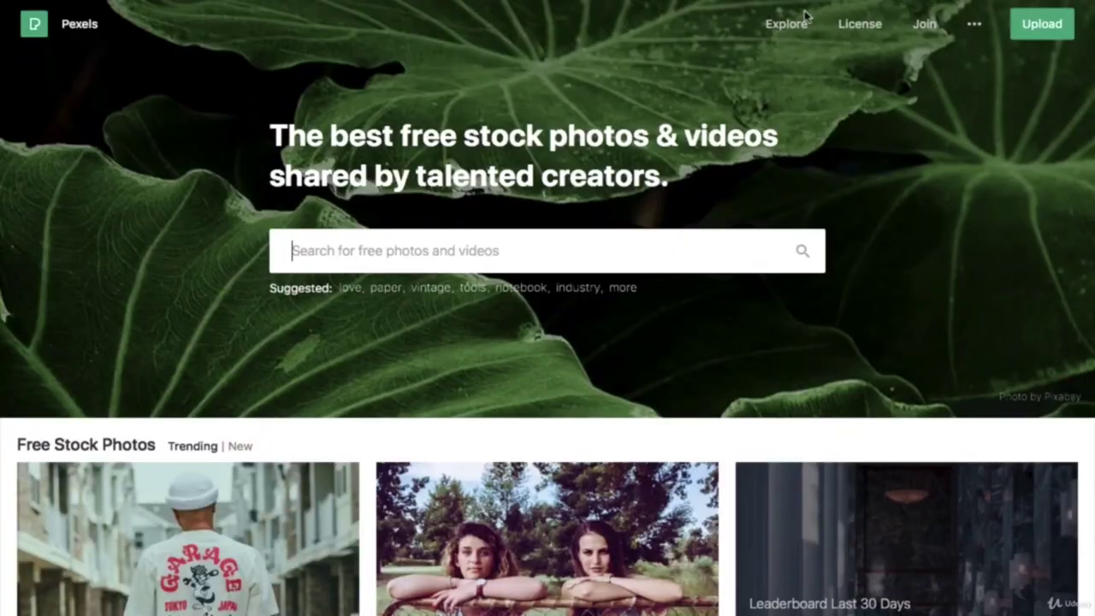
mouse_move(802, 17)
Step: Search Pexels for 'adventure' photos and scroll through the results
scroll(466, 156, "down", 15)
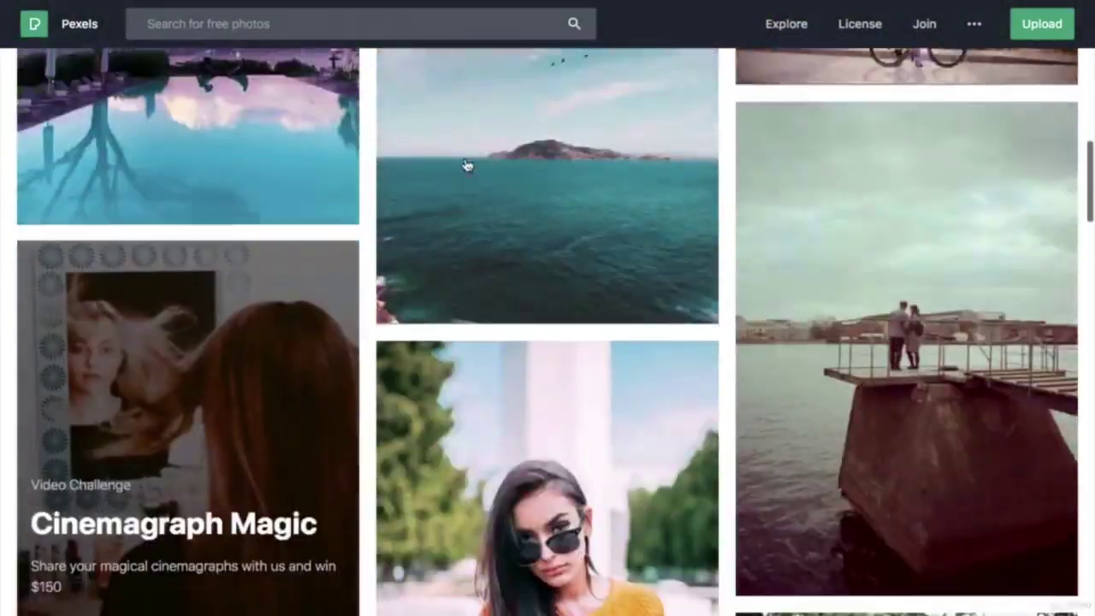
scroll(465, 165, "up", 15)
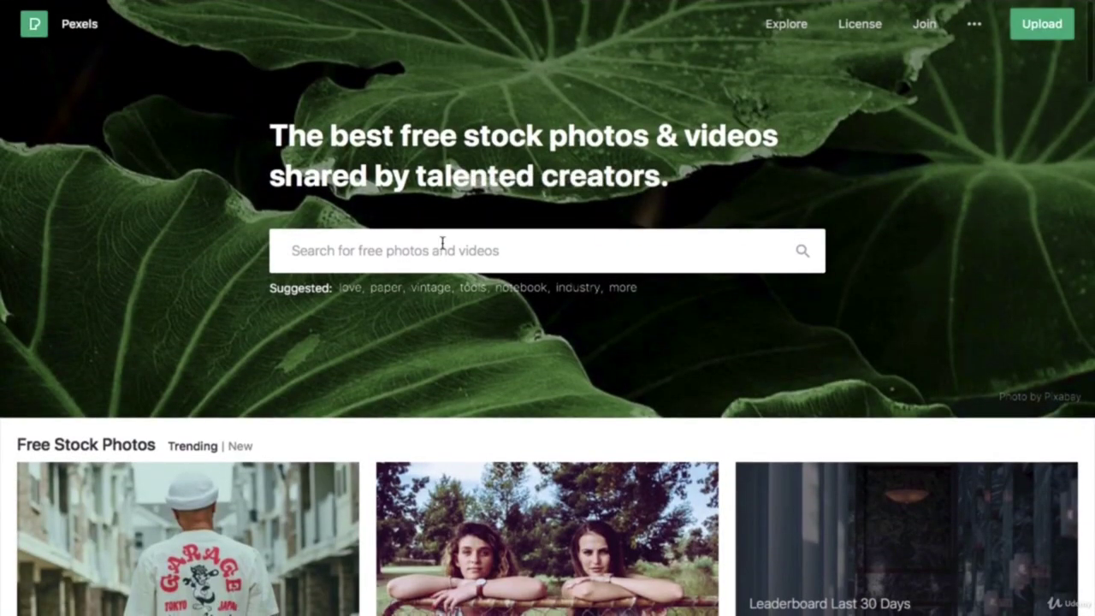
type("ad")
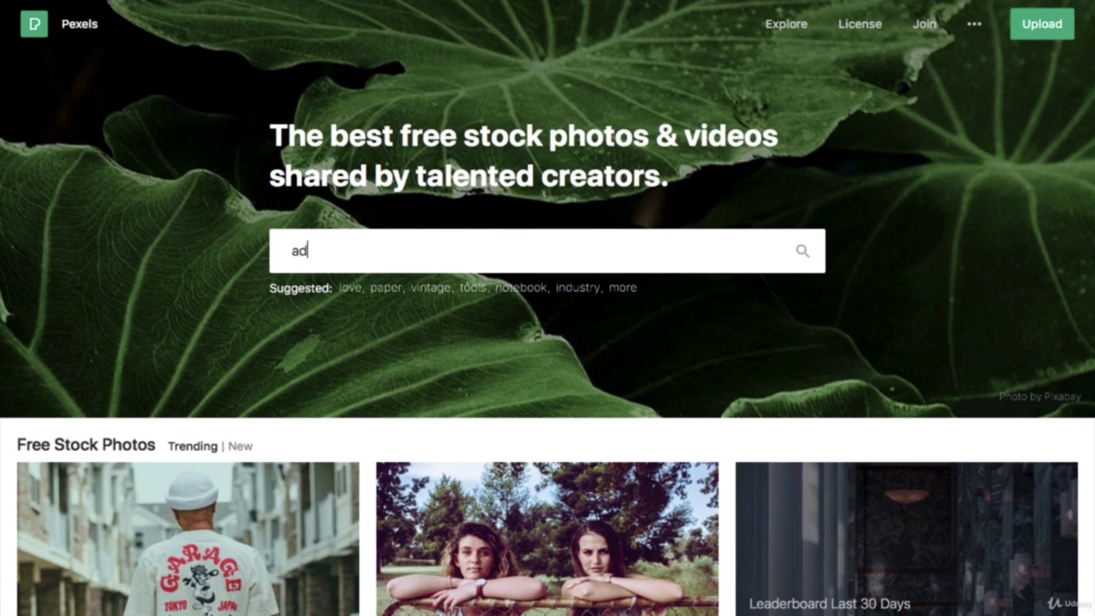
type("venture")
key("Return")
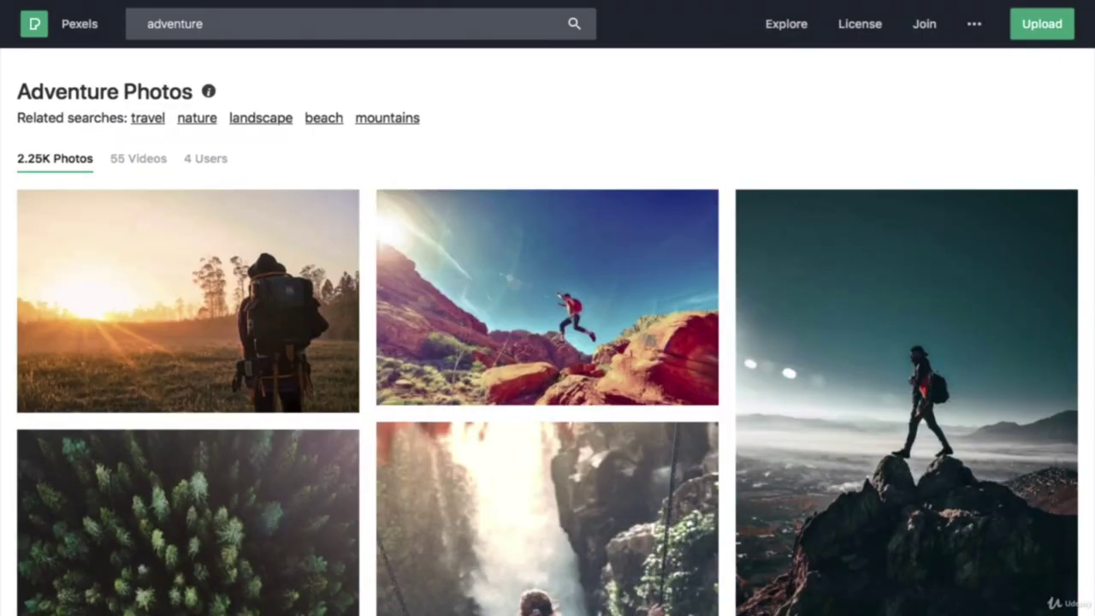
scroll(593, 344, "down", 20)
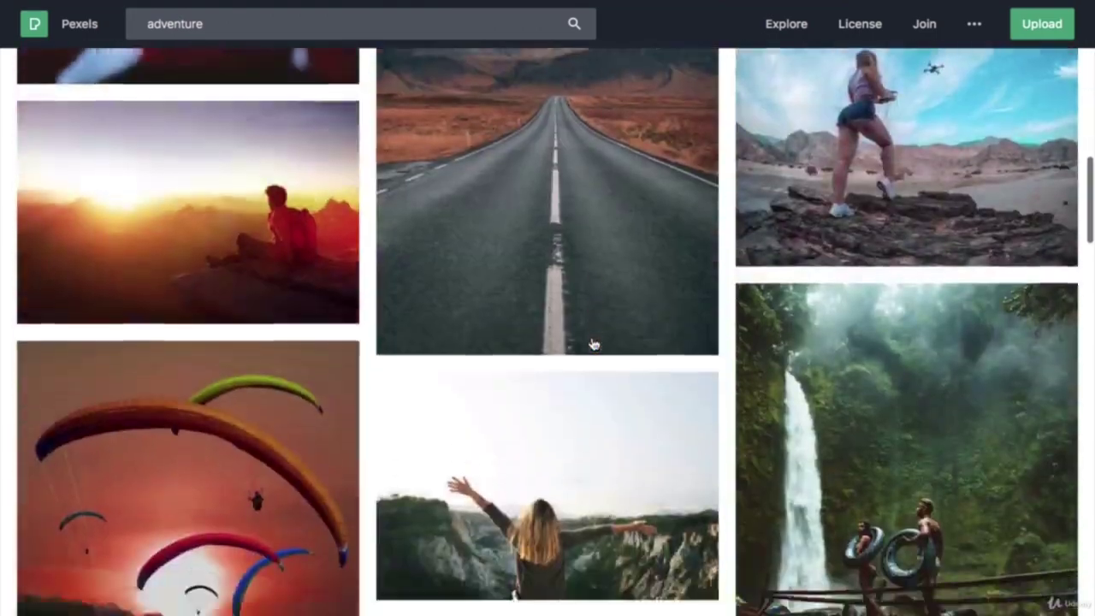
scroll(593, 344, "down", 15)
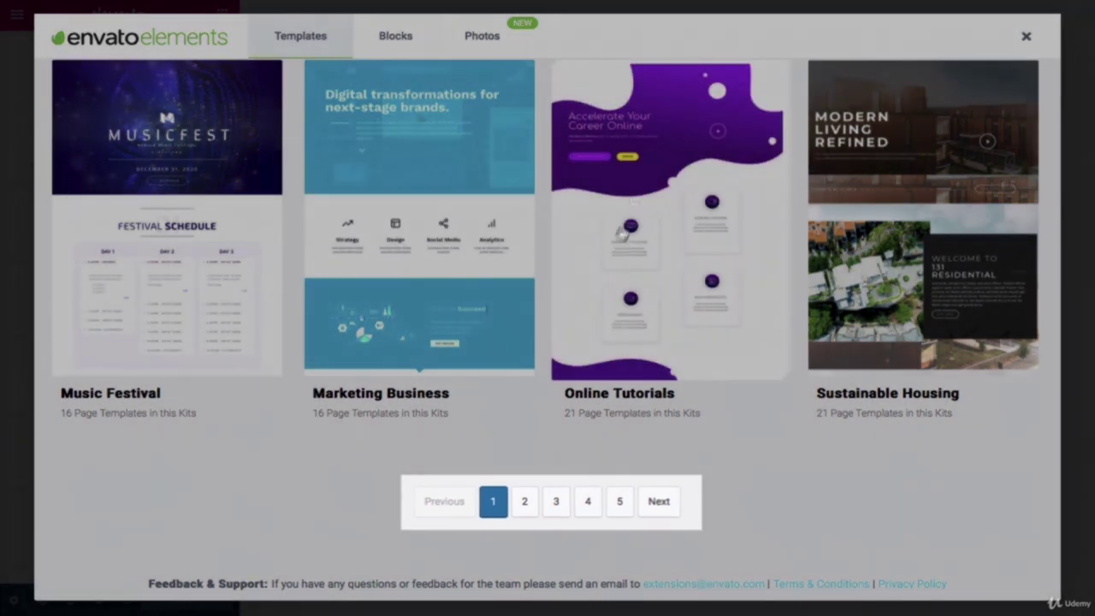
Step: Go to the third page of template kits and scroll through it
left_click(554, 501)
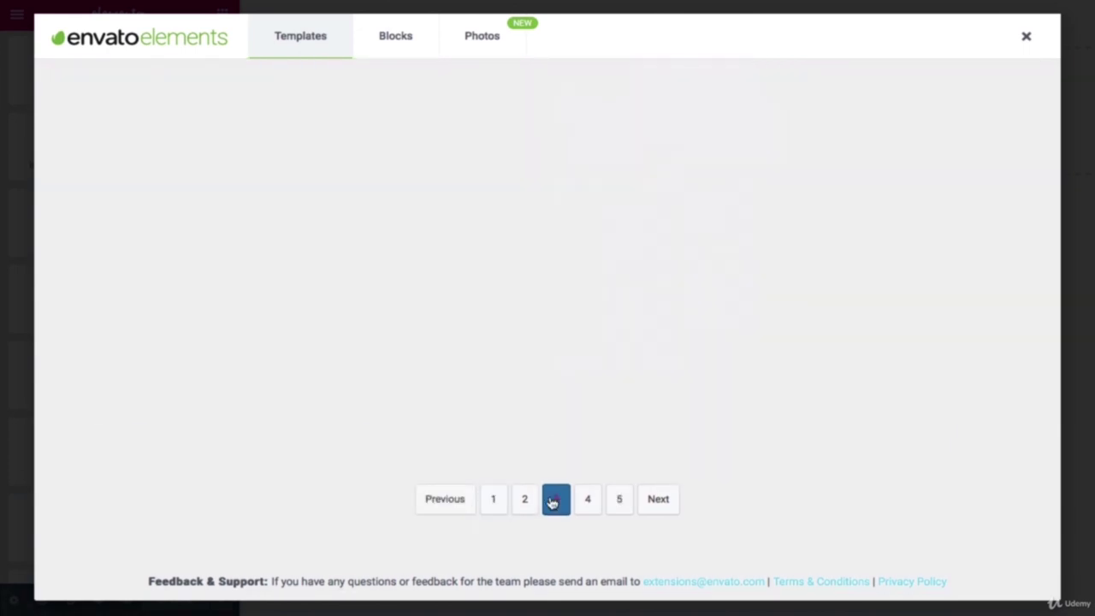
scroll(471, 407, "down", 2)
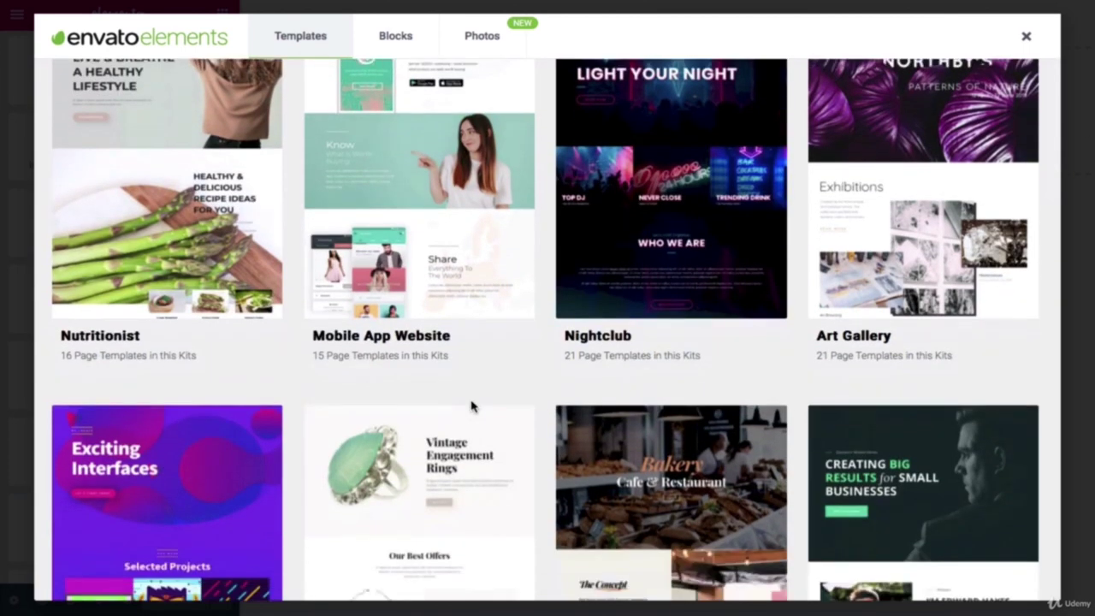
scroll(471, 406, "down", 4)
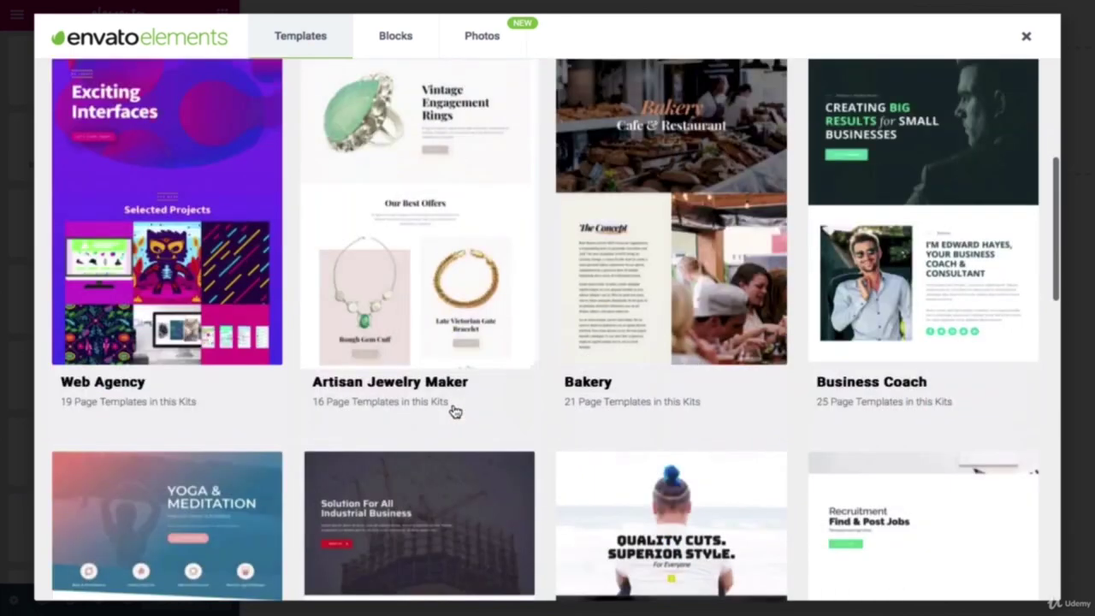
scroll(455, 412, "down", 8)
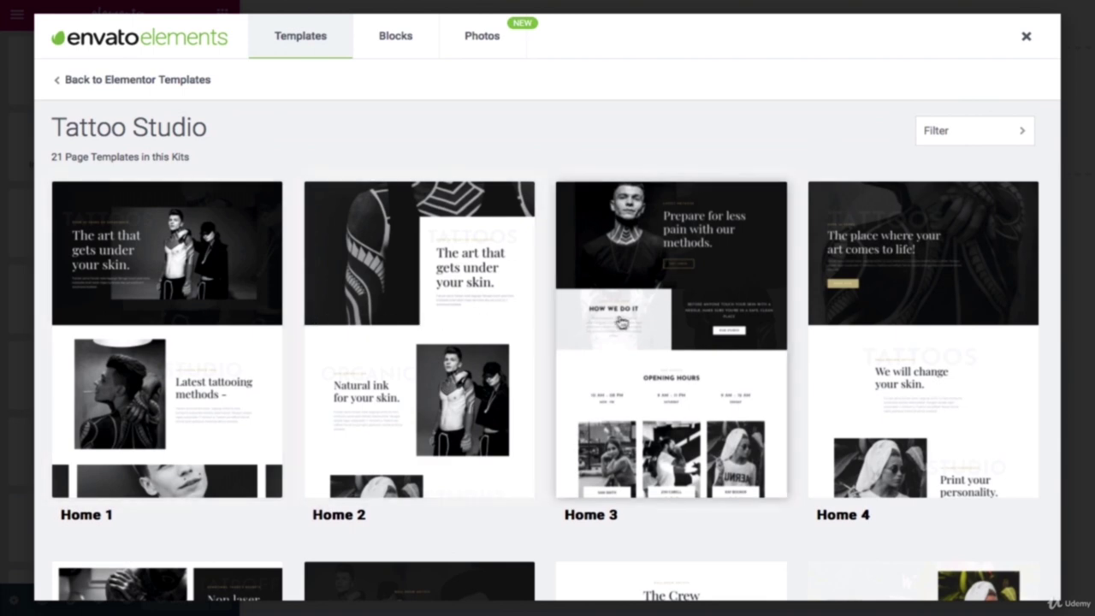
scroll(630, 320, "down", 3)
scroll(630, 320, "down", 3)
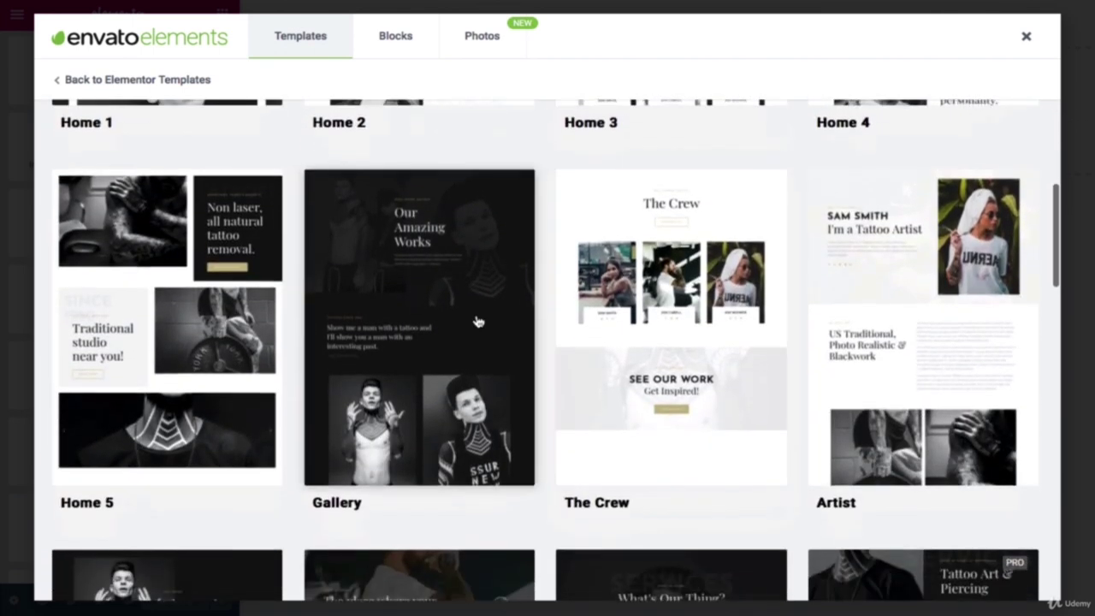
scroll(476, 320, "up", 4)
scroll(476, 322, "up", 2)
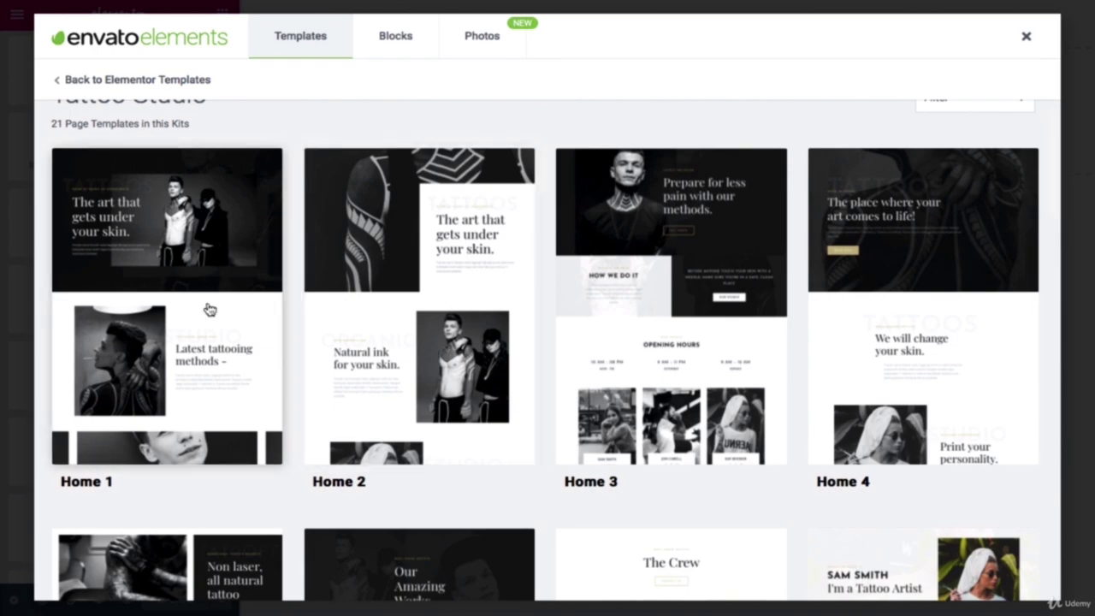
Step: Preview the Tattoo Studio Home 1 template, then return to the kit's templates
left_click(209, 309)
scroll(210, 310, "down", 4)
scroll(210, 309, "down", 5)
left_click(116, 79)
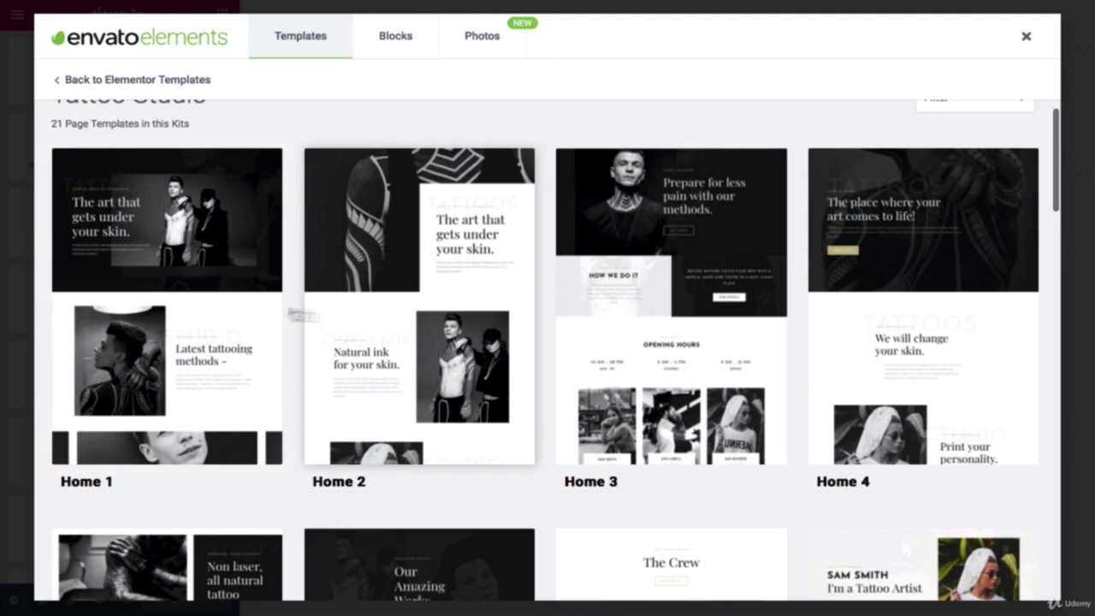
Step: Review the Tattoo Studio Home 1 template preview again and return to the kit
left_click(210, 309)
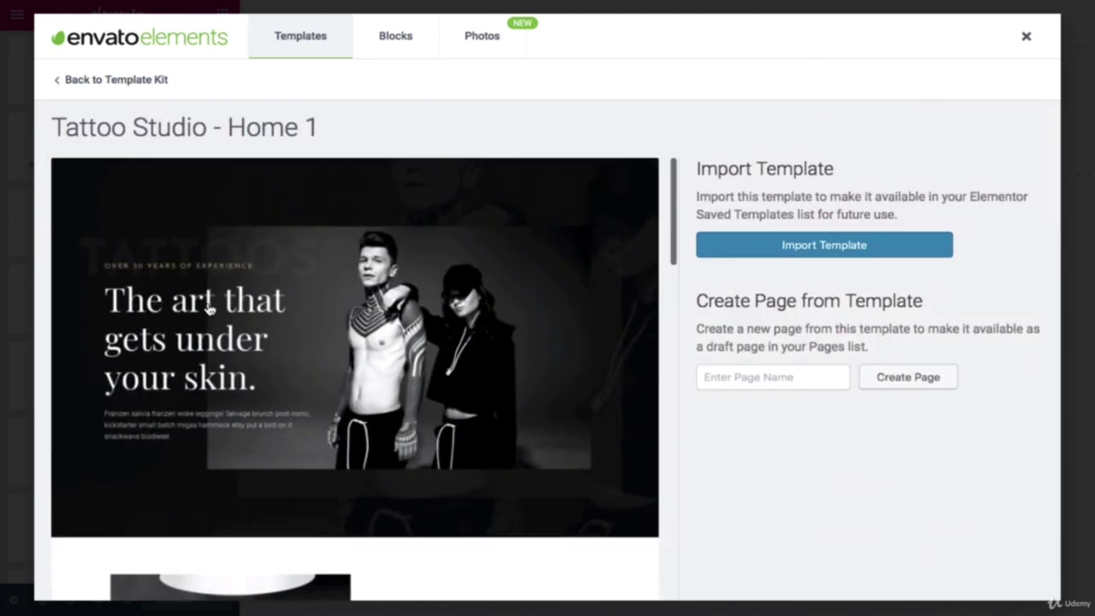
scroll(210, 310, "down", 4)
scroll(210, 310, "down", 4)
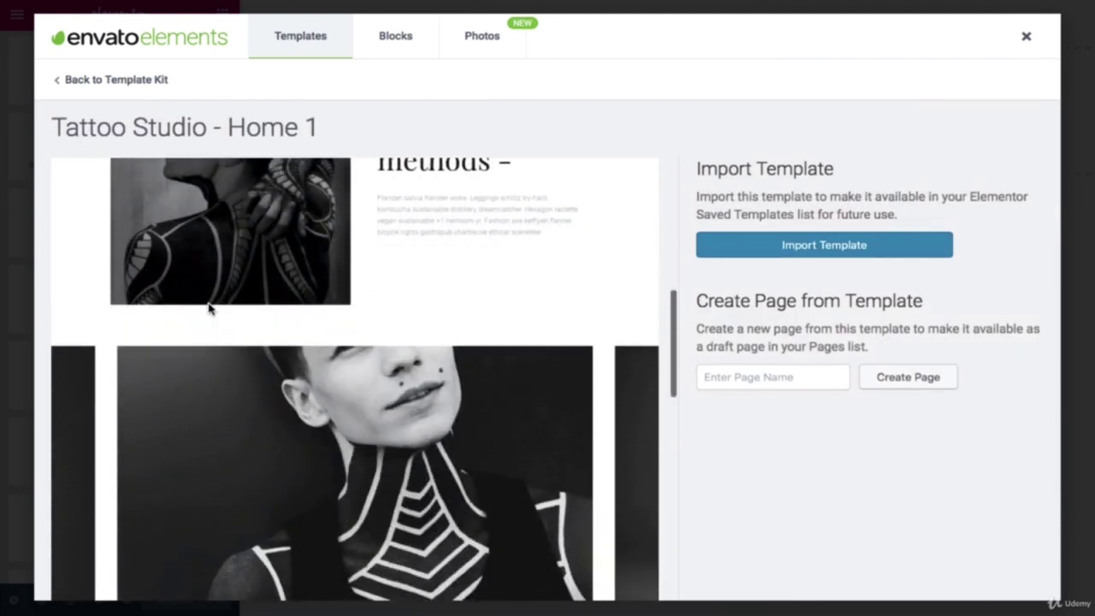
scroll(209, 310, "down", 5)
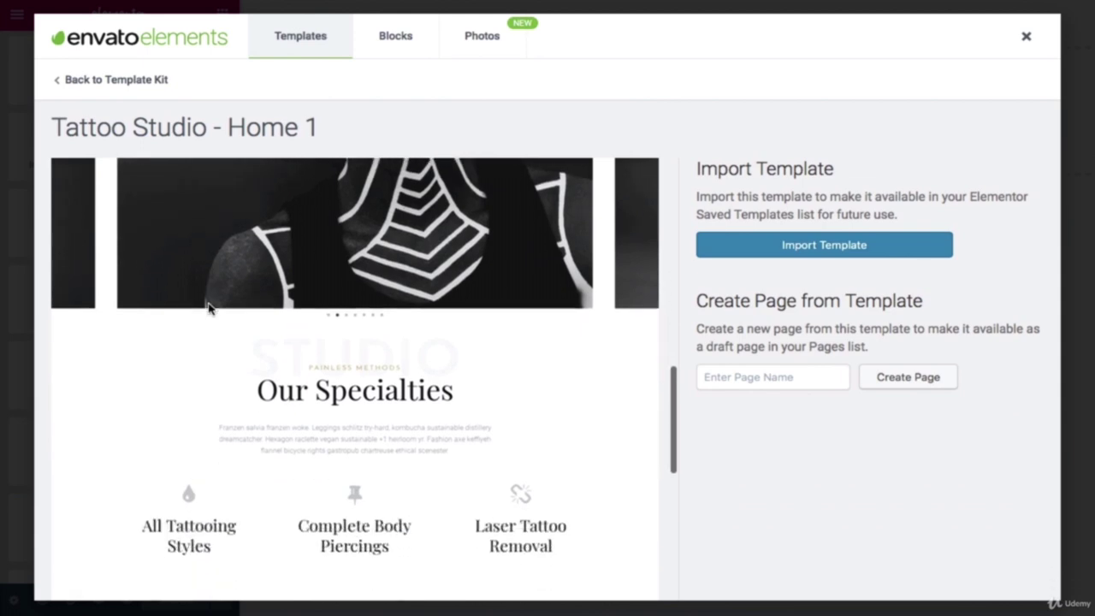
scroll(209, 310, "down", 2)
scroll(209, 310, "up", 6)
scroll(209, 310, "up", 5)
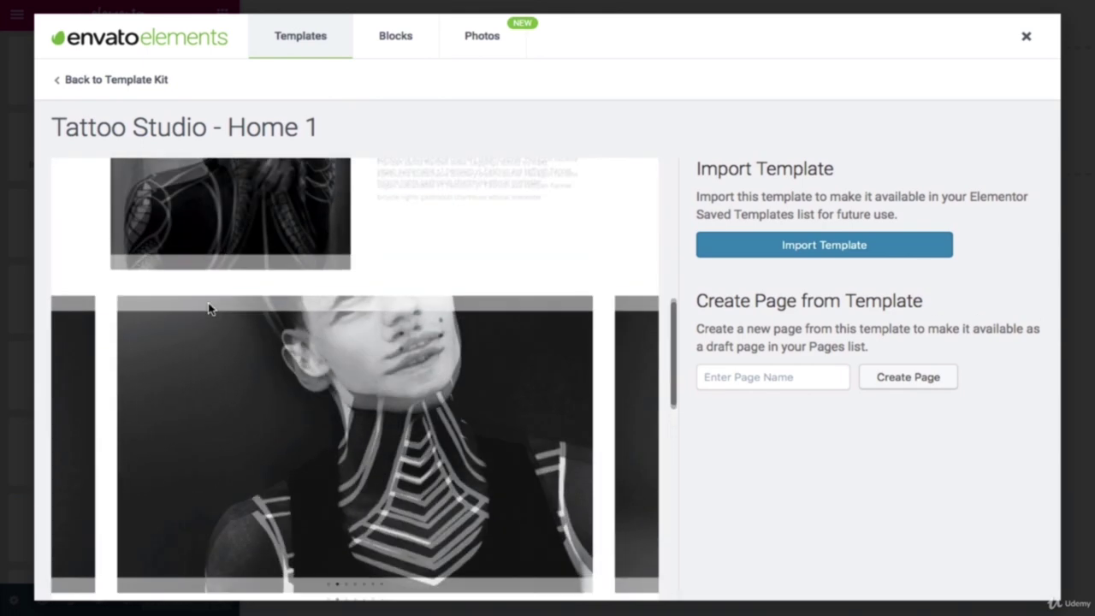
scroll(209, 310, "up", 1)
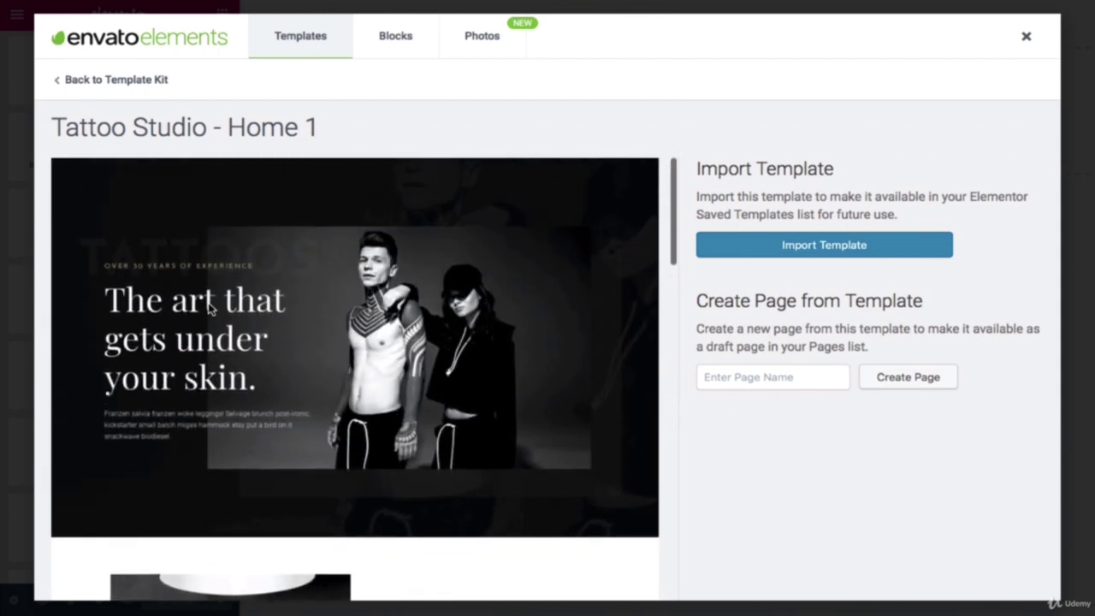
scroll(210, 310, "down", 2)
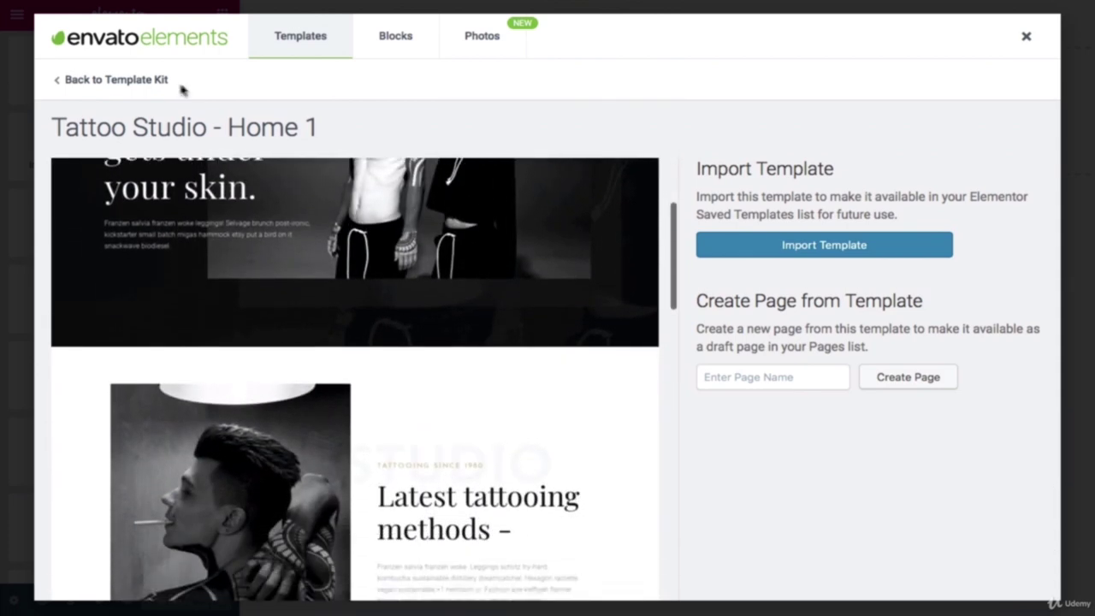
left_click(117, 79)
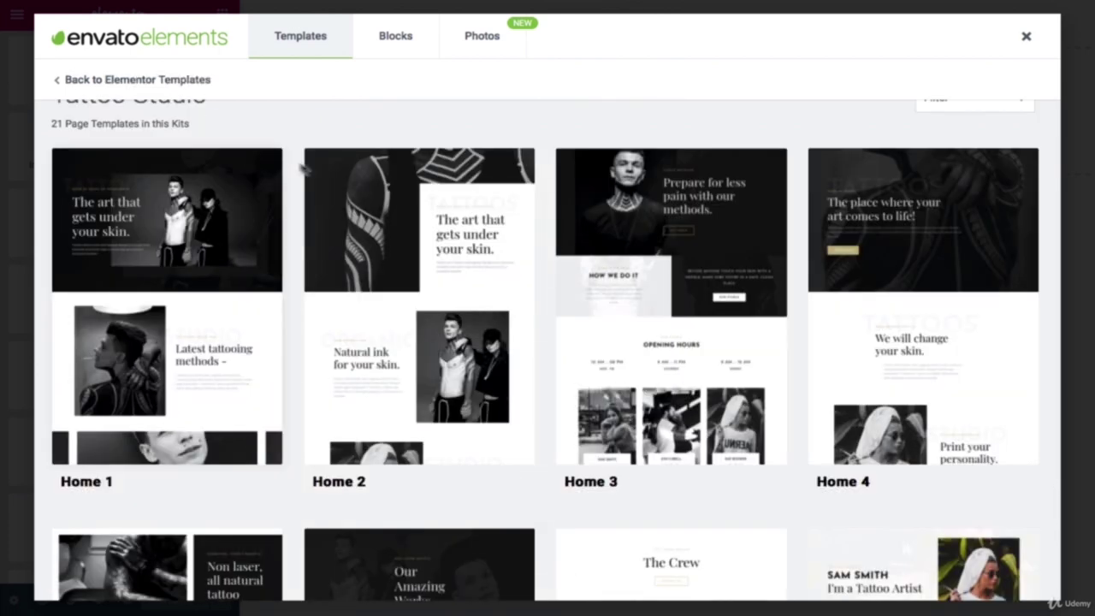
Step: Preview the Tattoo Studio Home 2 template and return to the kit's templates
left_click(387, 229)
scroll(388, 228, "down", 5)
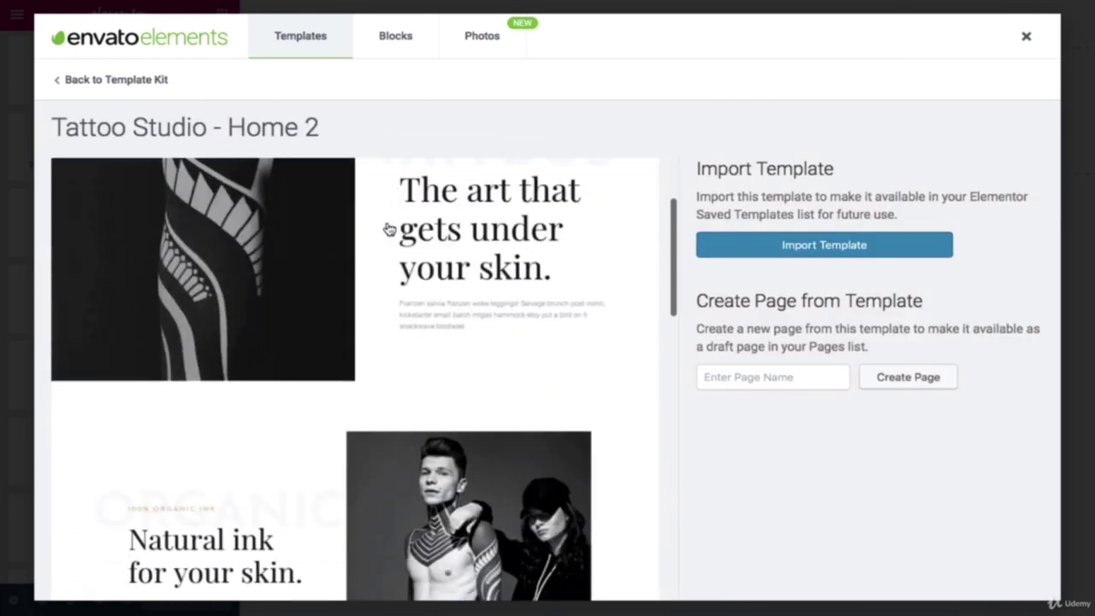
scroll(388, 228, "down", 10)
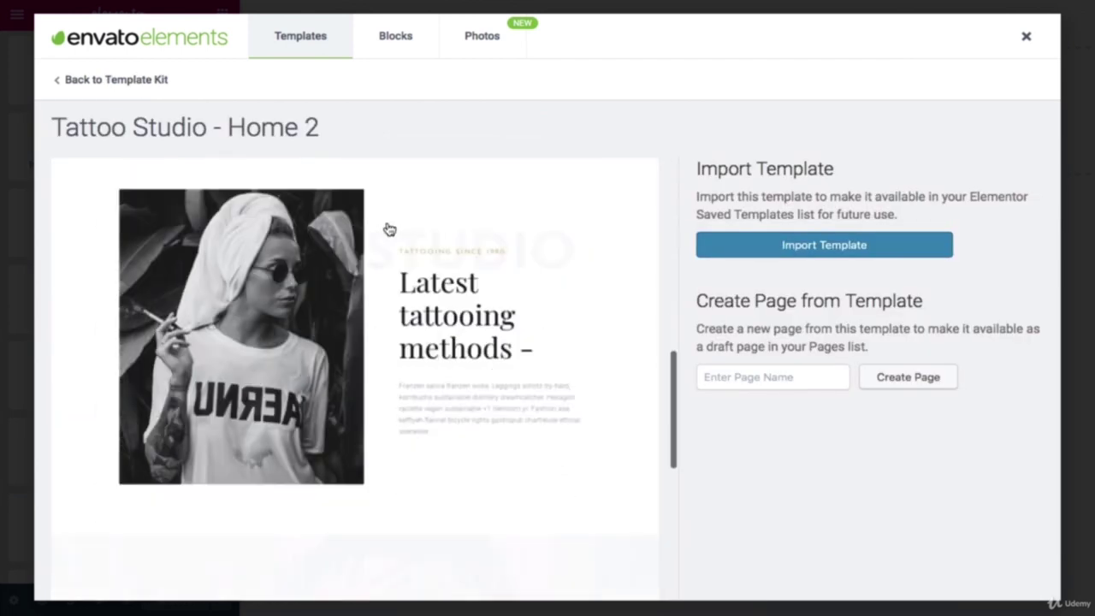
scroll(390, 229, "down", 3)
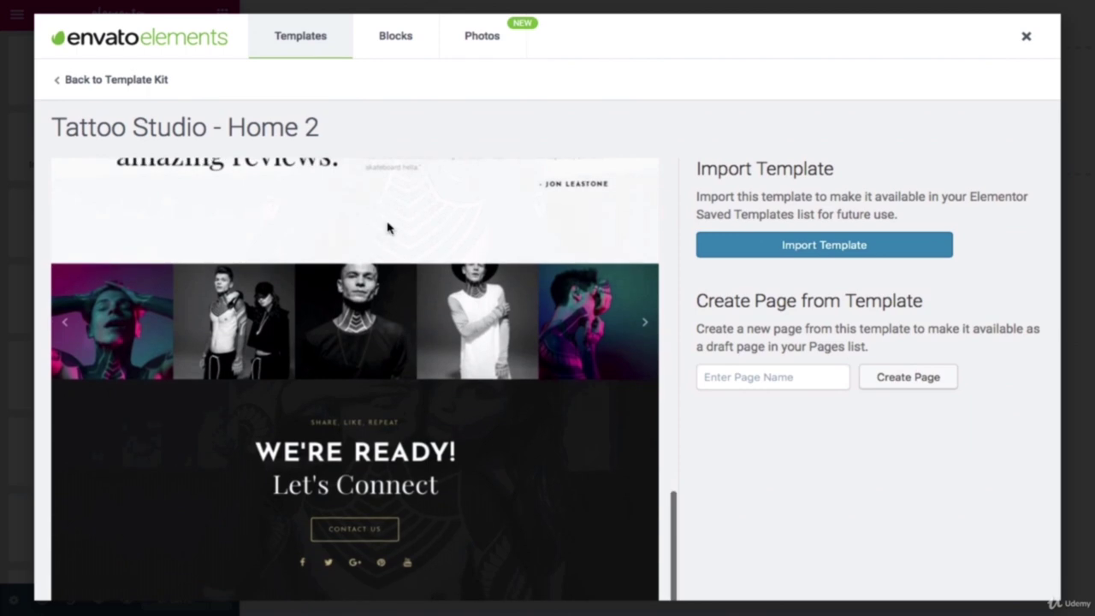
scroll(387, 229, "up", 15)
scroll(387, 228, "up", 6)
left_click(128, 79)
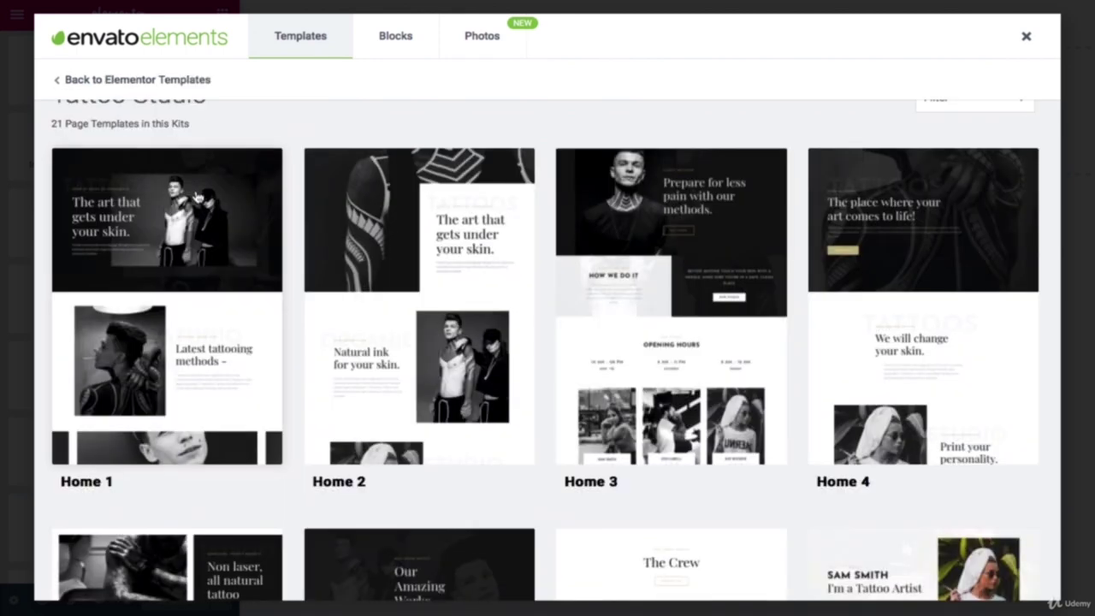
scroll(225, 240, "down", 3)
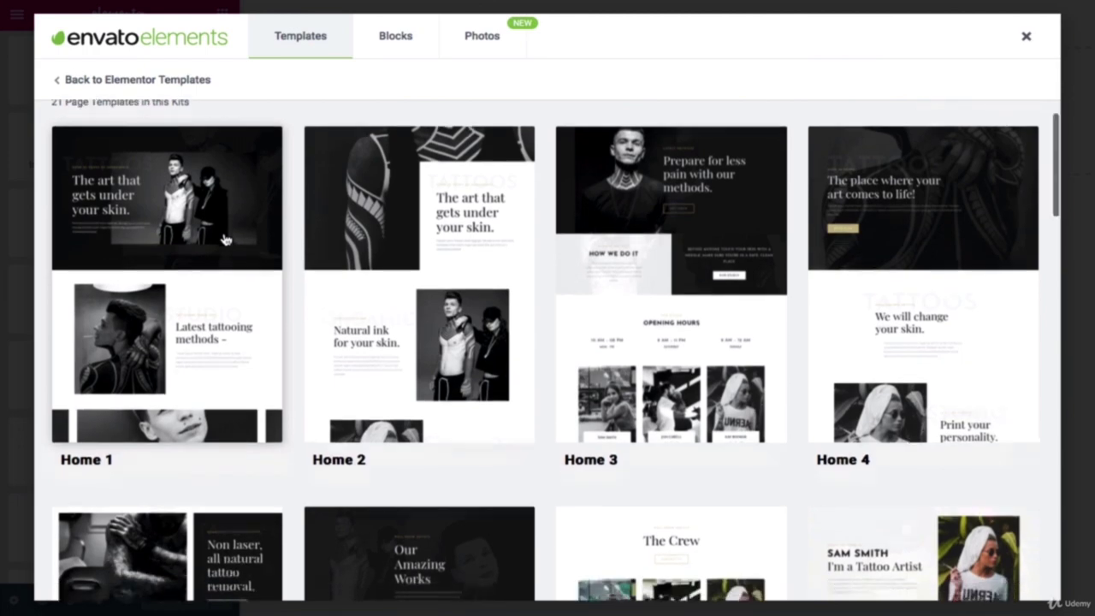
scroll(225, 240, "down", 3)
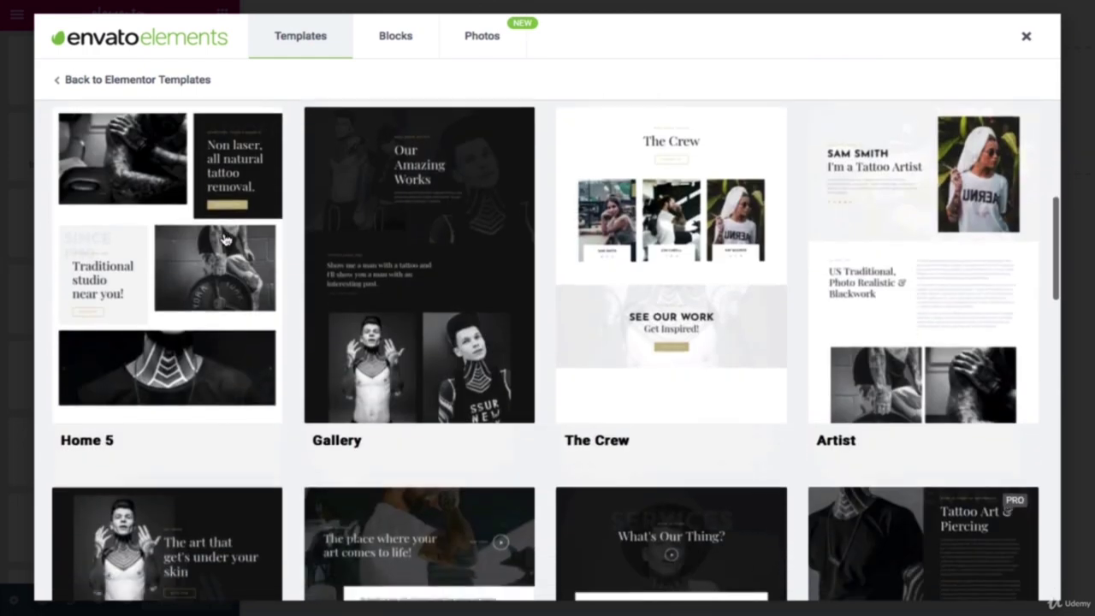
scroll(225, 240, "up", 6)
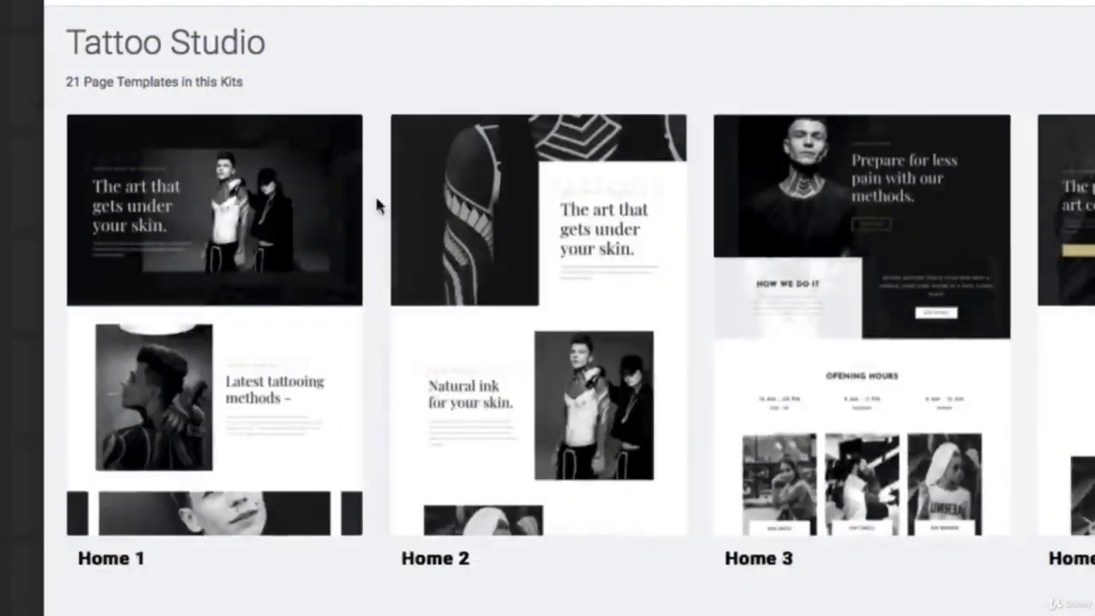
Step: Import Tattoo Studio Home 1 and Home 2 into the library and close Envato Elements
left_click(298, 211)
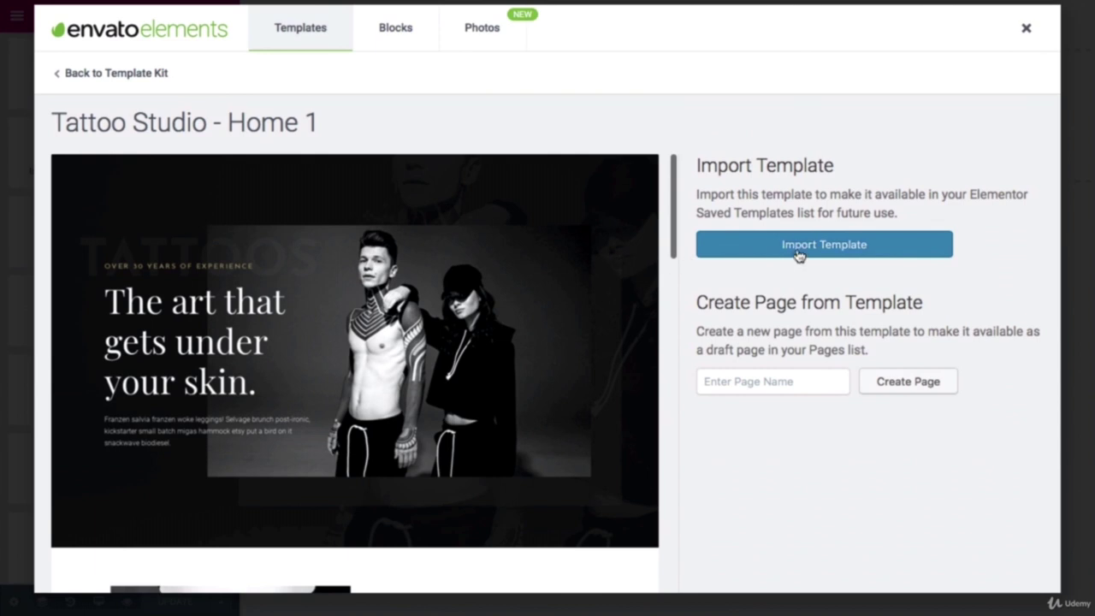
left_click(798, 251)
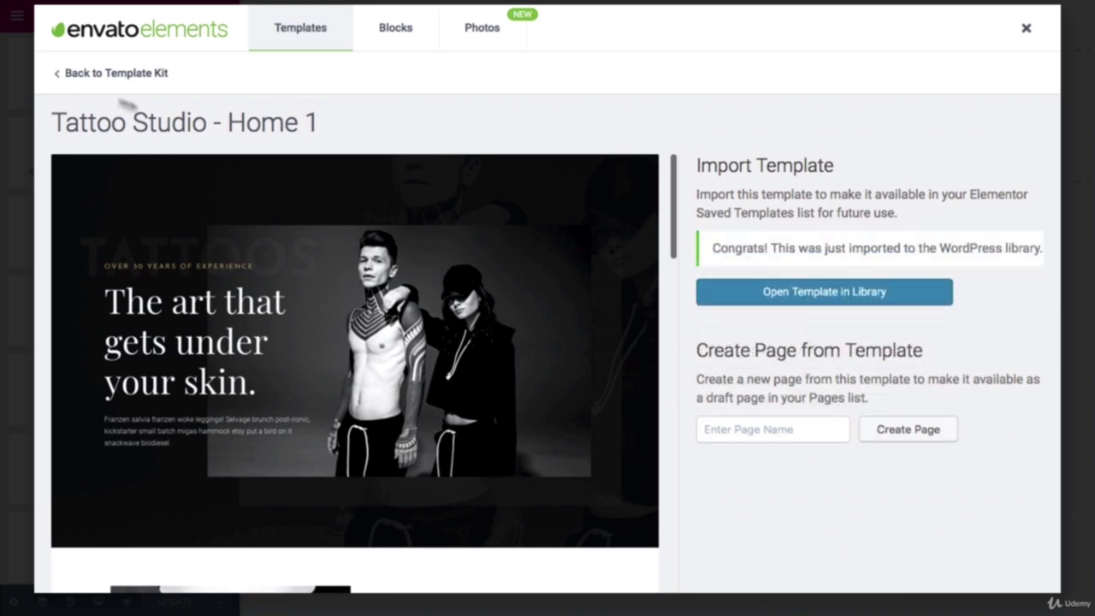
left_click(109, 75)
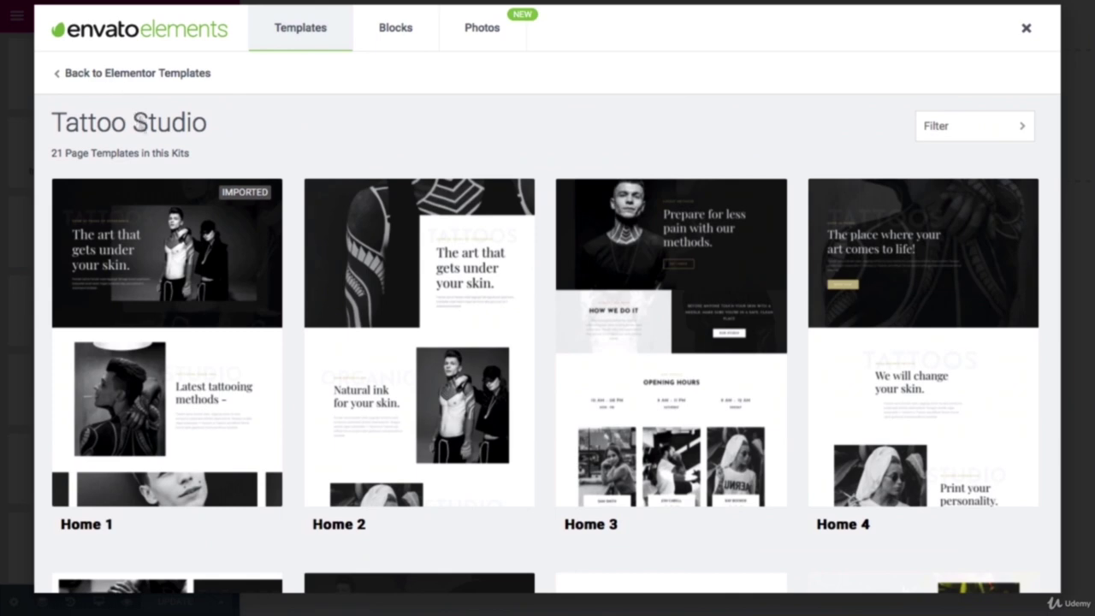
left_click(444, 271)
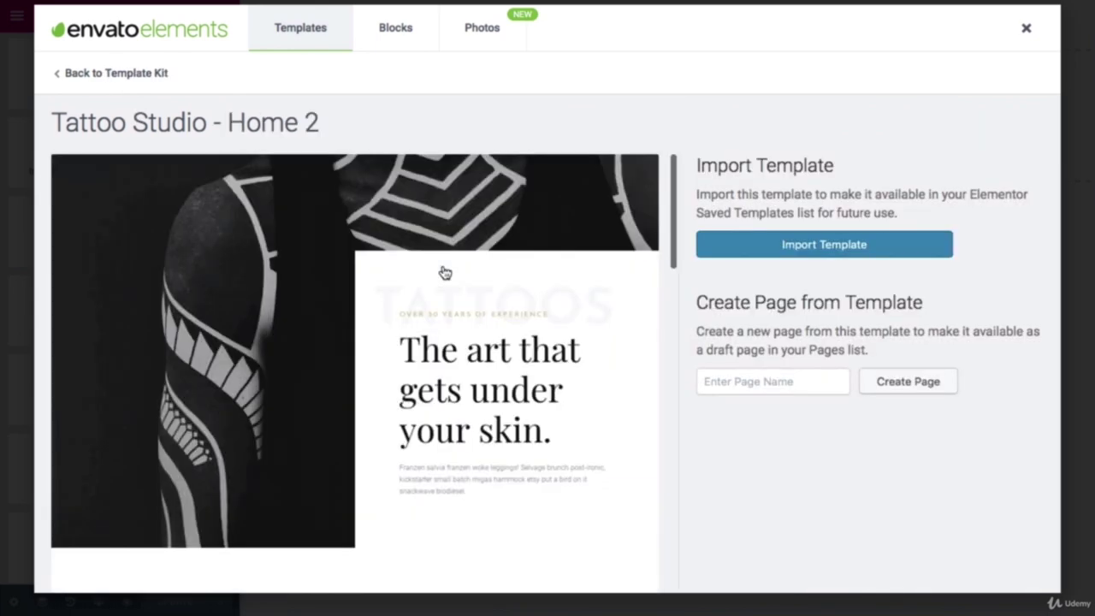
left_click(765, 247)
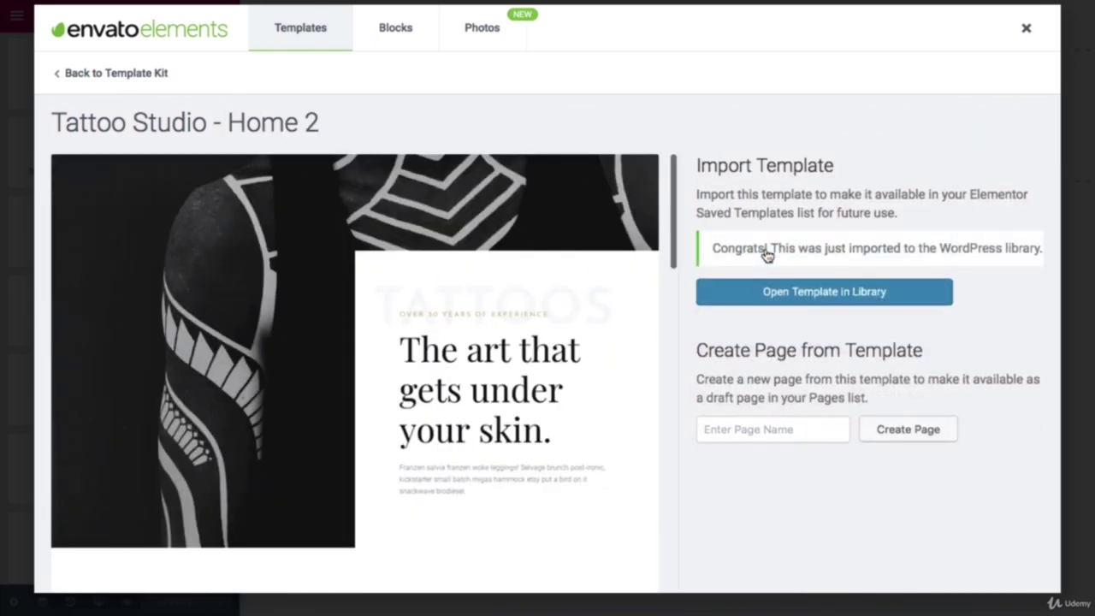
left_click(1027, 30)
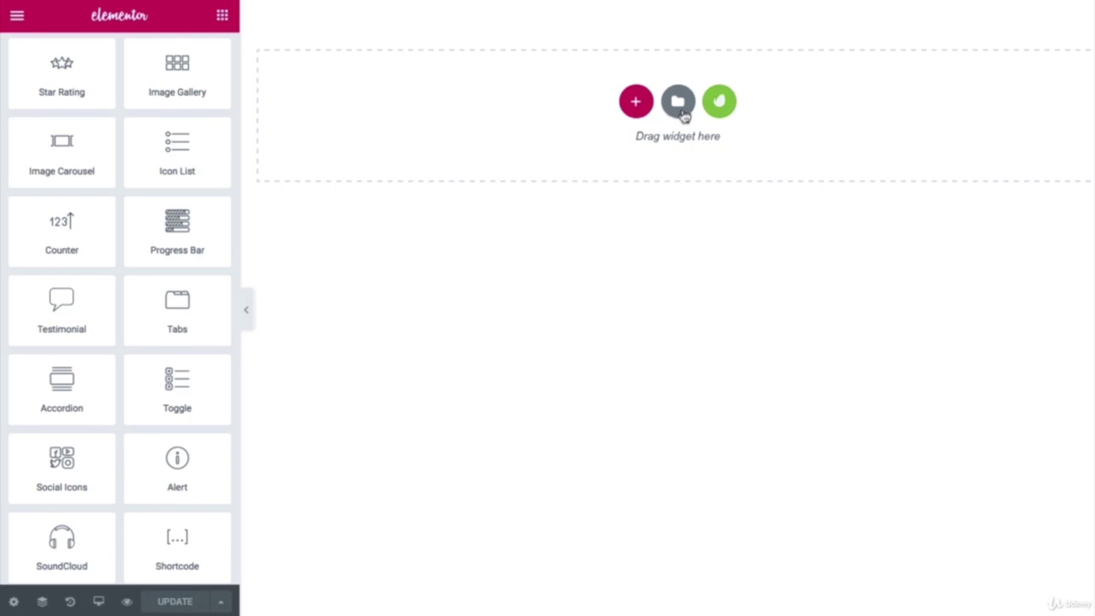
Step: Open the Elementor template library from the empty section and scroll its Pages templates
left_click(678, 103)
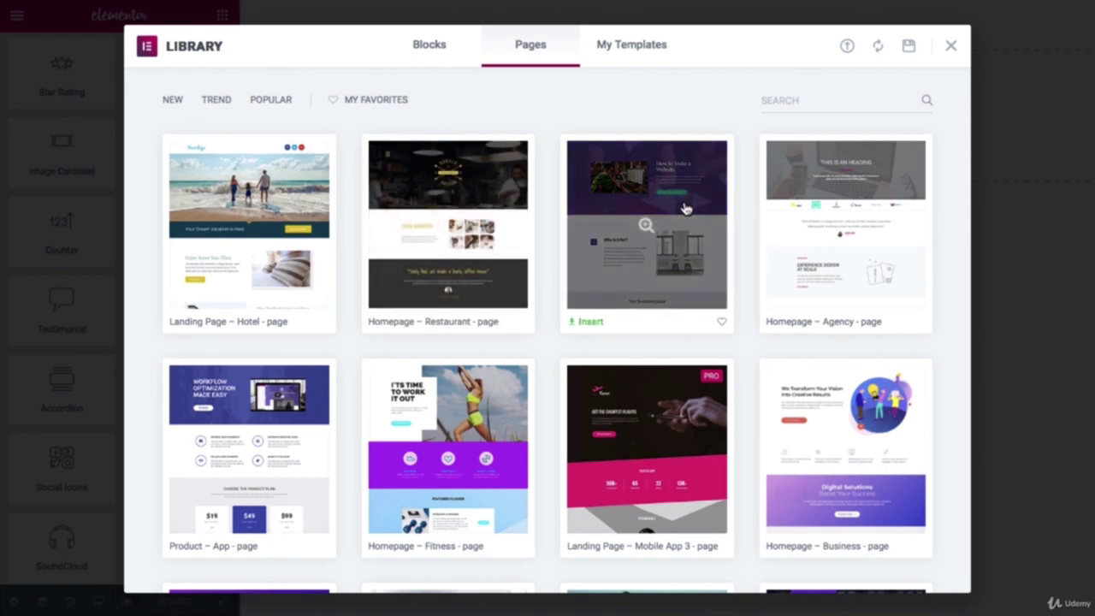
scroll(684, 208, "down", 5)
scroll(684, 208, "down", 5)
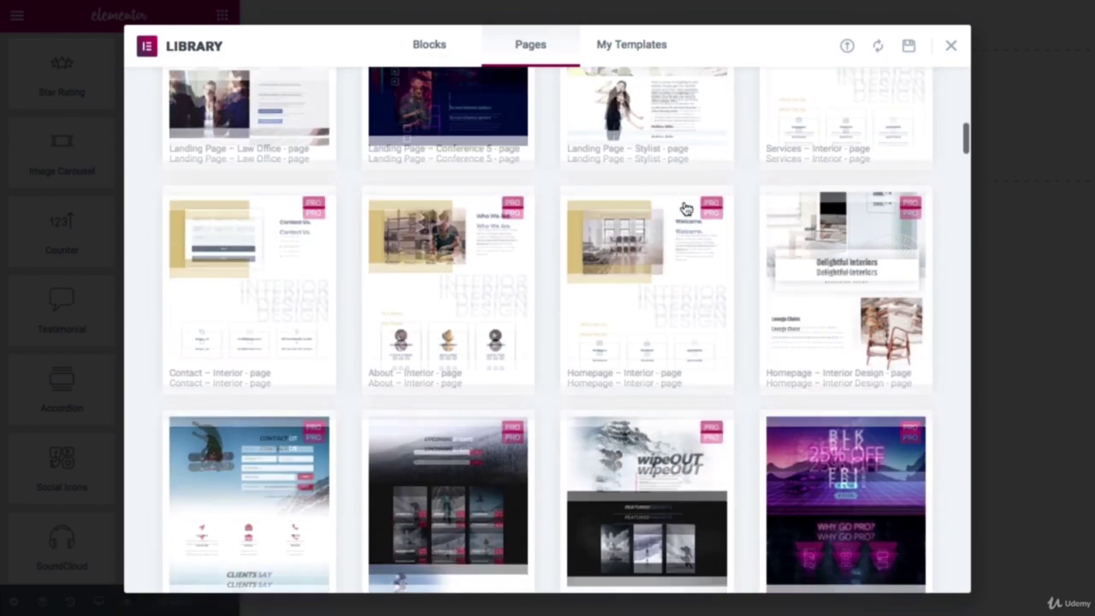
scroll(685, 208, "down", 3)
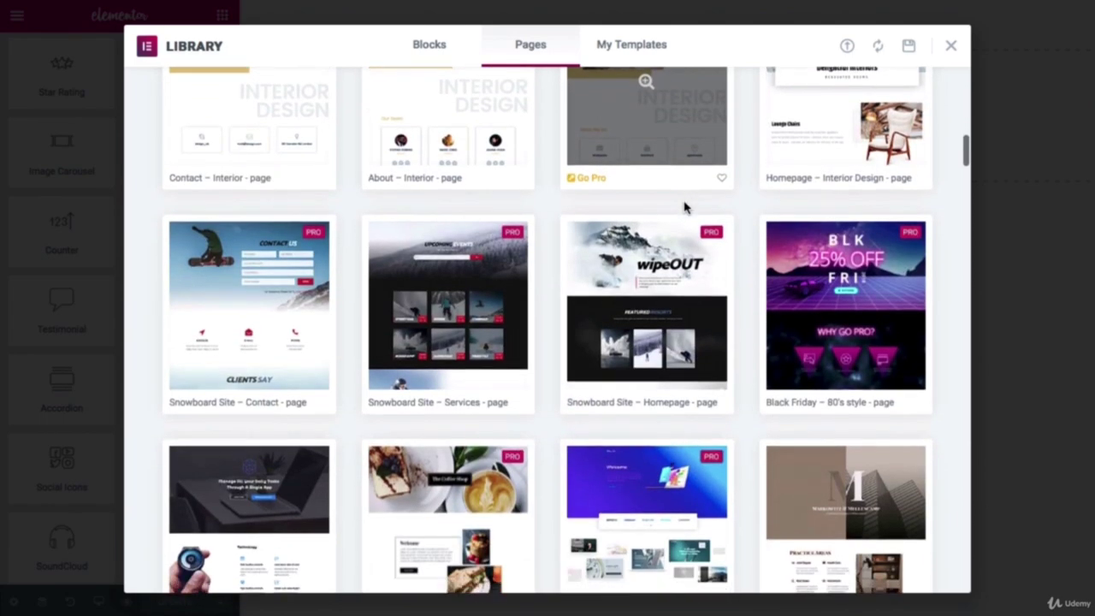
scroll(684, 208, "down", 2)
scroll(686, 208, "up", 3)
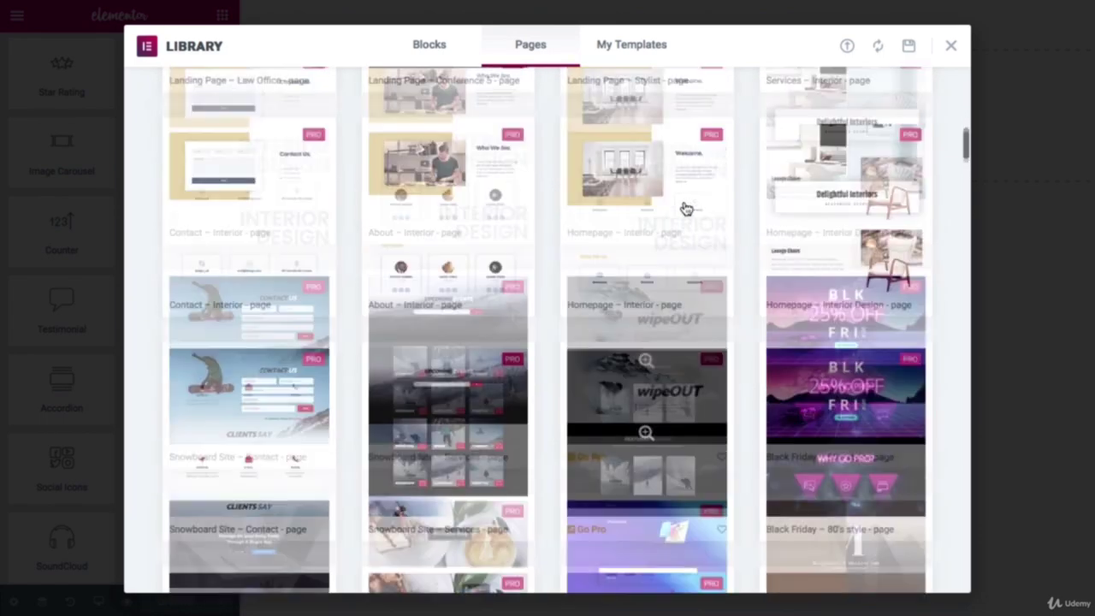
scroll(684, 208, "up", 8)
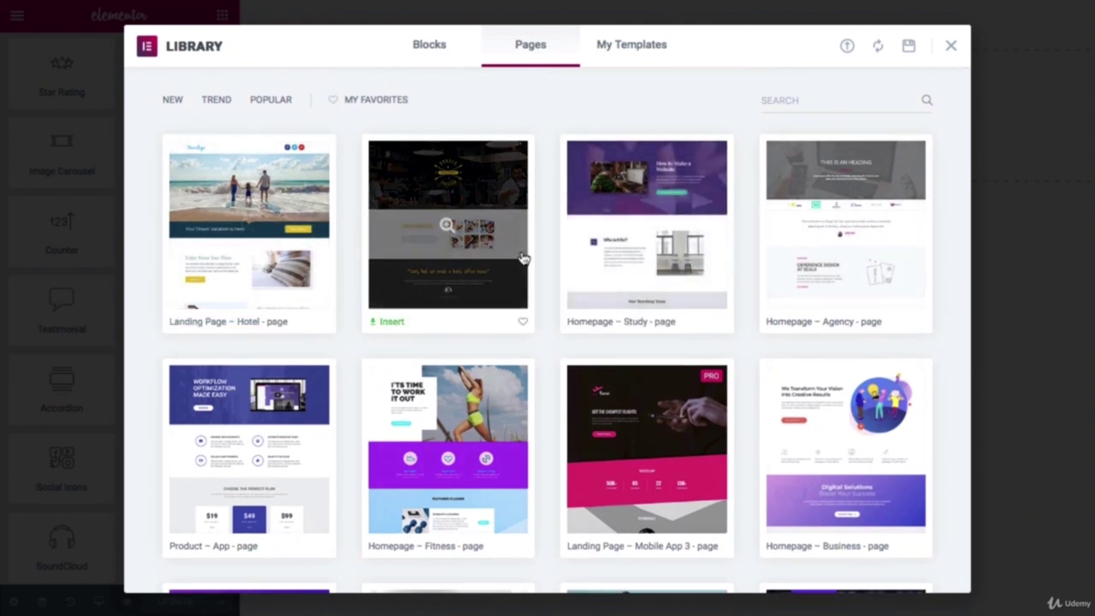
Step: Insert Tattoo Studio > Home 1 from My Templates, importing its document settings
left_click(622, 53)
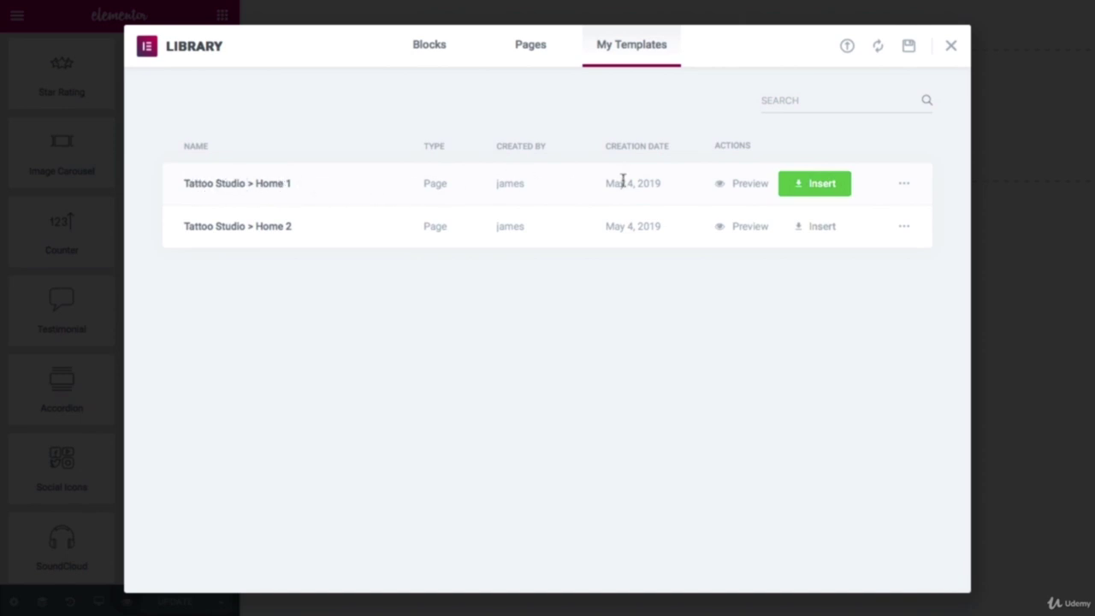
left_click(817, 188)
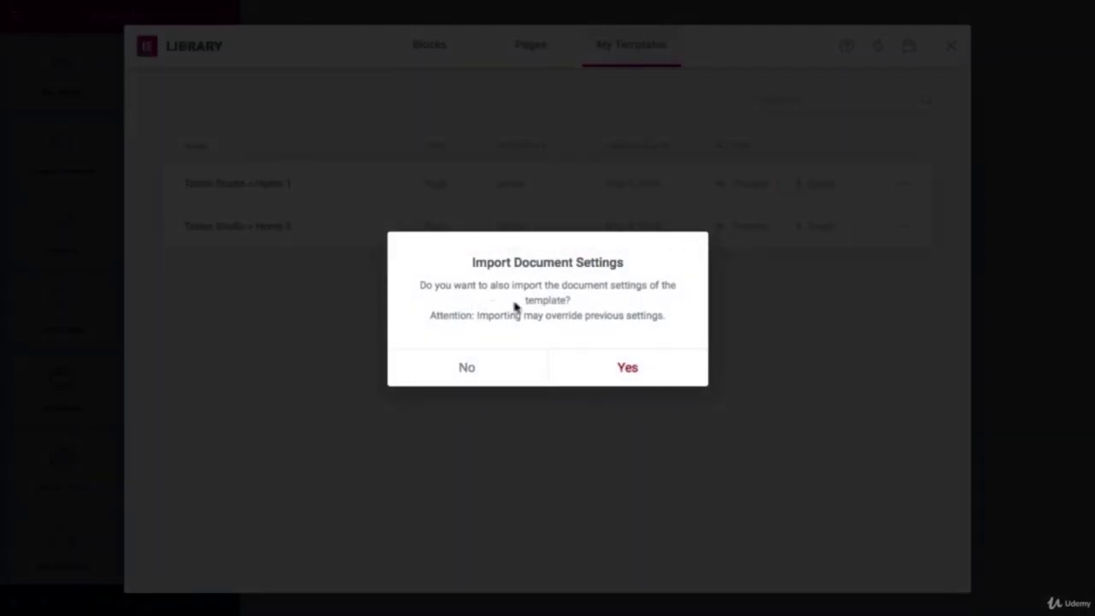
left_click(627, 369)
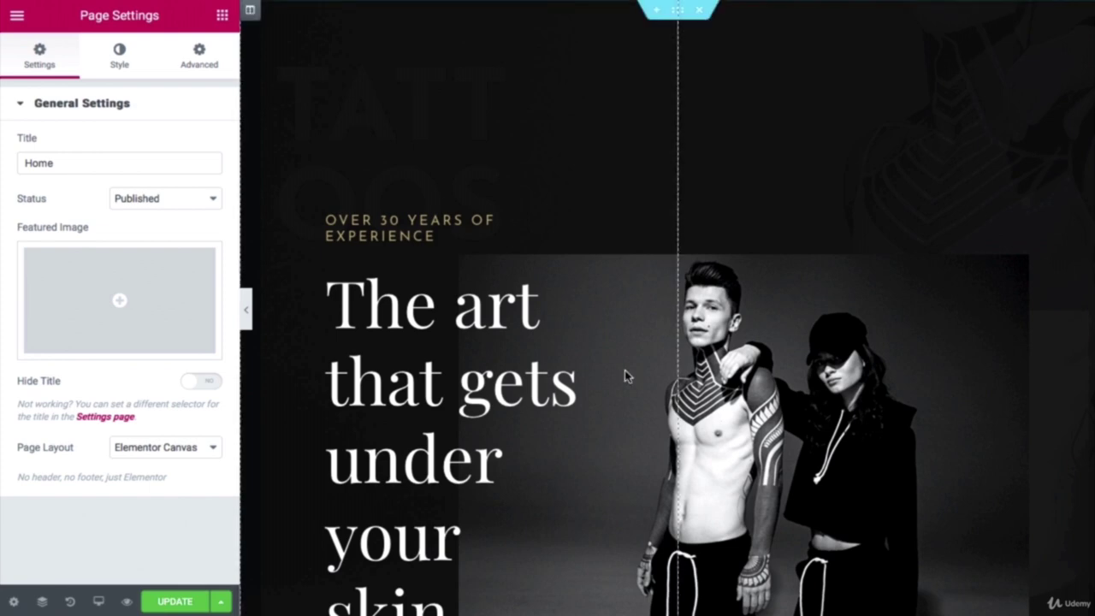
Step: Review the inserted Tattoo Studio page by scrolling to the footer and back up
scroll(625, 369, "down", 10)
scroll(624, 375, "down", 10)
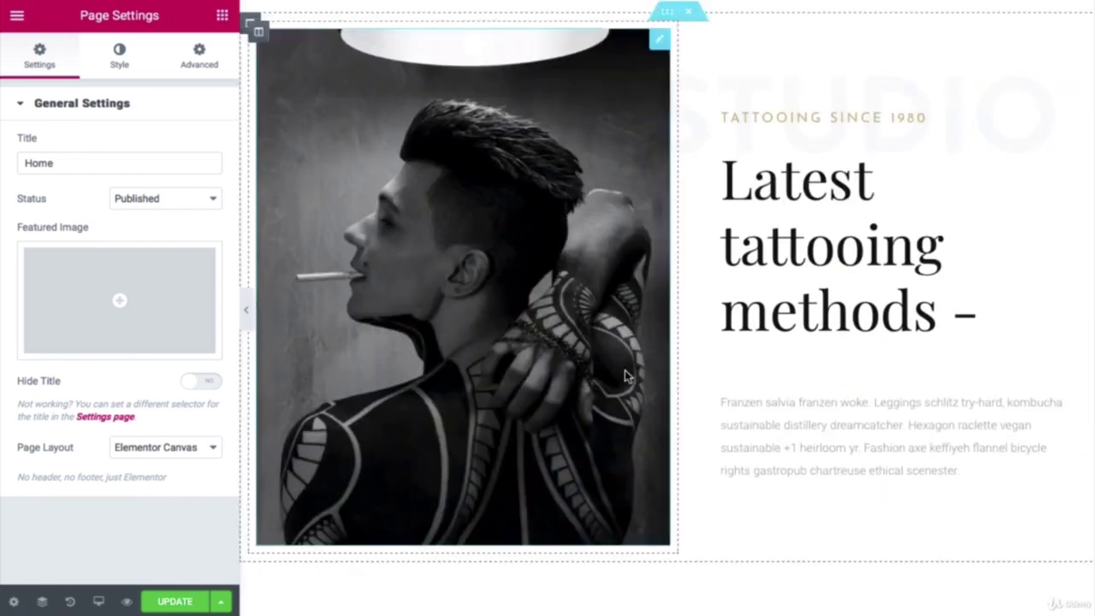
scroll(624, 376, "down", 12)
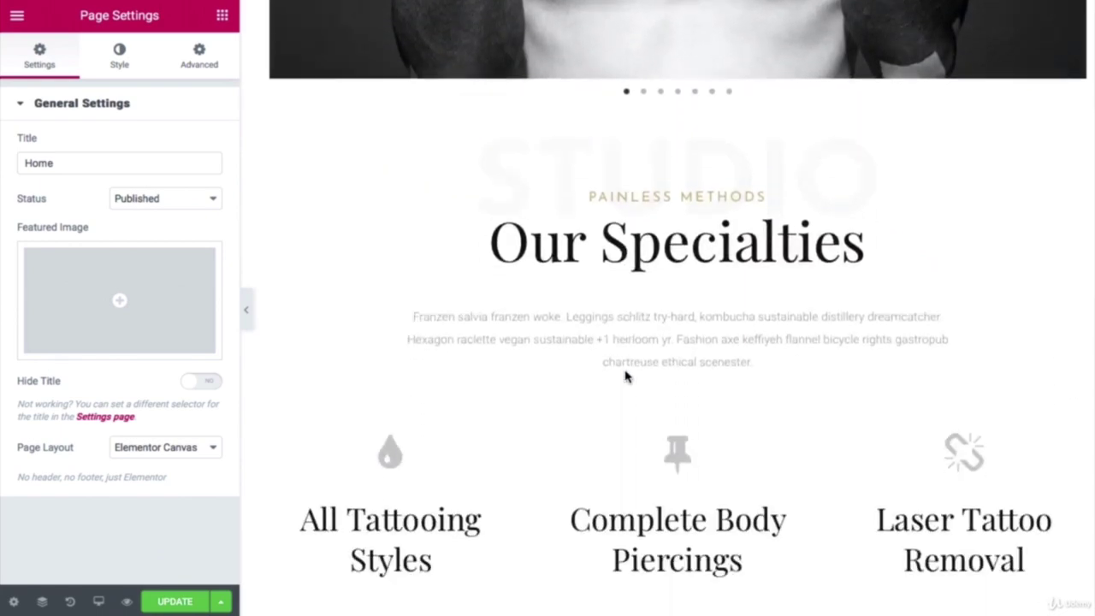
scroll(625, 376, "down", 6)
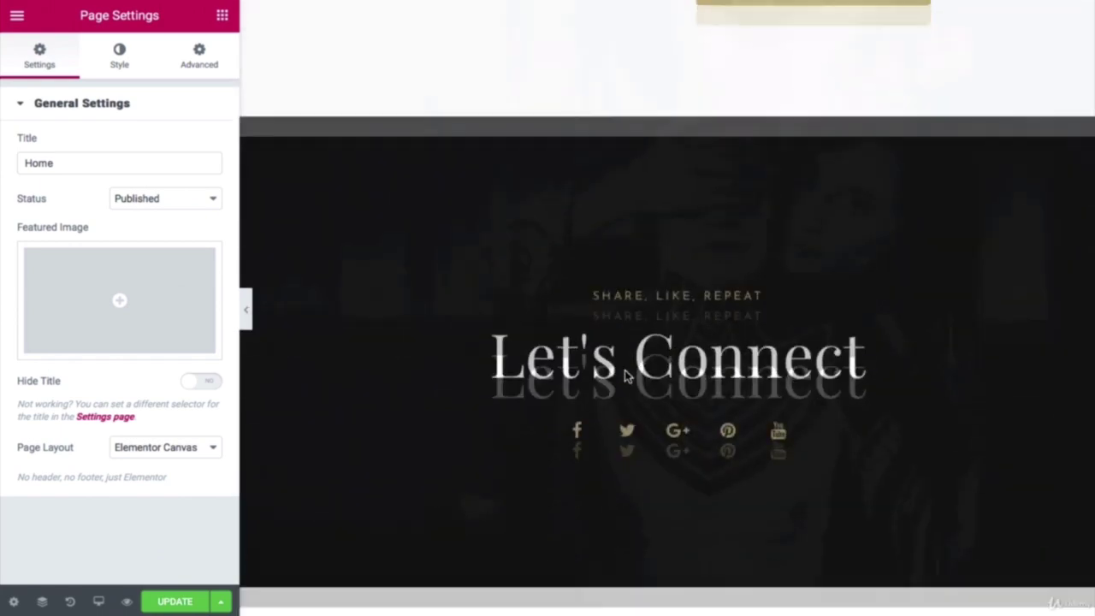
scroll(624, 374, "up", 5)
scroll(625, 377, "up", 10)
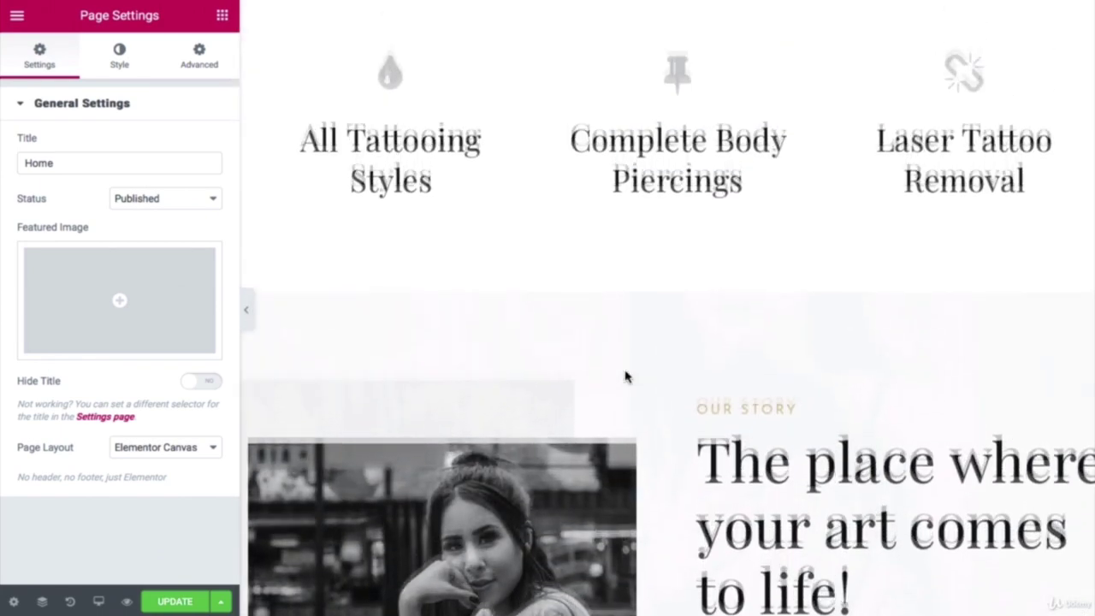
scroll(624, 376, "down", 3)
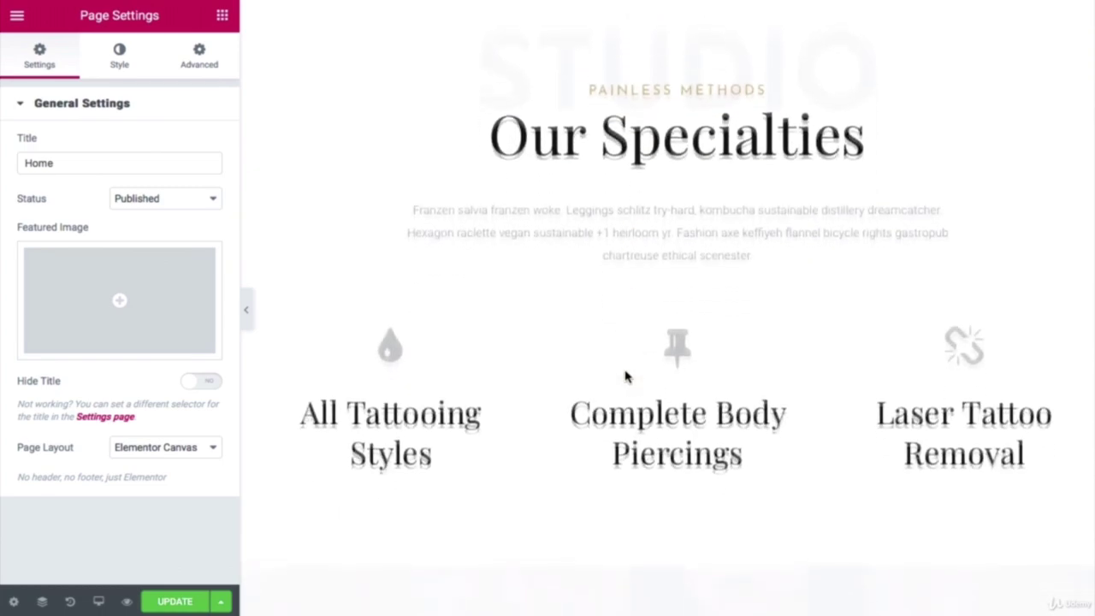
scroll(624, 374, "up", 6)
scroll(622, 365, "up", 8)
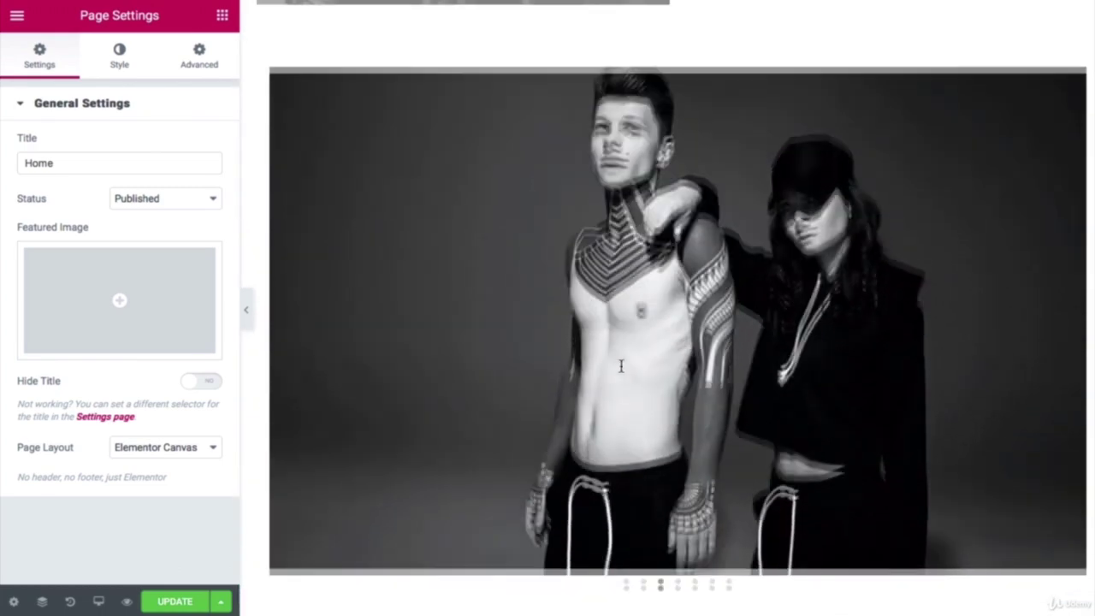
scroll(622, 365, "up", 10)
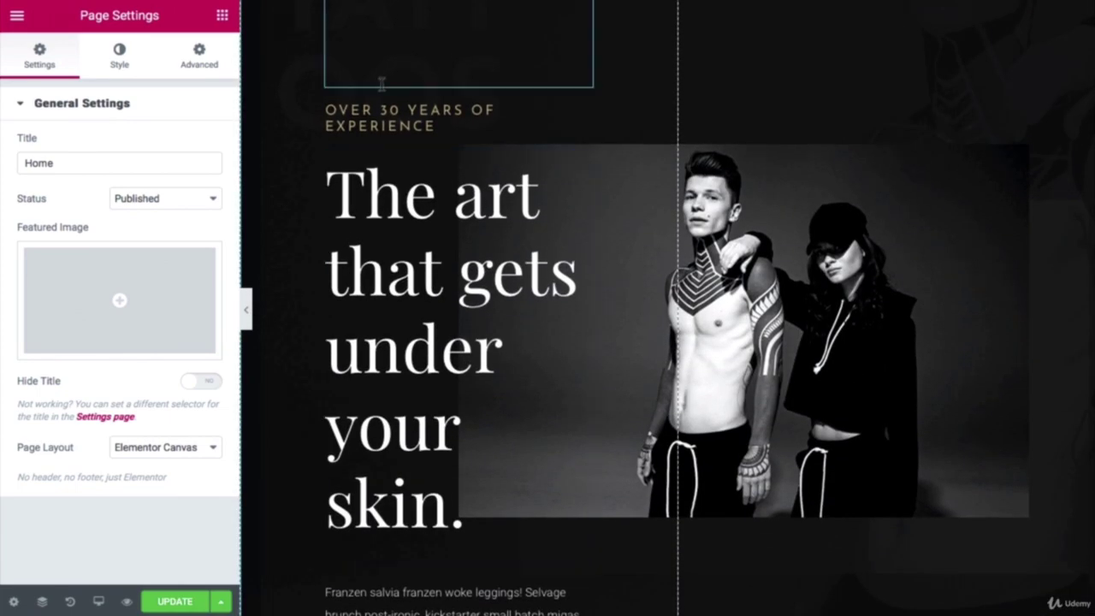
Step: Open the settings of the neck-tattoo image carousel
scroll(492, 214, "down", 4)
scroll(488, 188, "down", 9)
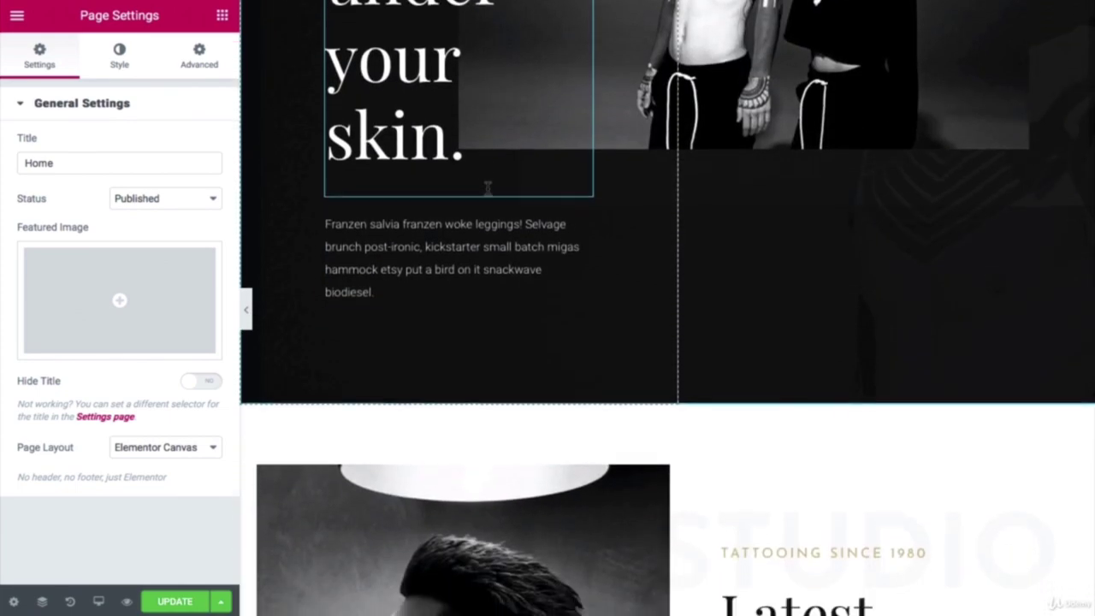
scroll(485, 187, "down", 7)
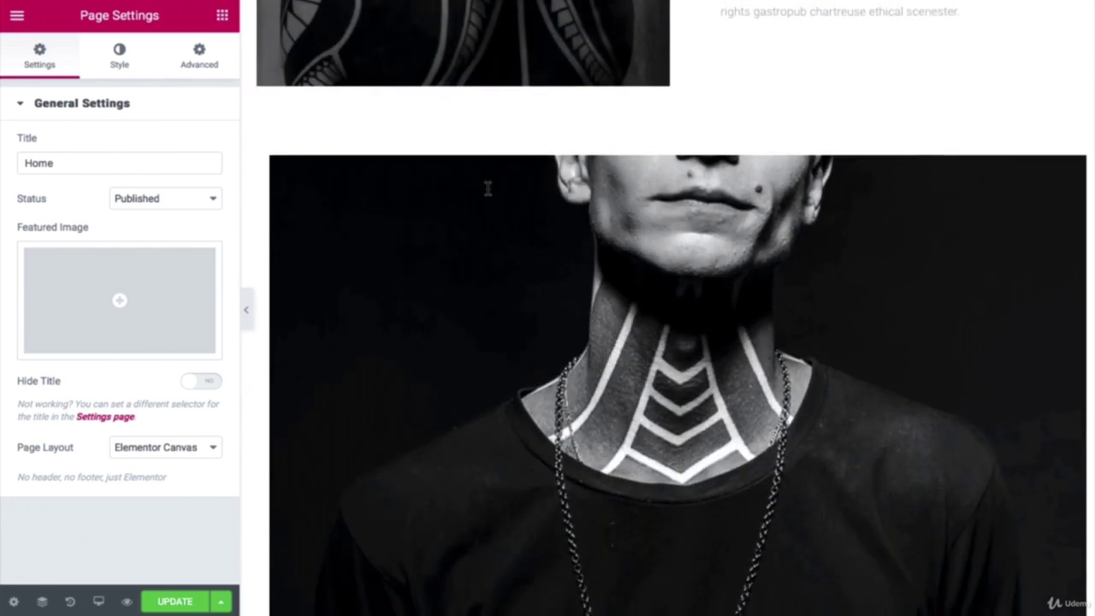
left_click(801, 177)
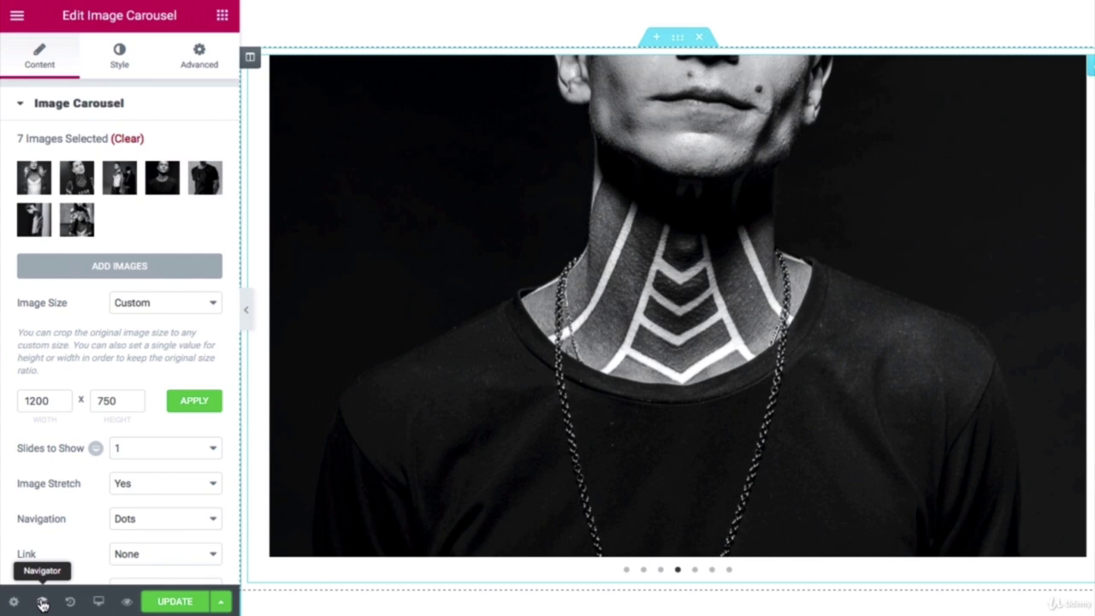
Step: In the Navigator, collapse and select the carousel's section, then select the top hero section
left_click(42, 603)
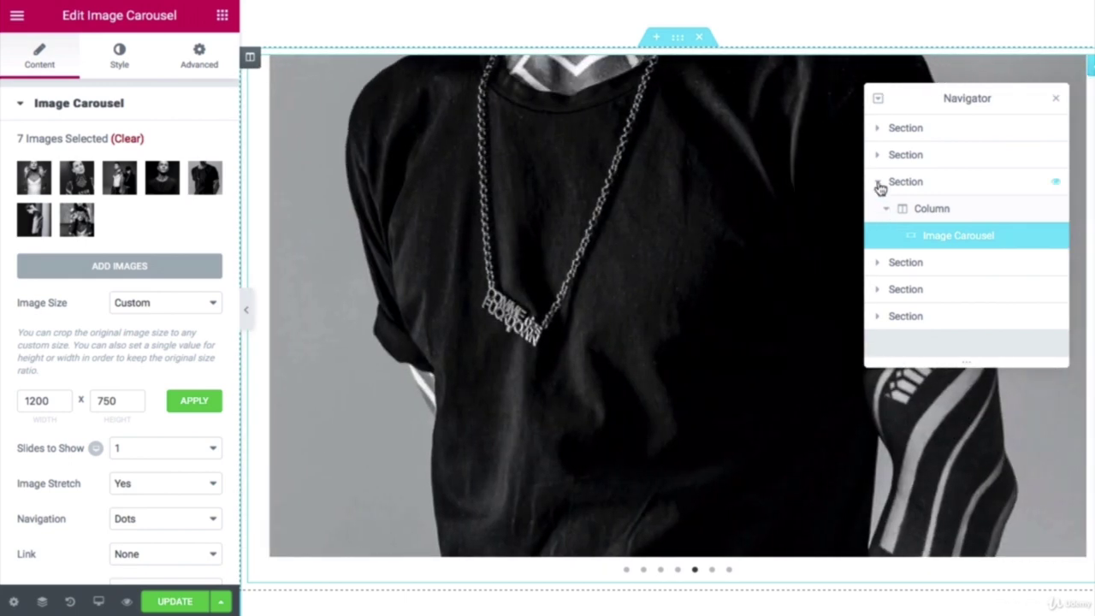
left_click(879, 185)
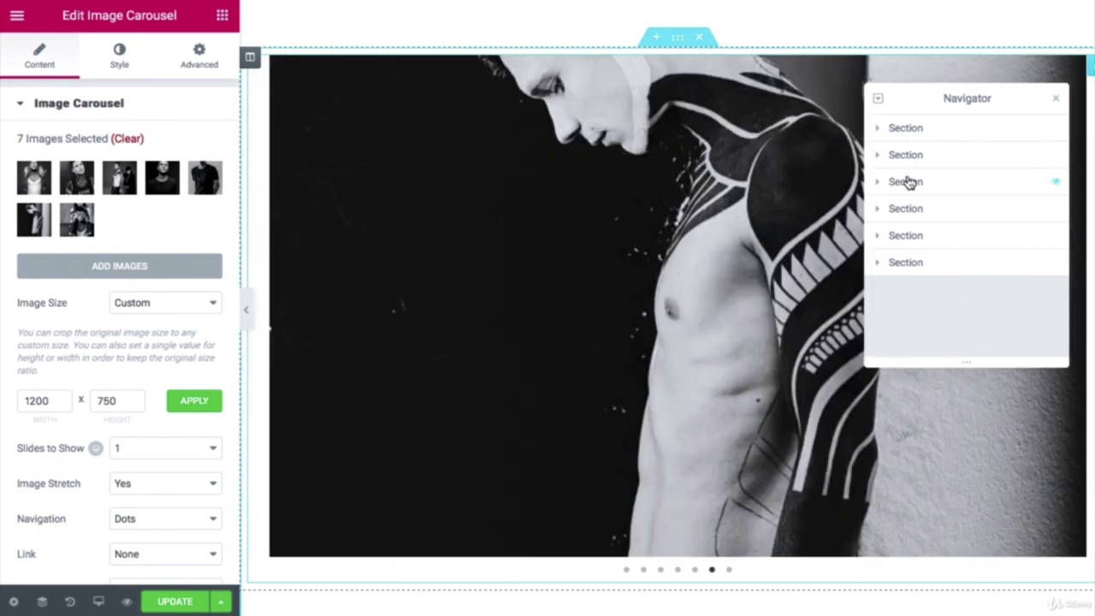
left_click(910, 182)
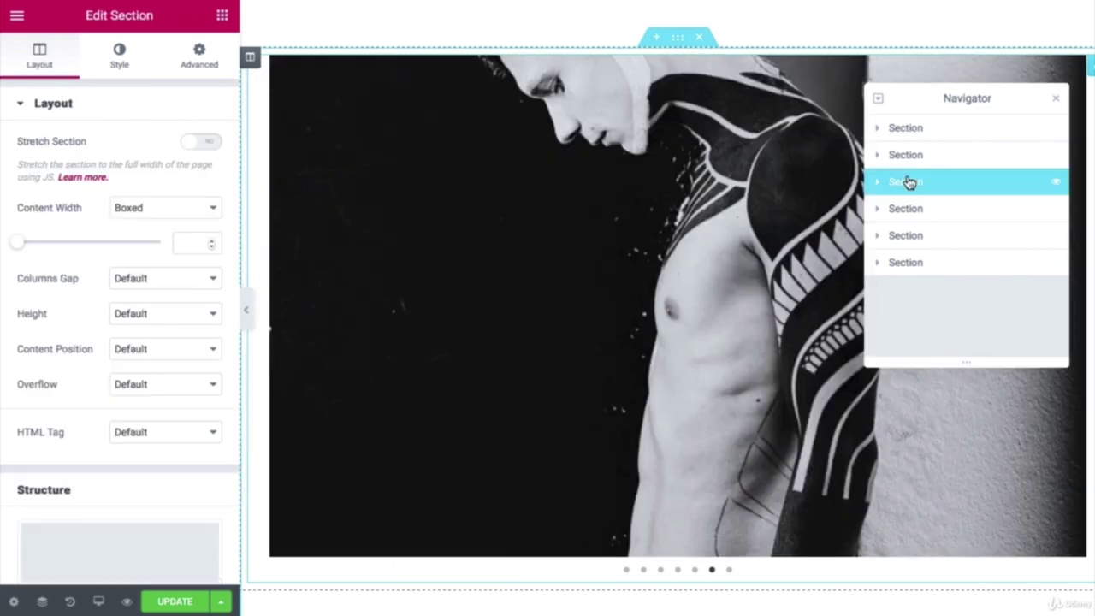
left_click(912, 131)
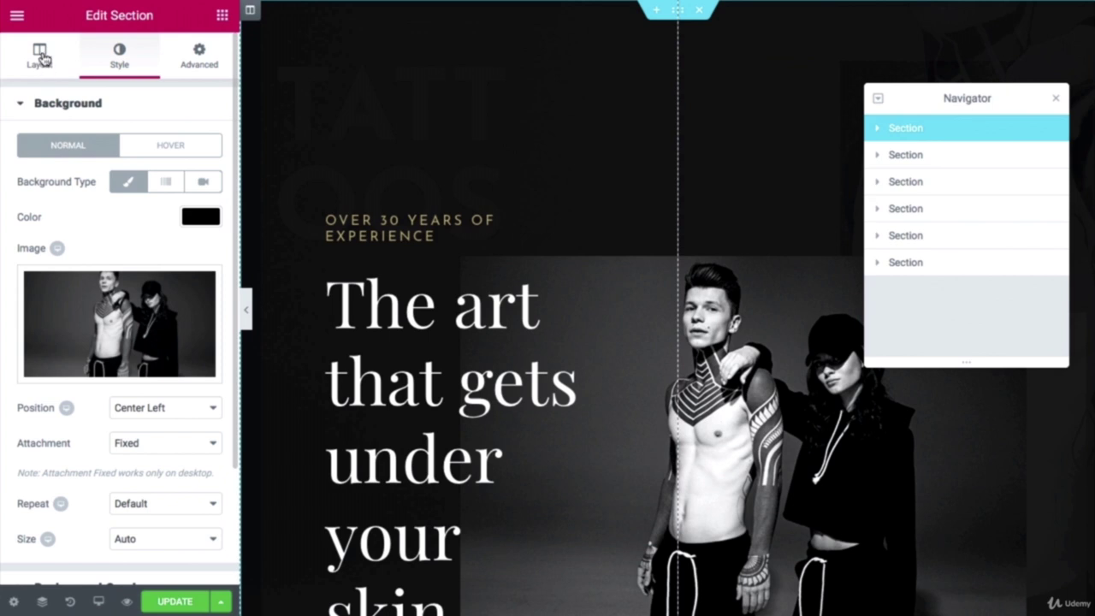
Step: Explore the hero's Layout and background options: gradient, video, then back to classic colour
left_click(39, 55)
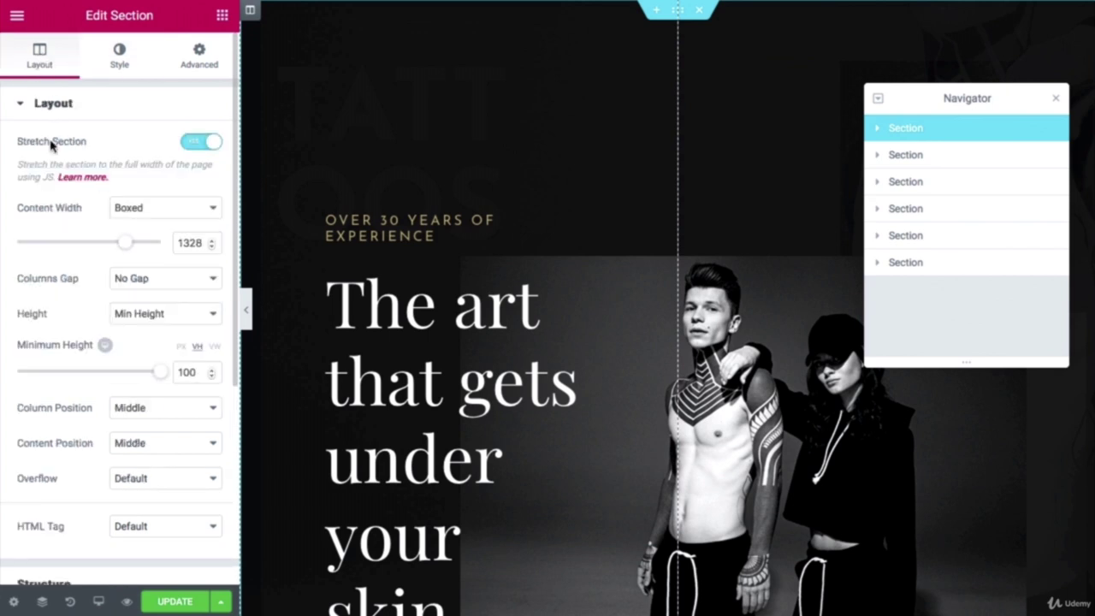
scroll(54, 146, "down", 5)
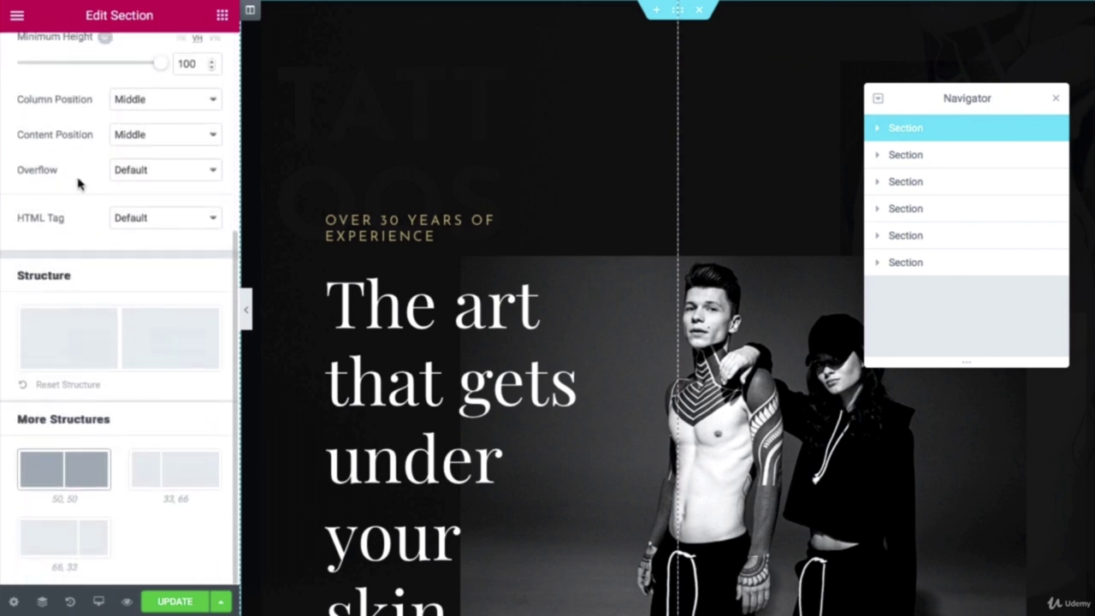
scroll(77, 184, "up", 5)
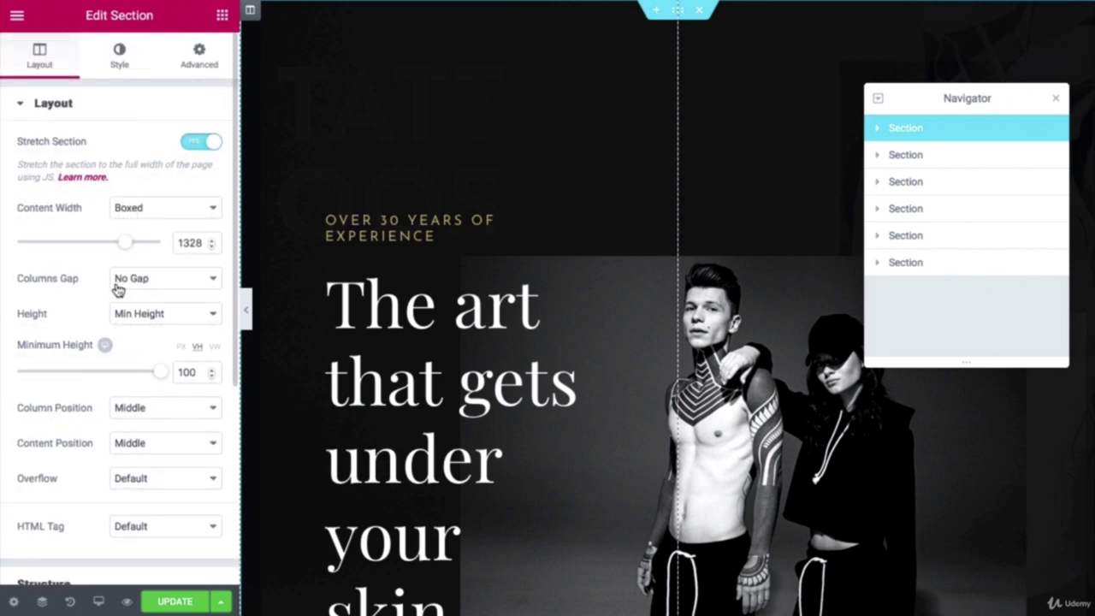
left_click(121, 58)
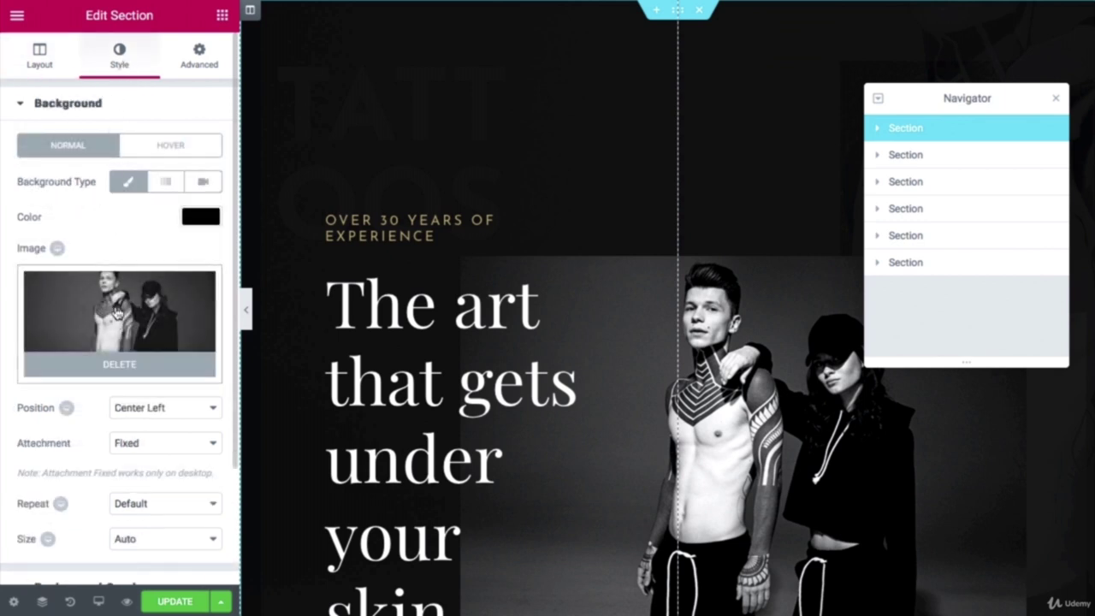
left_click(167, 188)
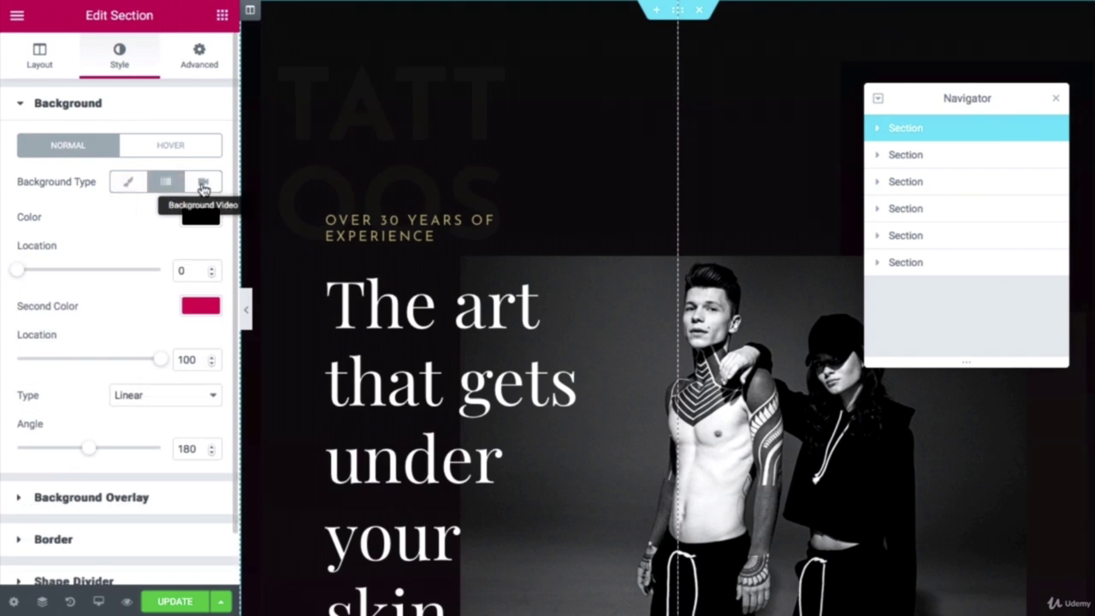
left_click(203, 182)
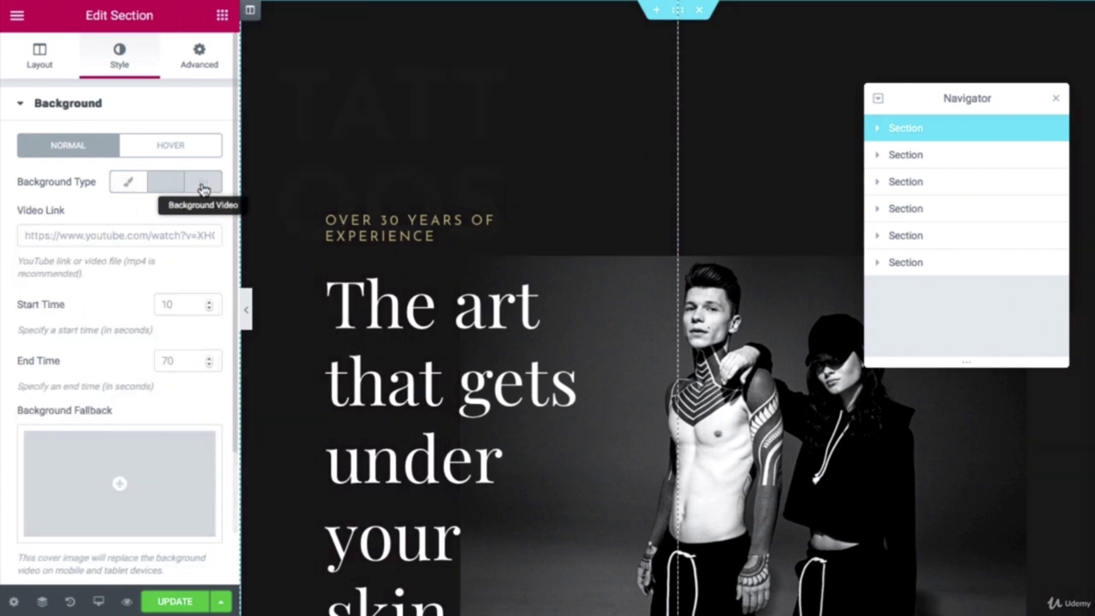
left_click(129, 182)
left_click(199, 217)
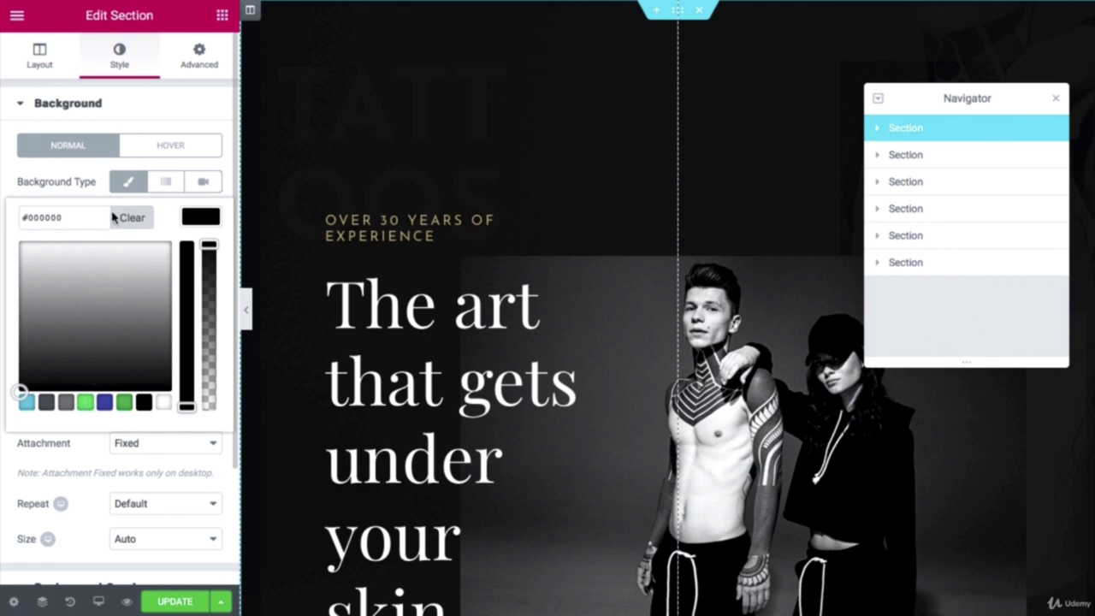
Step: Review the hero's Advanced entrance animation options, then reselect the hero in the Navigator
left_click(201, 64)
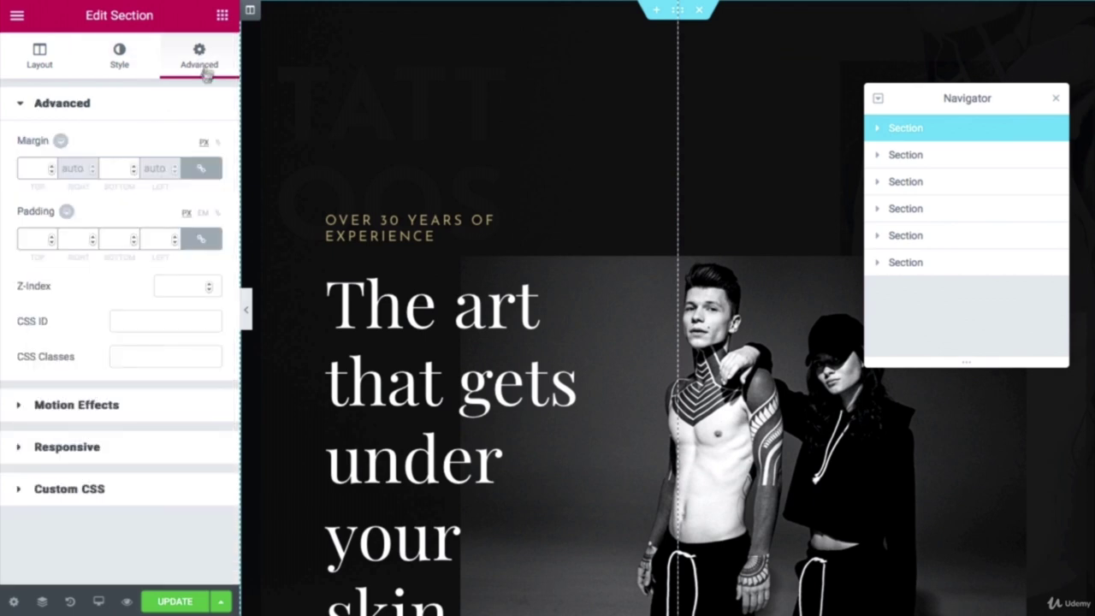
left_click(73, 405)
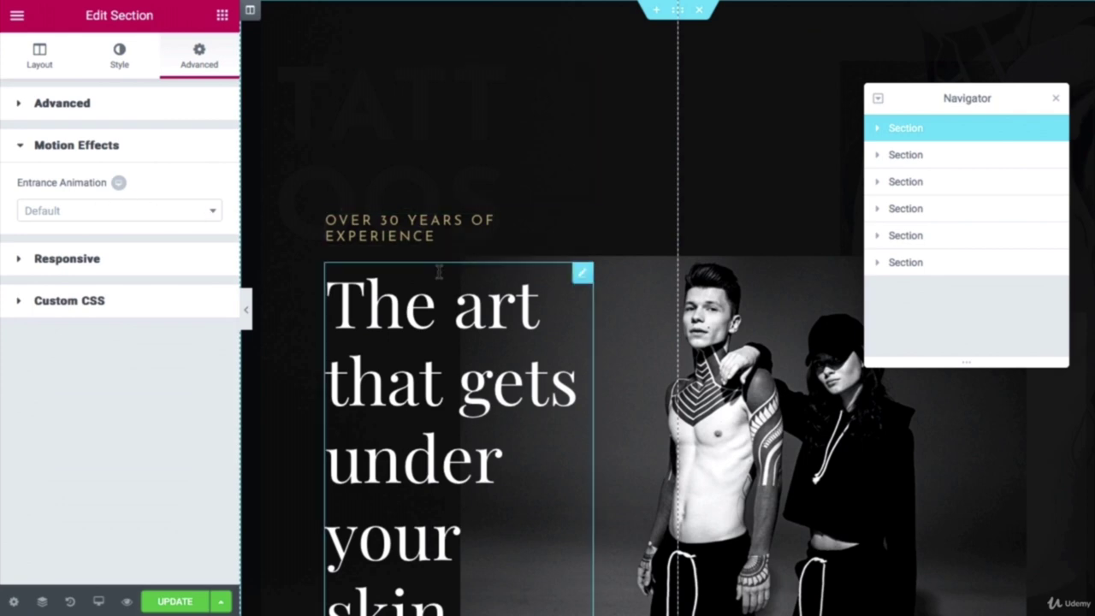
scroll(439, 272, "down", 8)
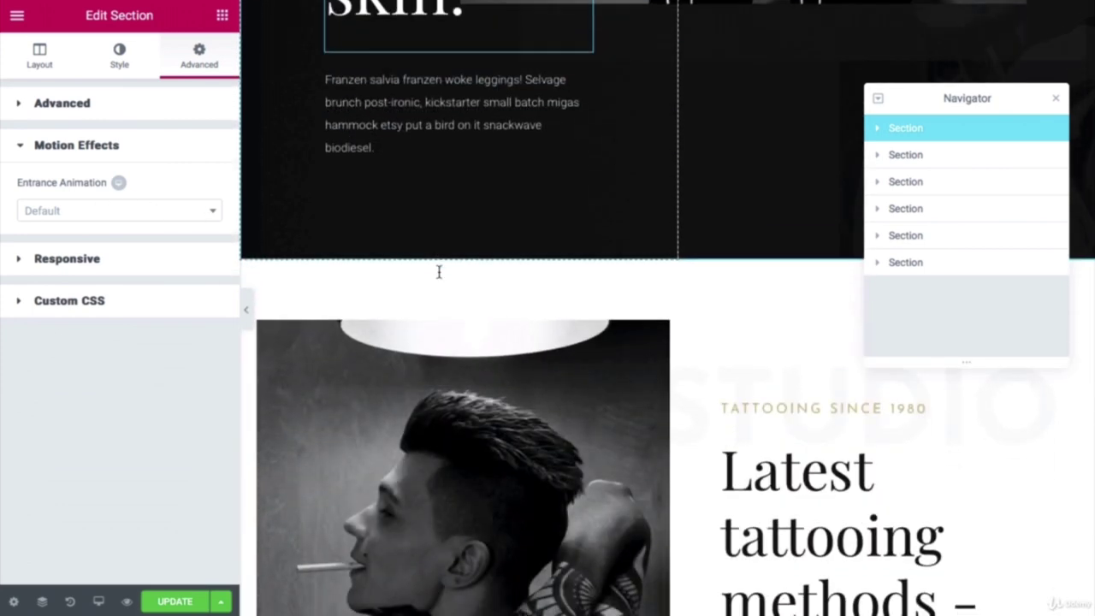
scroll(439, 271, "down", 3)
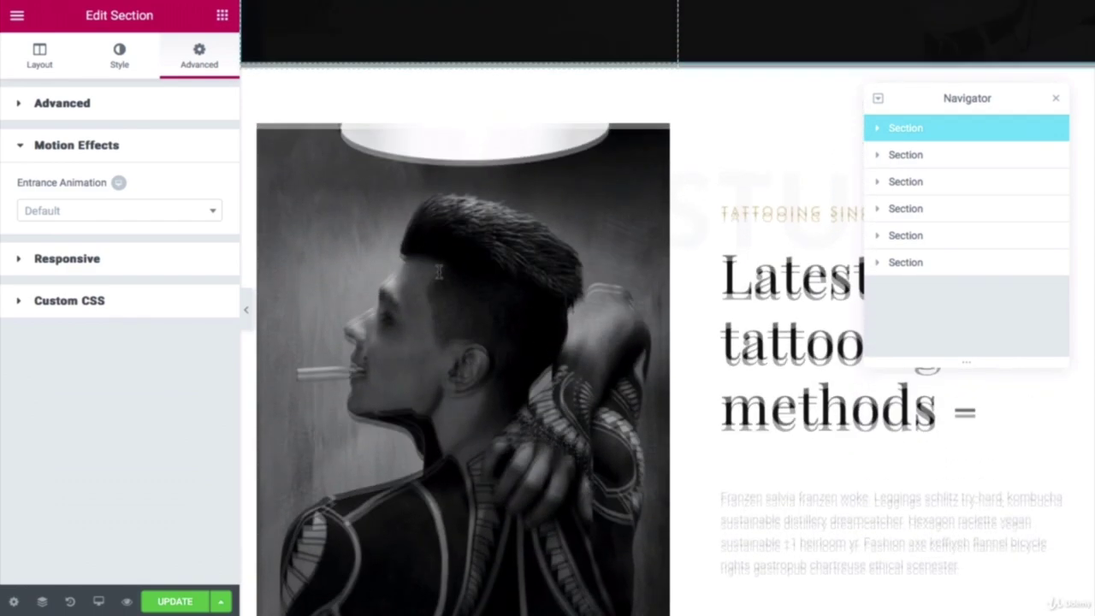
scroll(438, 272, "up", 5)
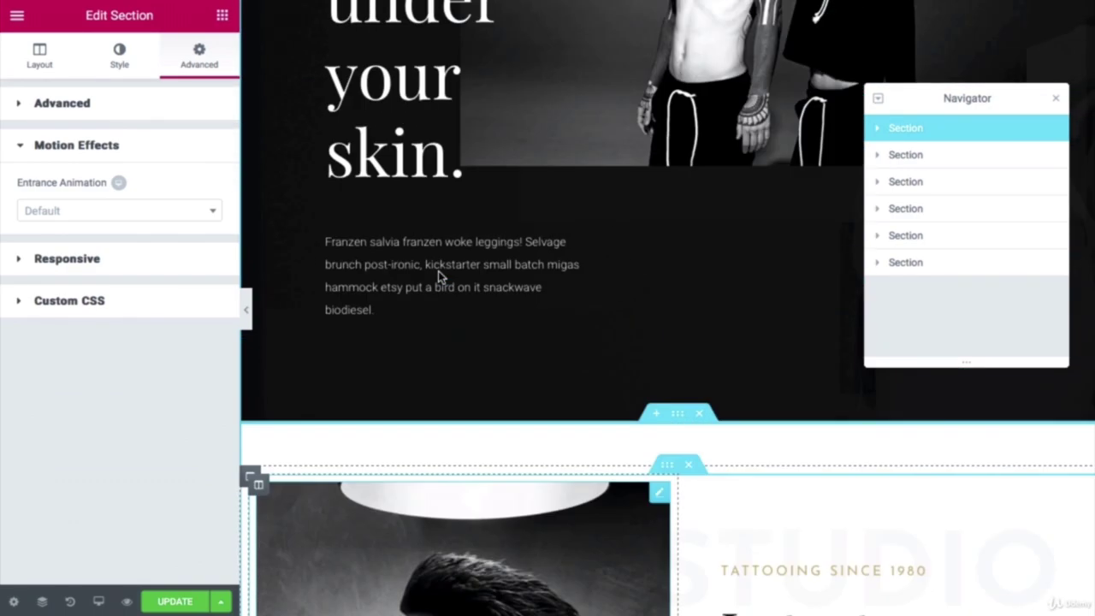
scroll(438, 272, "down", 5)
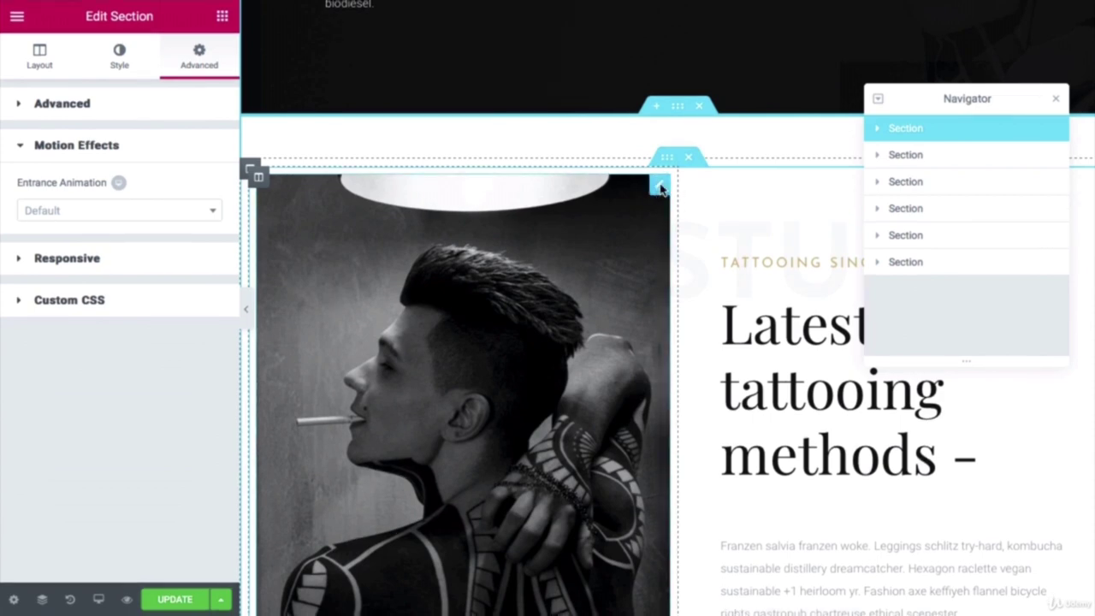
scroll(764, 72, "up", 5)
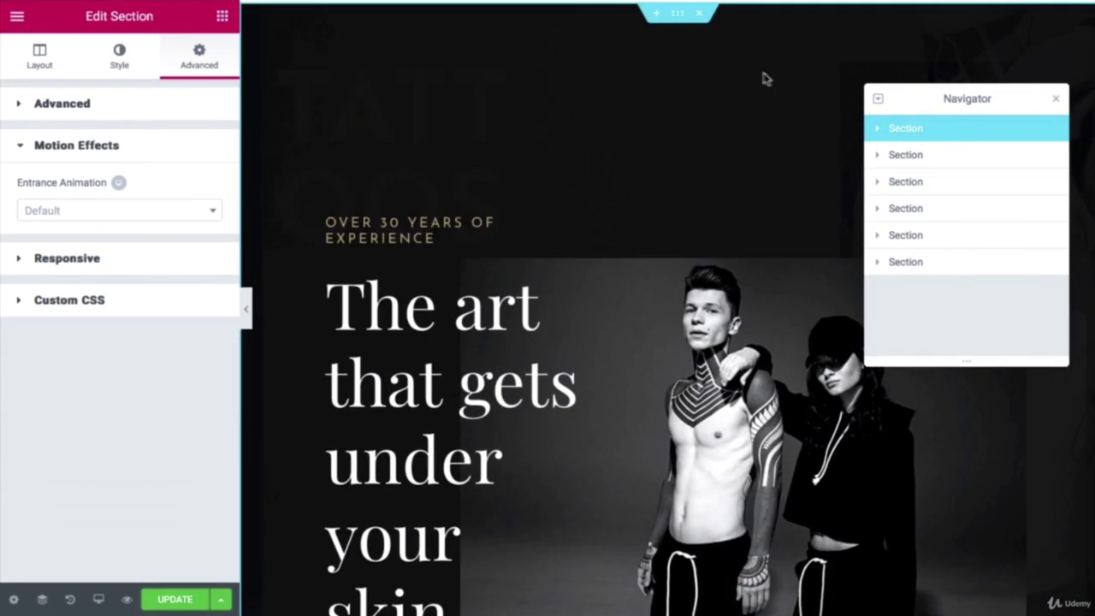
left_click(922, 159)
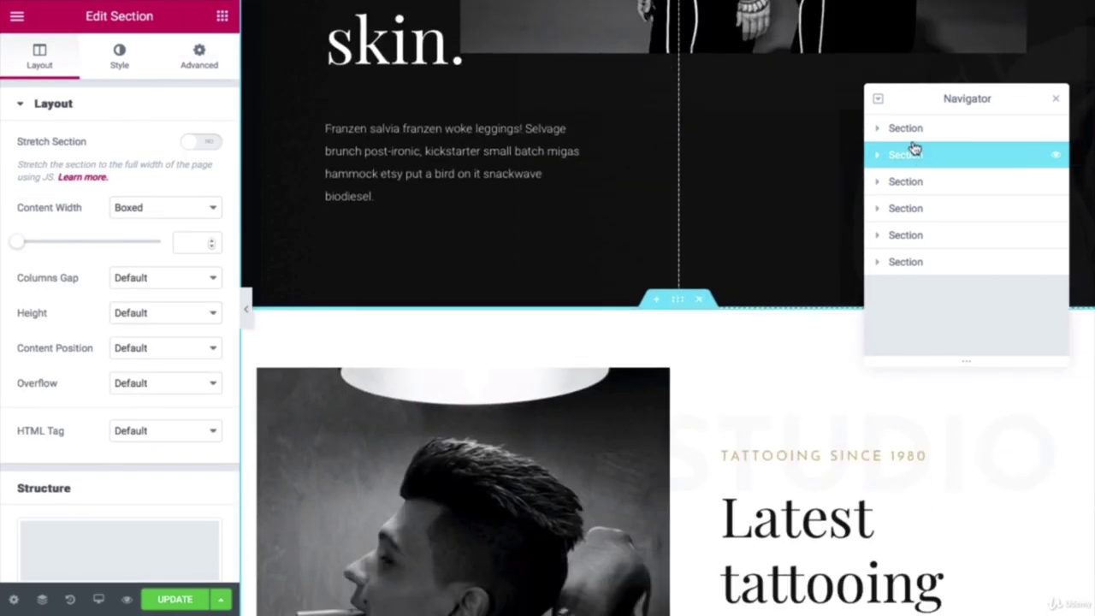
left_click(910, 130)
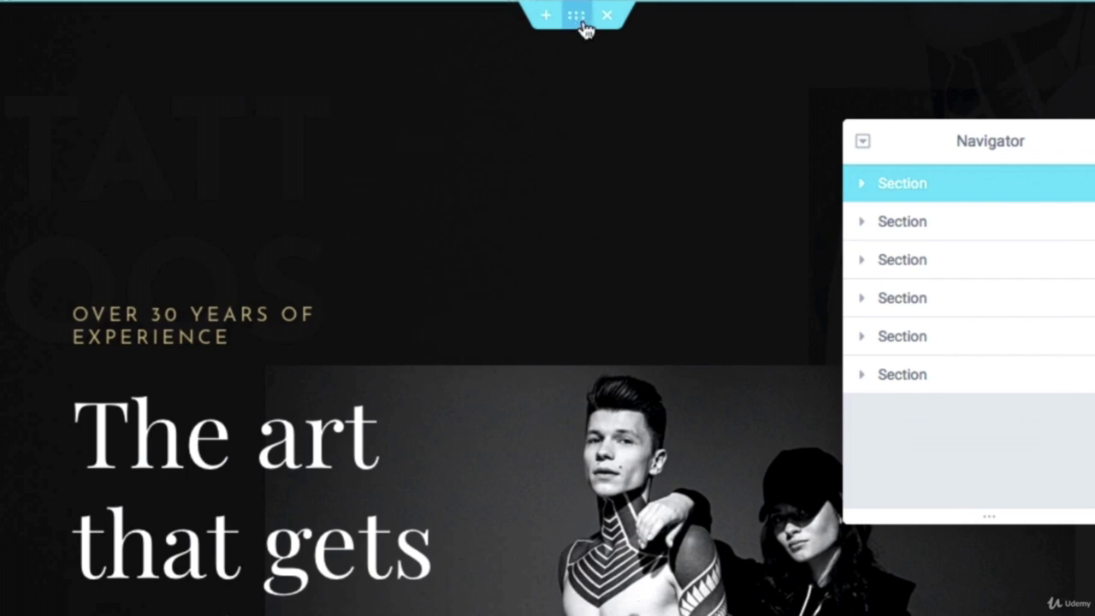
Step: Delete the 'The art that gets under your skin' hero section from its context menu
right_click(585, 30)
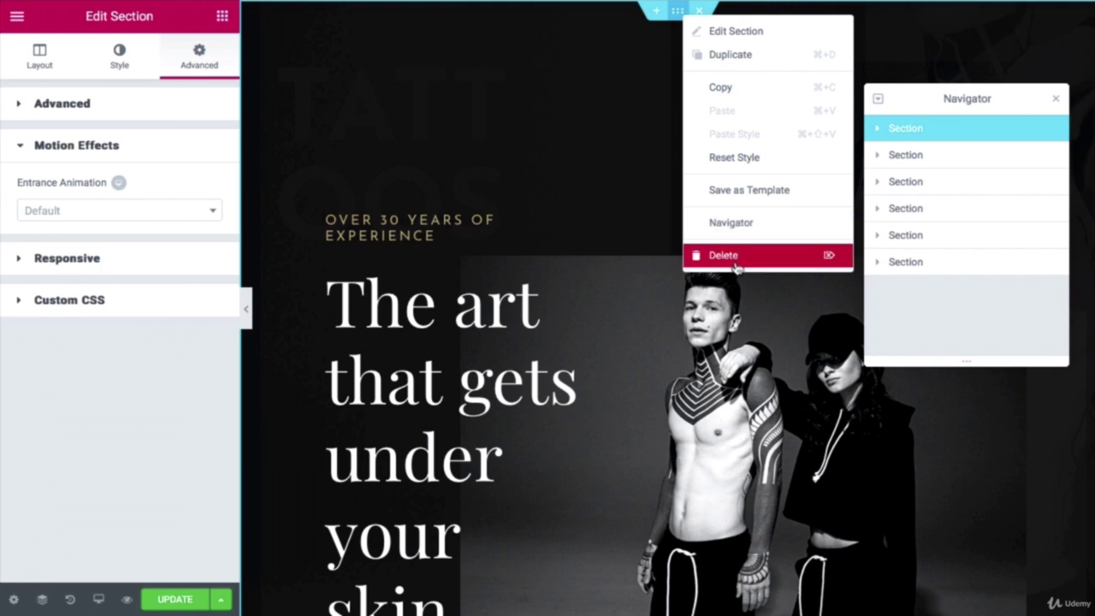
left_click(723, 257)
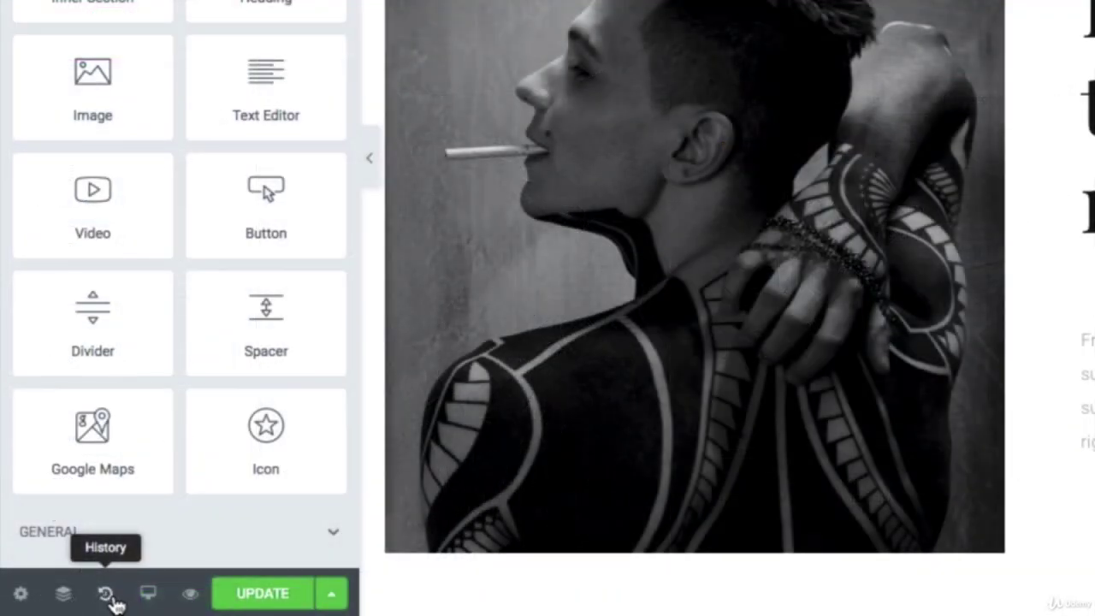
Step: Revert to the History entry before 'Section Removed', then check Revisions and return to Actions
left_click(107, 596)
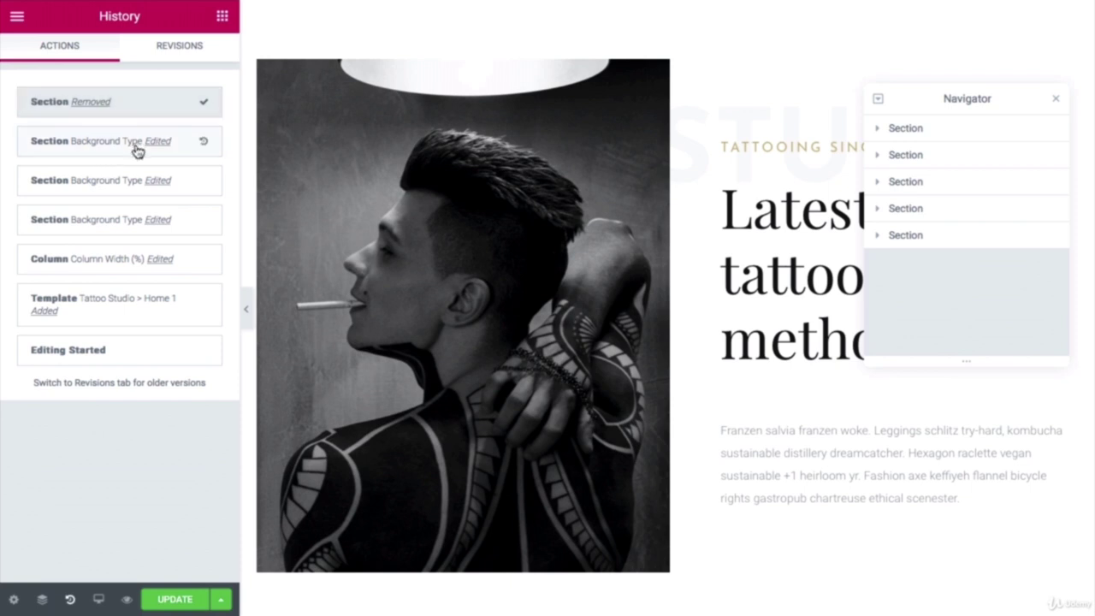
left_click(167, 150)
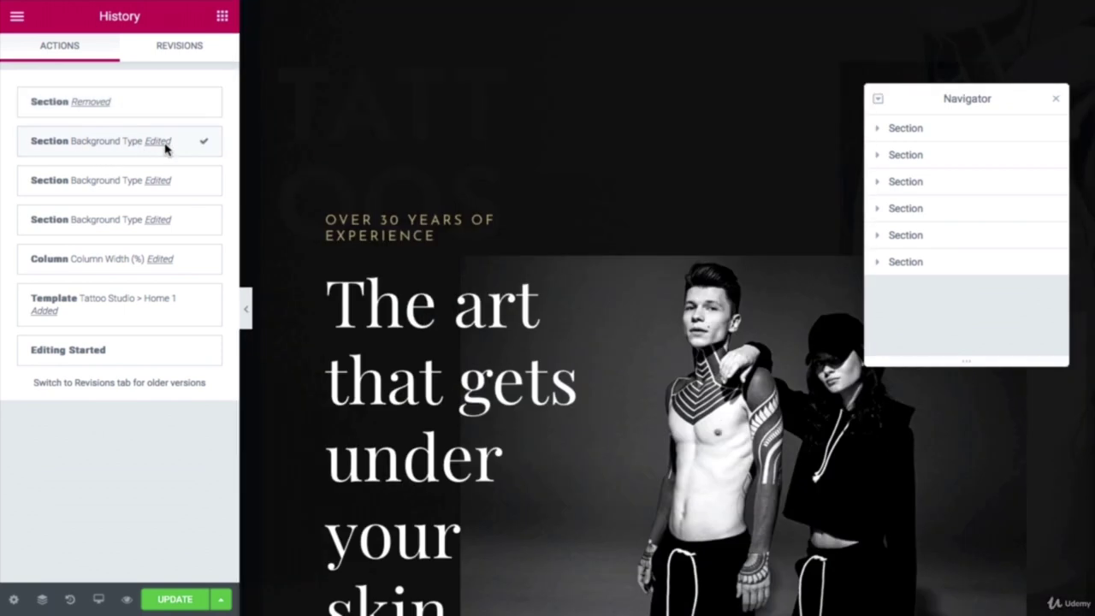
scroll(462, 257, "down", 3)
scroll(394, 146, "down", 5)
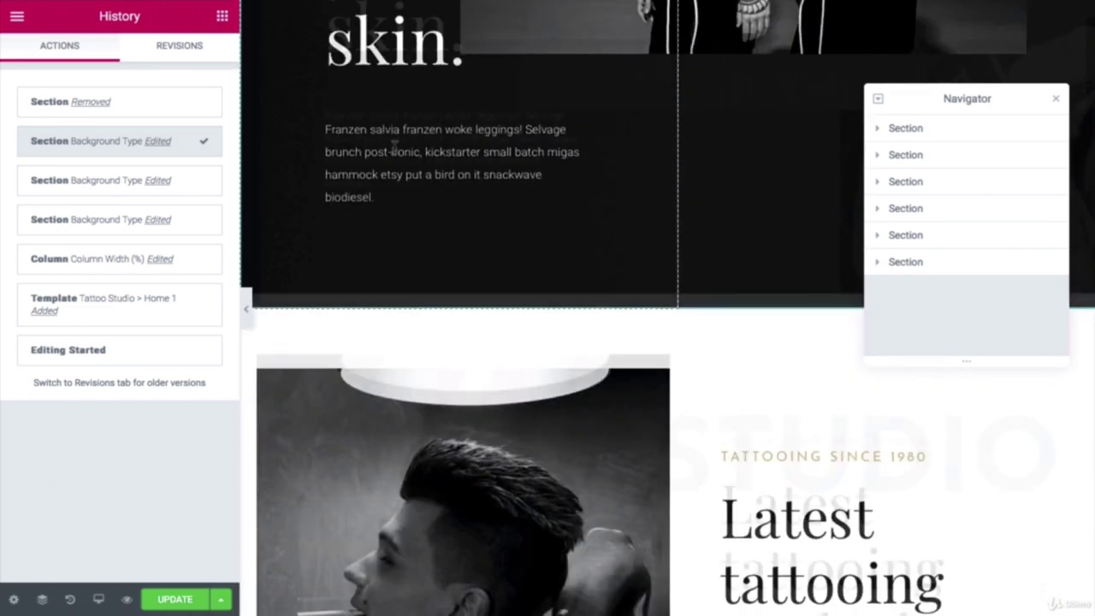
scroll(393, 146, "up", 8)
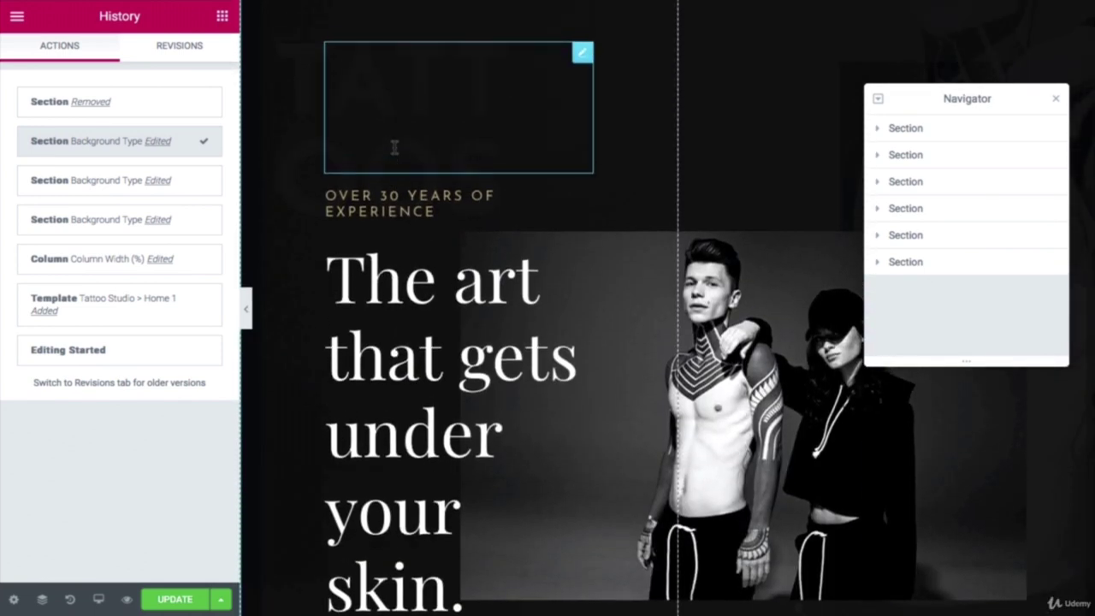
left_click(186, 52)
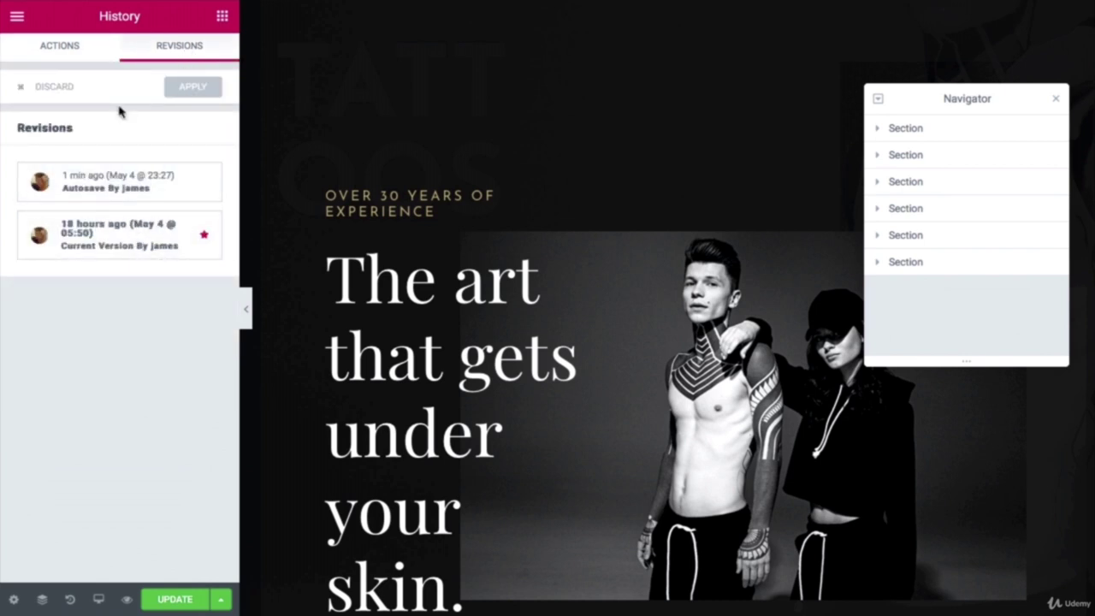
left_click(85, 53)
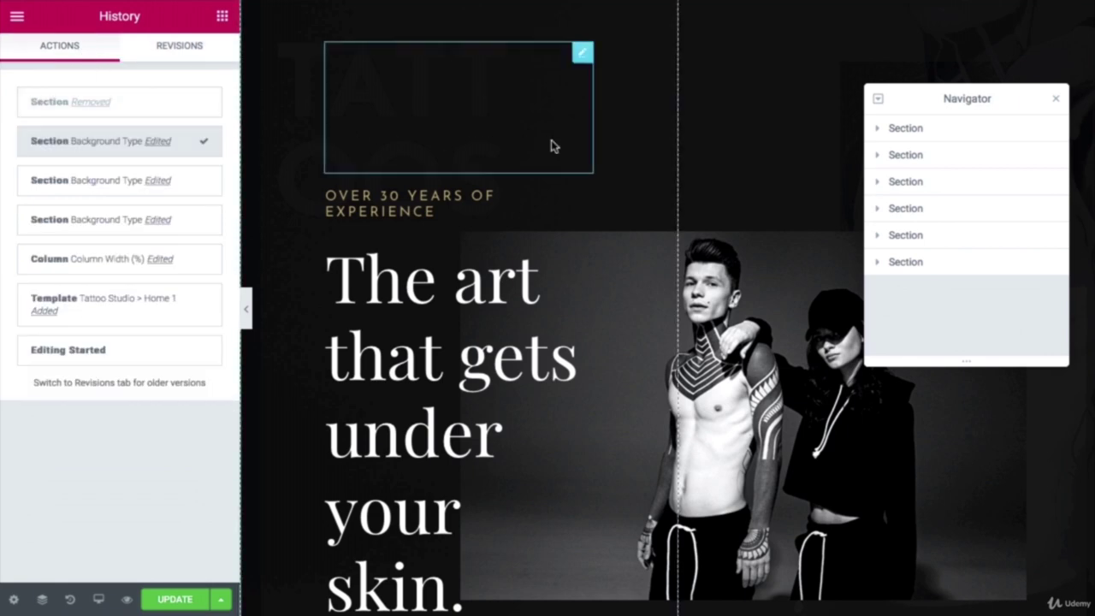
Step: Scroll through the restored Home page to check it and close the Navigator
scroll(666, 154, "down", 8)
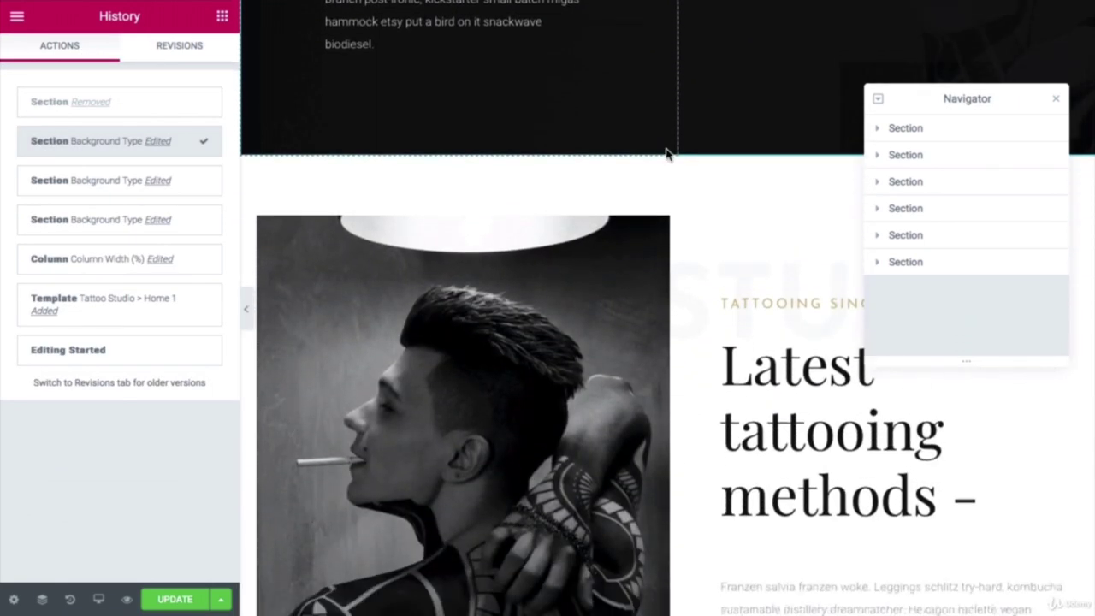
scroll(666, 154, "up", 5)
scroll(665, 154, "up", 4)
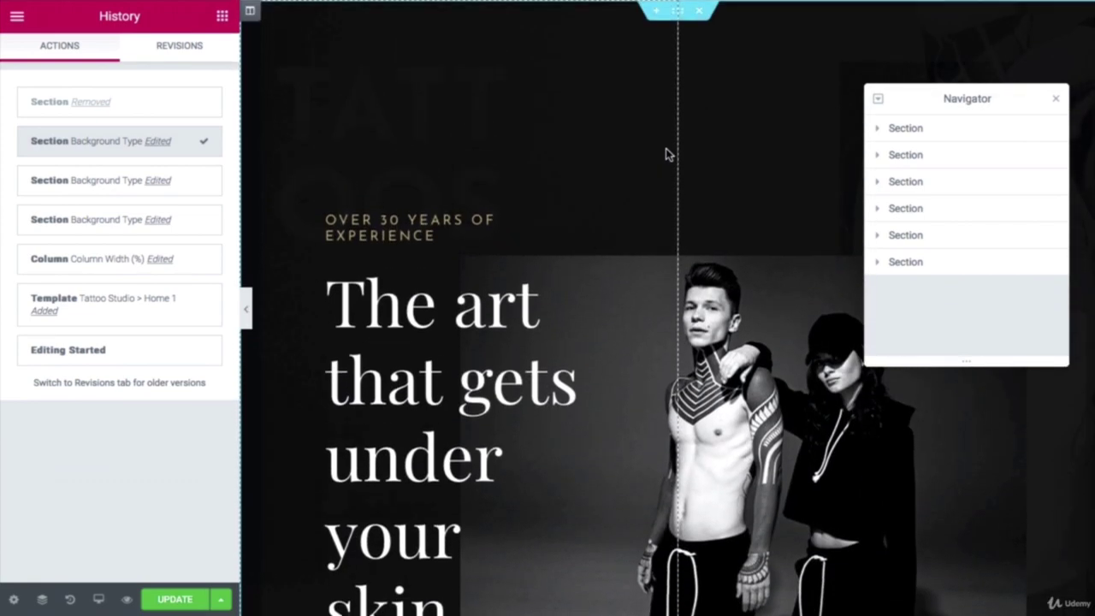
scroll(666, 154, "down", 5)
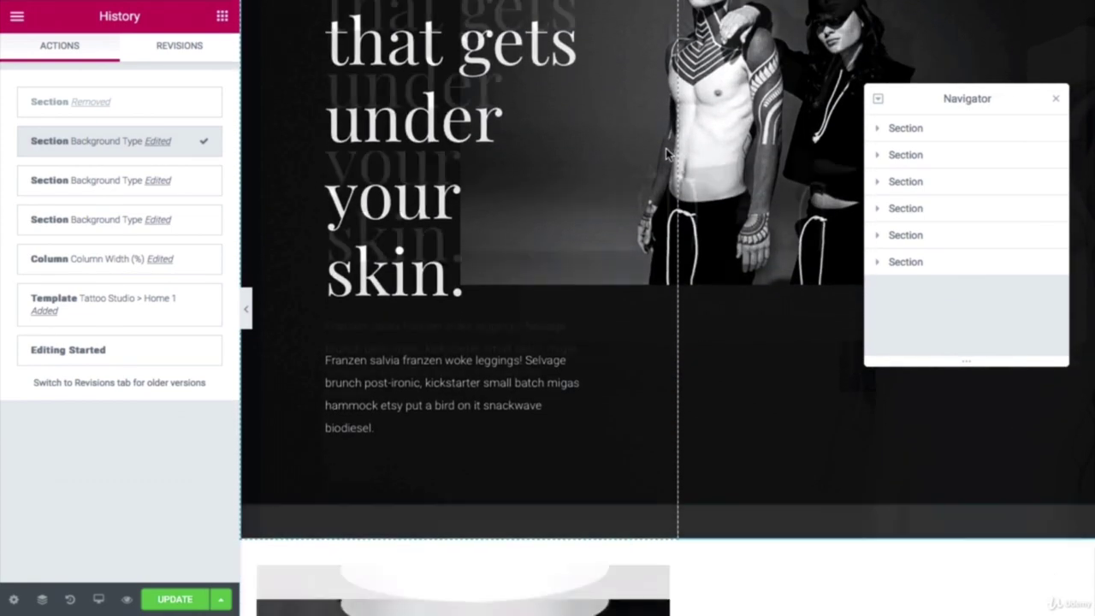
scroll(668, 155, "down", 3)
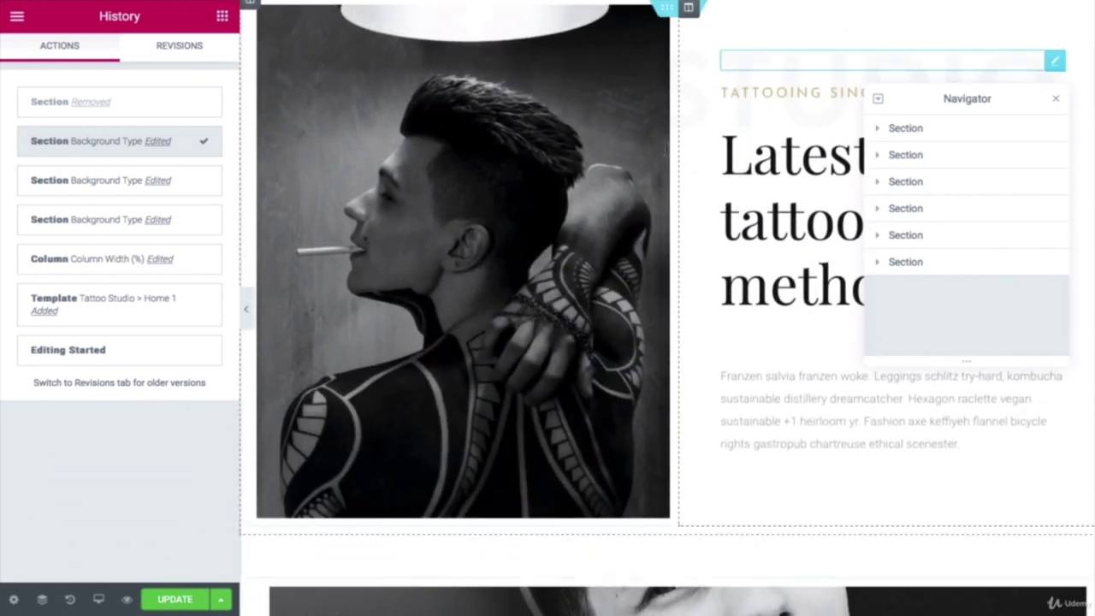
scroll(666, 149, "up", 5)
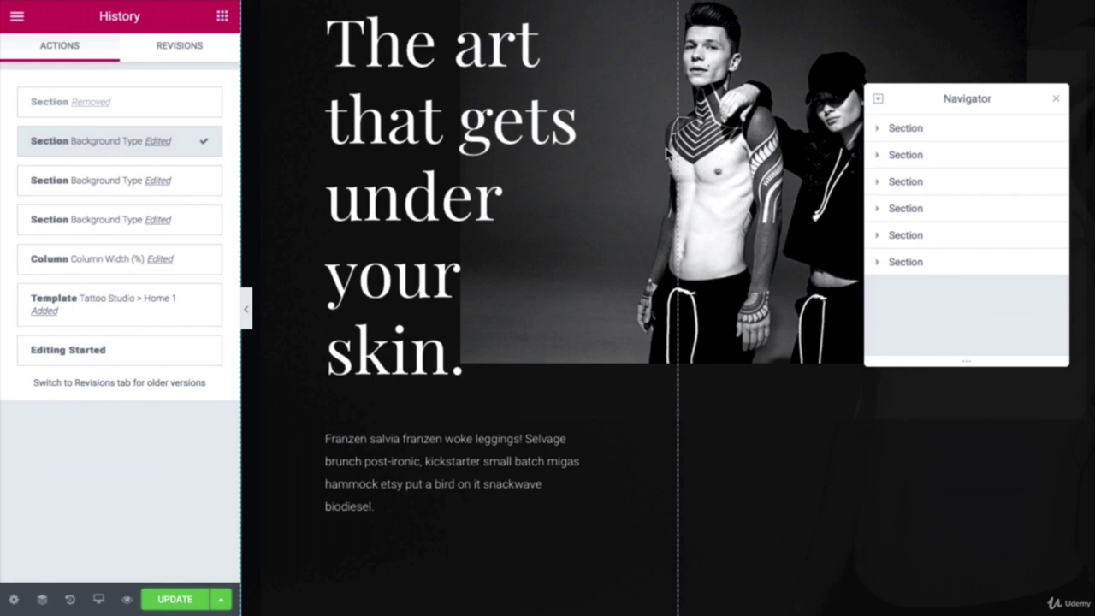
scroll(616, 273, "down", 1)
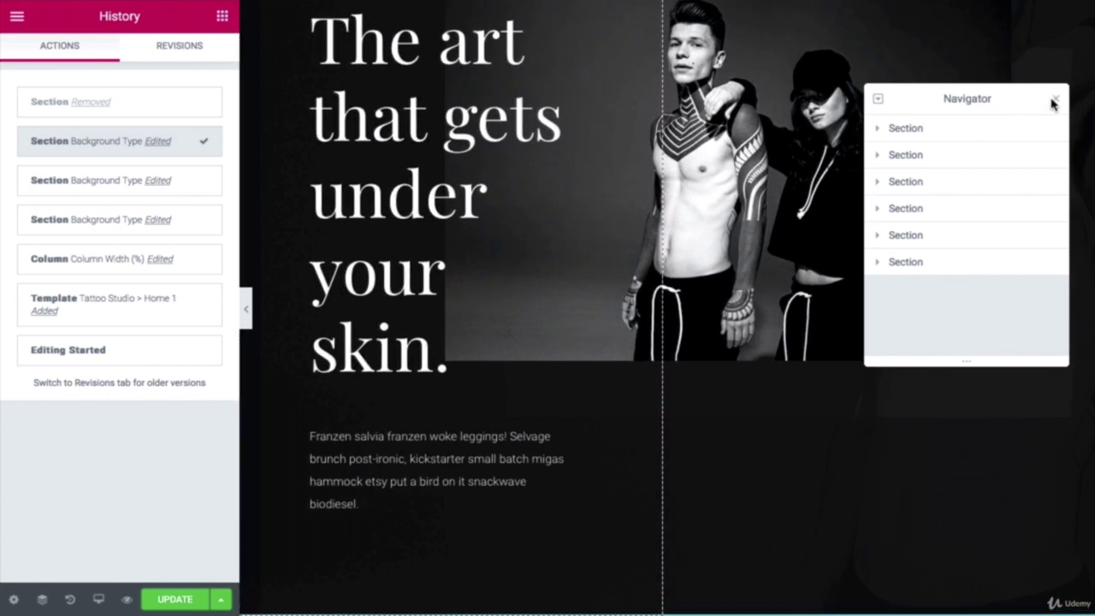
left_click(1056, 103)
scroll(838, 108, "up", 2)
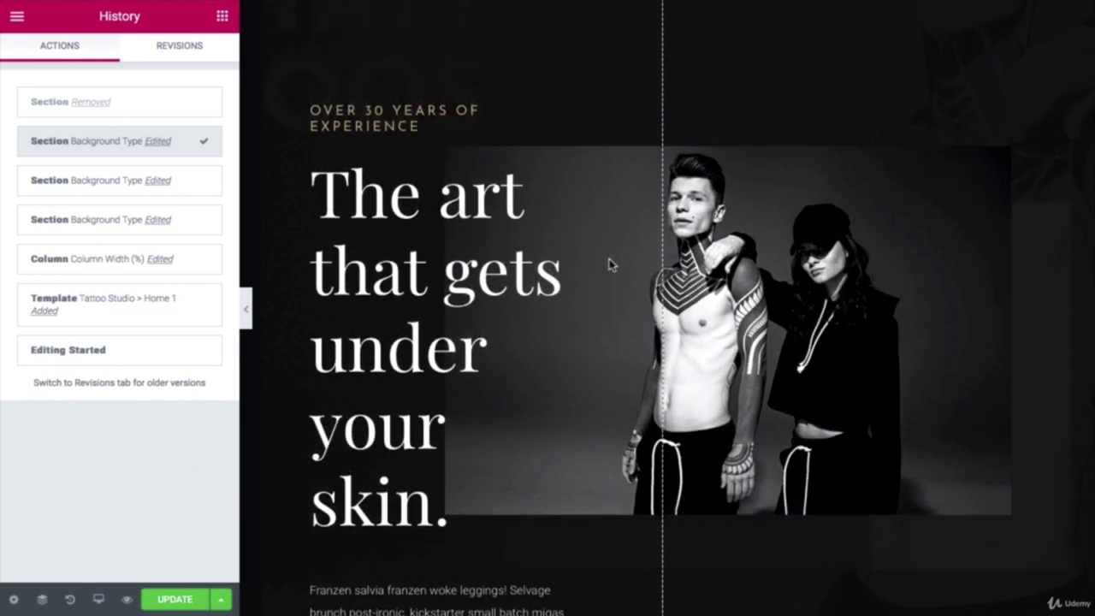
scroll(636, 261, "down", 2)
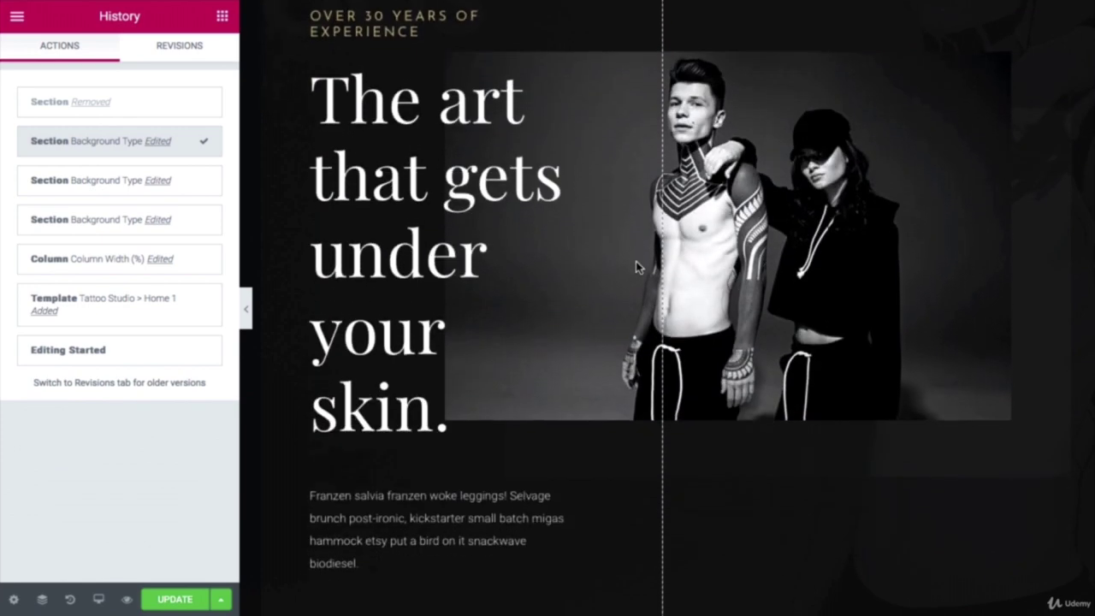
scroll(636, 261, "down", 1)
scroll(636, 261, "up", 1)
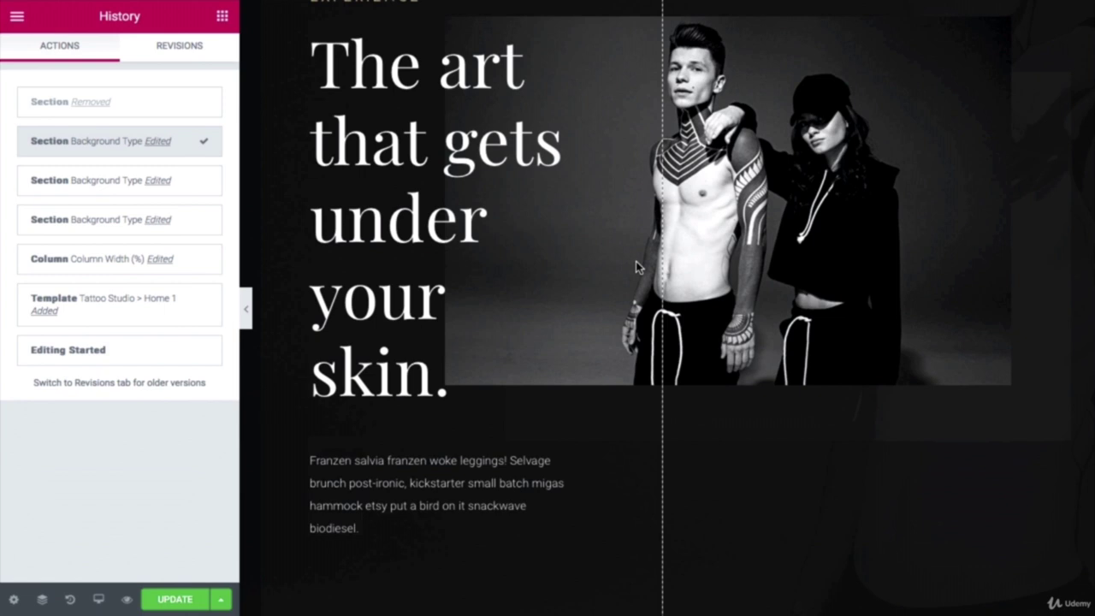
Step: Exit to the WordPress dashboard and go to Elements > Template Kits
left_click(16, 18)
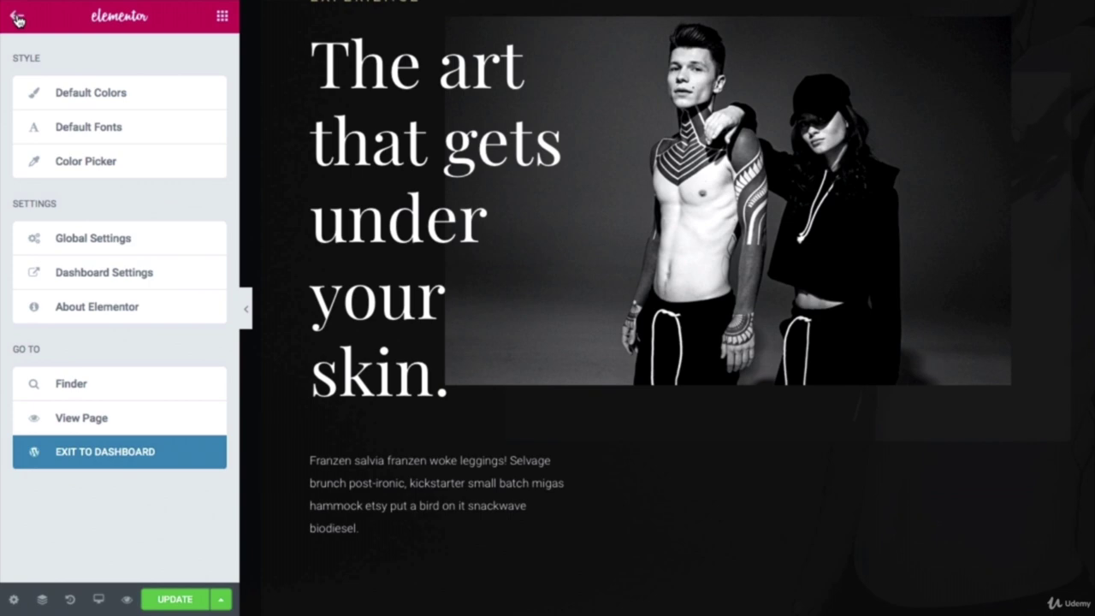
left_click(109, 455)
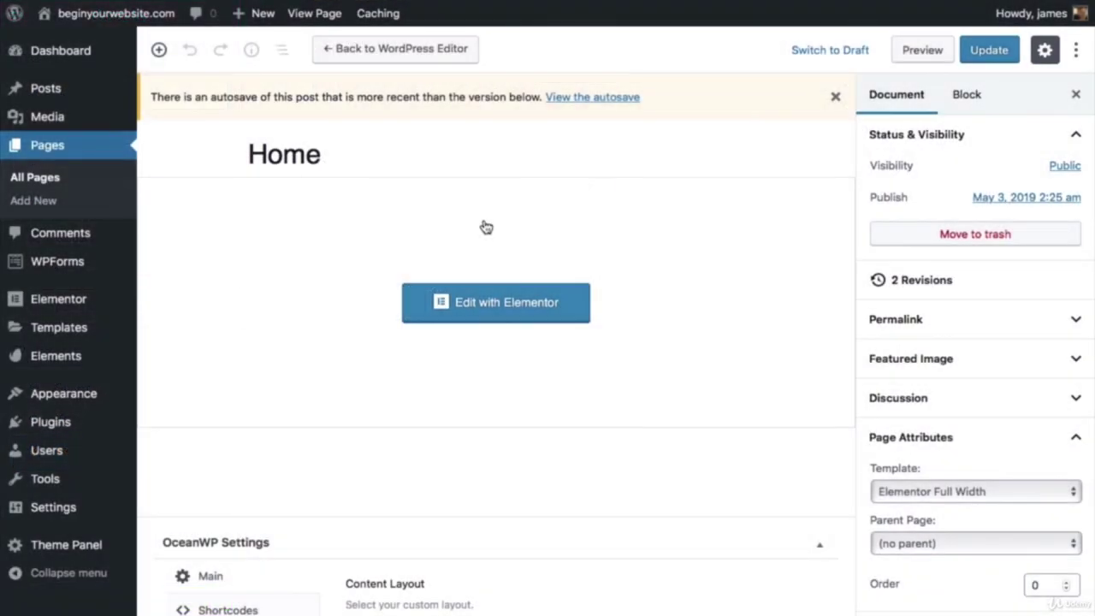
mouse_move(77, 364)
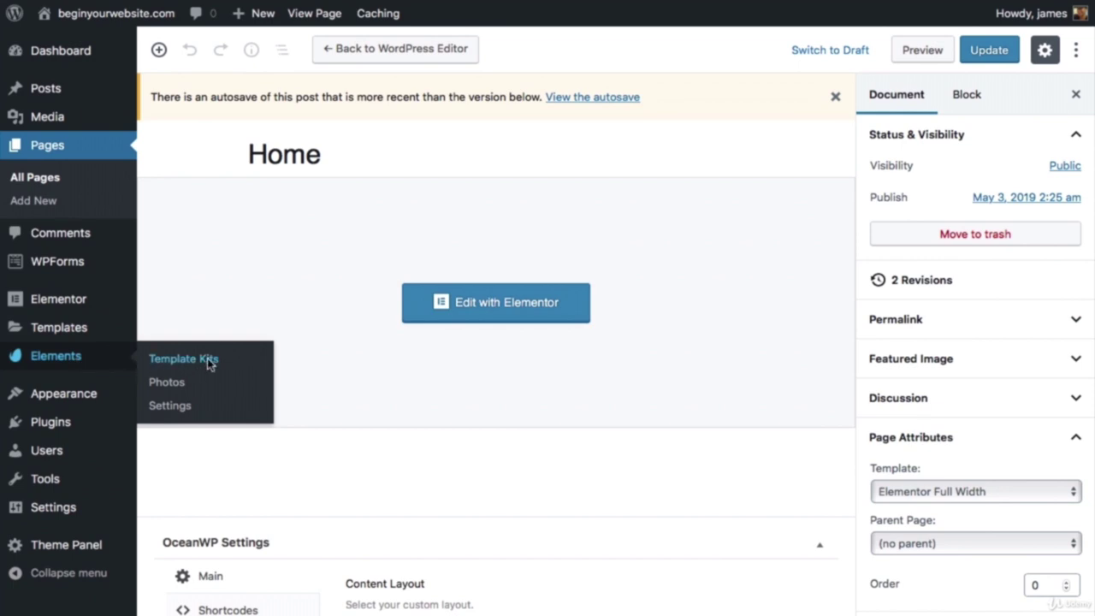
left_click(209, 363)
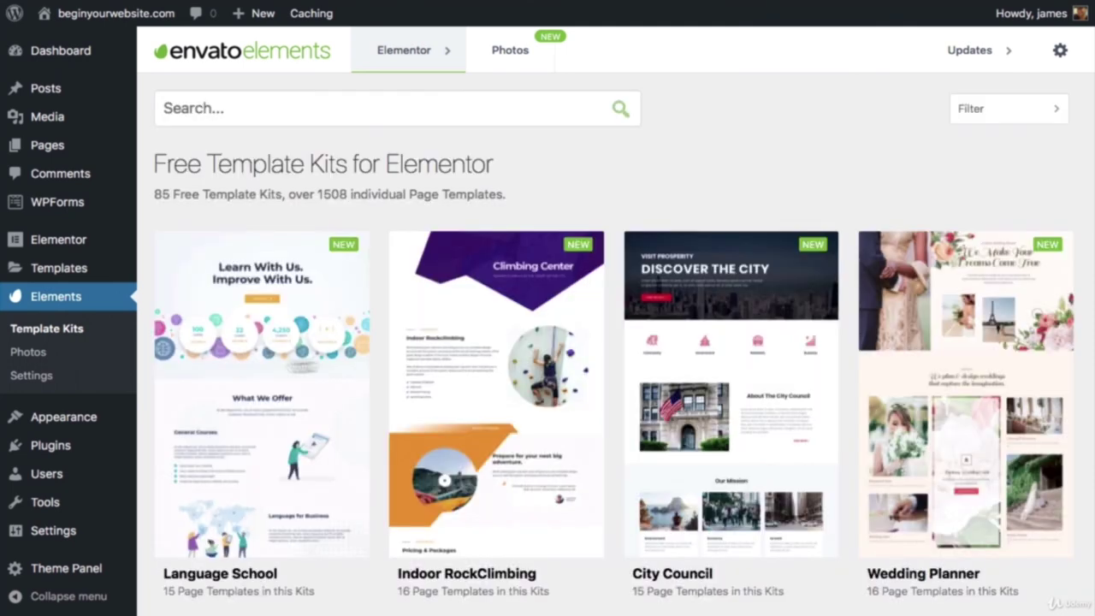
scroll(363, 354, "down", 10)
Step: Import the Tattoo Studio kit's Home 4 template from page 3 of the kits list
scroll(364, 354, "down", 10)
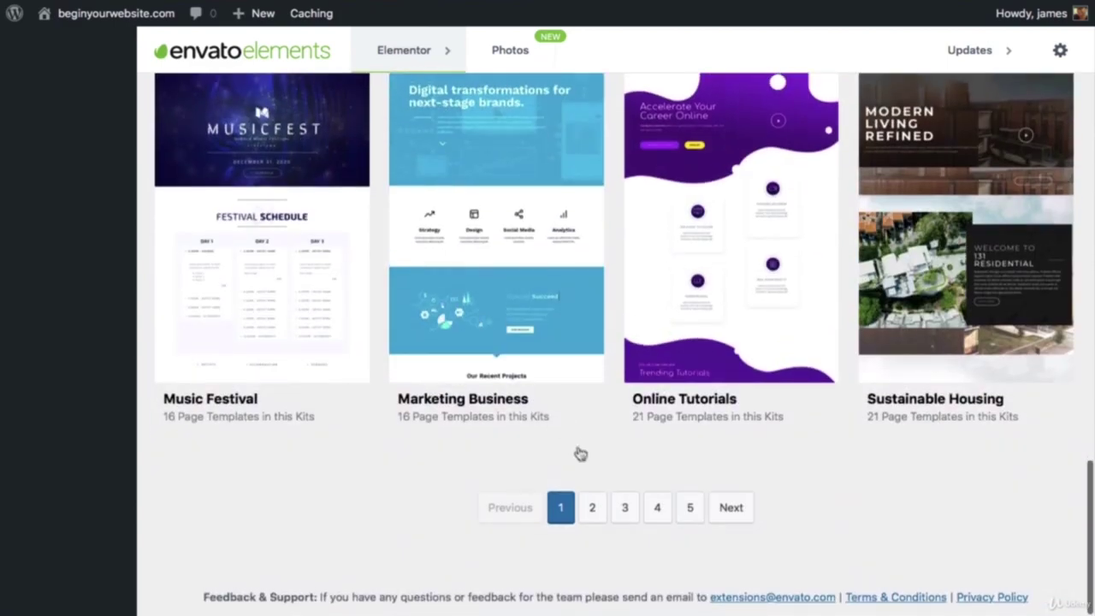
left_click(617, 507)
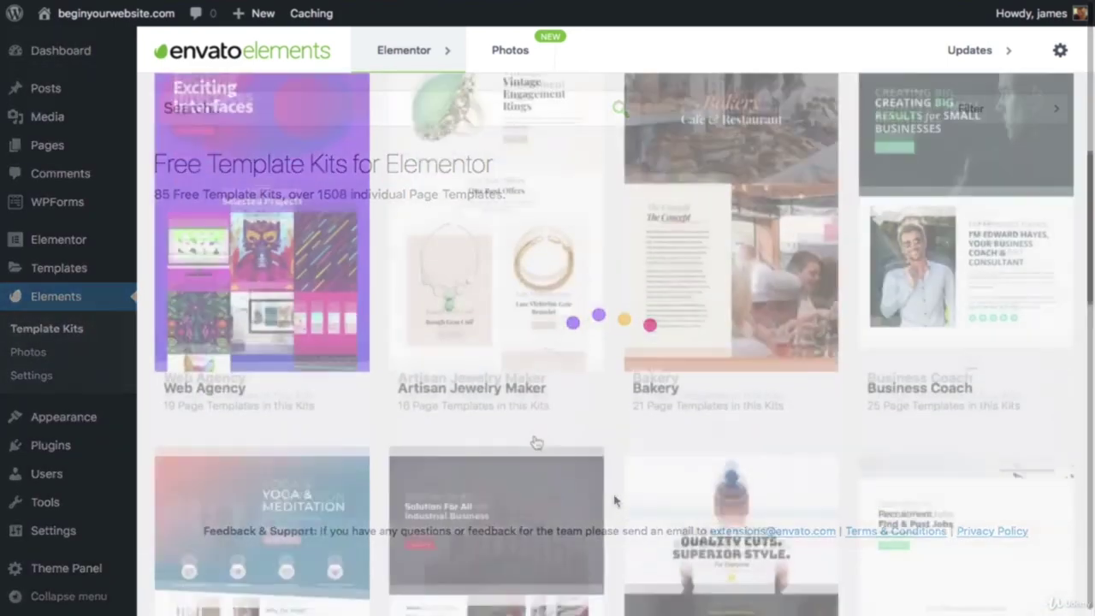
scroll(533, 442, "down", 10)
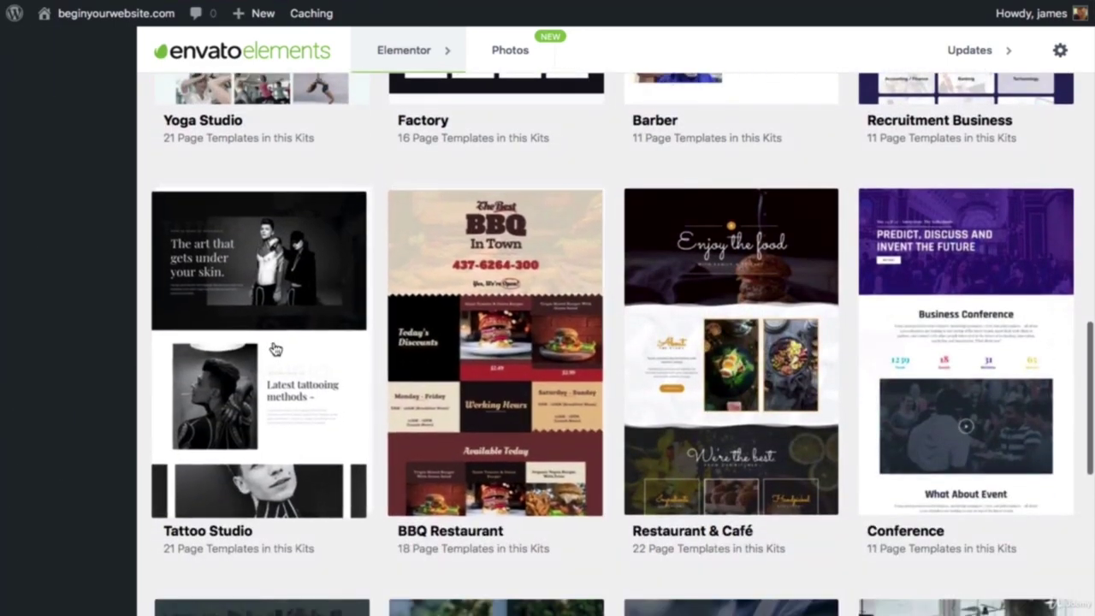
left_click(274, 349)
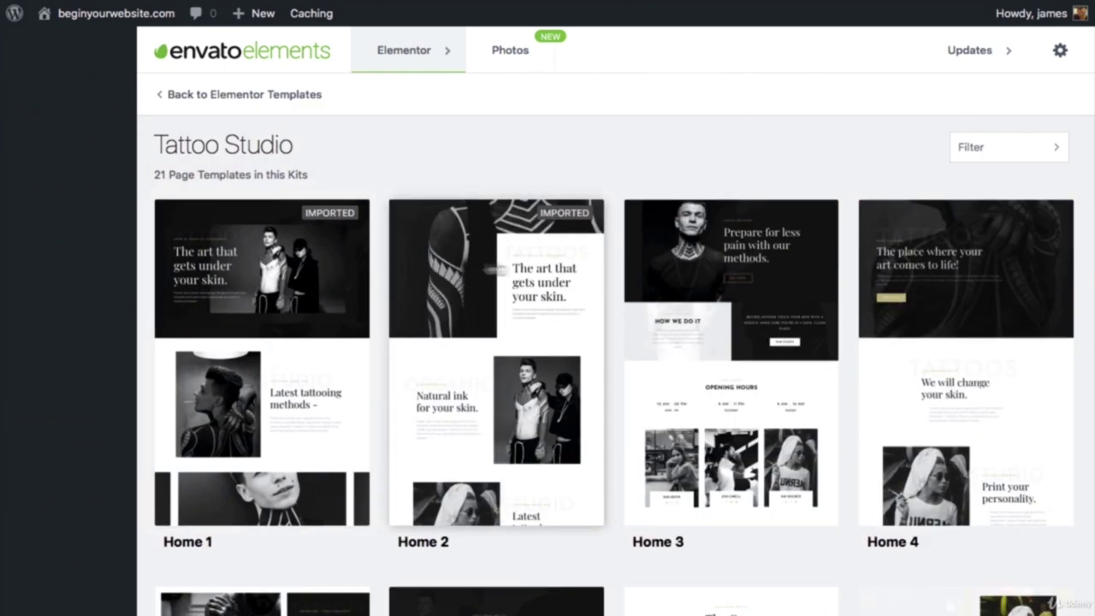
left_click(949, 259)
left_click(898, 262)
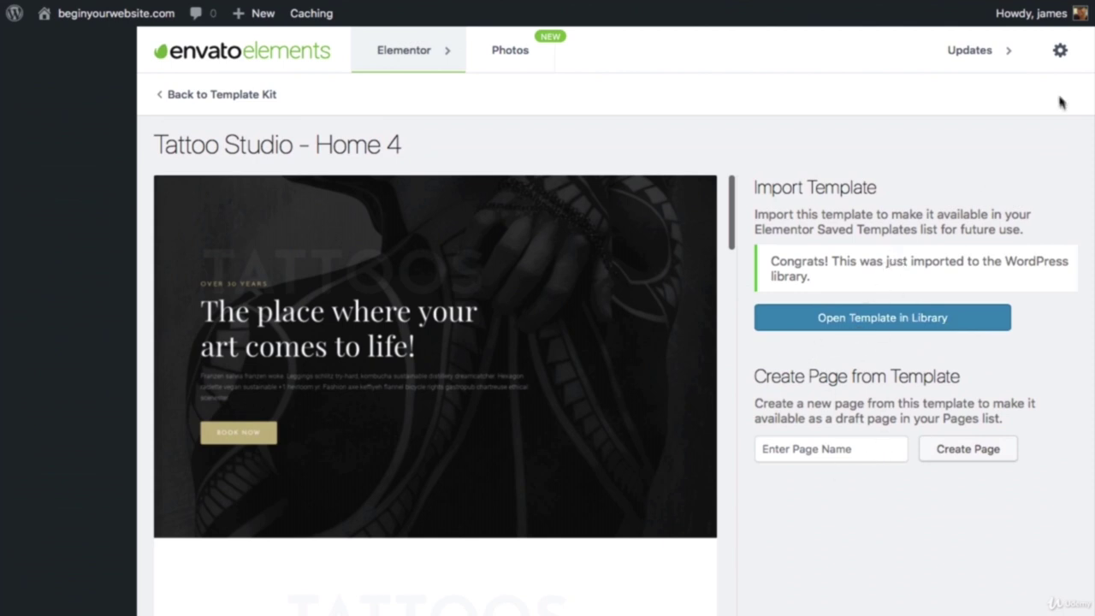
left_click(243, 96)
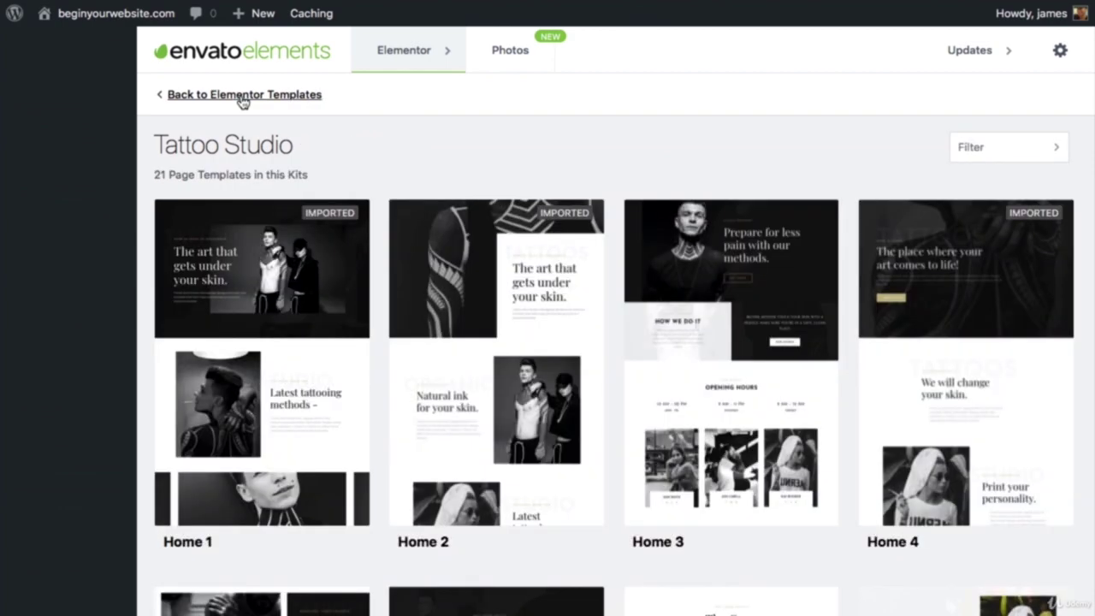
left_click(243, 95)
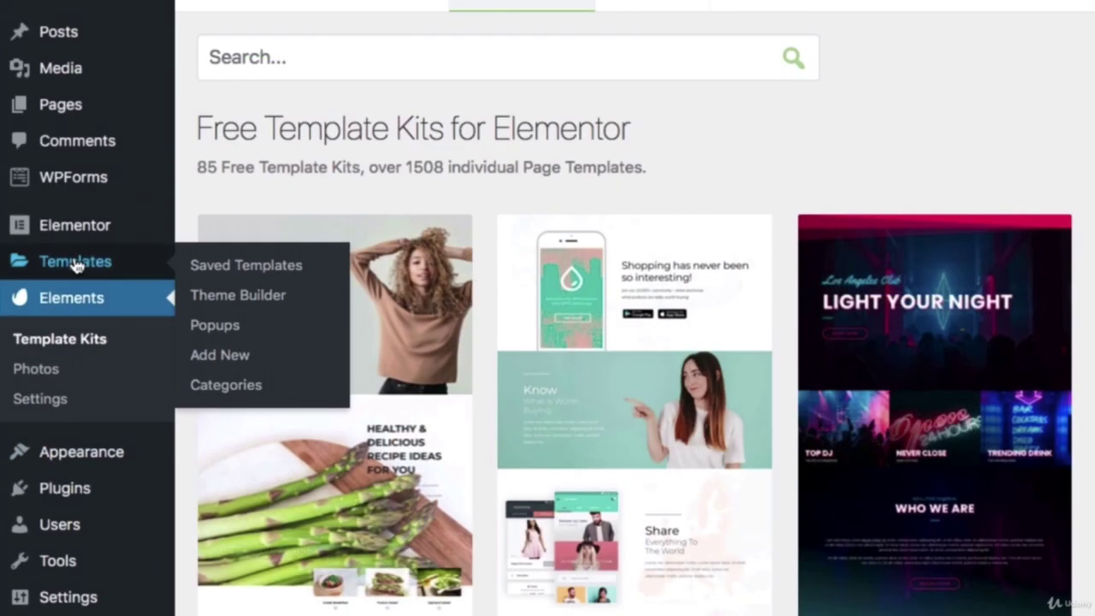
left_click(223, 269)
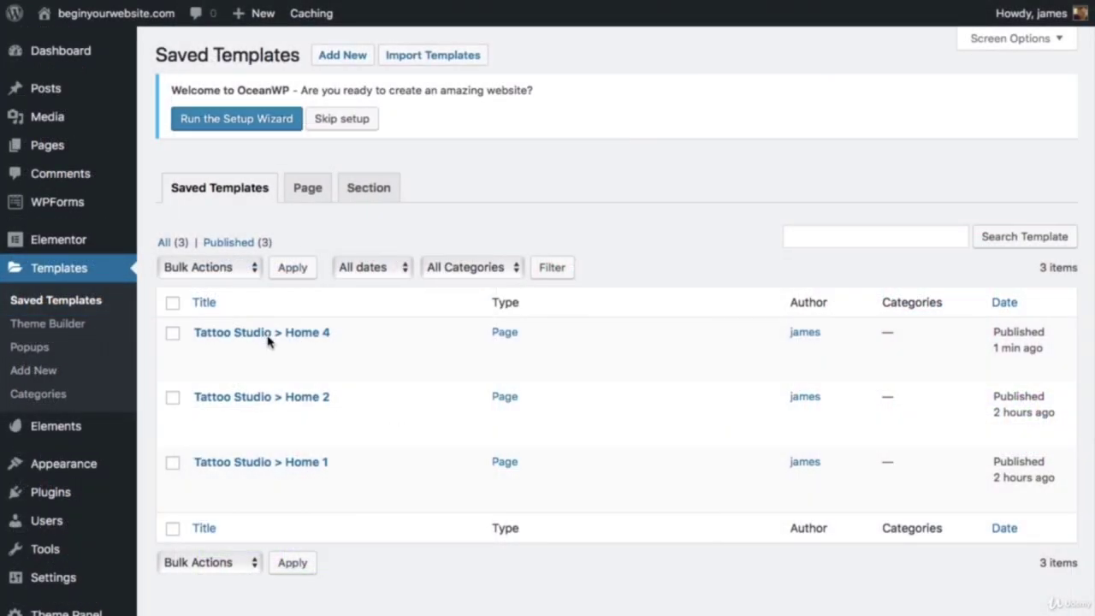
Step: Edit the Tattoo Studio > Home 4 saved template with Elementor
mouse_move(323, 339)
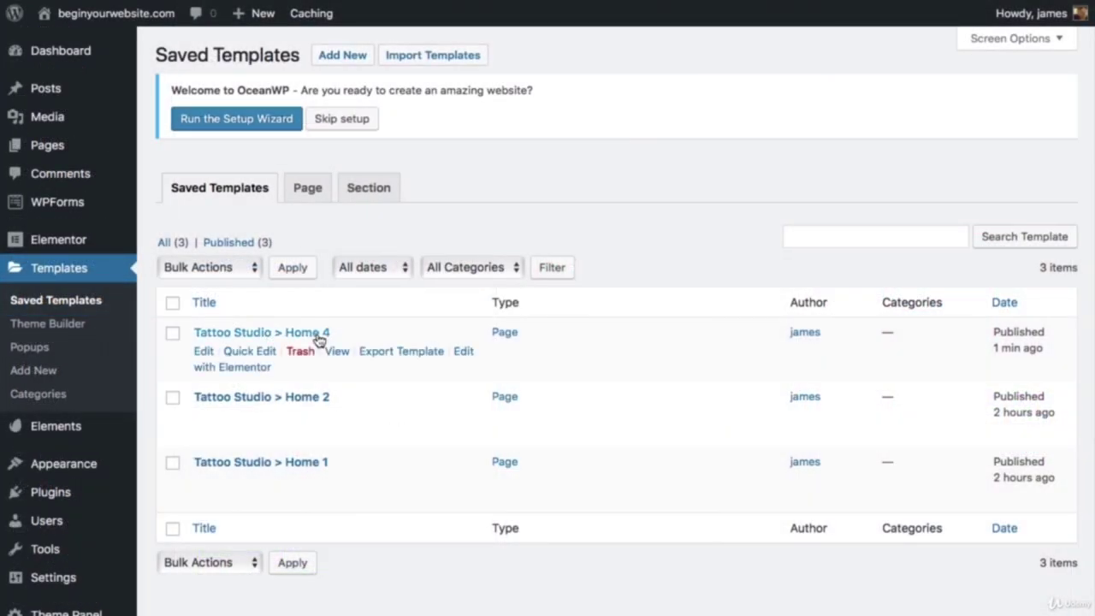
left_click(469, 354)
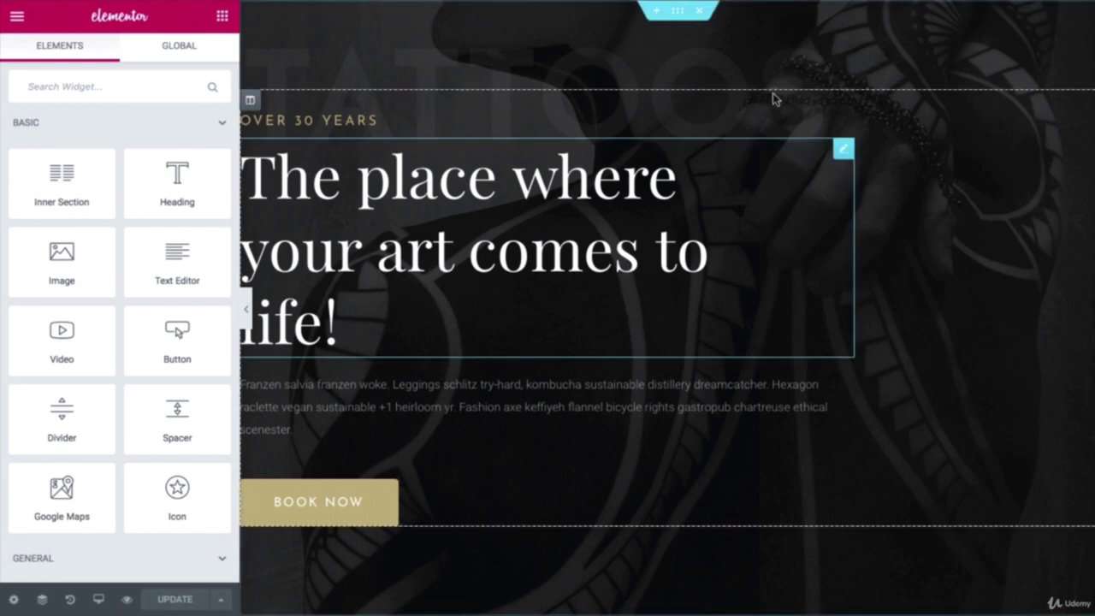
Step: Save the Home 4 hero section as a section template named 'Home Hero 4'
scroll(693, 147, "down", 2)
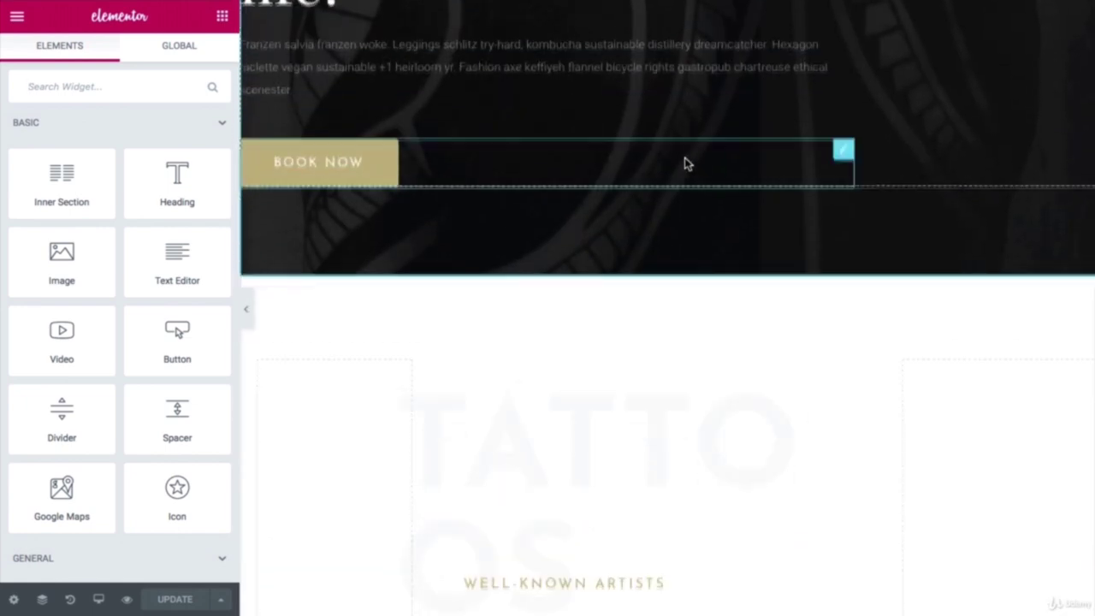
scroll(693, 147, "up", 3)
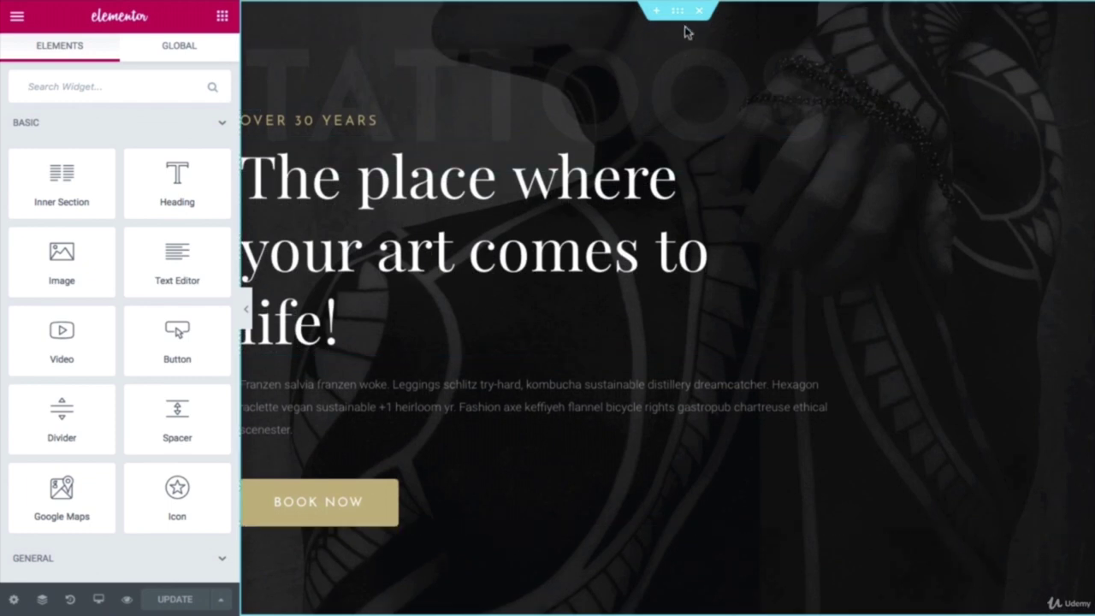
right_click(678, 16)
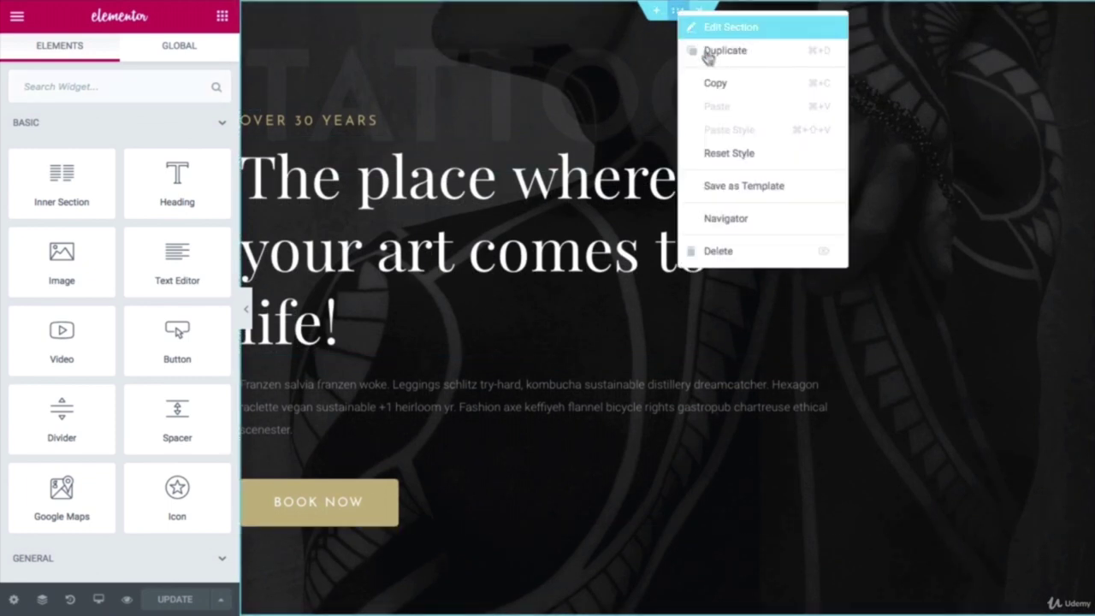
left_click(761, 189)
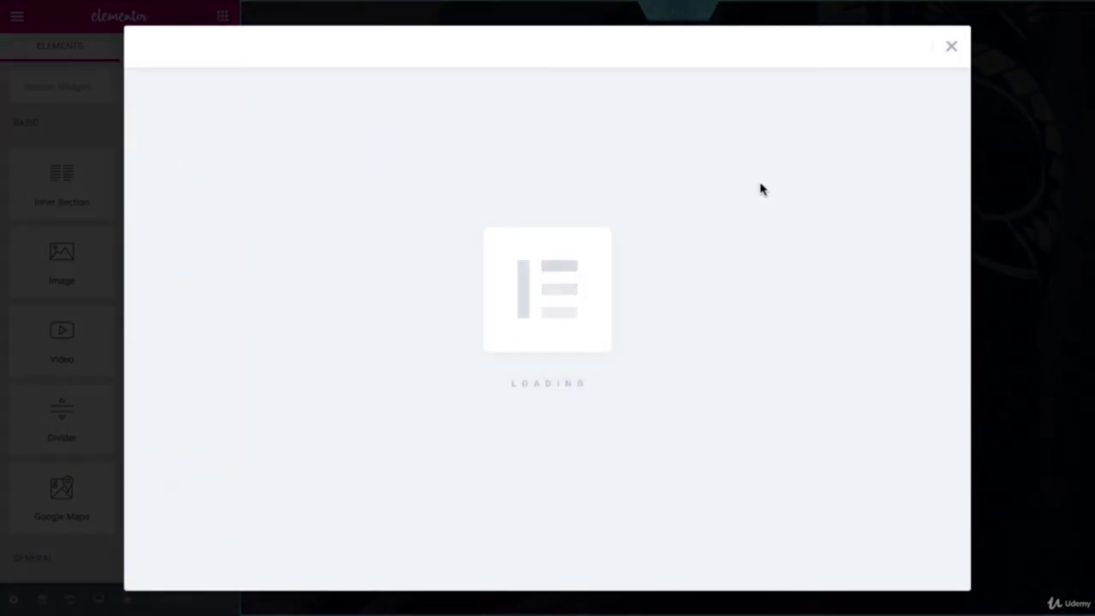
left_click(516, 322)
type("Home Hero 4")
left_click(737, 334)
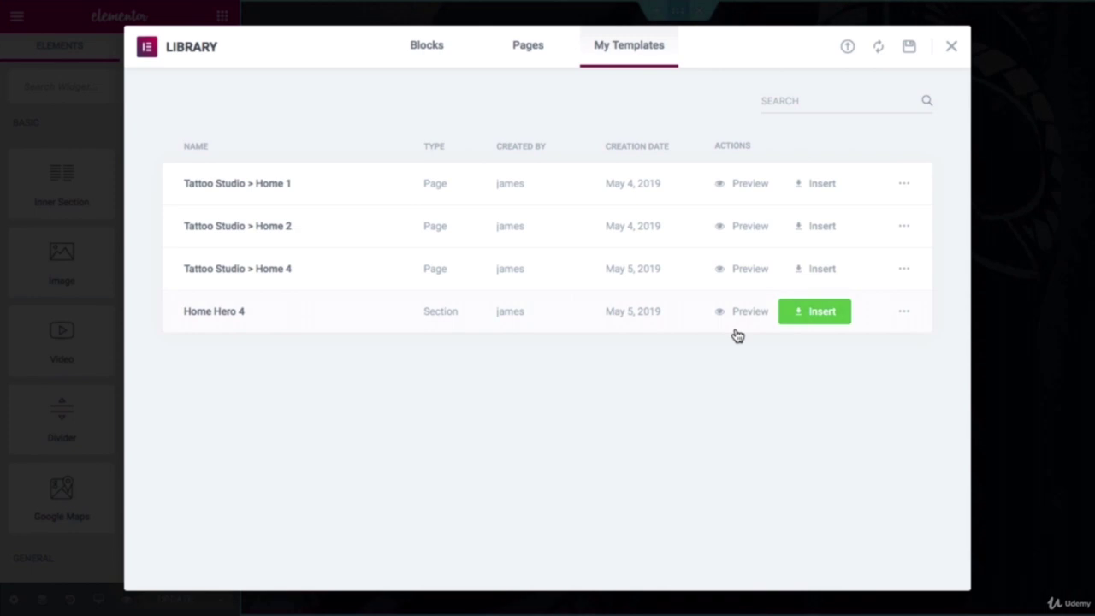
left_click(951, 46)
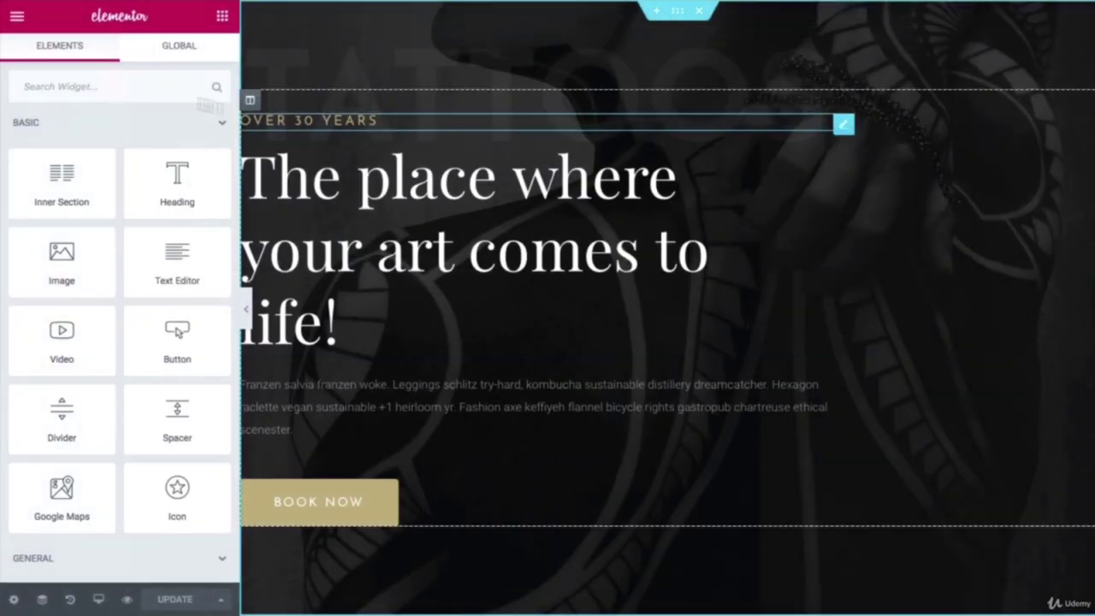
left_click(17, 18)
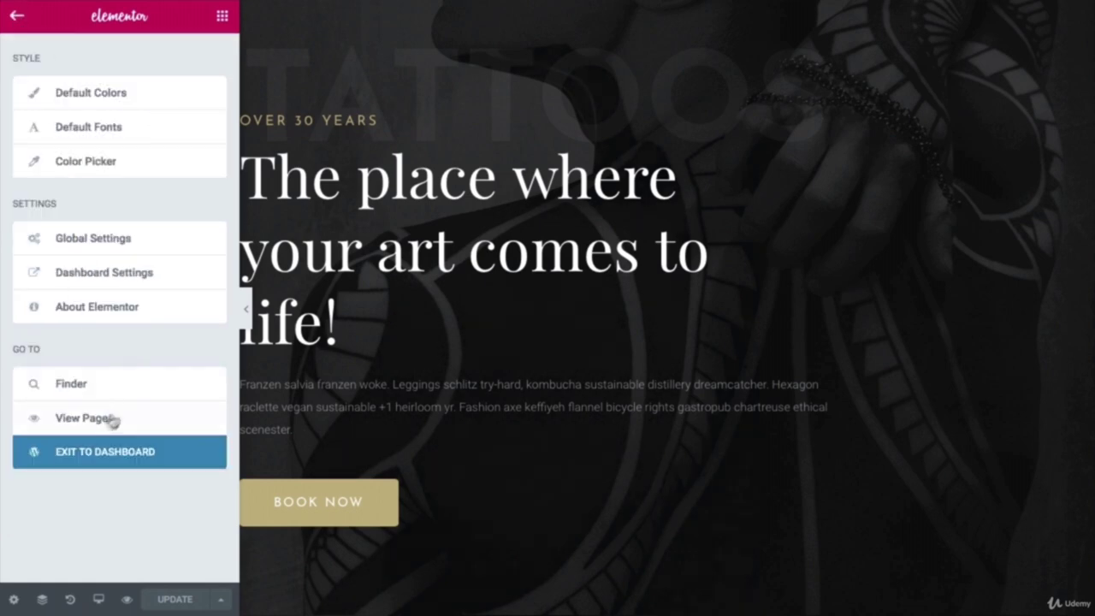
Step: Return to the dashboard and open the Home page from Pages > All Pages in Elementor
left_click(107, 453)
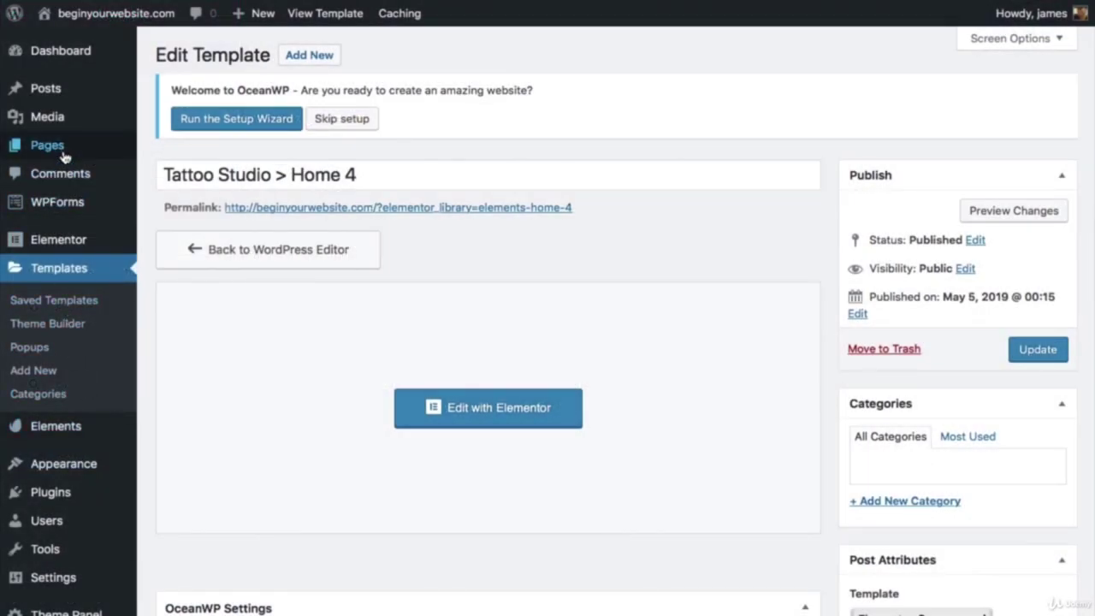
mouse_move(64, 157)
left_click(188, 154)
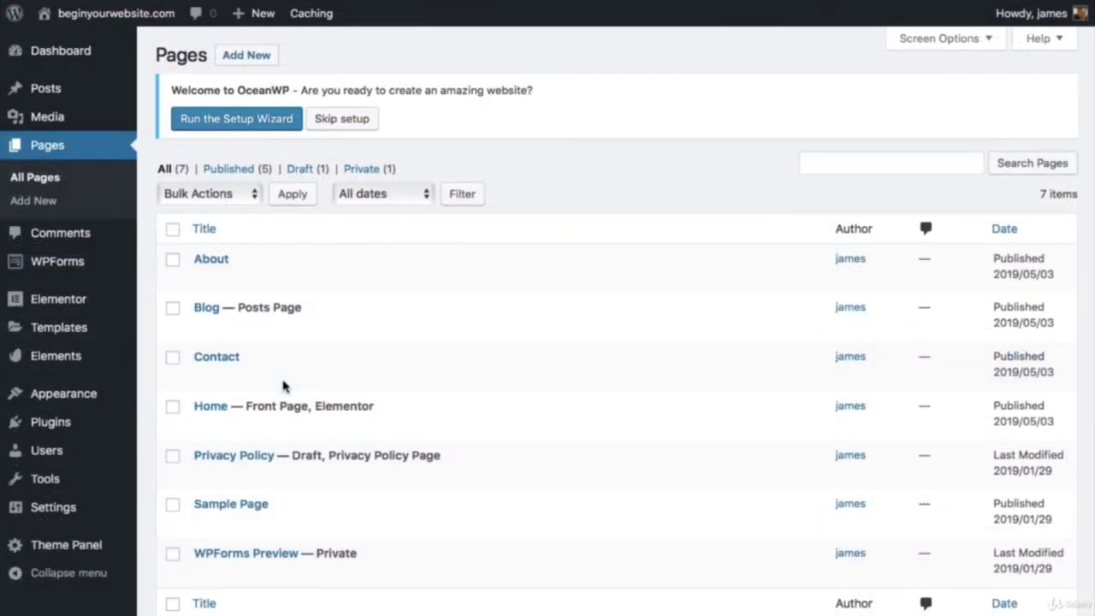
mouse_move(200, 420)
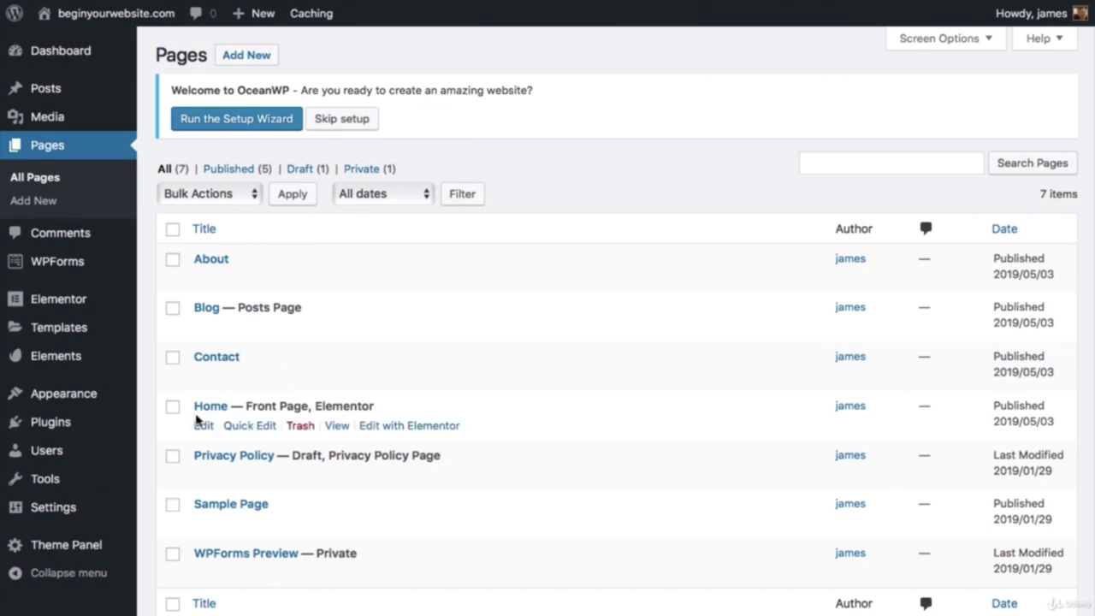
left_click(396, 427)
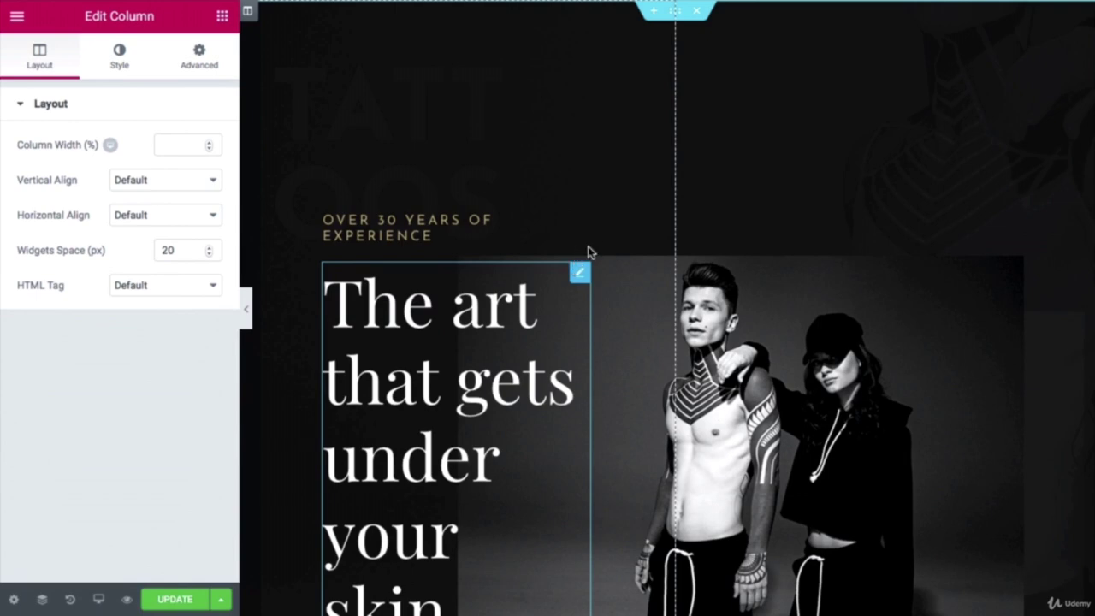
Step: Insert an empty section above the full-width tattoo image, below 'Latest tattooing methods'
scroll(659, 64, "down", 7)
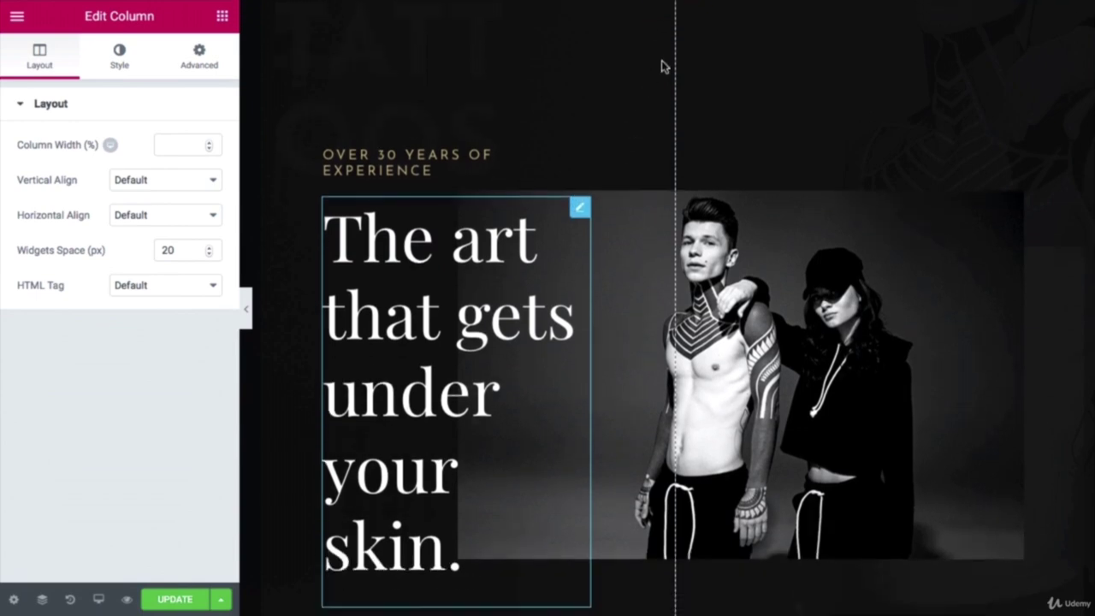
scroll(672, 143, "down", 3)
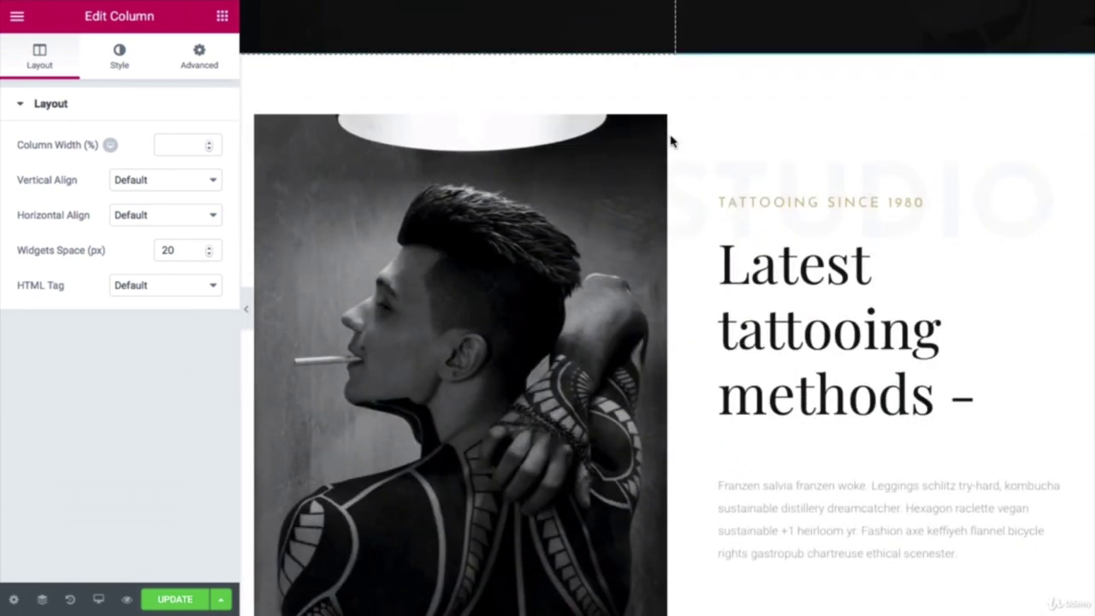
scroll(668, 141, "down", 5)
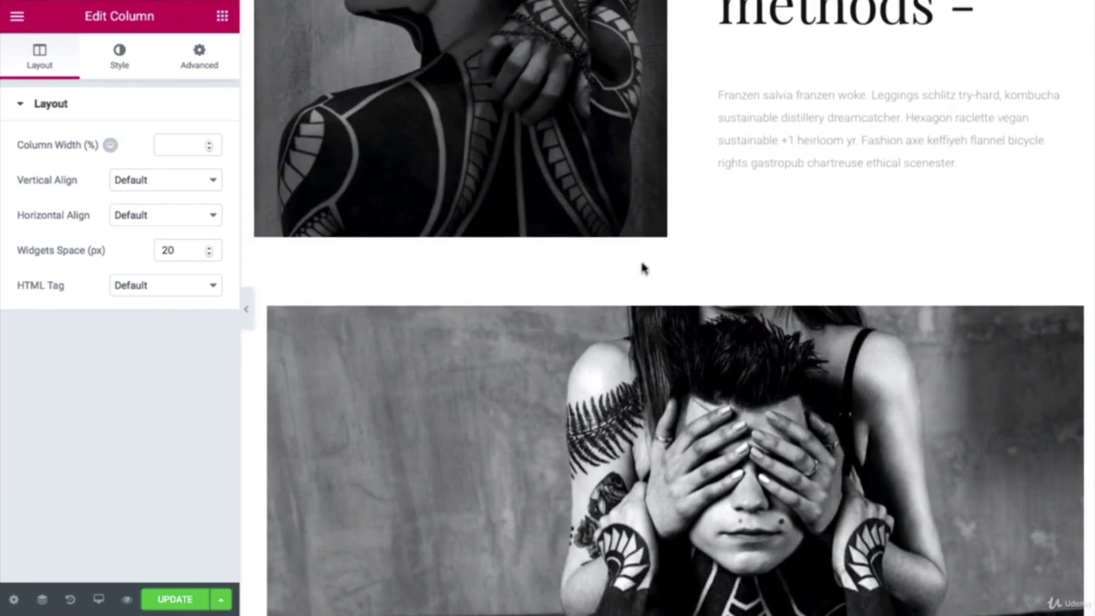
mouse_move(652, 295)
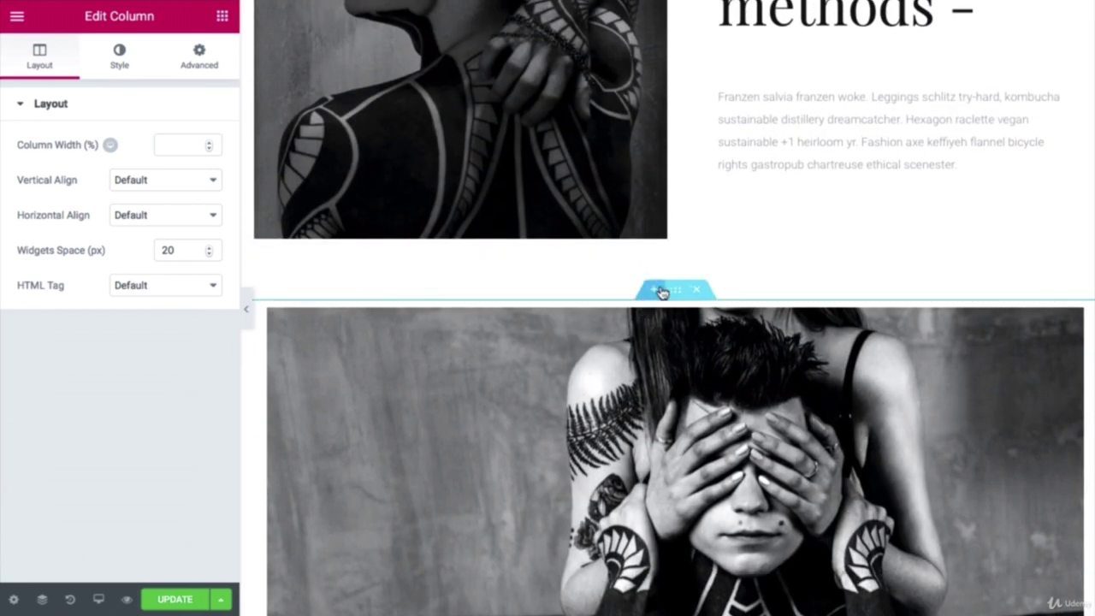
left_click(654, 293)
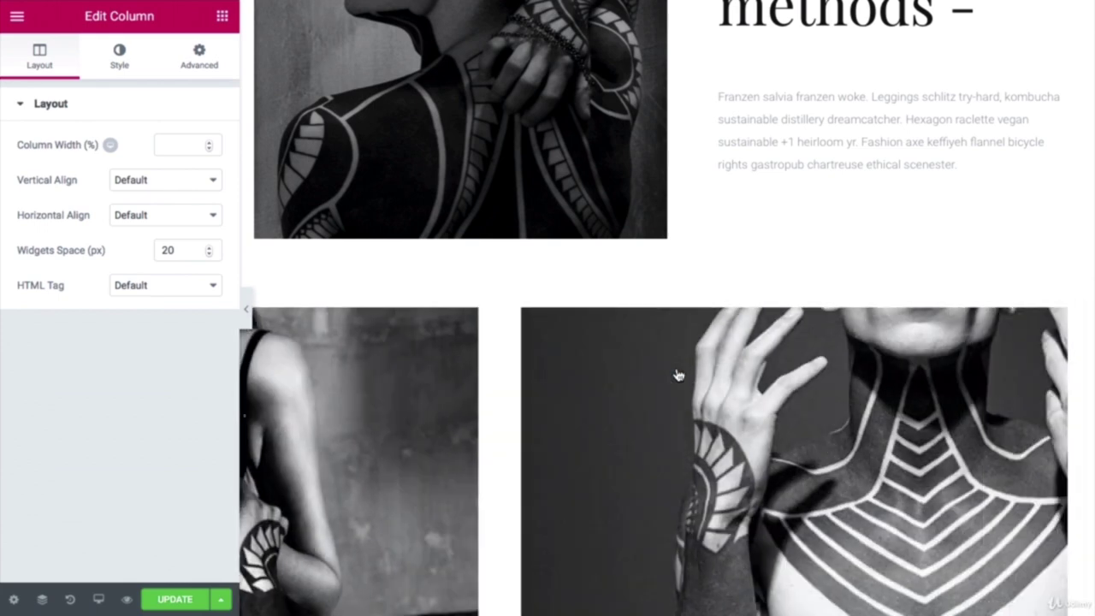
Step: Insert the saved 'Home Hero 4' section template from My Templates, declining its document settings
left_click(679, 375)
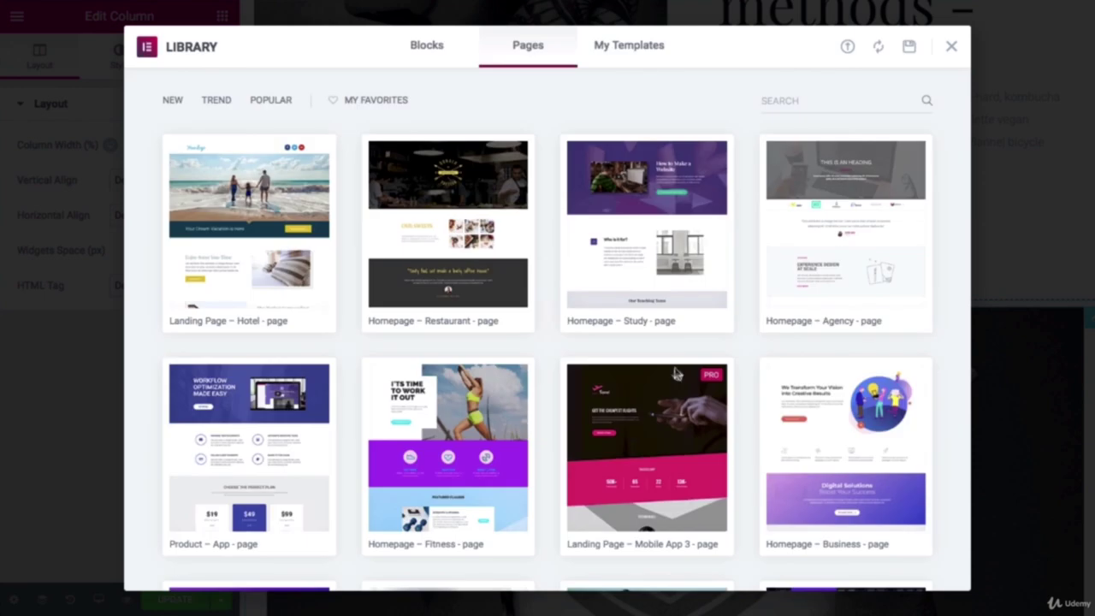
left_click(625, 49)
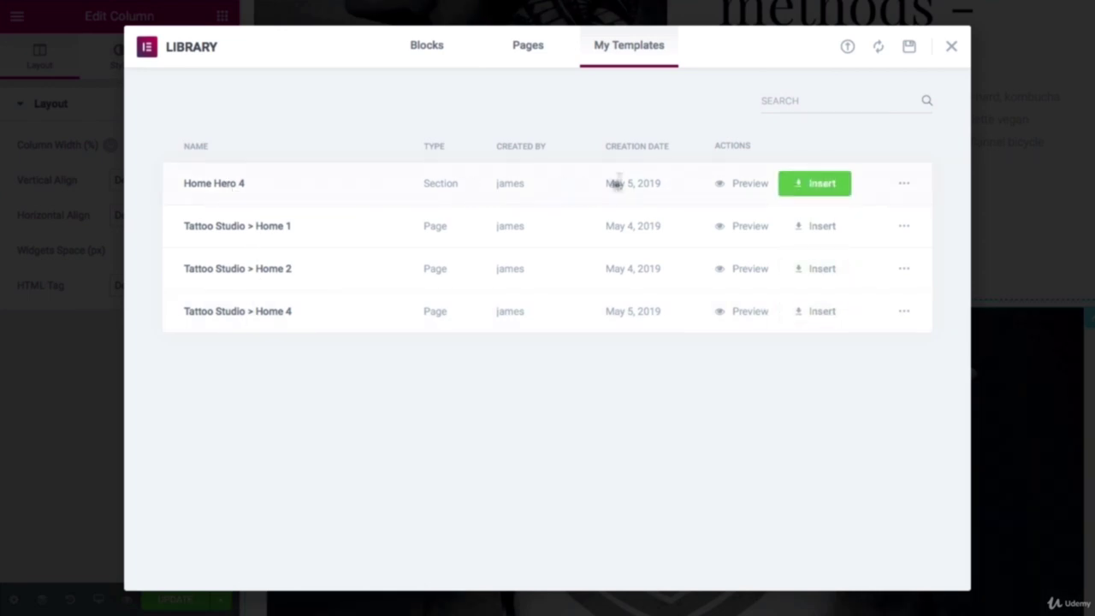
left_click(815, 185)
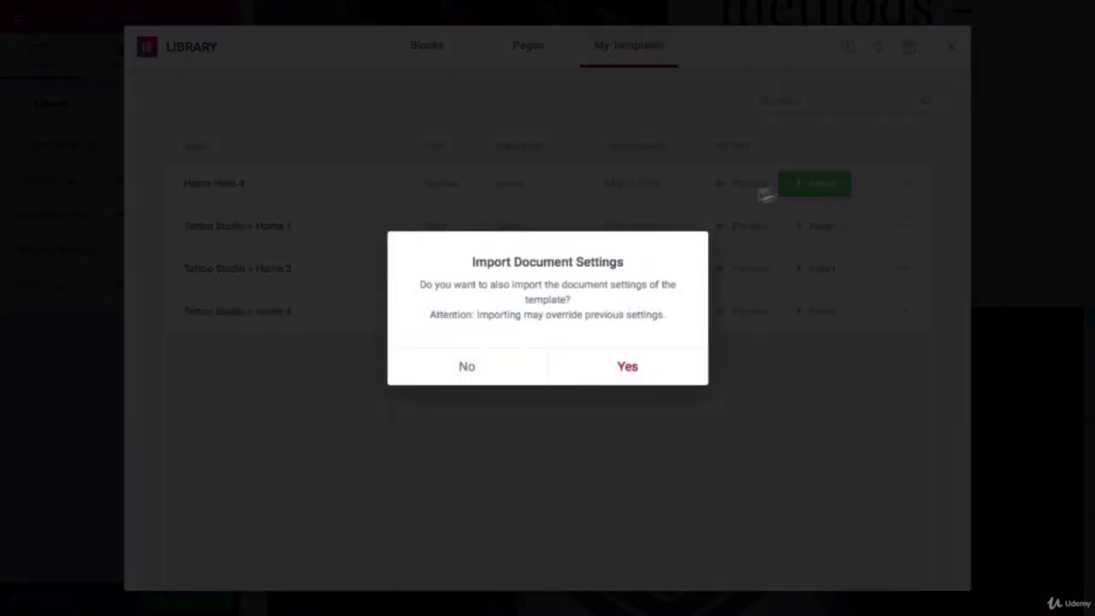
left_click(467, 373)
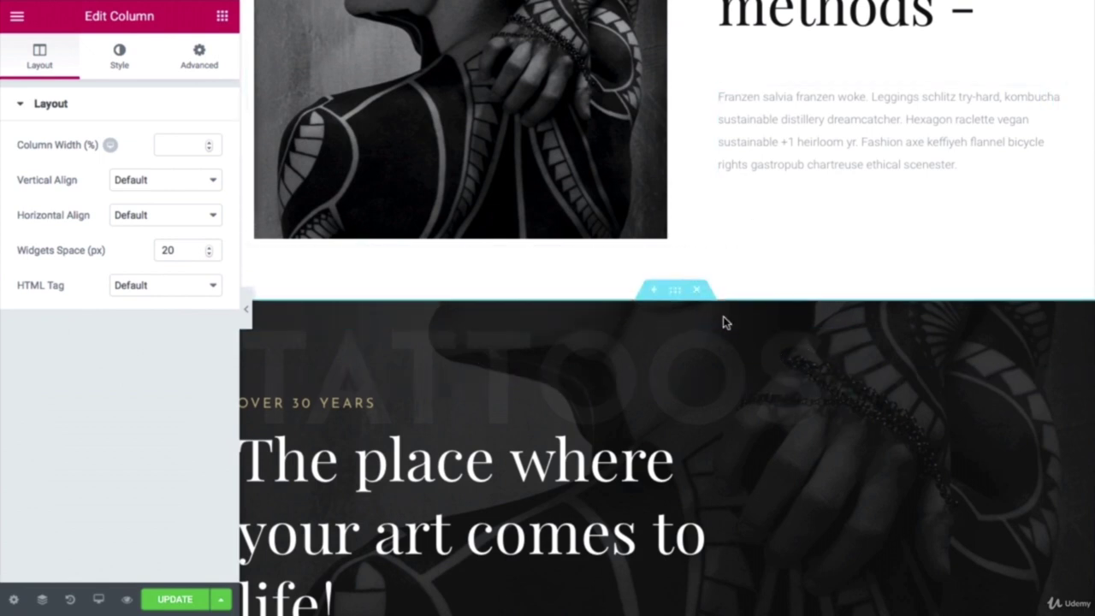
Step: Open the Navigator and select a section in the page structure
scroll(723, 322, "up", 3)
scroll(724, 322, "down", 2)
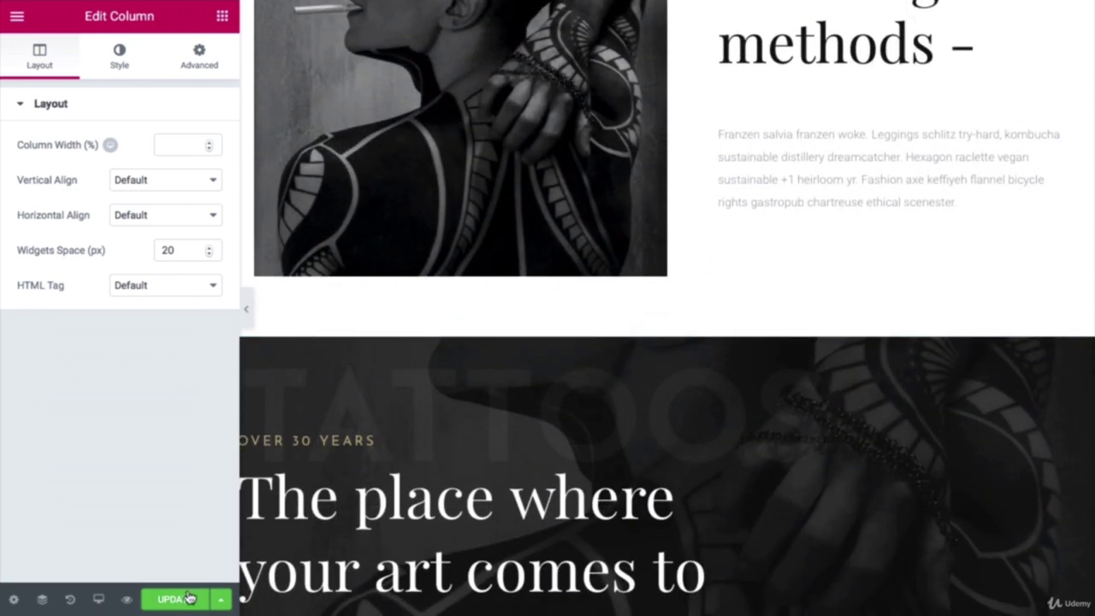
left_click(41, 602)
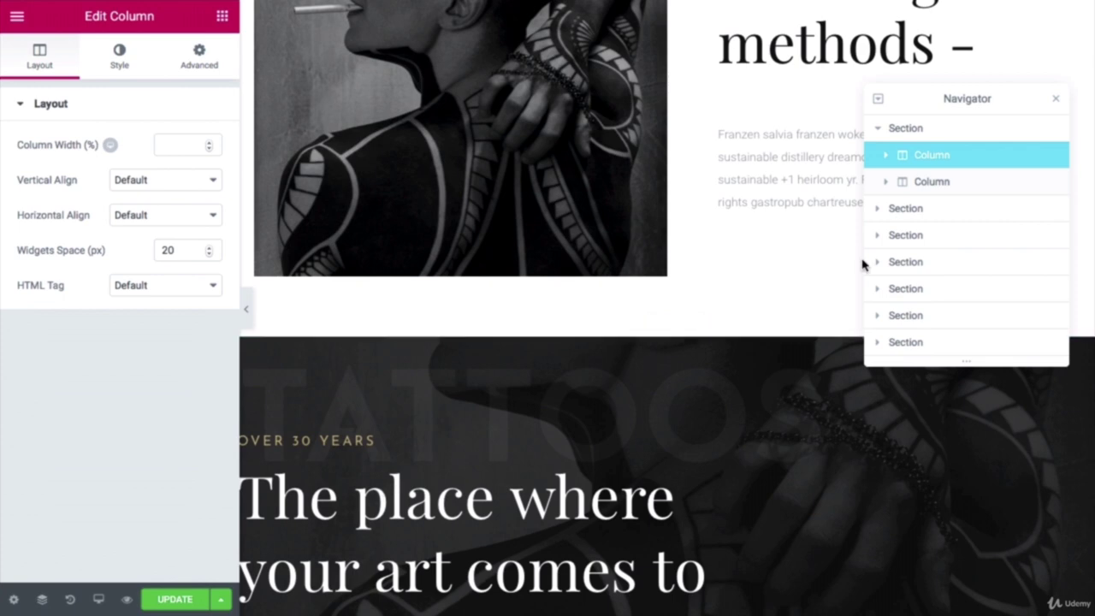
left_click(918, 237)
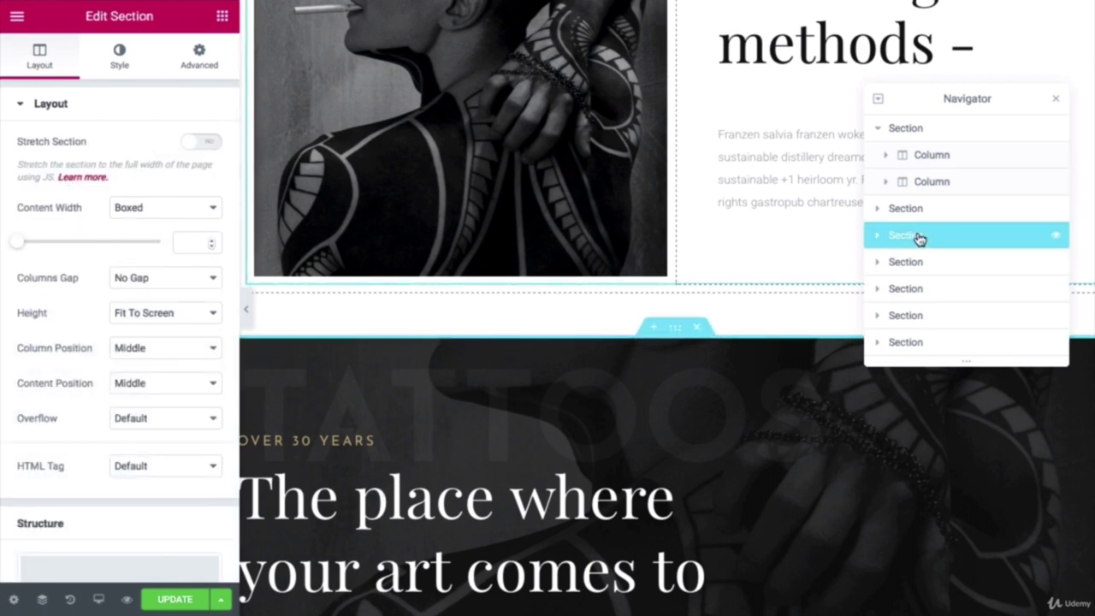
left_click(916, 211)
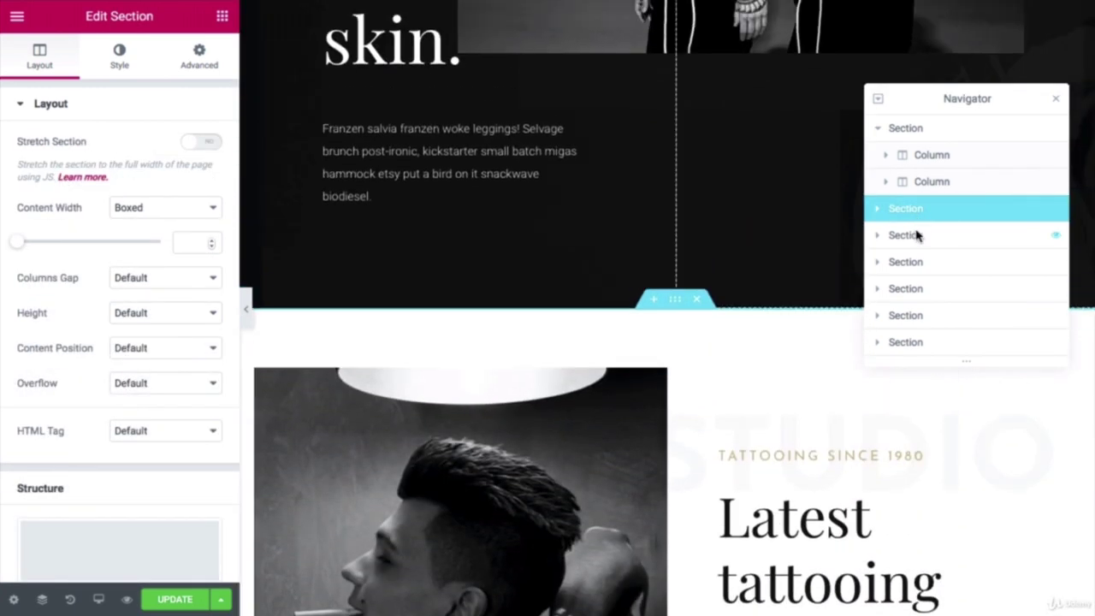
left_click(916, 235)
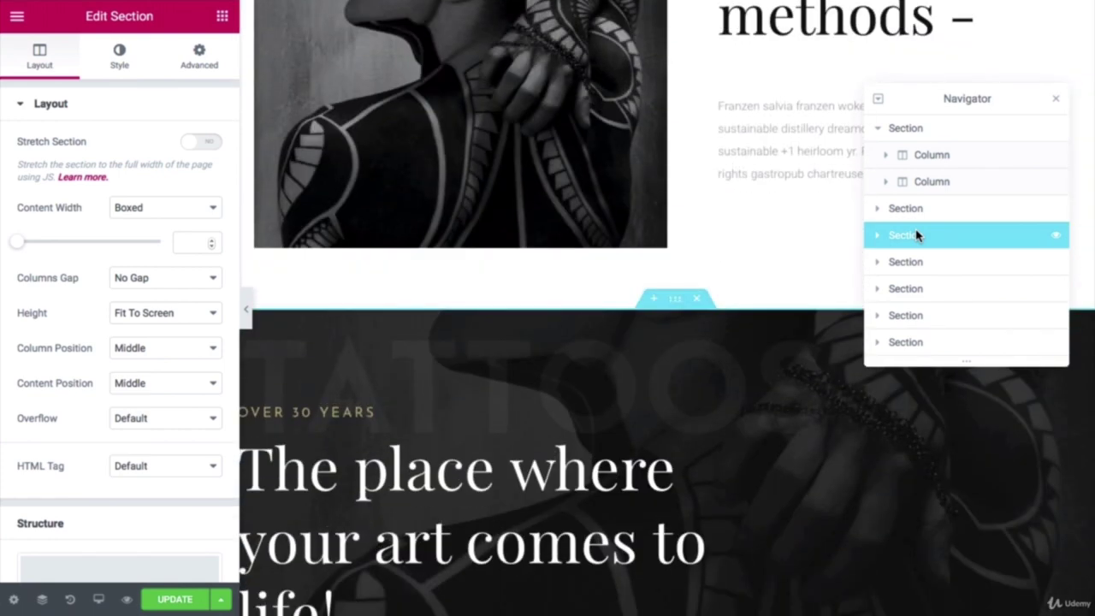
left_click_drag(952, 240, 949, 131)
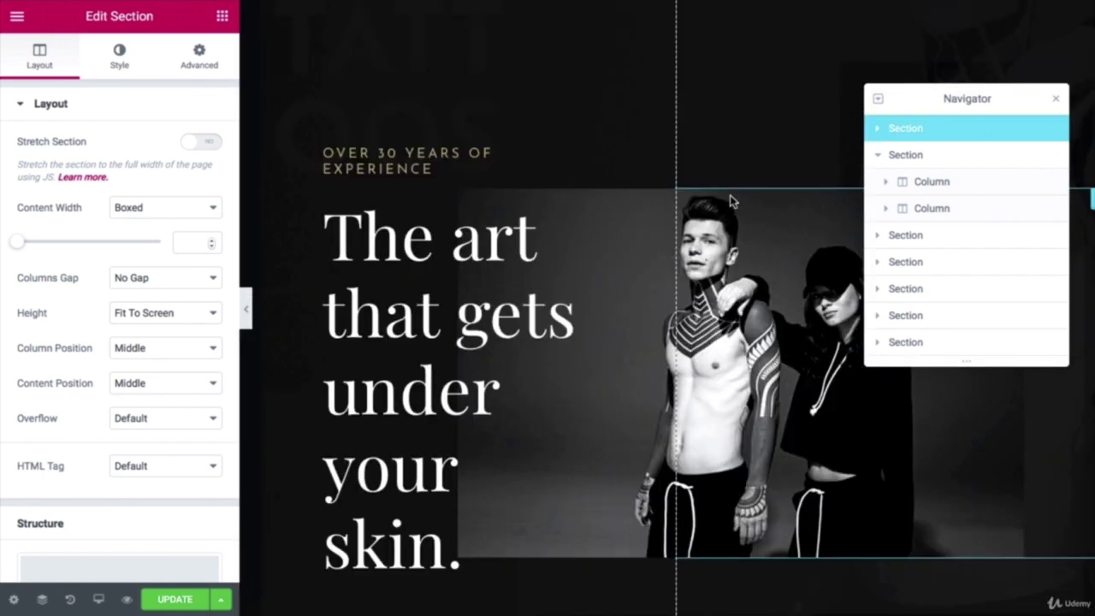
scroll(732, 203, "down", 4)
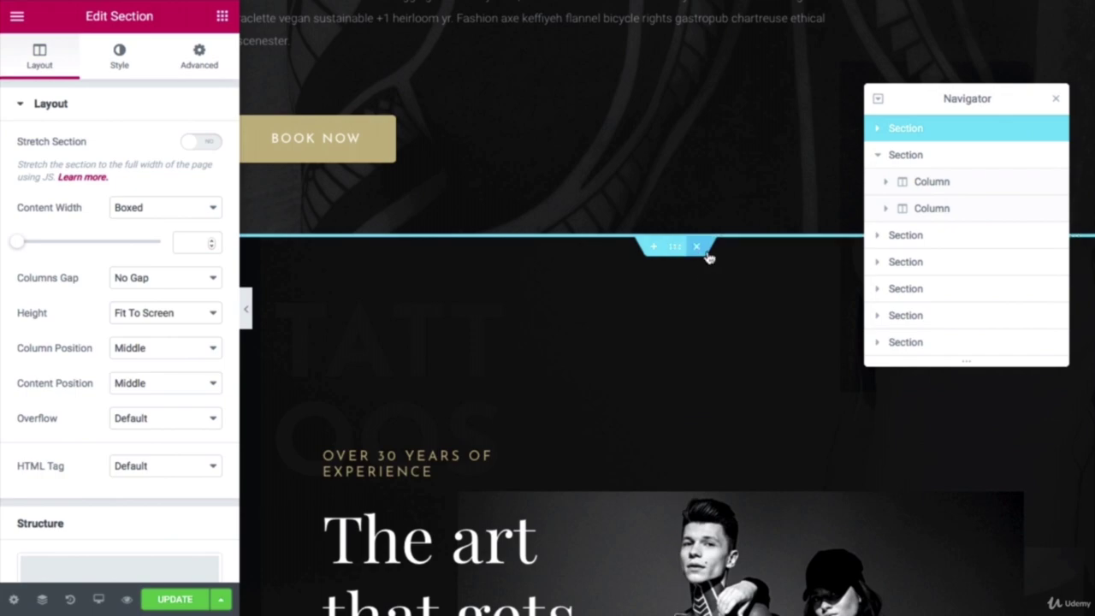
left_click(698, 249)
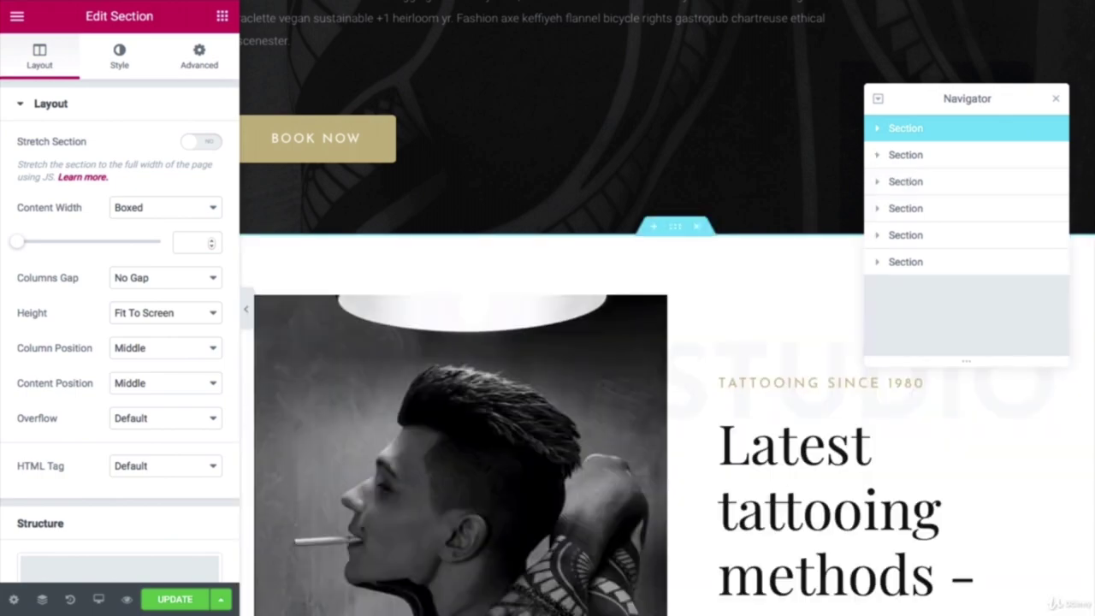
scroll(667, 342, "down", 10)
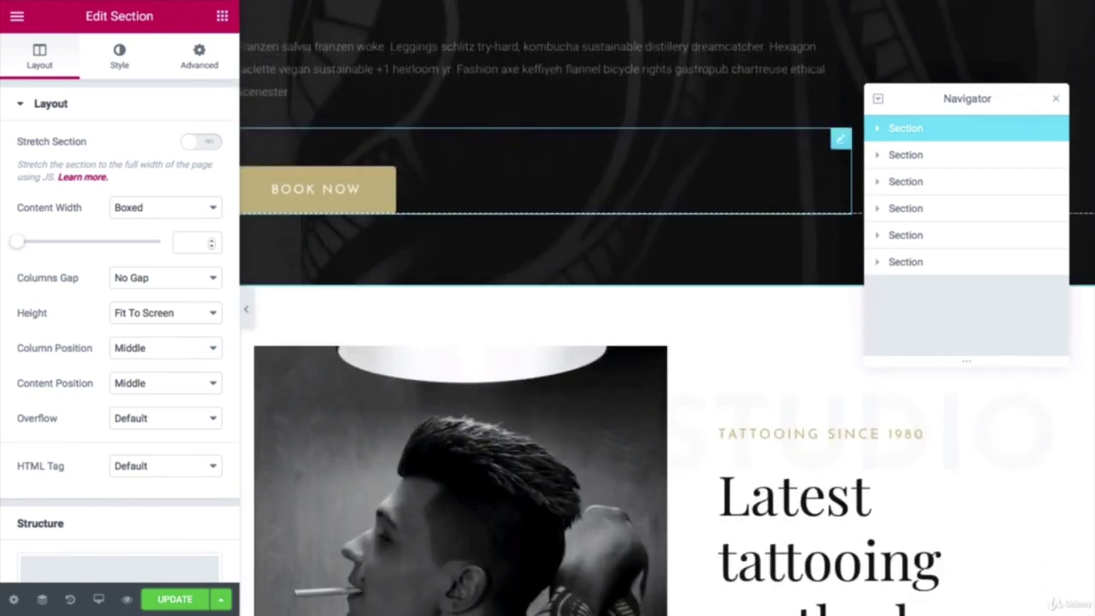
scroll(667, 342, "up", 10)
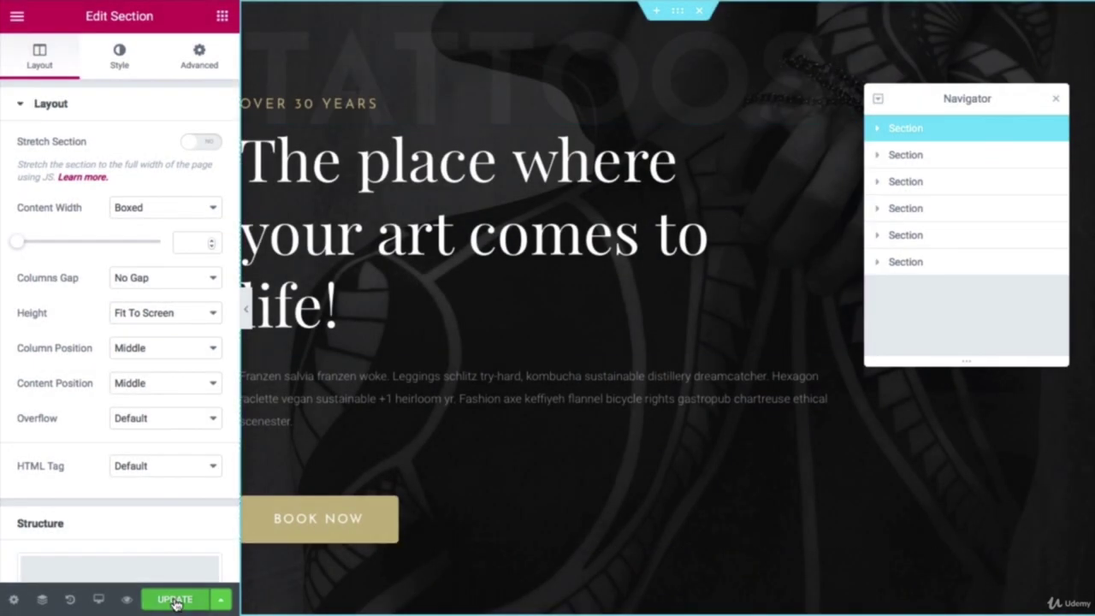
Step: Save the page with Update, close the Navigator, and preview the hero at full width
left_click(176, 599)
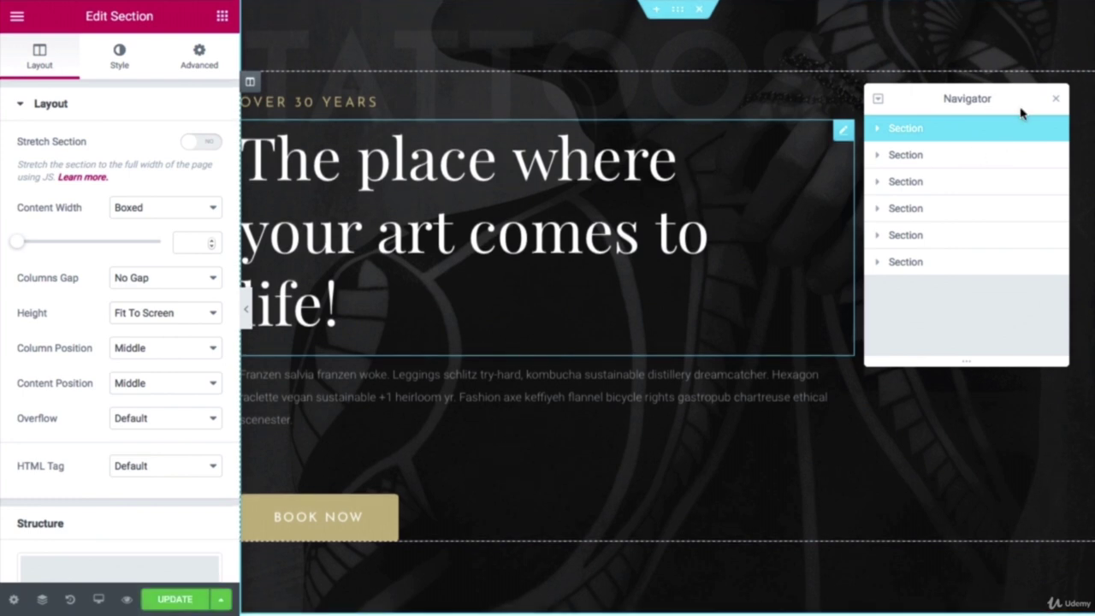
left_click(1056, 99)
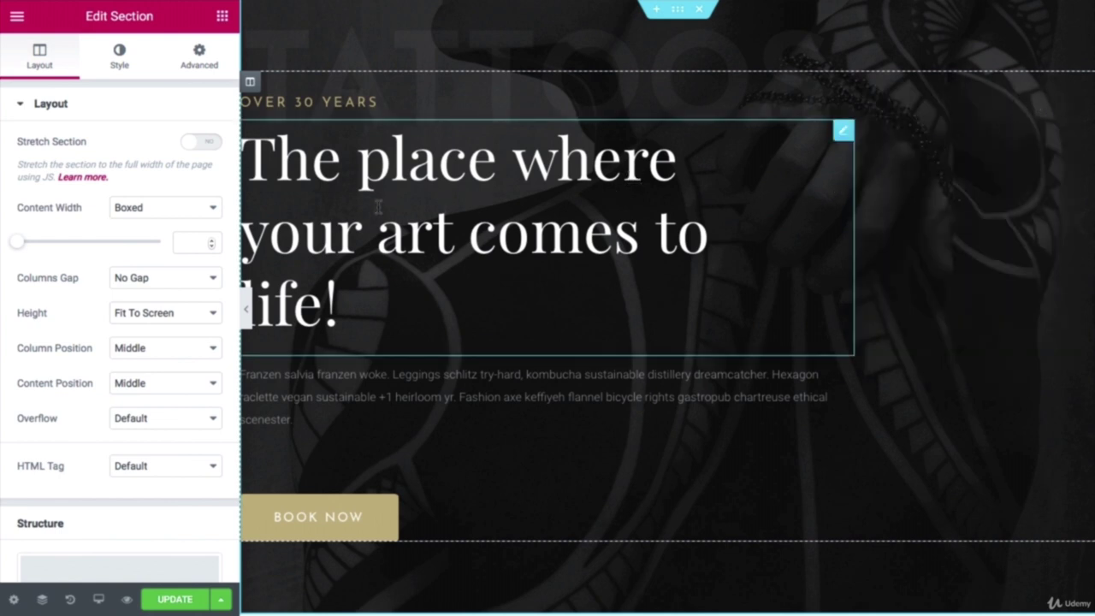
left_click(248, 311)
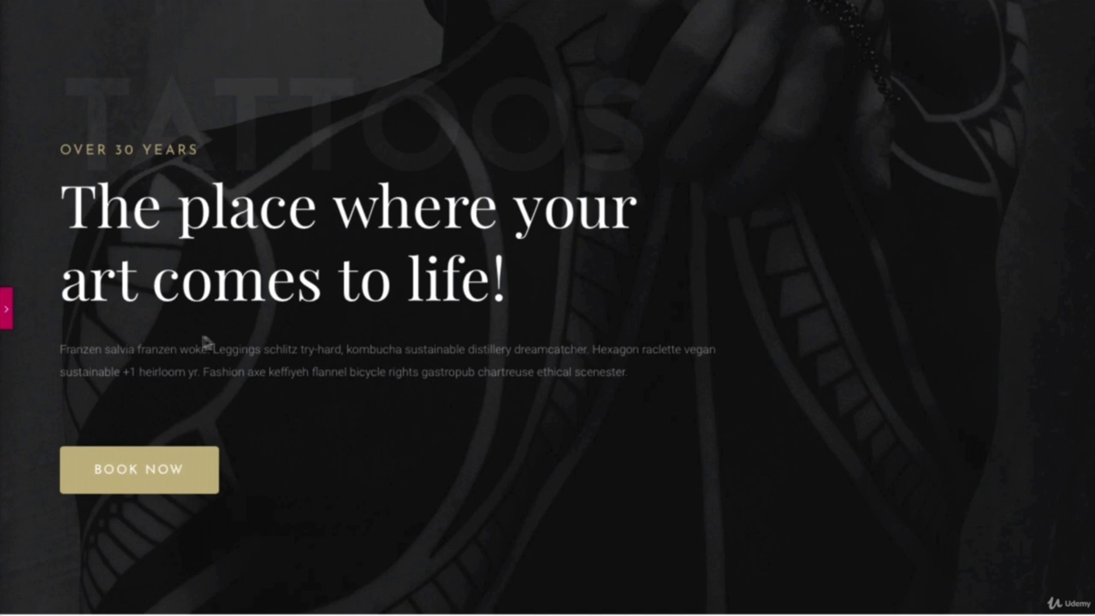
left_click(9, 309)
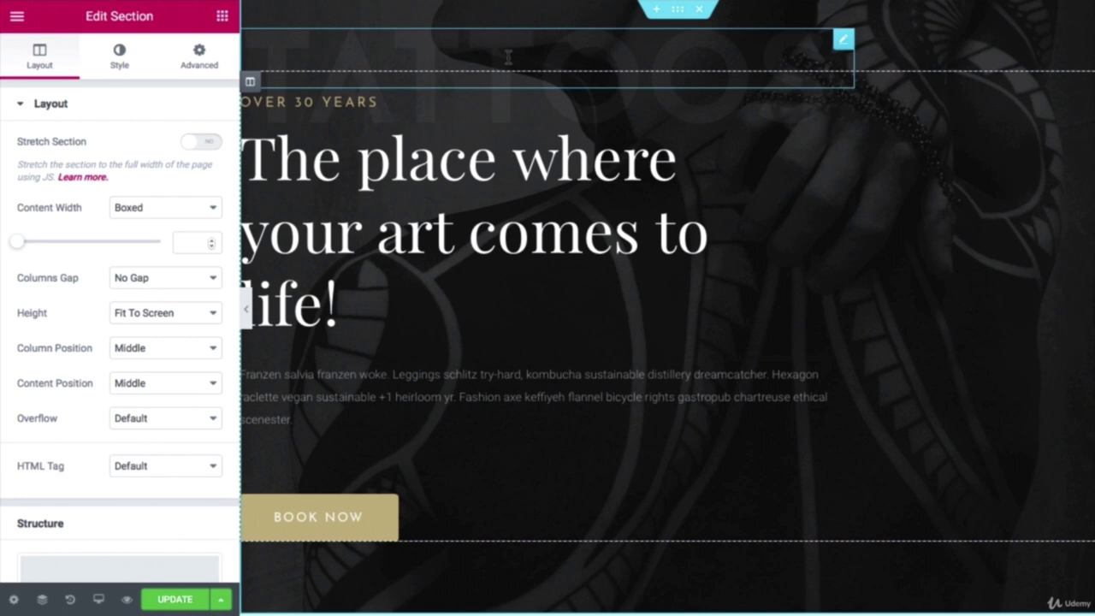
Step: Remove the tattoo background photo and upload hero1.jpg from the Hero 1 & 2 & 3 folder
left_click(121, 60)
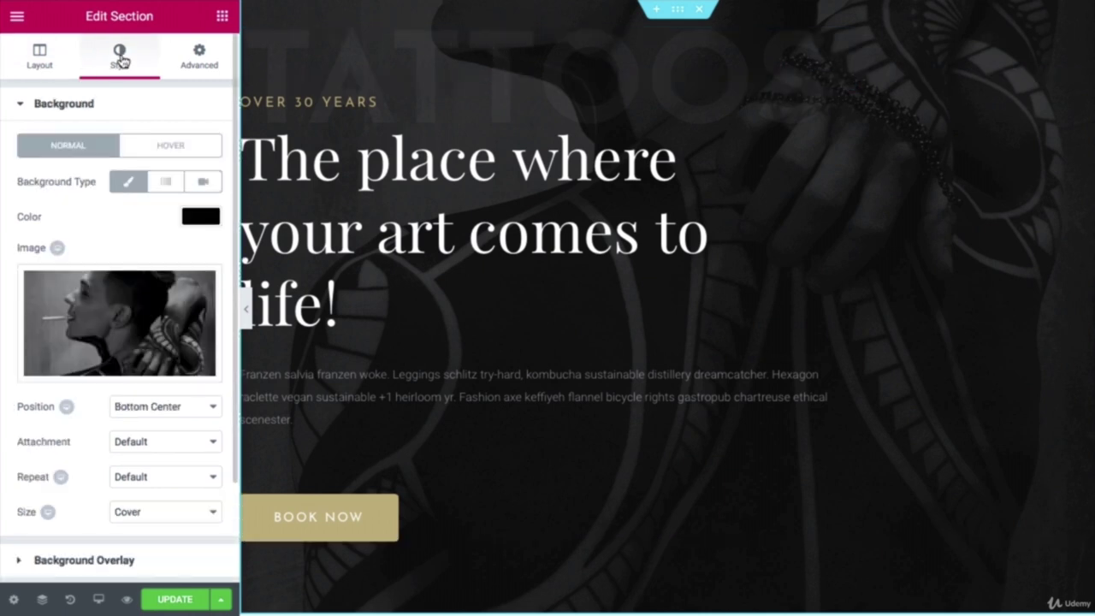
mouse_move(127, 336)
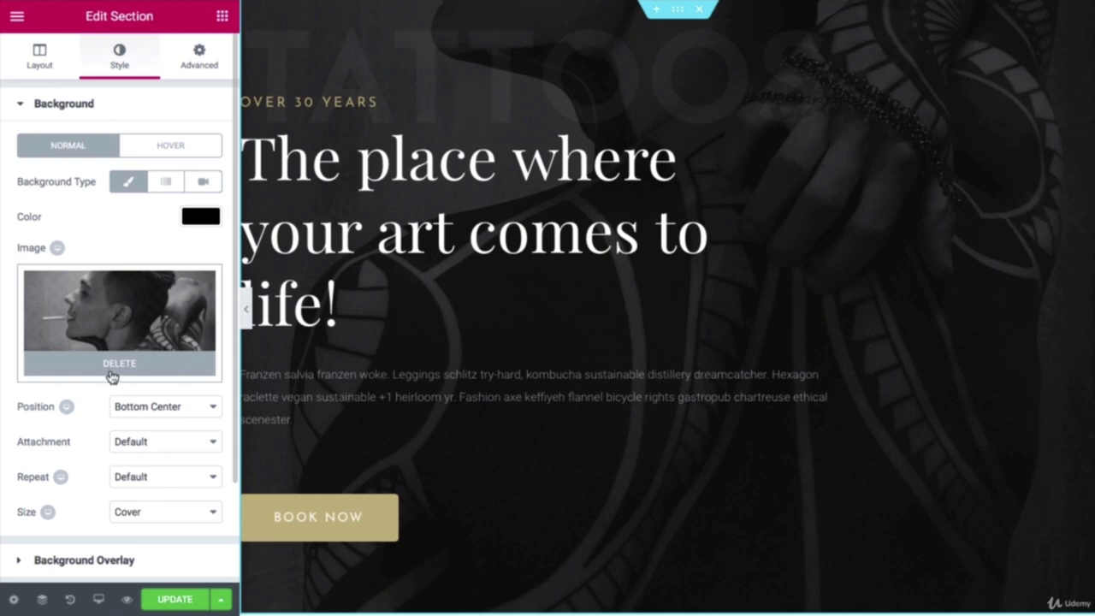
left_click(114, 371)
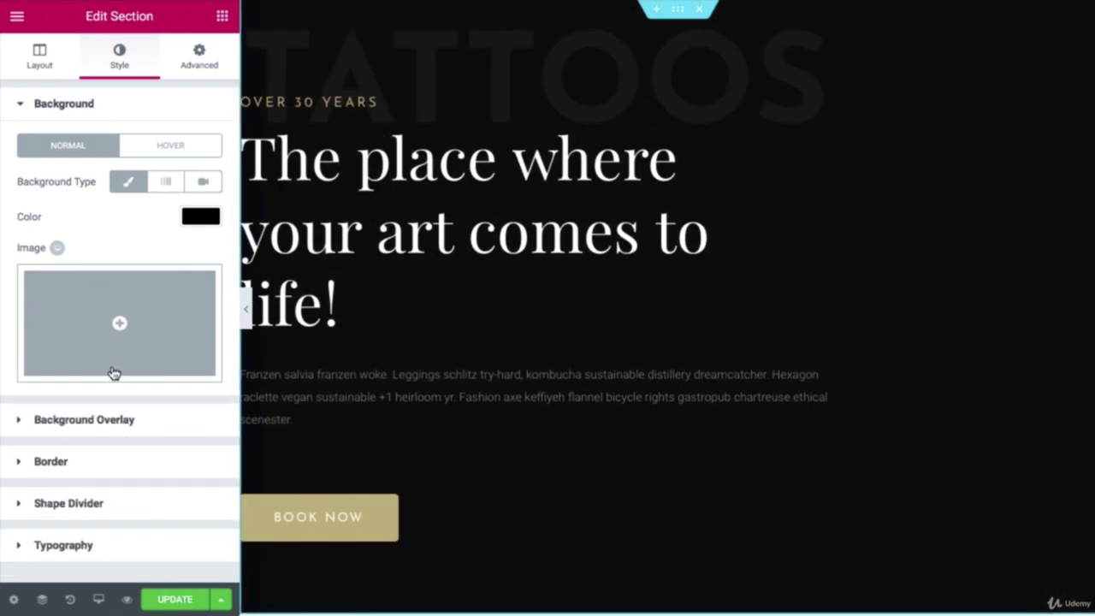
left_click(120, 328)
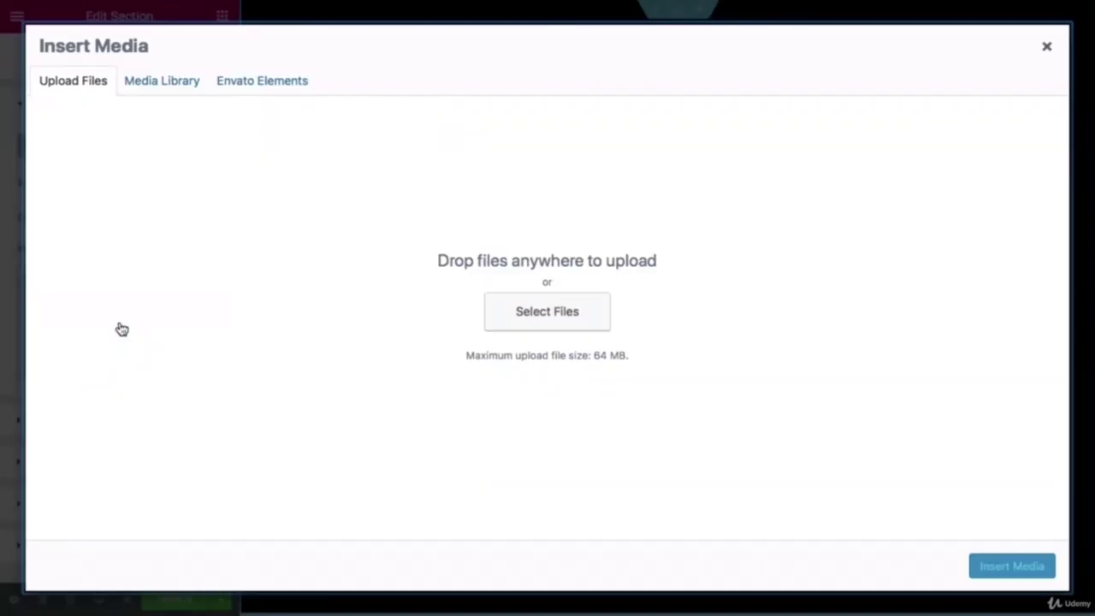
left_click(510, 316)
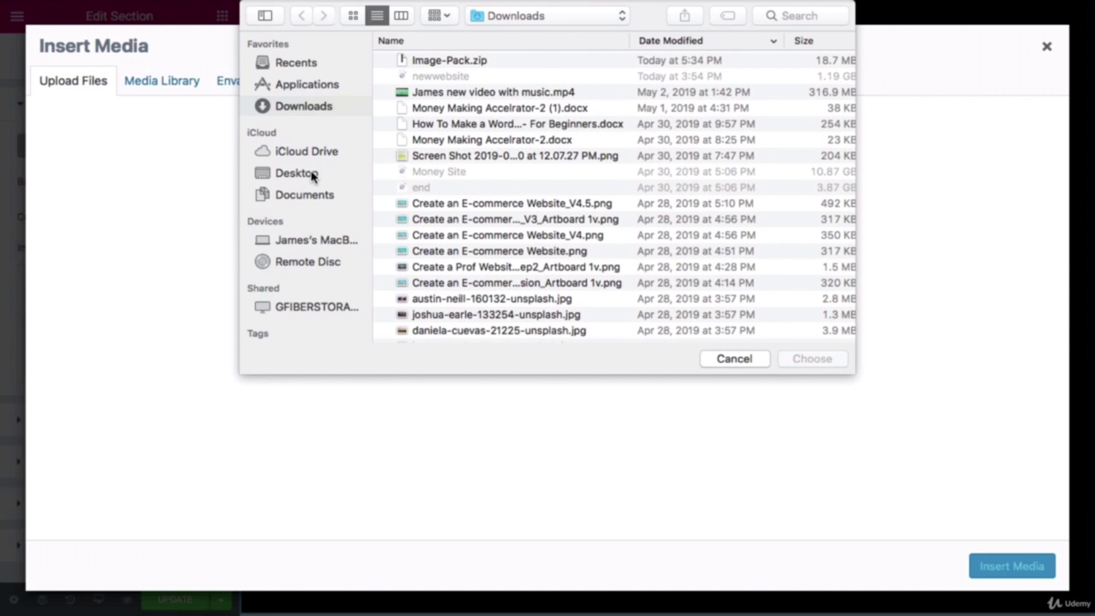
left_click(313, 175)
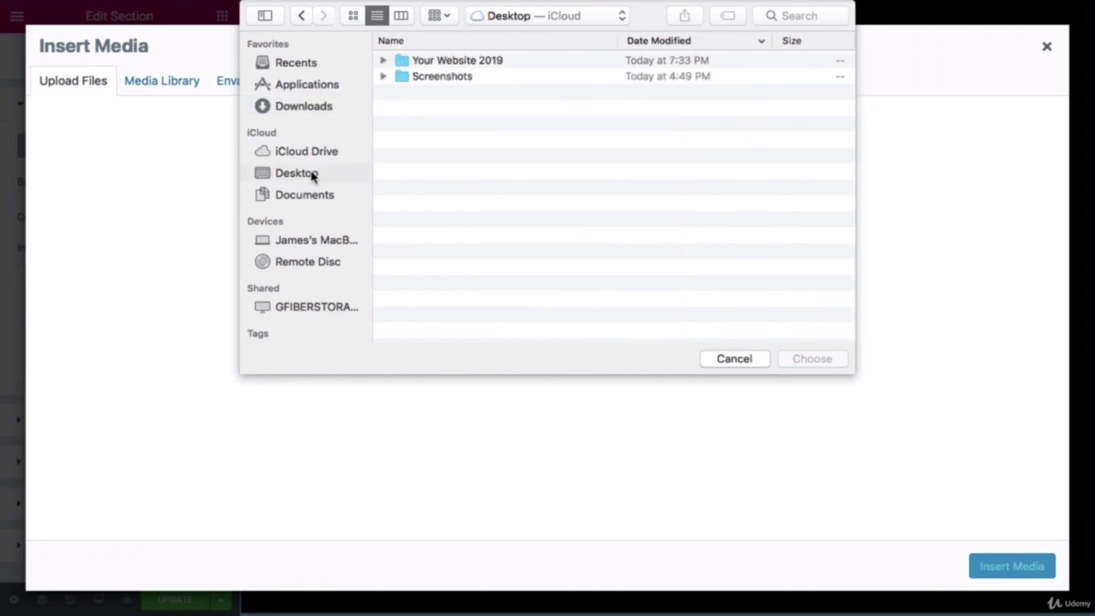
left_click(475, 65)
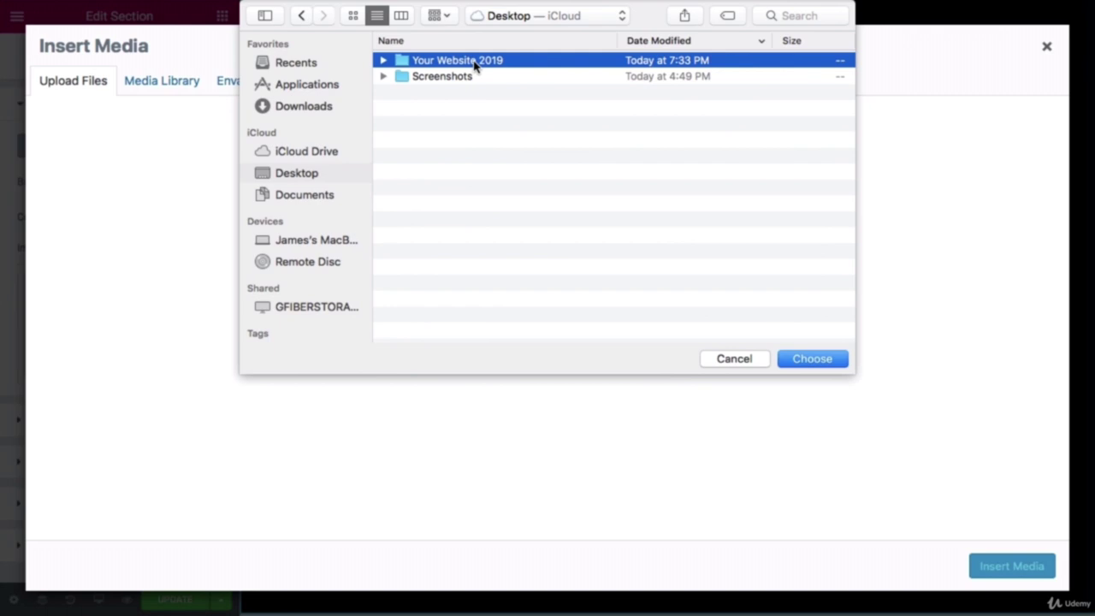
double_click(475, 65)
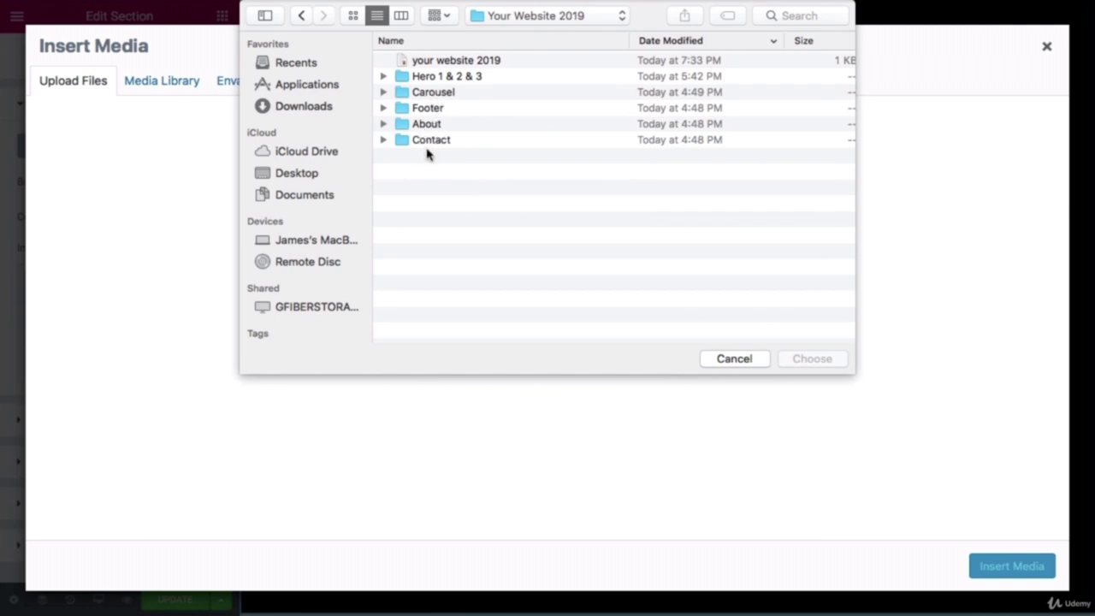
double_click(440, 77)
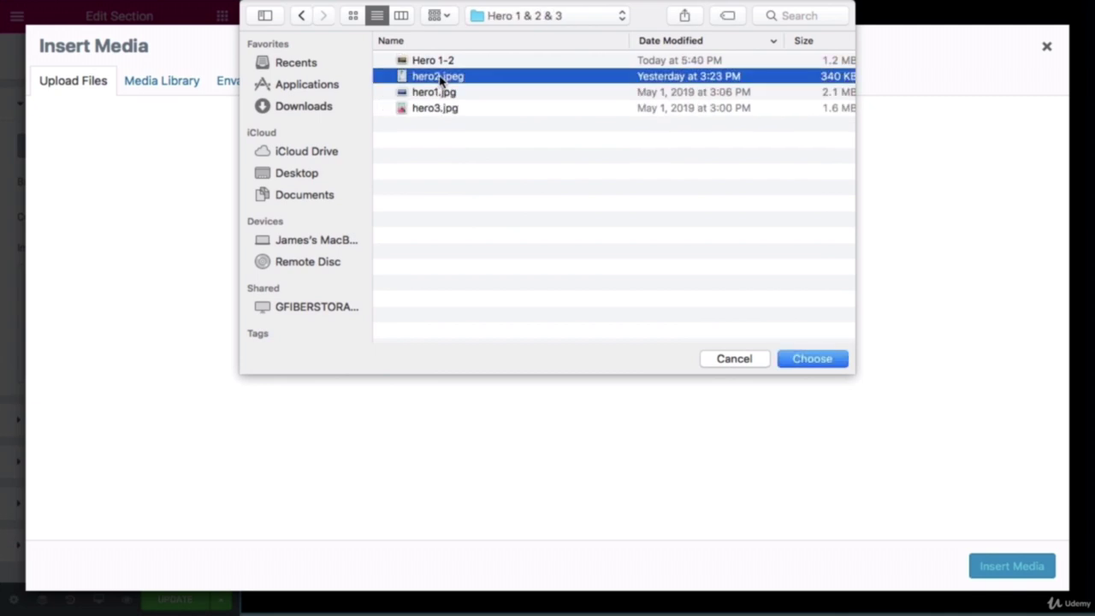
left_click(491, 94)
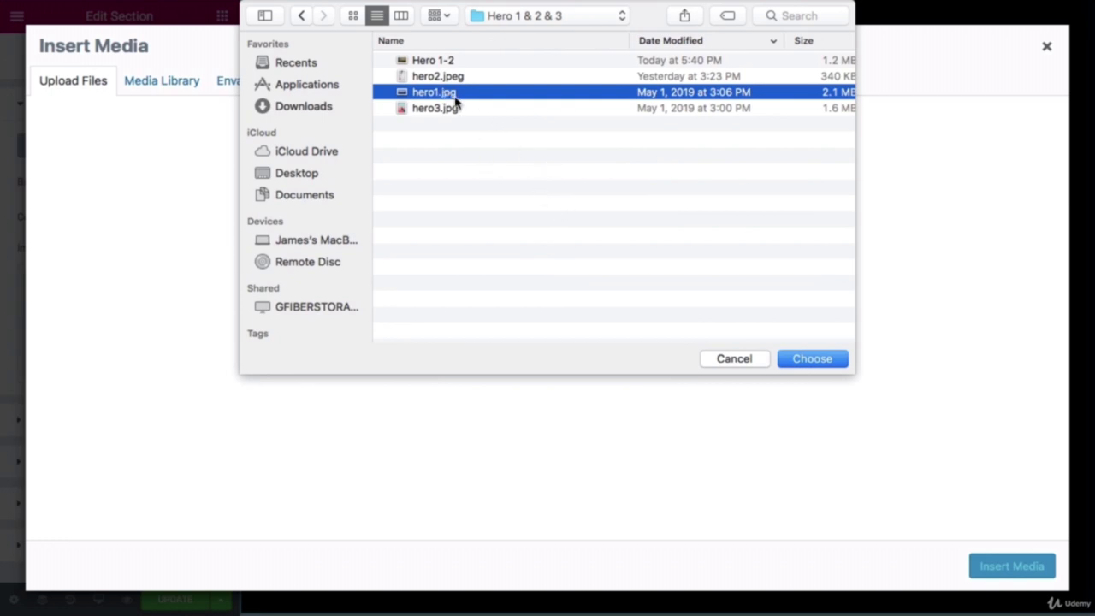
left_click(813, 359)
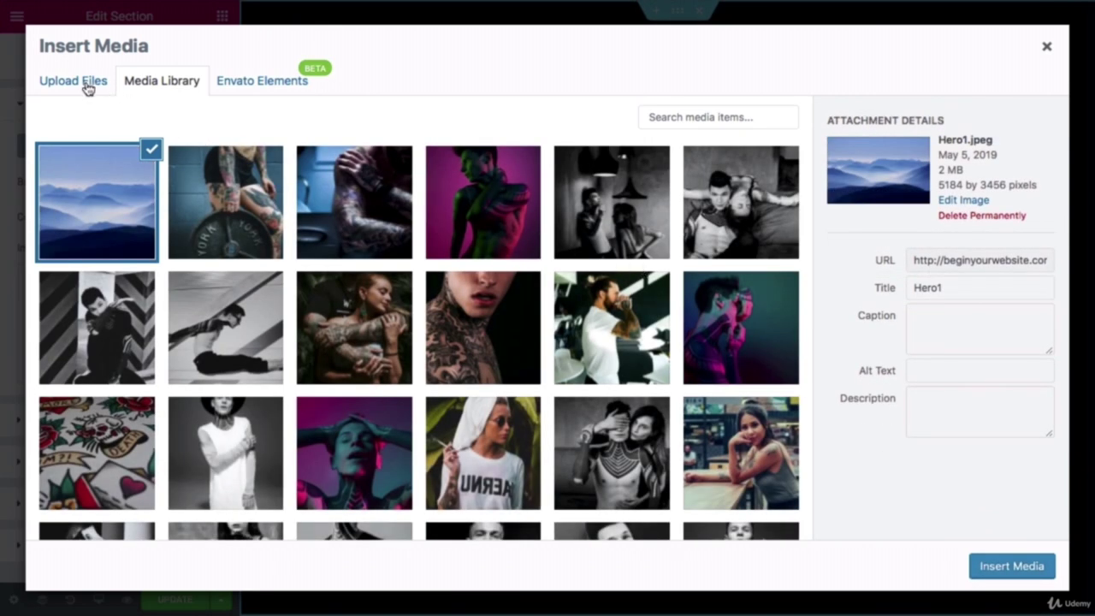
Step: Upload Hero1-2.jpeg too, then insert the blue mountain Hero1 image as the section background
left_click(86, 88)
left_click(506, 309)
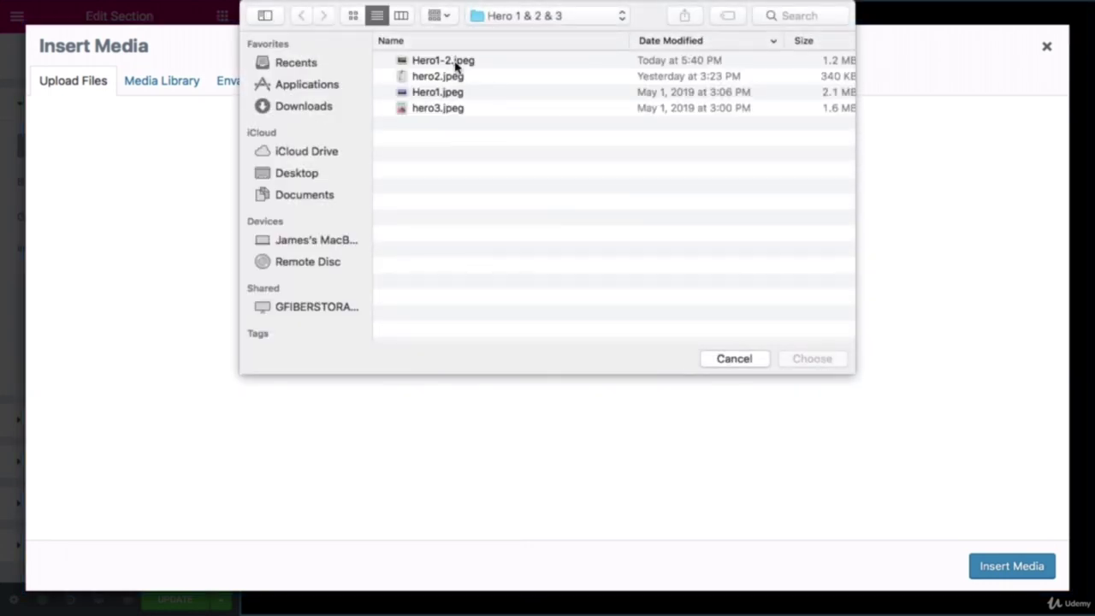
left_click(456, 63)
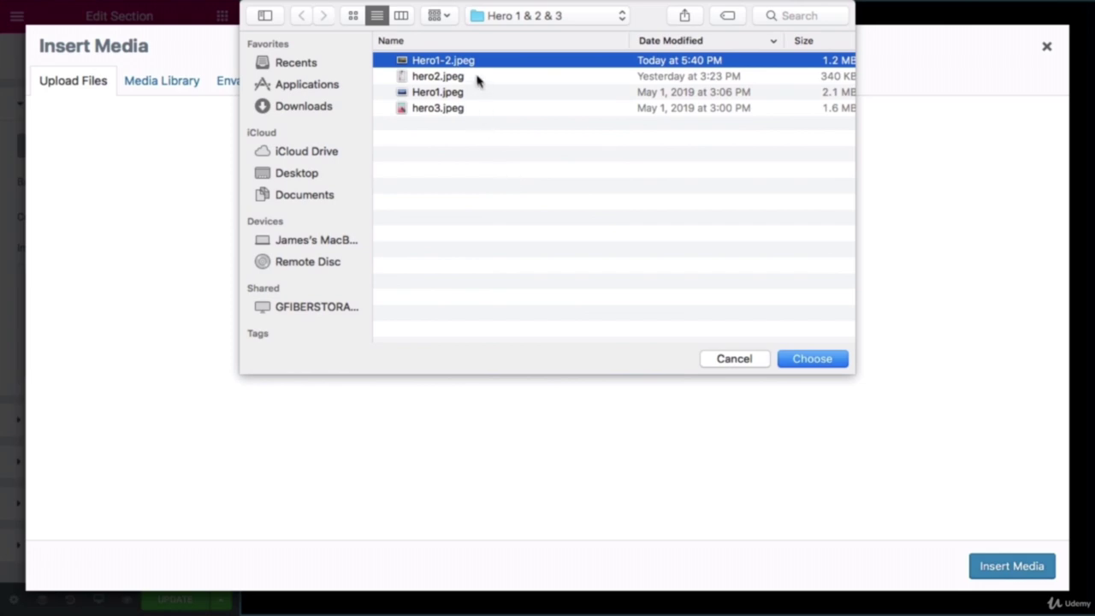
left_click(795, 363)
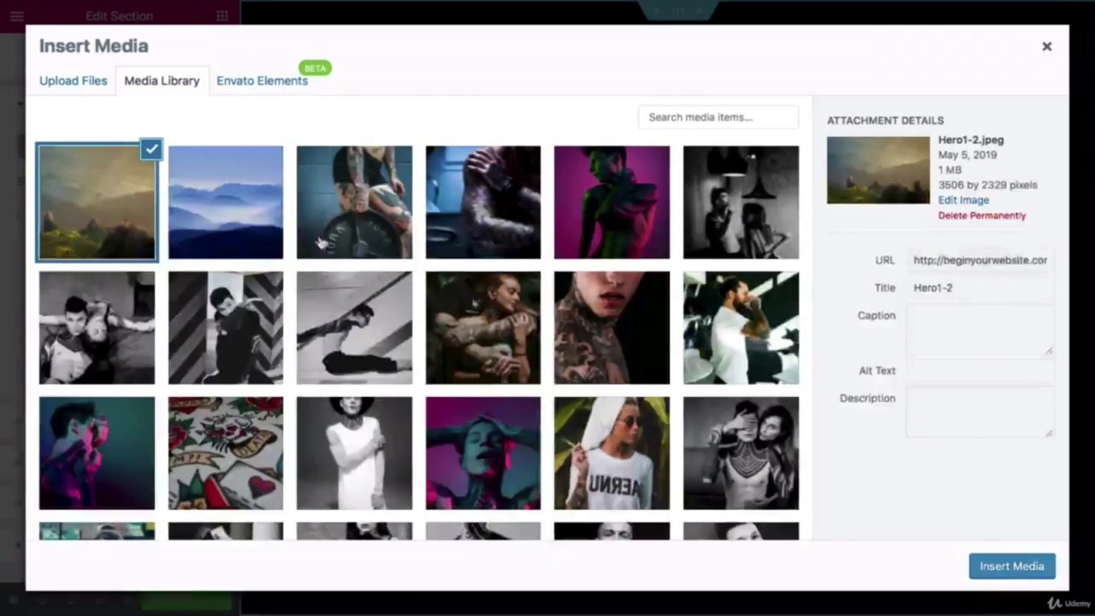
left_click(263, 212)
left_click(991, 568)
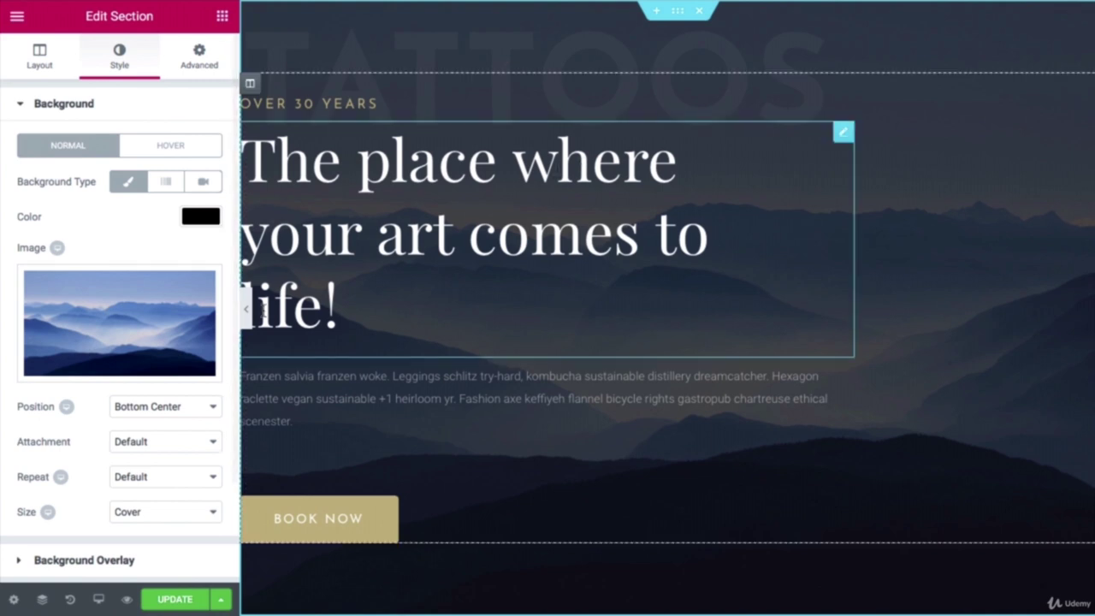
Step: Preview the mountain background, then set the Background Overlay colour to white
left_click(247, 313)
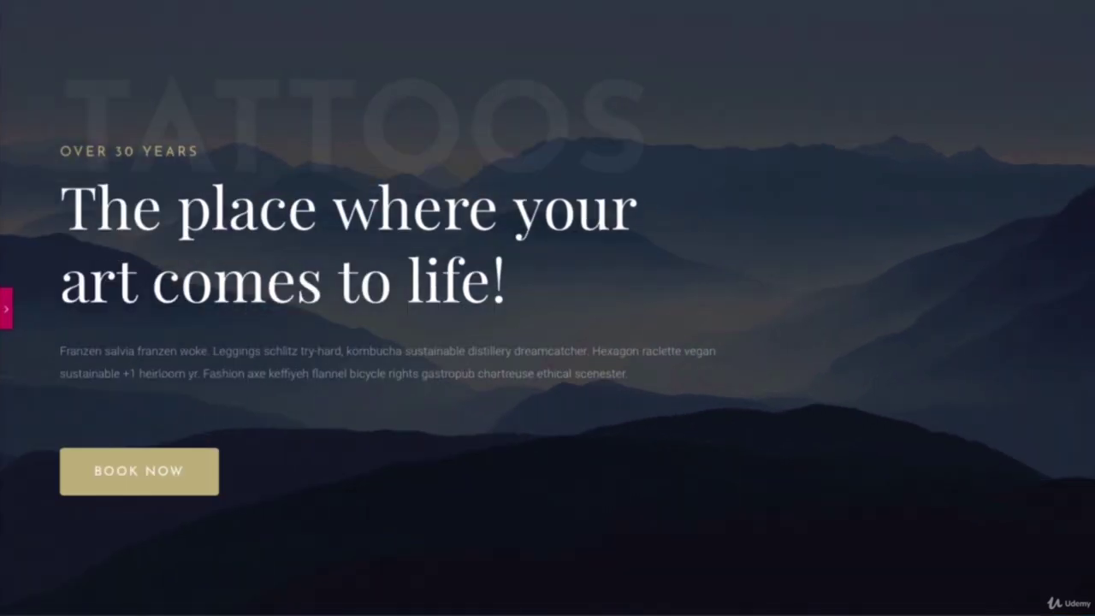
left_click(6, 309)
scroll(52, 497, "down", 1)
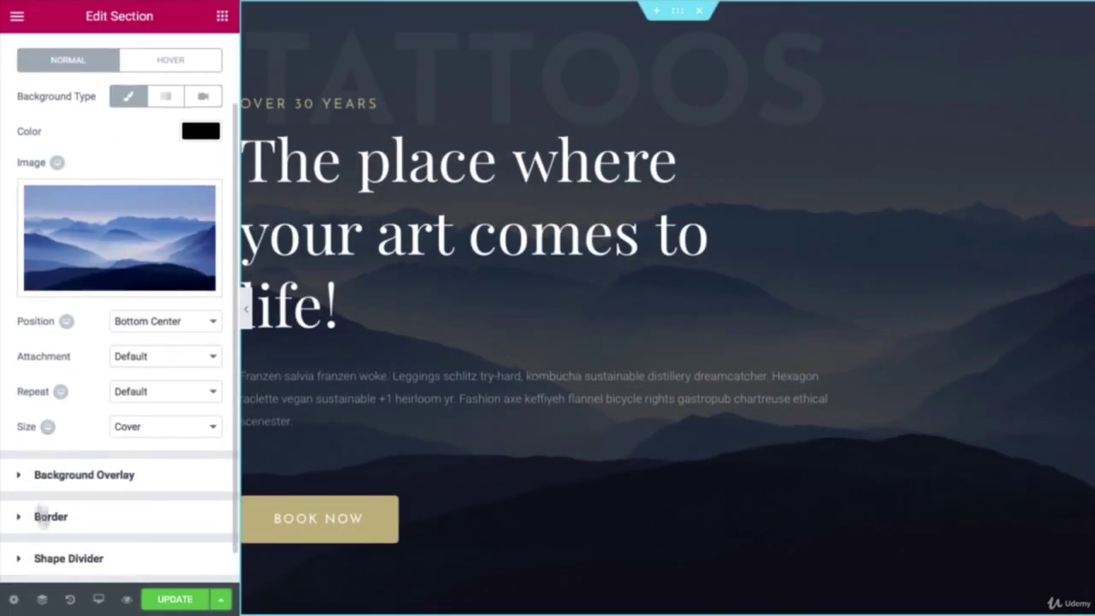
scroll(43, 487, "down", 1)
left_click(47, 458)
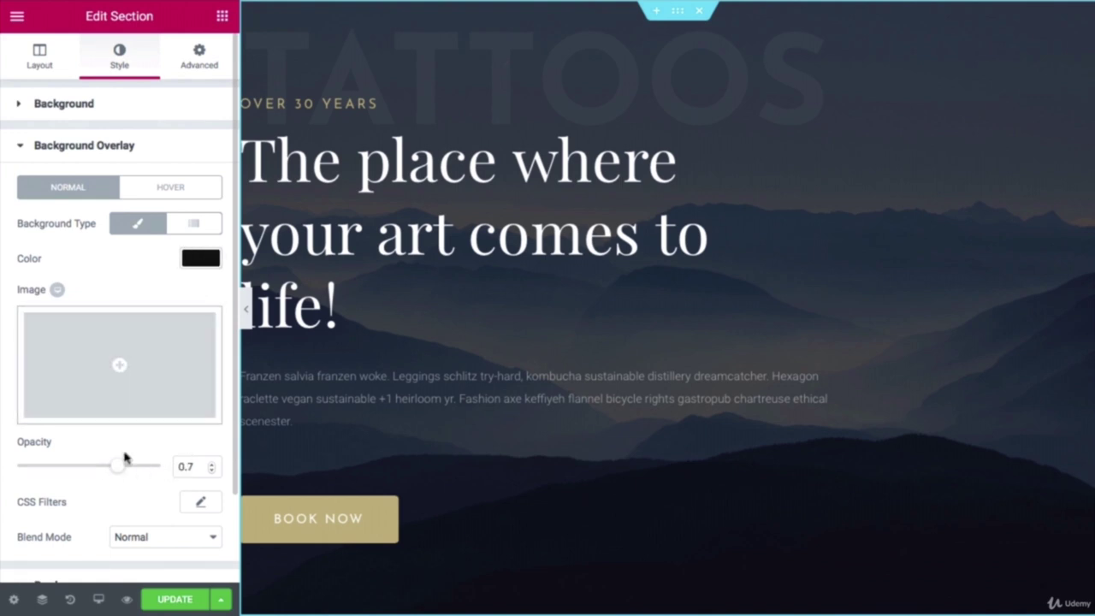
left_click(200, 259)
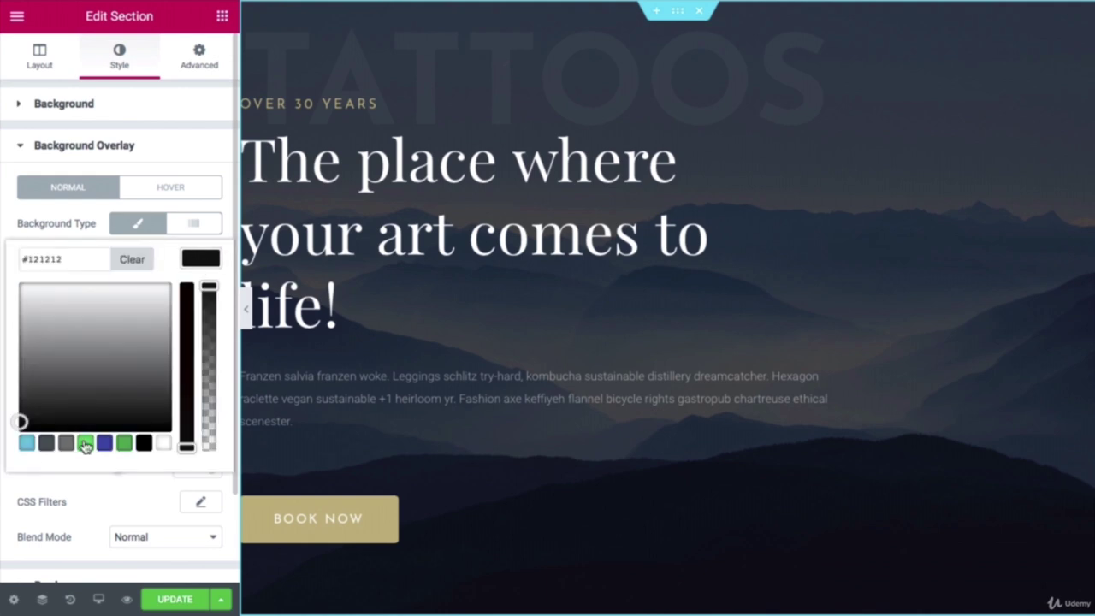
left_click(85, 443)
left_click(26, 444)
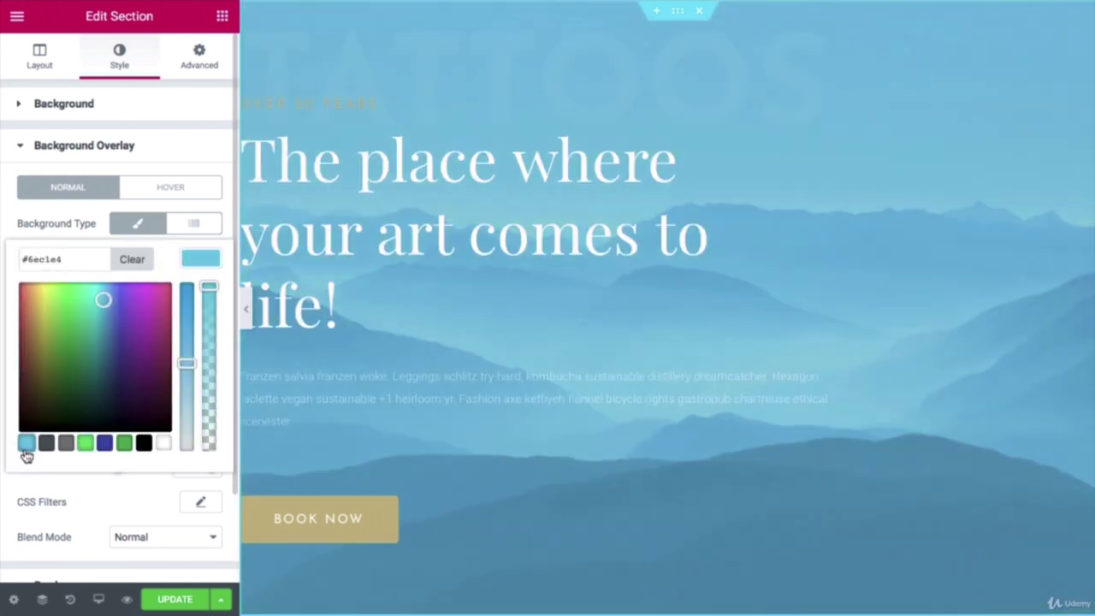
left_click(161, 444)
left_click(140, 492)
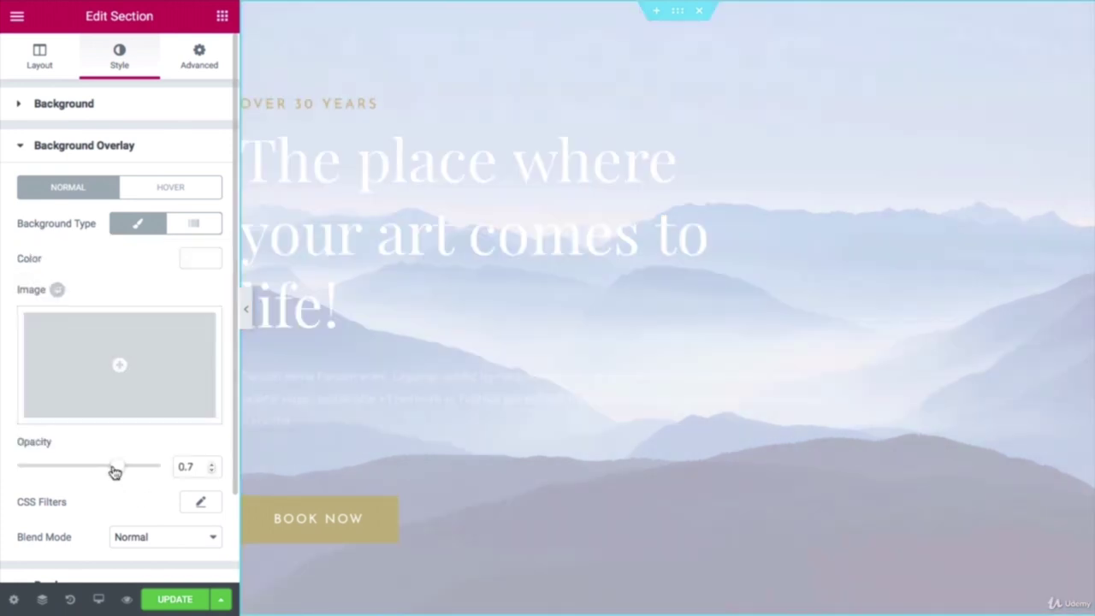
Step: Drag the overlay opacity to 0 and preview the undimmed hero
left_click_drag(79, 472, 12, 467)
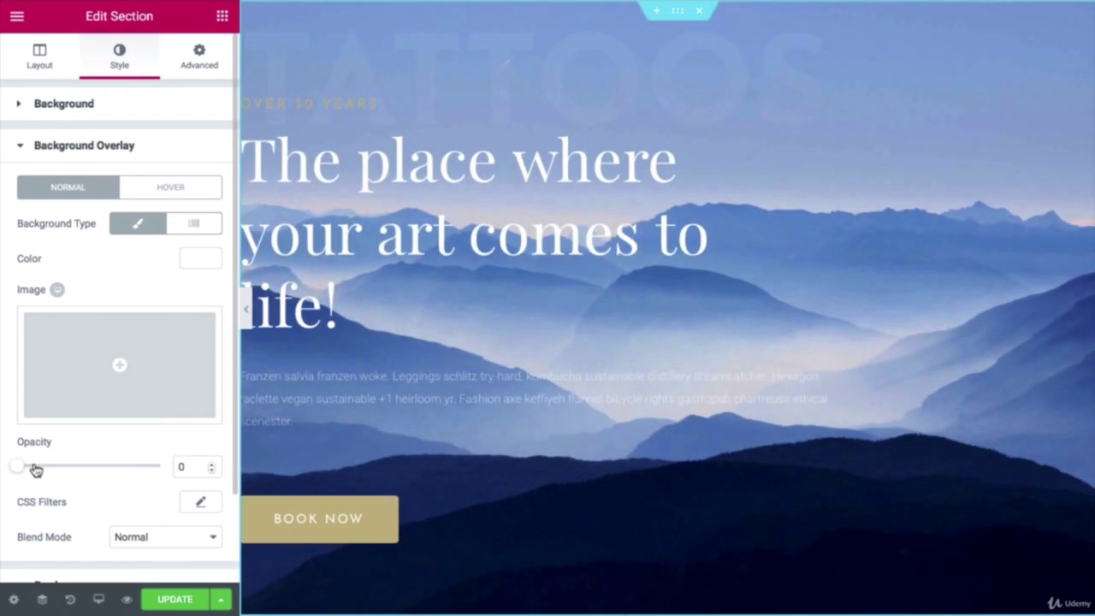
left_click(250, 315)
scroll(252, 317, "down", 2)
scroll(251, 315, "up", 2)
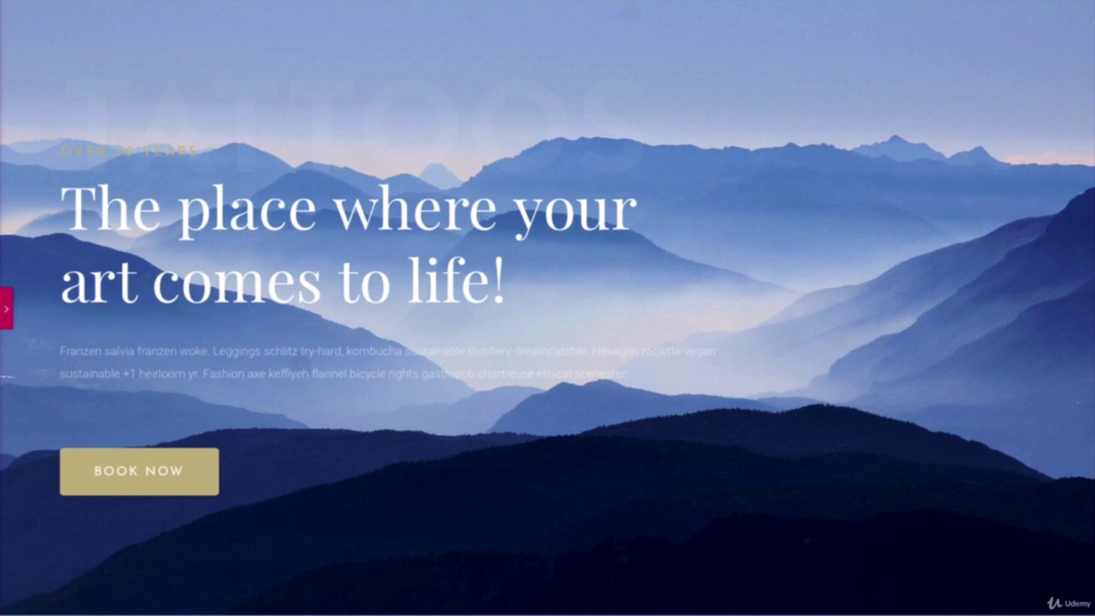
left_click(7, 314)
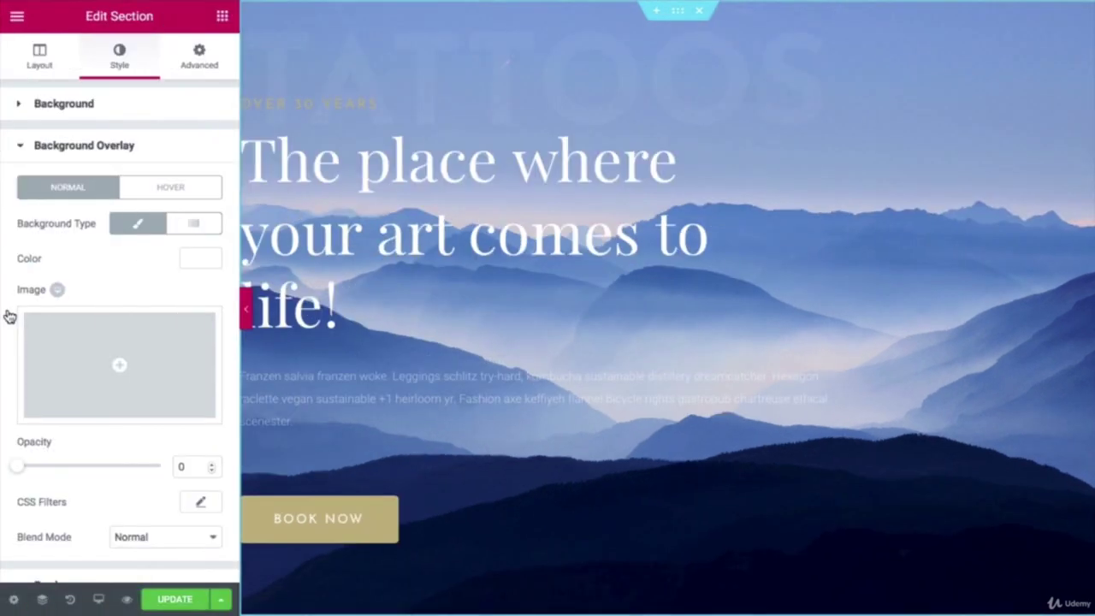
Step: Try the golden mountain landscape photo as the section background
left_click(26, 325)
left_click(125, 206)
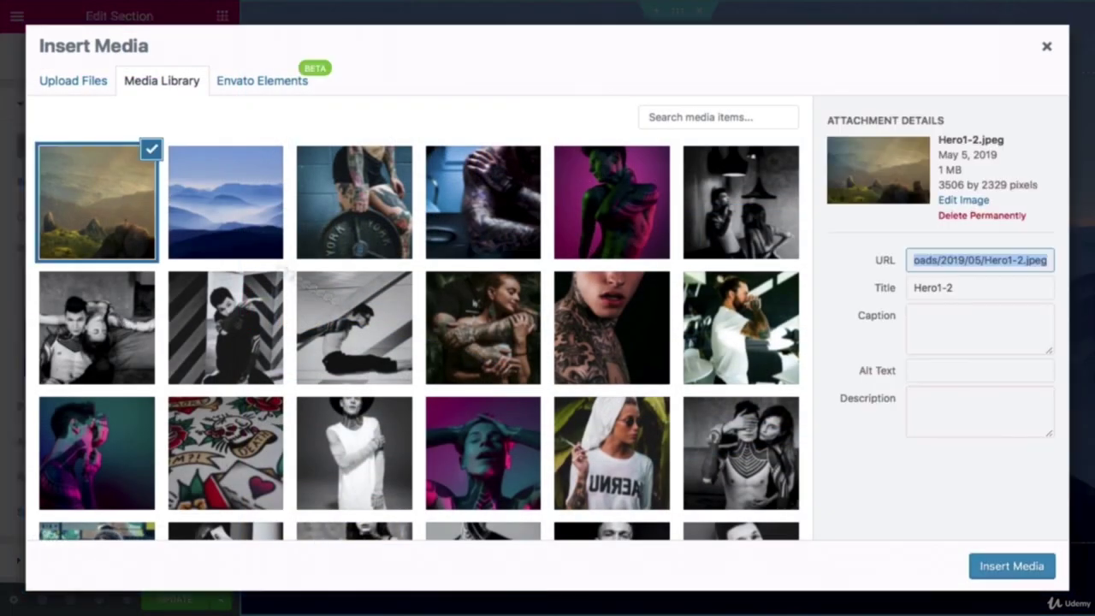
left_click(987, 568)
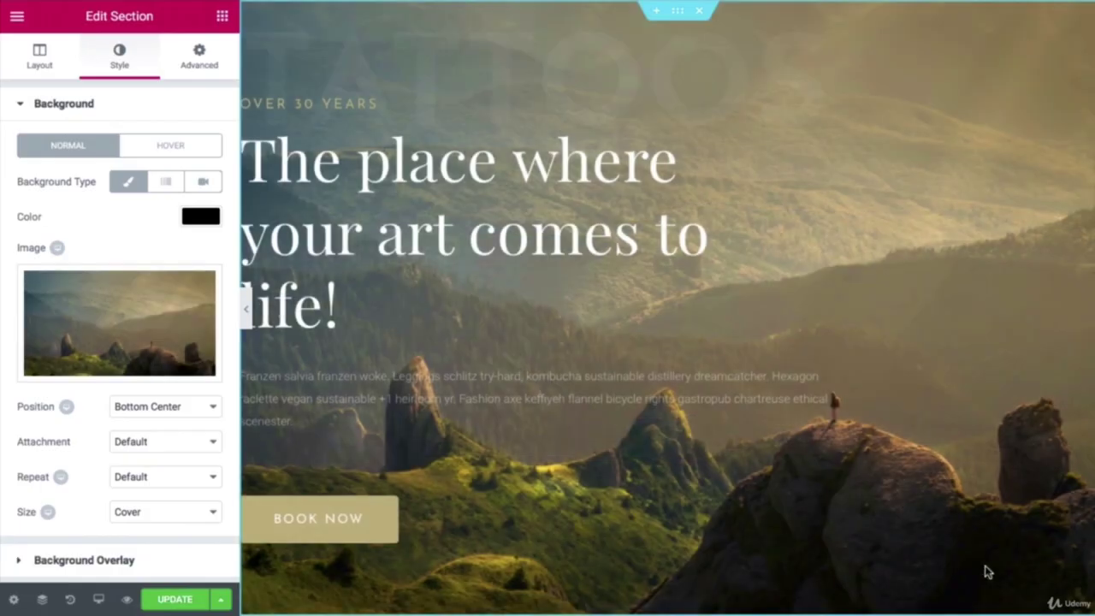
left_click(244, 305)
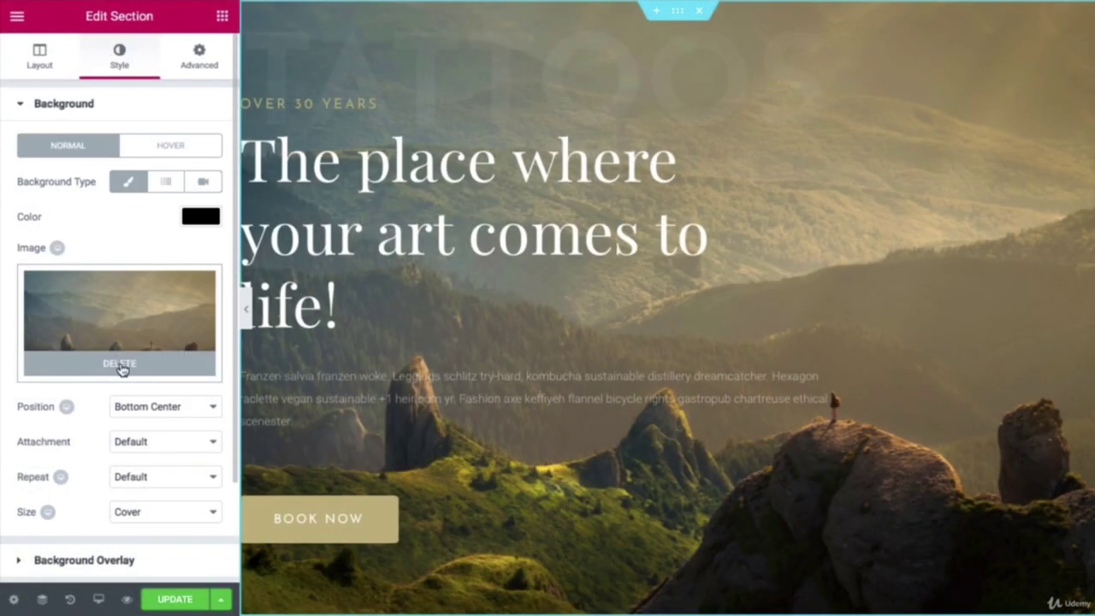
Step: Replace it with the blue misty mountains photo as the background
left_click(120, 368)
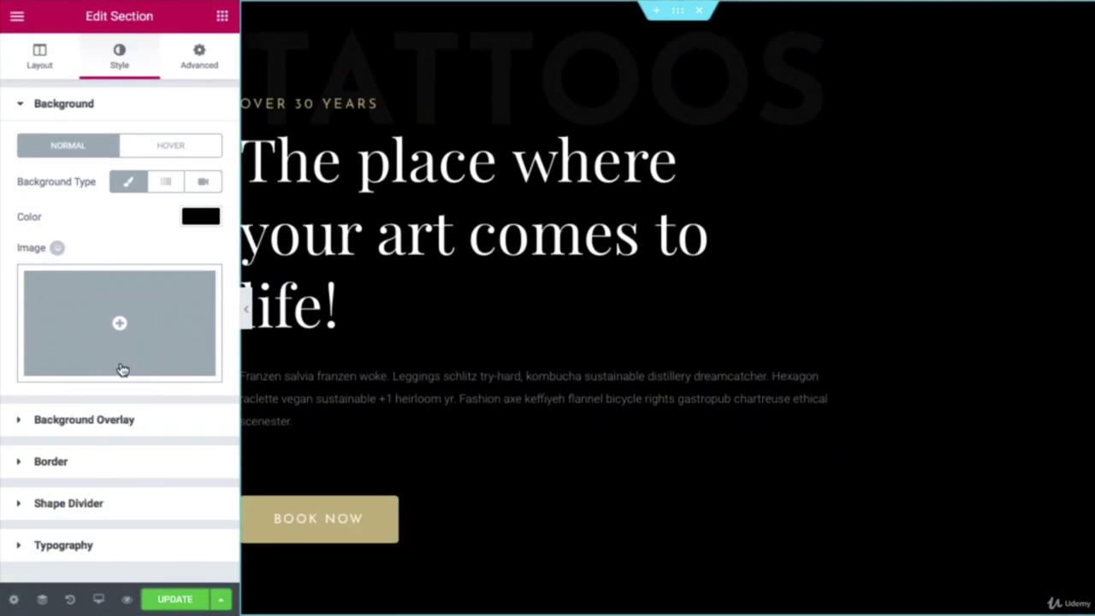
left_click(120, 327)
left_click(236, 220)
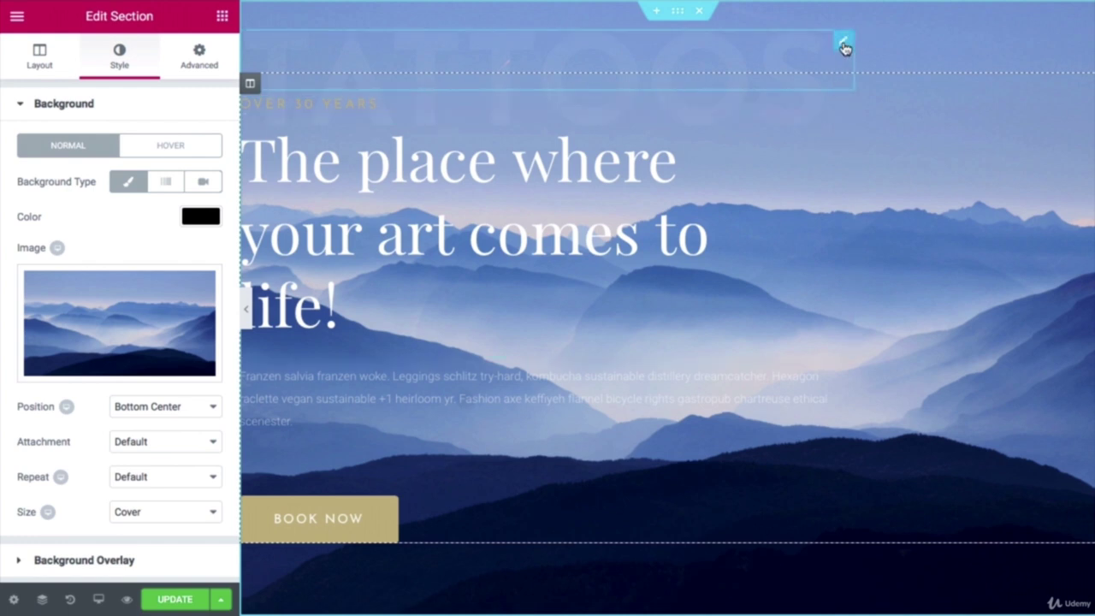
left_click(844, 43)
Step: Replace the faint backdrop word 'Tattoos' with 'Create'
left_click(137, 165)
key("ctrl+a")
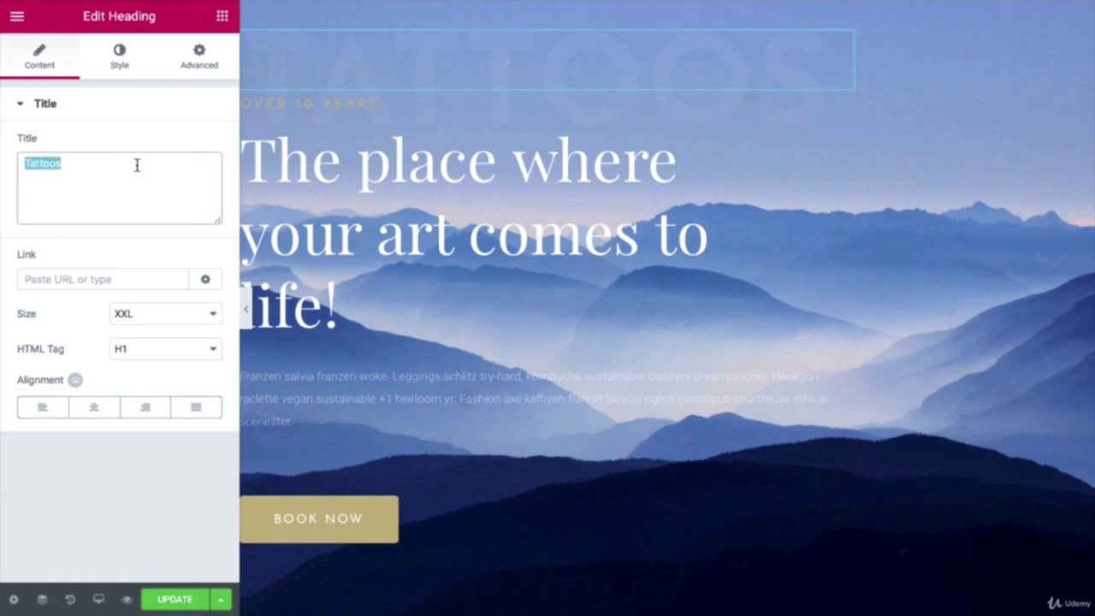
key("BackSpace")
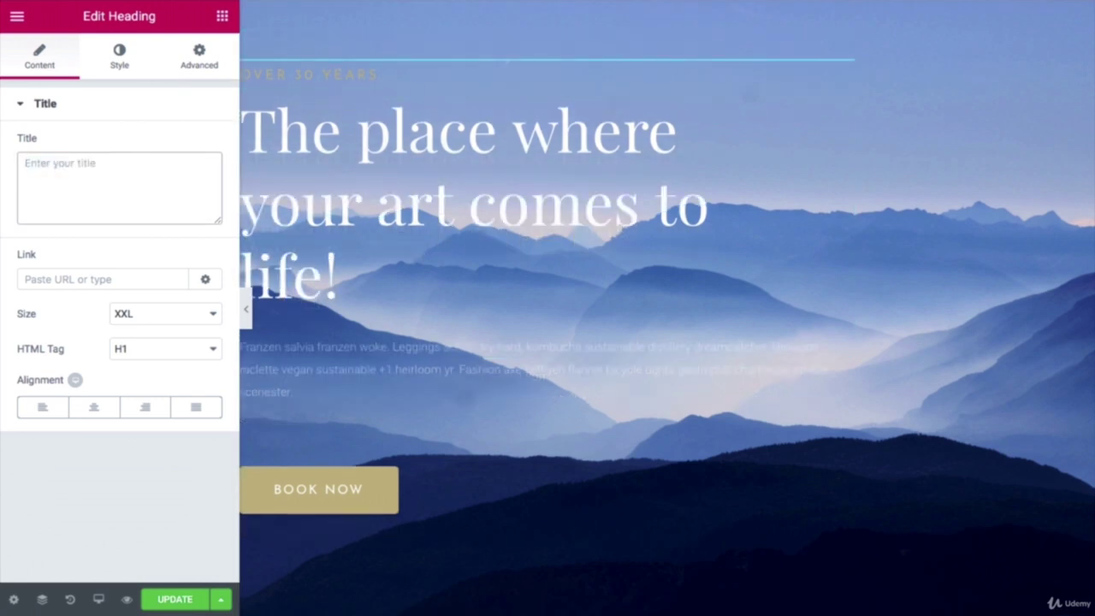
type("Create")
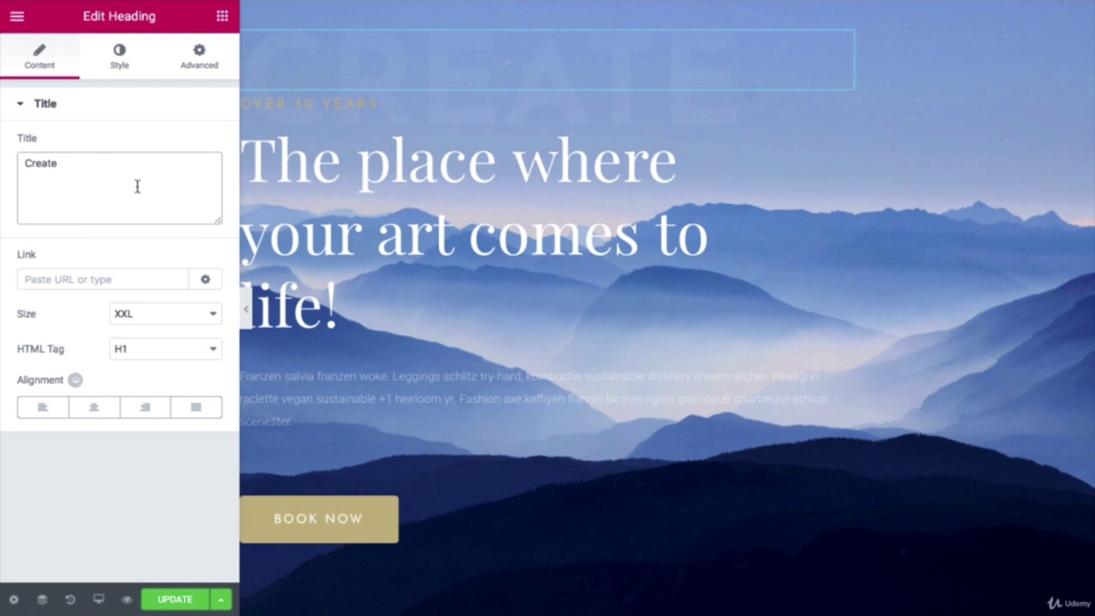
Step: Change the label 'Over 30 years' to 'Over 10 years'
left_click(329, 108)
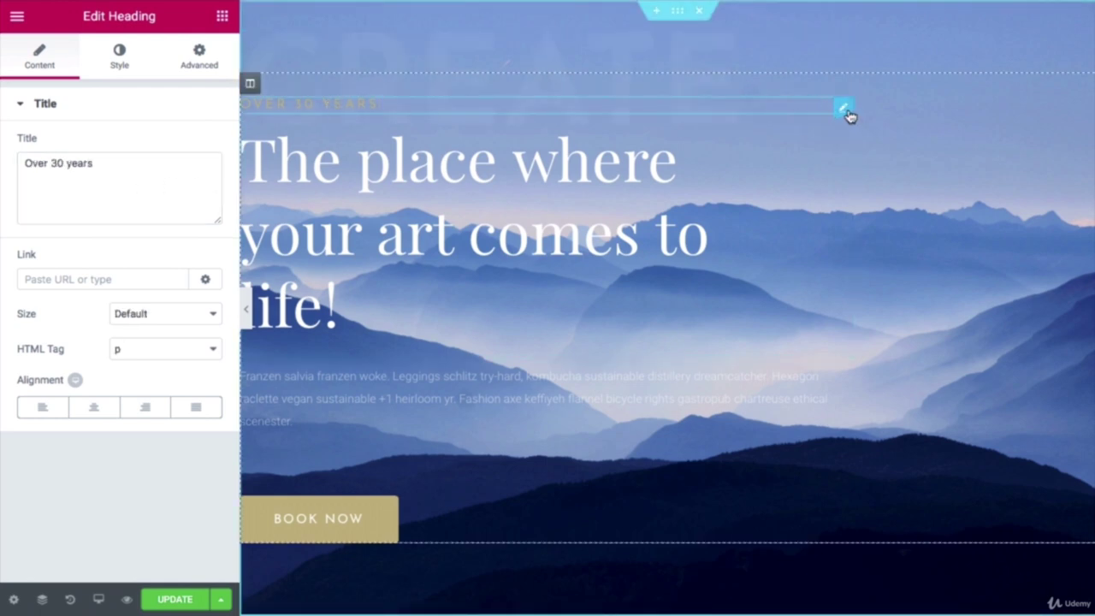
left_click(54, 166)
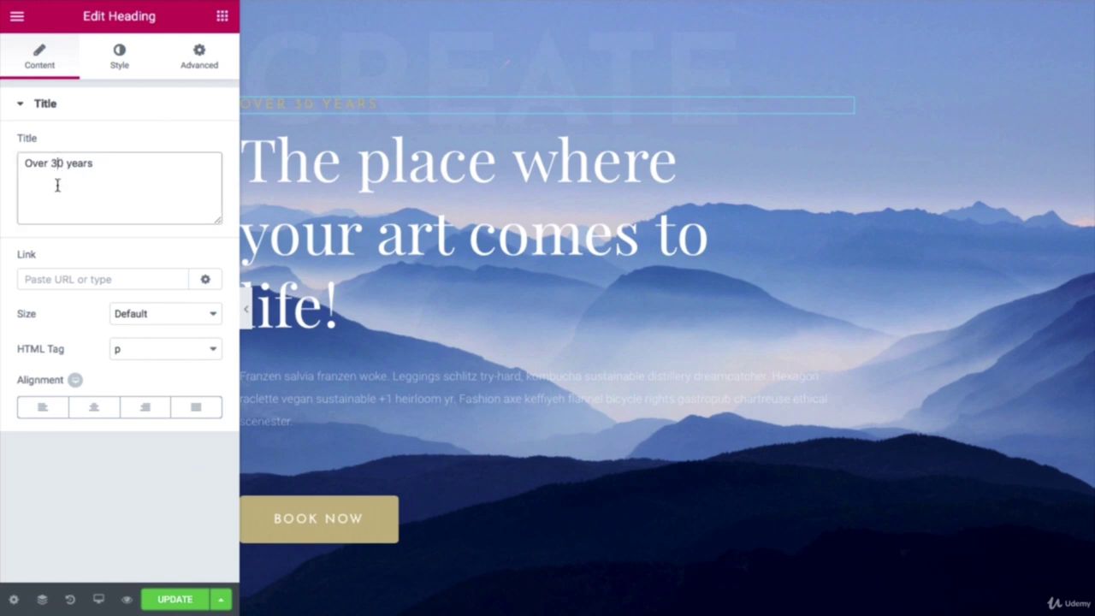
key("BackSpace")
type("1")
Step: Paste 'We create professional websites.' as the main headline title
left_click(338, 180)
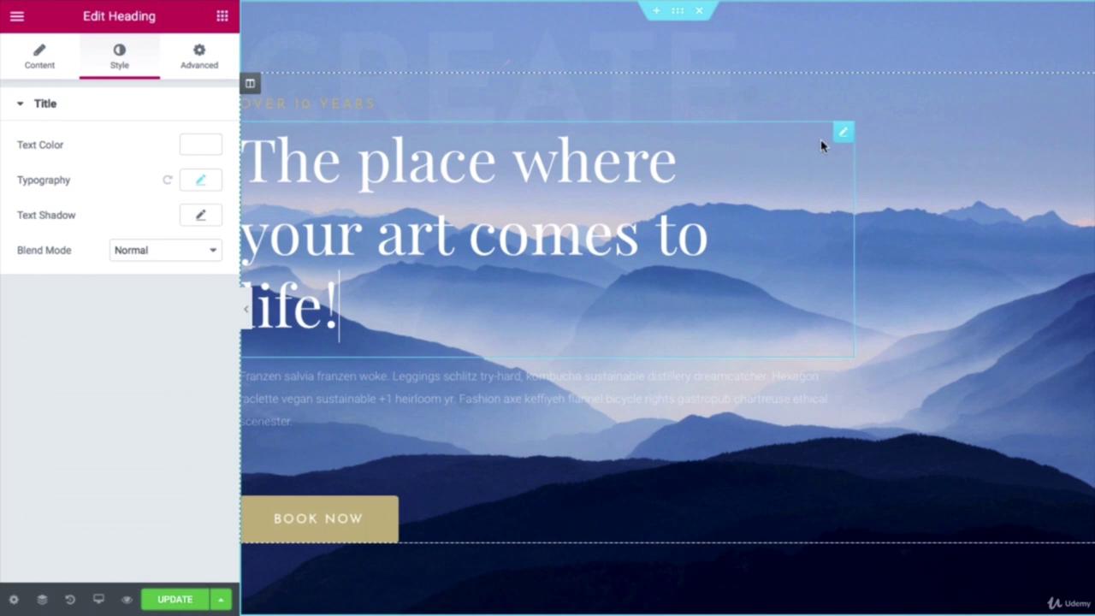
left_click(40, 54)
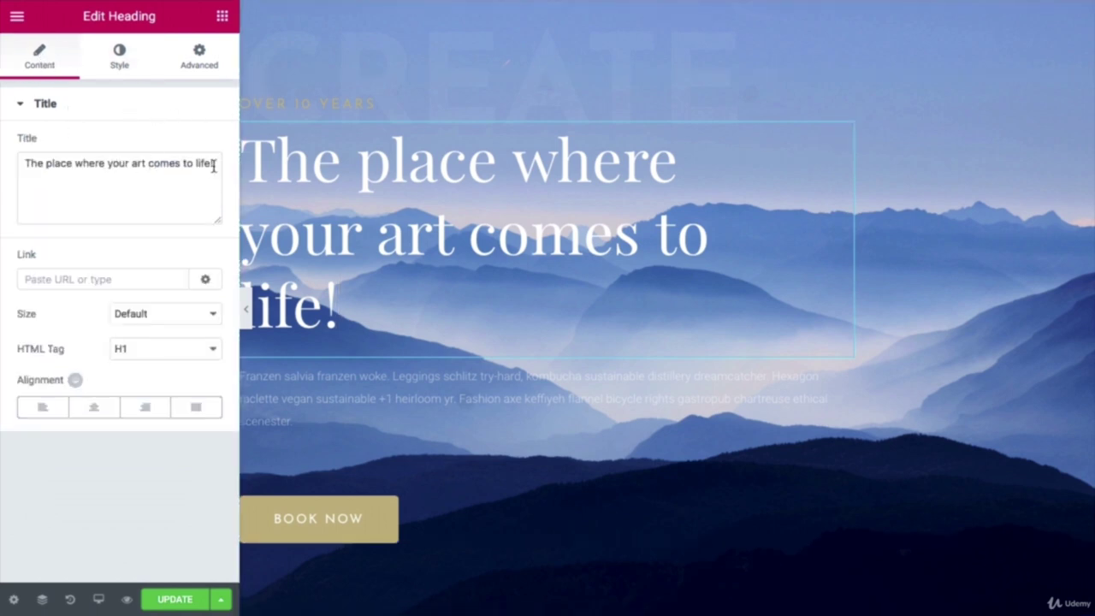
left_click_drag(214, 166, 18, 162)
type("We create professional websites.")
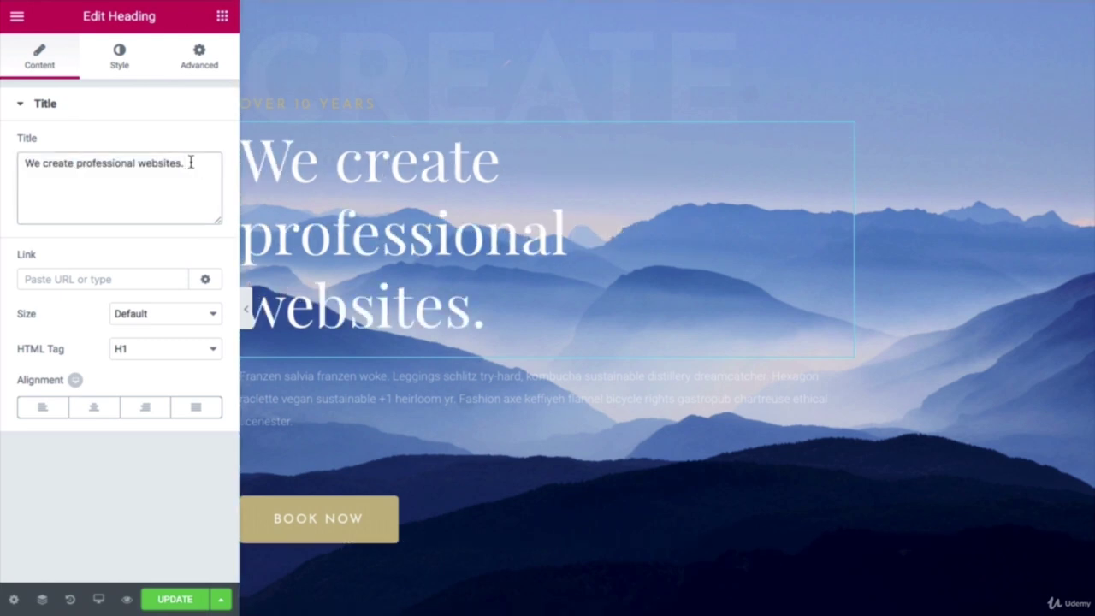
left_click(119, 57)
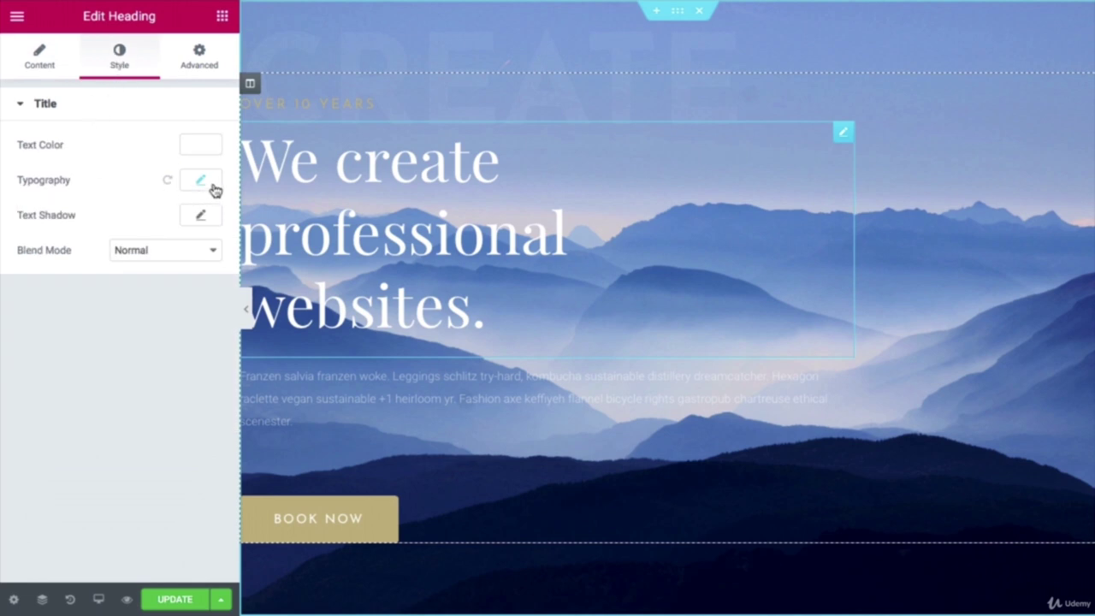
Step: Nudge the headline's typography size up to 73 and back to 70 px
left_click(205, 184)
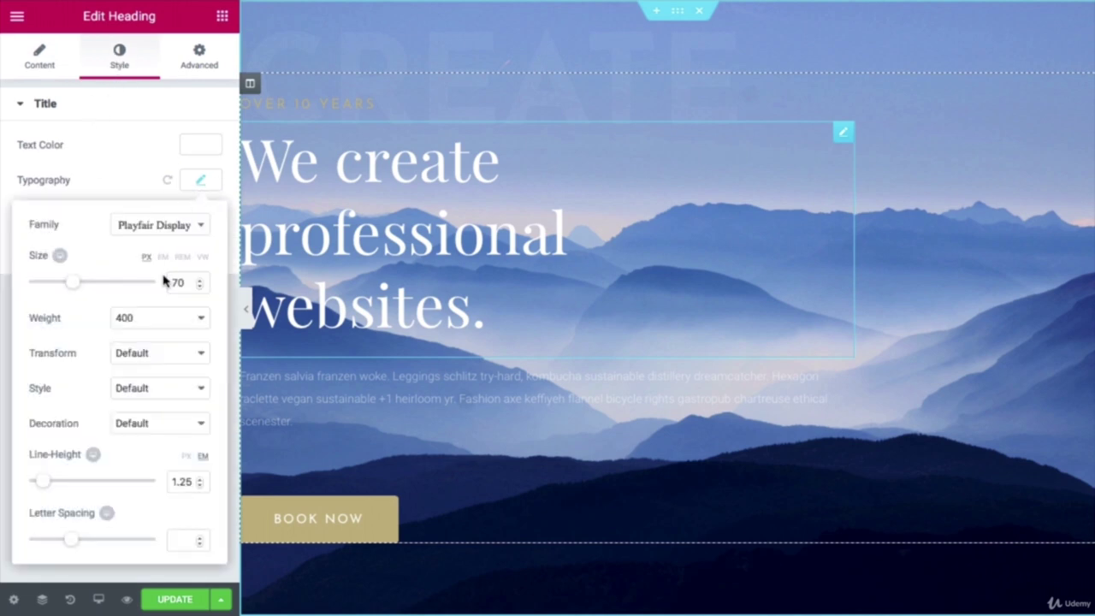
left_click(201, 281)
left_click(201, 281)
left_click(201, 282)
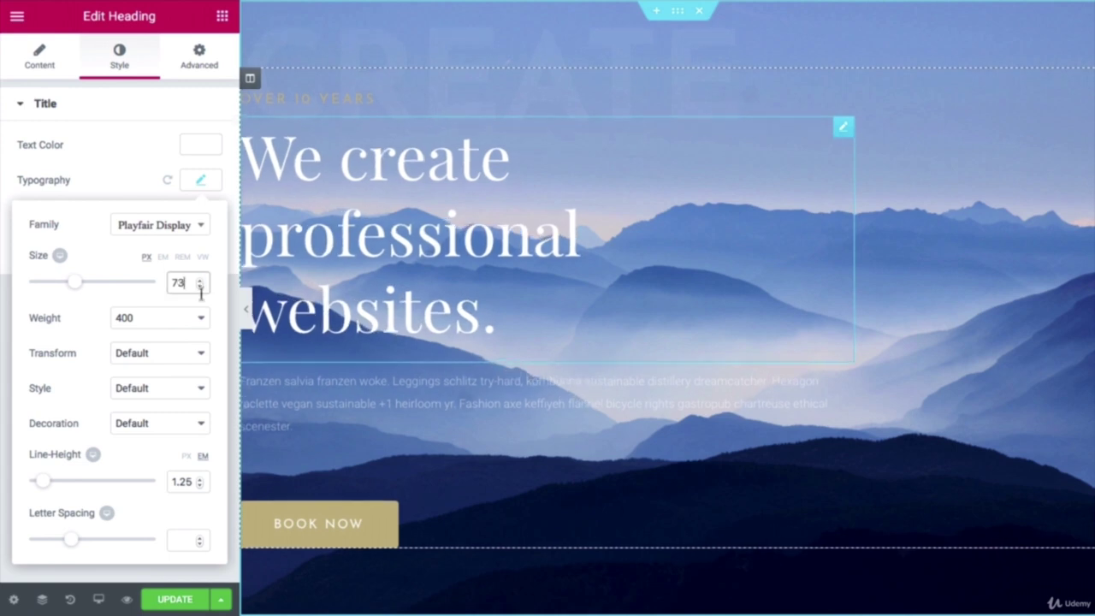
left_click(200, 287)
left_click(200, 290)
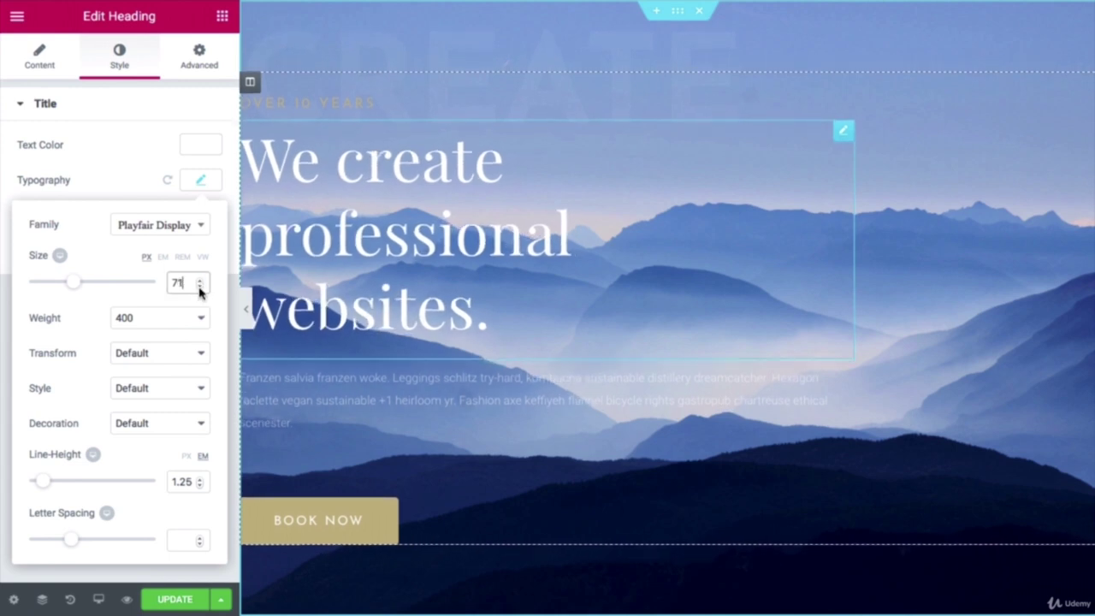
left_click(201, 288)
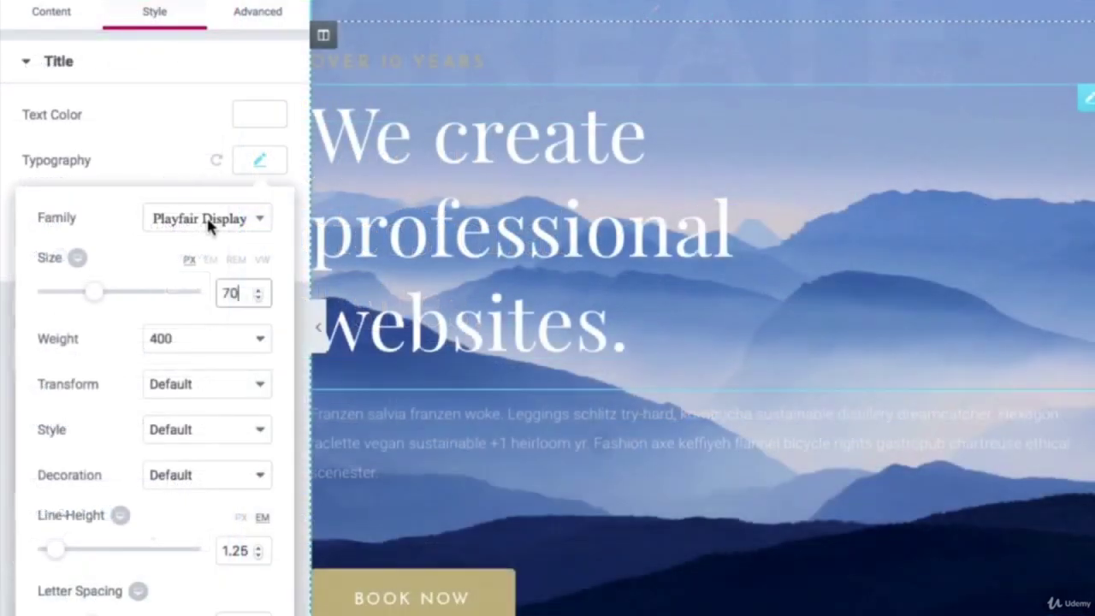
left_click(162, 229)
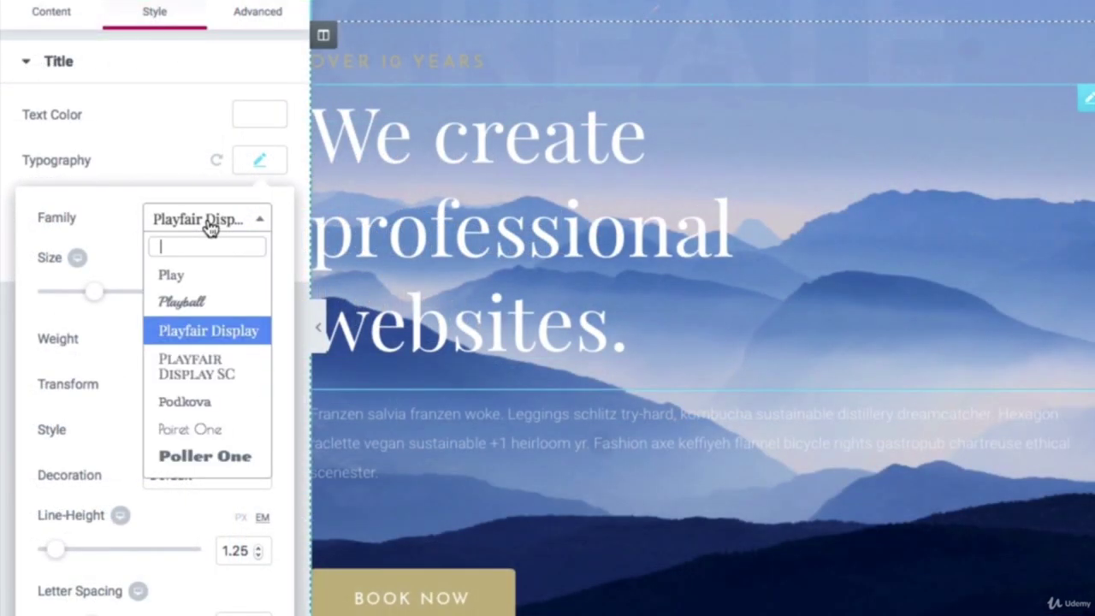
left_click(178, 176)
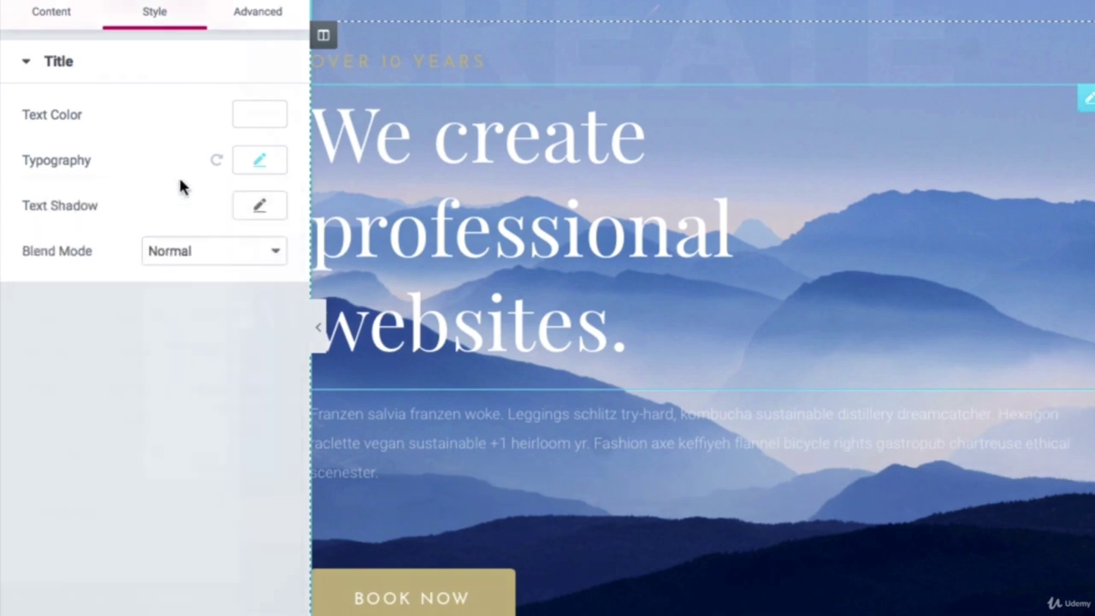
Step: Try a green headline text colour, then restore it to white
left_click(260, 114)
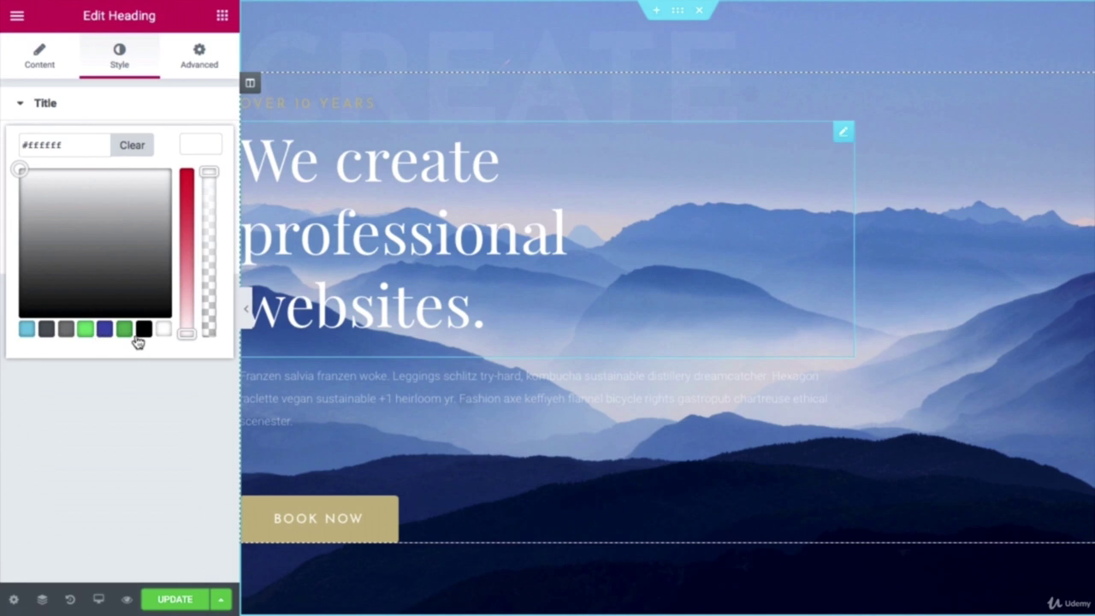
left_click(86, 330)
left_click(163, 330)
left_click(39, 52)
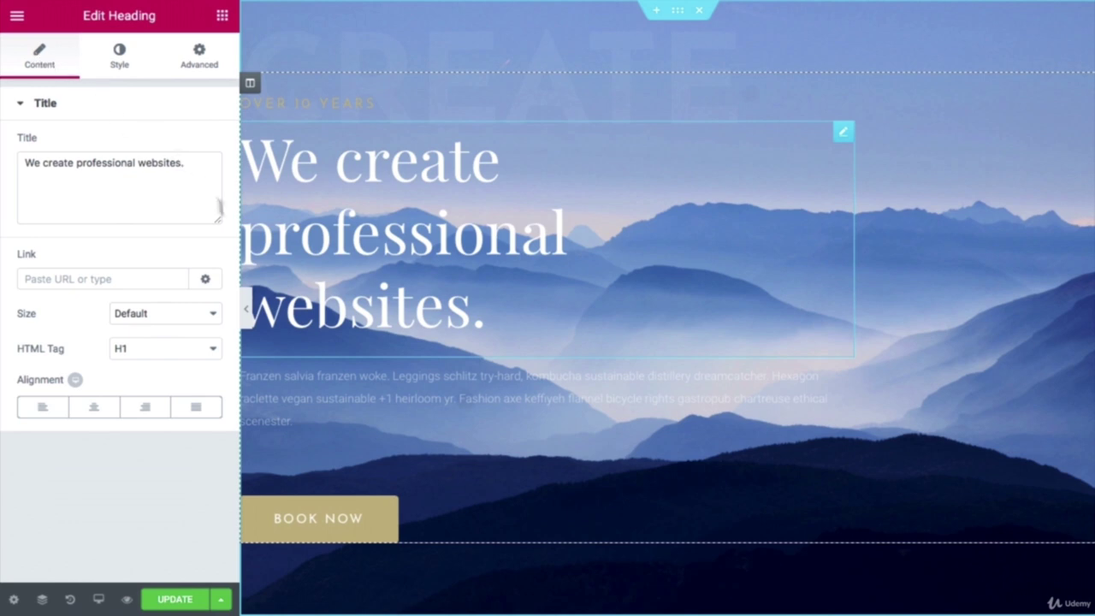
left_click(395, 376)
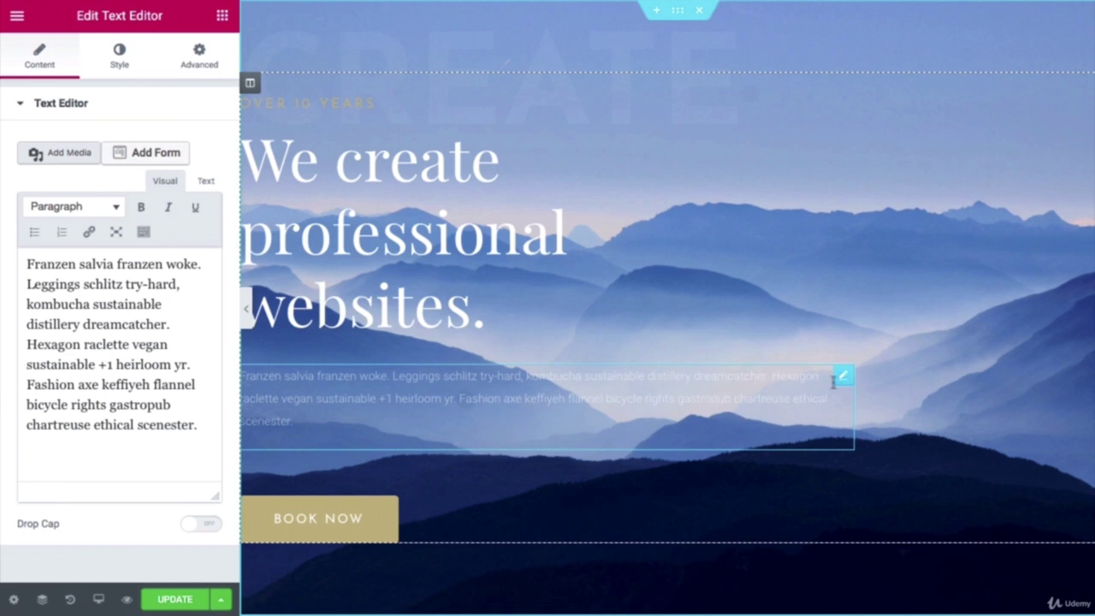
Step: Delete the subtitle paragraph widget, then restore it from History
right_click(846, 378)
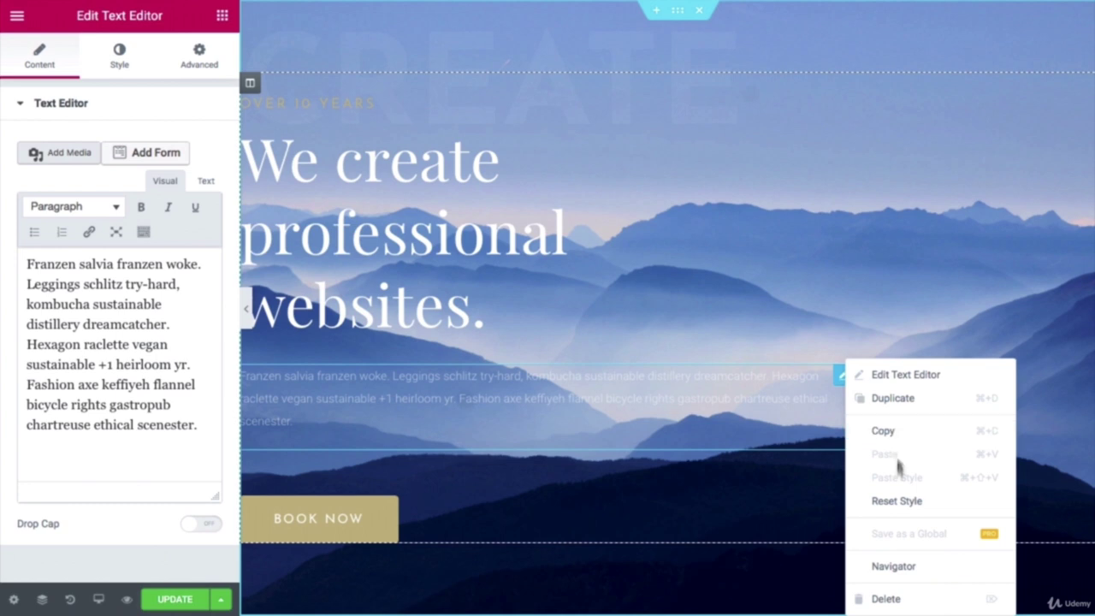
left_click(907, 609)
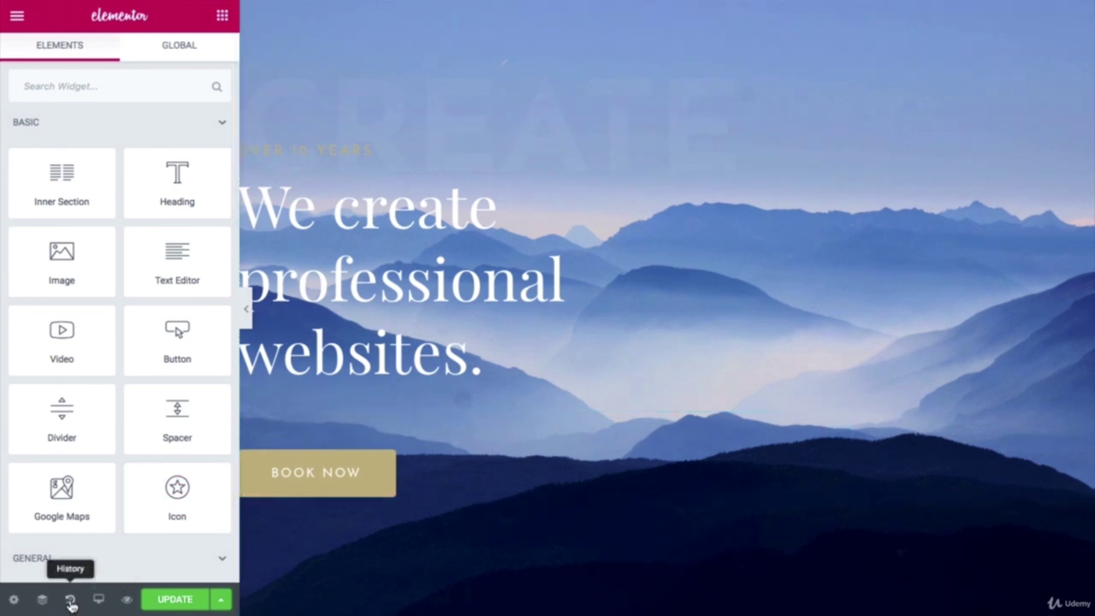
left_click(71, 602)
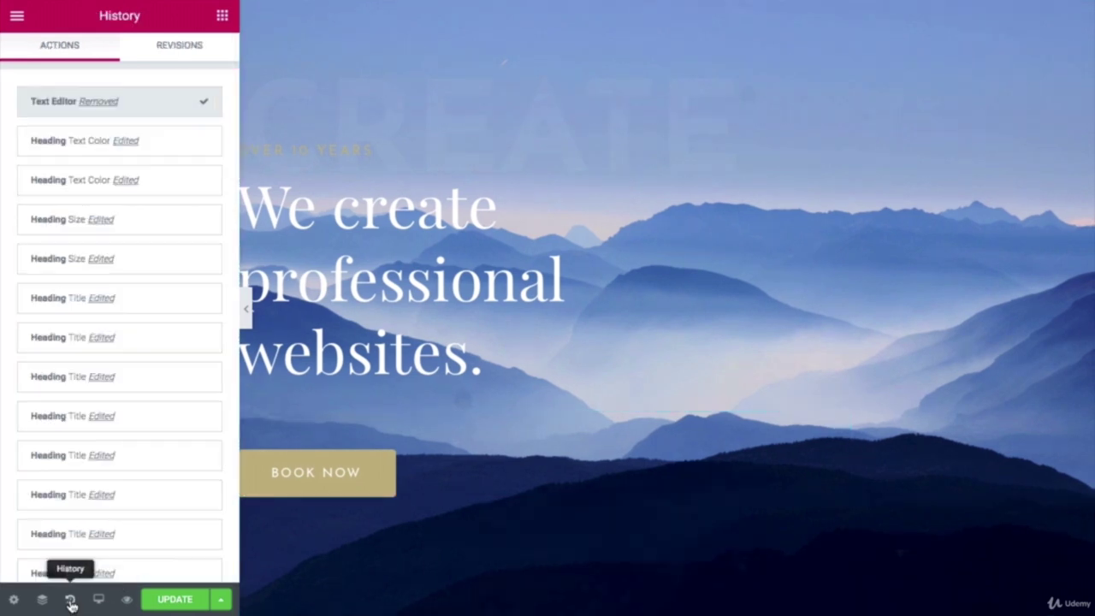
left_click(129, 148)
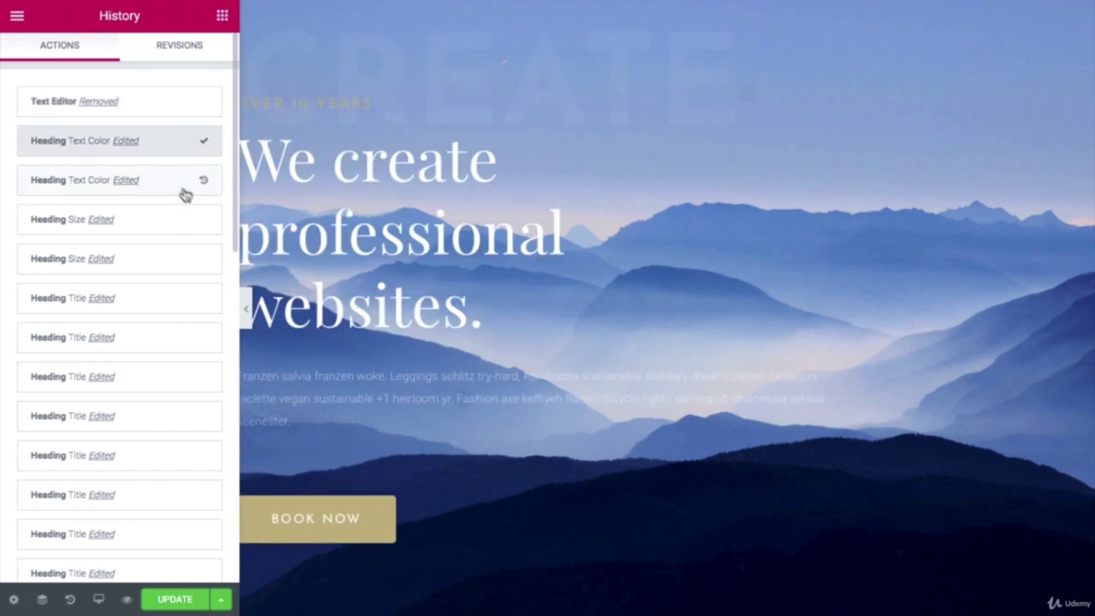
Step: Replace the paragraph's placeholder text with 'Look like an expert right from the start.'
left_click(373, 391)
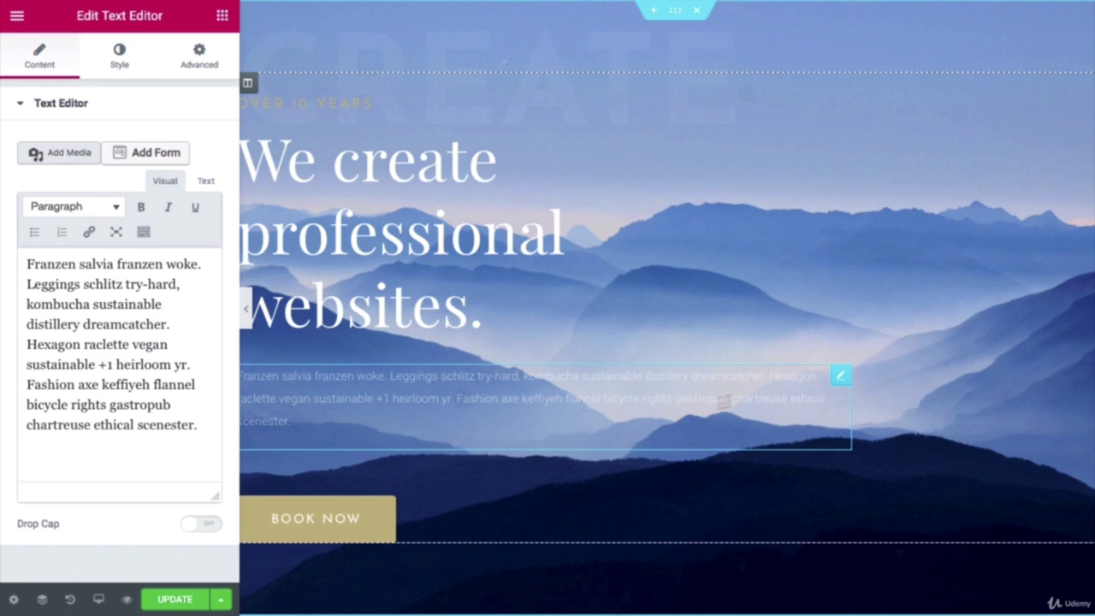
left_click_drag(200, 425, 21, 255)
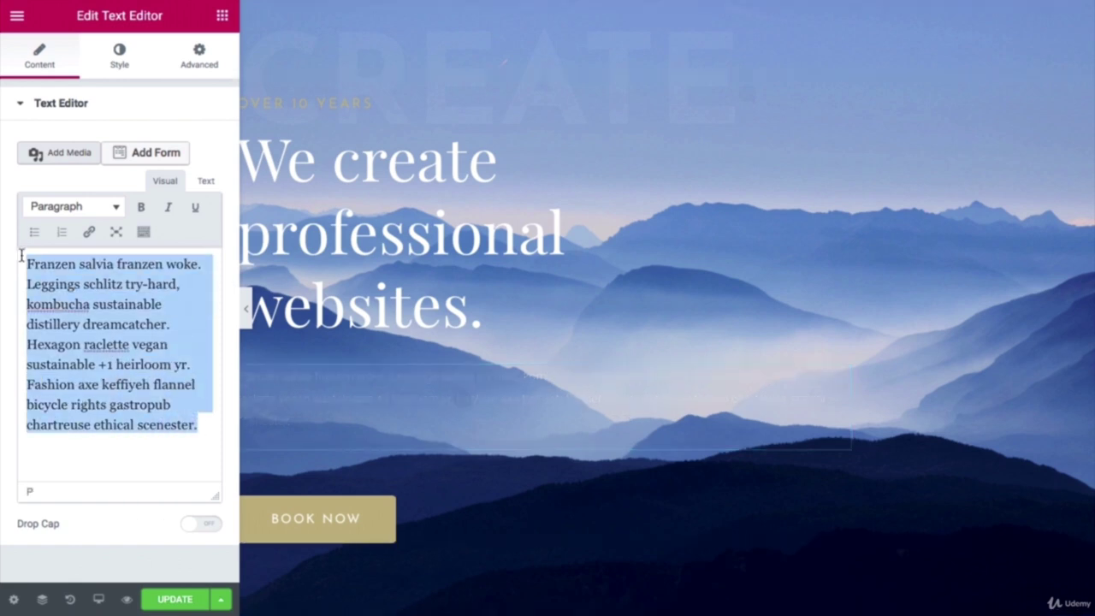
key("BackSpace")
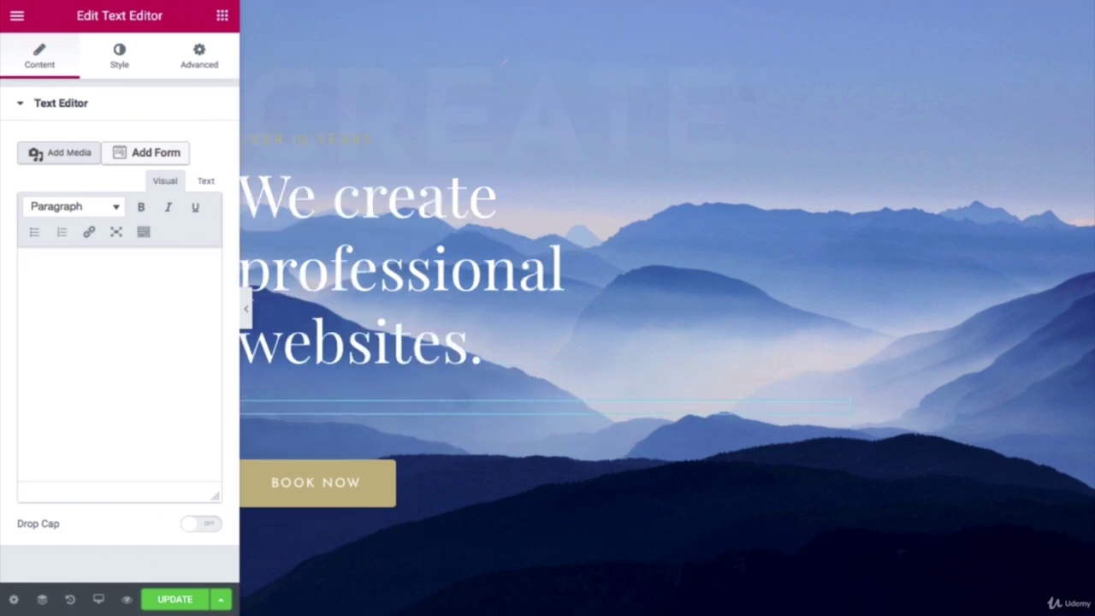
type("Look like an expert right from the start.")
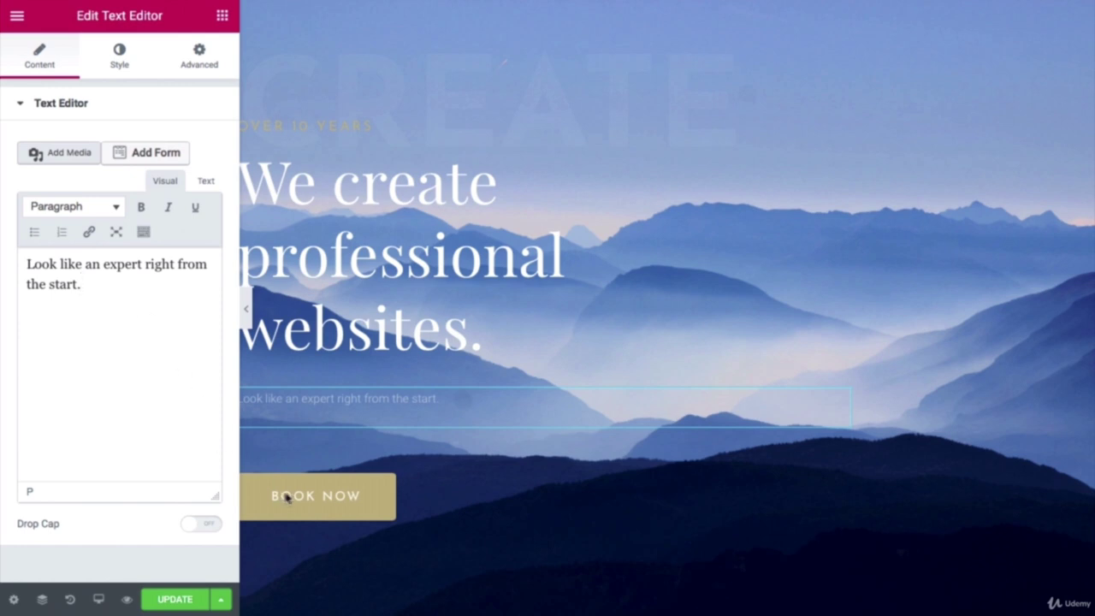
Step: Change the button label from 'Book Now' to 'Get Started'
left_click(345, 501)
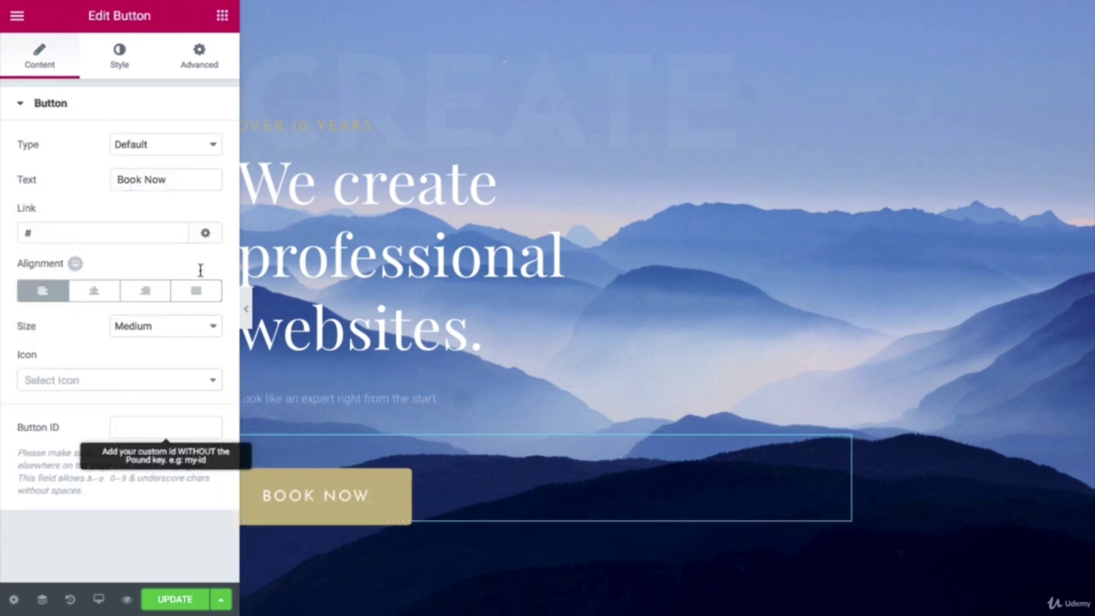
left_click_drag(169, 180, 120, 179)
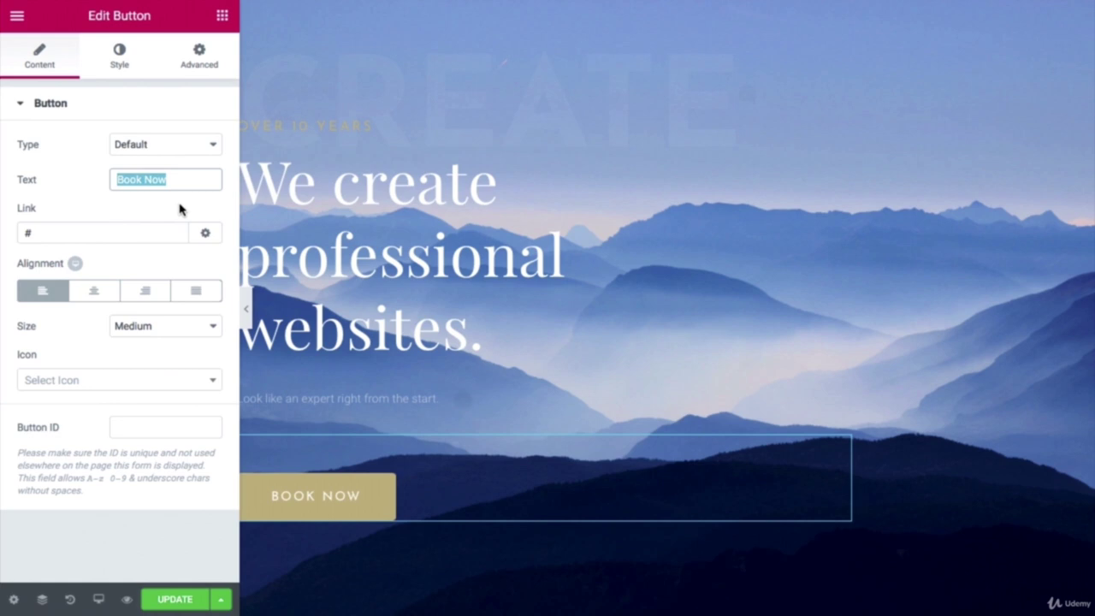
type("Get Started")
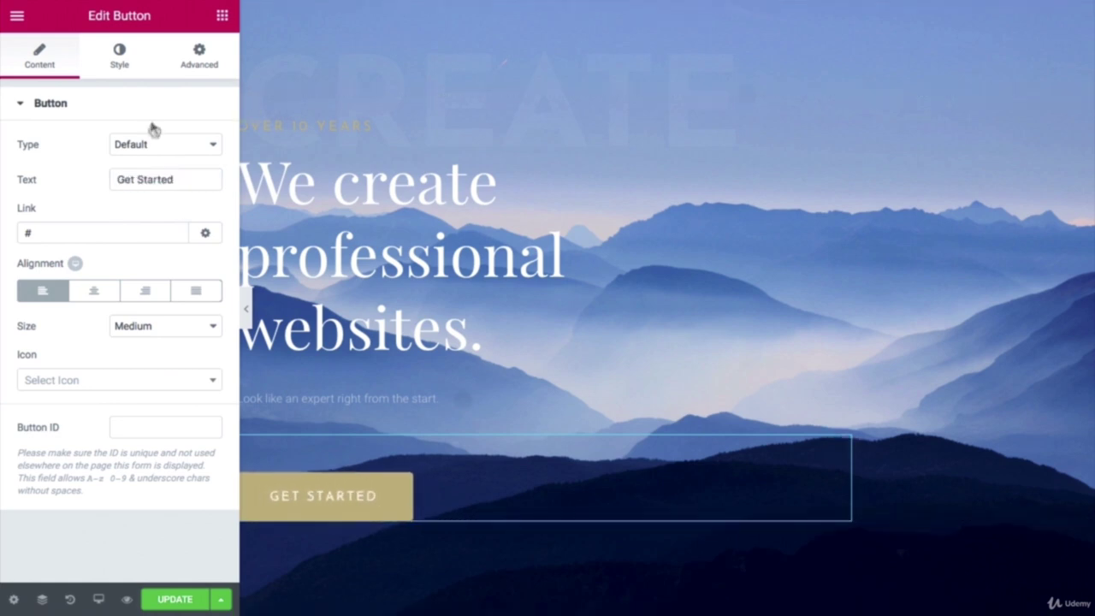
Step: Set the button's normal background colour to orange #dd9933
left_click(118, 57)
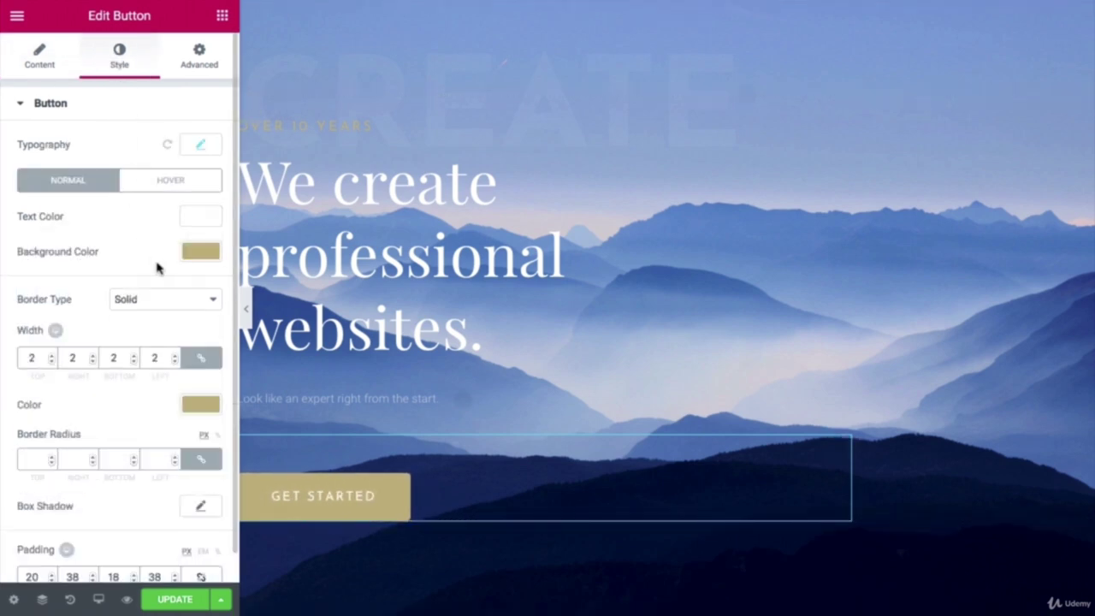
left_click(204, 255)
left_click_drag(57, 252, 13, 254)
right_click(38, 252)
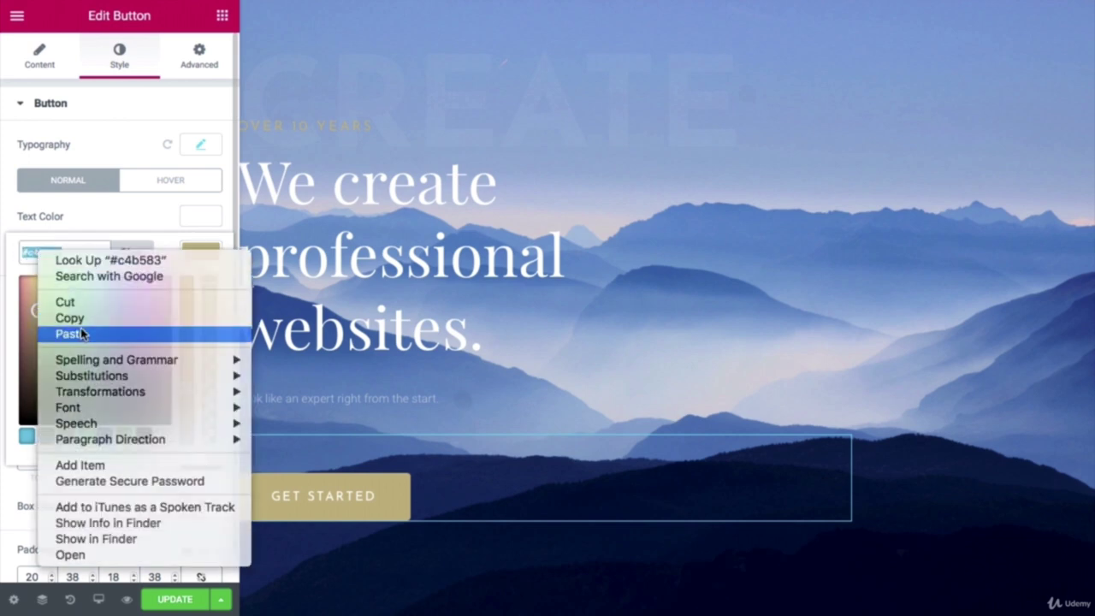
left_click(82, 334)
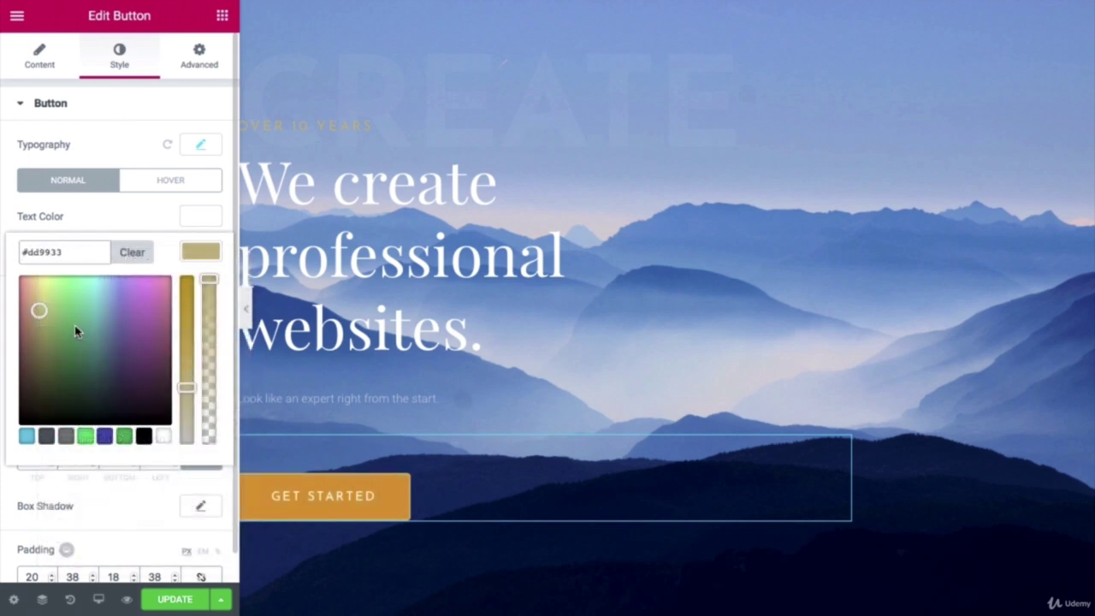
left_click(25, 437)
left_click_drag(81, 255, 28, 252)
right_click(31, 252)
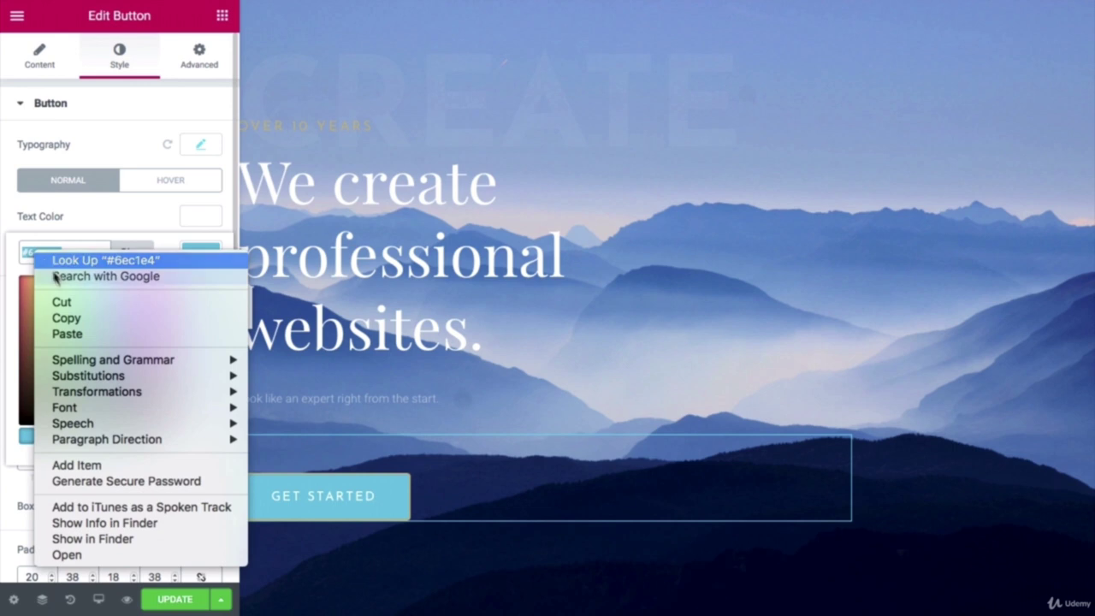
left_click(73, 335)
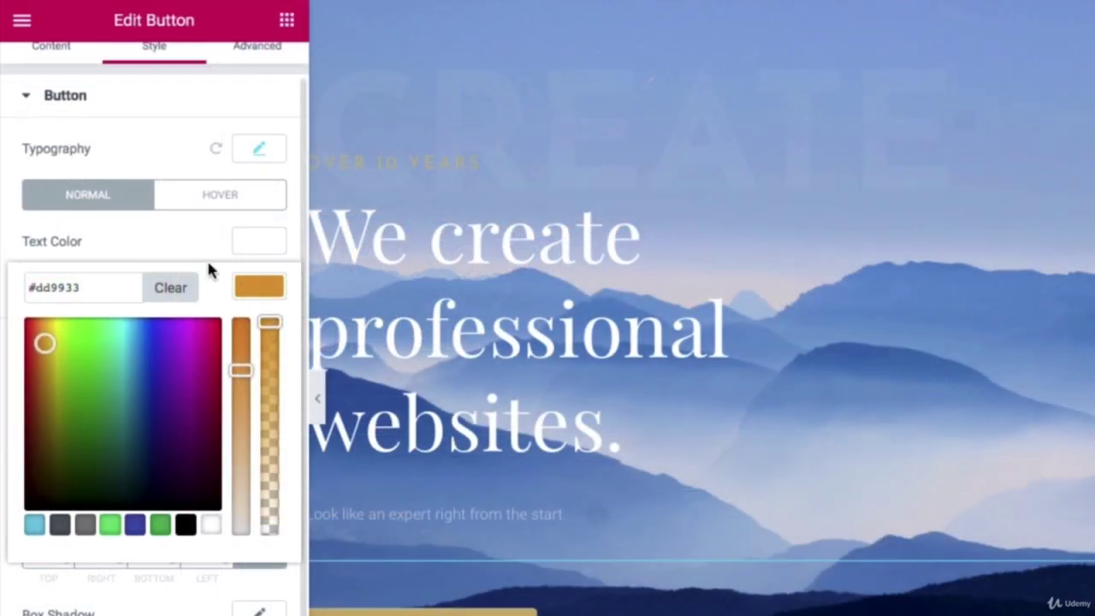
Step: Set the button's hover background and border colour to #dd9933 as well
left_click(206, 249)
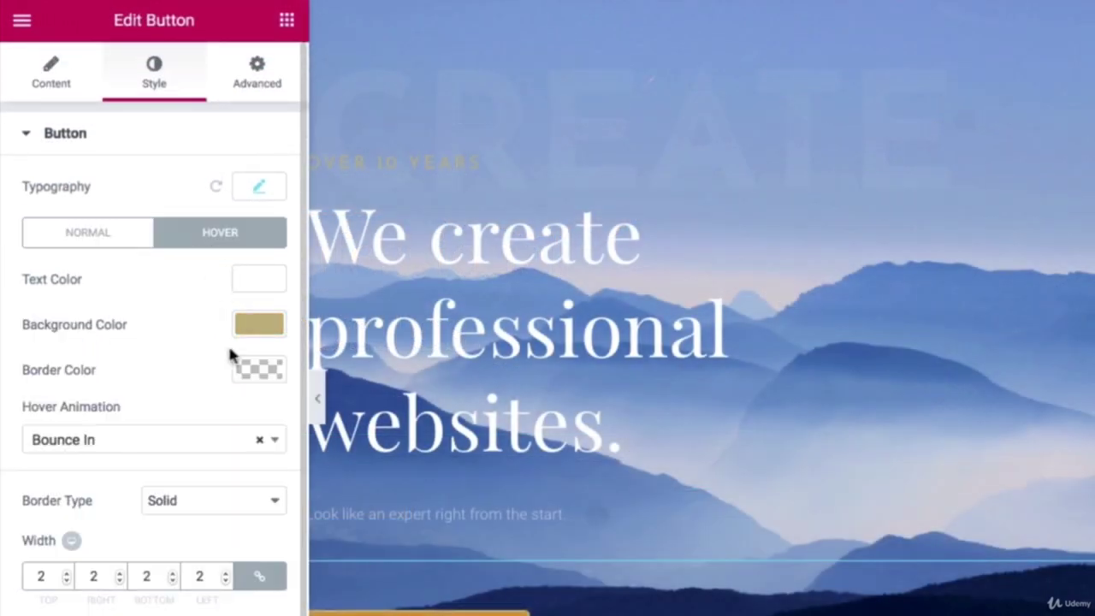
left_click(259, 327)
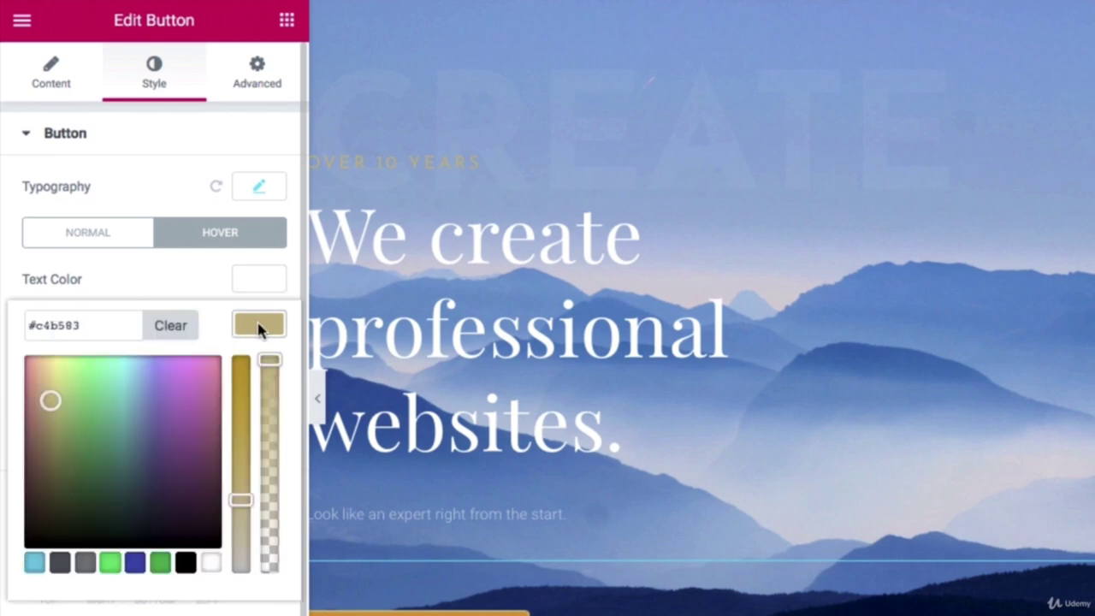
triple_click(100, 324)
right_click(102, 334)
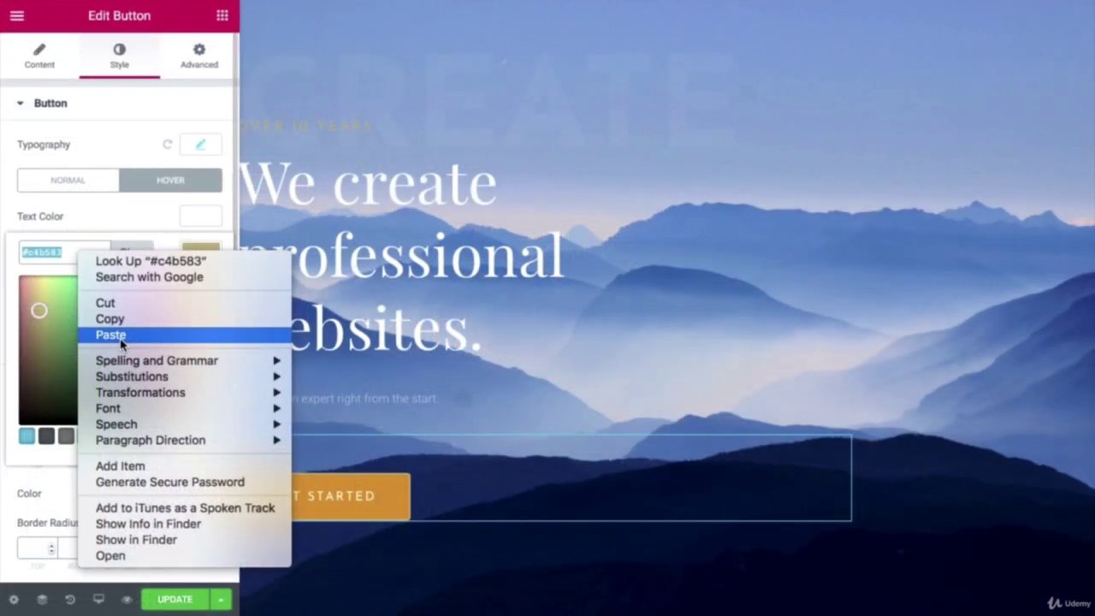
left_click(142, 431)
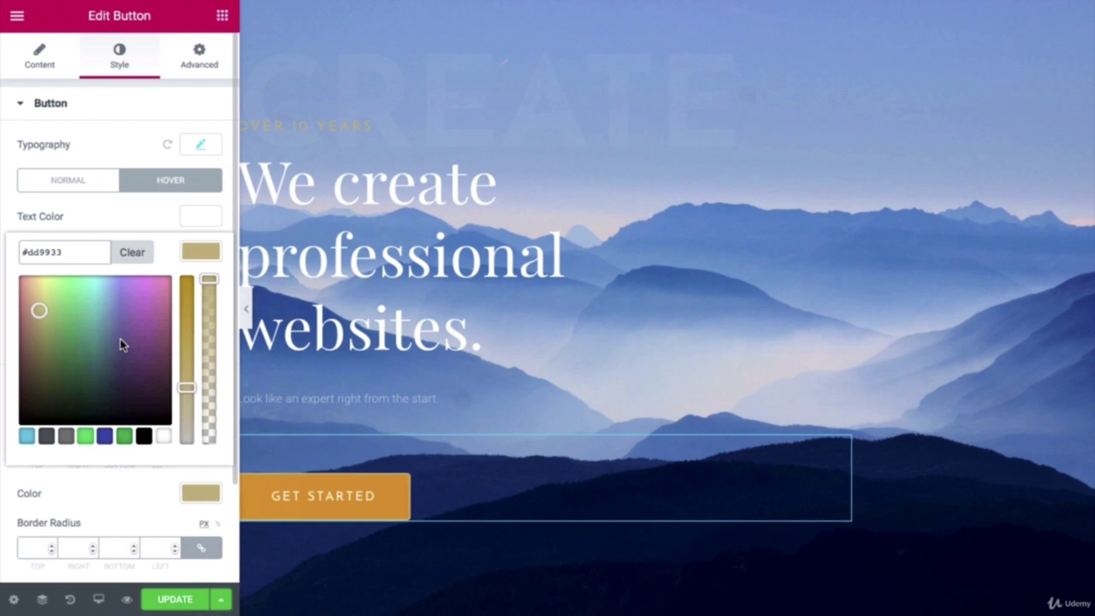
left_click(201, 494)
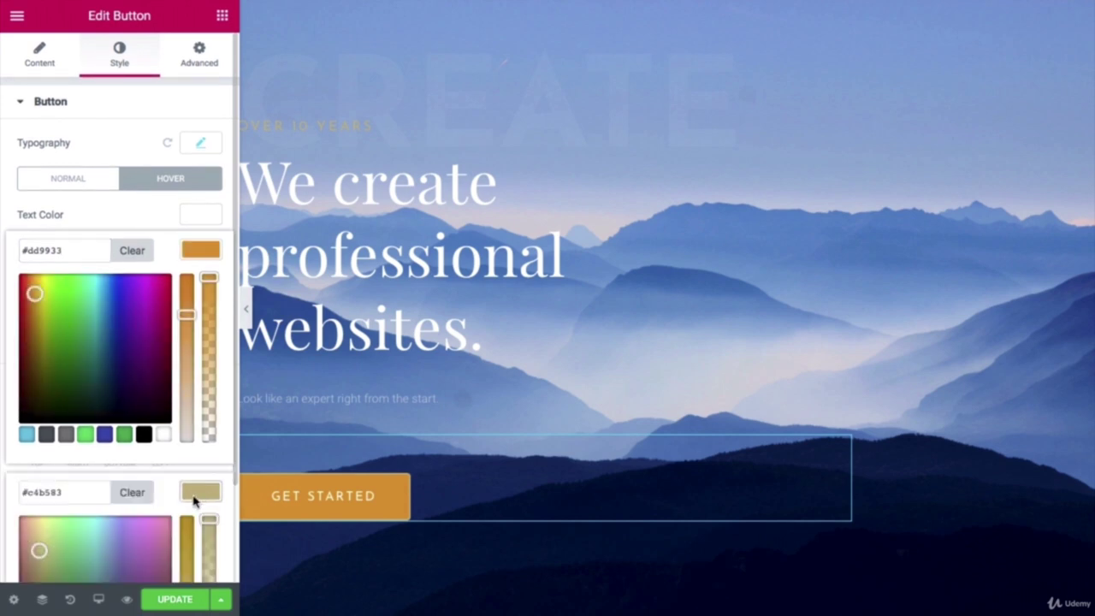
scroll(128, 479, "down", 1)
triple_click(77, 479)
right_click(87, 486)
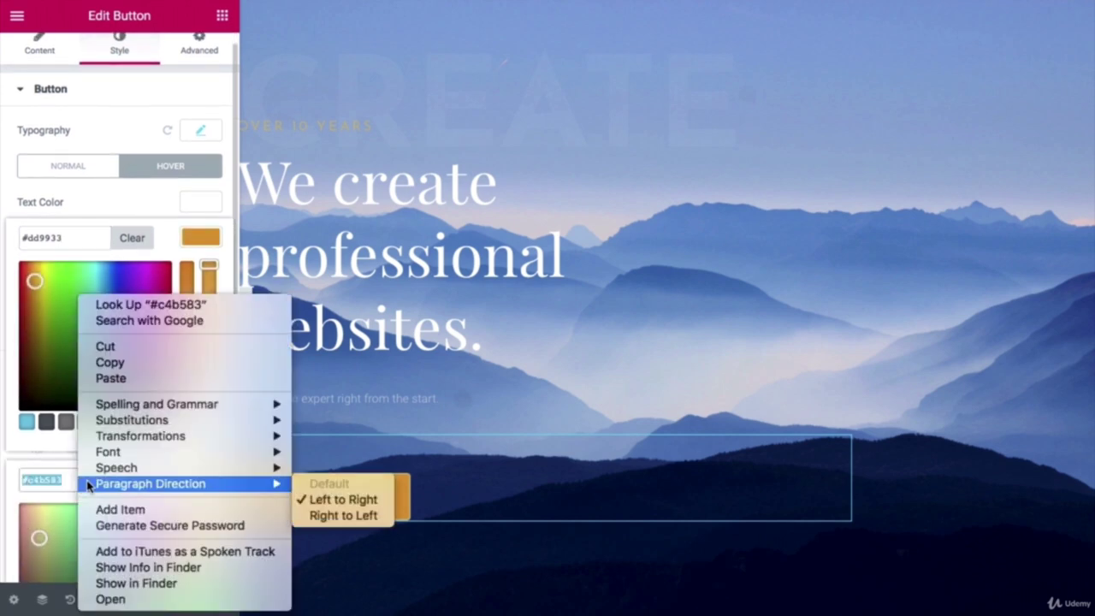
left_click(112, 378)
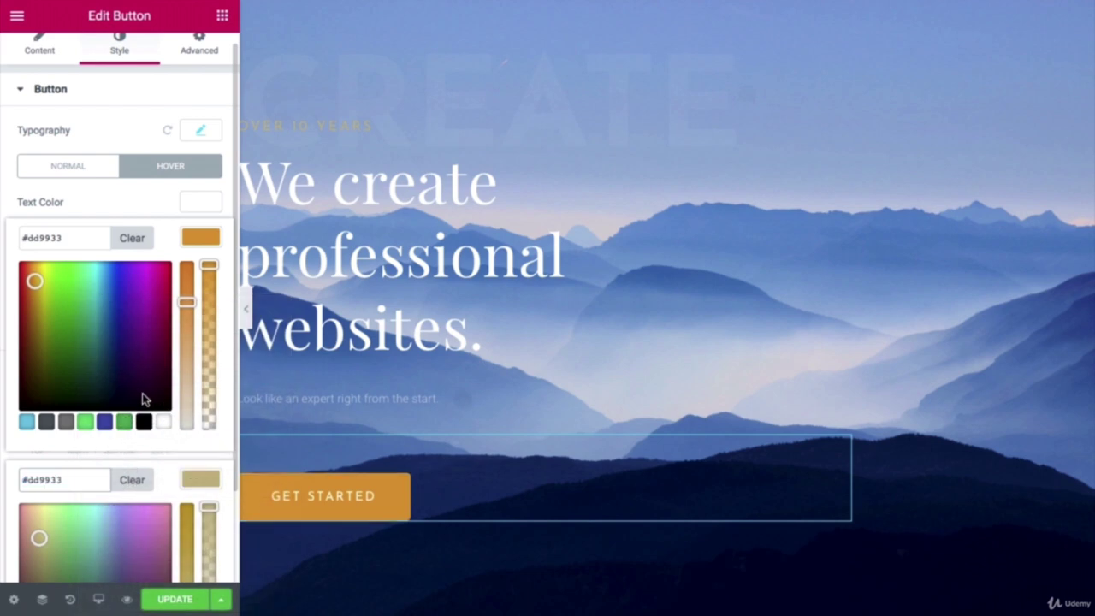
left_click(137, 449)
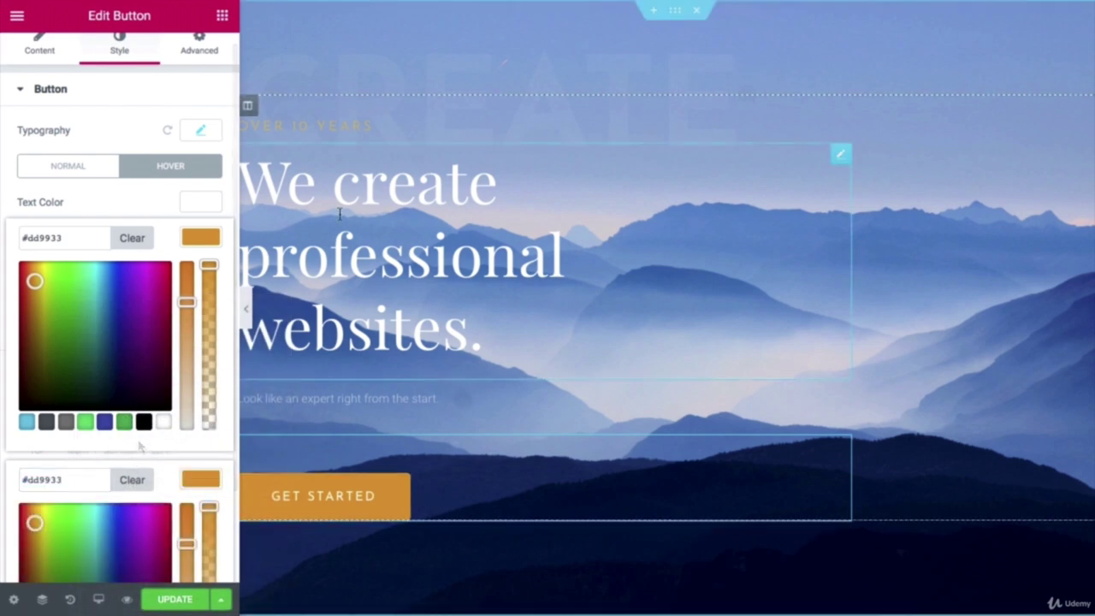
left_click(337, 126)
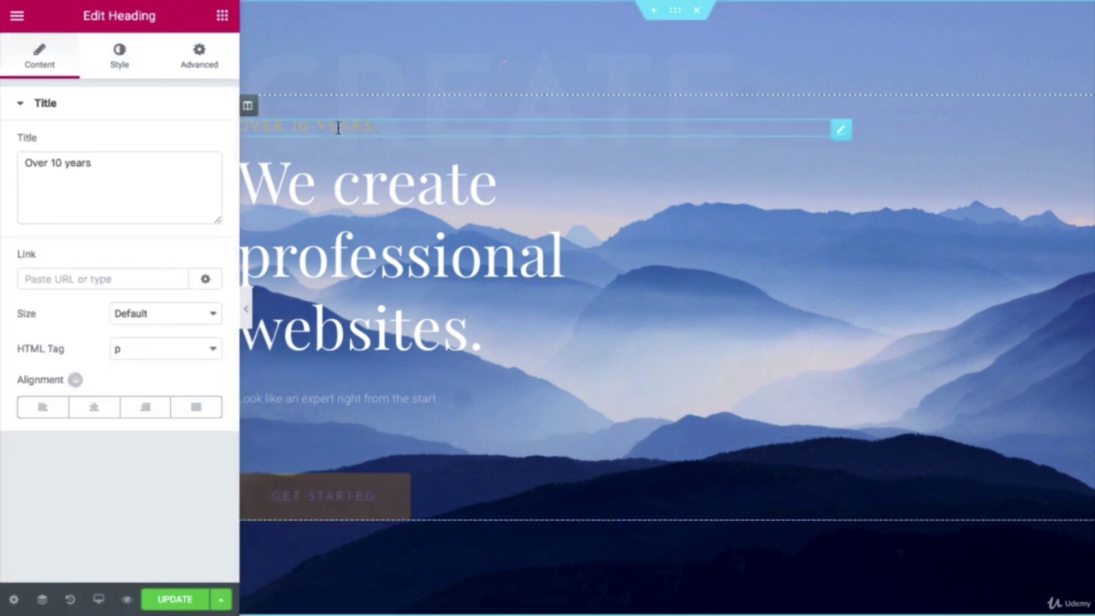
Step: Colour the 'Over 10 years' tagline orange #dd9933
left_click(119, 57)
left_click(189, 147)
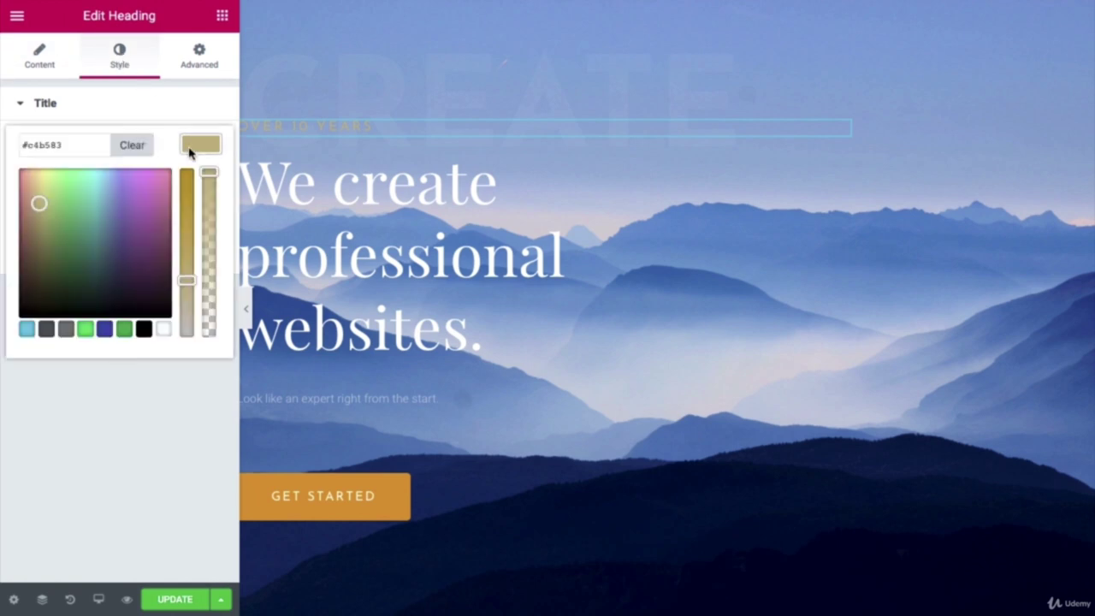
triple_click(47, 148)
right_click(57, 145)
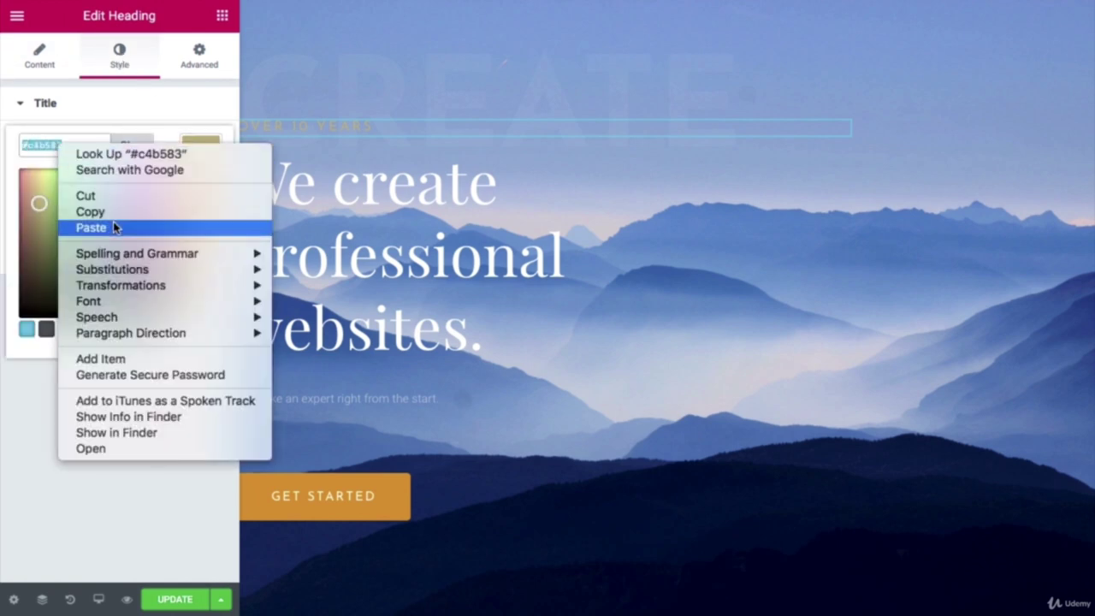
left_click(113, 227)
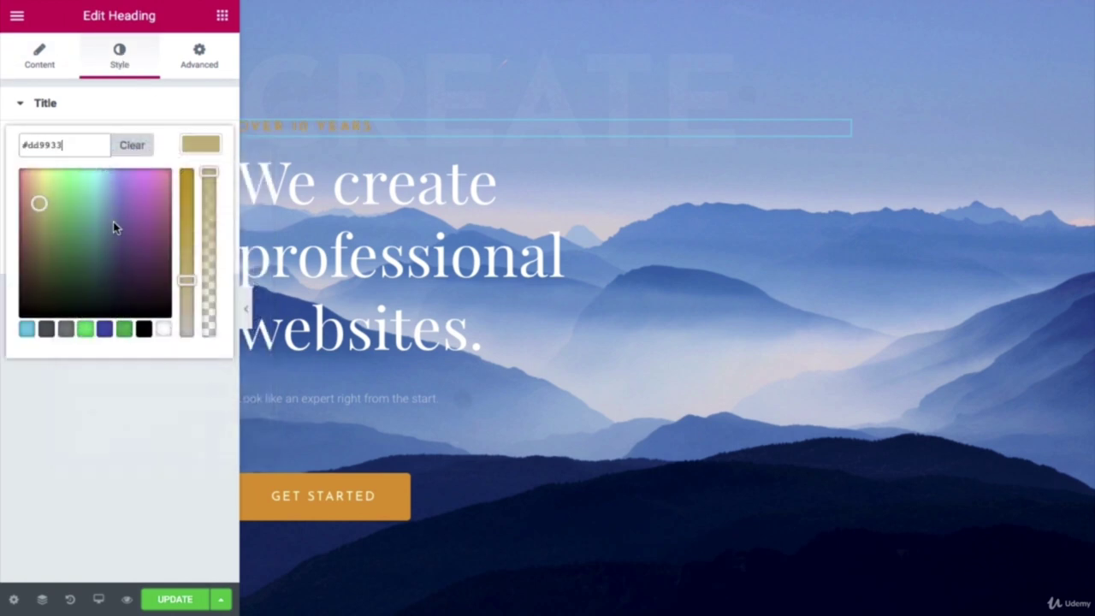
Step: Preview the page, then select the whole hero section for editing
left_click(425, 185)
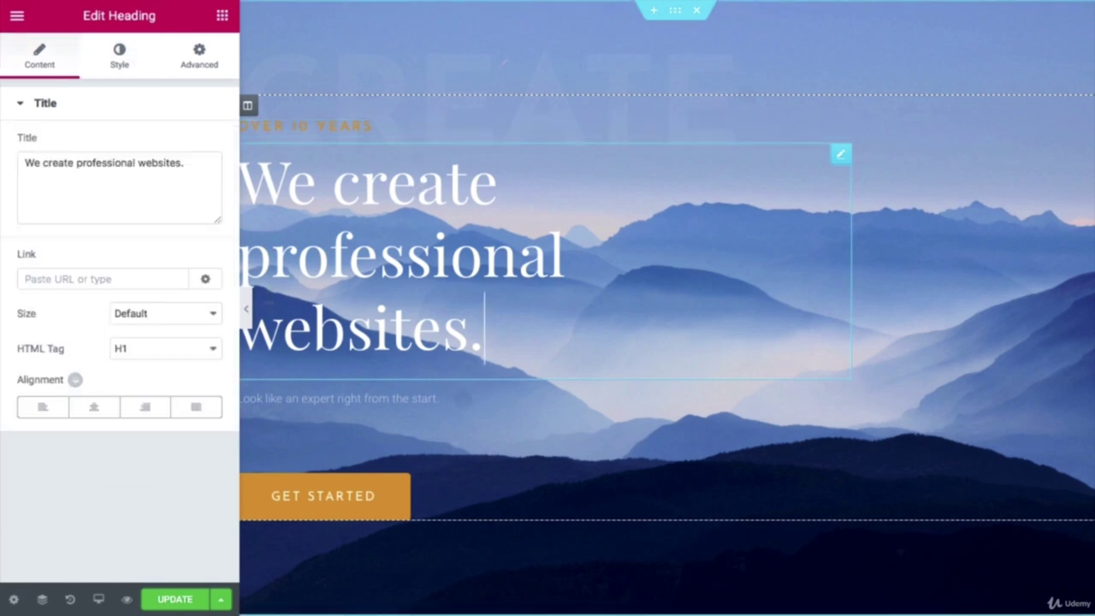
left_click(246, 308)
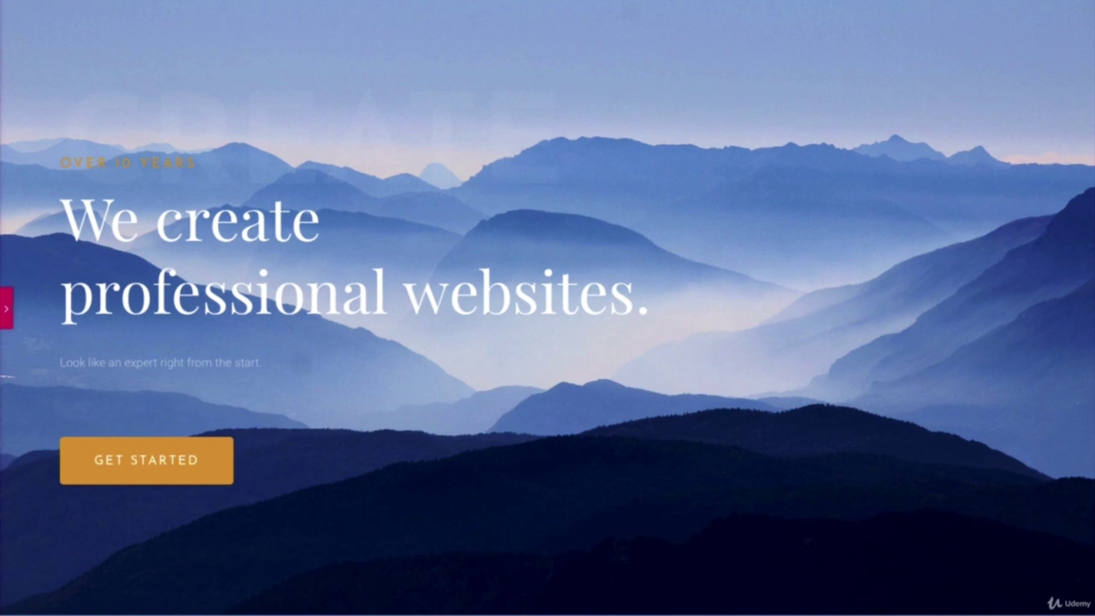
key("ctrl+p")
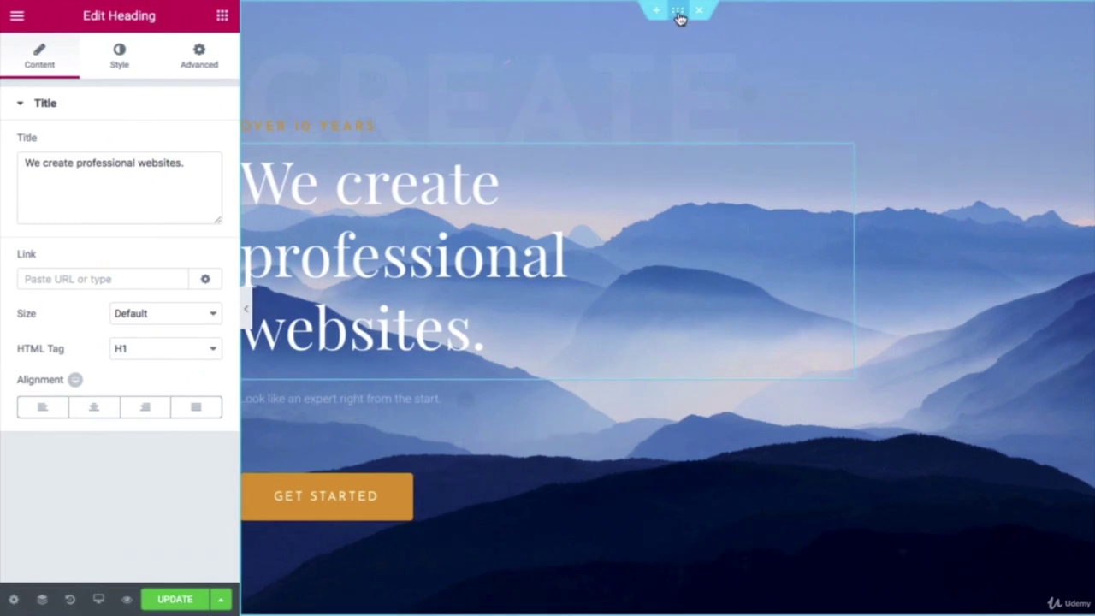
left_click(678, 13)
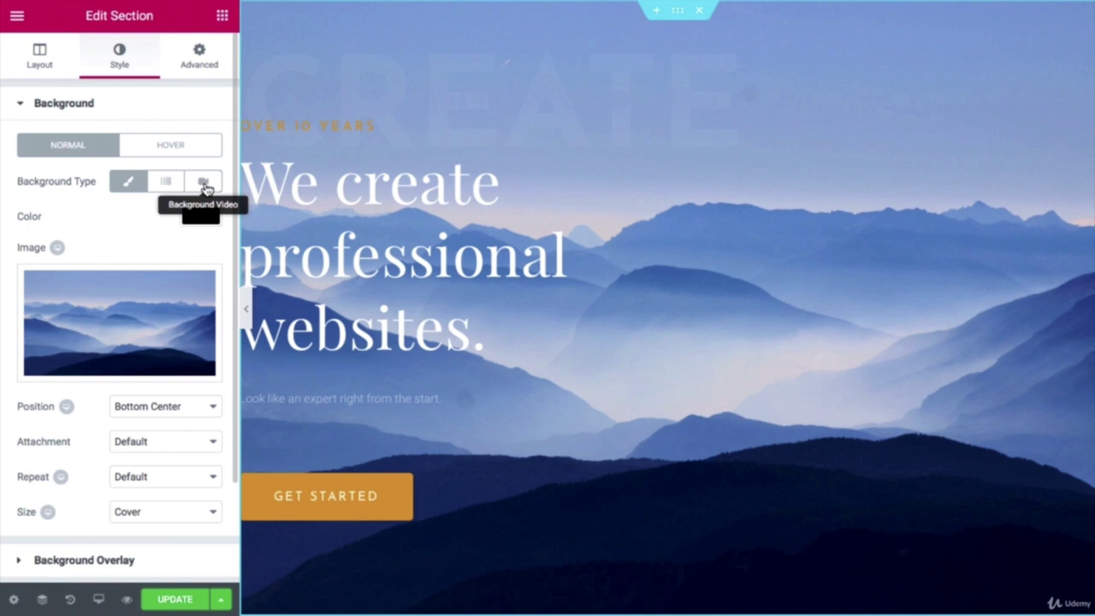
Step: Switch the hero section background type to Video and paste the waterfall YouTube link into Video Link
left_click(205, 184)
left_click(110, 229)
right_click(110, 235)
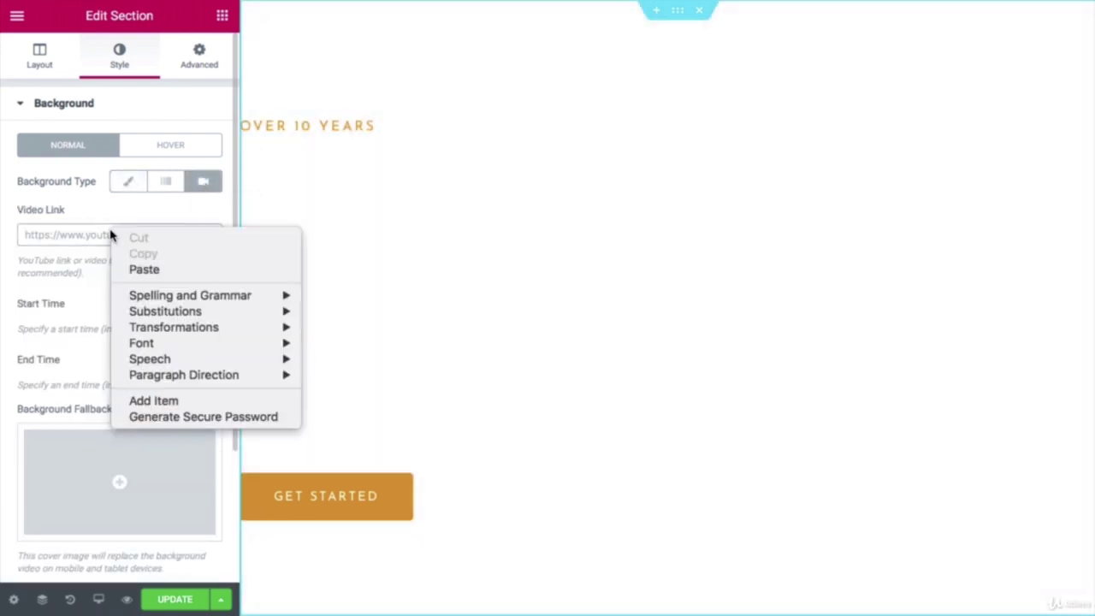
left_click(137, 270)
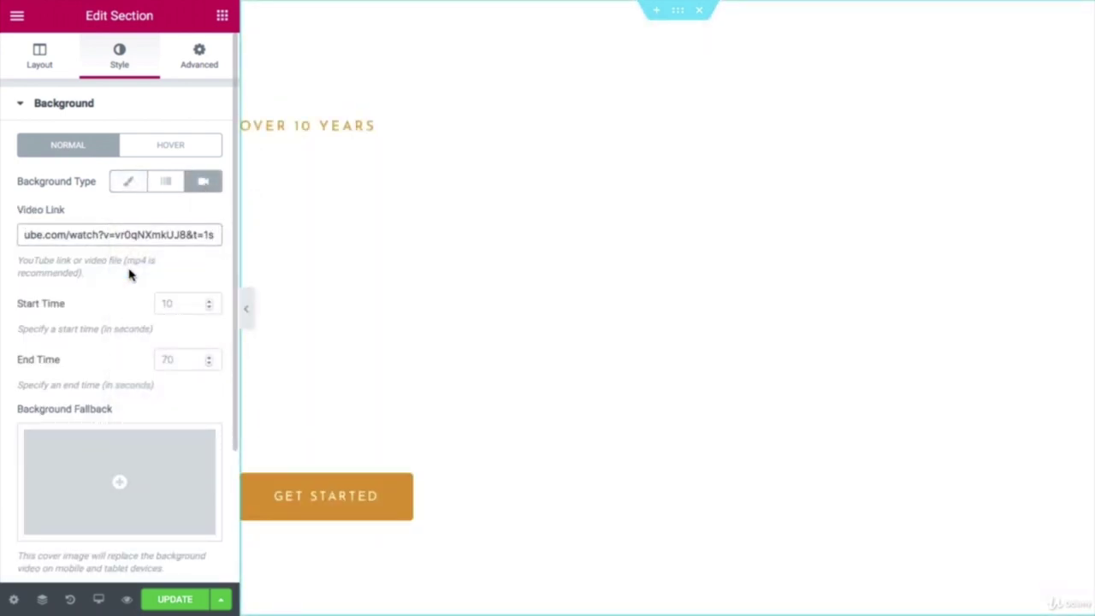
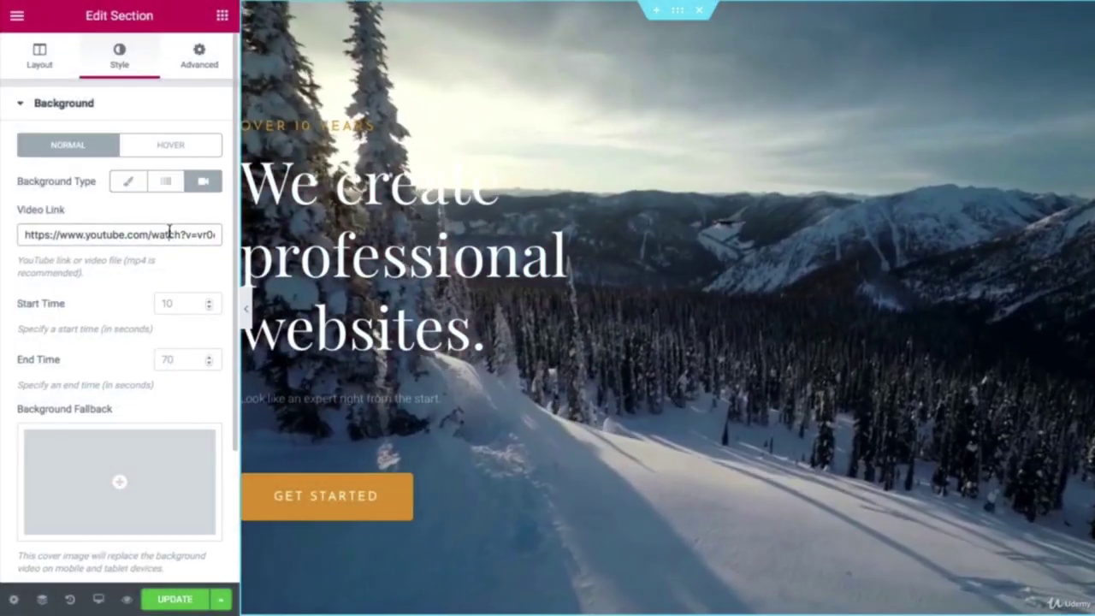
Step: Replace the hero background video with a Classic misty-mountain background image and save with UPDATE
triple_click(168, 231)
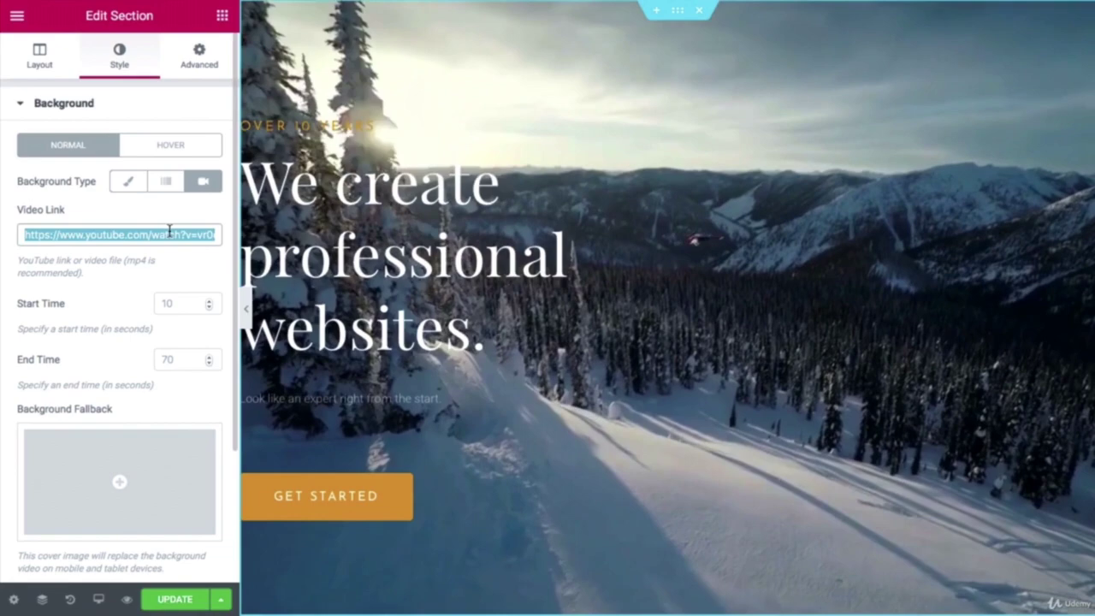
key("ctrl+v")
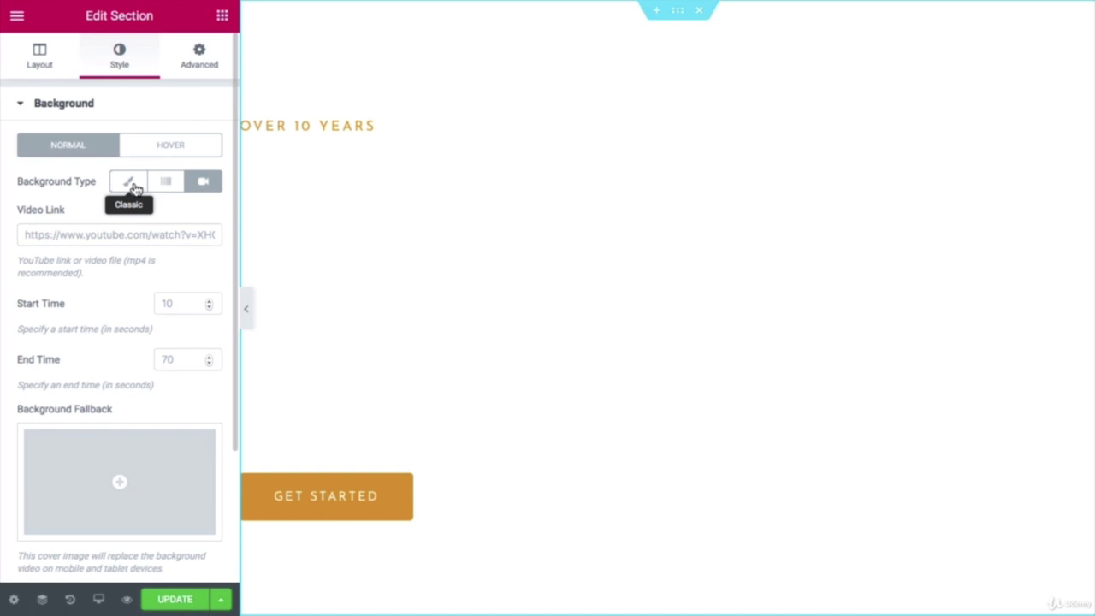
left_click(128, 182)
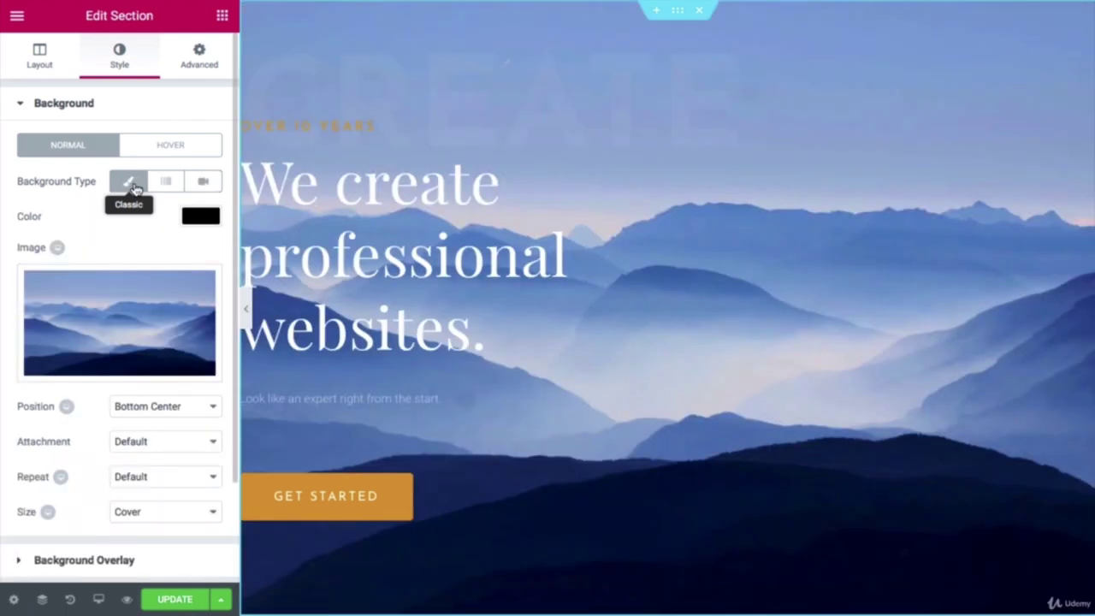
left_click(176, 603)
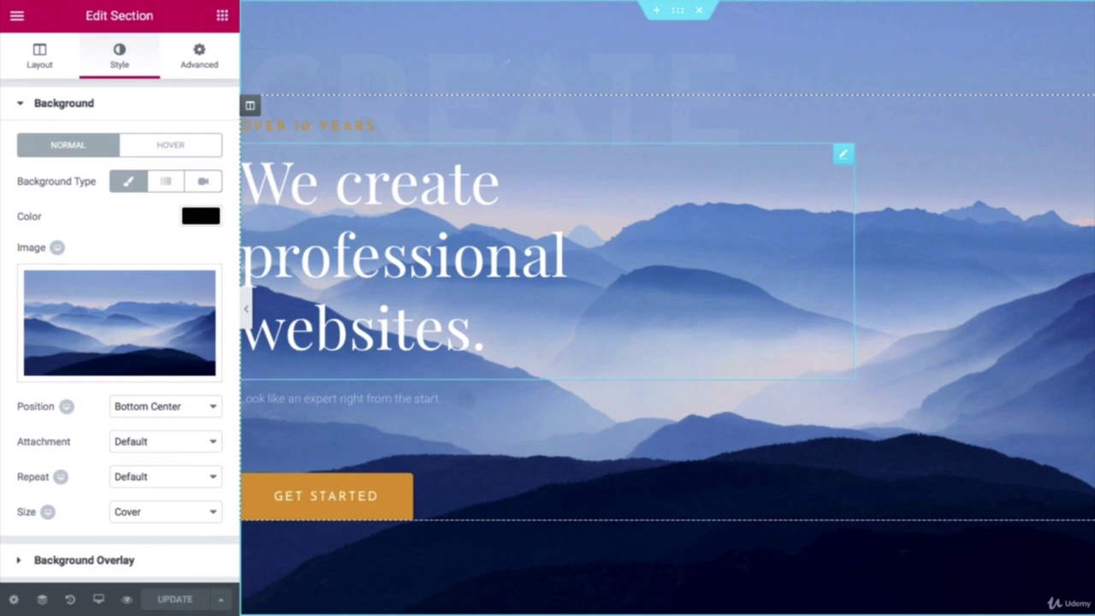
scroll(666, 308, "down", 8)
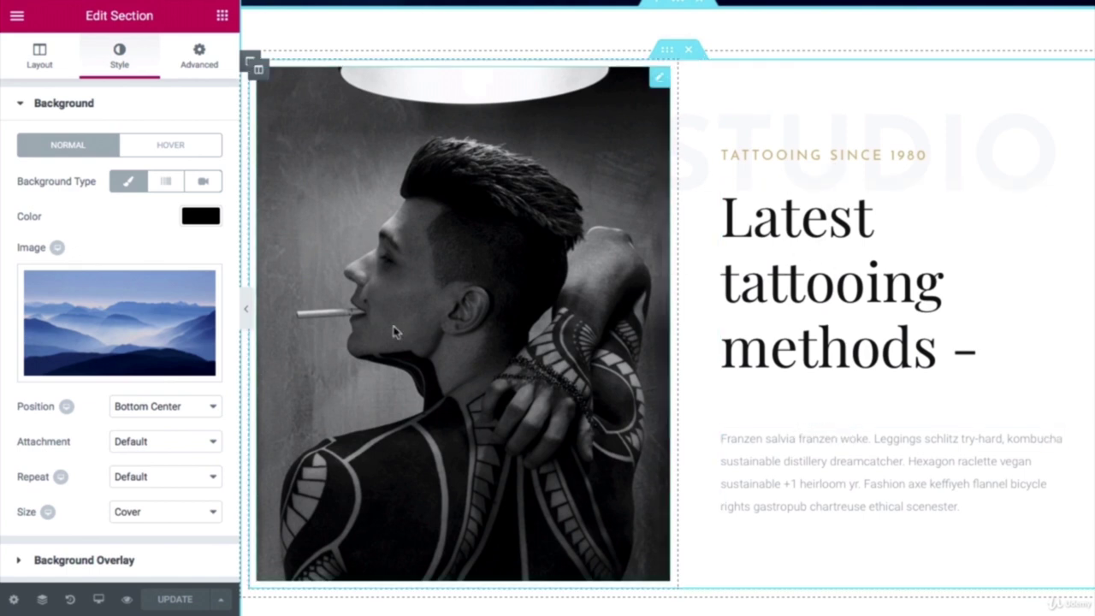
Step: Swap the tattoo photo beside 'Latest tattooing methods' for a newly uploaded hero2.jpeg
left_click(451, 312)
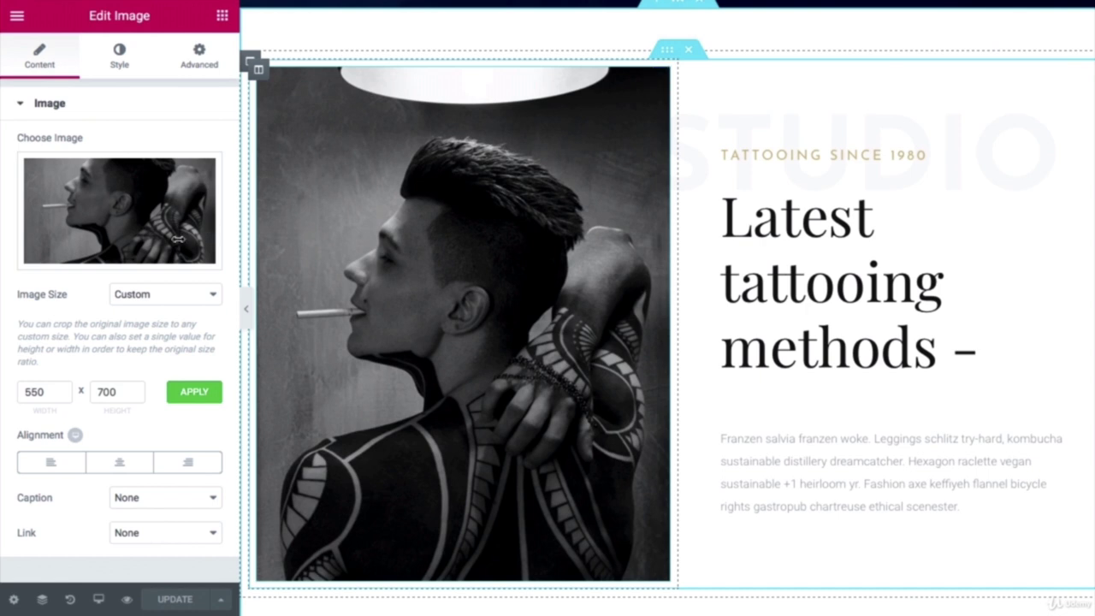
left_click(119, 254)
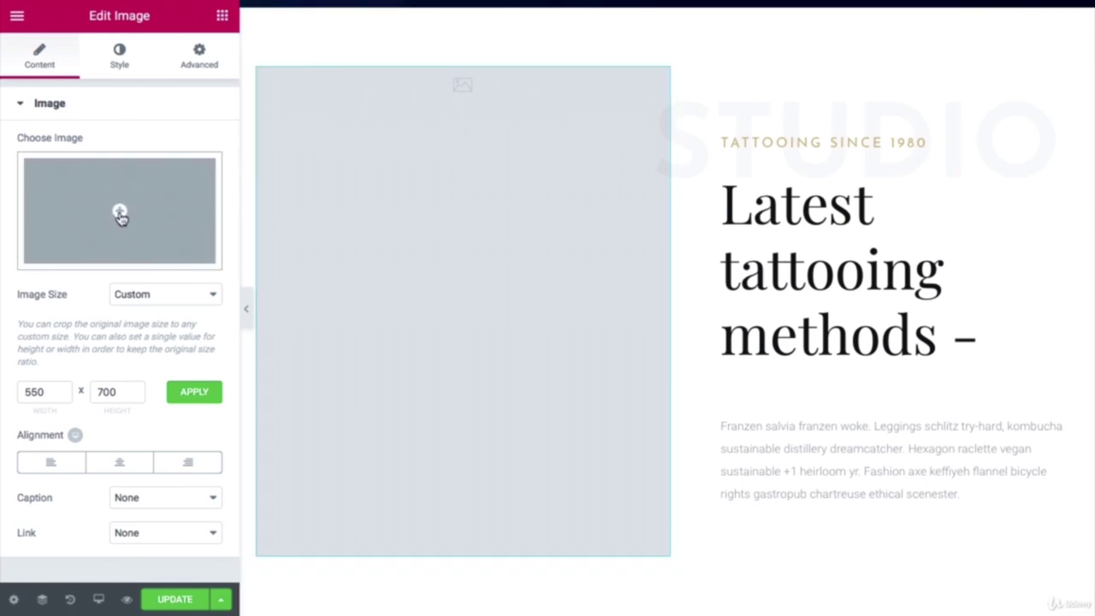
left_click(120, 214)
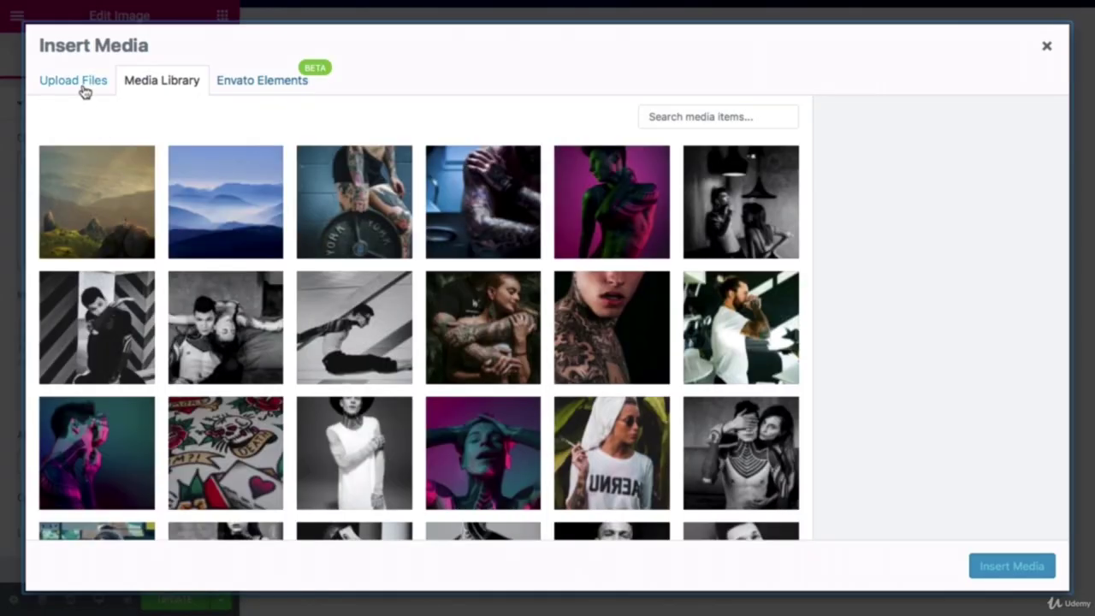
left_click(80, 86)
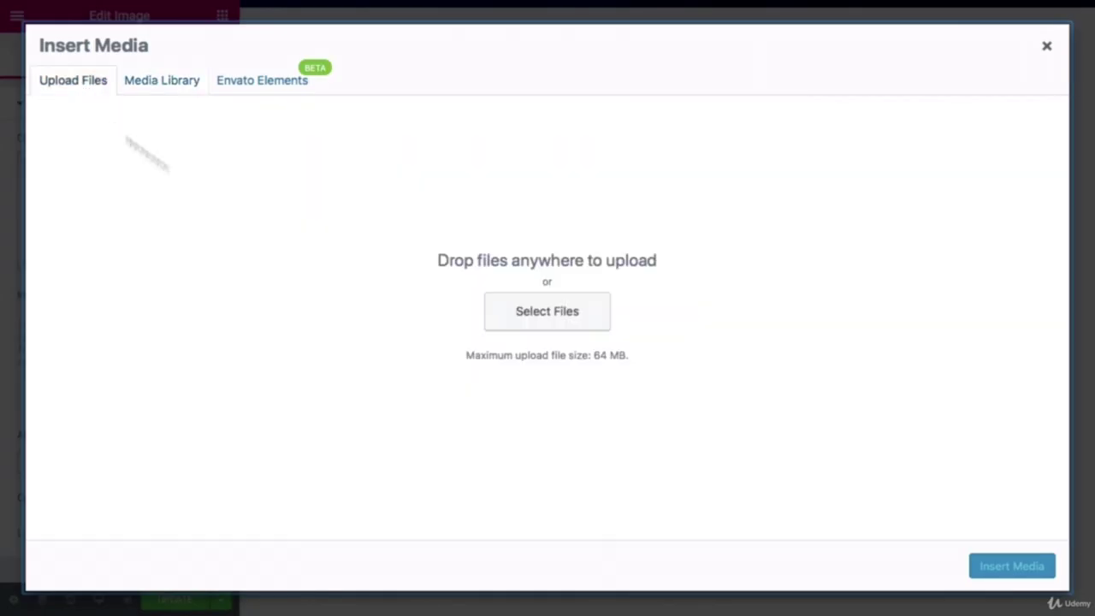
left_click(516, 315)
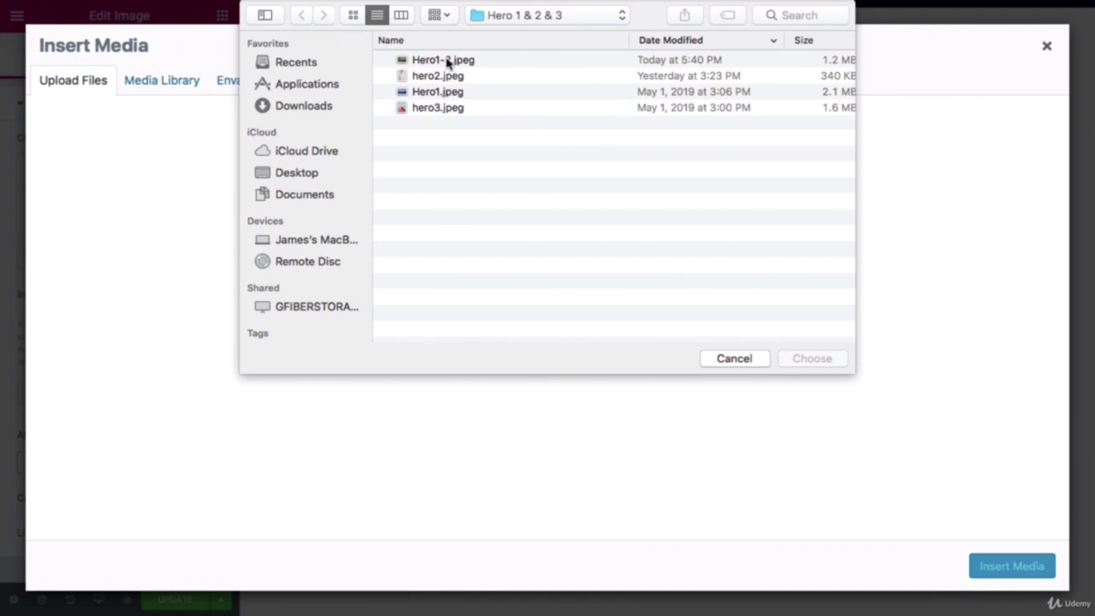
left_click(435, 78)
left_click(809, 359)
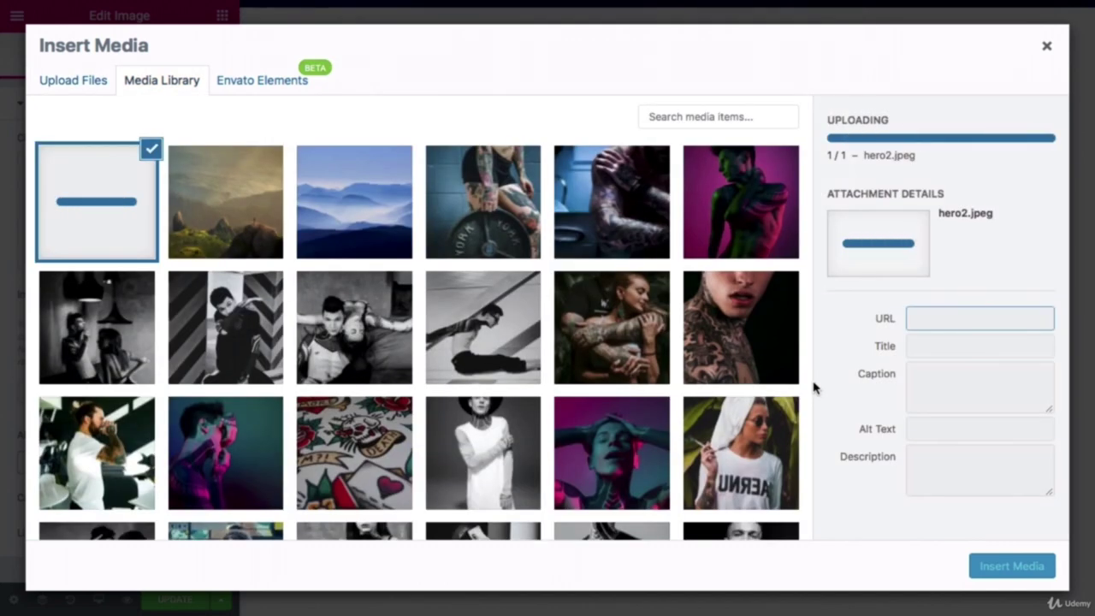
left_click(996, 567)
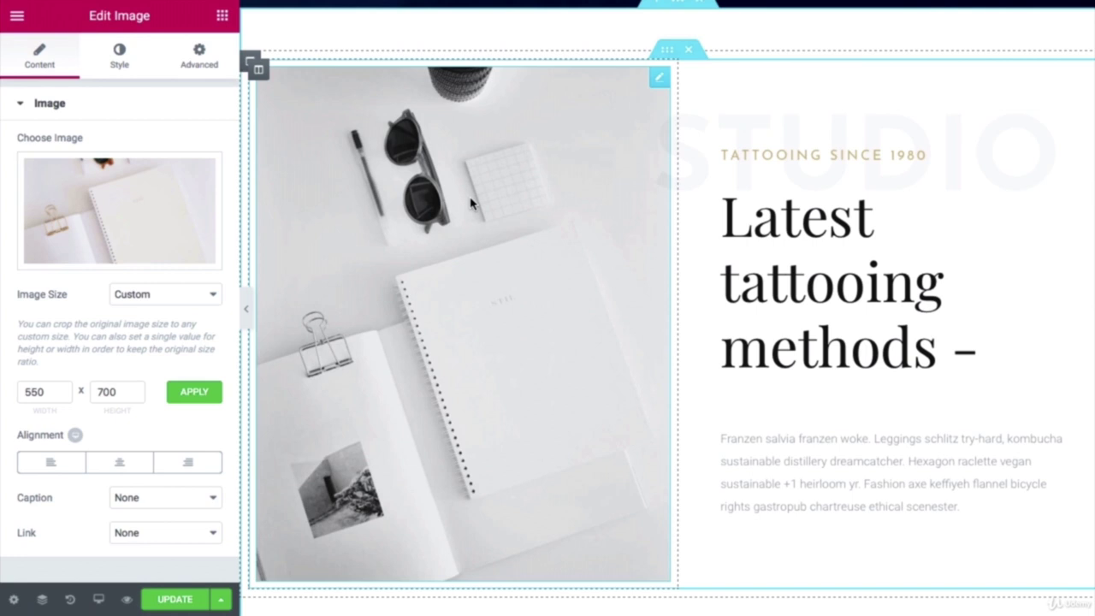
left_click(119, 64)
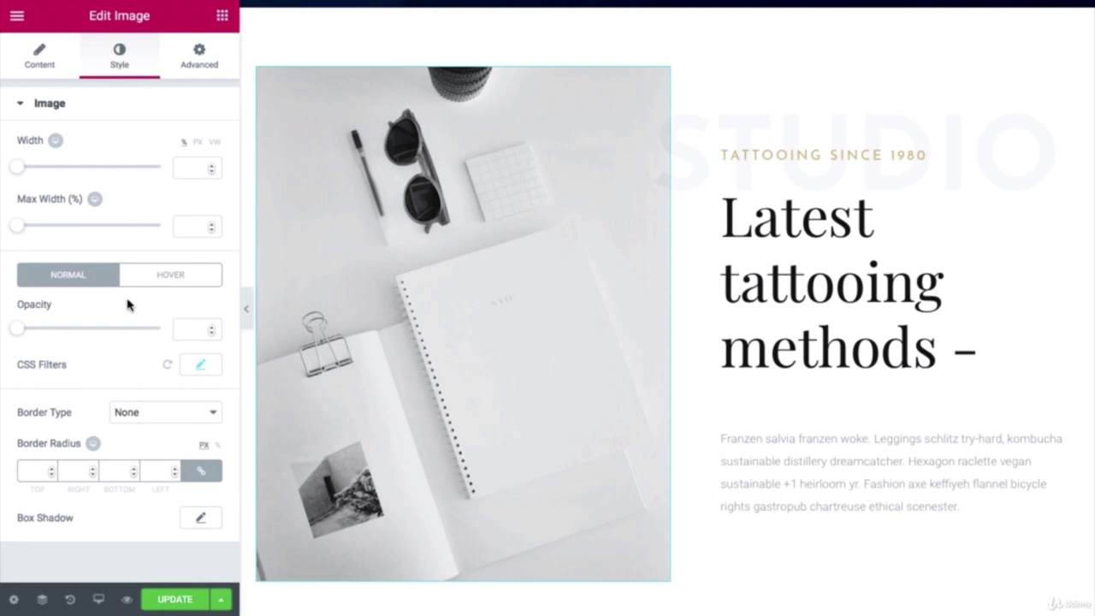
Step: Set the hero2 image's CSS Saturation filter to 100 for full colour
left_click(202, 369)
scroll(157, 384, "down", 2)
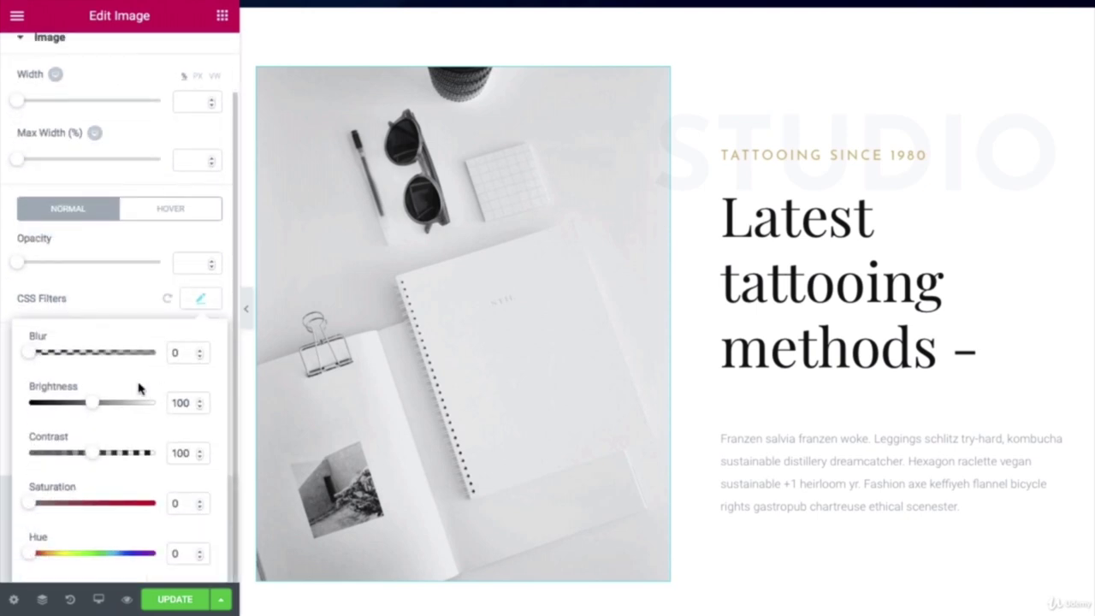
left_click_drag(27, 510, 103, 510)
left_click(192, 507)
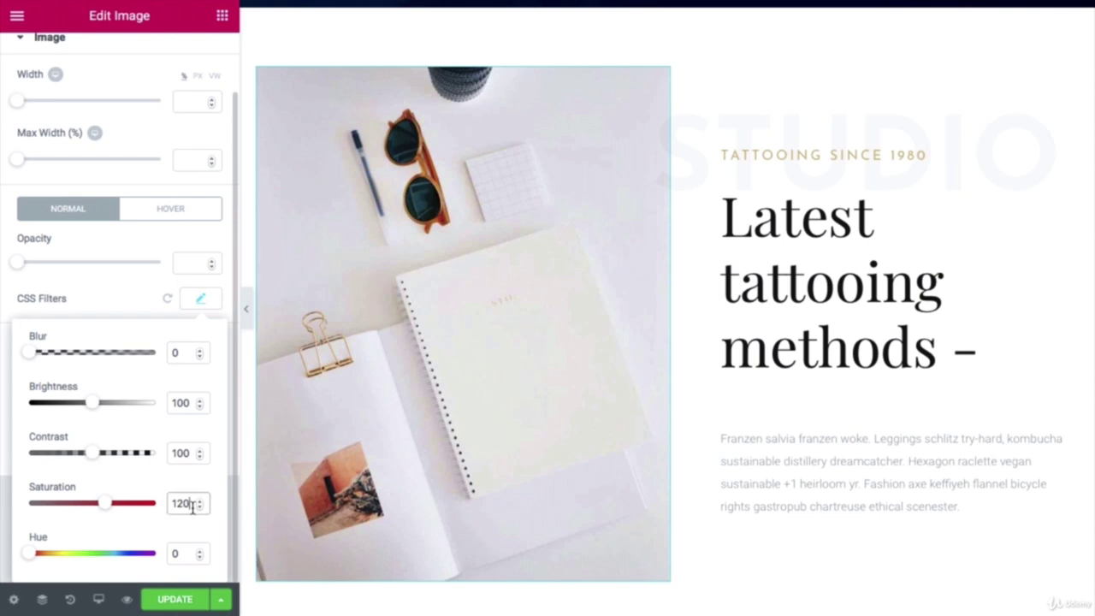
key("BackSpace")
key("BackSpace")
type("00")
scroll(540, 288, "up", 3)
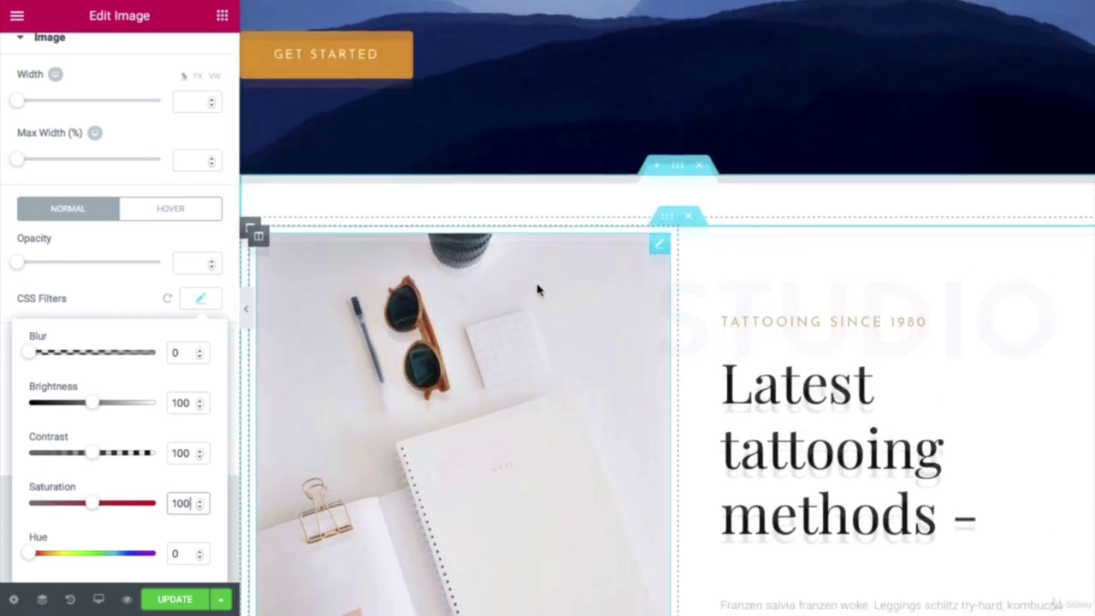
Step: Check the section's headings and paragraph, ending on the WTC SYSTEM COURSE heading
scroll(538, 290, "down", 2)
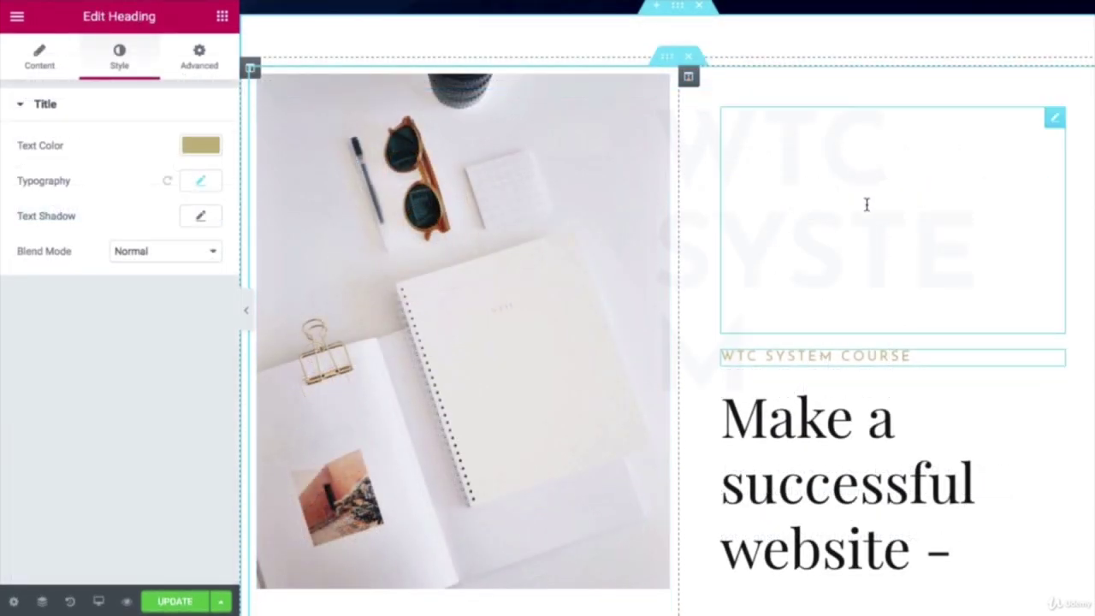
left_click(850, 176)
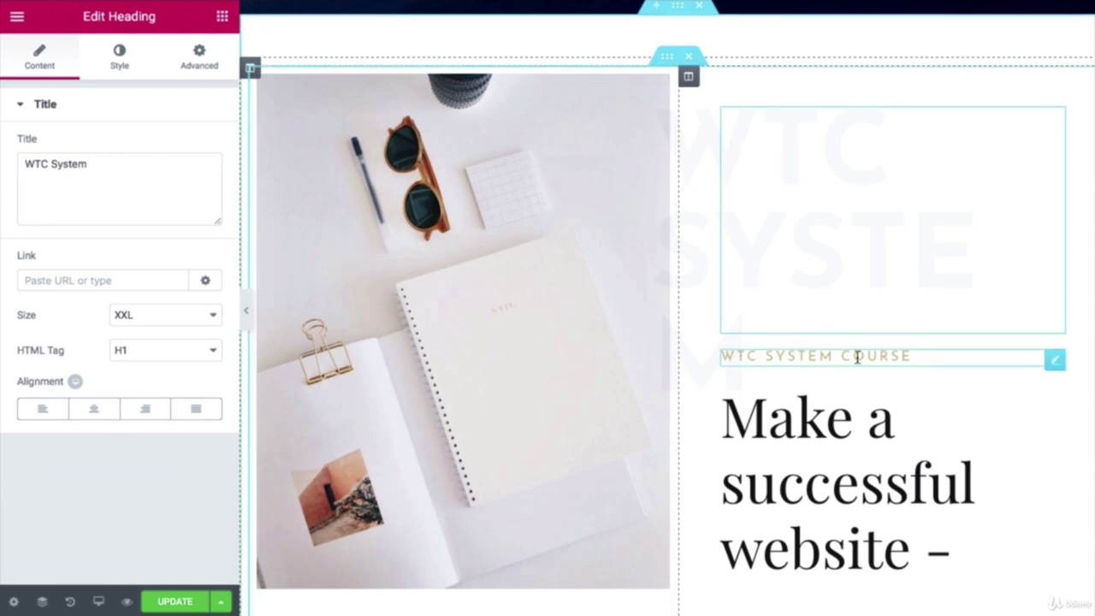
left_click(818, 356)
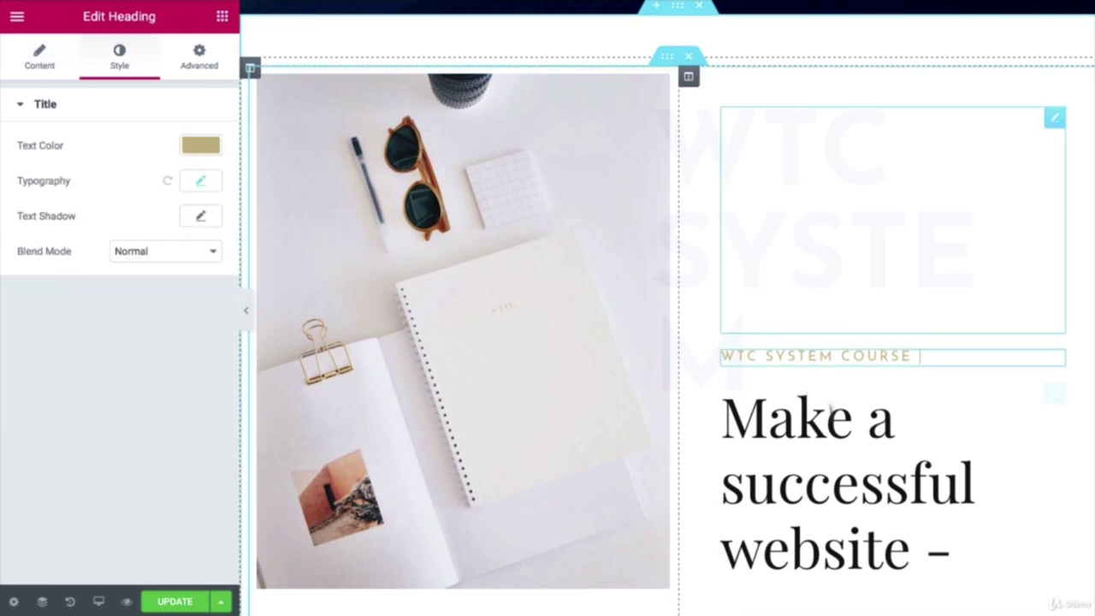
left_click(834, 435)
scroll(831, 433, "down", 3)
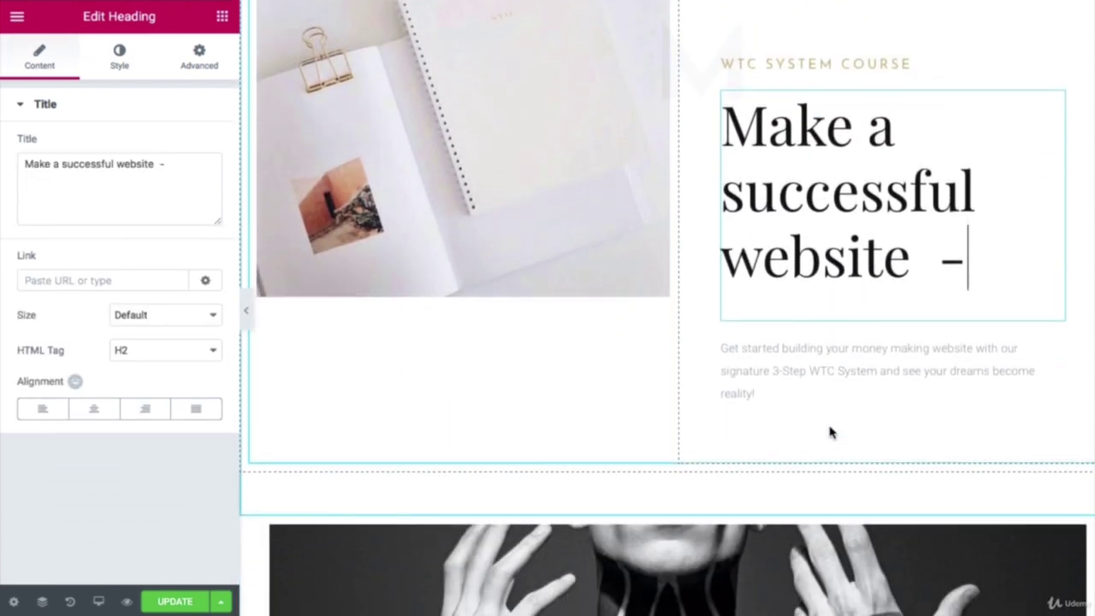
left_click(833, 368)
scroll(838, 377, "up", 4)
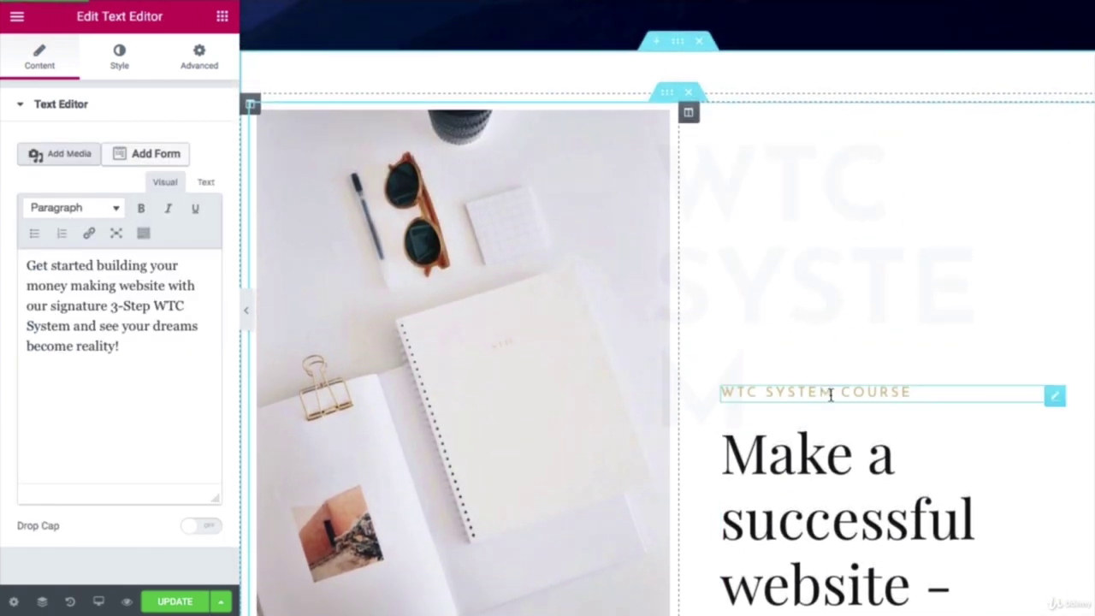
left_click(830, 394)
Step: Change the WTC SYSTEM COURSE heading's text colour to #dd9933
left_click(210, 145)
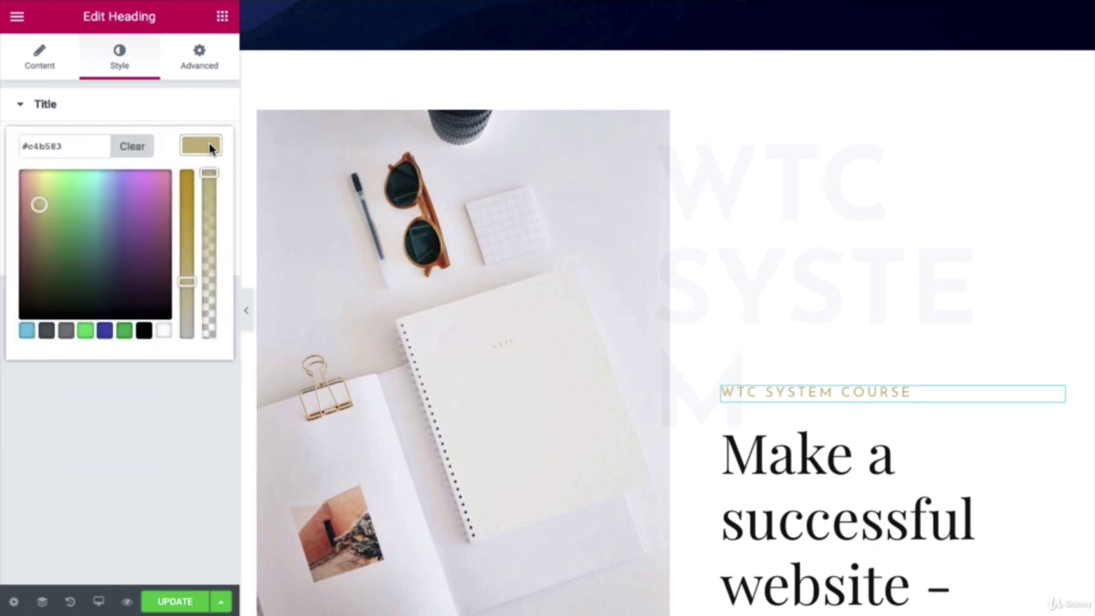
left_click(76, 147)
key("super+a")
right_click(77, 147)
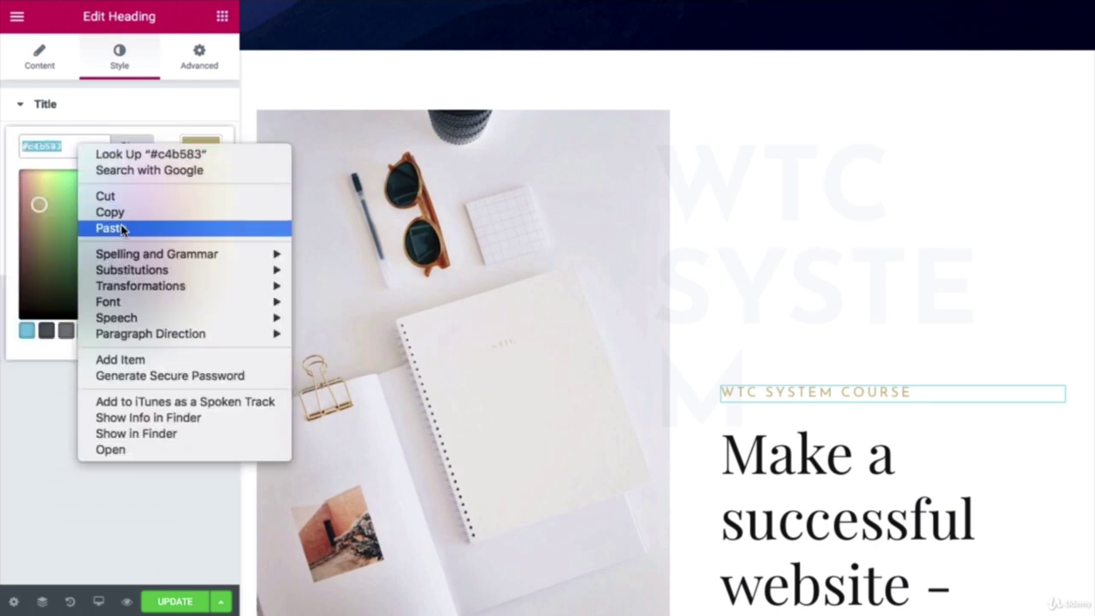
left_click(120, 228)
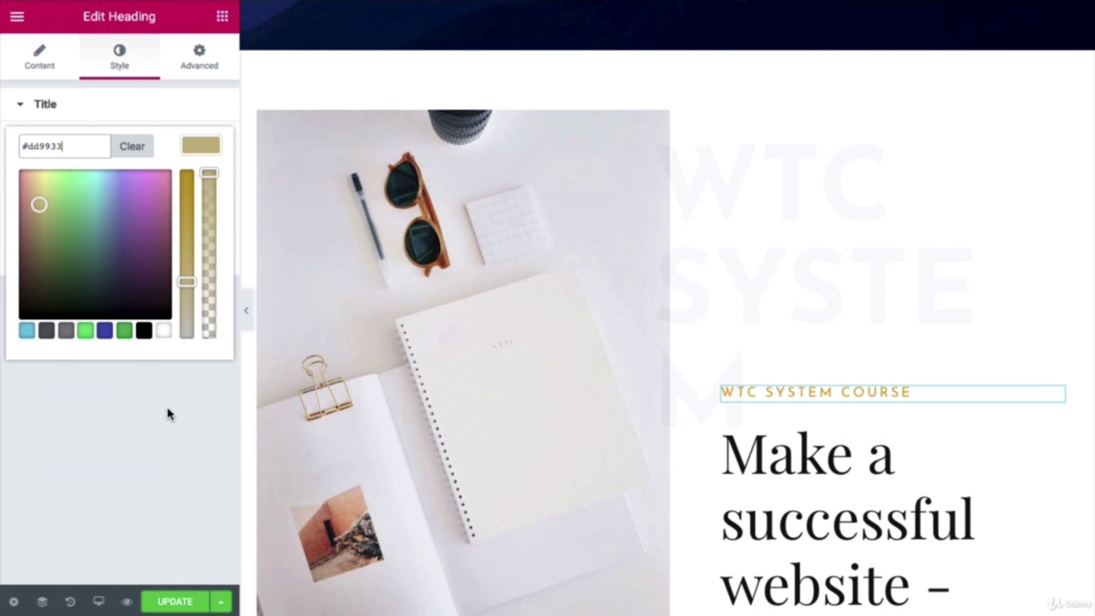
left_click(134, 377)
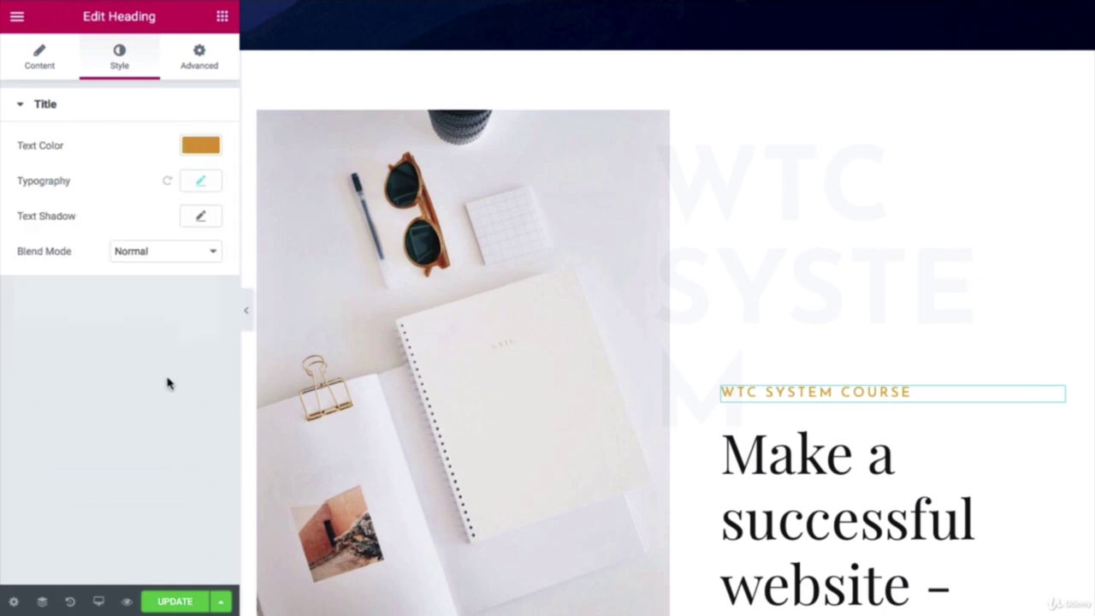
scroll(723, 374, "down", 4)
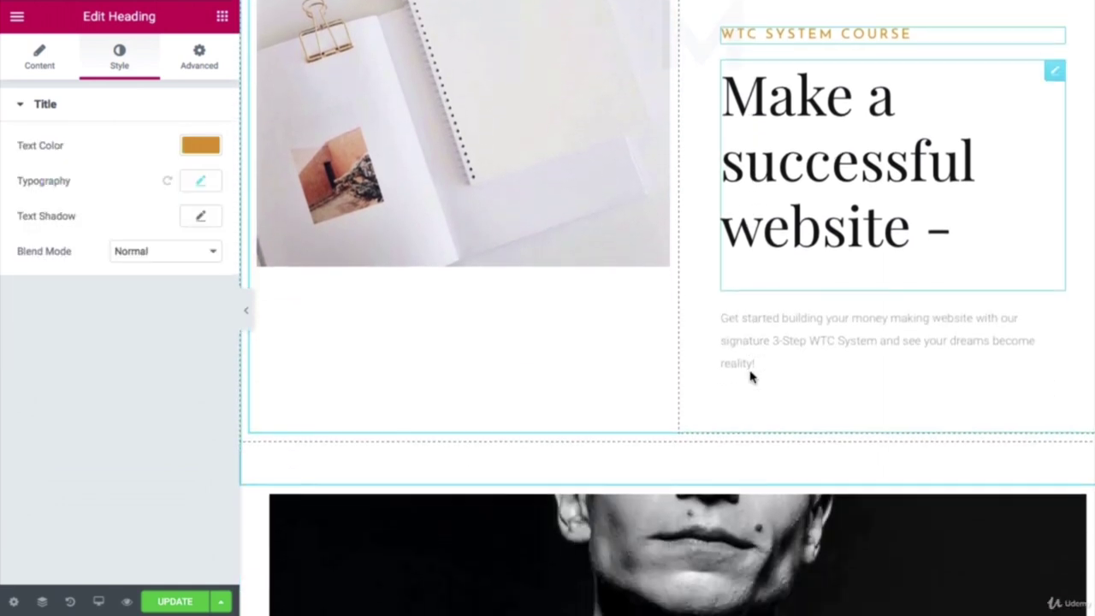
scroll(751, 379, "up", 2)
scroll(751, 379, "up", 3)
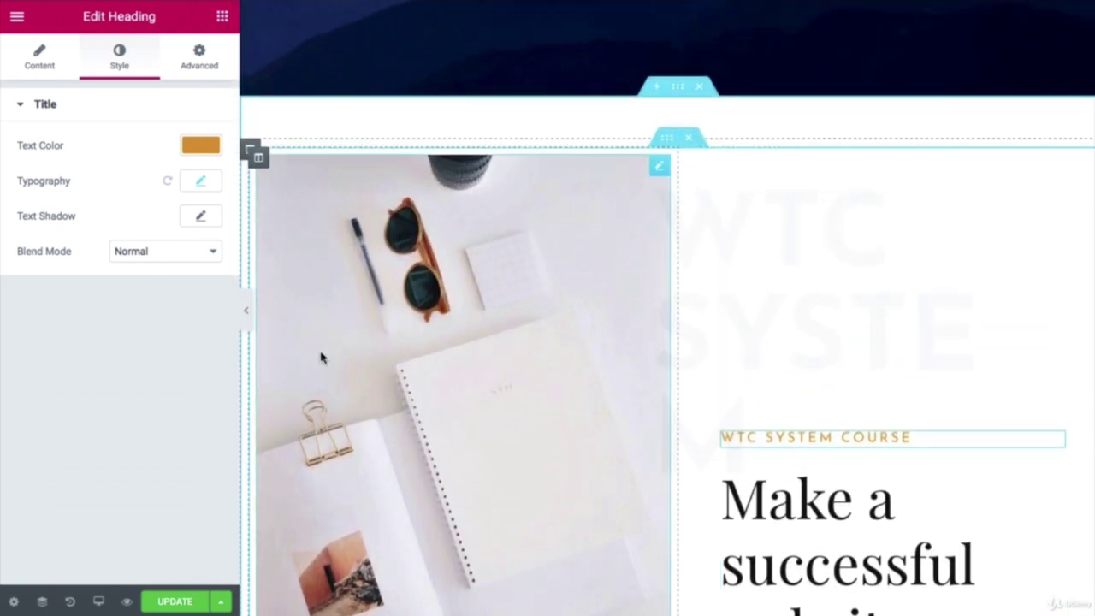
Step: Hide the editing panel and scroll through the full-width page preview
left_click(247, 313)
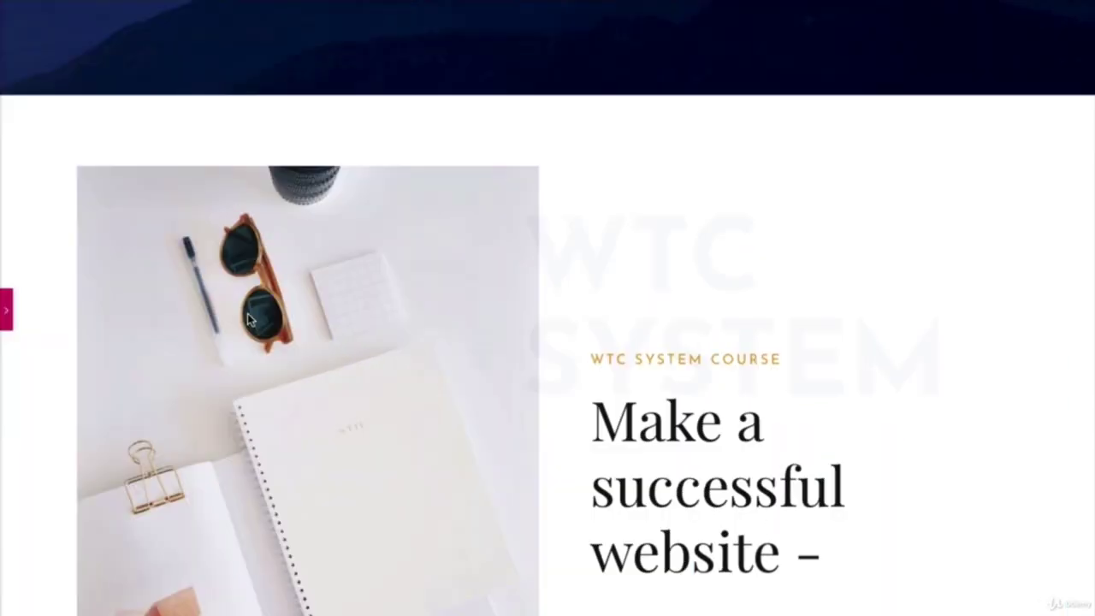
scroll(497, 278, "up", 5)
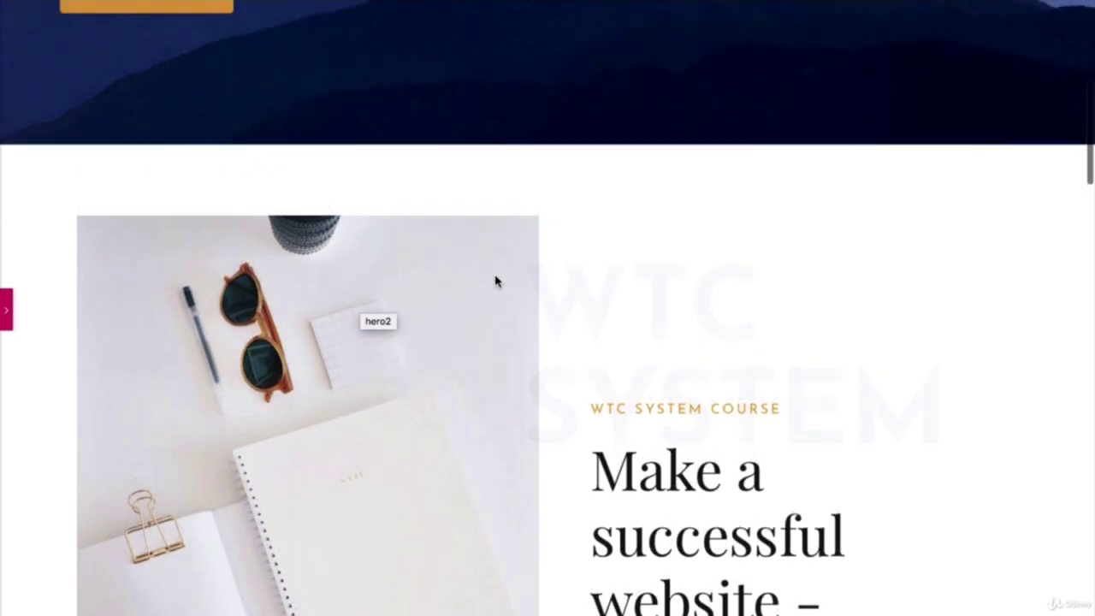
scroll(496, 277, "down", 8)
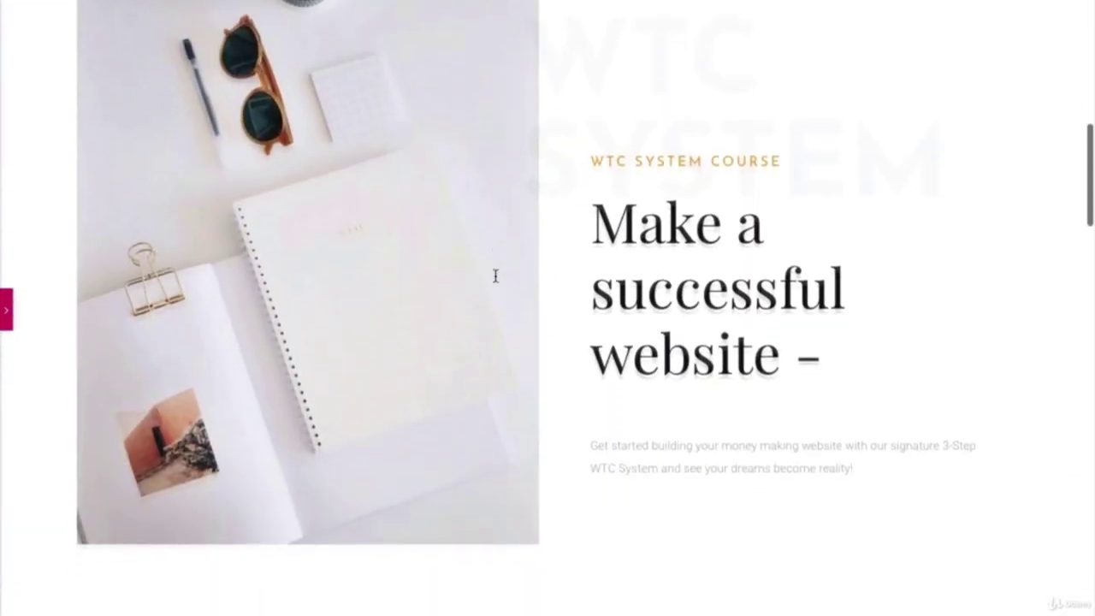
scroll(496, 276, "up", 8)
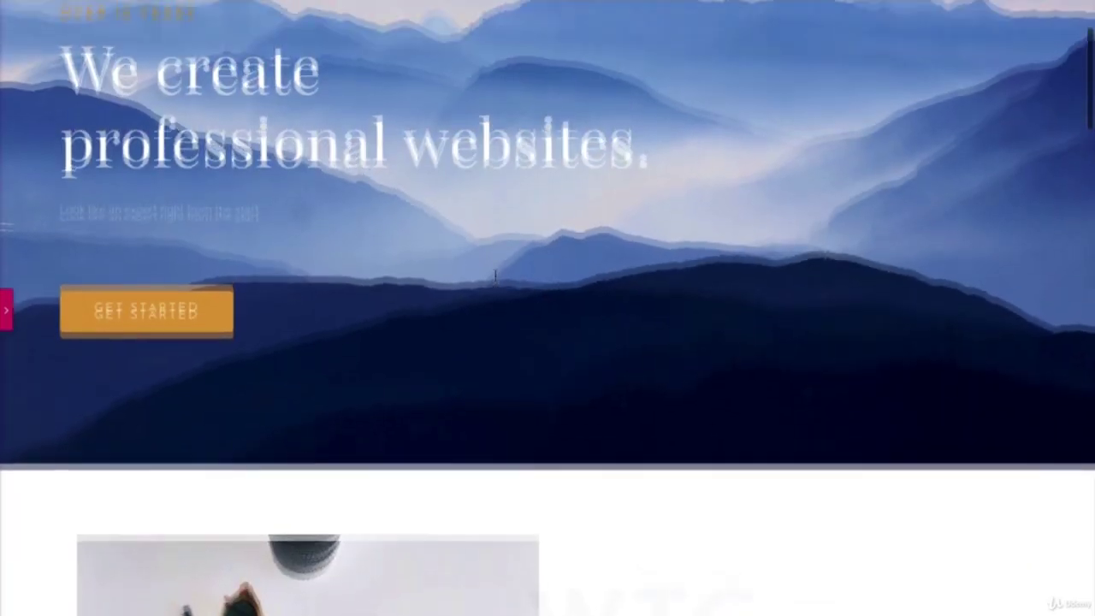
scroll(495, 276, "down", 7)
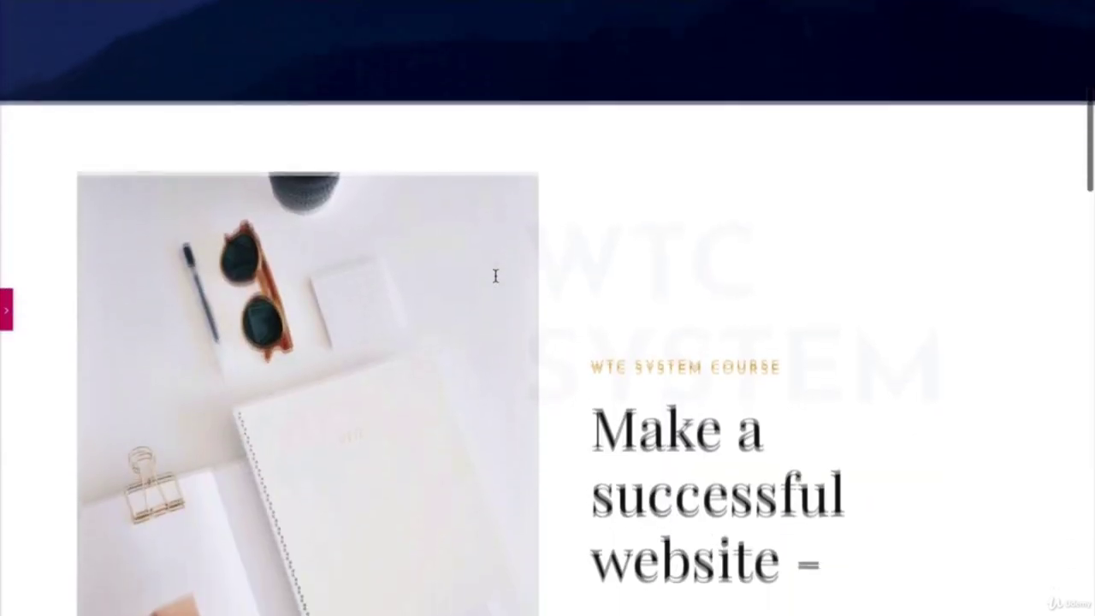
scroll(496, 275, "down", 5)
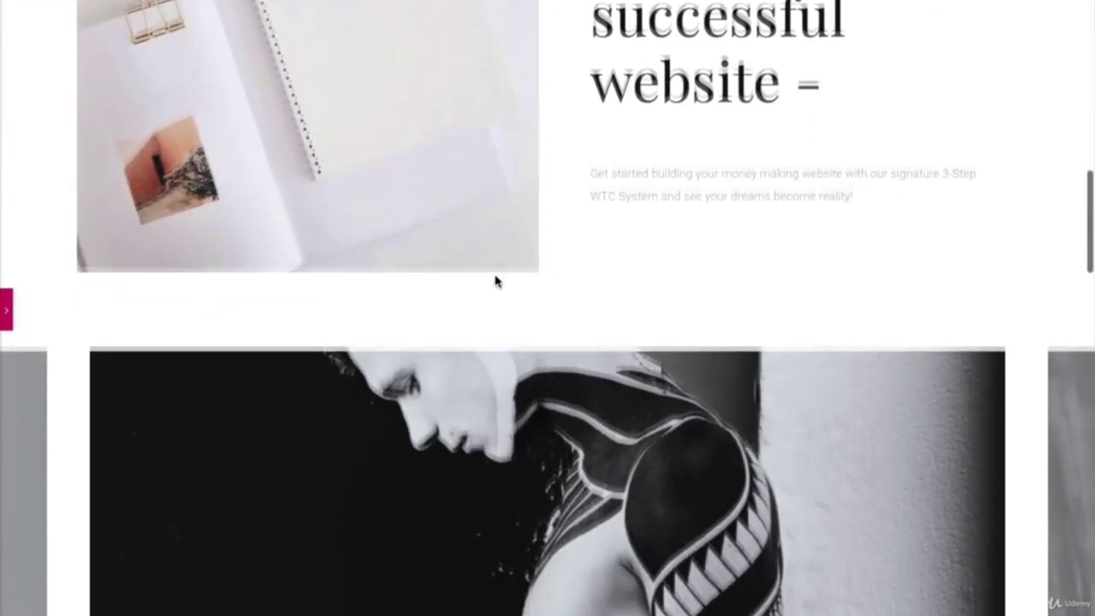
scroll(495, 278, "down", 2)
scroll(495, 278, "up", 8)
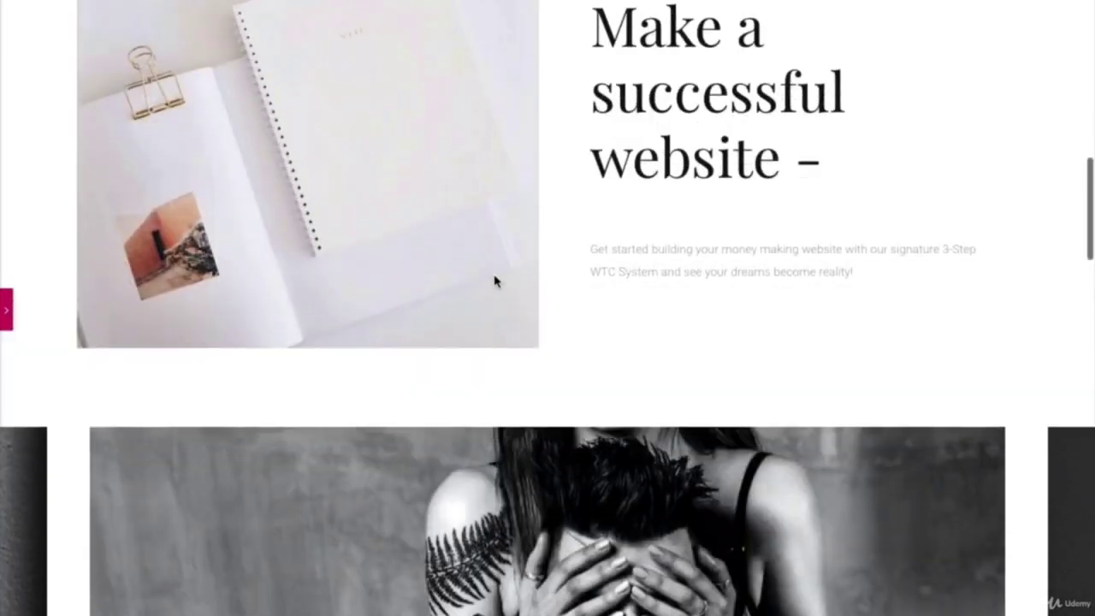
scroll(496, 281, "down", 1)
scroll(495, 281, "down", 3)
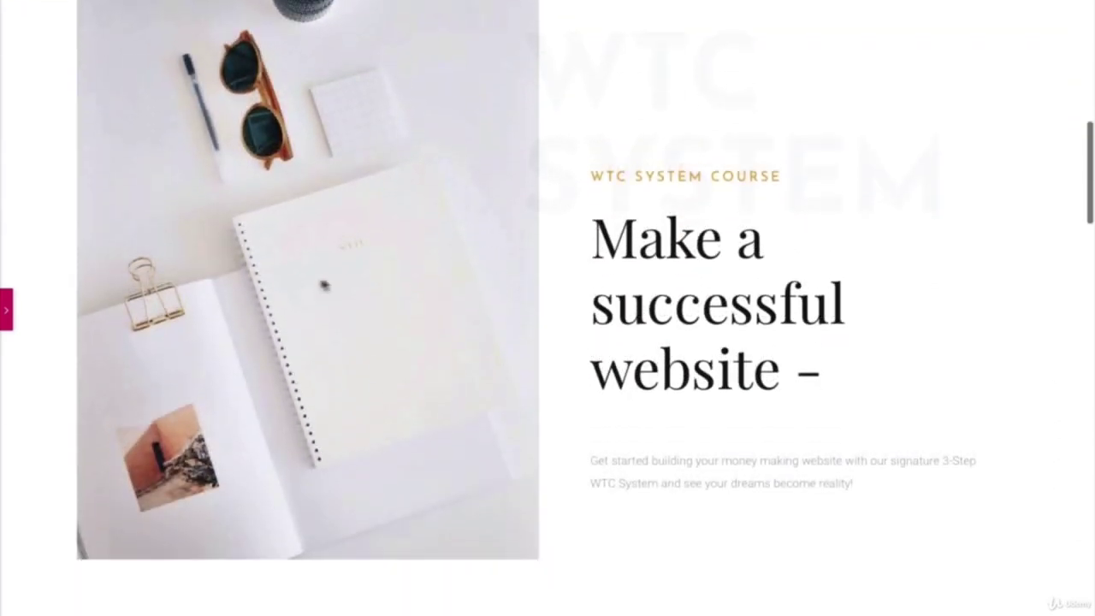
Step: Bring the editing panel back and save the page with UPDATE
left_click(6, 312)
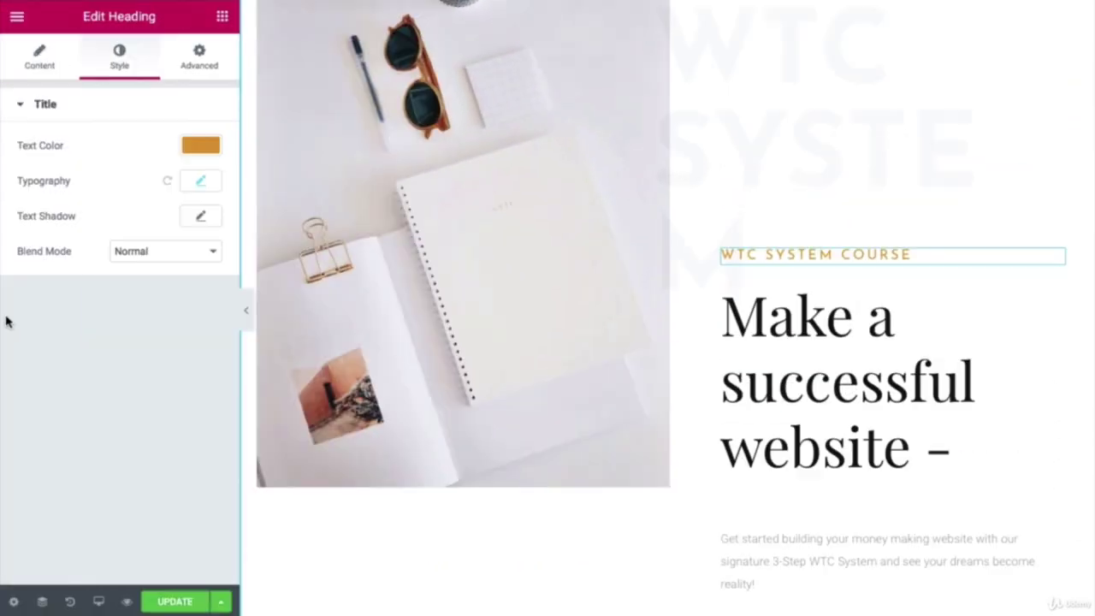
scroll(745, 295, "down", 10)
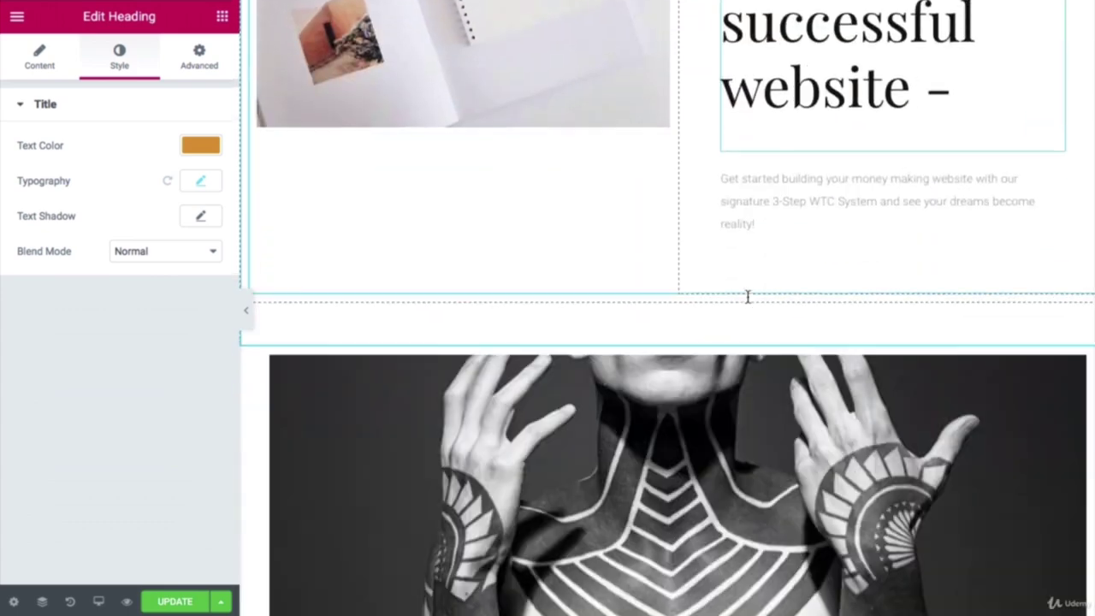
scroll(747, 302, "up", 6)
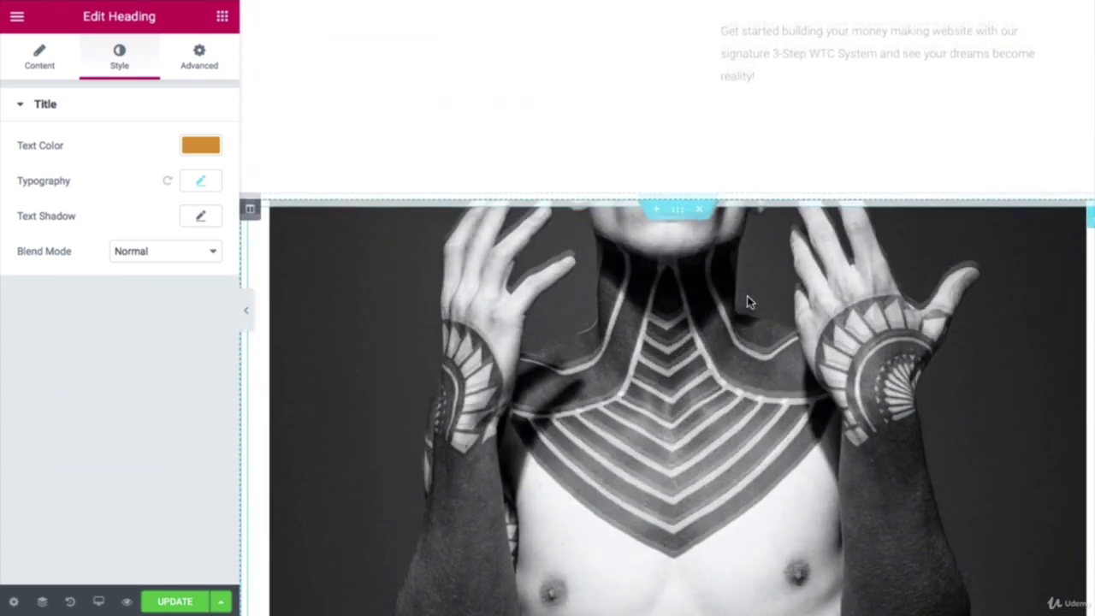
scroll(747, 302, "up", 2)
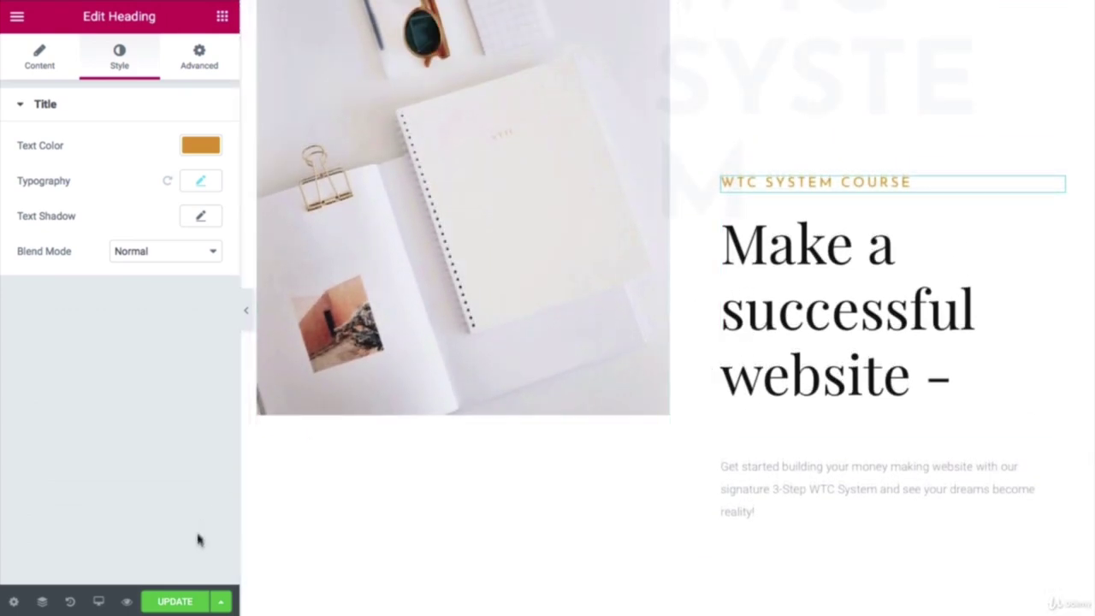
left_click(200, 600)
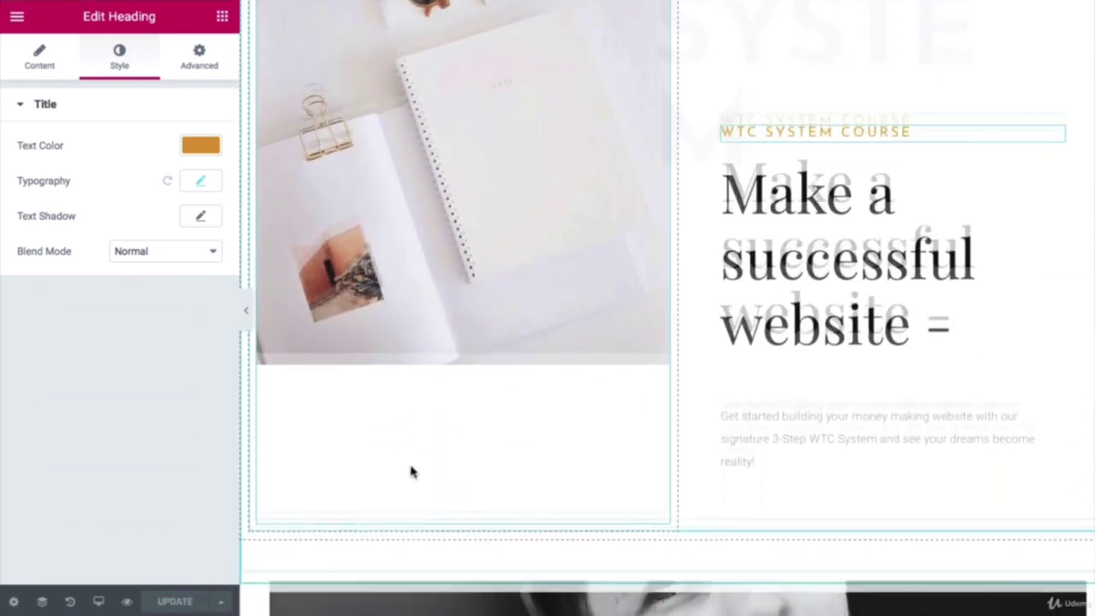
scroll(411, 472, "down", 6)
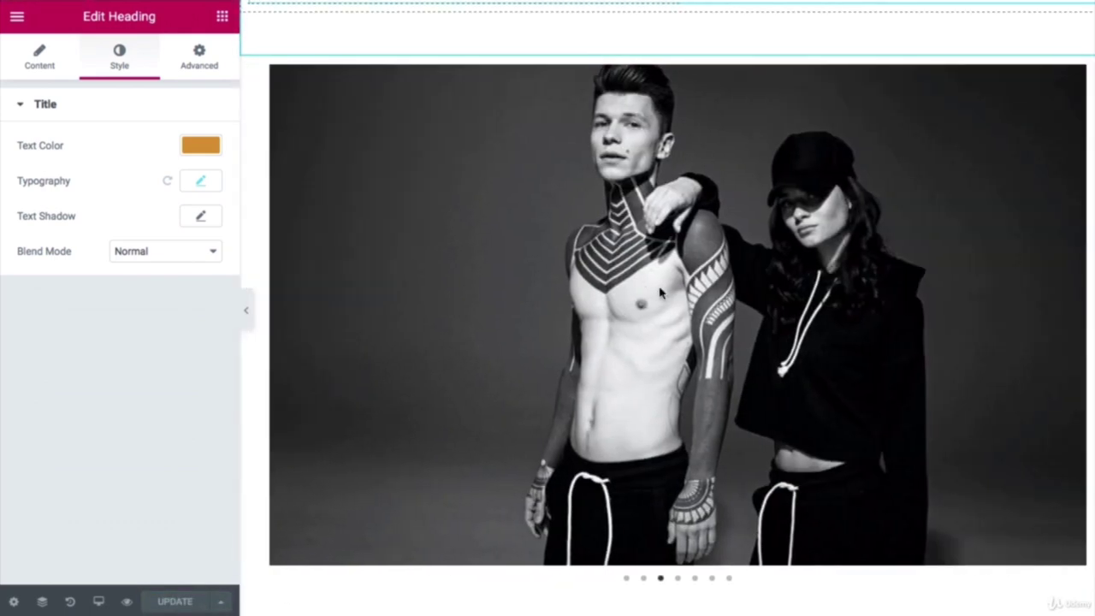
Step: Remove all existing tattoo images from the image carousel's gallery
left_click(637, 275)
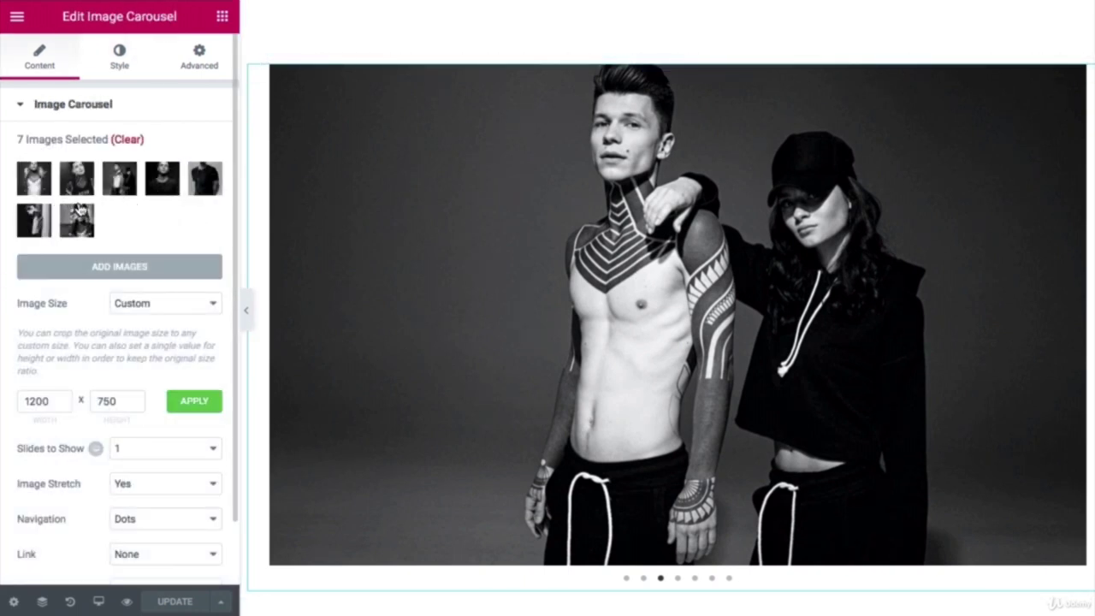
left_click(102, 216)
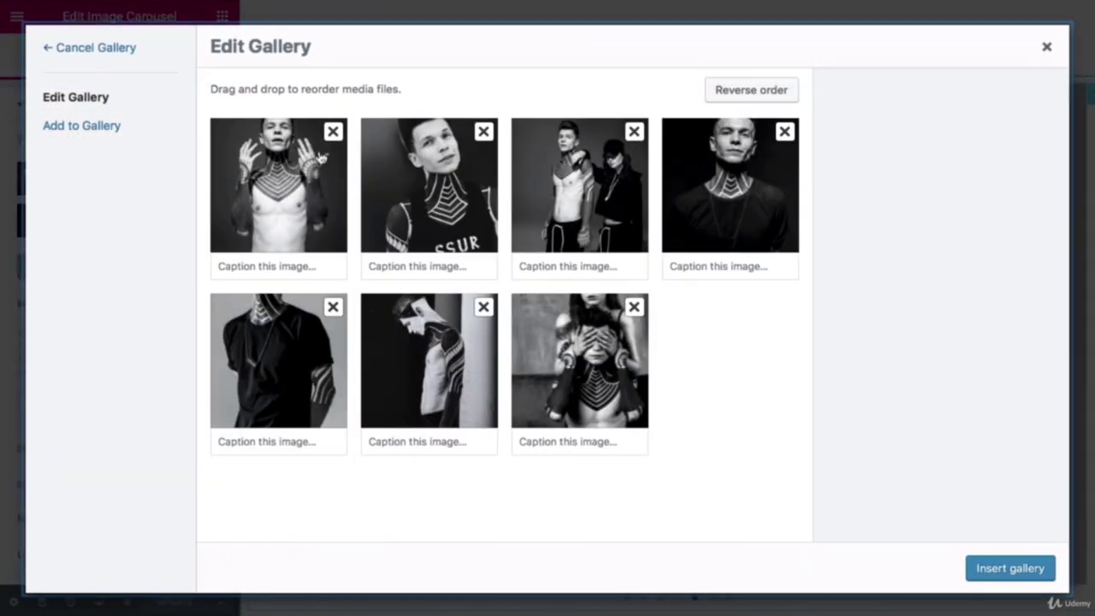
left_click(333, 133)
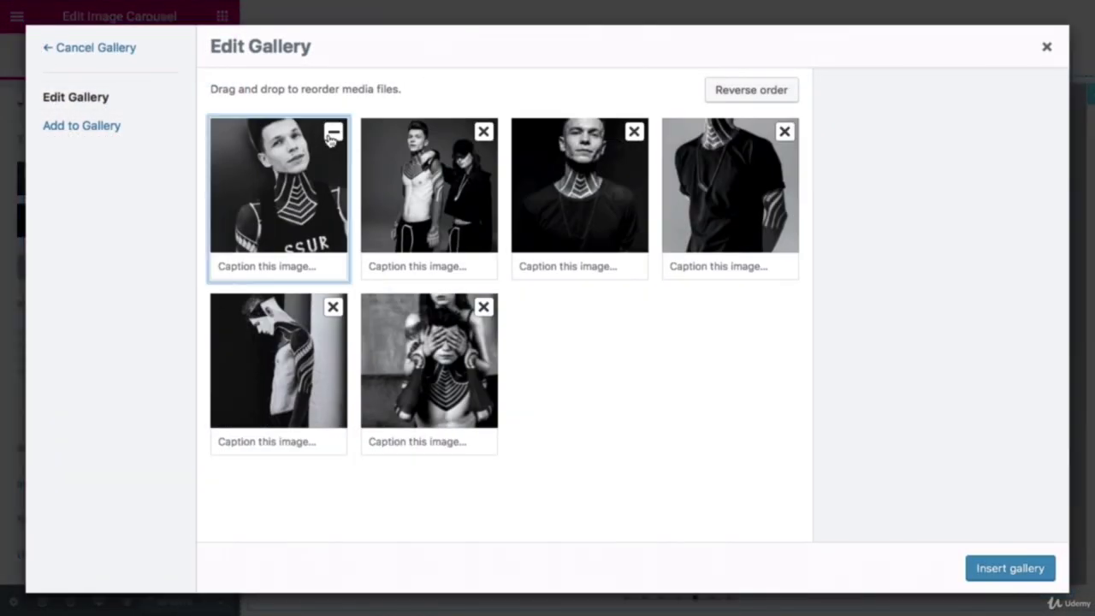
left_click(334, 133)
left_click(333, 134)
left_click(333, 134)
left_click(332, 134)
left_click(333, 134)
left_click(333, 134)
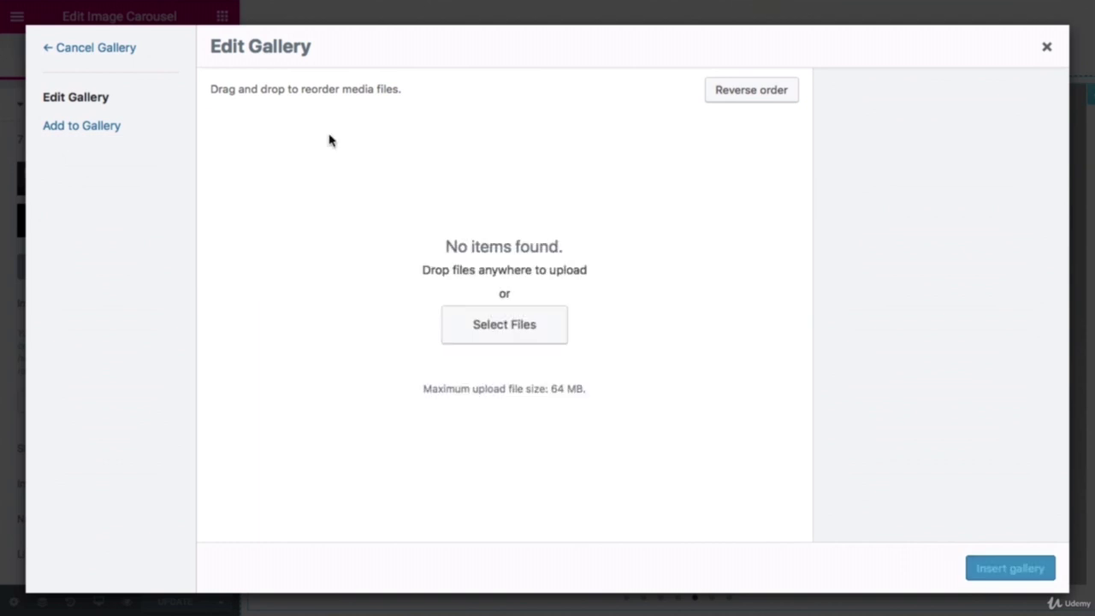
Step: Browse to the Your Website 2019 > Carousel folder to upload files
left_click(477, 325)
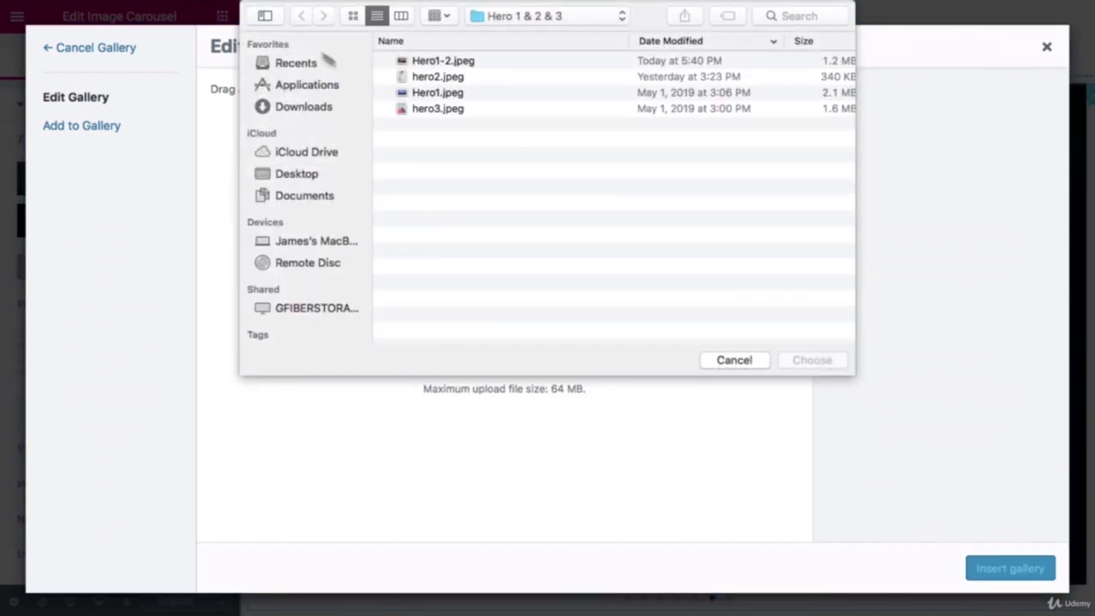
left_click(577, 15)
left_click(558, 32)
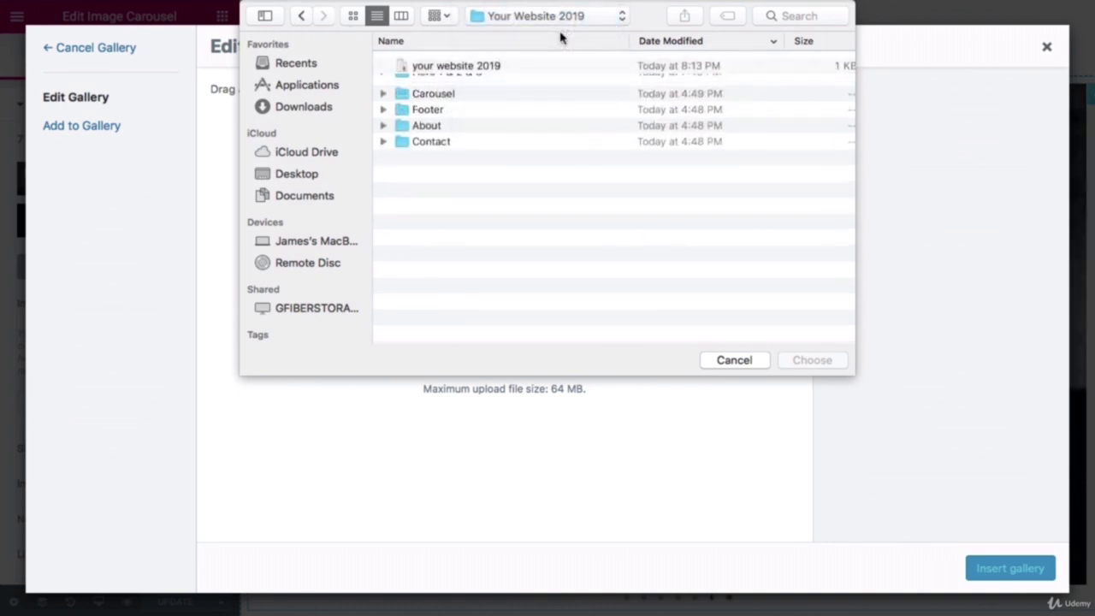
double_click(469, 94)
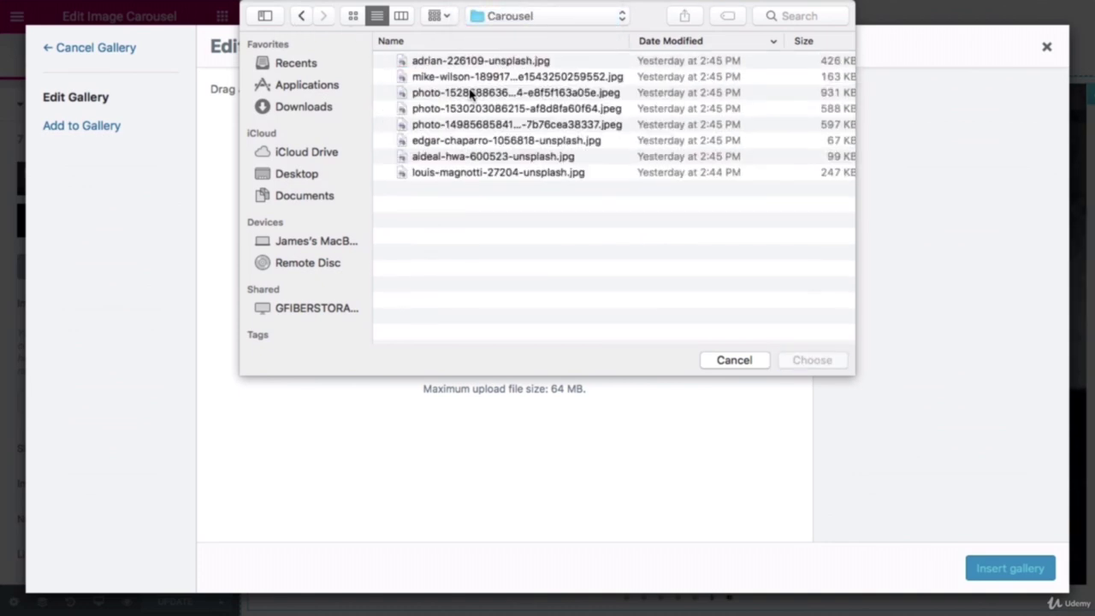
Step: Upload eight photos from the Carousel folder and insert them as the carousel gallery
left_click(470, 173)
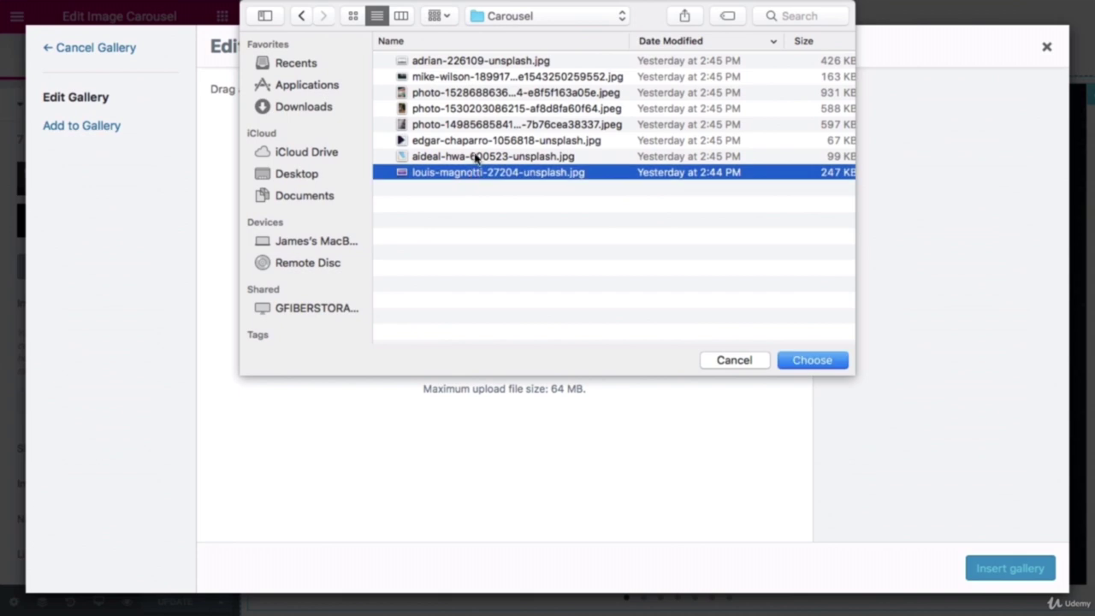
left_click(476, 142, "super")
left_click(469, 156, "super")
left_click(466, 125, "super")
left_click(463, 94, "super")
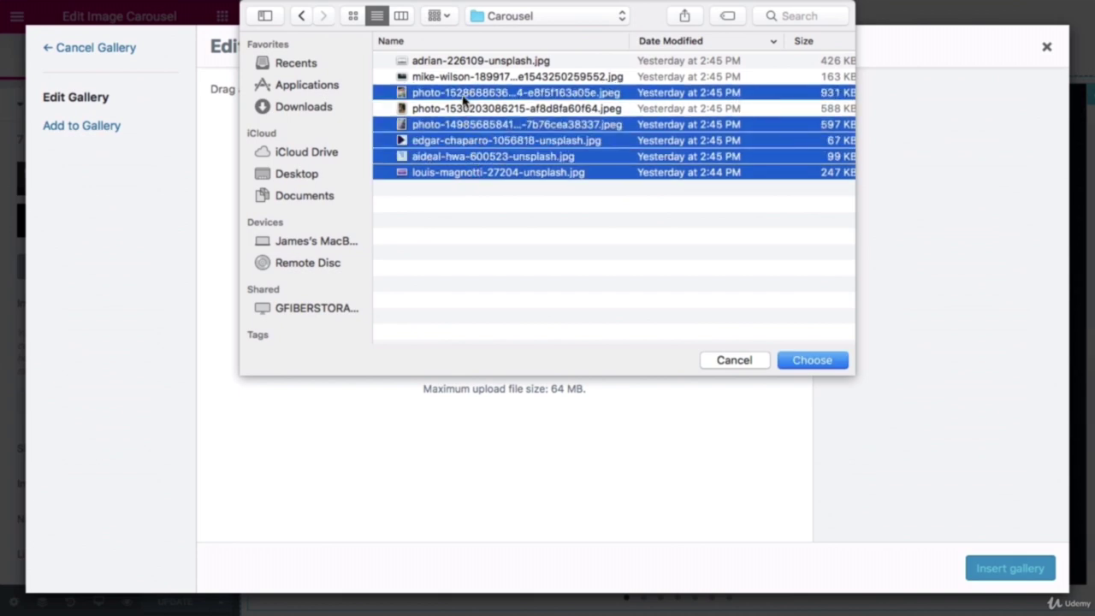
left_click(459, 108, "super")
left_click(461, 77, "super")
left_click(460, 60, "super")
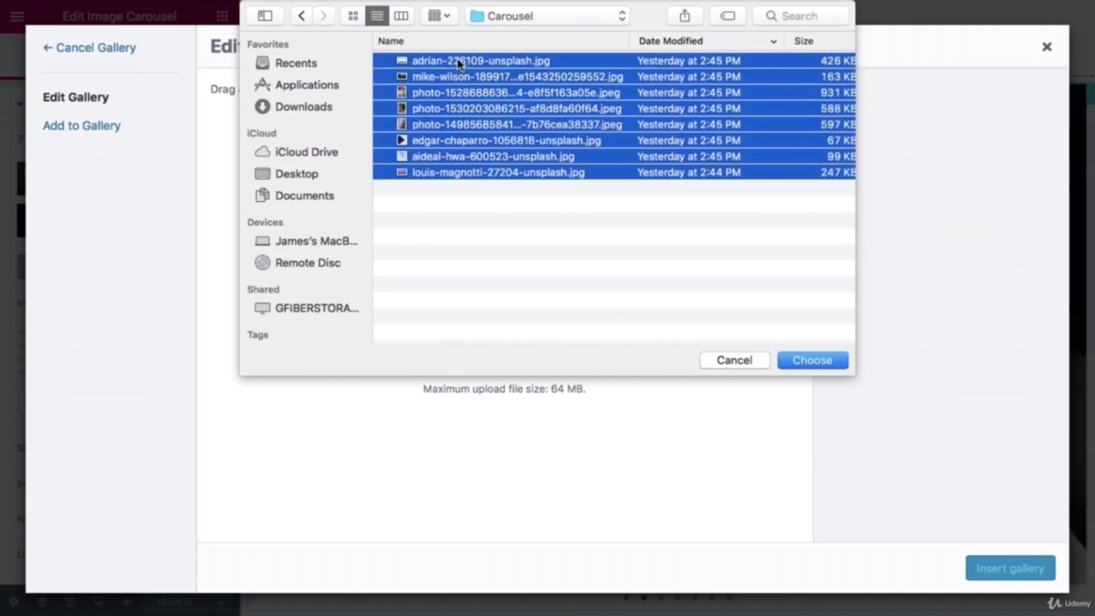
left_click(811, 360)
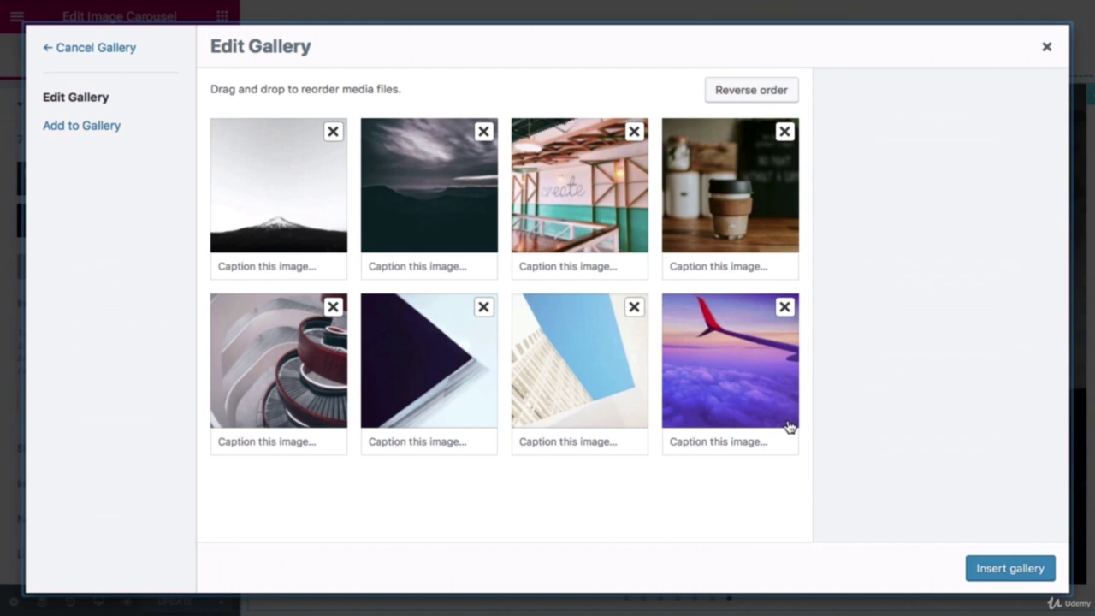
left_click(985, 575)
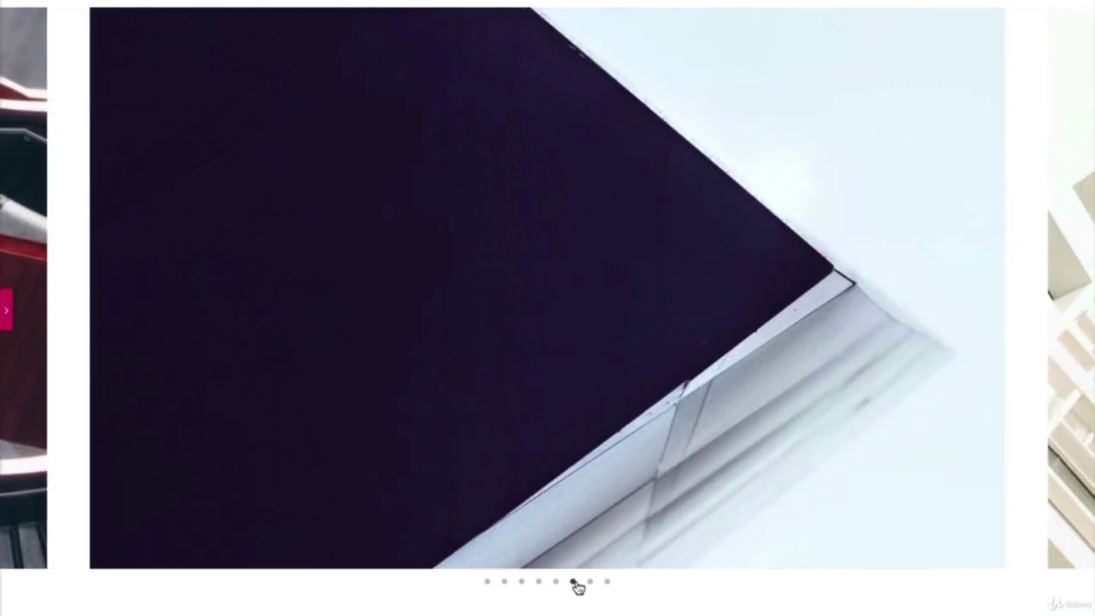
Step: Preview the carousel's new slides, then reopen the editing panel and scroll to Our Specialties
left_click(591, 583)
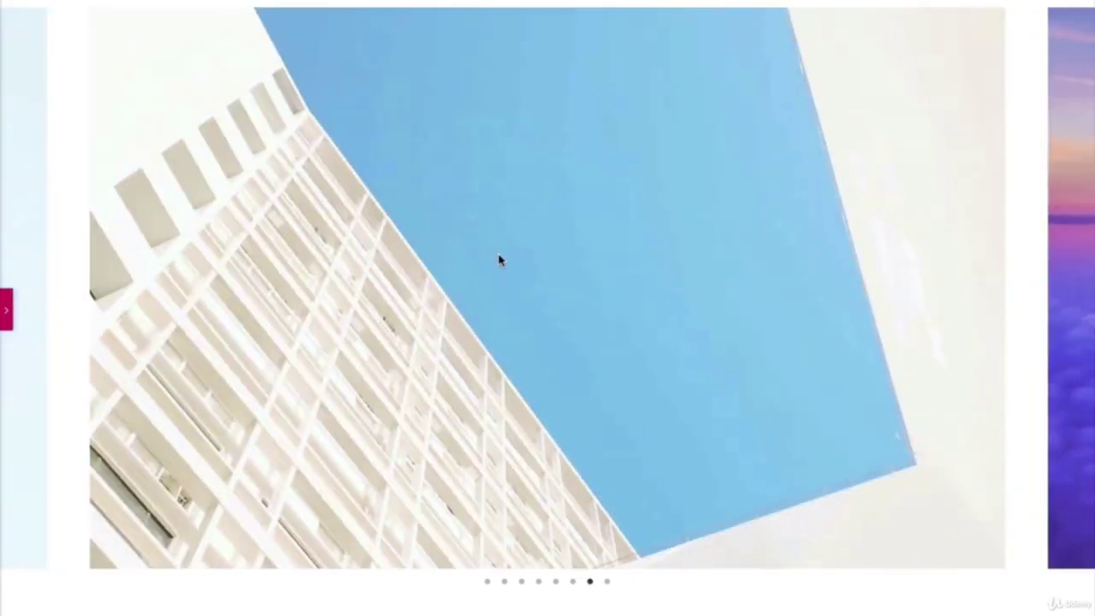
scroll(501, 261, "up", 10)
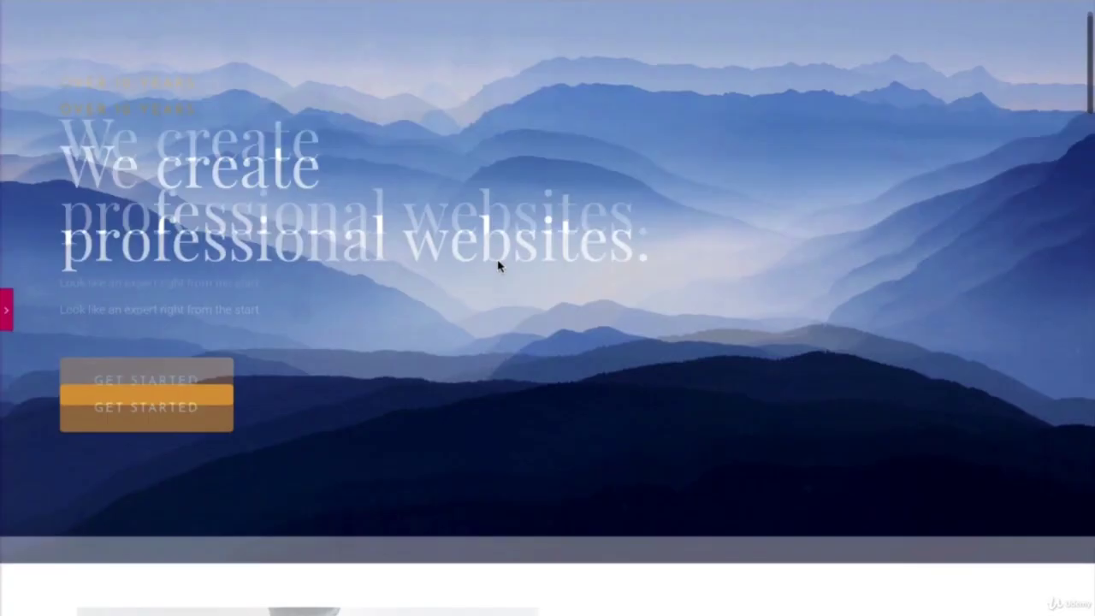
scroll(500, 267, "down", 10)
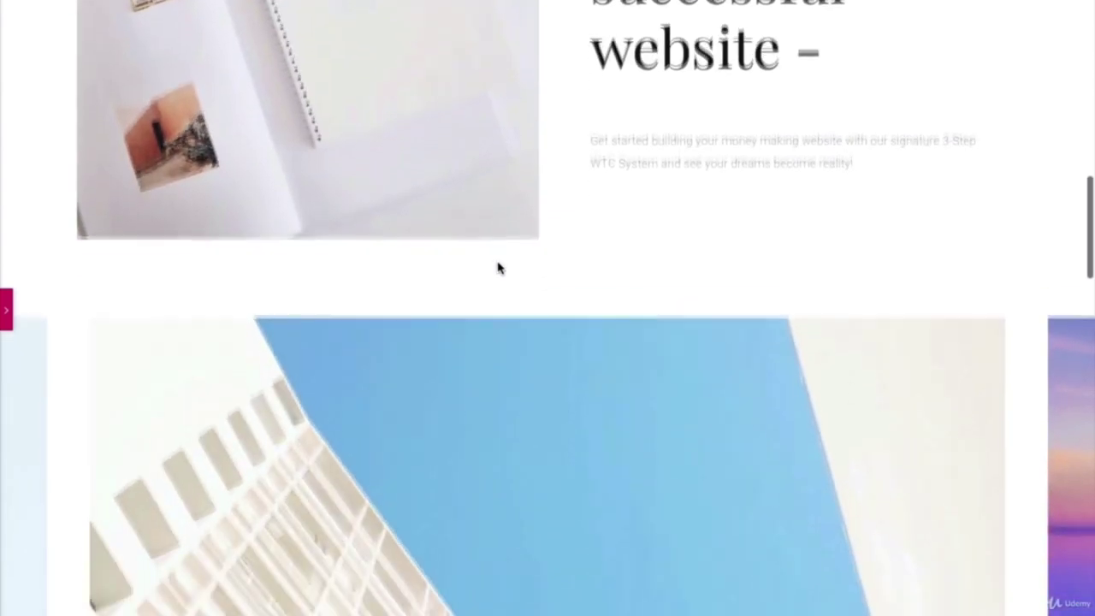
scroll(501, 267, "up", 10)
scroll(500, 267, "down", 4)
scroll(501, 267, "down", 7)
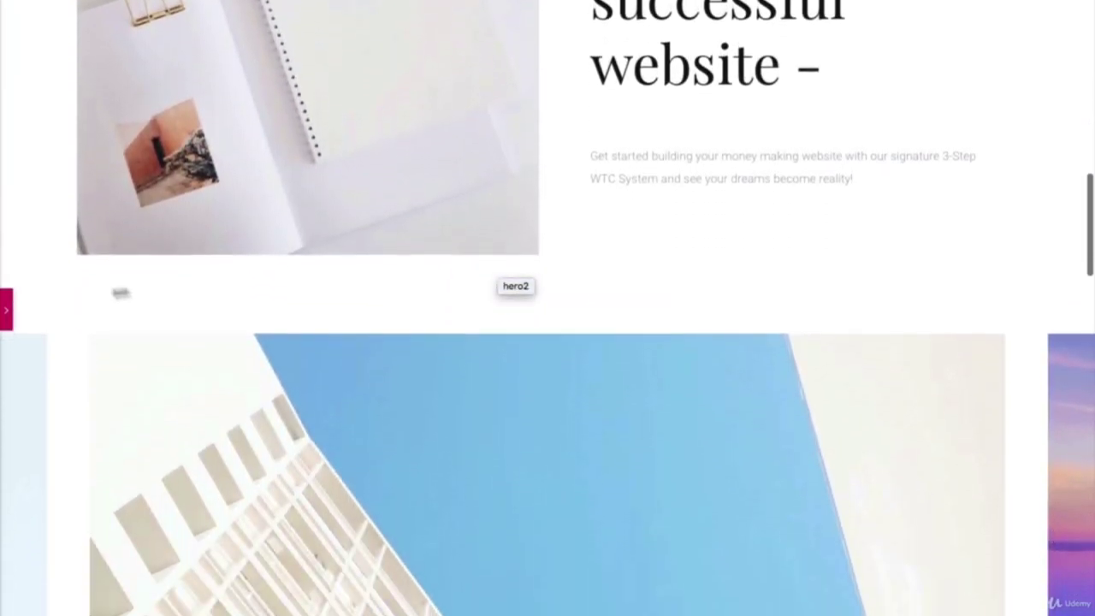
left_click(6, 310)
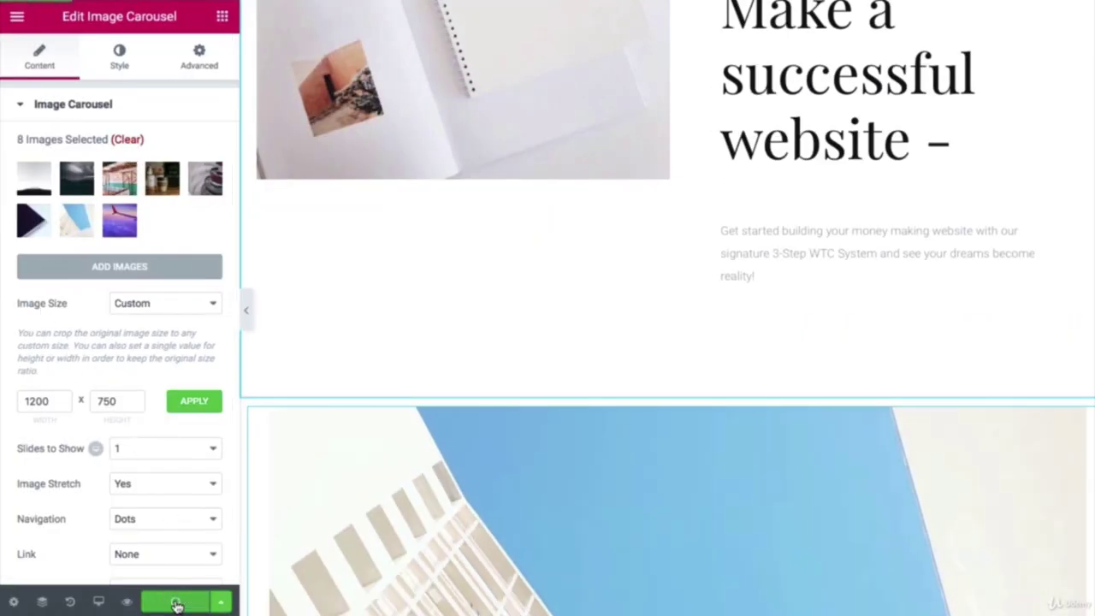
scroll(427, 430, "down", 3)
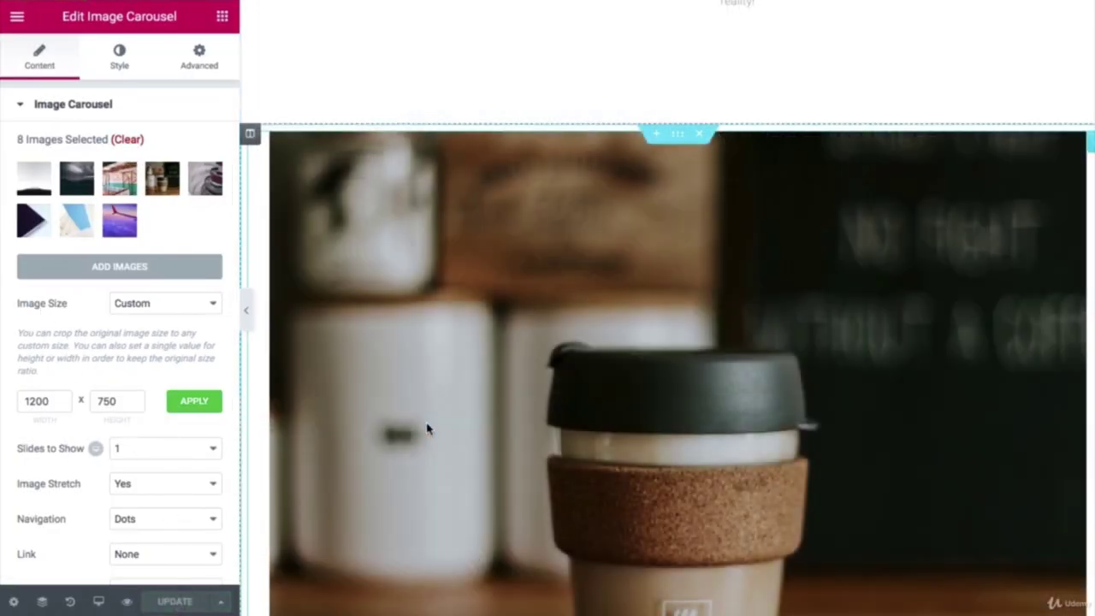
scroll(428, 429, "down", 7)
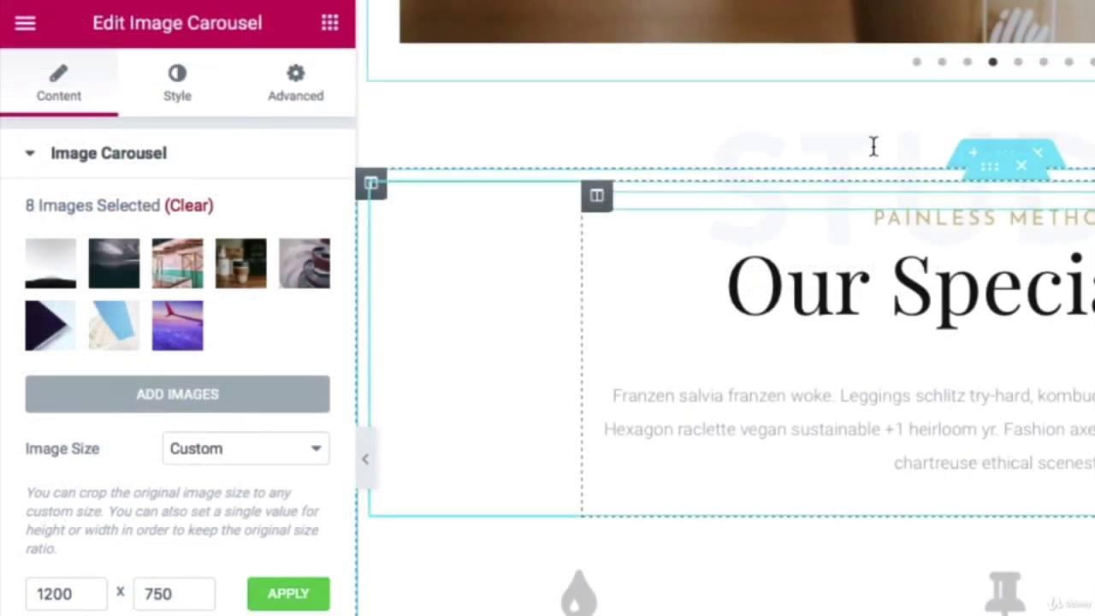
Step: Rename the faint STUDIO background heading to 'WTC System'
left_click(874, 146)
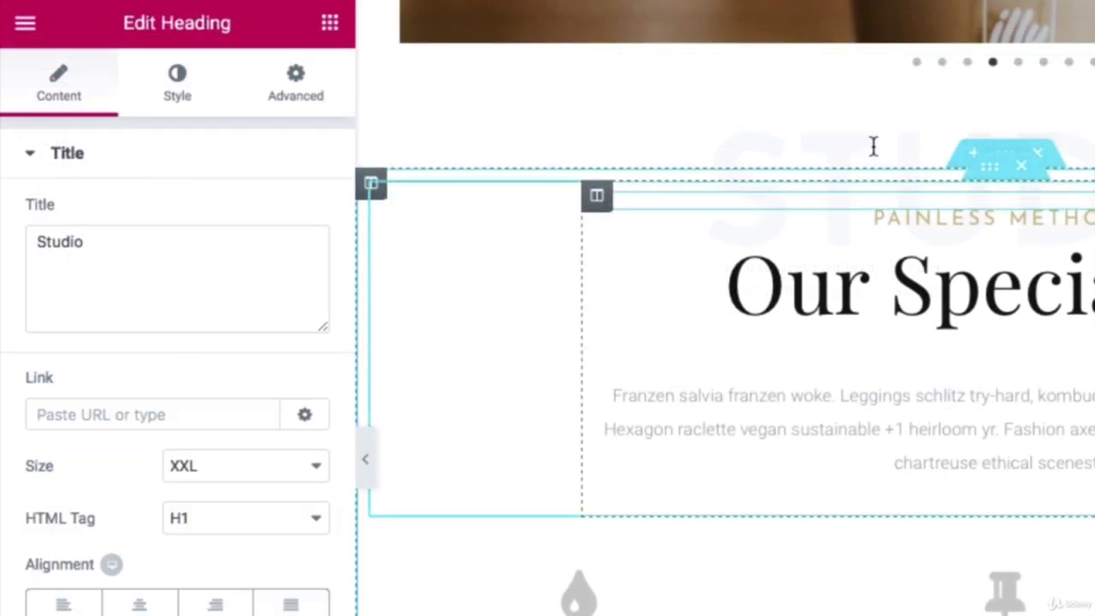
double_click(95, 247)
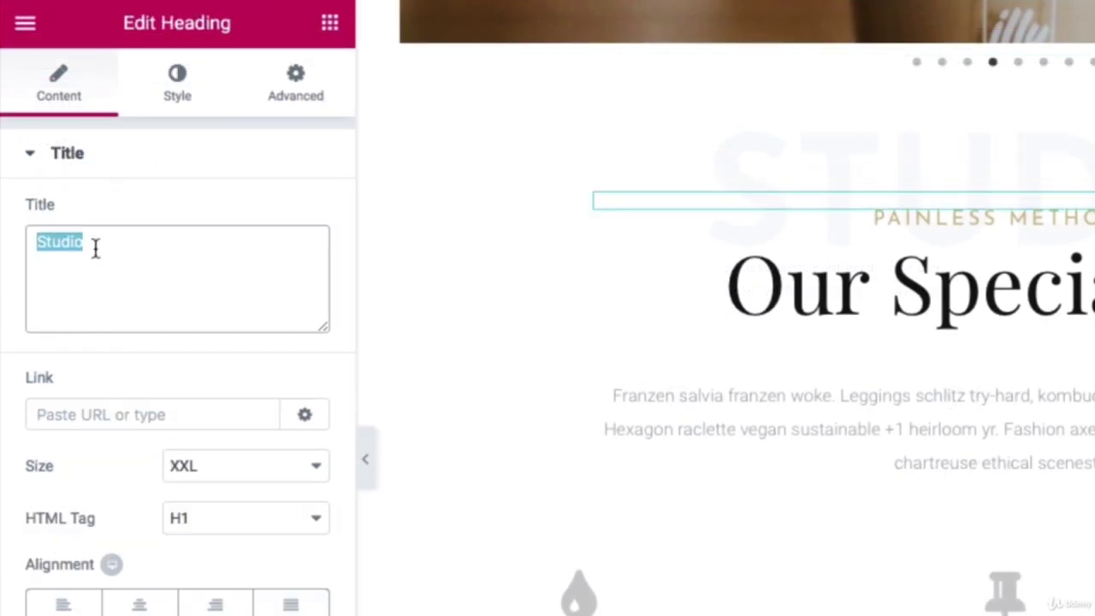
type("WTC System and see your")
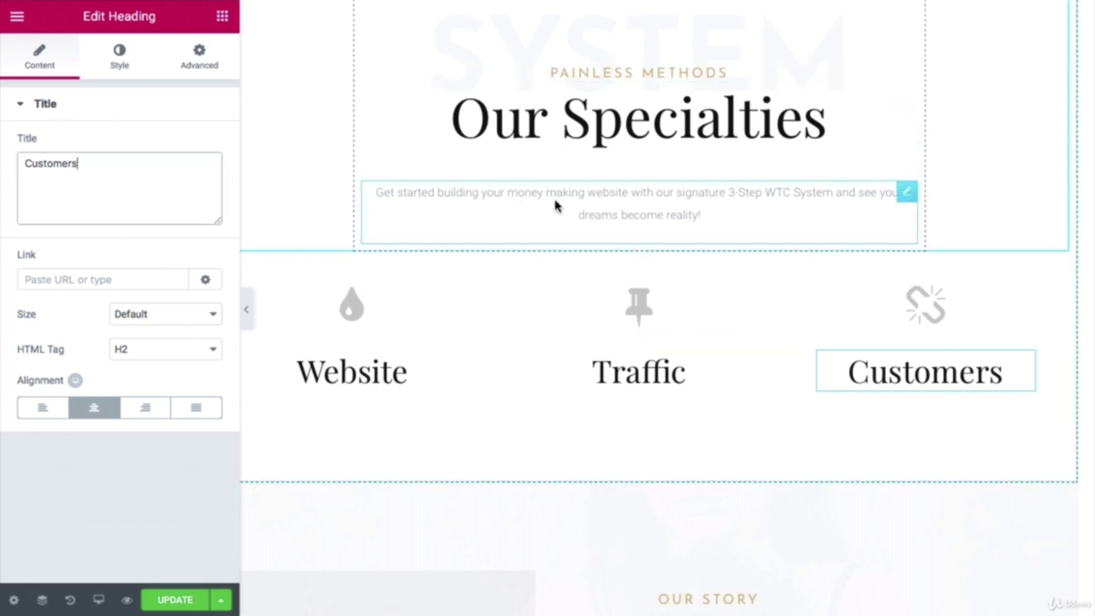
left_click(357, 313)
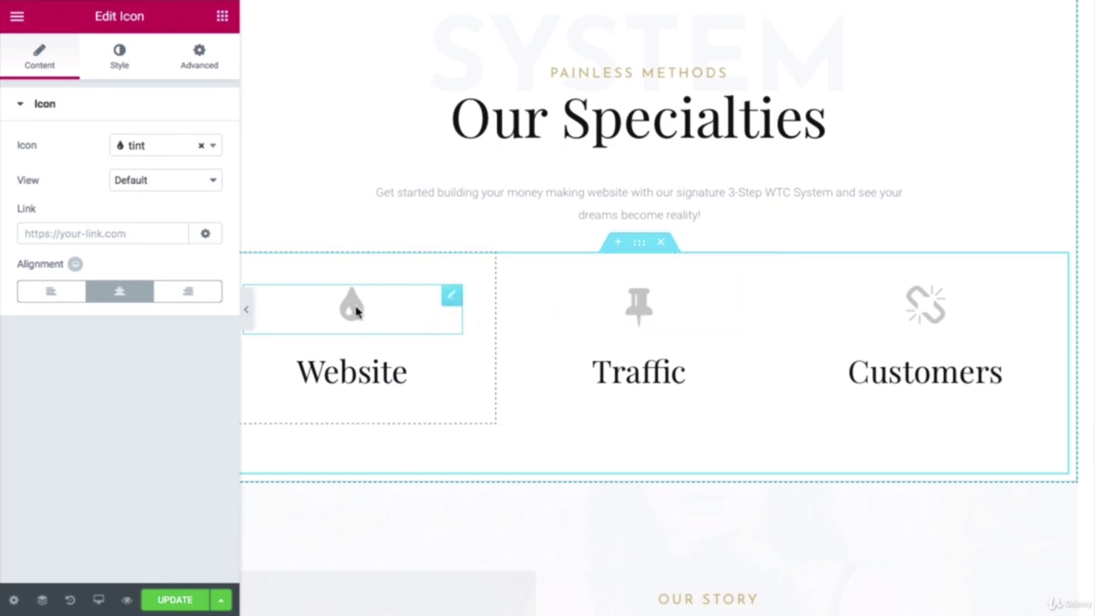
Step: Give the Website, Traffic and Customers columns gears, bullseye and rocket icons
left_click(214, 147)
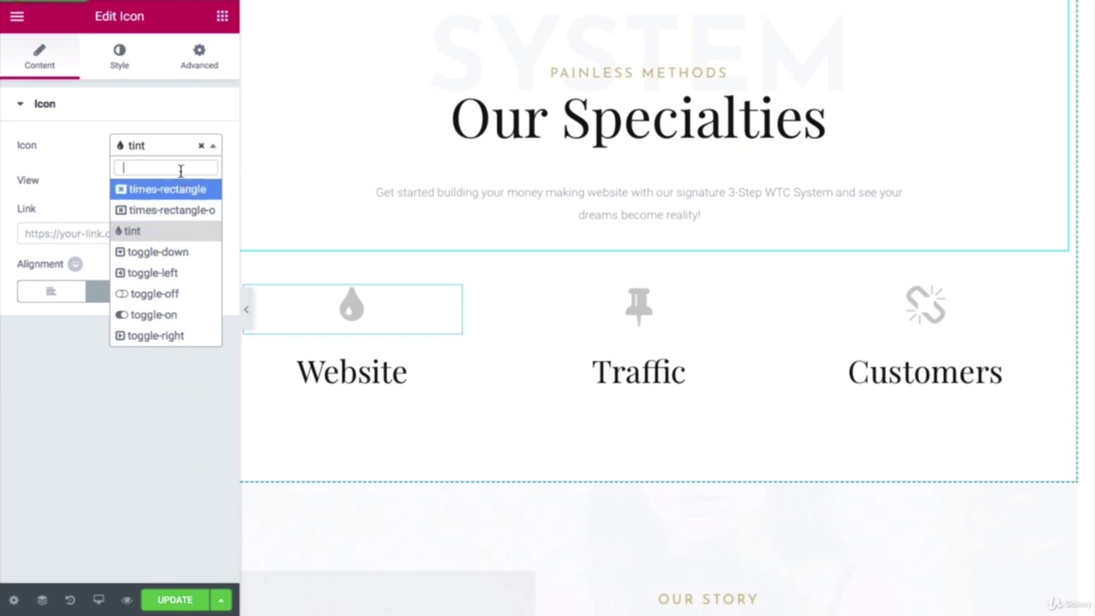
type("gear")
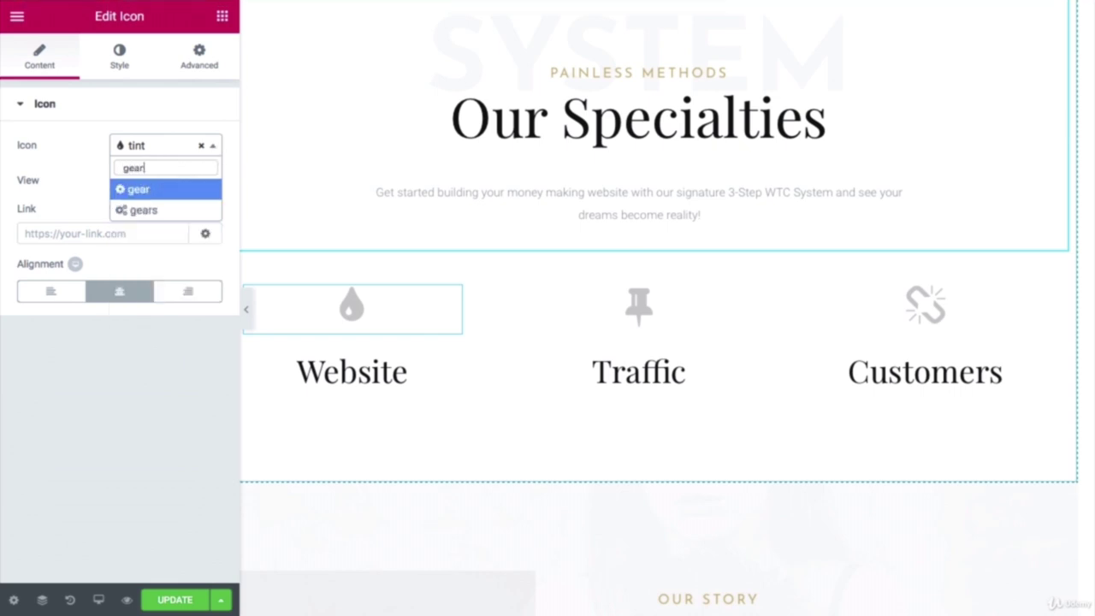
left_click(171, 211)
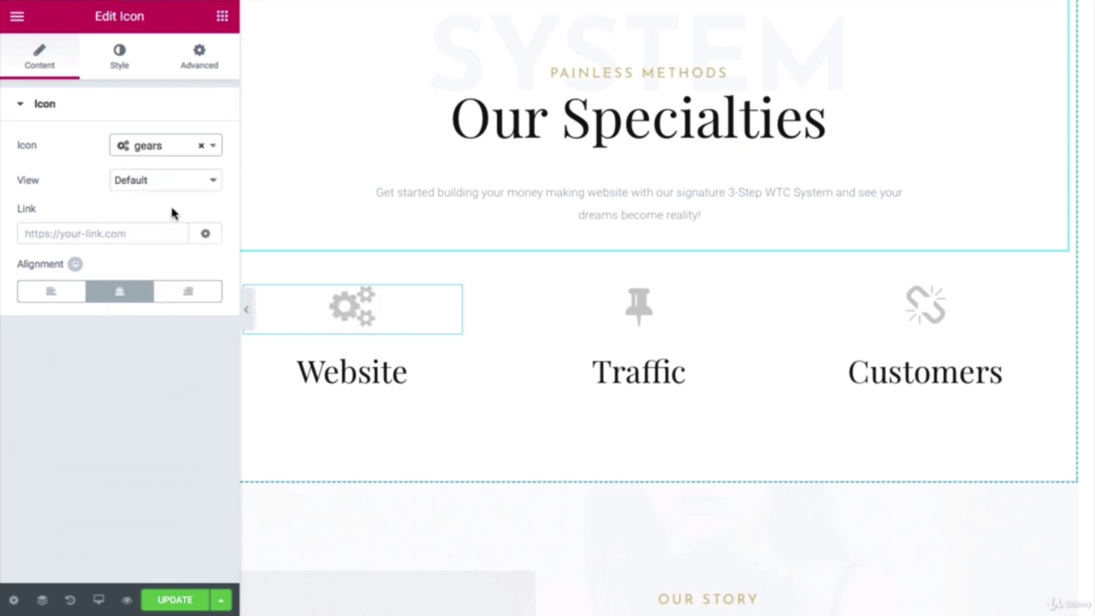
left_click(637, 308)
left_click(165, 145)
type("bul")
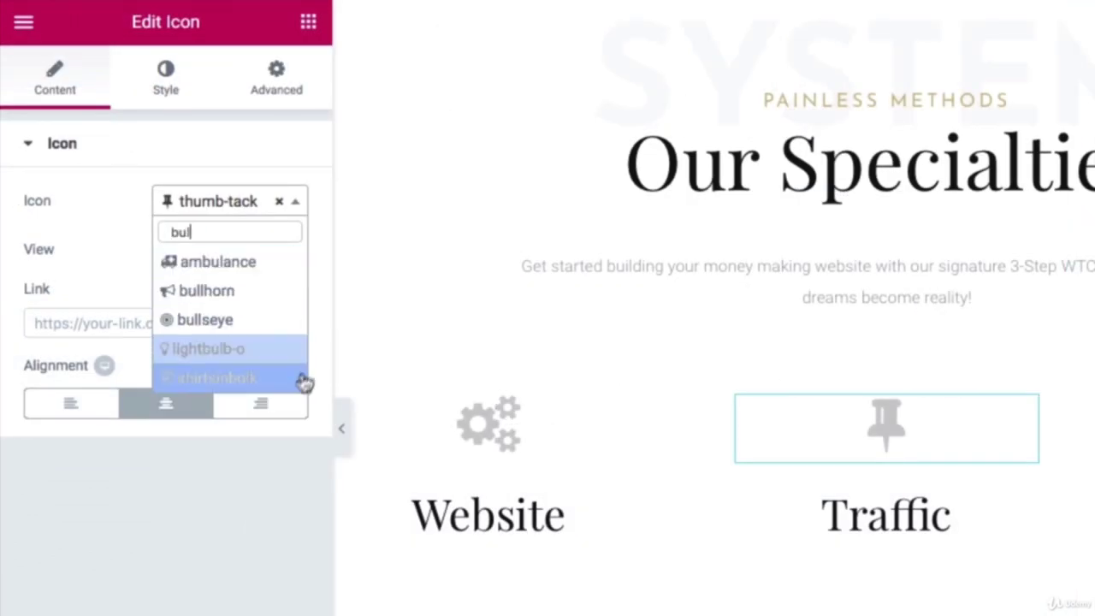
left_click(263, 330)
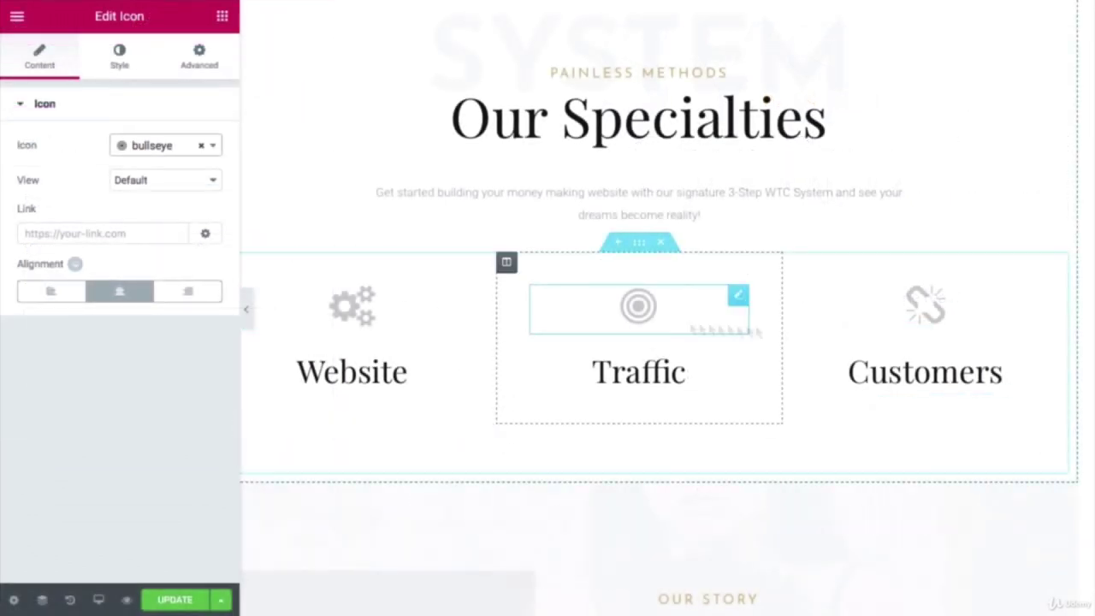
left_click(927, 306)
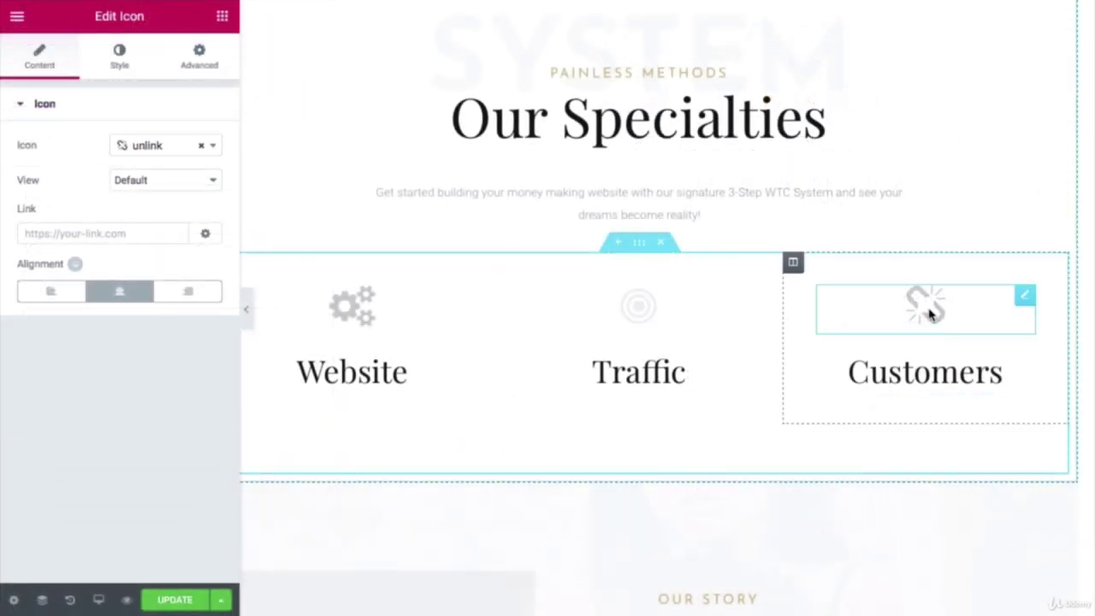
left_click(214, 148)
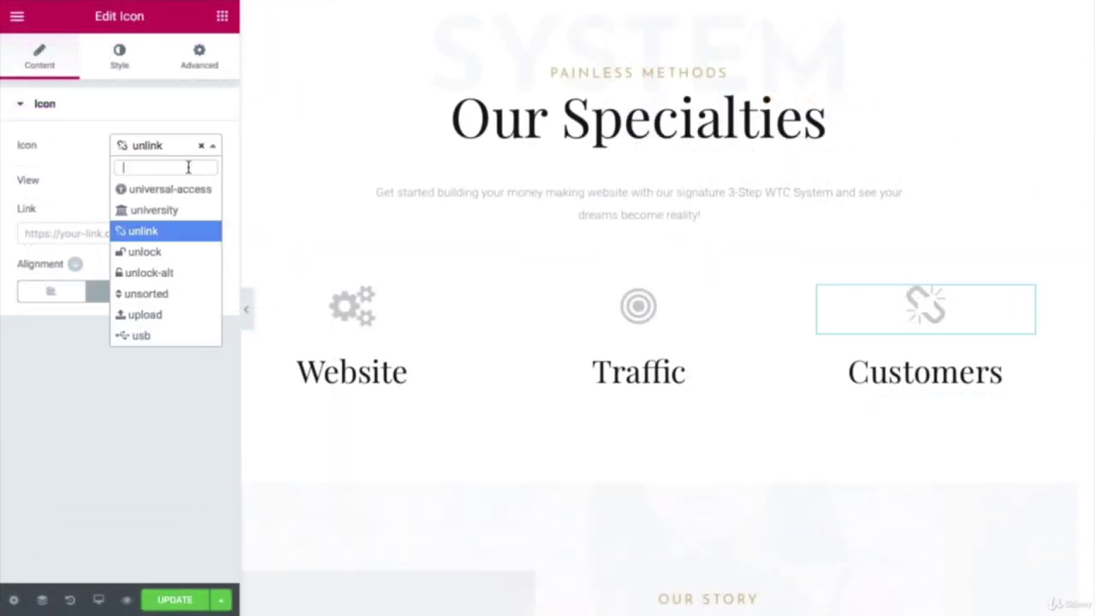
type("roc")
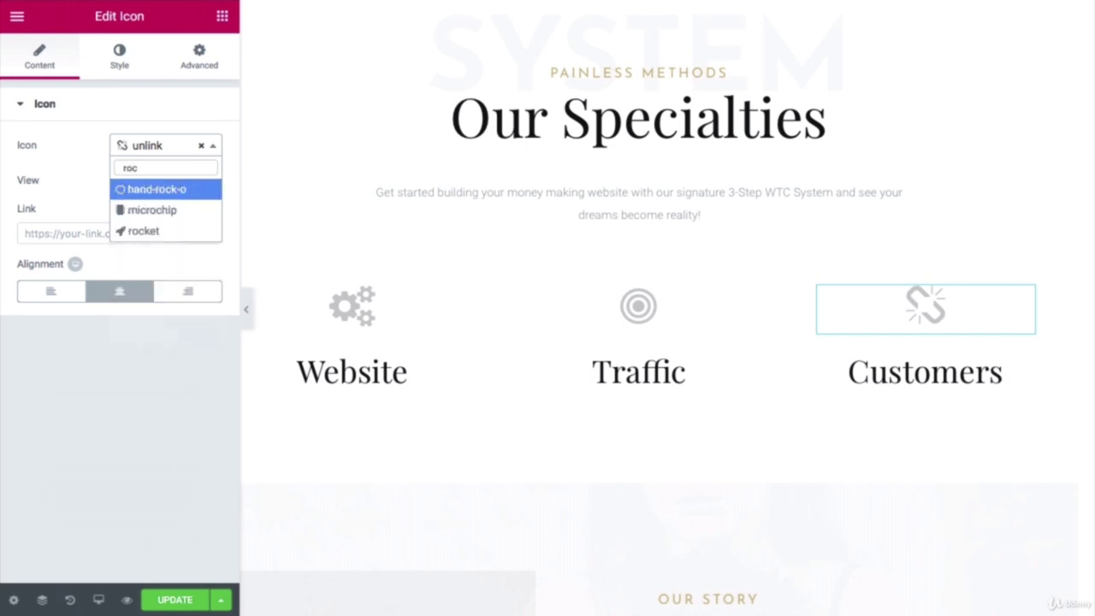
left_click(179, 240)
scroll(603, 299, "down", 2)
scroll(604, 298, "up", 2)
scroll(604, 298, "up", 3)
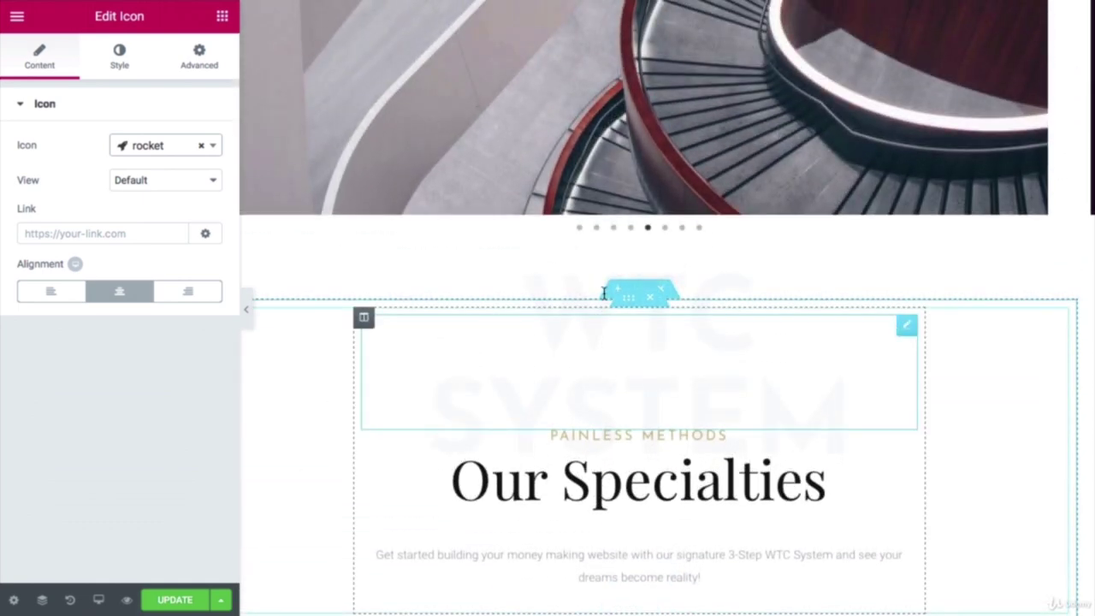
scroll(601, 300, "down", 2)
Step: Paste the gold hex code as the PAINLESS METHODS heading's text colour
left_click(628, 234)
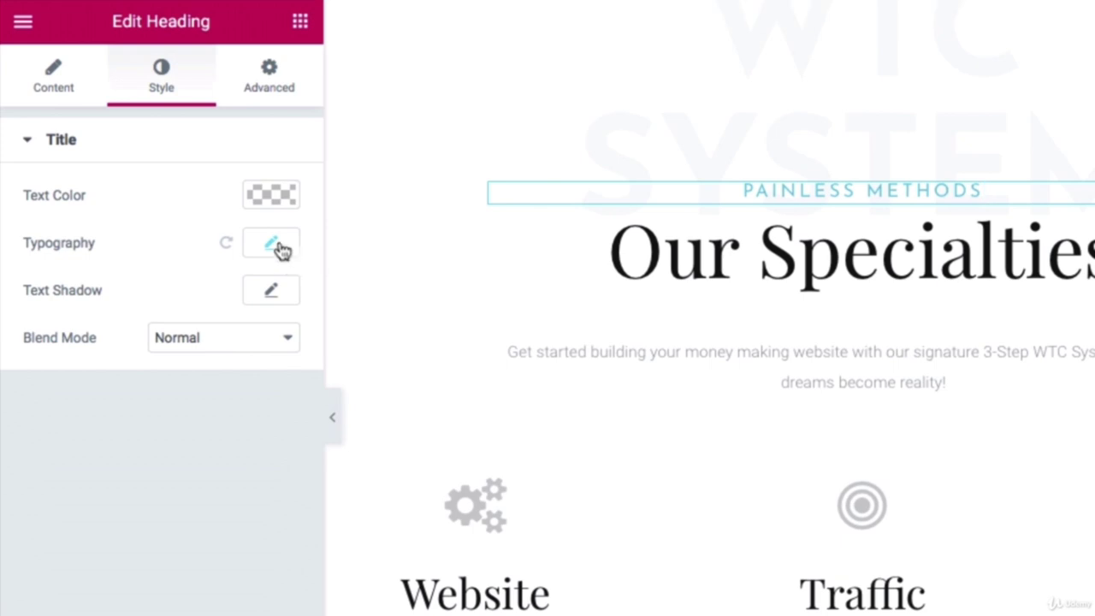
left_click(280, 247)
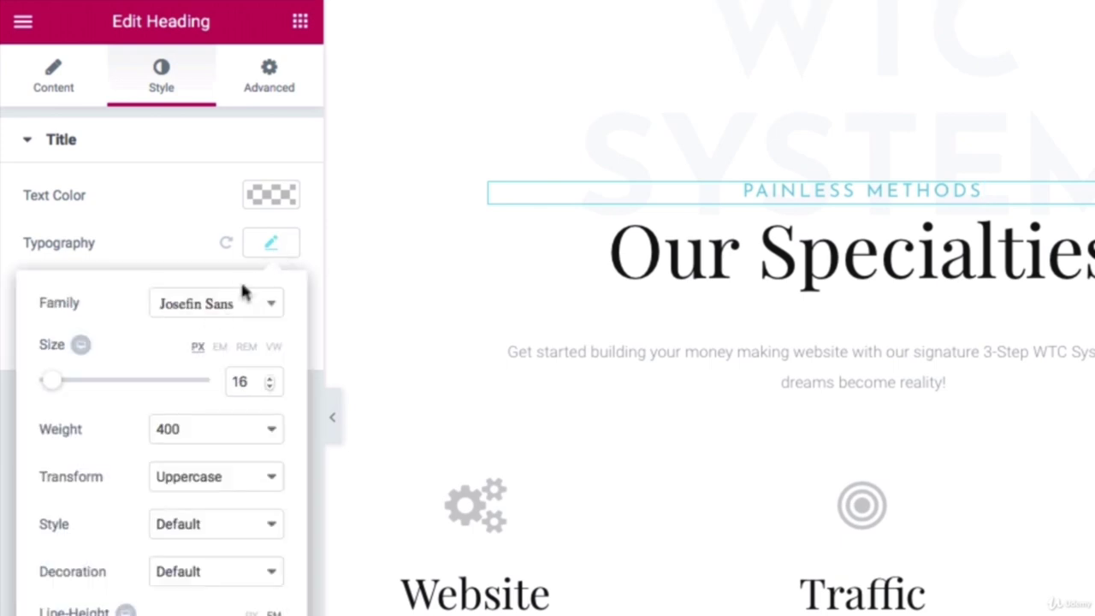
left_click(272, 202)
left_click(279, 199)
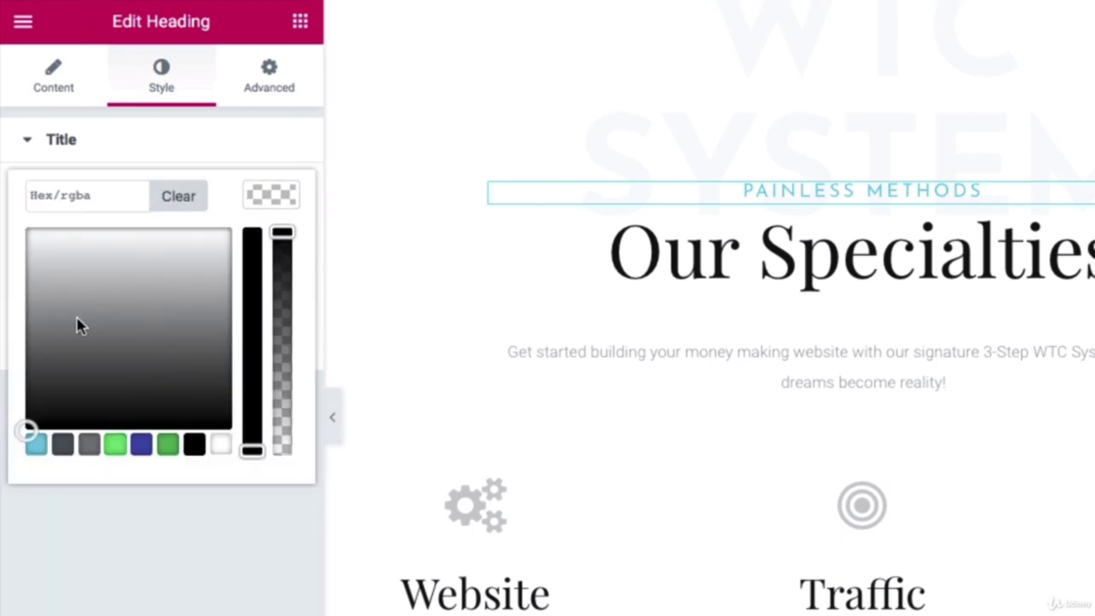
left_click(105, 197)
right_click(105, 199)
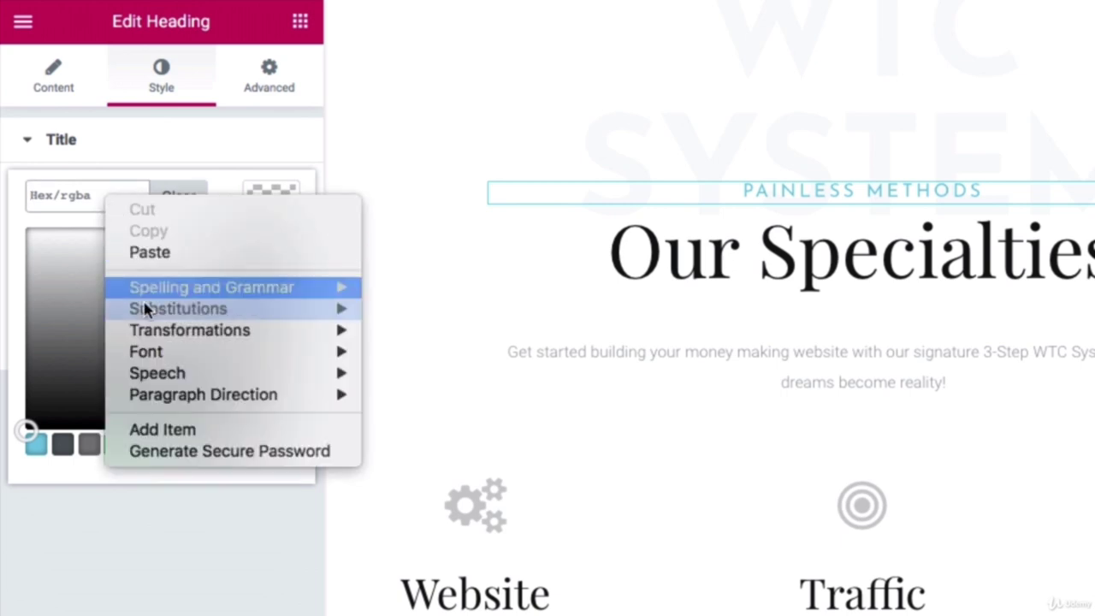
left_click(150, 253)
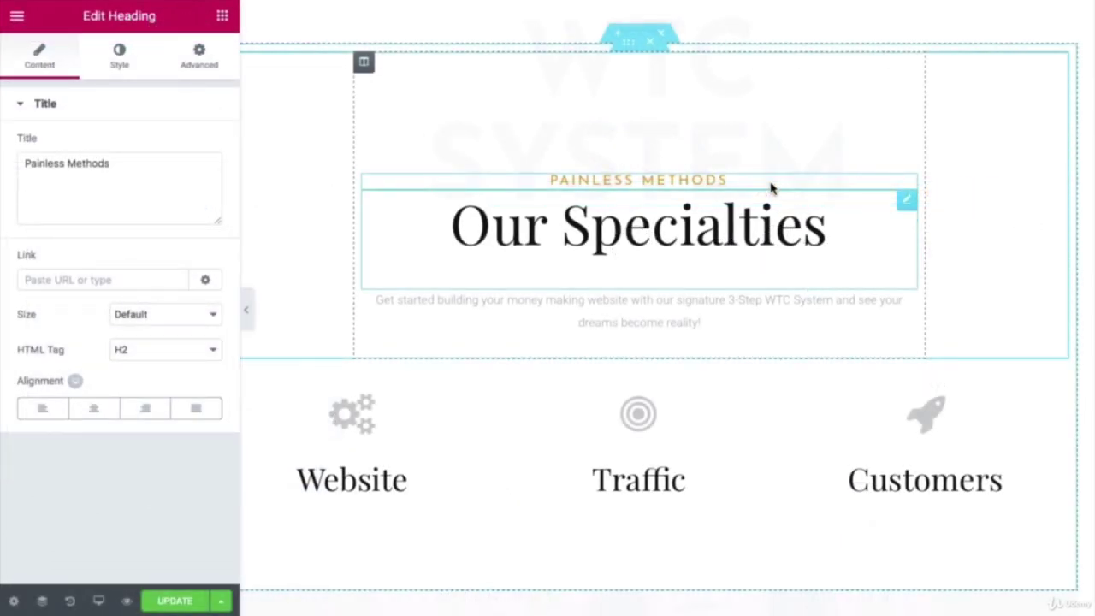
scroll(770, 188, "down", 10)
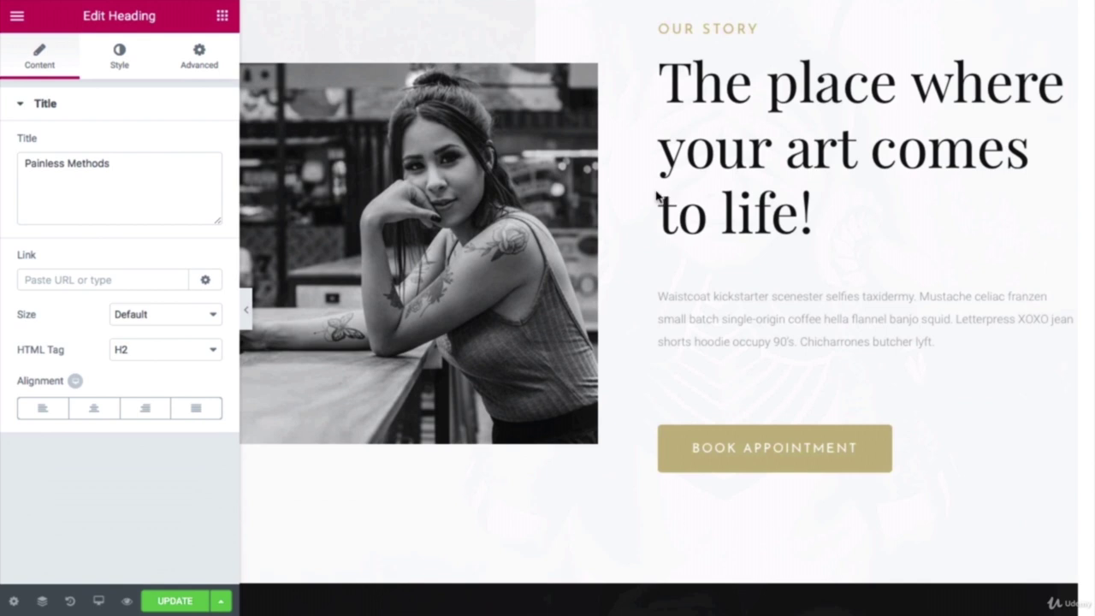
scroll(657, 197, "up", 1)
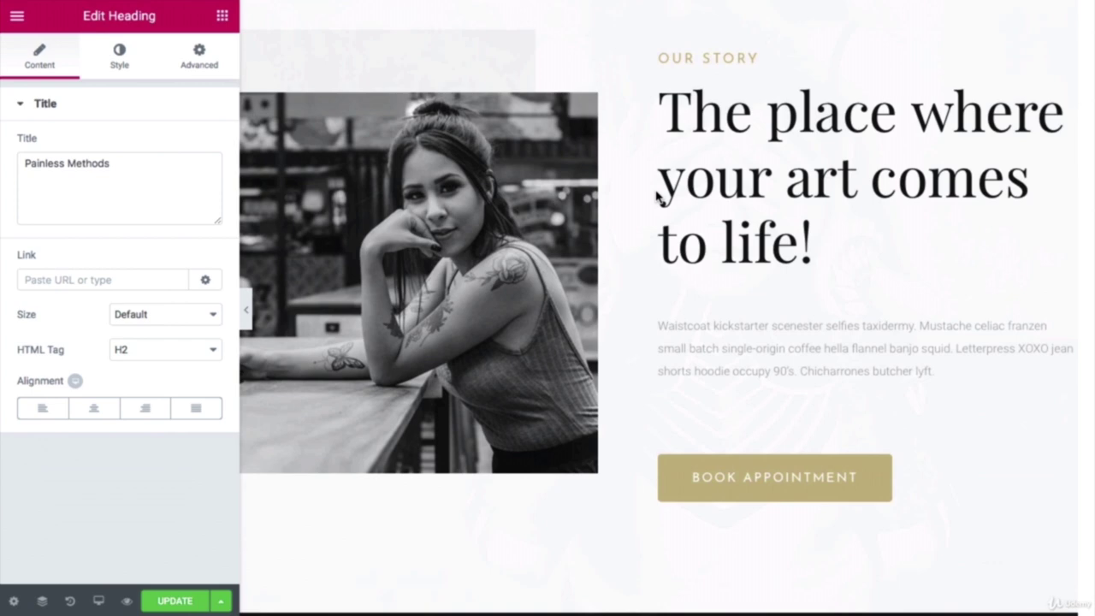
scroll(658, 197, "up", 3)
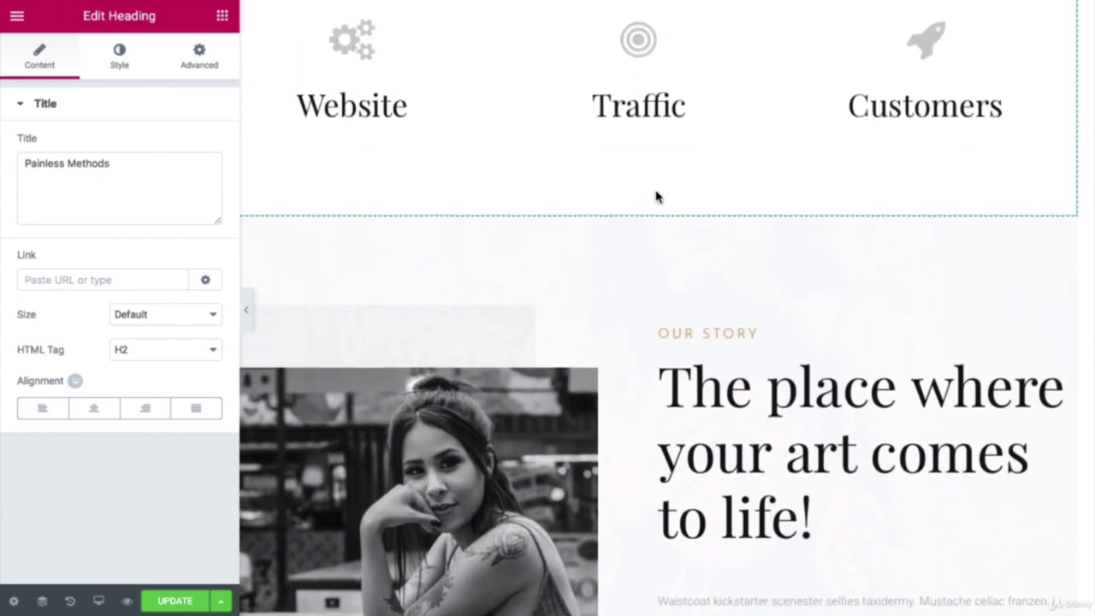
scroll(657, 197, "down", 5)
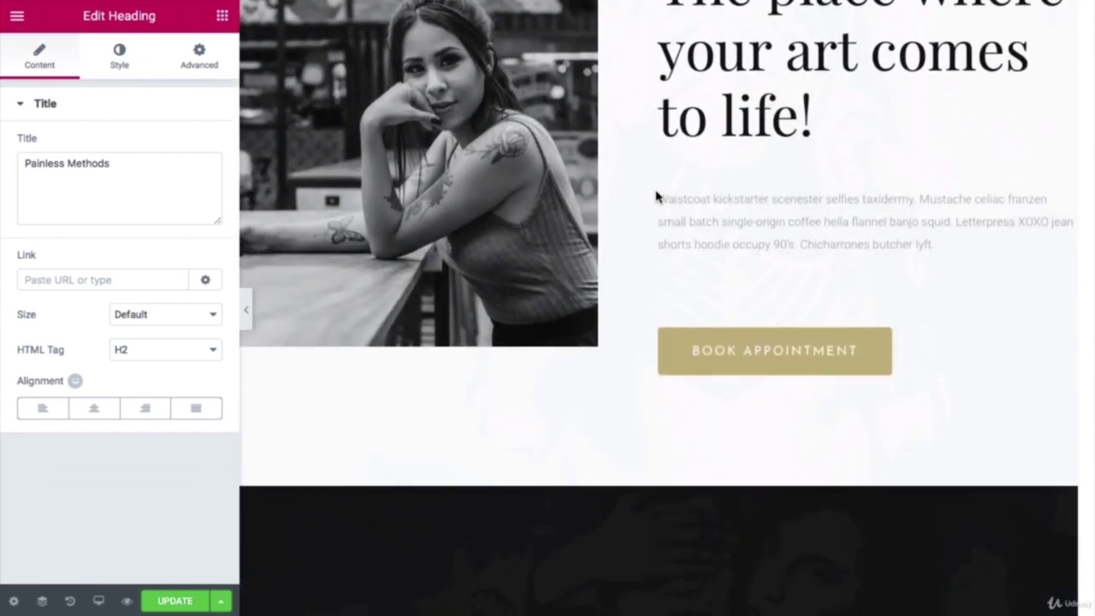
scroll(656, 197, "up", 3)
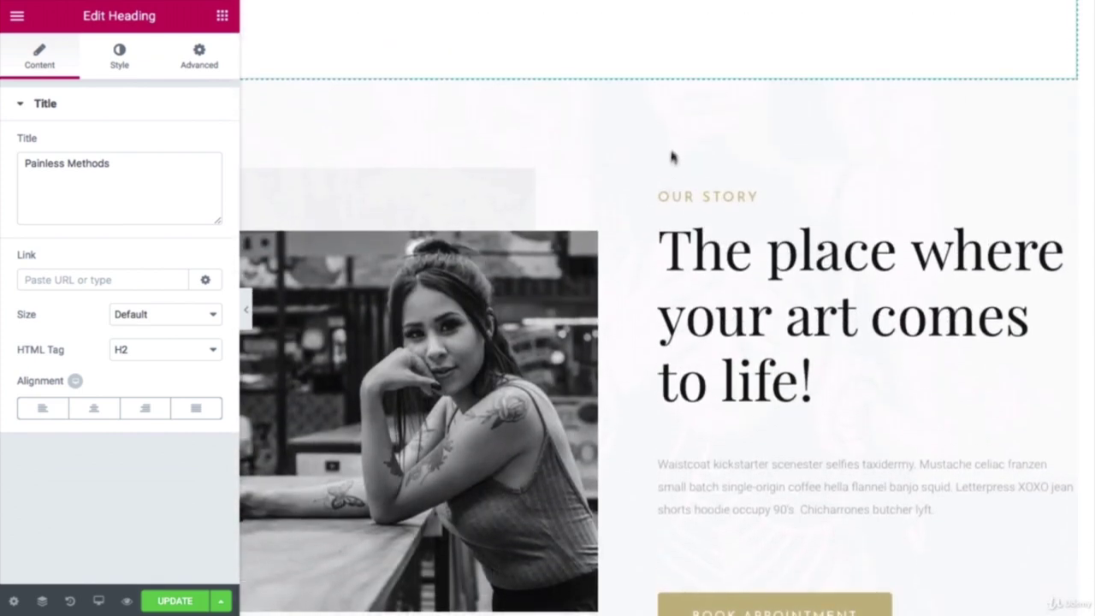
scroll(672, 197, "down", 3)
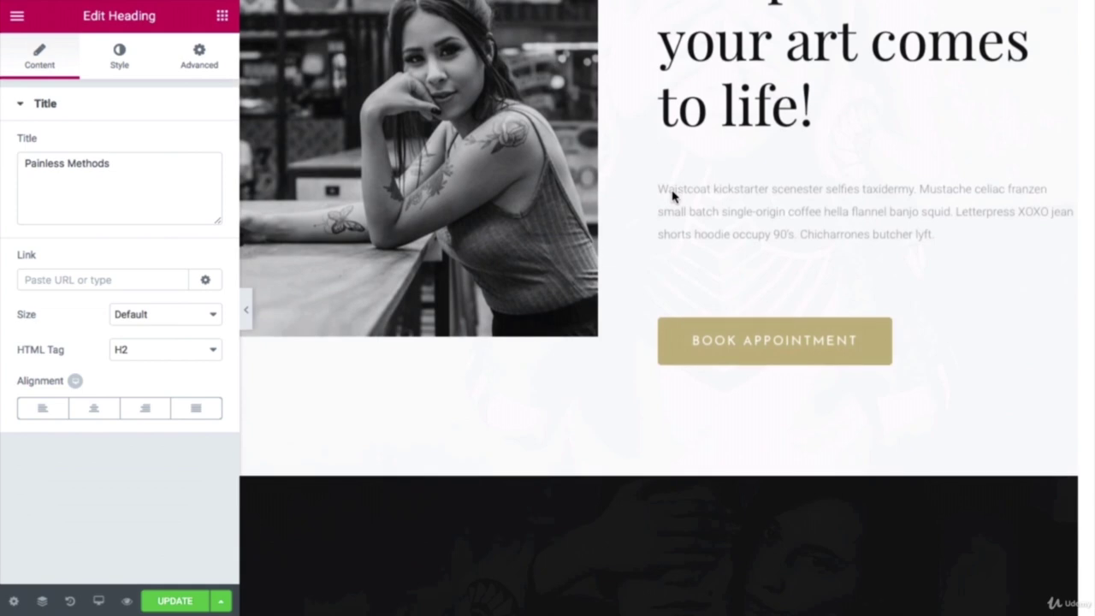
scroll(672, 197, "up", 1)
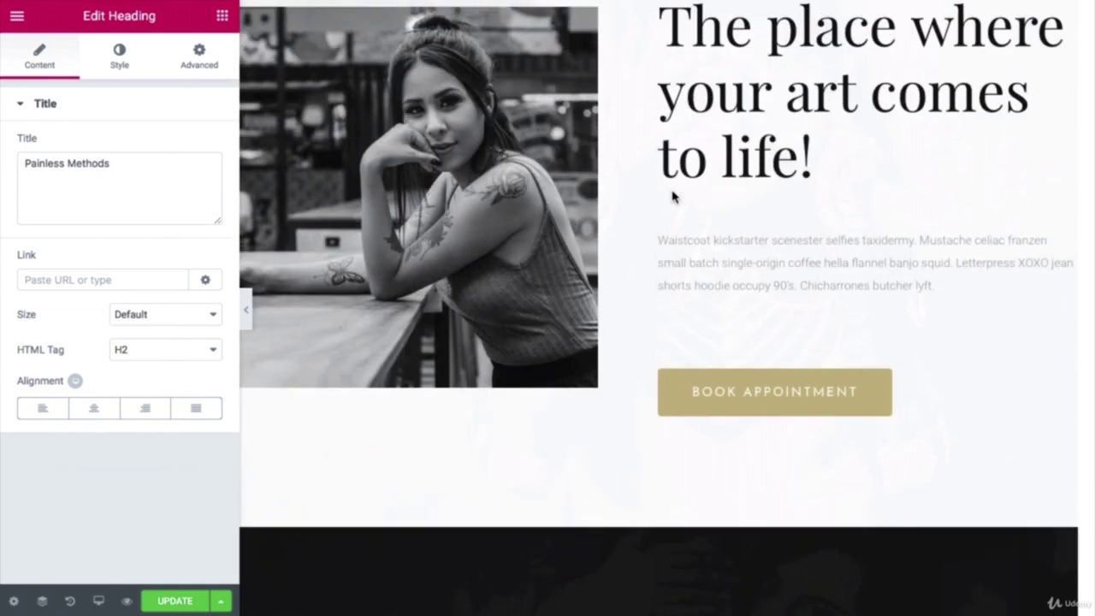
scroll(672, 197, "up", 2)
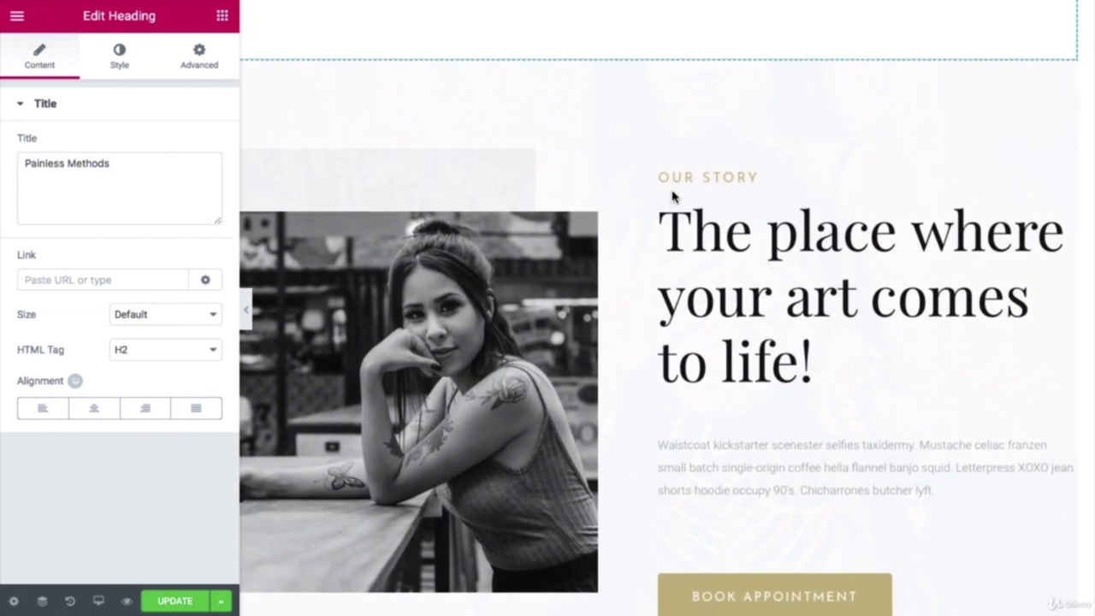
scroll(671, 196, "down", 2)
scroll(514, 255, "up", 1)
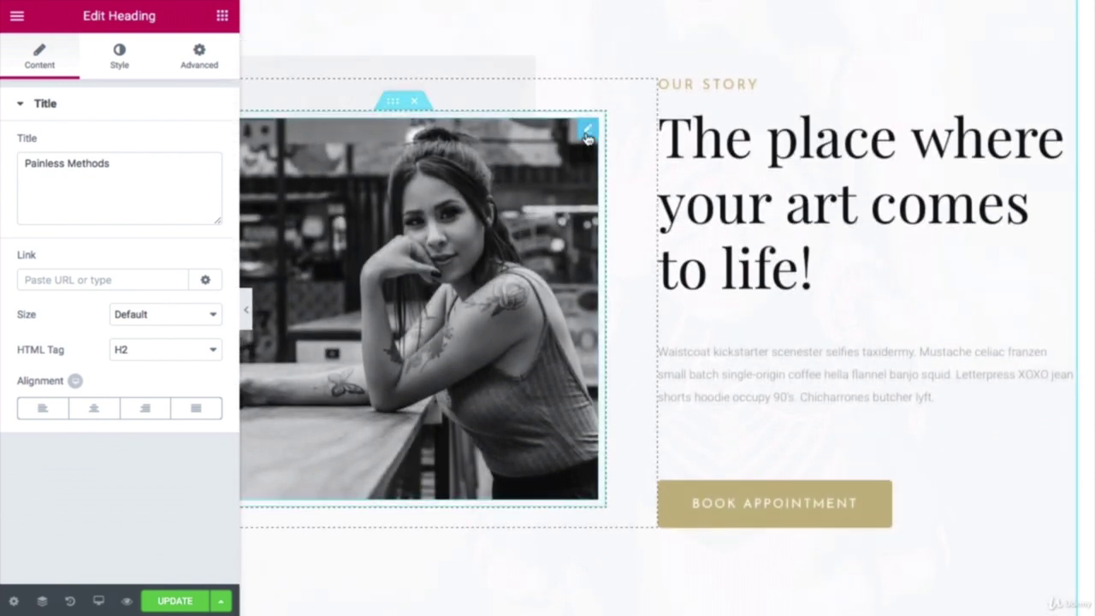
Step: Replace the Our Story portrait with hero3.jpeg uploaded from the Hero 1 & 2 & 3 folder
left_click(587, 137)
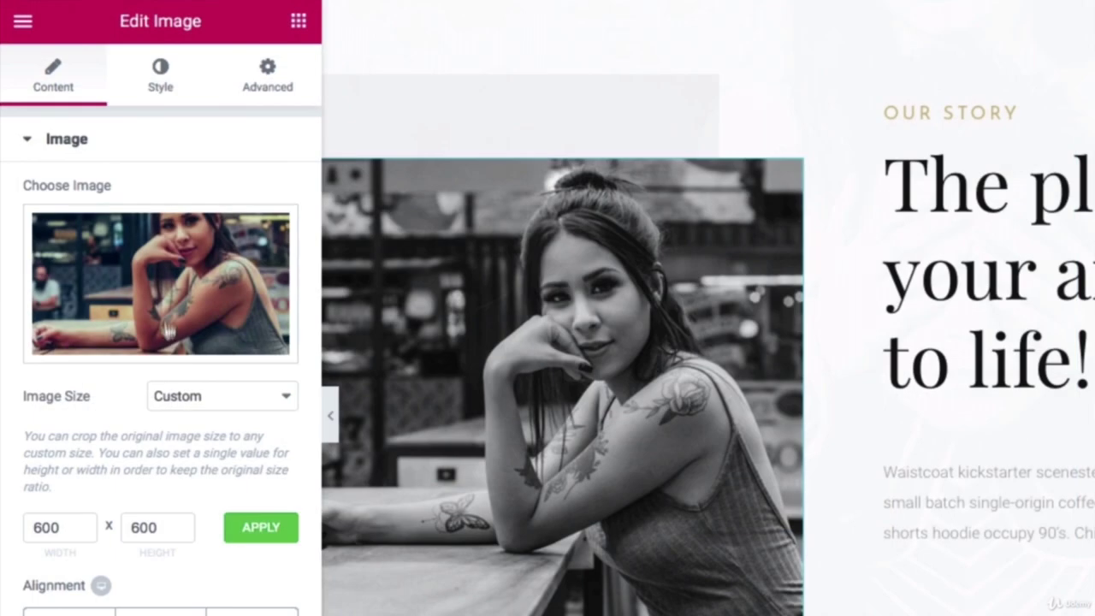
mouse_move(121, 252)
left_click(160, 342)
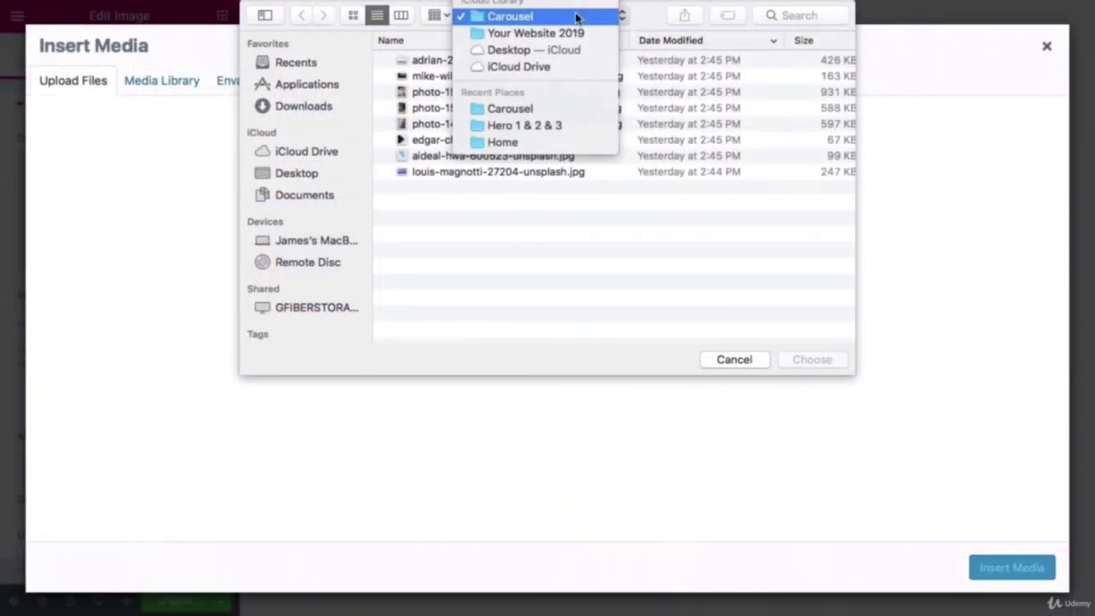
left_click(577, 33)
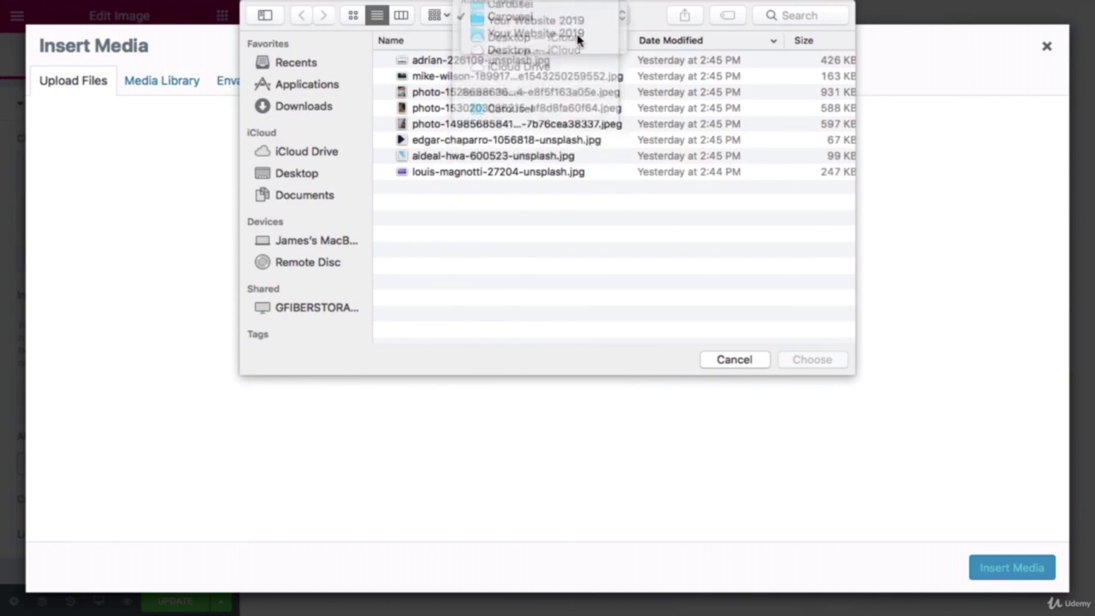
double_click(458, 78)
left_click(448, 111)
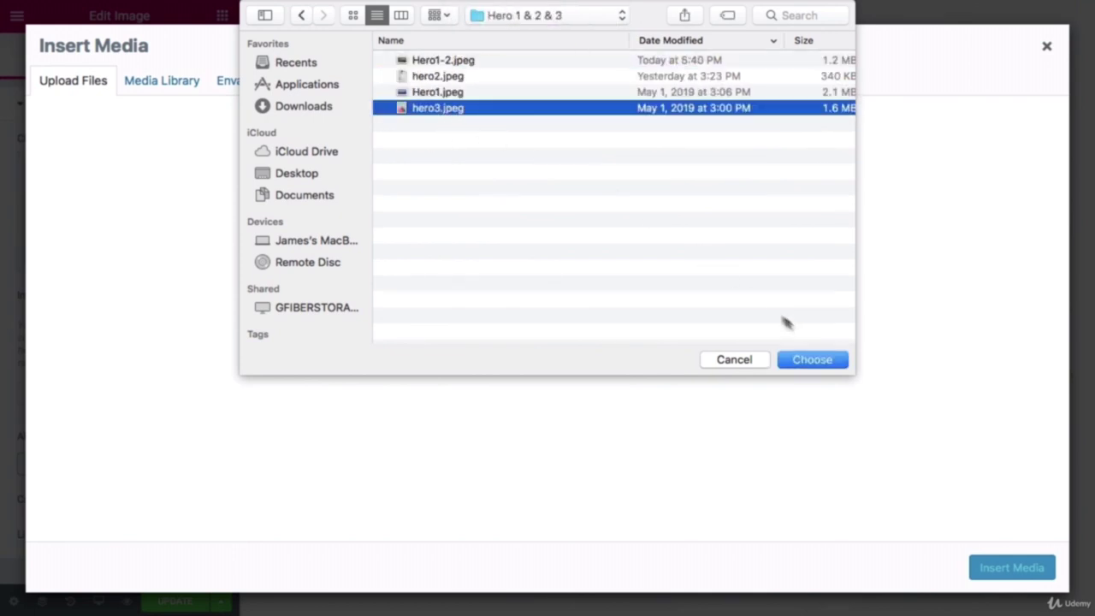
left_click(811, 359)
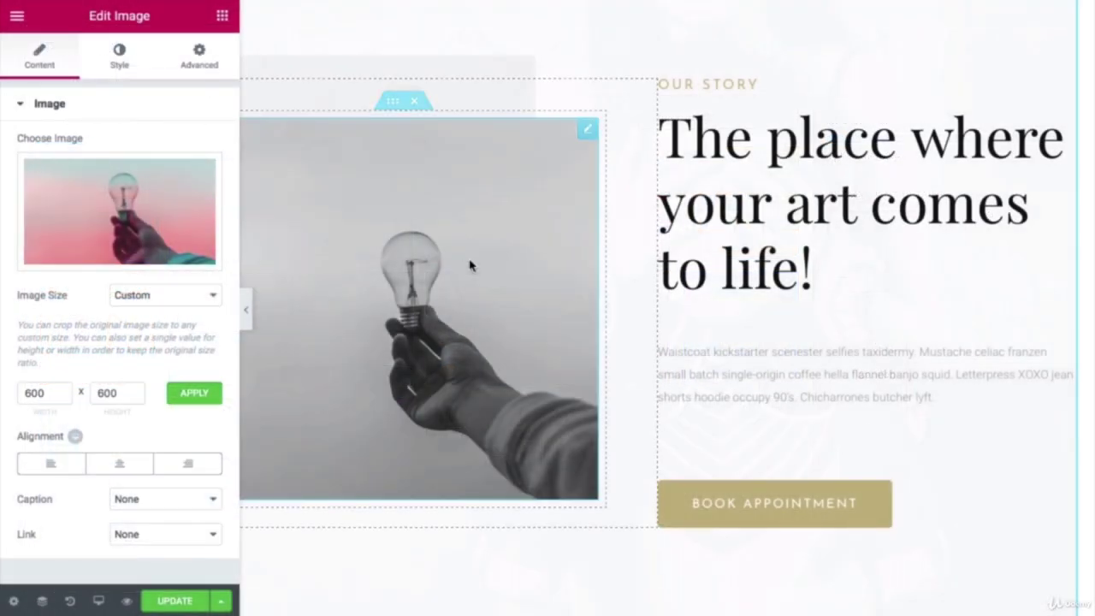
Step: Raise the Our Story image's CSS filter saturation to 100 so the light-bulb photo shows colour
left_click(118, 60)
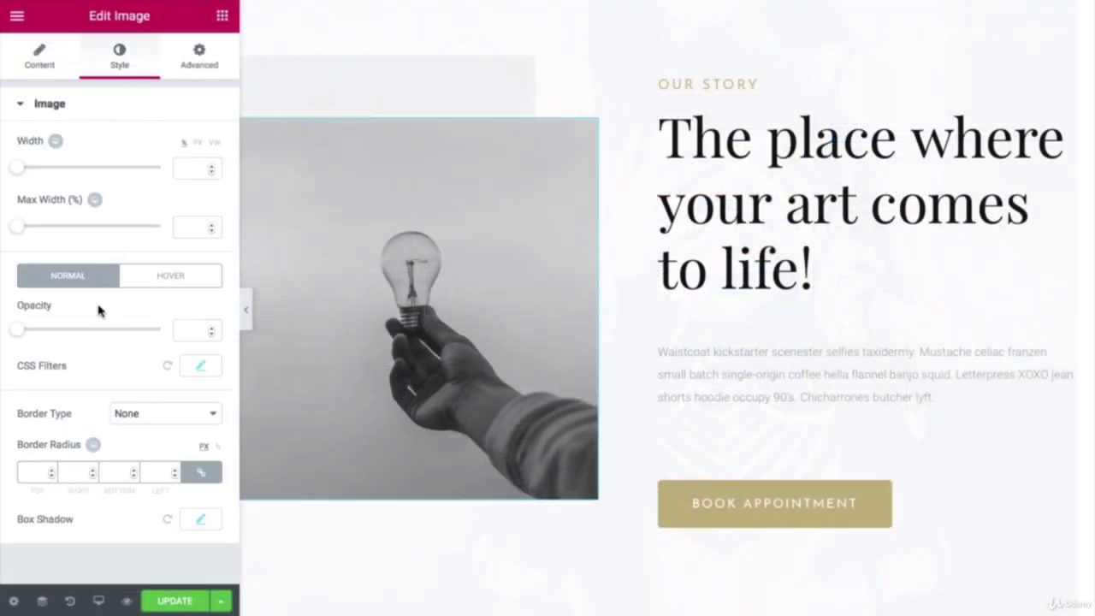
left_click(198, 370)
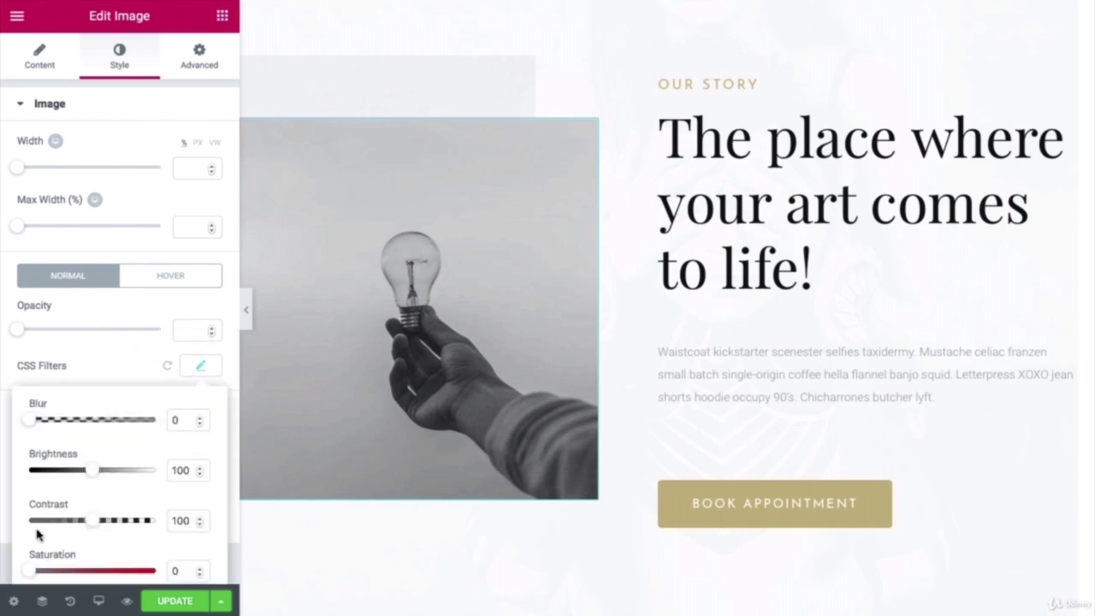
scroll(74, 531, "down", 2)
left_click_drag(32, 509, 96, 512)
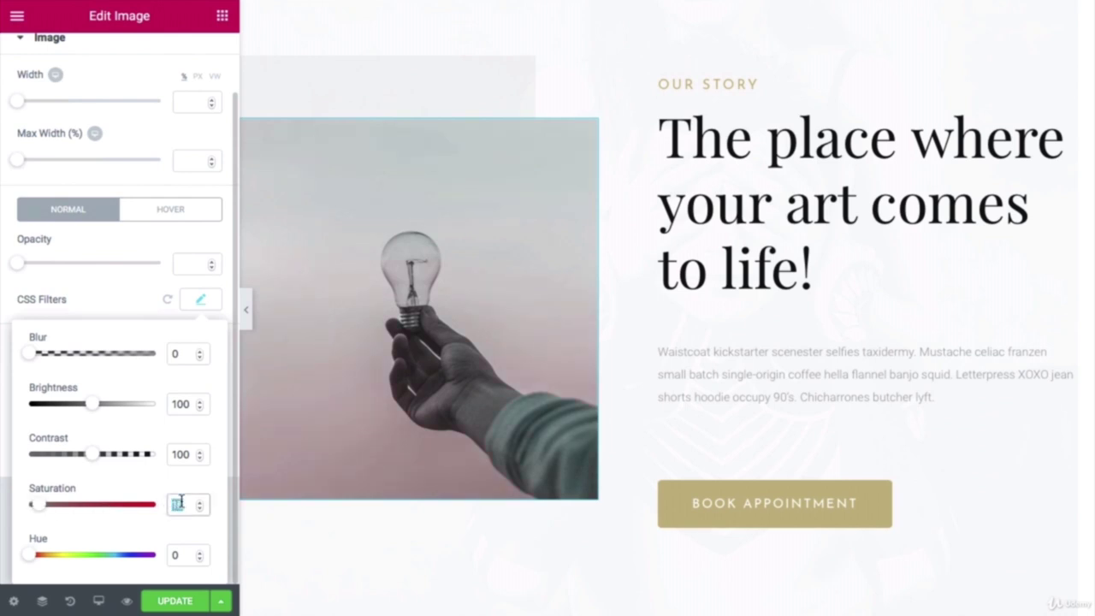
type("100")
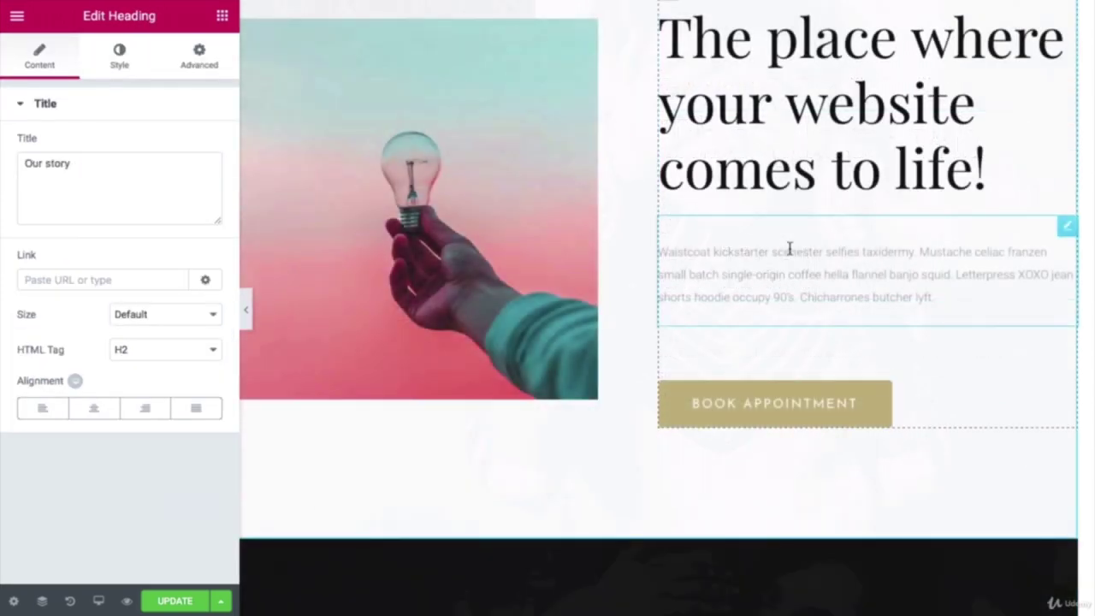
scroll(789, 248, "up", 8)
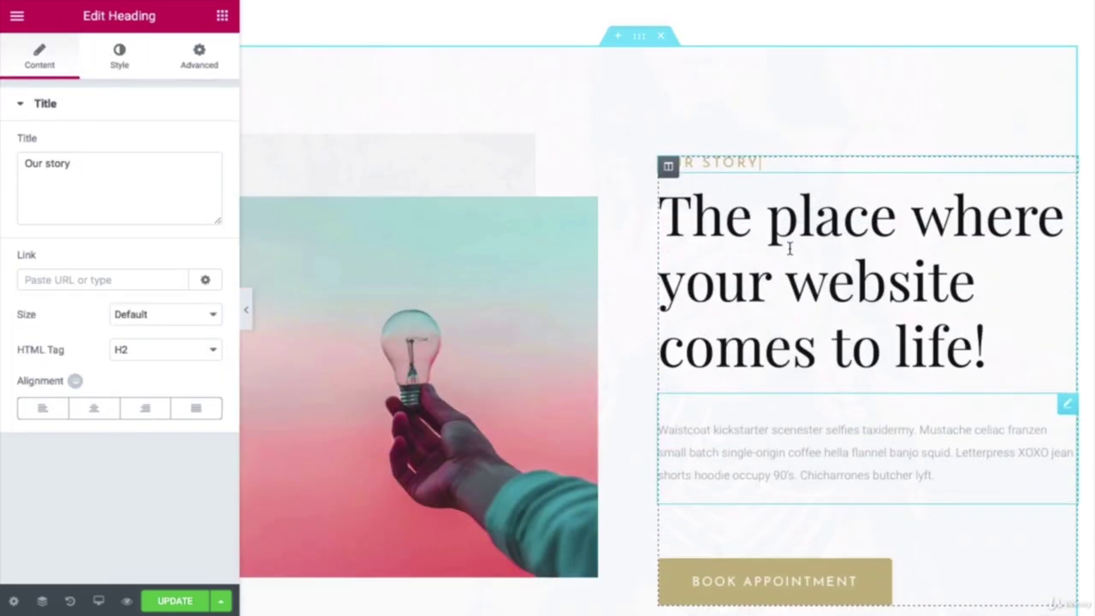
Step: Copy the 'Get started building your money making website…' paragraph from Our Specialties
left_click(766, 248)
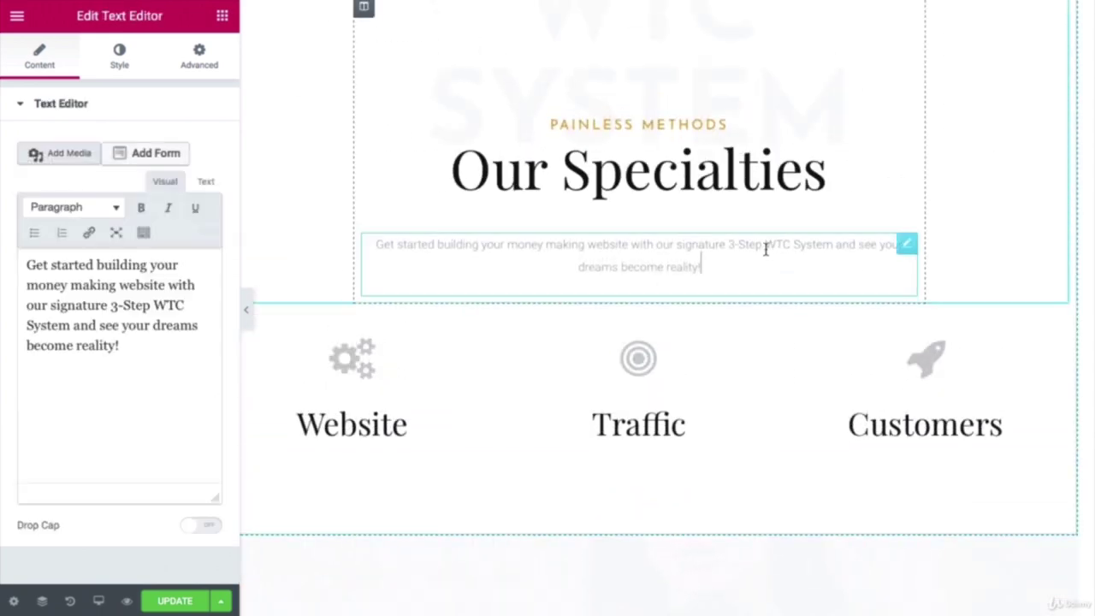
triple_click(85, 305)
right_click(88, 299)
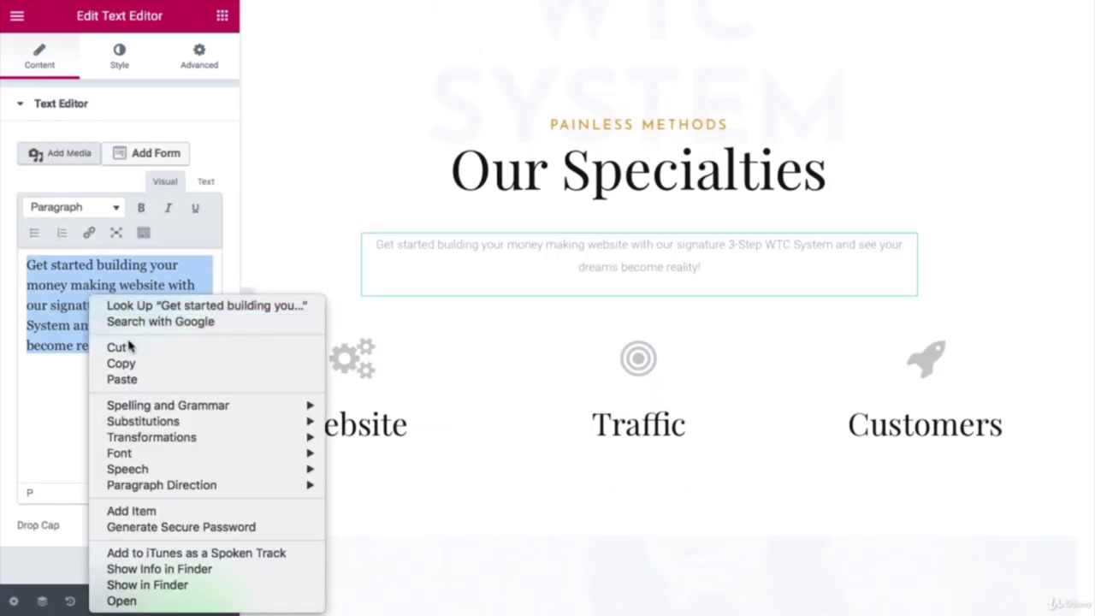
left_click(120, 362)
Step: Replace the Our Story Waistcoat placeholder text with the copied Get started paragraph
scroll(732, 341, "down", 3)
scroll(732, 341, "down", 5)
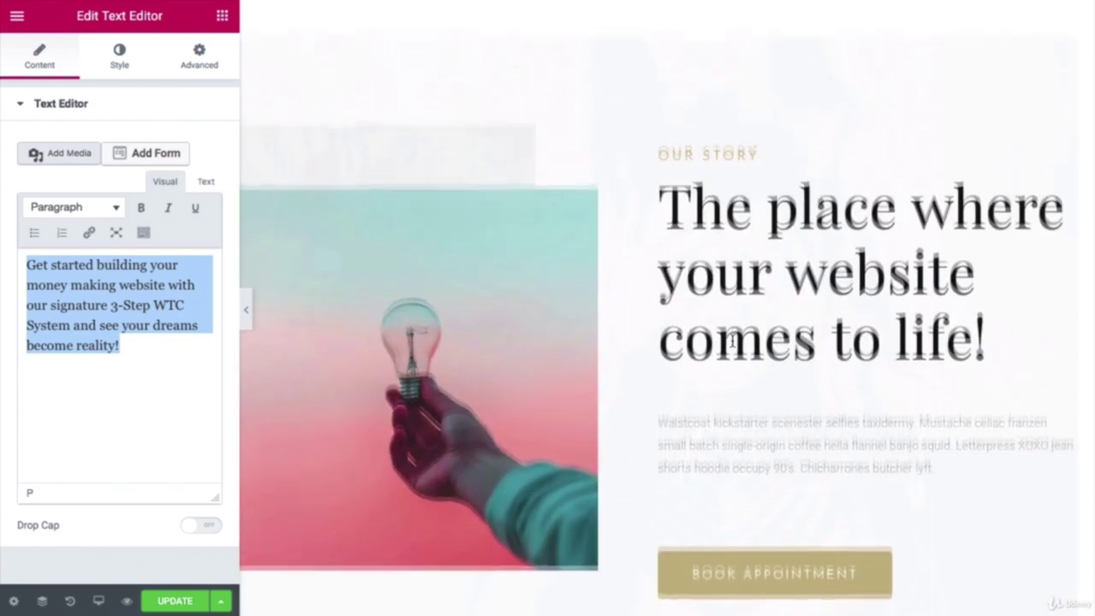
left_click(733, 329)
left_click(176, 406)
left_click_drag(176, 406, 24, 257)
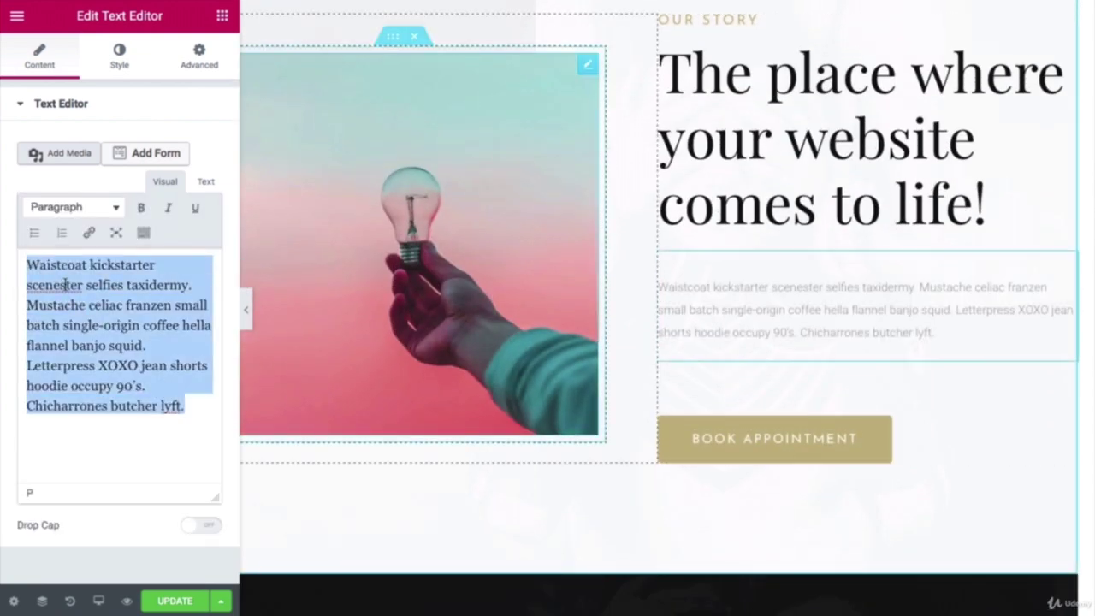
key("BackSpace")
key("ctrl+v")
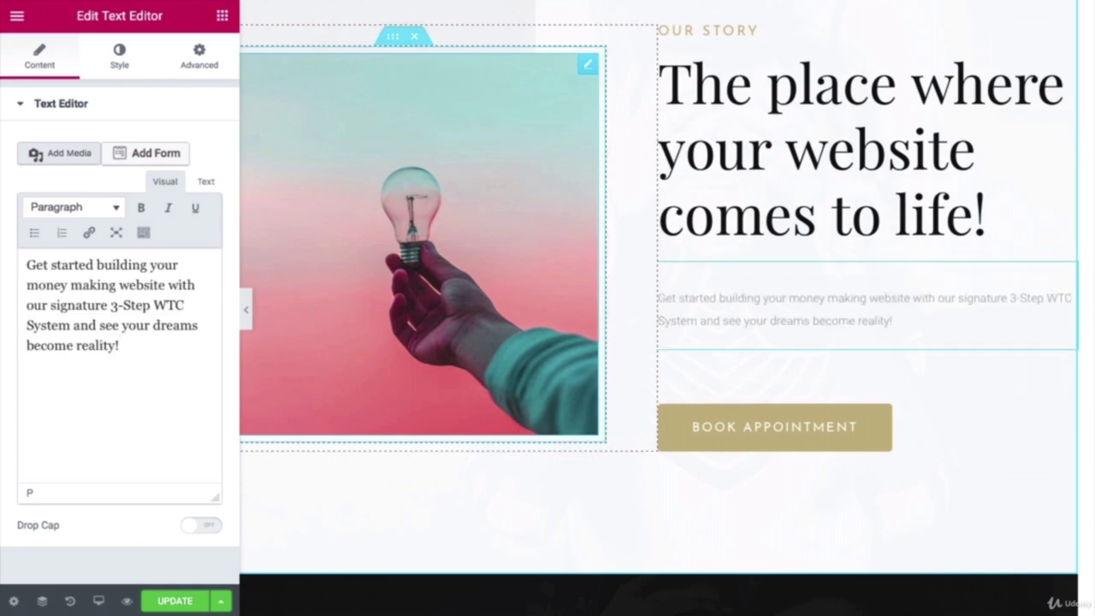
scroll(704, 239, "up", 4)
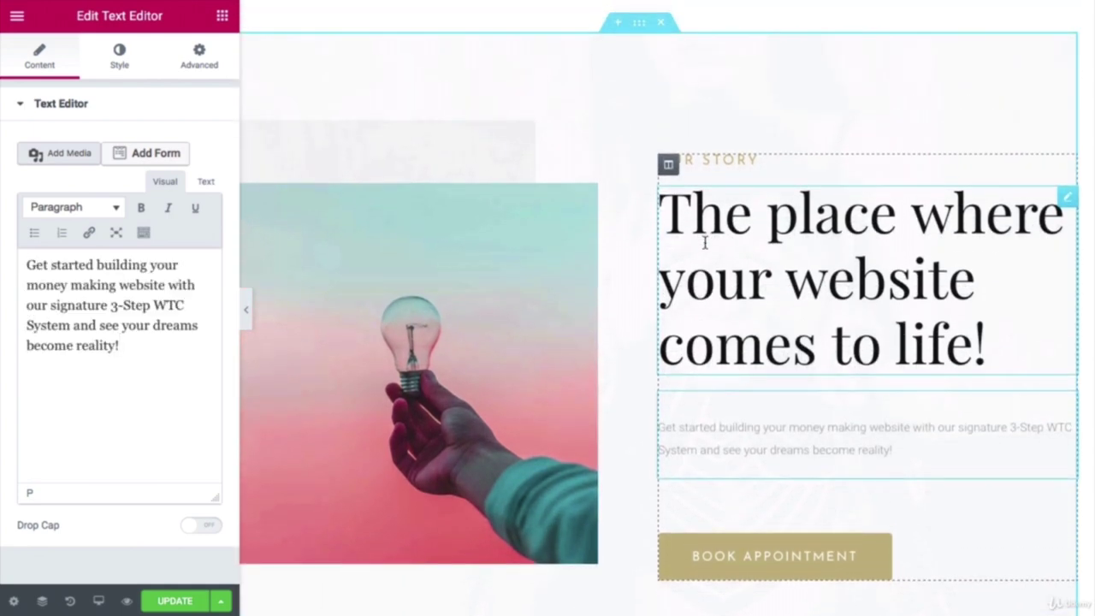
scroll(704, 242, "up", 6)
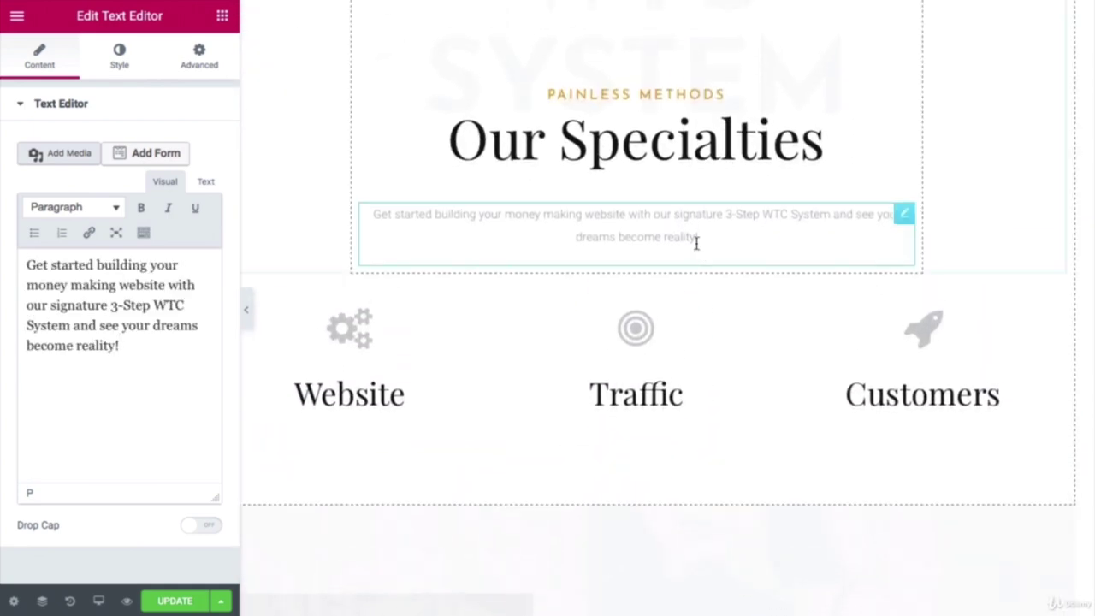
left_click(671, 221)
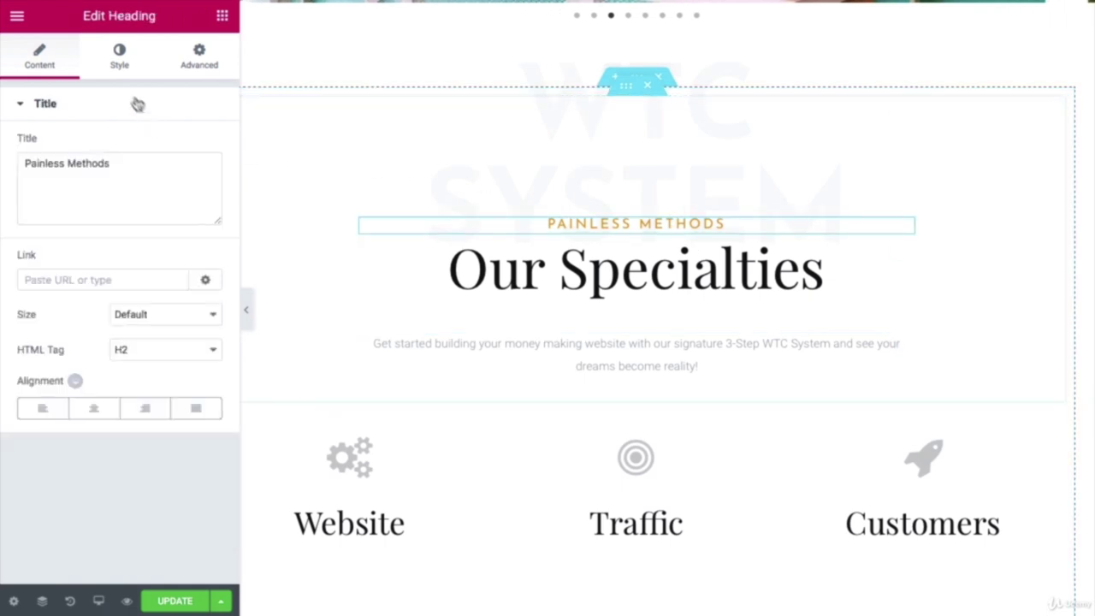
Step: Copy the #dd9933 text colour hex from the Painless Methods heading
left_click(121, 60)
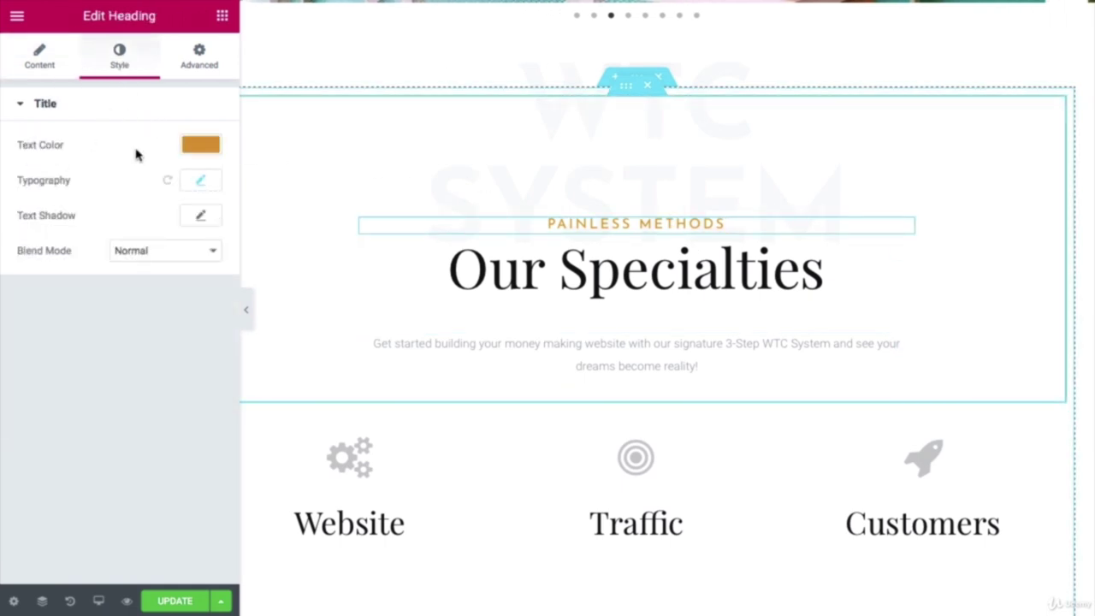
left_click(200, 144)
left_click_drag(68, 148, 21, 147)
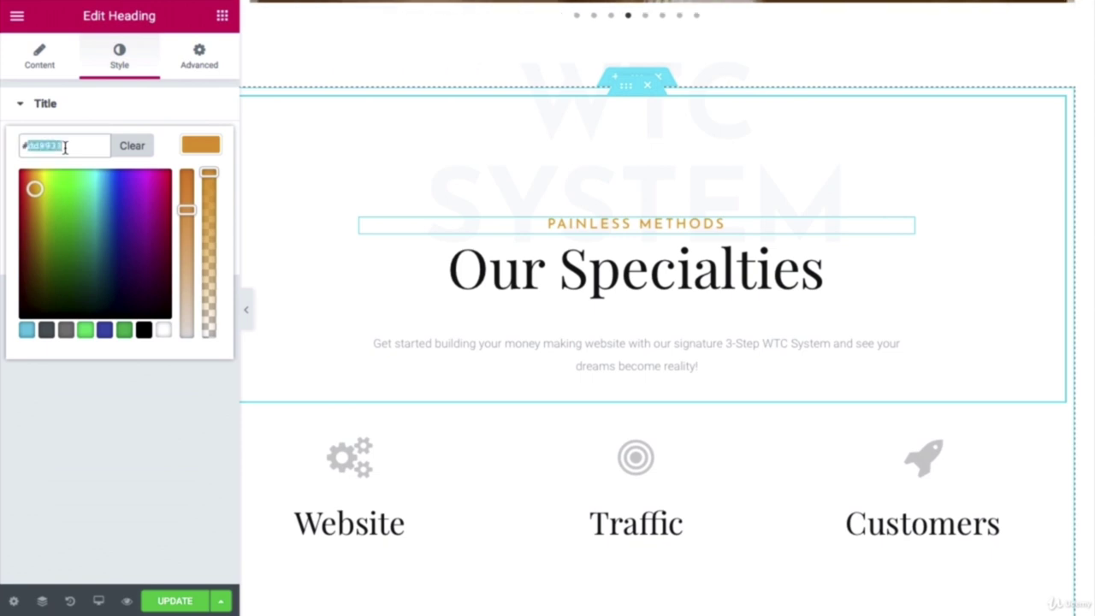
right_click(48, 151)
left_click(86, 214)
scroll(492, 305, "down", 10)
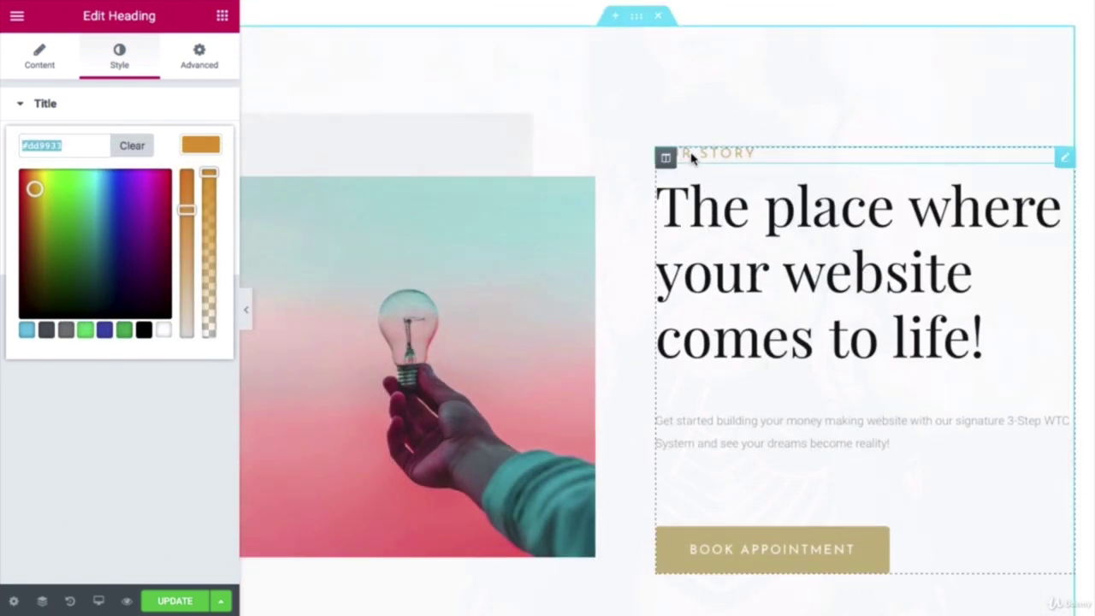
Step: Set the OUR STORY heading's text colour to #dd9933, replacing #c4b583
left_click(692, 154)
left_click(121, 65)
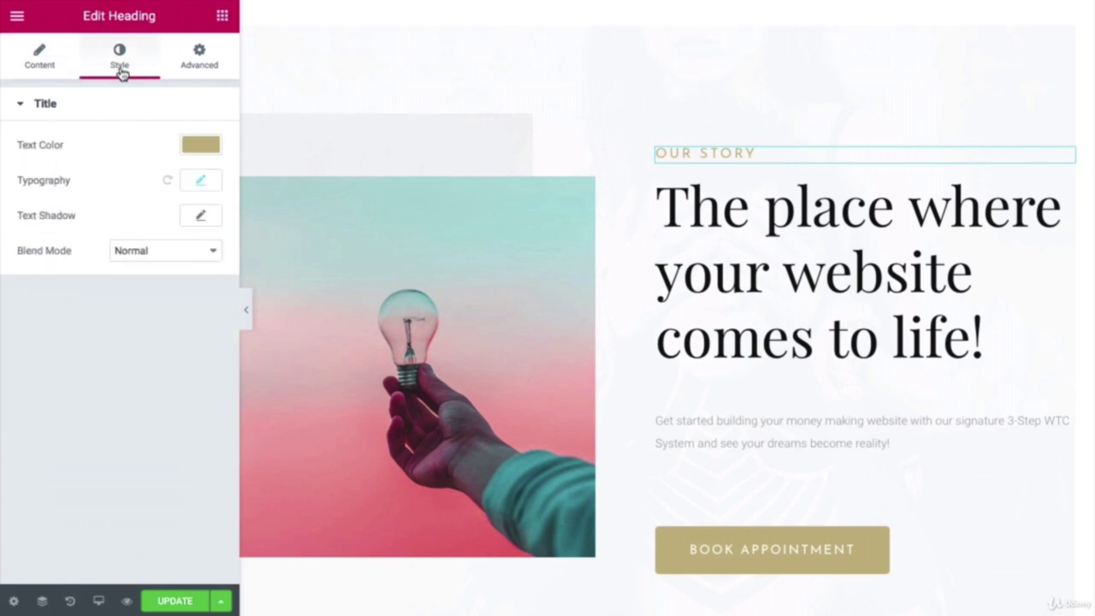
left_click(200, 146)
double_click(52, 147)
right_click(53, 145)
left_click(97, 227)
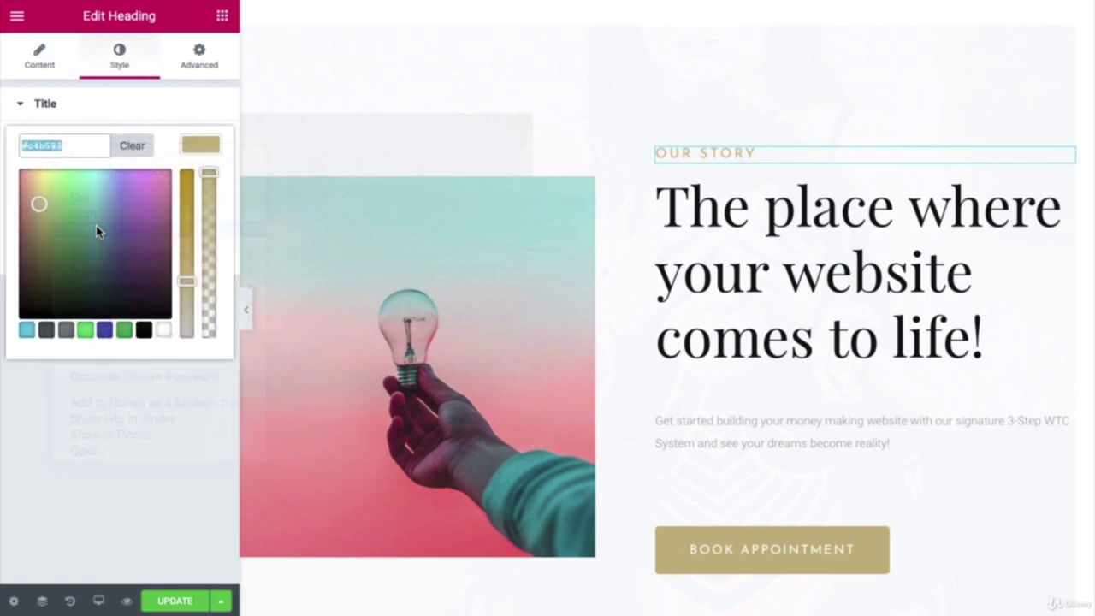
scroll(765, 248, "down", 4)
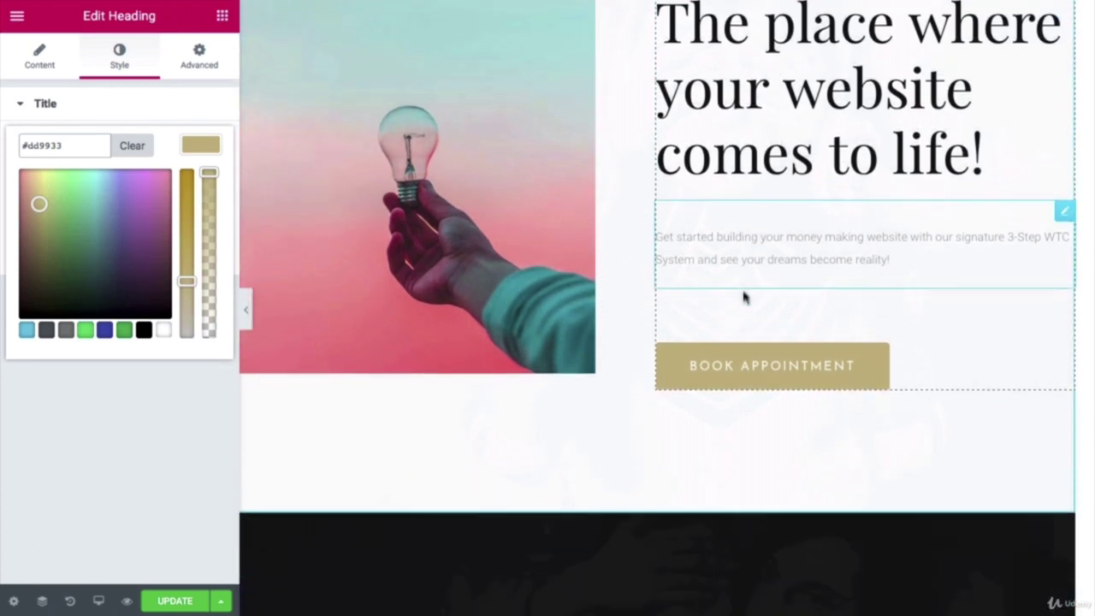
left_click(759, 376)
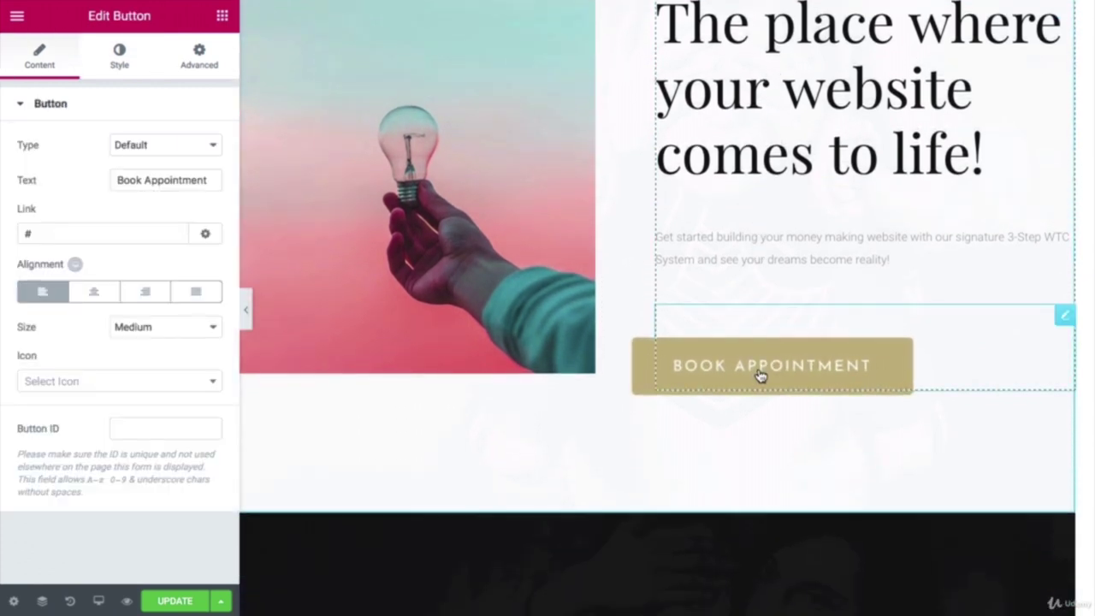
Step: Change the button label from 'Book Appointment' to 'Get Started'
triple_click(195, 182)
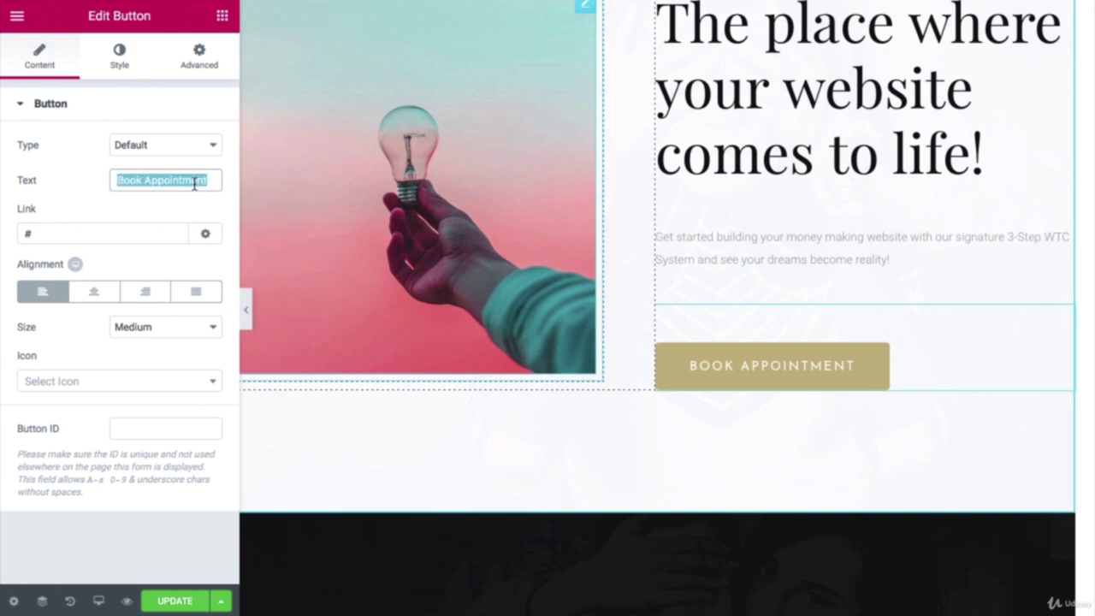
key("BackSpace")
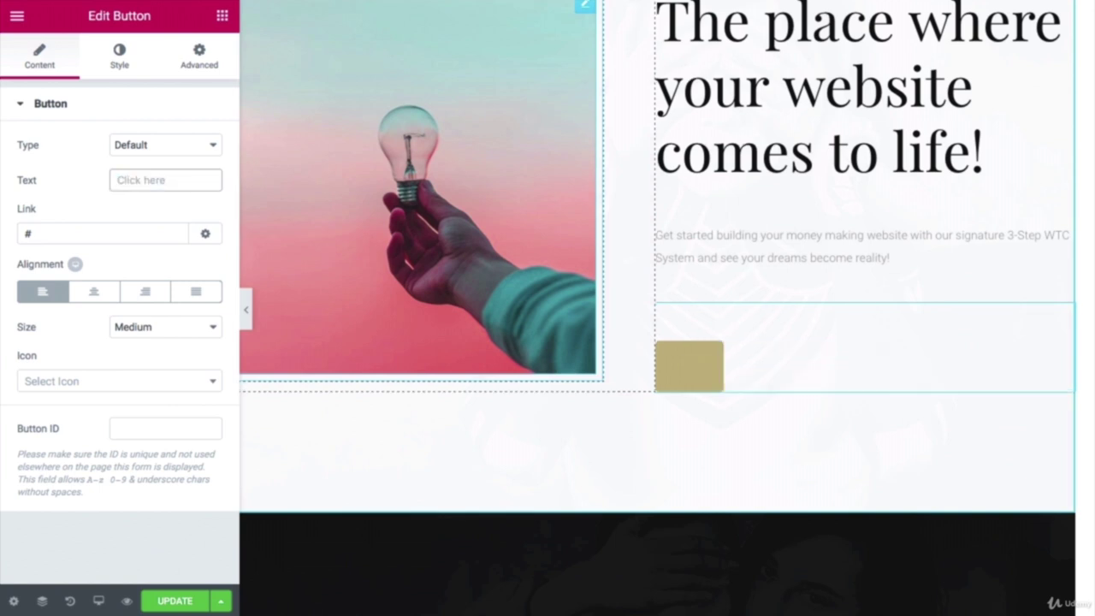
type("Get")
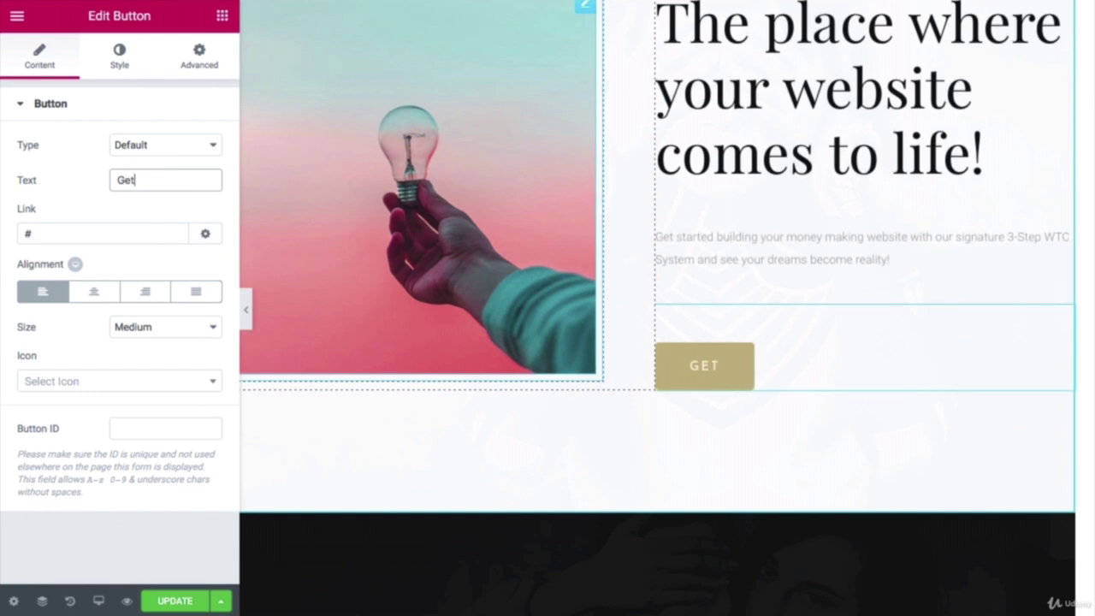
type(" Started")
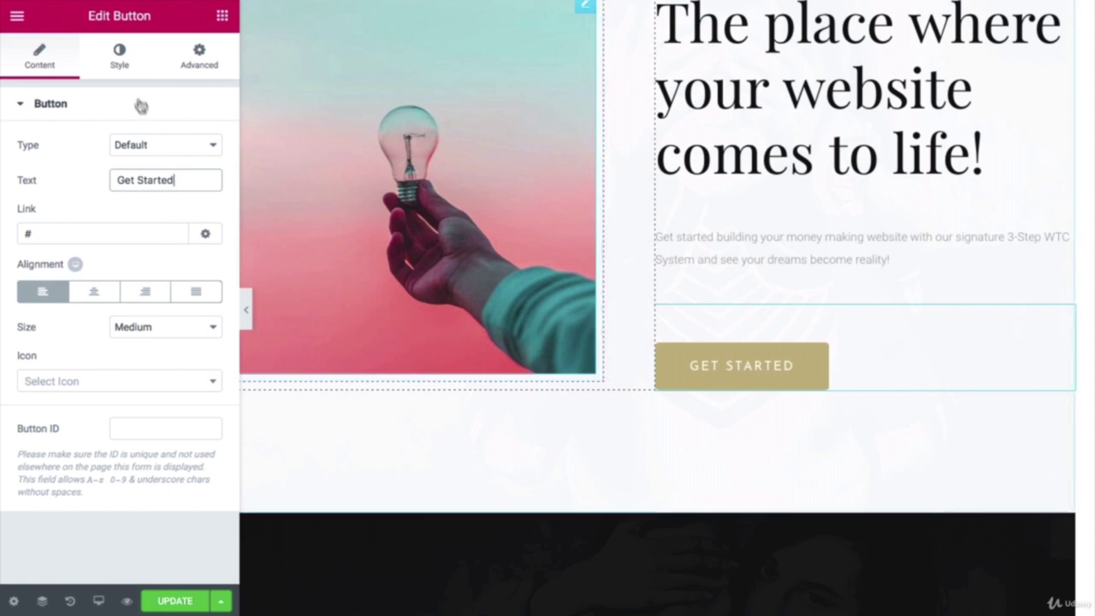
left_click(122, 62)
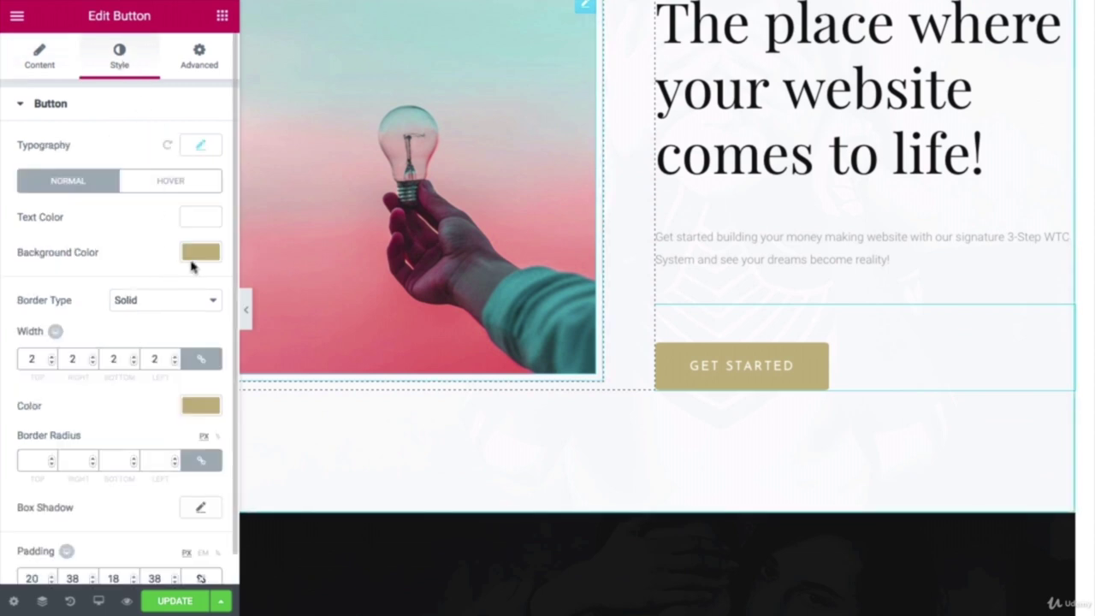
Step: Set the Get Started button's normal background colour to #dd9933, replacing #c4b583
left_click(201, 253)
double_click(47, 250)
right_click(49, 249)
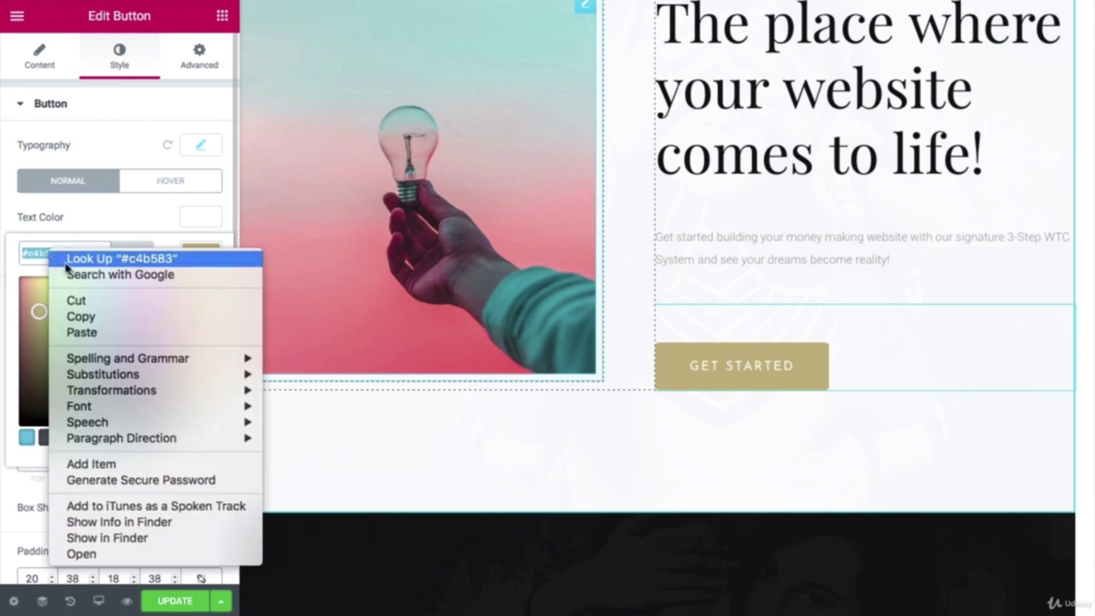
left_click(82, 332)
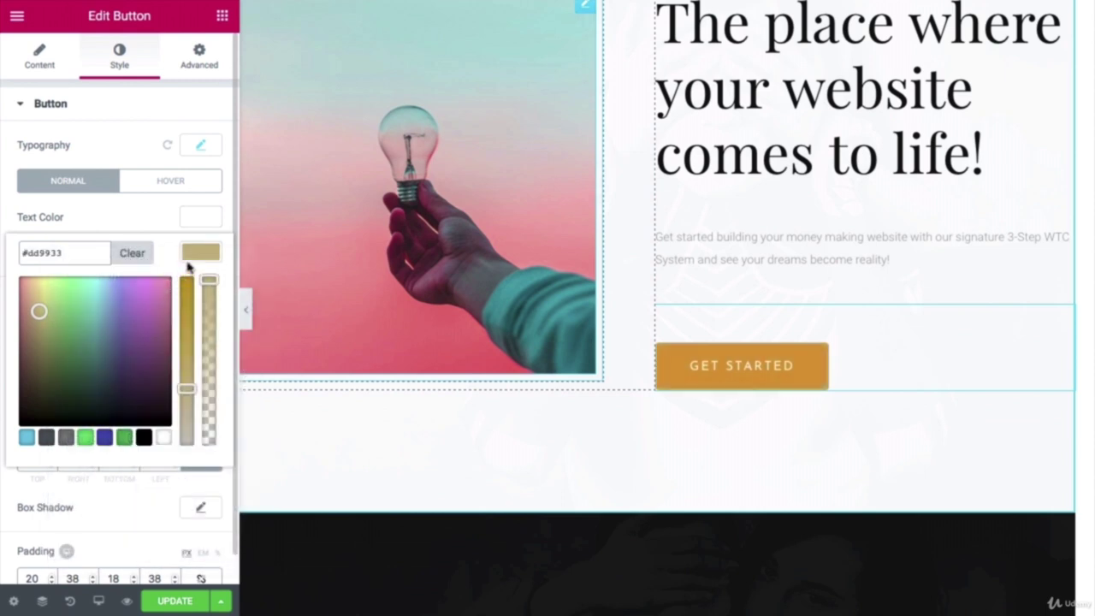
scroll(166, 286, "down", 2)
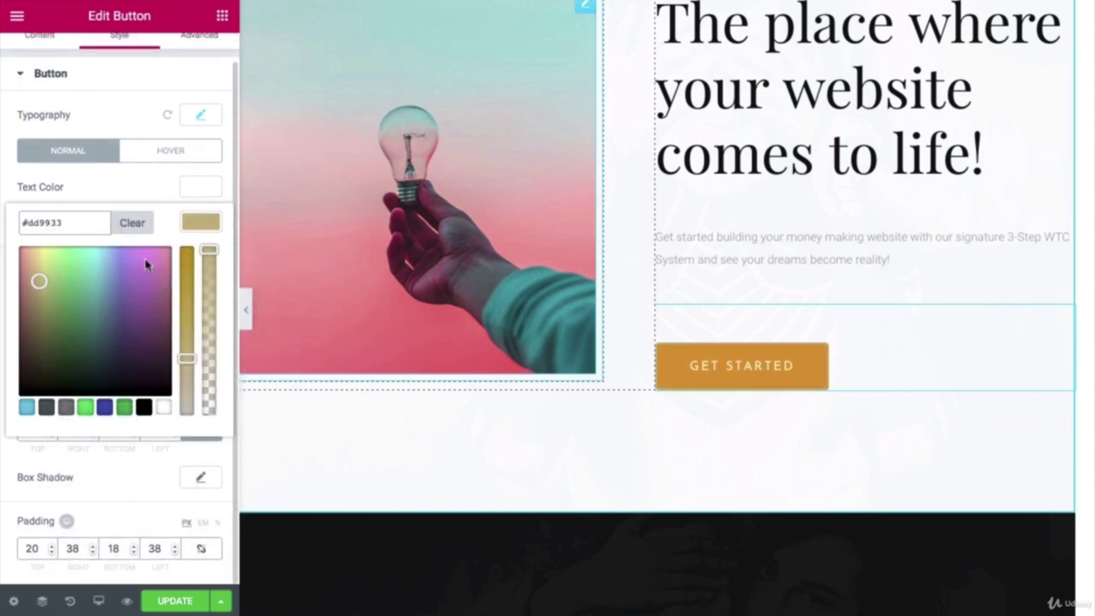
scroll(154, 224, "up", 2)
Step: Set the button's hover background colour to #dd9933
left_click(164, 190)
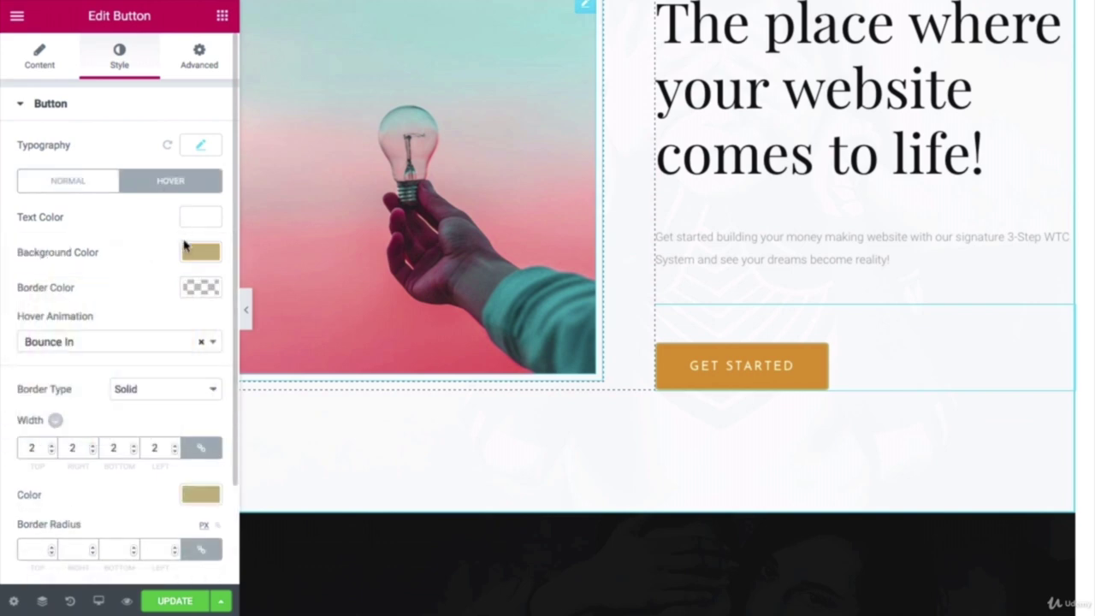
left_click(199, 251)
double_click(70, 253)
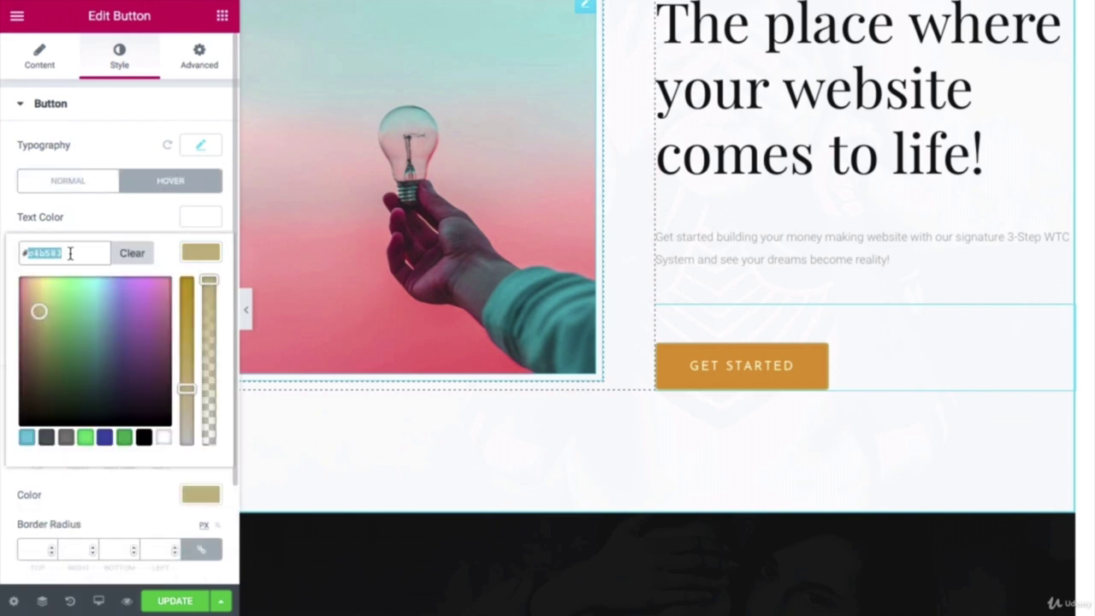
right_click(70, 251)
left_click(106, 334)
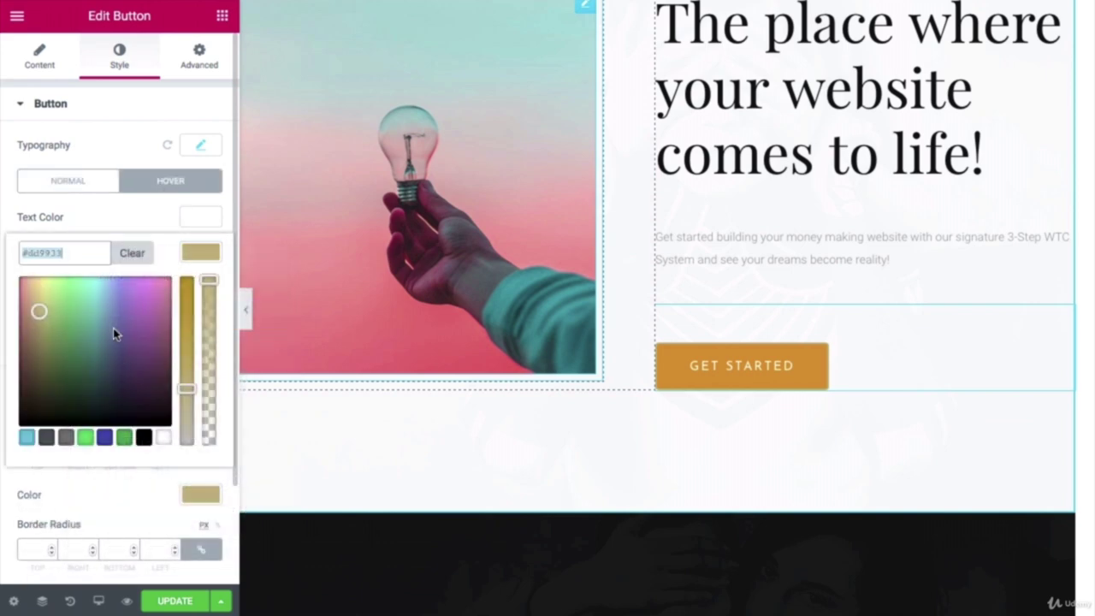
Step: Set the button's hover border colour to #dd9933 and return to the Normal state
scroll(113, 328, "down", 3)
left_click(200, 376)
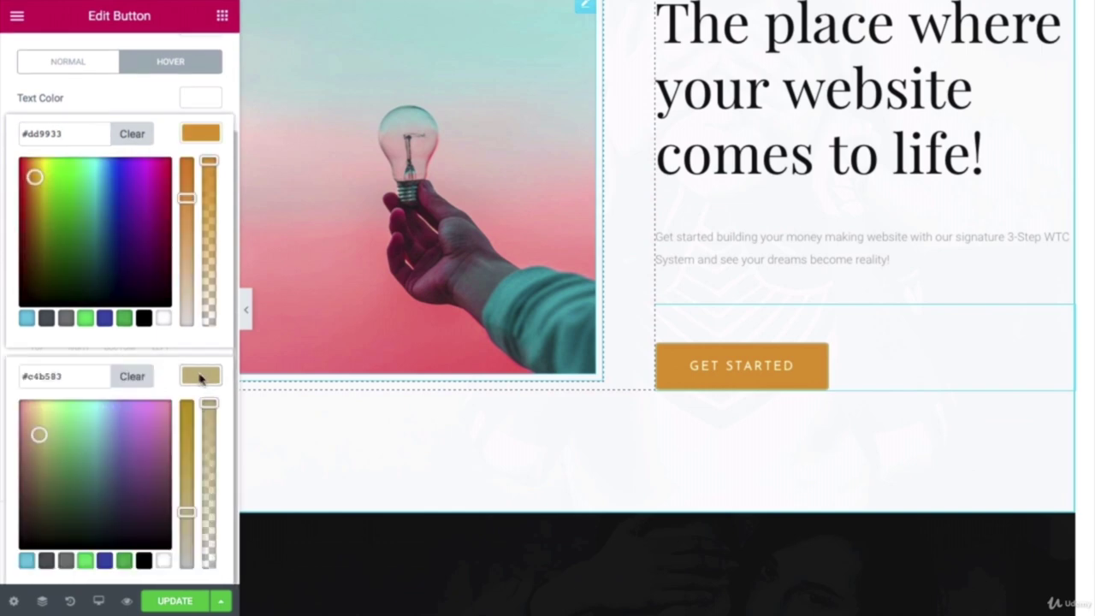
double_click(74, 375)
right_click(74, 374)
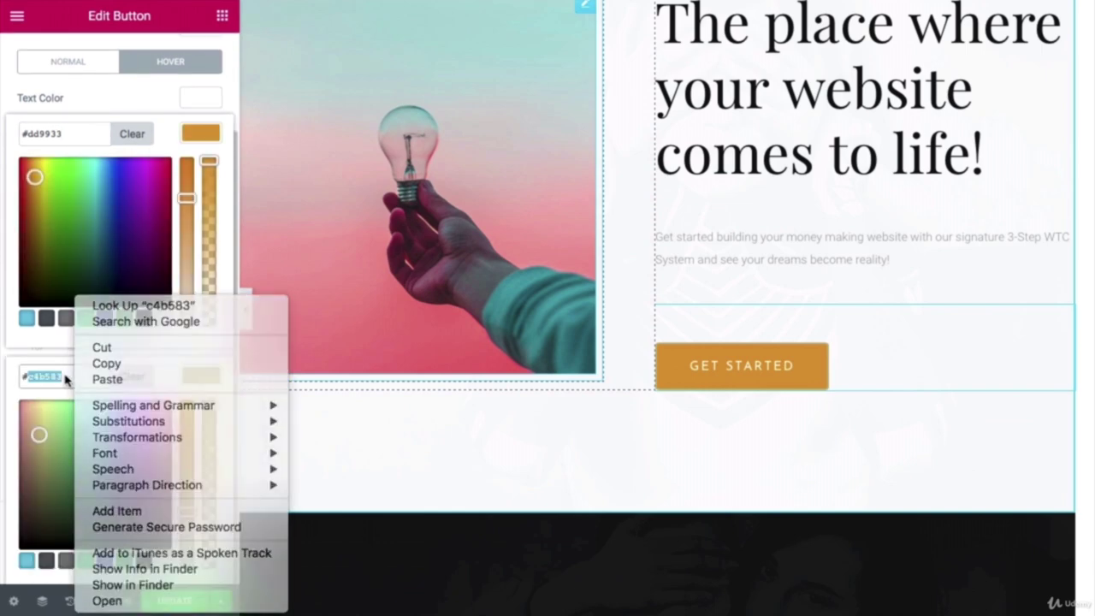
left_click(57, 368)
right_click(58, 376)
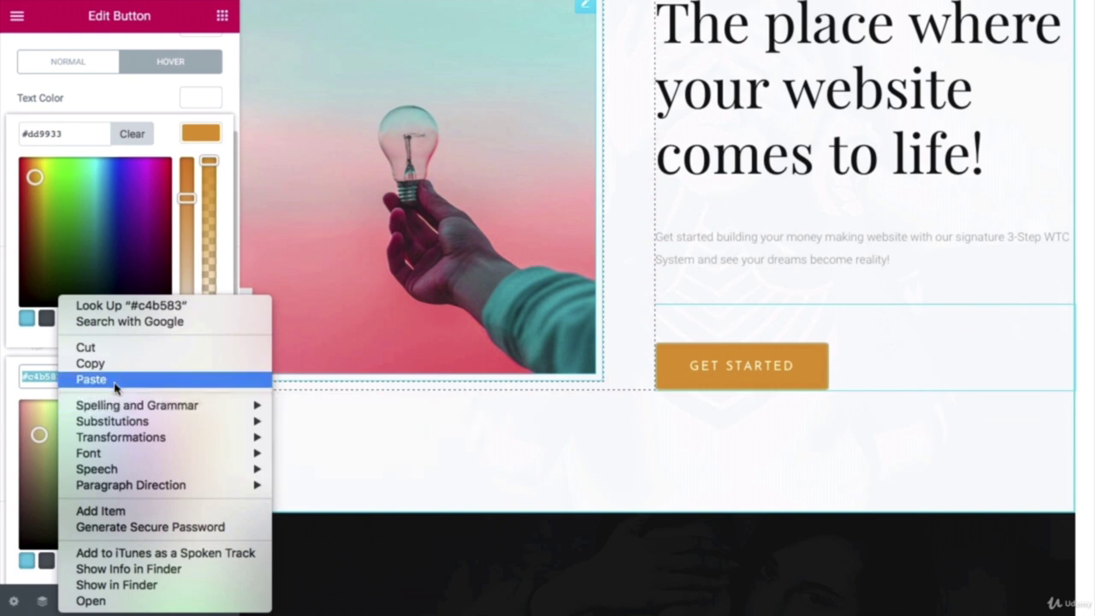
left_click(115, 383)
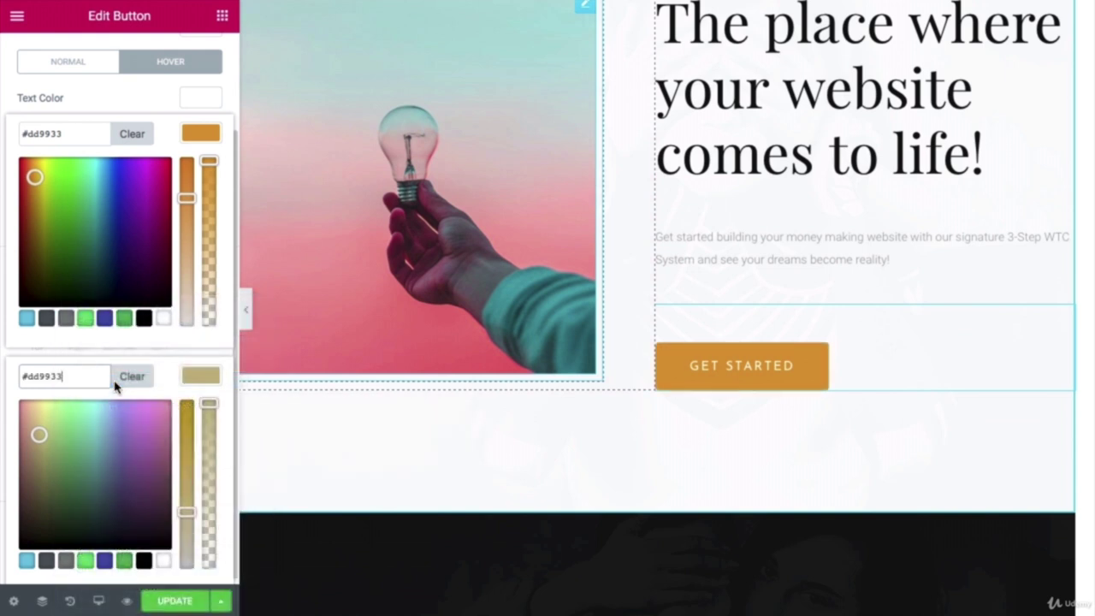
scroll(173, 379, "up", 1)
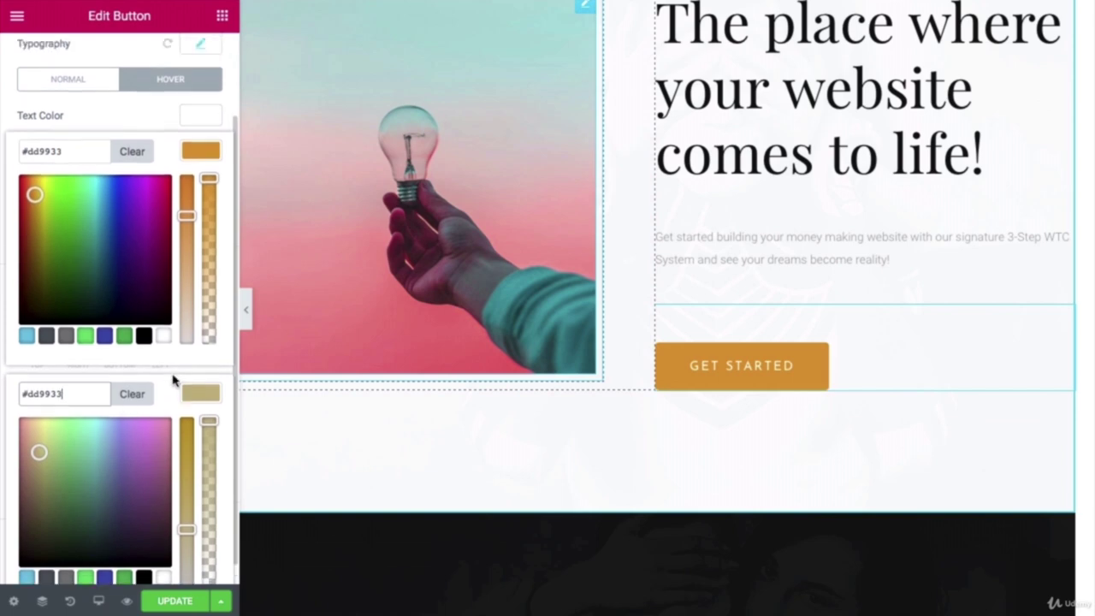
left_click(100, 94)
scroll(724, 362, "up", 3)
scroll(724, 216, "up", 2)
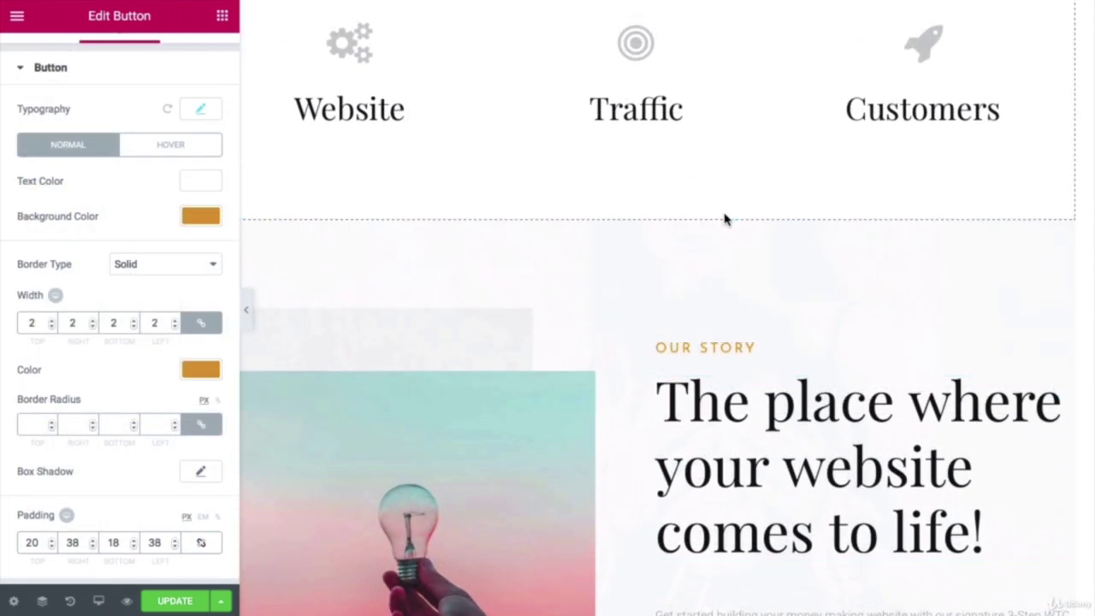
Step: Change the SHARE, LIKE, REPEAT subheading's text colour from #c4b583 to #dd9933
scroll(724, 217, "down", 5)
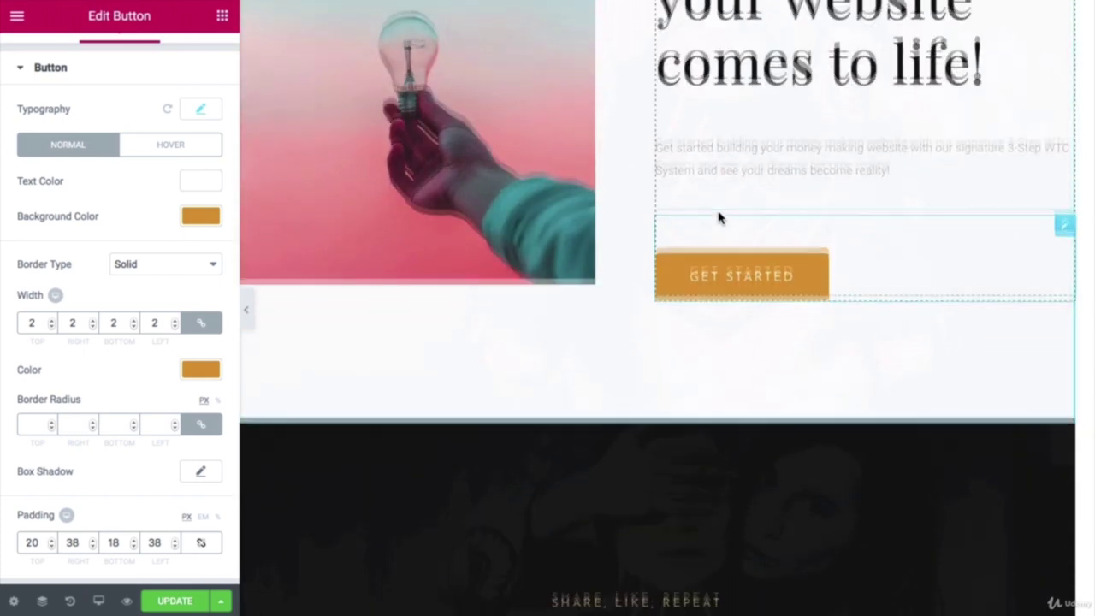
scroll(719, 219, "up", 3)
scroll(857, 404, "down", 4)
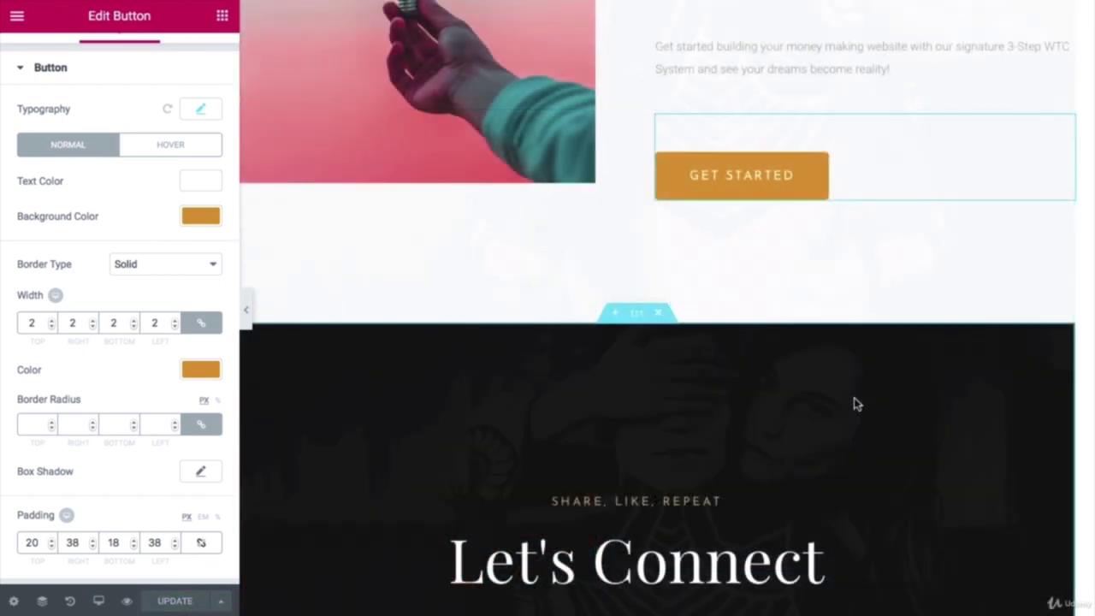
scroll(733, 379, "down", 3)
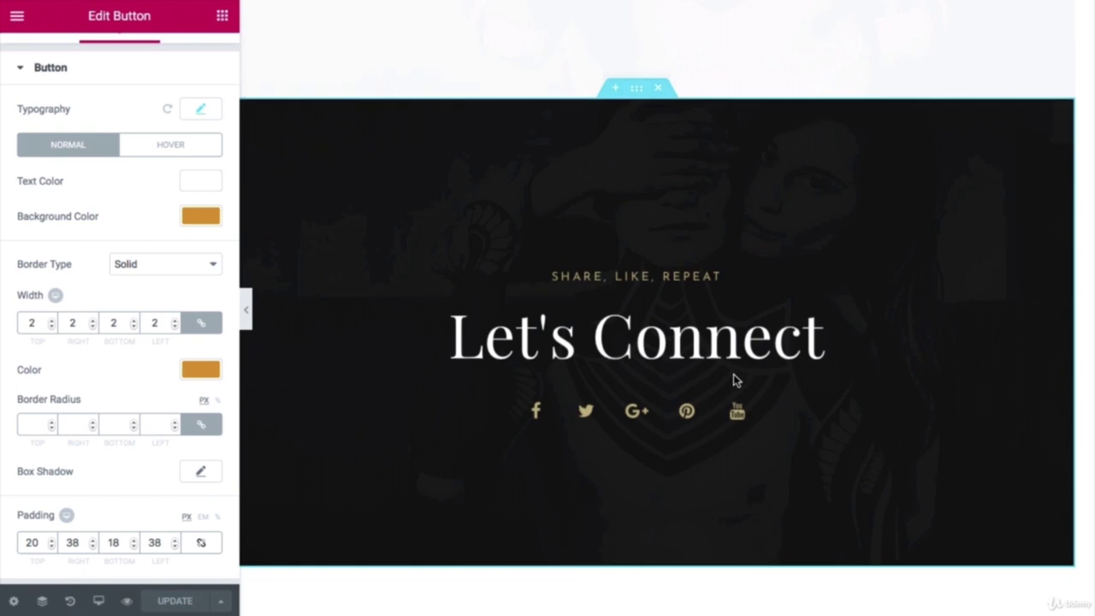
left_click(637, 276)
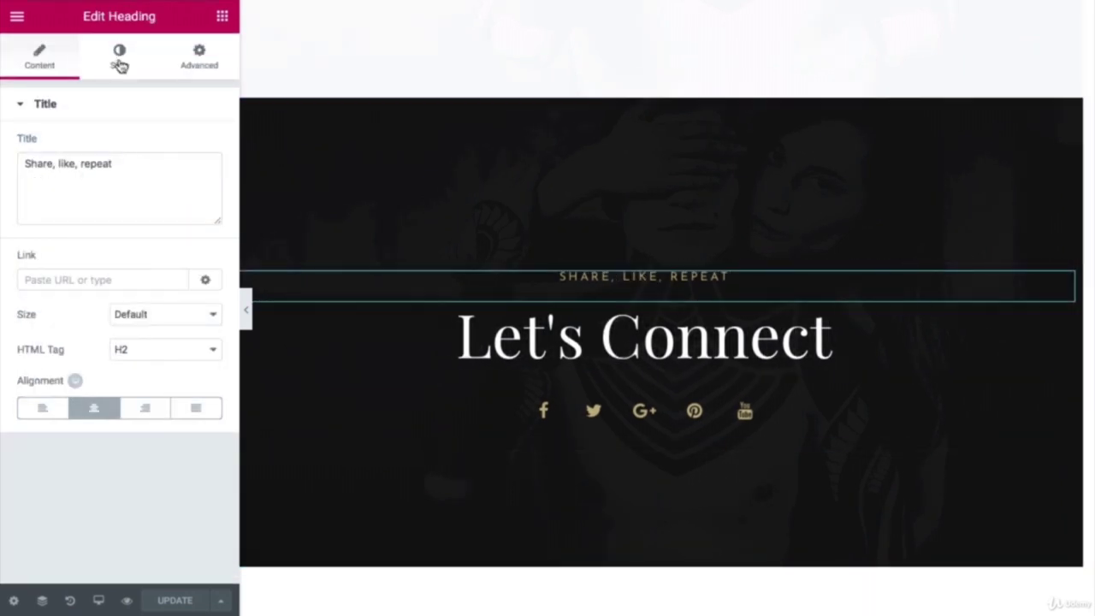
left_click(120, 59)
left_click(202, 146)
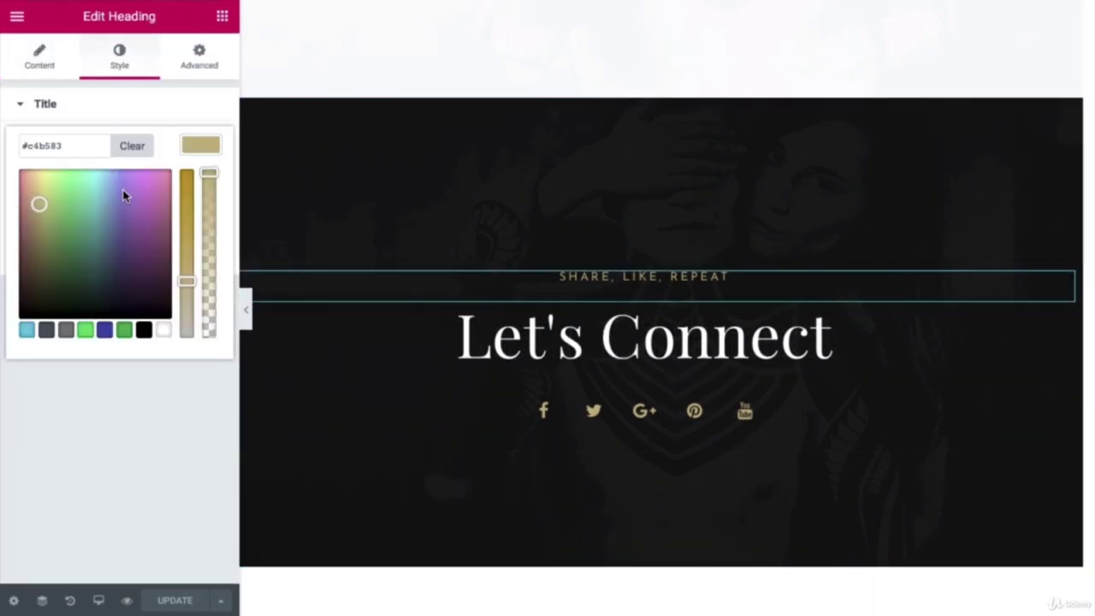
triple_click(48, 145)
right_click(48, 145)
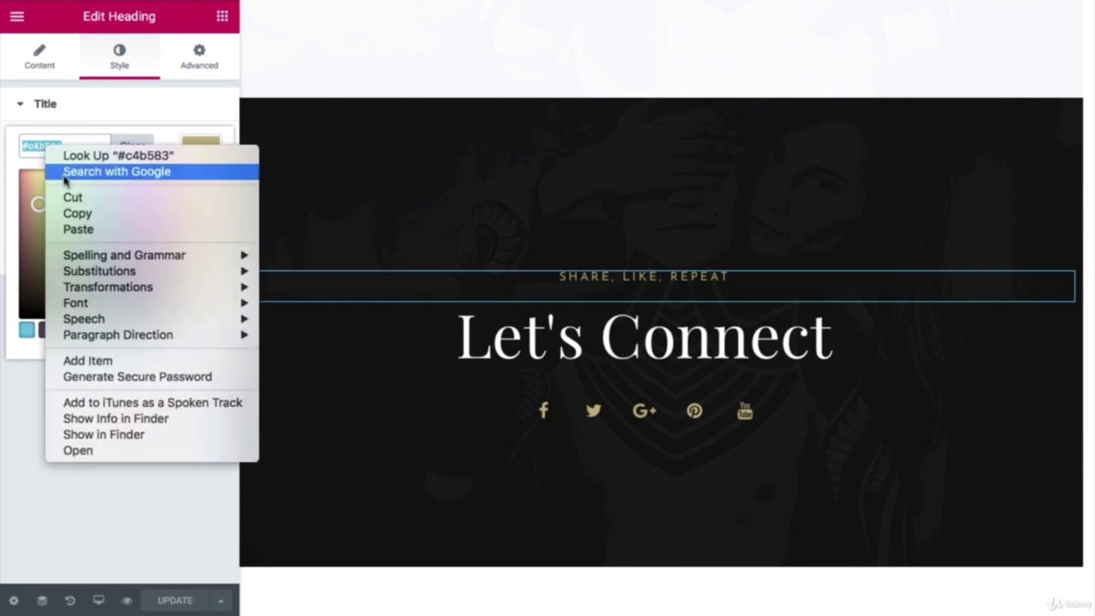
left_click(73, 228)
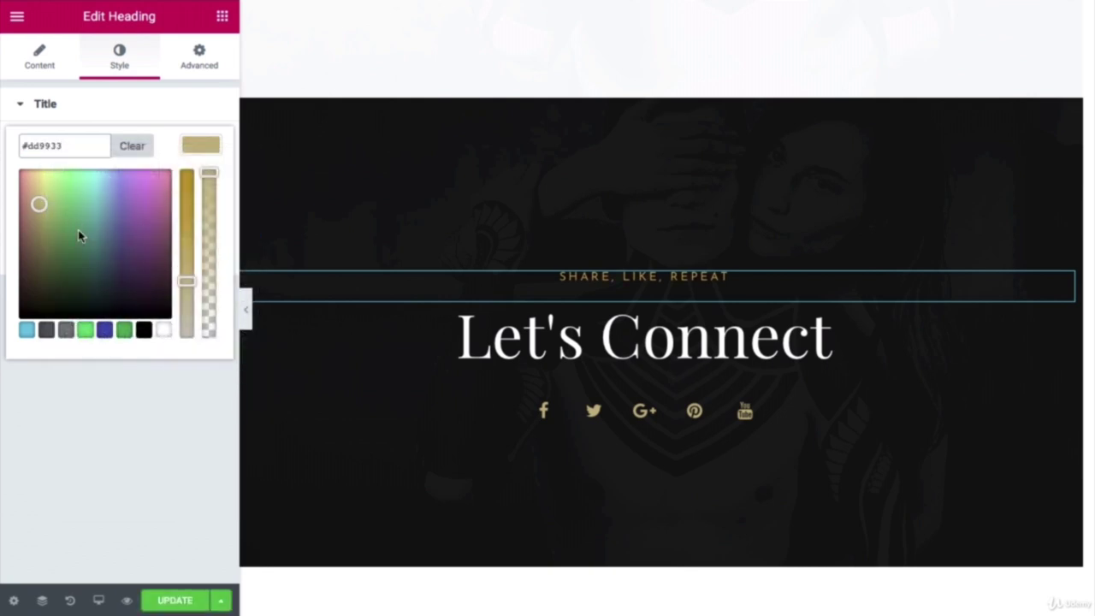
left_click(578, 415)
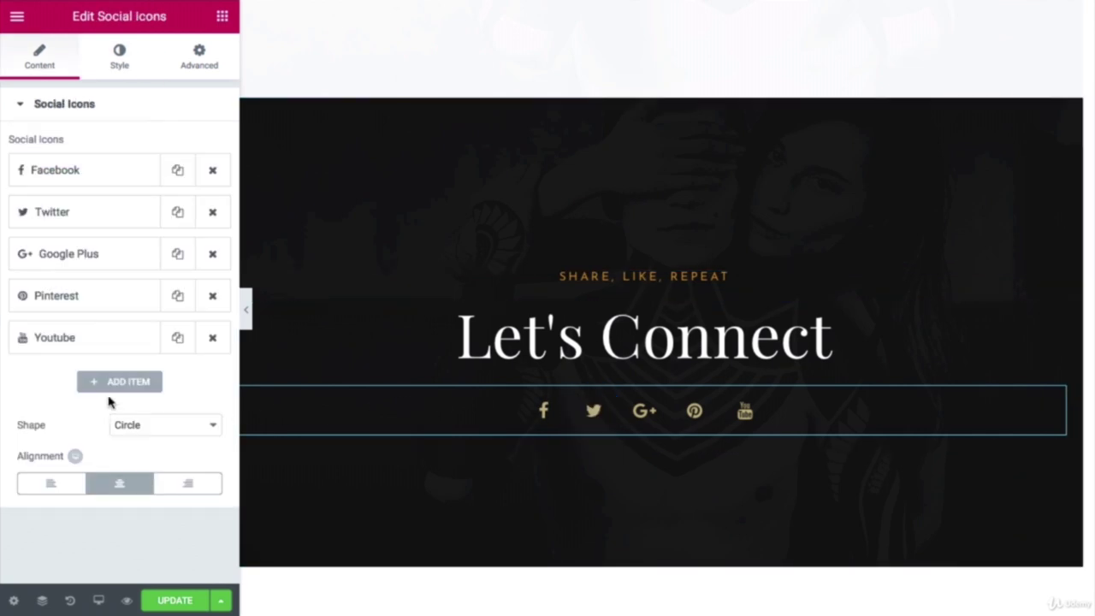
Step: Set the social icons' Secondary Color to #dd9933 in place of #c4b583
left_click(124, 63)
left_click(189, 217)
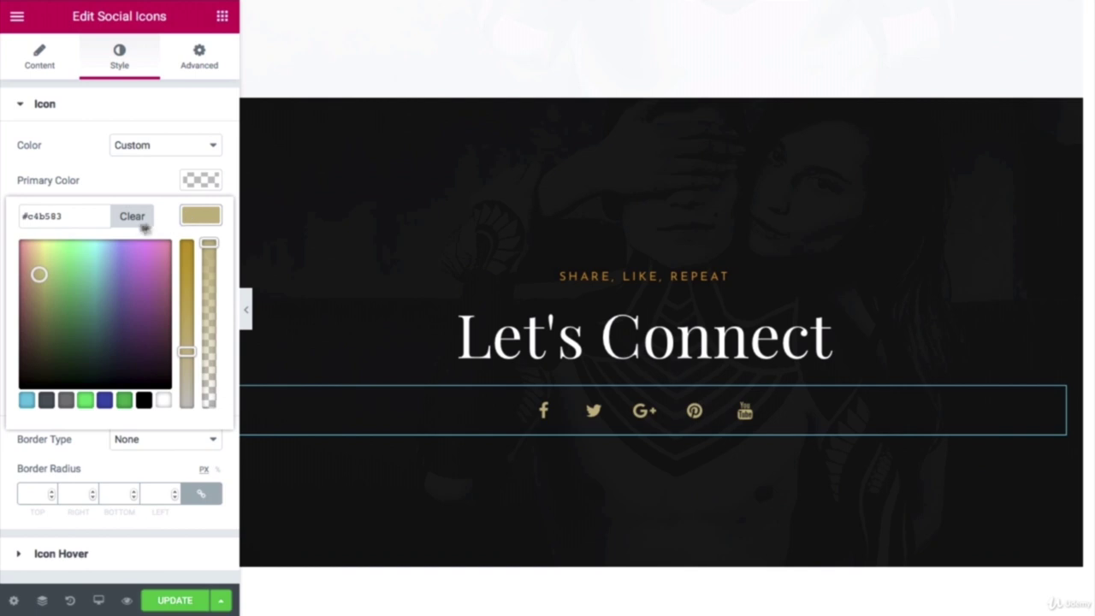
left_click_drag(49, 215, 22, 216)
right_click(47, 218)
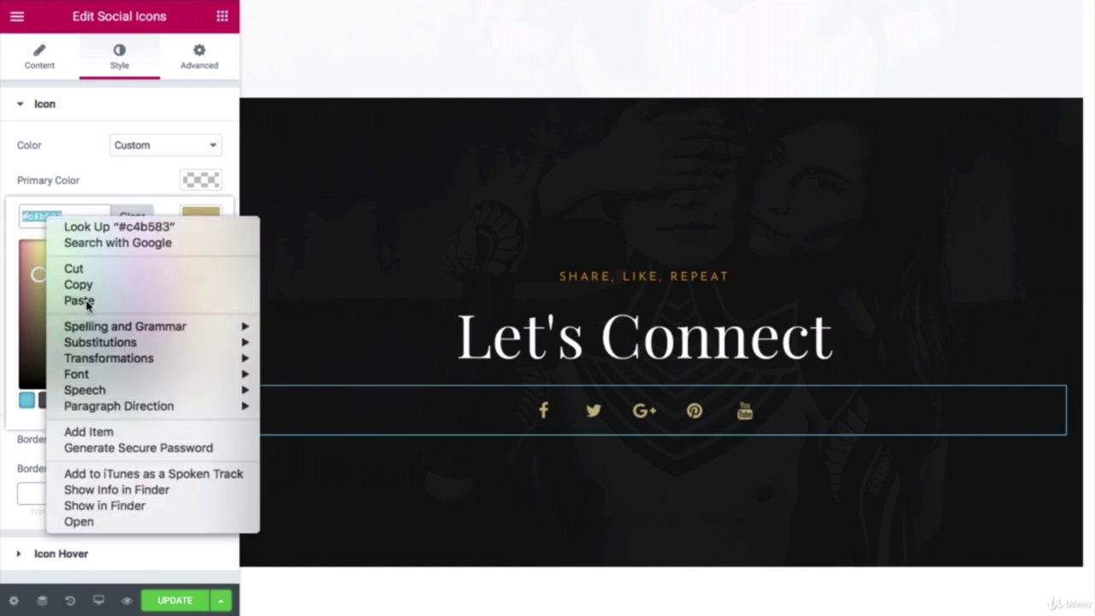
left_click(86, 303)
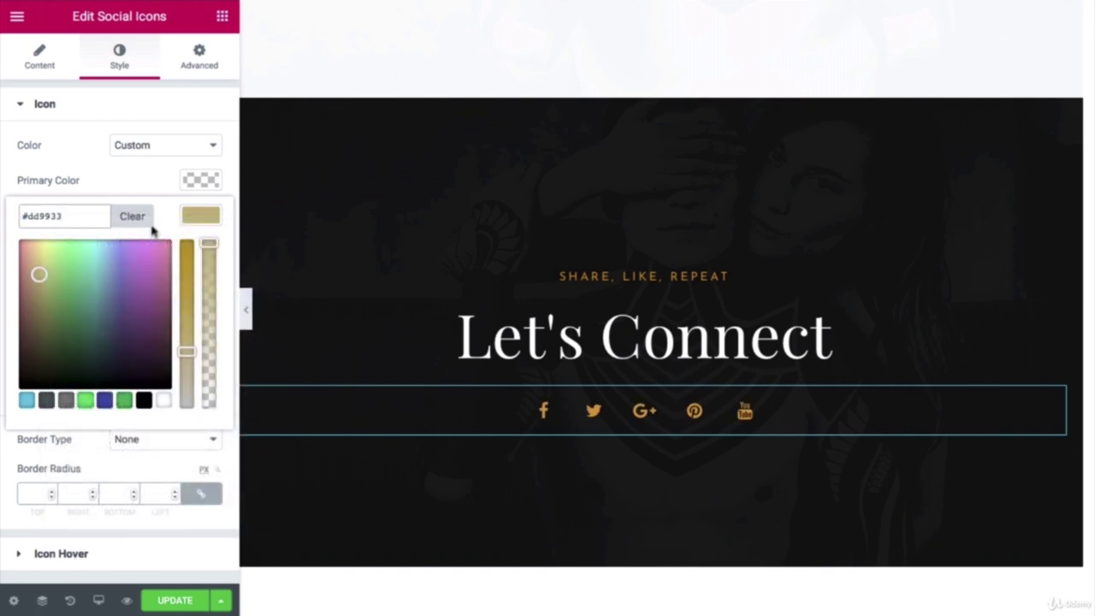
key("Return")
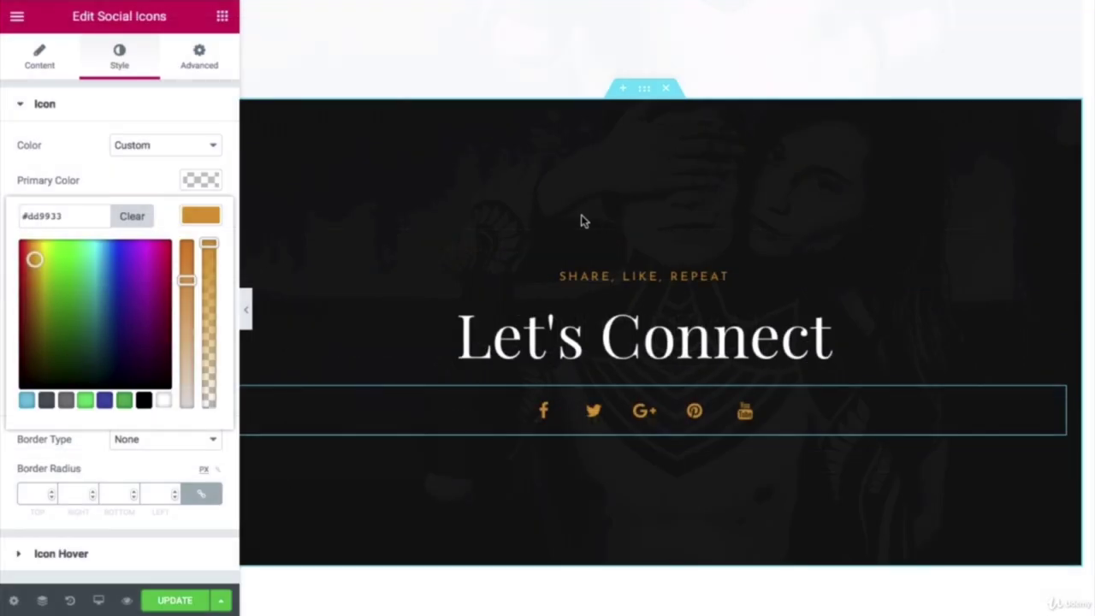
Step: Remove the current background image from the Let's Connect section
left_click(645, 96)
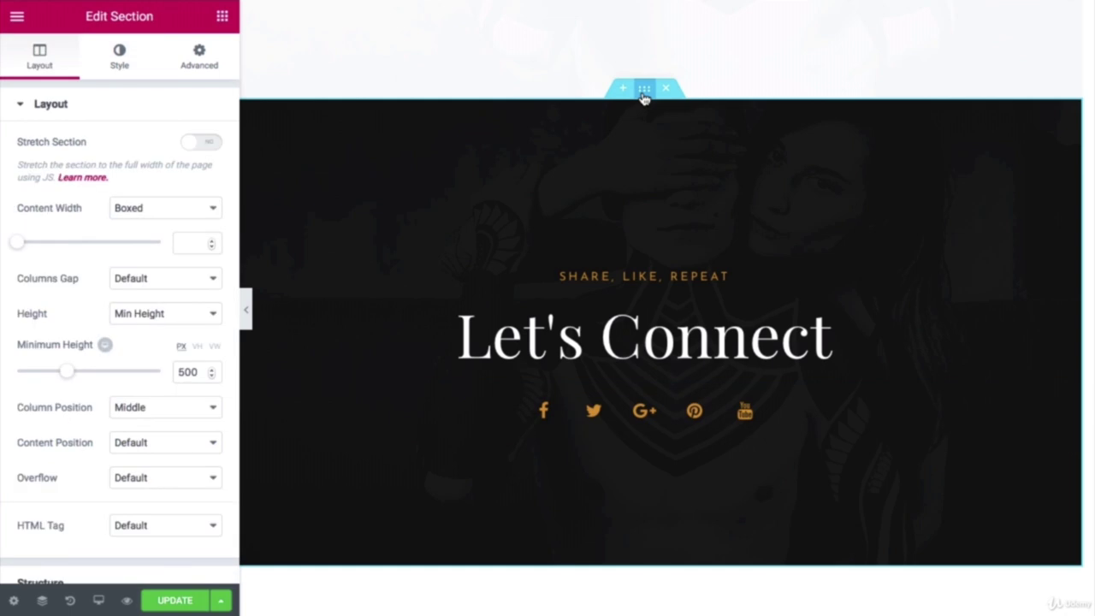
left_click(122, 60)
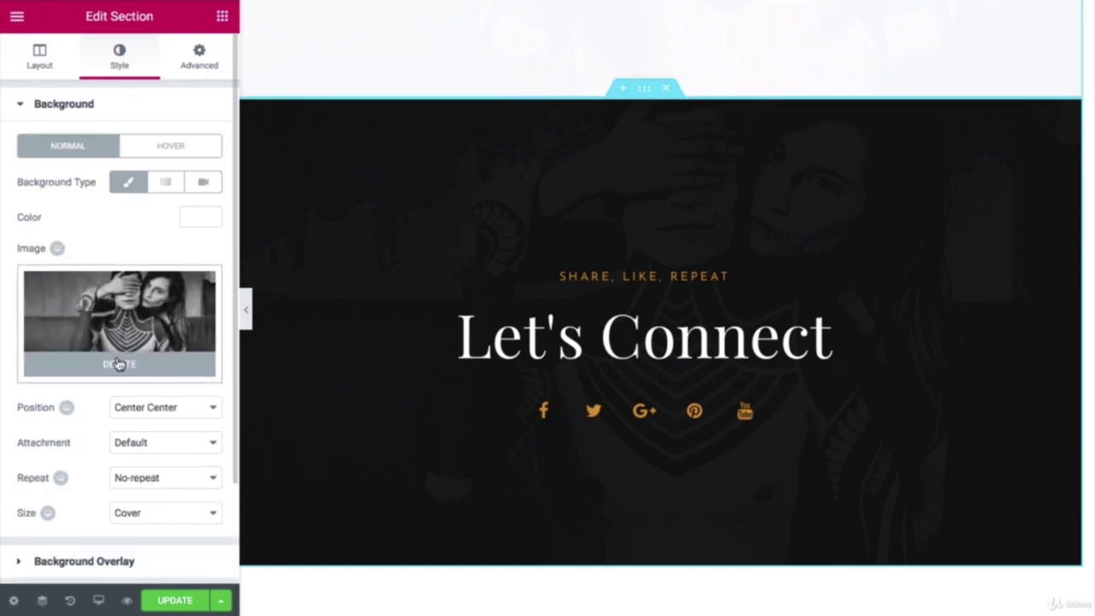
left_click(119, 365)
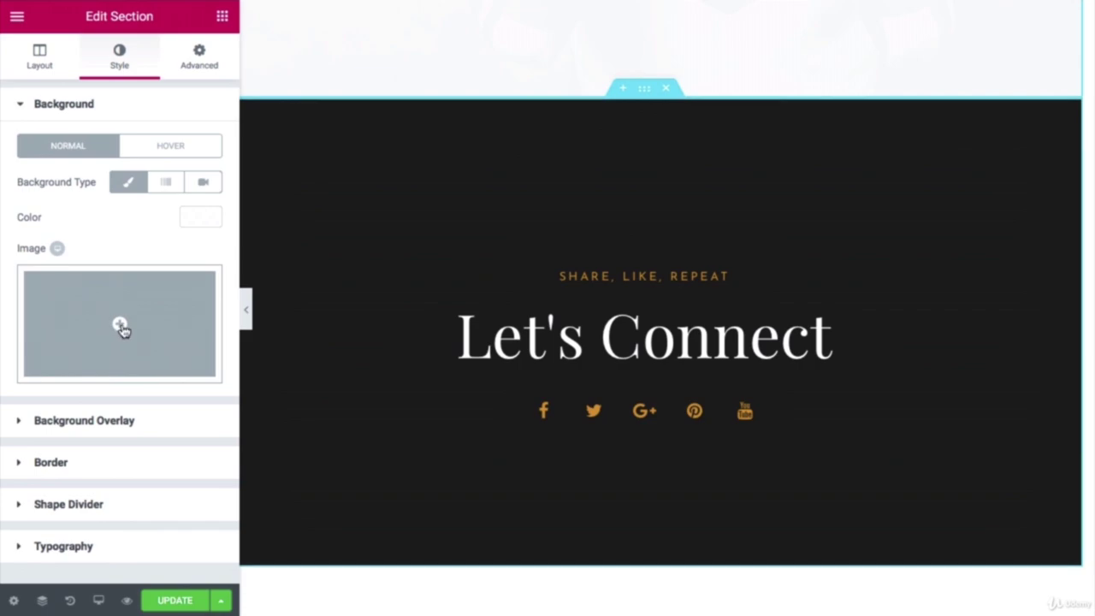
left_click(122, 329)
Step: Upload Footer/video_home_1.png and insert it as the section's background image
left_click(103, 86)
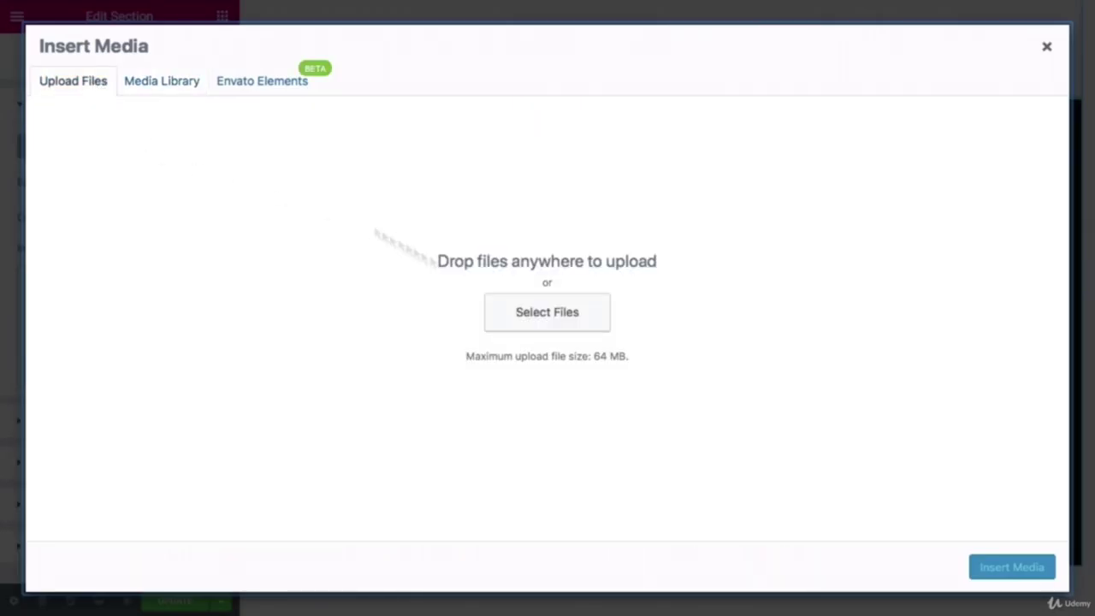
left_click(555, 325)
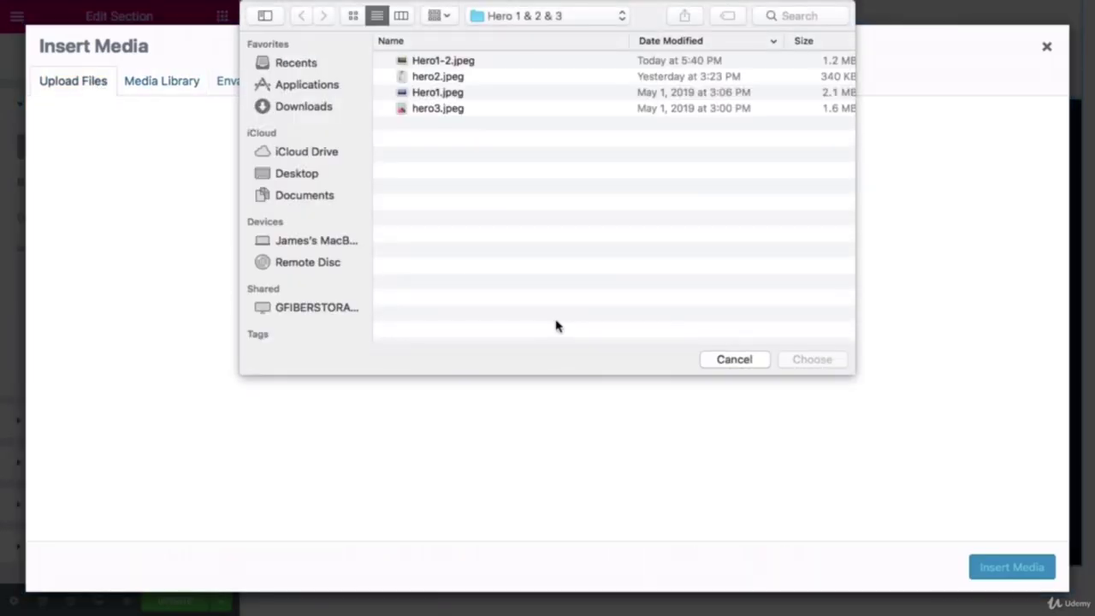
left_click(571, 17)
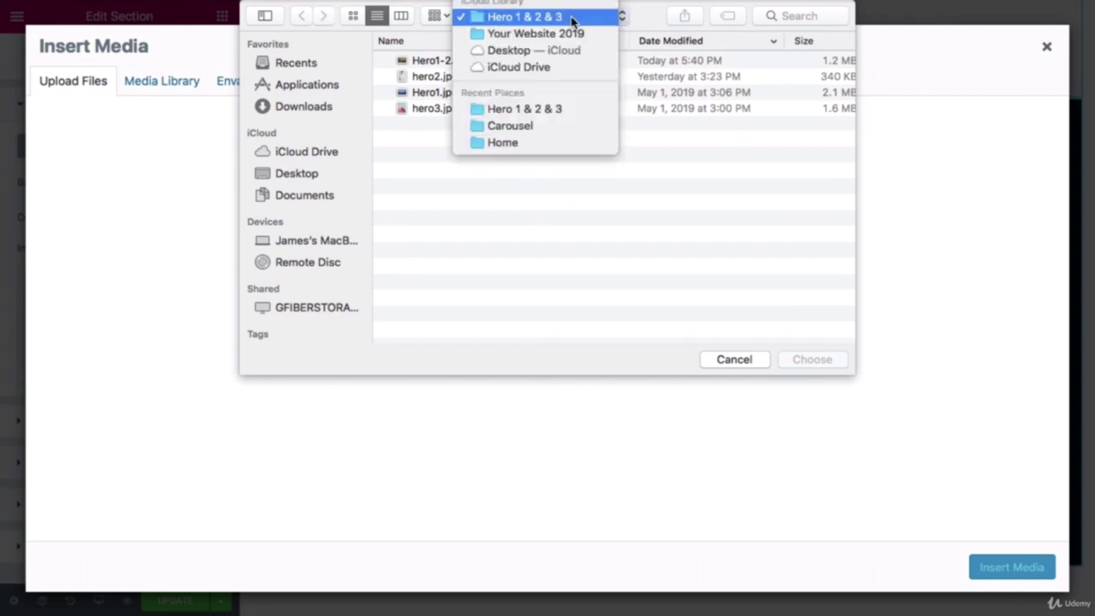
left_click(567, 34)
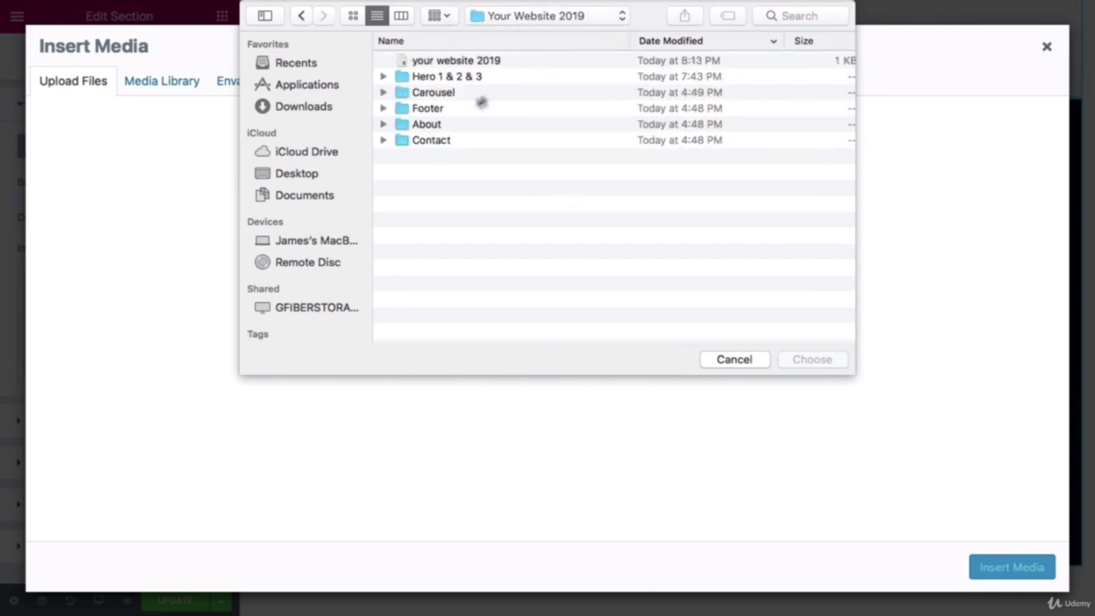
left_click(452, 111)
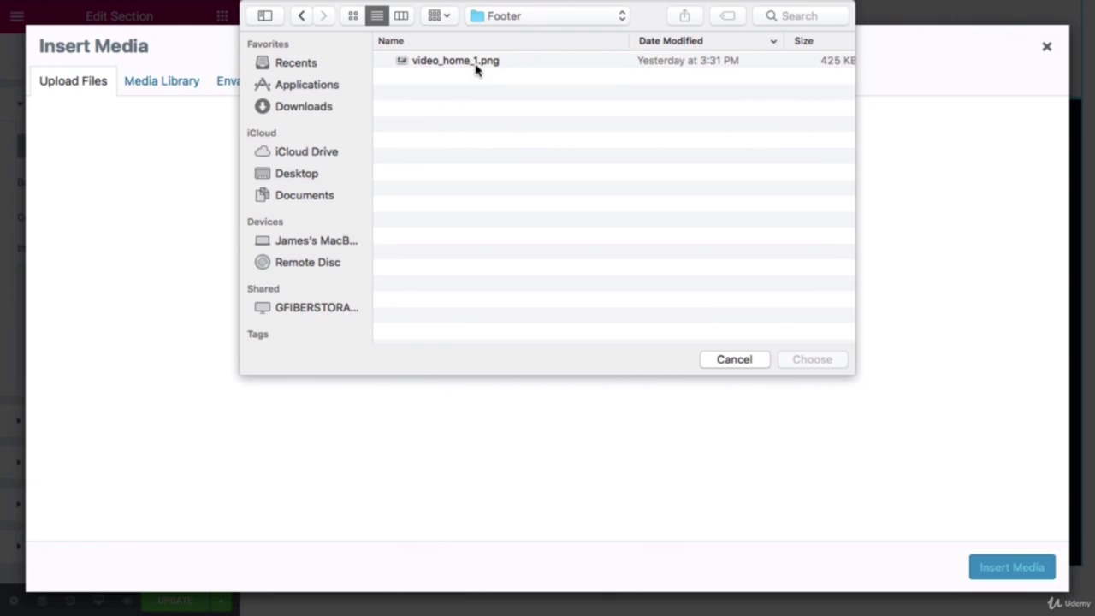
left_click(477, 62)
left_click(796, 362)
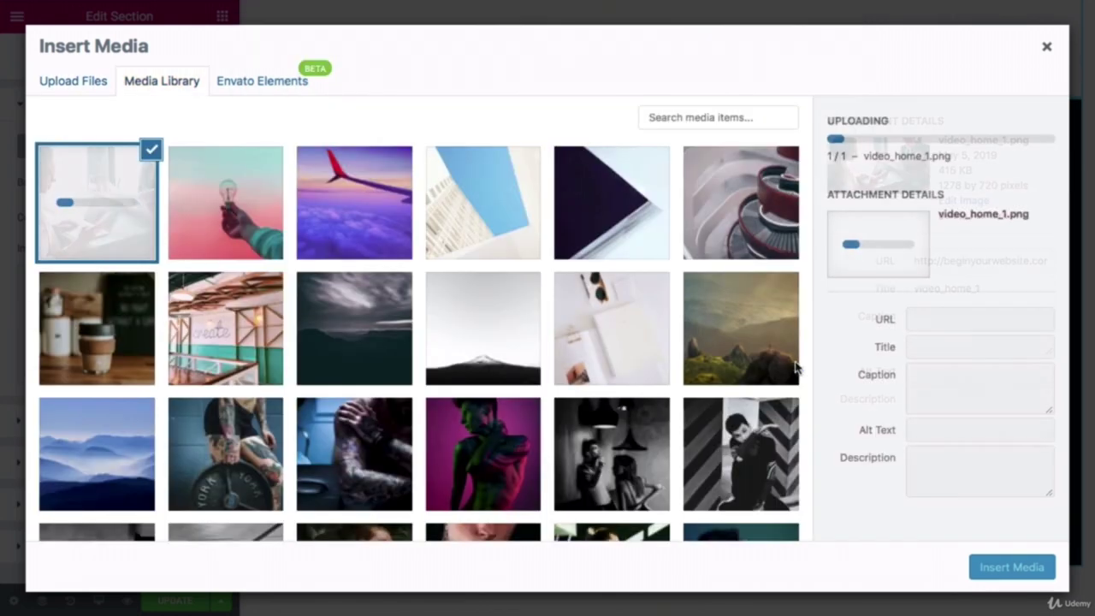
left_click(1012, 567)
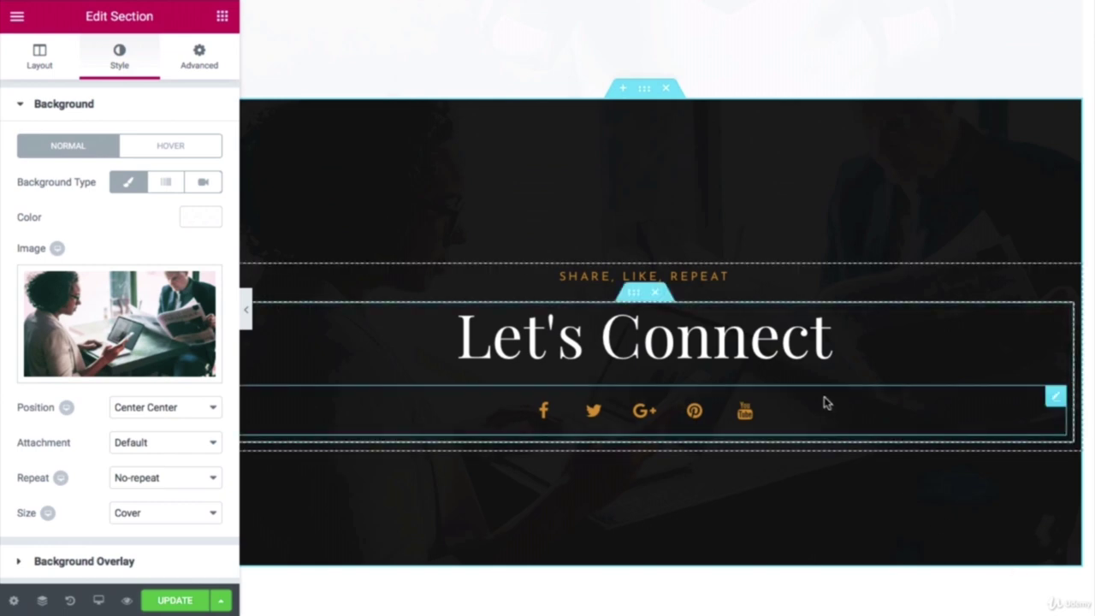
scroll(638, 326, "up", 3)
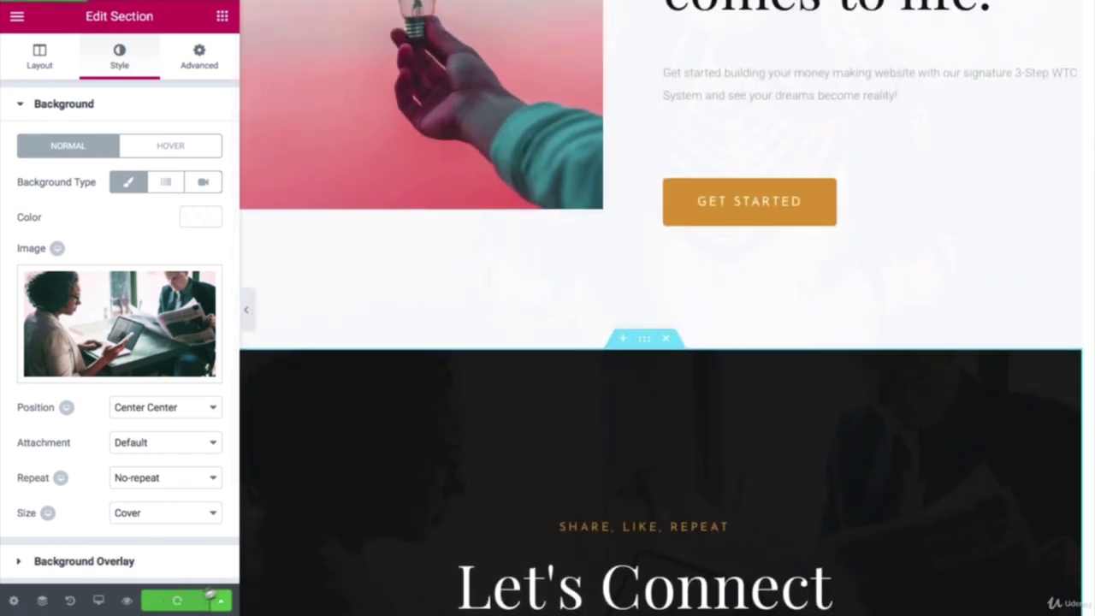
scroll(412, 494, "down", 2)
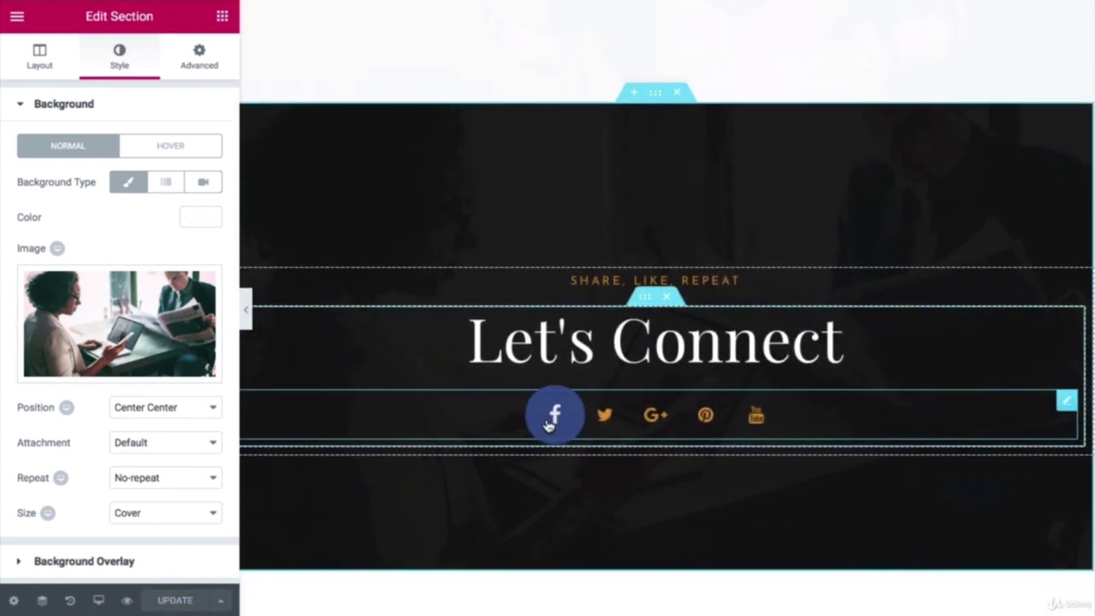
left_click(551, 425)
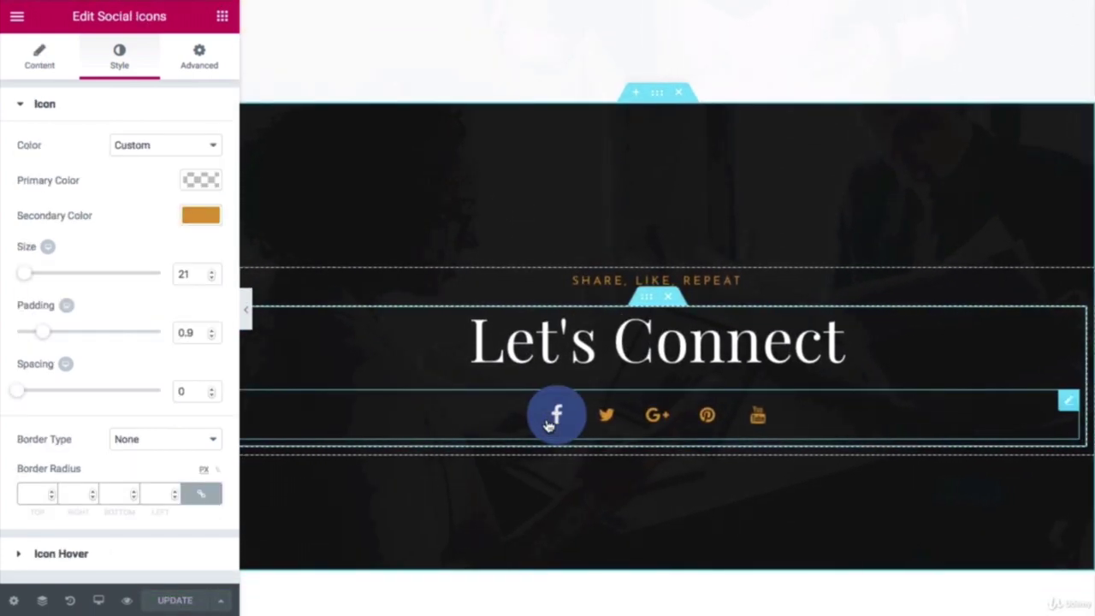
Step: Expand the Facebook item and its Link field, then the Twitter item, in the social icons list
left_click(51, 69)
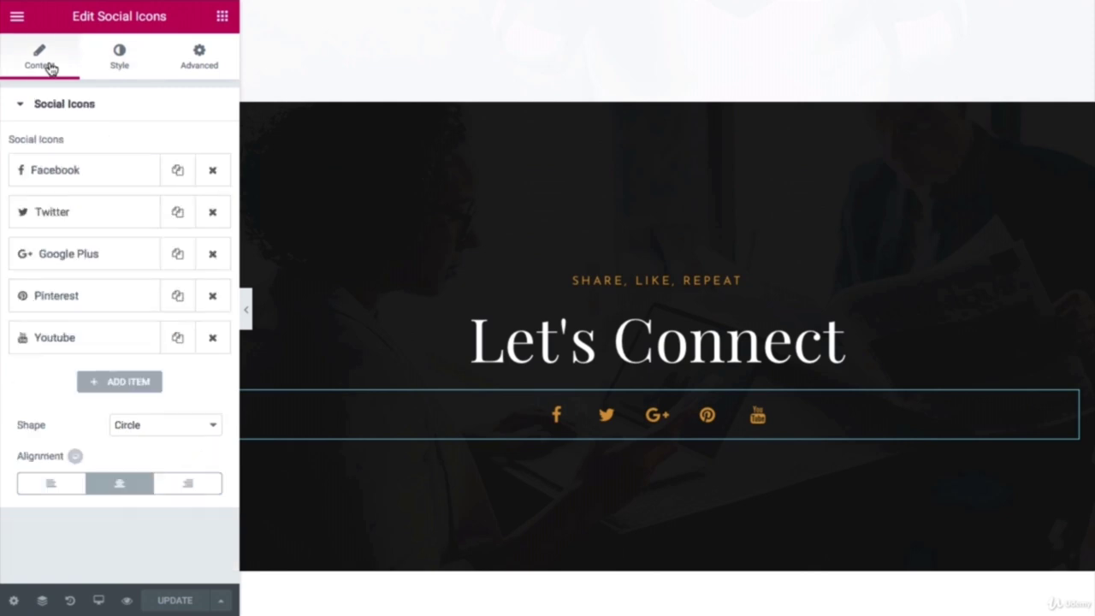
left_click(87, 175)
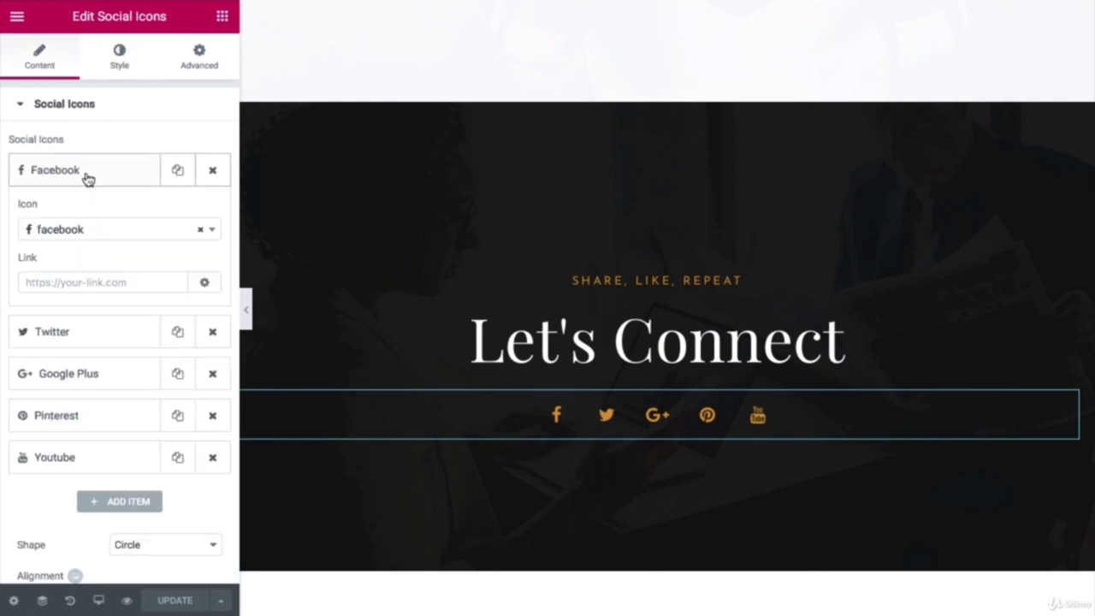
left_click(74, 285)
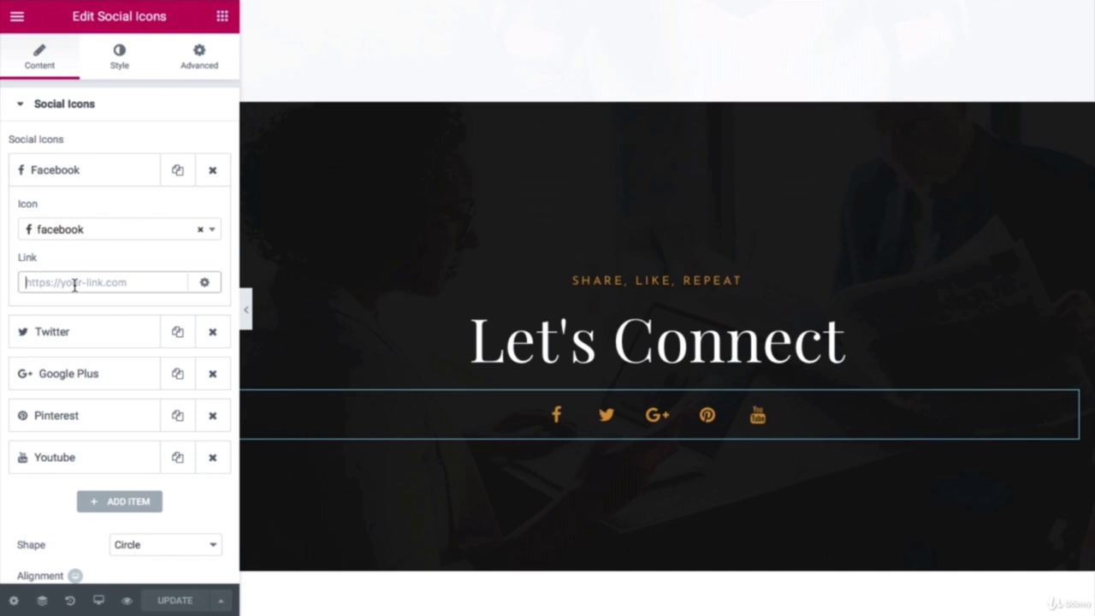
left_click(87, 333)
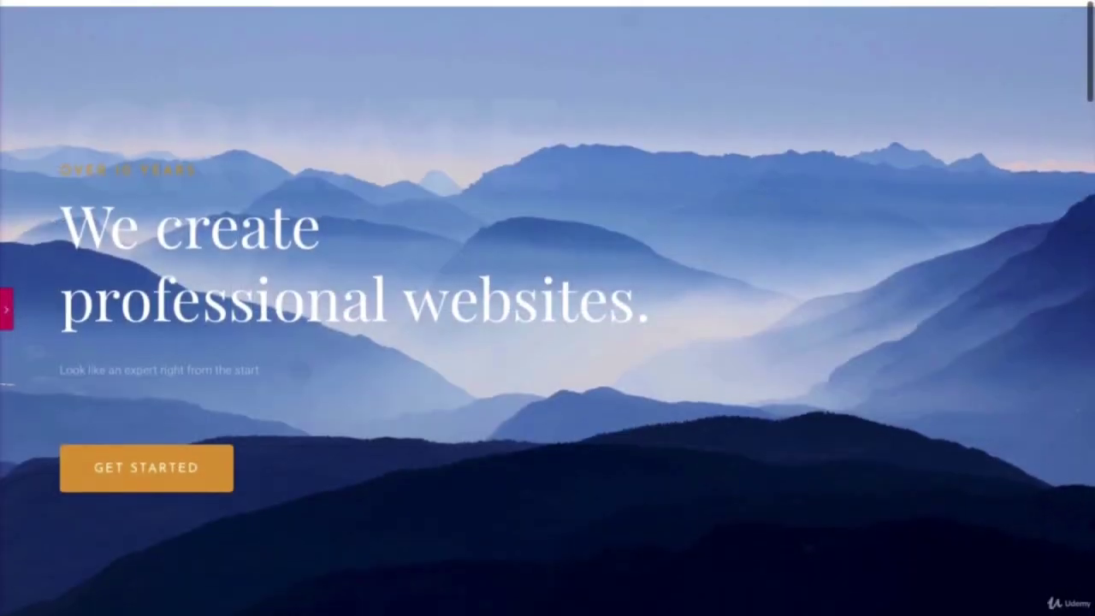
scroll(548, 308, "down", 10)
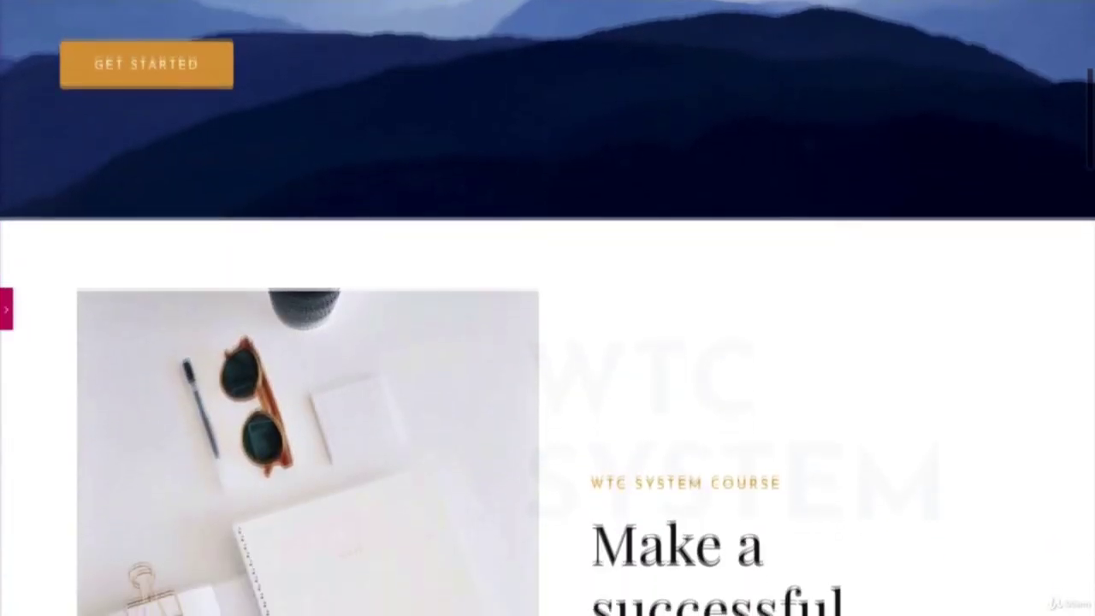
scroll(547, 308, "down", 10)
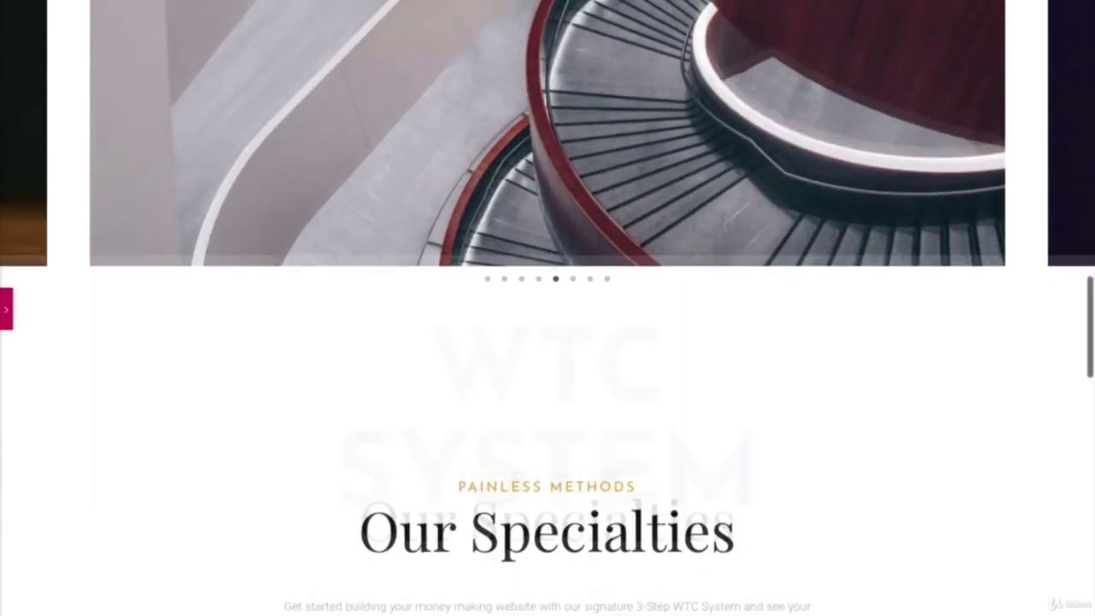
scroll(548, 308, "down", 10)
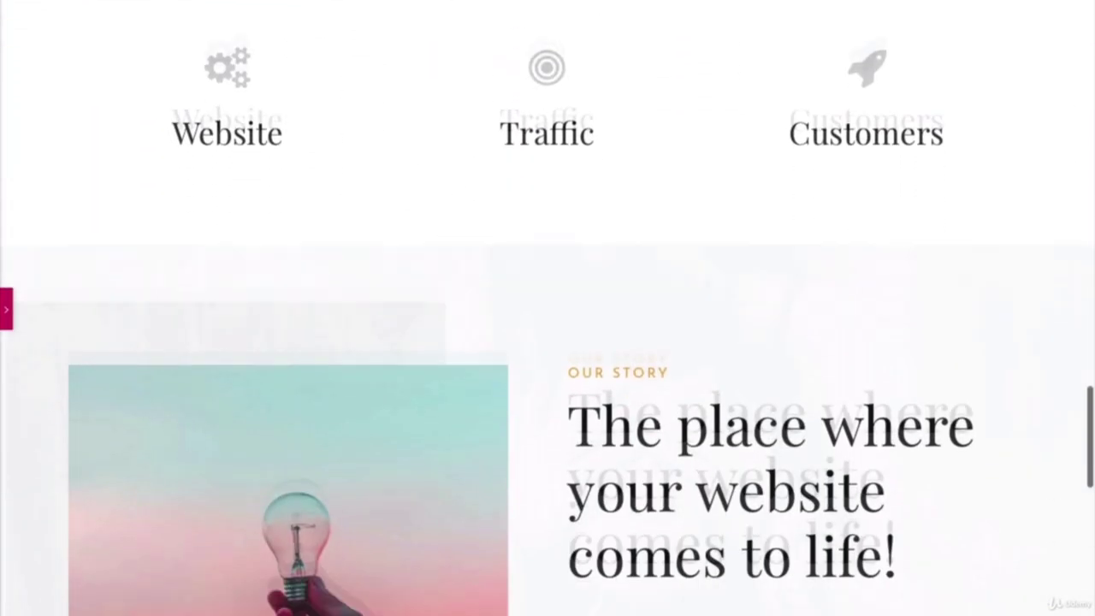
scroll(547, 308, "down", 4)
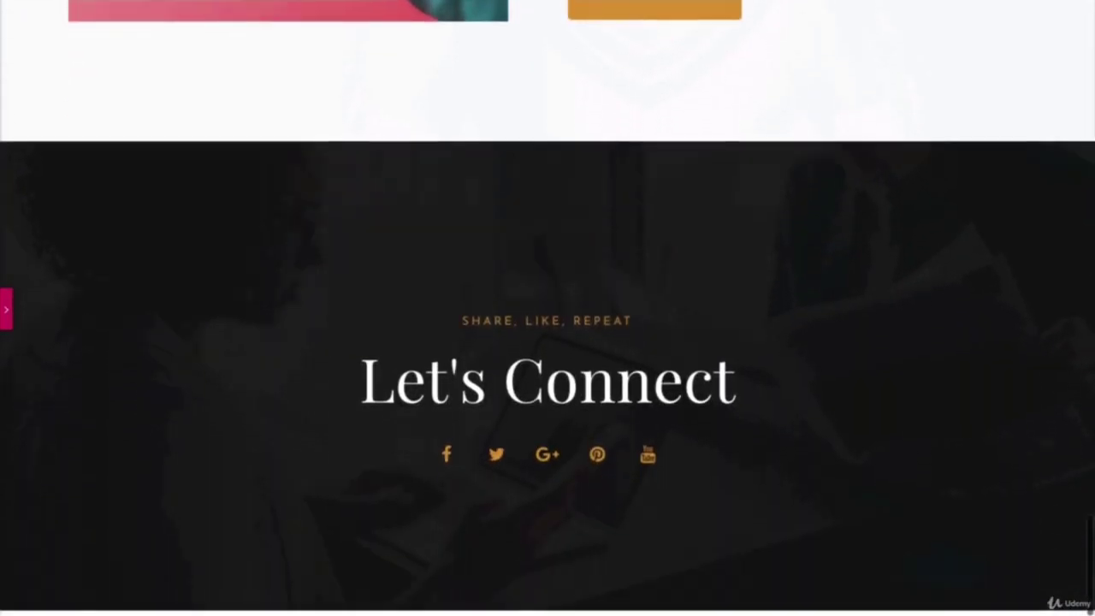
scroll(548, 309, "up", 8)
scroll(548, 308, "up", 10)
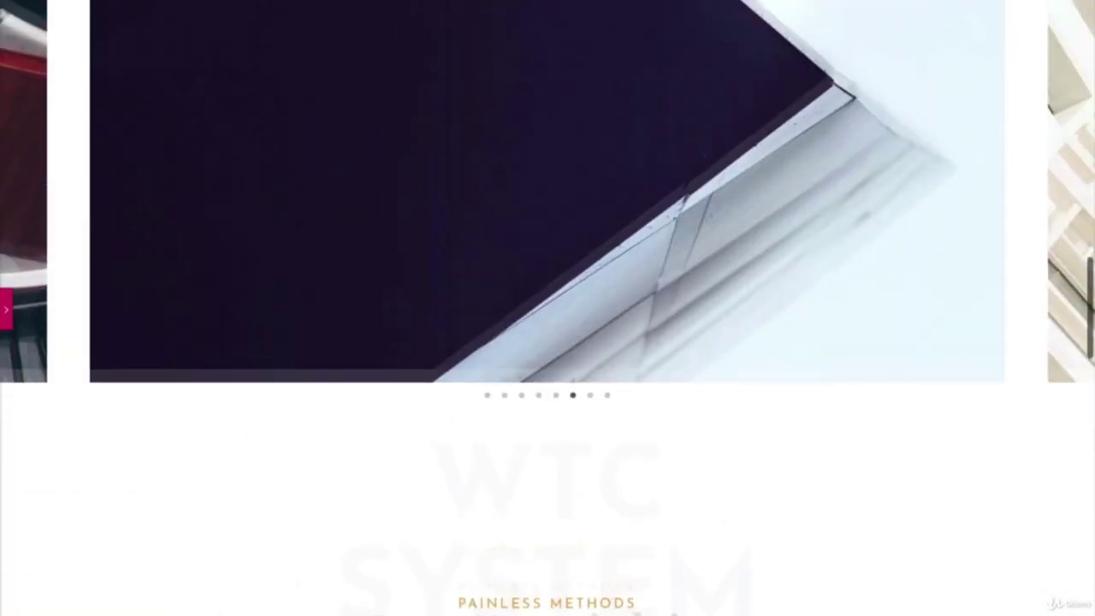
scroll(548, 308, "up", 6)
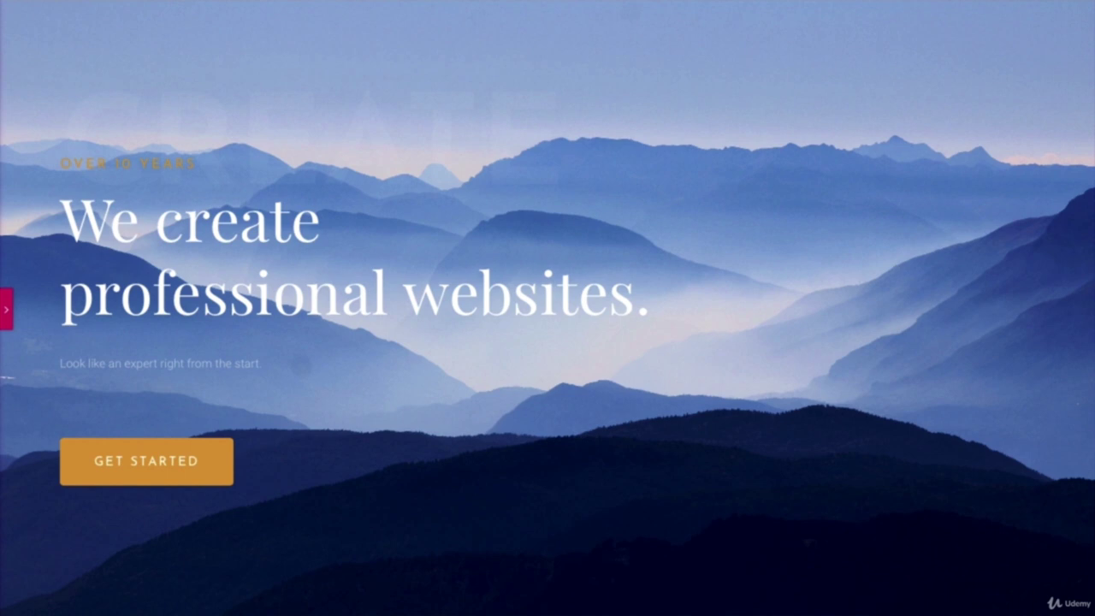
Step: Set the hero section's background attachment to Fixed so the mountain image stays put
left_click(7, 310)
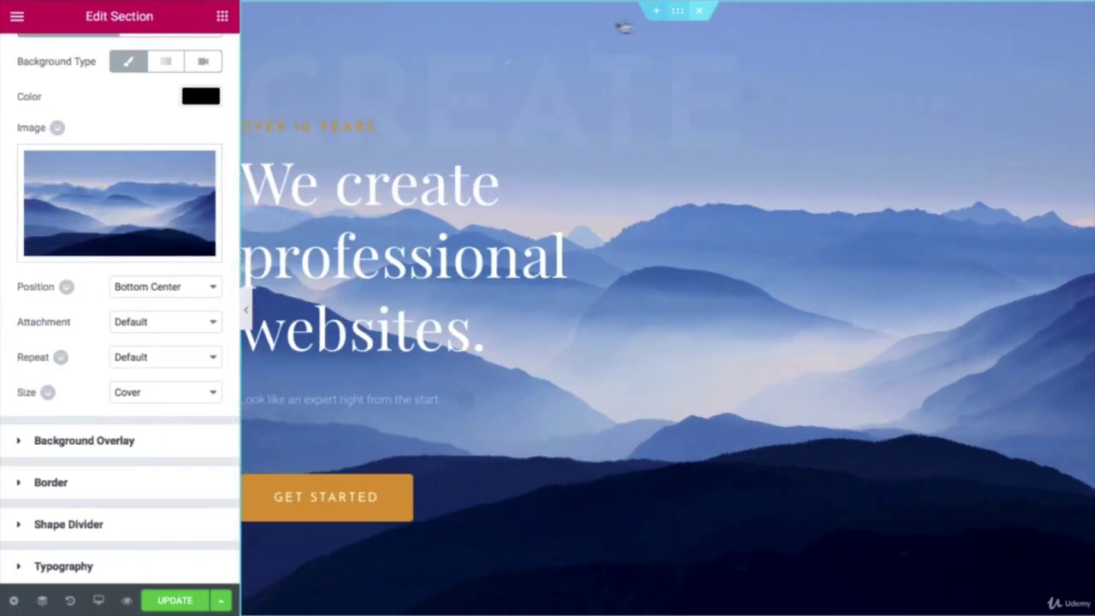
scroll(110, 73, "up", 3)
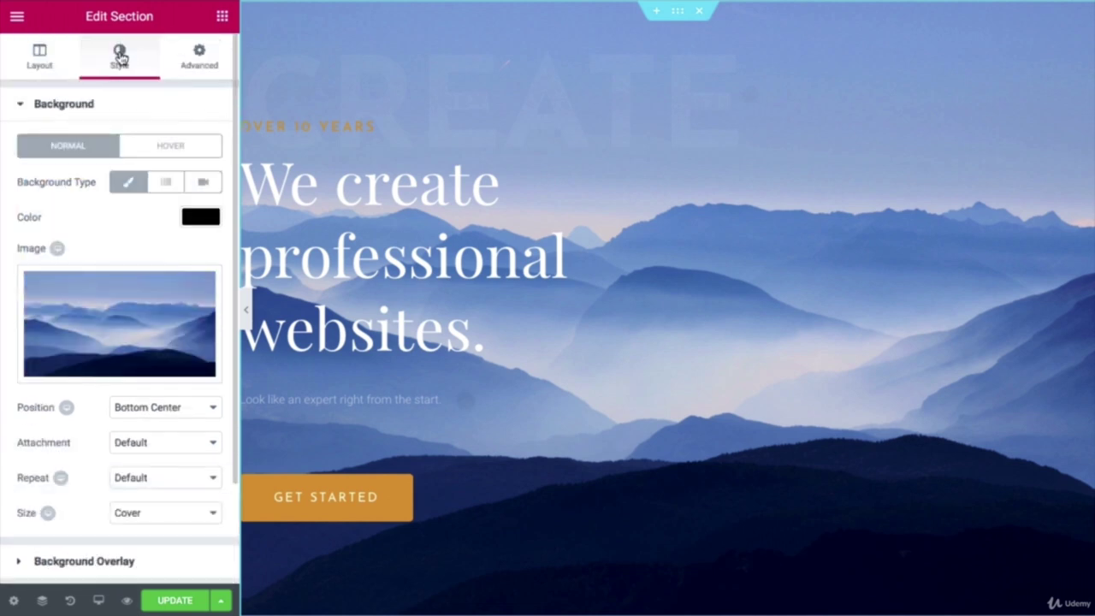
scroll(117, 80, "down", 3)
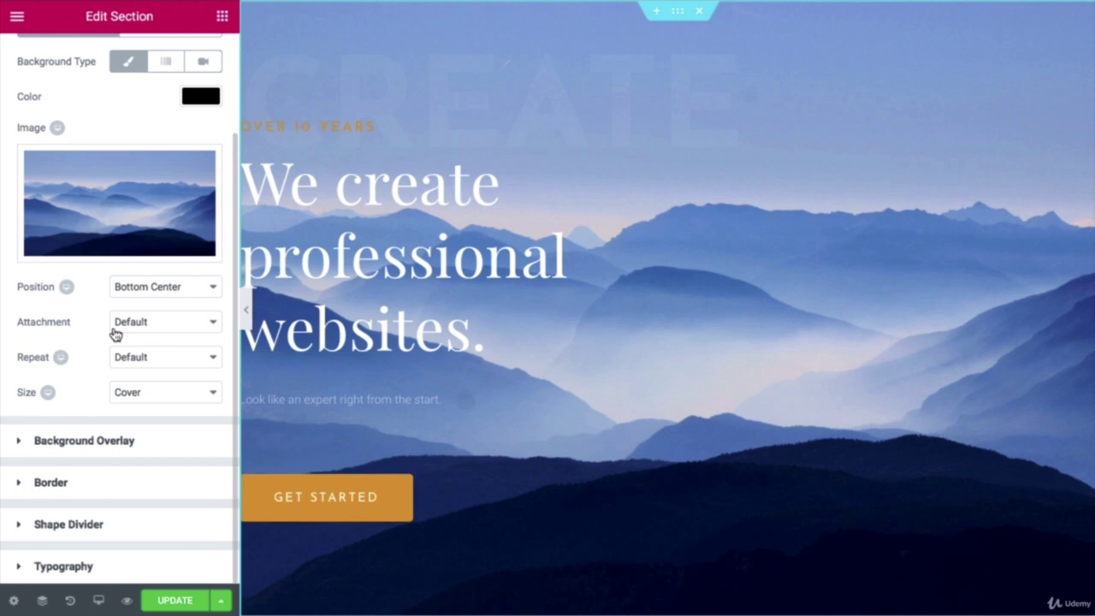
left_click(168, 327)
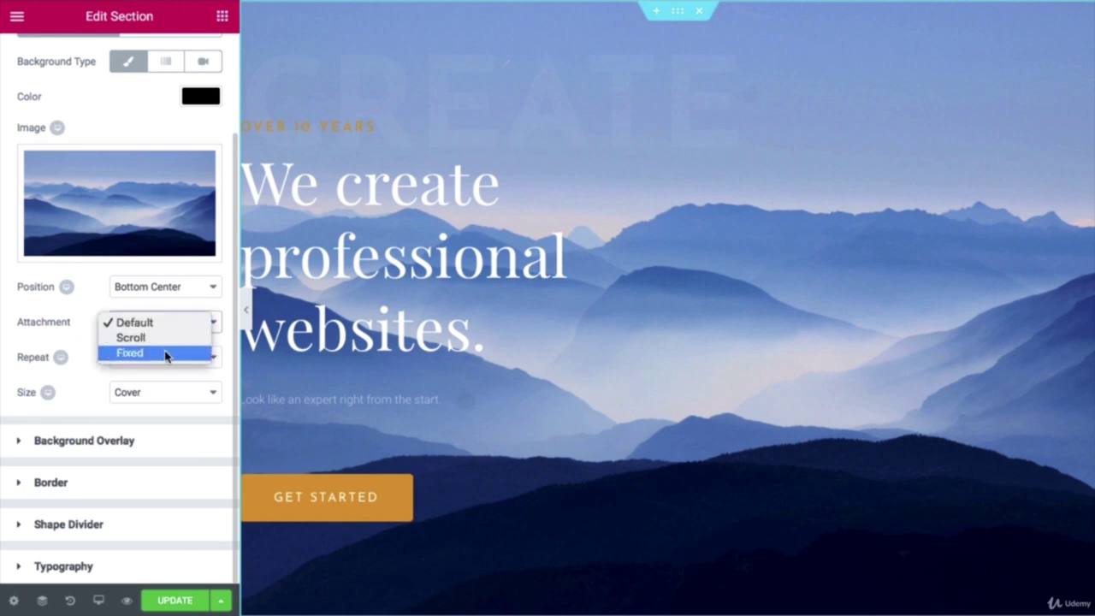
left_click(166, 353)
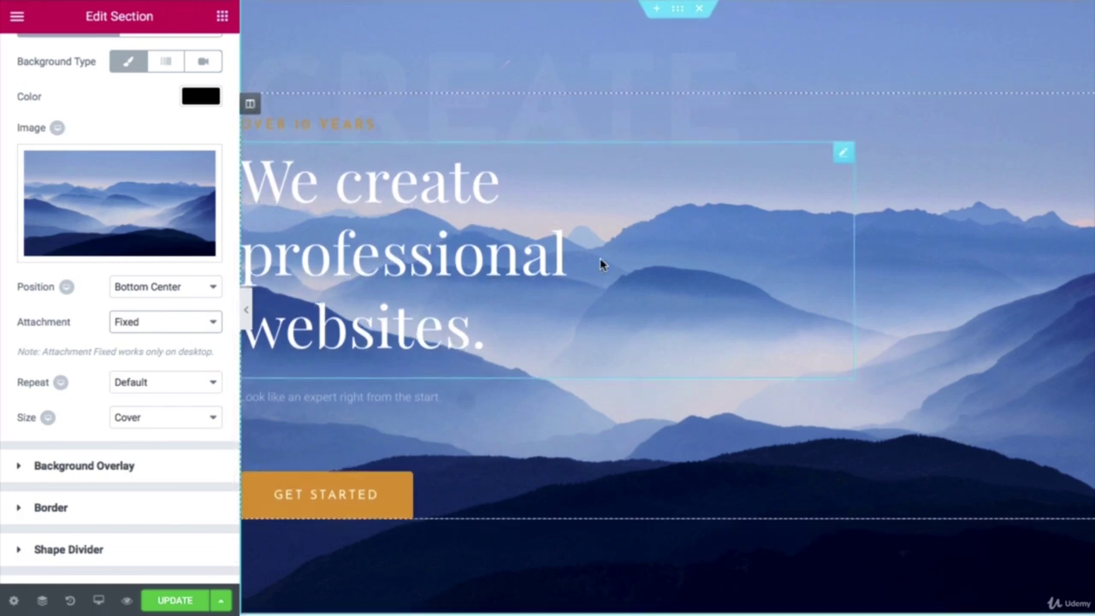
scroll(601, 266, "down", 4)
scroll(600, 265, "up", 4)
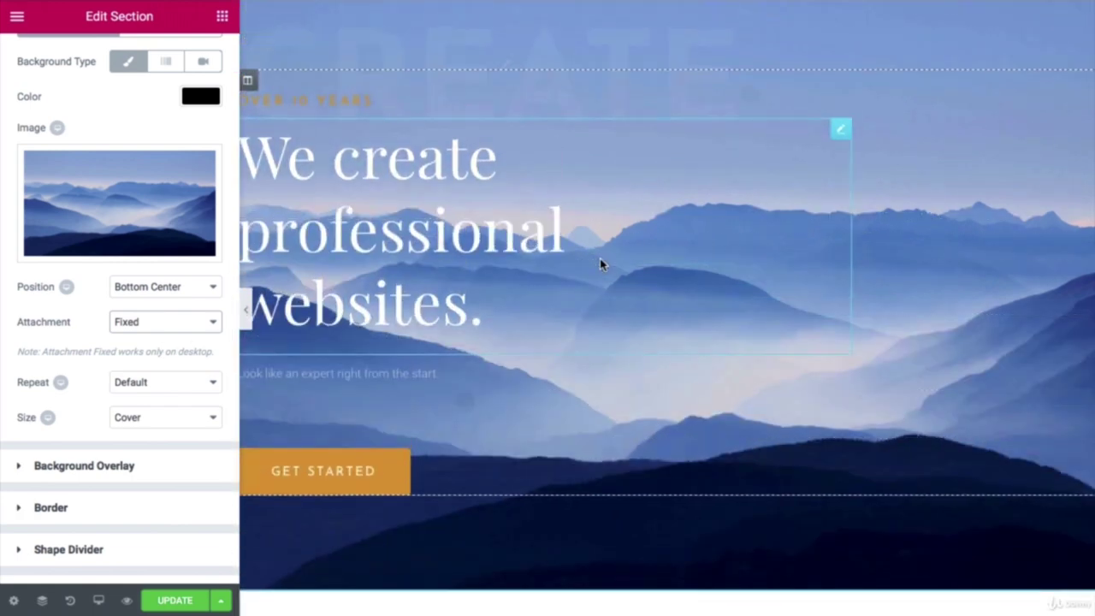
scroll(600, 264, "down", 2)
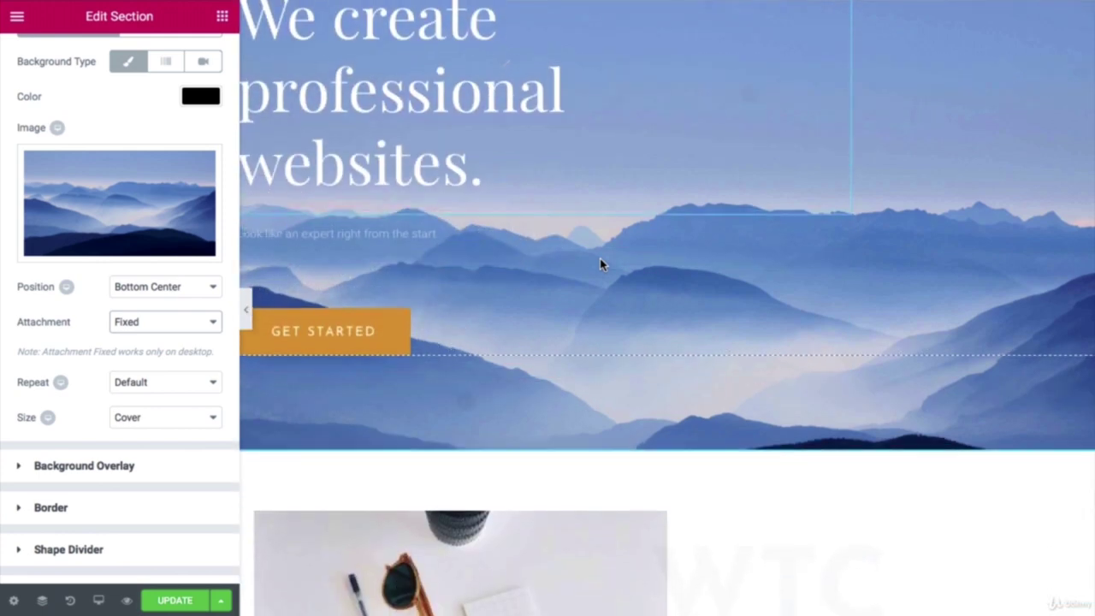
scroll(599, 265, "up", 2)
scroll(600, 264, "down", 3)
scroll(601, 263, "up", 3)
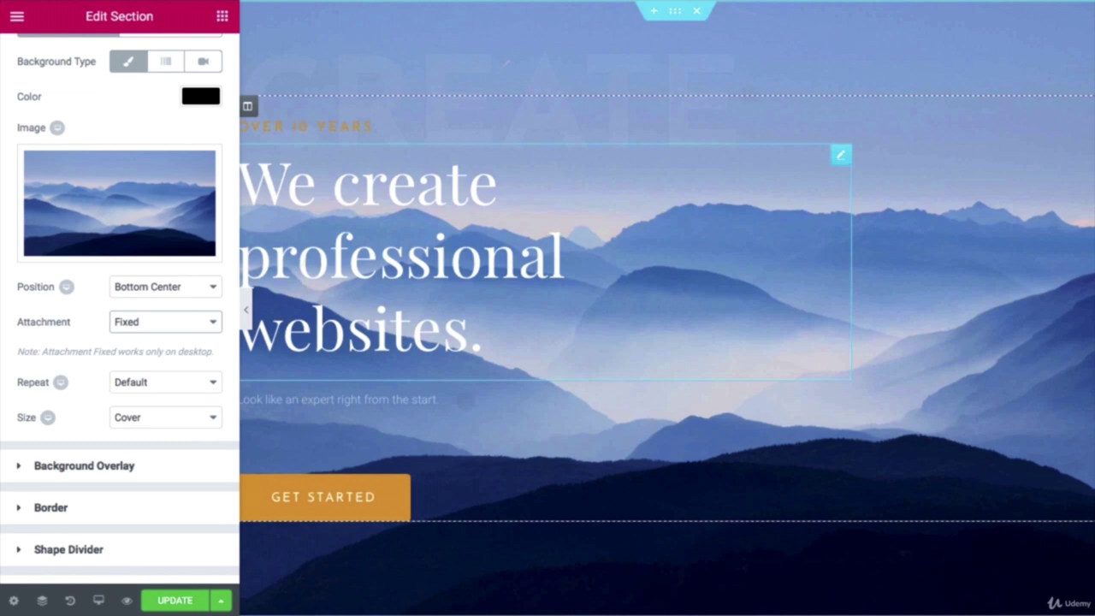
scroll(158, 208, "up", 2)
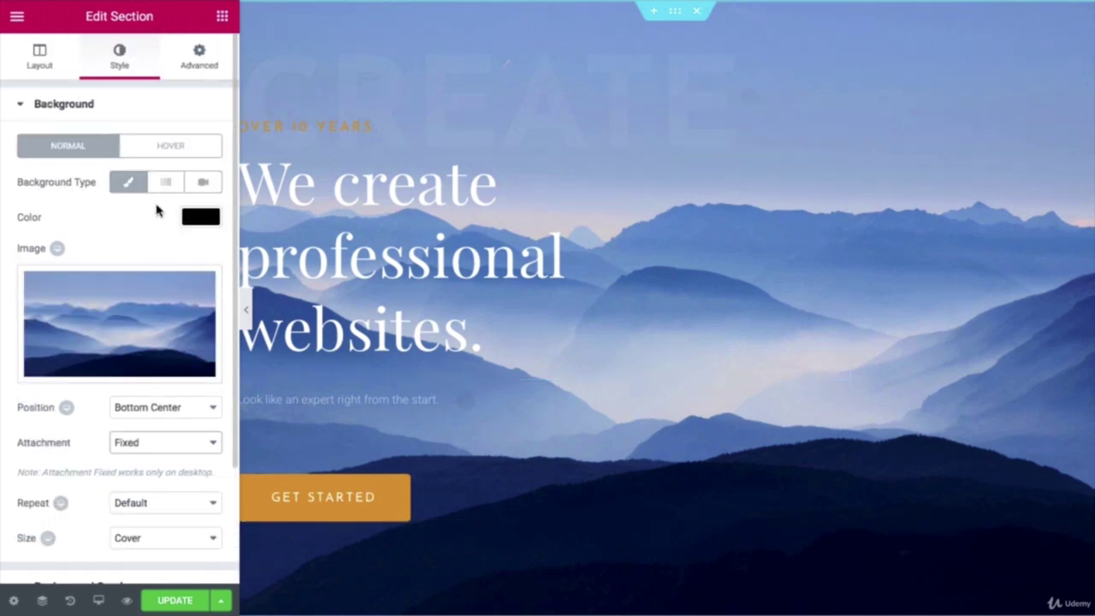
Step: Give the hero section a Fade In entrance animation with Slow duration
left_click(200, 71)
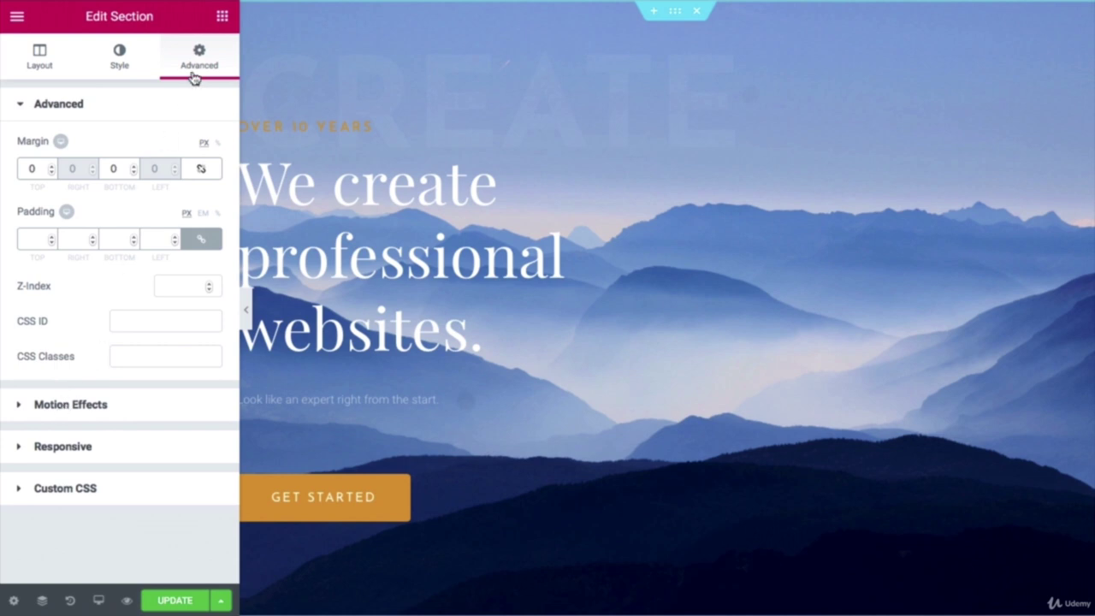
left_click(49, 411)
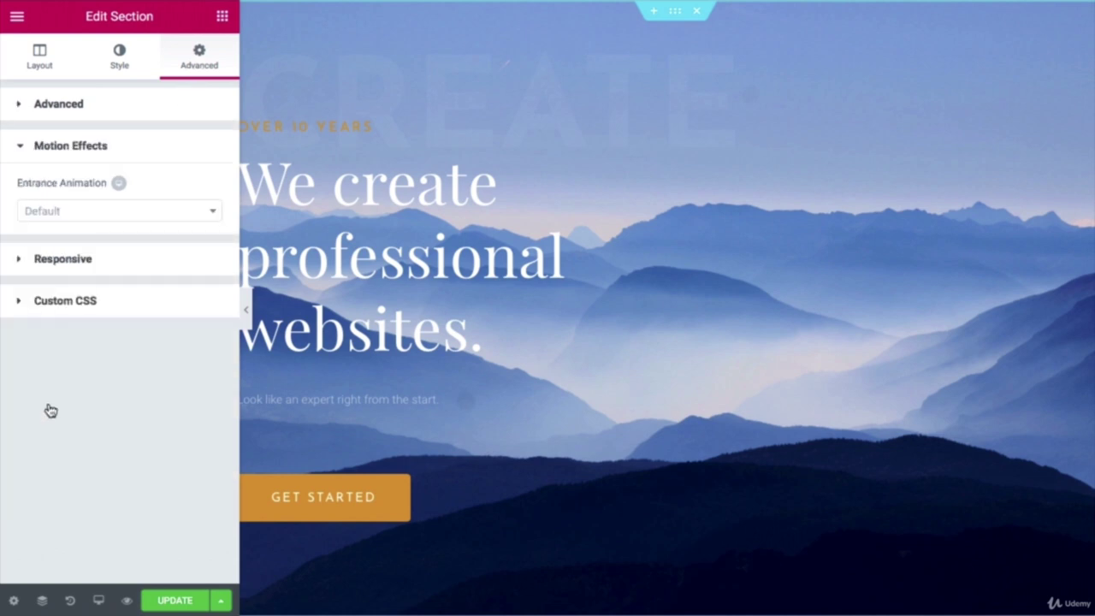
left_click(75, 214)
left_click(71, 296)
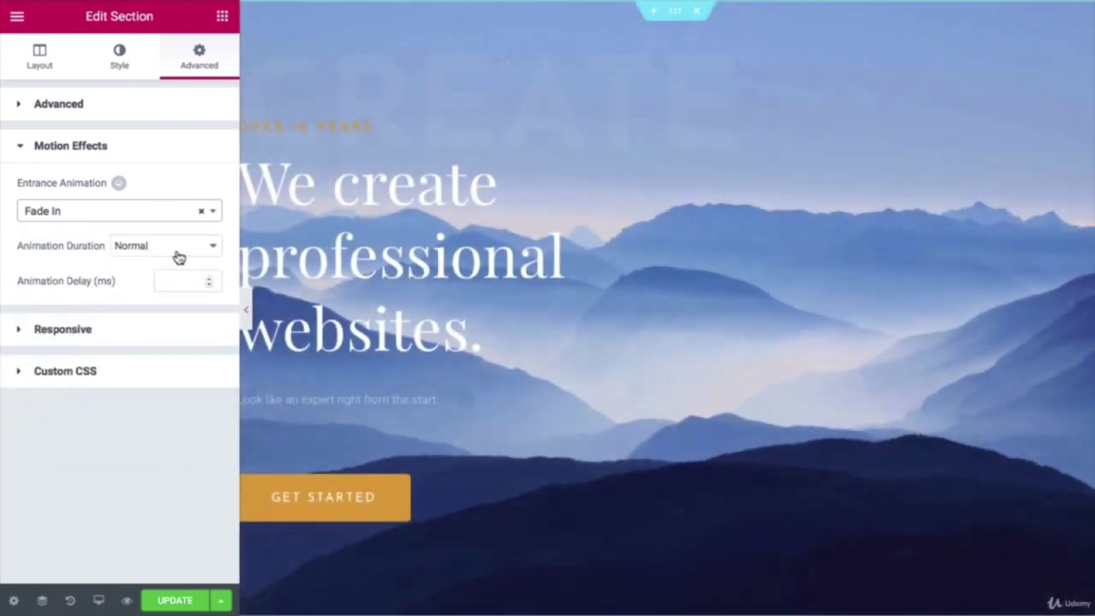
left_click(178, 252)
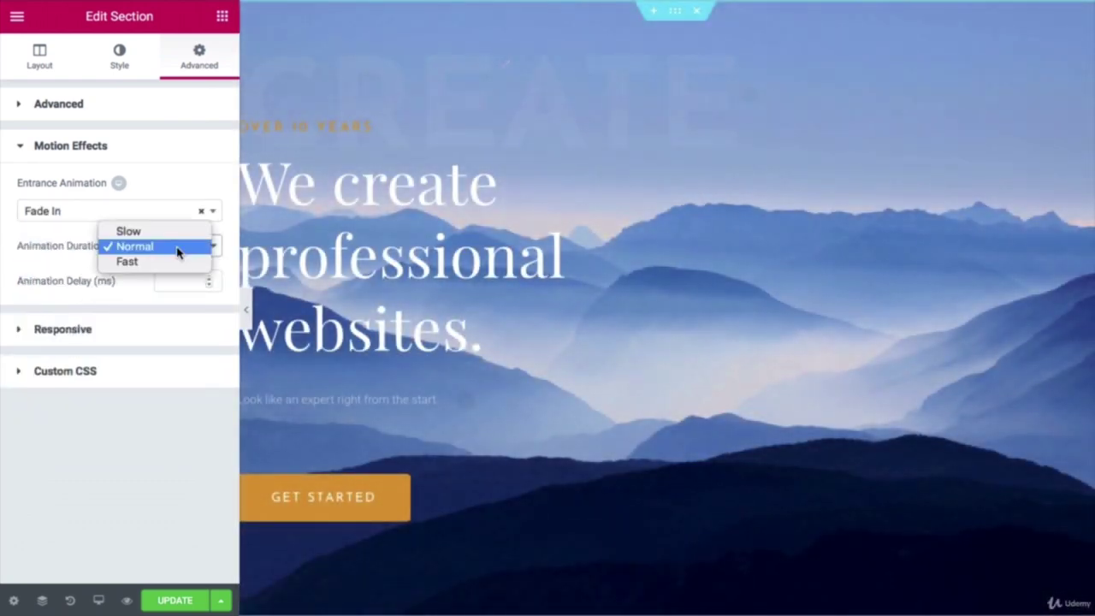
left_click(176, 232)
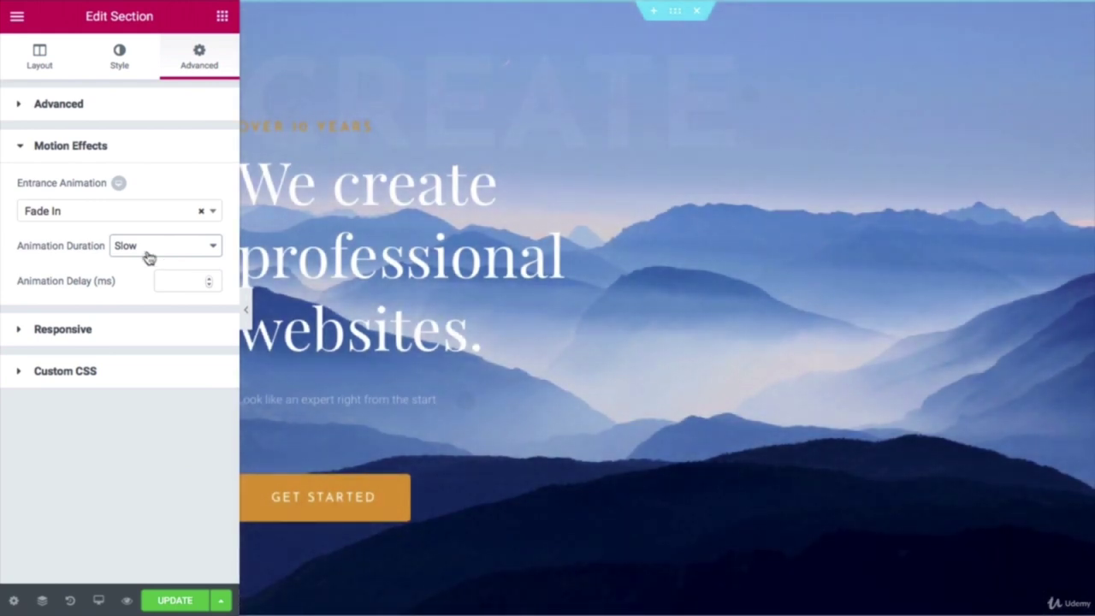
Step: Try a Zoom In entrance on the hero section, then revert to Fade In
left_click(148, 251)
left_click(147, 248)
left_click(132, 212)
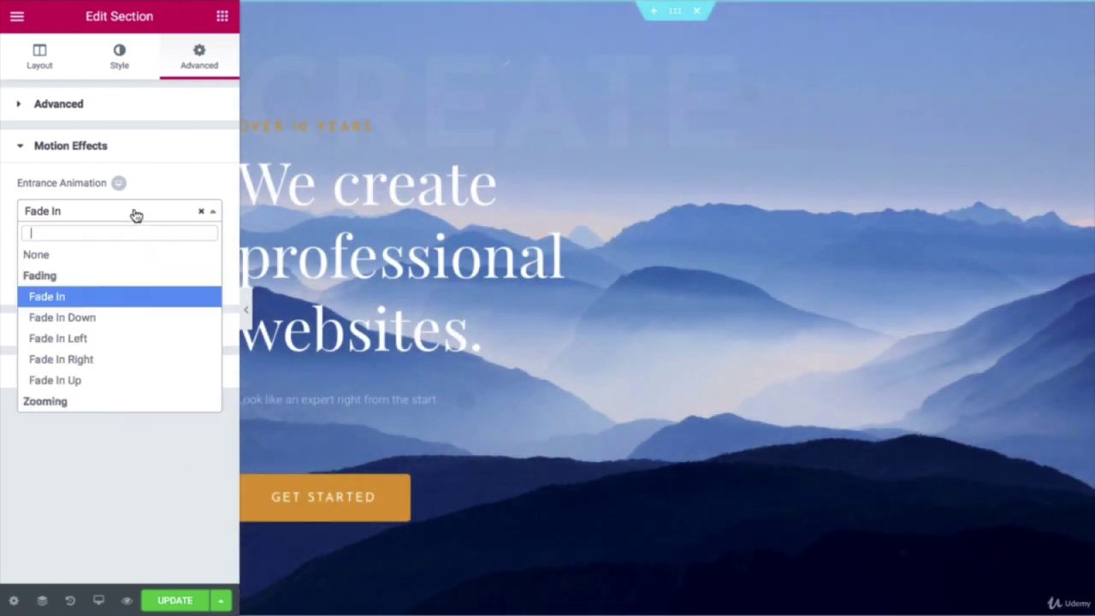
scroll(93, 385, "down", 1)
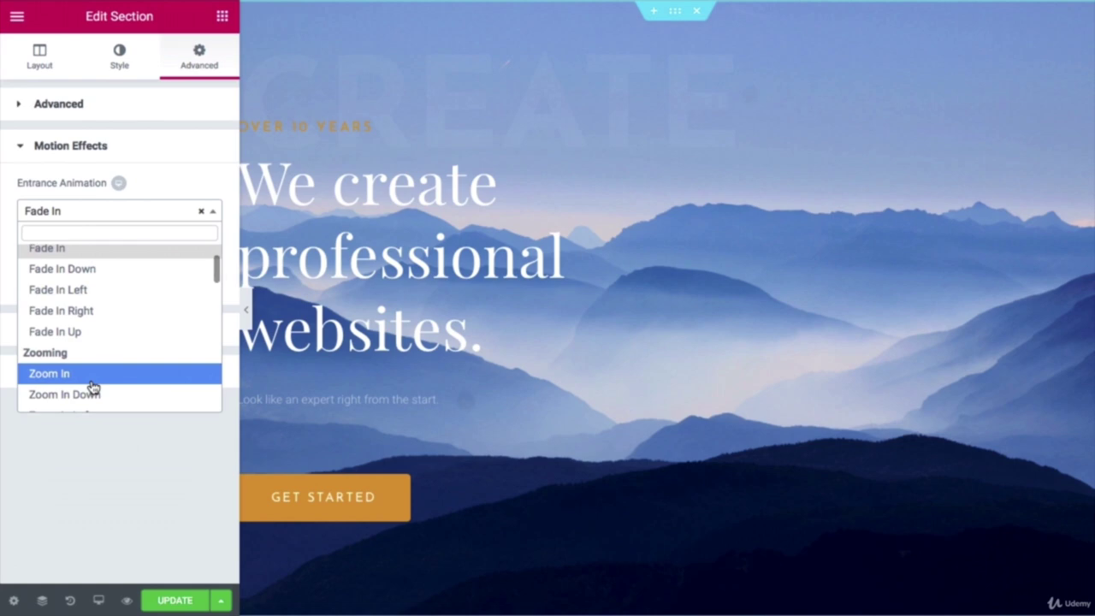
left_click(94, 376)
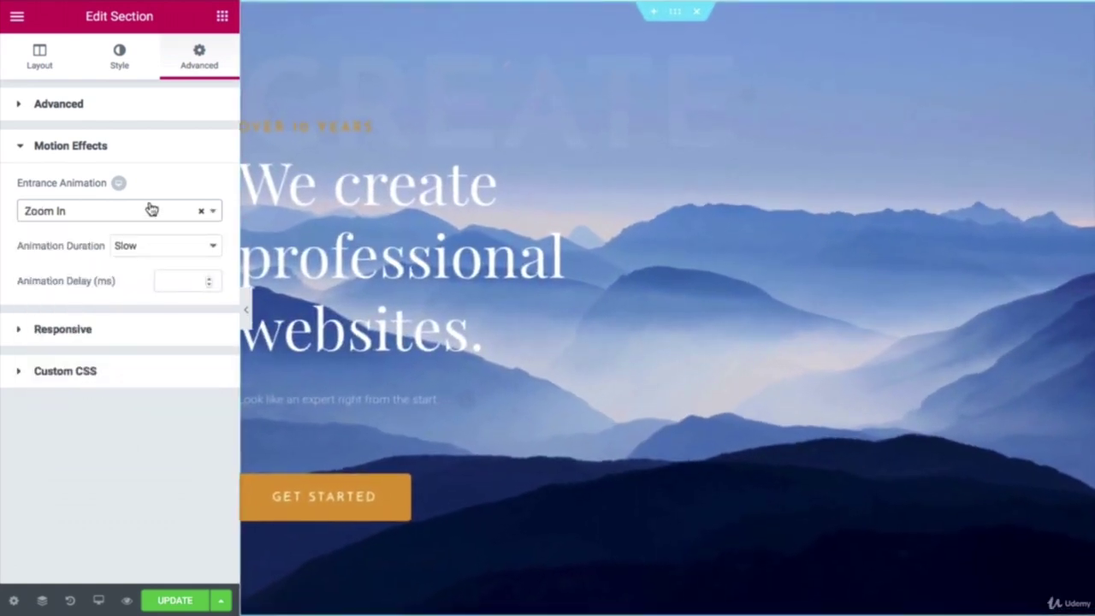
left_click(150, 211)
scroll(146, 265, "down", 3)
scroll(128, 306, "up", 2)
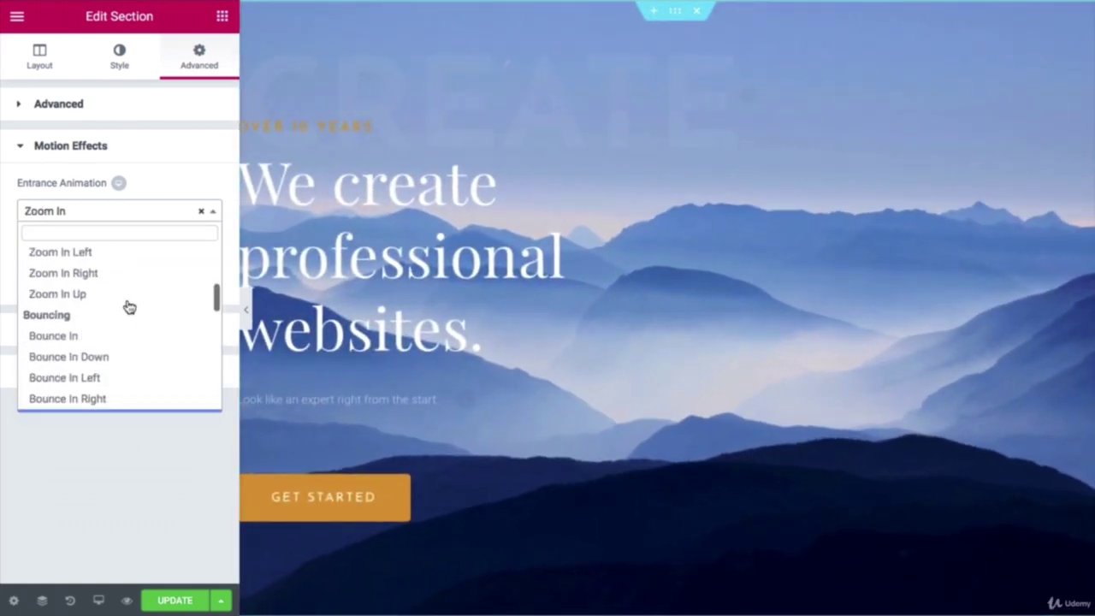
scroll(128, 307, "up", 5)
left_click(119, 301)
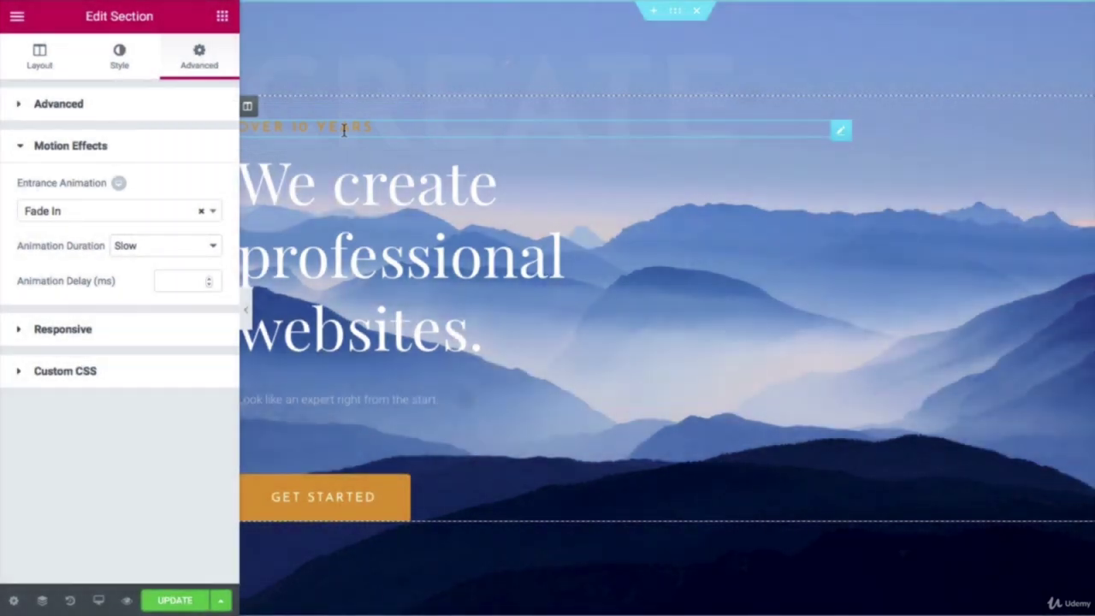
Step: Give the hero heading a Slow Slide In Down entrance animation and update the page
left_click(344, 128)
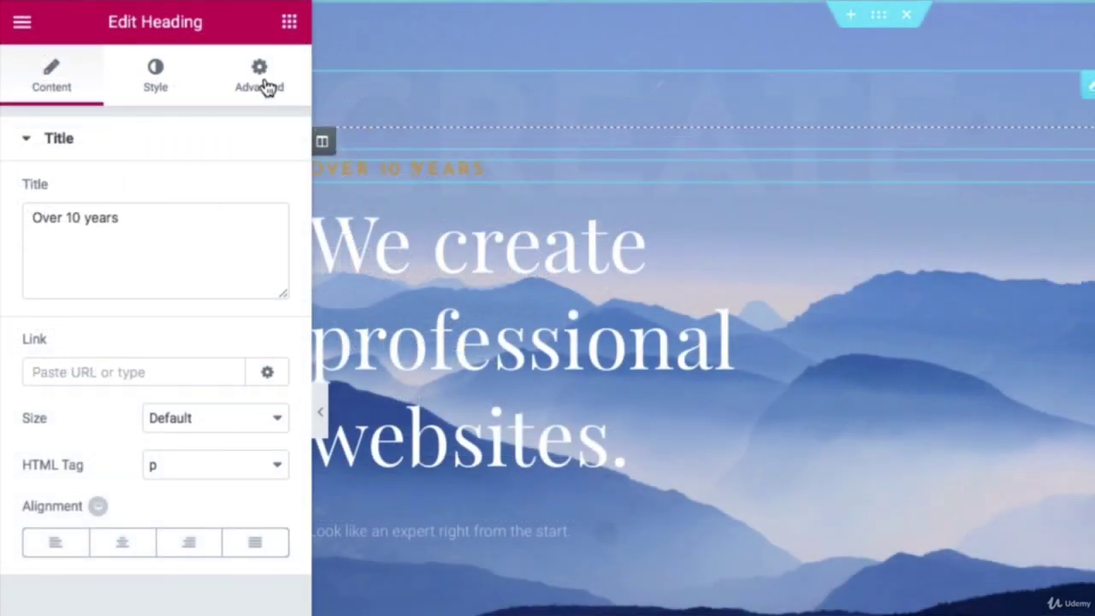
left_click(204, 65)
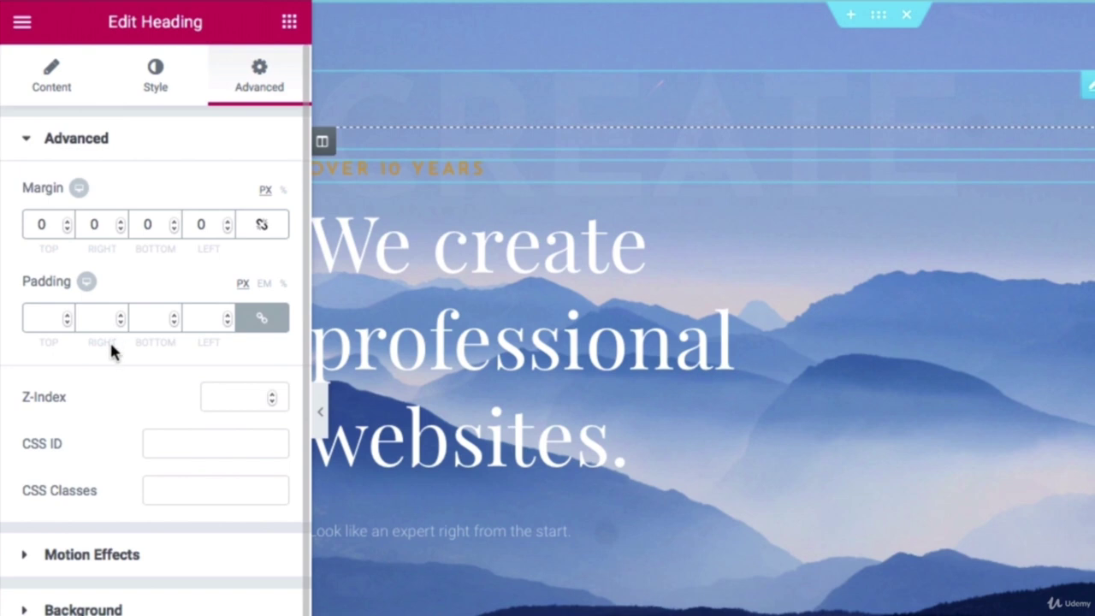
left_click(96, 557)
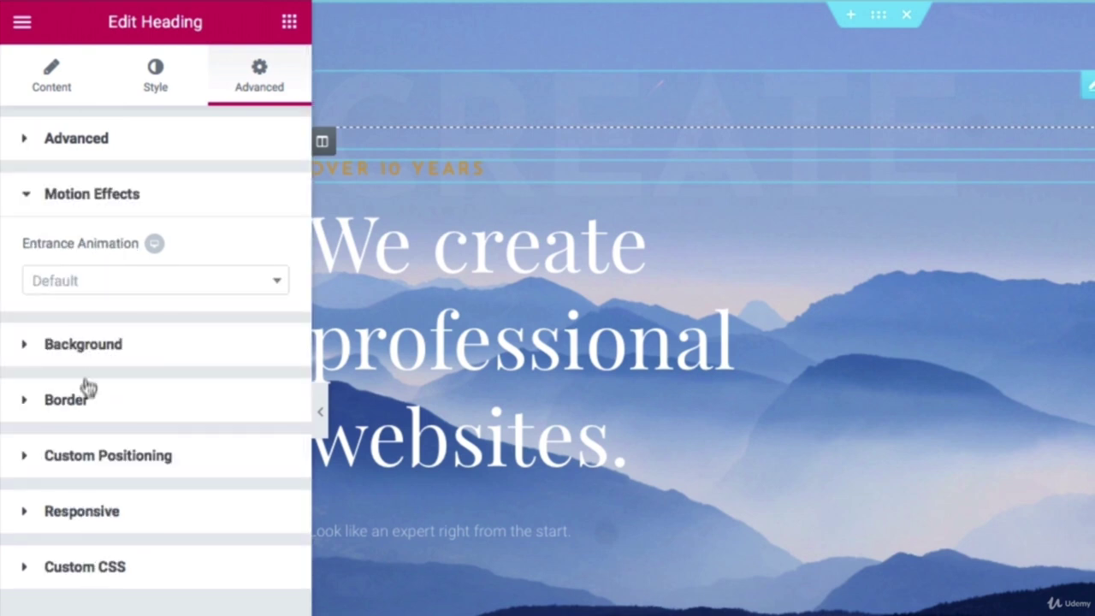
left_click(116, 291)
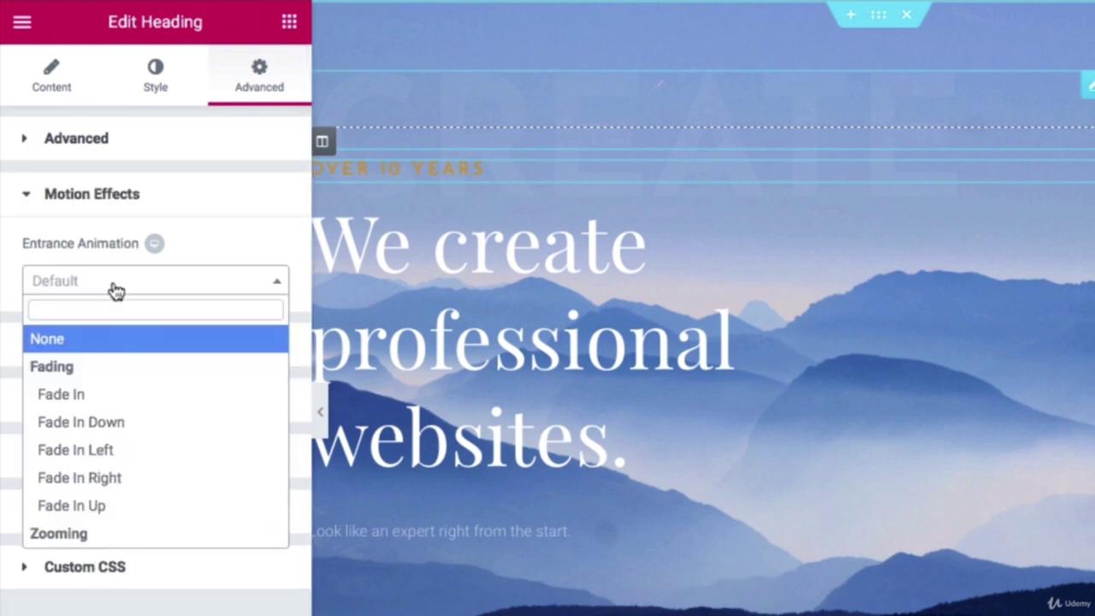
scroll(97, 392, "down", 5)
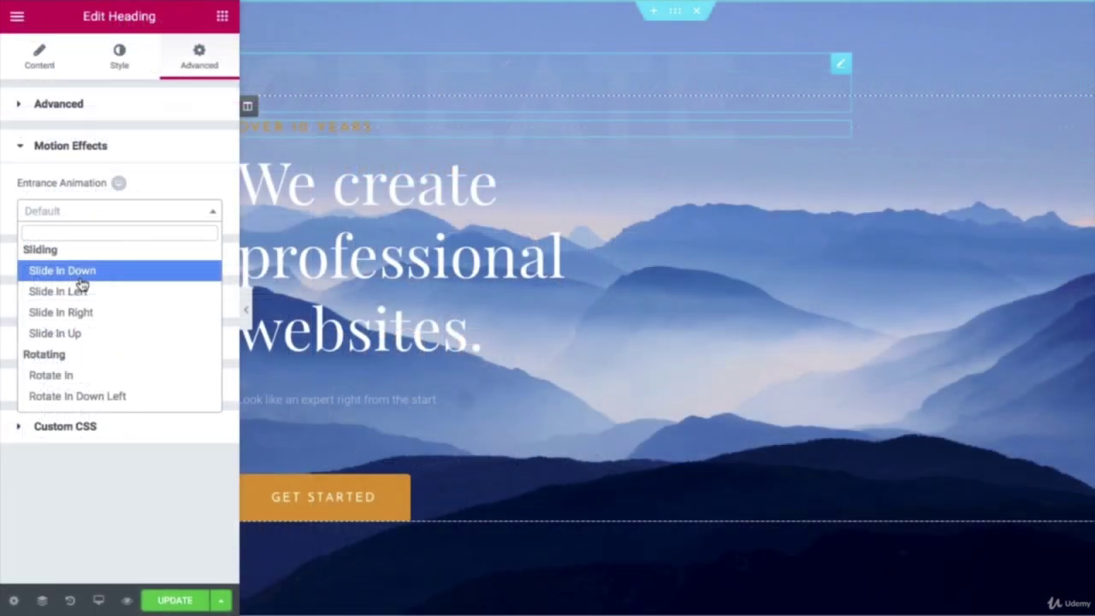
left_click(104, 359)
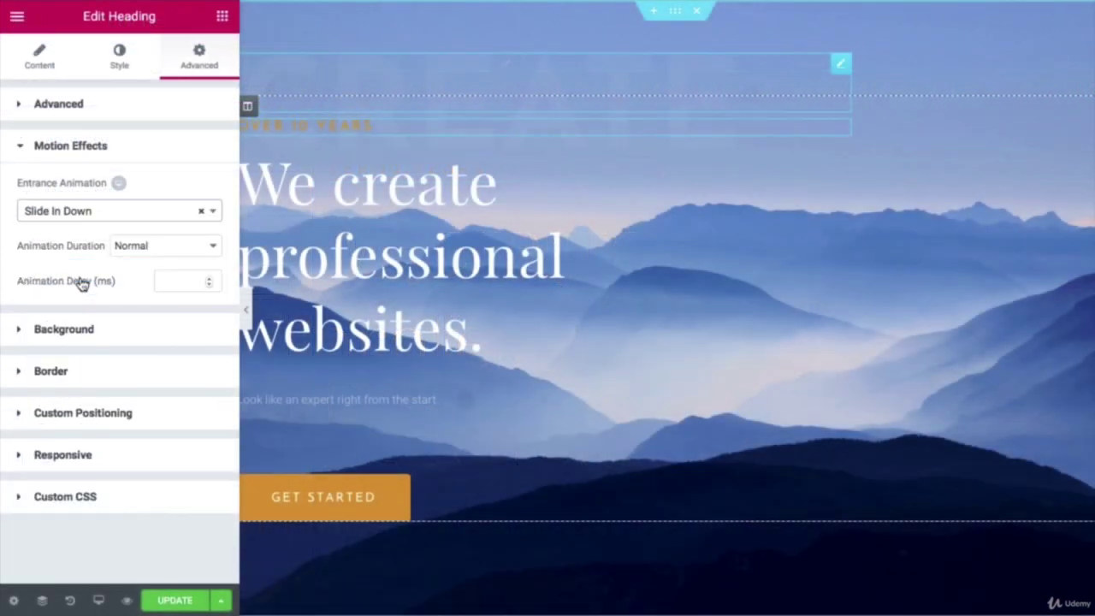
left_click(177, 247)
left_click(173, 242)
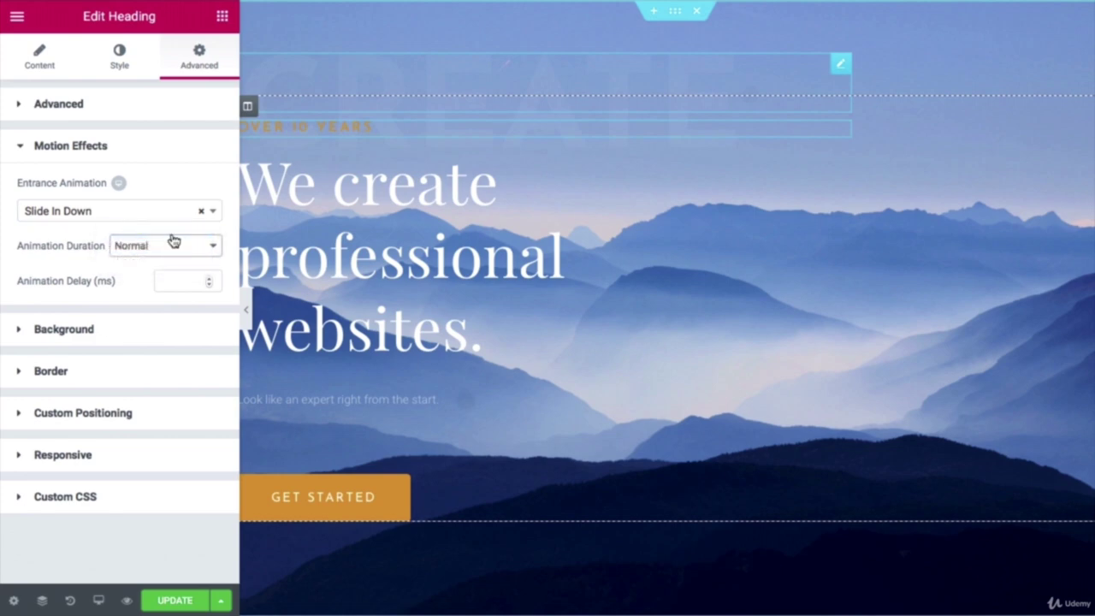
left_click(173, 242)
left_click(174, 228)
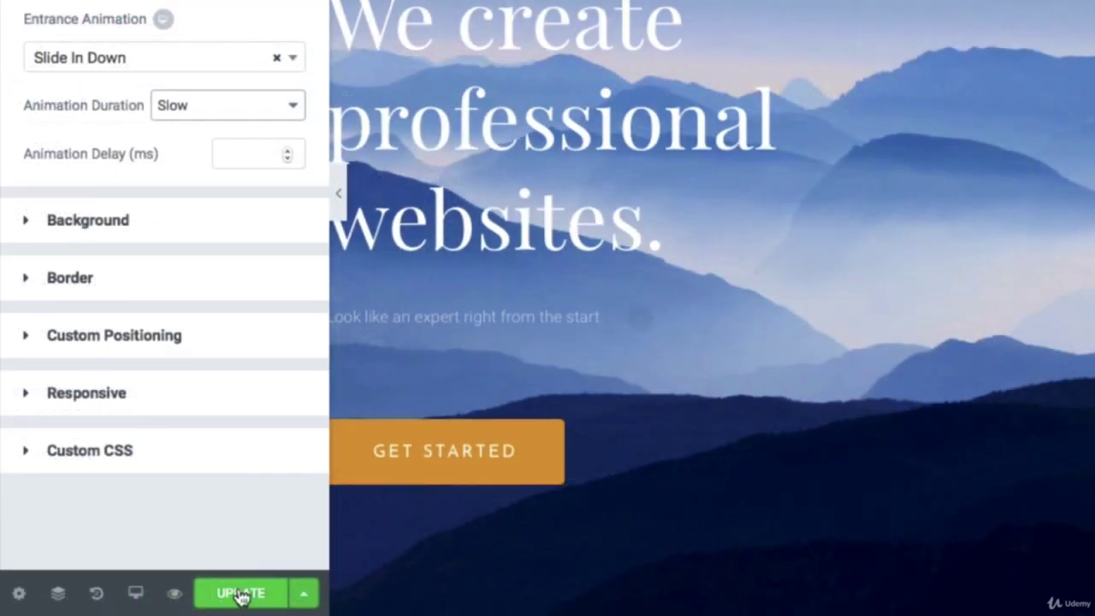
left_click(241, 594)
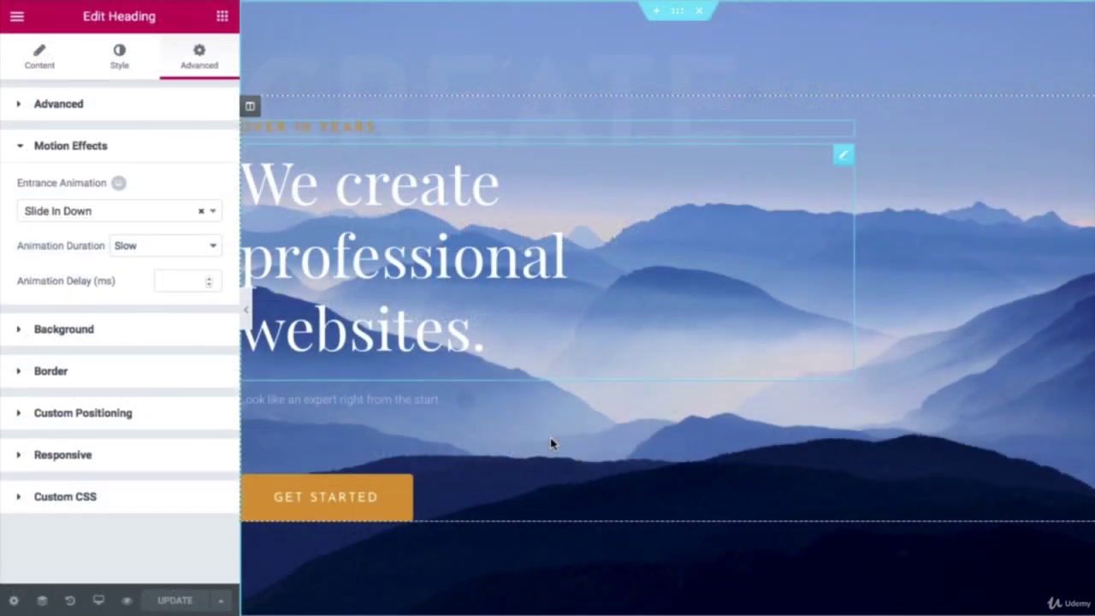
scroll(551, 443, "down", 5)
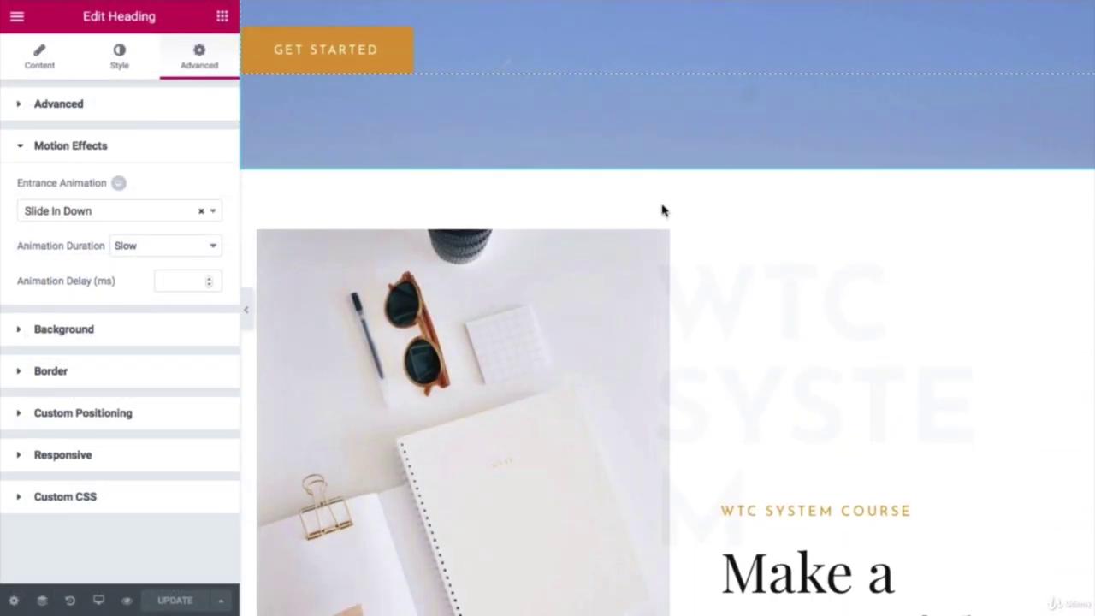
Step: Give the WTC System Course section a Fade In entrance at Slow duration
left_click(676, 163)
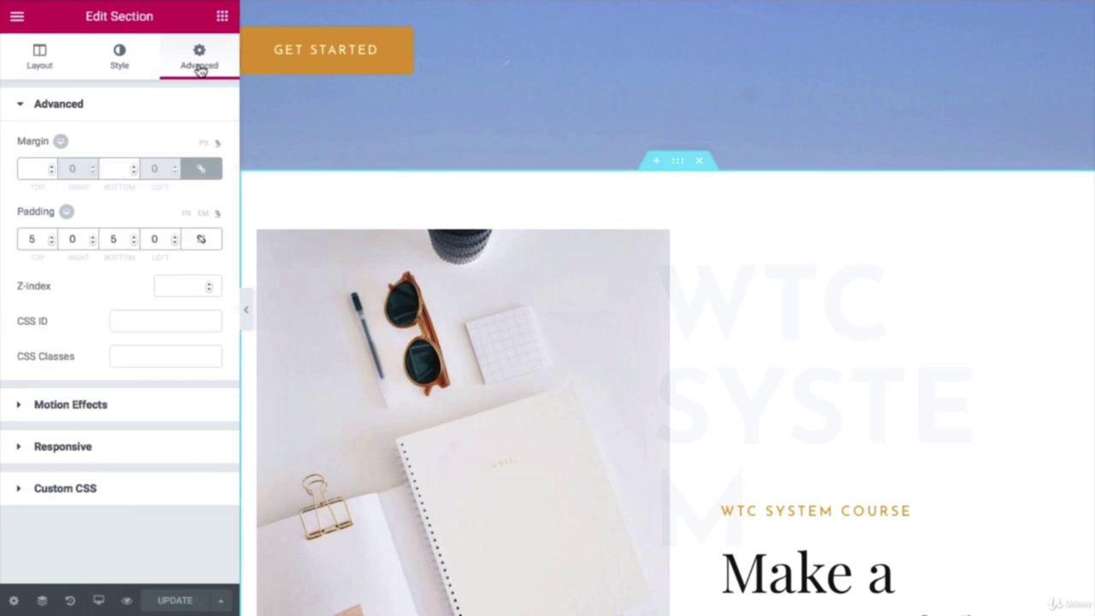
left_click(57, 407)
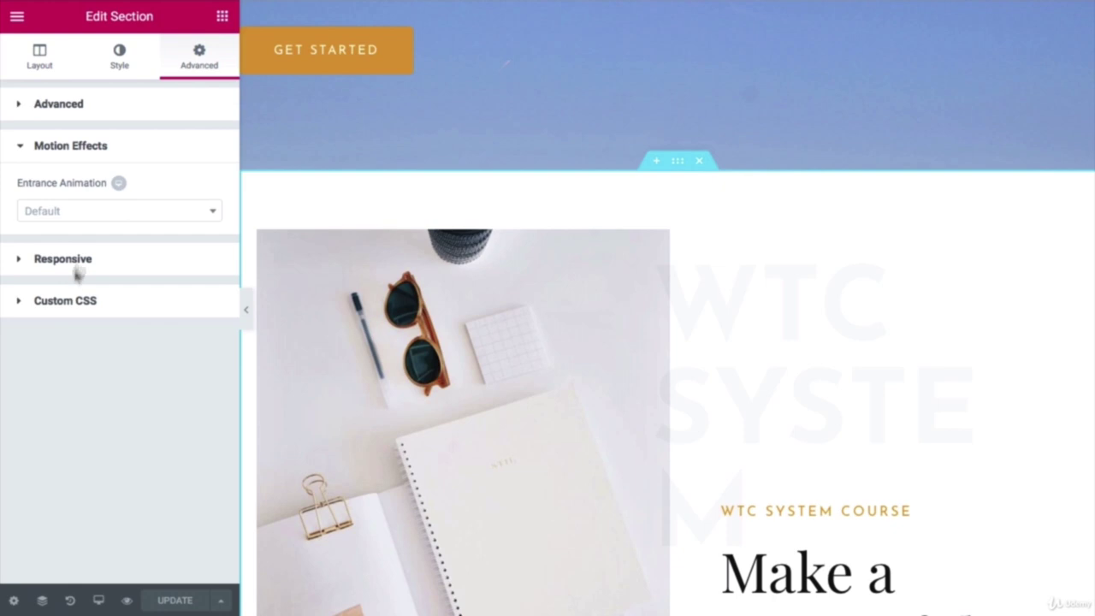
left_click(93, 213)
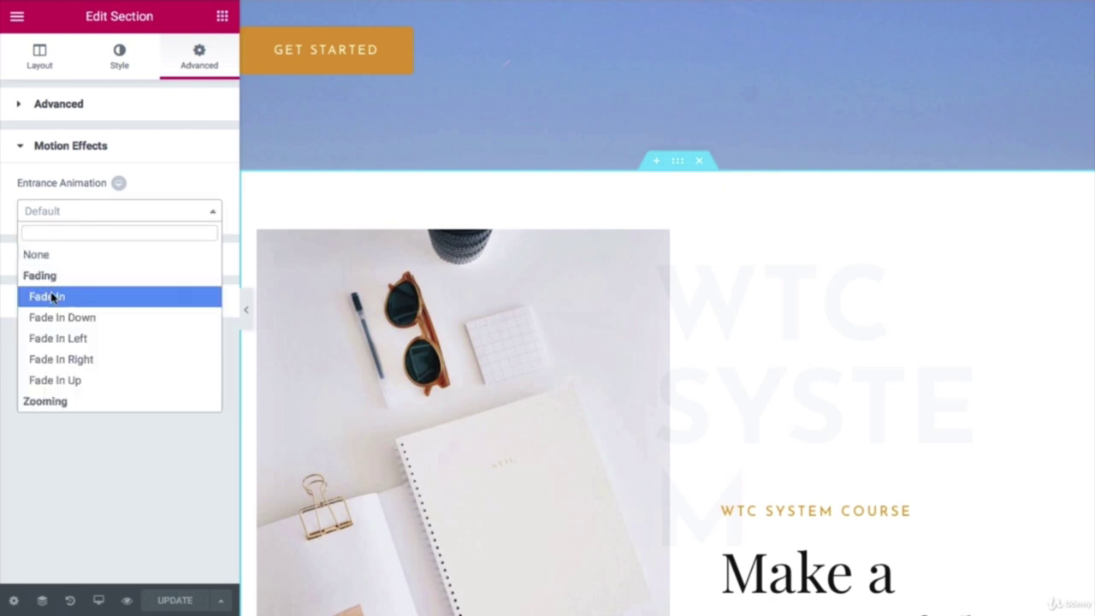
left_click(53, 296)
left_click(146, 246)
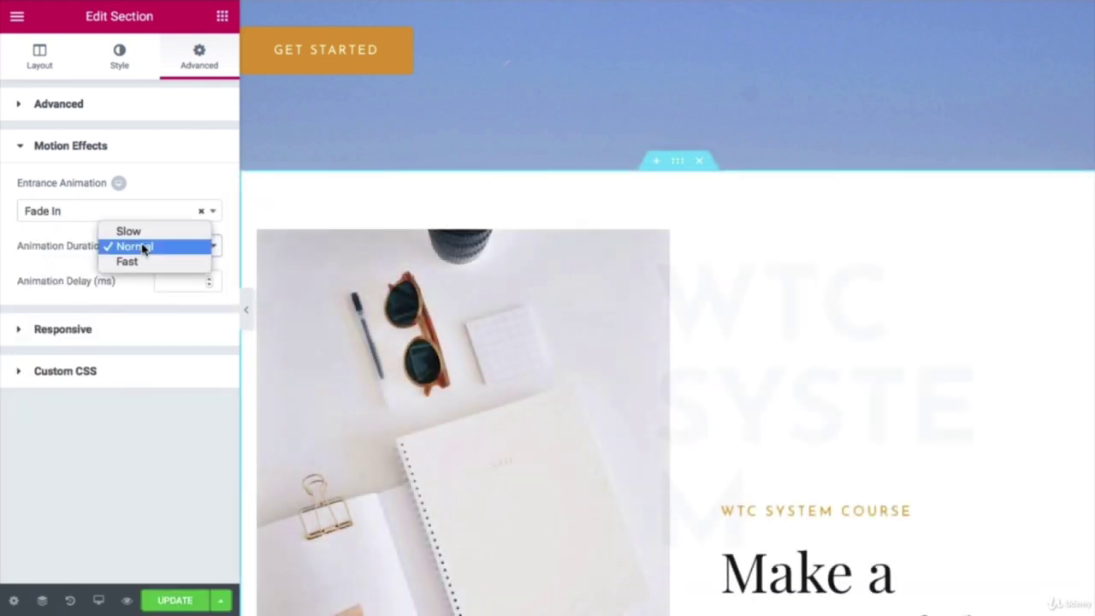
key("Escape")
left_click(145, 235)
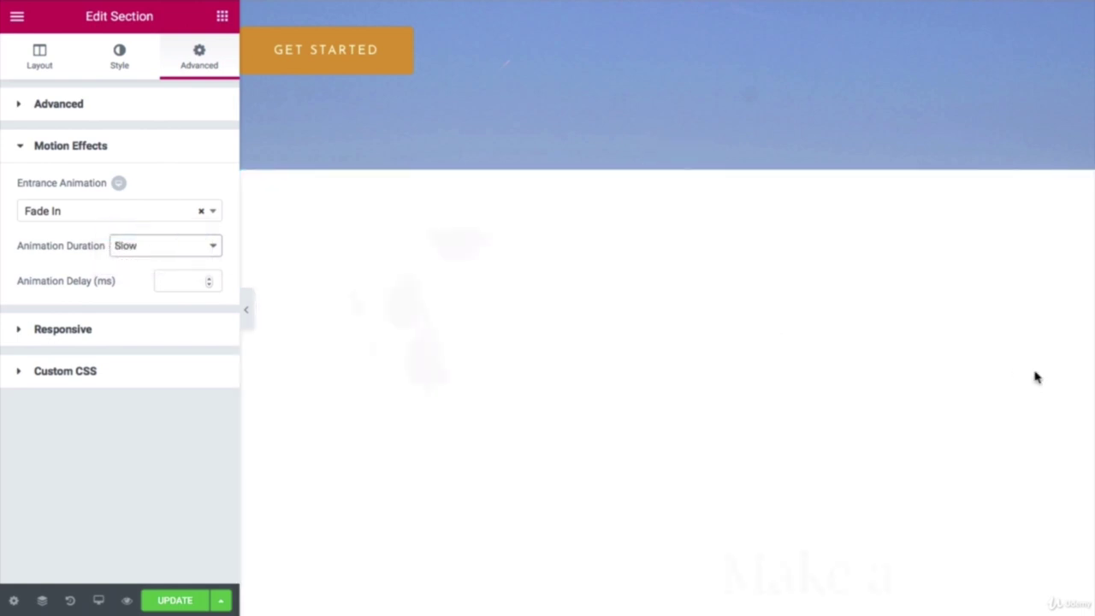
scroll(834, 379, "down", 3)
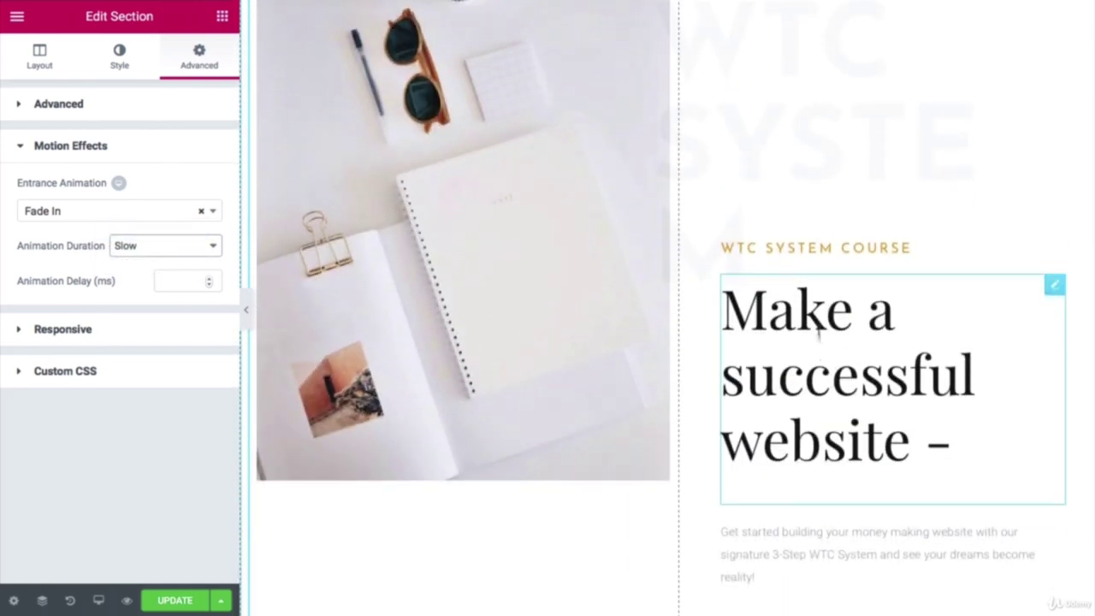
Step: Give the WTC SYSTEM COURSE heading a Slide In Down entrance at Slow duration
left_click(824, 250)
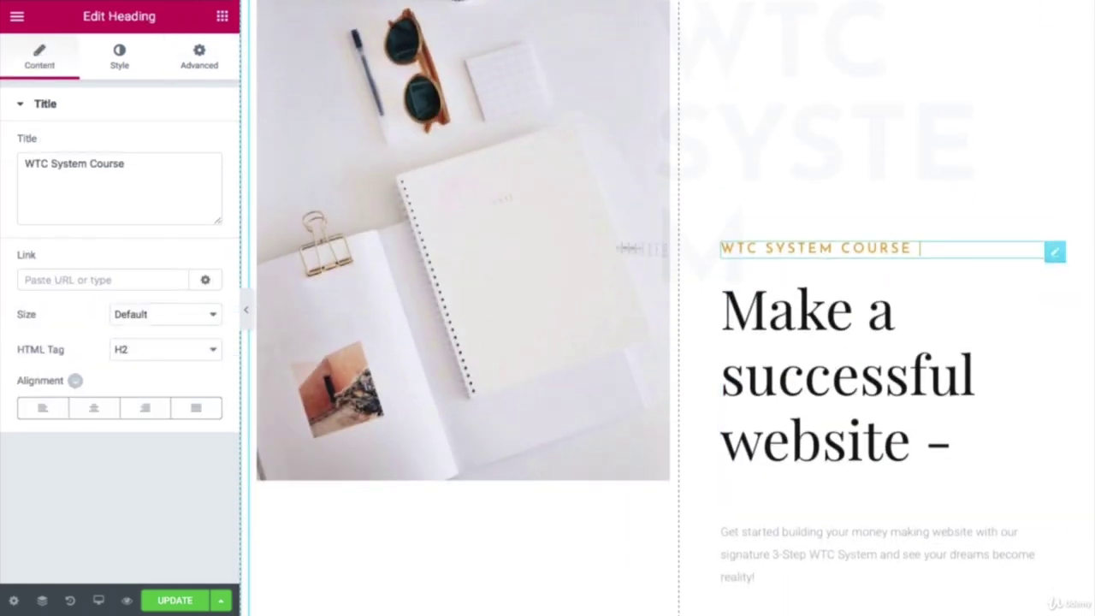
left_click(206, 61)
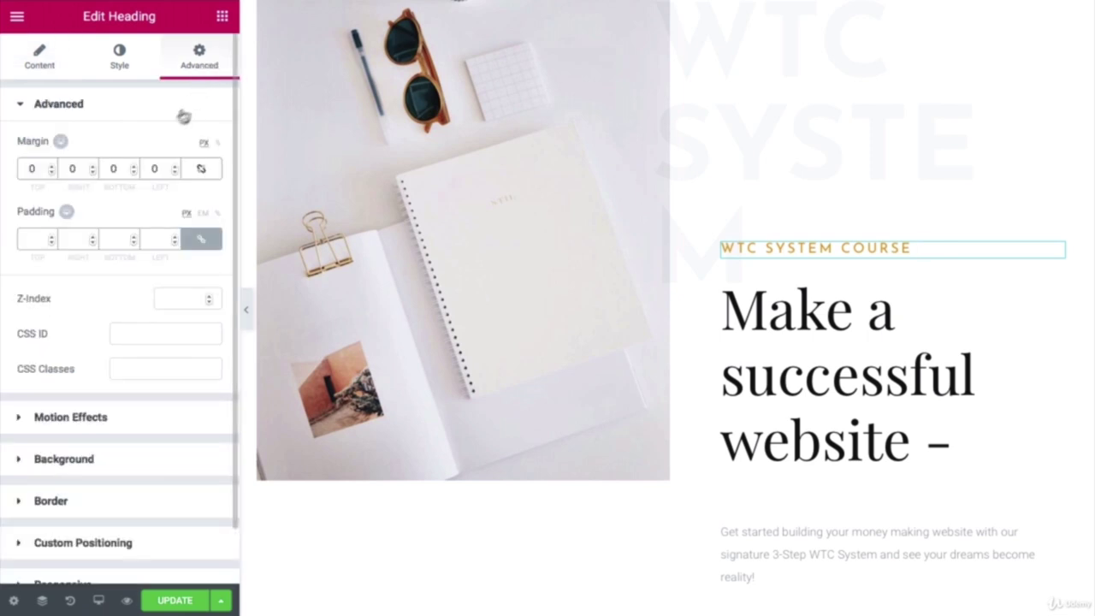
left_click(74, 417)
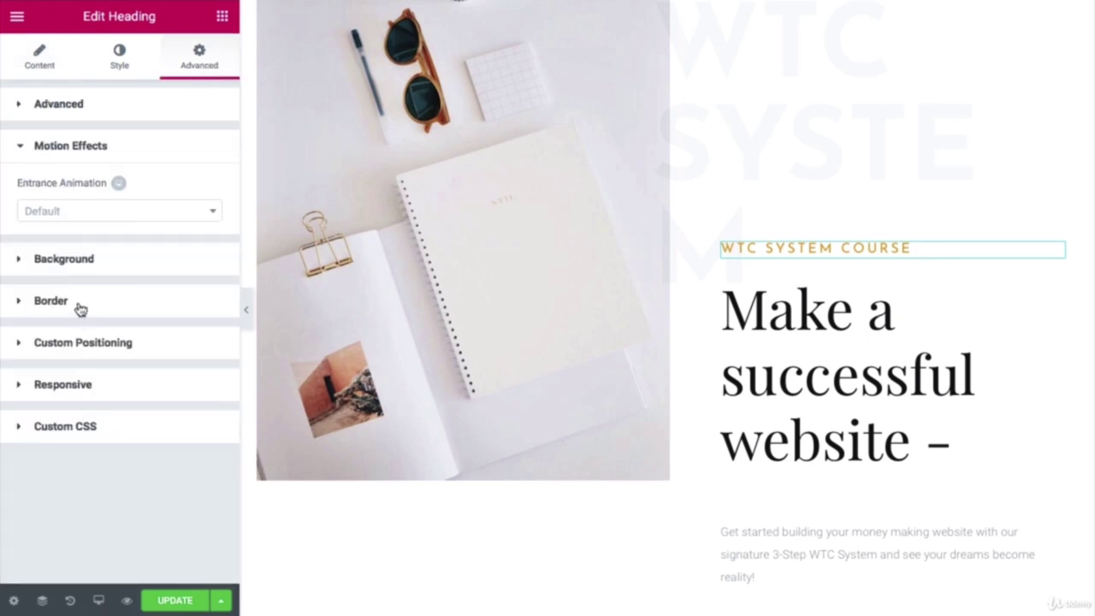
left_click(99, 218)
scroll(88, 294, "down", 8)
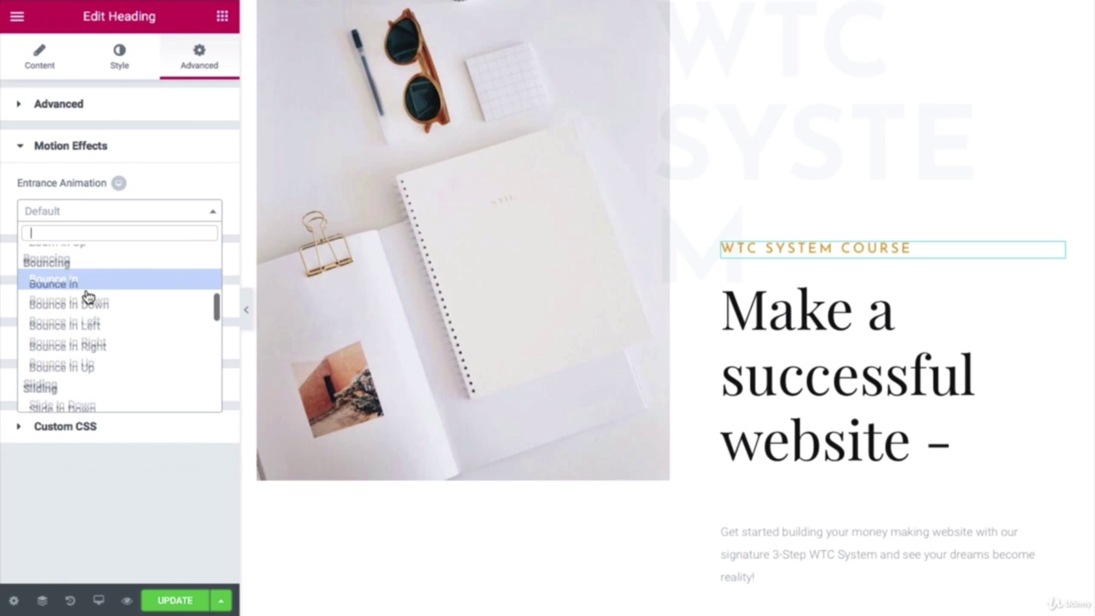
scroll(88, 297, "down", 1)
left_click(88, 326)
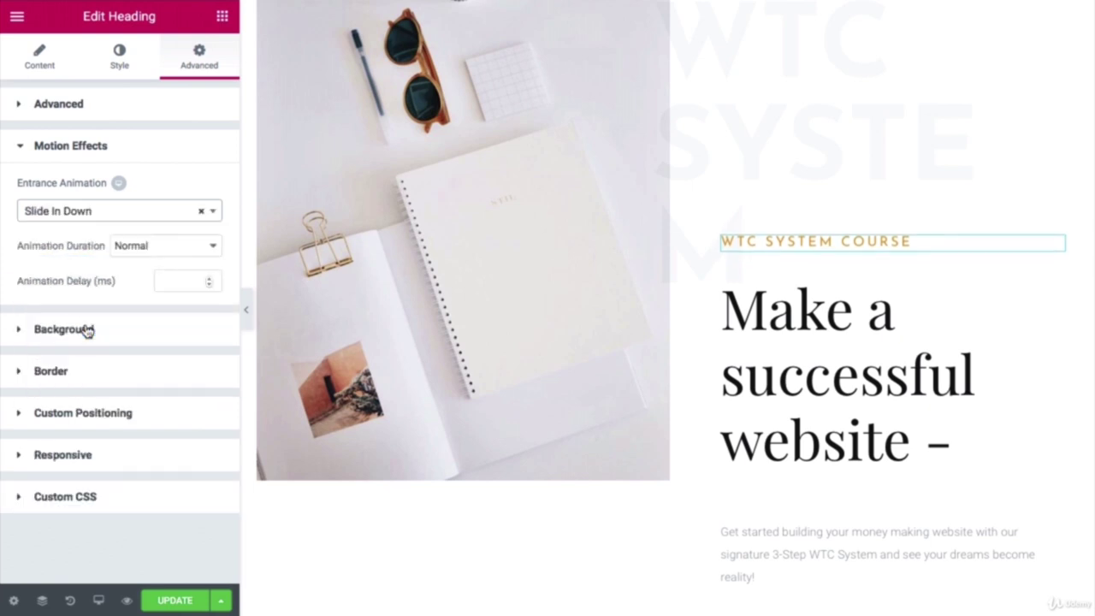
left_click(159, 247)
left_click(161, 231)
Step: Give the mountain image slider section a Fade In entrance at Slow duration
scroll(659, 394, "down", 5)
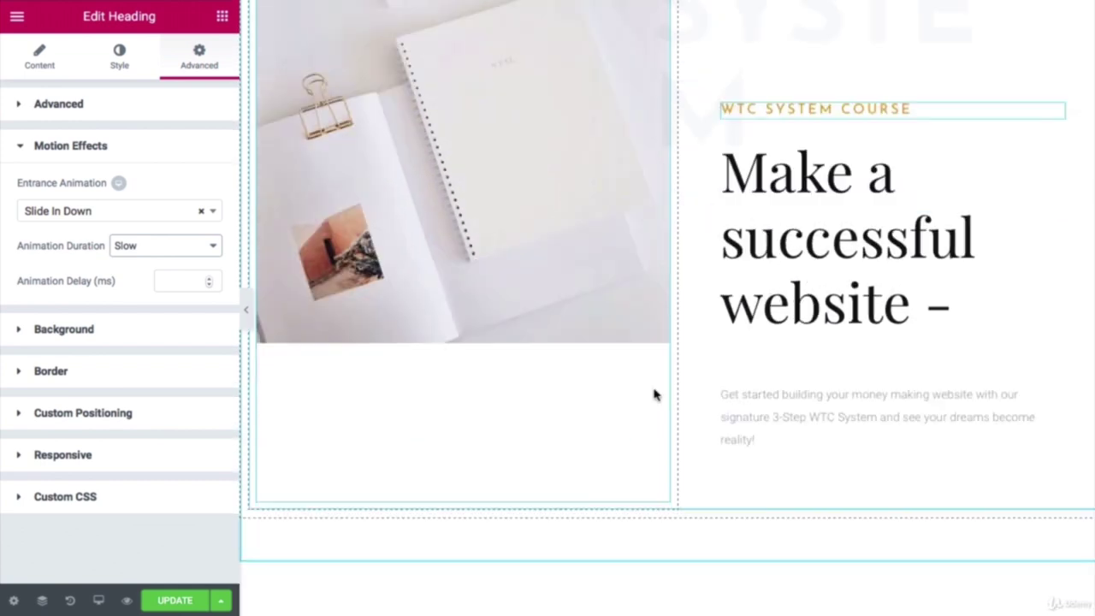
scroll(648, 395, "down", 3)
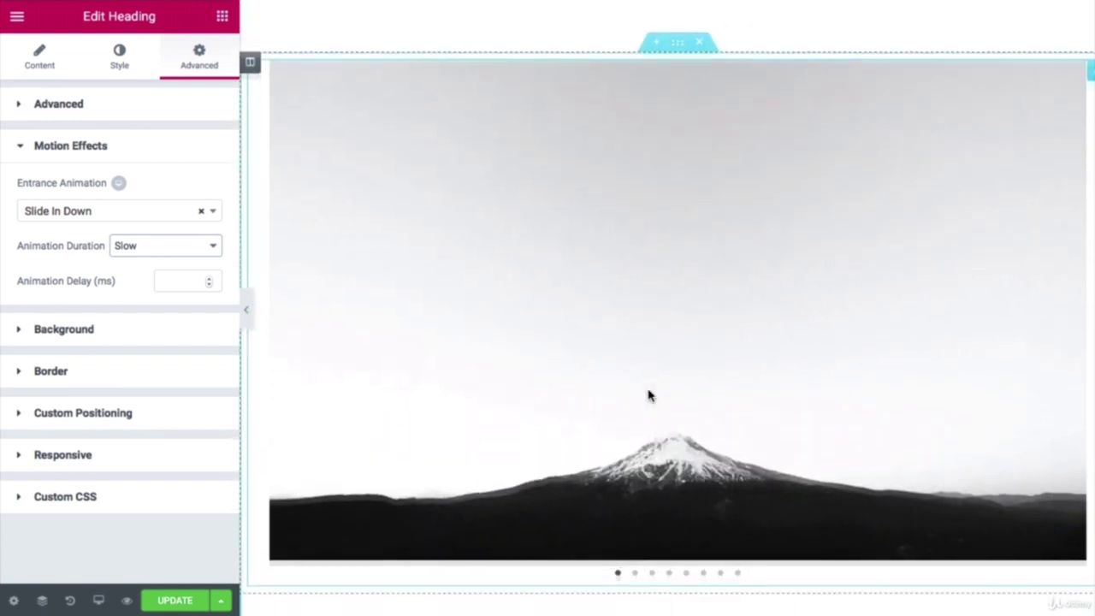
scroll(649, 396, "up", 2)
scroll(649, 395, "up", 2)
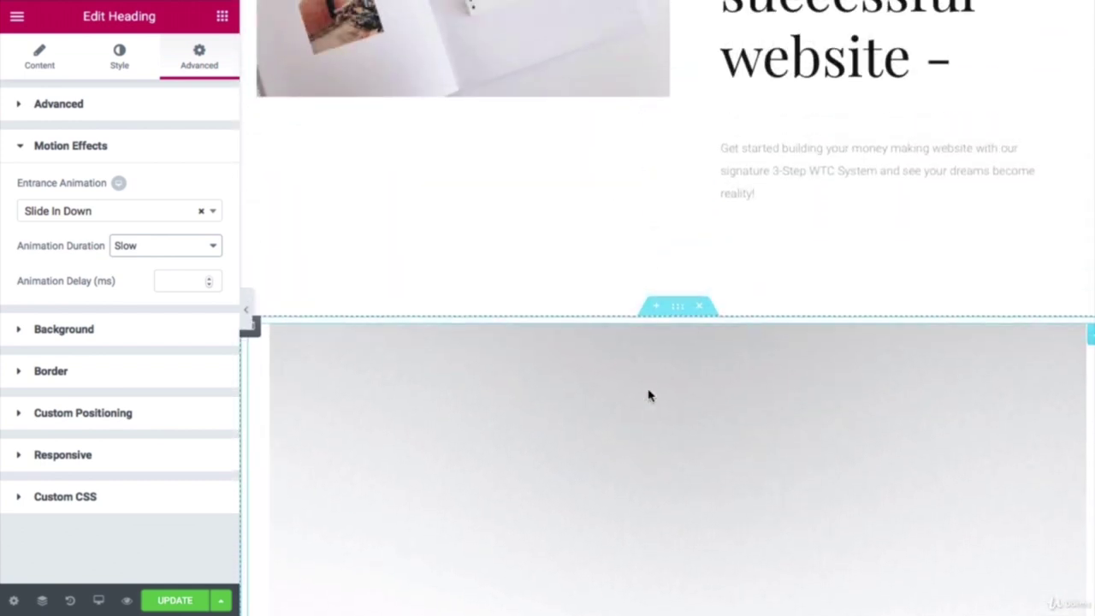
left_click(676, 332)
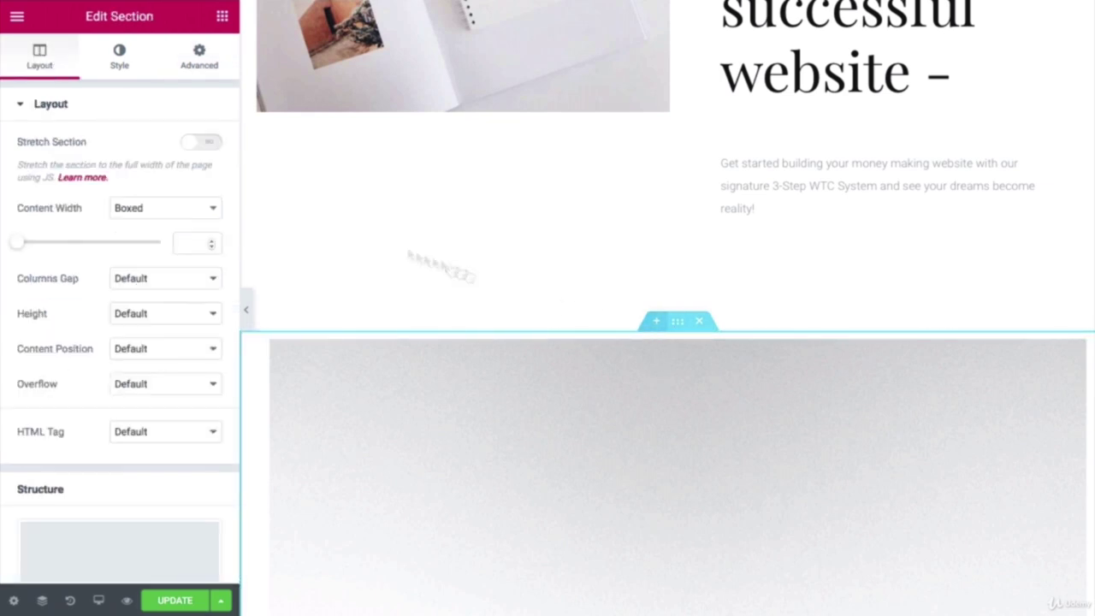
left_click(199, 66)
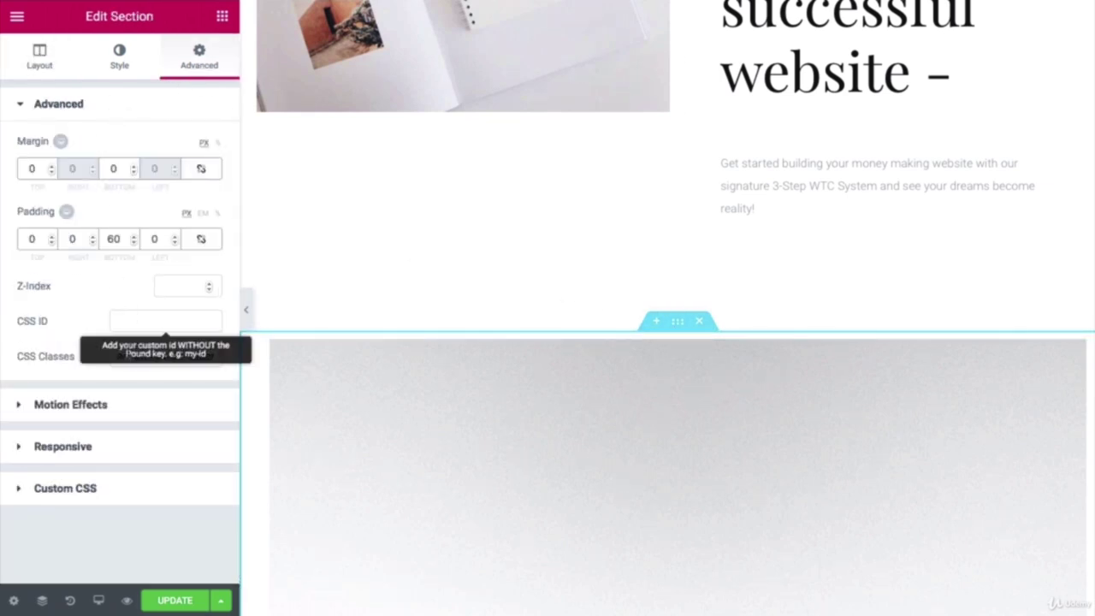
left_click(85, 405)
left_click(55, 212)
left_click(65, 297)
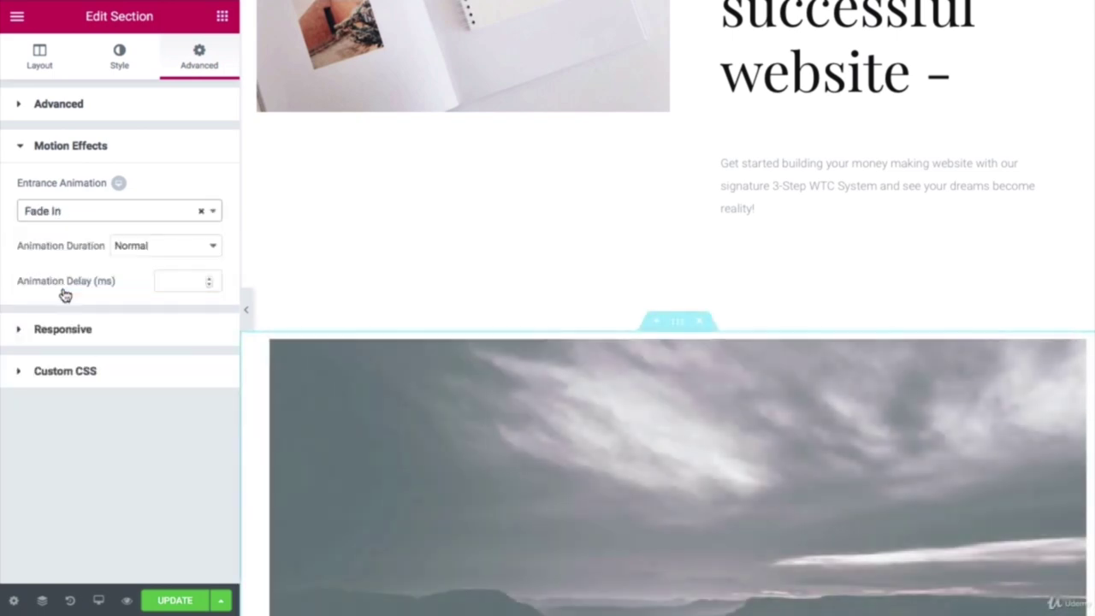
left_click(204, 247)
left_click(154, 231)
Step: Give the Our Specialties section a Fade In entrance at Slow duration
scroll(593, 355, "down", 1)
scroll(590, 352, "down", 10)
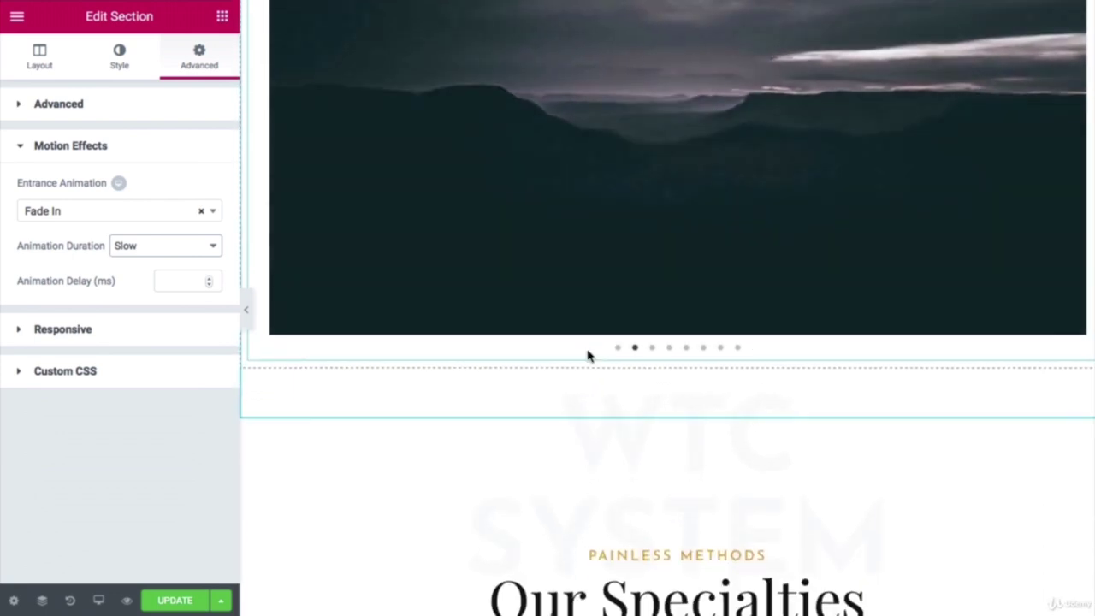
scroll(587, 346, "down", 1)
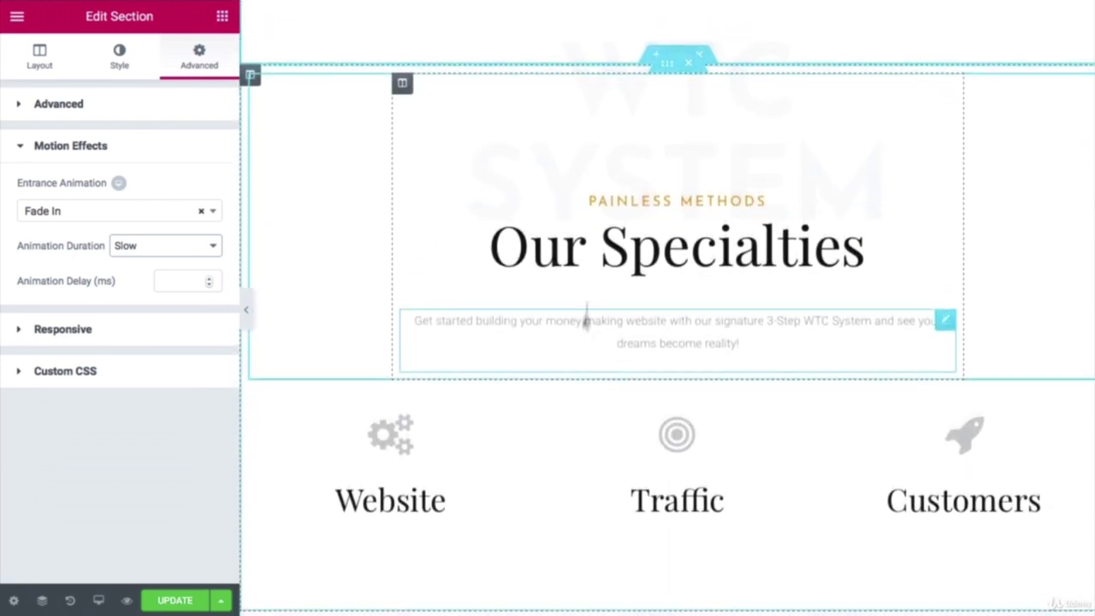
left_click(677, 58)
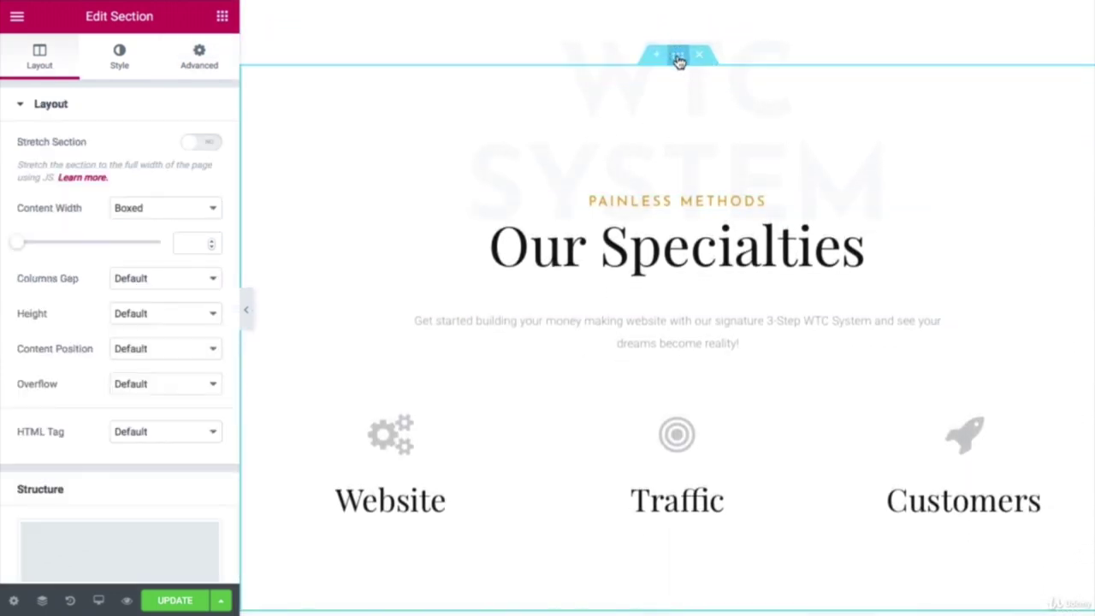
left_click(192, 63)
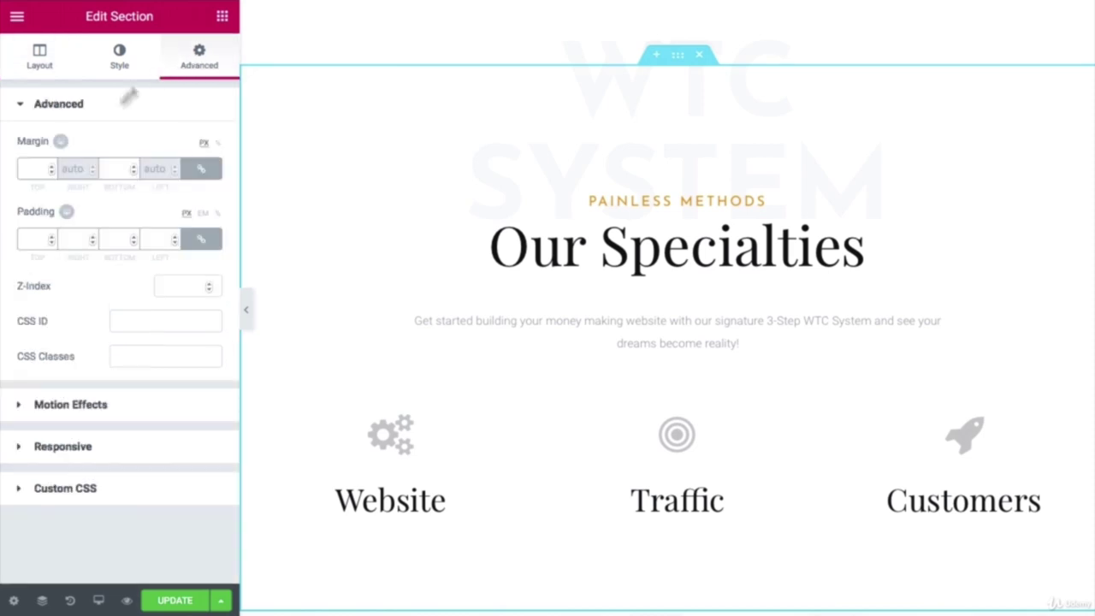
left_click(52, 407)
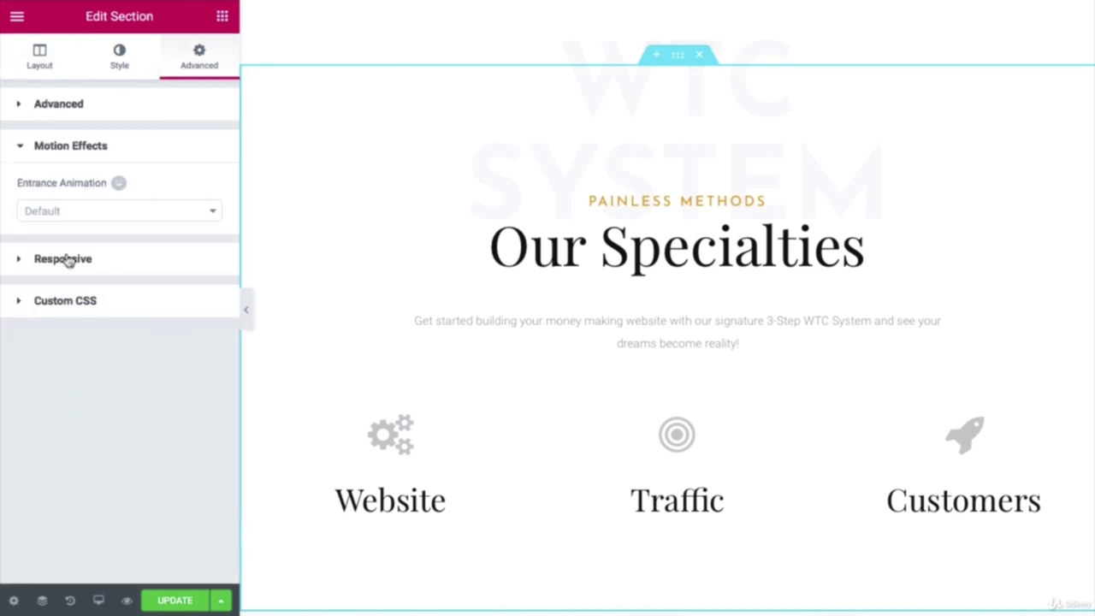
left_click(75, 219)
left_click(45, 299)
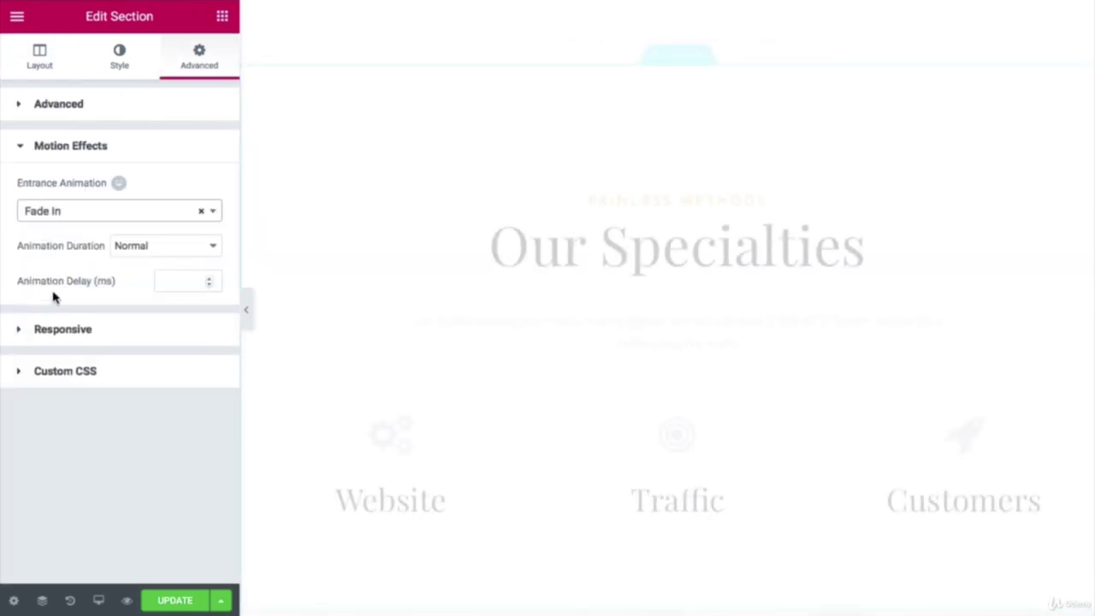
left_click(190, 247)
left_click(183, 233)
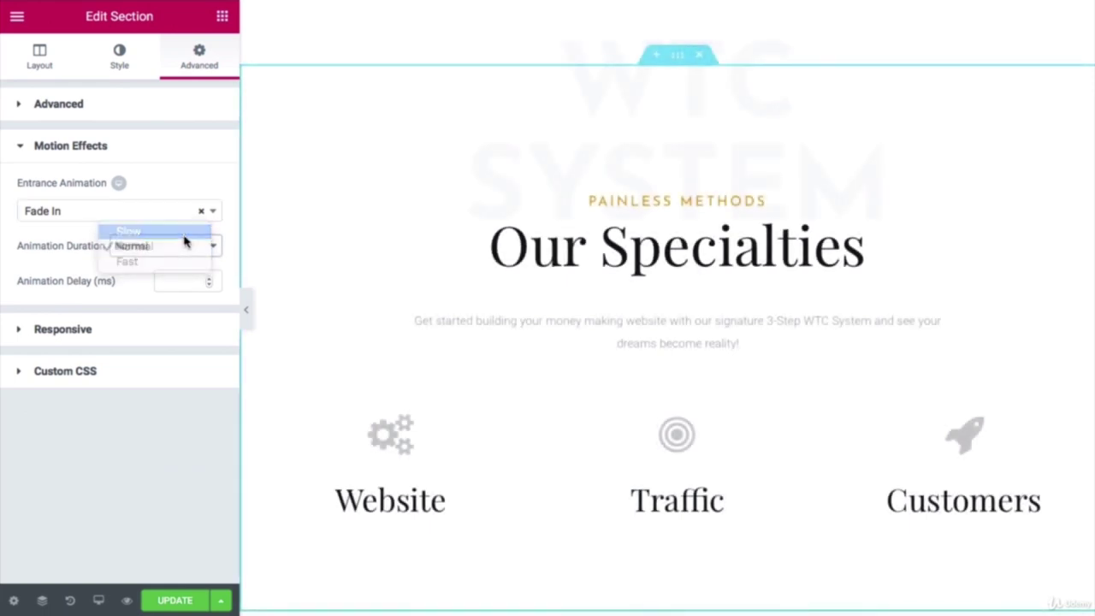
Step: Give the PAINLESS METHODS heading a Slow Slide In Down entrance, then scroll to Our Story
left_click(651, 200)
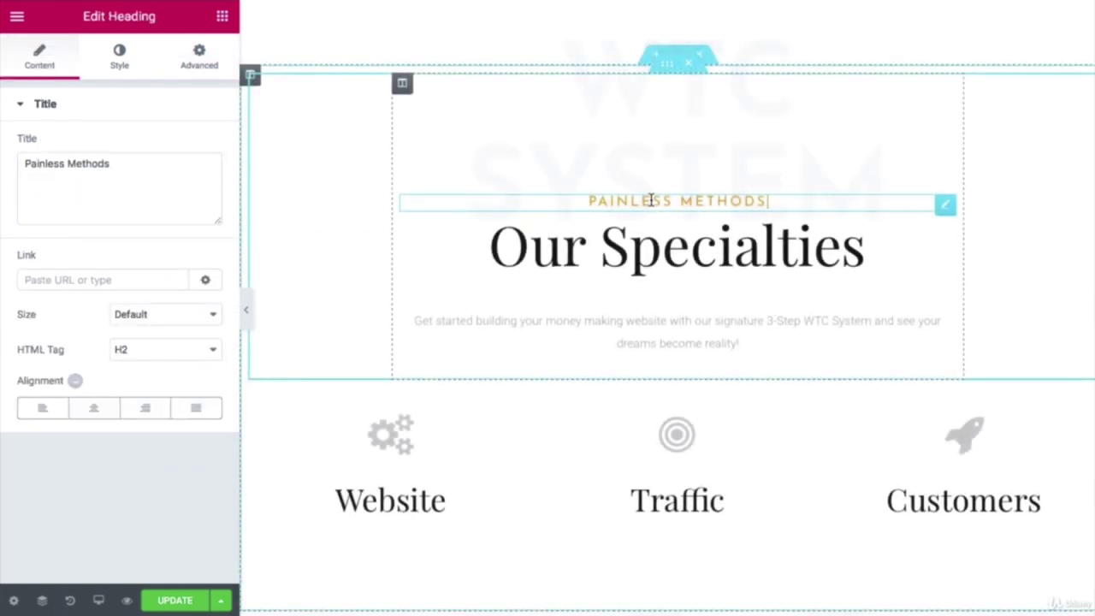
left_click(193, 58)
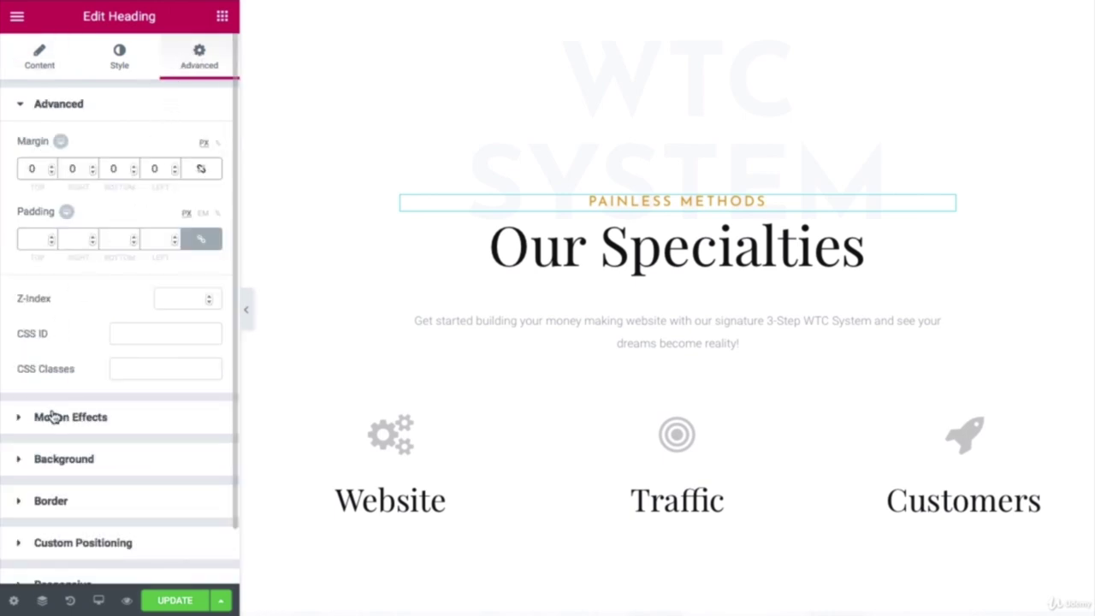
left_click(53, 417)
left_click(105, 211)
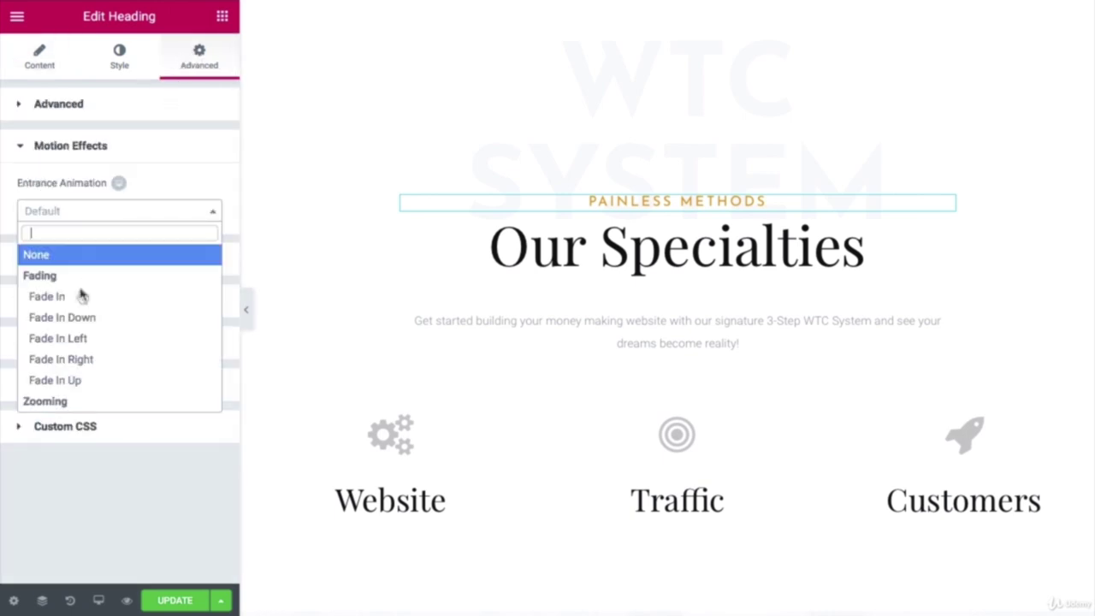
scroll(78, 299, "down", 6)
scroll(78, 317, "down", 5)
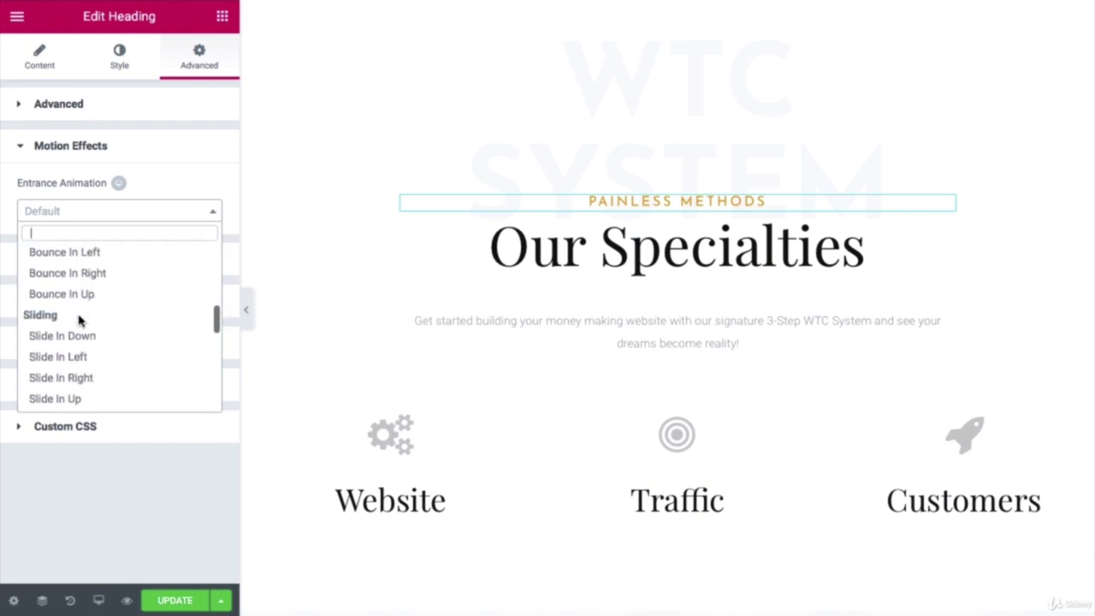
left_click(79, 306)
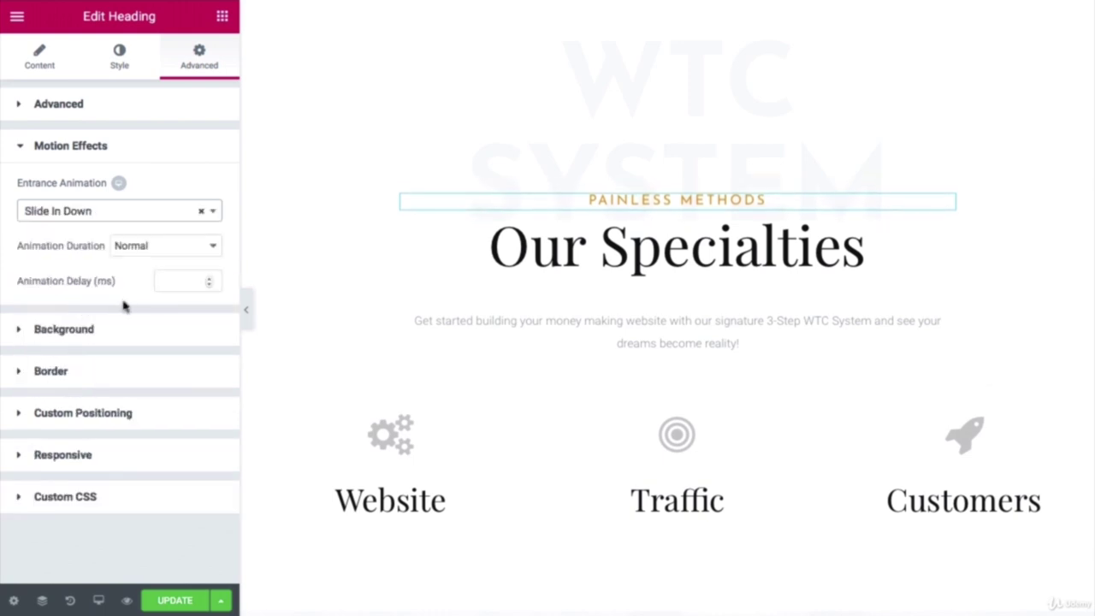
left_click(160, 248)
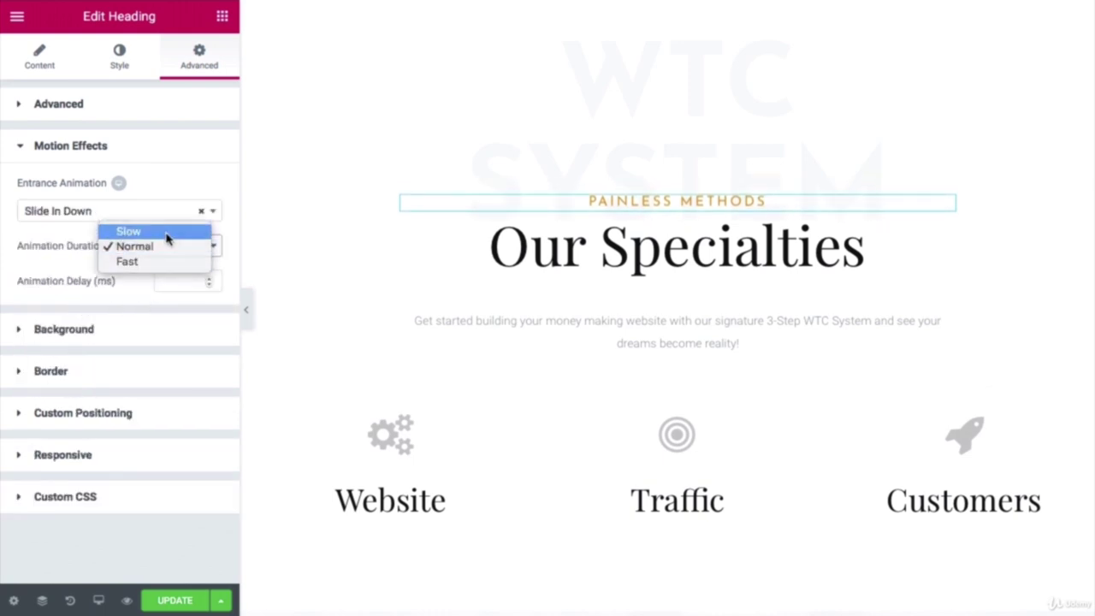
left_click(166, 237)
scroll(513, 295, "down", 4)
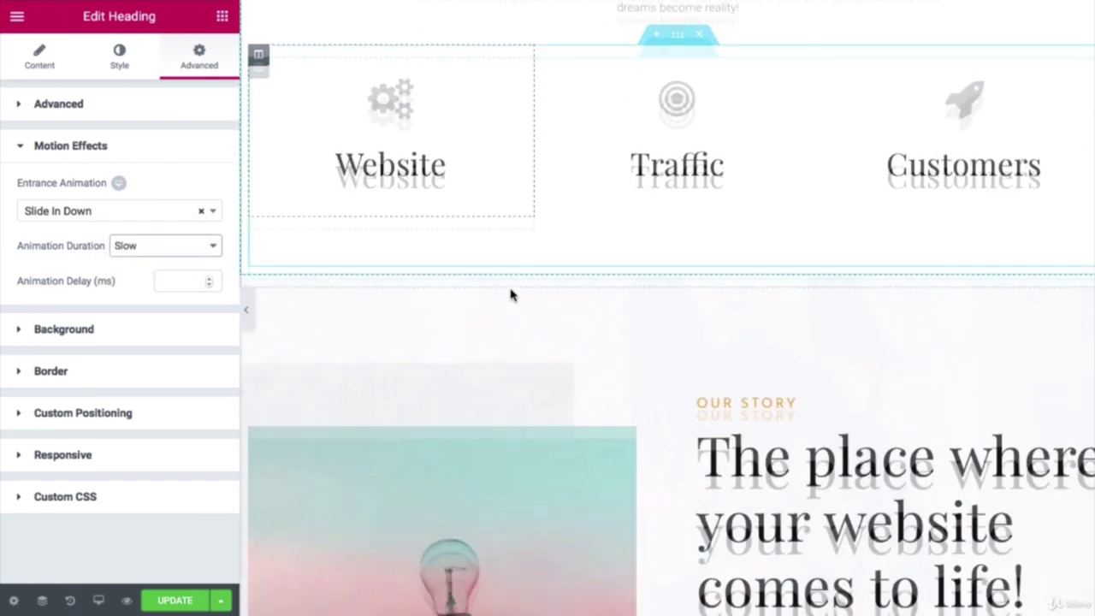
scroll(511, 294, "down", 4)
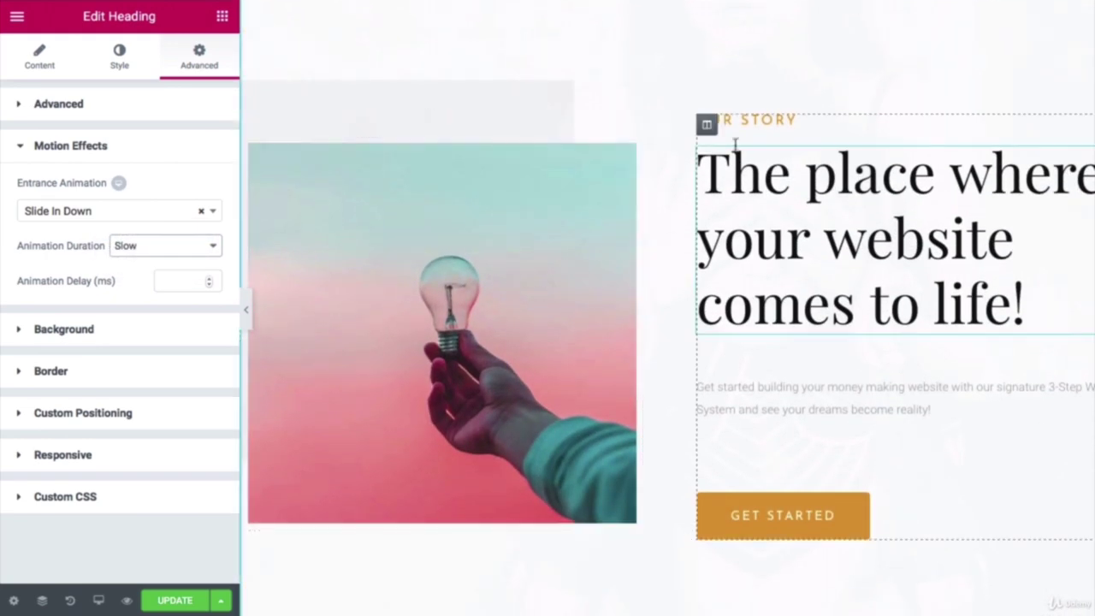
scroll(740, 133, "up", 1)
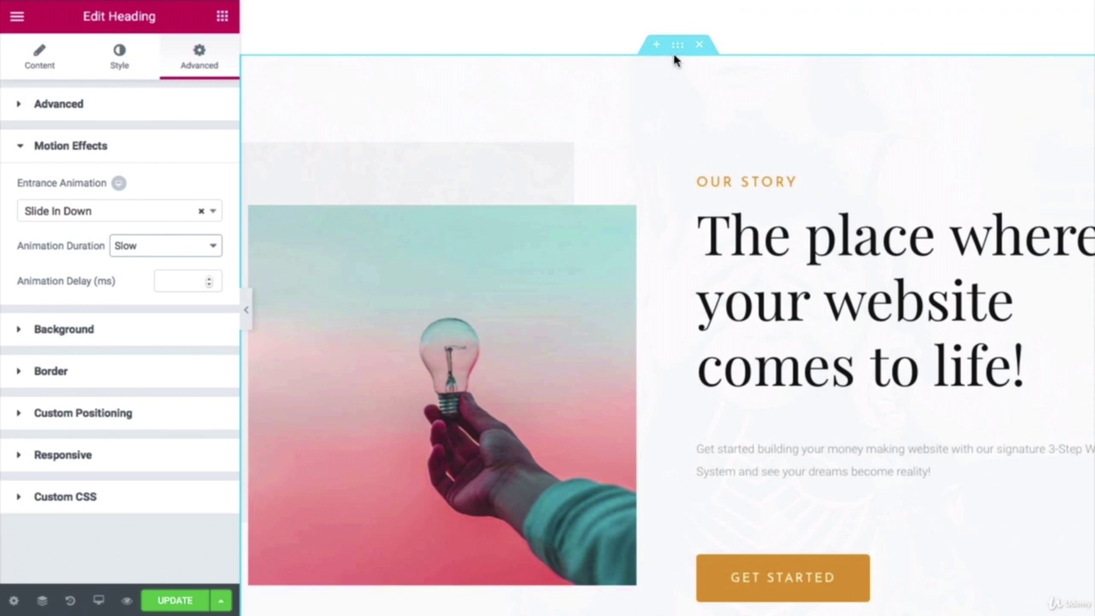
Step: Give the Our Story section a Fade In entrance at Slow duration
left_click(680, 51)
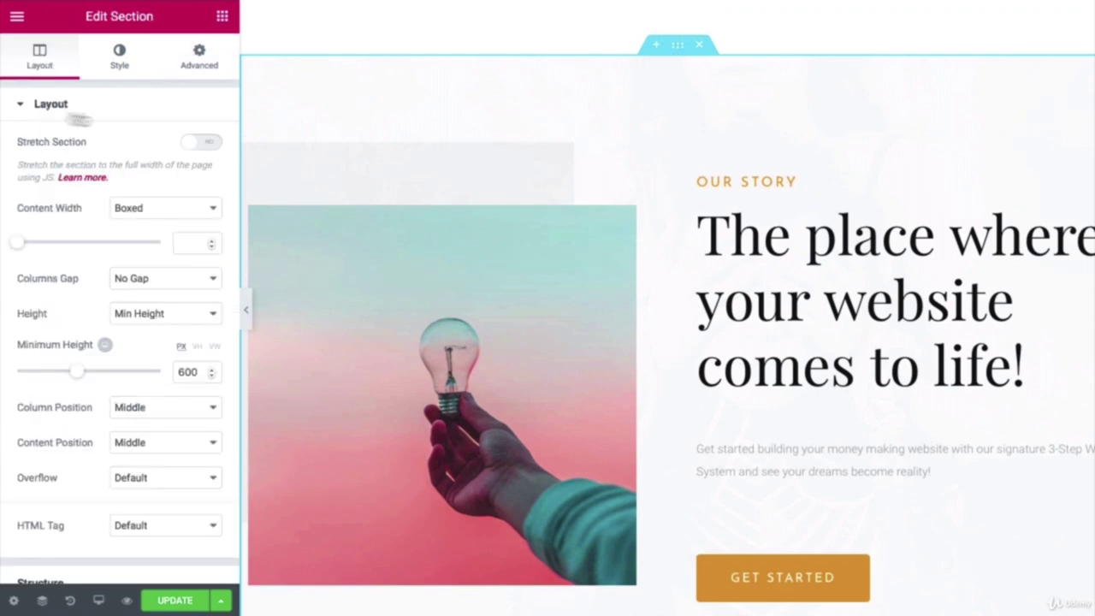
left_click(201, 60)
left_click(63, 404)
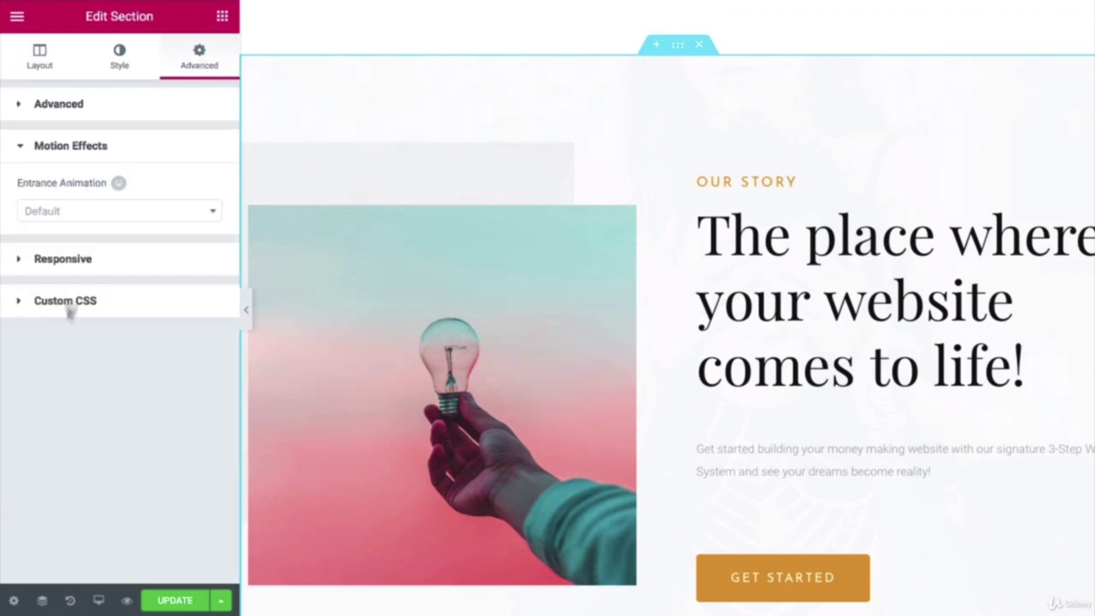
left_click(79, 209)
left_click(68, 296)
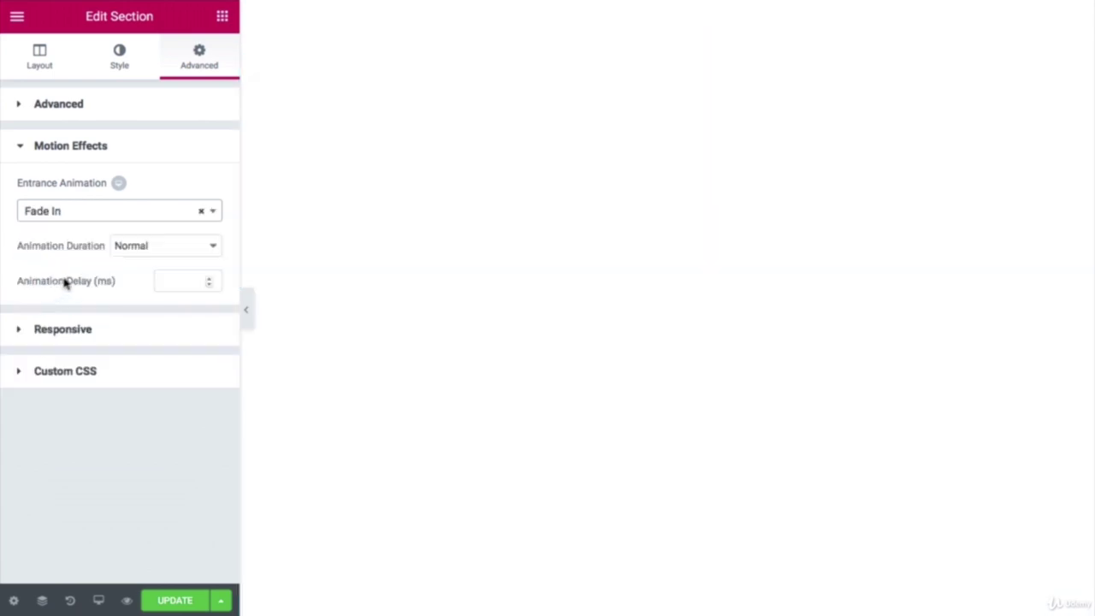
left_click(177, 247)
left_click(163, 232)
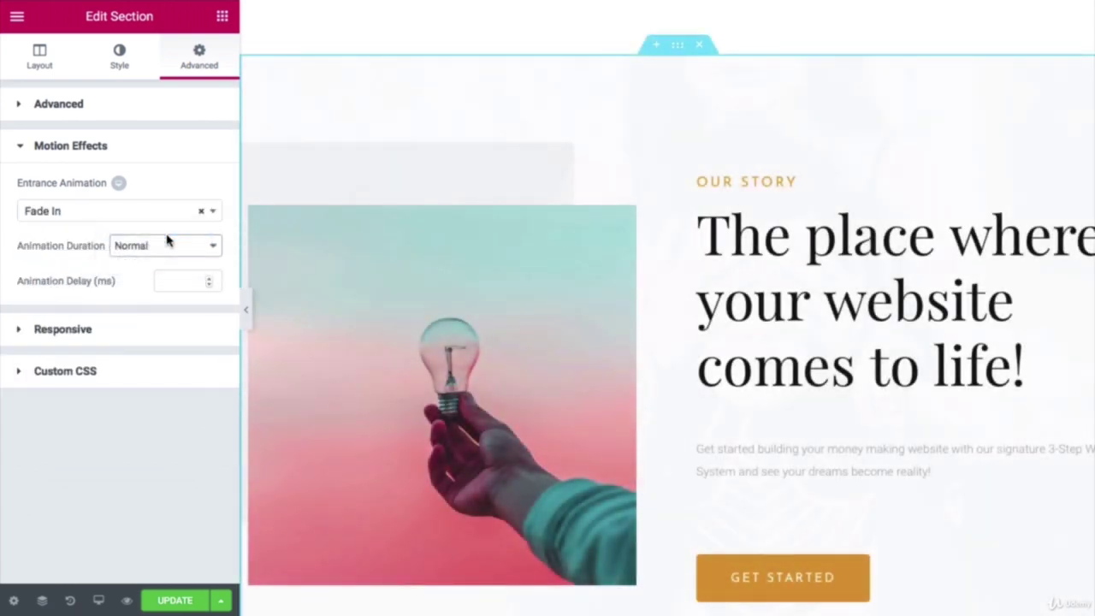
Step: Give the OUR STORY heading a Slide In Down entrance at Slow duration
left_click(726, 181)
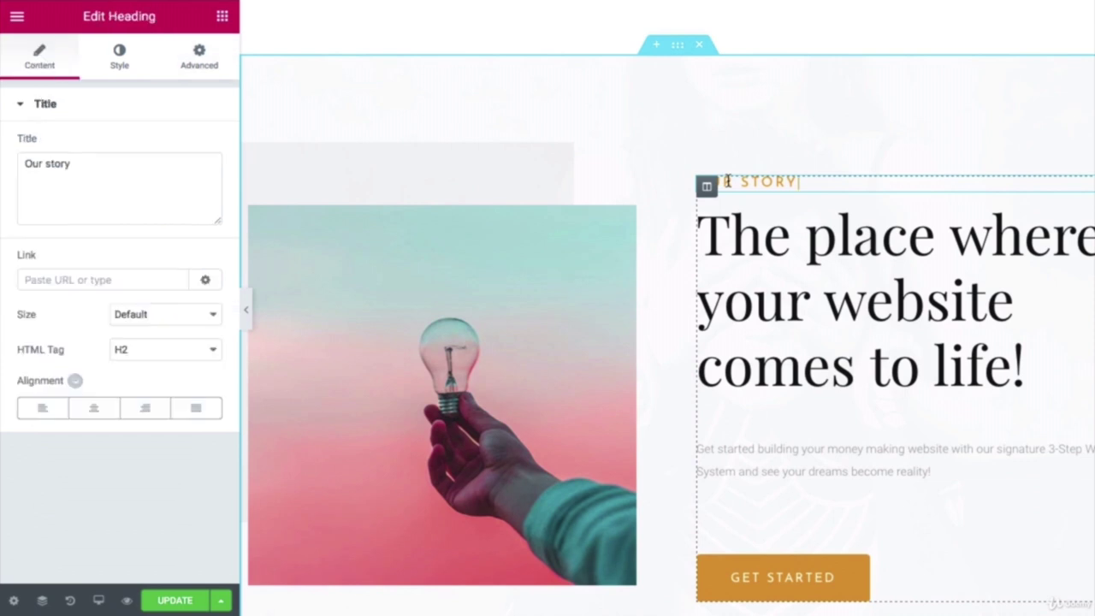
left_click(197, 66)
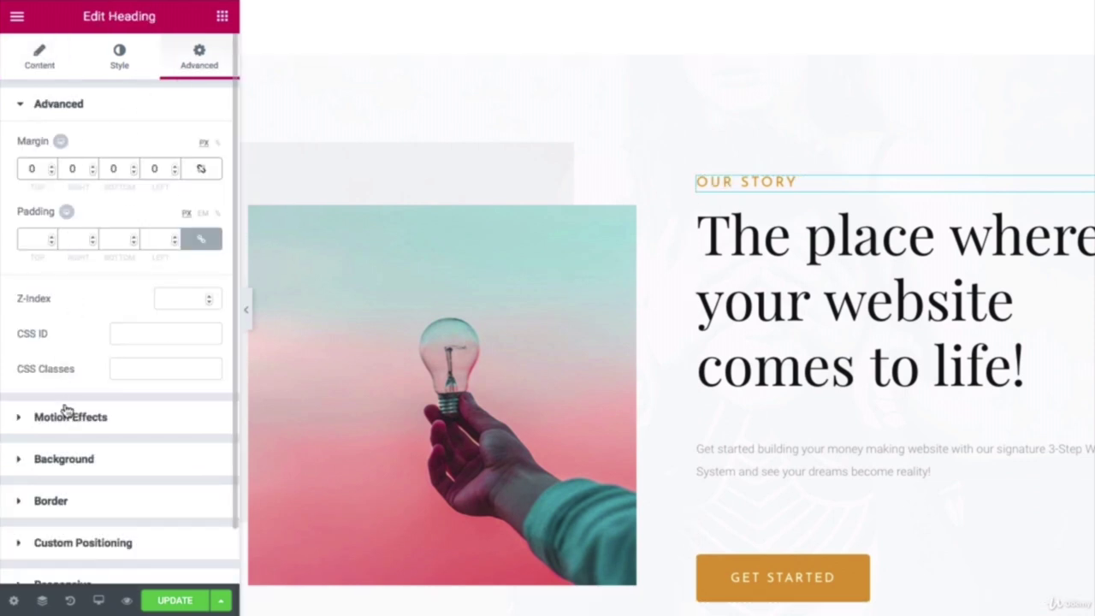
left_click(68, 416)
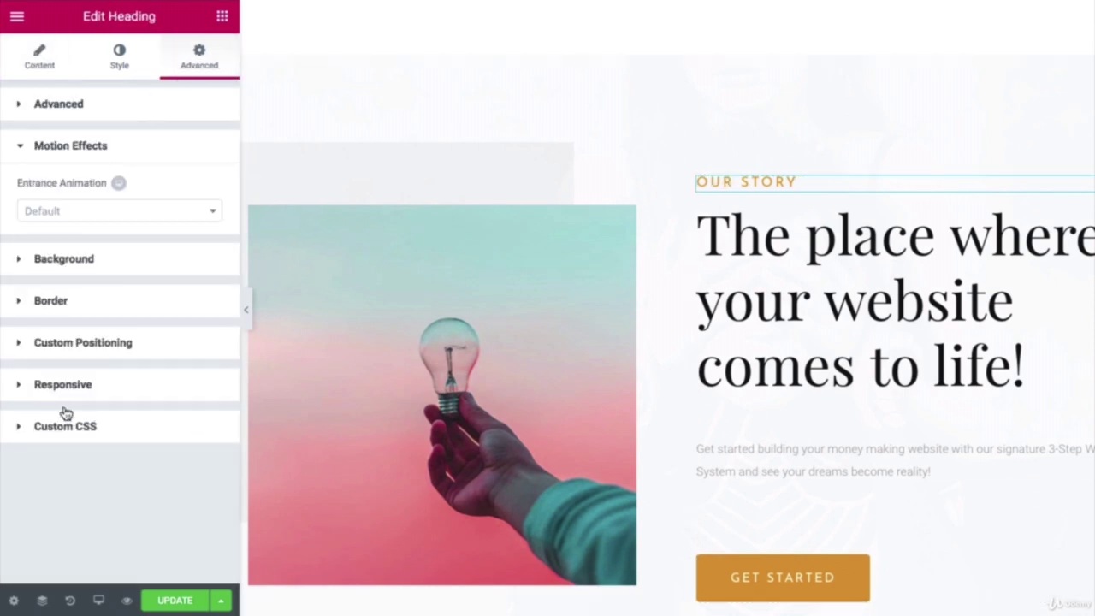
left_click(97, 219)
scroll(80, 274, "down", 8)
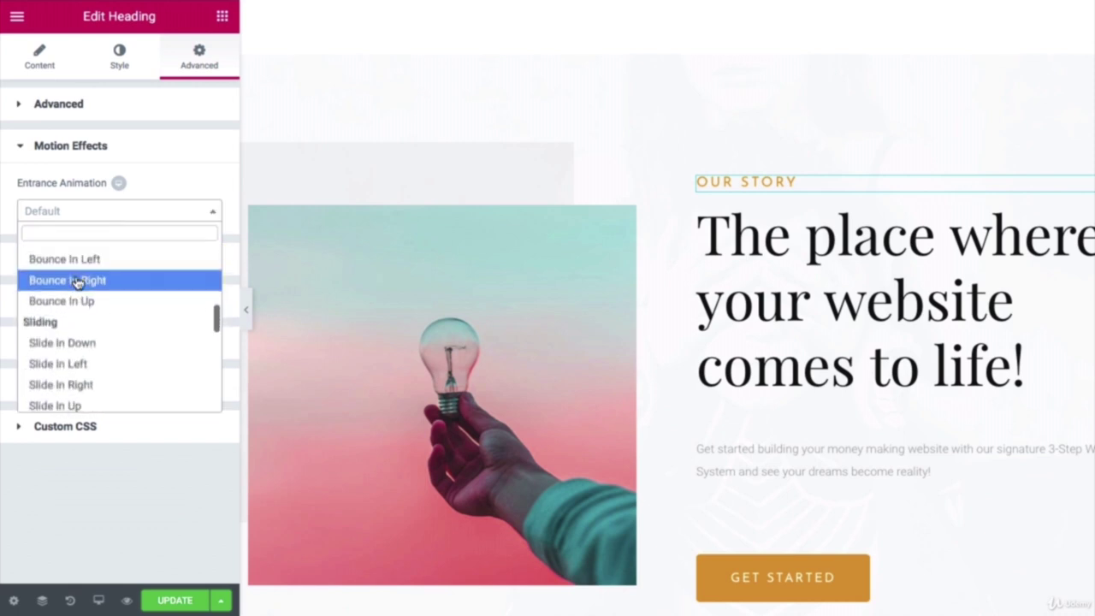
left_click(74, 343)
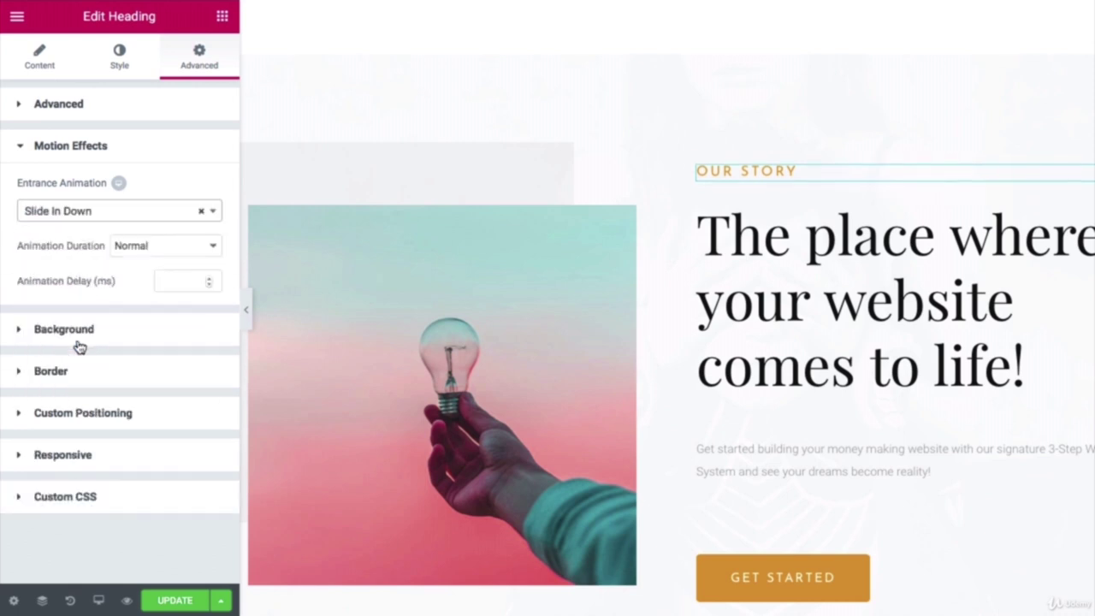
left_click(148, 248)
left_click(333, 253)
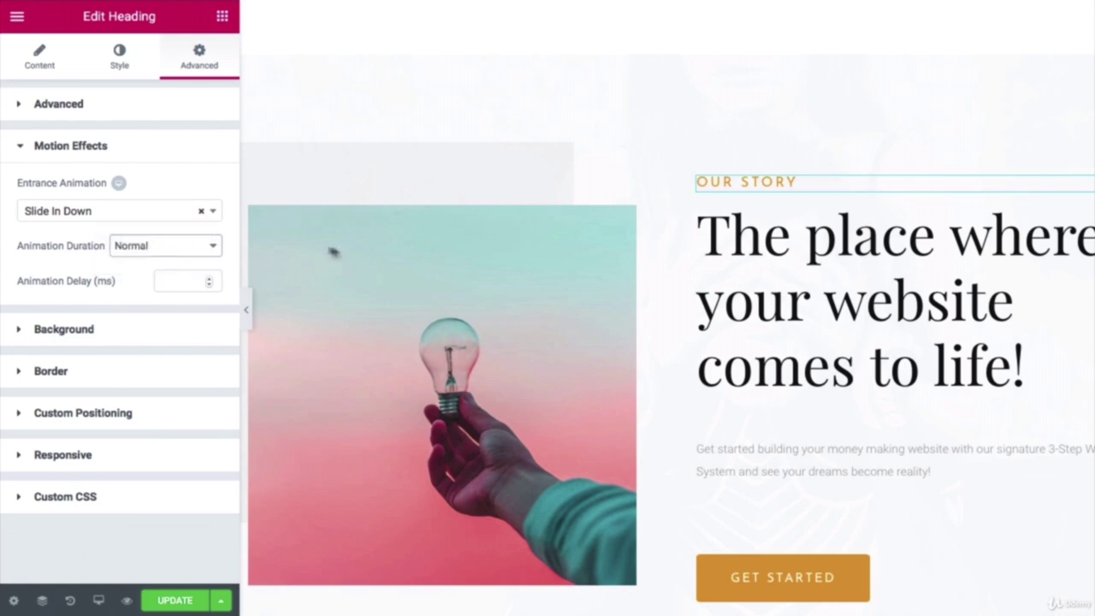
scroll(402, 261, "down", 8)
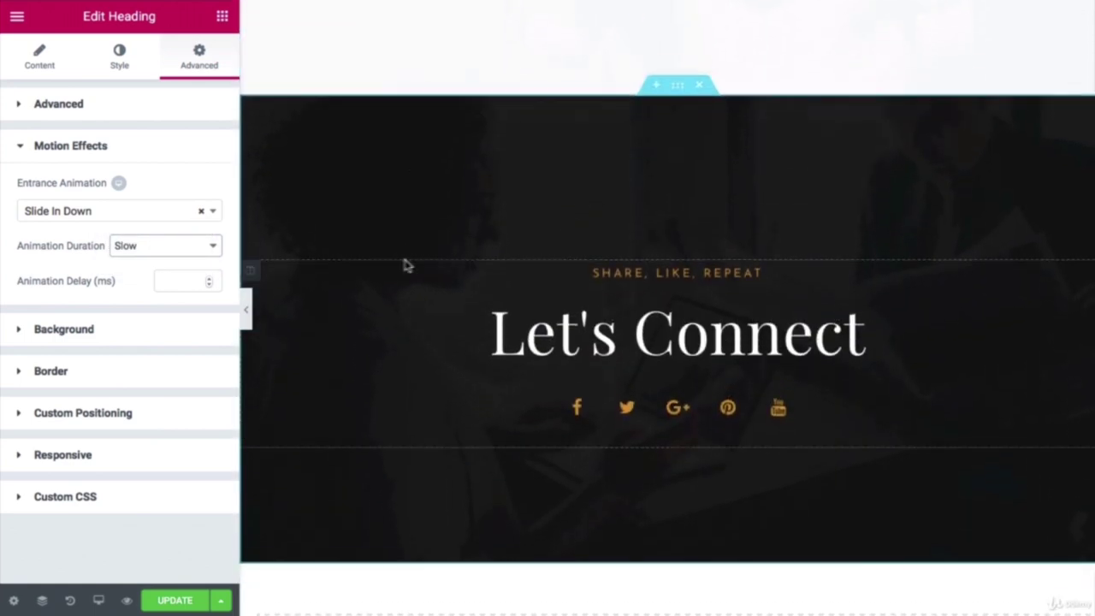
Step: Set the Let's Connect section's entrance animation to Fade In with Slow duration
left_click(677, 75)
left_click(205, 60)
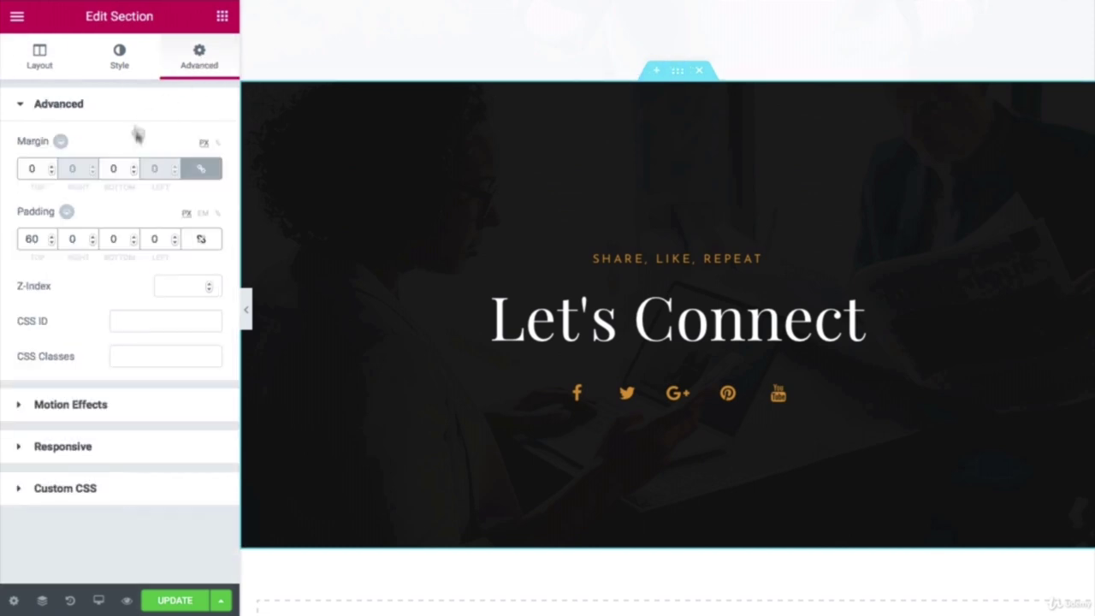
left_click(63, 402)
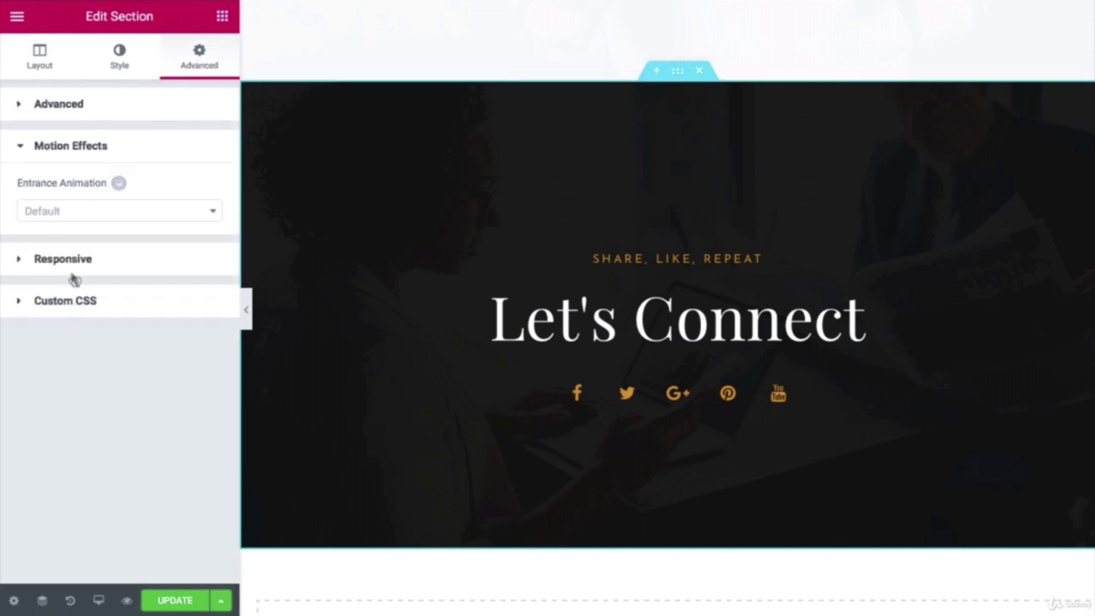
left_click(79, 216)
left_click(66, 296)
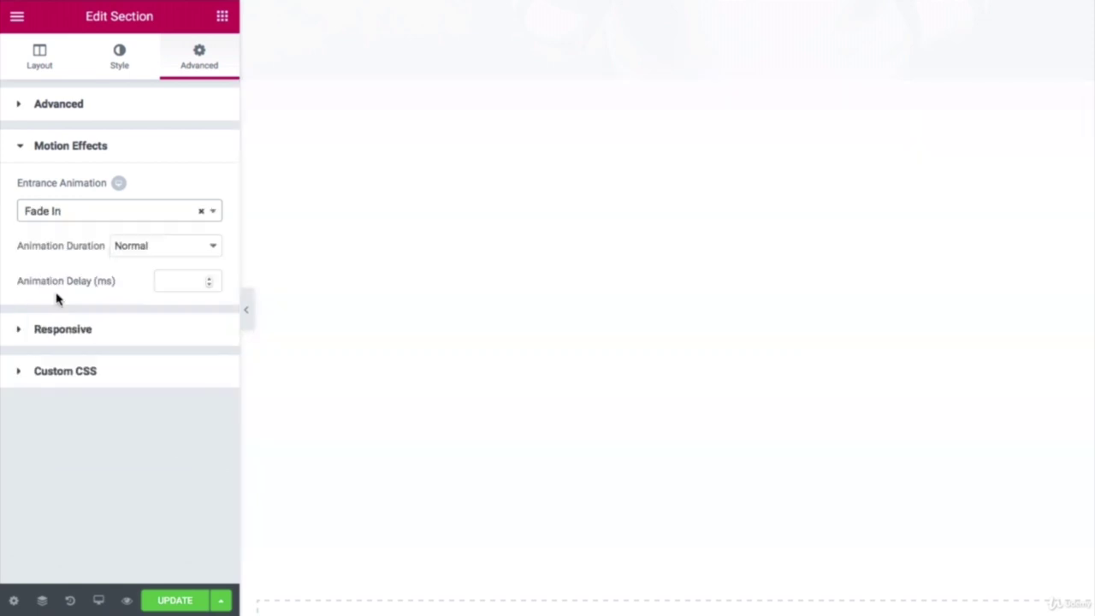
left_click(162, 248)
left_click(161, 233)
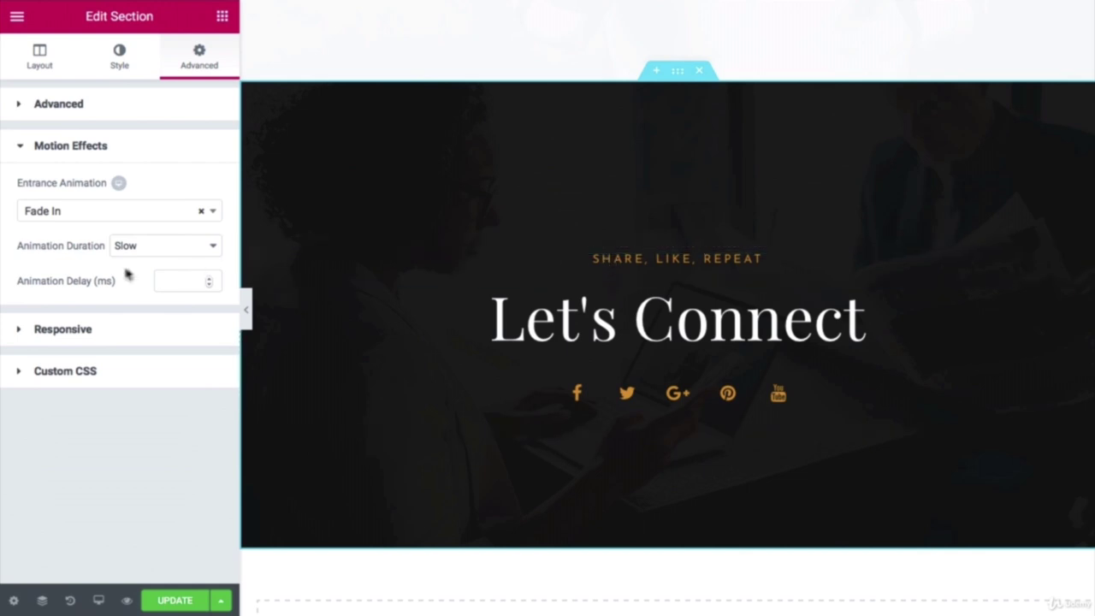
left_click(657, 256)
Step: Set the SHARE, LIKE, REPEAT heading's entrance to Slide In Down with Slow duration
left_click(195, 60)
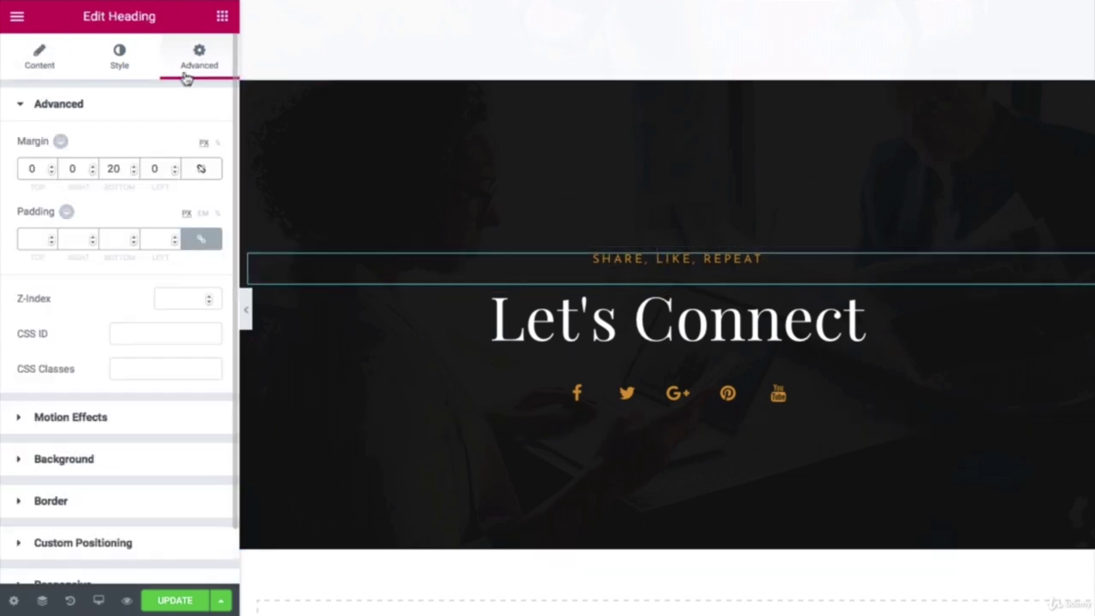
left_click(47, 417)
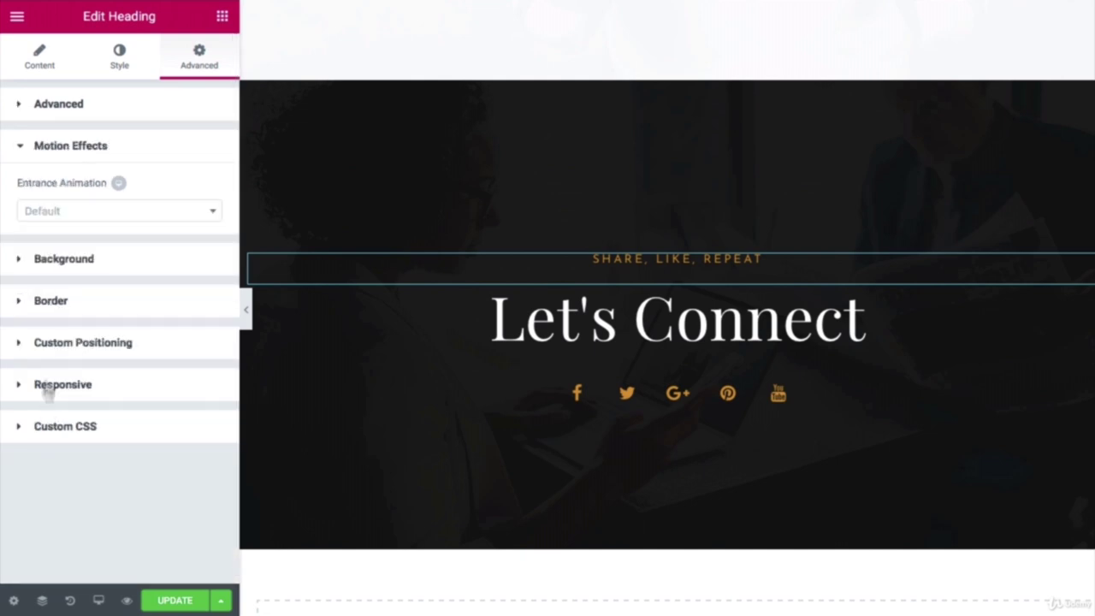
left_click(88, 214)
scroll(87, 324, "down", 6)
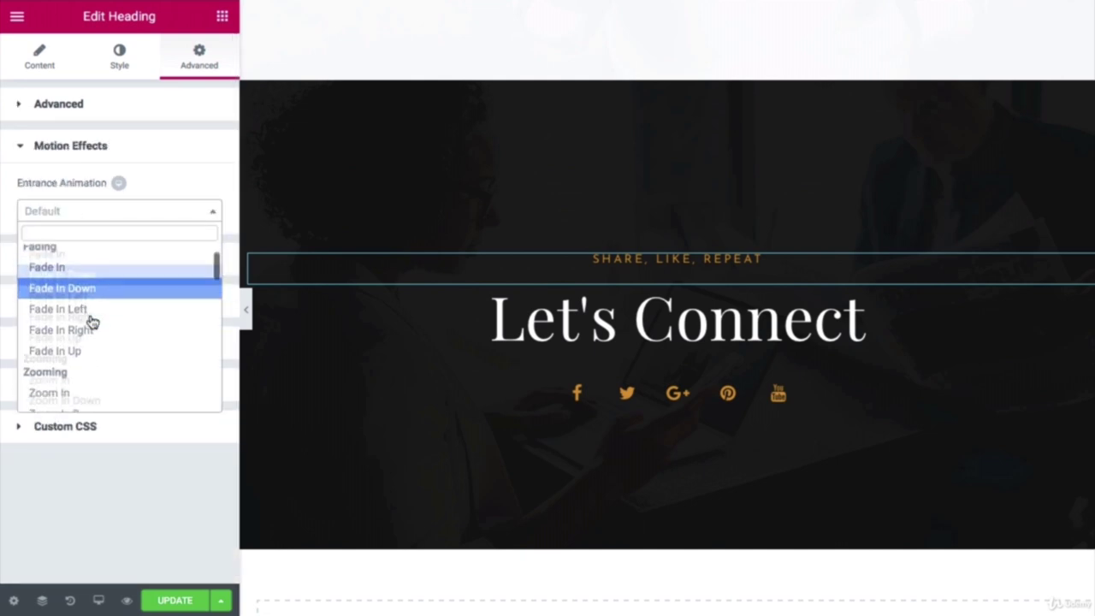
scroll(81, 359, "down", 1)
left_click(73, 376)
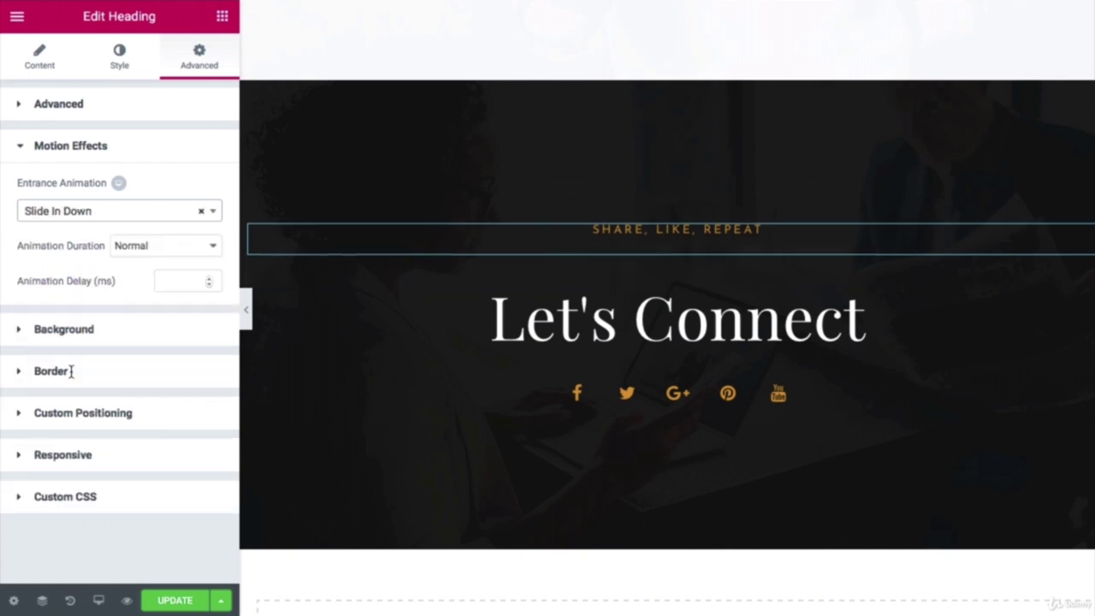
left_click(176, 252)
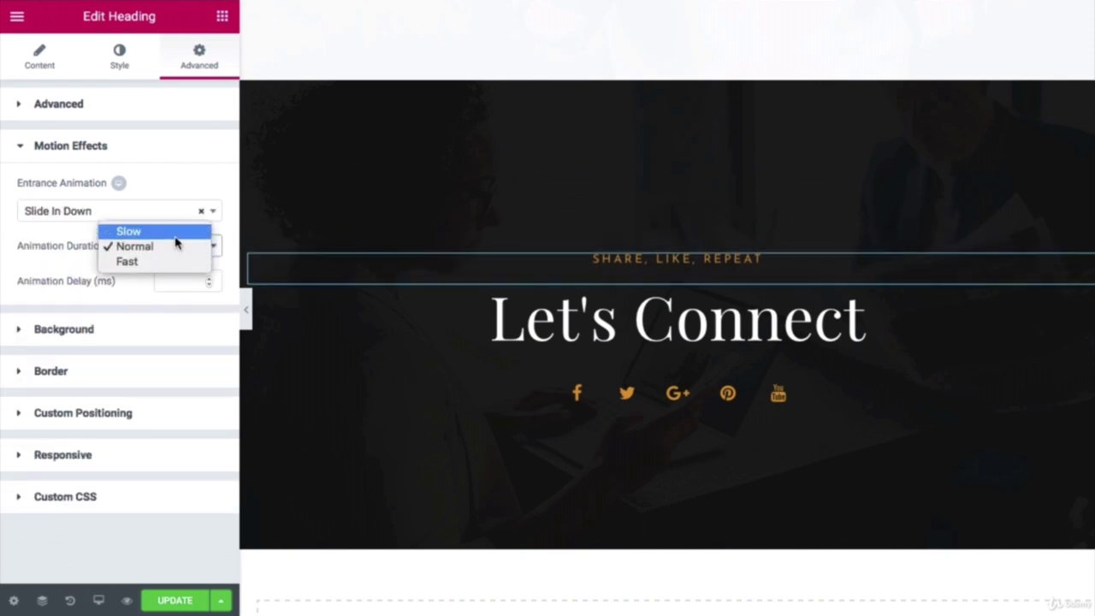
left_click(176, 232)
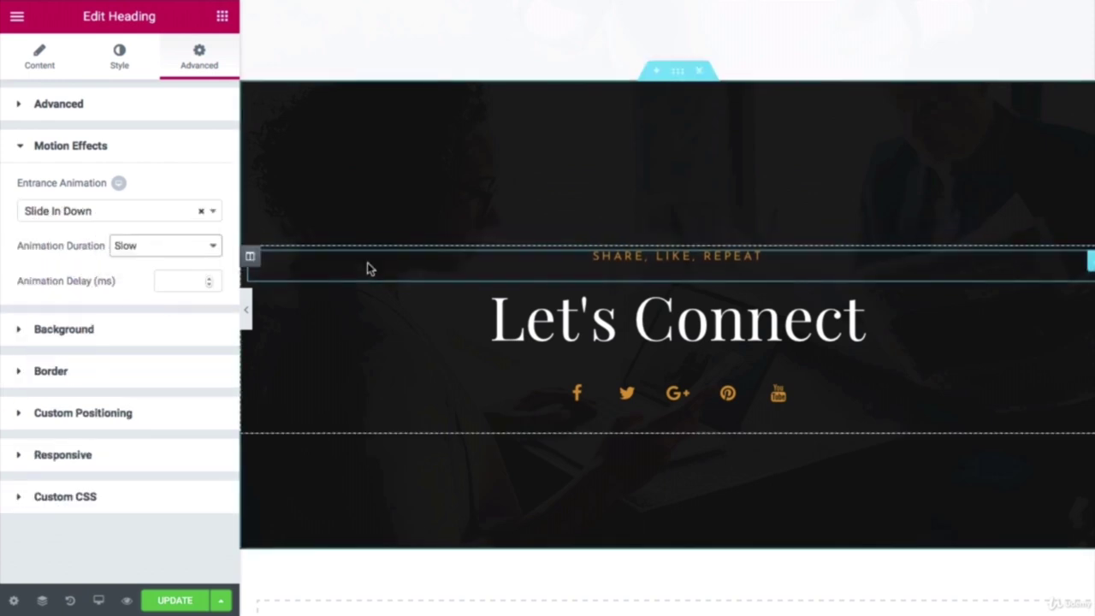
scroll(366, 271, "up", 4)
scroll(362, 274, "up", 15)
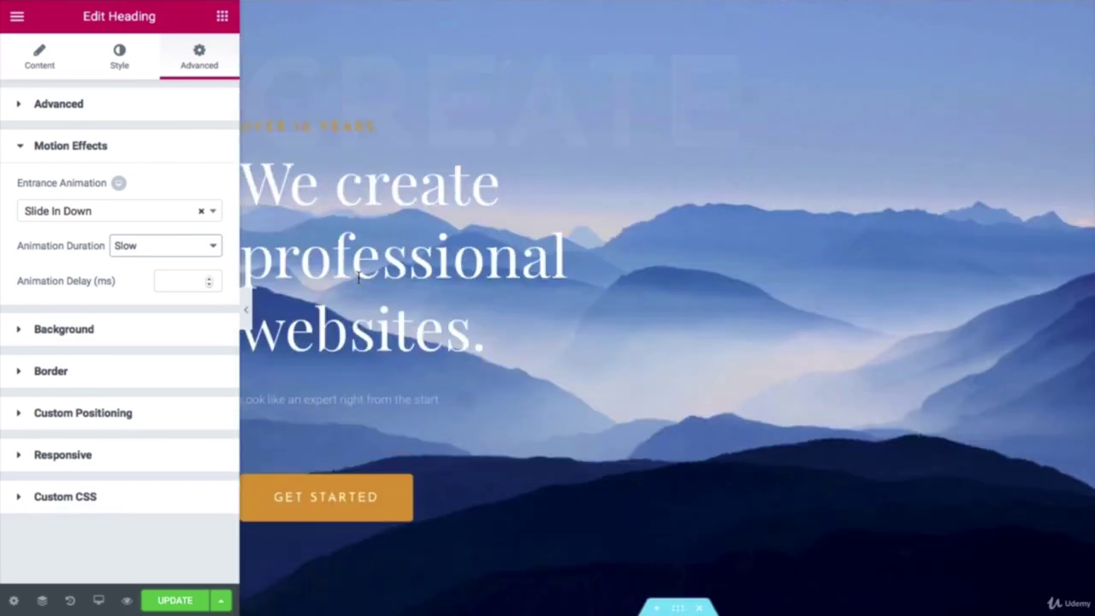
scroll(358, 282, "down", 15)
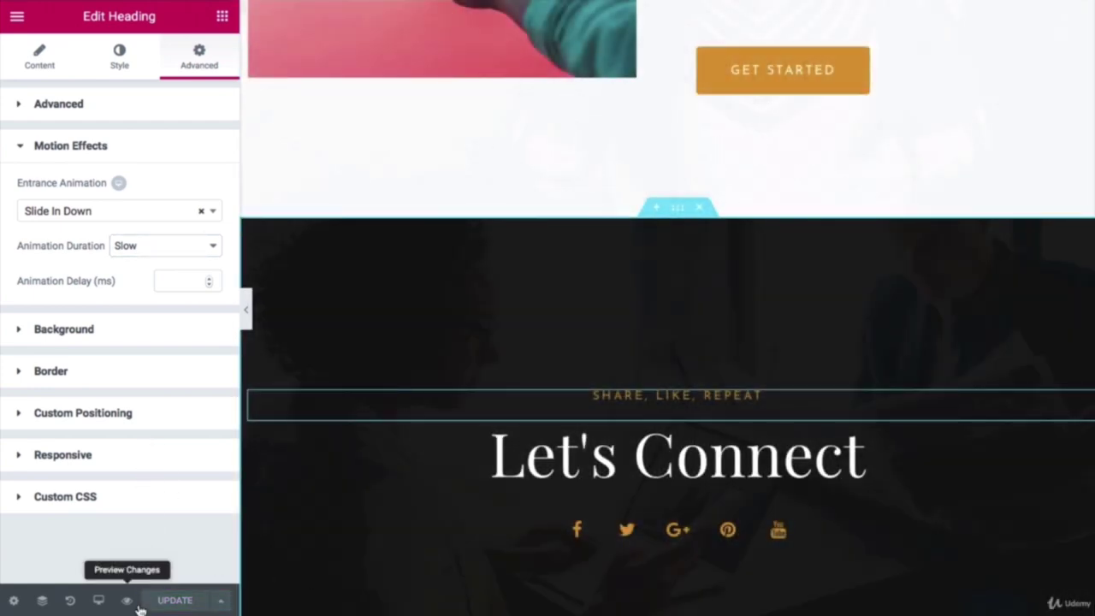
Step: Preview the live homepage and scroll through its entrance animations
left_click(127, 602)
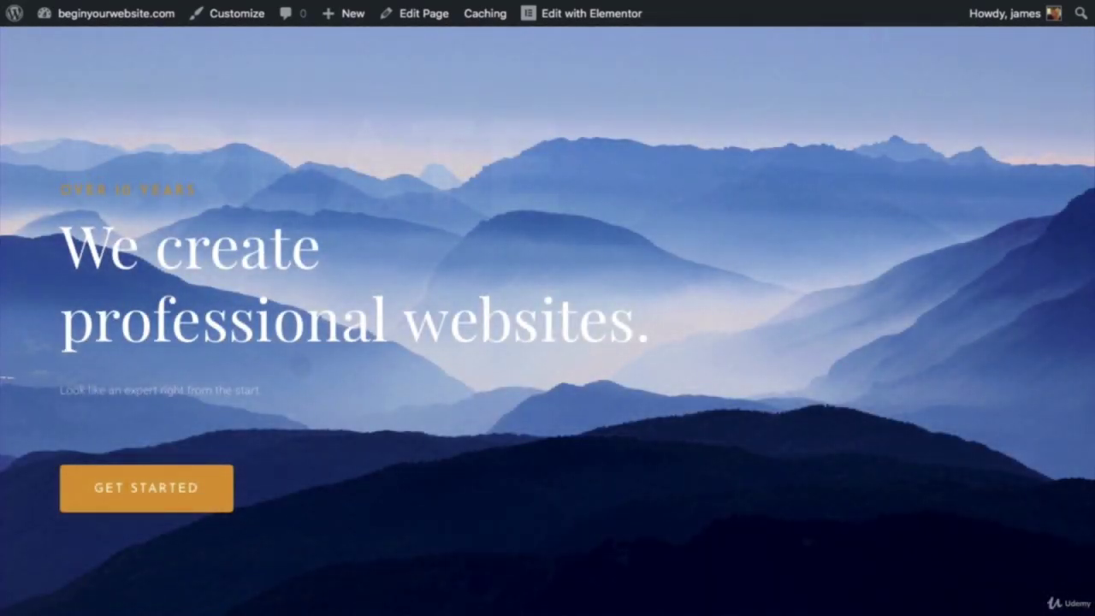
scroll(672, 614, "down", 5)
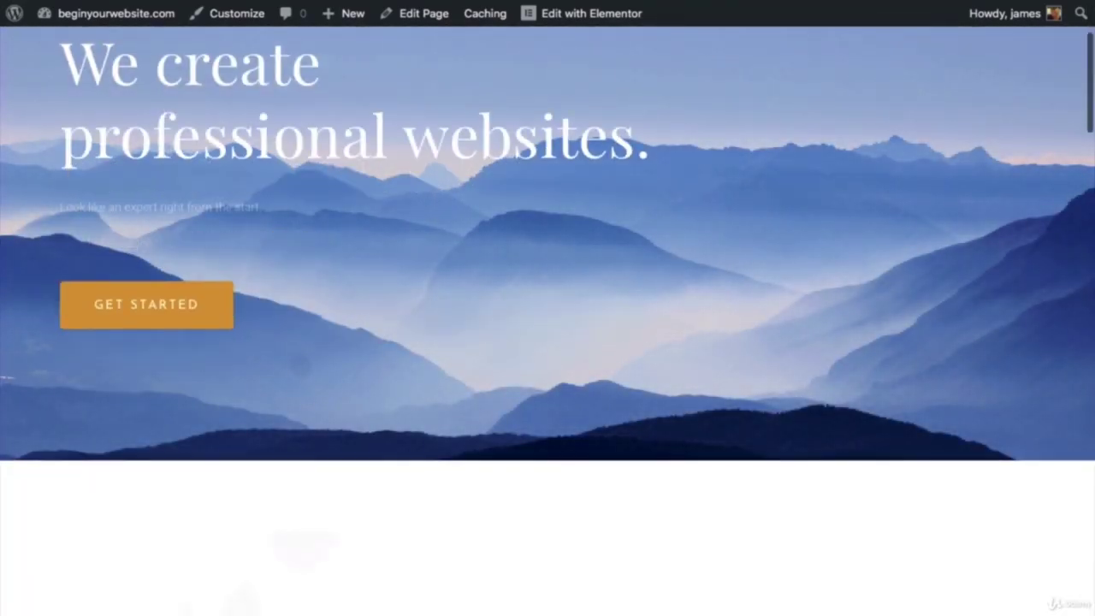
scroll(671, 615, "down", 3)
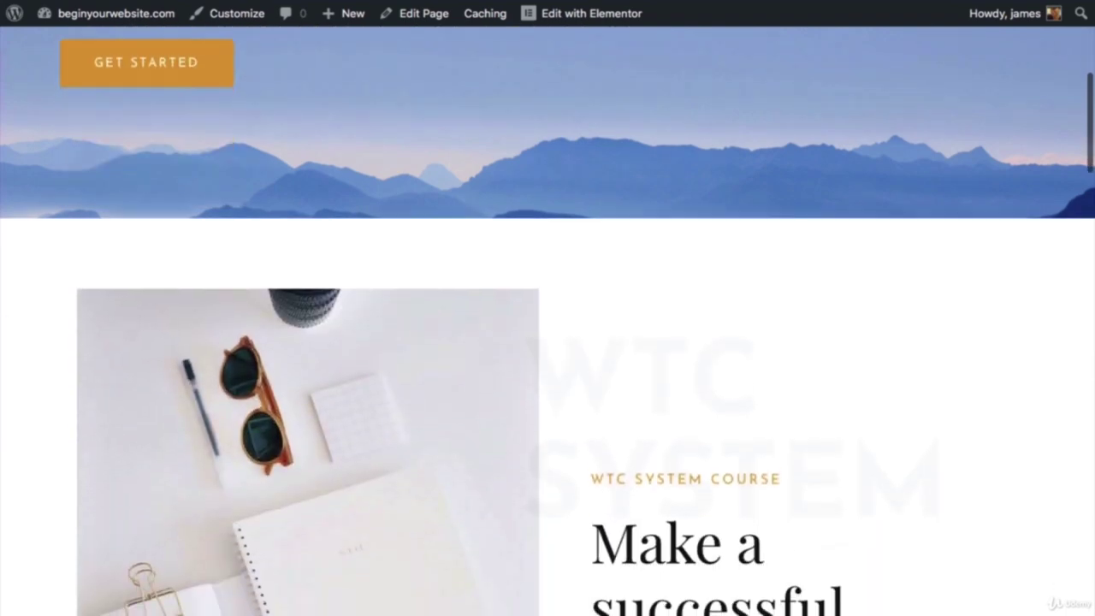
scroll(547, 342, "down", 9)
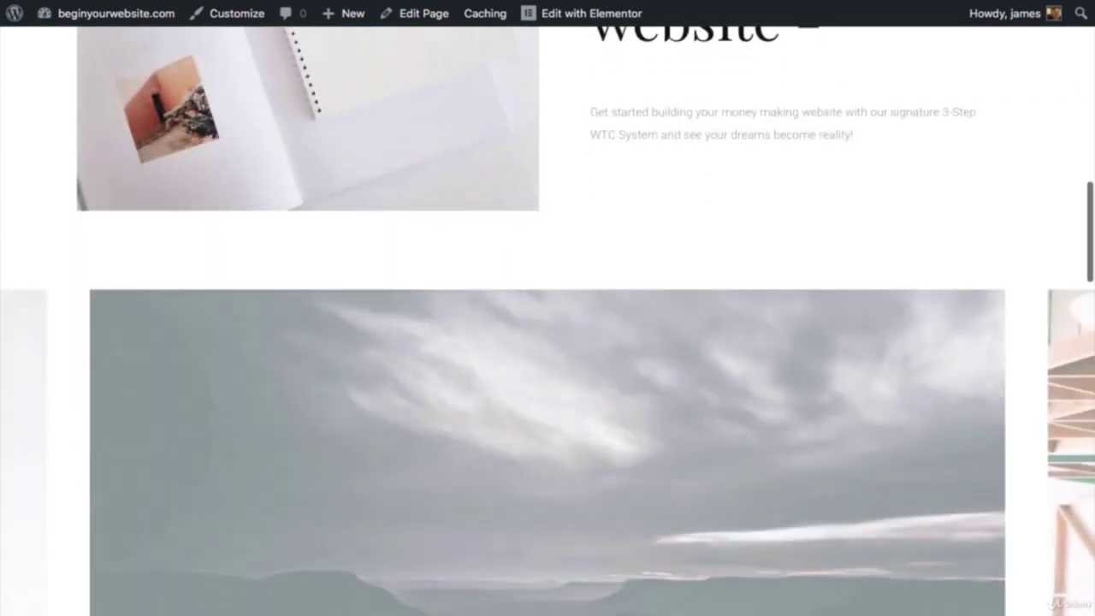
scroll(547, 343, "down", 7)
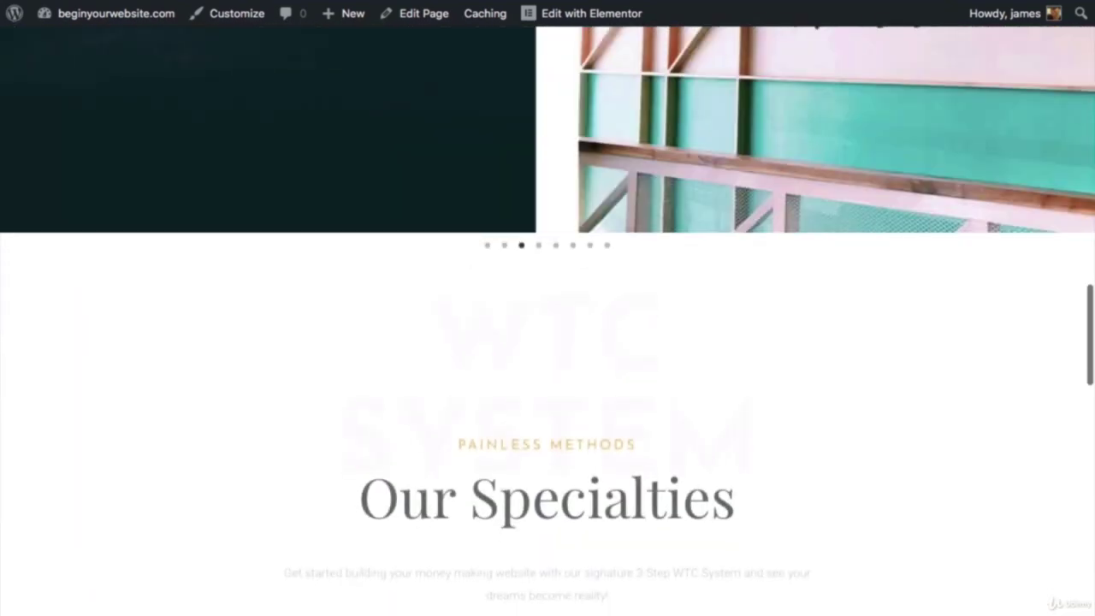
scroll(548, 342, "down", 7)
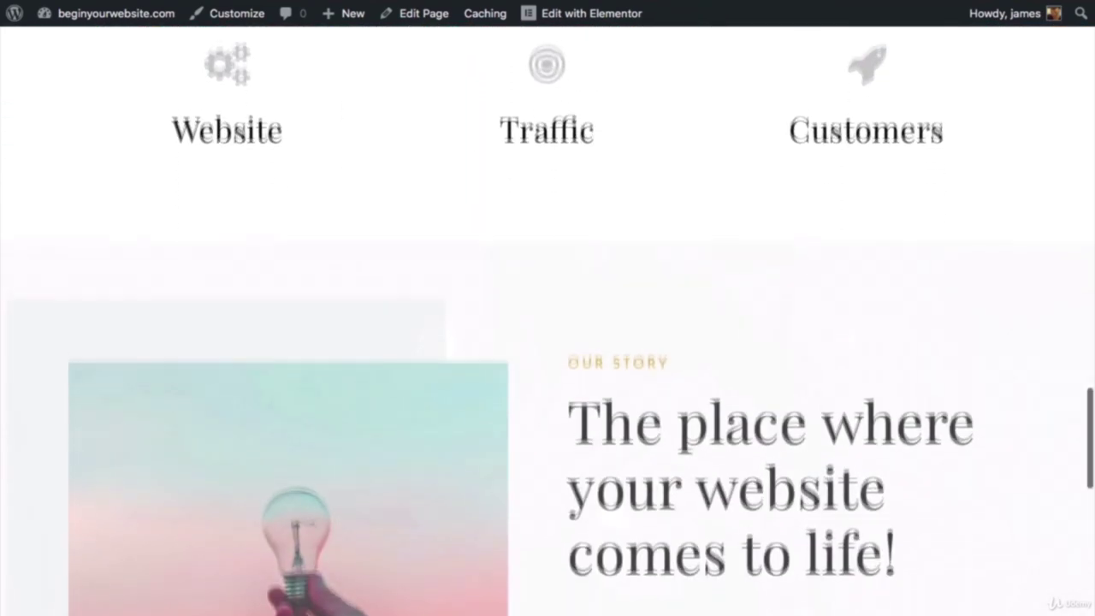
scroll(548, 342, "down", 6)
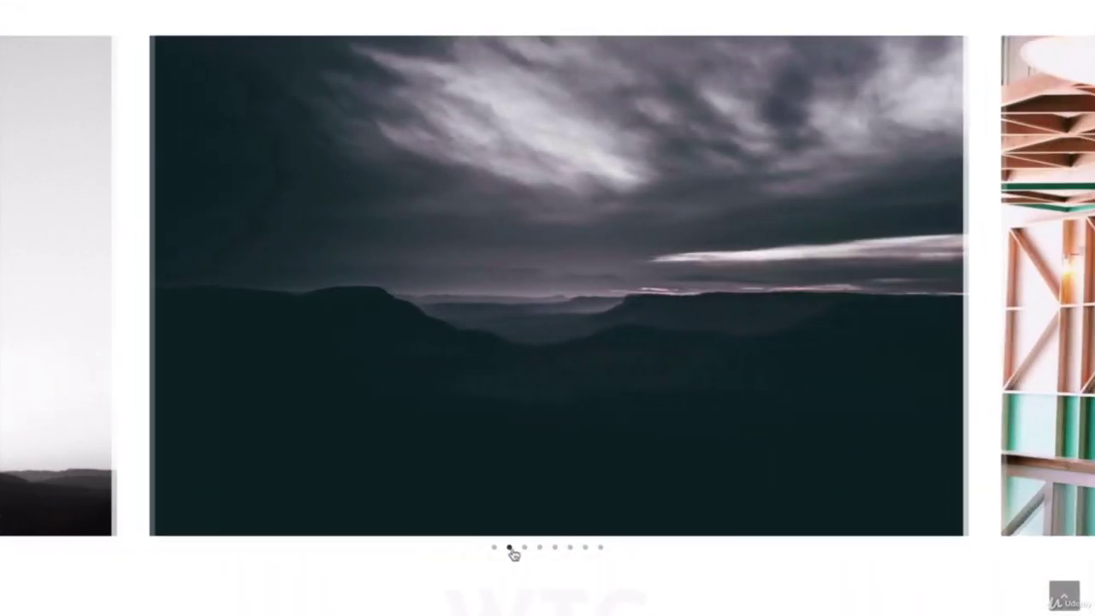
Step: Advance the image carousel to the next slide and scroll down to Our Story
left_click(524, 547)
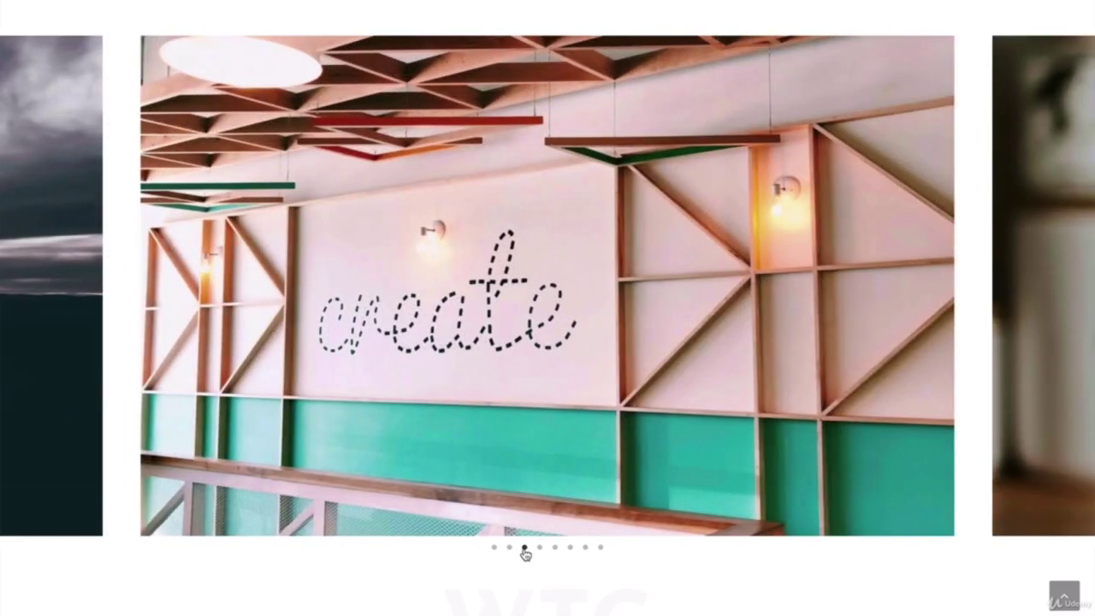
scroll(523, 554, "down", 5)
scroll(547, 308, "down", 9)
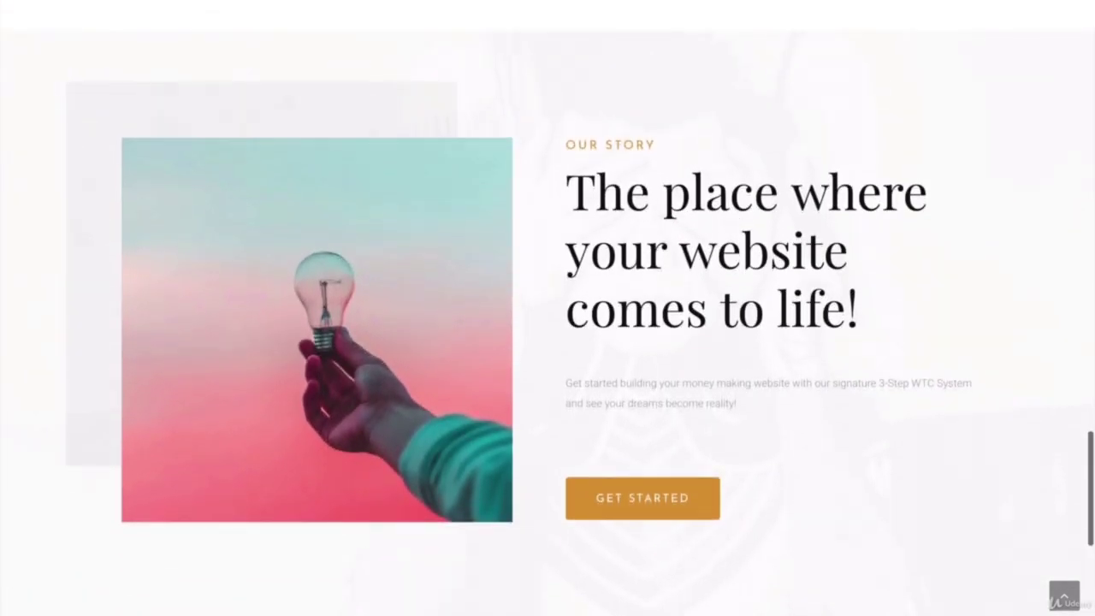
scroll(676, 321, "down", 10)
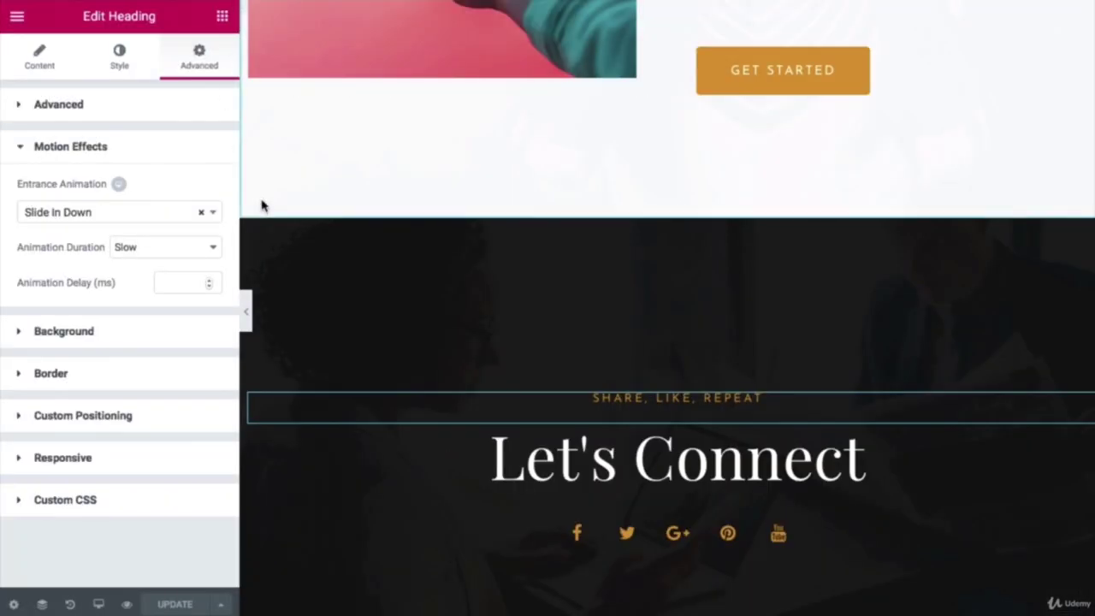
Step: Scroll back to the hero section, open the editor's main menu and choose Exit to Dashboard
scroll(402, 175, "up", 15)
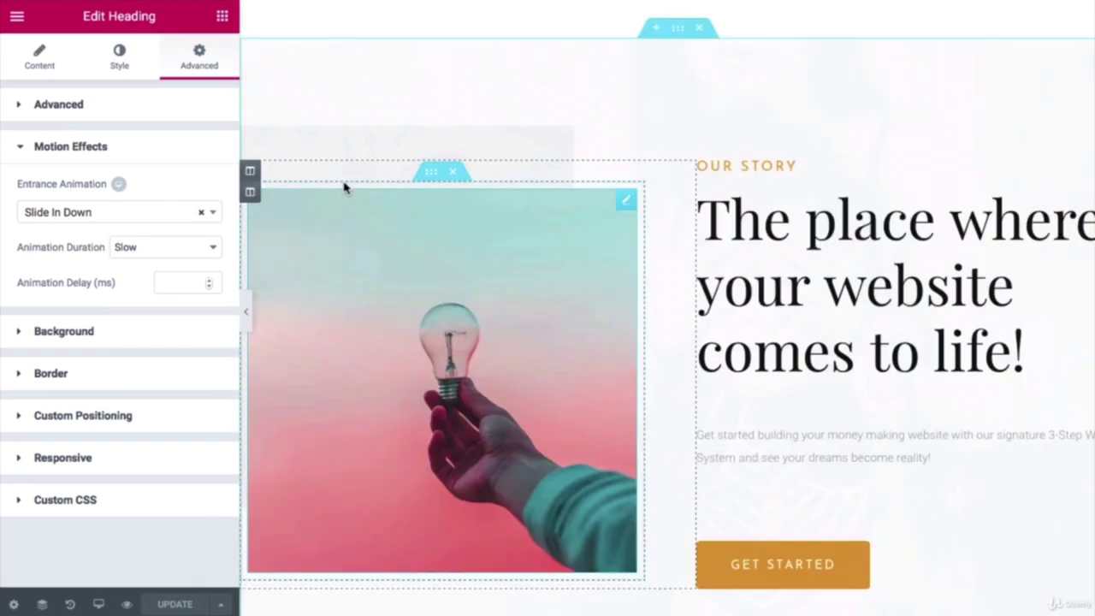
scroll(347, 195, "up", 10)
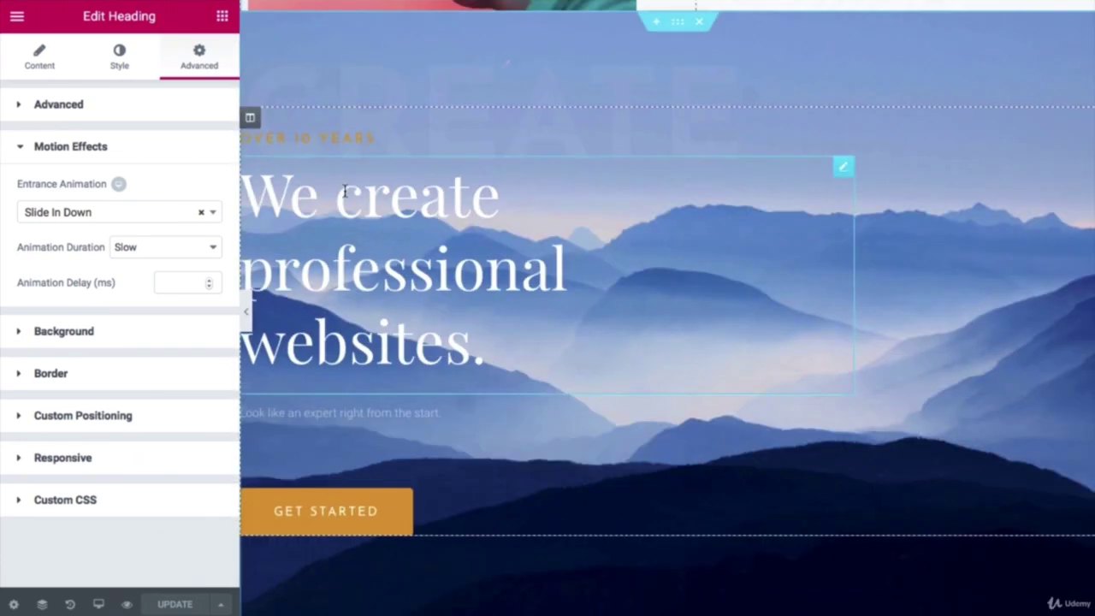
scroll(346, 196, "down", 2)
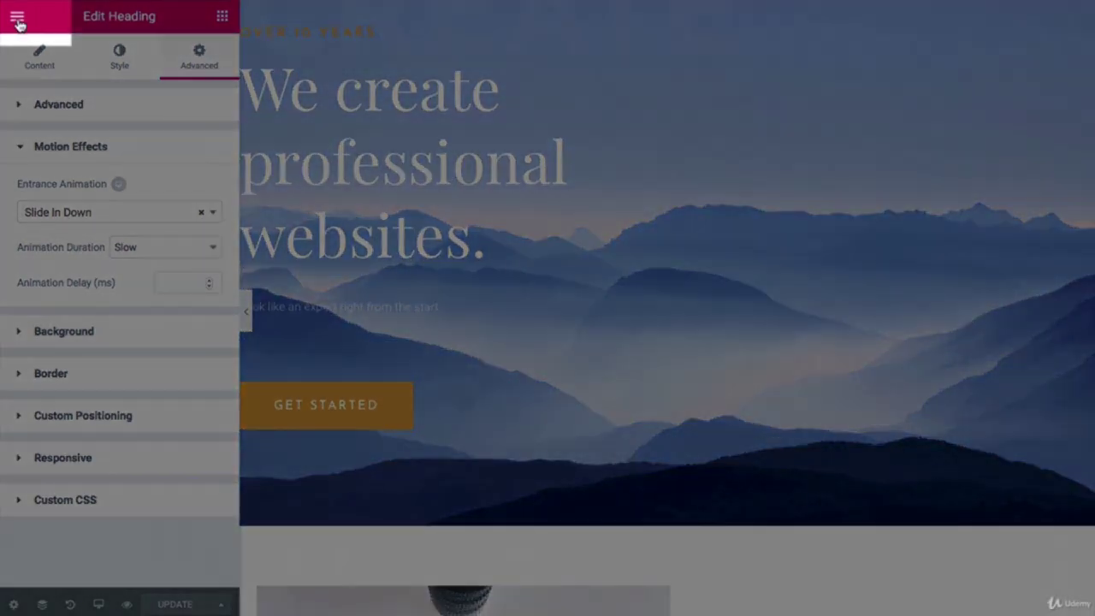
left_click(17, 23)
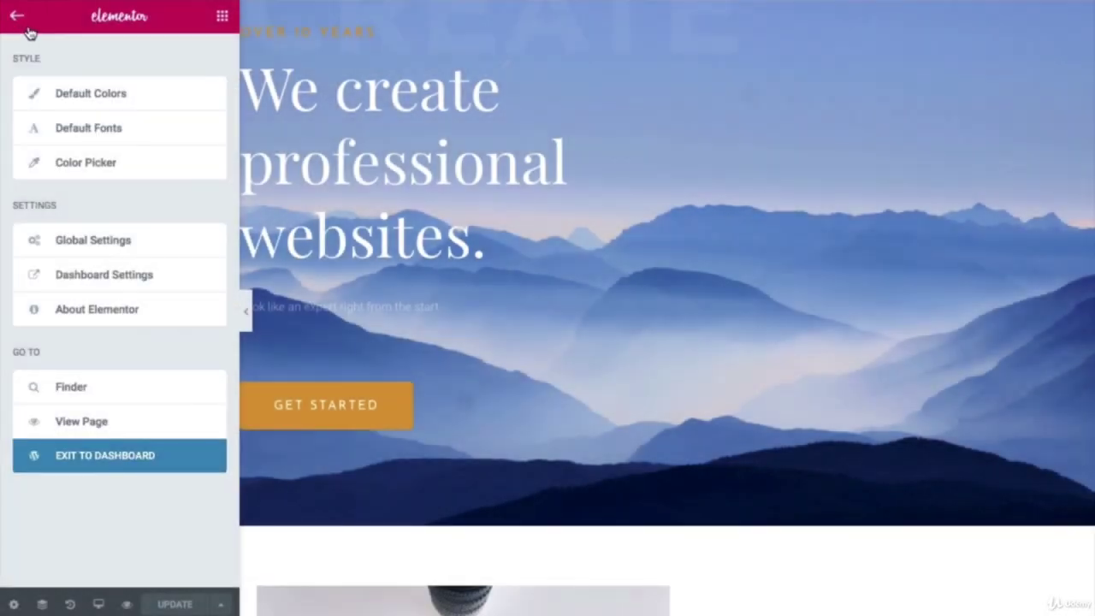
left_click(110, 456)
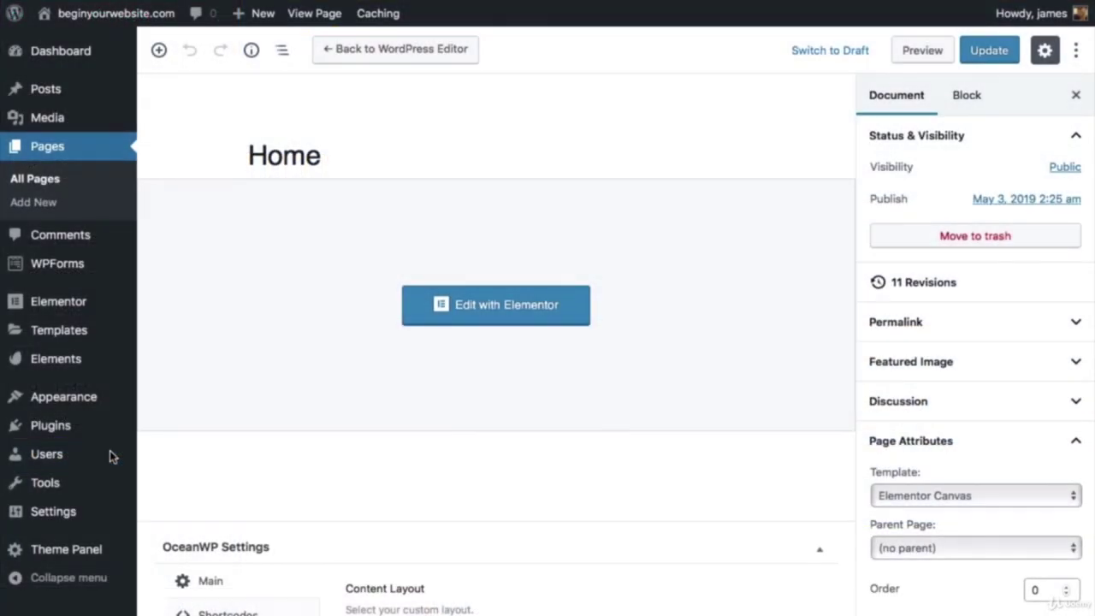
Step: From All Pages, edit the About page and open it with Edit with Elementor
left_click(32, 179)
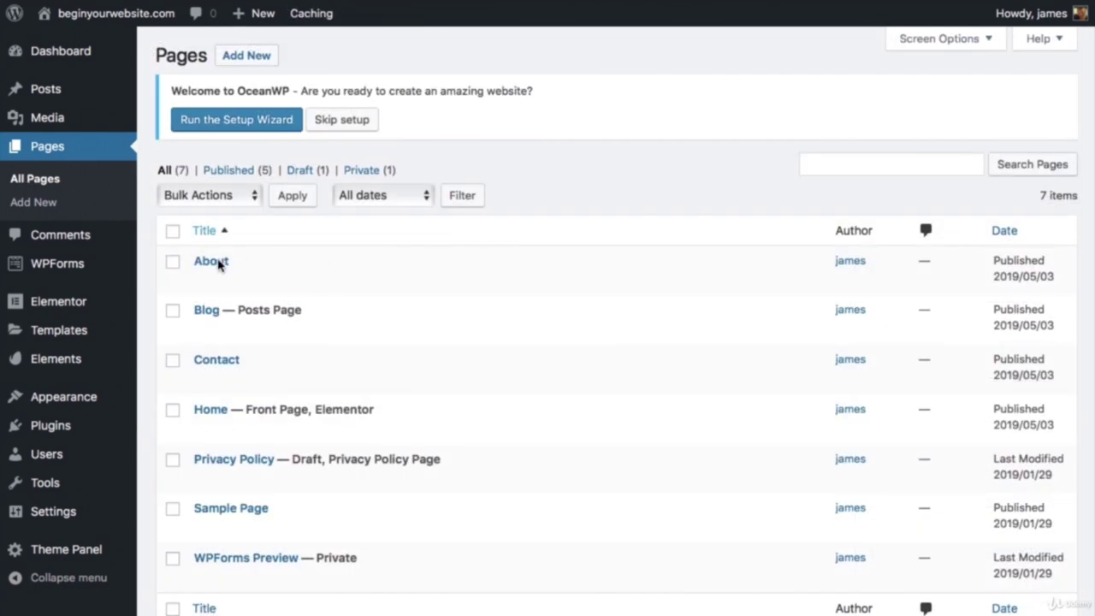
mouse_move(222, 270)
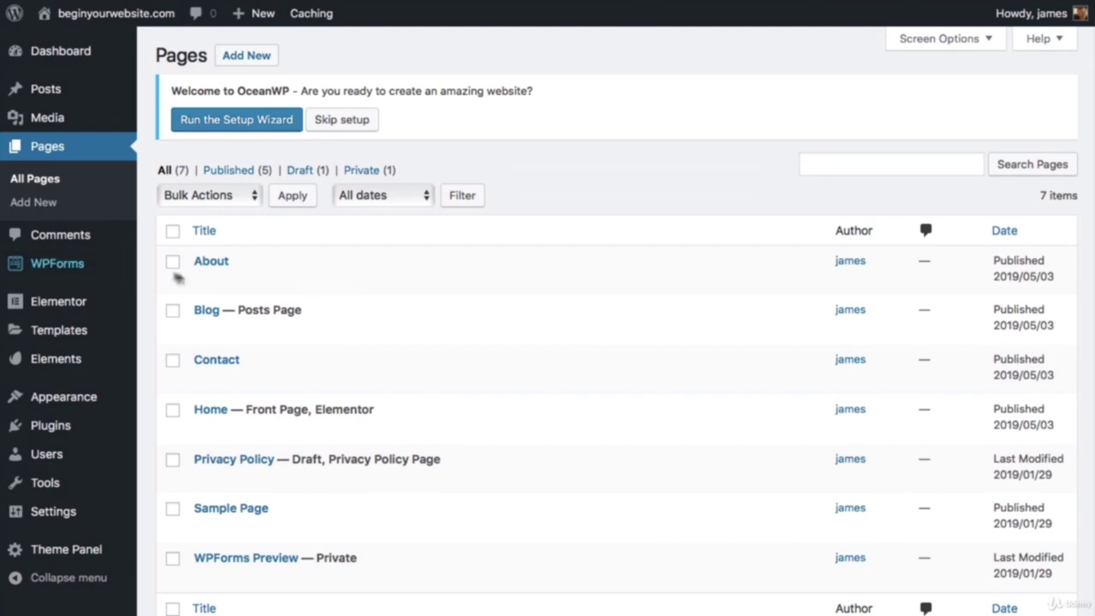
left_click(203, 281)
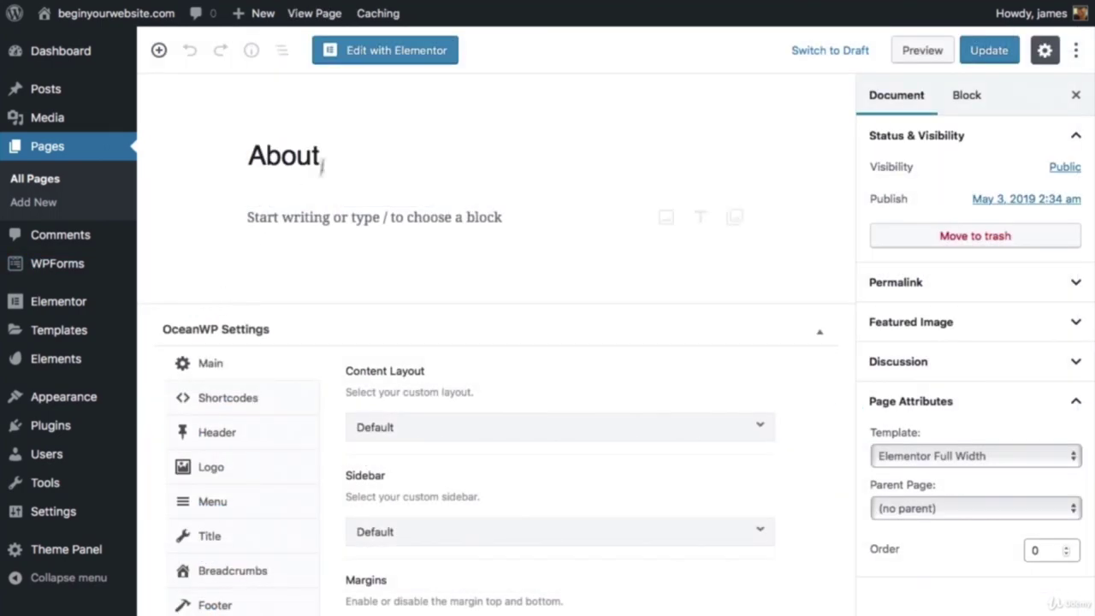
left_click(418, 57)
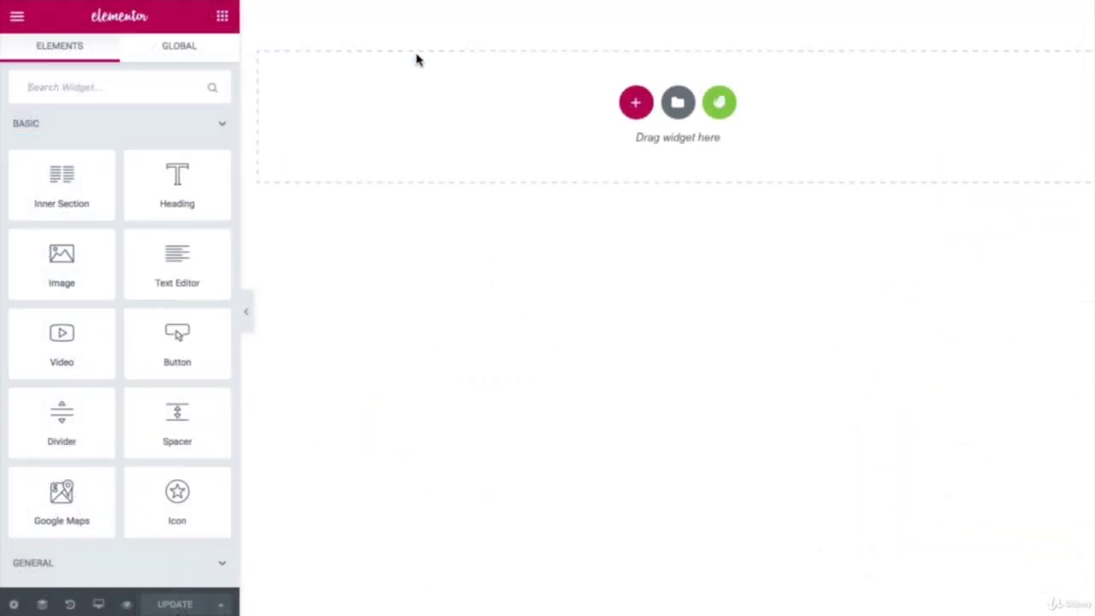
Step: Open the Envato Elements kit library and open the Tattoo Studio kit on page 3
left_click(721, 105)
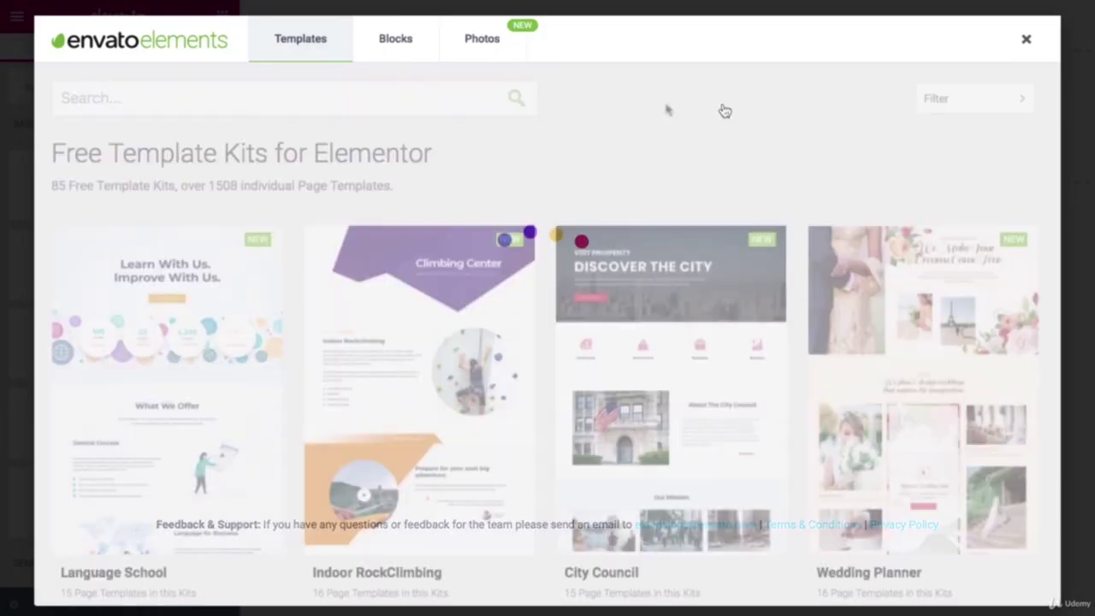
scroll(556, 118, "down", 15)
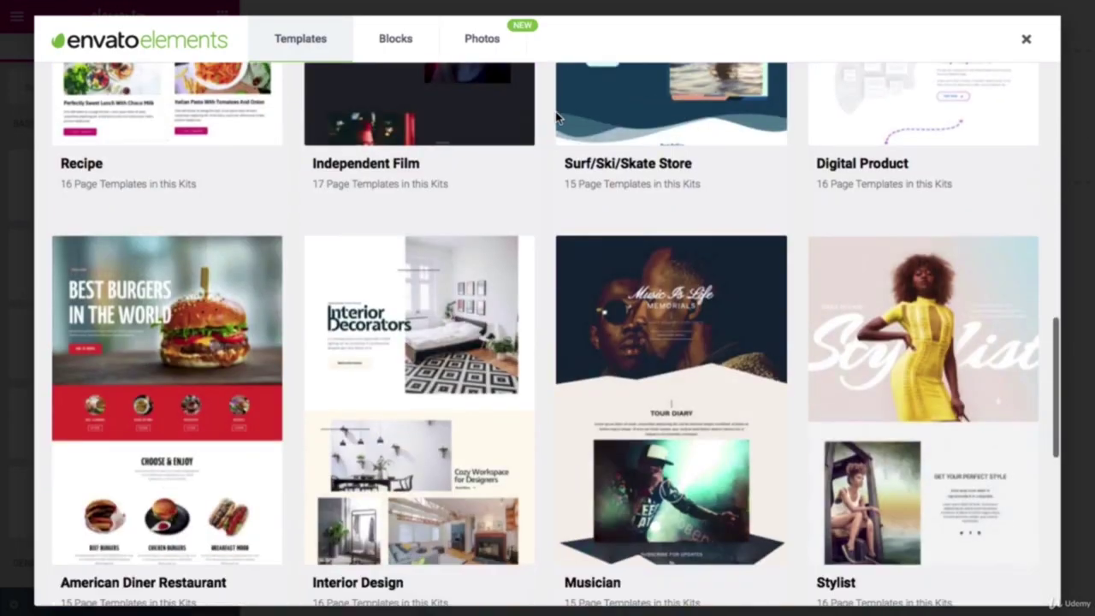
scroll(557, 119, "down", 5)
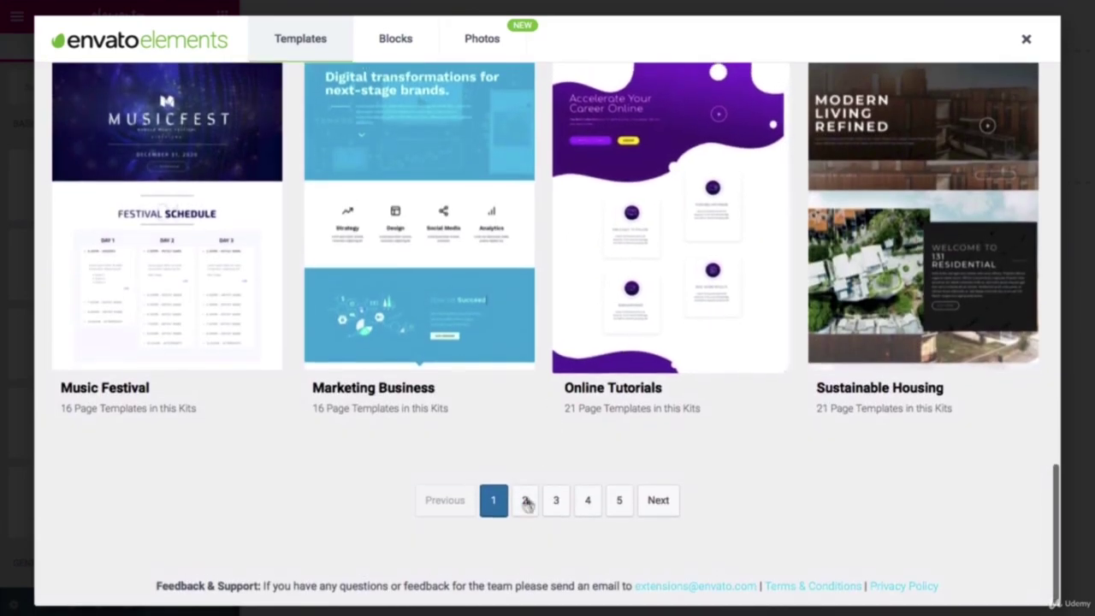
left_click(556, 500)
scroll(488, 214, "down", 10)
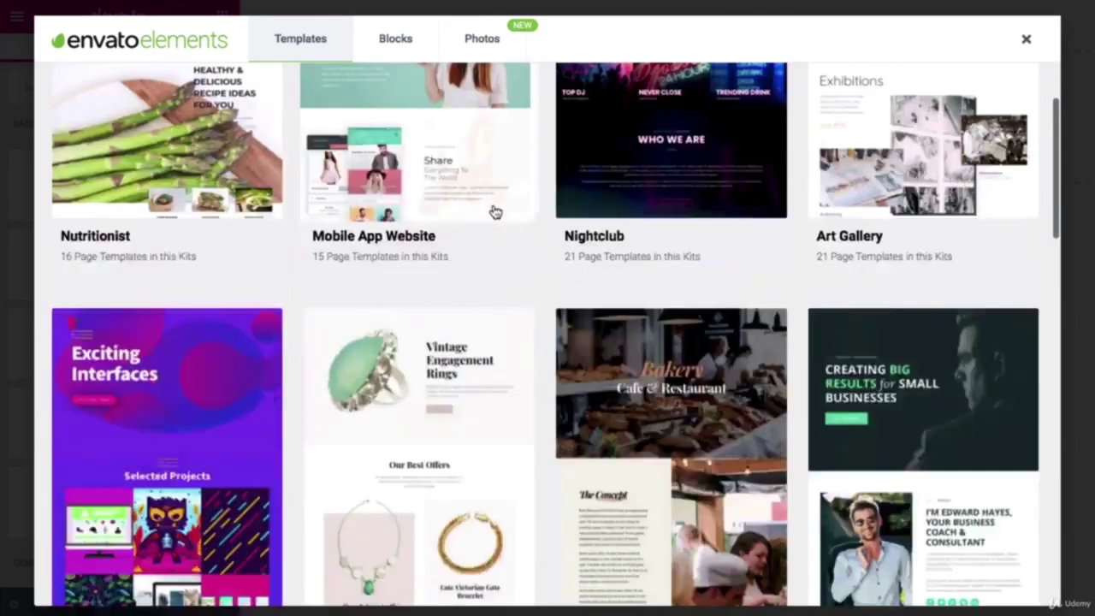
scroll(483, 214, "down", 6)
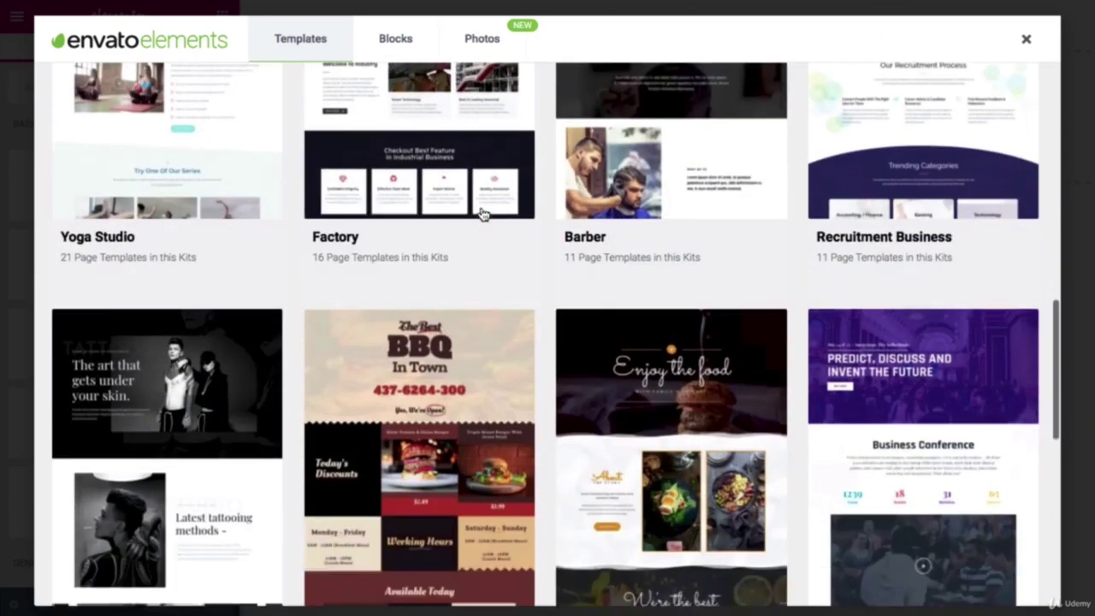
scroll(170, 362, "down", 3)
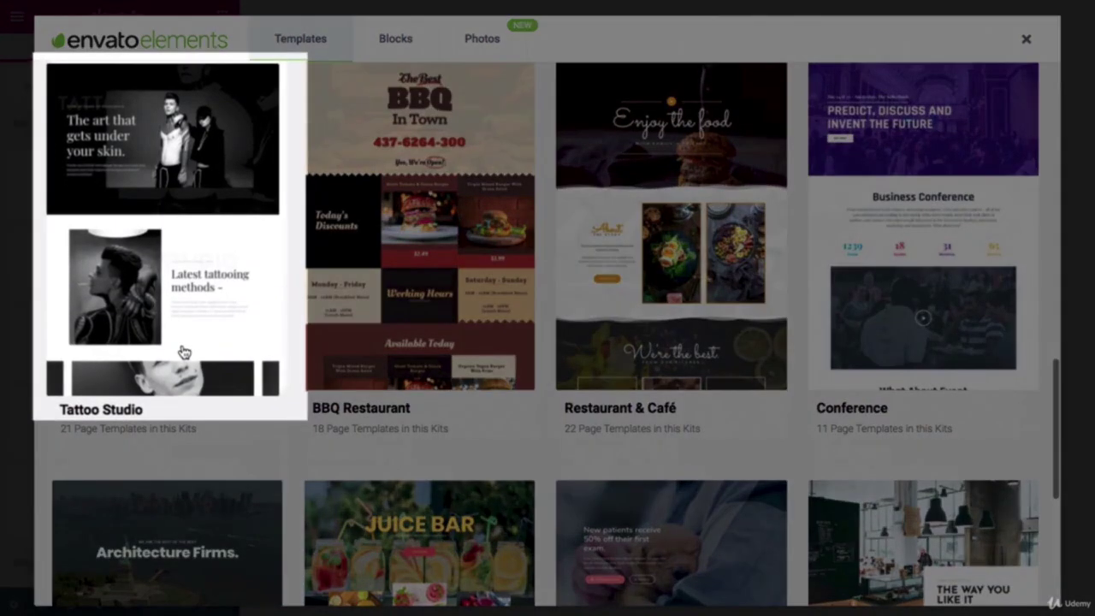
left_click(182, 352)
Step: Preview the Tattoo Studio Services 1 template, then return to the kit's template list
scroll(629, 308, "down", 5)
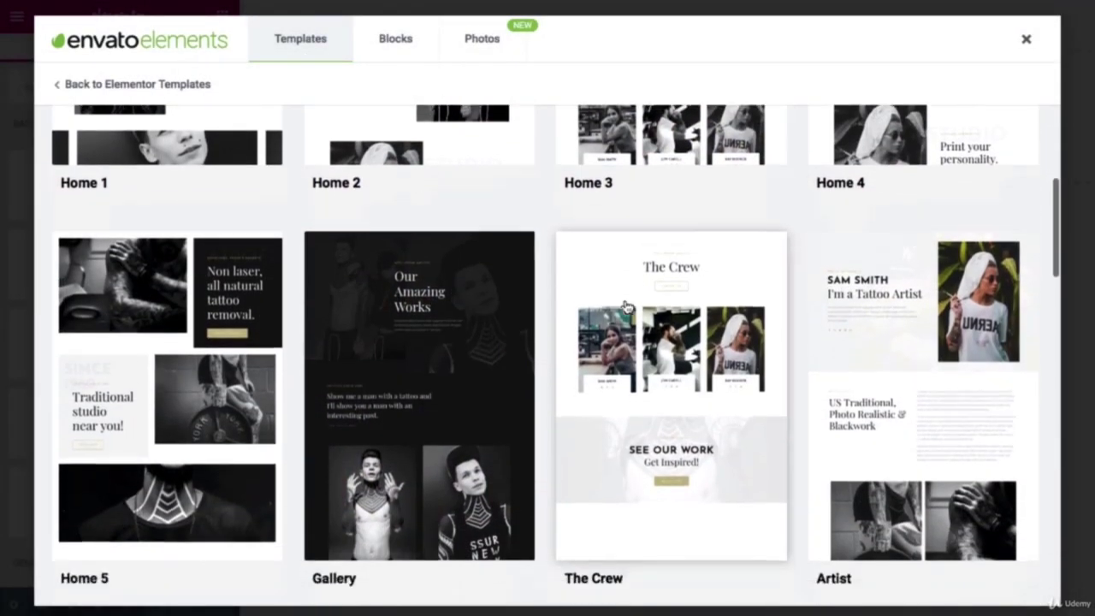
scroll(624, 308, "down", 3)
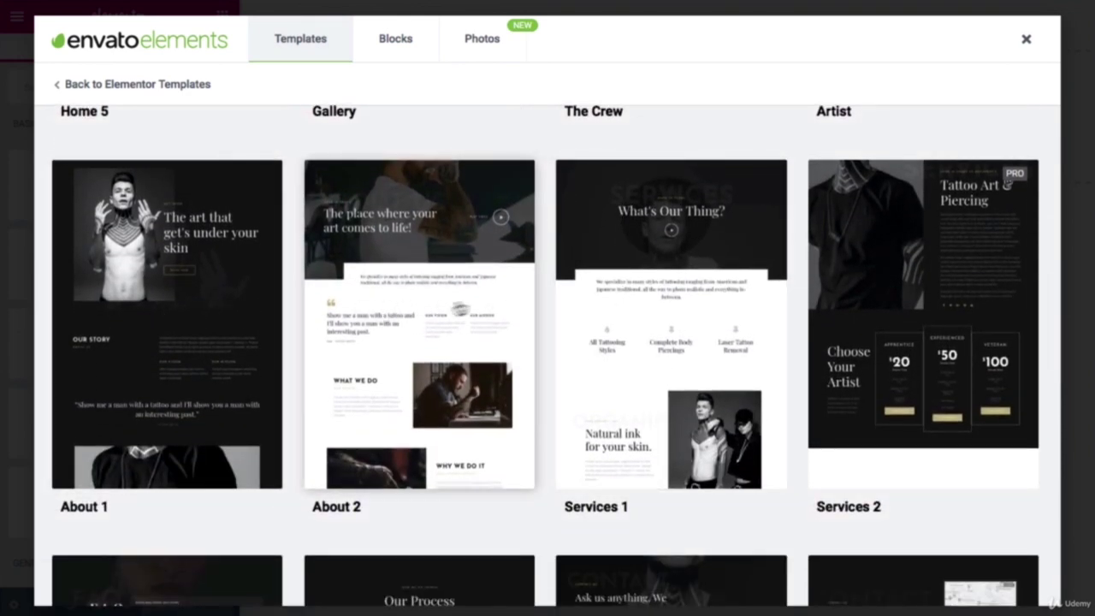
left_click(626, 296)
scroll(599, 296, "down", 5)
scroll(599, 296, "down", 10)
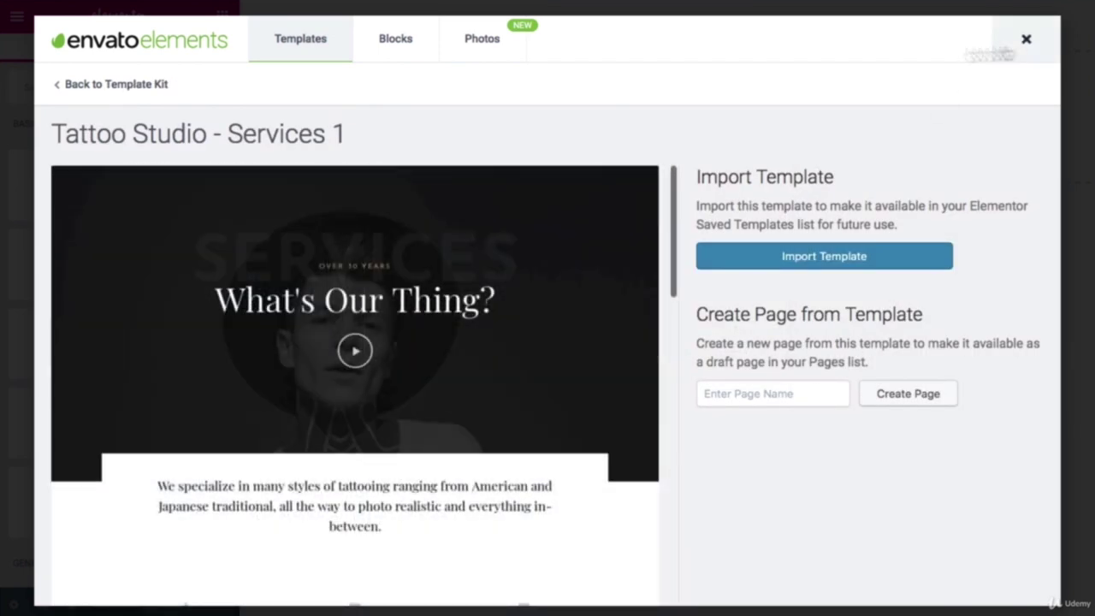
left_click(100, 84)
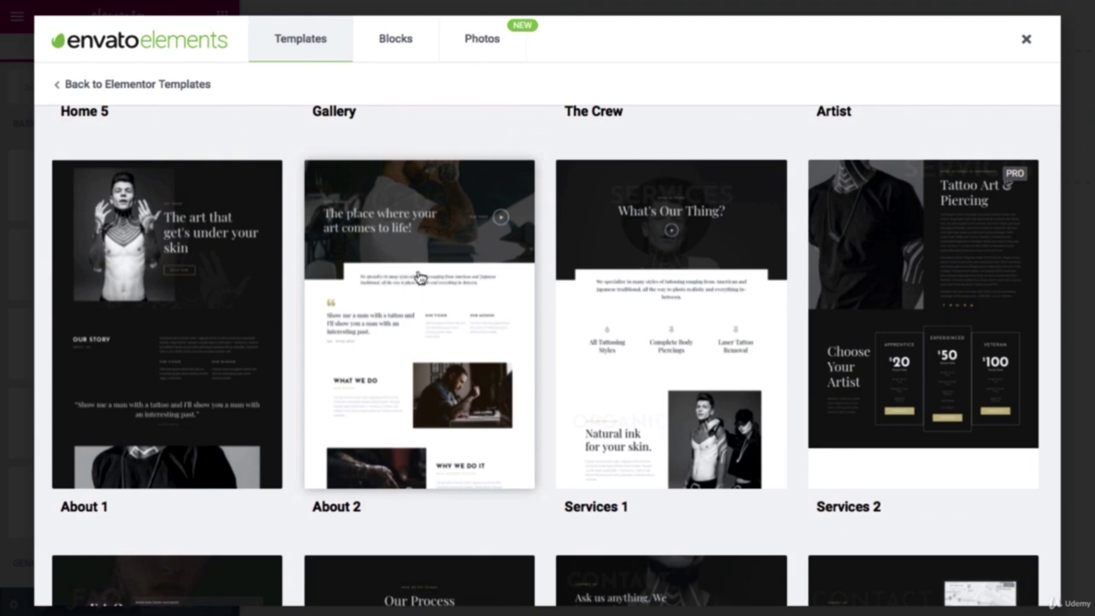
Step: Import the About 2 template into the WordPress library and close the kit library
left_click(419, 277)
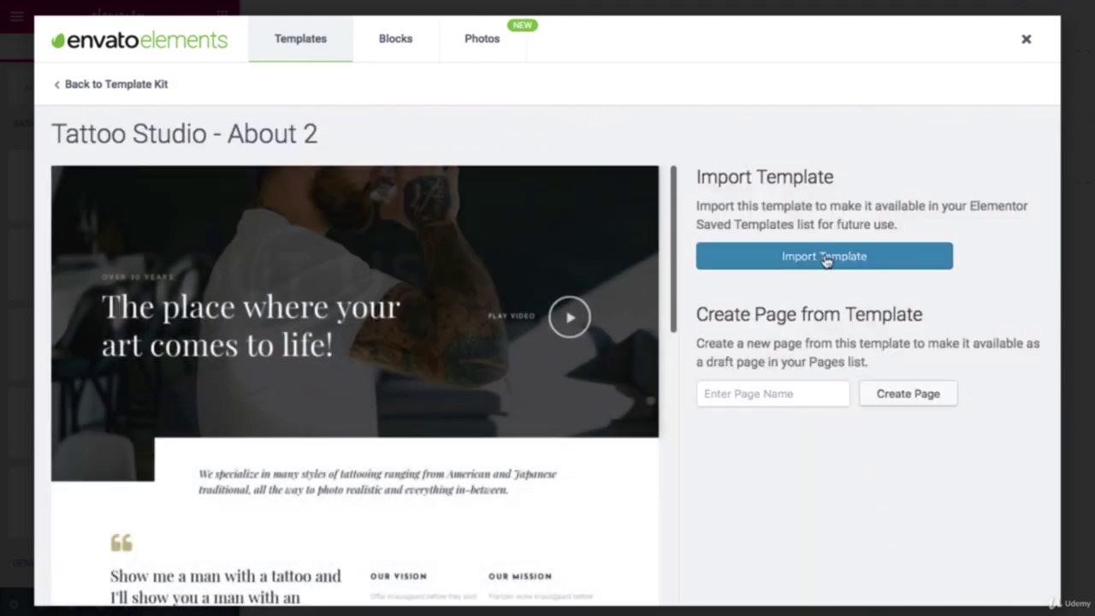
left_click(826, 259)
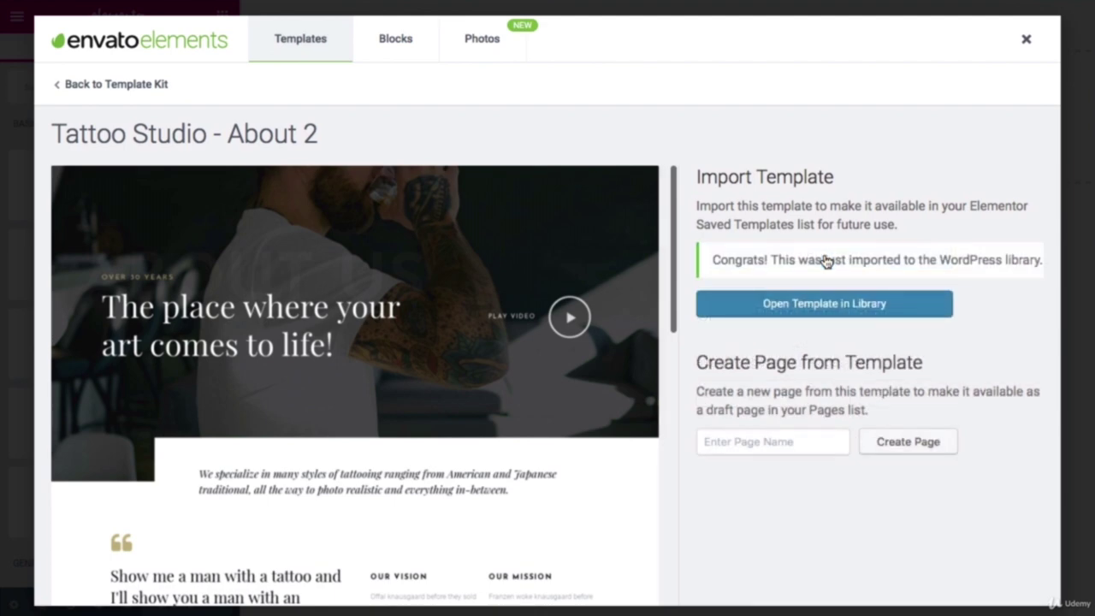
left_click(1025, 43)
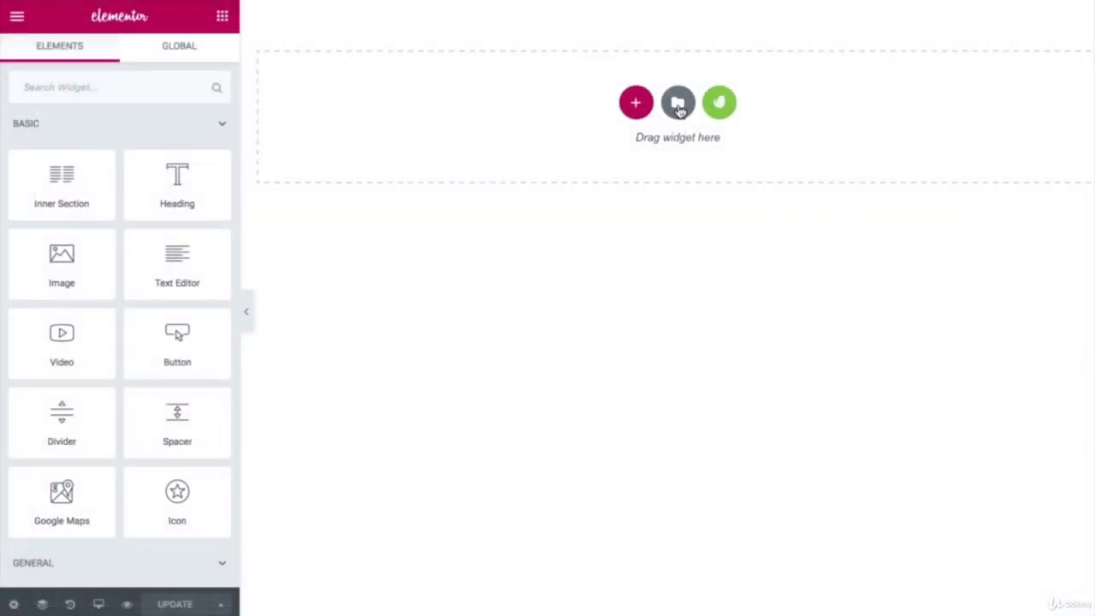
Step: Insert Tattoo Studio > About 2 from My Templates, importing its document settings too
left_click(679, 103)
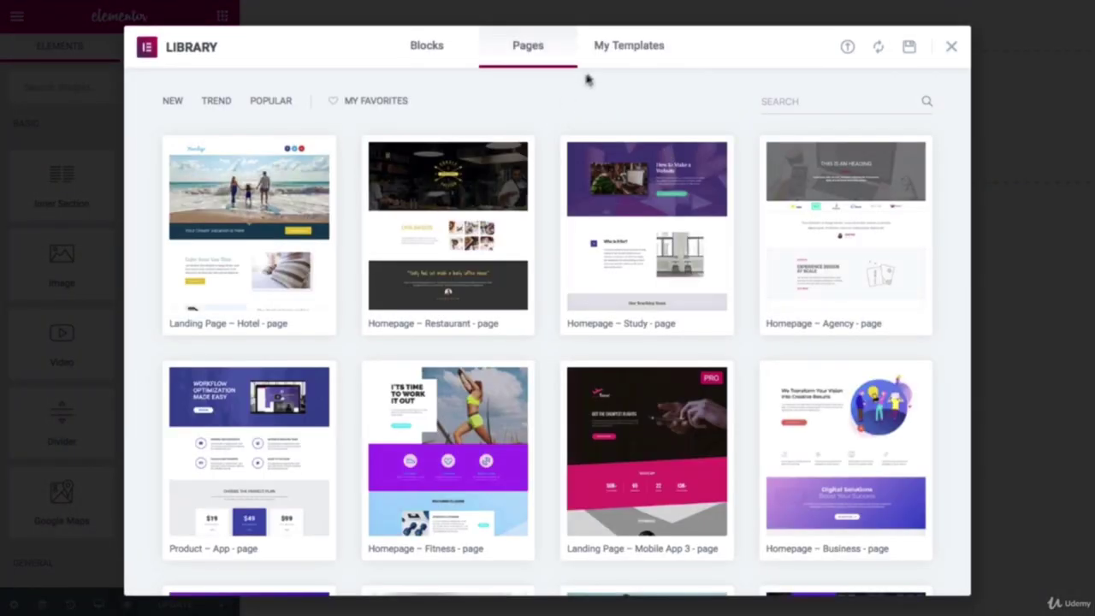
left_click(613, 57)
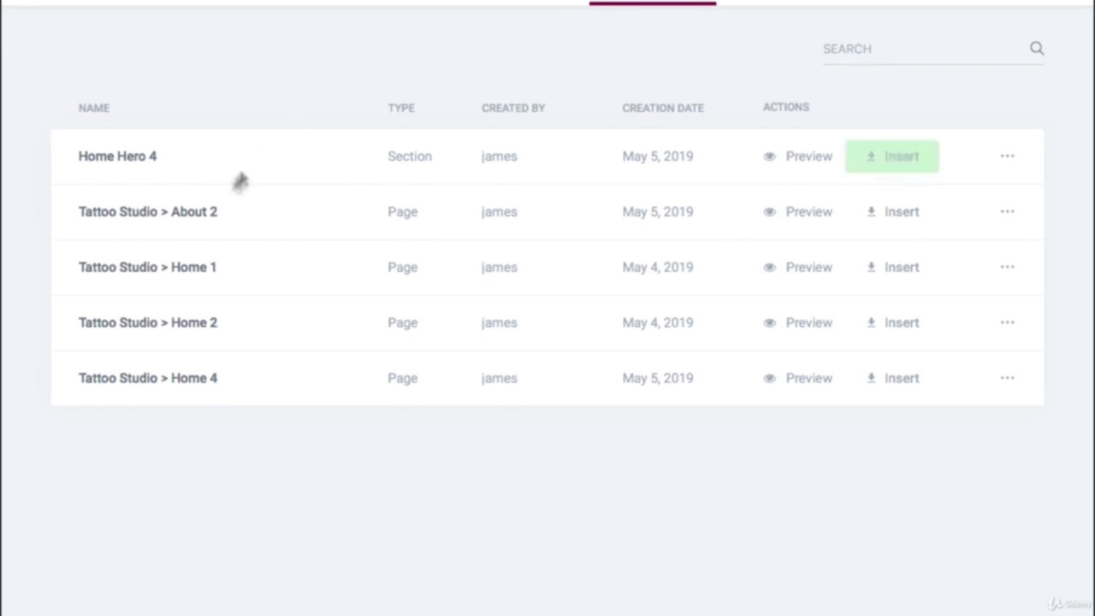
left_click(886, 220)
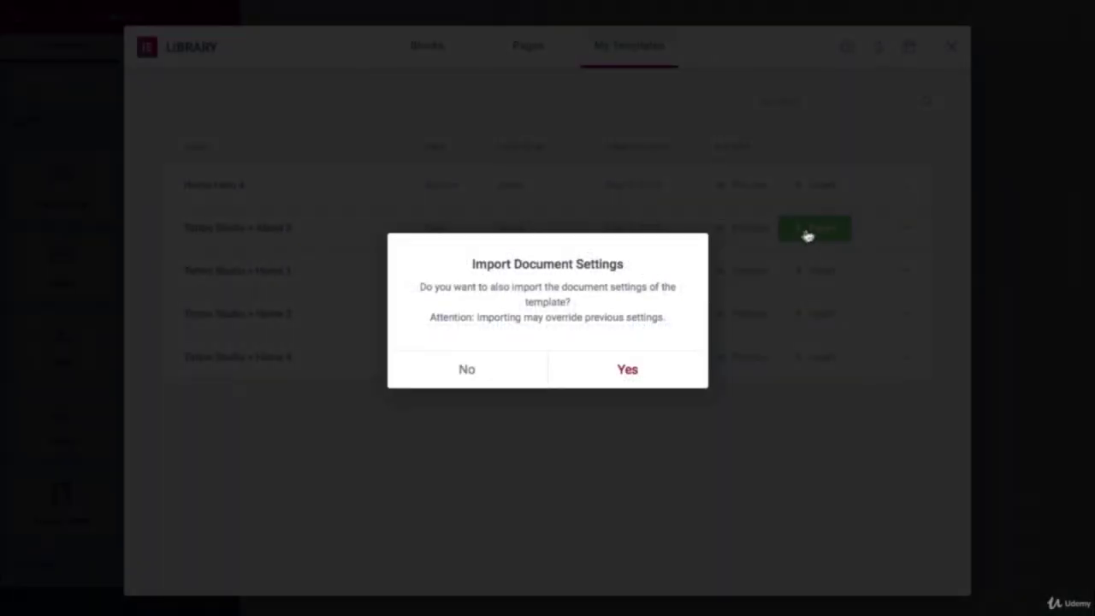
left_click(629, 373)
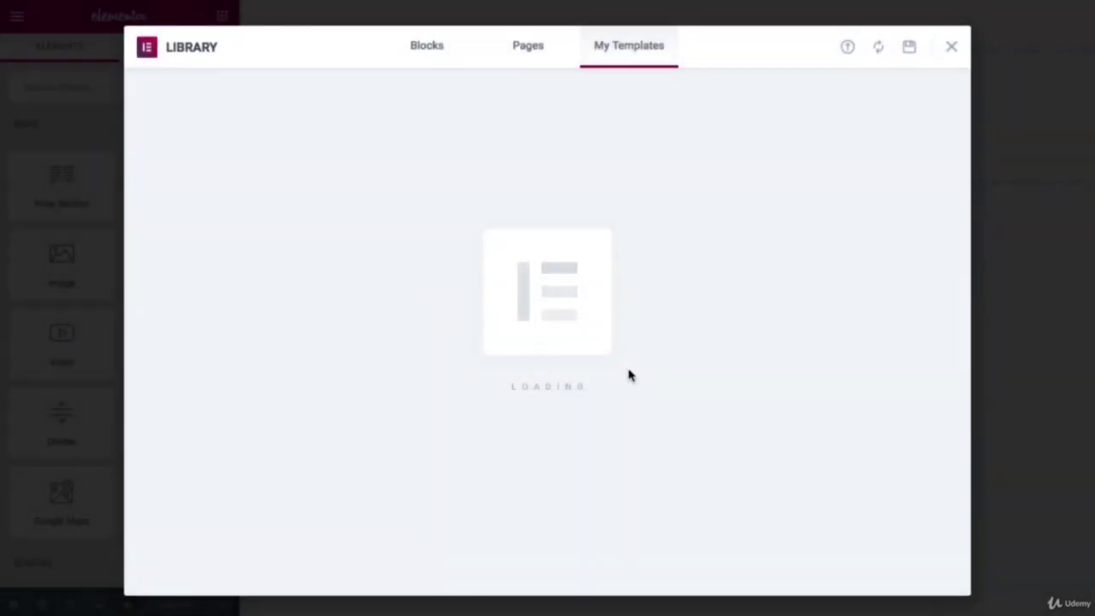
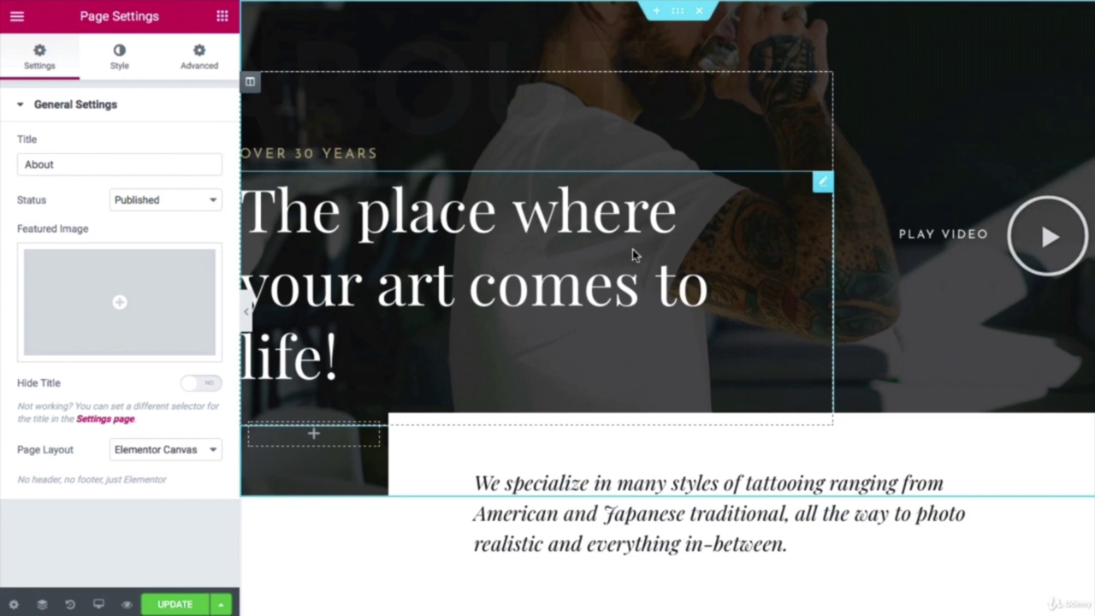
Step: Upload About/abouthero.jpg and set it as the hero section's background image
left_click(678, 12)
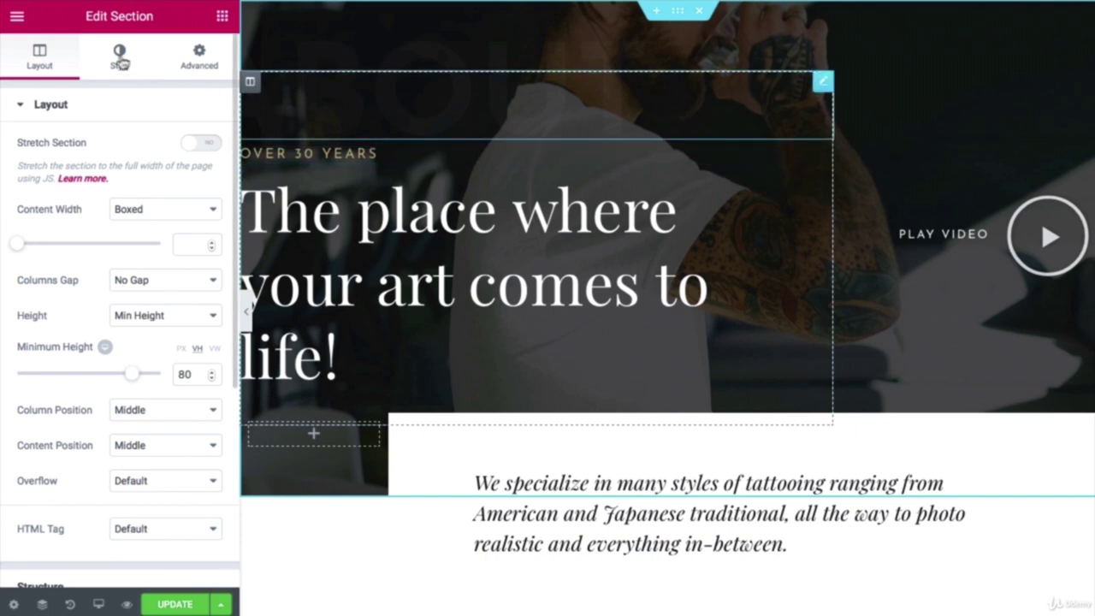
mouse_move(124, 368)
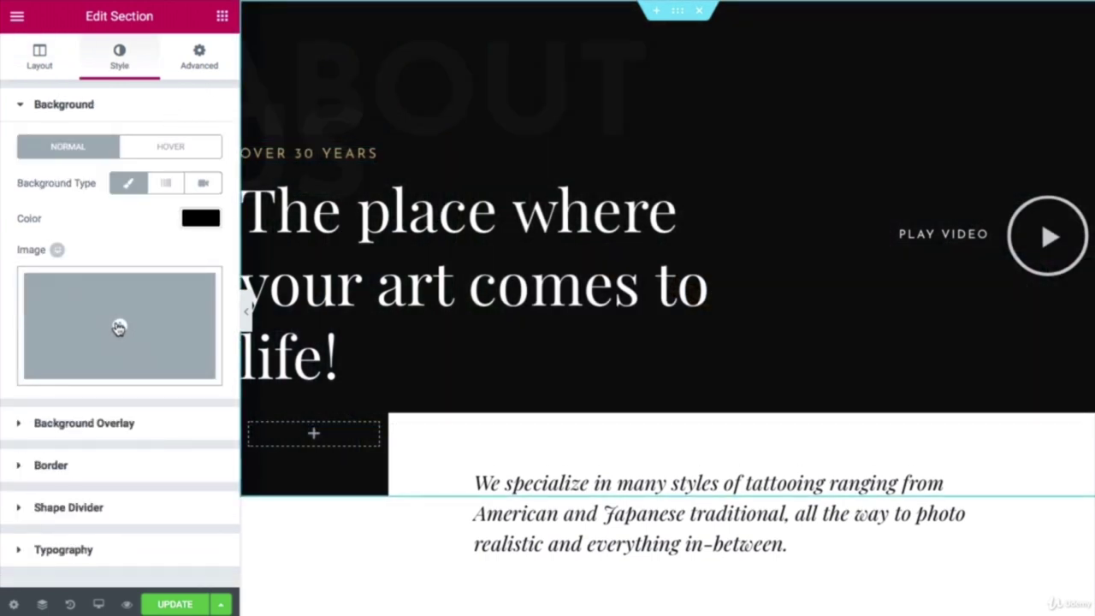
left_click(118, 325)
left_click(91, 86)
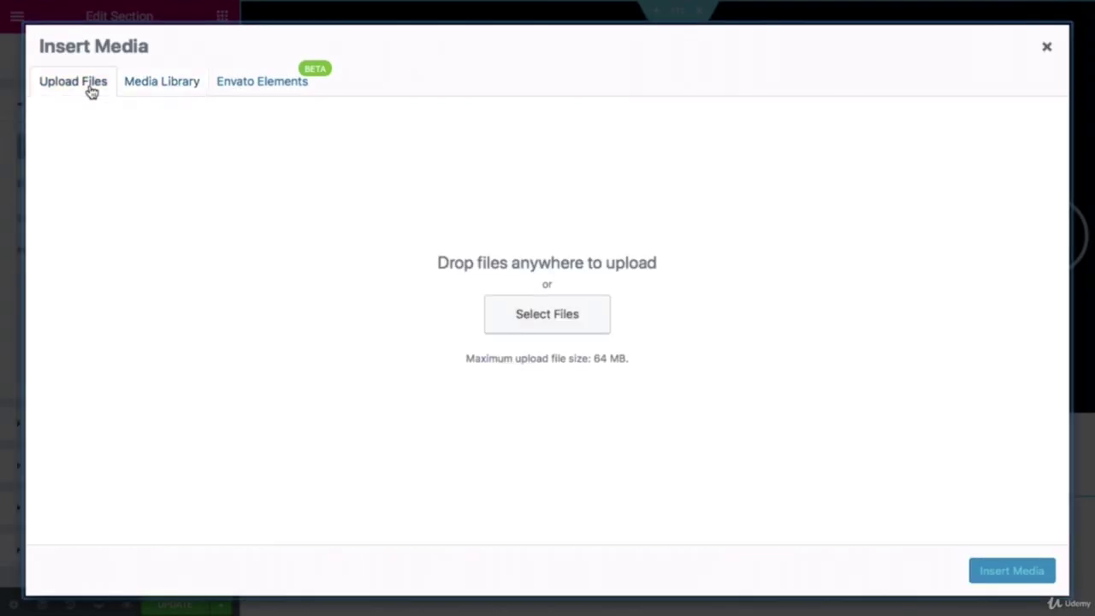
left_click(507, 319)
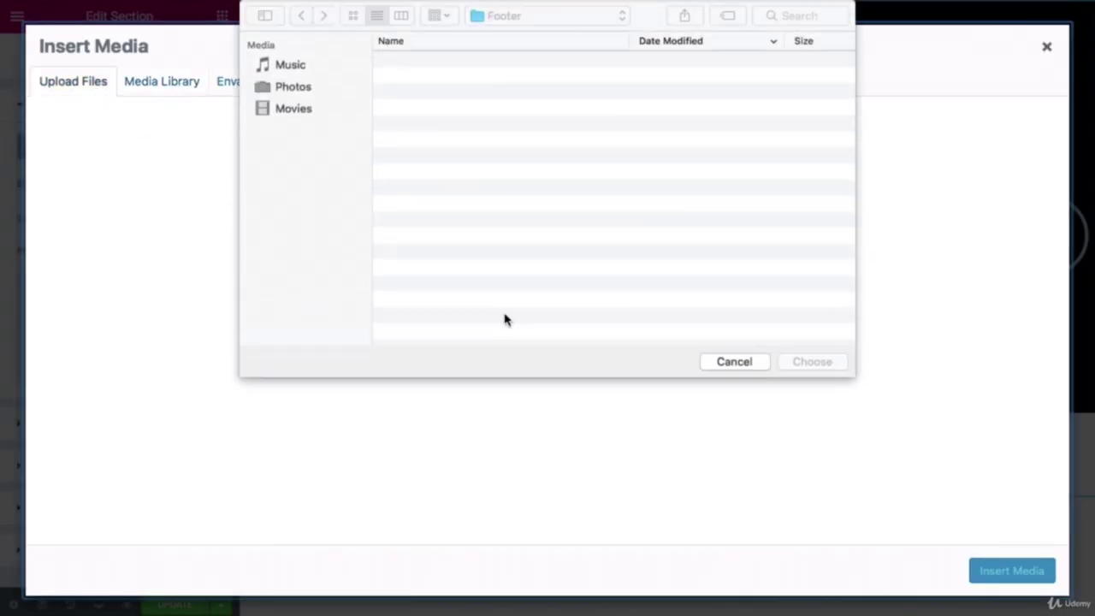
left_click(578, 22)
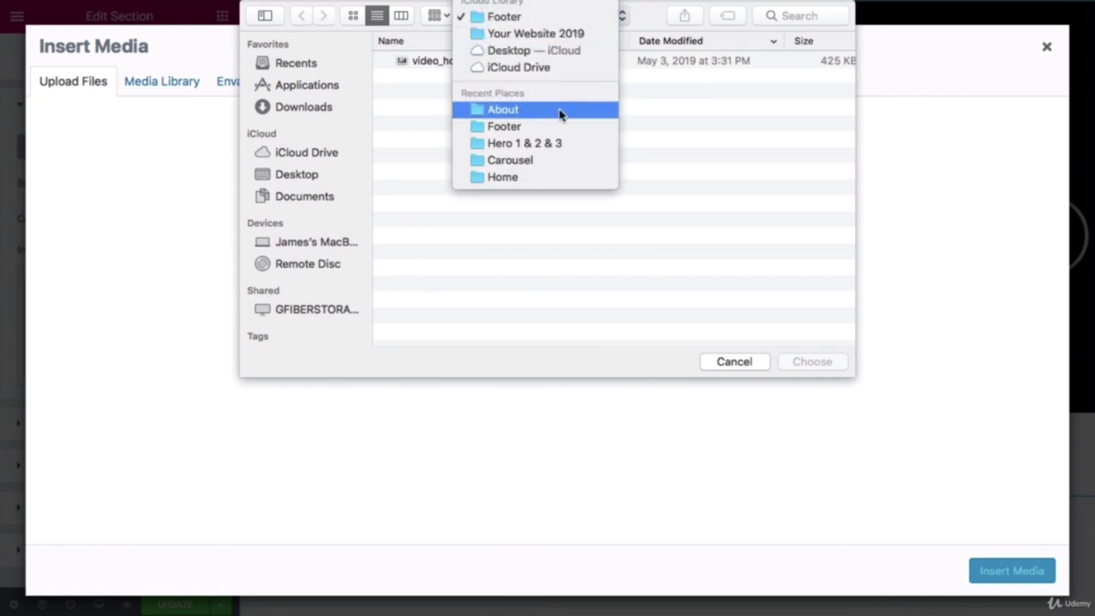
left_click(562, 33)
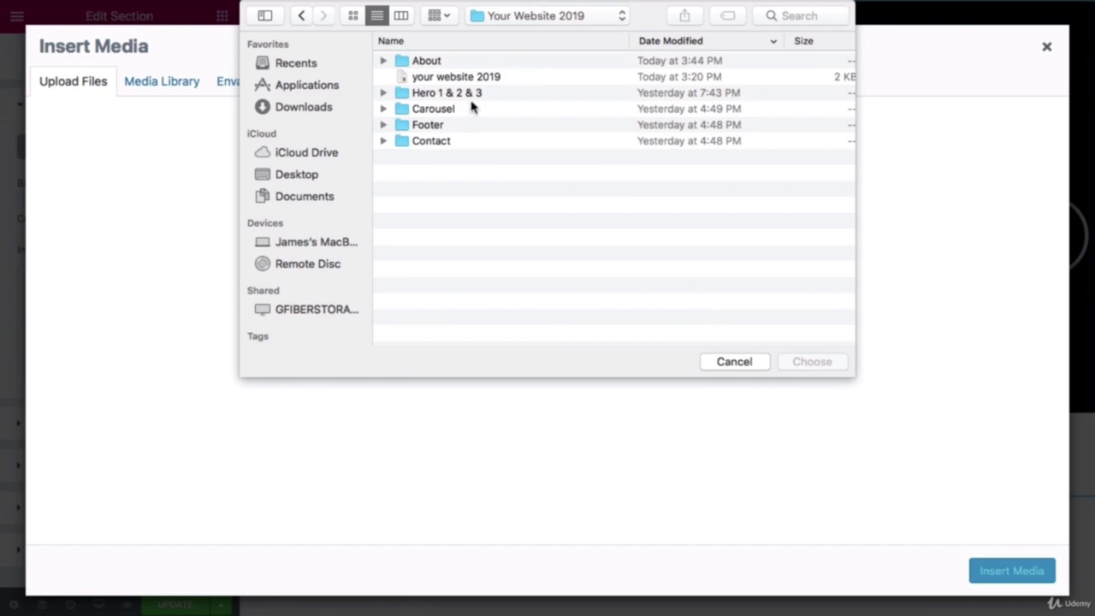
double_click(463, 63)
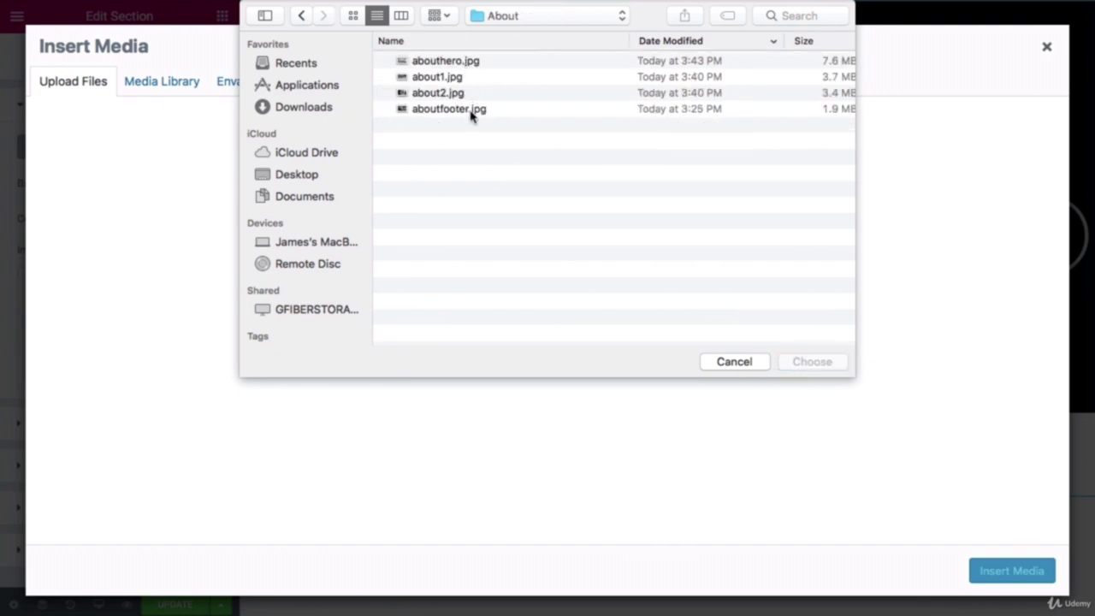
left_click(479, 63)
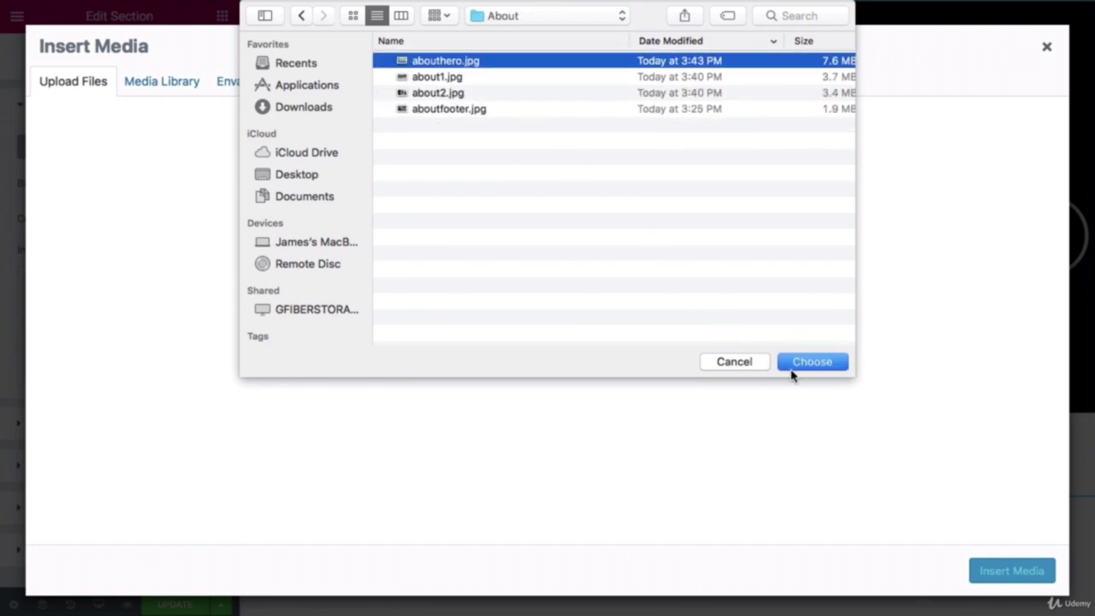
left_click(811, 362)
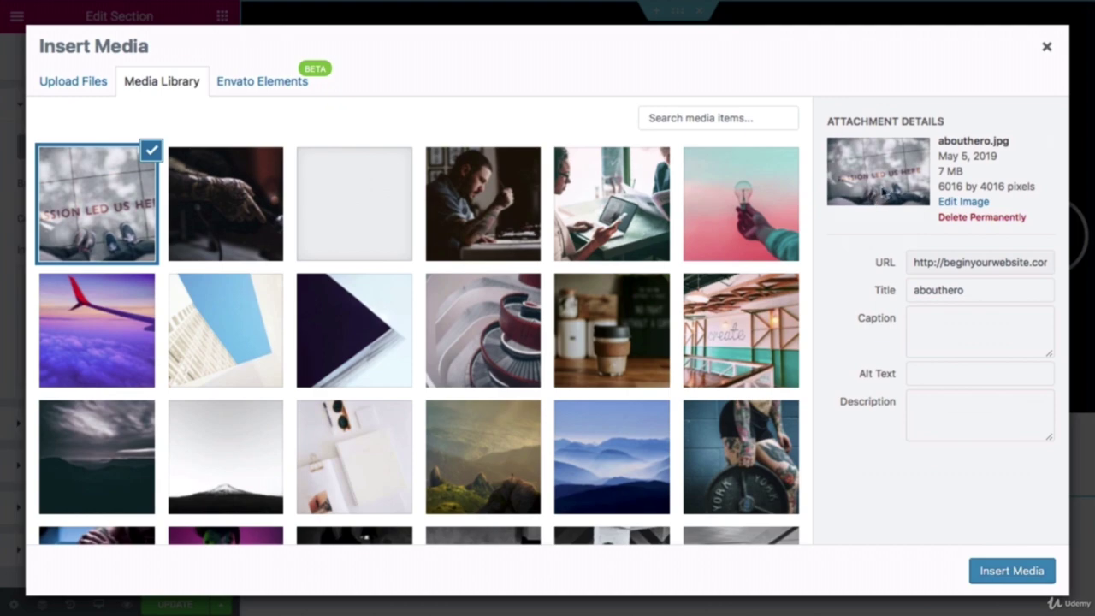
left_click(1002, 576)
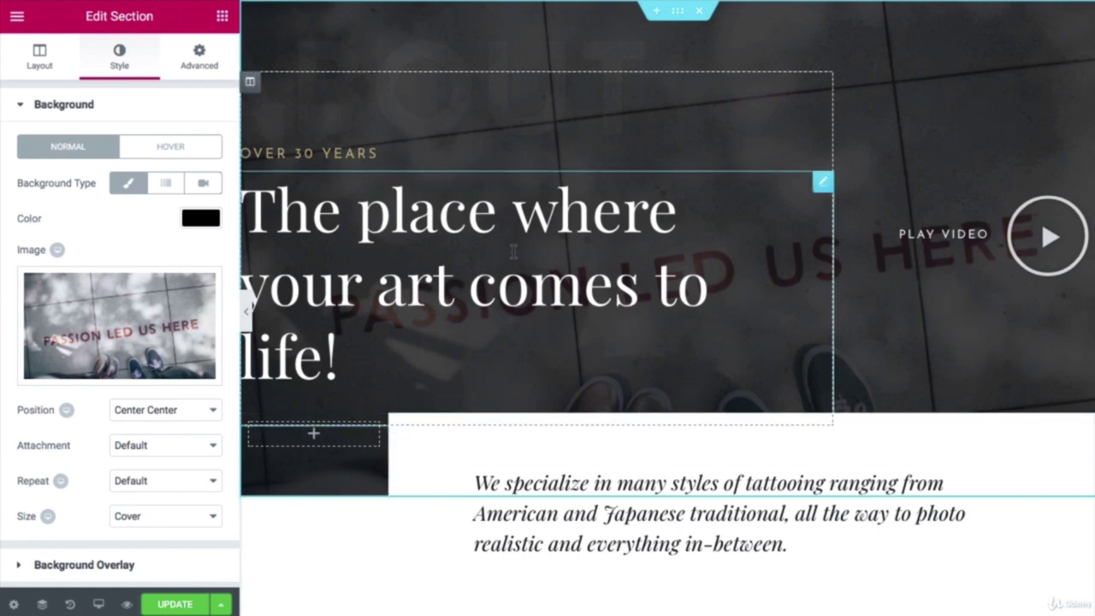
Step: Change the small heading to 'Over 10 years' and the main heading to 'Create your website'
left_click(379, 154)
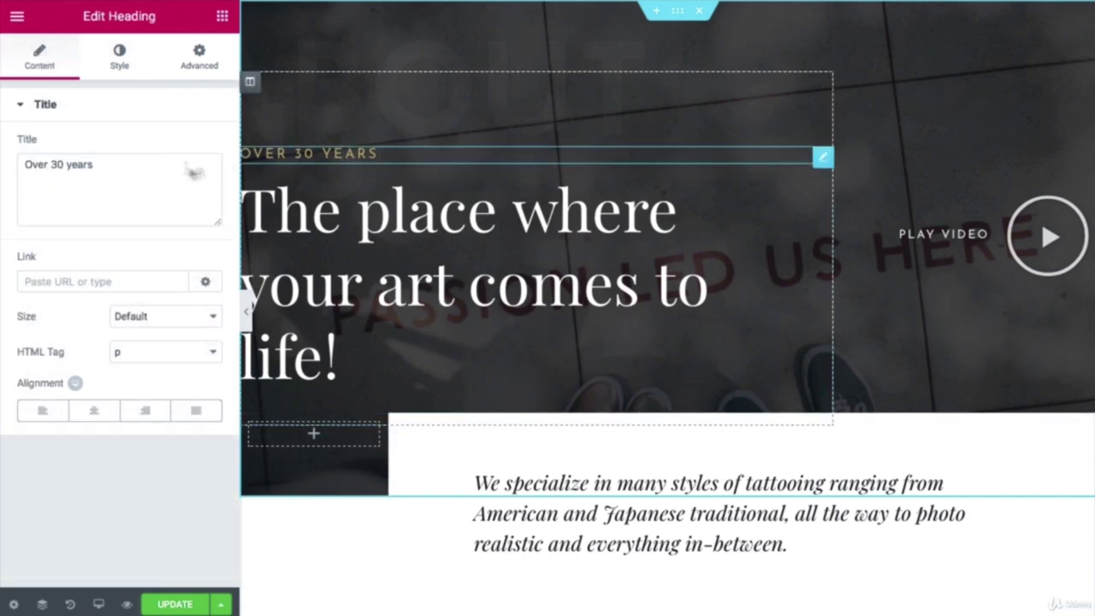
left_click(53, 167)
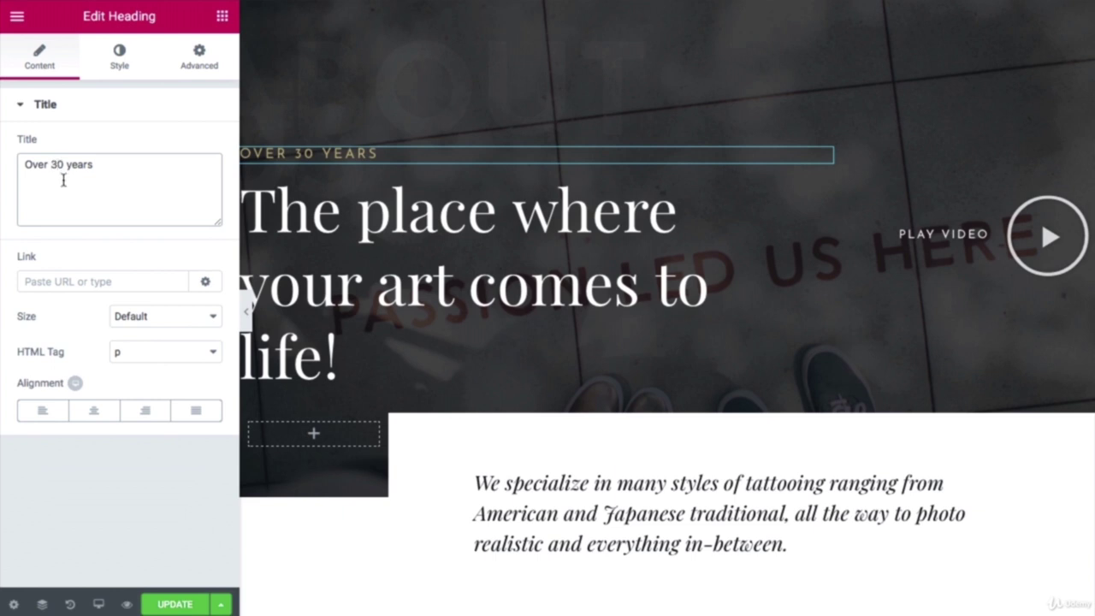
key("BackSpace")
type("1")
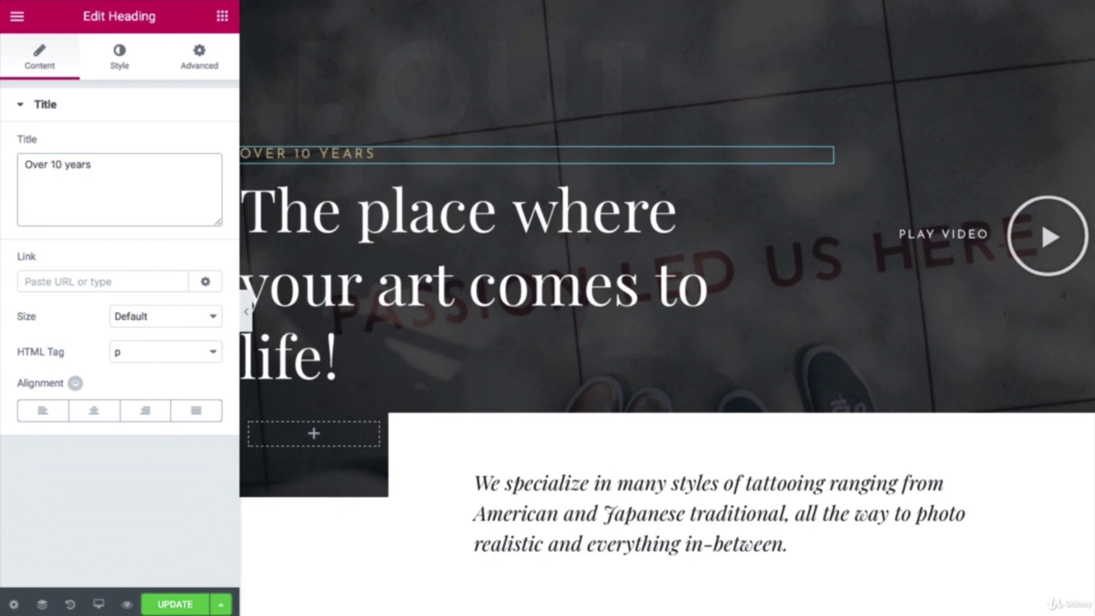
left_click(431, 218)
key("ctrl+shift+Home")
type("Create your website!")
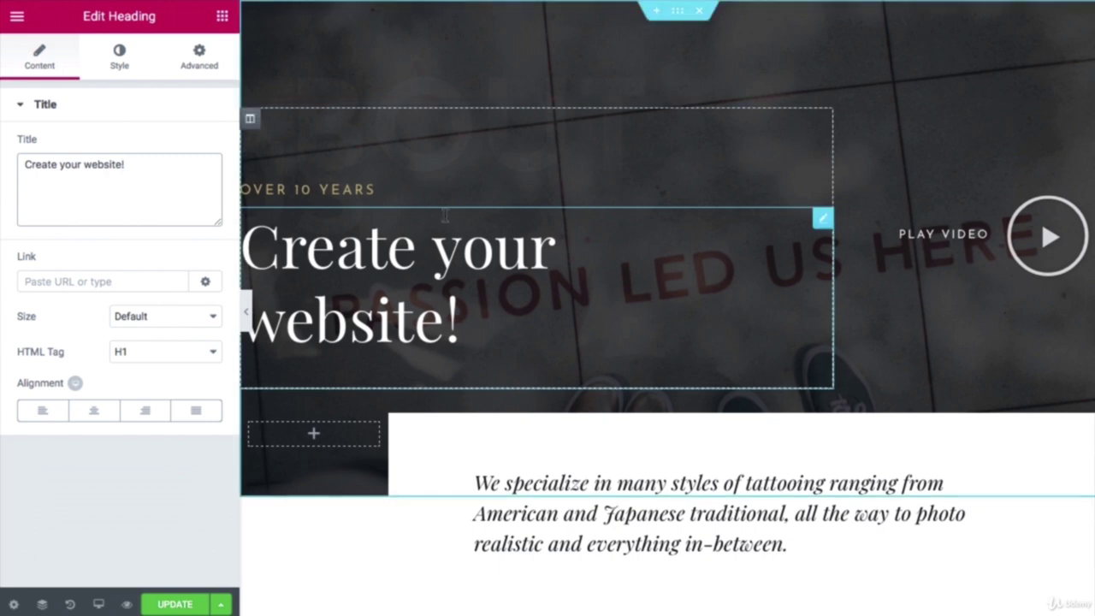
Step: Replace the intro paragraph with the pasted At Websites Made Easy copy
scroll(419, 261, "down", 1)
left_click(789, 490)
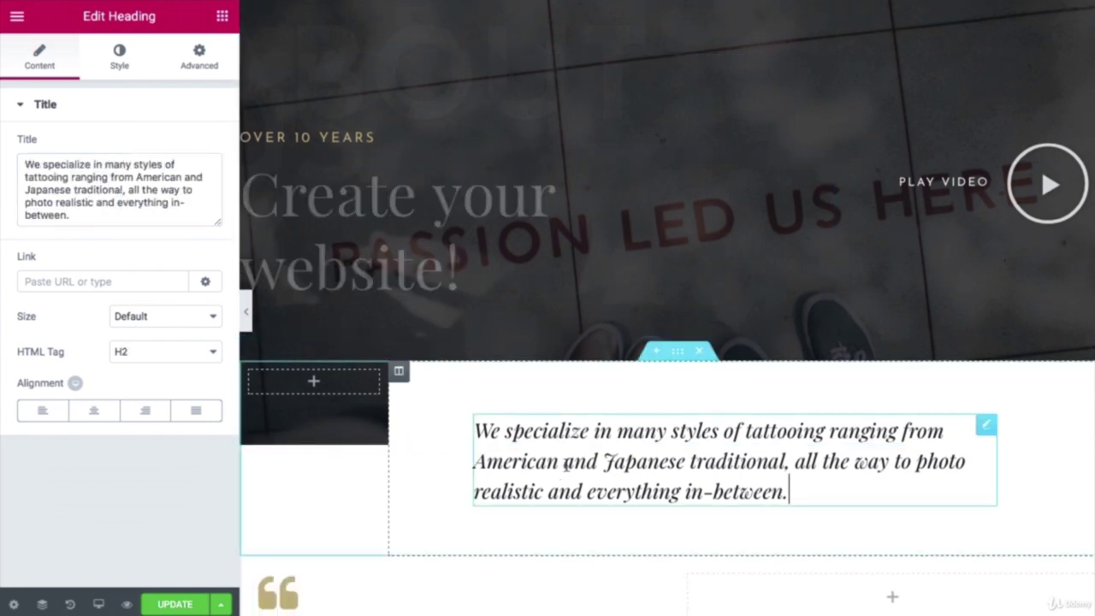
left_click_drag(793, 492, 475, 430)
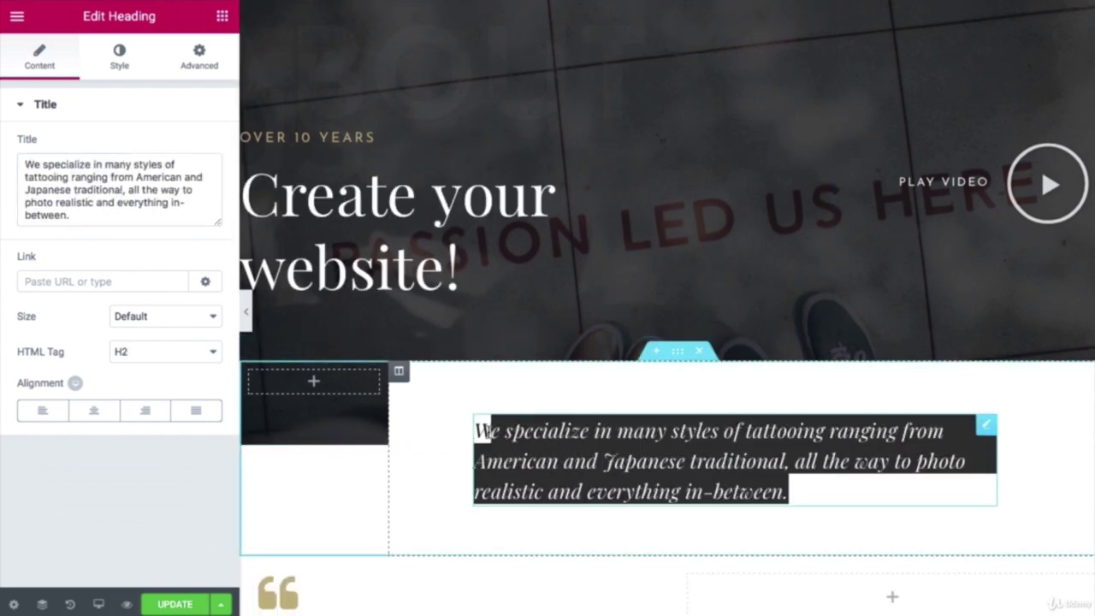
type("At Websites Made Easy, we think creating your online presence should be an enjoyable and profitable experience for you.")
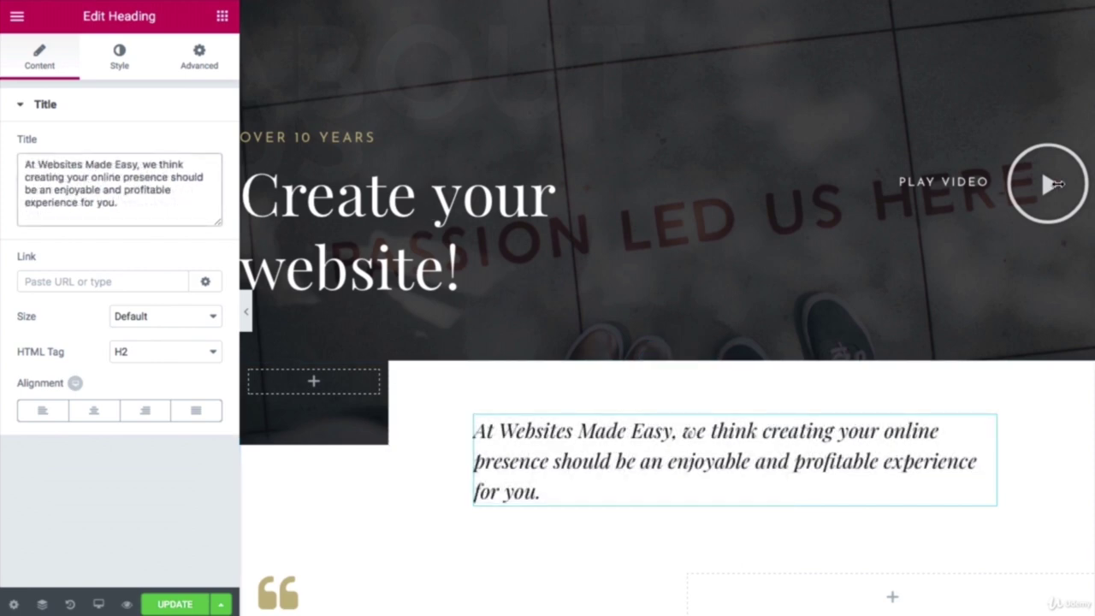
left_click(1054, 185)
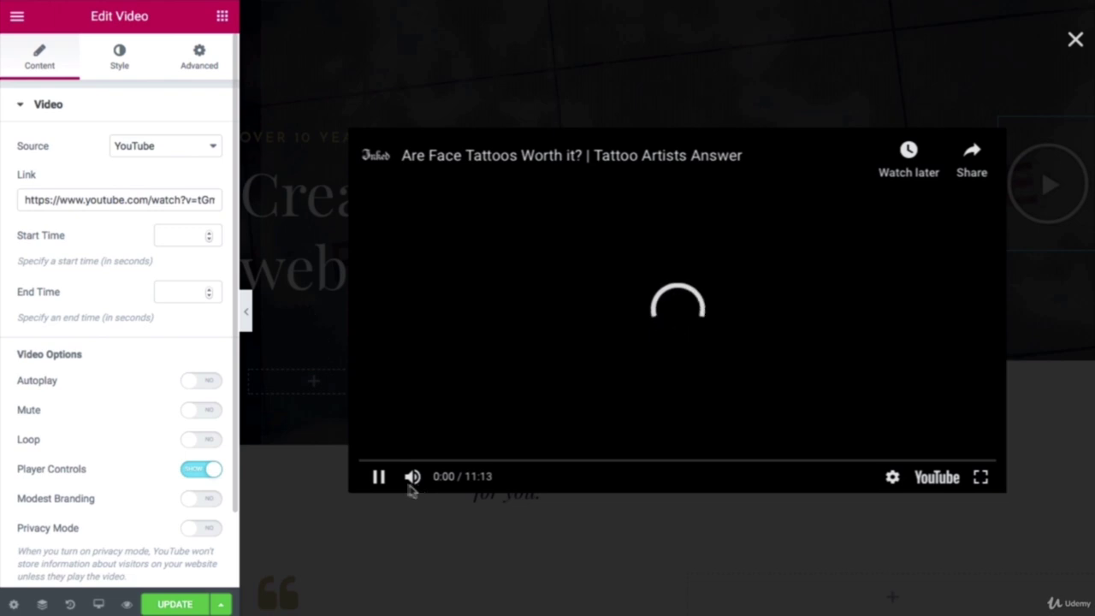
Step: Paste the new YouTube link into the Play Video widget, keeping YouTube as the source
left_click(380, 478)
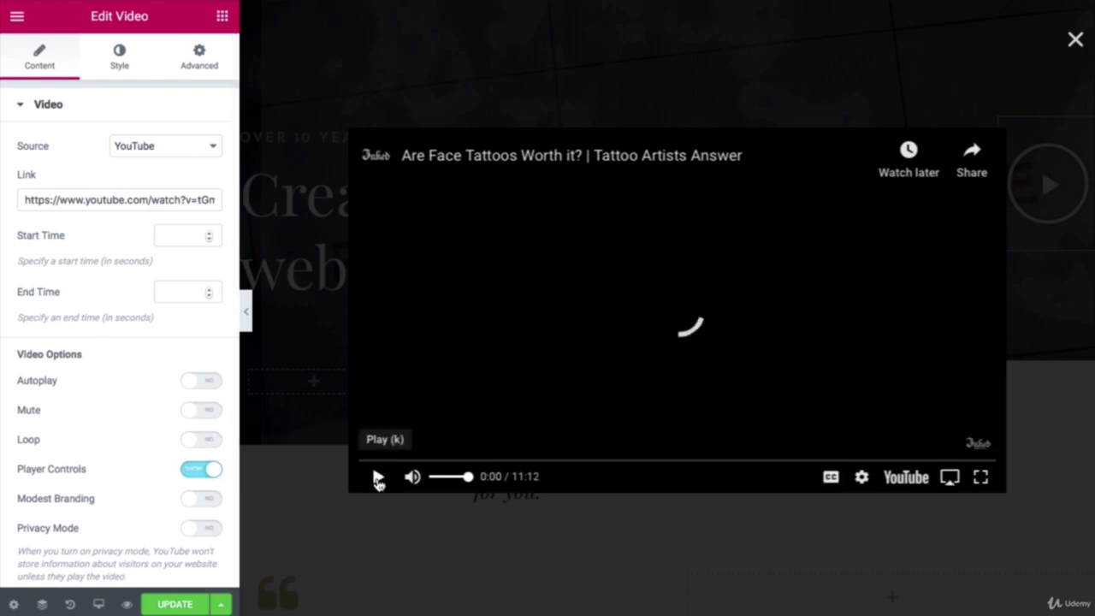
triple_click(156, 202)
key("ctrl+v")
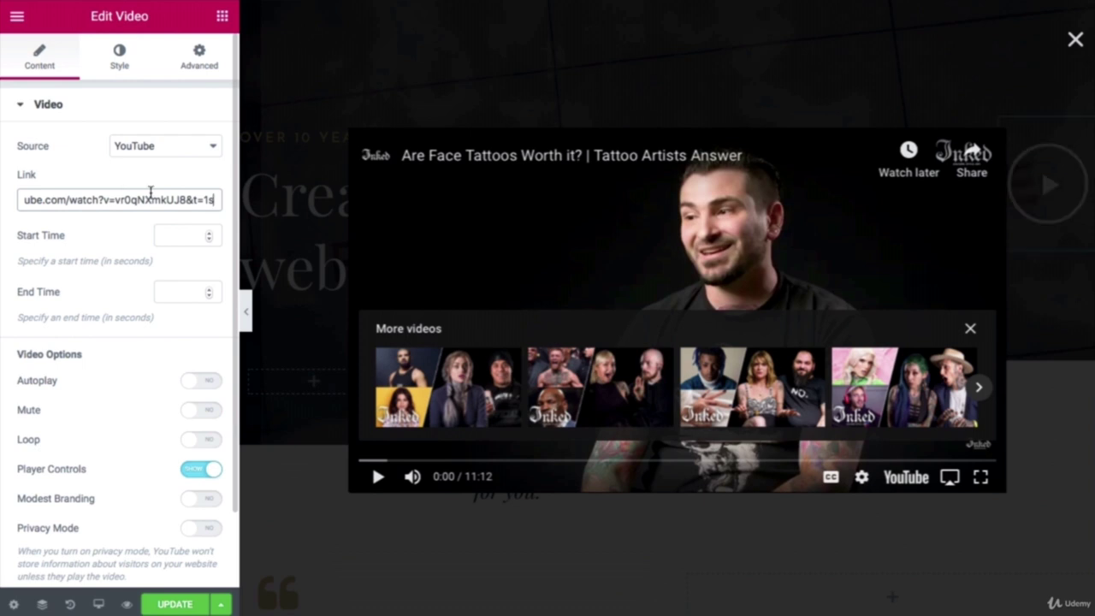
left_click(182, 147)
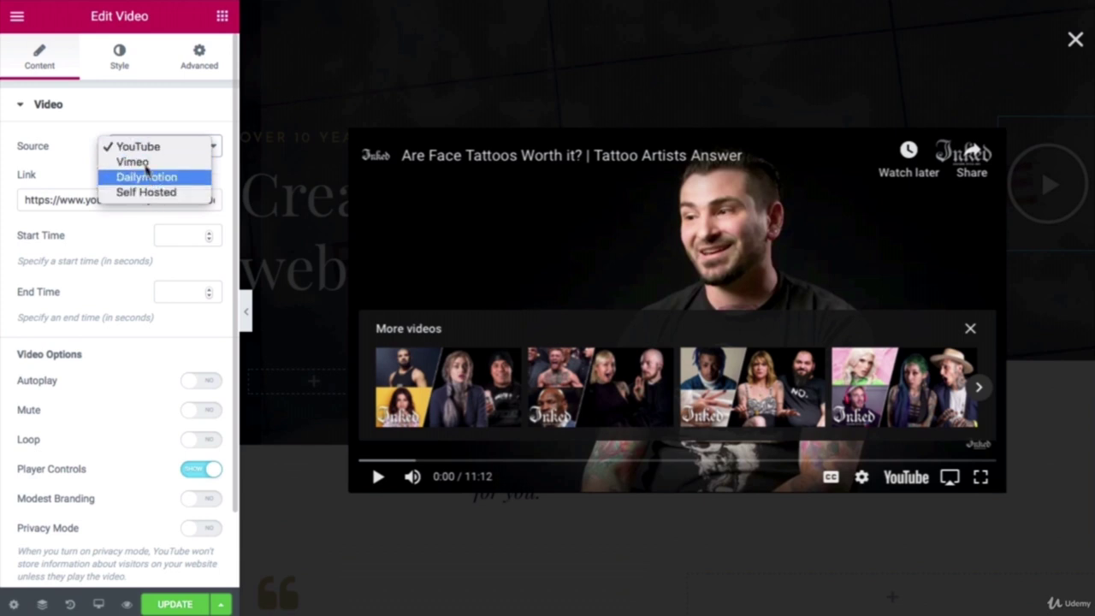
left_click(76, 165)
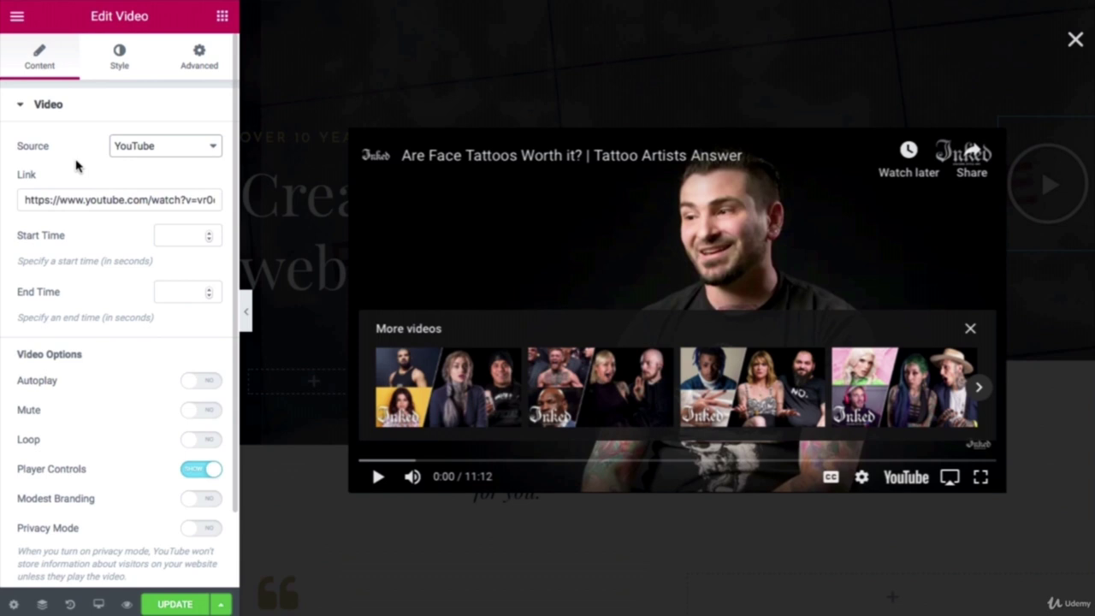
left_click(1075, 41)
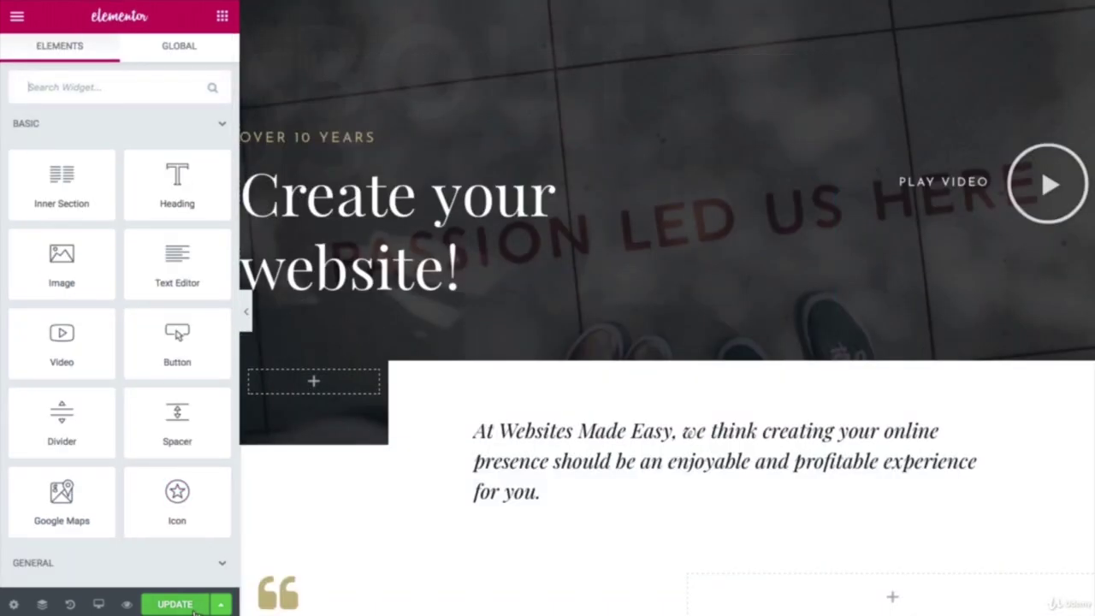
left_click(182, 605)
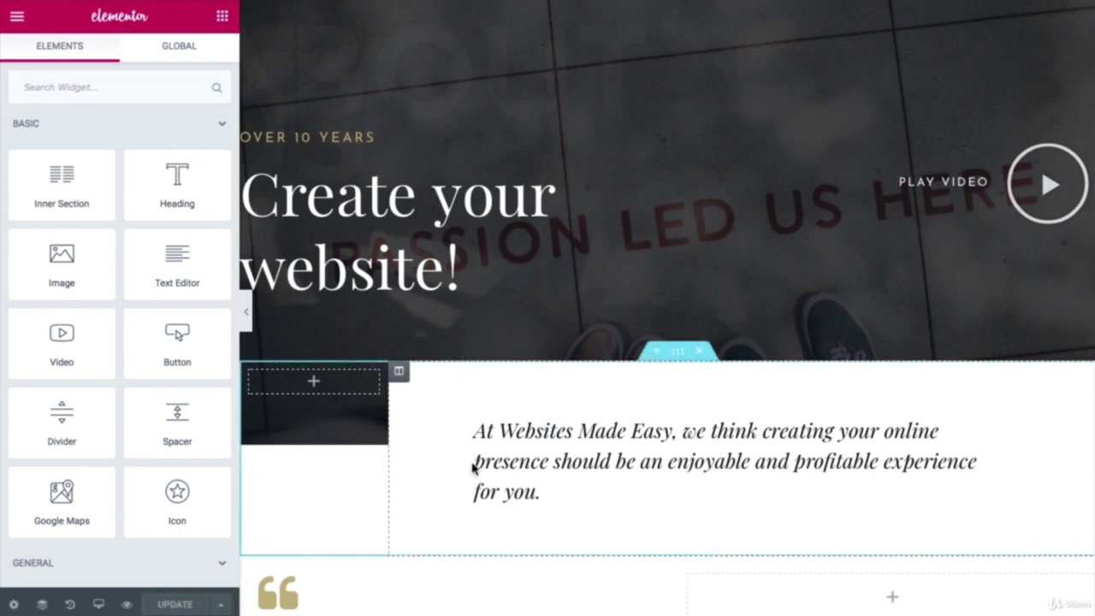
left_click(127, 604)
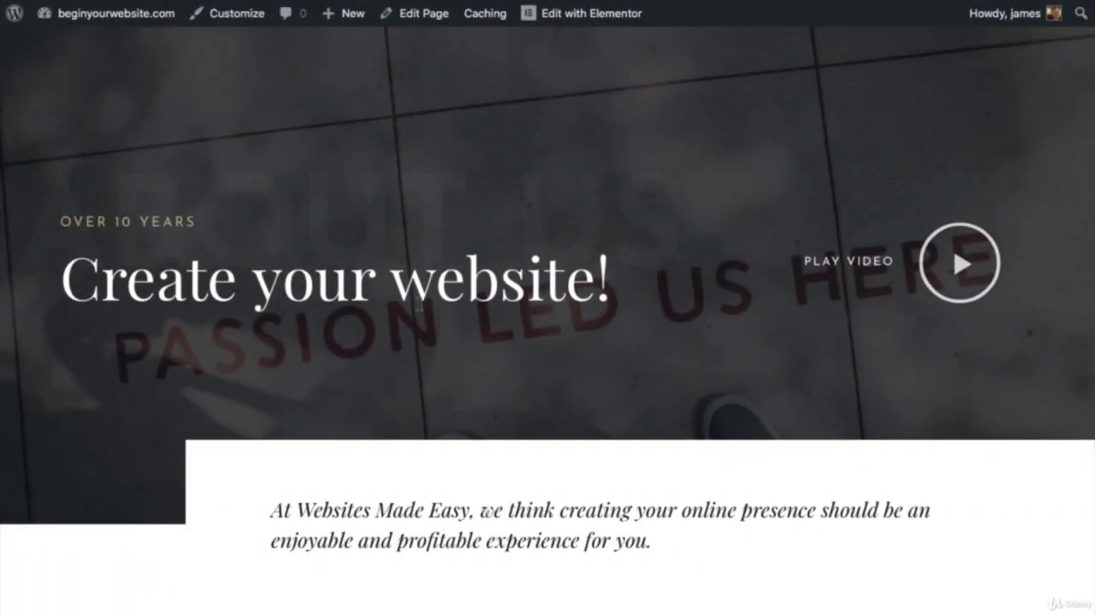
scroll(346, 338, "down", 3)
scroll(419, 310, "up", 3)
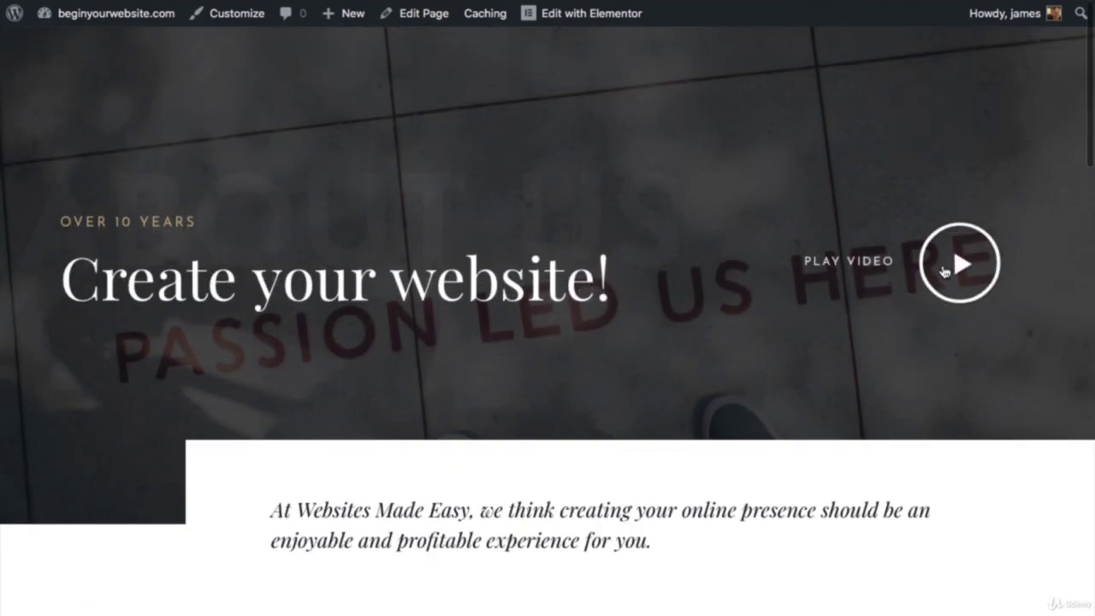
left_click(945, 271)
left_click(336, 508)
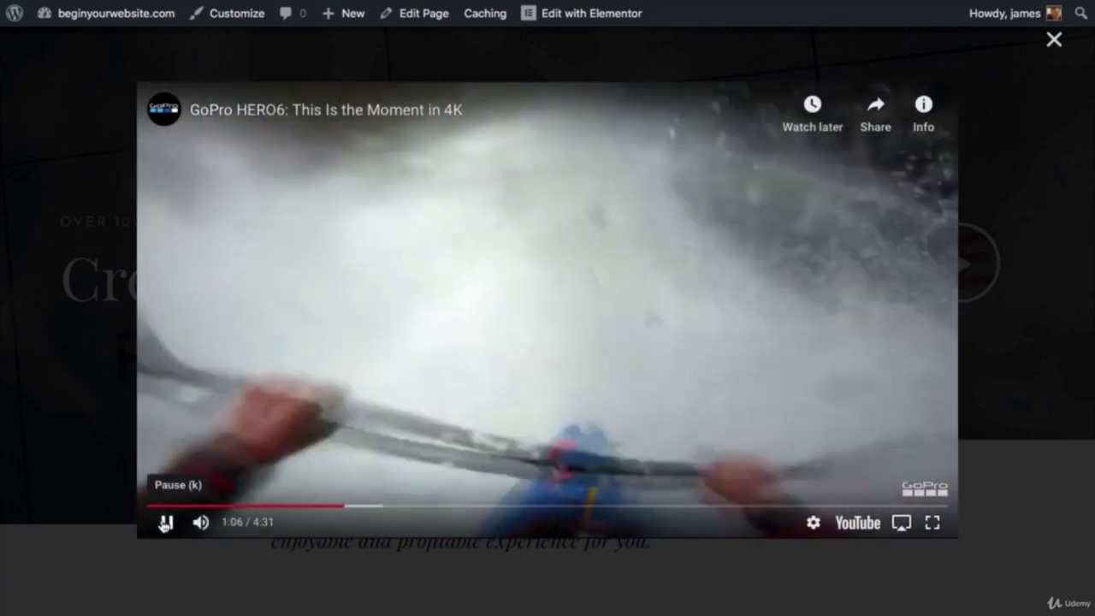
left_click(165, 524)
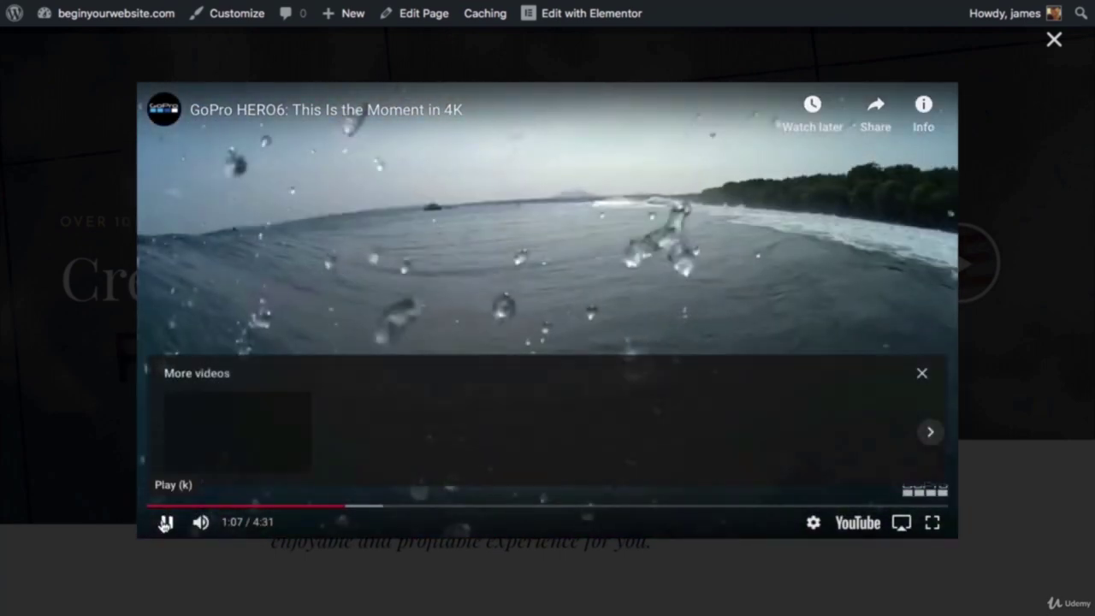
left_click(1054, 41)
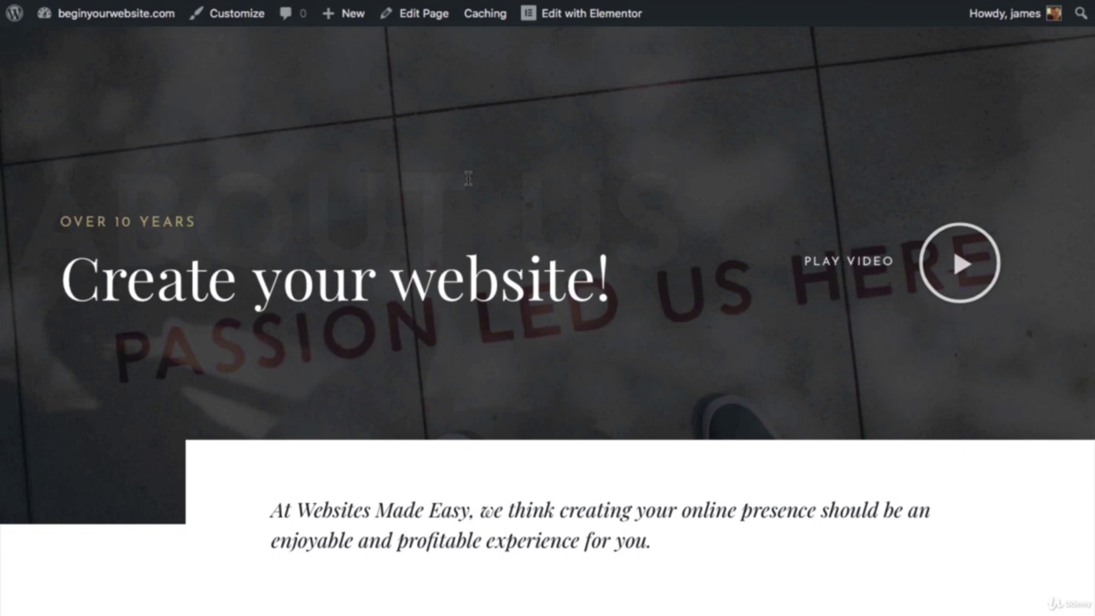
scroll(468, 178, "down", 3)
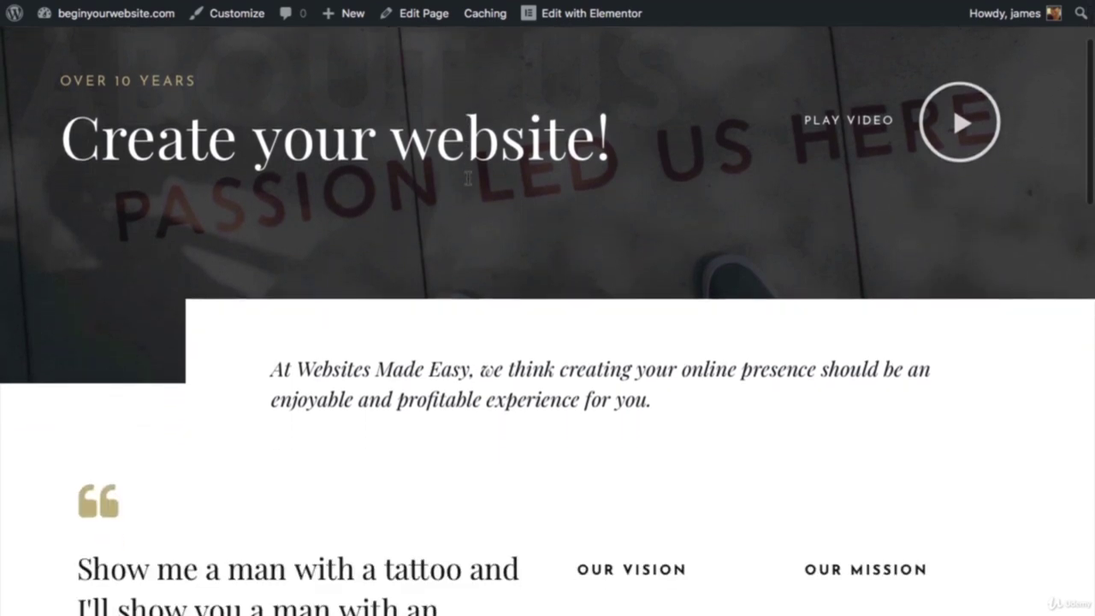
scroll(468, 178, "up", 4)
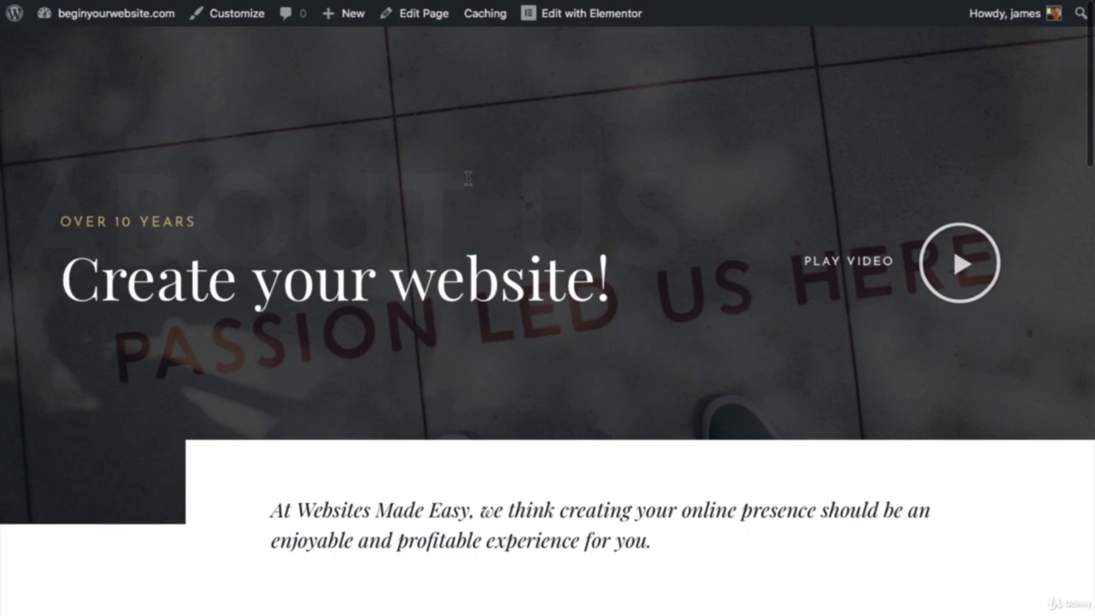
Step: In Elementor, replace the quote with 'Take care of the relationship and the rest will take care of itself..'
left_click(575, 4)
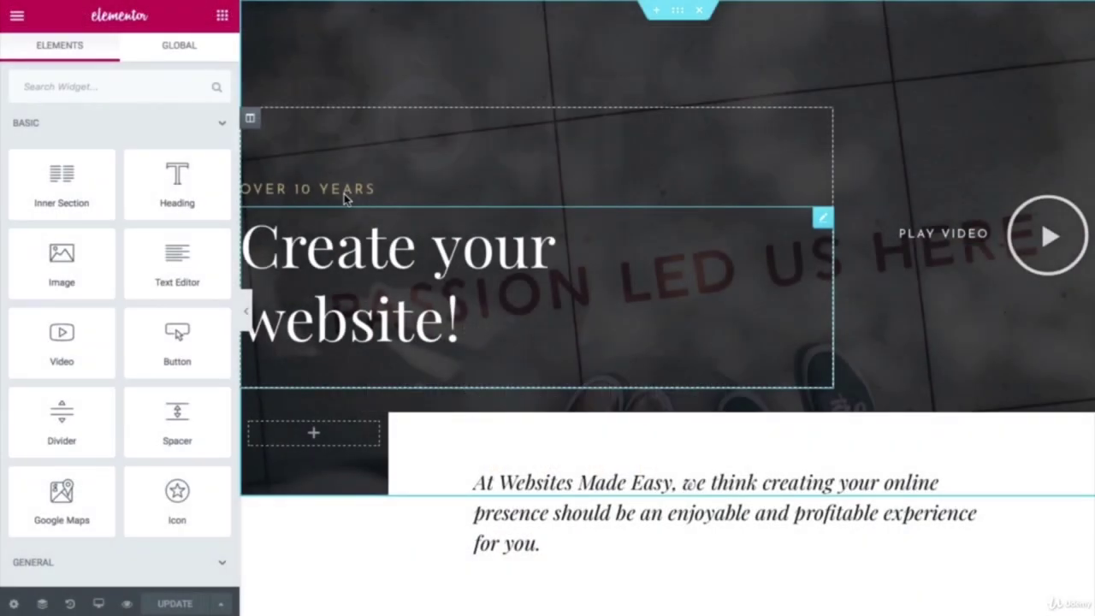
scroll(377, 203, "down", 5)
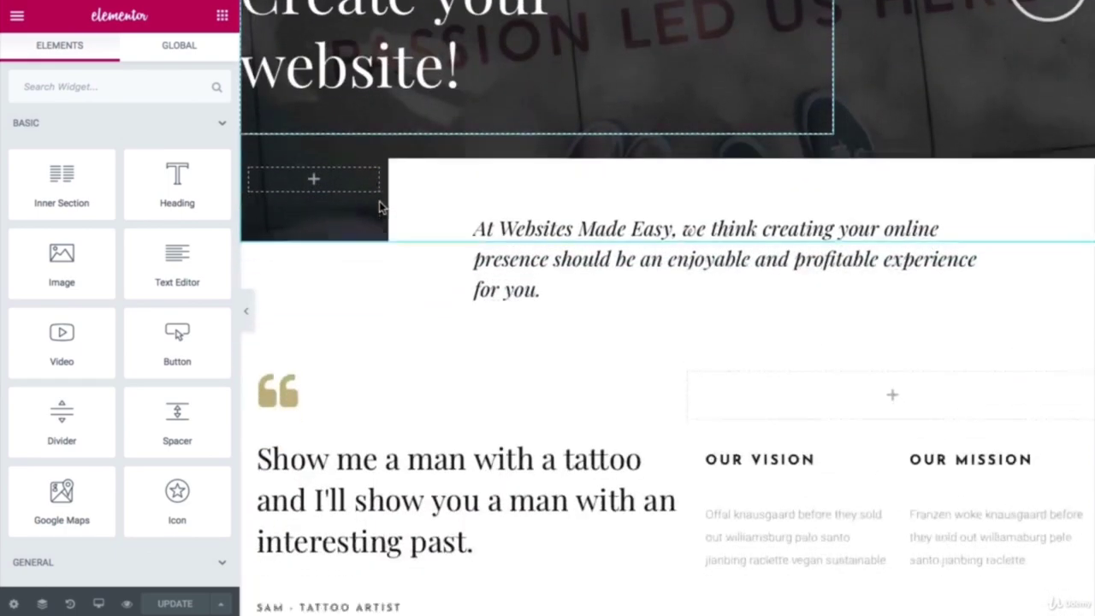
scroll(379, 205, "up", 5)
scroll(385, 203, "down", 10)
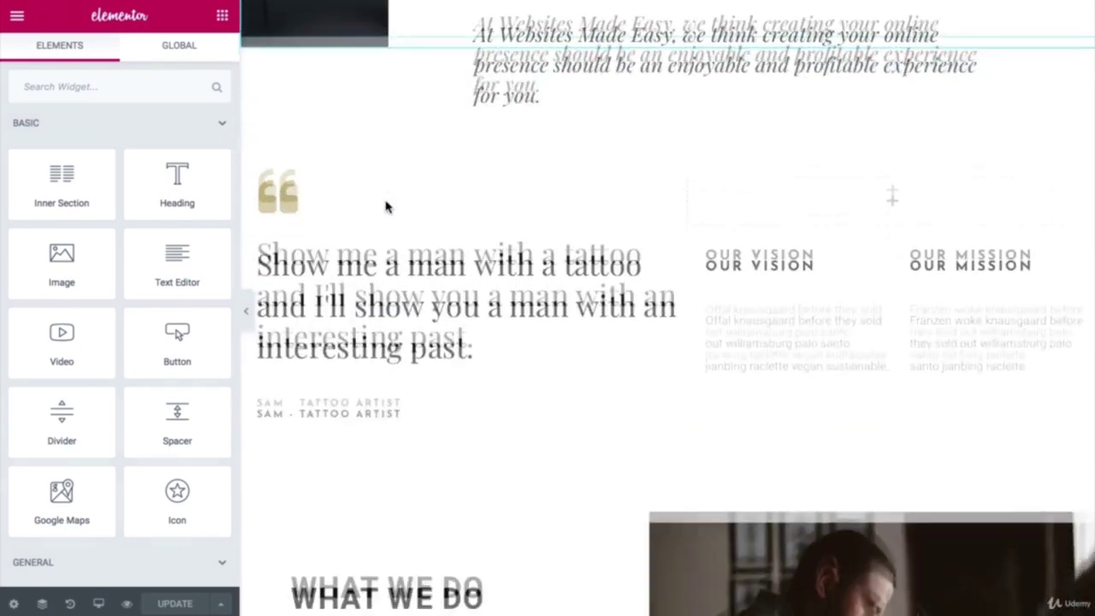
scroll(341, 119, "up", 5)
scroll(342, 120, "up", 4)
scroll(346, 124, "down", 5)
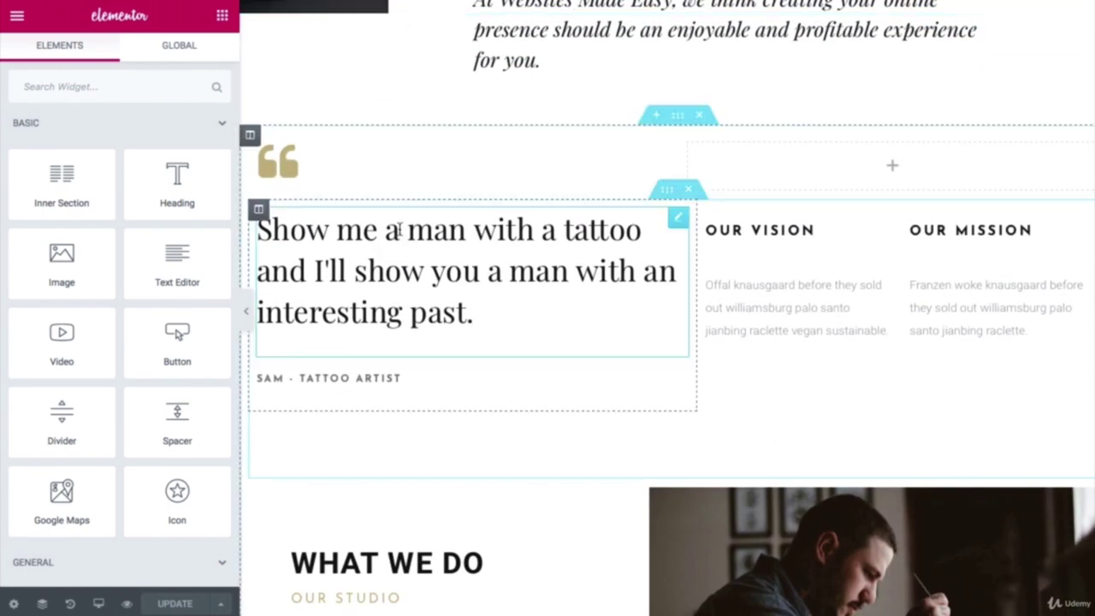
left_click(390, 266)
left_click_drag(123, 208, 59, 167)
right_click(58, 167)
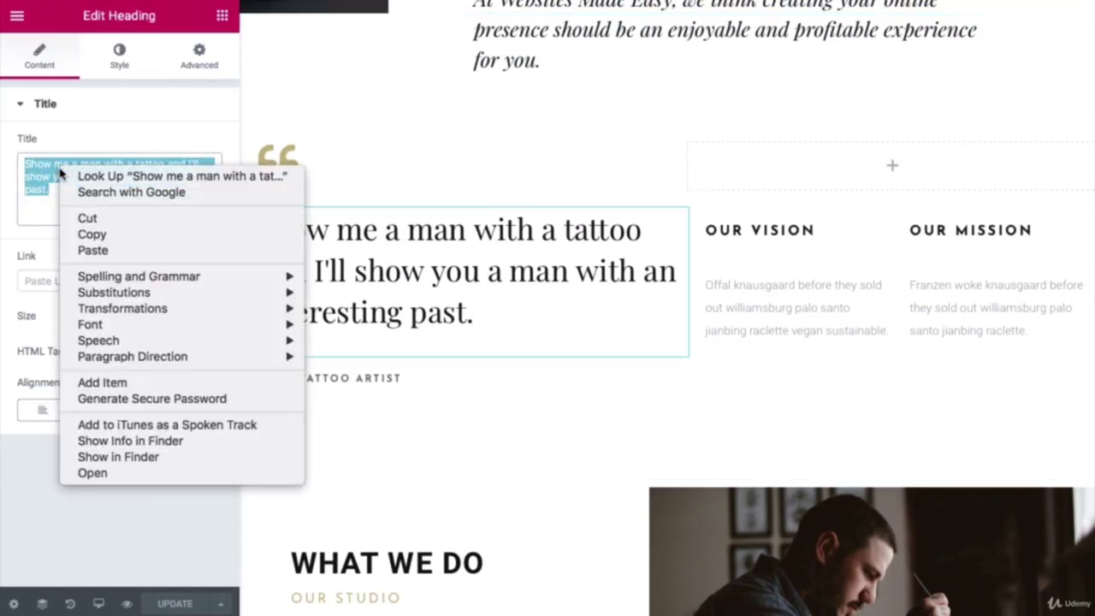
left_click(96, 248)
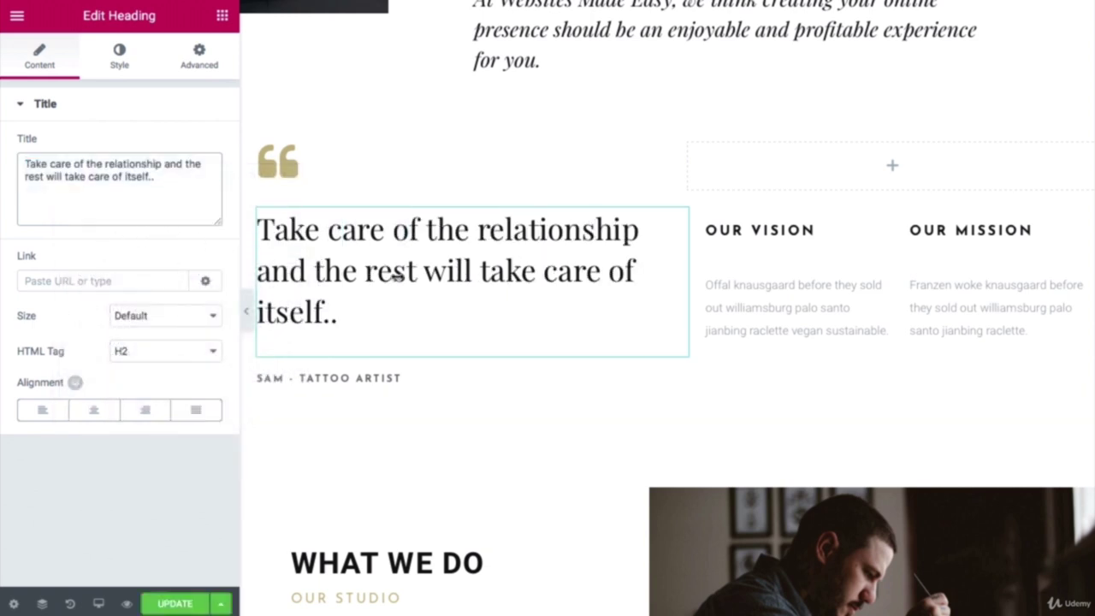
Step: Delete the SAM - TATTOO ARTIST credit heading below the quote
left_click(730, 238)
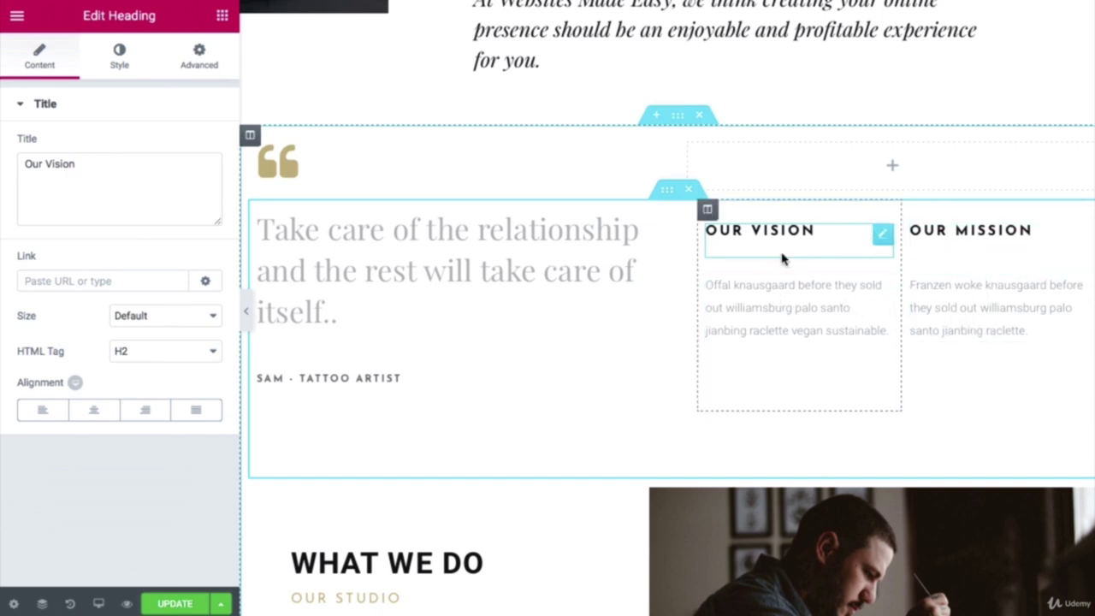
scroll(449, 270, "down", 1)
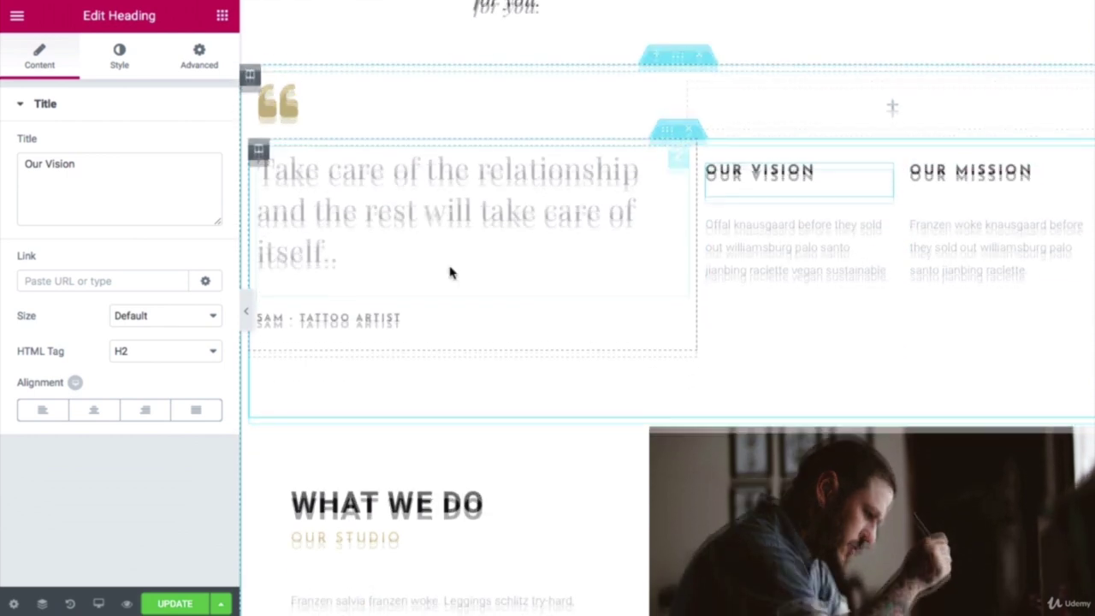
left_click(380, 306)
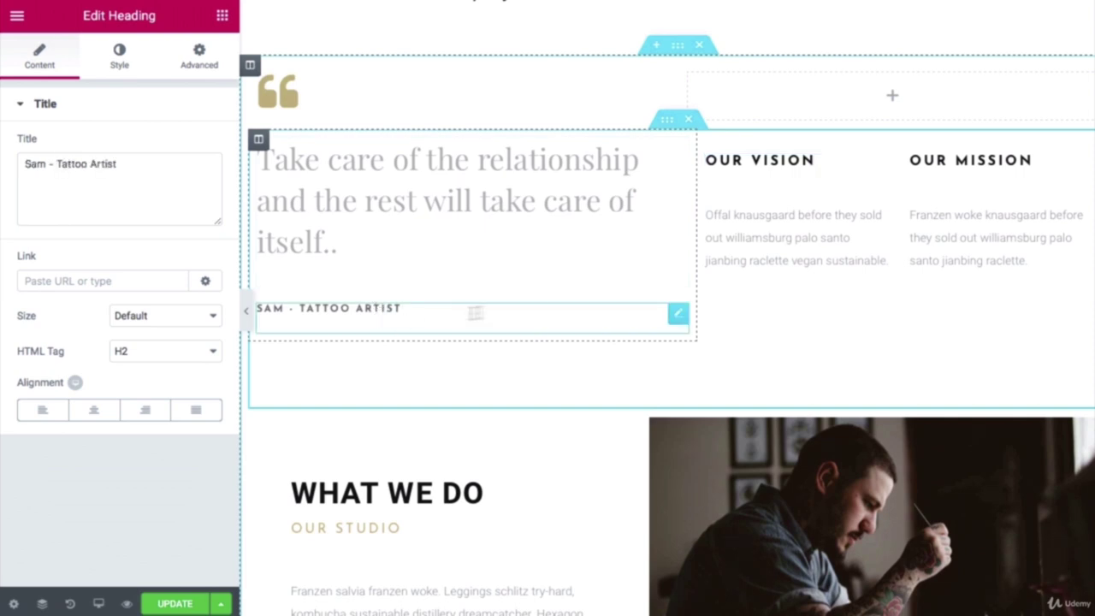
right_click(676, 318)
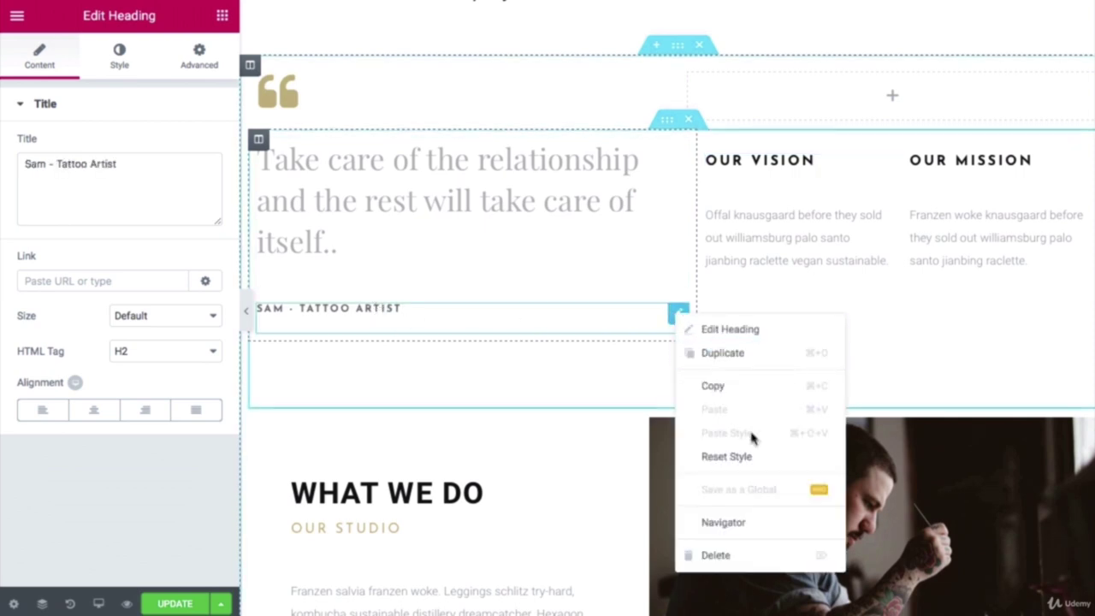
left_click(755, 557)
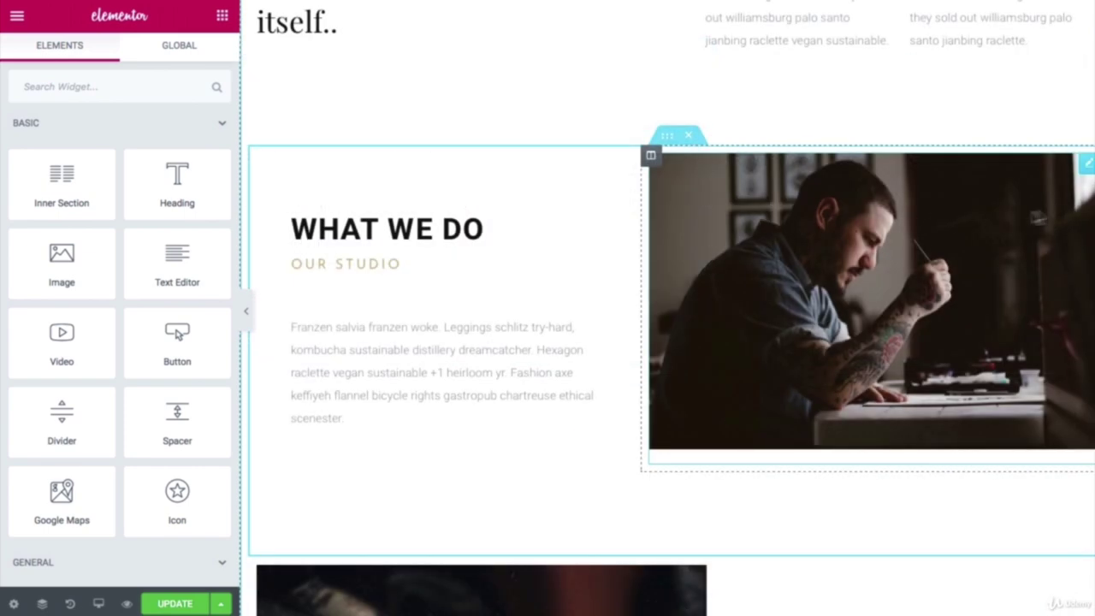
Step: Replace the What We Do photo with uploaded about1.jpg and remove the Why We Do It image
left_click(1085, 168)
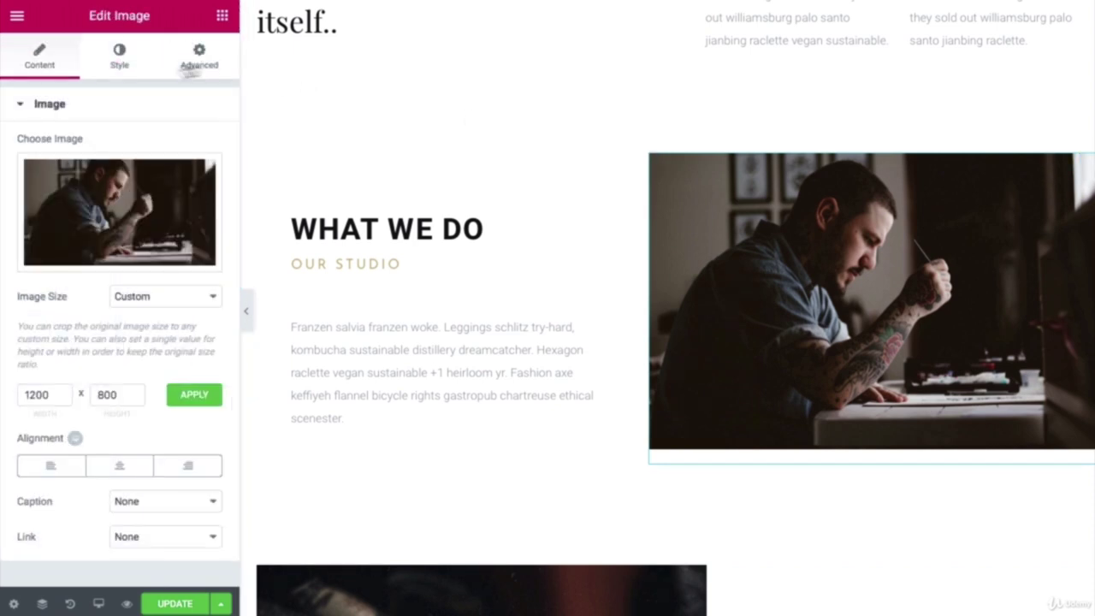
left_click(116, 256)
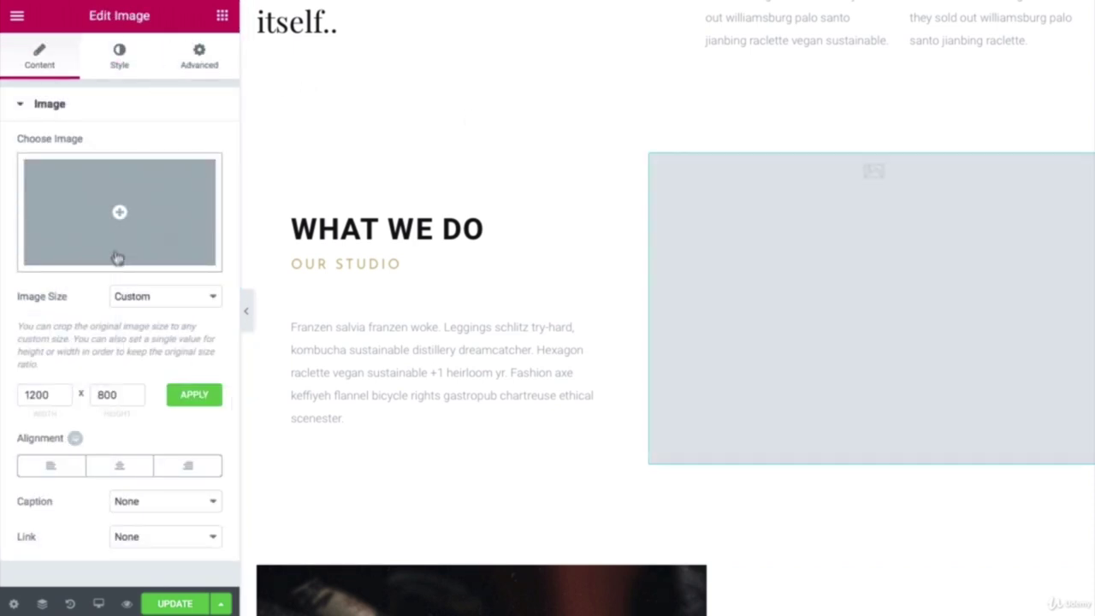
left_click(120, 216)
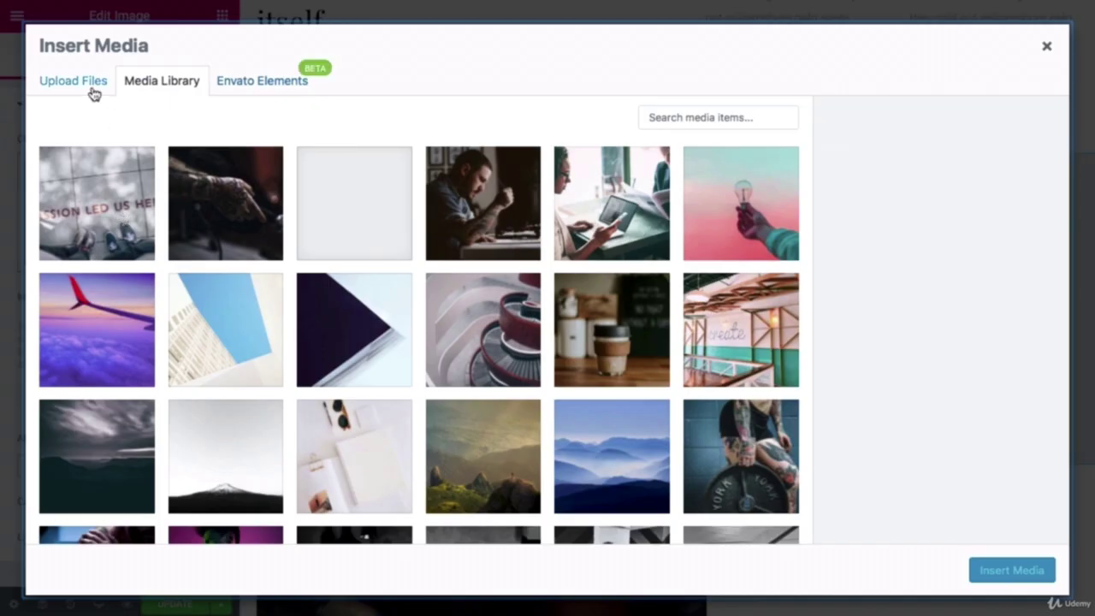
left_click(91, 91)
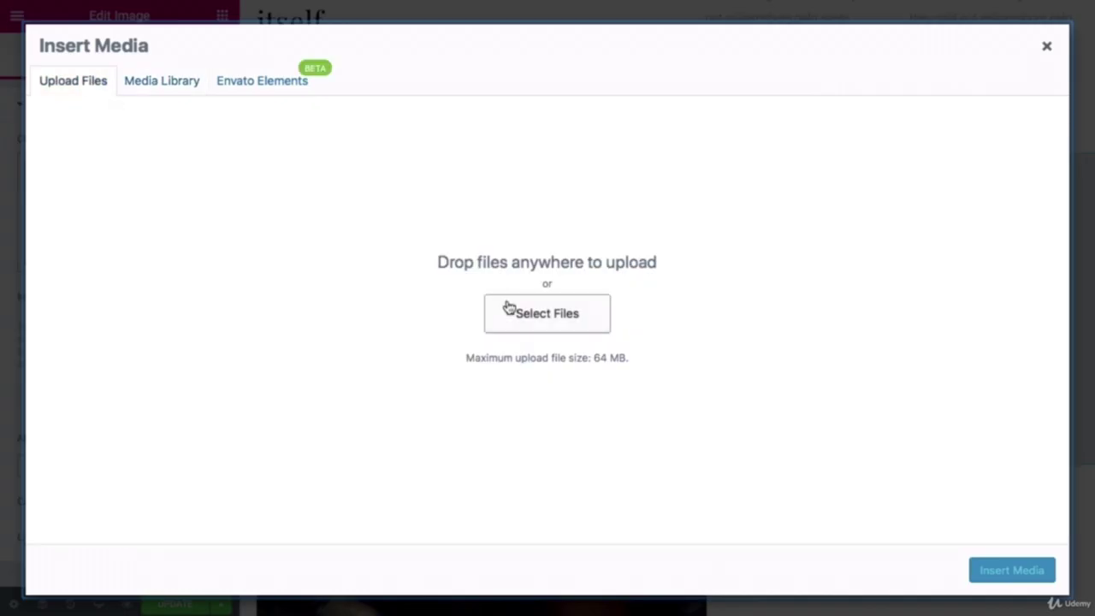
left_click(508, 308)
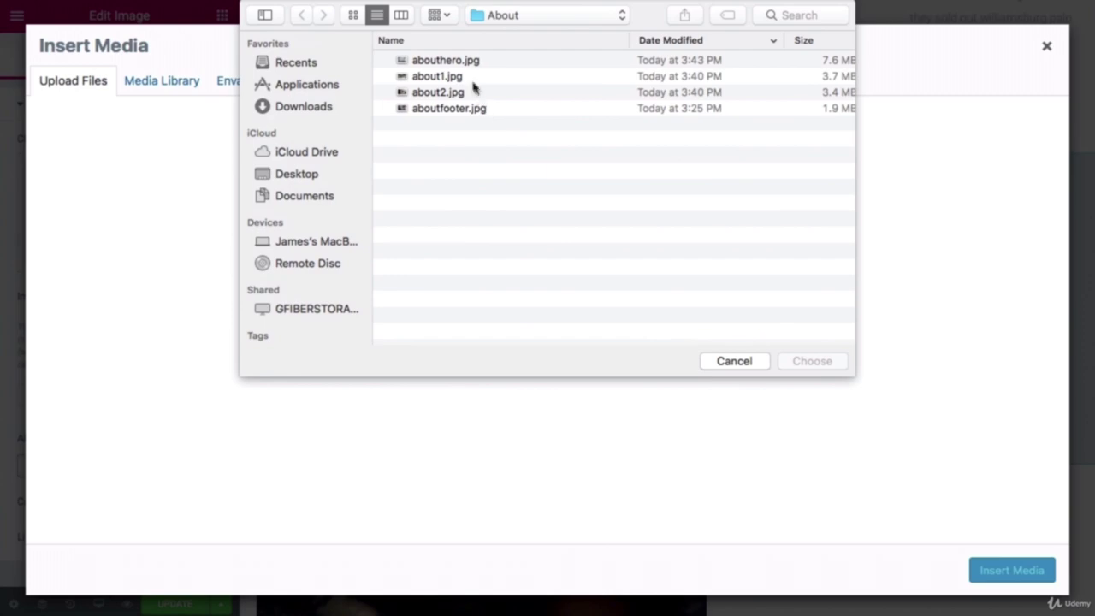
left_click(469, 79)
left_click(788, 361)
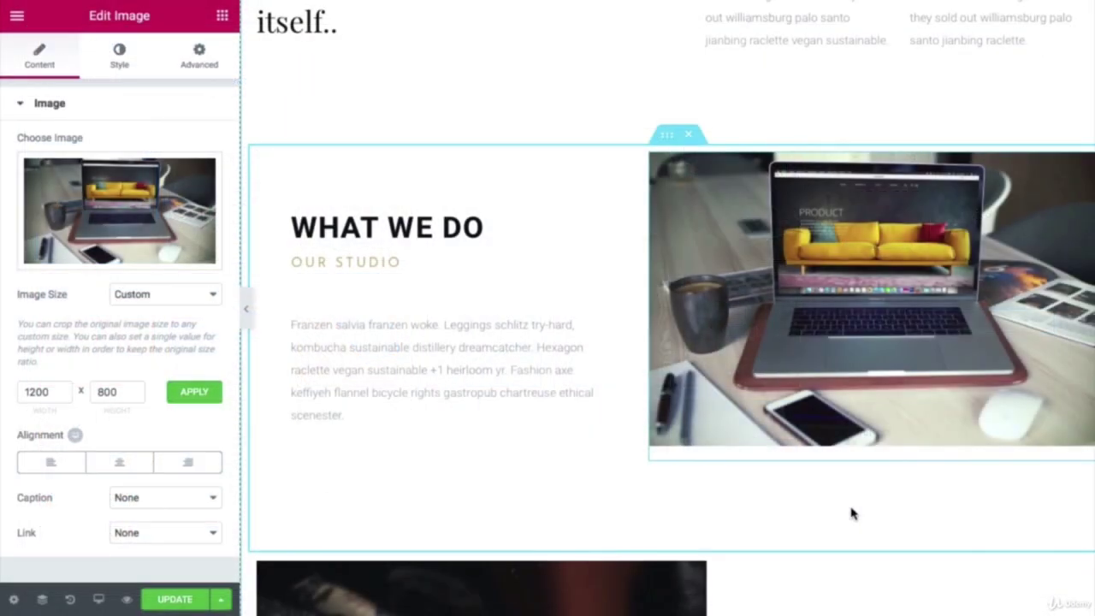
scroll(851, 514, "down", 6)
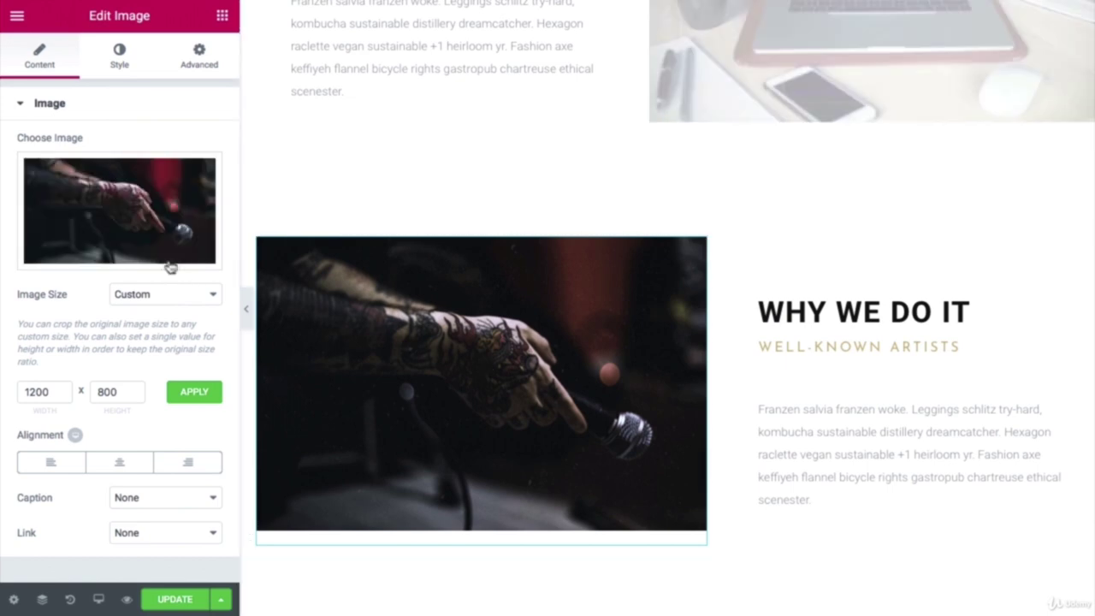
left_click(128, 251)
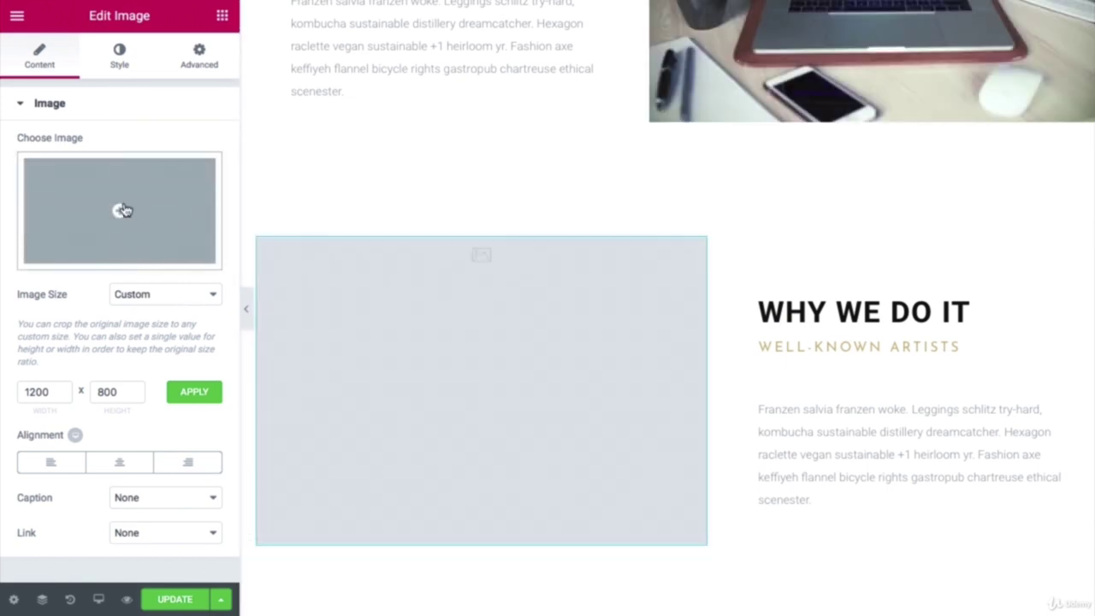
Step: Upload about2.jpg and insert it into the empty Why We Do It image
left_click(123, 210)
left_click(91, 93)
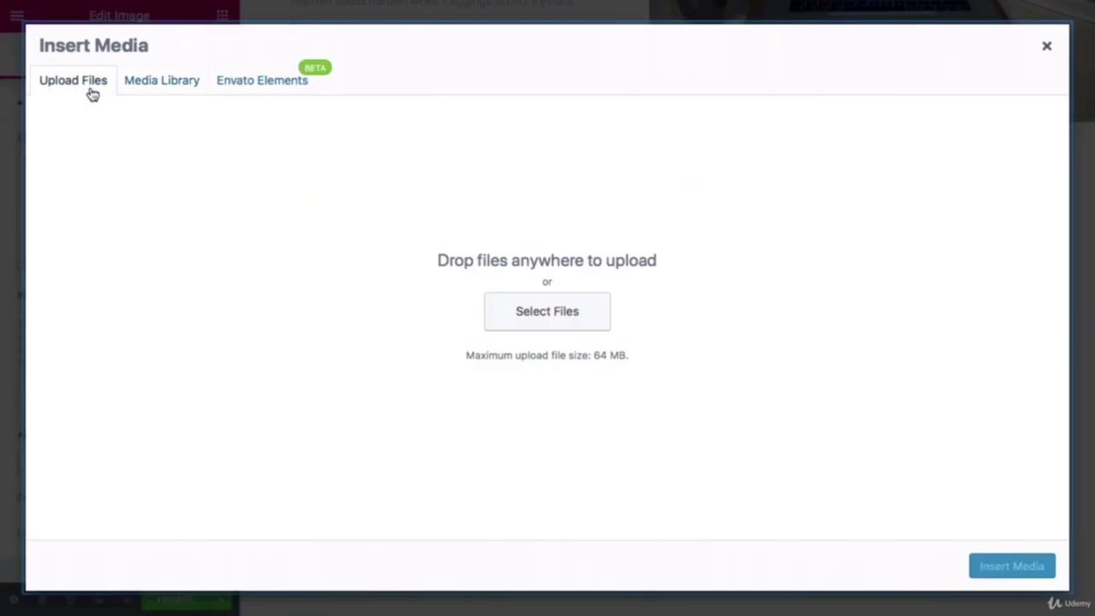
left_click(540, 318)
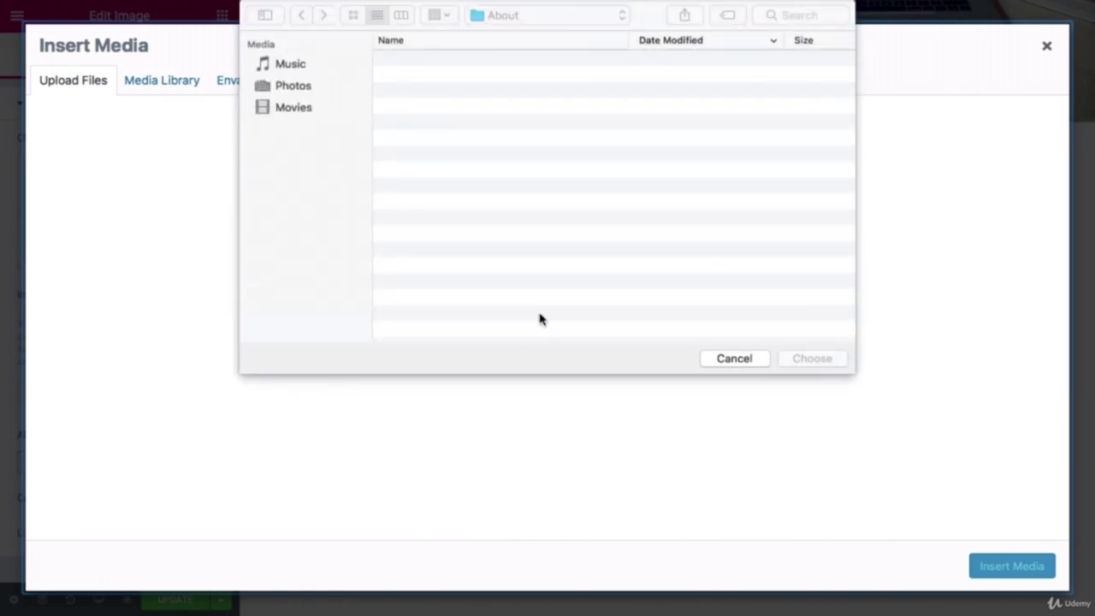
left_click(476, 93)
left_click(813, 359)
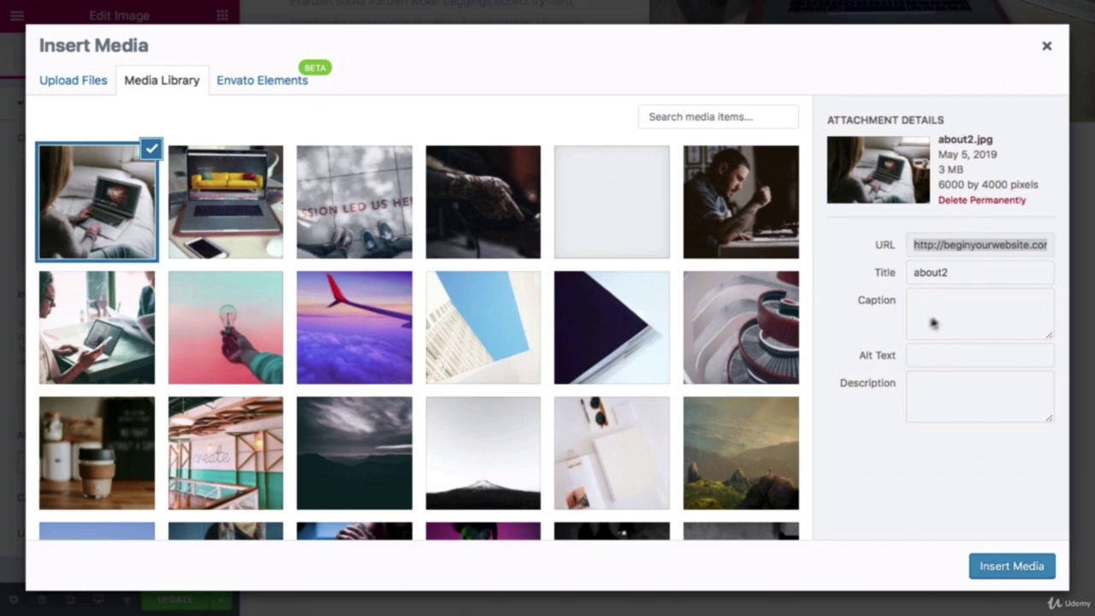
left_click(1003, 566)
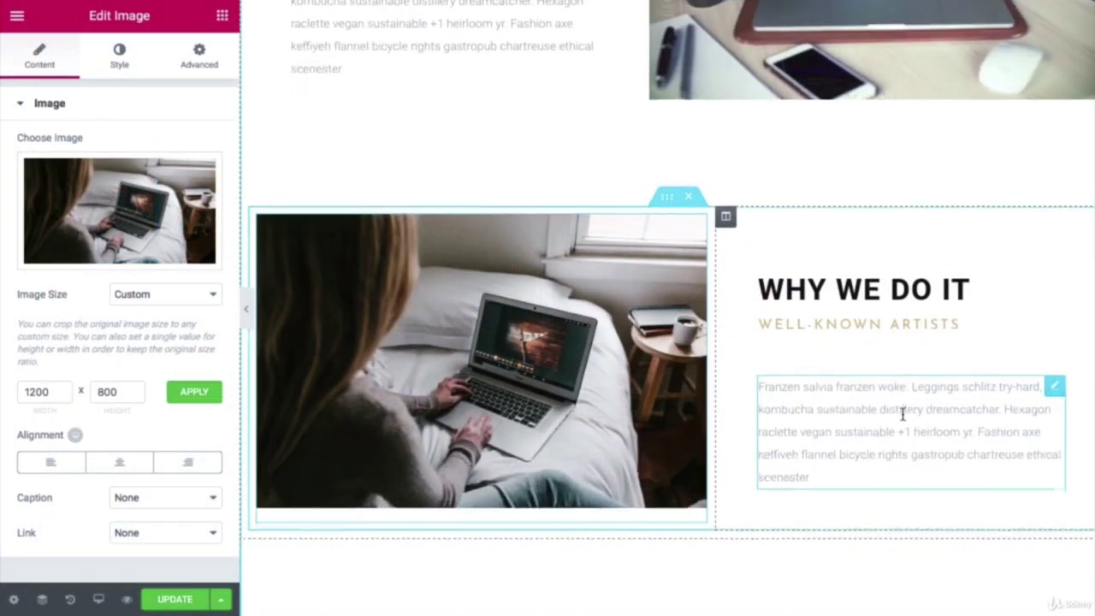
scroll(904, 418, "down", 4)
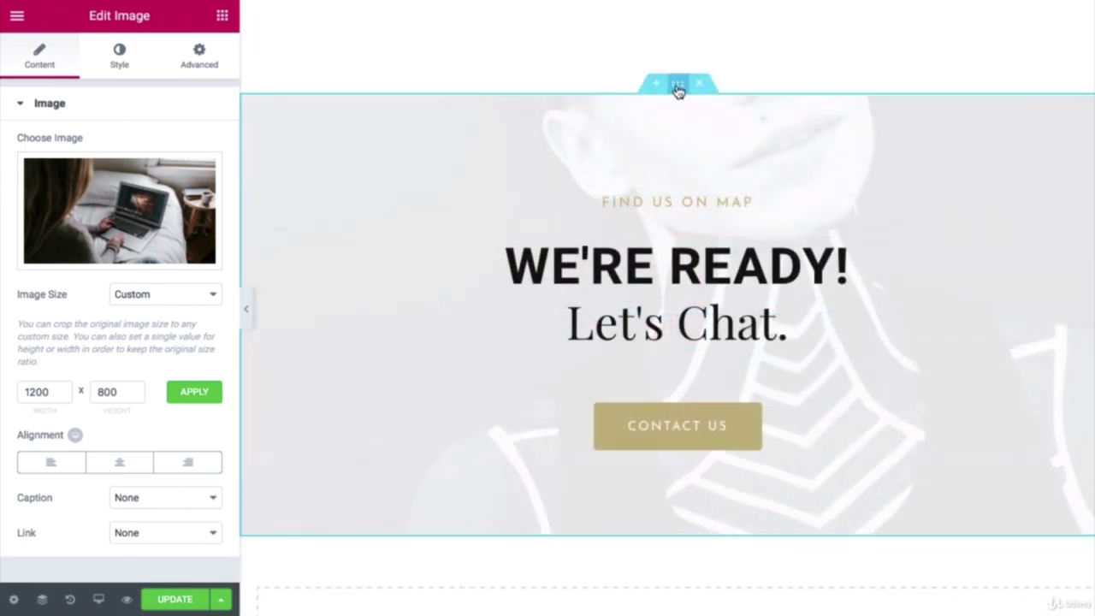
Step: Replace the WE'RE READY section's background with the uploaded aboutfooter.jpg photo
left_click(678, 88)
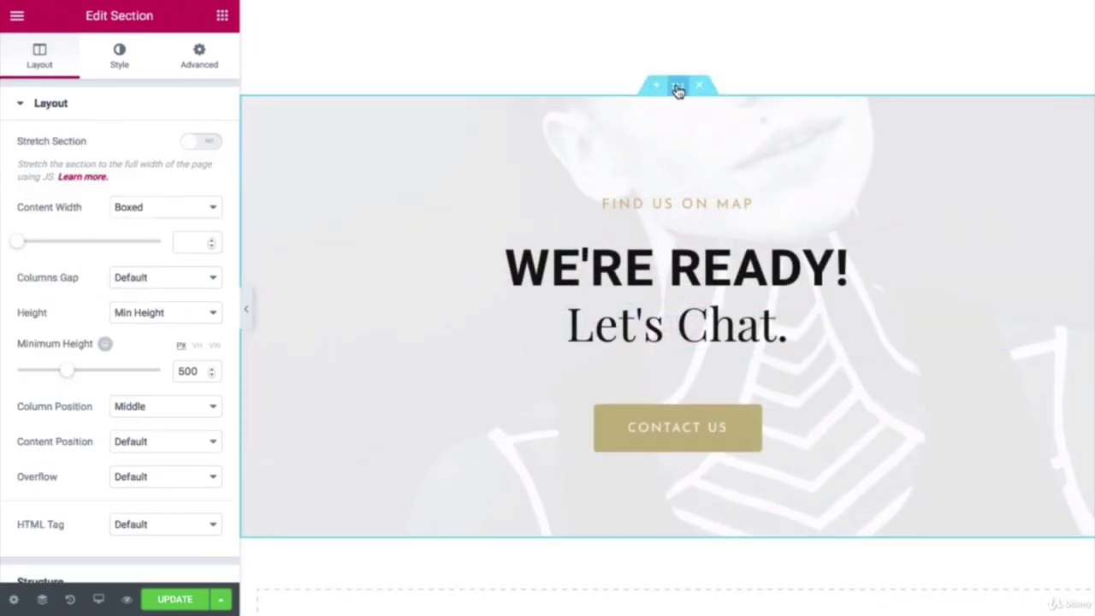
left_click(120, 60)
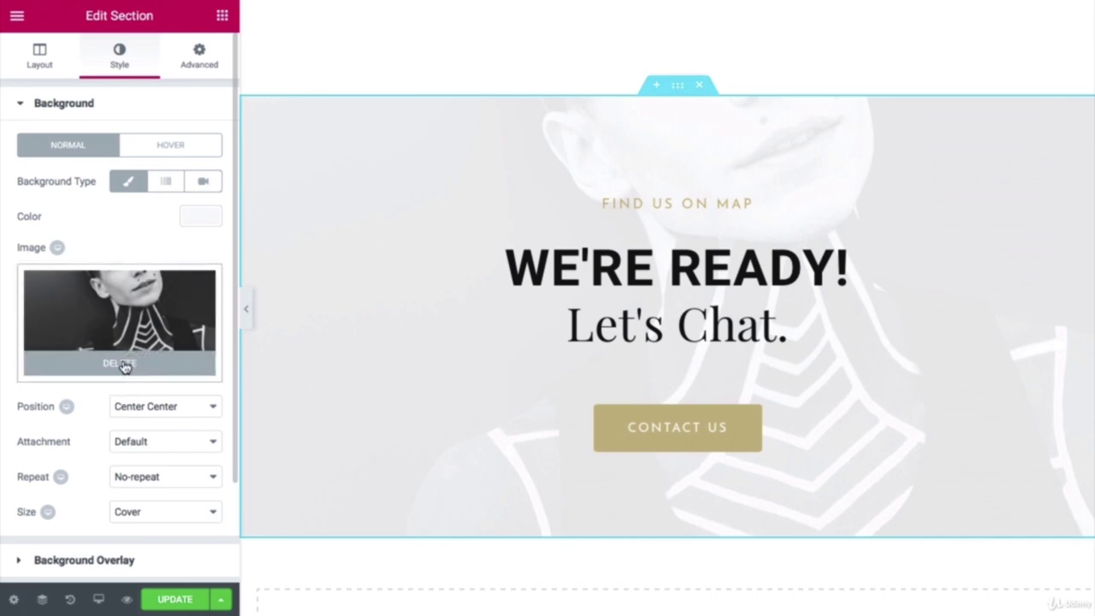
left_click(120, 363)
left_click(122, 330)
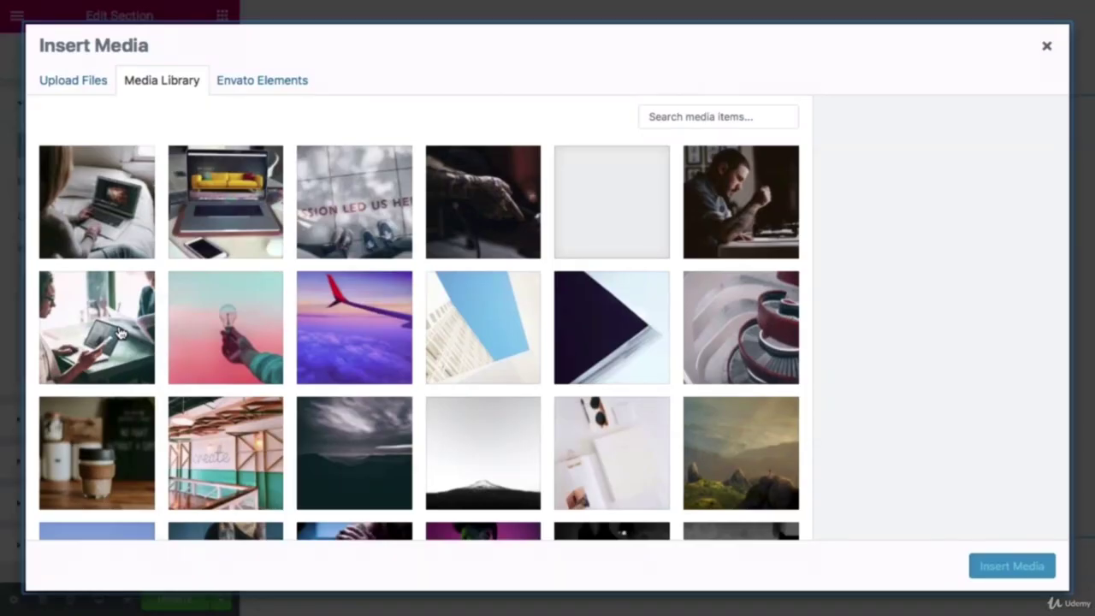
left_click(72, 89)
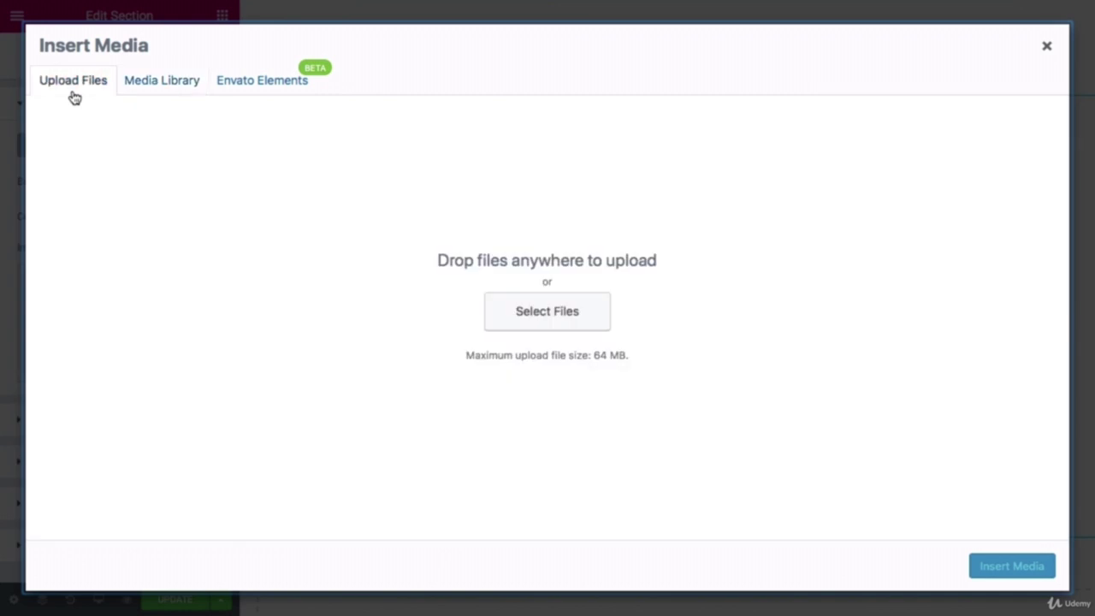
left_click(498, 310)
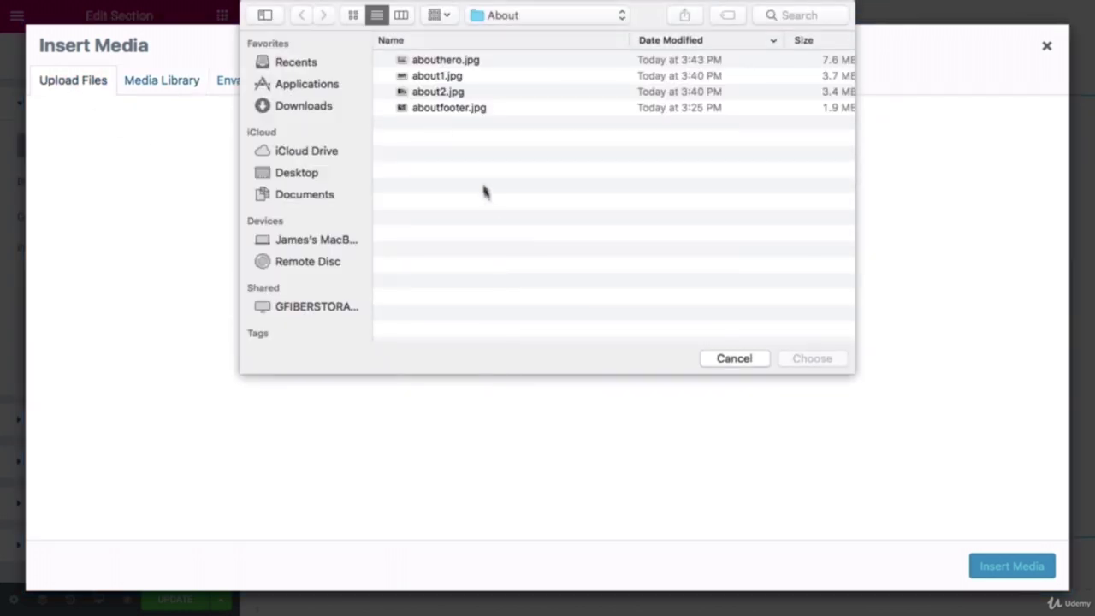
left_click(462, 109)
left_click(795, 359)
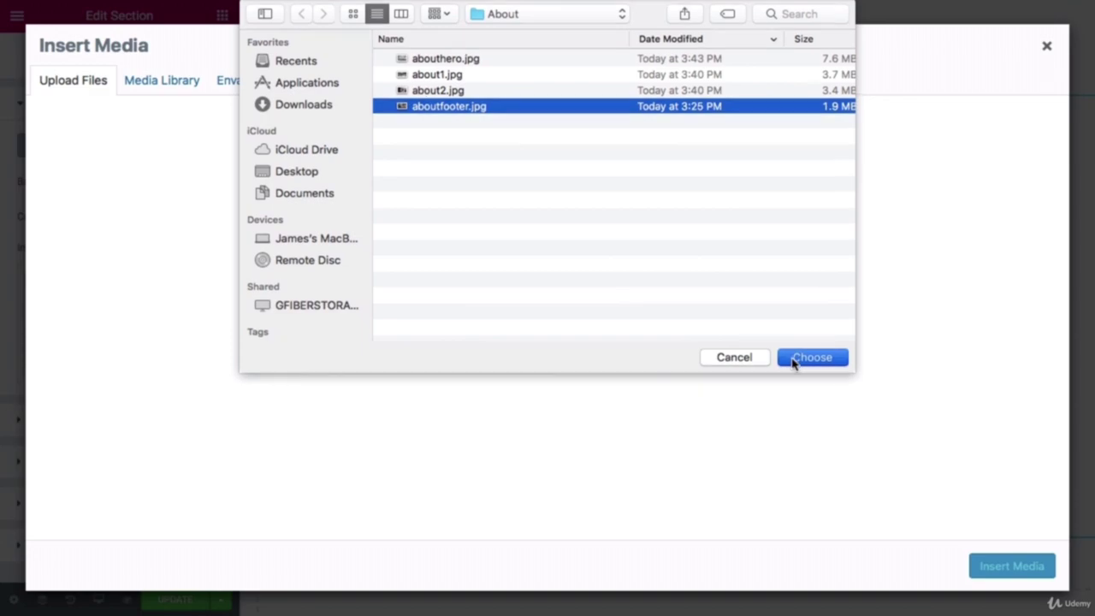
left_click(991, 564)
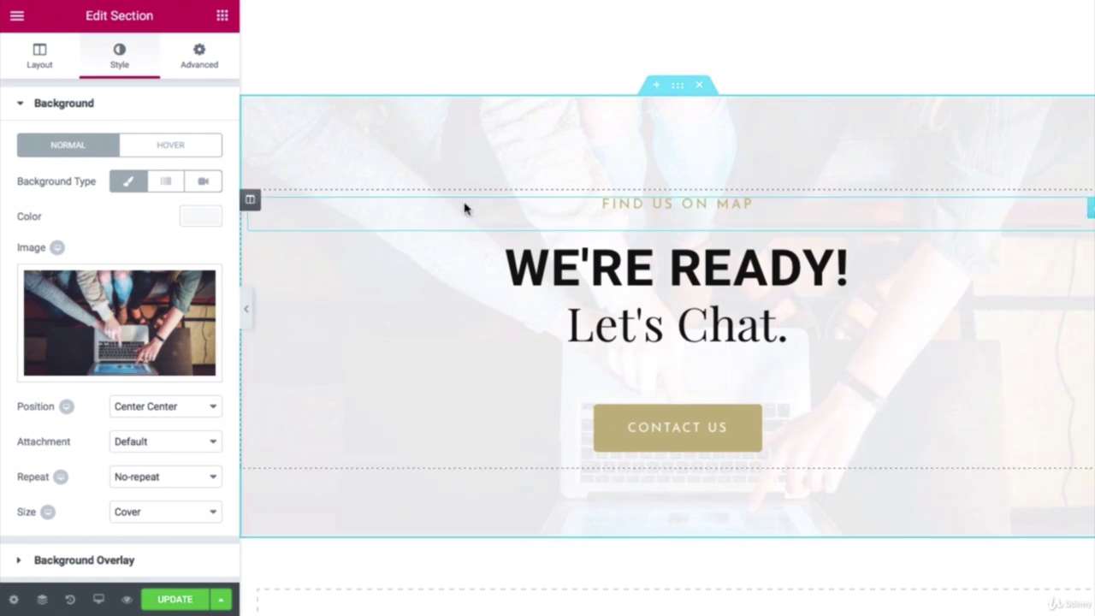
Step: Lower the Let's Chat section's background overlay opacity to 0.7
scroll(127, 411, "down", 3)
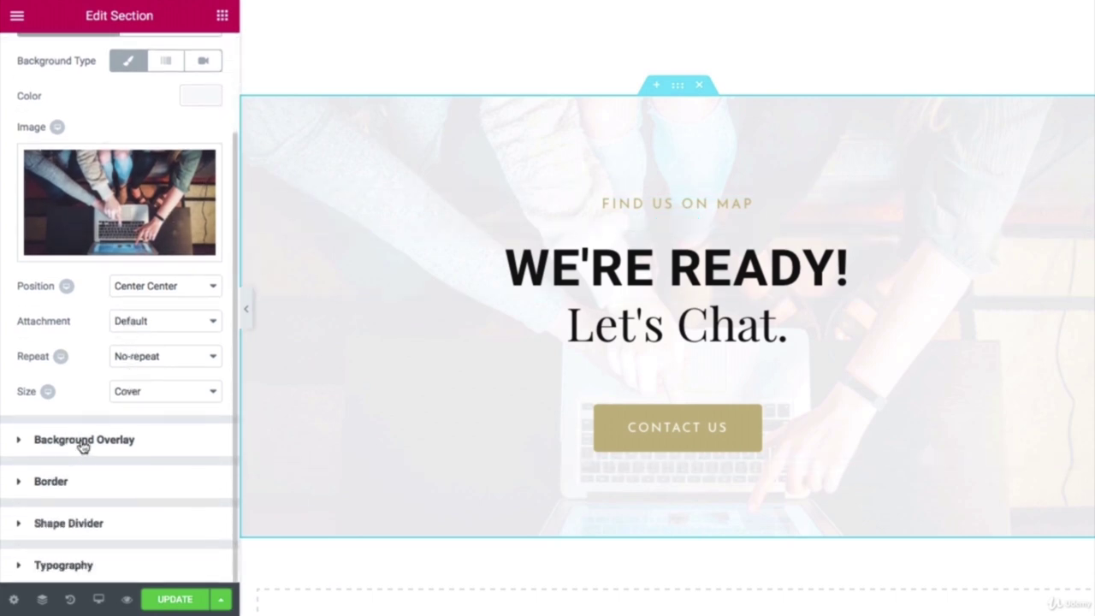
left_click(83, 442)
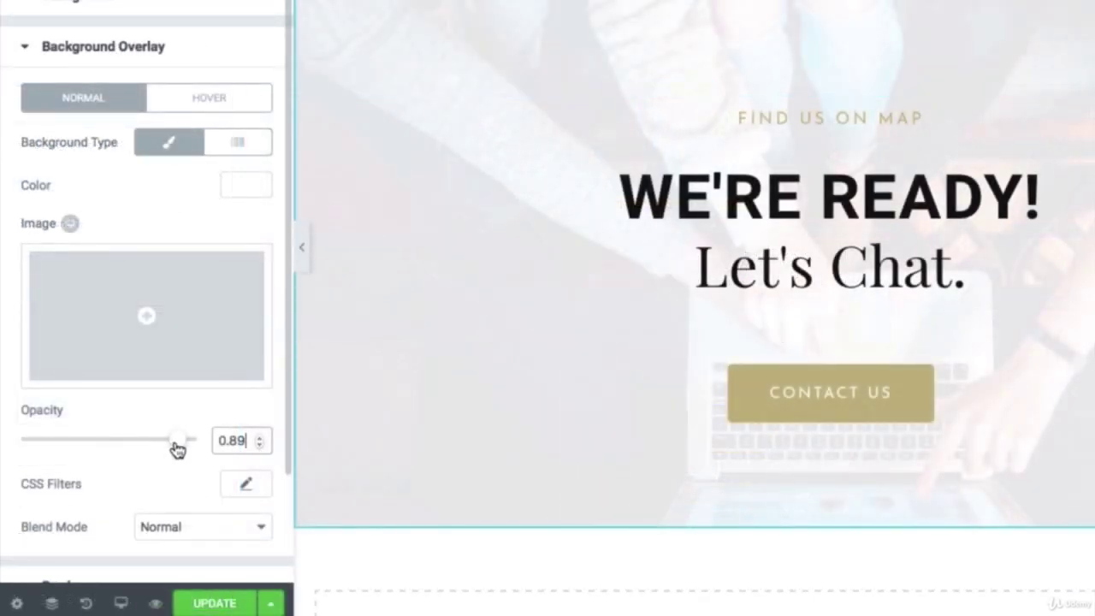
mouse_move(129, 446)
left_mouse_down()
mouse_move(90, 446)
mouse_move(143, 451)
left_mouse_up()
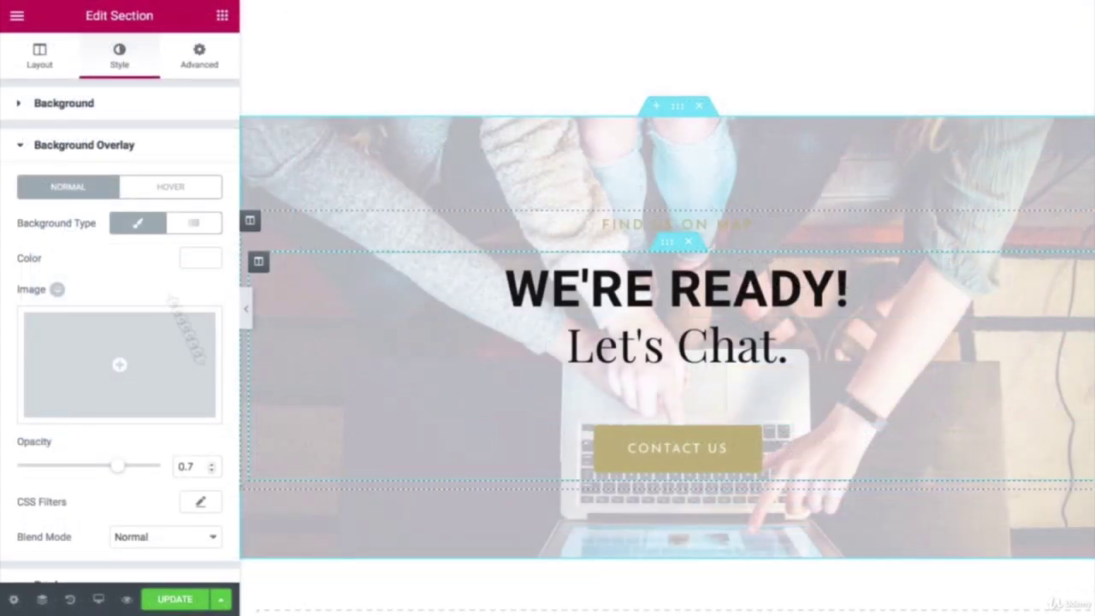
left_click(199, 260)
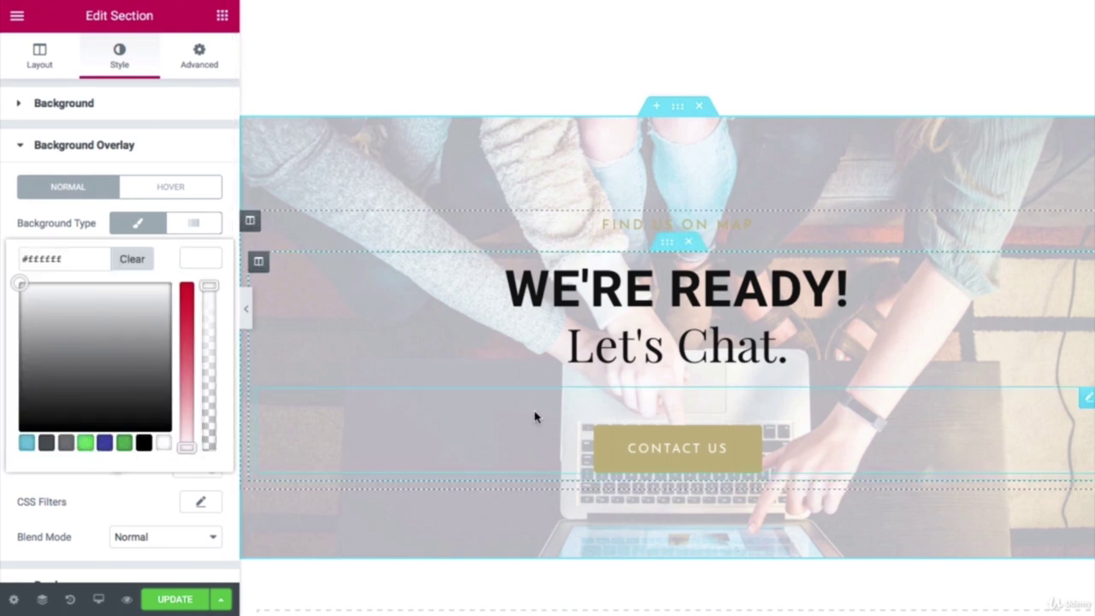
Step: Change the OVER 10 YEARS heading's text colour to #dd9933
scroll(534, 416, "up", 10)
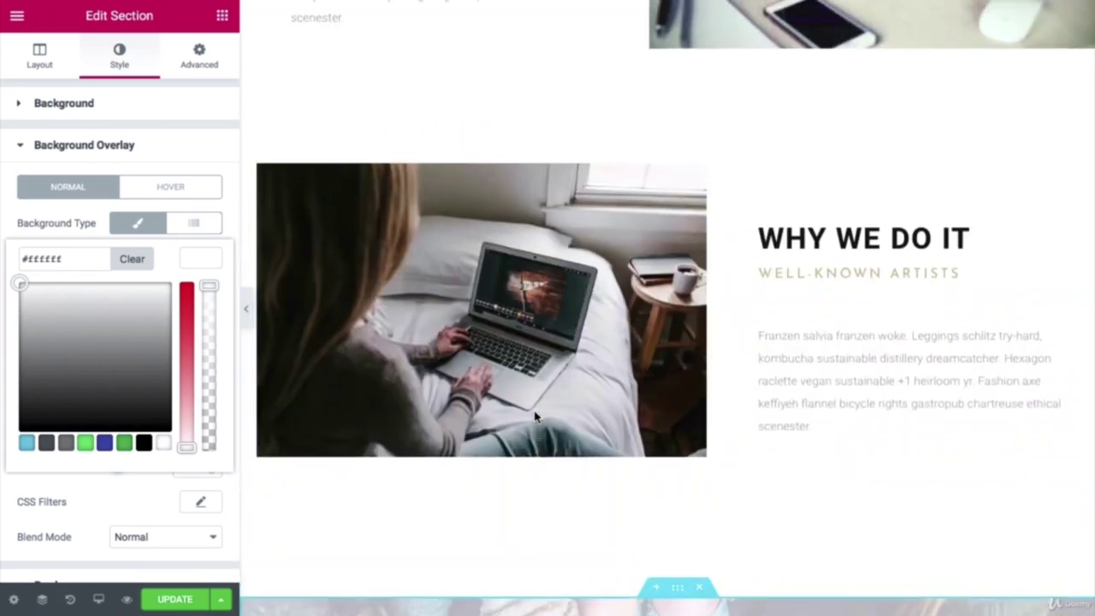
scroll(535, 416, "up", 10)
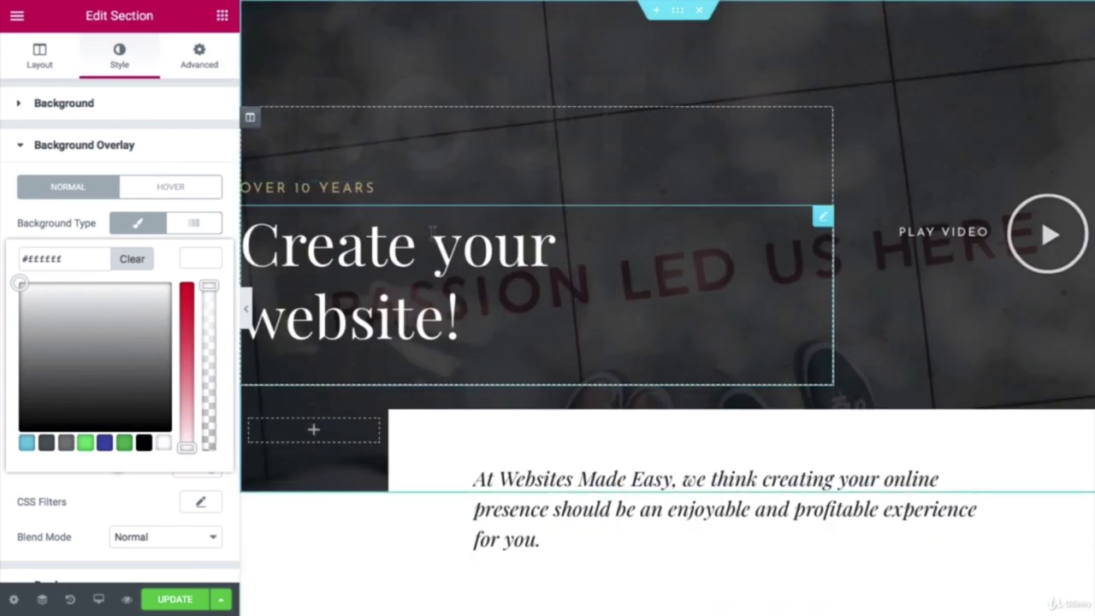
scroll(431, 224, "down", 8)
scroll(432, 240, "up", 8)
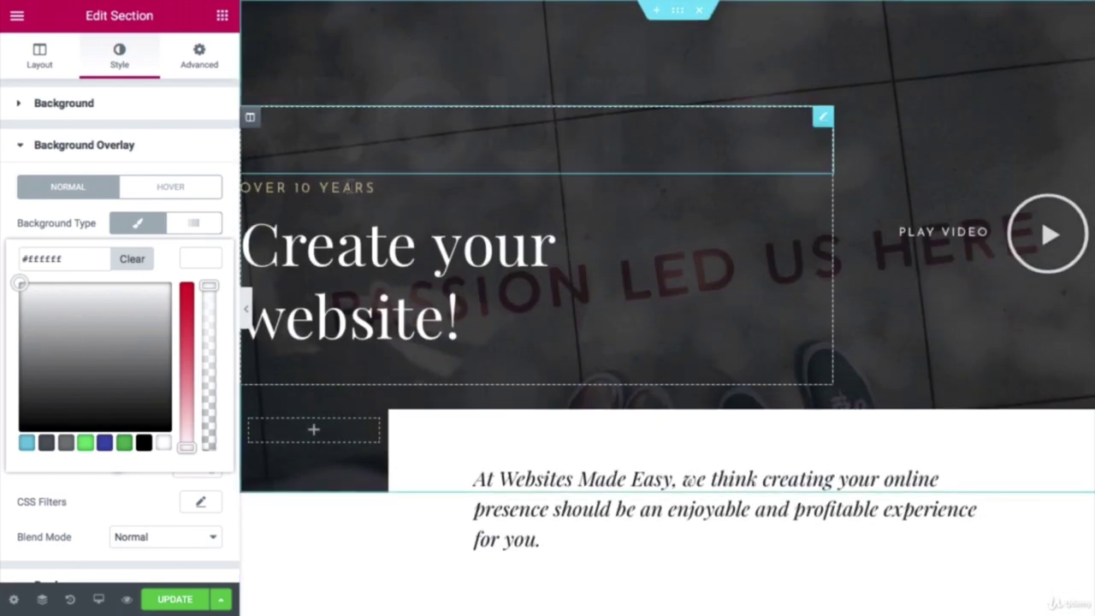
left_click(349, 188)
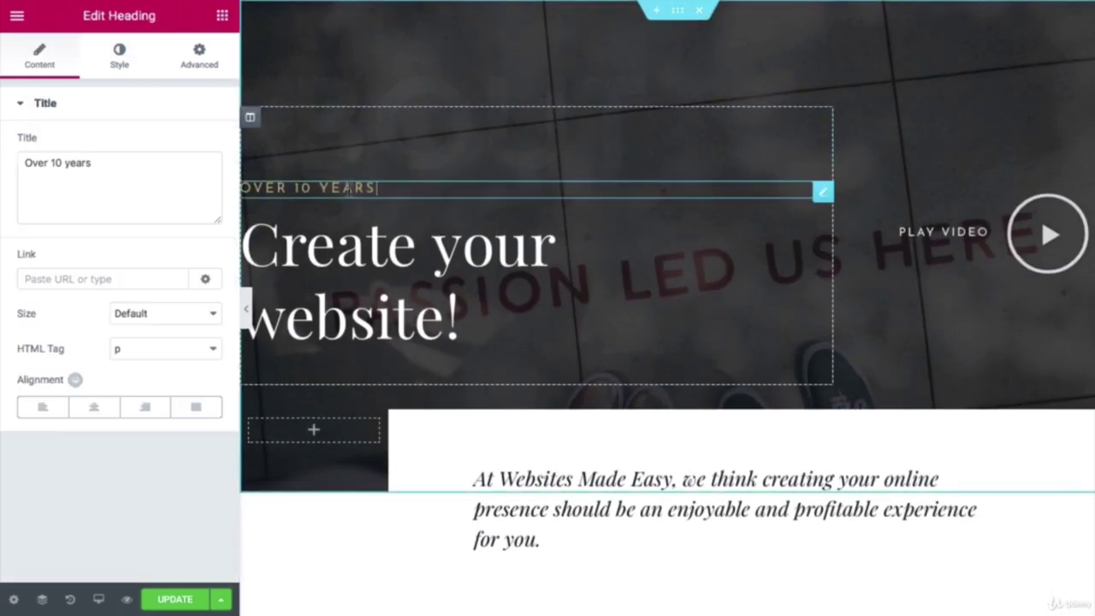
left_click(121, 61)
left_click(207, 146)
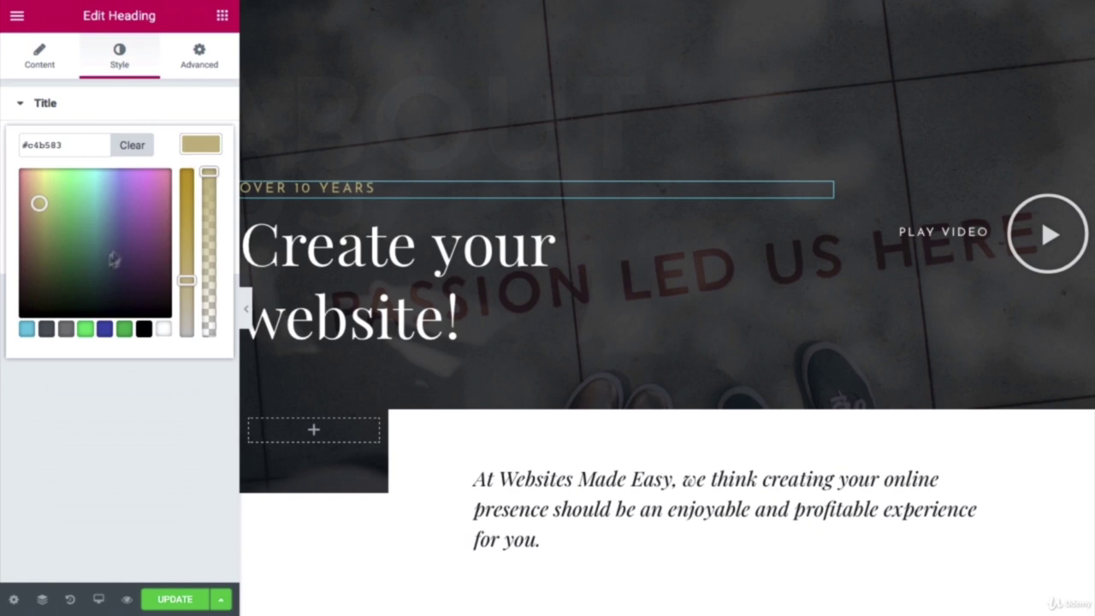
right_click(70, 151)
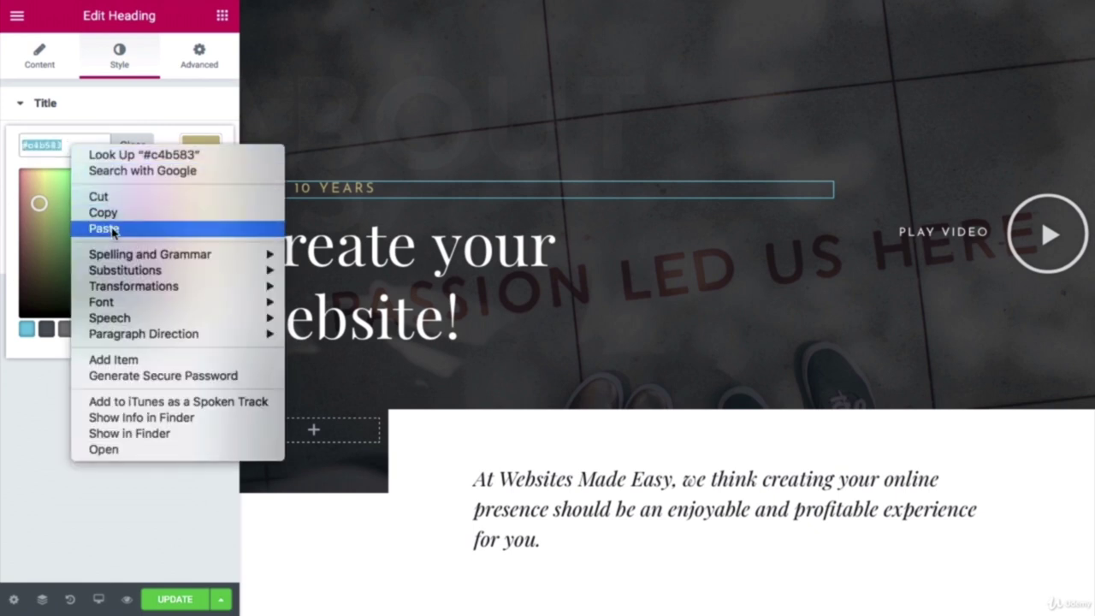
left_click(102, 225)
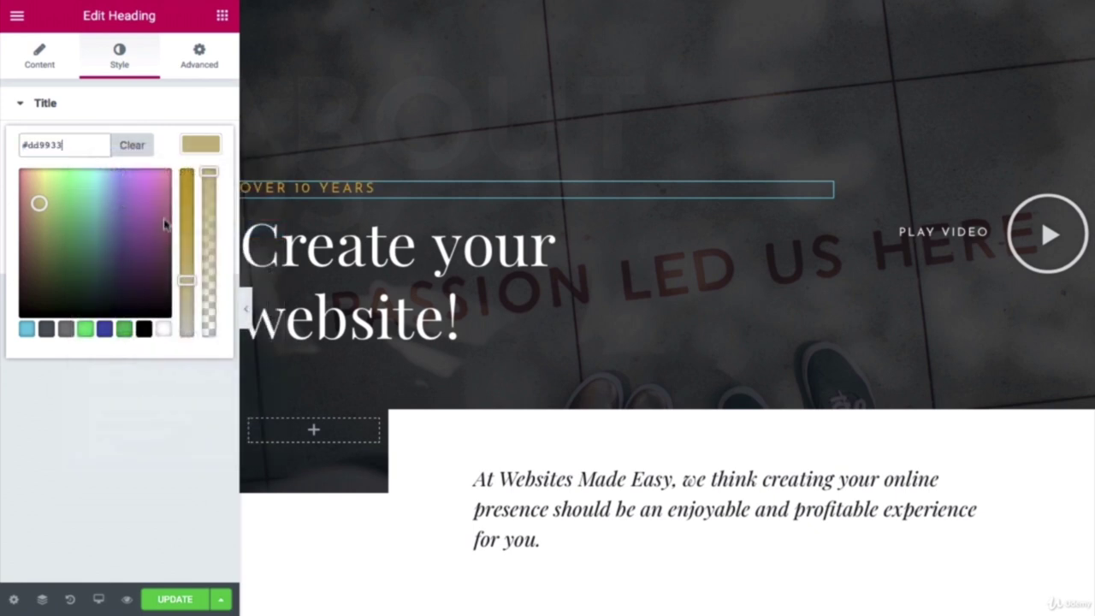
left_click(180, 421)
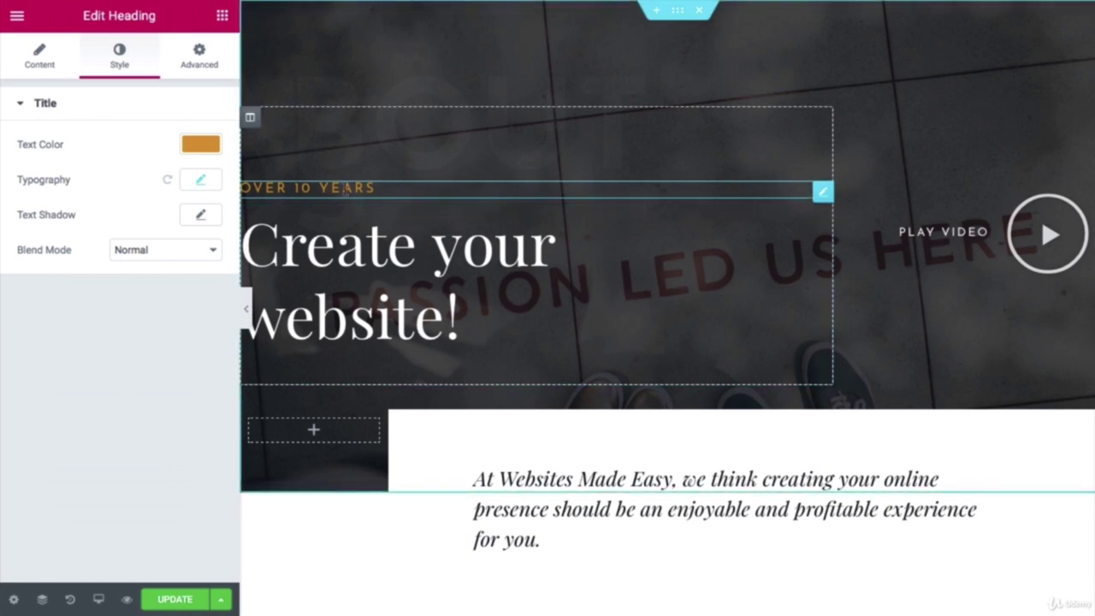
scroll(346, 190, "down", 4)
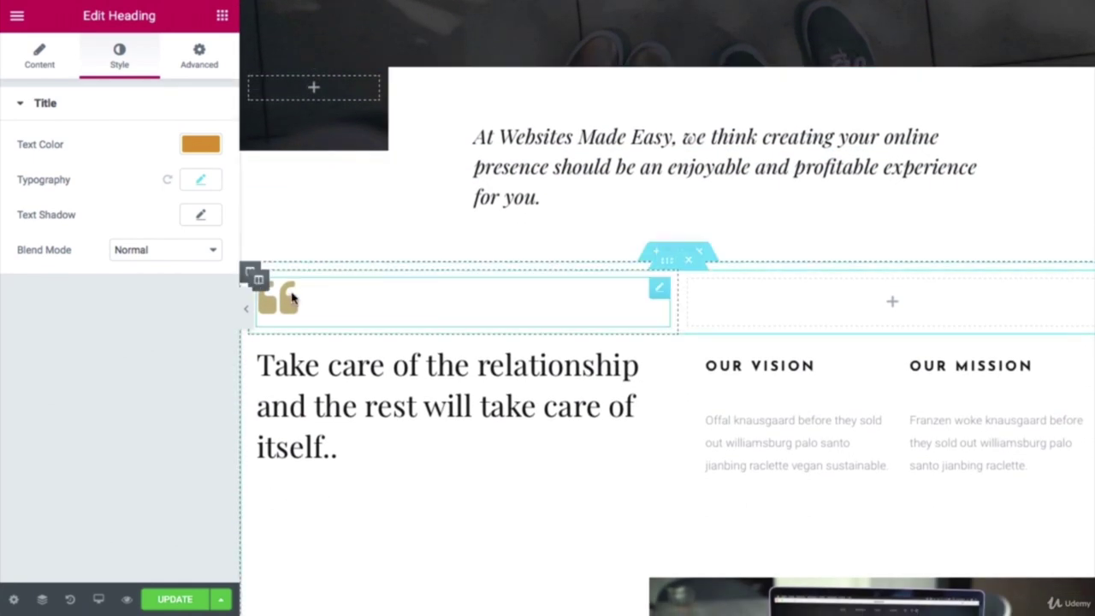
Step: Recolour the quote icon and the subheading to #dd9933
left_click(291, 298)
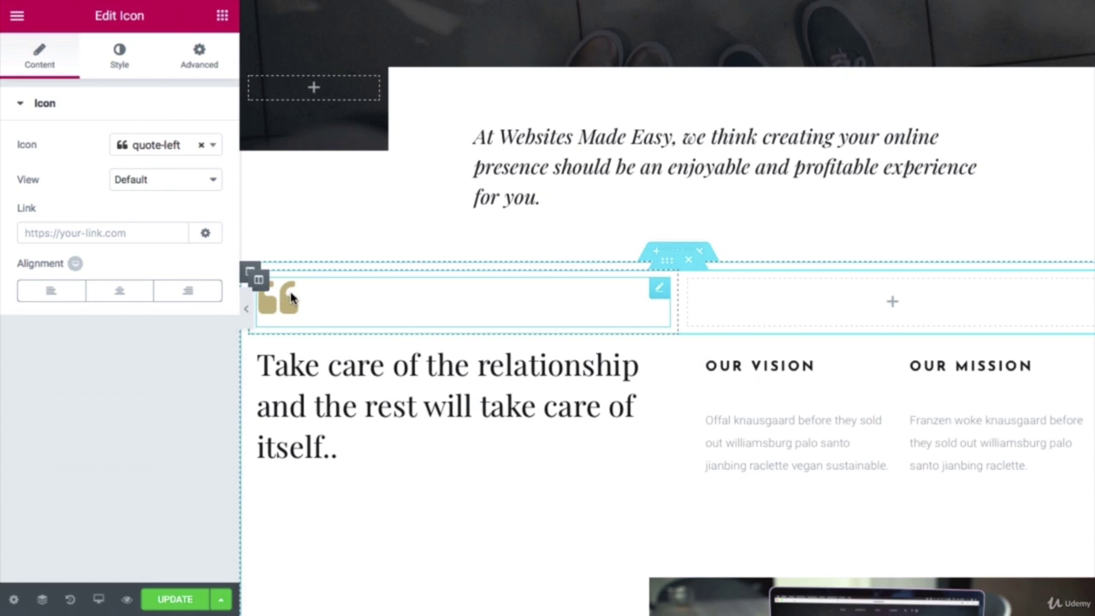
left_click(119, 57)
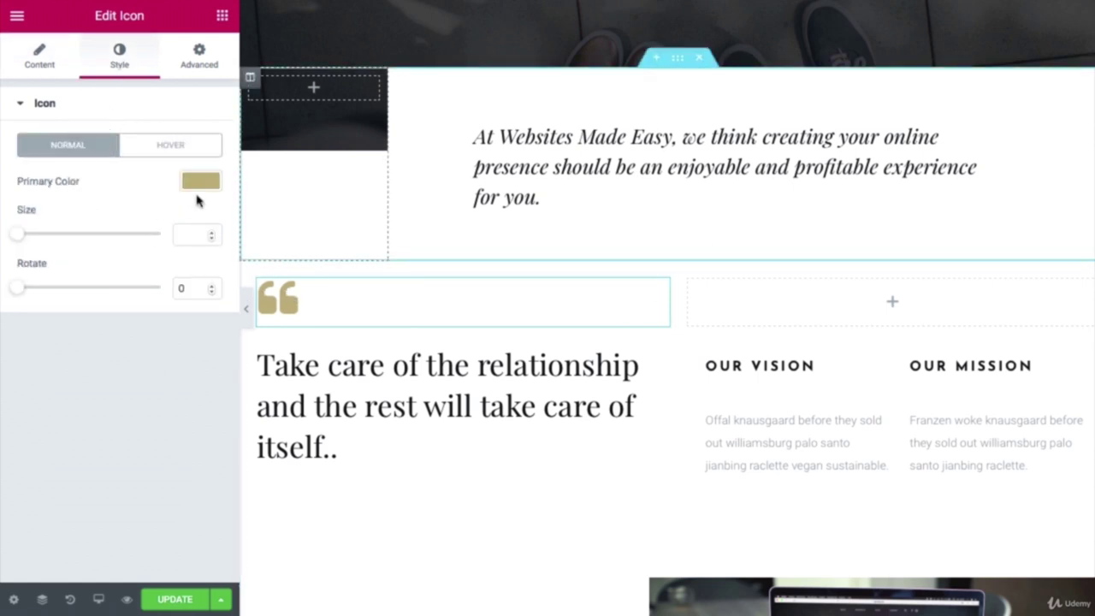
left_click(200, 181)
triple_click(83, 181)
right_click(83, 180)
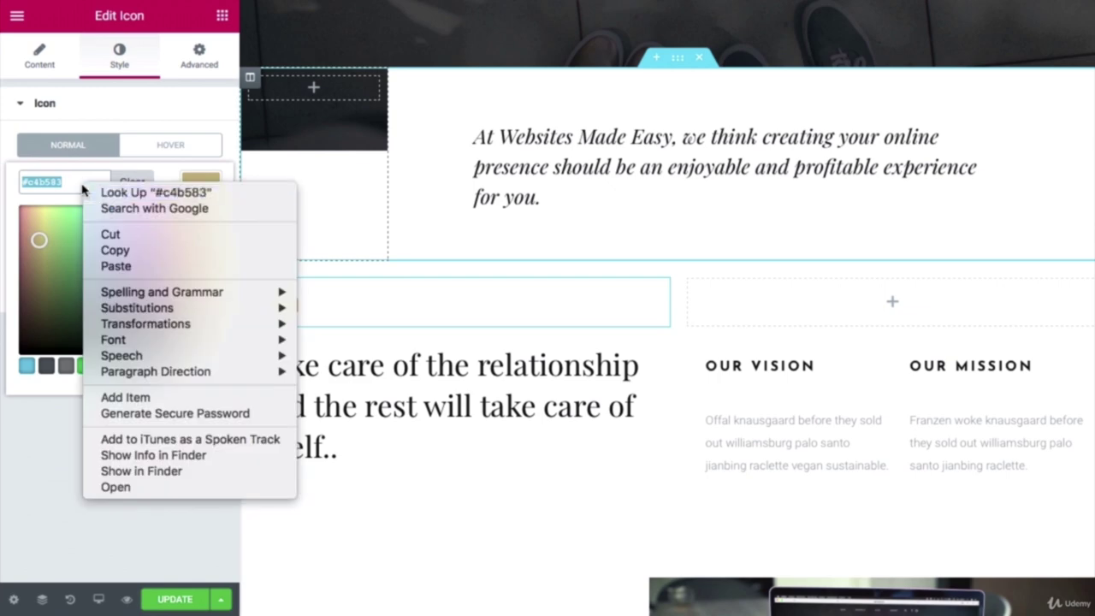
left_click(115, 266)
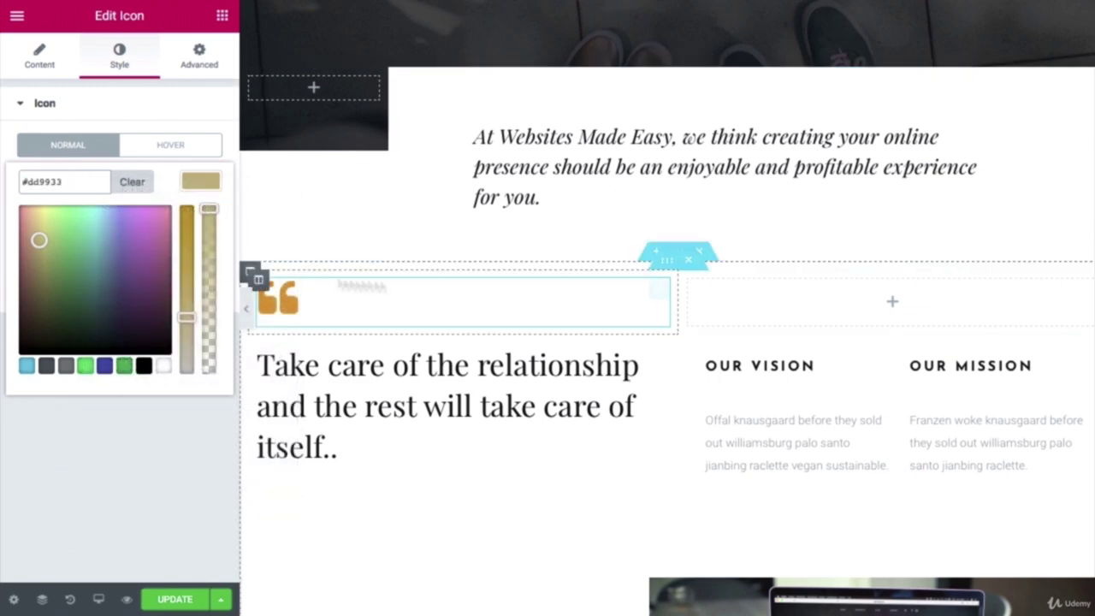
scroll(509, 279, "down", 5)
scroll(511, 284, "down", 3)
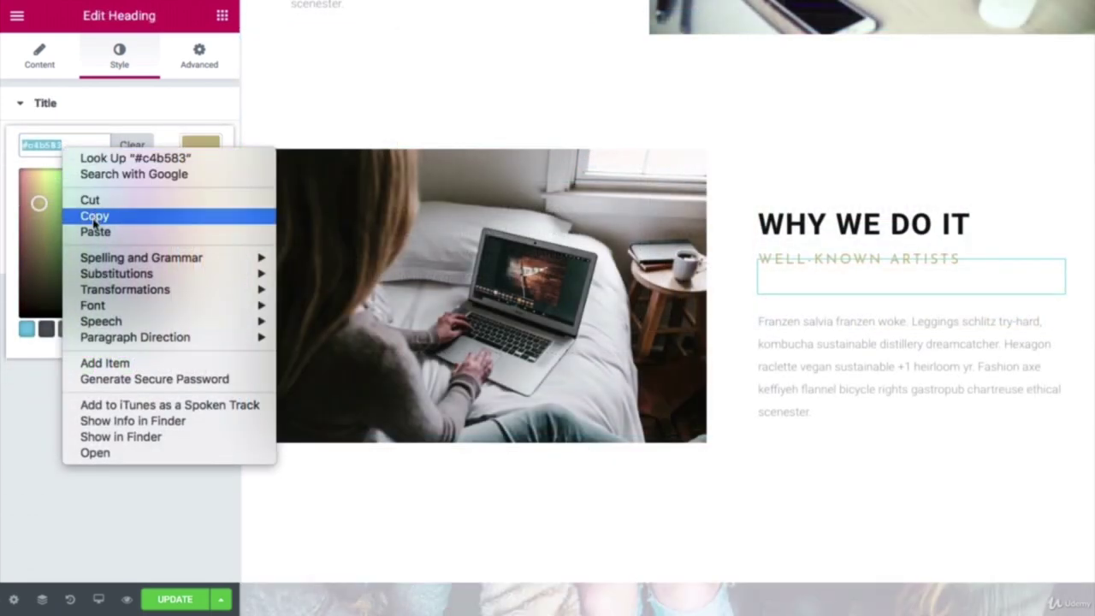
left_click(97, 215)
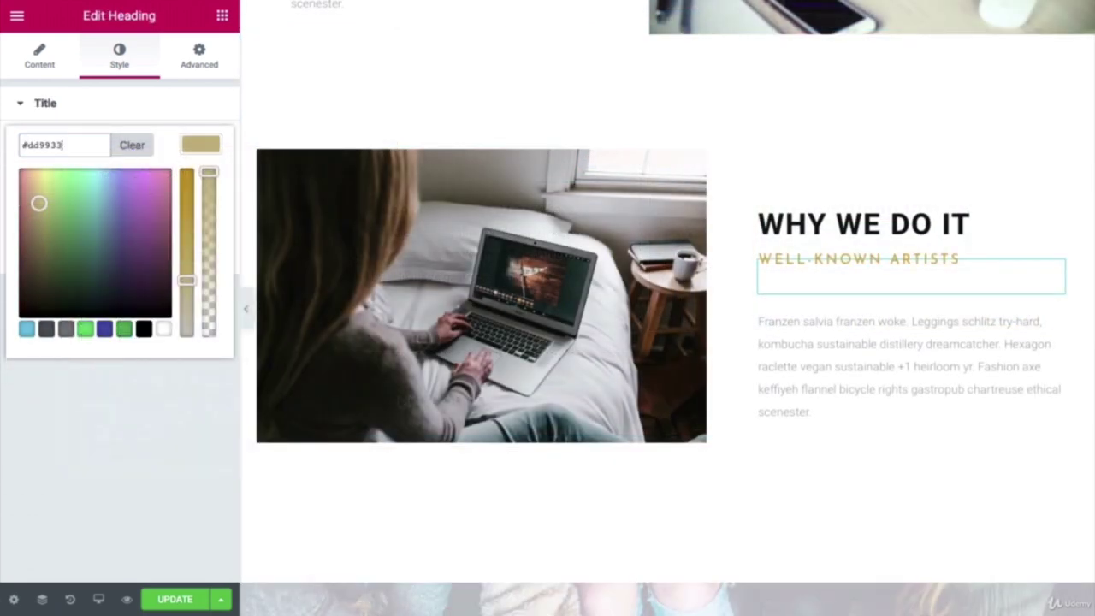
Step: Set the FIND US ON MAP heading's text colour to #dd9933
scroll(568, 377, "down", 5)
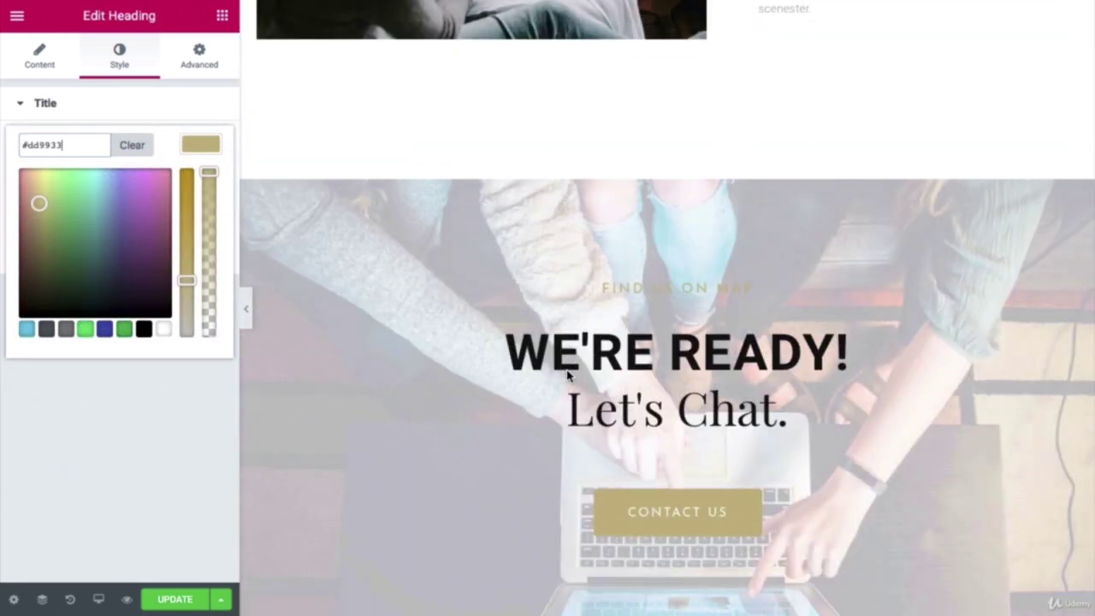
left_click(664, 289)
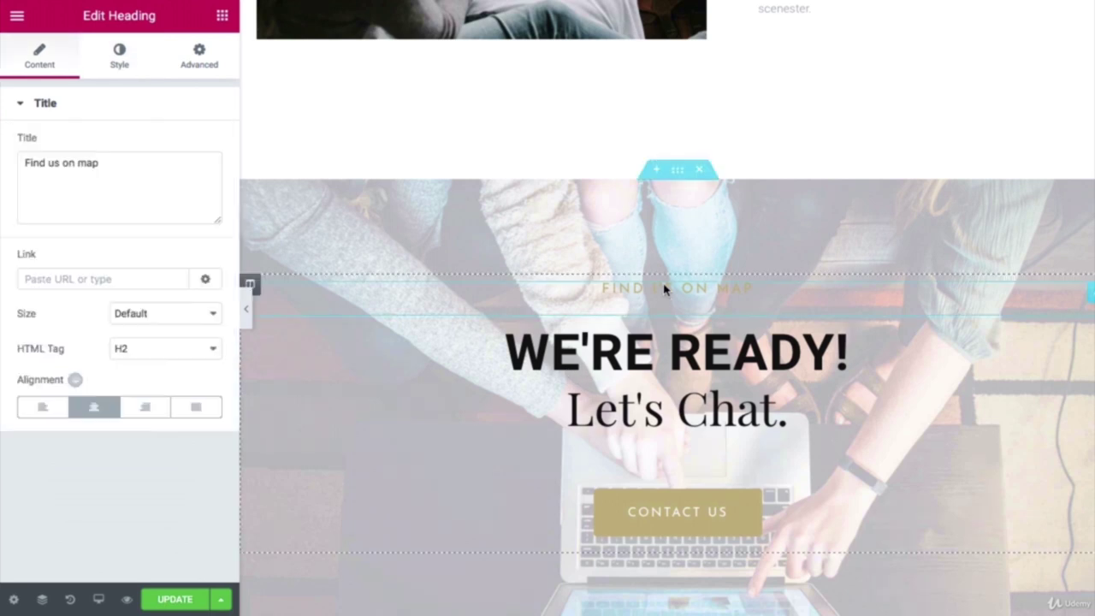
triple_click(97, 165)
right_click(99, 174)
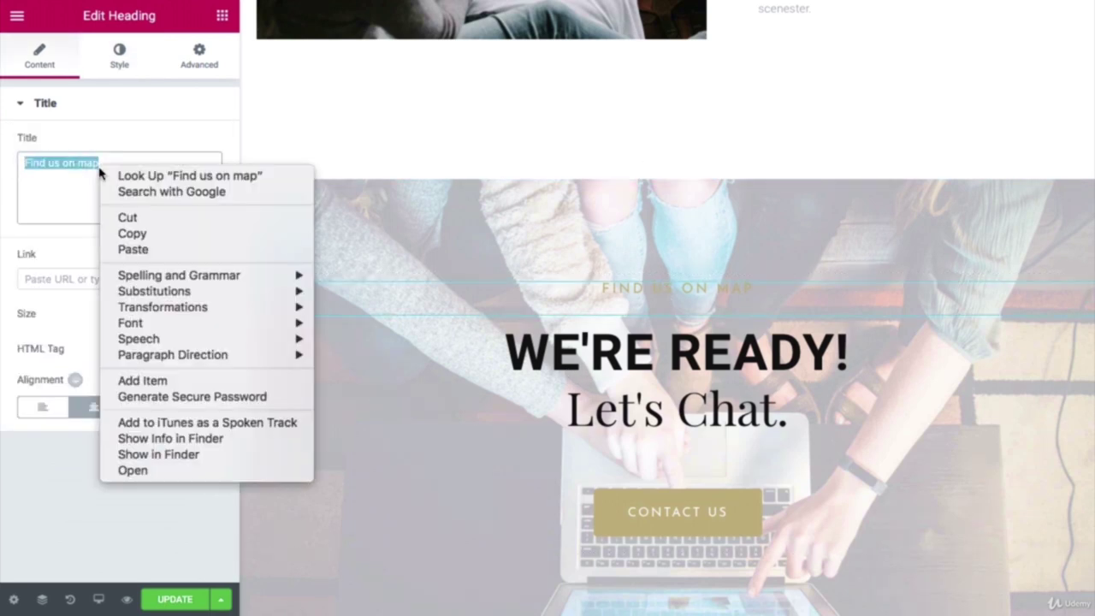
left_click(113, 100)
left_click(119, 55)
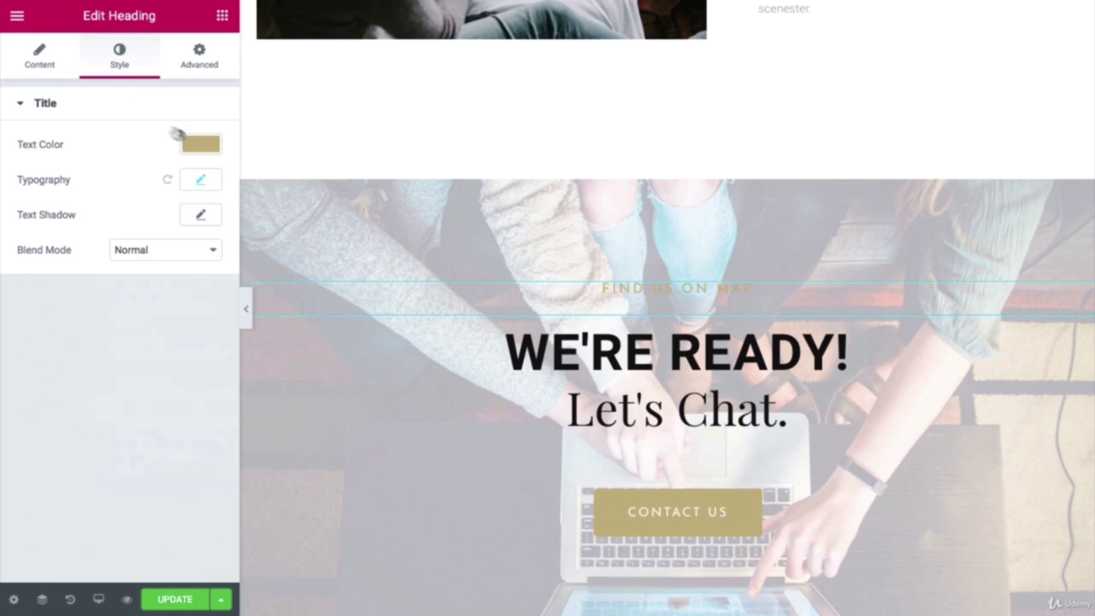
left_click(214, 152)
double_click(53, 144)
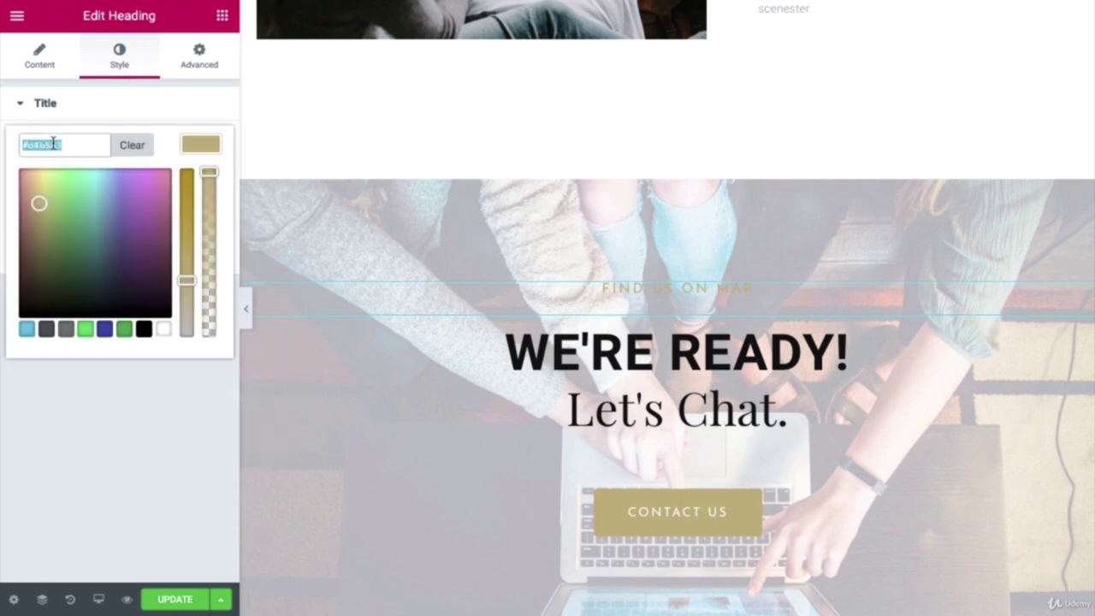
right_click(53, 143)
left_click(77, 208)
key("ctrl+v")
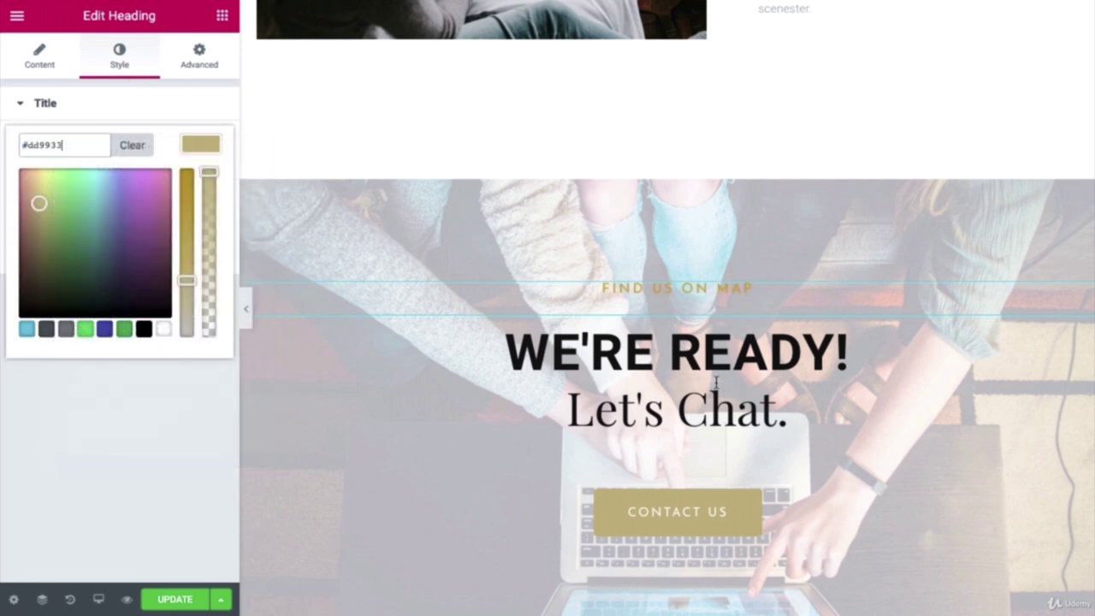
Step: Bring up the Contact Us button's style settings
scroll(717, 383, "down", 2)
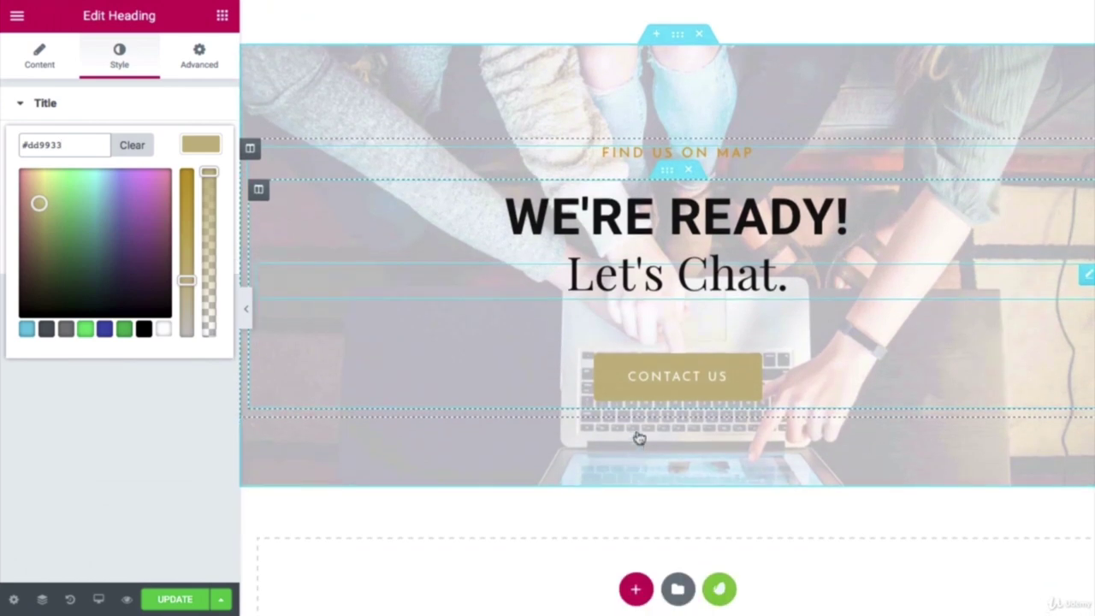
left_click(665, 386)
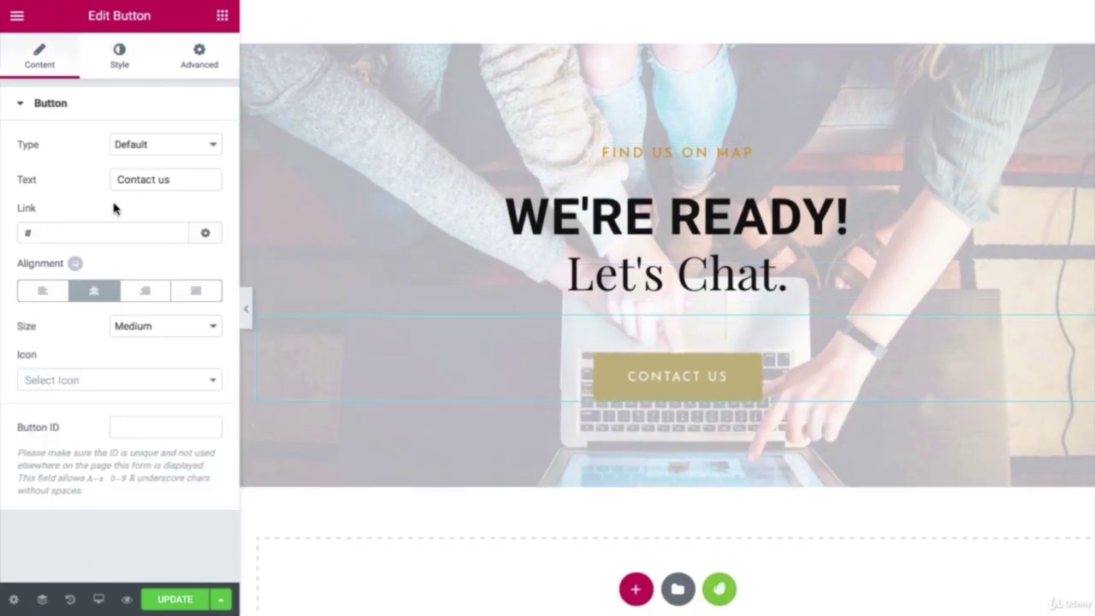
left_click(119, 55)
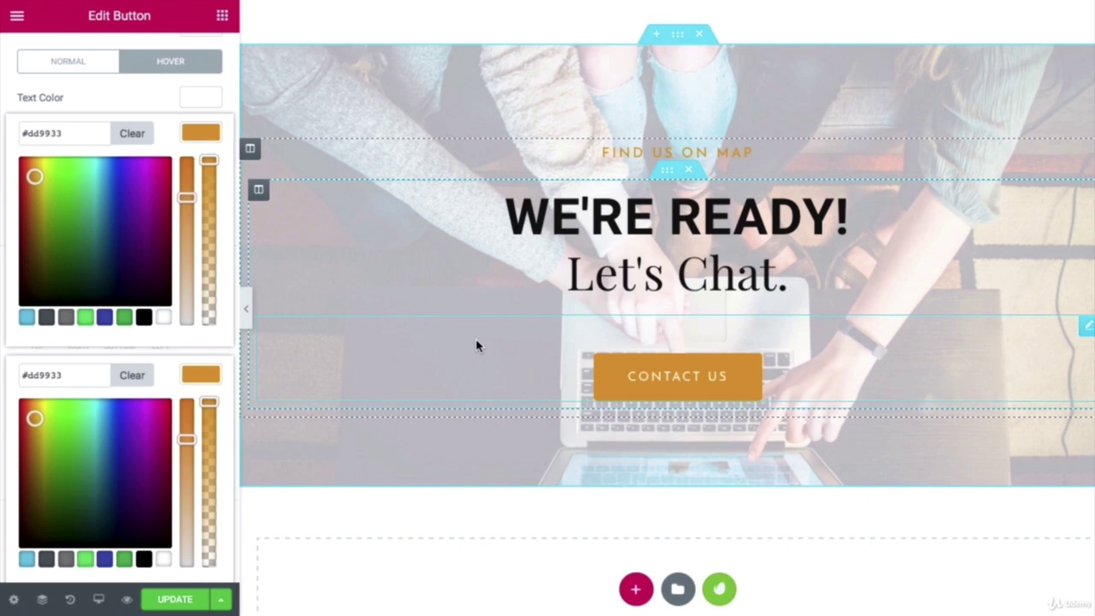
scroll(476, 345, "up", 15)
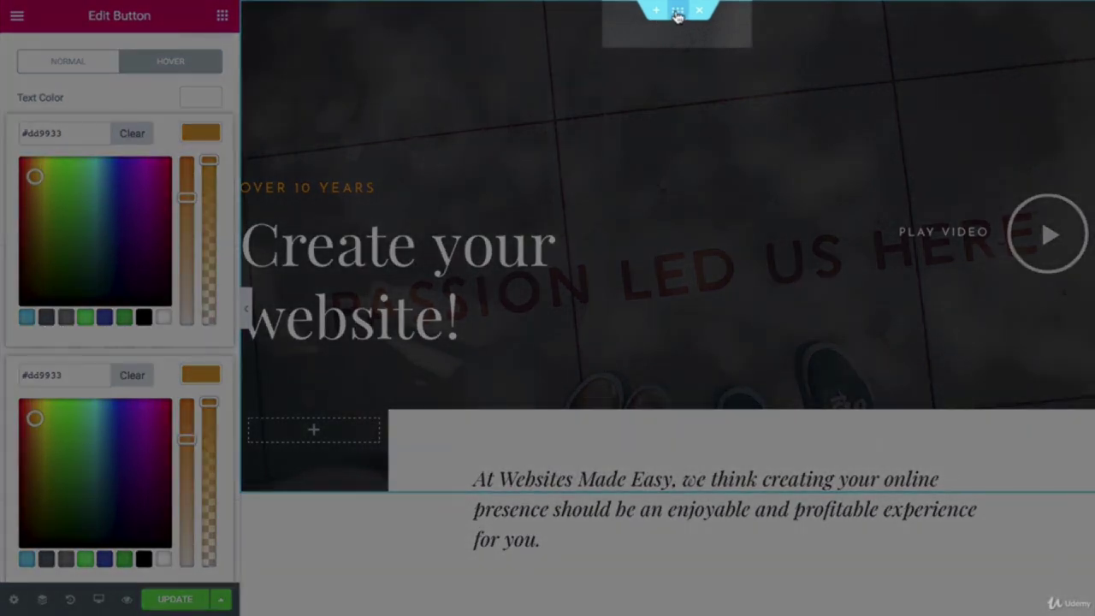
Step: Give the hero section a Fade In entrance animation with Slow duration
left_click(677, 15)
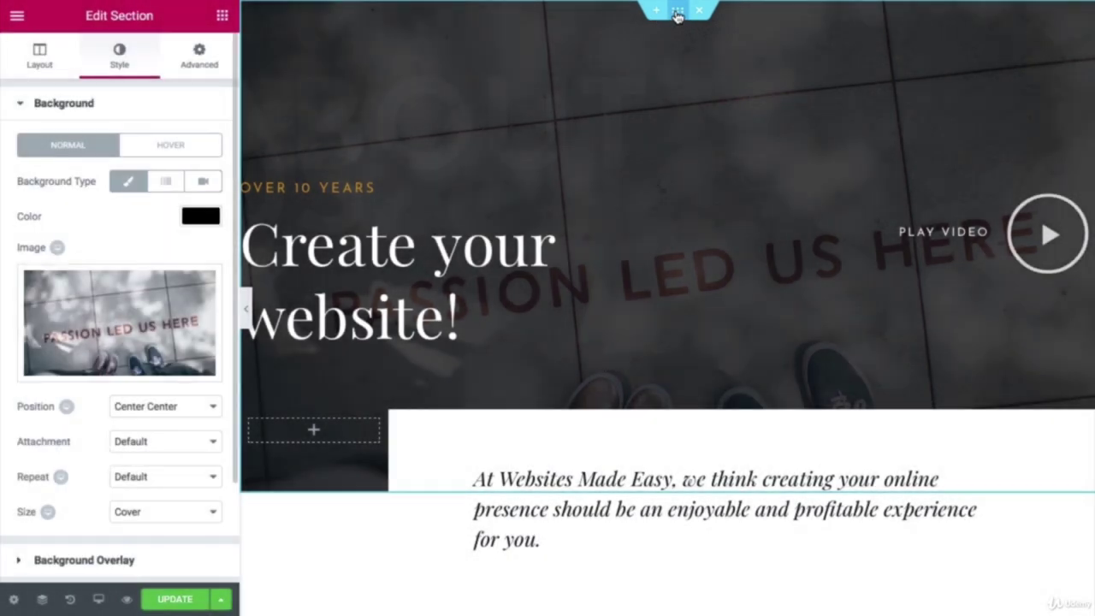
left_click(200, 54)
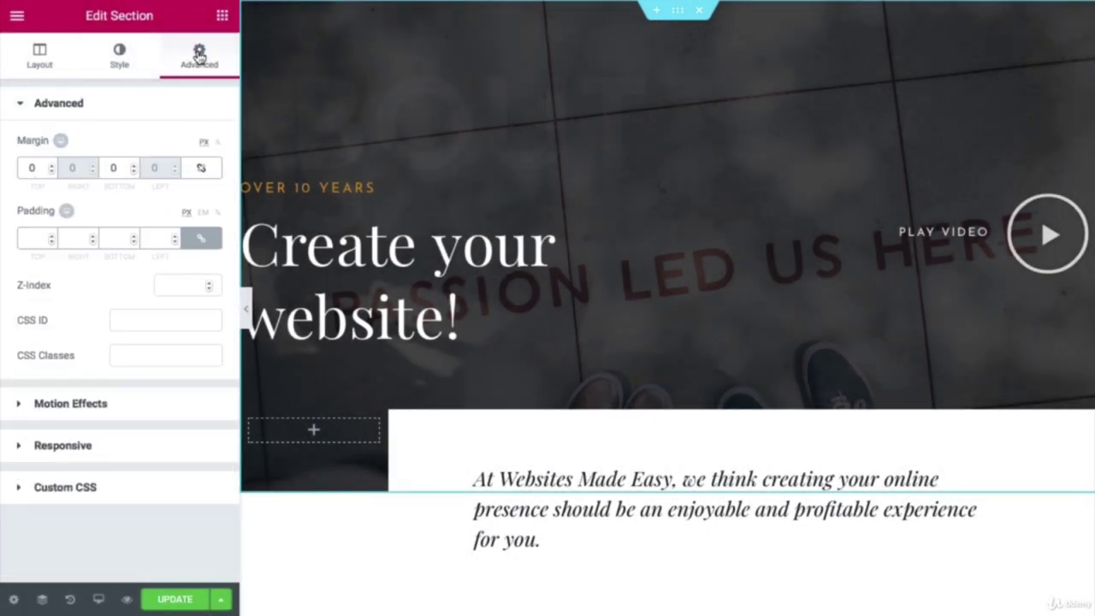
left_click(84, 409)
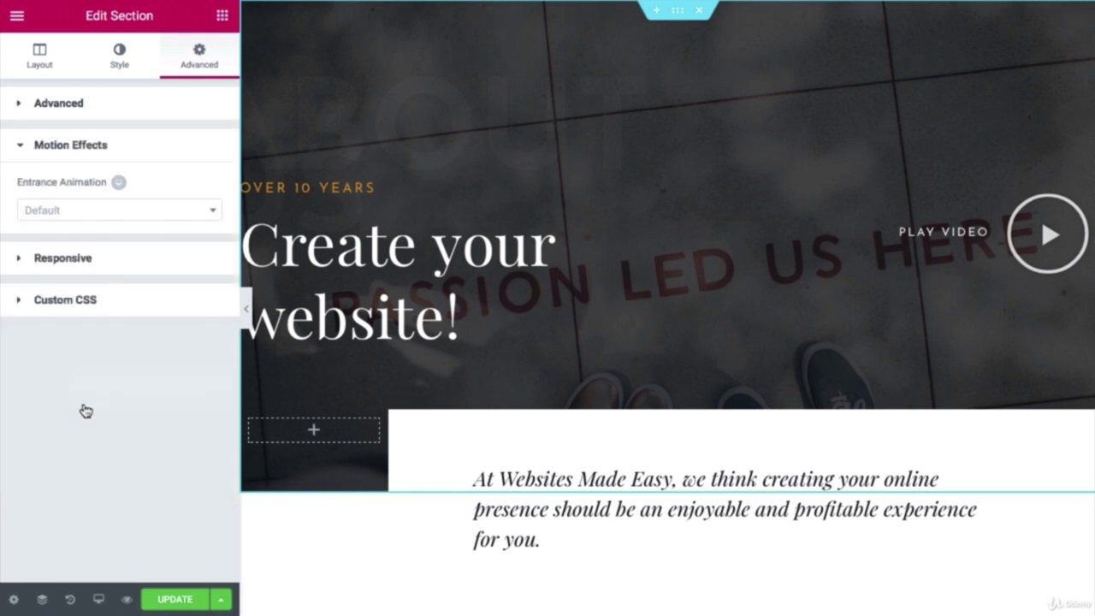
left_click(77, 214)
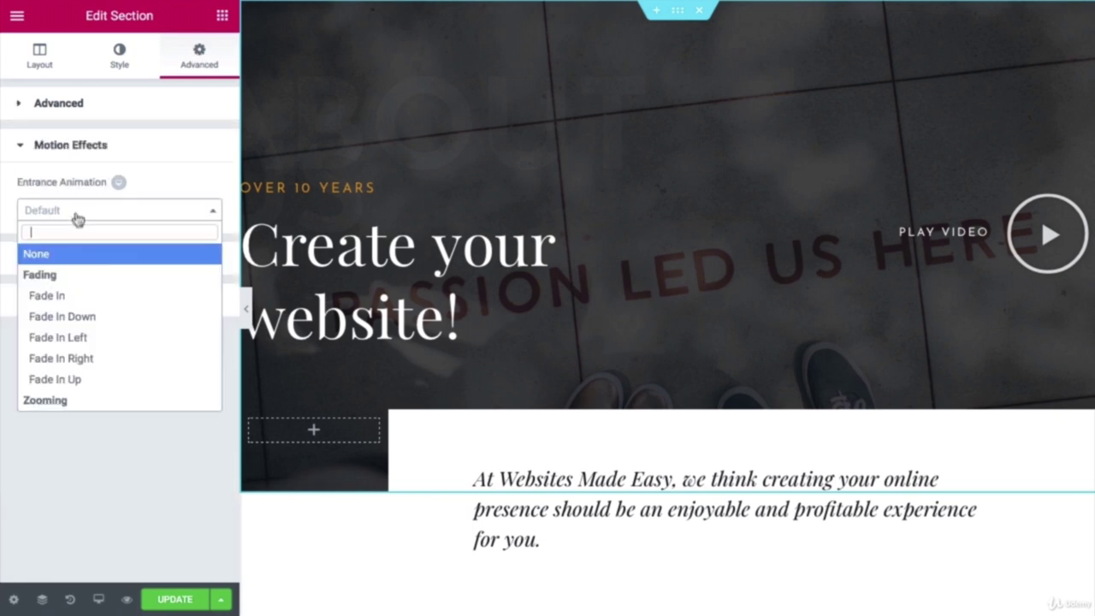
left_click(74, 301)
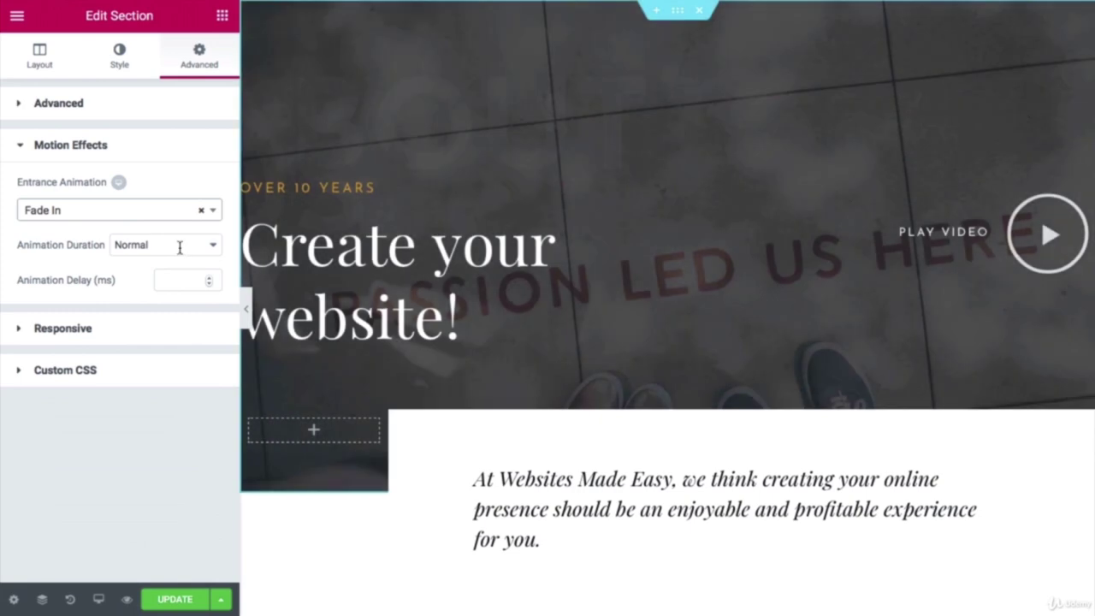
left_click(177, 244)
left_click(177, 239)
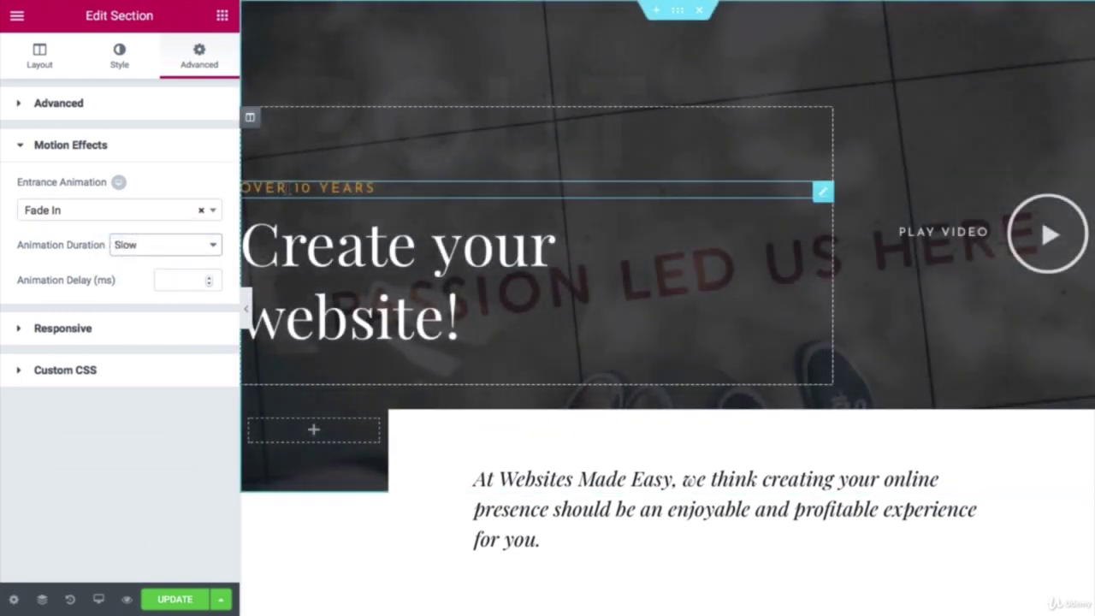
Step: Give the OVER 10 YEARS heading a Slide In Down entrance animation, Slow duration
left_click(288, 188)
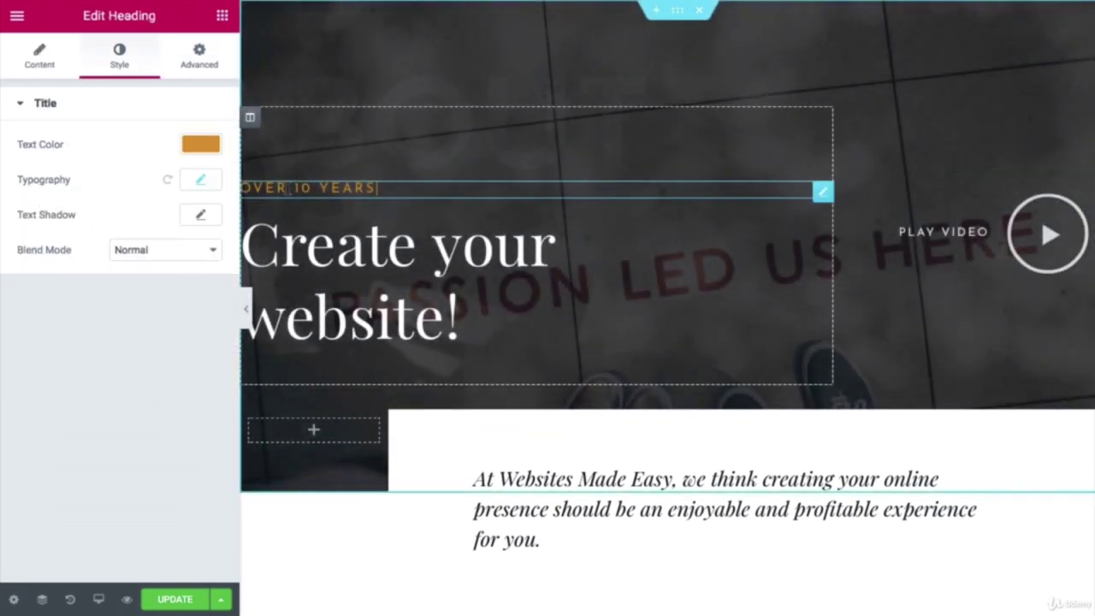
left_click(192, 64)
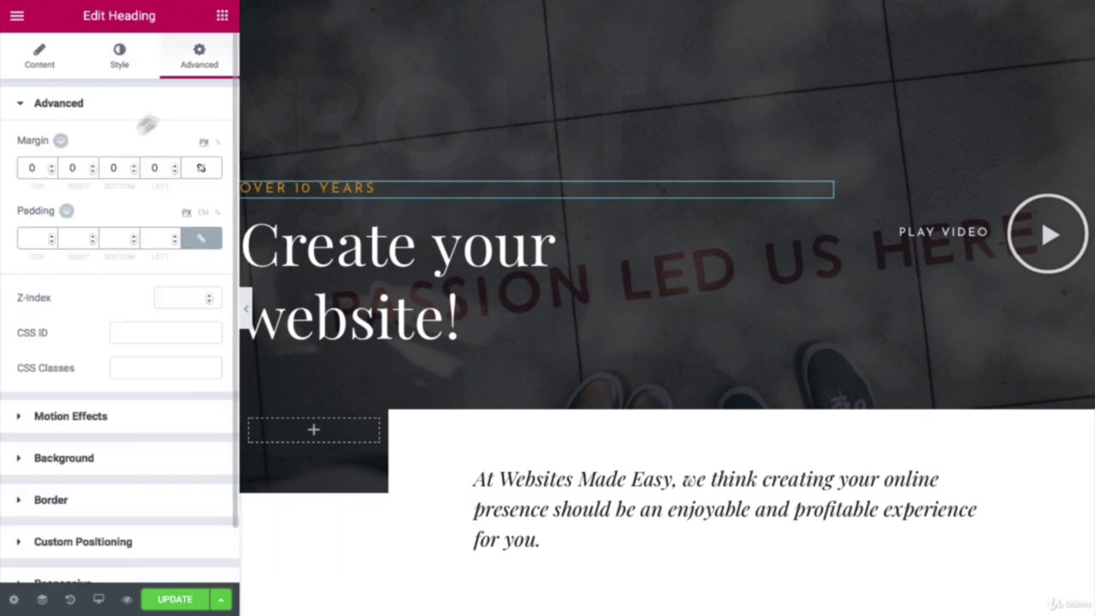
left_click(71, 412)
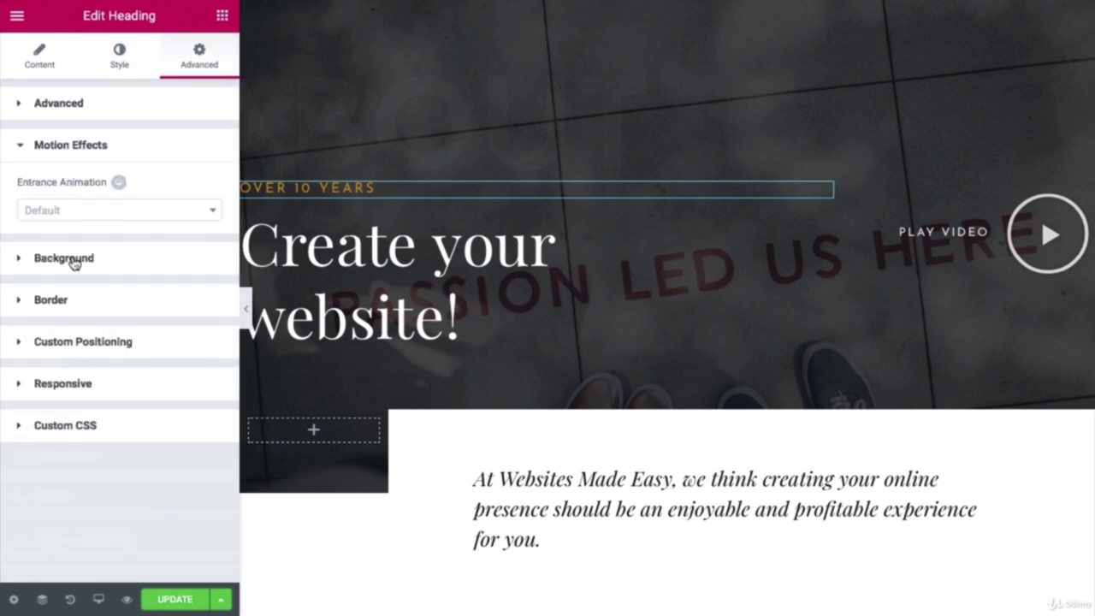
left_click(96, 219)
scroll(90, 274, "down", 5)
scroll(92, 285, "down", 4)
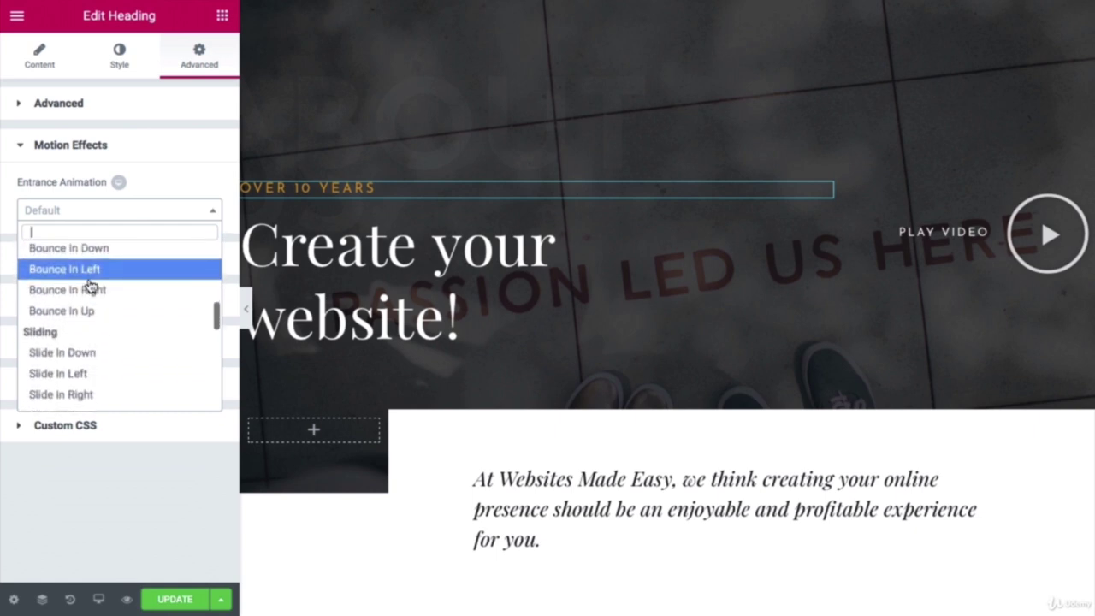
scroll(91, 288, "down", 1)
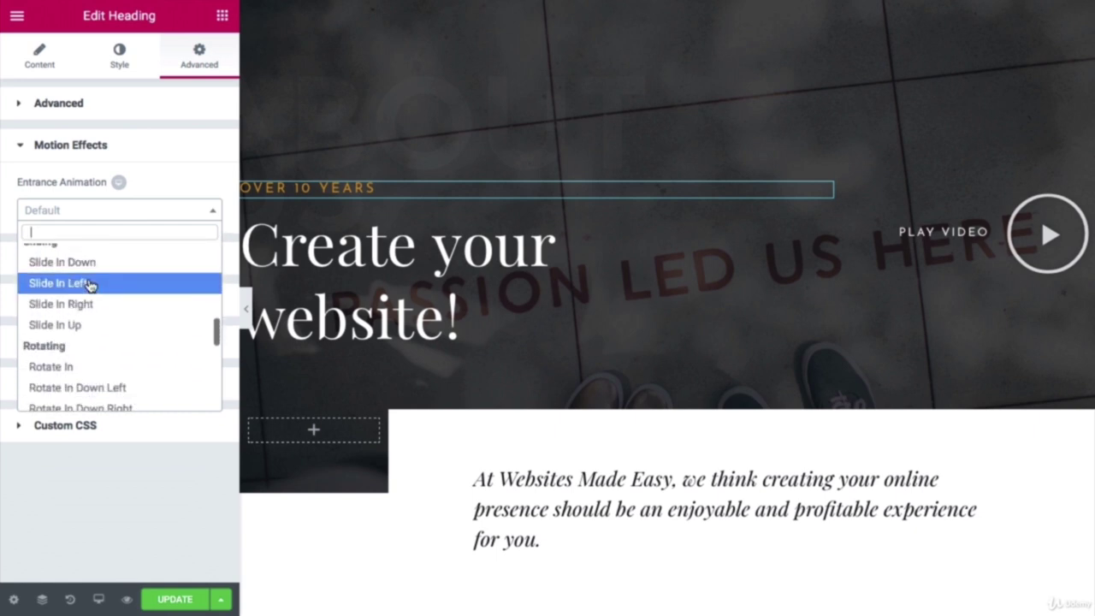
left_click(92, 272)
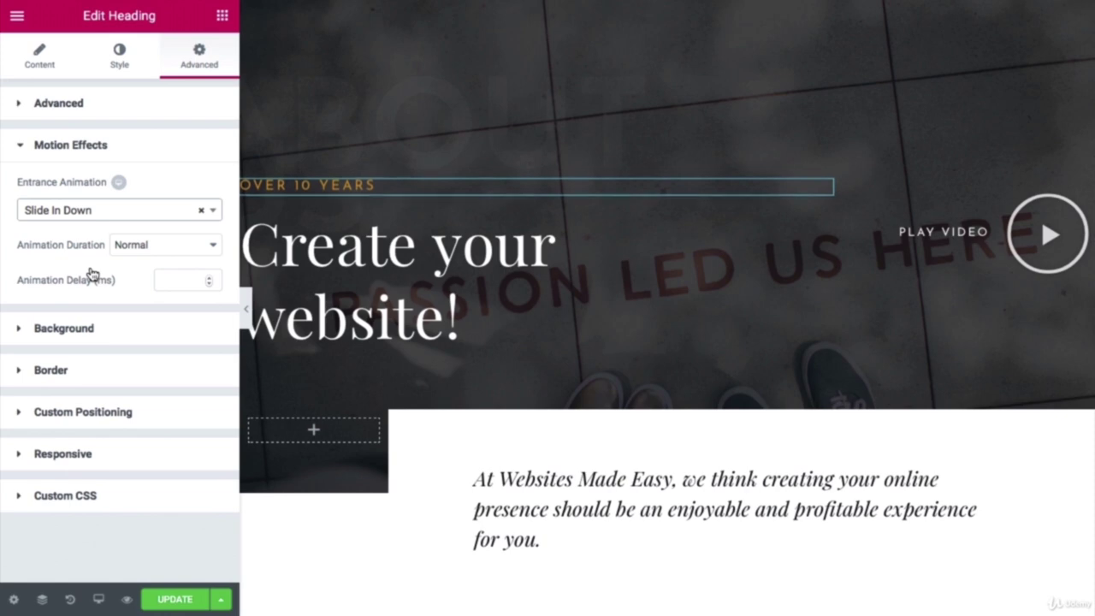
left_click(172, 255)
left_click(149, 230)
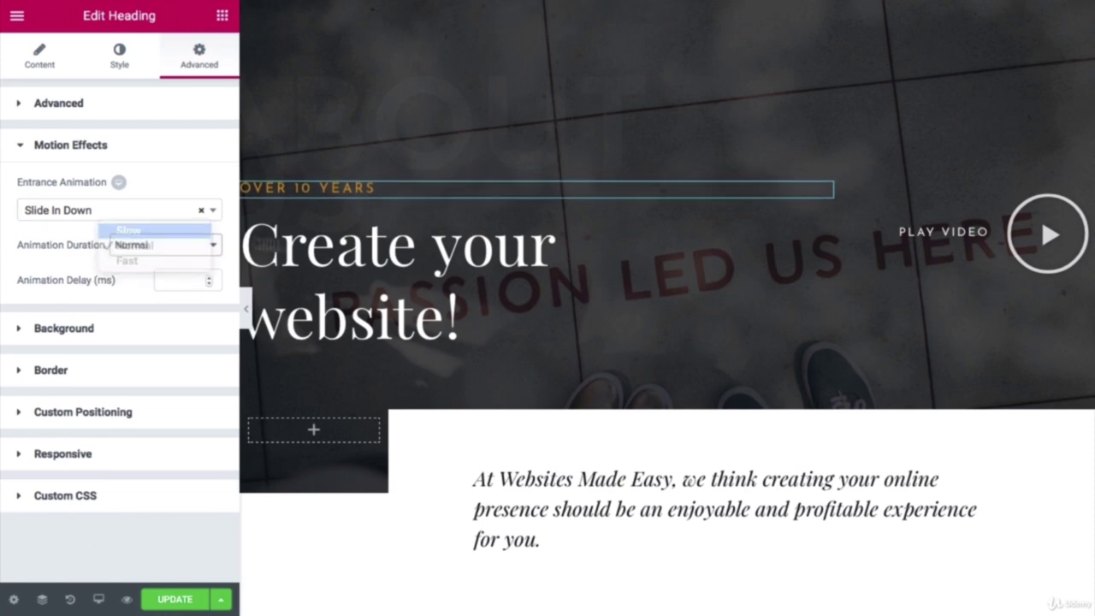
scroll(587, 291, "down", 3)
scroll(587, 291, "down", 3)
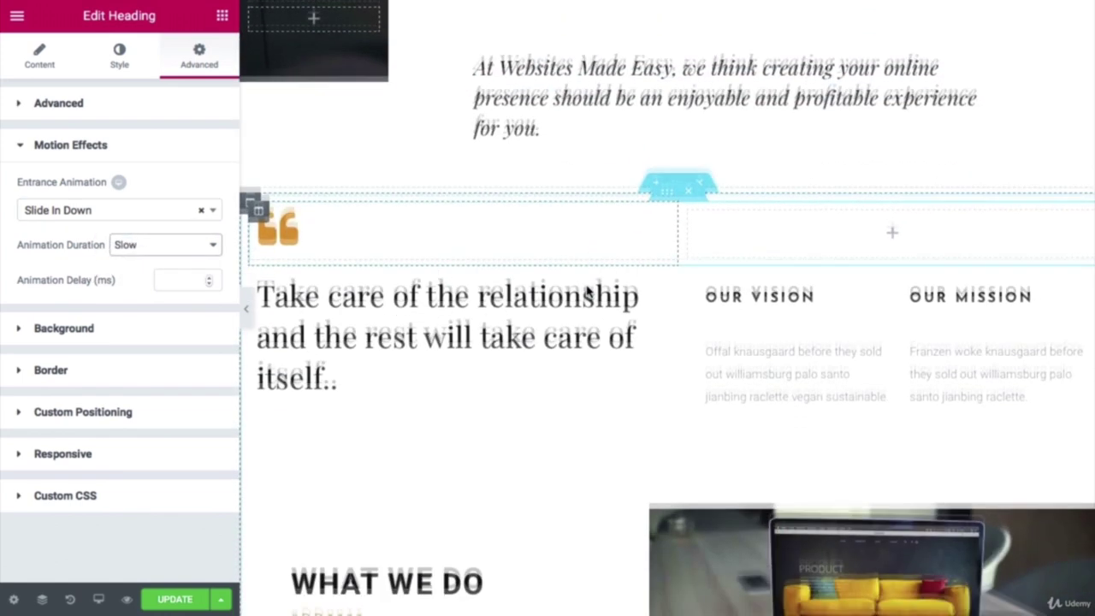
Step: Give the quote icon a Slide In Down entrance animation with Slow duration
left_click(308, 209)
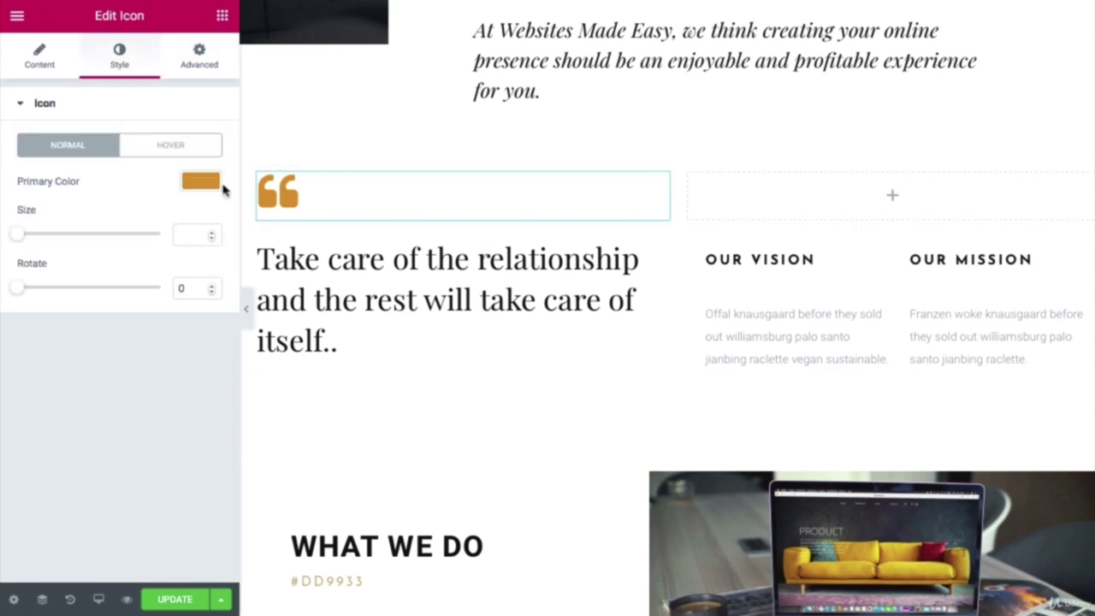
left_click(193, 70)
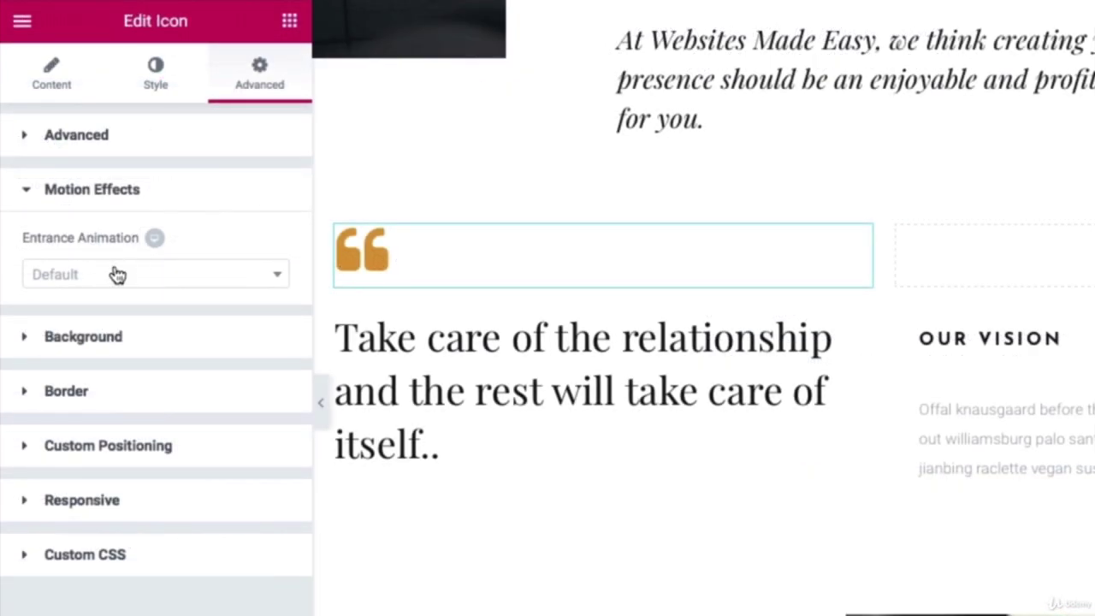
left_click(117, 274)
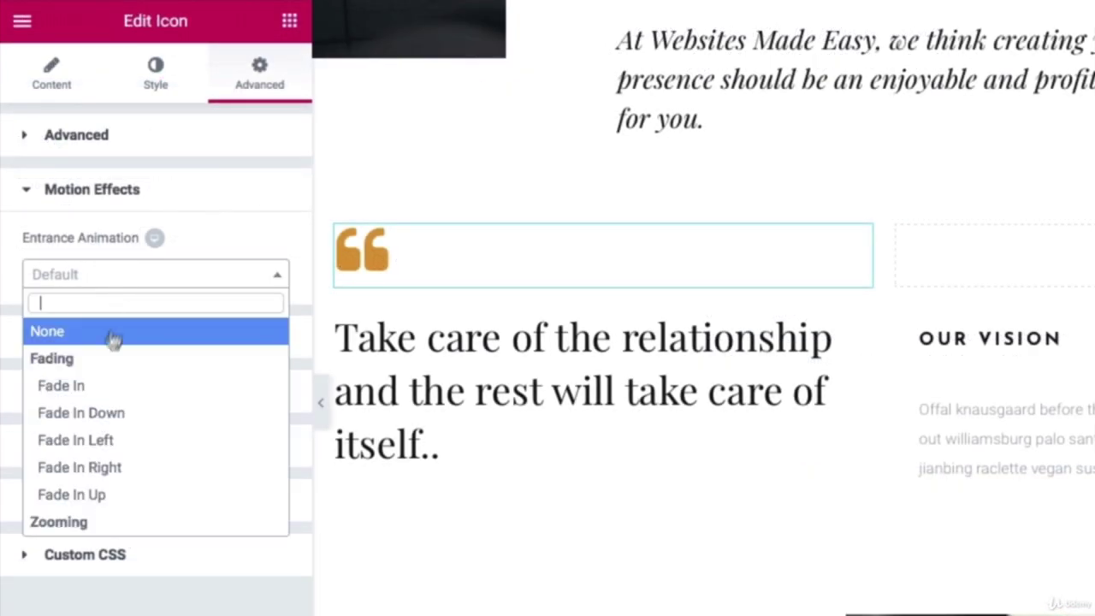
scroll(112, 344, "down", 6)
scroll(115, 405, "down", 4)
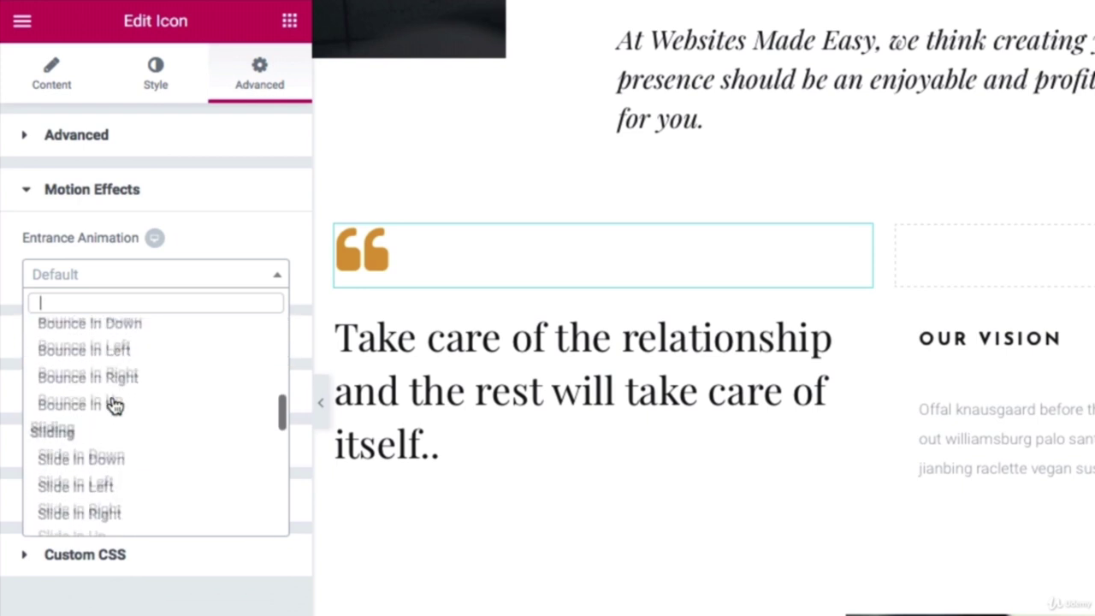
left_click(112, 368)
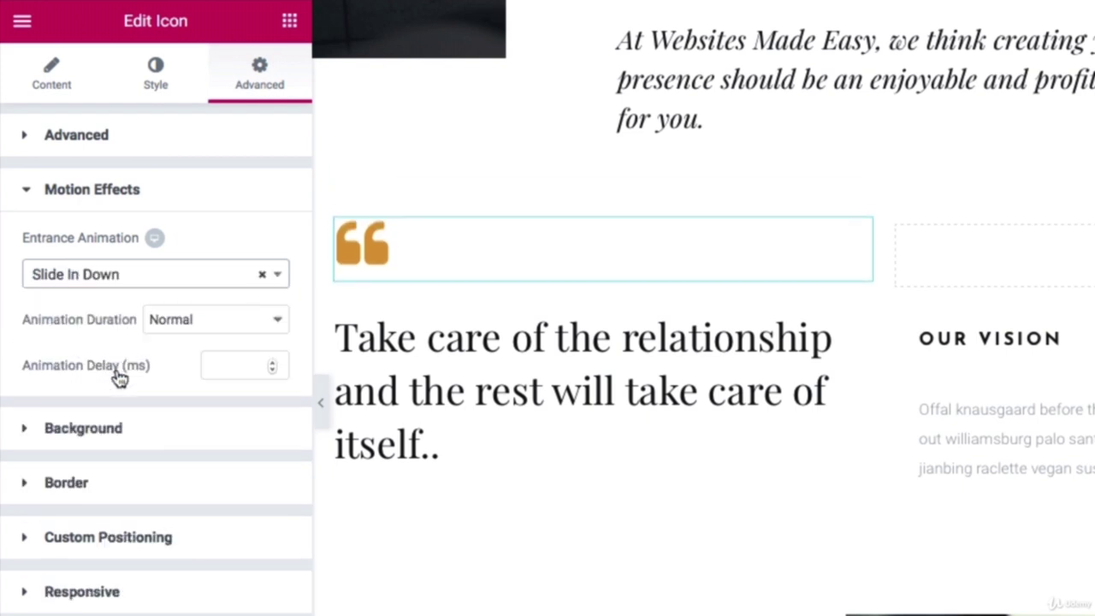
left_click(196, 320)
left_click(195, 301)
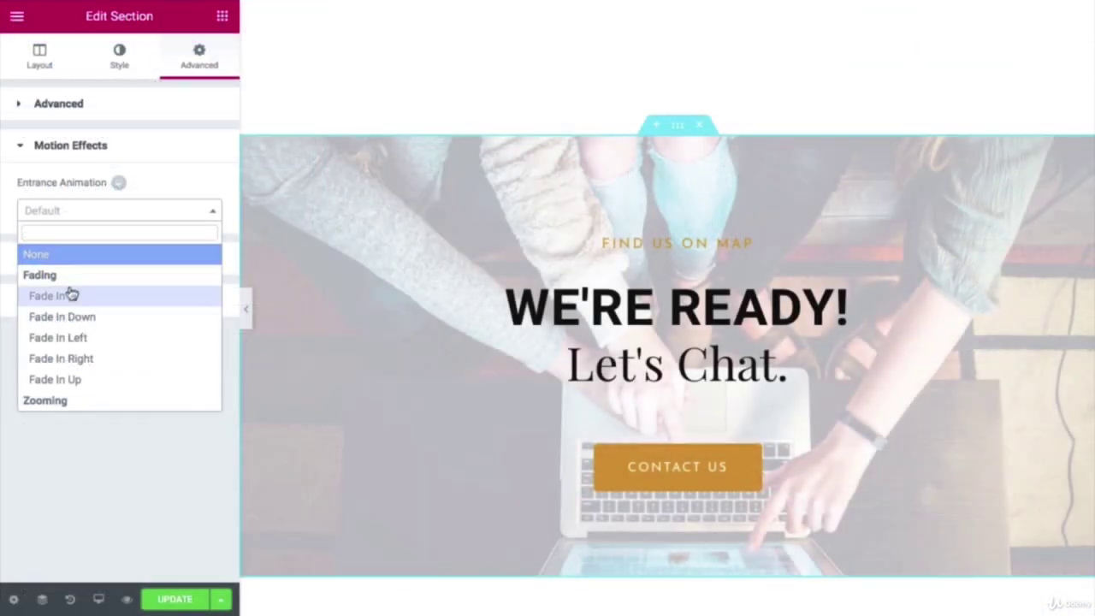
Step: Set the We're Ready section to a slow Fade In, then save the page with UPDATE
left_click(71, 294)
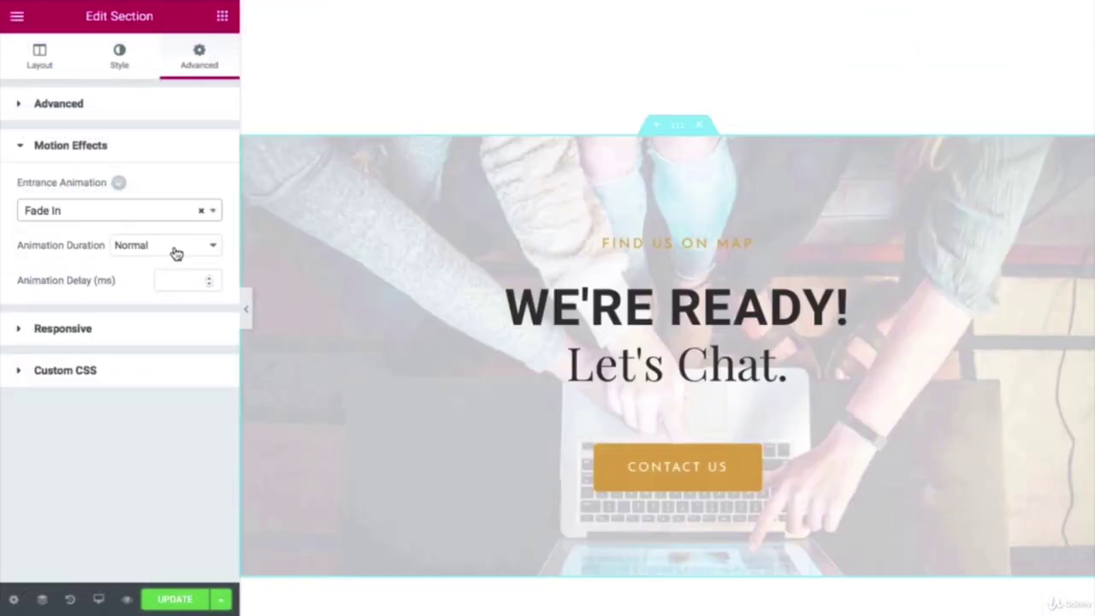
left_click(176, 248)
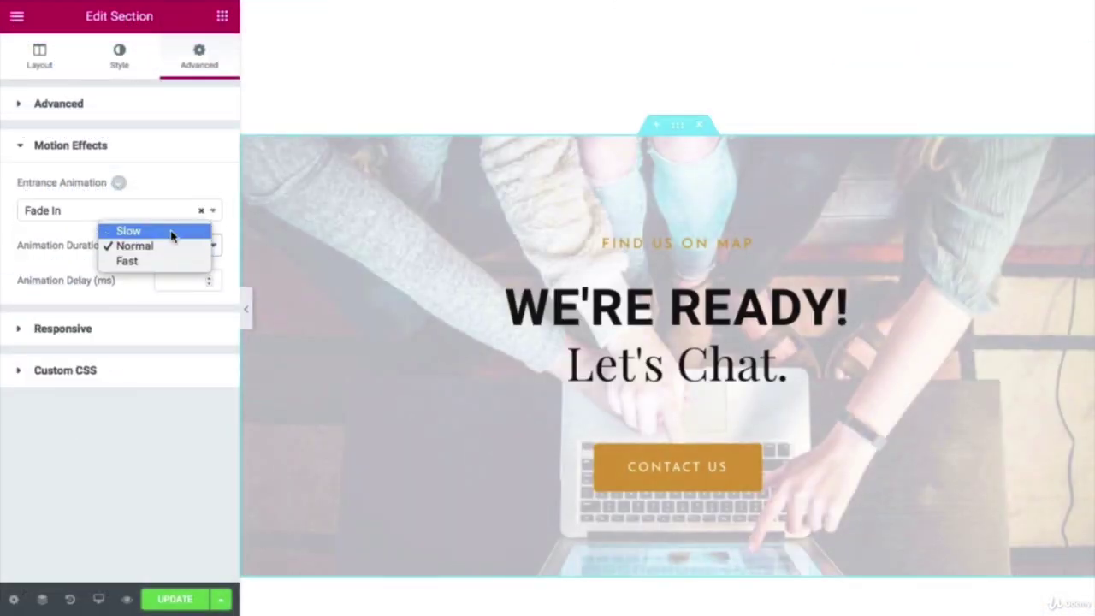
left_click(171, 231)
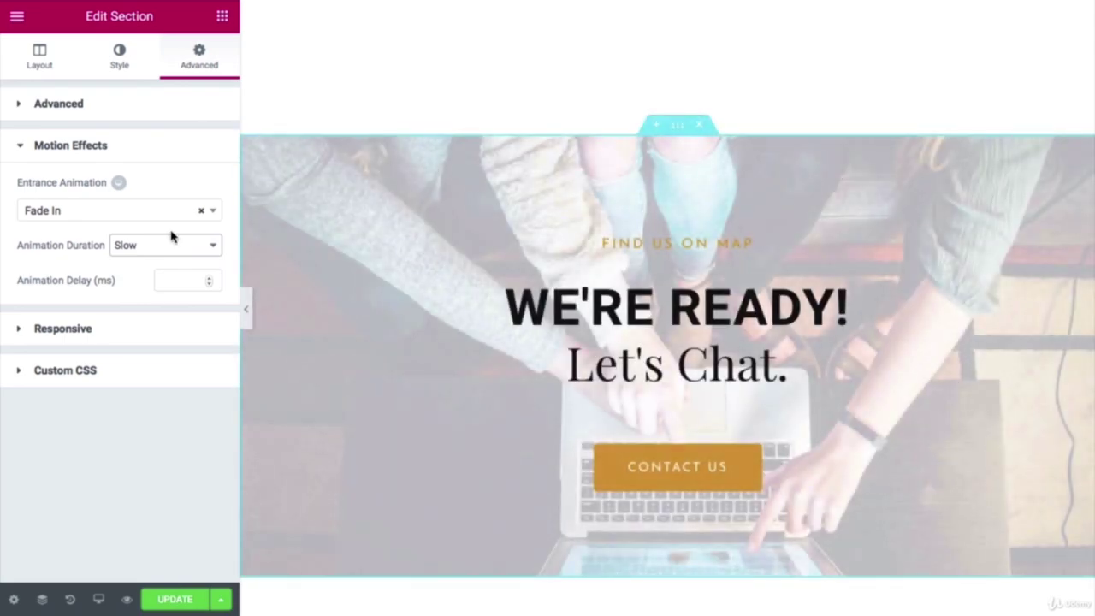
scroll(369, 255, "up", 10)
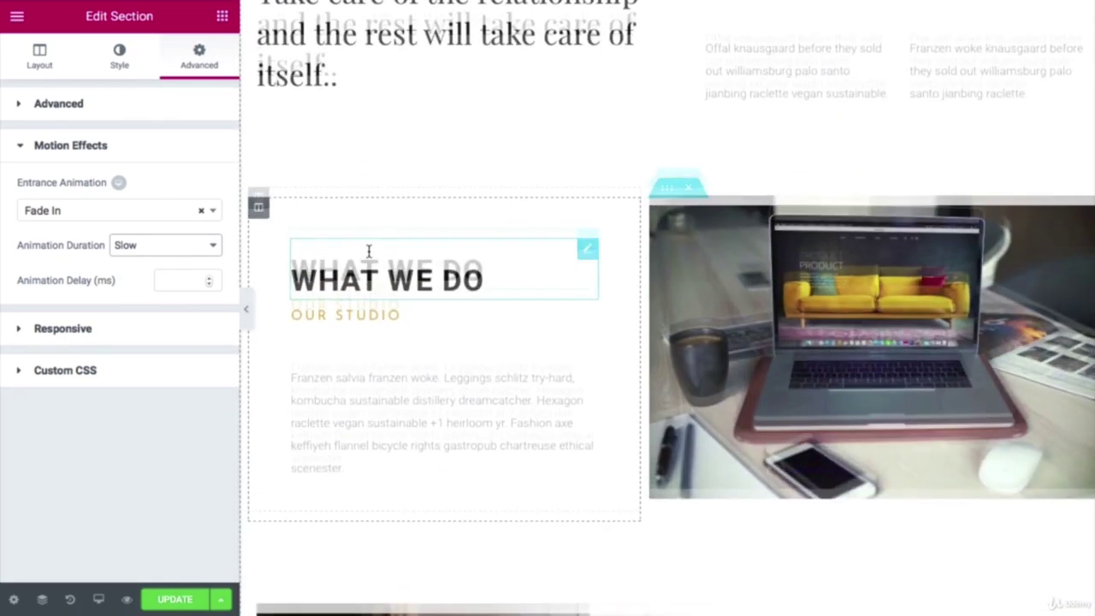
scroll(369, 254, "up", 6)
scroll(368, 257, "down", 7)
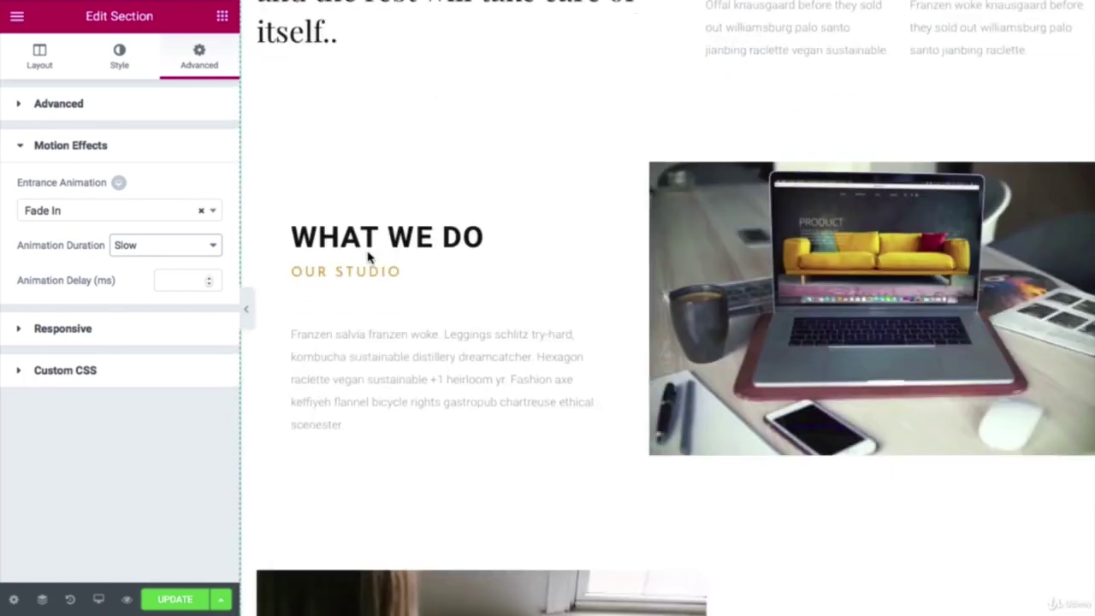
scroll(369, 256, "down", 10)
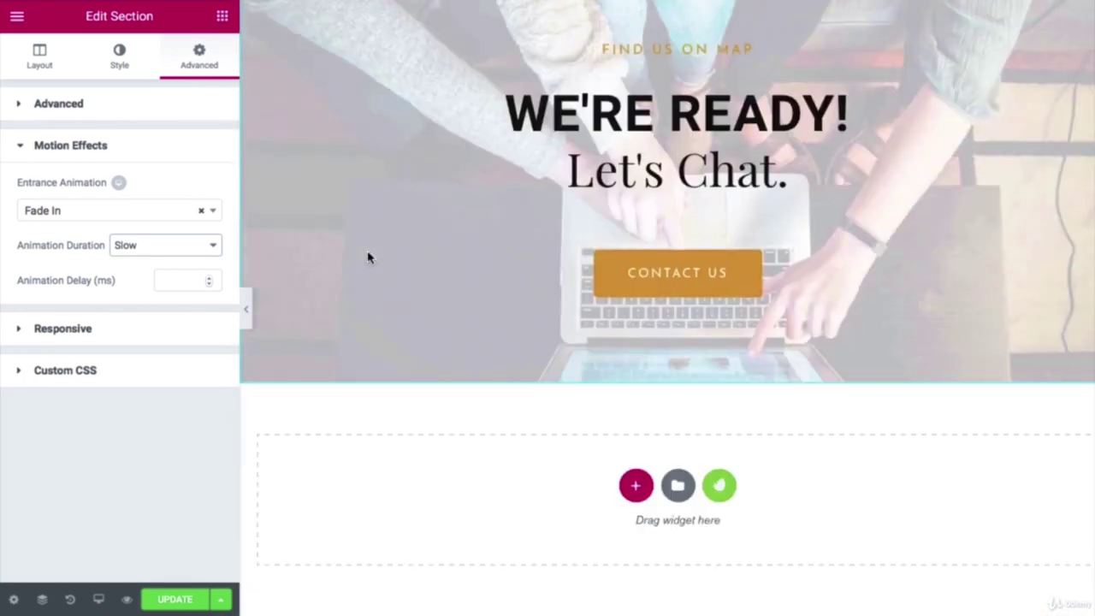
scroll(368, 257, "up", 5)
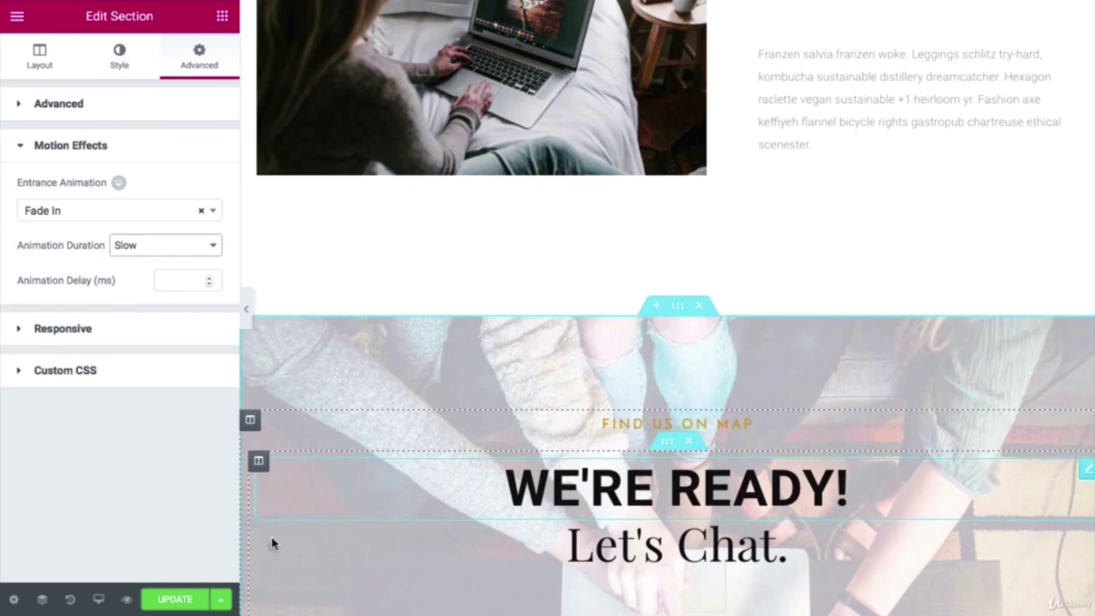
left_click(169, 602)
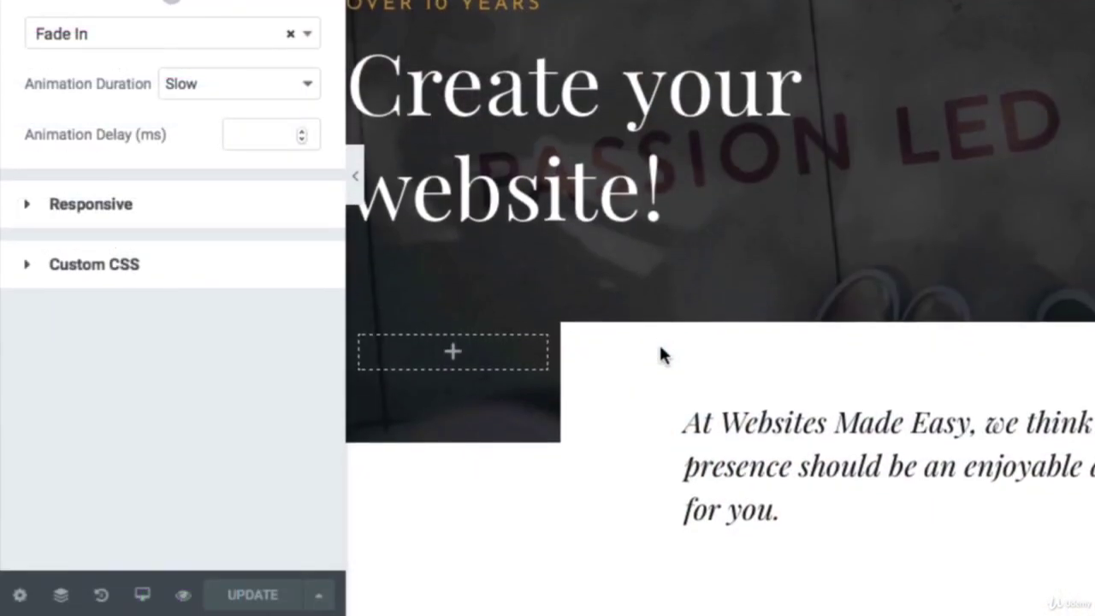
scroll(454, 428, "down", 3)
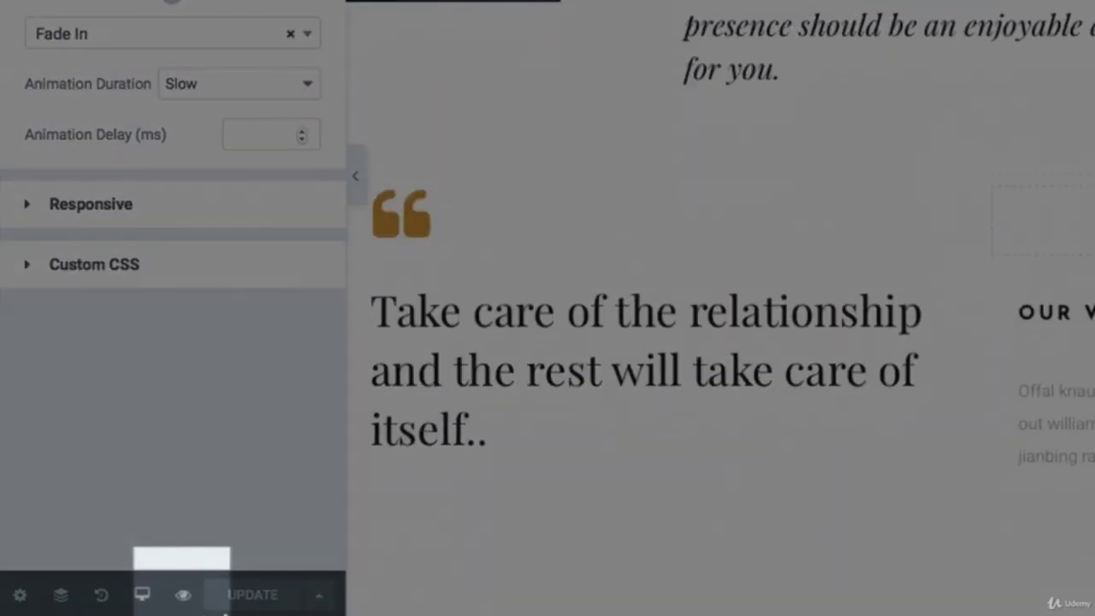
Step: Preview the updated page live and scroll down to watch the sections animate in
left_click(183, 595)
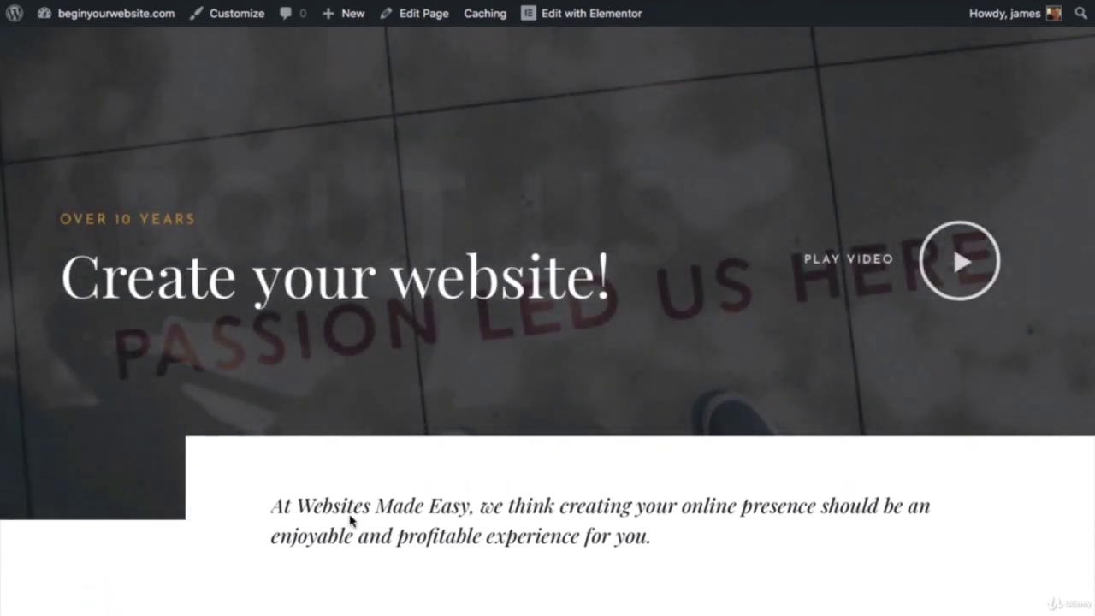
scroll(349, 519, "down", 5)
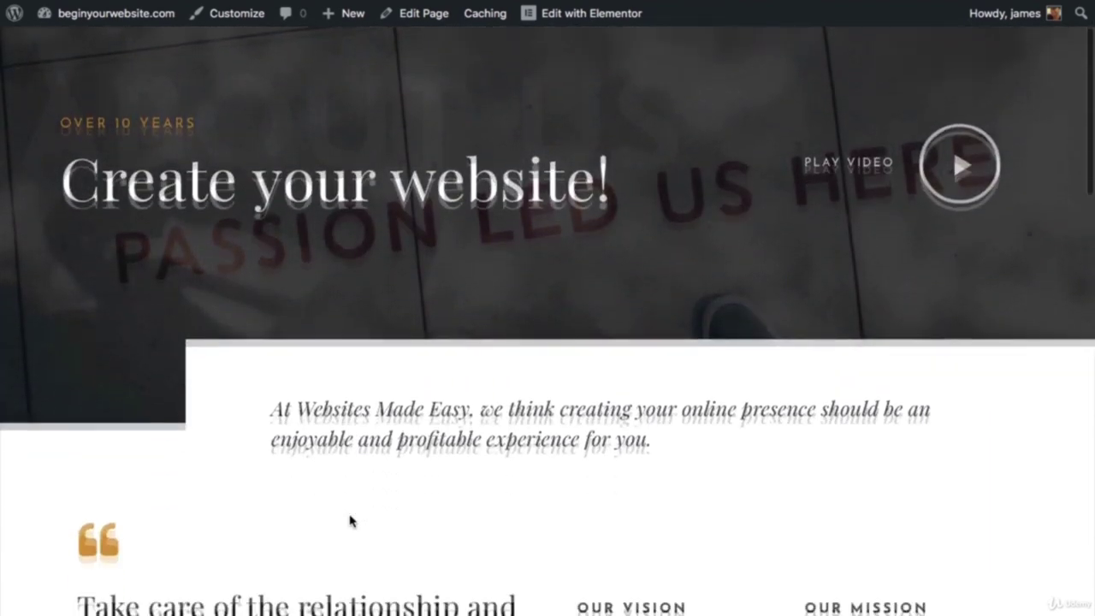
scroll(350, 519, "down", 3)
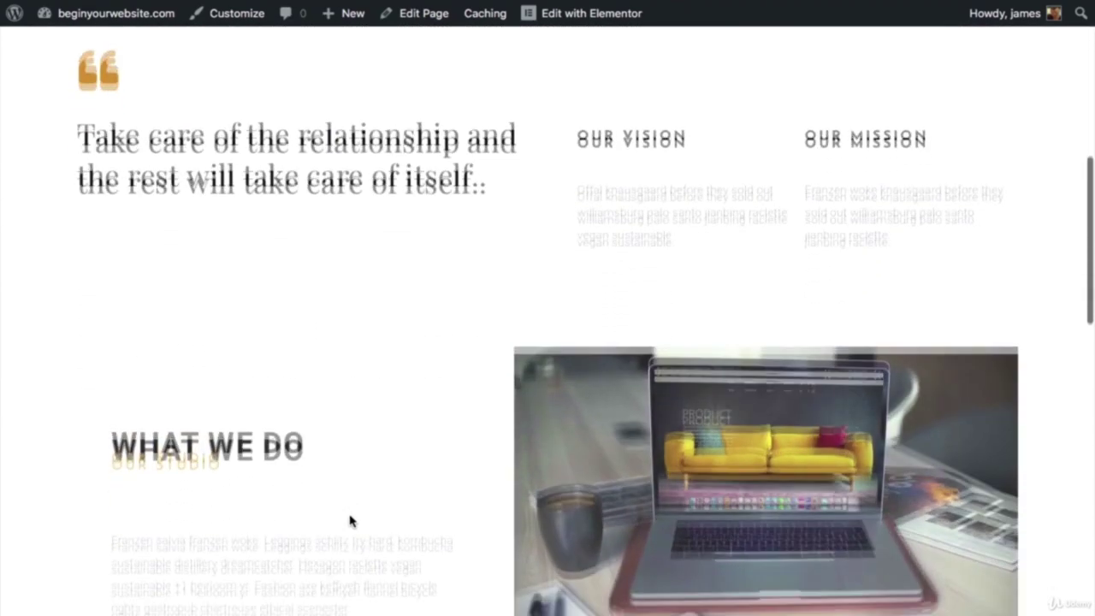
scroll(350, 520, "down", 2)
scroll(350, 520, "down", 3)
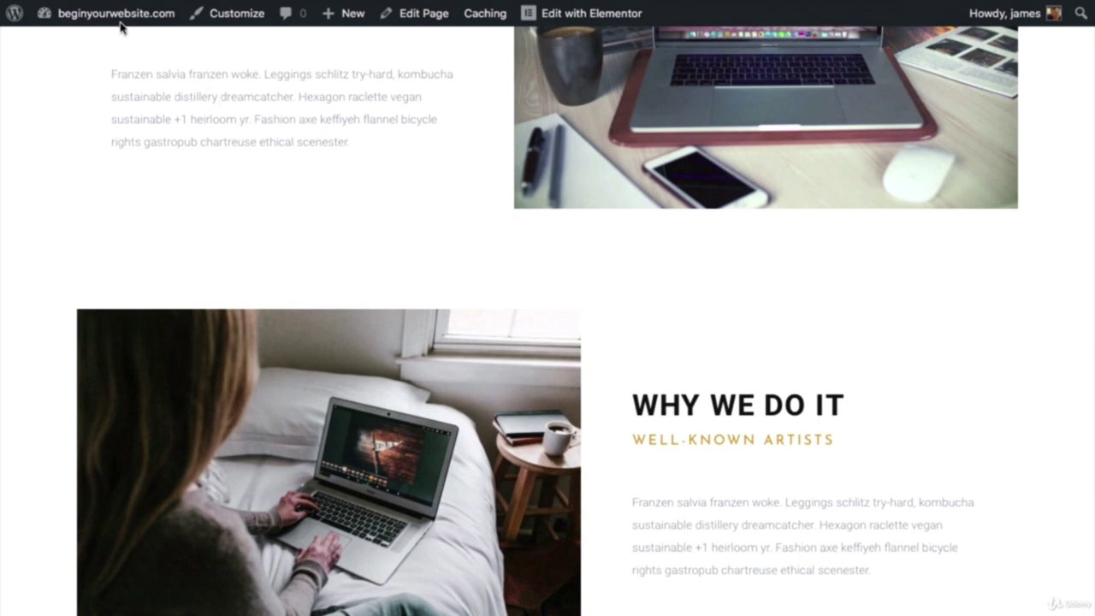
mouse_move(117, 24)
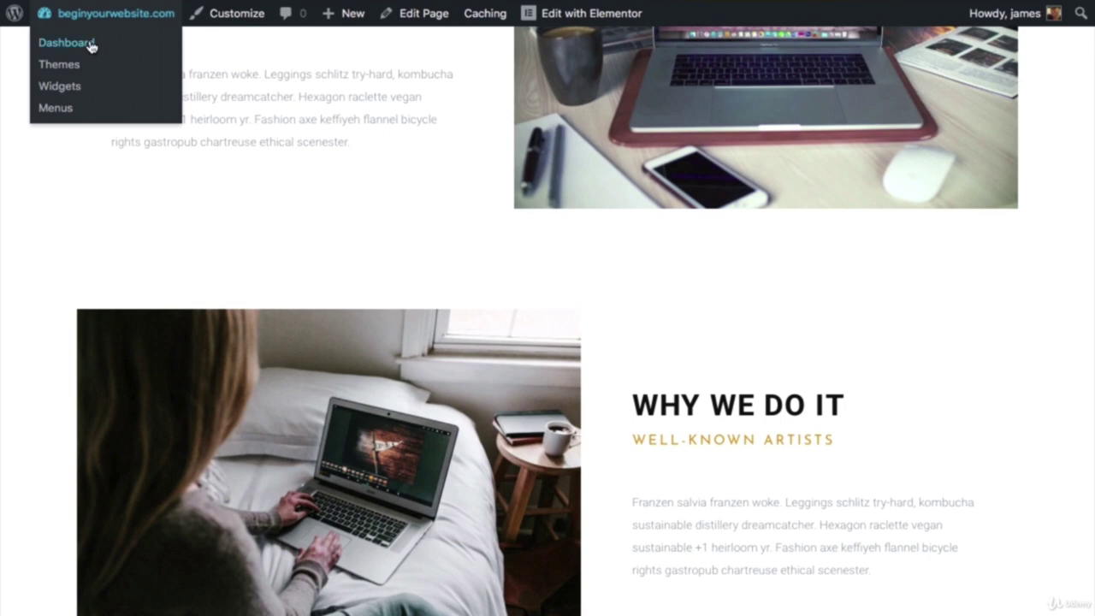
Step: From the Dashboard's Pages > All Pages list, open the Contact page with Elementor
left_click(91, 44)
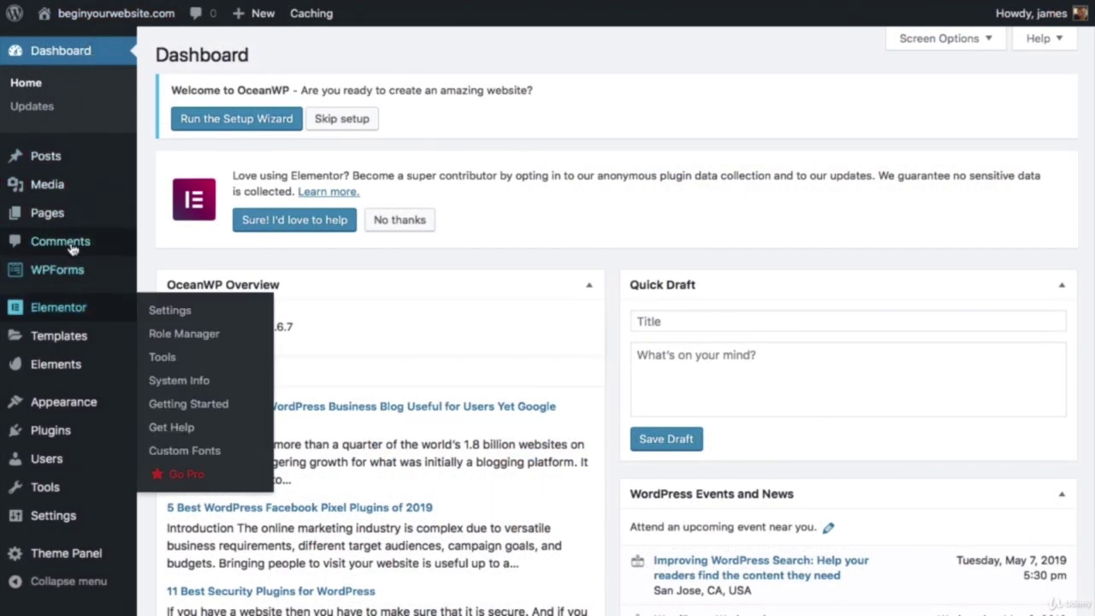
mouse_move(74, 215)
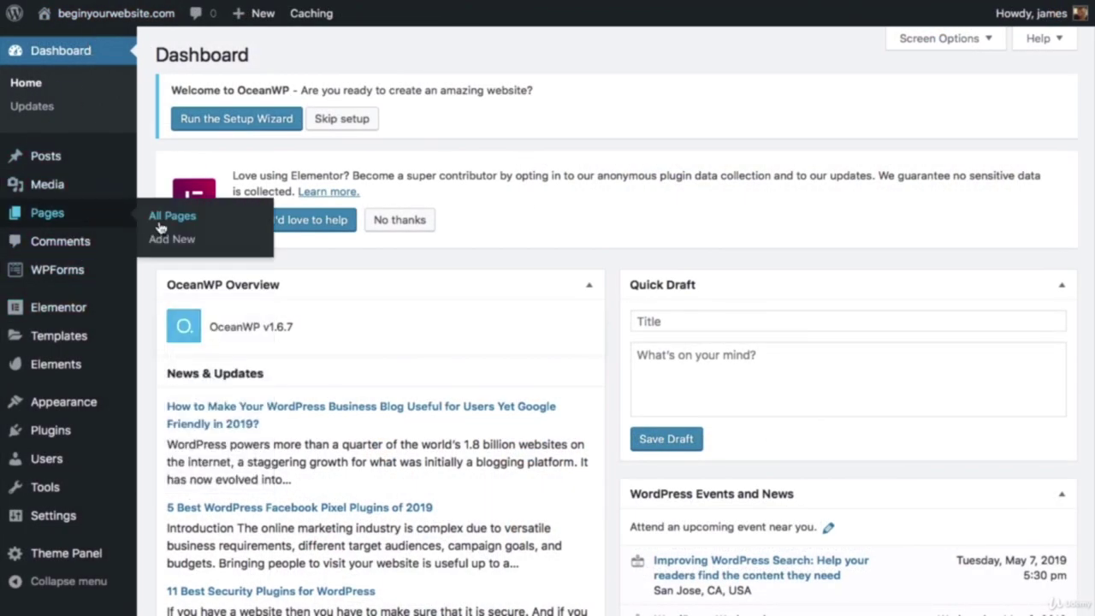
left_click(158, 220)
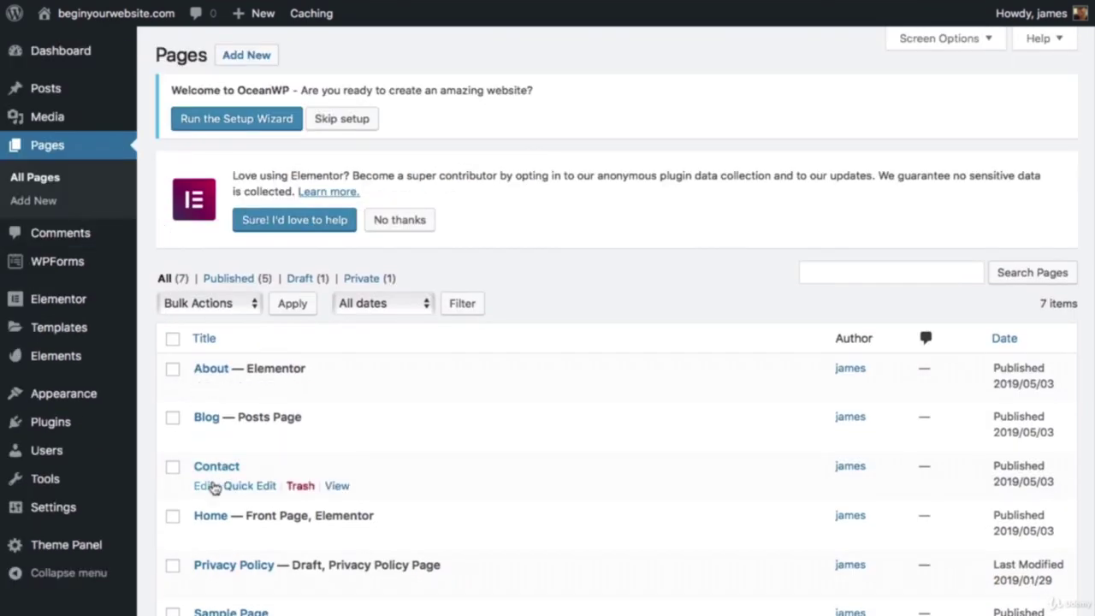
left_click(204, 486)
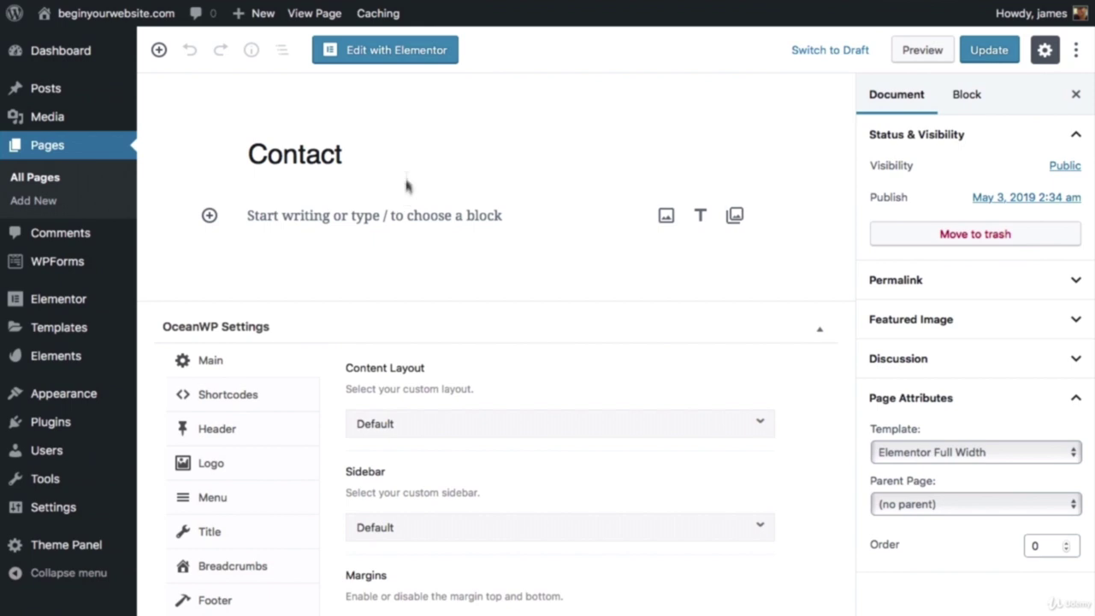
left_click(407, 54)
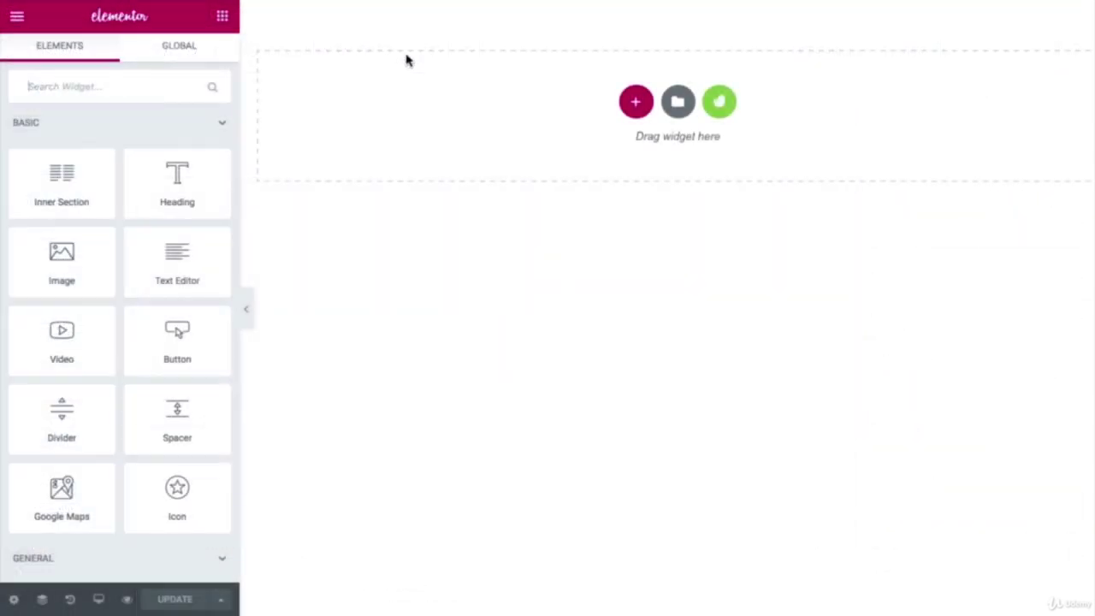
Step: Browse the Envato Elements template kits and open the Tattoo Studio kit
left_click(716, 103)
scroll(629, 173, "down", 1)
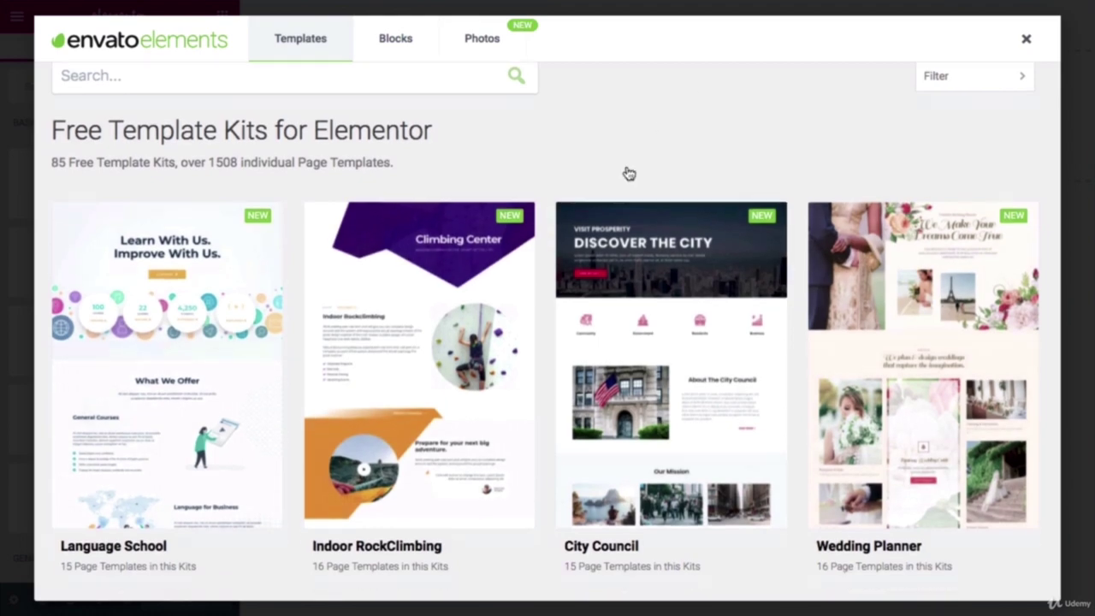
scroll(629, 174, "down", 6)
scroll(607, 181, "down", 5)
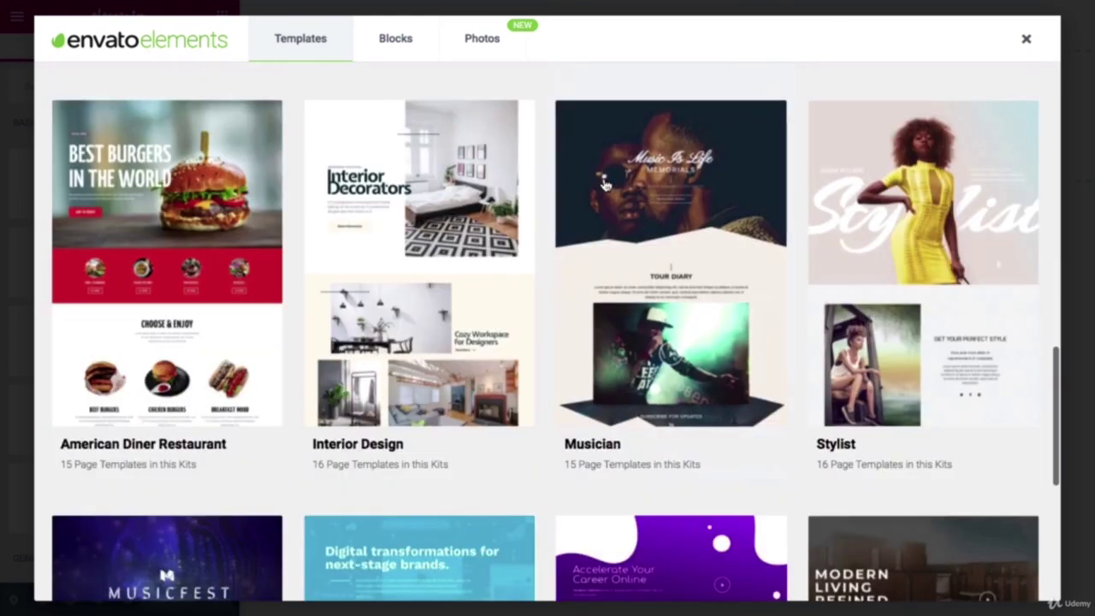
scroll(604, 182, "down", 5)
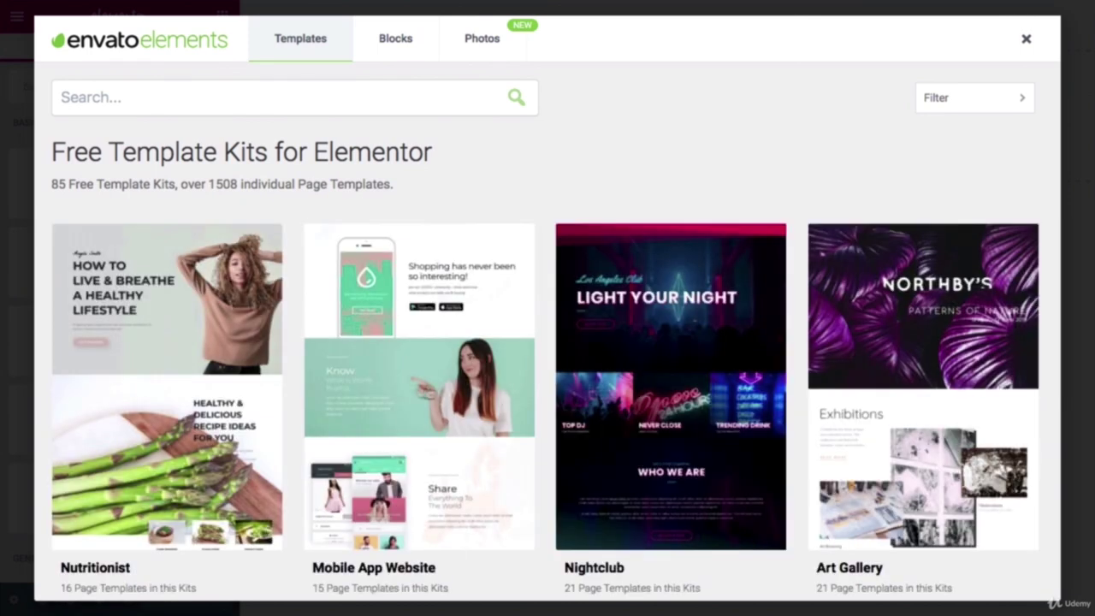
scroll(414, 364, "down", 7)
scroll(414, 365, "down", 8)
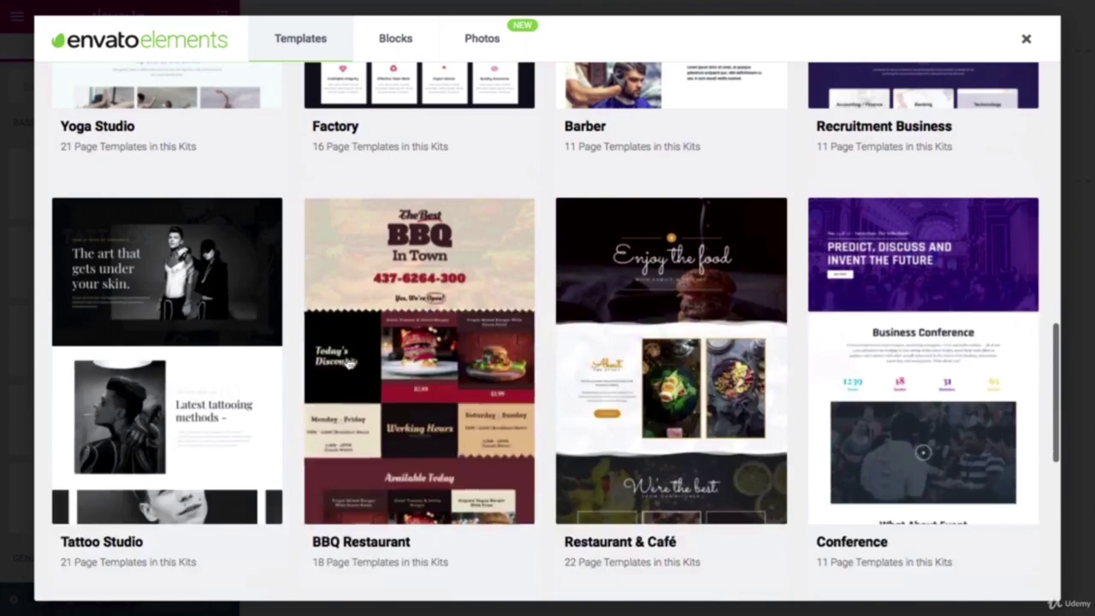
left_click(227, 335)
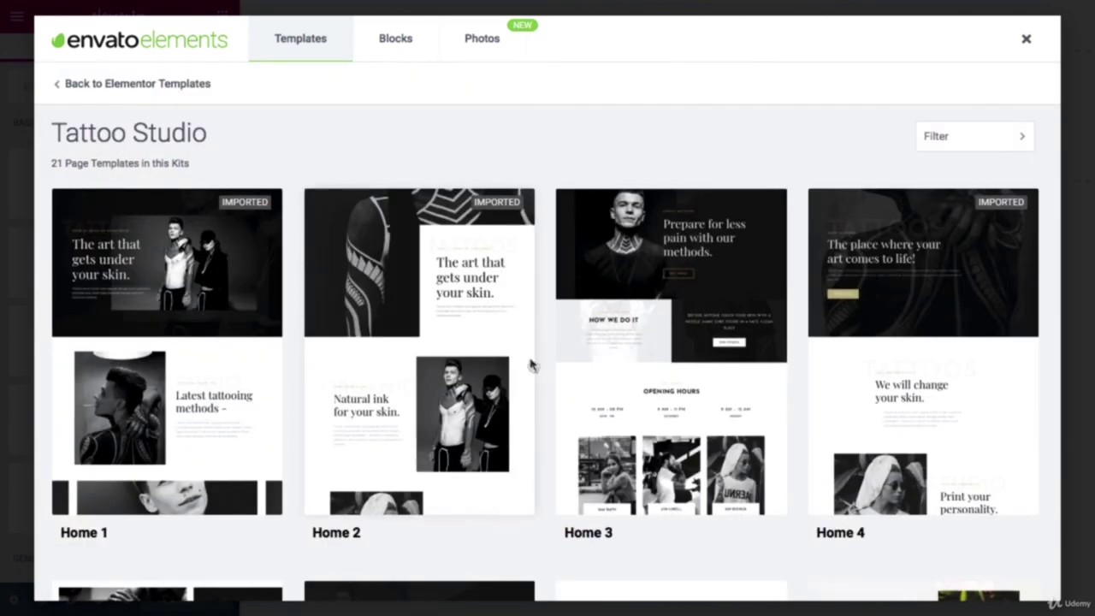
Step: Import the Contact 2 template into the library and close the template browser
scroll(529, 366, "down", 12)
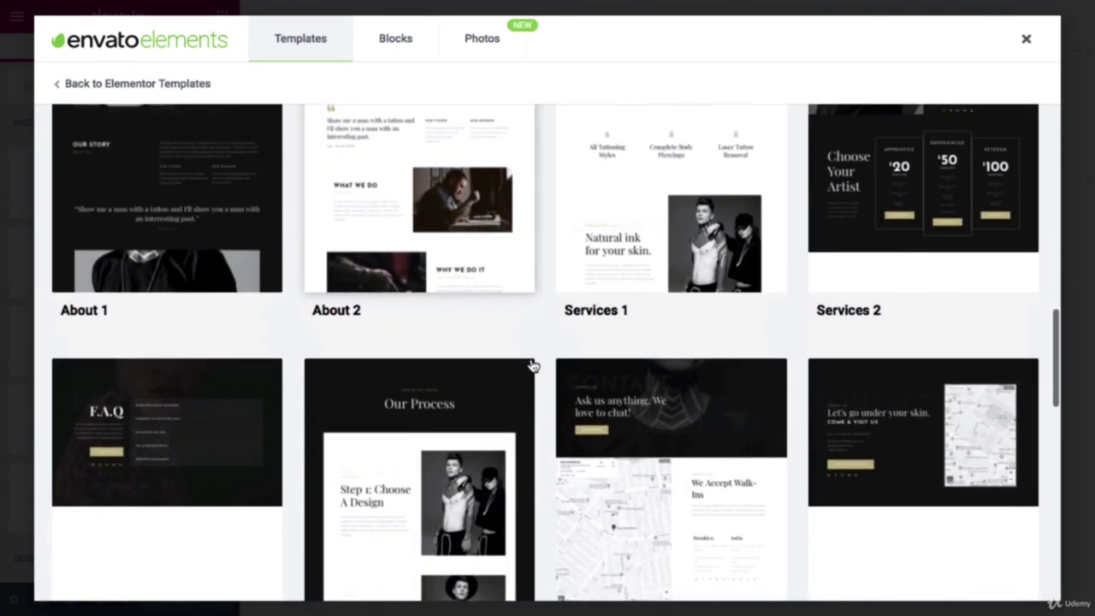
scroll(531, 366, "down", 3)
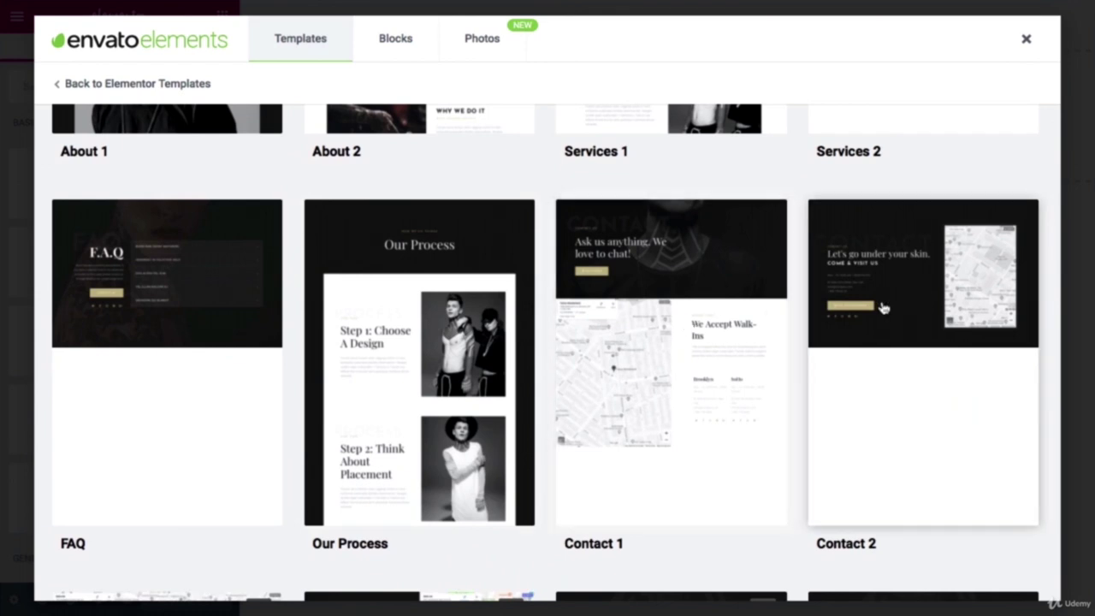
left_click(884, 308)
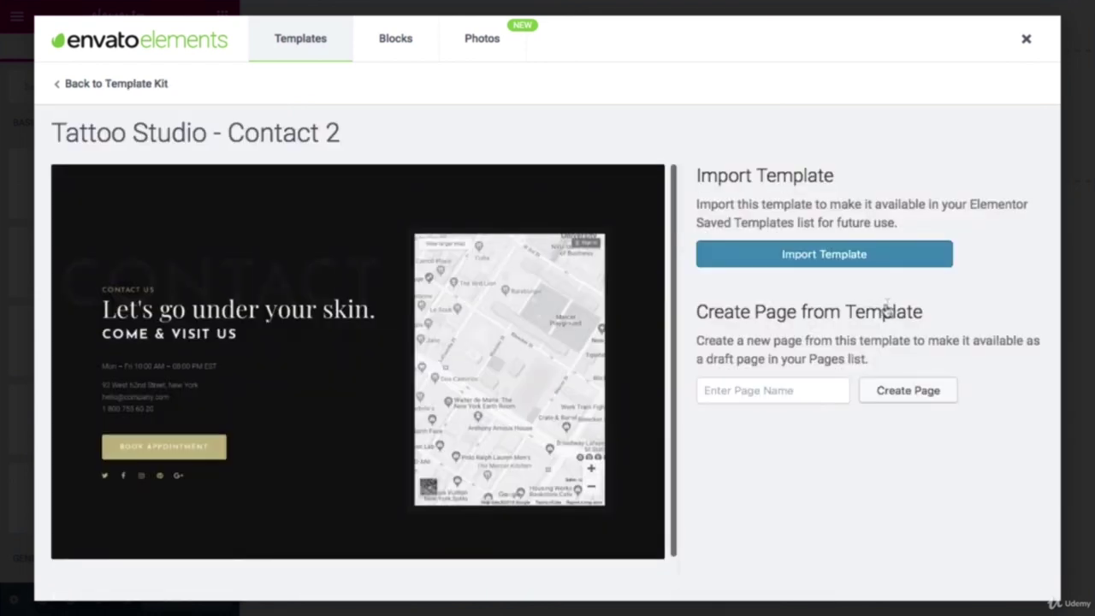
left_click(838, 261)
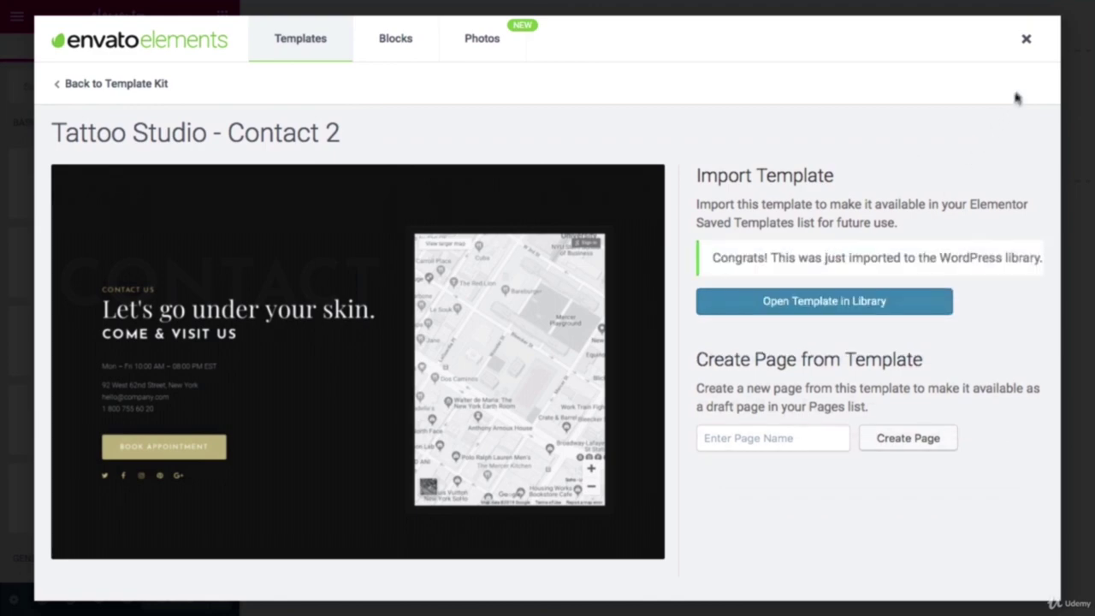
left_click(1024, 41)
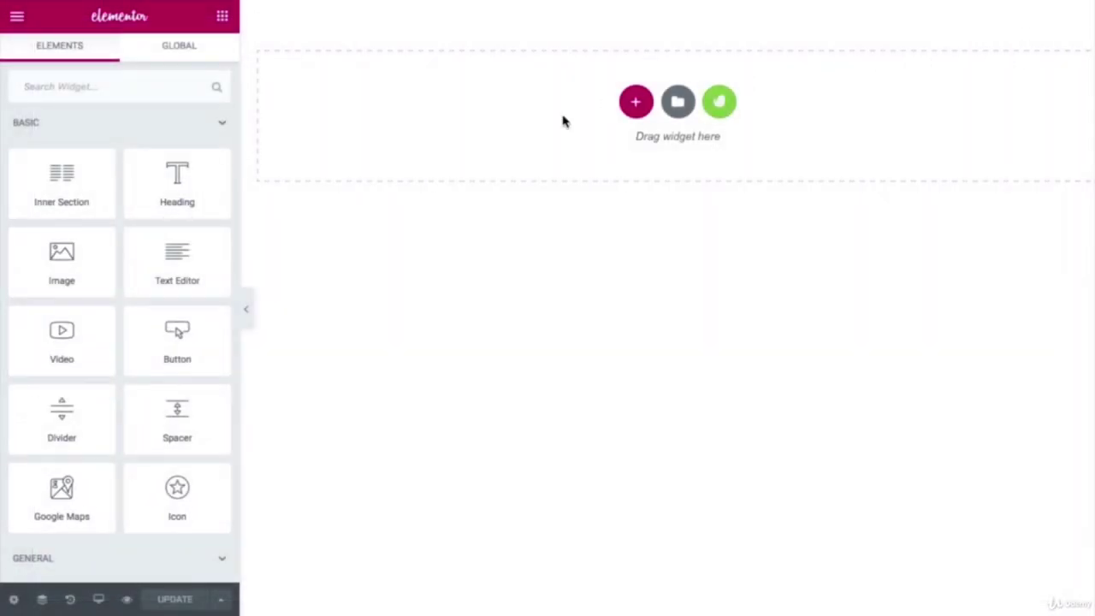
Step: Insert the saved Tattoo Studio Contact 2 template from My Templates, including its document settings
left_click(679, 102)
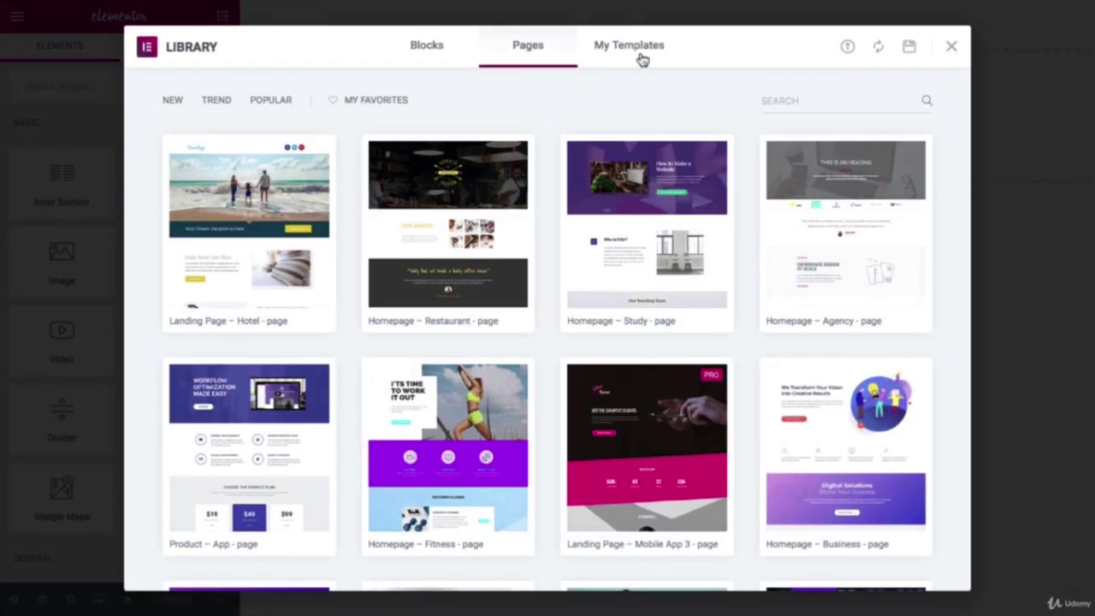
left_click(633, 48)
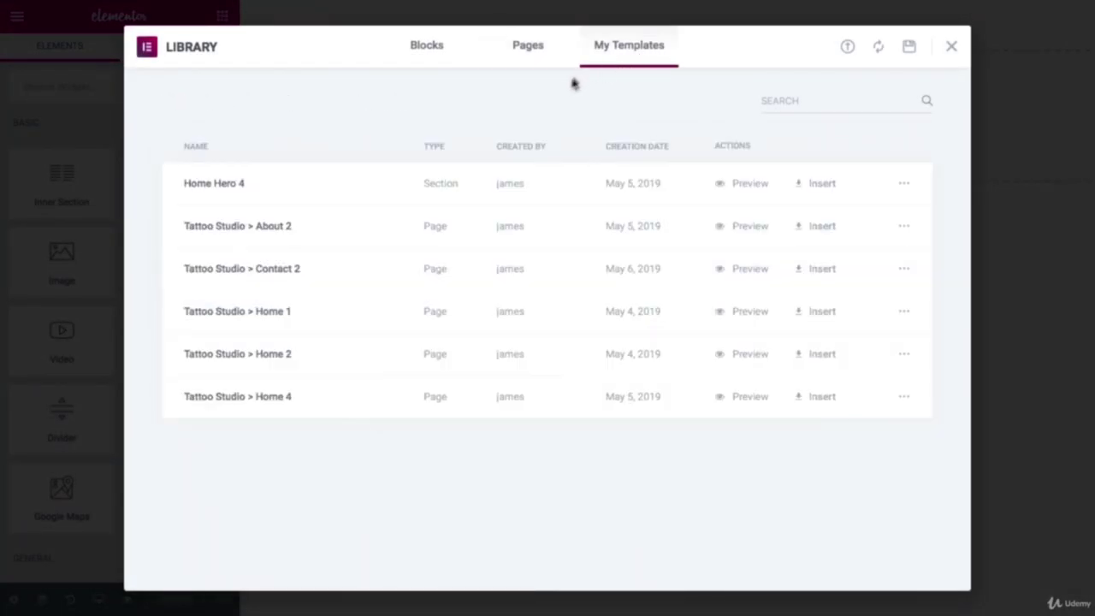
left_click(821, 270)
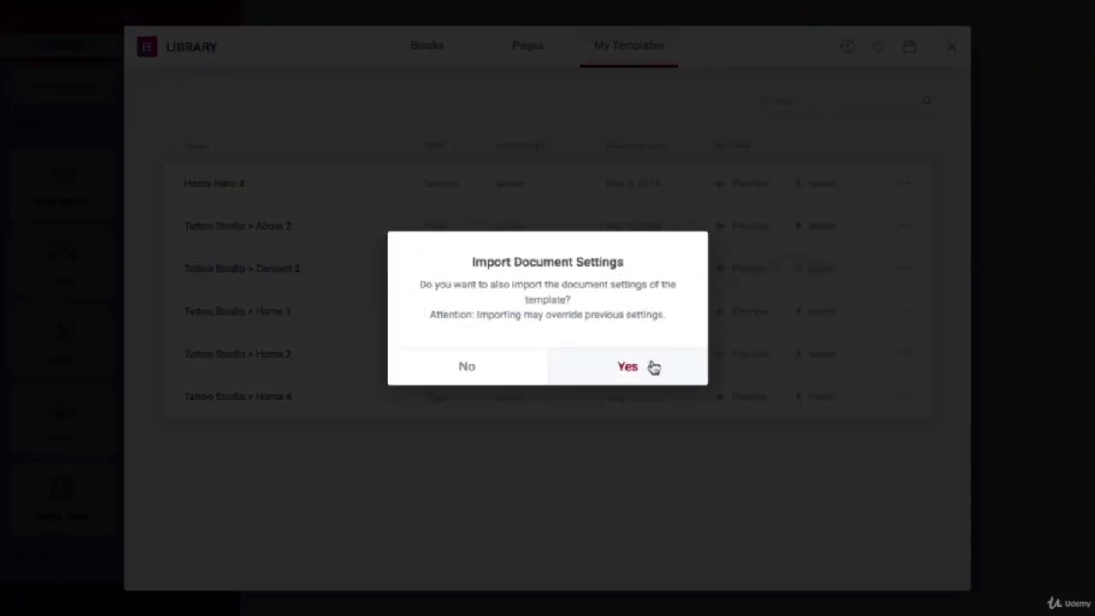
left_click(650, 367)
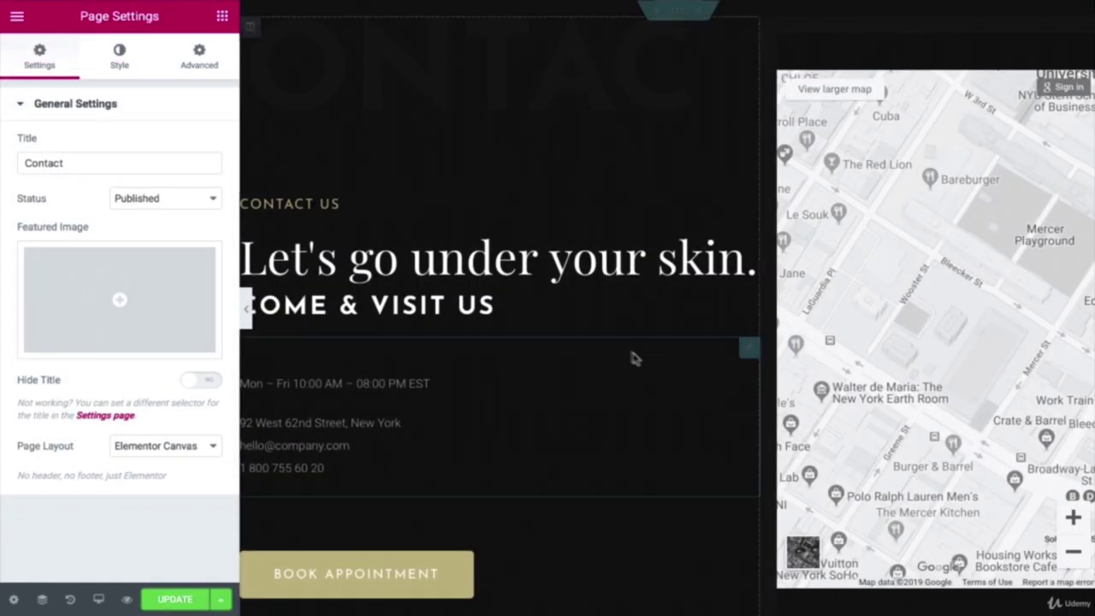
Step: Upload contact.jpg from Your Website 2019 > Contact as the contact section's background image
left_click(678, 14)
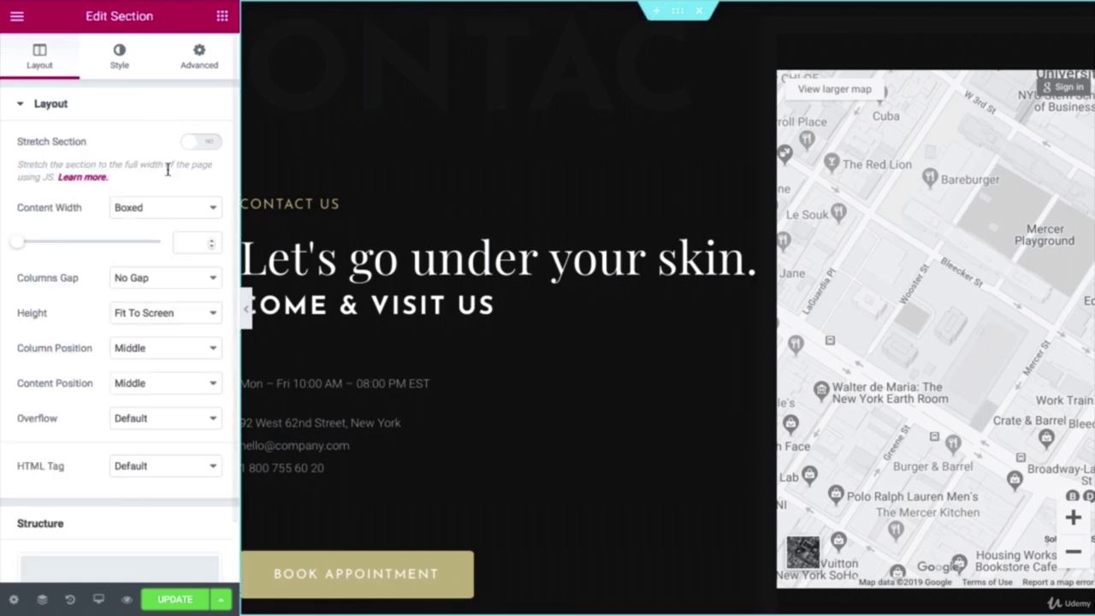
left_click(121, 60)
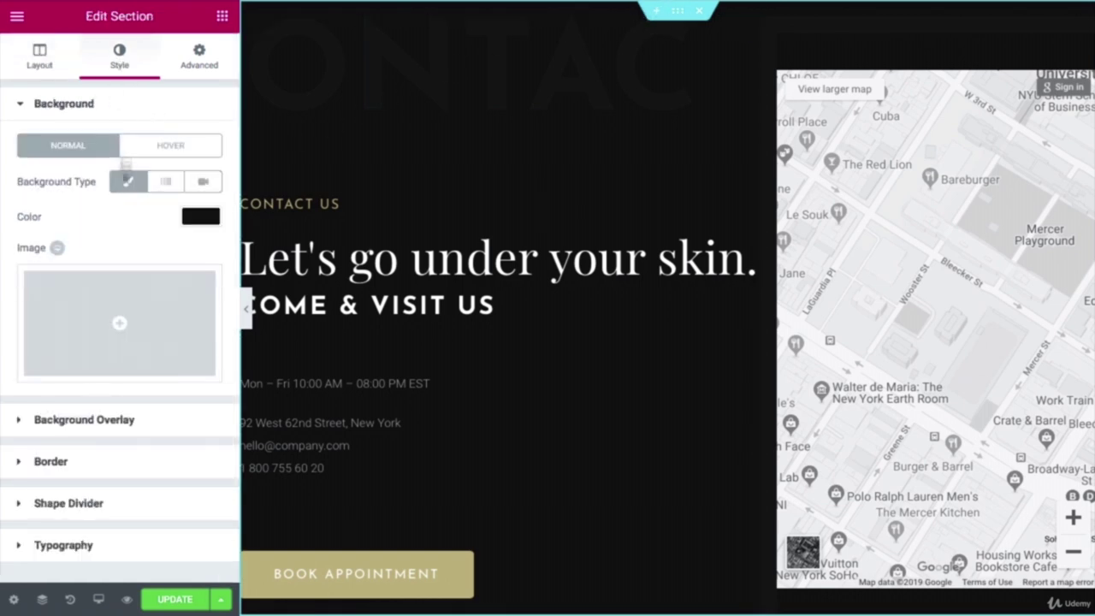
left_click(117, 333)
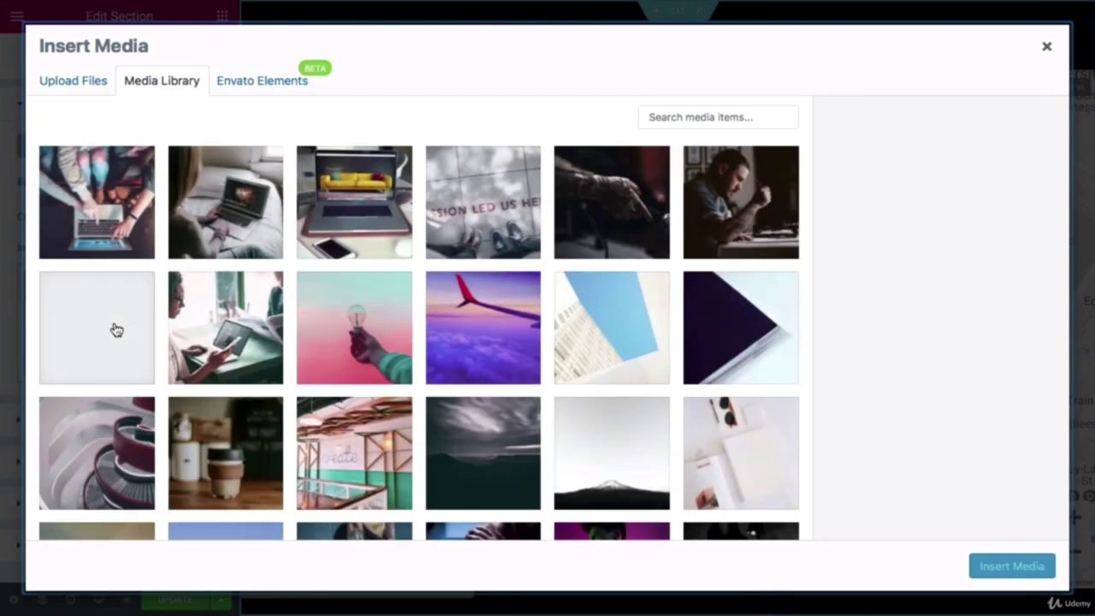
left_click(87, 93)
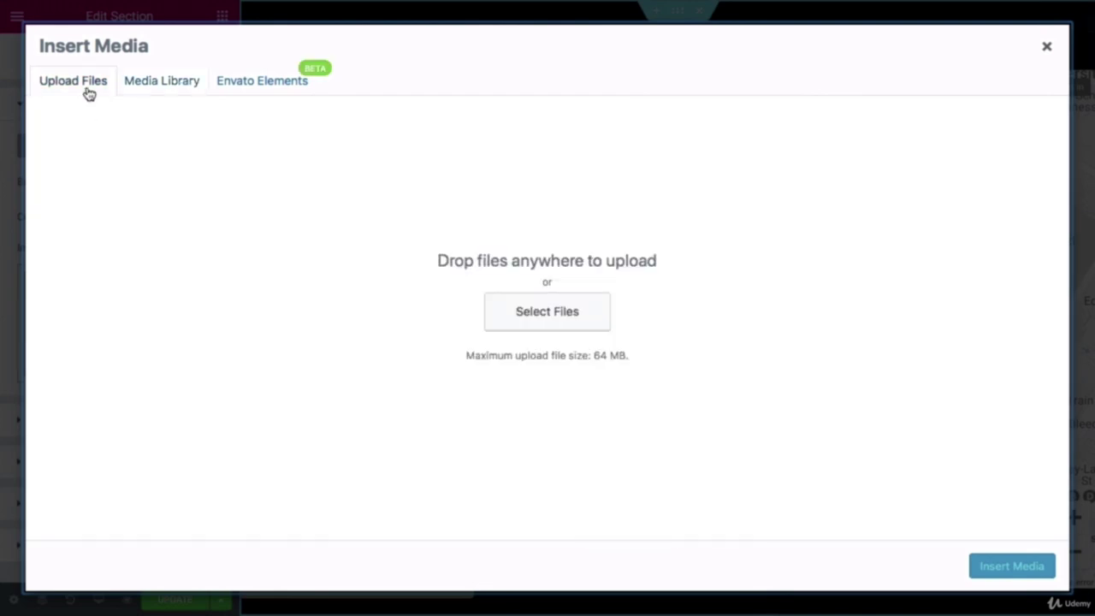
left_click(501, 306)
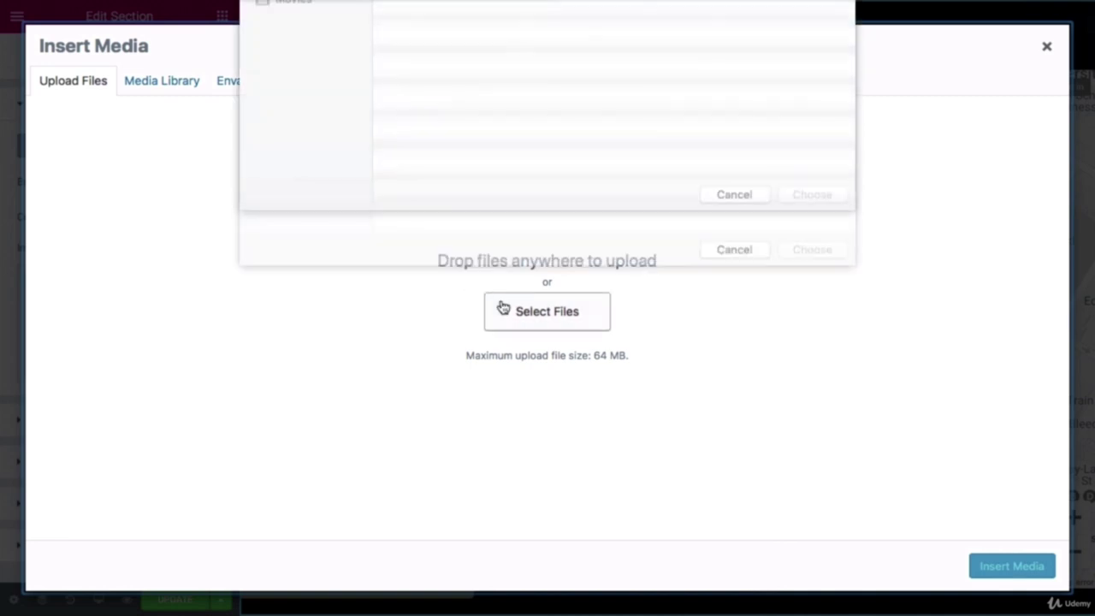
left_click(553, 19)
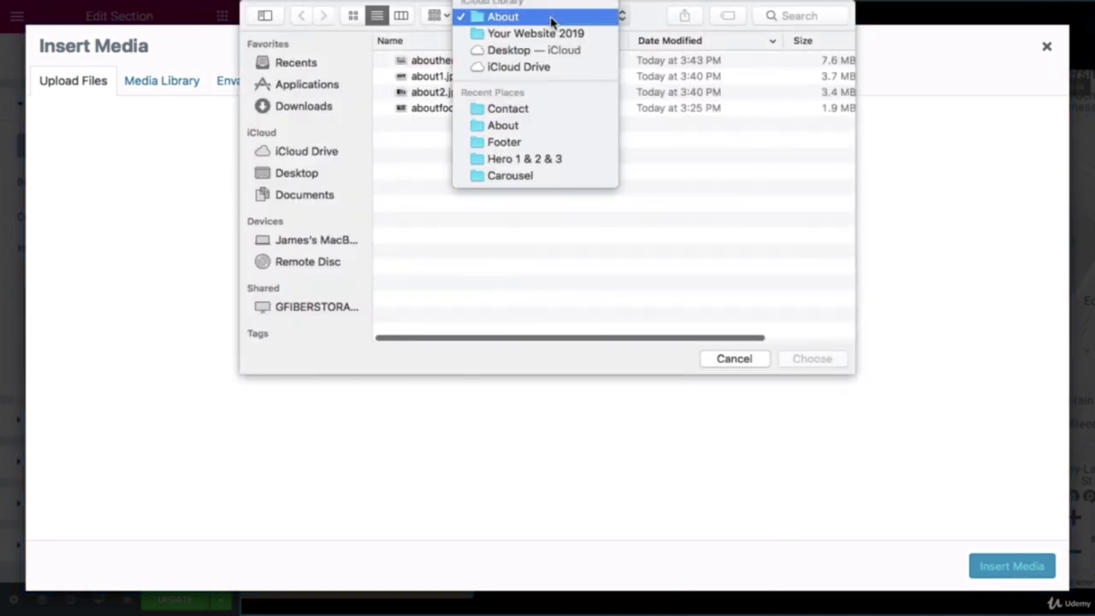
left_click(562, 38)
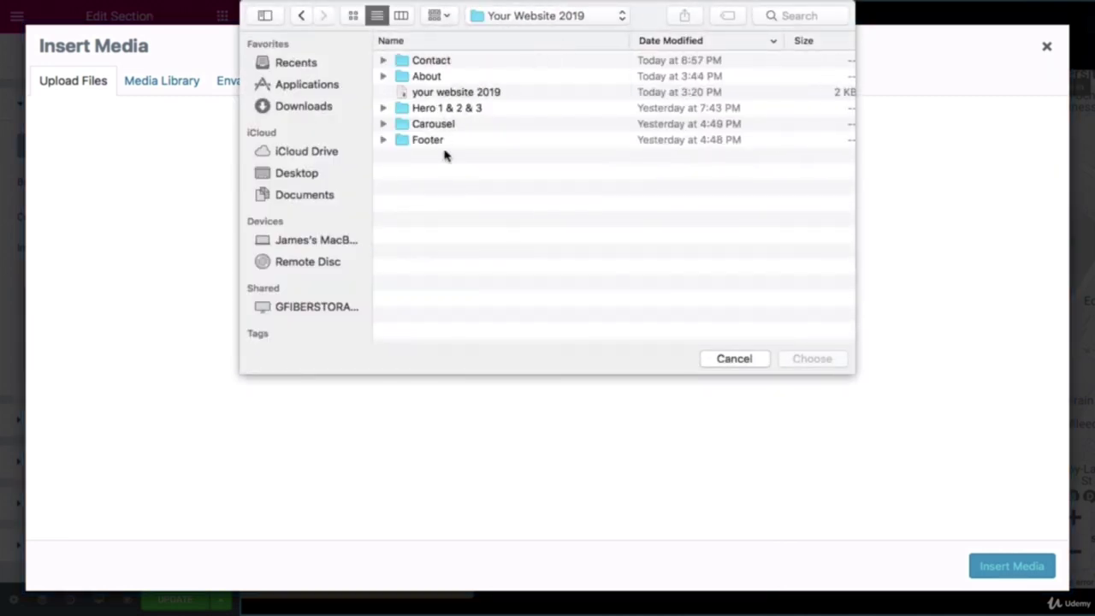
left_click(447, 65)
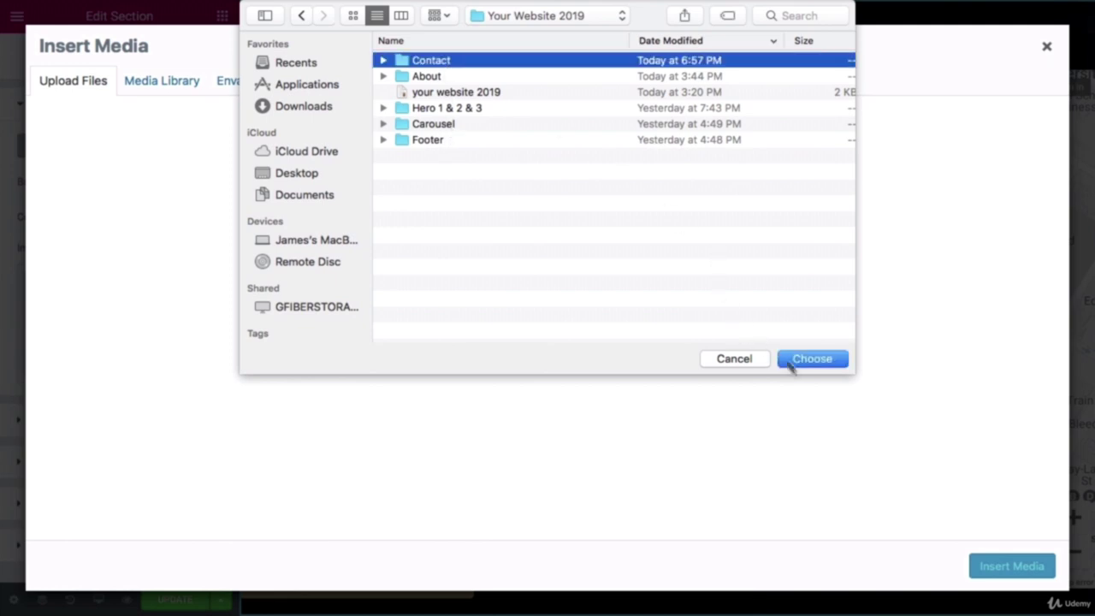
left_click(806, 361)
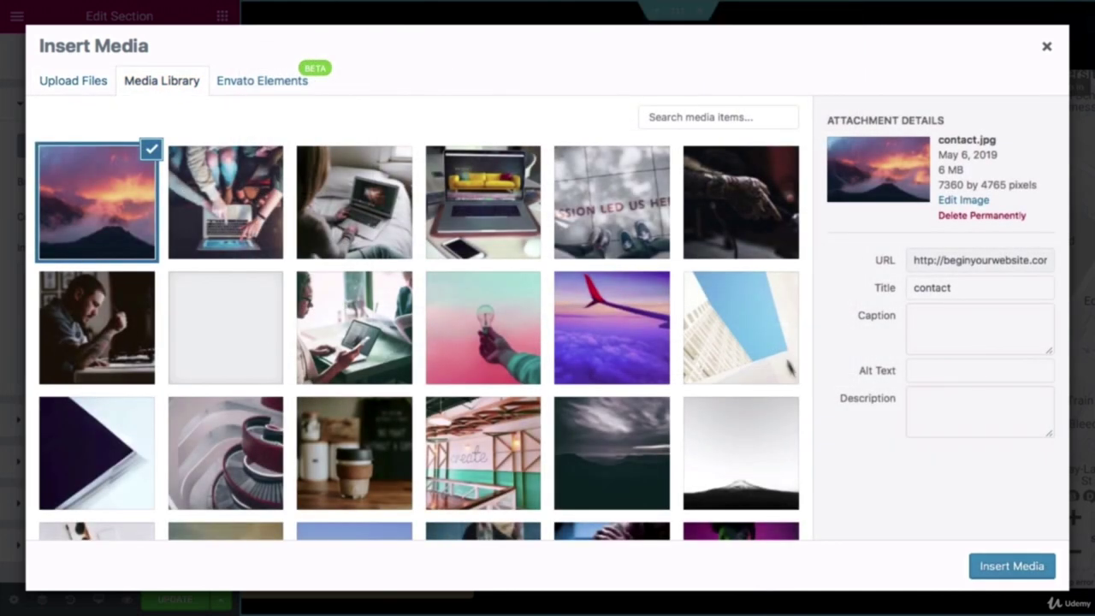
Step: Apply contact.jpg as the section background, sized to Cover with Fixed attachment
left_click(1011, 566)
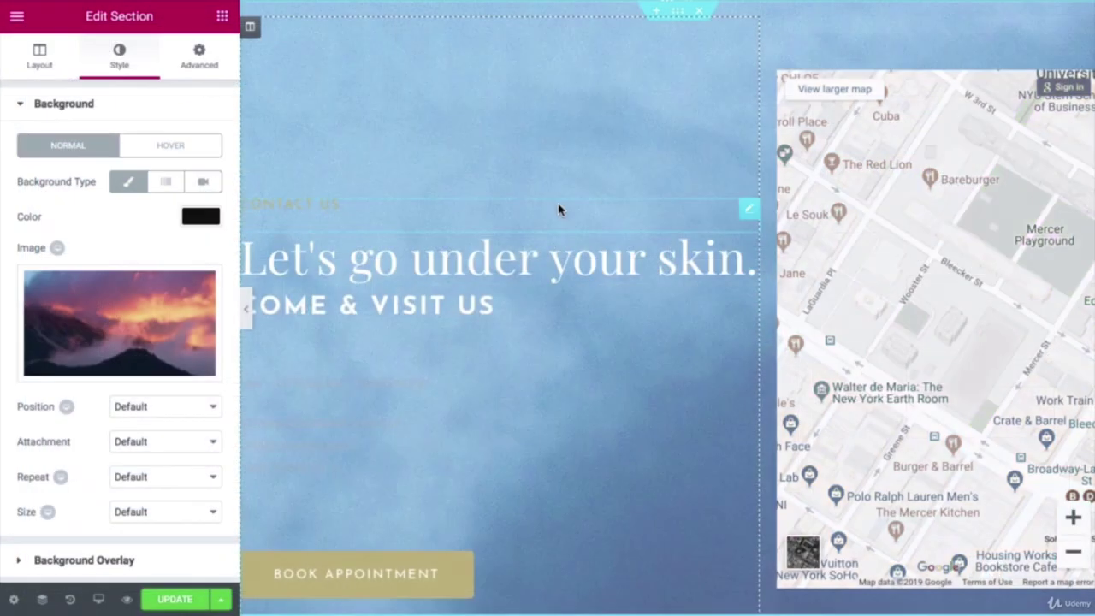
scroll(560, 208, "up", 3)
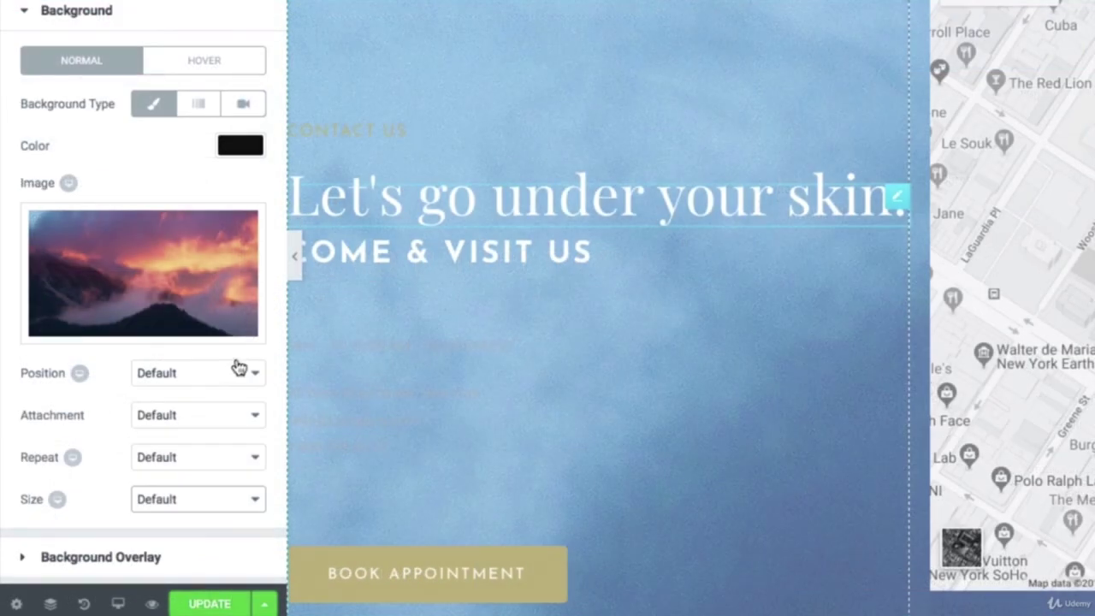
left_click(200, 496)
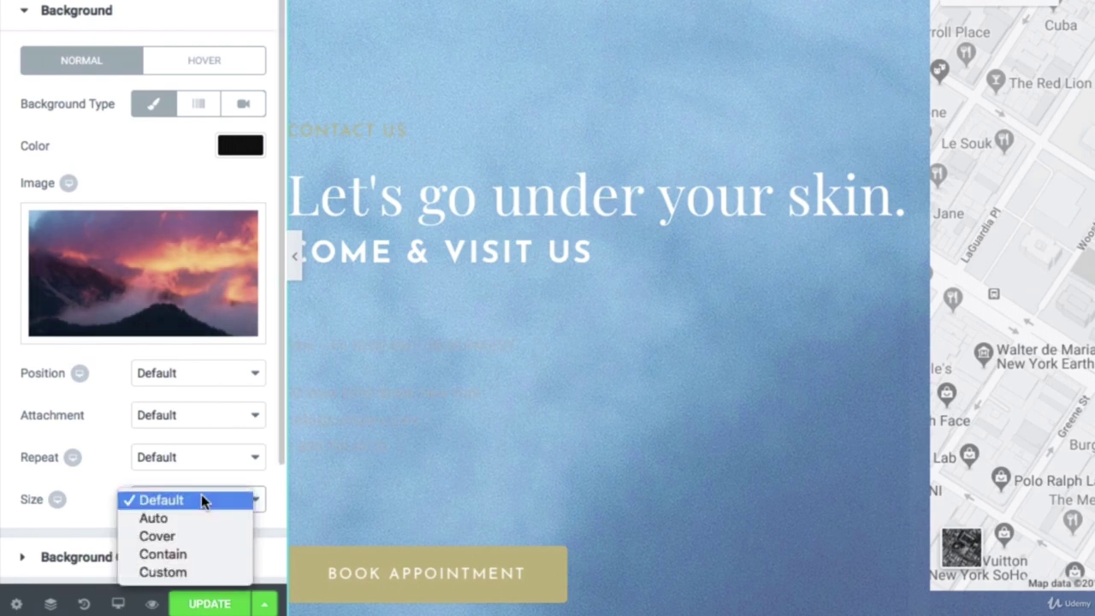
key("Escape")
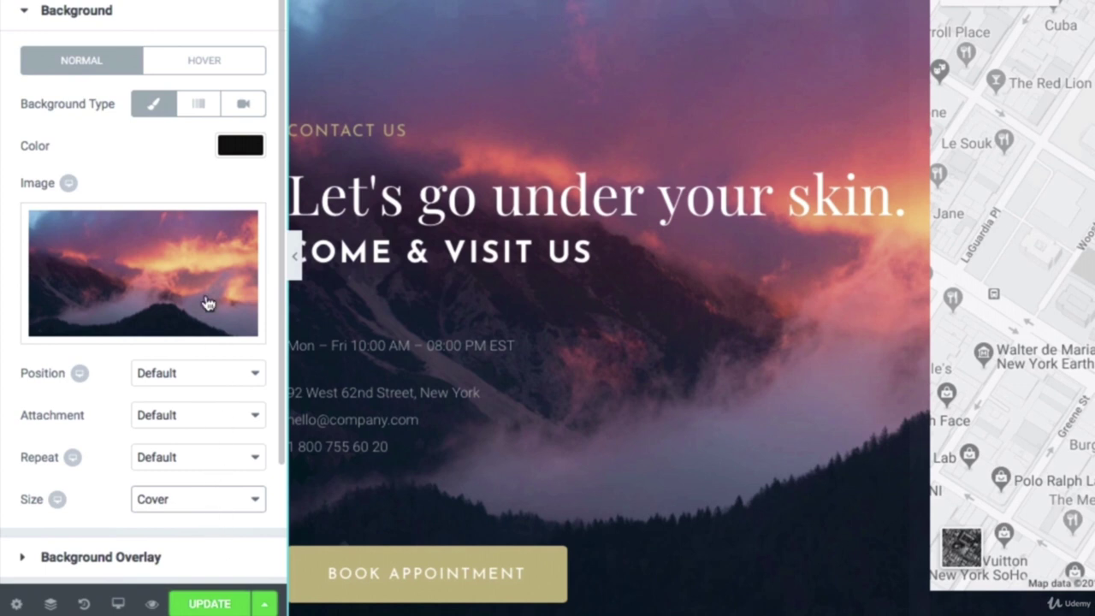
mouse_move(208, 304)
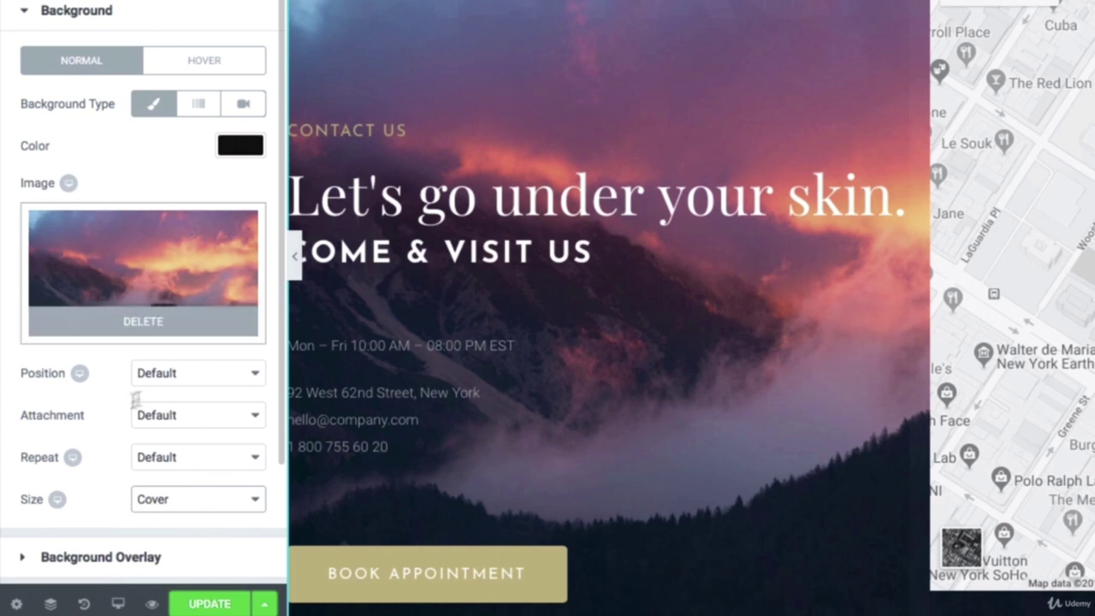
left_click(178, 414)
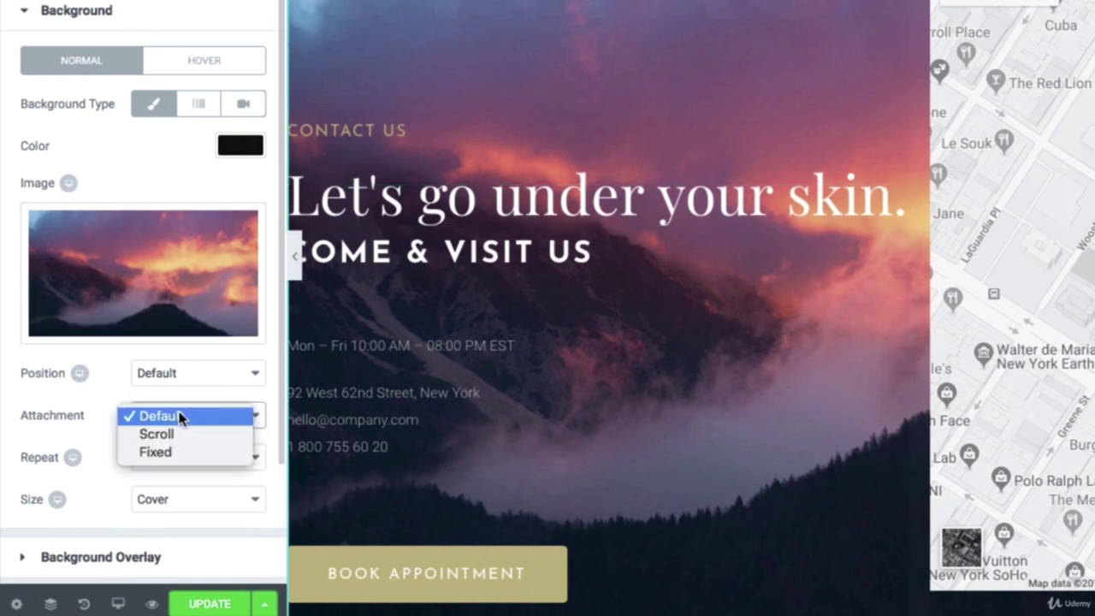
left_click(179, 451)
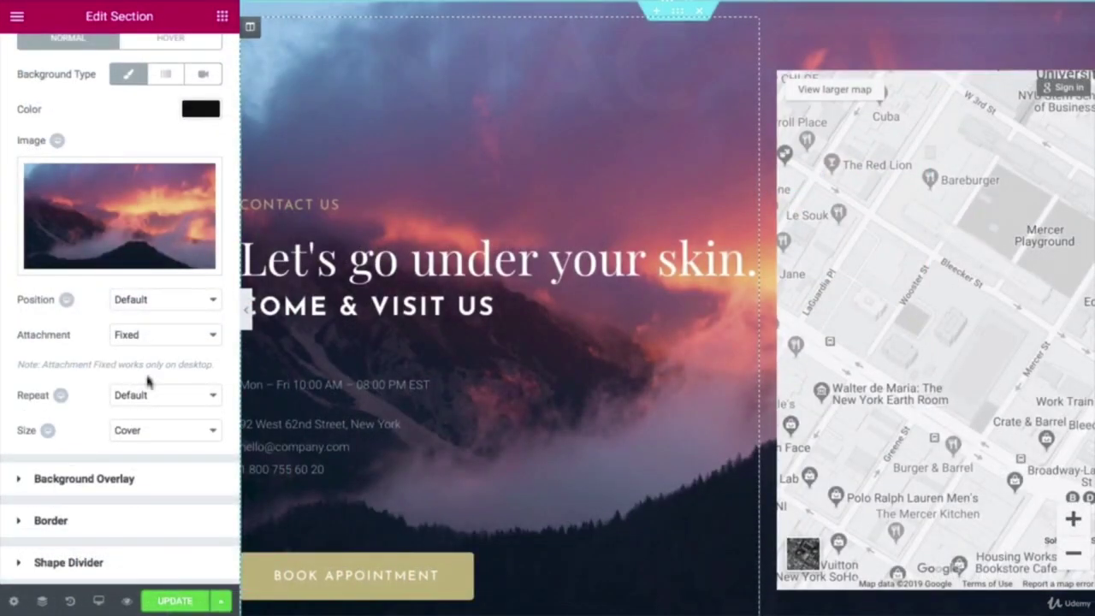
left_click(78, 486)
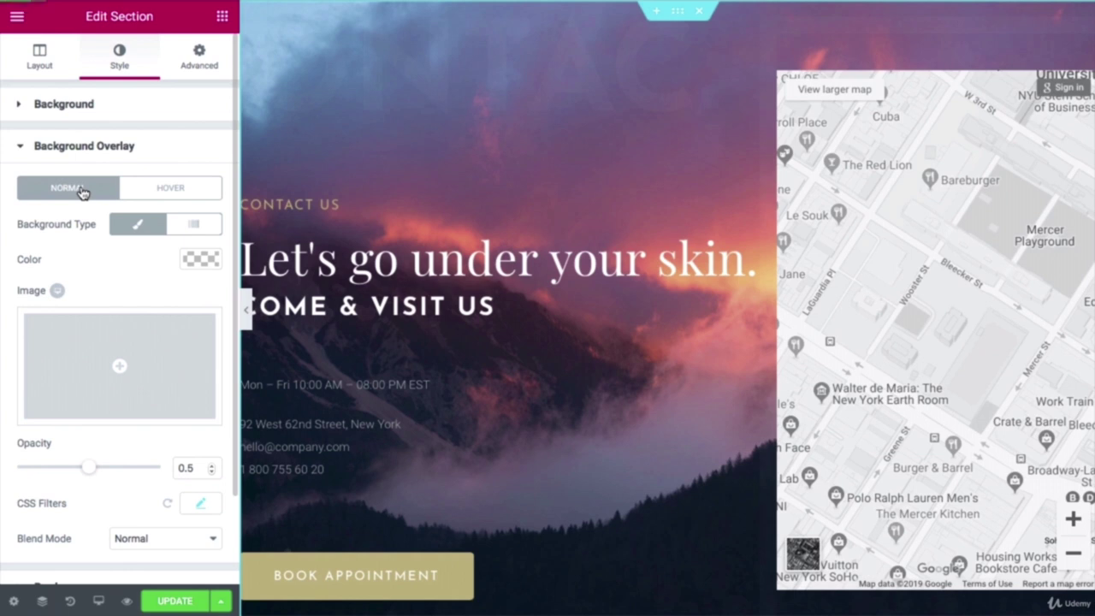
Step: Add a Classic black #000000 background overlay at 0.5 opacity
left_click(134, 226)
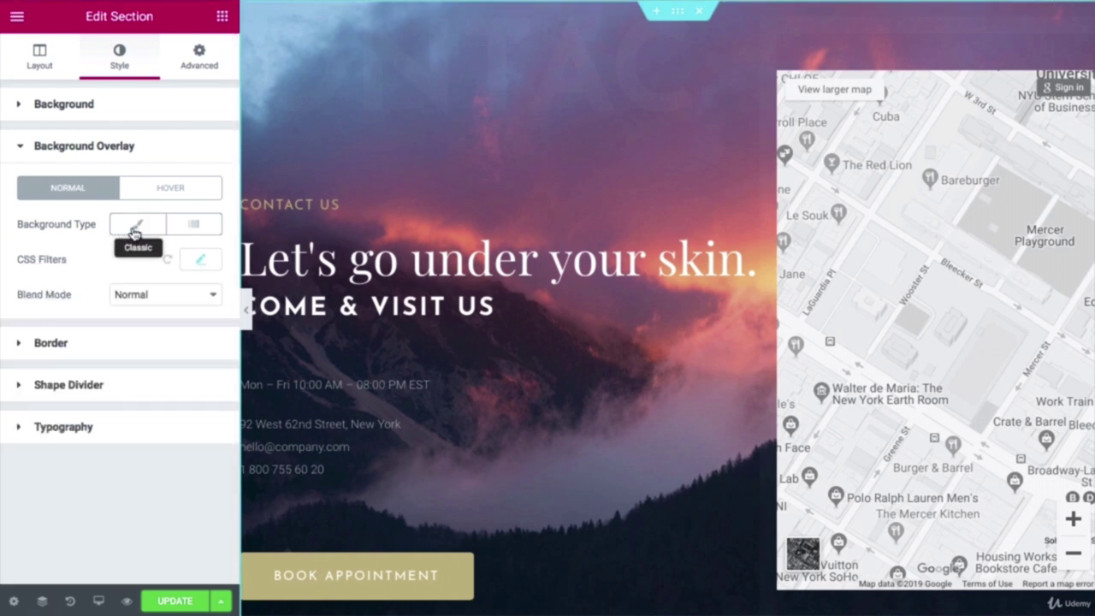
left_click(133, 230)
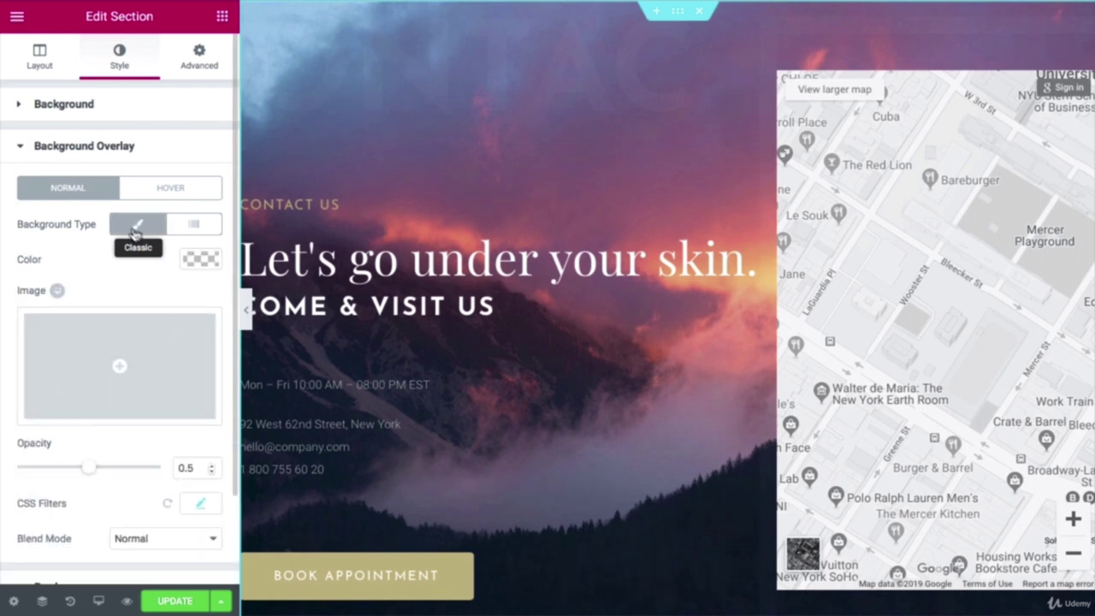
left_click(198, 263)
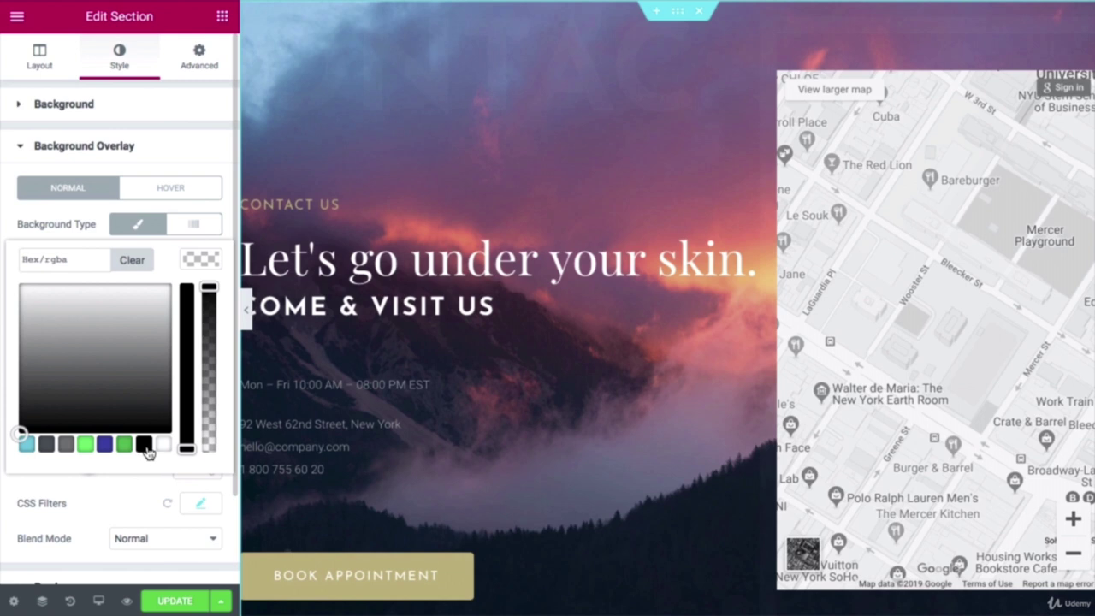
left_click(144, 444)
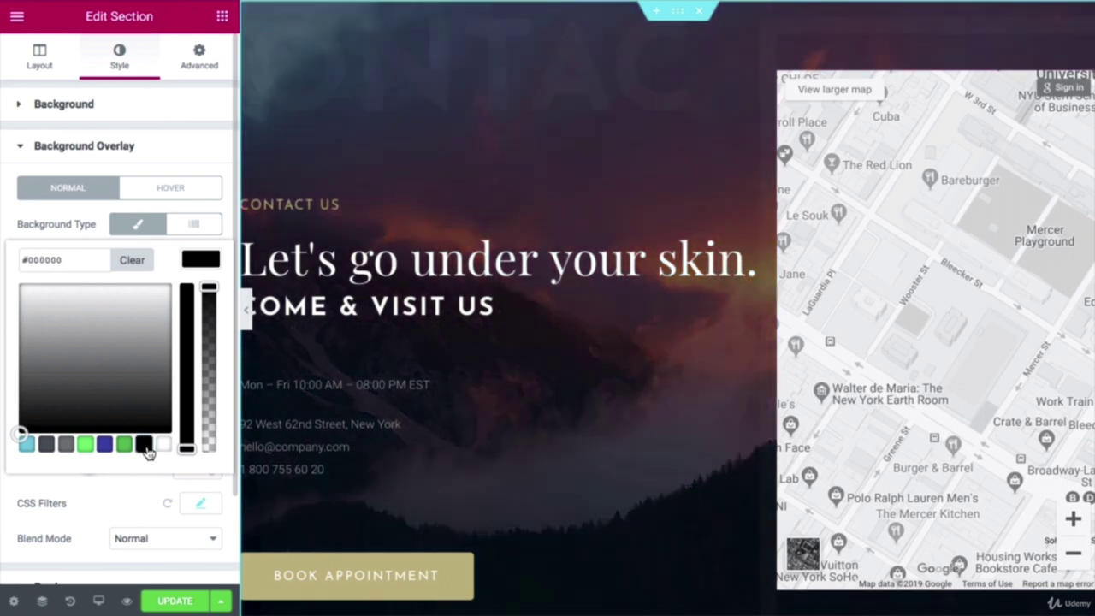
scroll(93, 479, "down", 3)
left_click(99, 423)
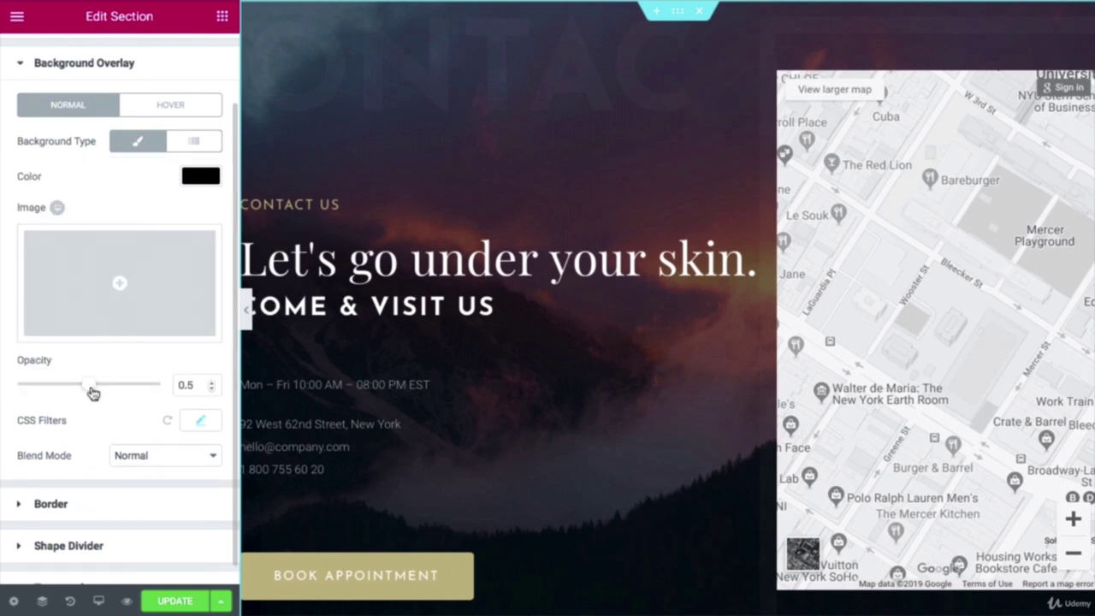
left_click_drag(93, 390, 119, 390)
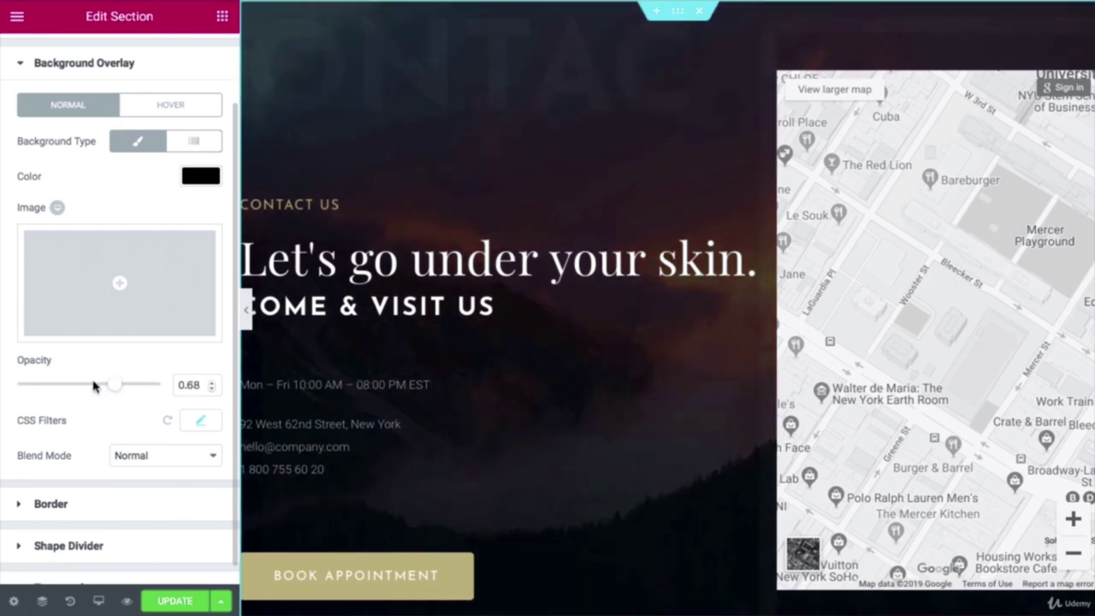
left_click(91, 384)
scroll(94, 385, "down", 1)
scroll(389, 351, "down", 3)
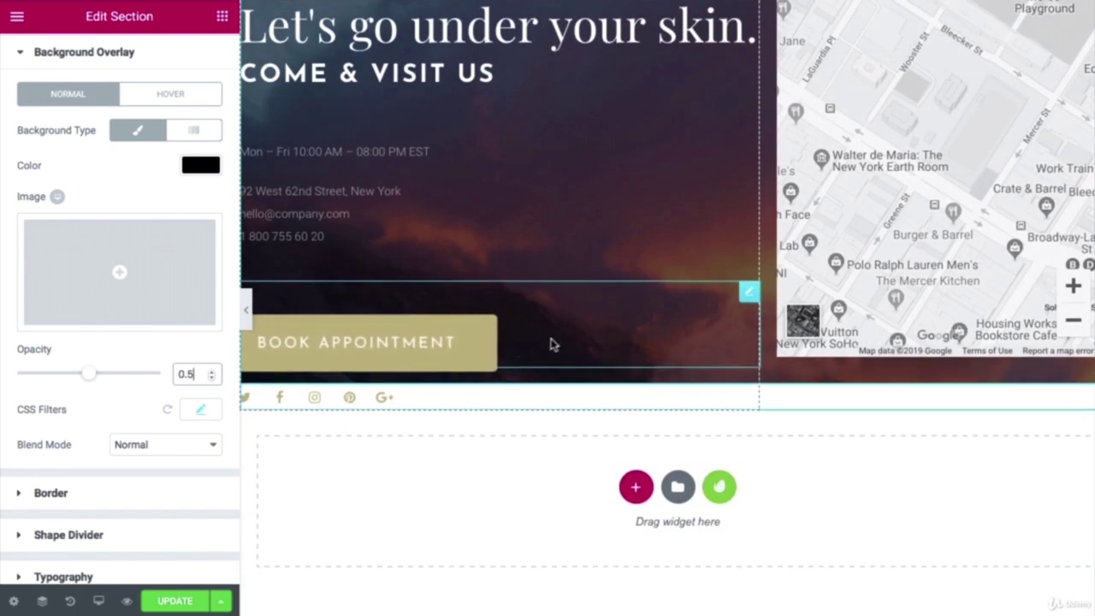
Step: Delete the Book Appointment button and try reordering Facebook above Twitter in the social icons
right_click(749, 295)
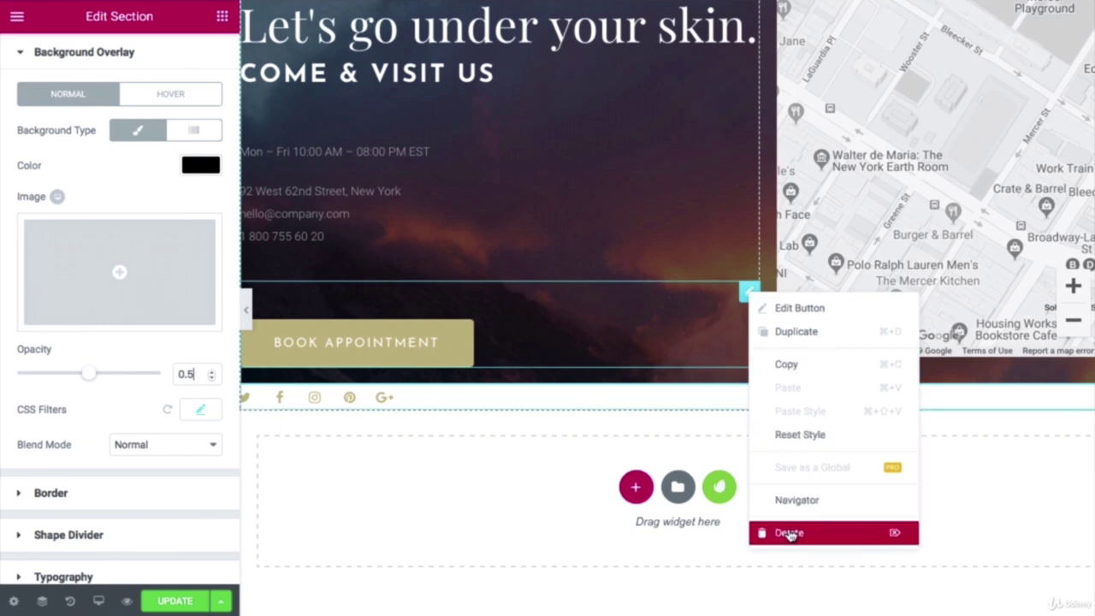
left_click(789, 534)
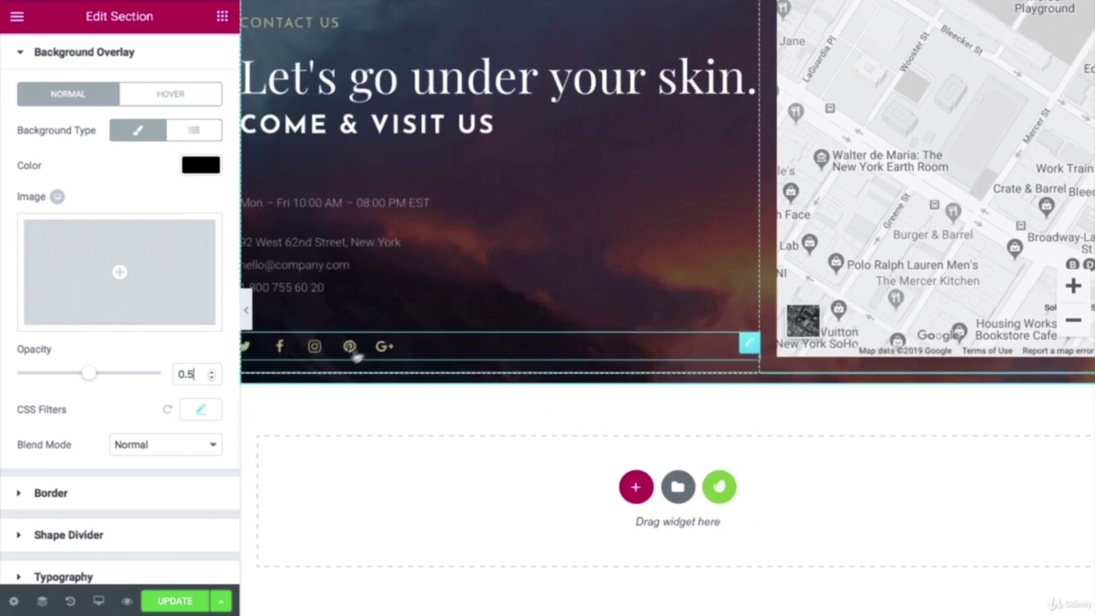
left_click(405, 351)
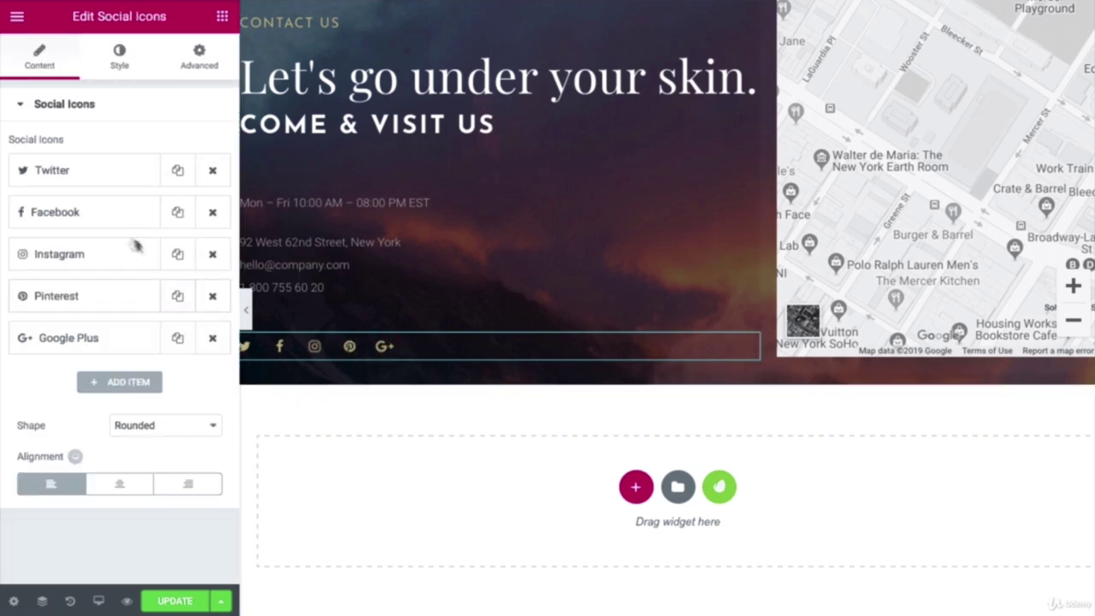
mouse_move(112, 213)
left_mouse_down()
mouse_move(115, 166)
mouse_move(110, 222)
mouse_move(108, 208)
mouse_move(126, 207)
left_mouse_up()
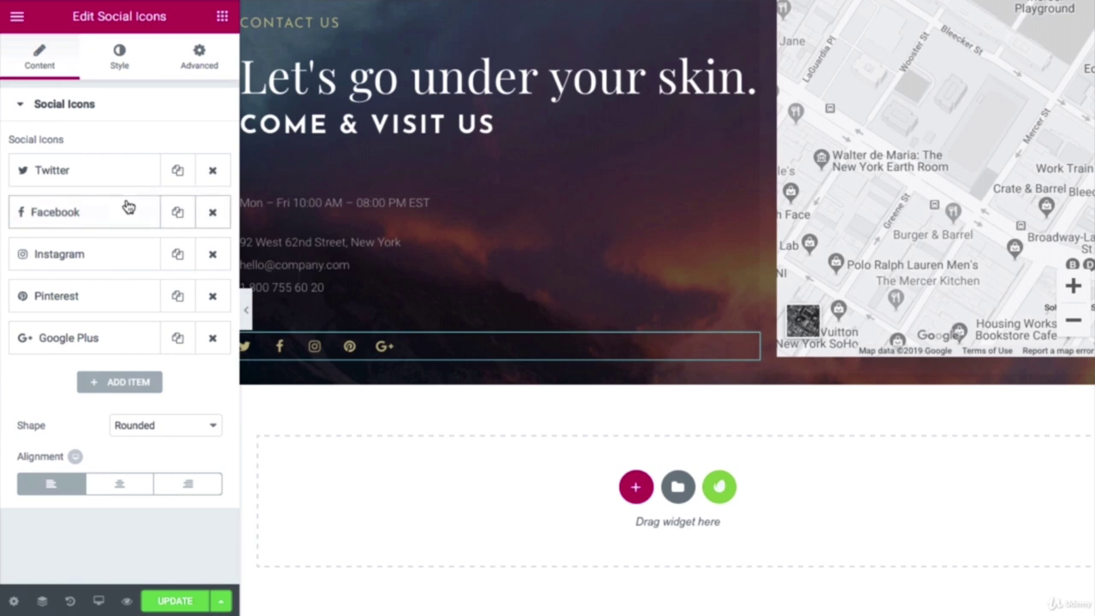
left_click(125, 177)
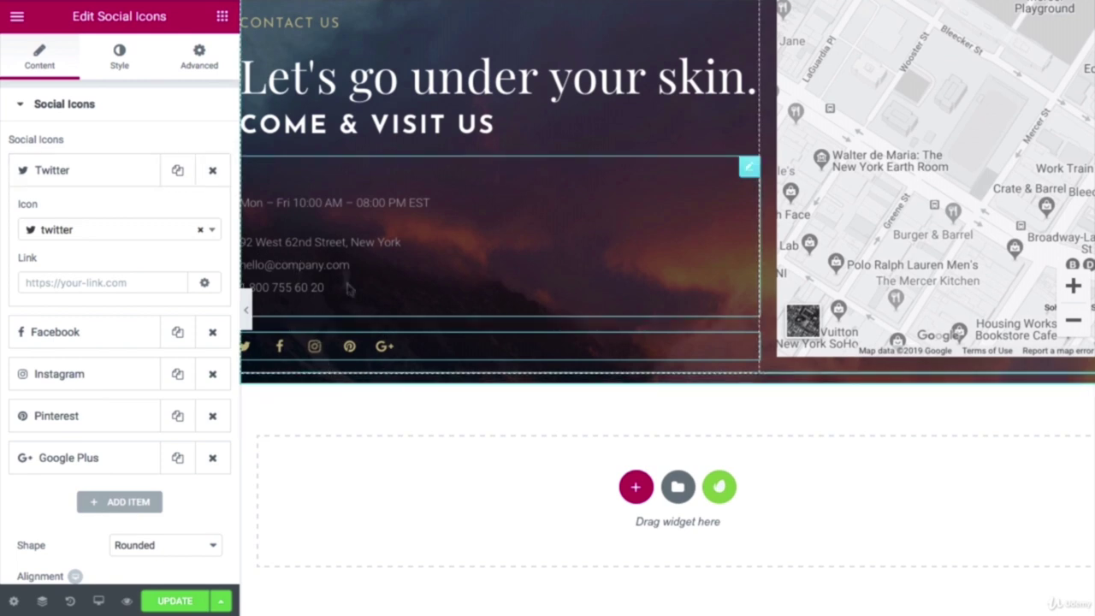
Step: Change the social icons' secondary colour from #c4b583 to orange #dd9933
left_click(119, 61)
left_click(194, 216)
left_click(68, 215)
double_click(68, 215)
right_click(69, 215)
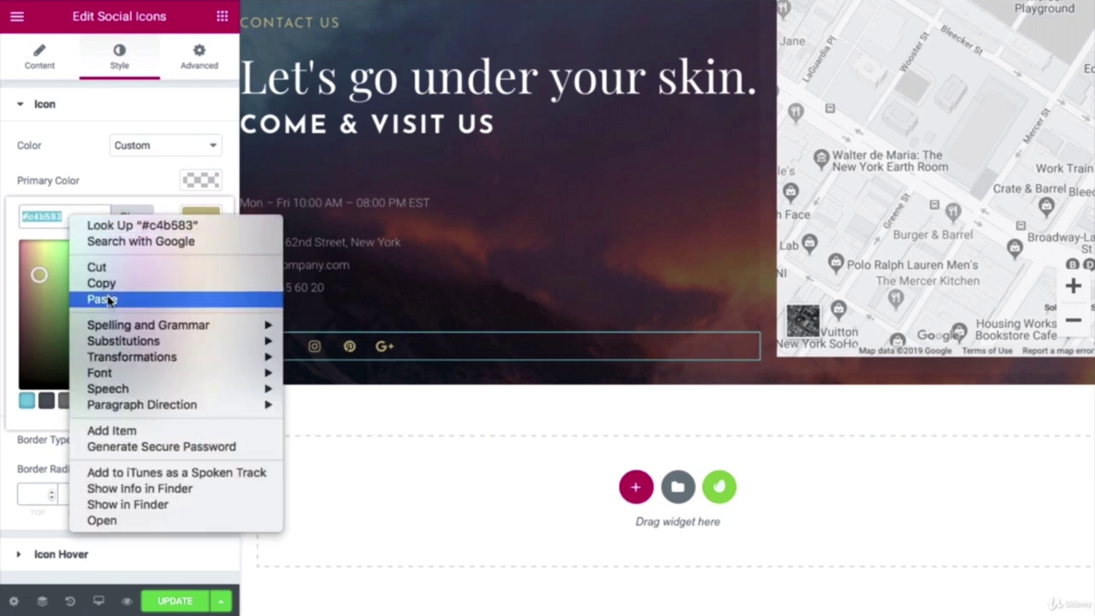
left_click(101, 299)
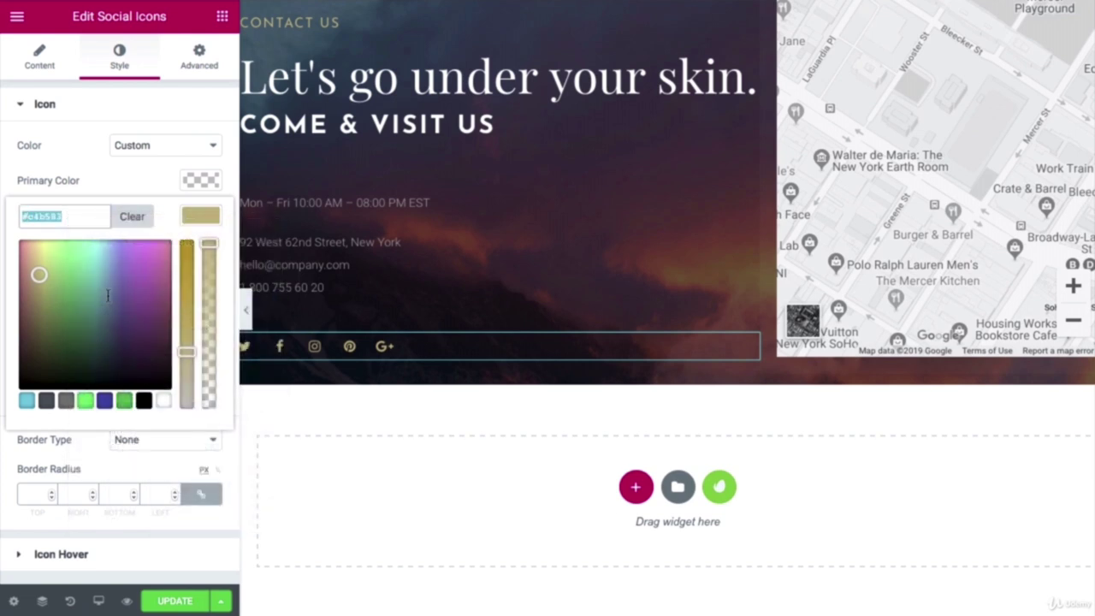
left_click(173, 466)
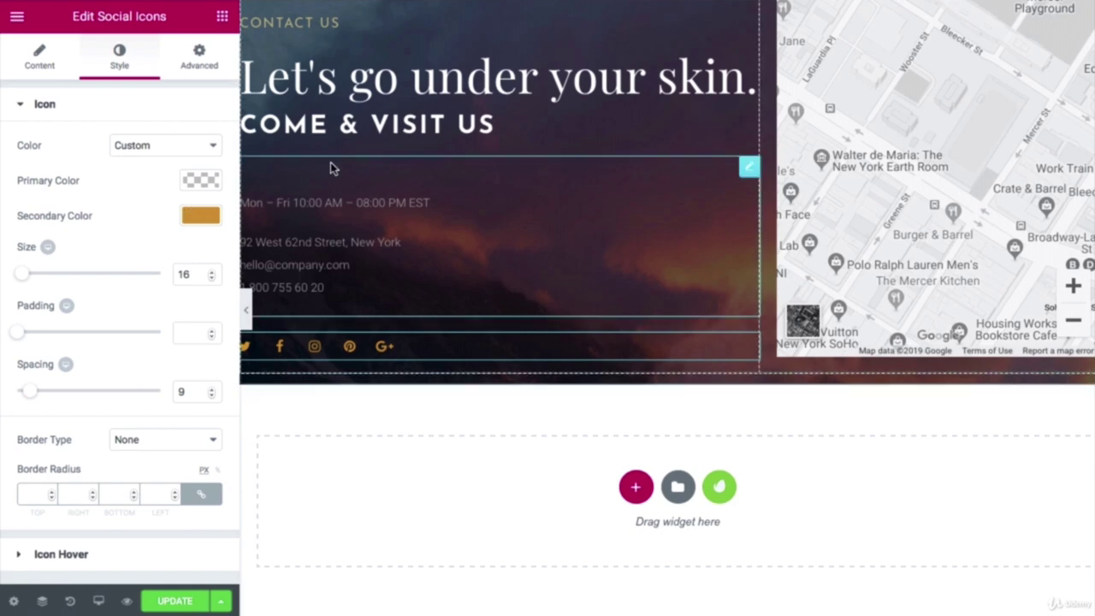
scroll(326, 163, "up", 2)
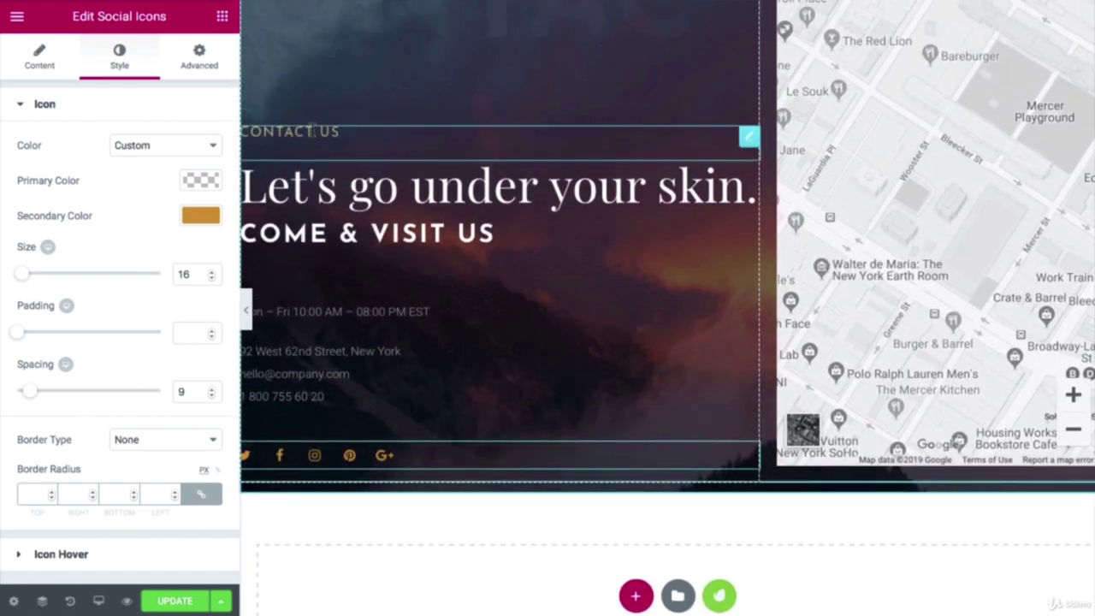
Step: Change the CONTACT US heading's text colour from gold #c4b583 to orange #dd9933
left_click(310, 128)
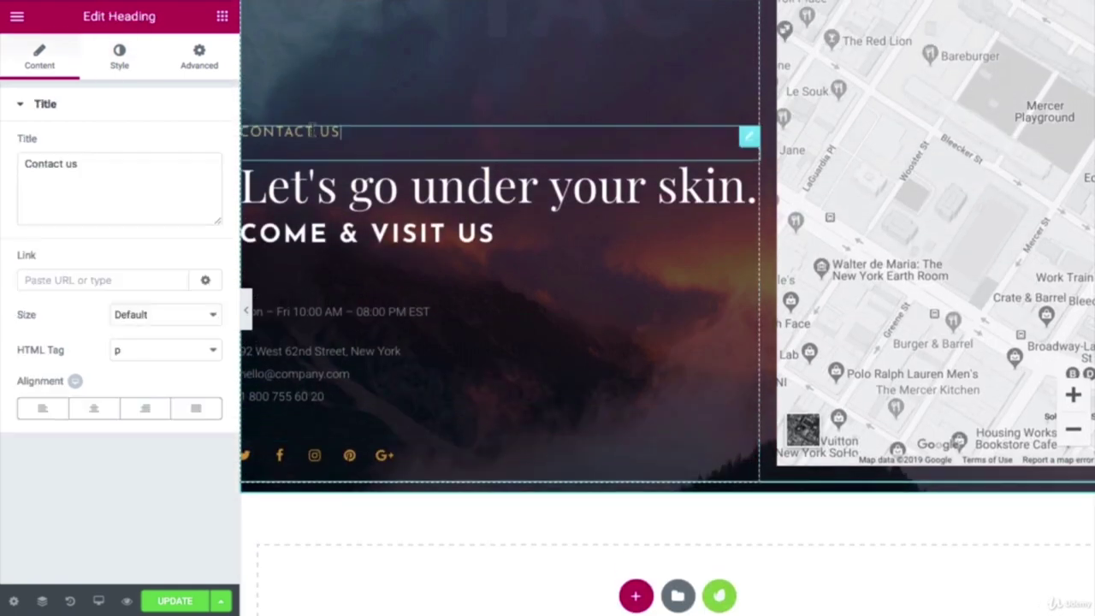
left_click(130, 66)
left_click(200, 145)
double_click(72, 147)
right_click(73, 149)
left_click(116, 224)
left_click(127, 414)
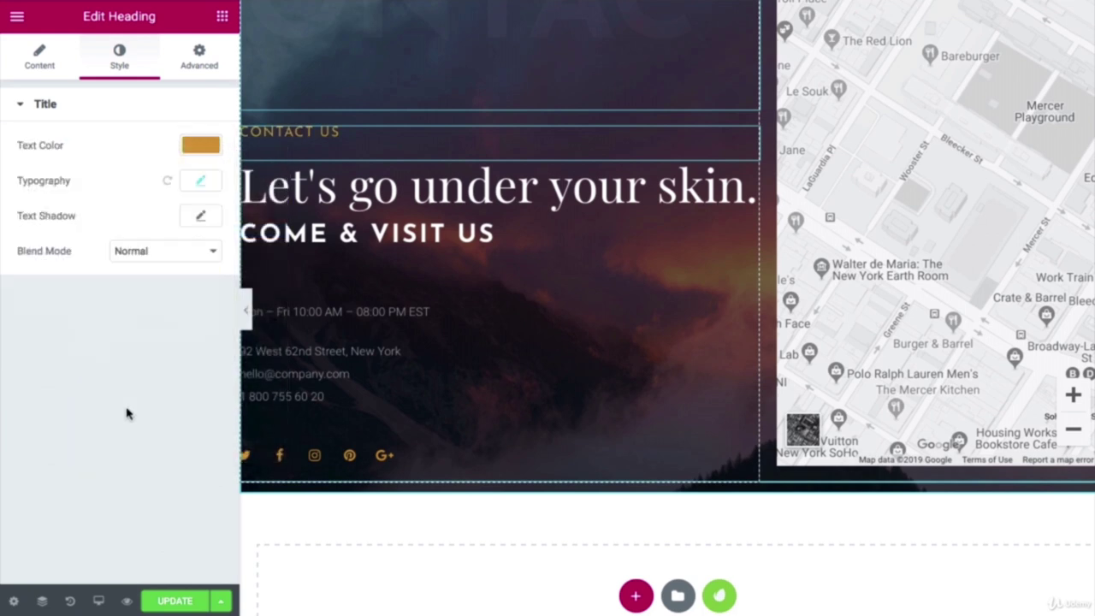
Step: Select the whole contact section and bring up its Advanced settings
scroll(447, 274, "up", 3)
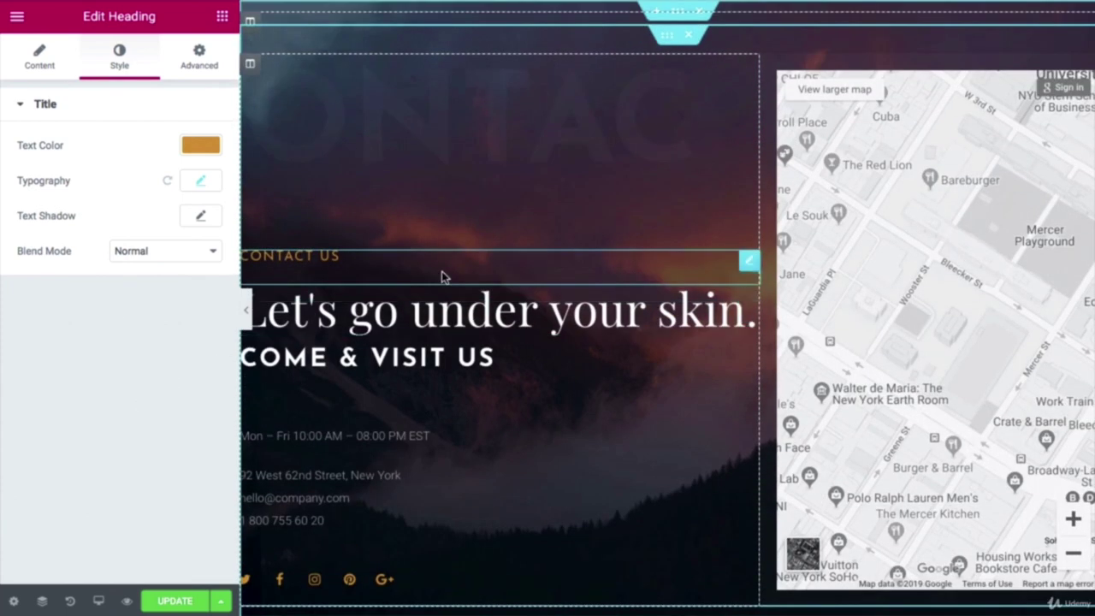
left_click(682, 15)
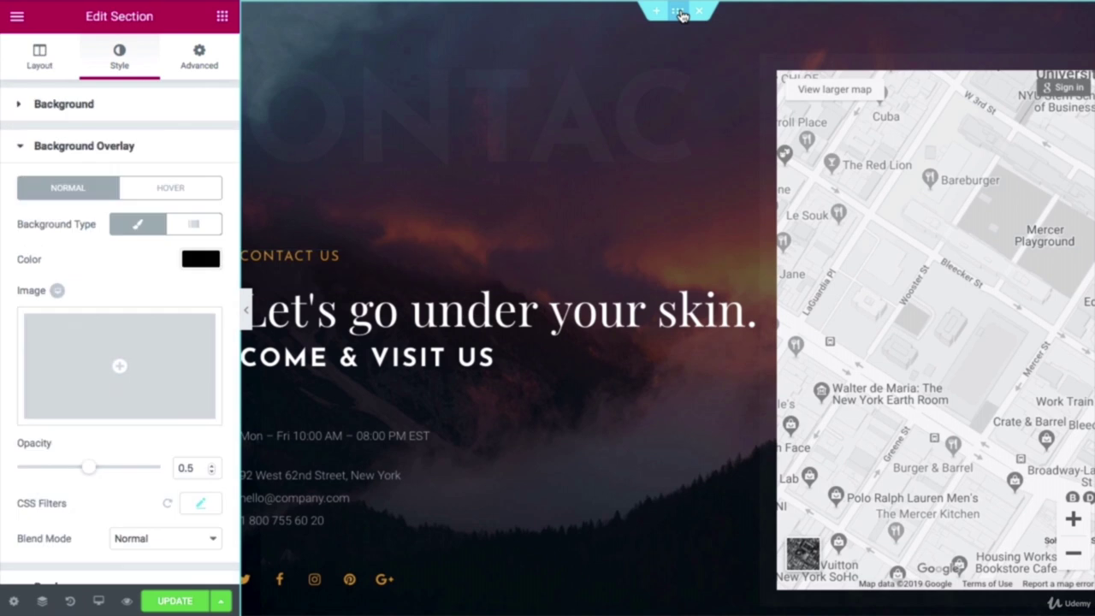
left_click(198, 57)
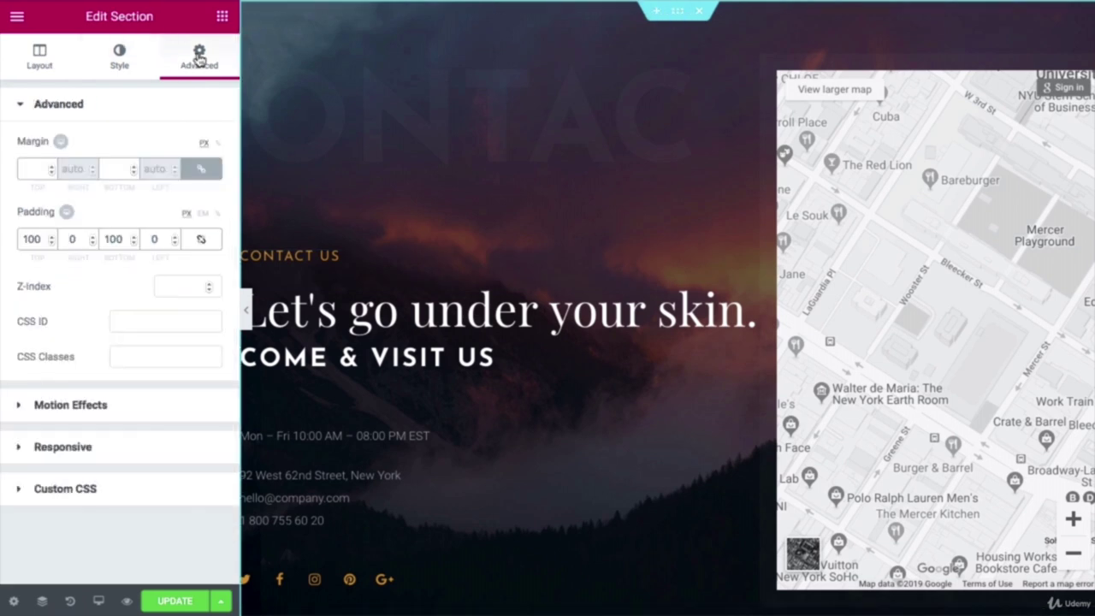
Step: Give the contact section a Fade In entrance animation with Slow duration
left_click(66, 408)
left_click(68, 215)
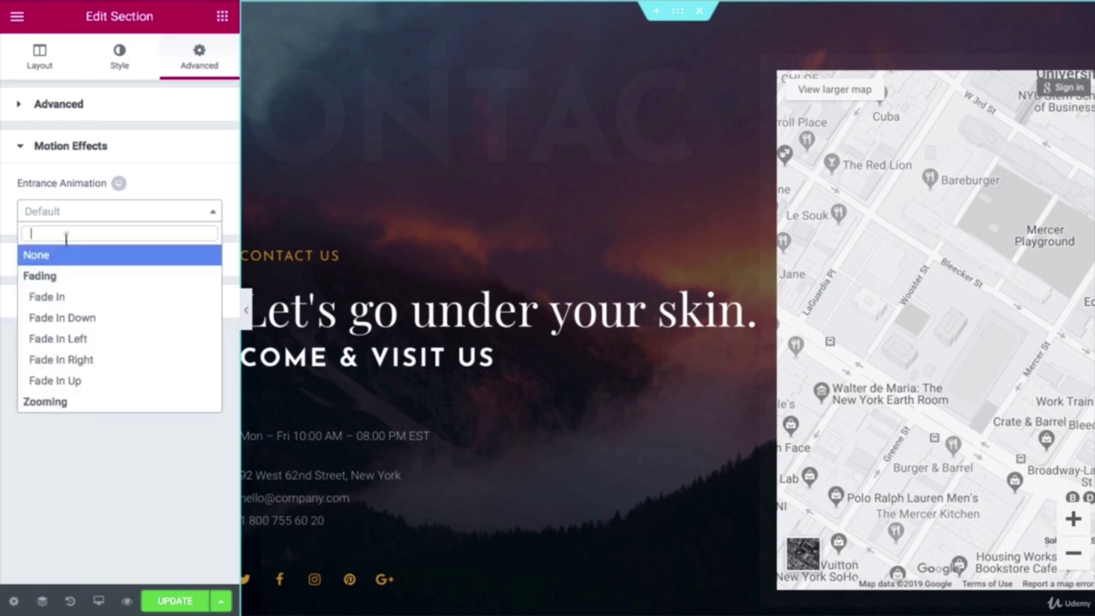
left_click(60, 297)
left_click(180, 248)
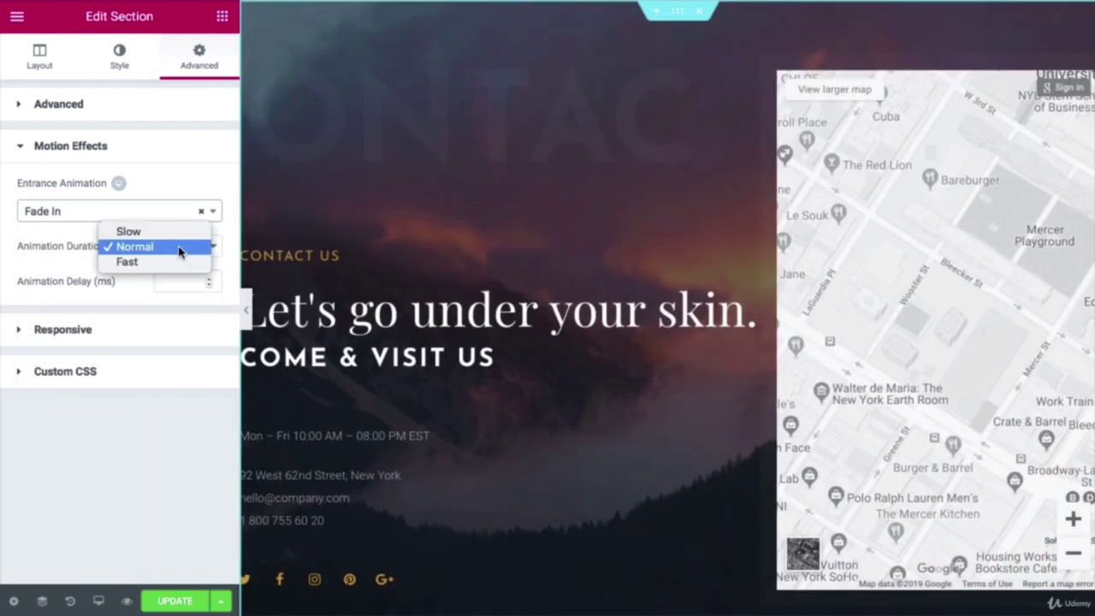
left_click(177, 234)
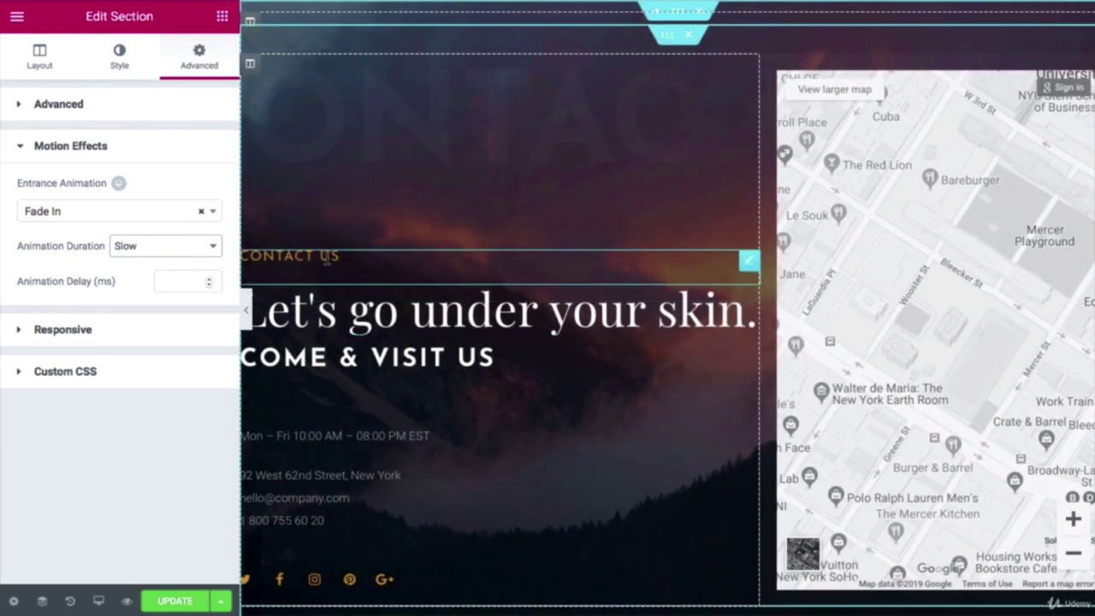
Step: Give the CONTACT US heading a Slide In Down entrance animation with Slow duration
left_click(326, 262)
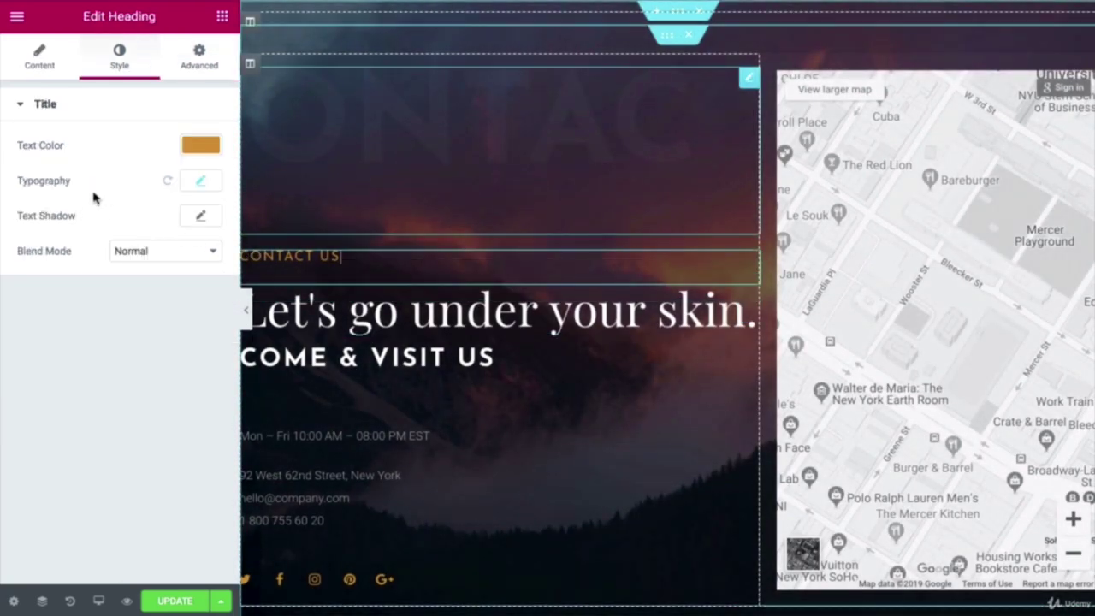
left_click(200, 59)
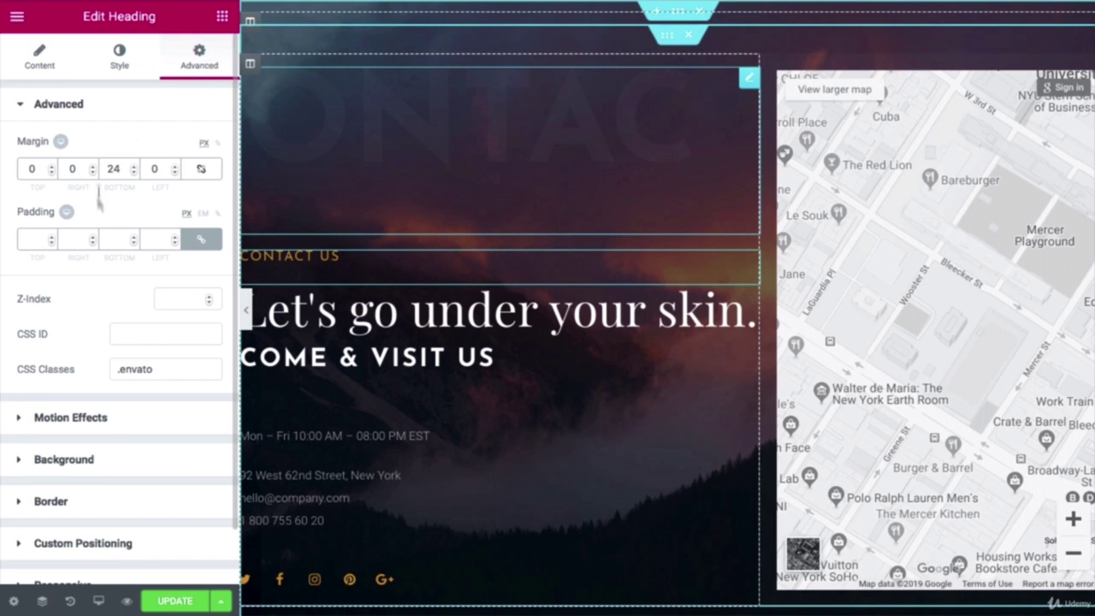
left_click(62, 420)
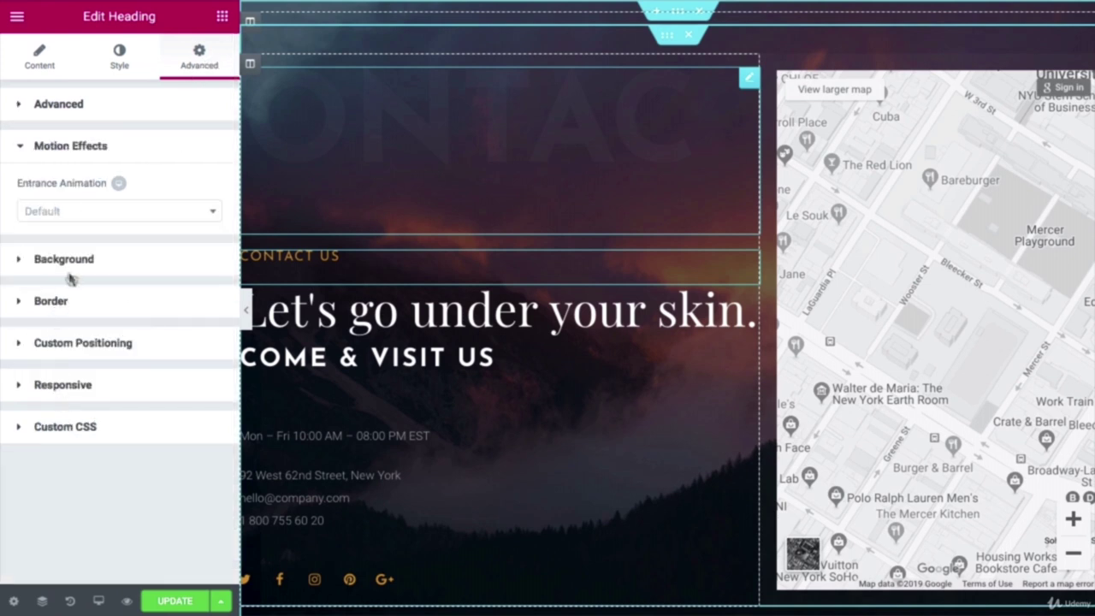
left_click(73, 215)
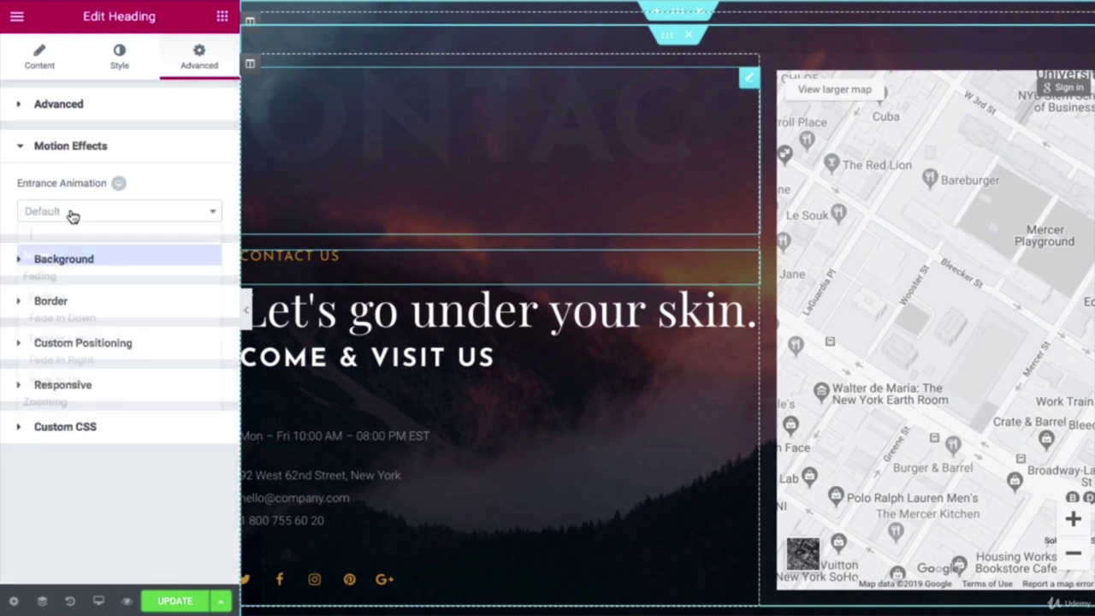
scroll(77, 318, "down", 2)
scroll(61, 314, "down", 5)
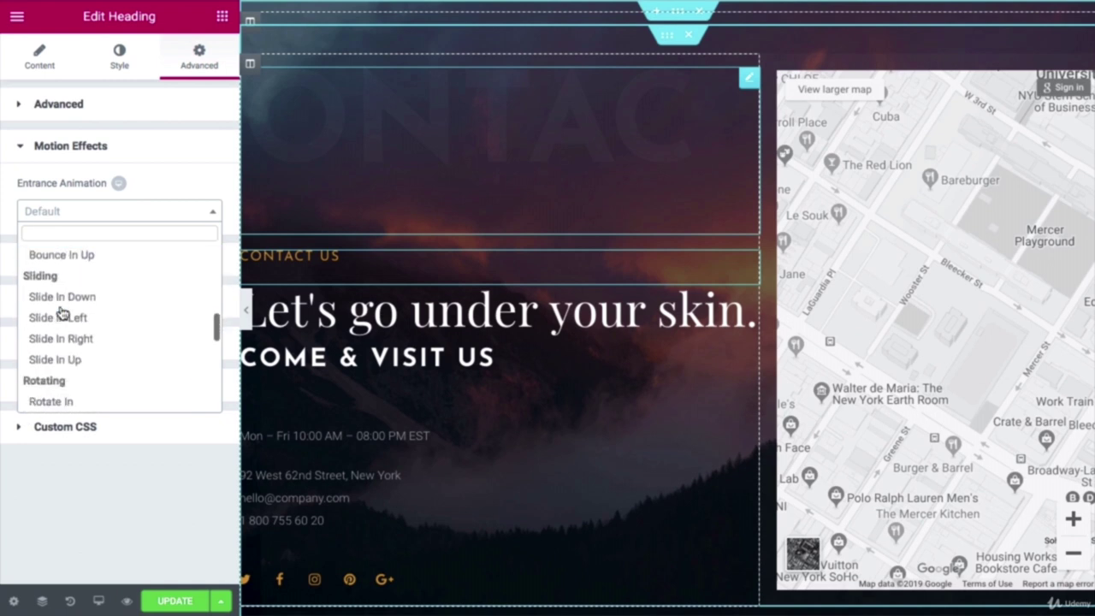
left_click(61, 305)
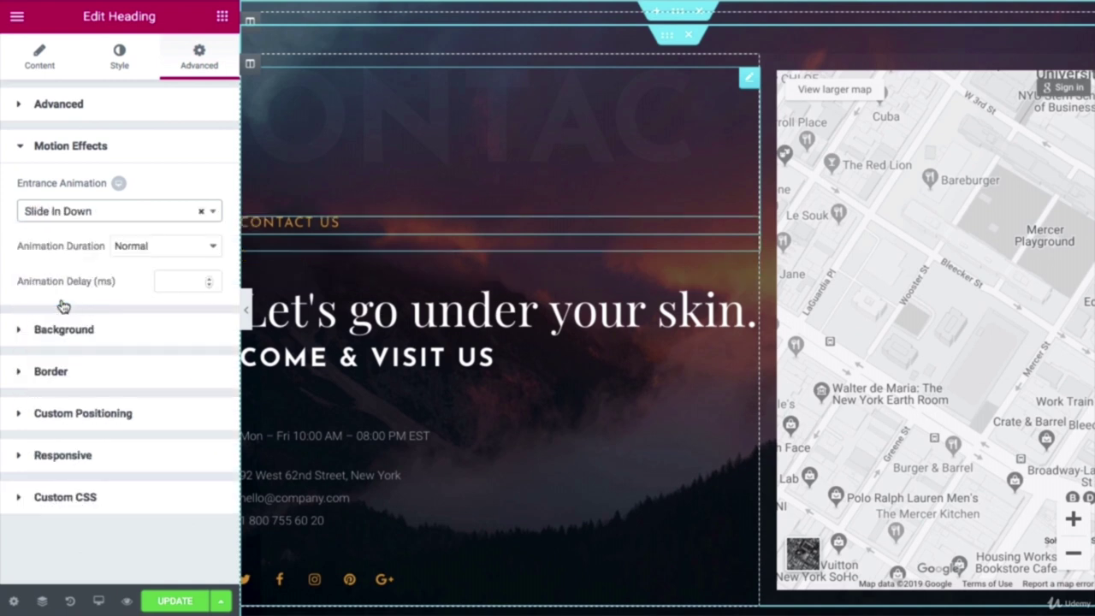
left_click(152, 248)
left_click(151, 236)
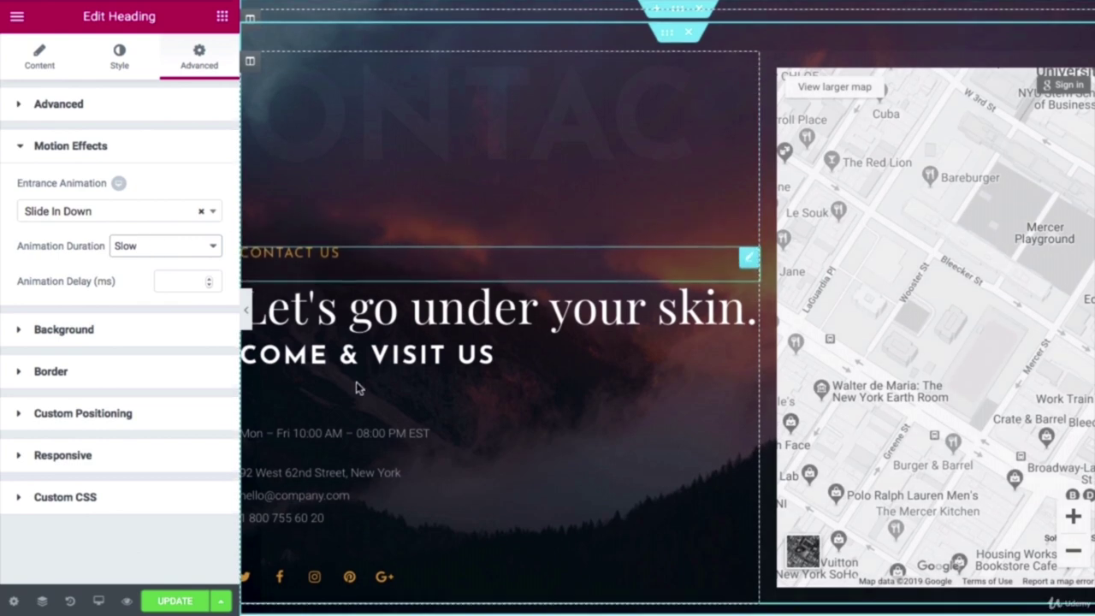
scroll(415, 180, "down", 3)
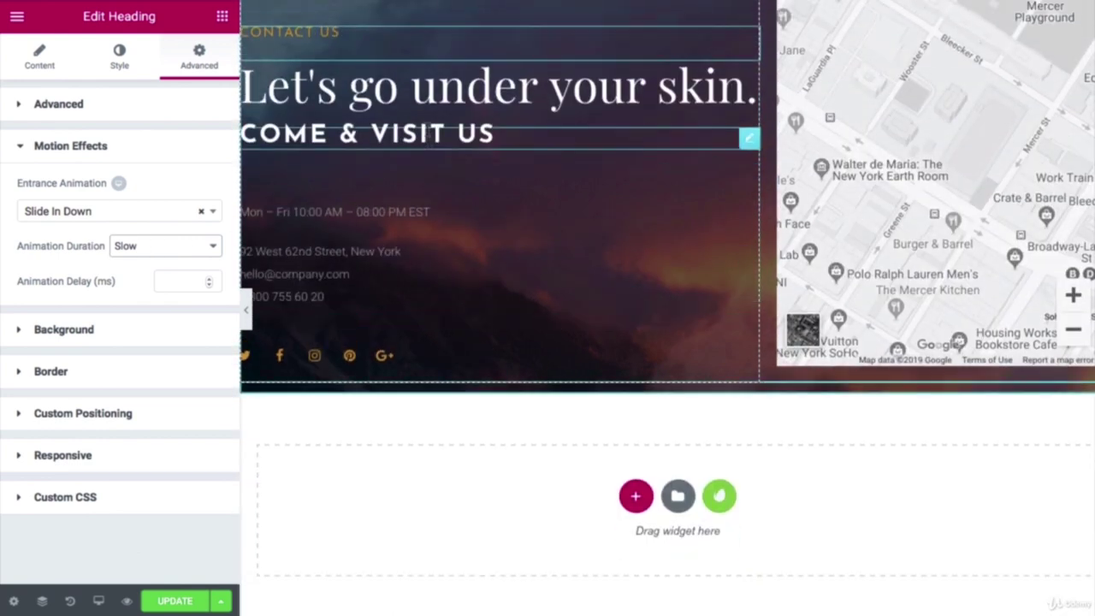
Step: Change the large heading's title from 'Let's go under your skin.' to 'Let's connect.'
left_click(435, 94)
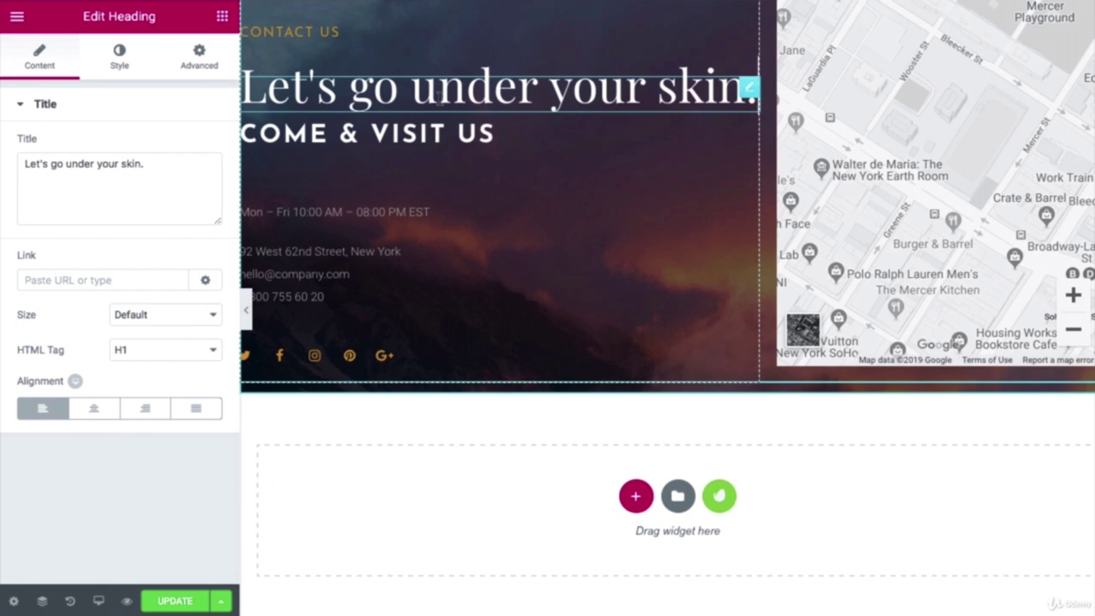
left_click_drag(142, 166, 53, 169)
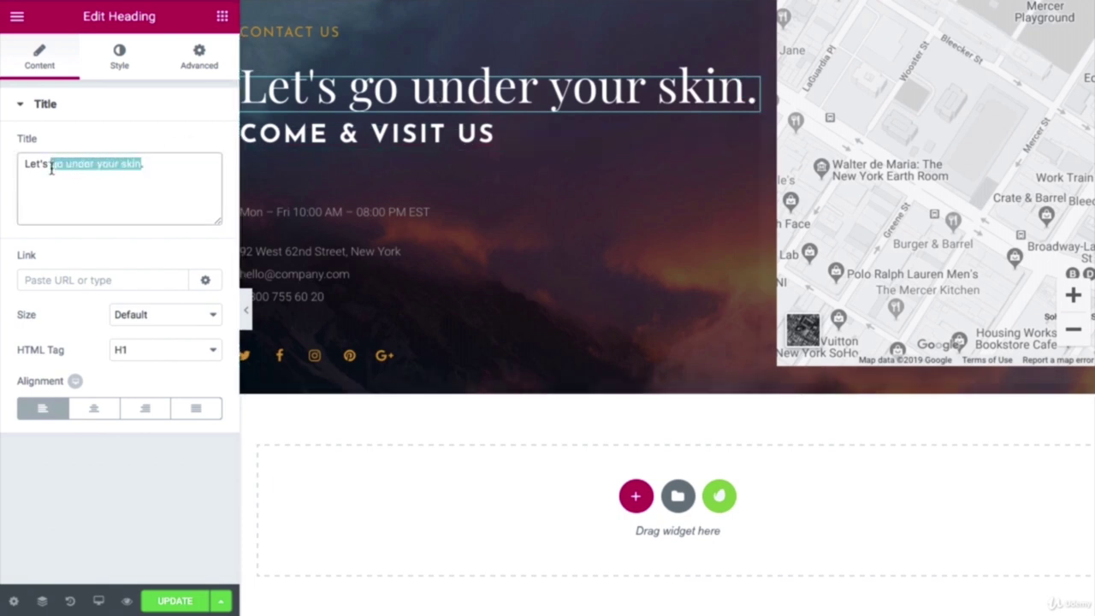
type("c")
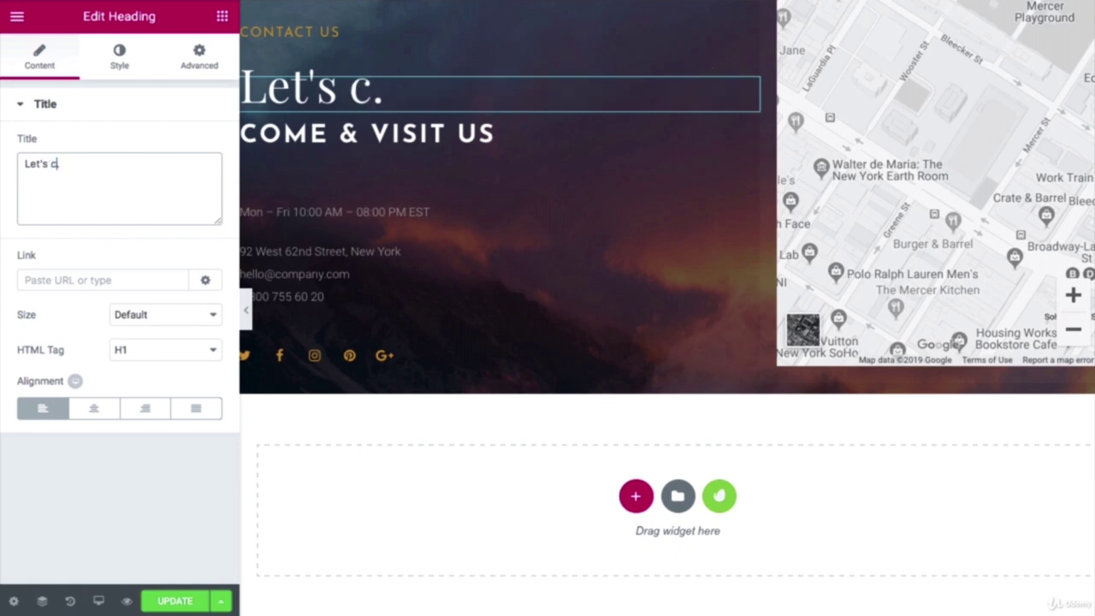
type("onnect")
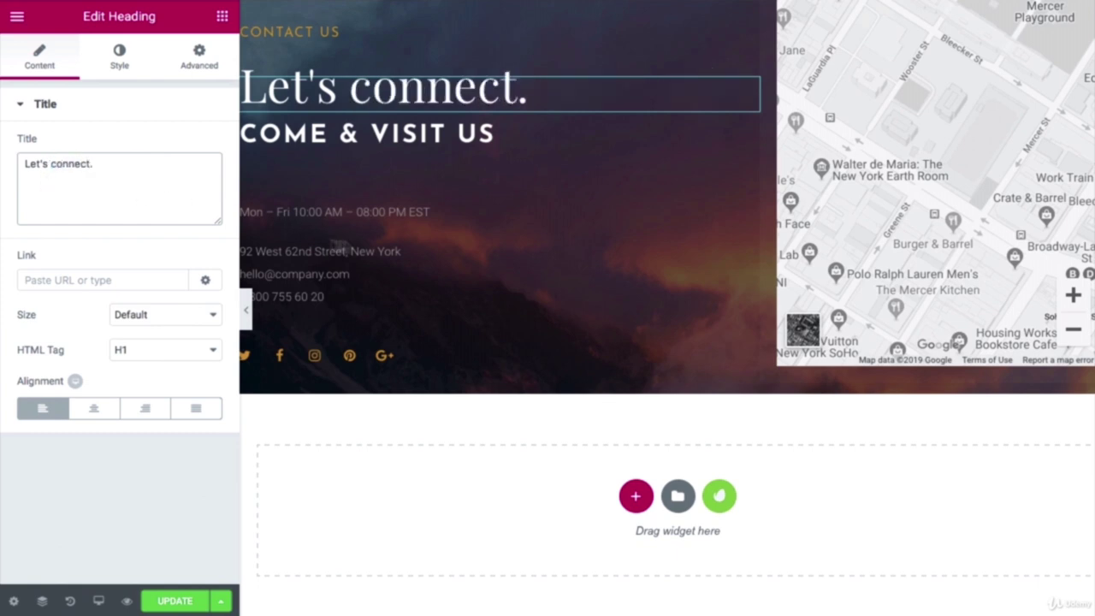
left_click(356, 222)
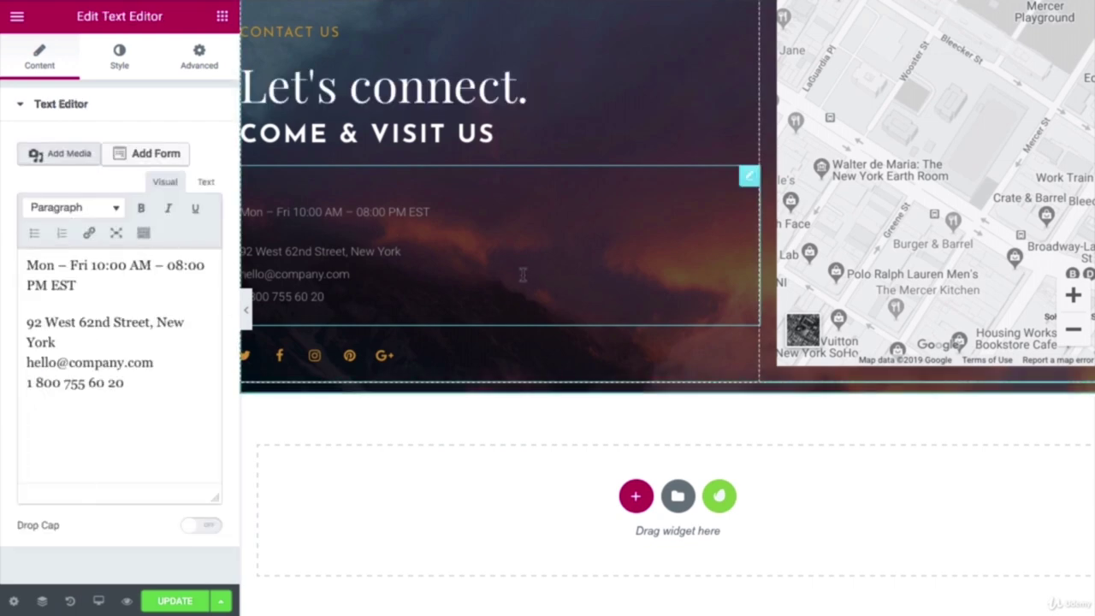
scroll(521, 275, "up", 3)
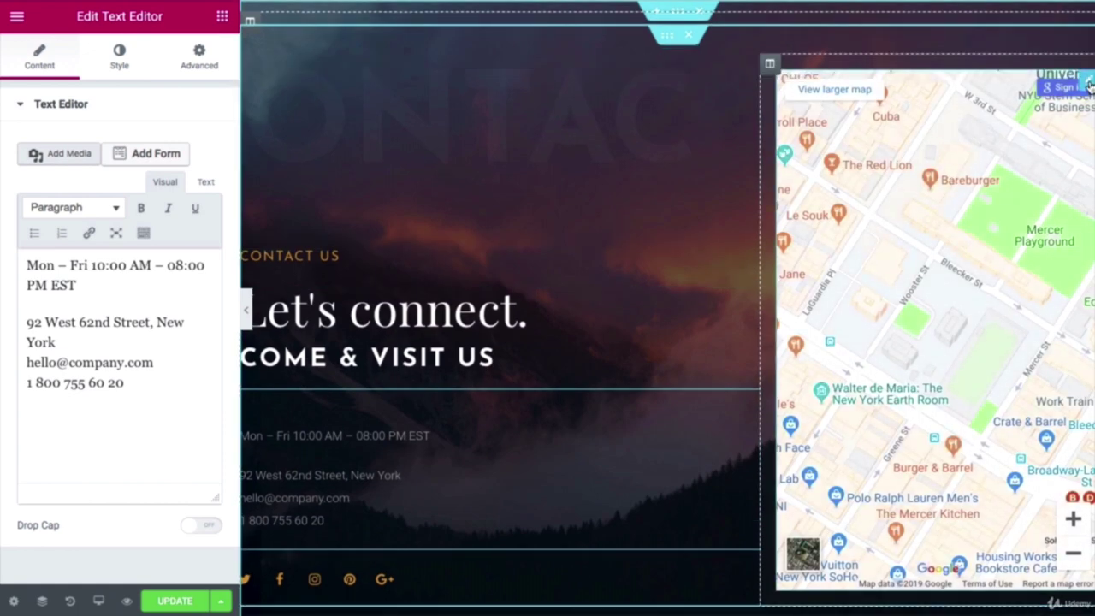
Step: Replace the Google Map widget with a Shortcode widget and save the page
right_click(1087, 85)
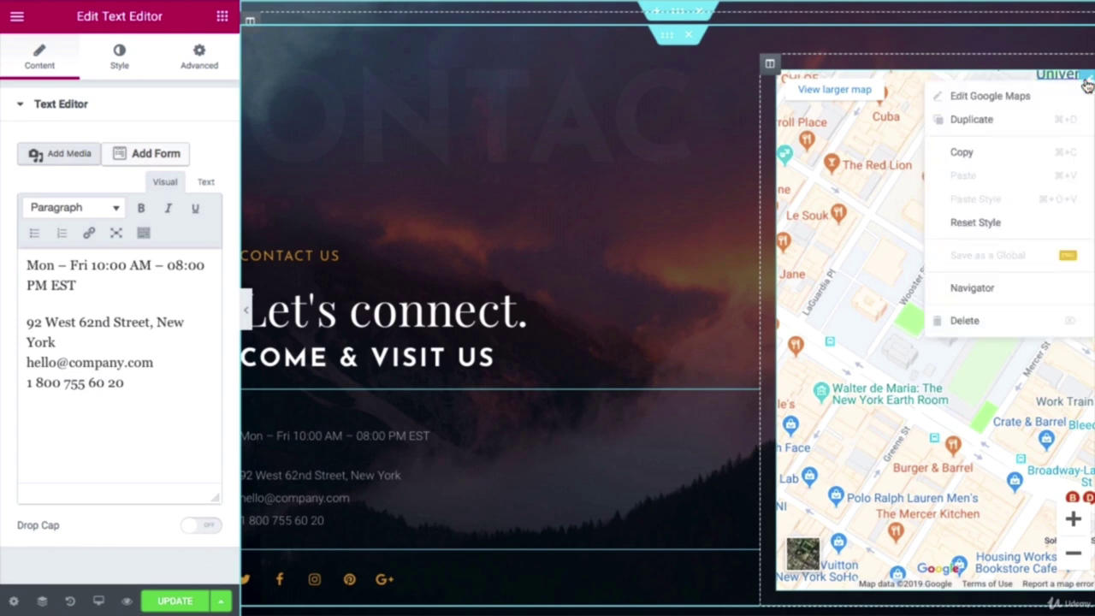
left_click(1008, 322)
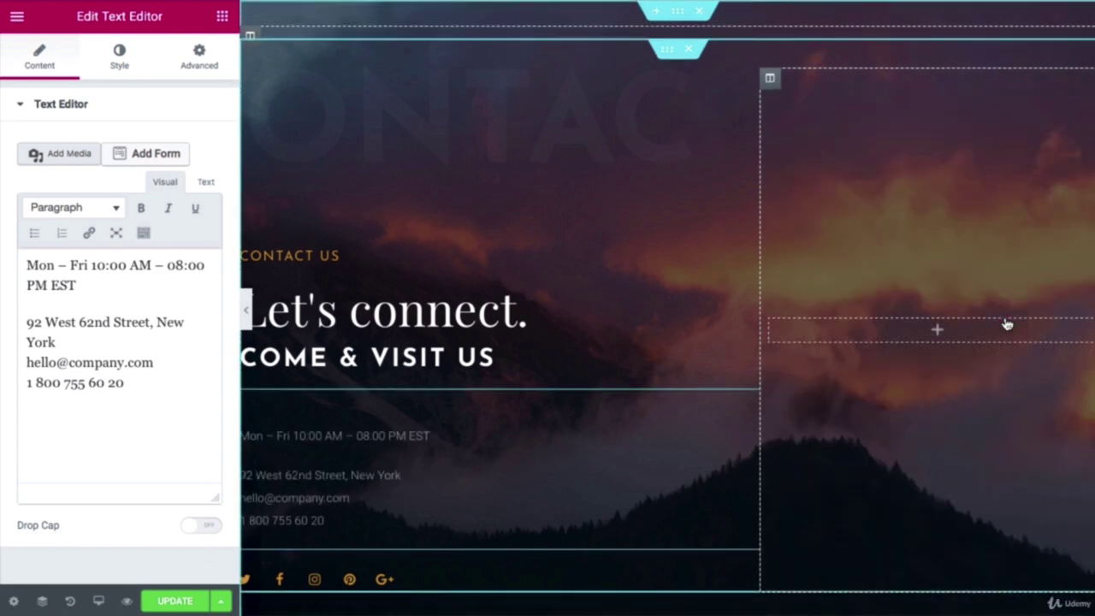
left_click(938, 334)
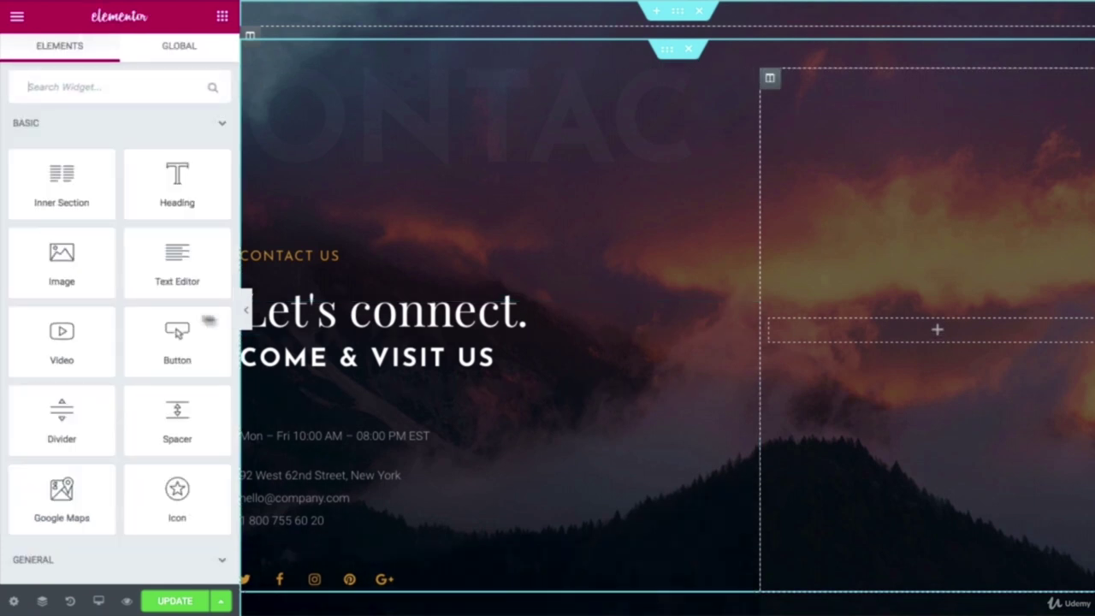
scroll(208, 247, "down", 6)
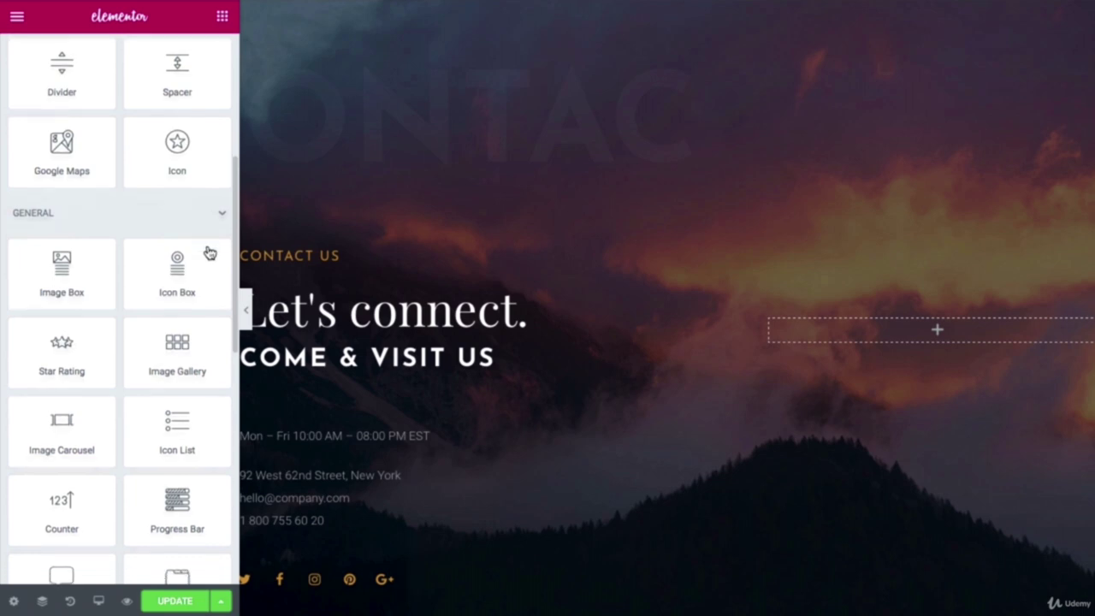
scroll(209, 253, "down", 5)
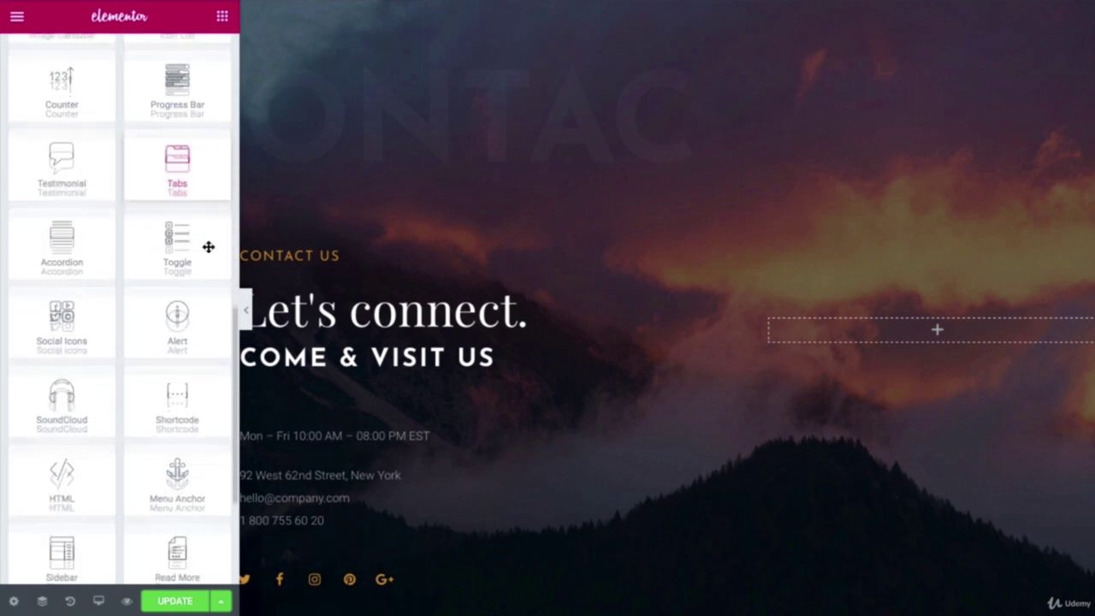
left_click_drag(175, 263, 944, 344)
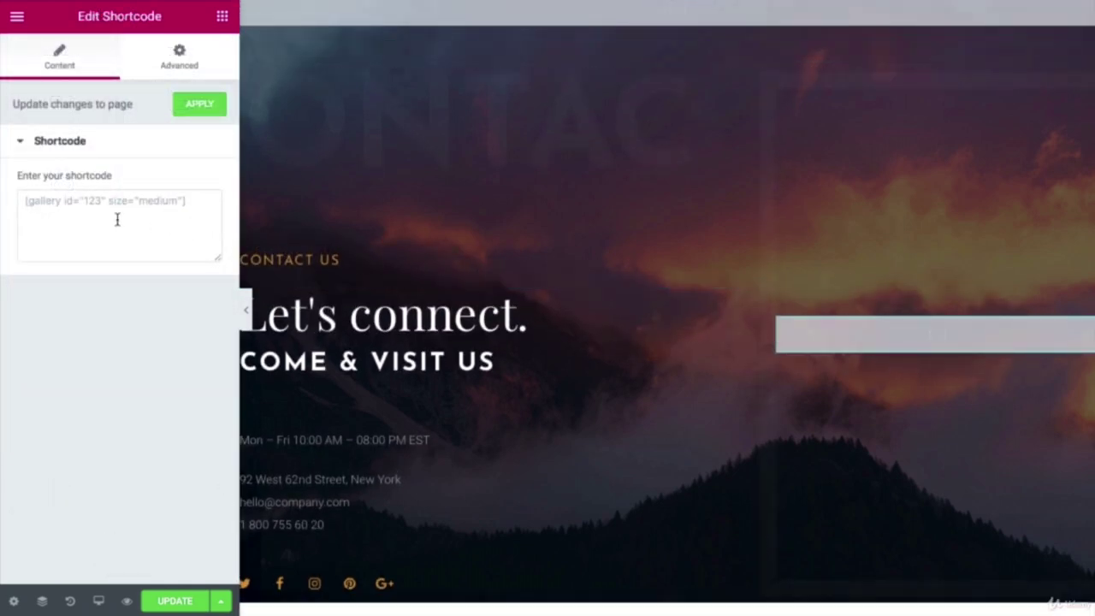
left_click(187, 604)
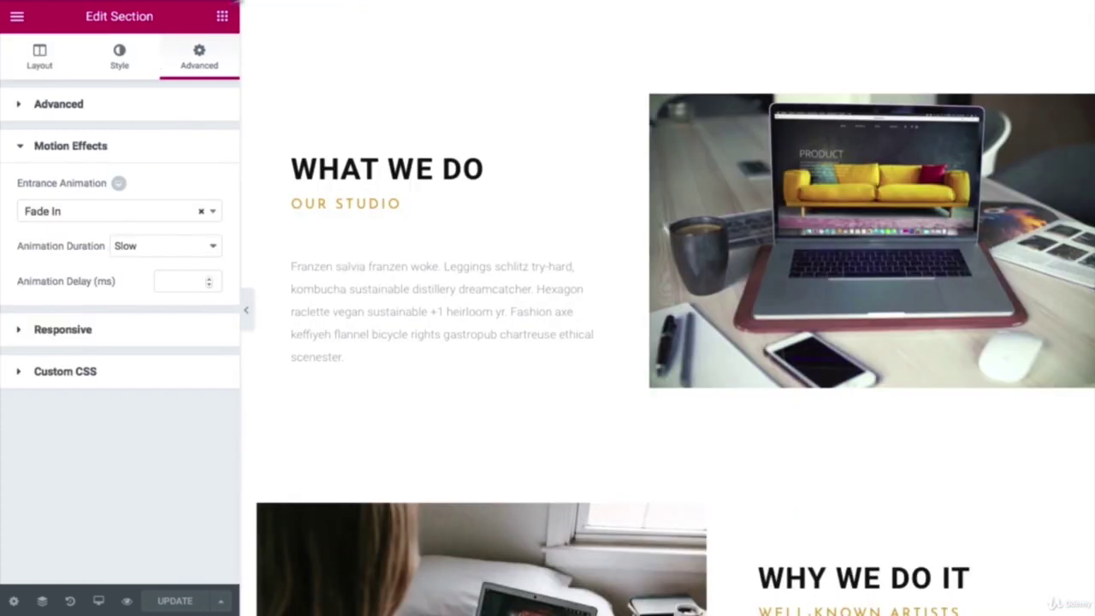
Step: Exit Elementor to the dashboard and create a new WPForms form from the Simple Contact Form template
left_click(17, 17)
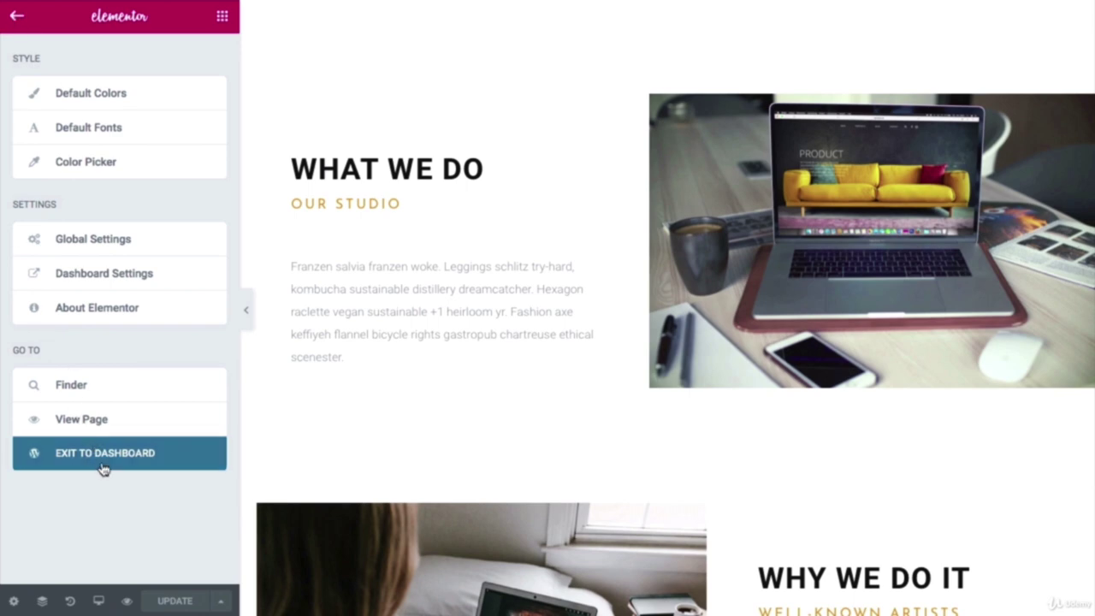
left_click(103, 453)
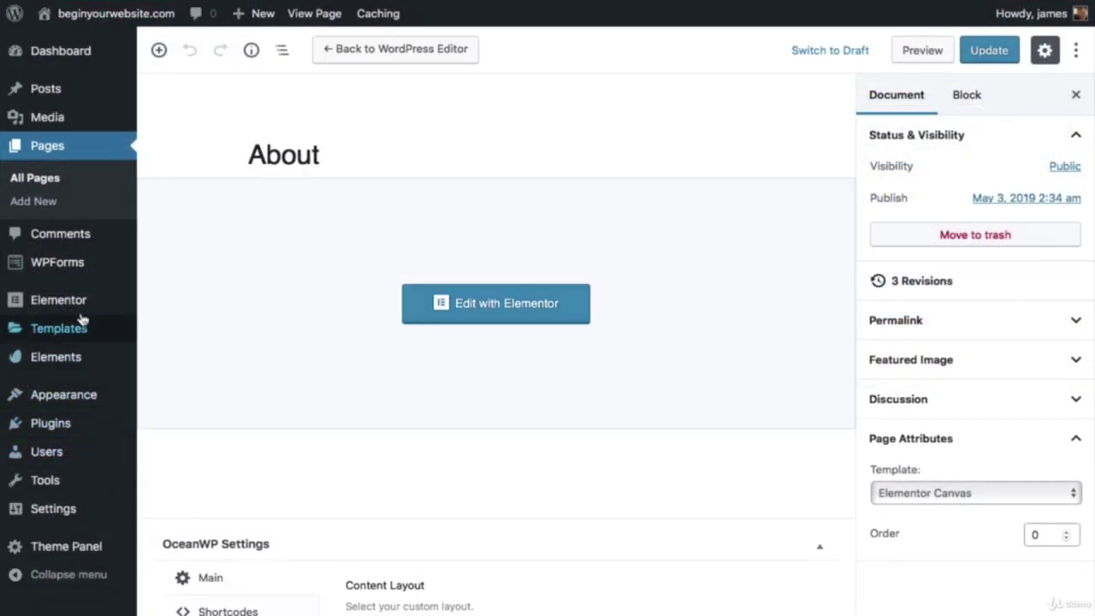
mouse_move(54, 274)
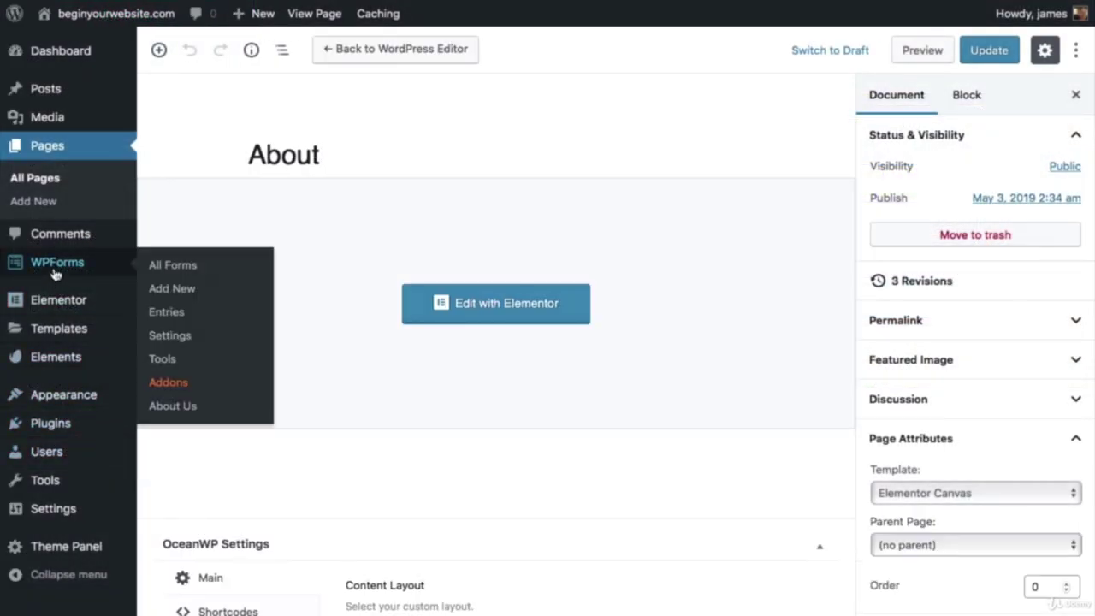
left_click(170, 293)
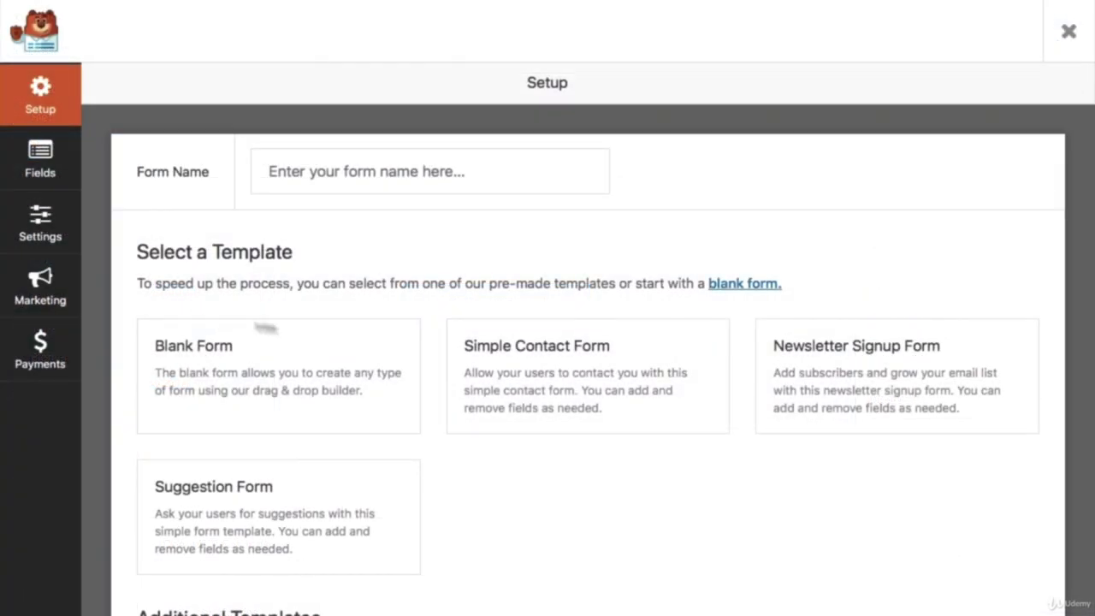
mouse_move(530, 378)
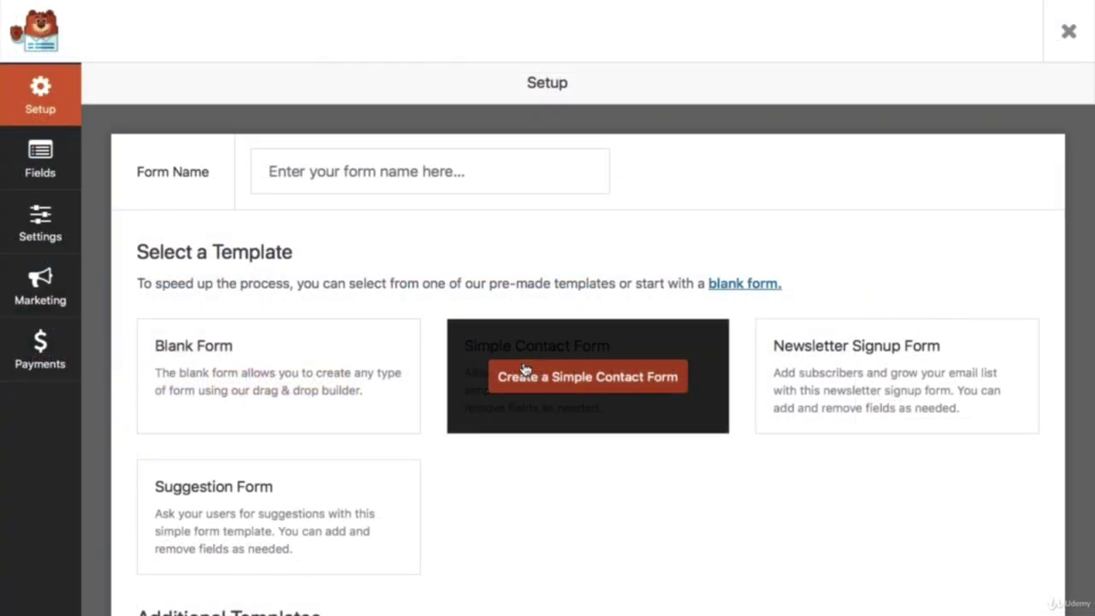
left_click(540, 381)
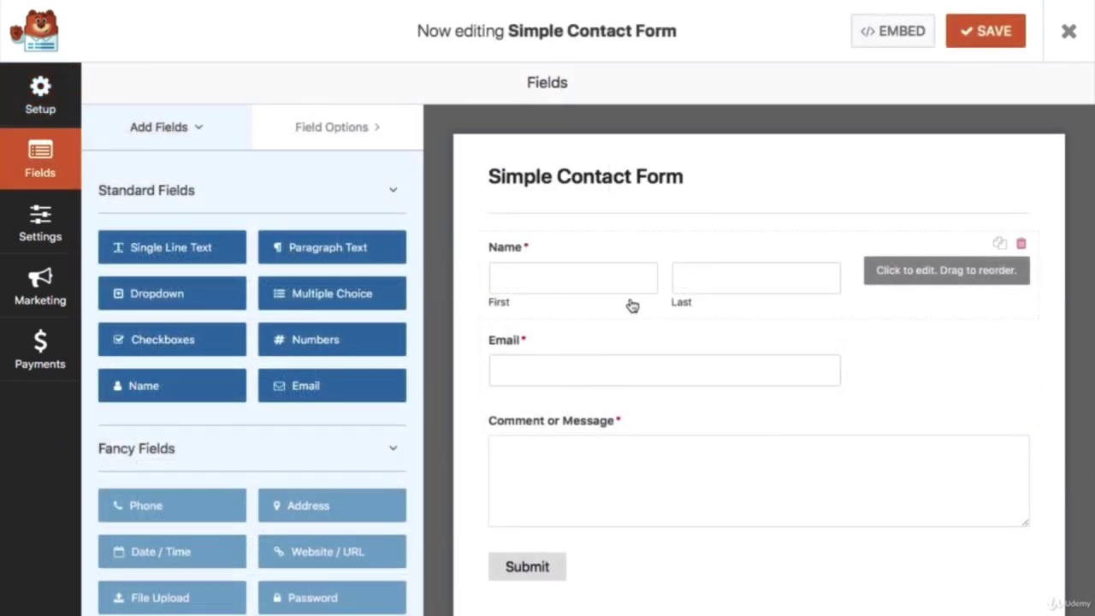
Step: Review the Simple Contact Form's fields and save the form
scroll(631, 306, "down", 1)
scroll(630, 306, "up", 1)
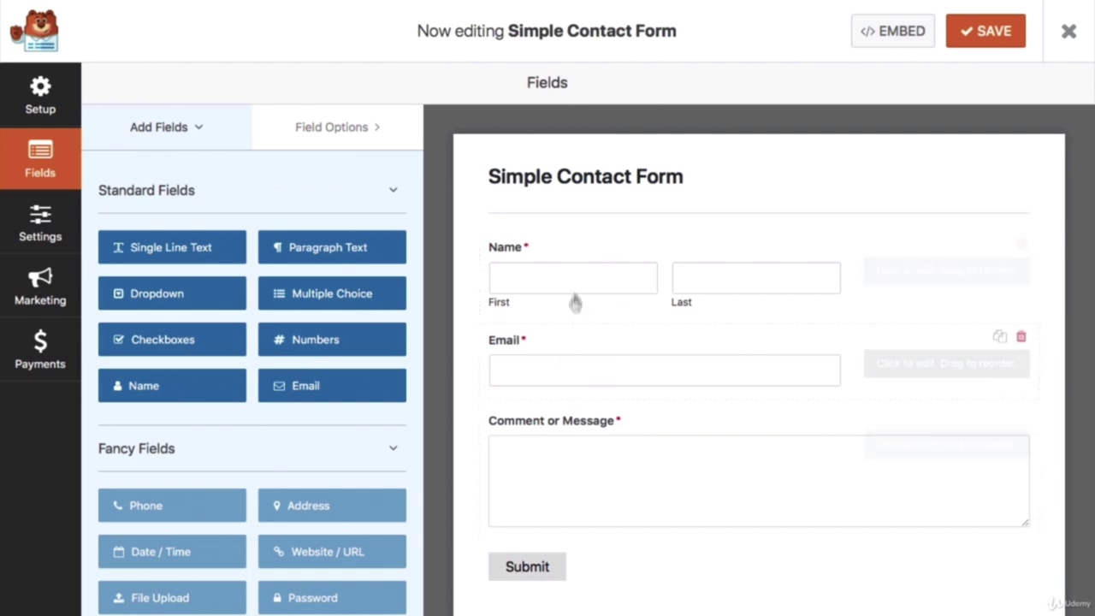
scroll(581, 317, "down", 1)
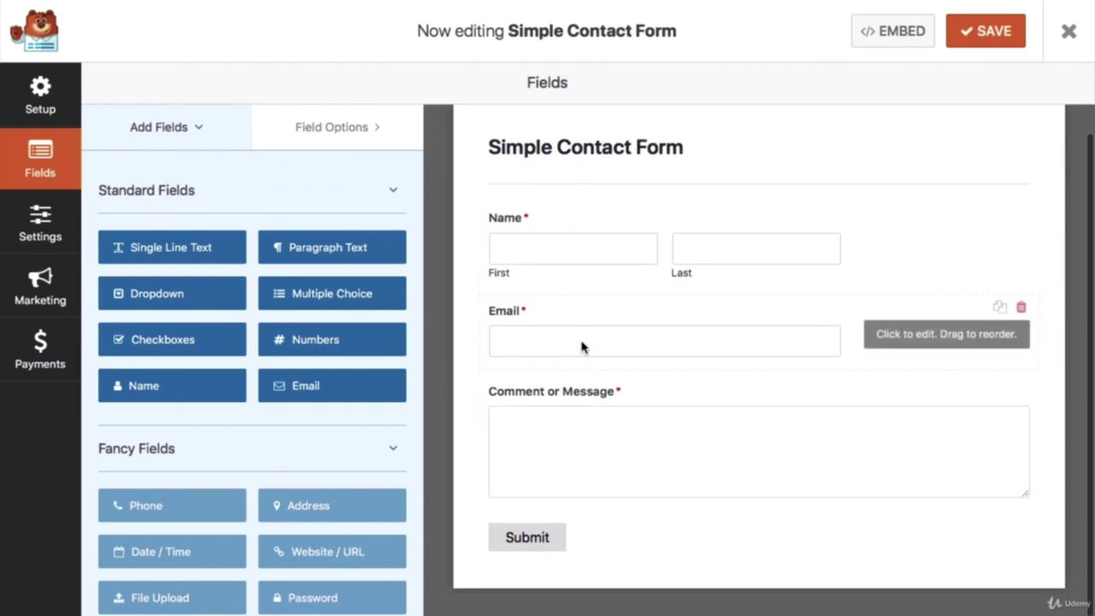
scroll(582, 345, "up", 1)
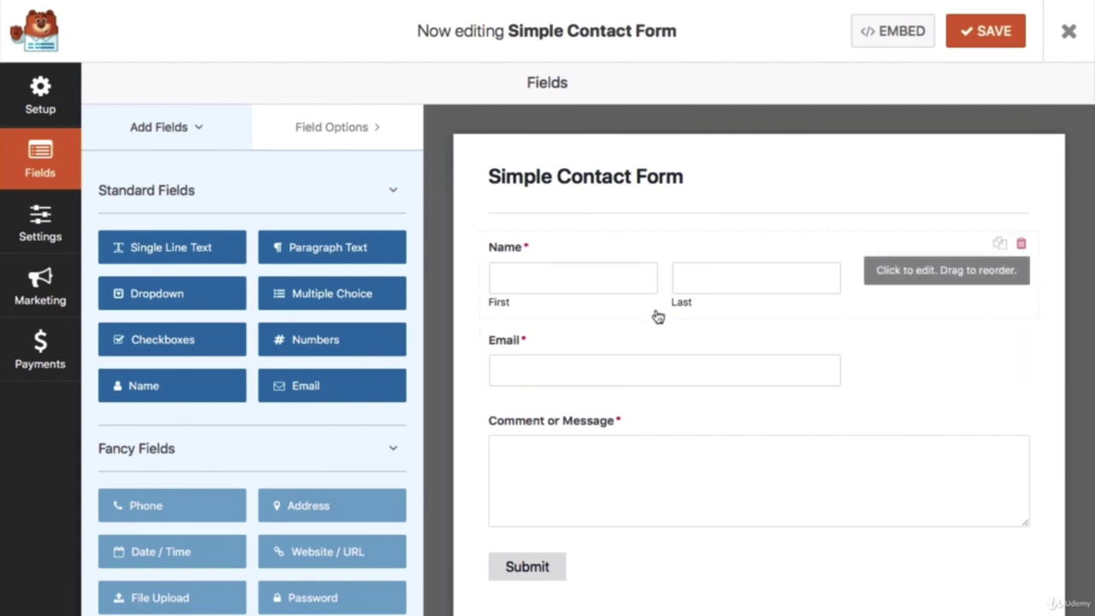
scroll(656, 314, "down", 1)
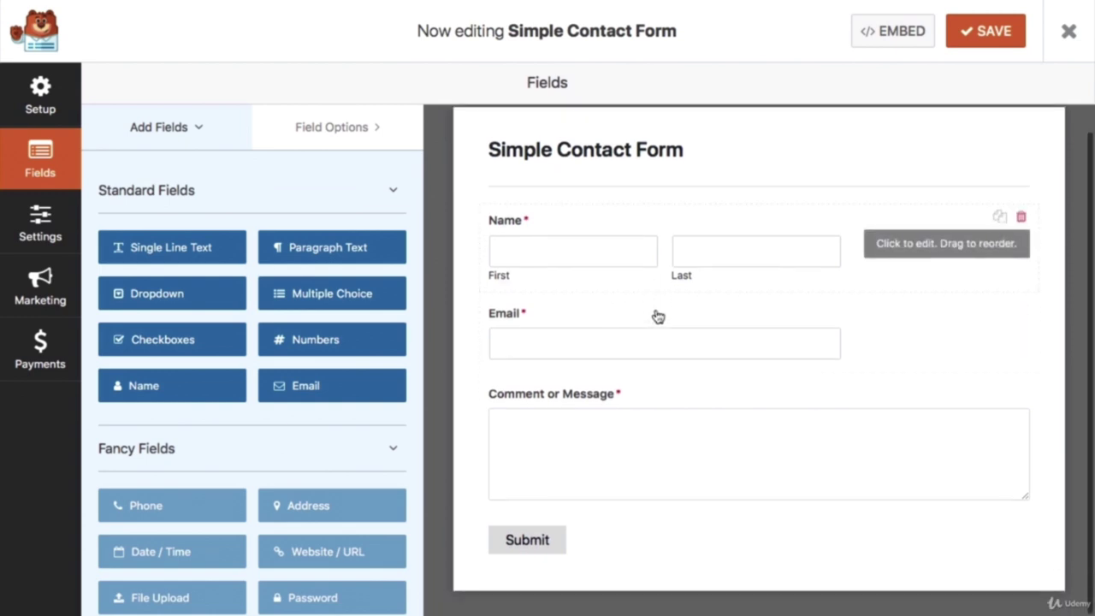
left_click(1000, 35)
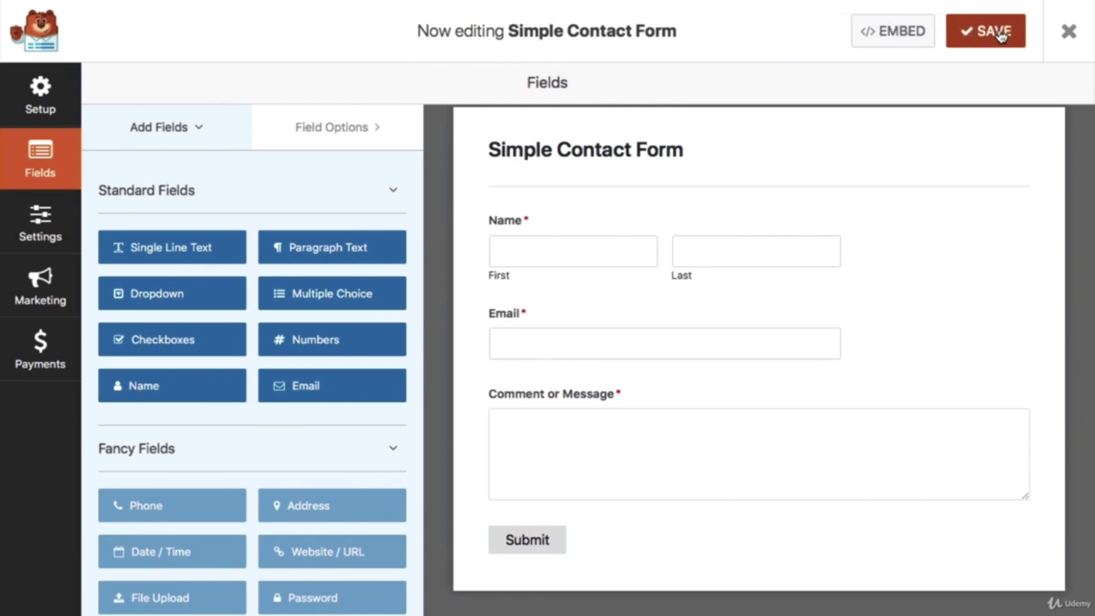
Step: Copy the form's embed shortcode (id 102) from the Embed dialog
left_click(903, 32)
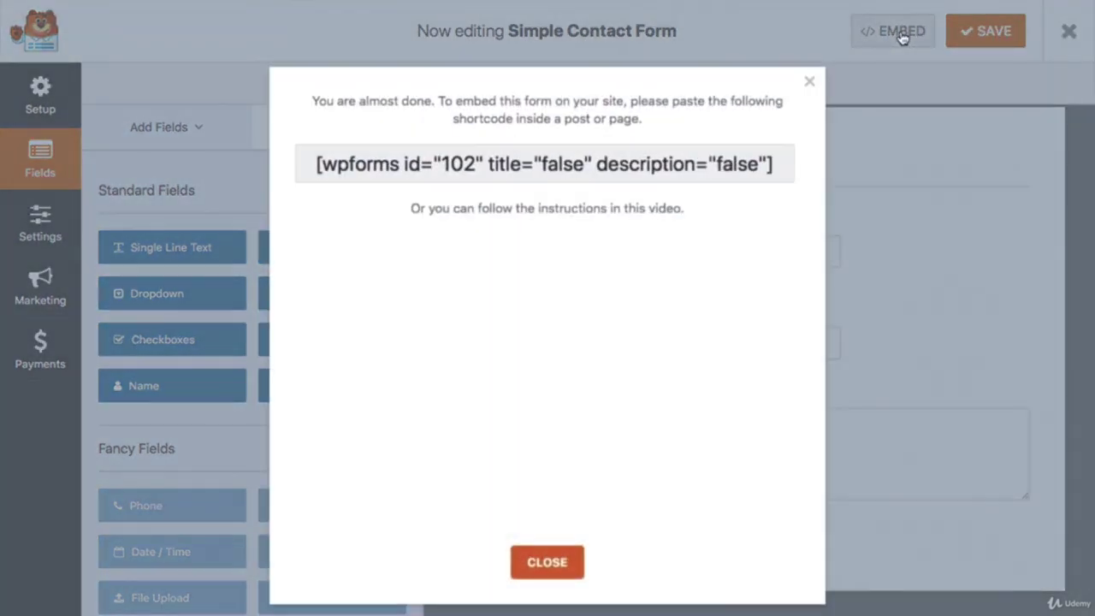
triple_click(544, 163)
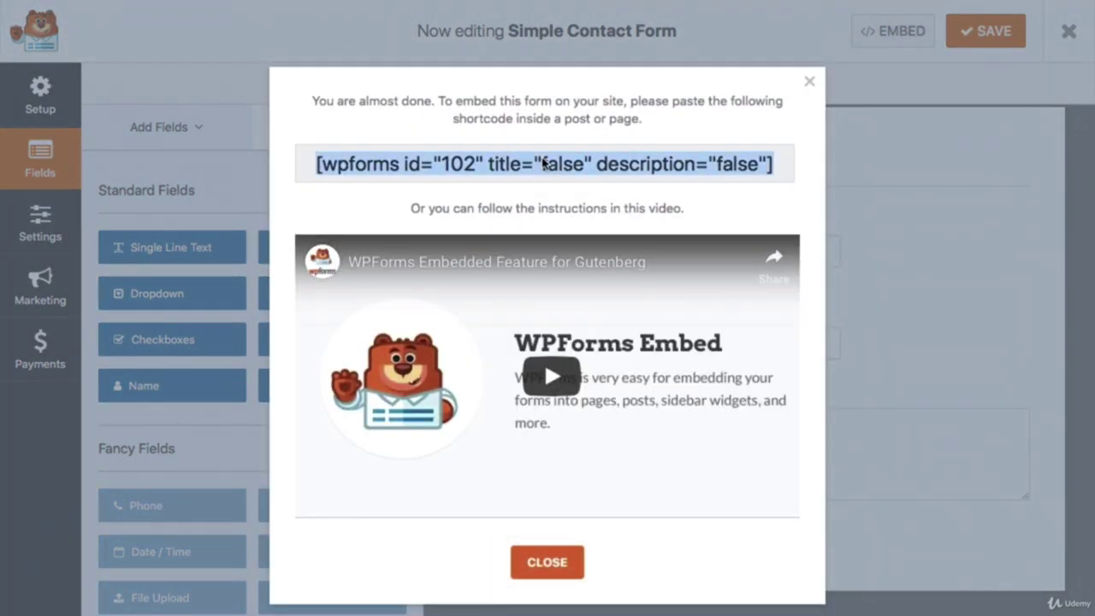
right_click(544, 162)
left_click(576, 223)
left_click(809, 82)
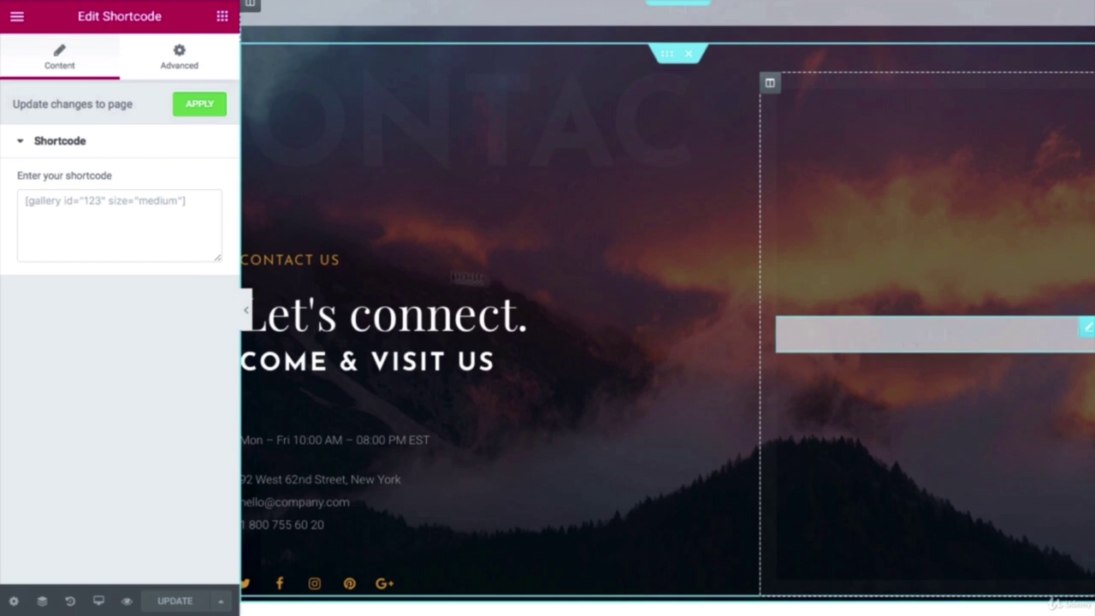
Step: Paste the wpforms id 102 shortcode into the Elementor Shortcode widget
left_click(141, 214)
right_click(140, 210)
left_click(171, 250)
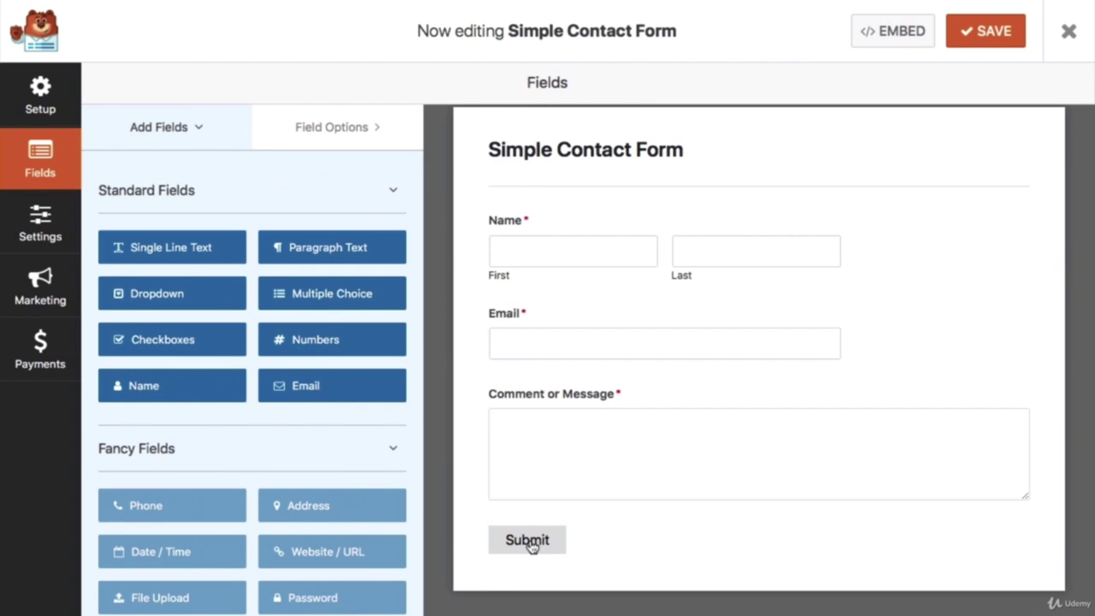
Step: In General settings, change the Submit Button Text from 'Submit' to 'Get Started'
left_click(531, 544)
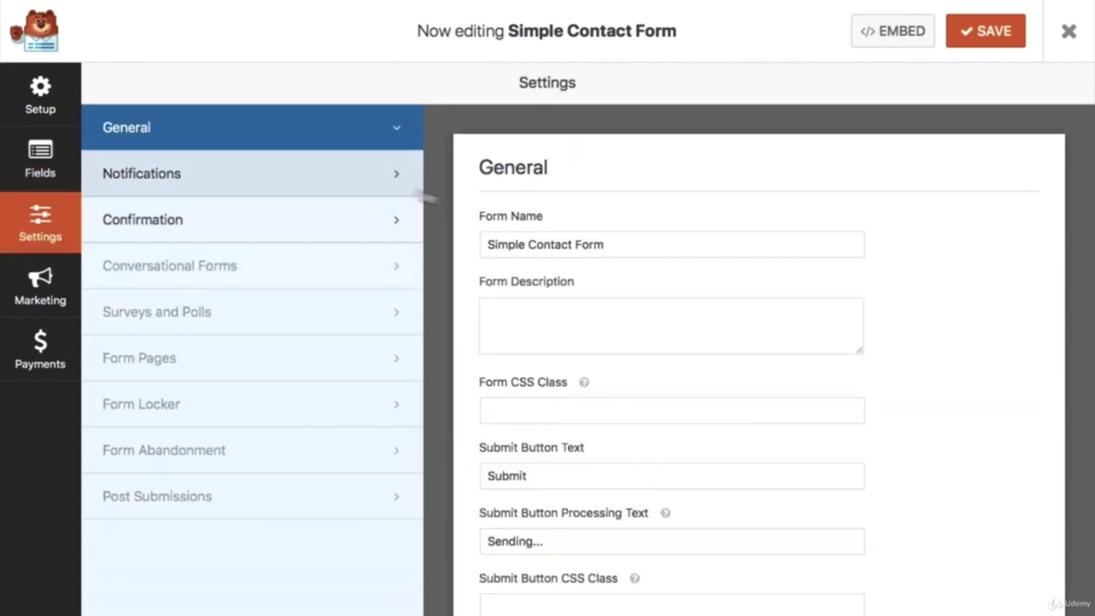
scroll(536, 249, "down", 3)
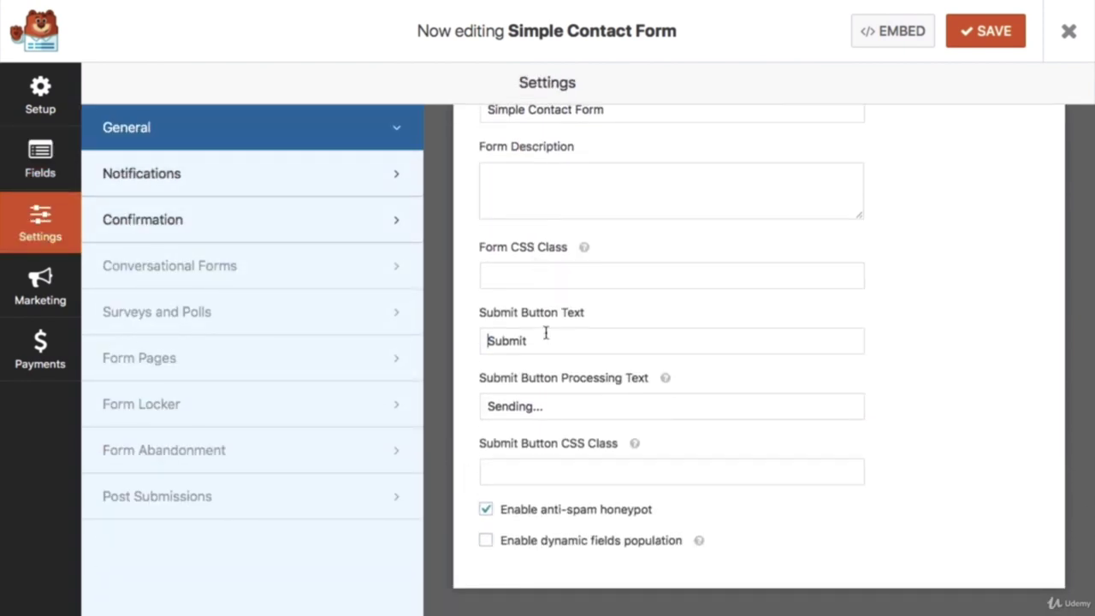
double_click(546, 333)
type("Get Started")
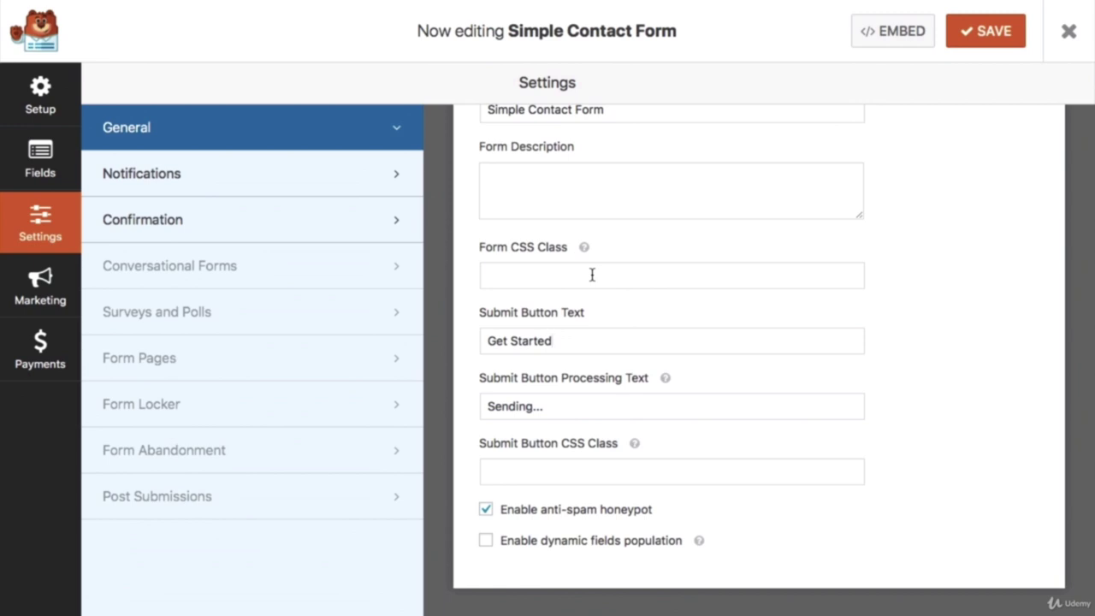
Step: Save the form, update the Elementor Contact page, and preview the live page
left_click(985, 37)
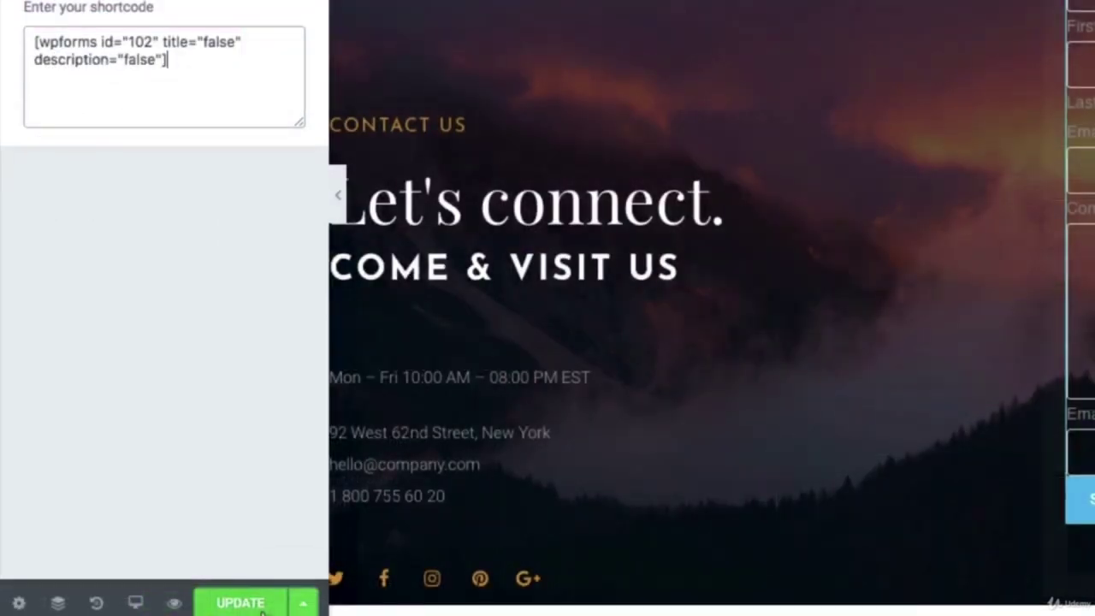
left_click(242, 603)
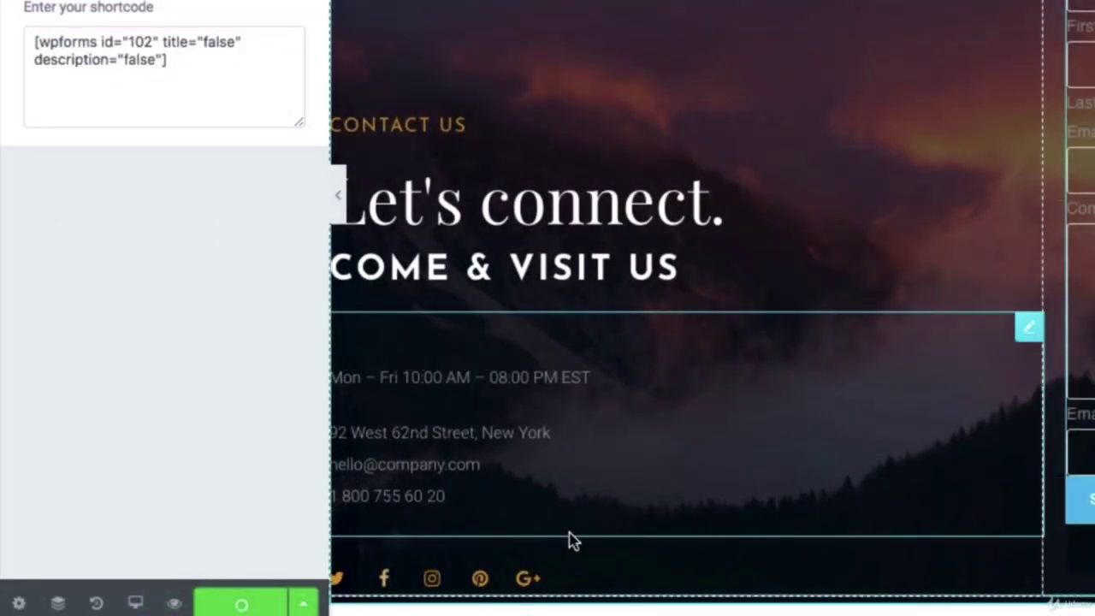
left_click(174, 602)
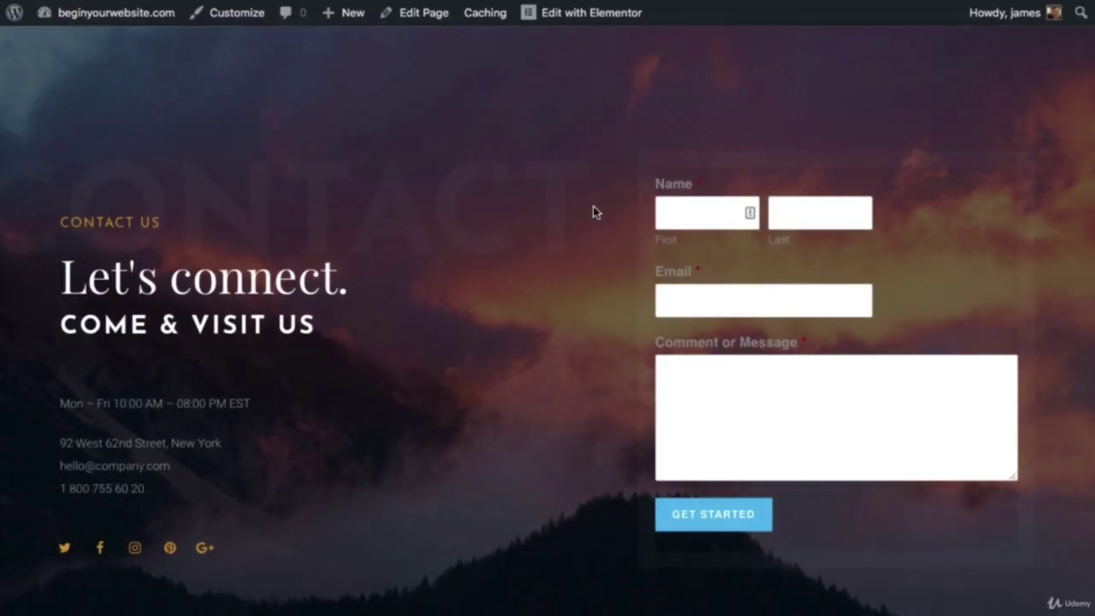
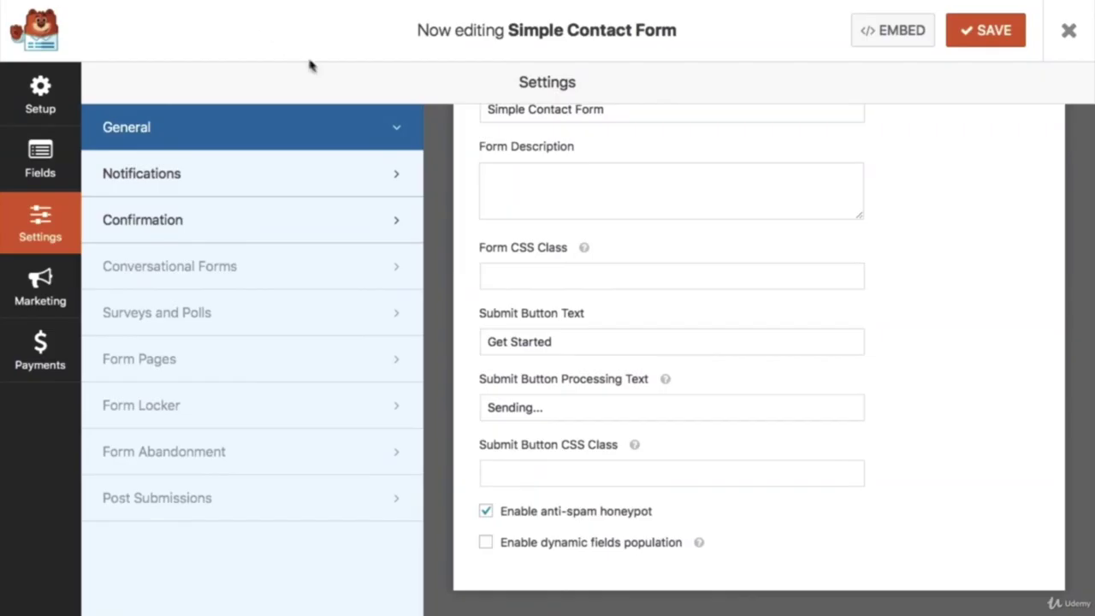
Step: Try the form's MailChimp marketing integration and follow its Upgrade to PRO link
left_click(47, 295)
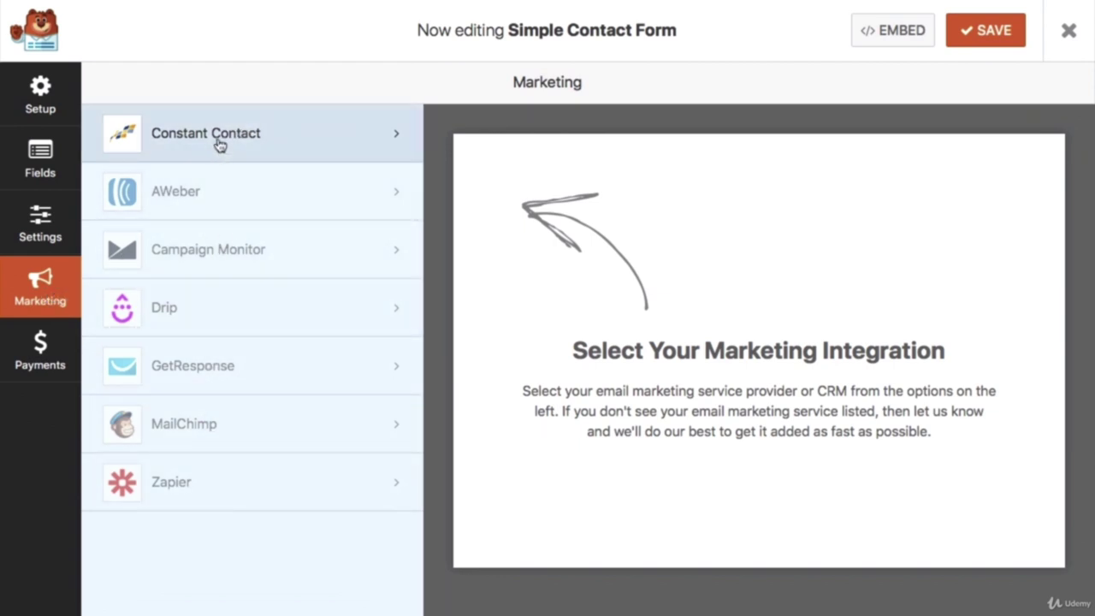
left_click(201, 437)
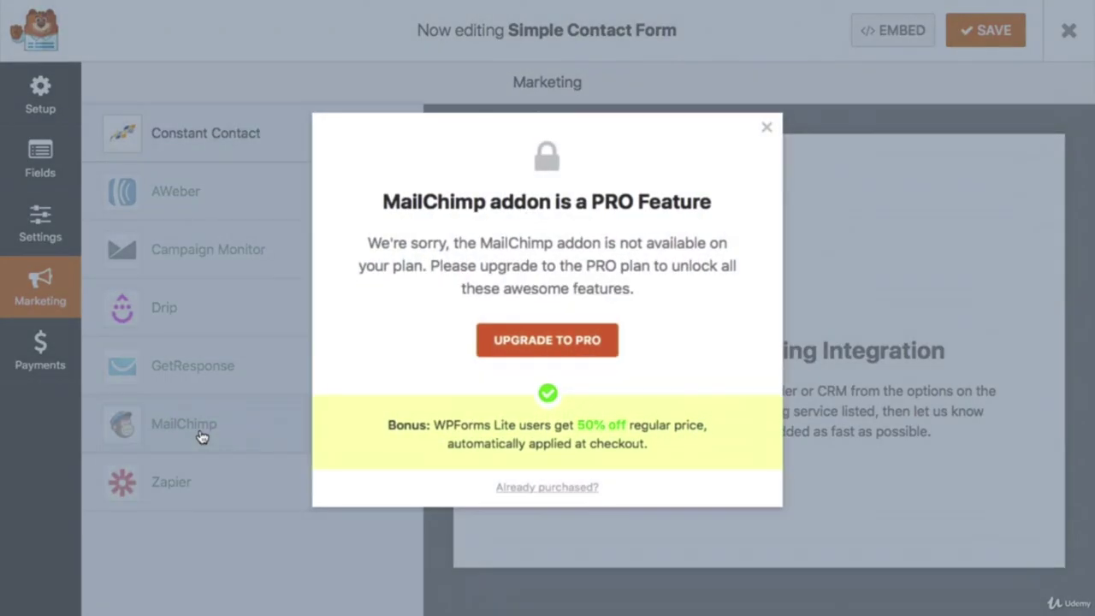
left_click(533, 341)
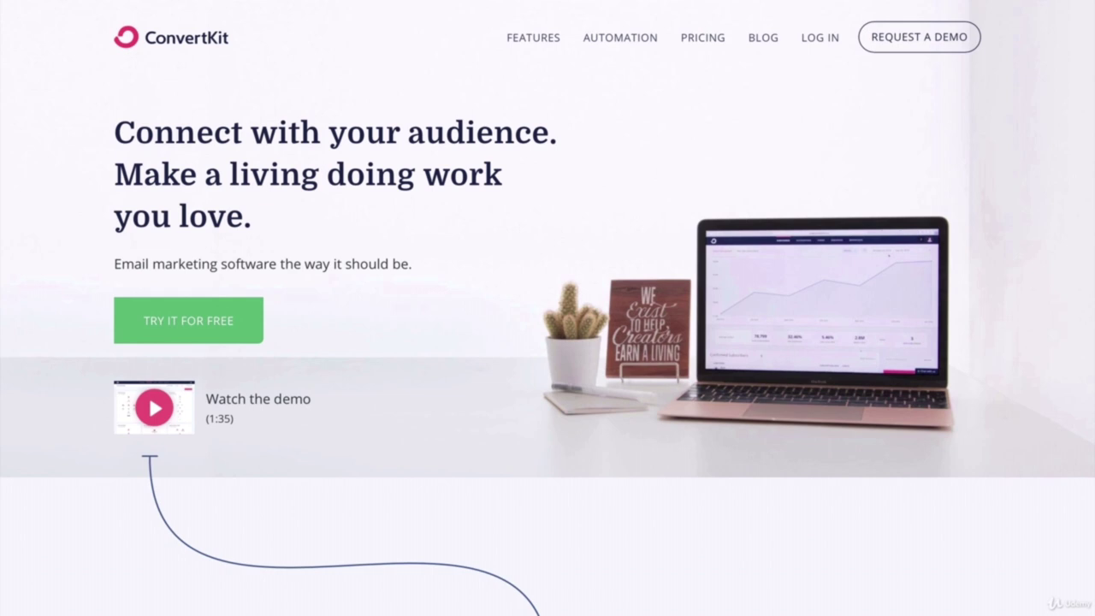
scroll(548, 308, "down", 5)
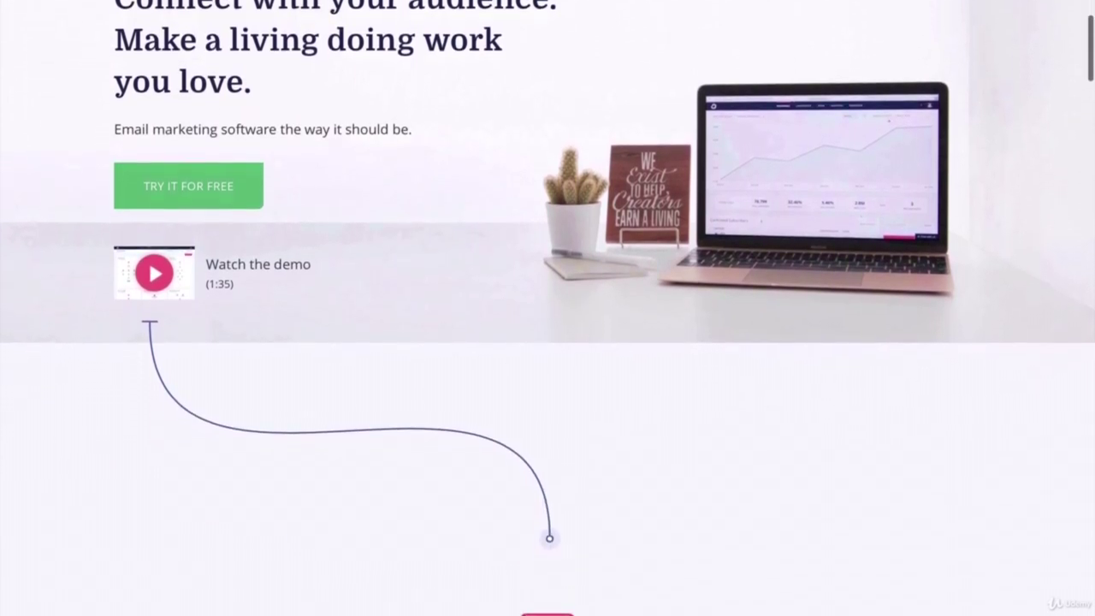
scroll(547, 308, "down", 5)
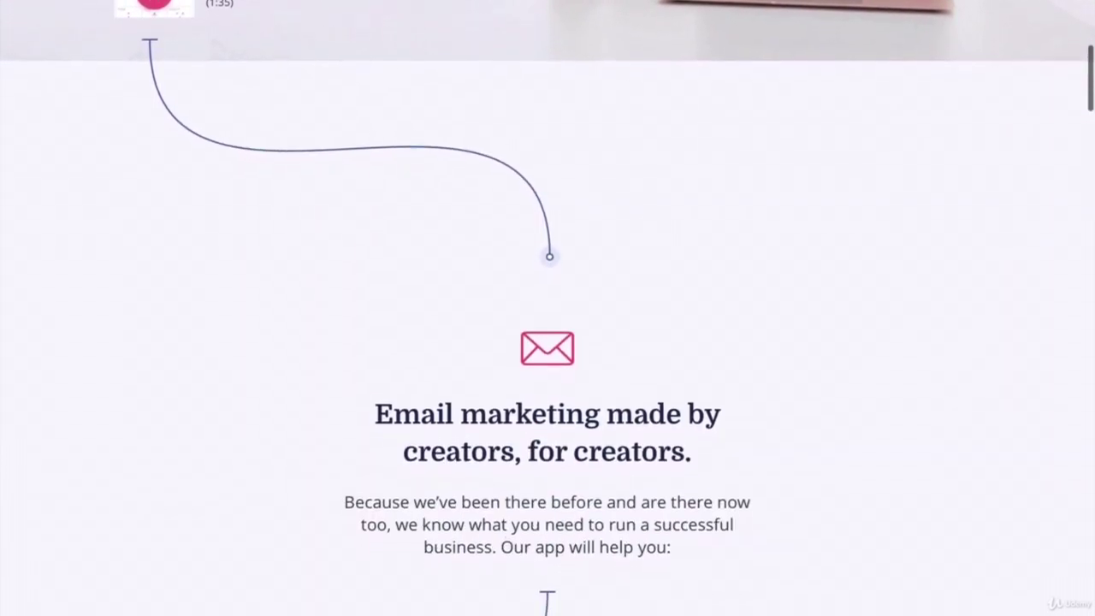
scroll(548, 308, "down", 3)
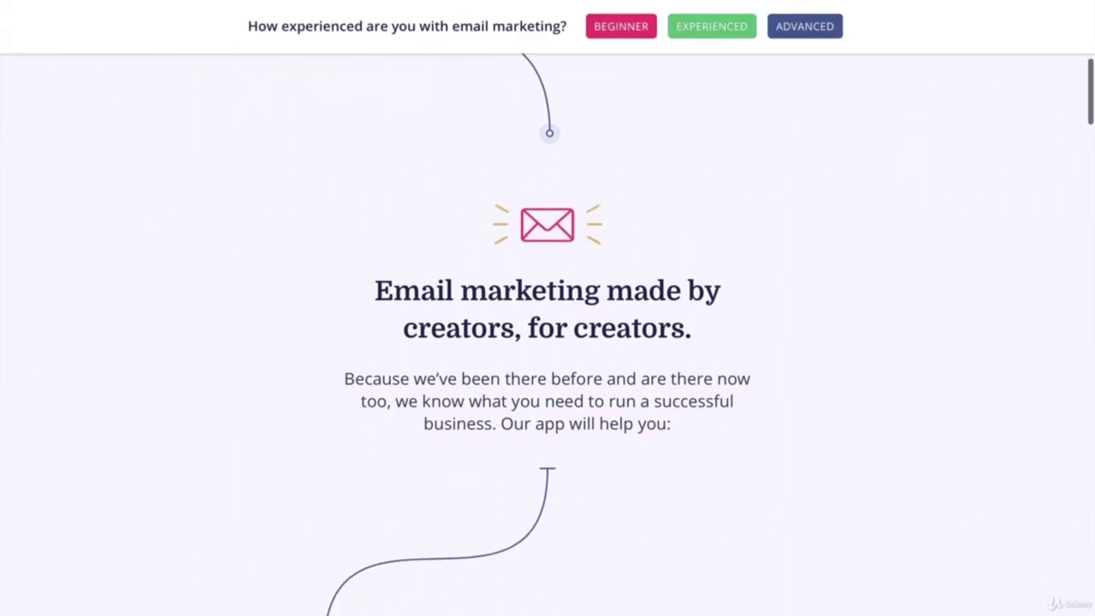
scroll(548, 308, "down", 4)
scroll(548, 308, "down", 7)
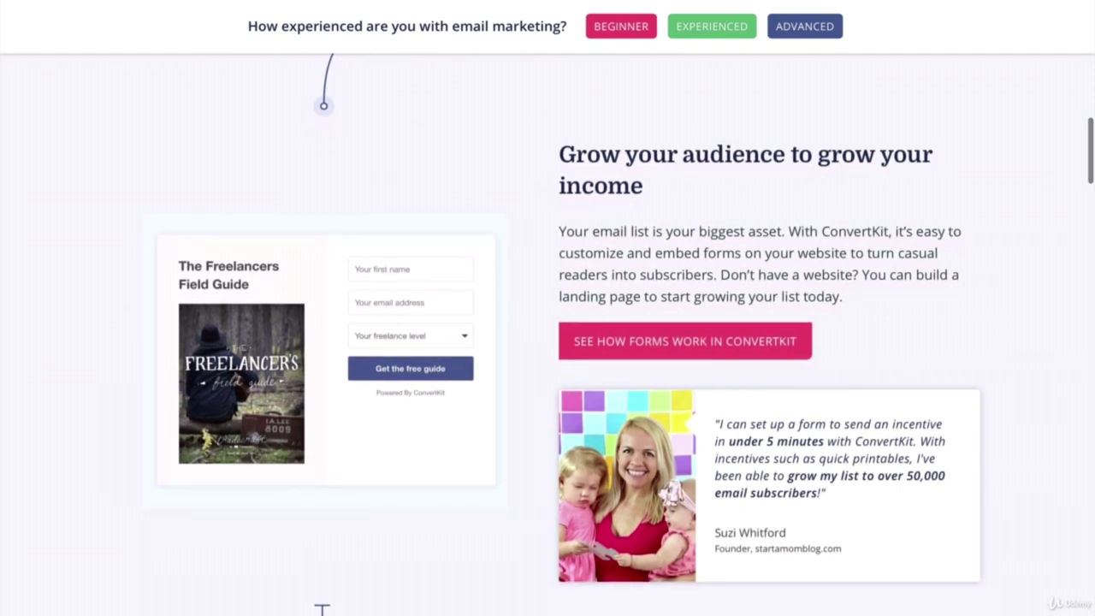
scroll(548, 308, "down", 6)
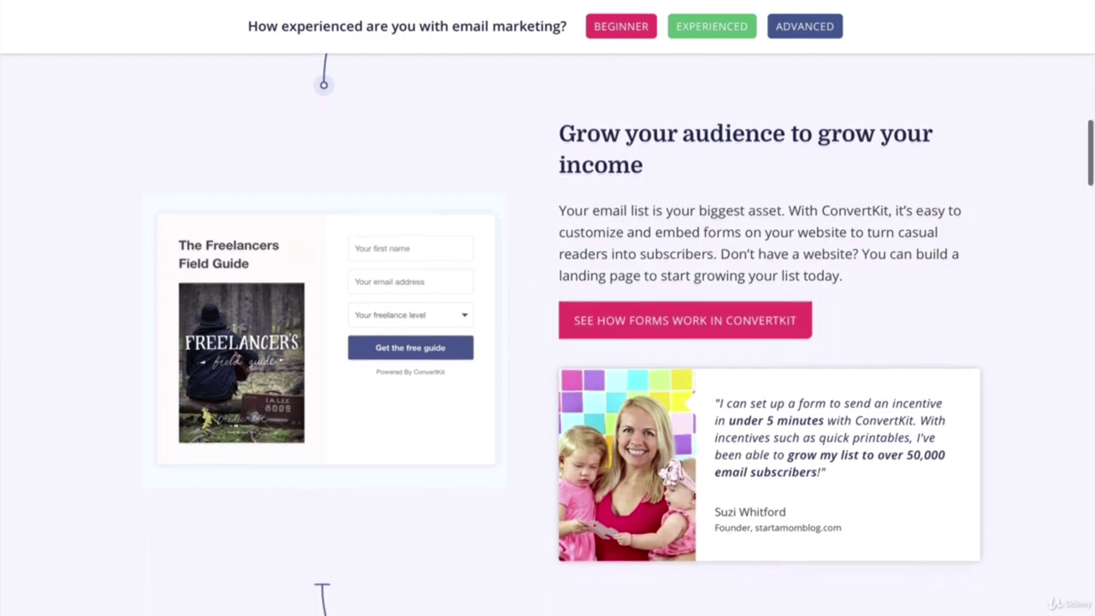
scroll(547, 308, "down", 9)
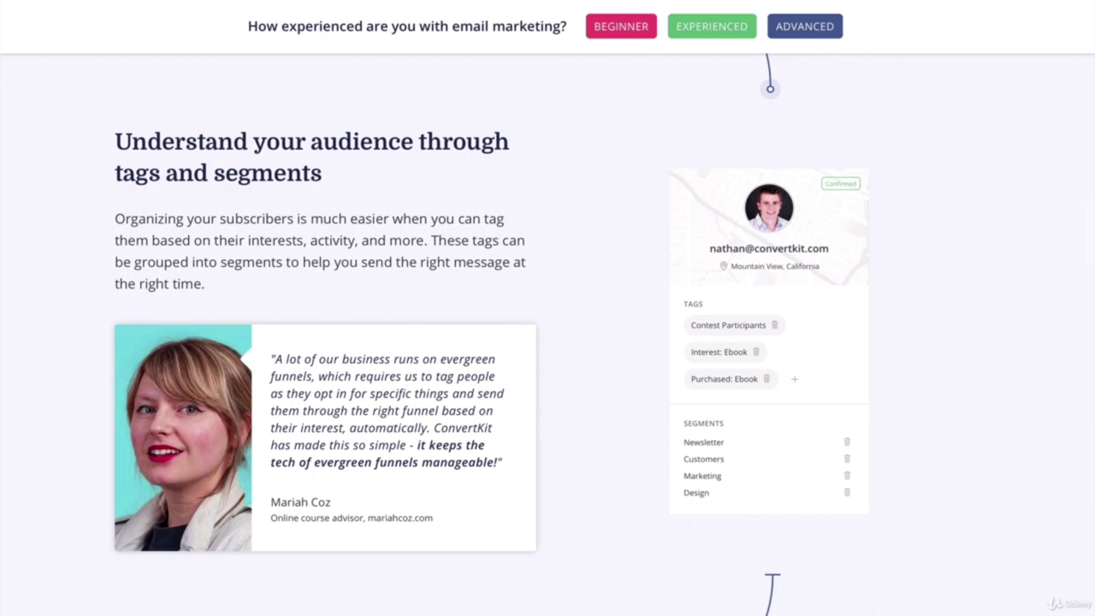
scroll(548, 333, "down", 2)
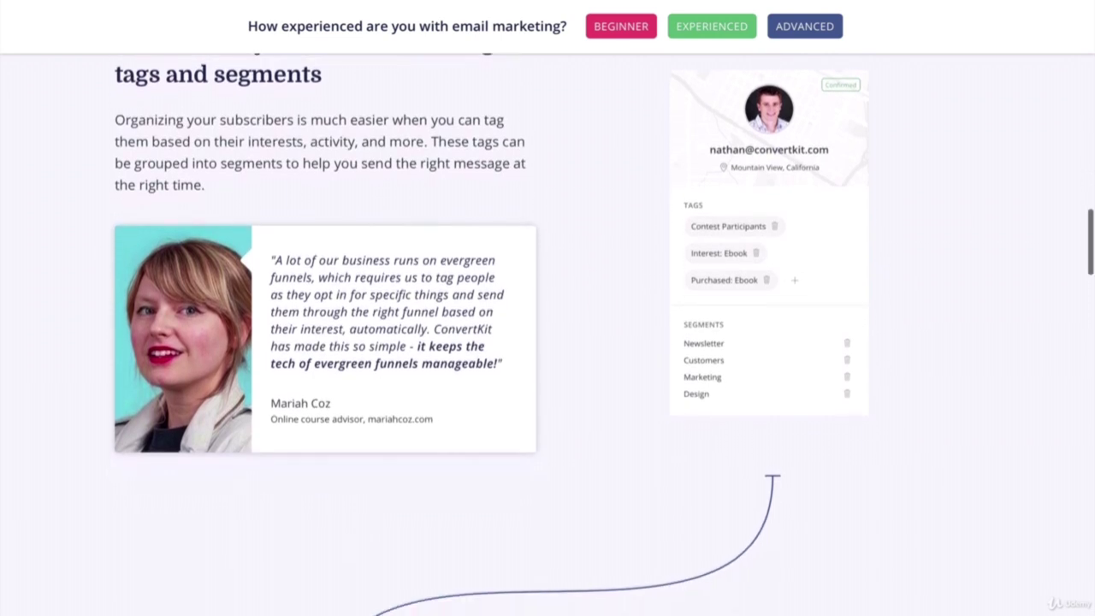
scroll(548, 334, "down", 6)
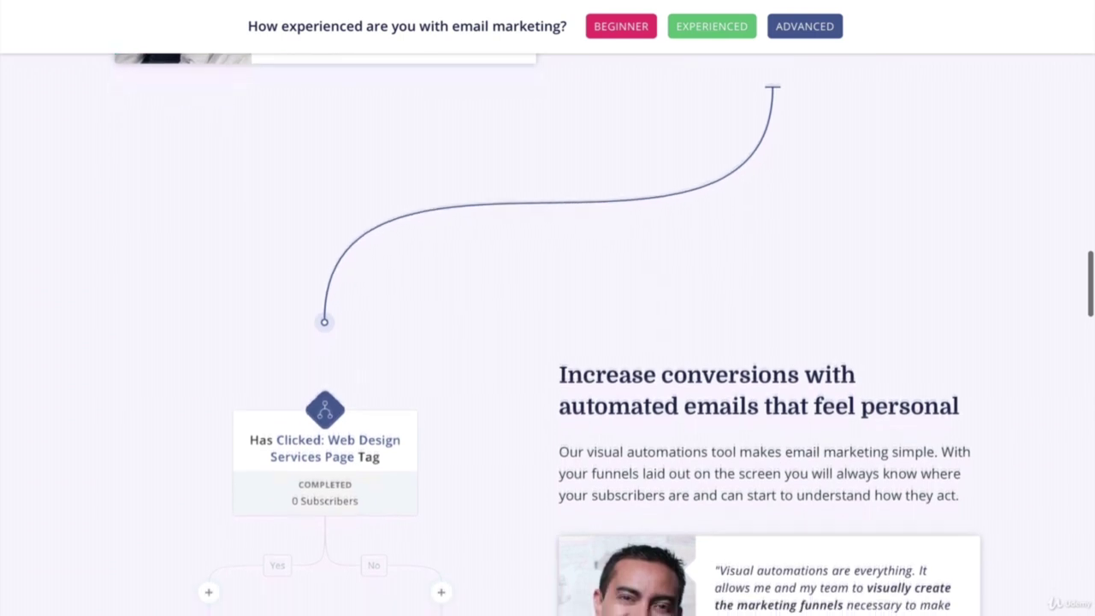
scroll(548, 333, "down", 1)
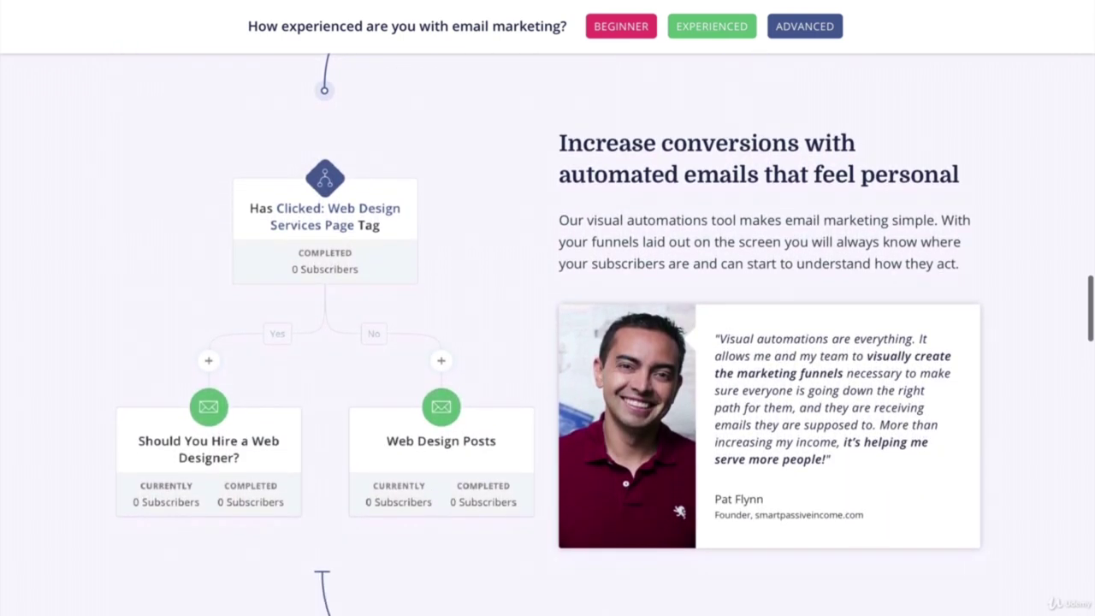
scroll(548, 333, "down", 2)
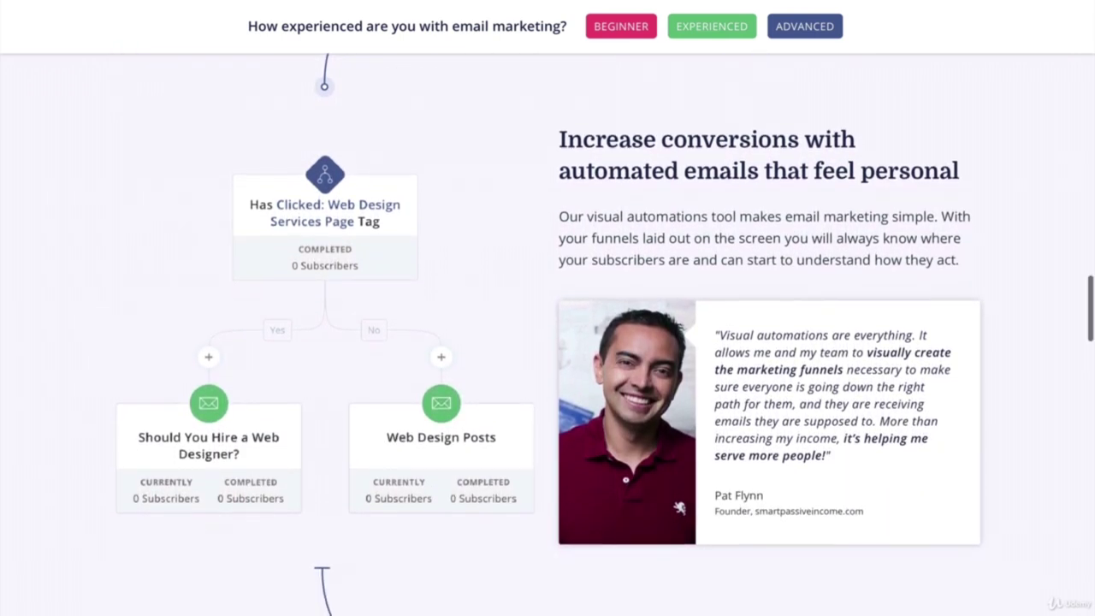
scroll(547, 334, "down", 4)
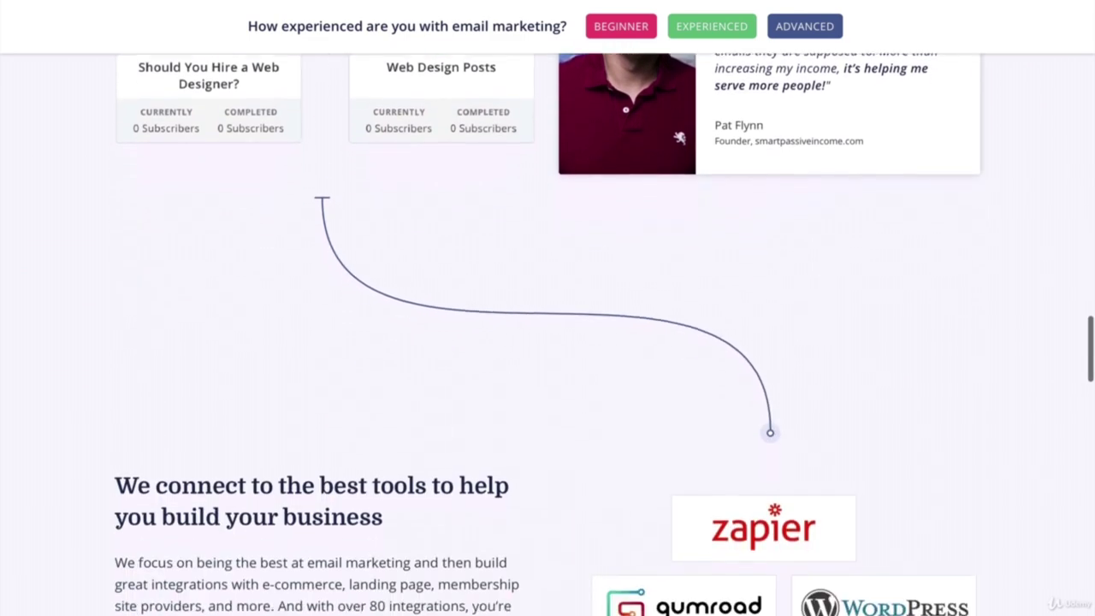
scroll(547, 334, "down", 4)
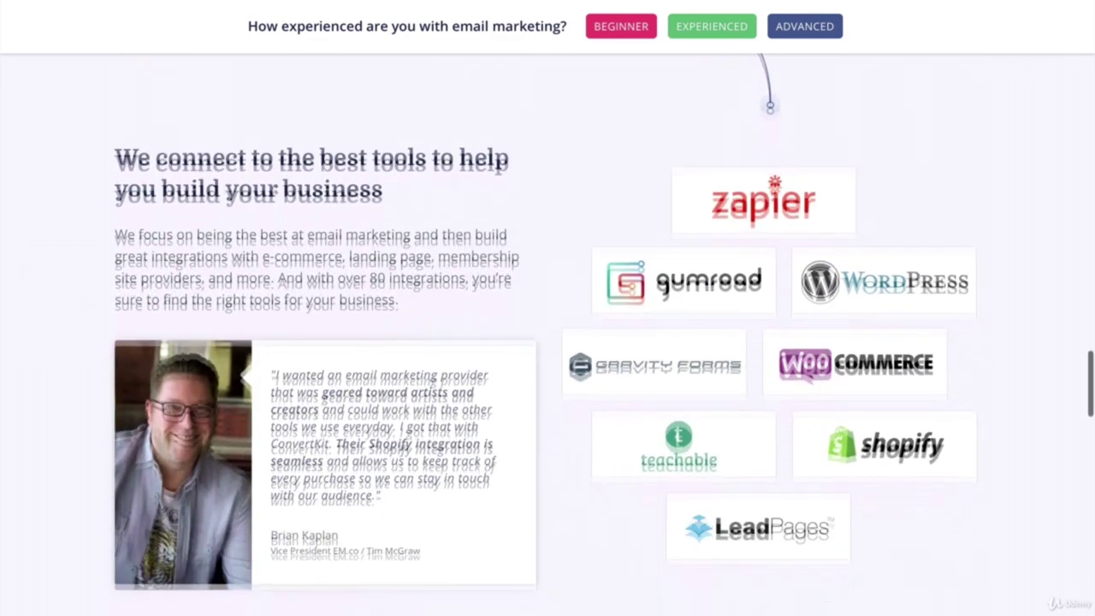
scroll(547, 334, "down", 3)
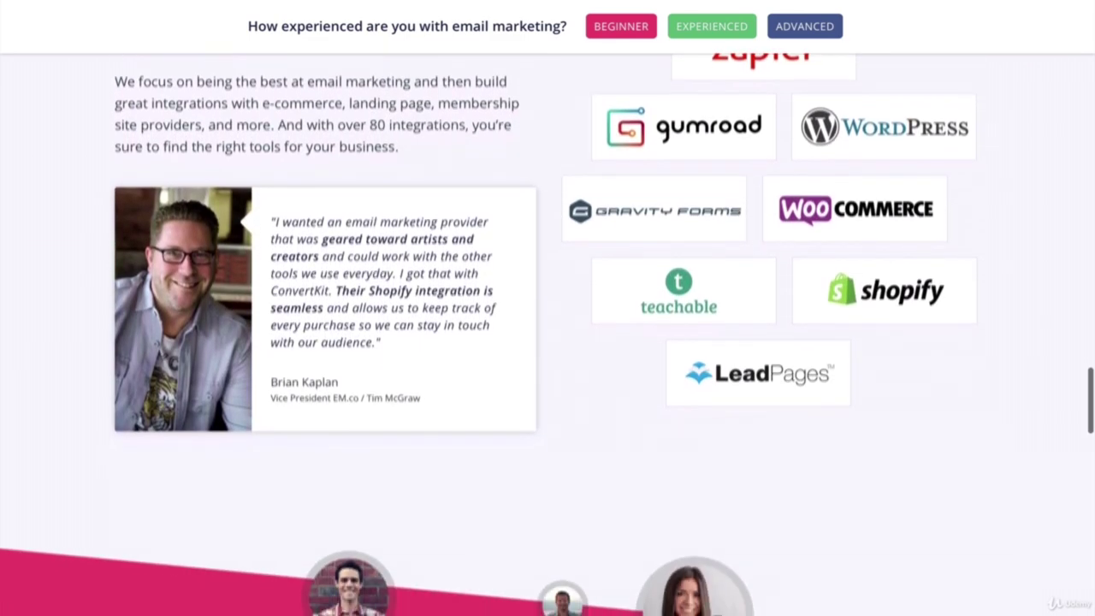
scroll(547, 334, "down", 4)
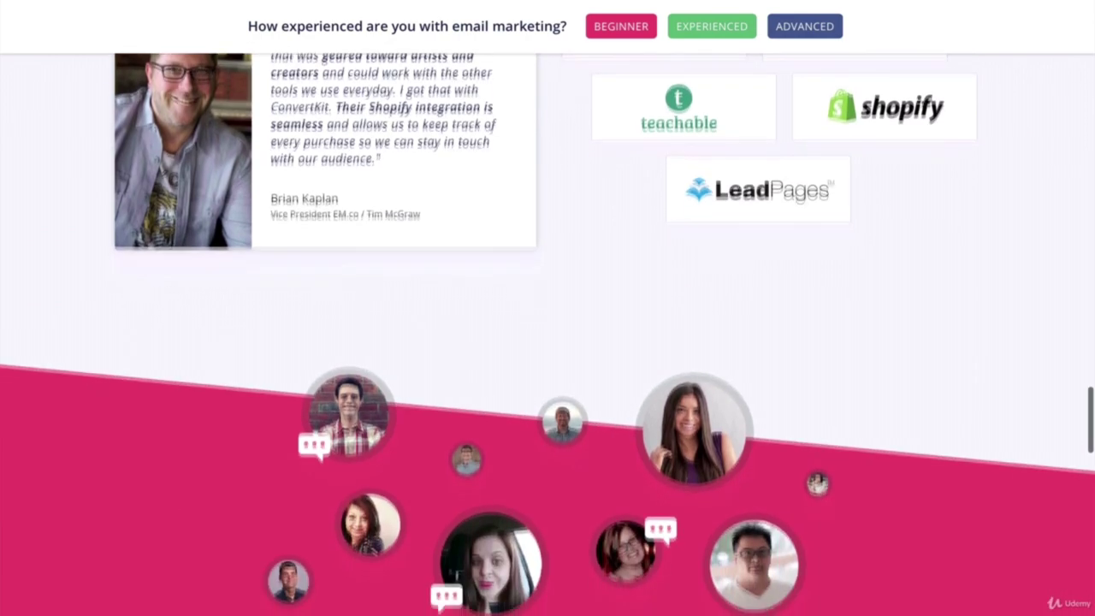
scroll(547, 333, "down", 1)
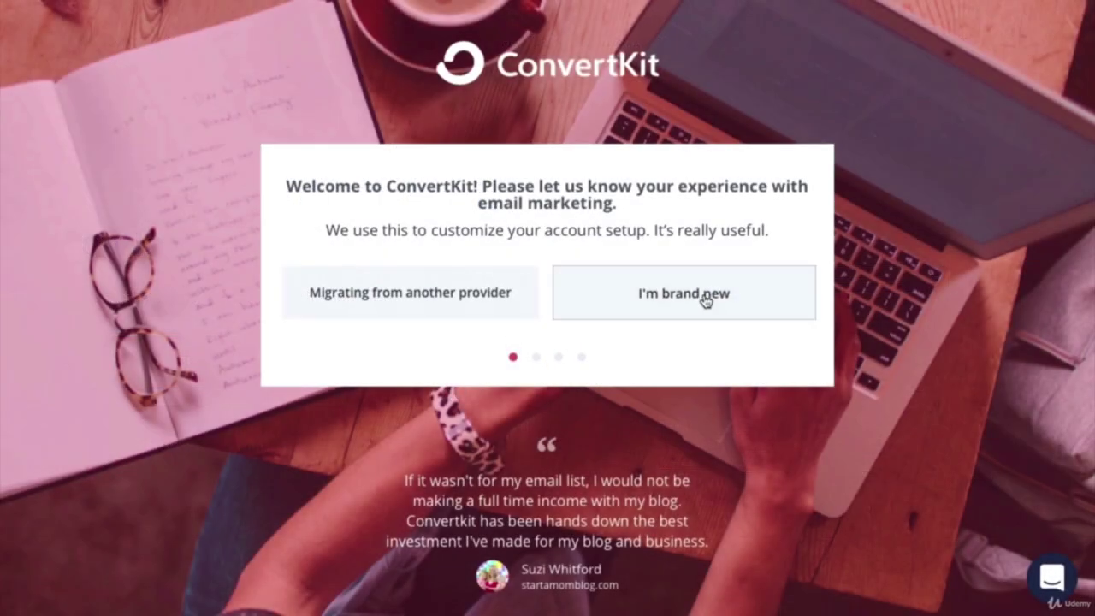
Step: Answer the signup questions: brand new to email marketing, already have a website, built with WordPress
left_click(706, 301)
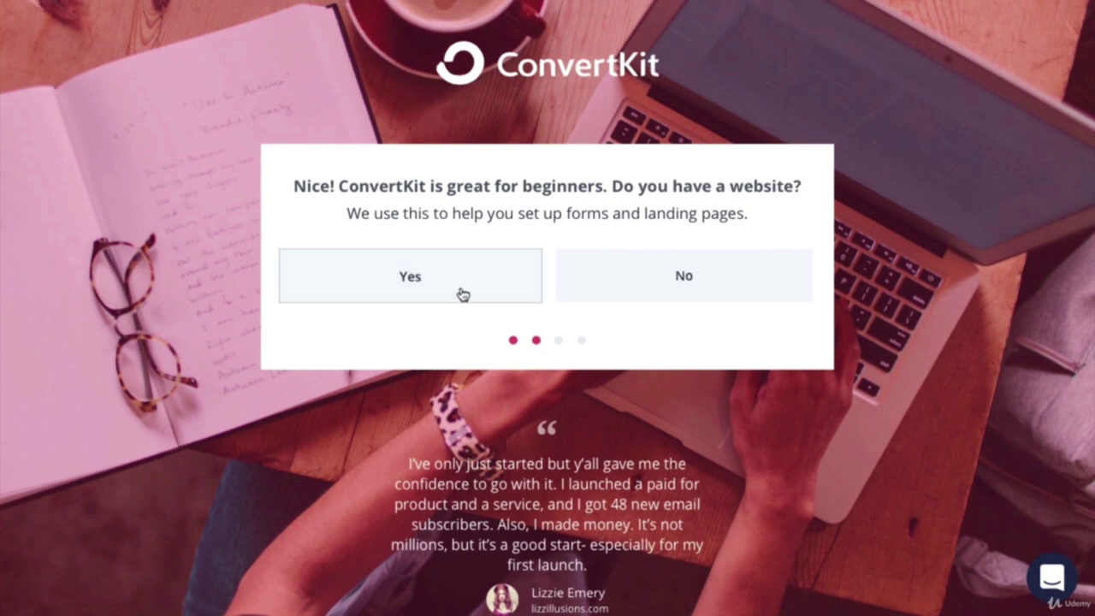
left_click(462, 294)
left_click(411, 283)
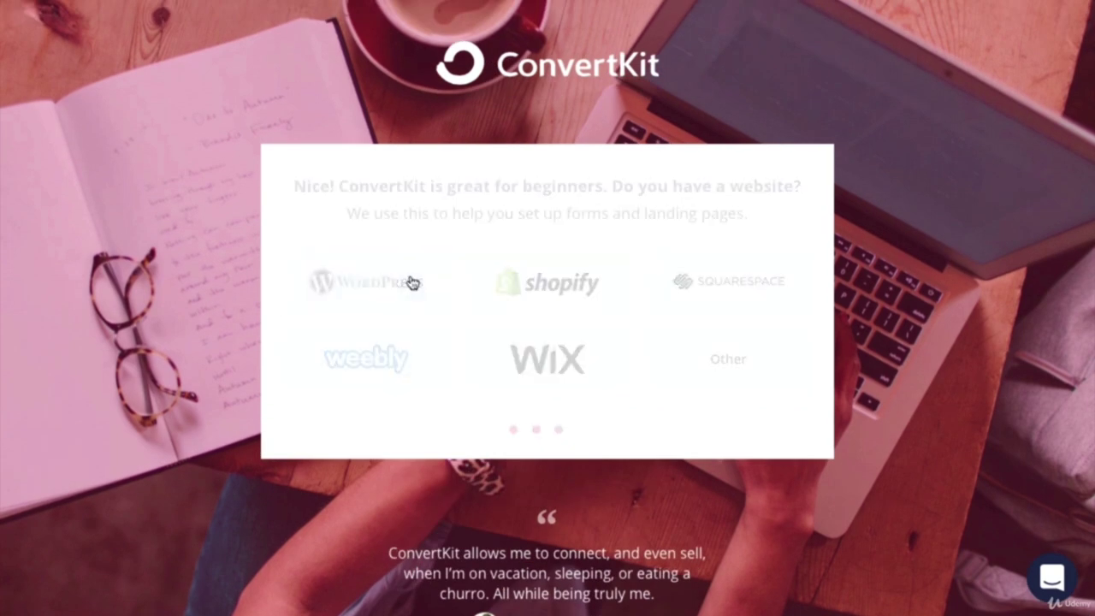
Step: Clear the autofilled email, submit the login details to create the account, and decline saving the password
double_click(454, 274)
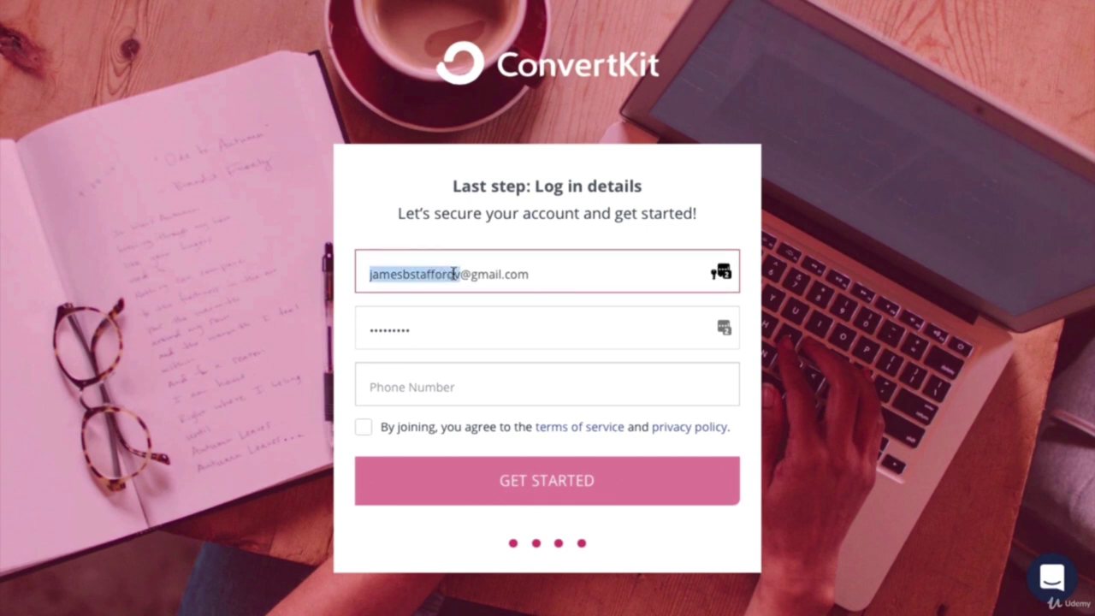
triple_click(454, 273)
key("BackSpace")
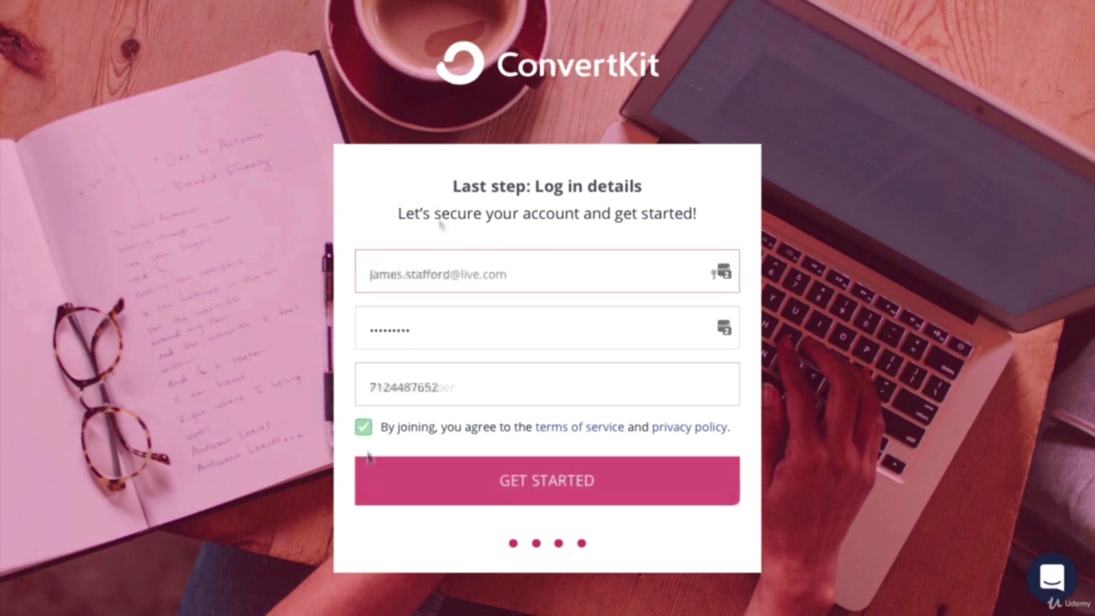
left_click(483, 494)
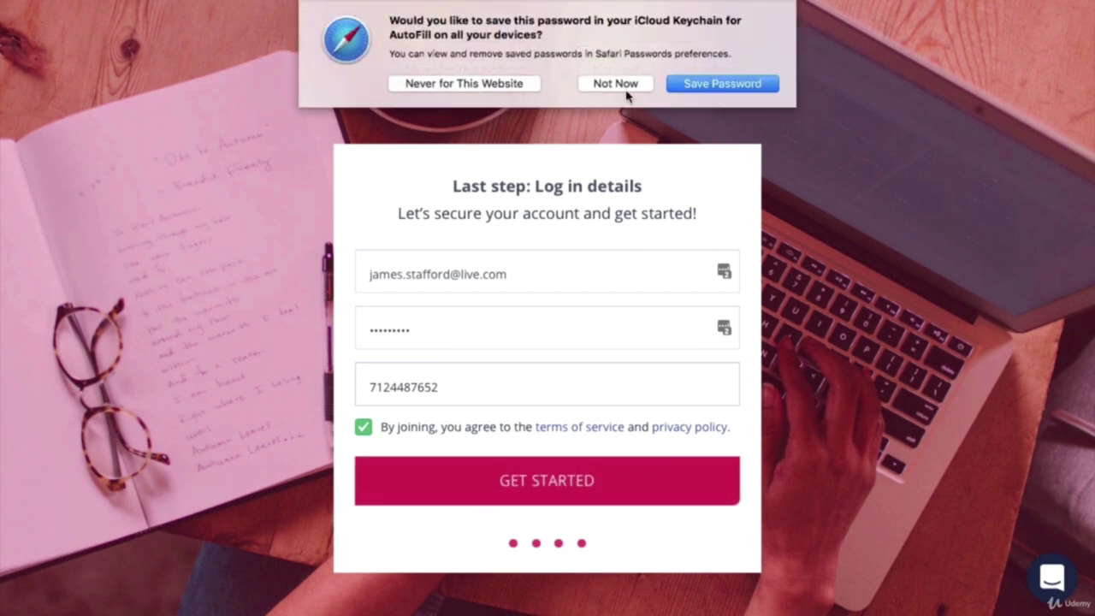
left_click(626, 84)
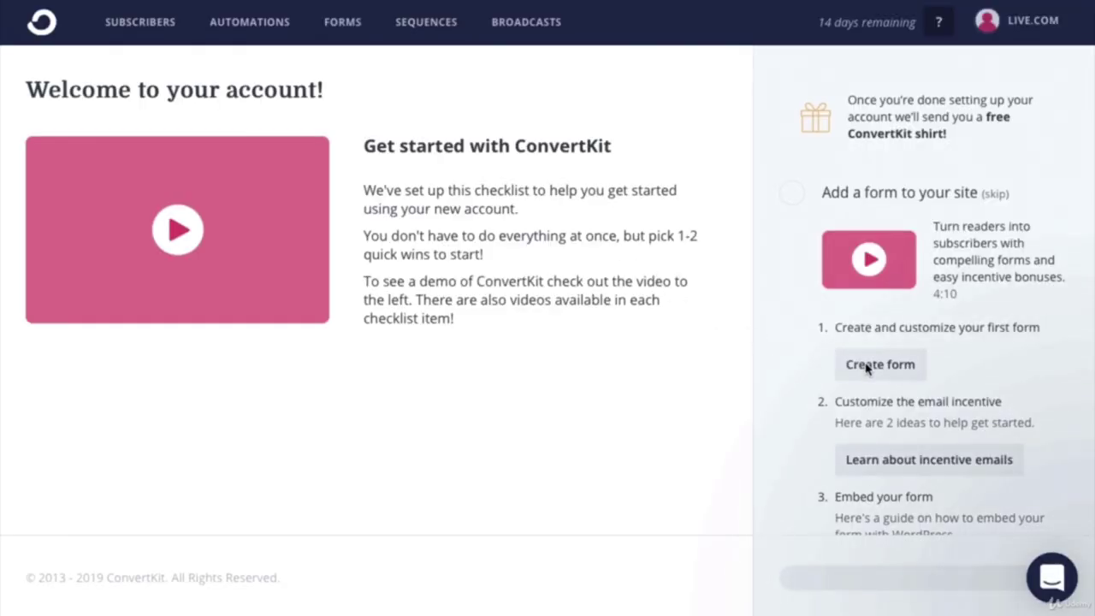
Step: Create an inline form from the single-row name-and-email template and title it 'New Website'
left_click(866, 366)
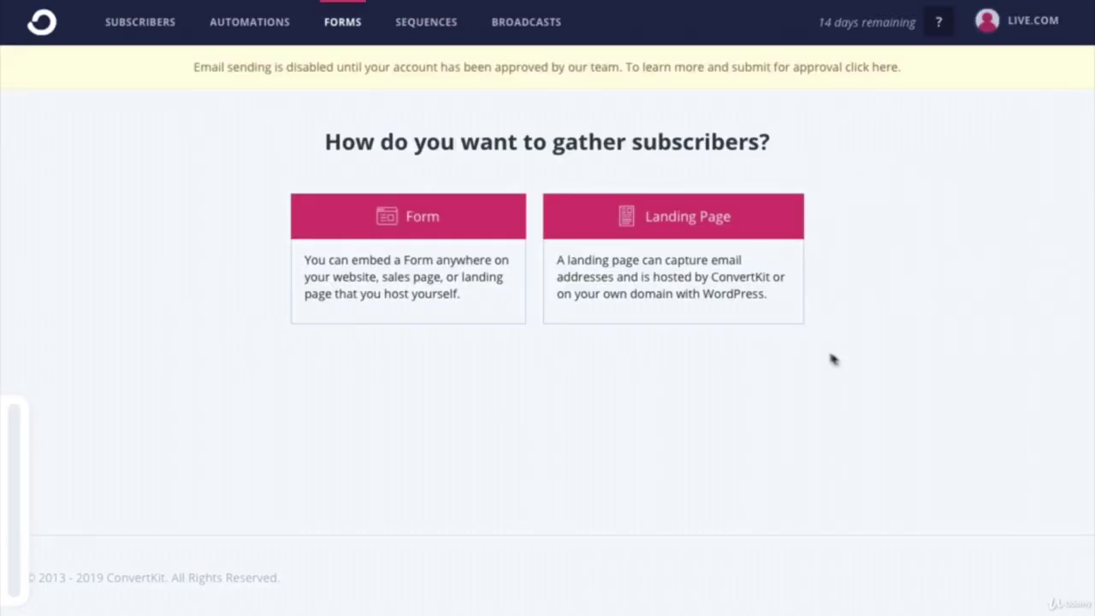
left_click(439, 227)
left_click(376, 288)
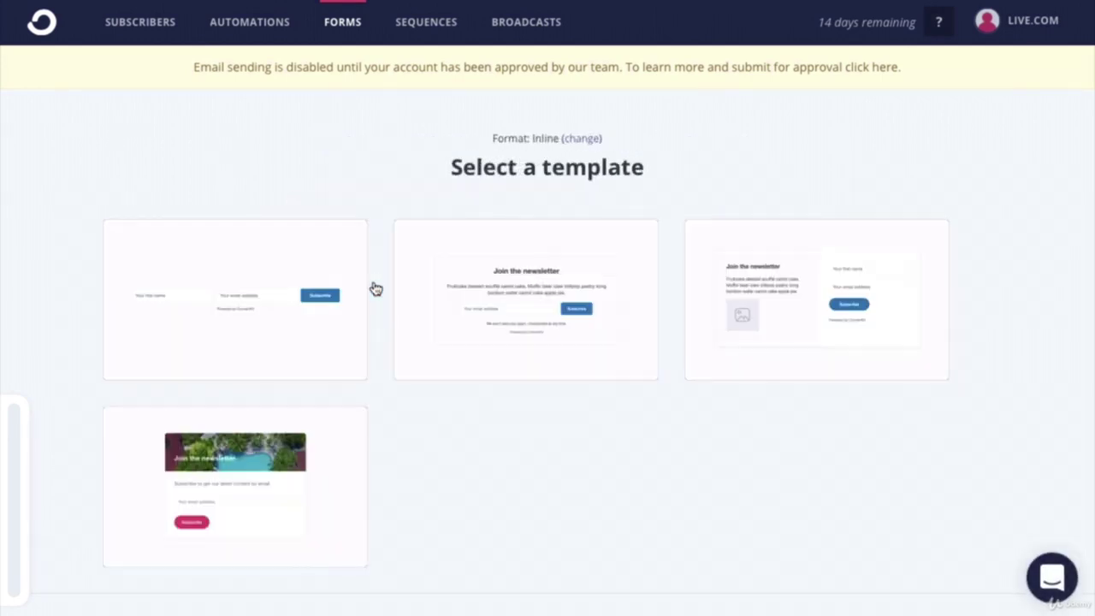
left_click(237, 299)
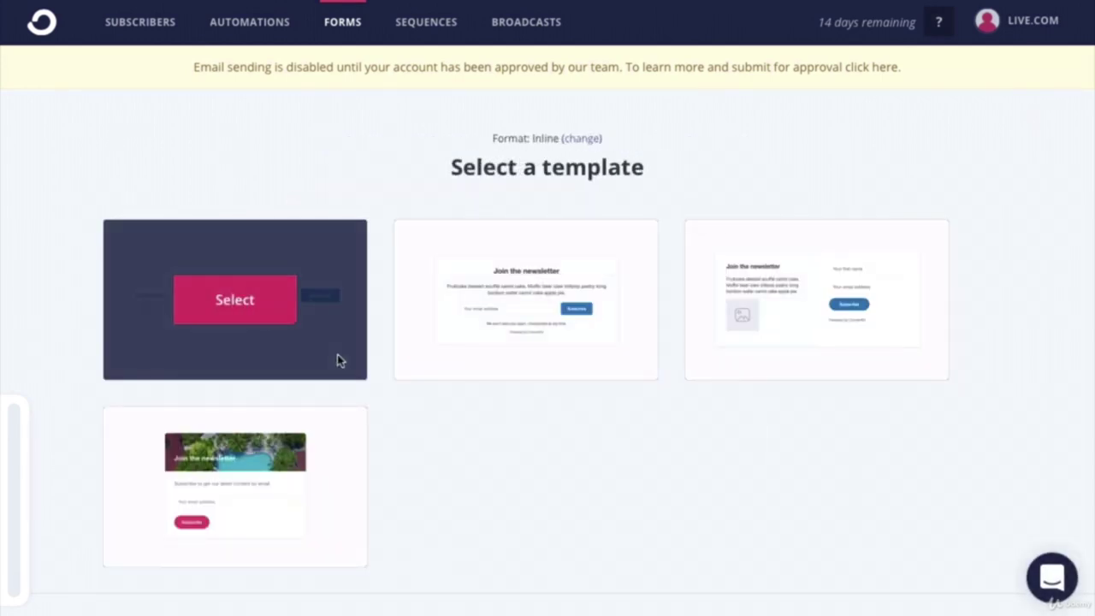
left_click(94, 117)
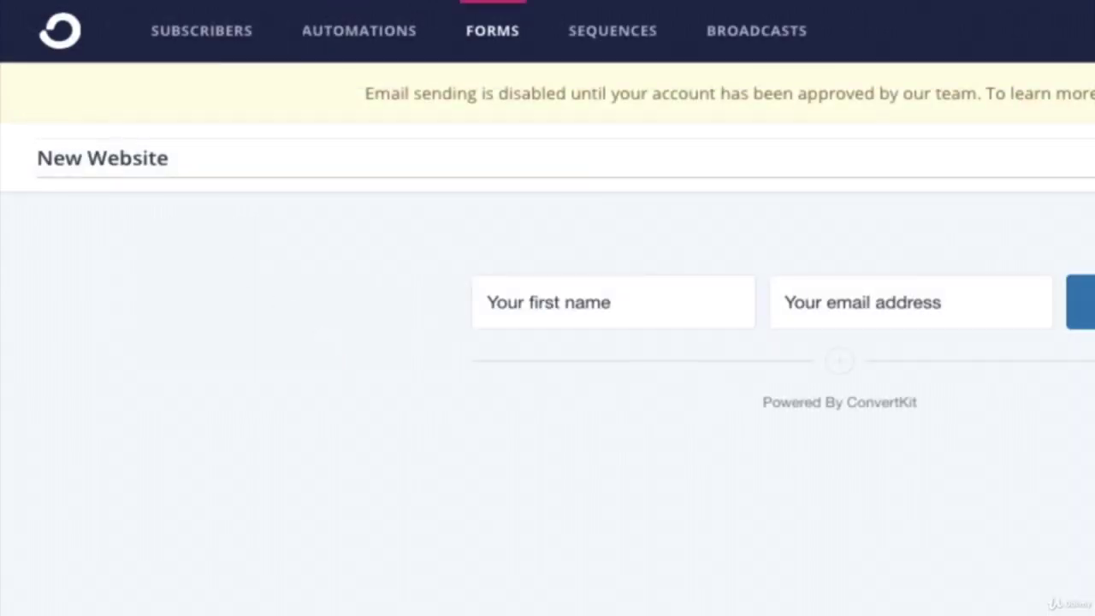
left_click(683, 250)
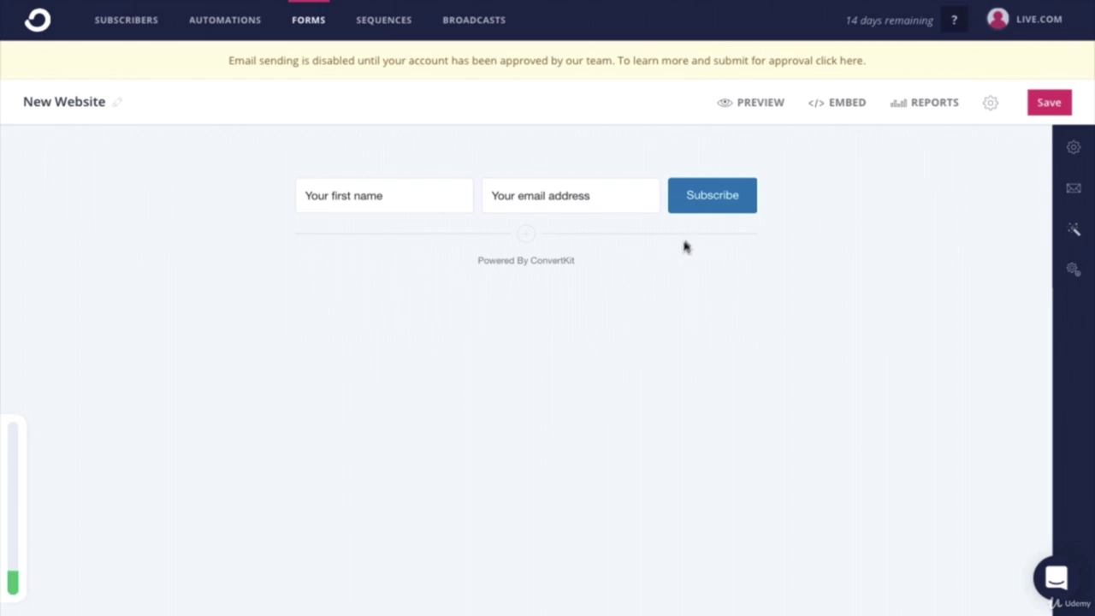
Step: Change the Subscribe button label to 'Get Started'
left_click(707, 198)
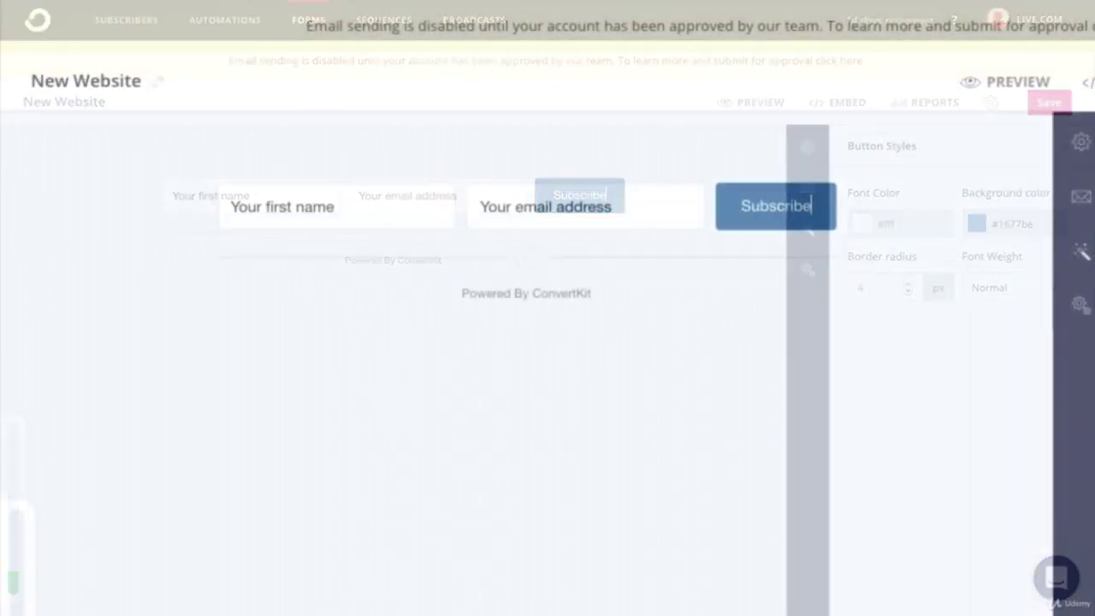
key("BackSpace")
key("BackSpace")
key("BackSpace")
key("BackSpace")
key("BackSpace")
key("BackSpace")
key("BackSpace")
key("BackSpace")
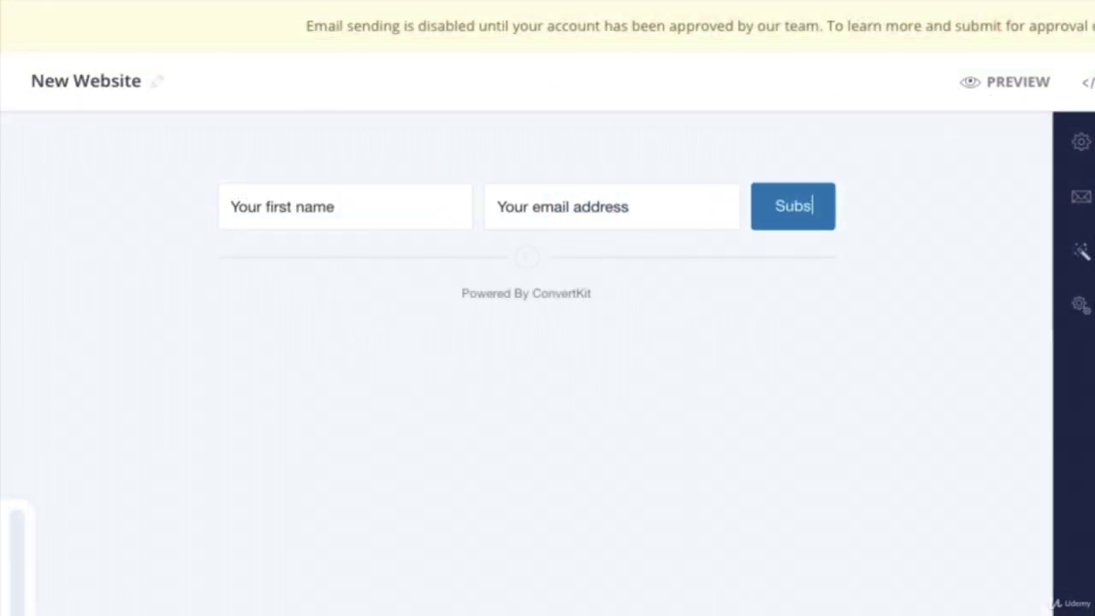
key("BackSpace")
type("Get Starte")
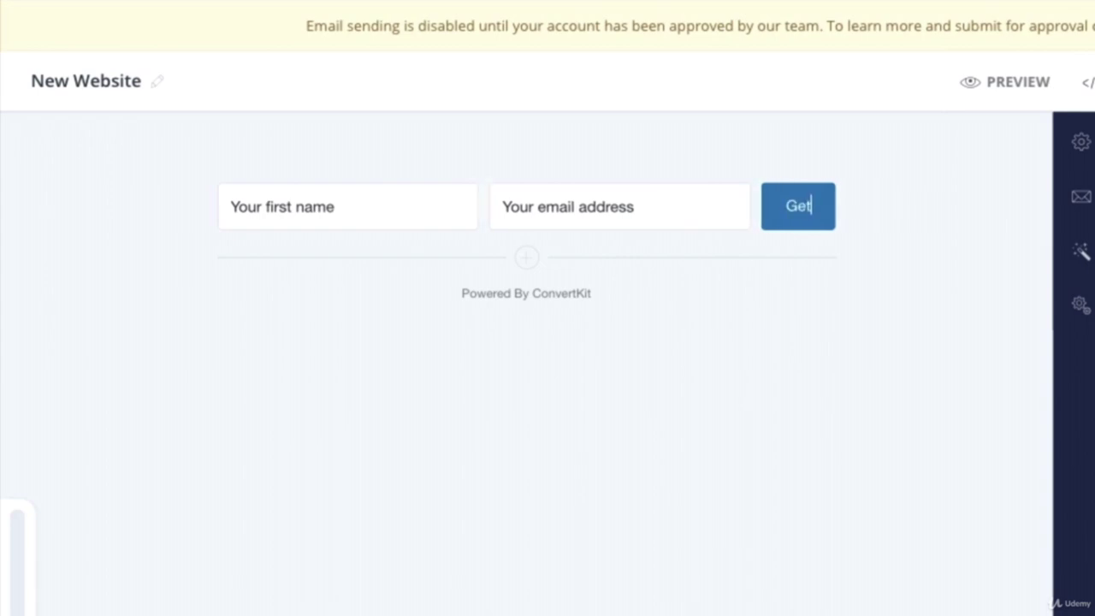
type("d")
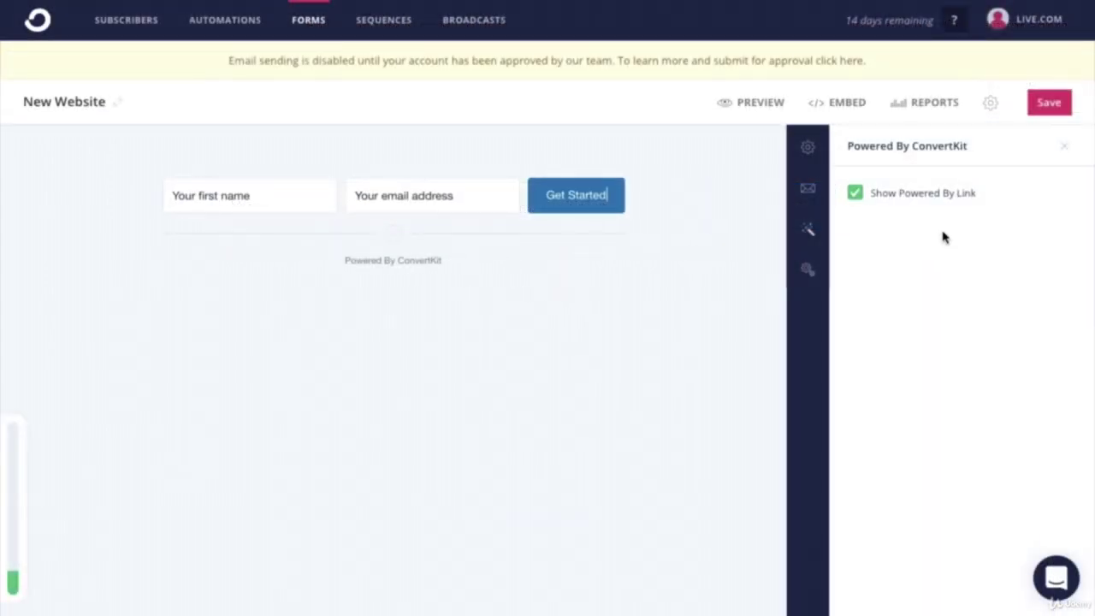
Step: Paste #dd9933 as the button's background colour
left_click(756, 213)
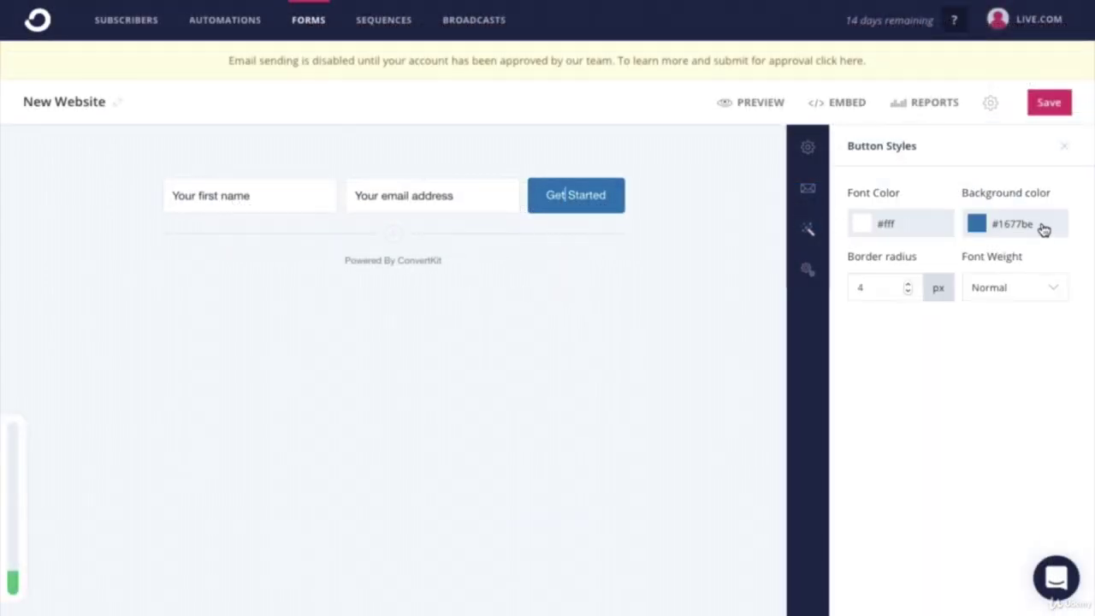
left_click(1044, 228)
left_click_drag(1025, 227, 984, 228)
right_click(1002, 225)
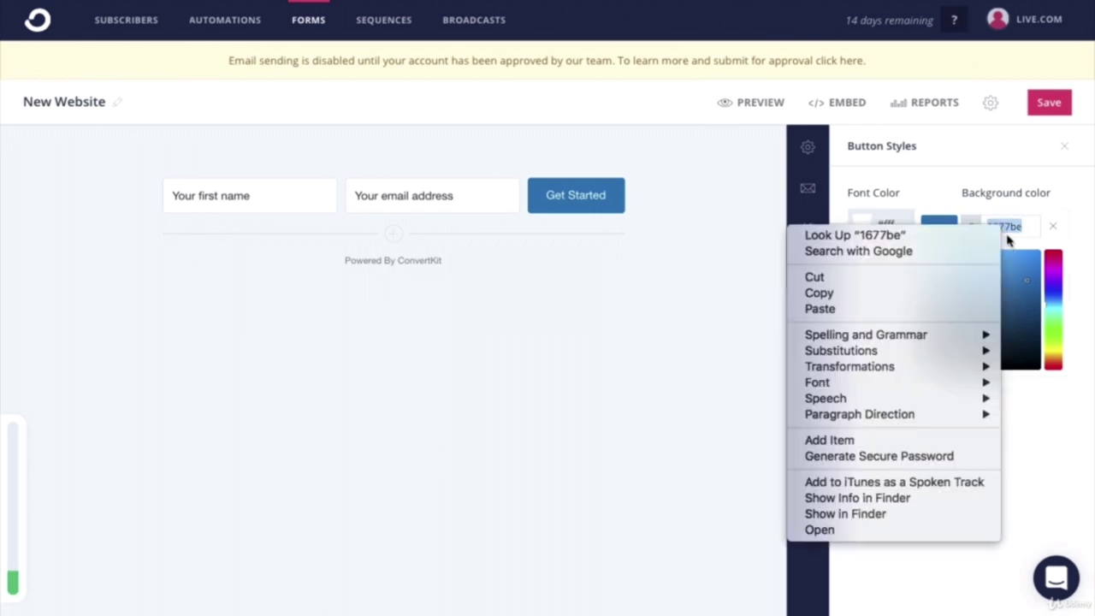
left_click(966, 308)
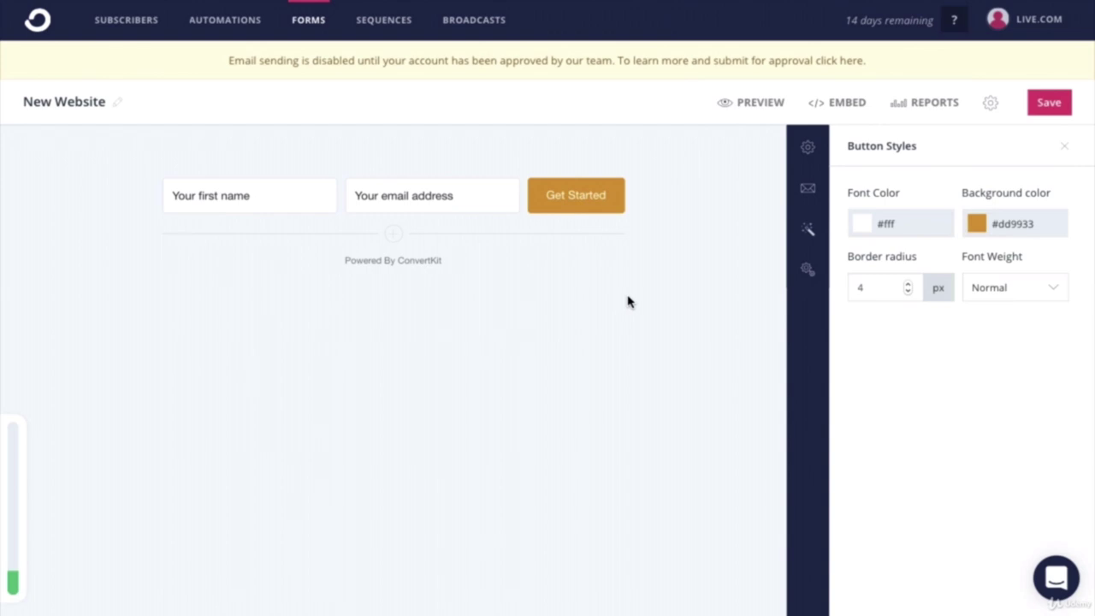
Step: Save the form and copy its HTML embed code
left_click(1052, 106)
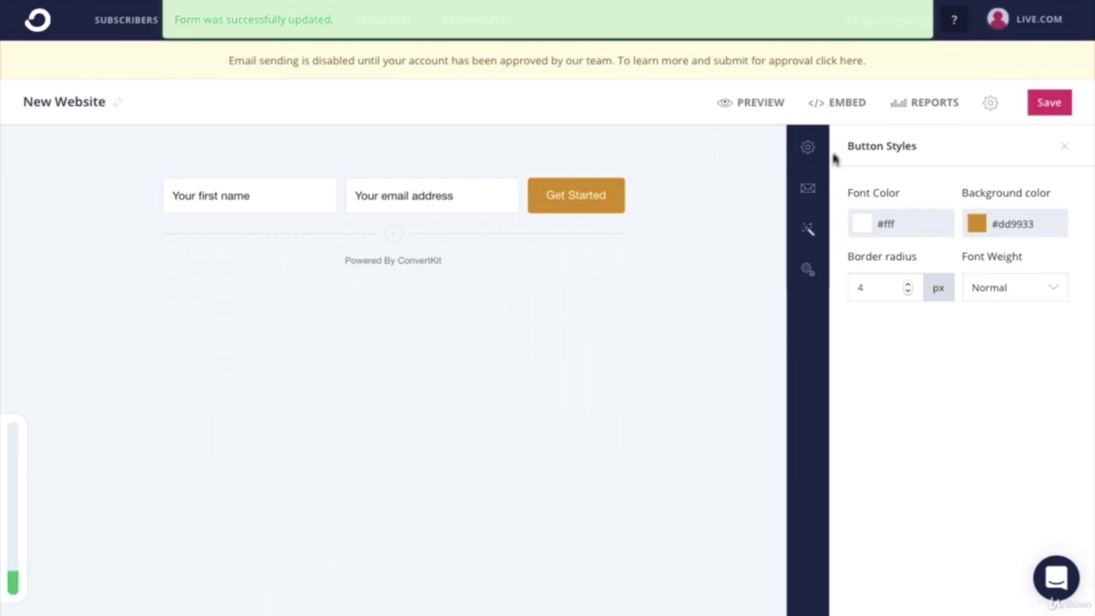
left_click(847, 103)
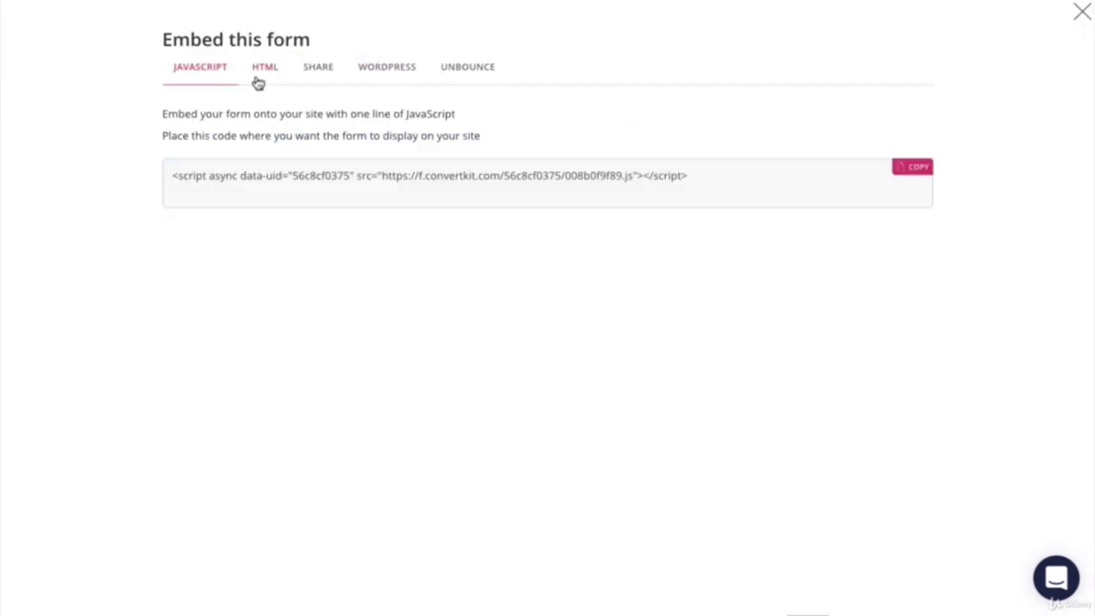
left_click(266, 70)
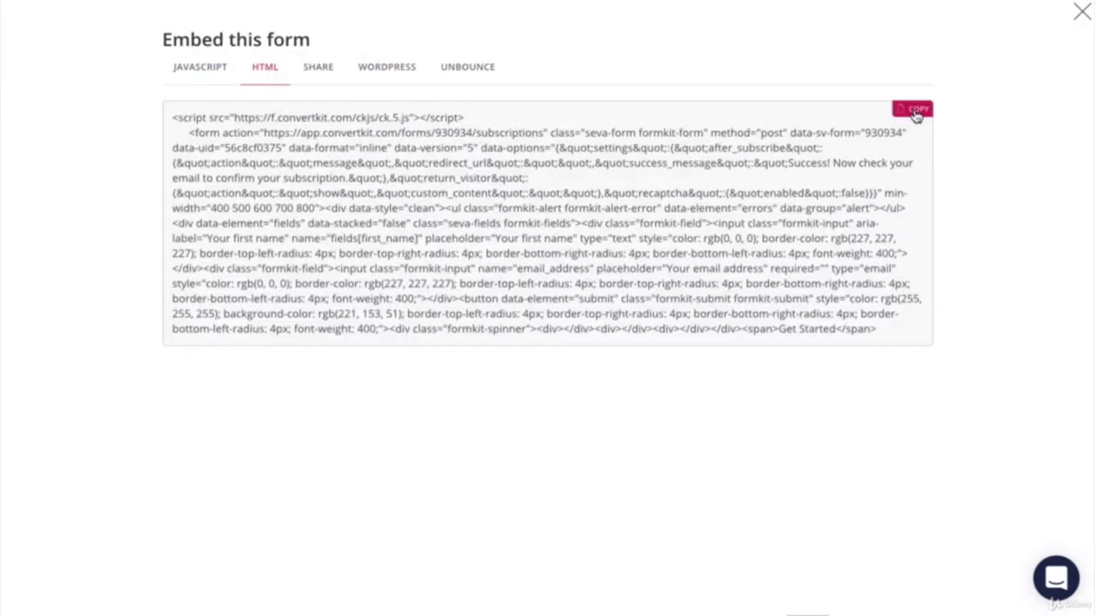
left_click(914, 110)
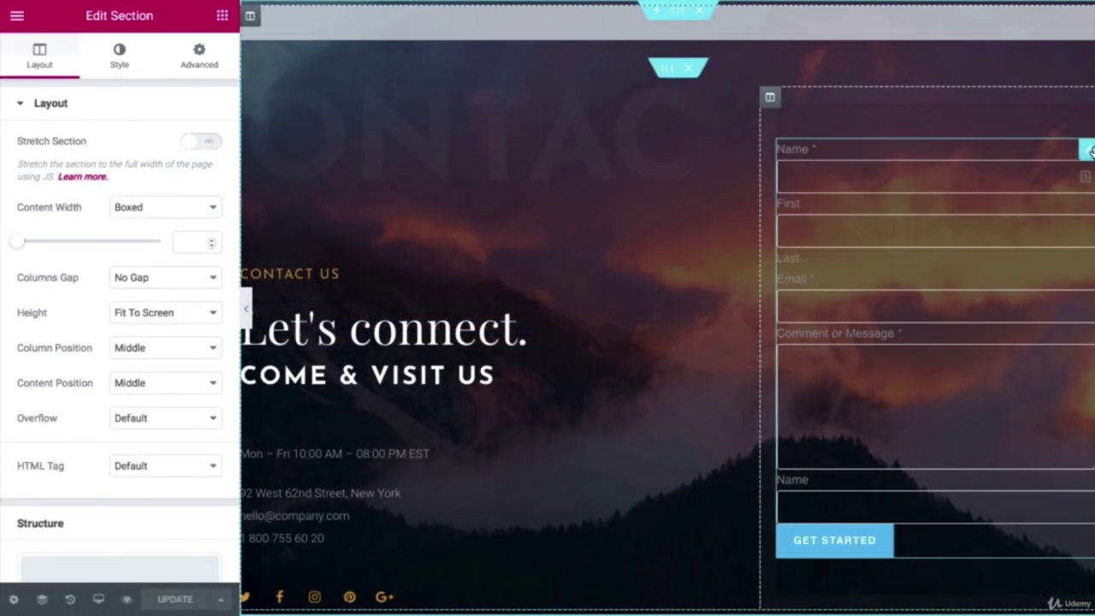
Step: Delete the old shortcode form widget and drag an HTML widget into the empty right column
right_click(1088, 152)
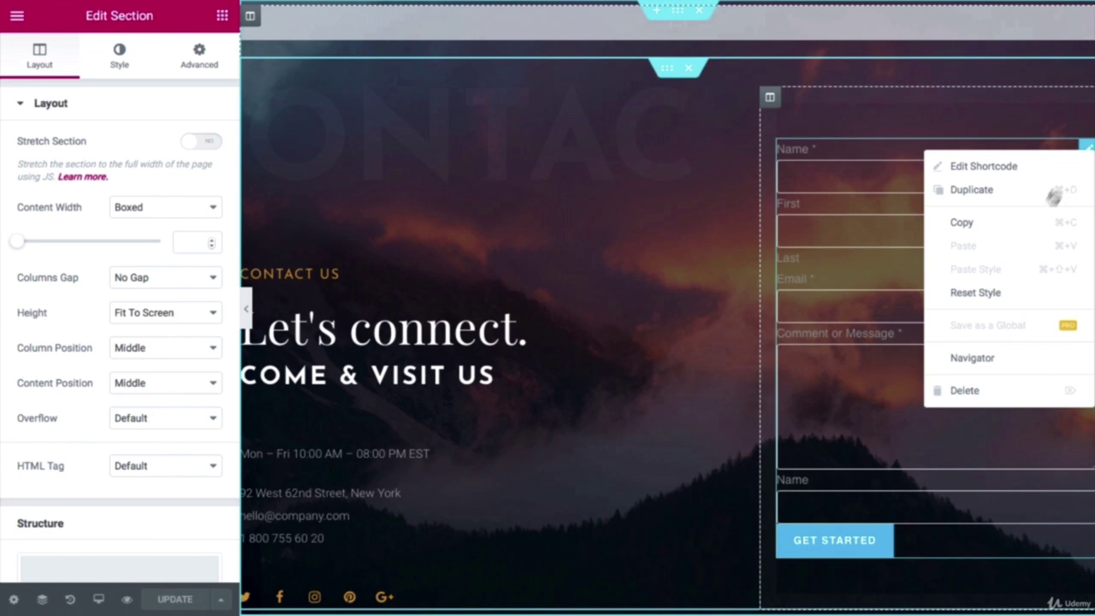
left_click(976, 393)
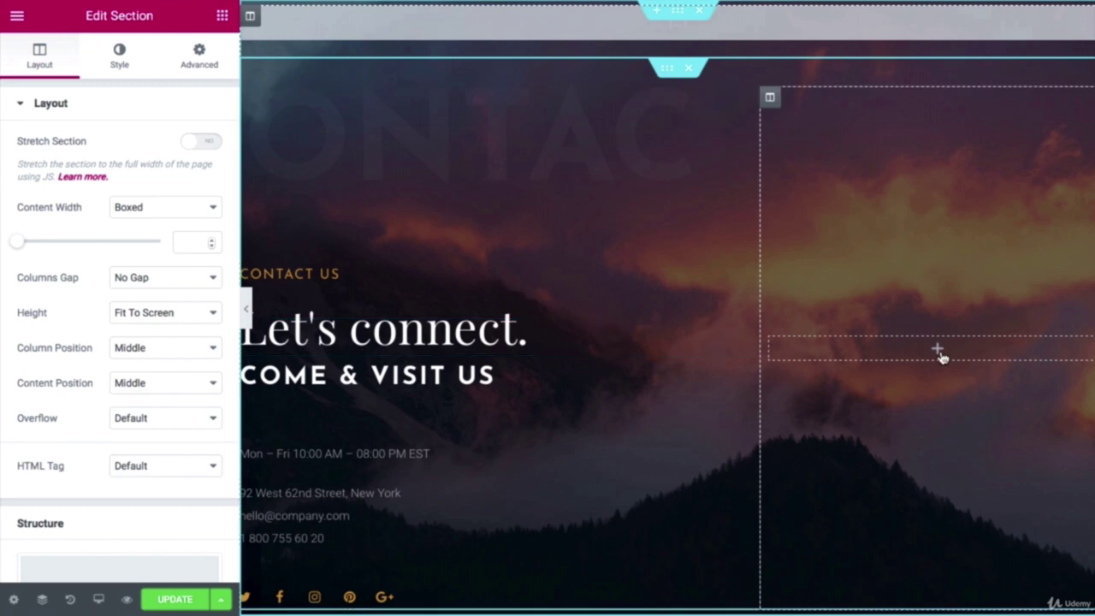
left_click(939, 351)
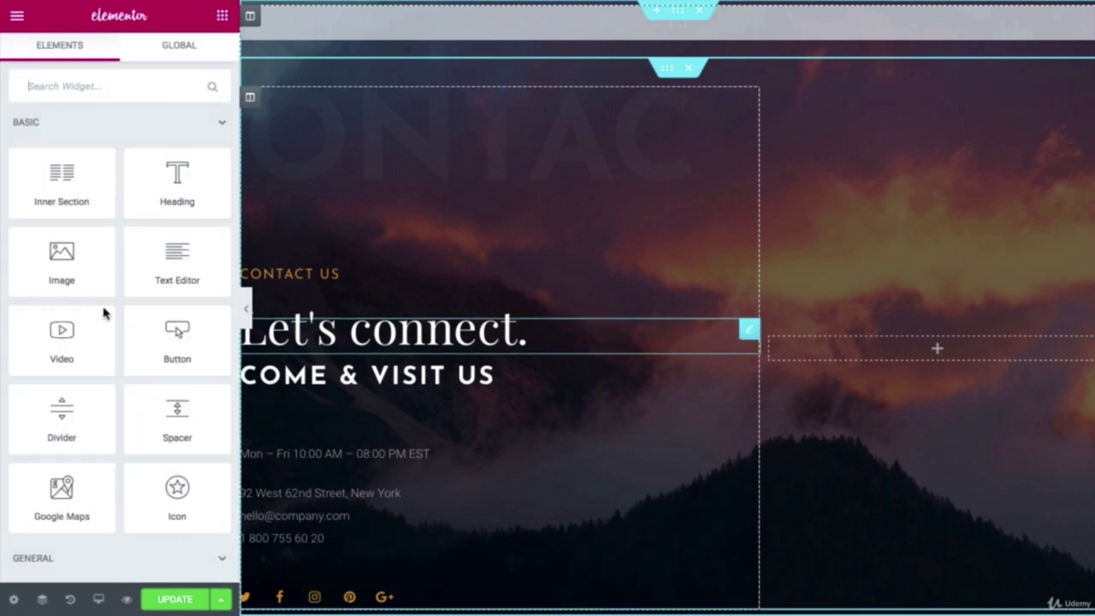
scroll(106, 308, "down", 5)
left_click_drag(64, 256, 948, 352)
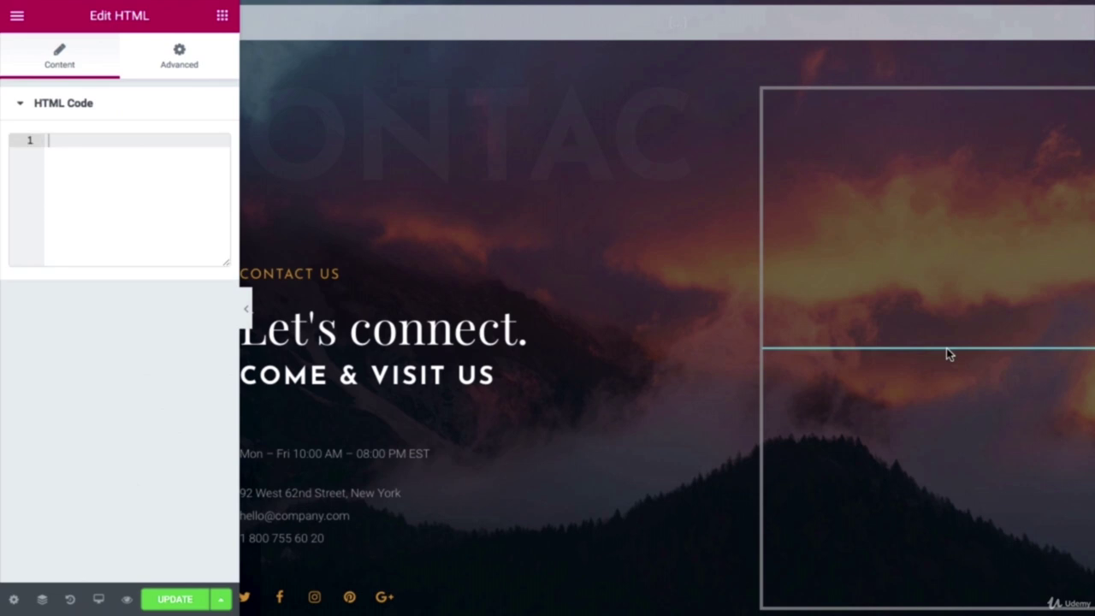
Step: Paste the ConvertKit embed code into the HTML widget, update the page, and preview it live
right_click(55, 147)
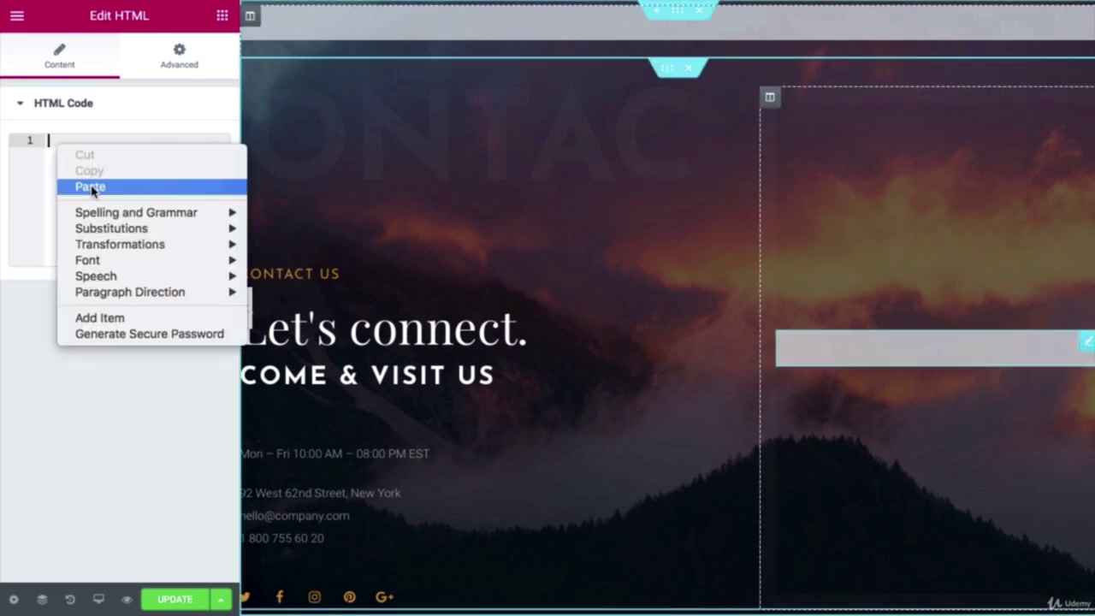
left_click(91, 185)
key("ctrl+v")
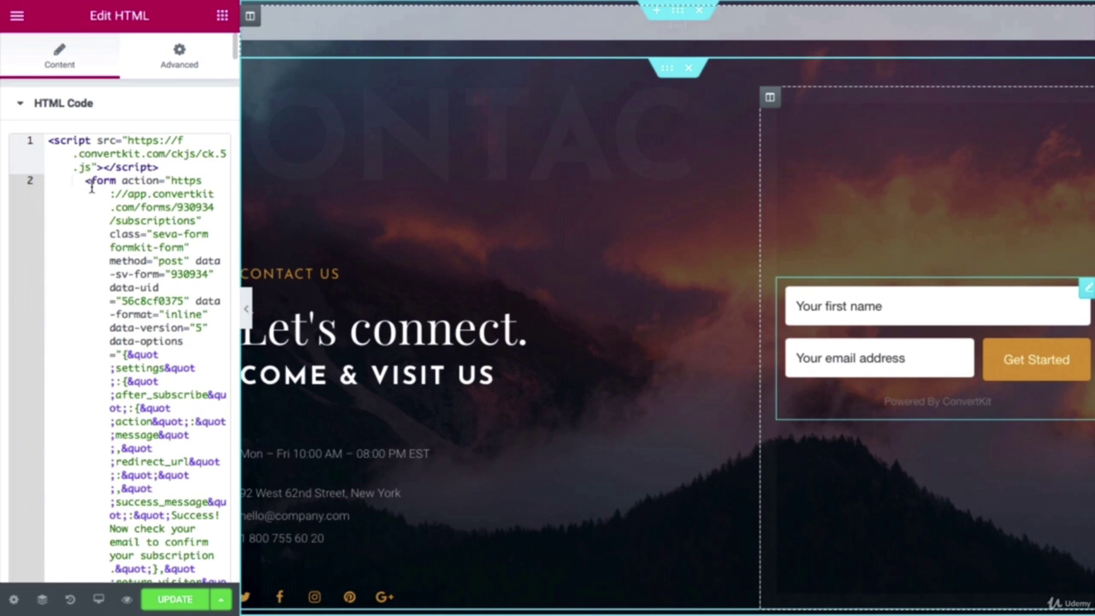
left_click(171, 603)
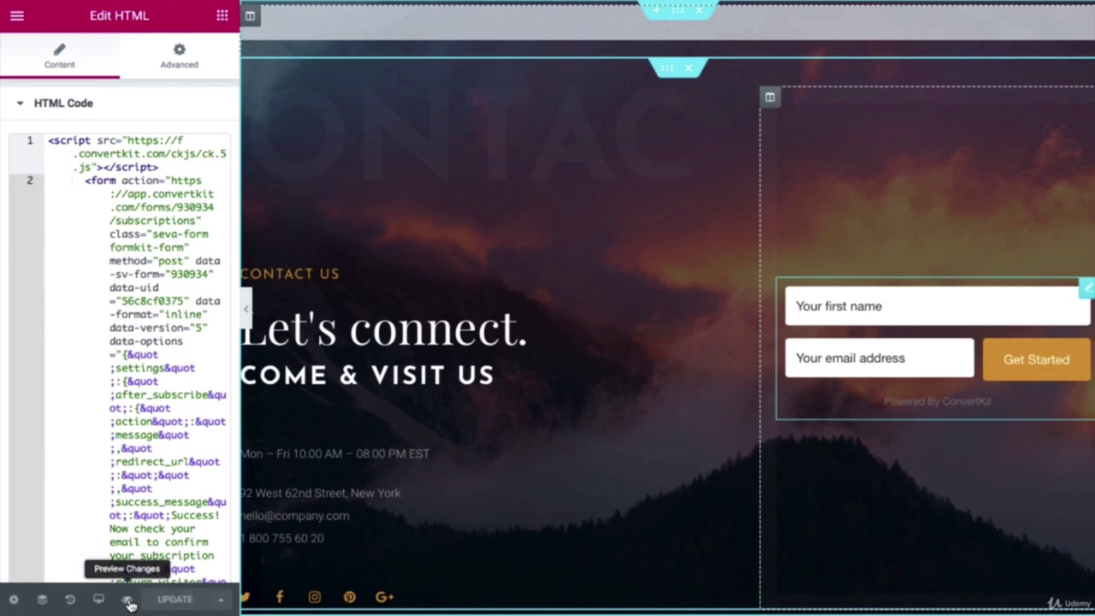
left_click(128, 602)
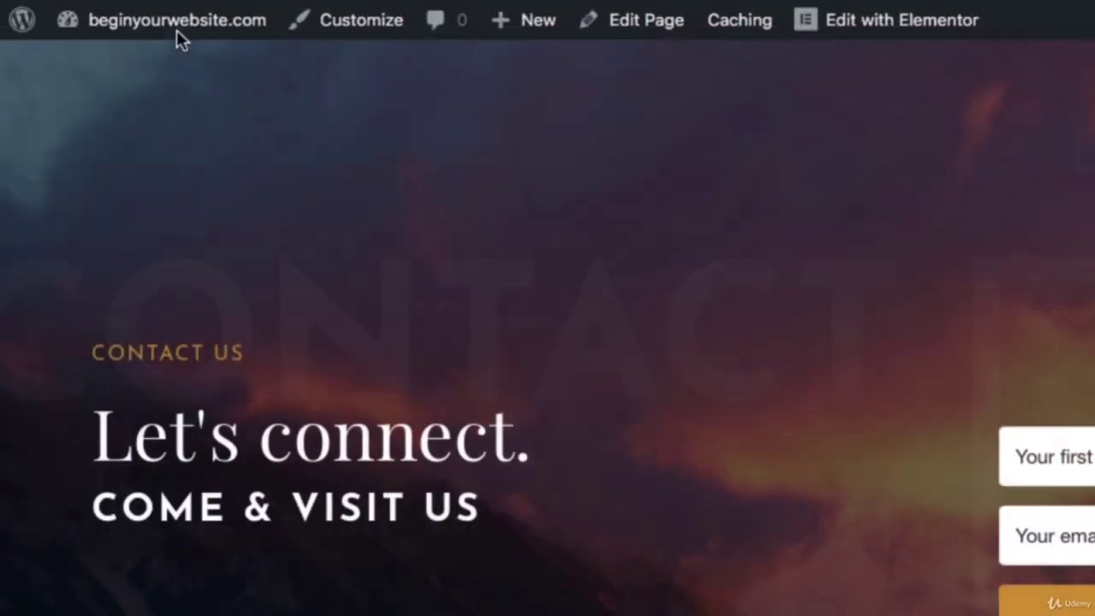
mouse_move(116, 23)
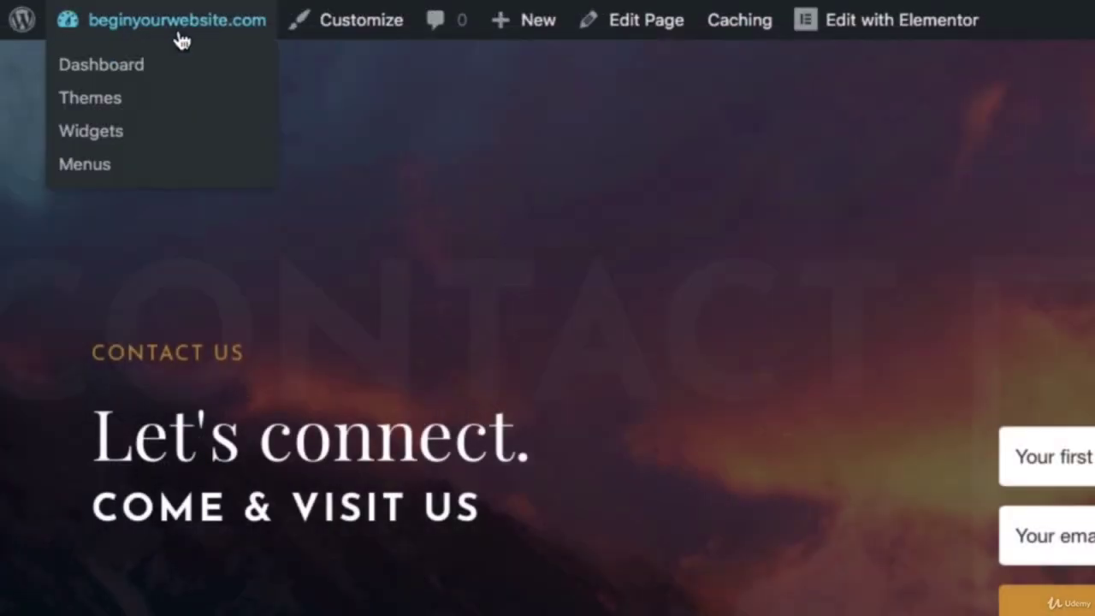
Step: Create a new menu named Main Menu under Appearance > Menus
left_click(120, 73)
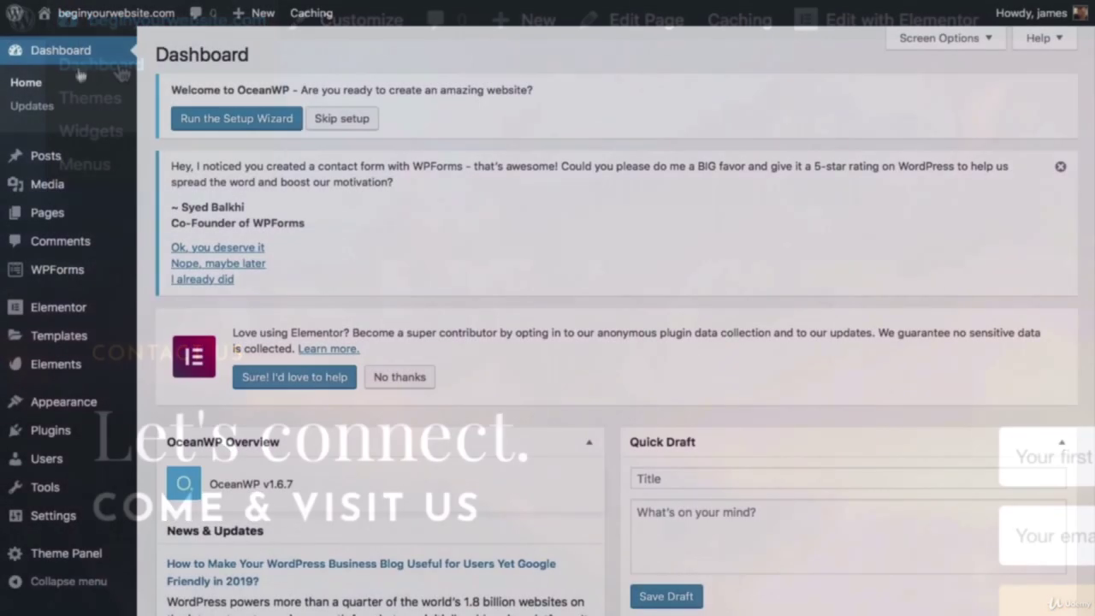
mouse_move(86, 404)
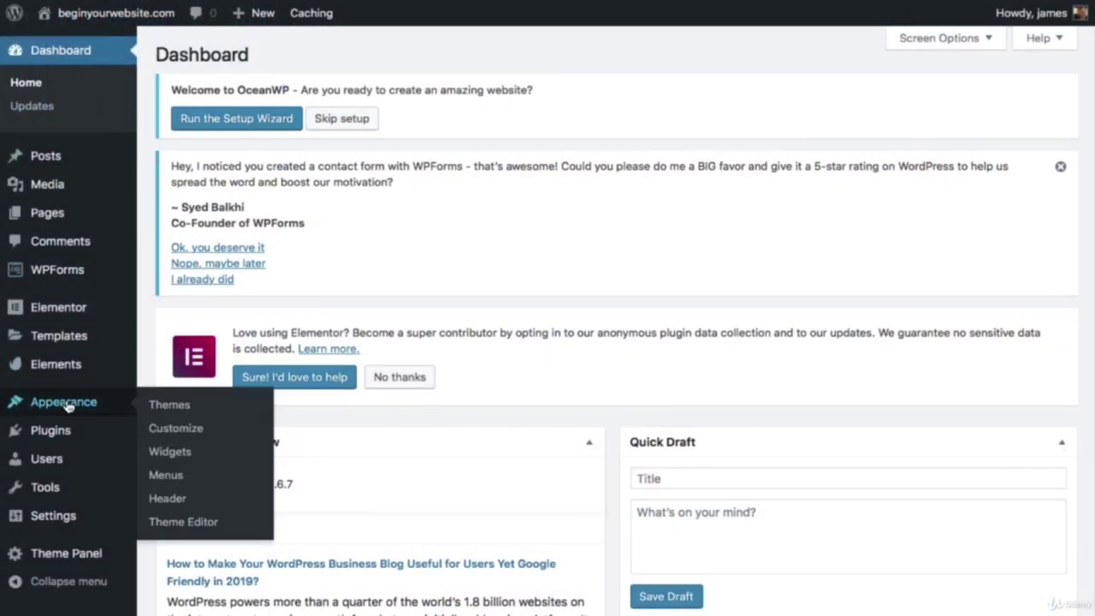
left_click(171, 476)
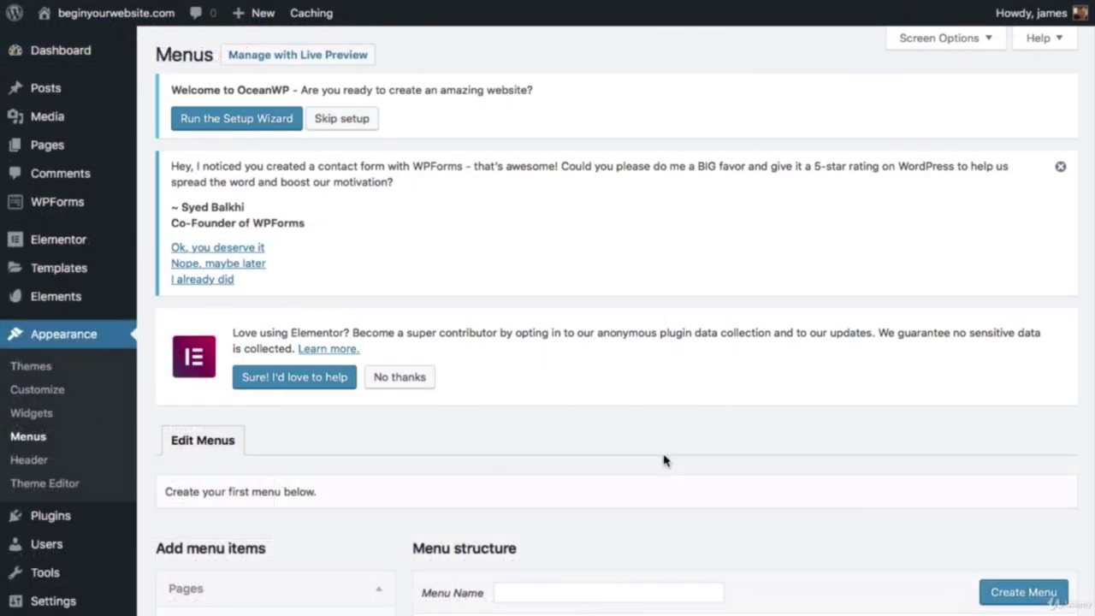
scroll(633, 411, "down", 5)
left_click(582, 243)
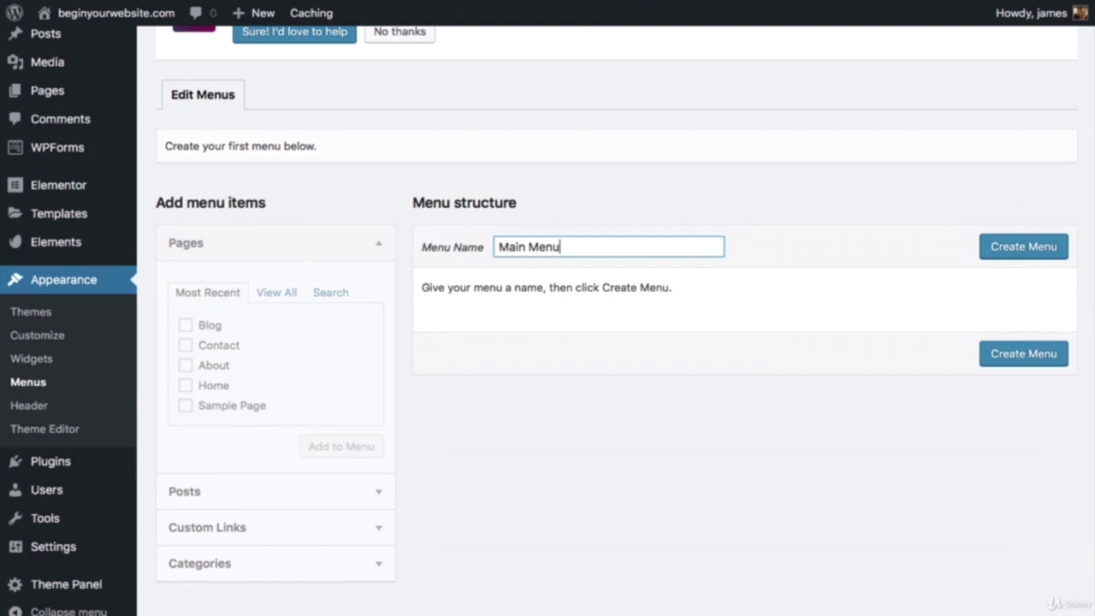
left_click(1023, 247)
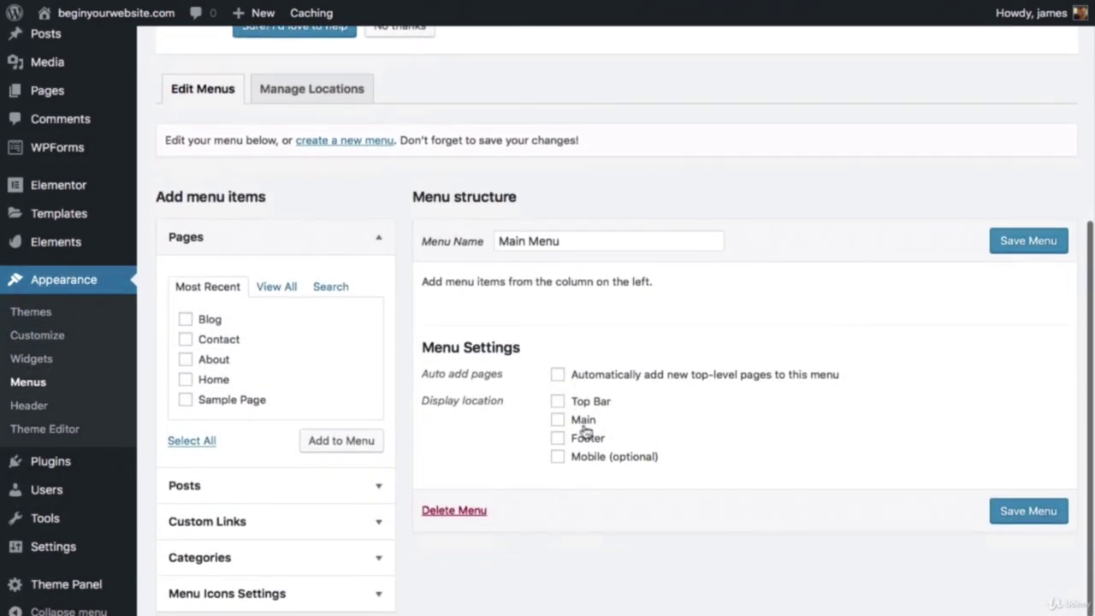
Step: Add the Home, About and Contact pages, order them Home, About, Contact, and save the menu
left_click(185, 359)
left_click(186, 380)
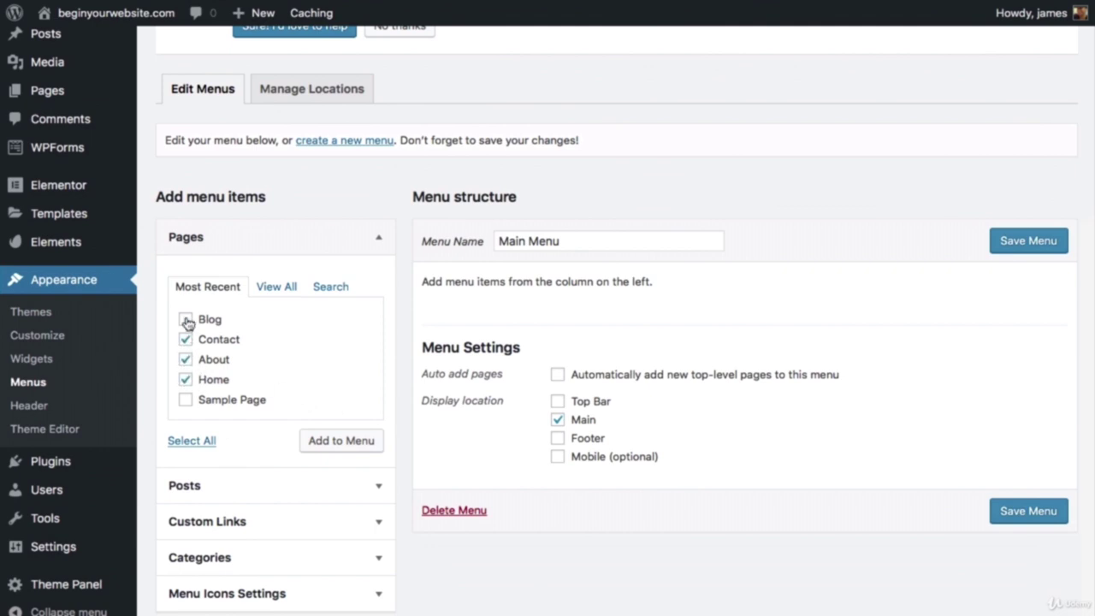
left_click(185, 320)
scroll(275, 355, "up", 5)
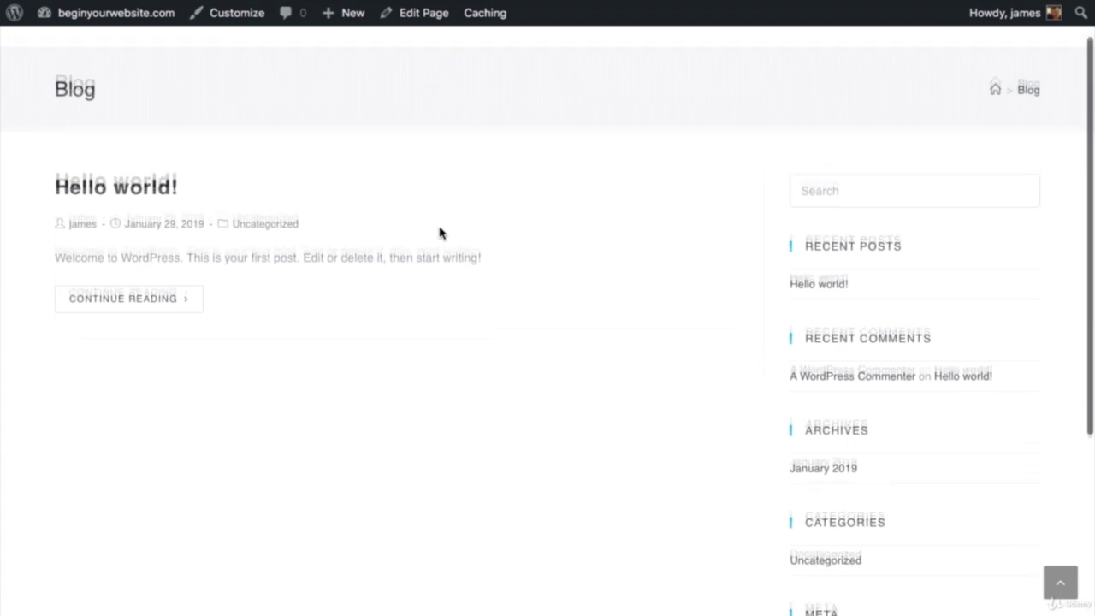
scroll(439, 233, "down", 2)
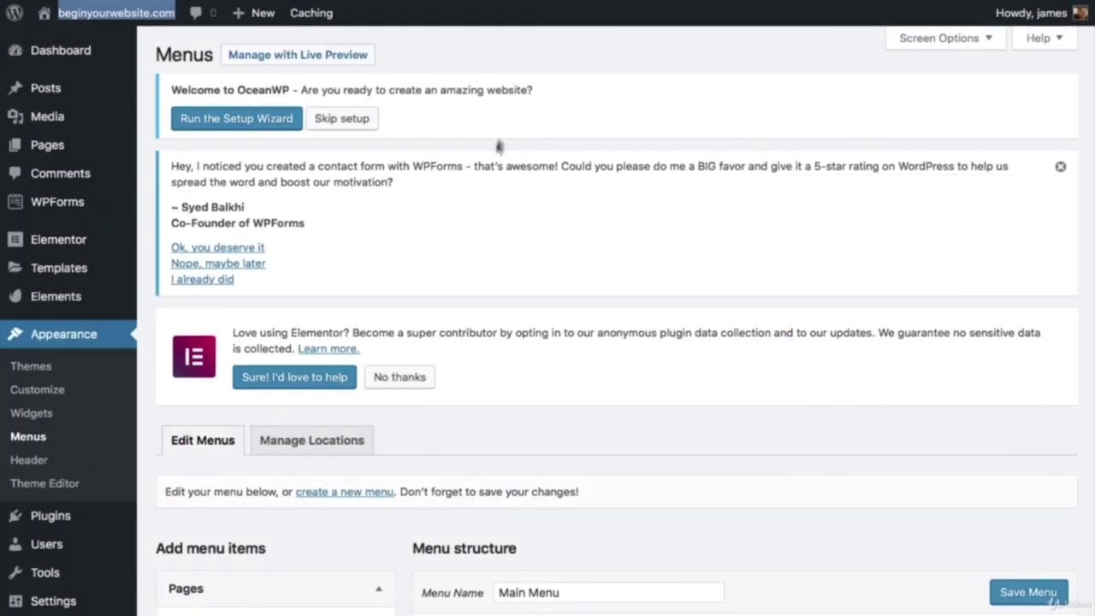
scroll(491, 163, "down", 5)
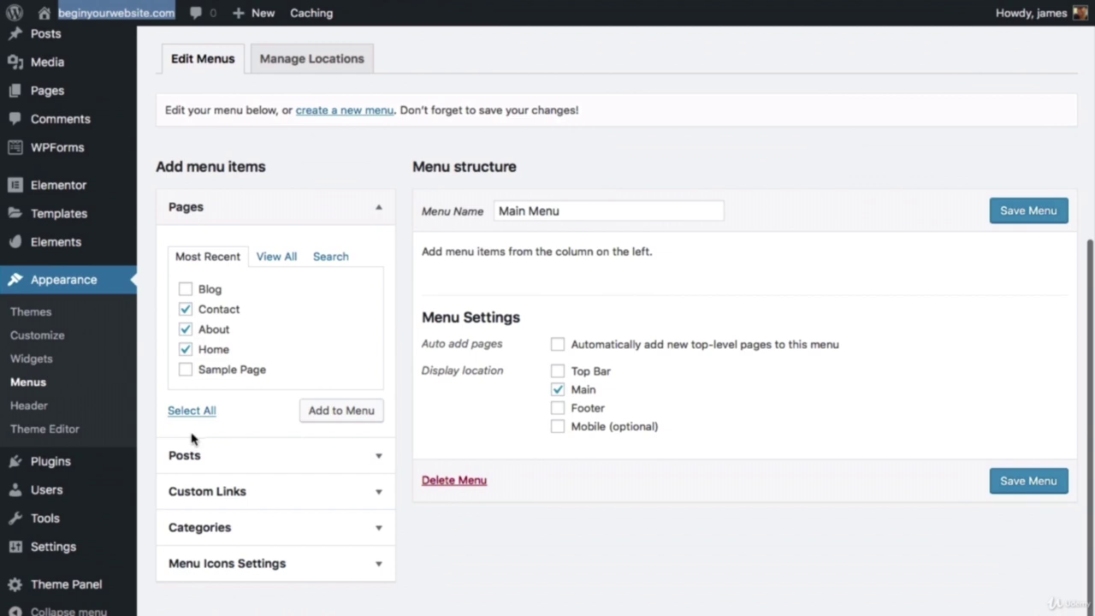
left_click(324, 417)
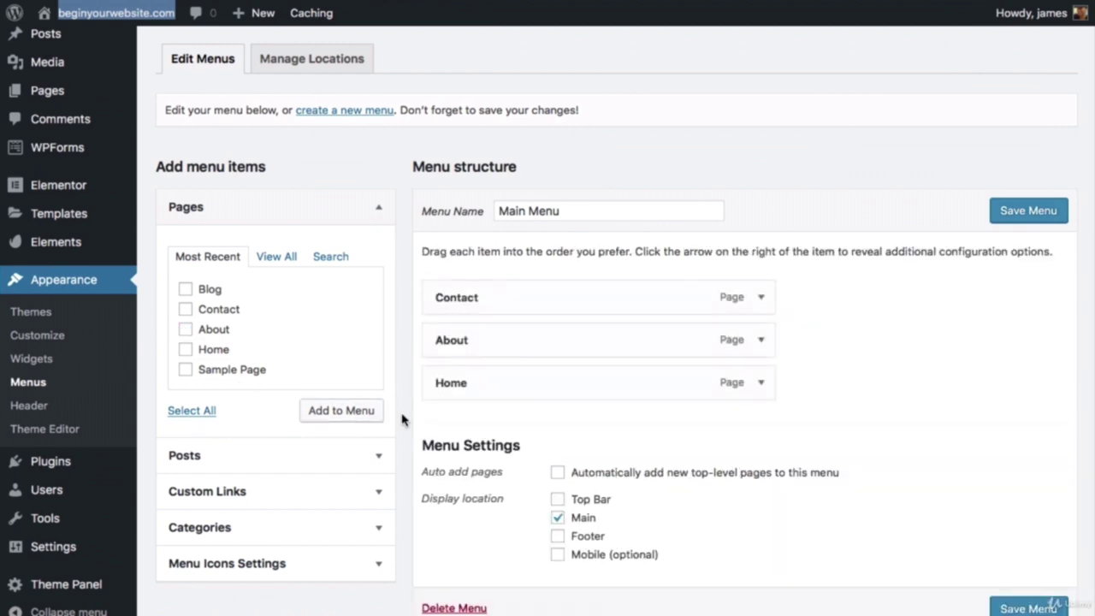
left_click_drag(484, 381, 482, 291)
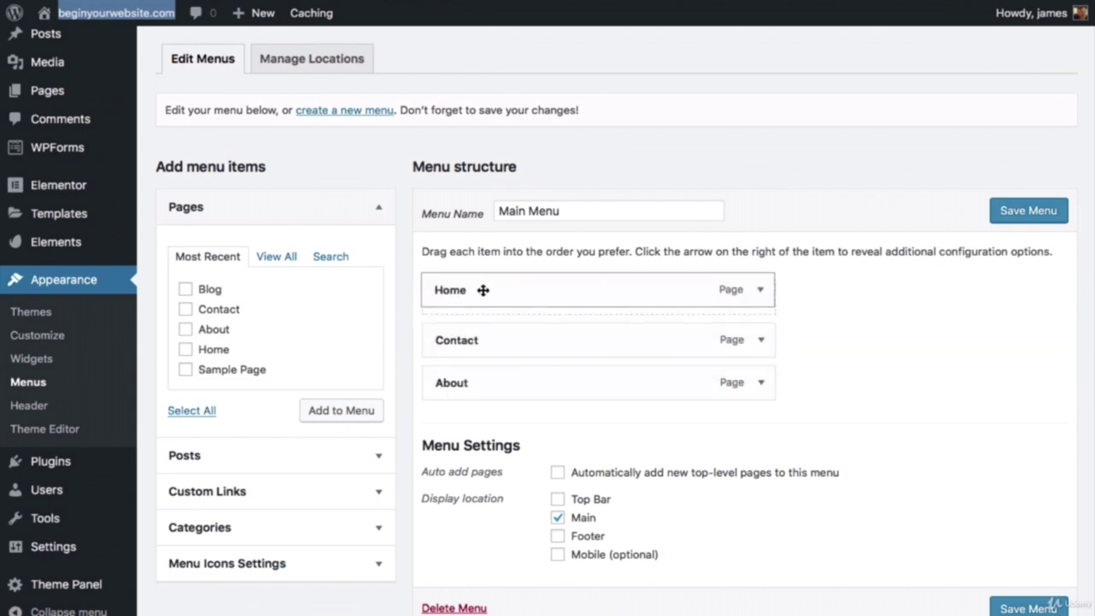
left_click_drag(481, 385, 485, 341)
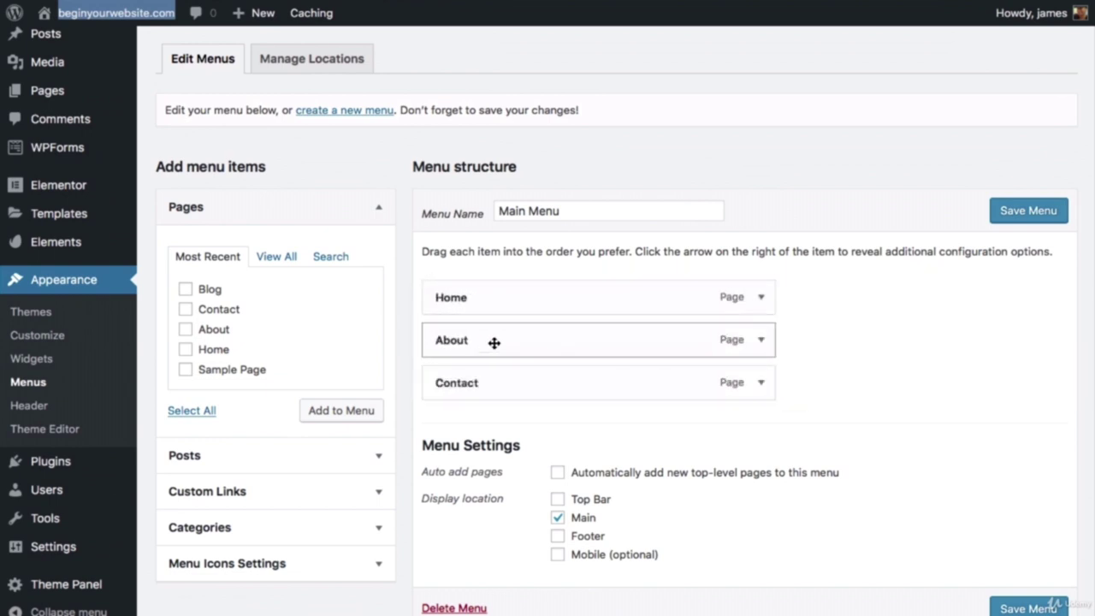
left_click(1013, 610)
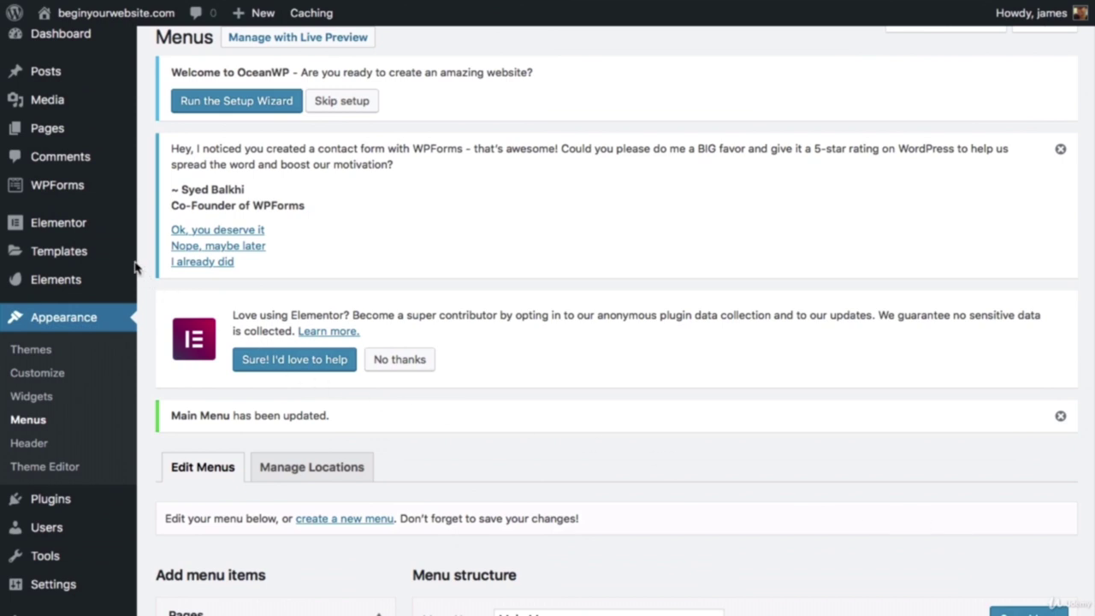
Step: Switch the Home page to the Elementor Full Width template and update it, then open the Customizer
mouse_move(110, 225)
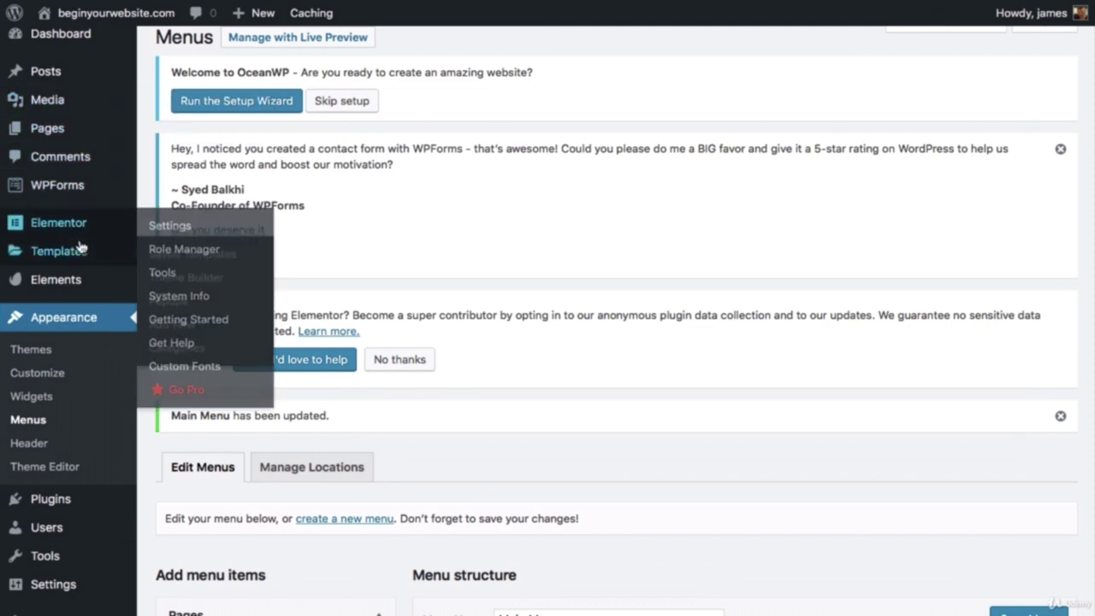
mouse_move(83, 134)
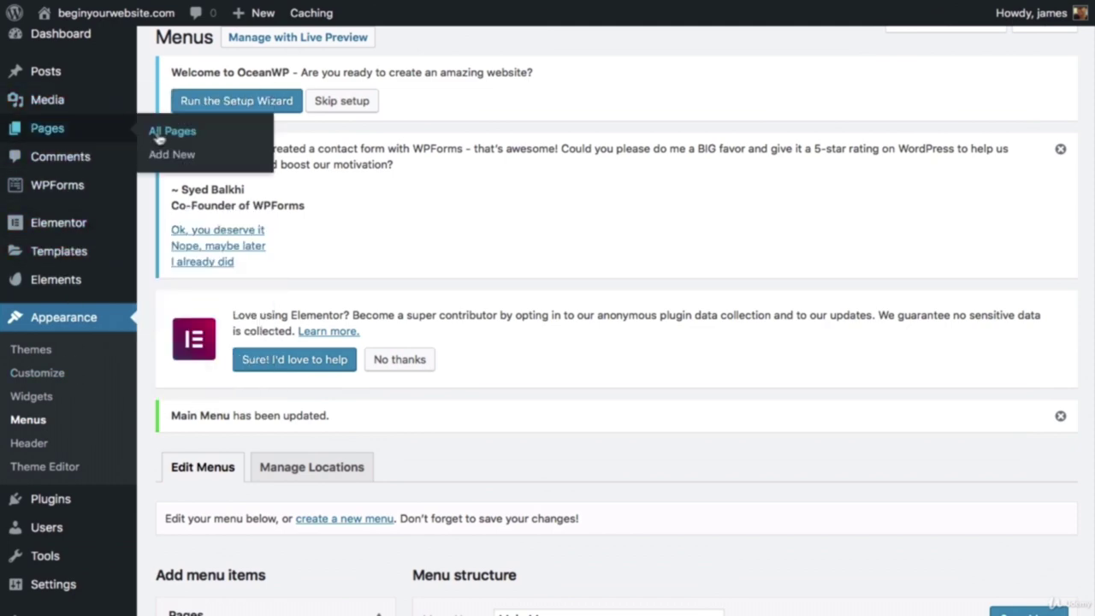
scroll(428, 213, "down", 5)
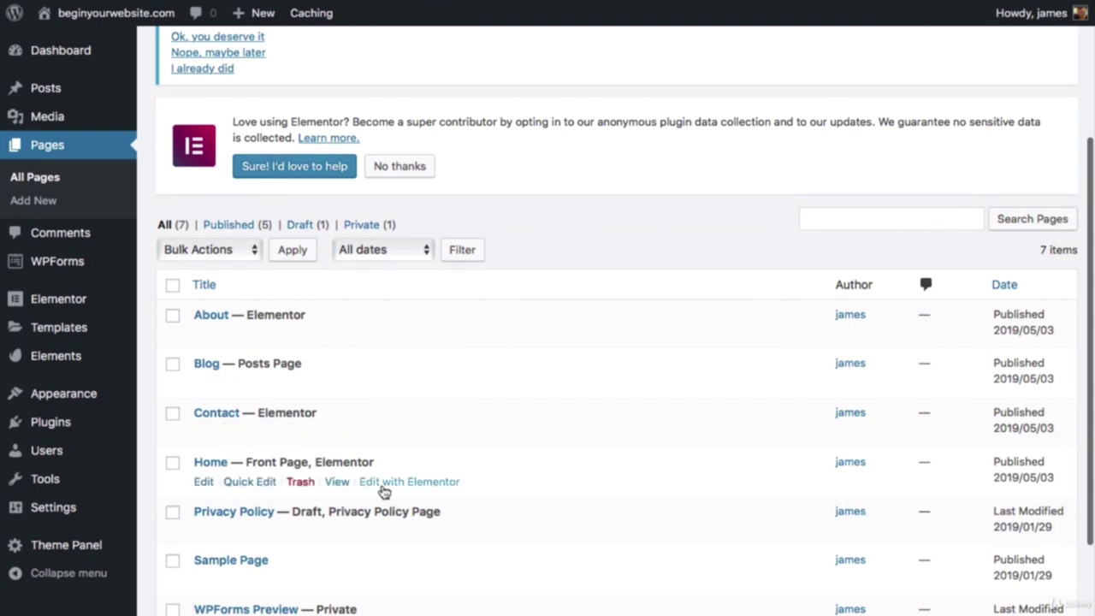
left_click(205, 482)
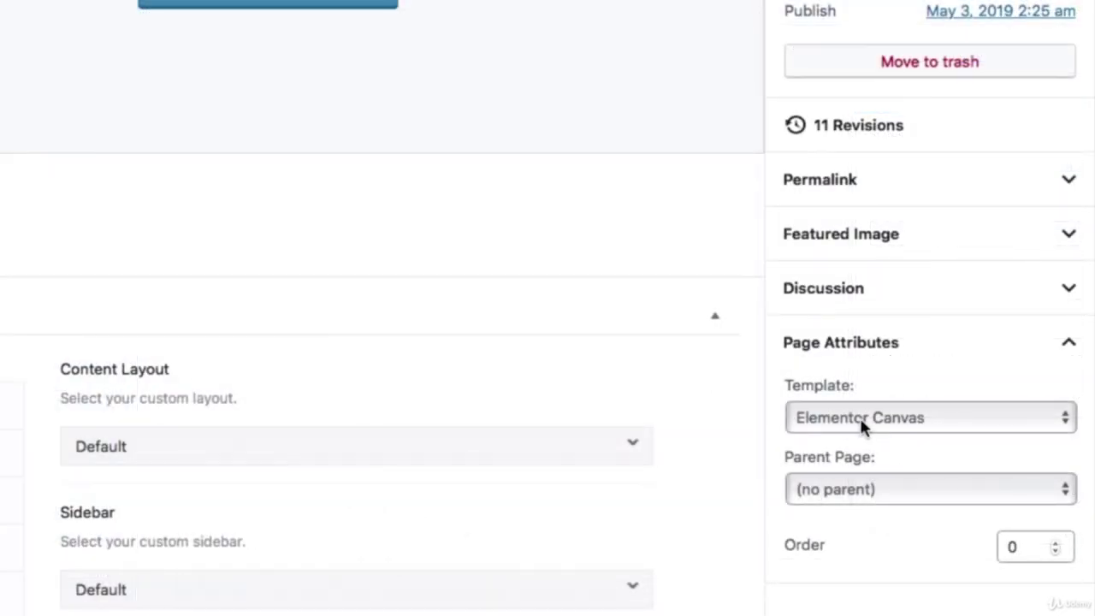
left_click(877, 425)
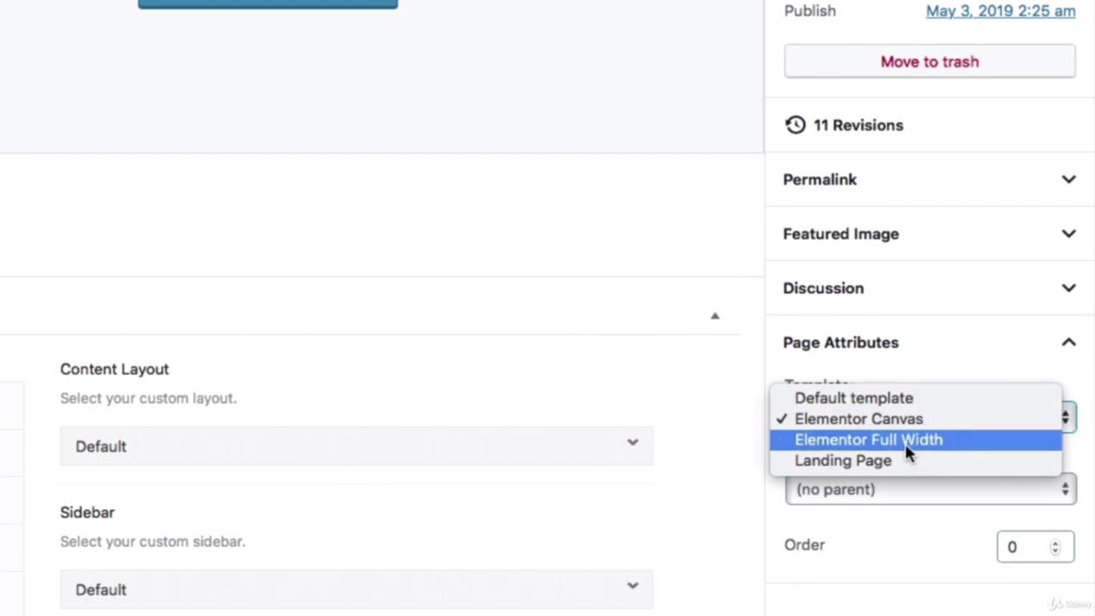
left_click(924, 447)
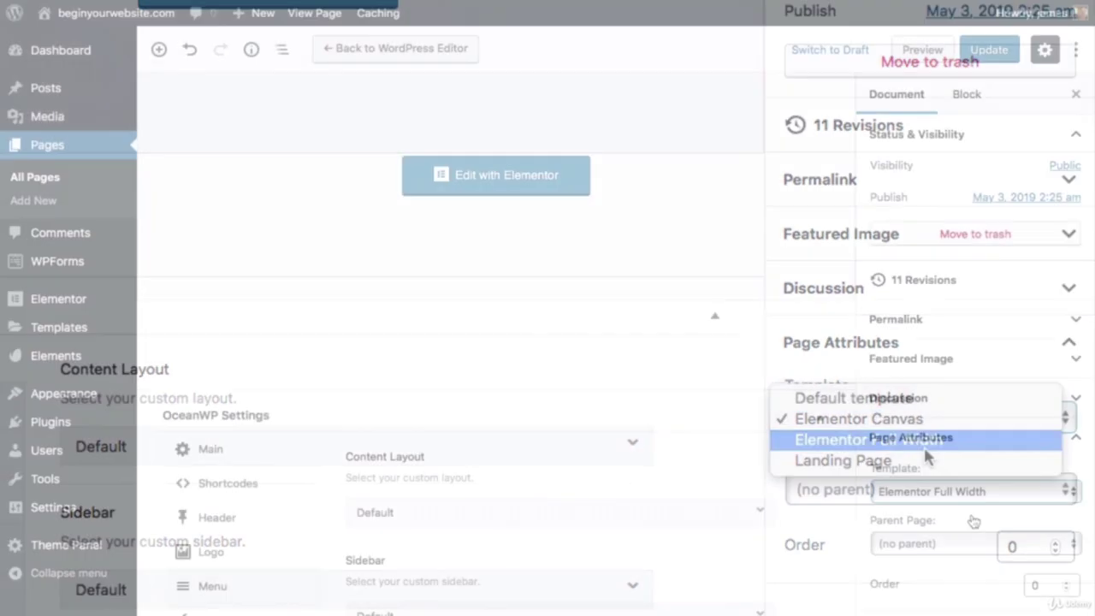
left_click(1001, 59)
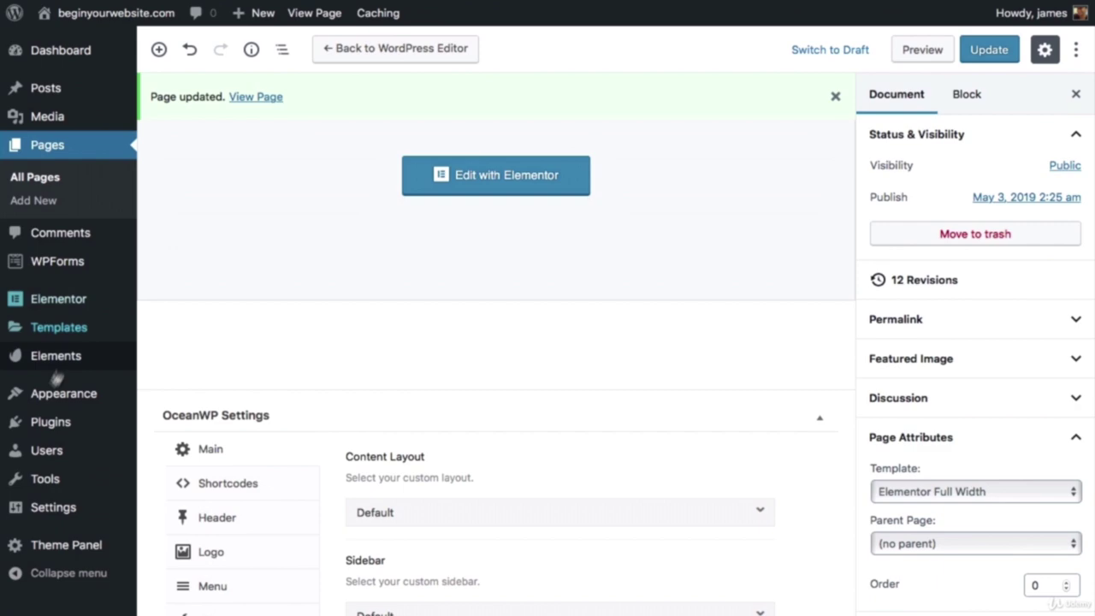
mouse_move(60, 402)
left_click(190, 422)
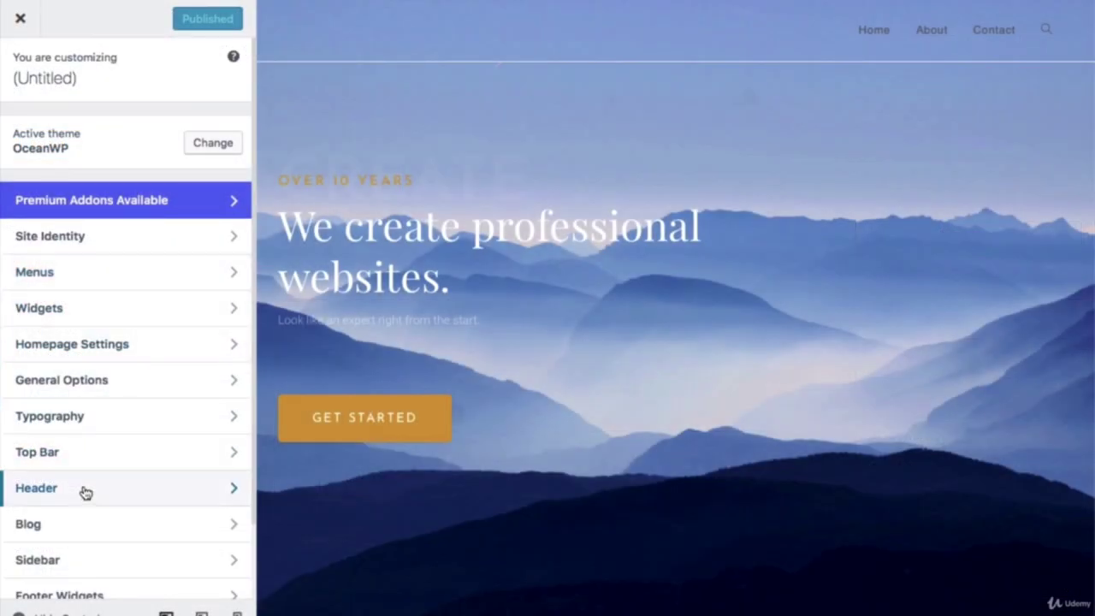
Step: In Header > General, remove the bottom border, keep the height at 74 px, and choose the Transparent style
left_click(86, 493)
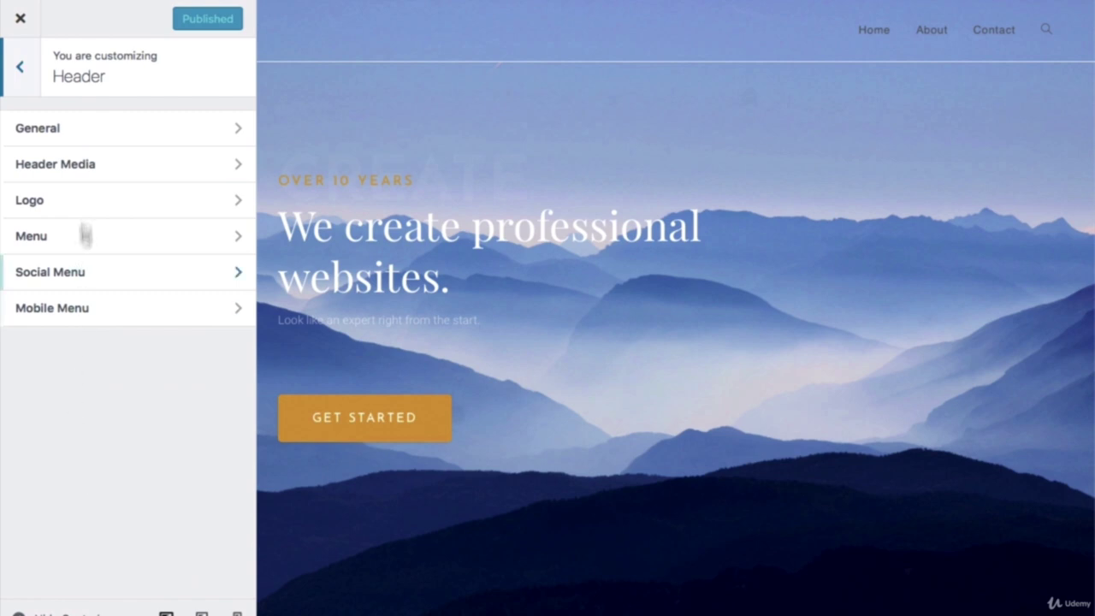
left_click(93, 137)
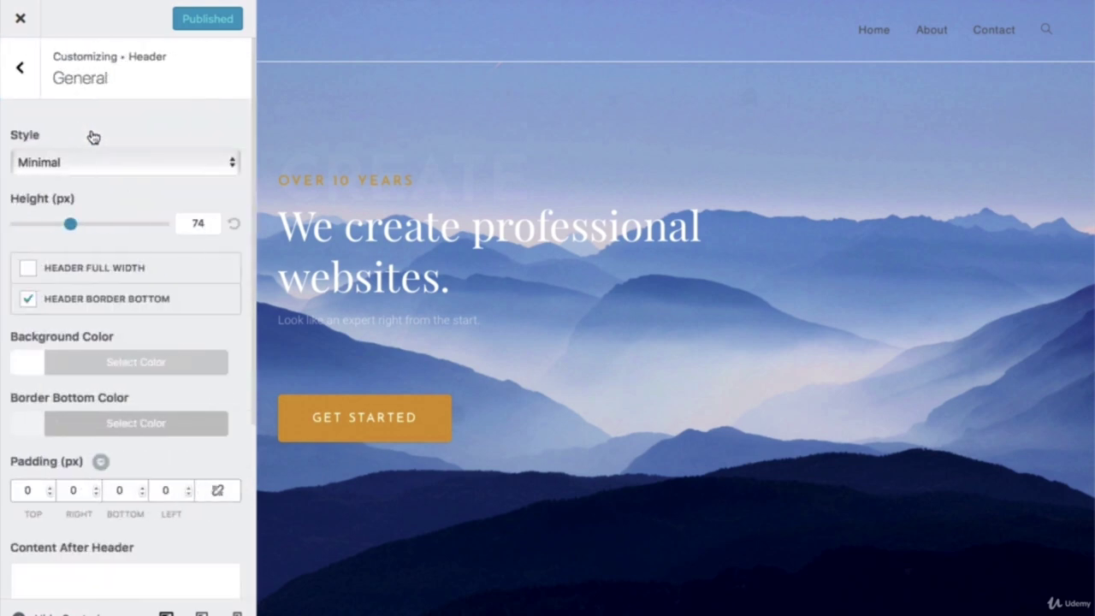
left_click(29, 300)
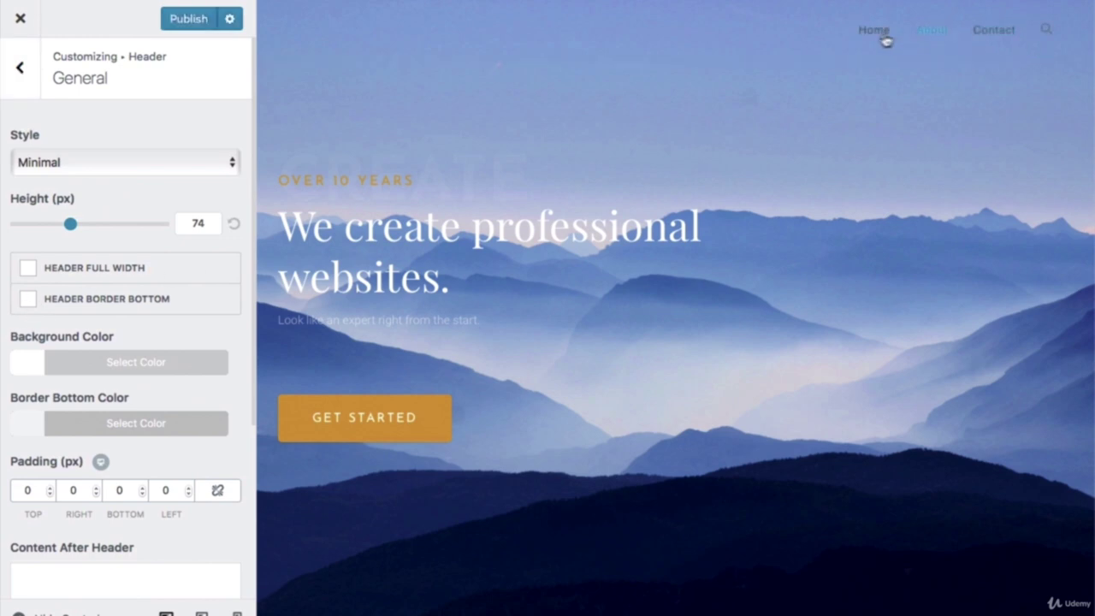
left_click_drag(71, 228, 167, 230)
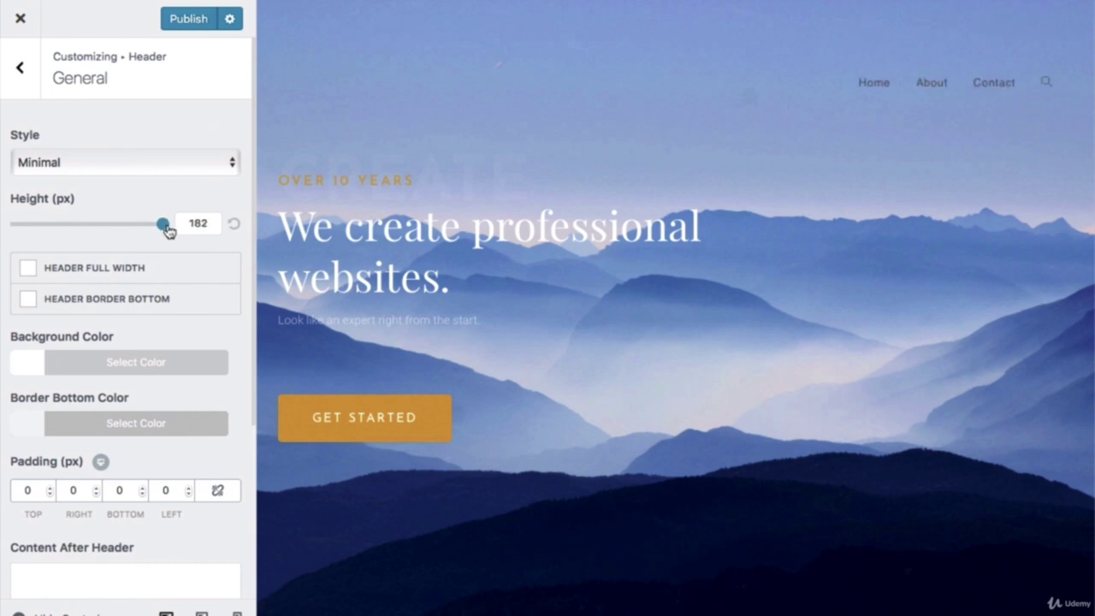
left_click_drag(167, 229, 69, 227)
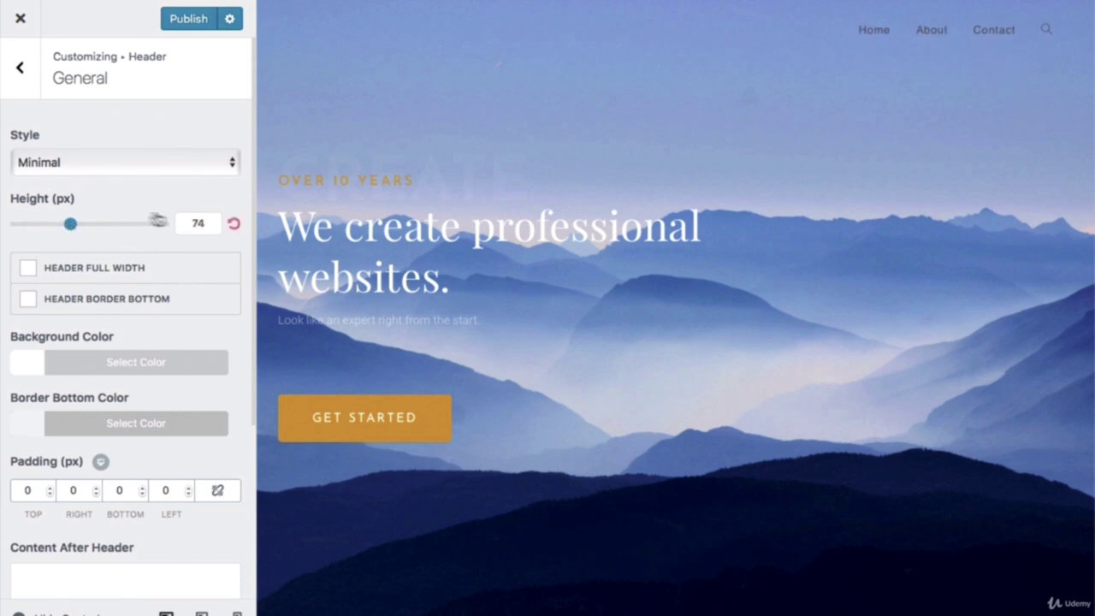
left_click(71, 165)
left_click(163, 180)
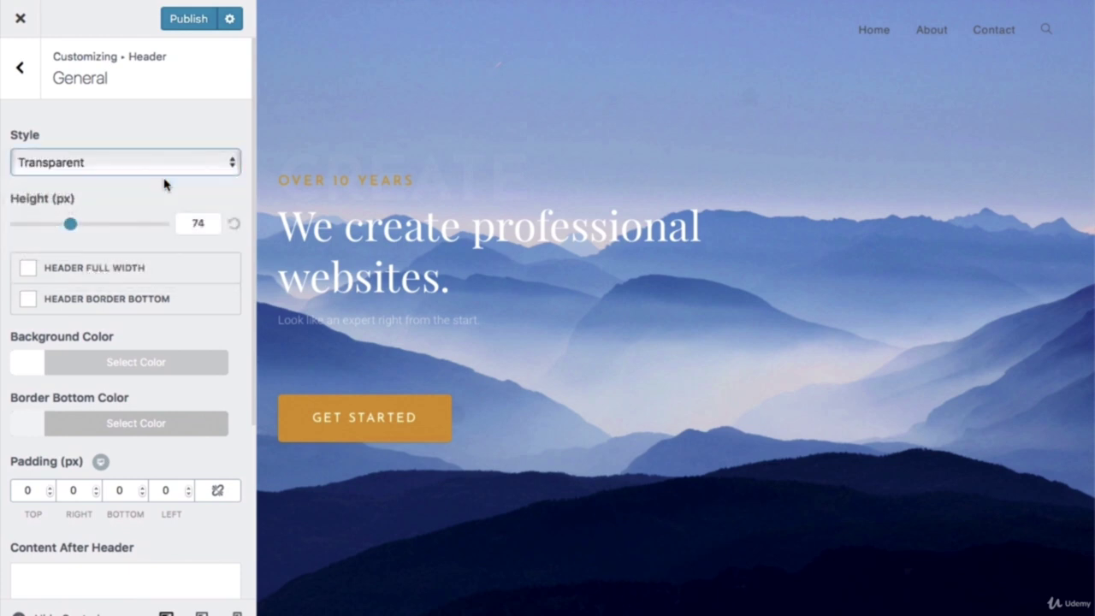
left_click(22, 70)
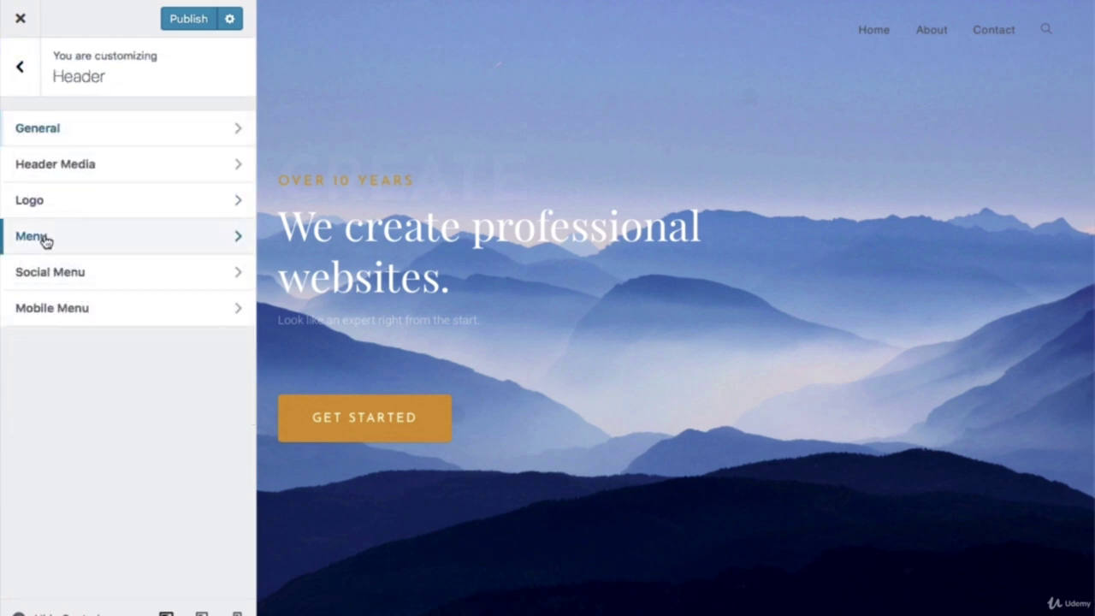
Step: Set the header menu link colour to white #ffffff and publish the Customizer changes
left_click(32, 236)
scroll(52, 237, "down", 10)
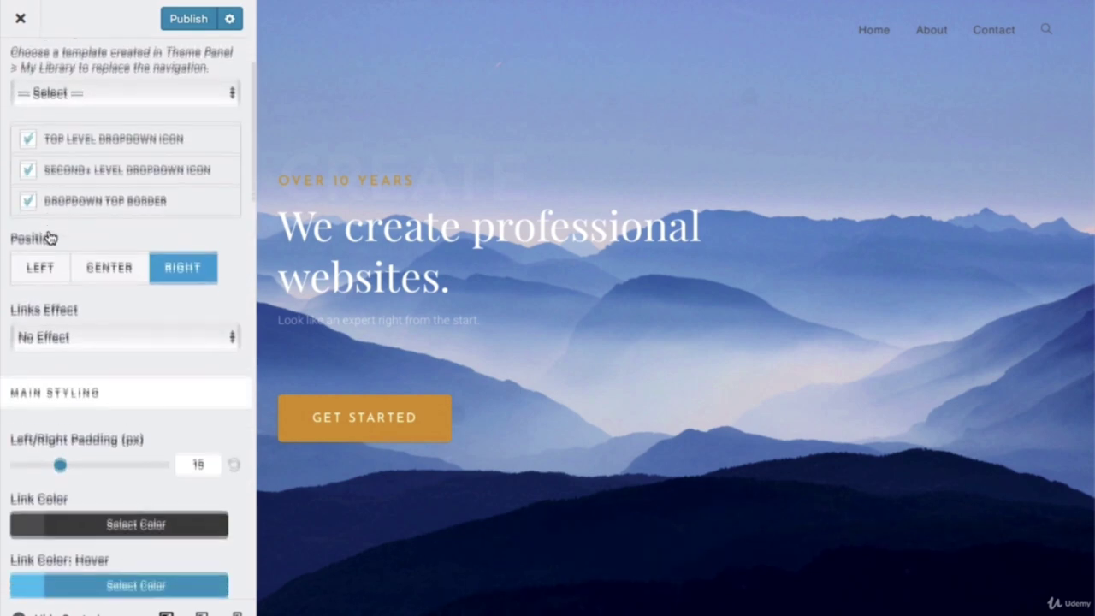
left_click(62, 231)
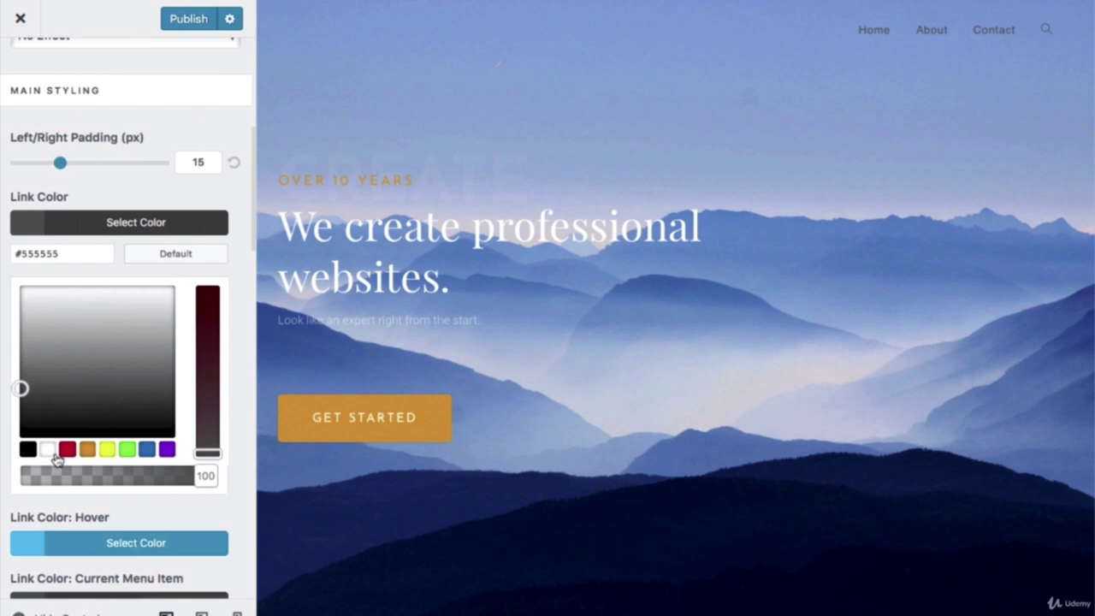
left_click(49, 450)
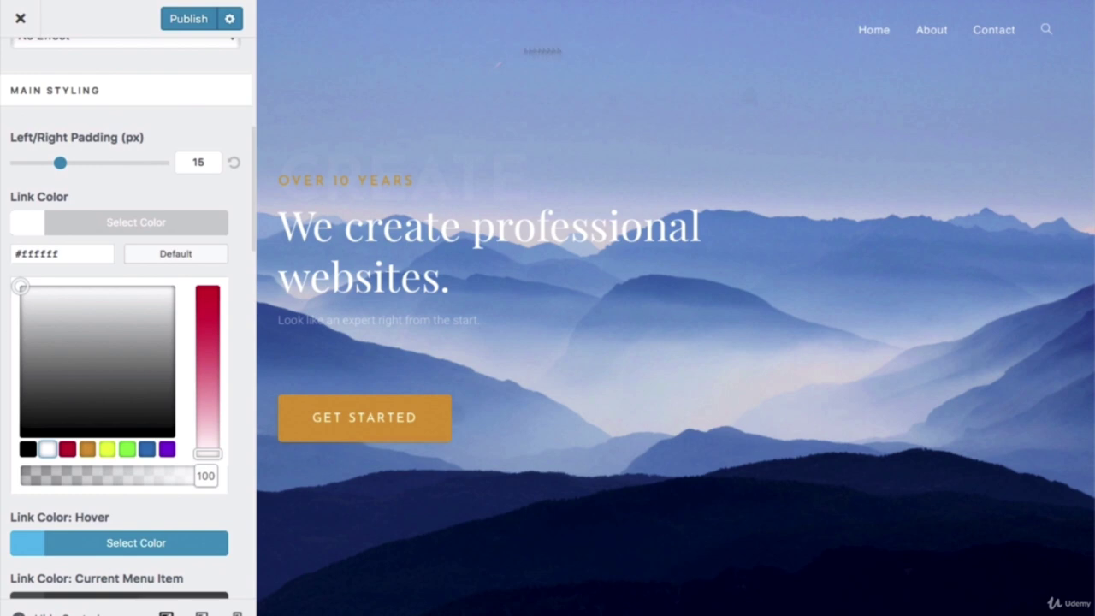
left_click(185, 19)
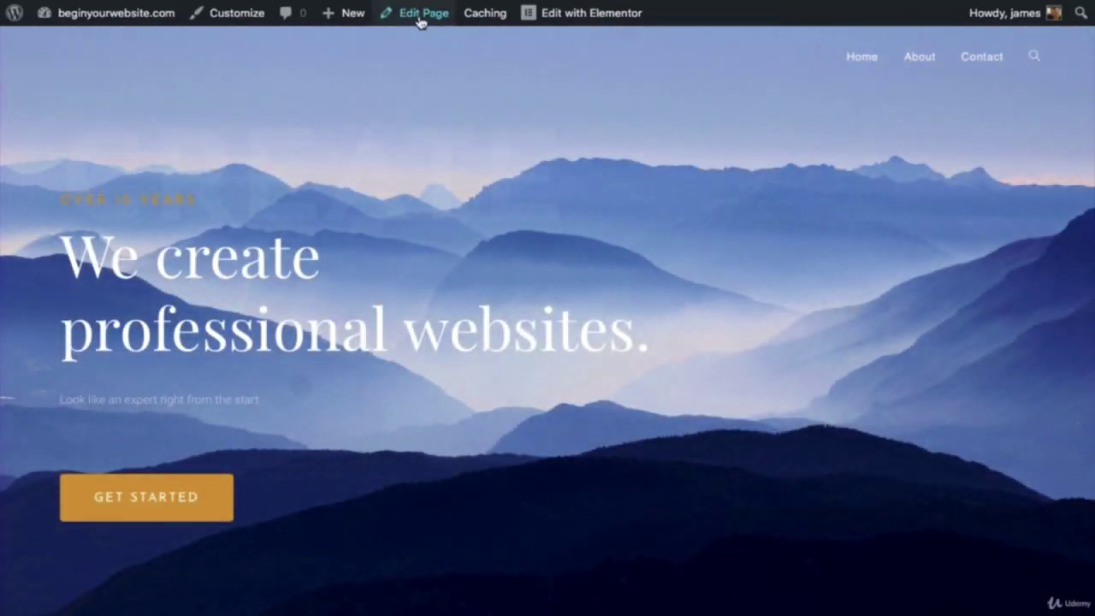
Step: Switch the About page to the Elementor Full Width template and update it
left_click(420, 13)
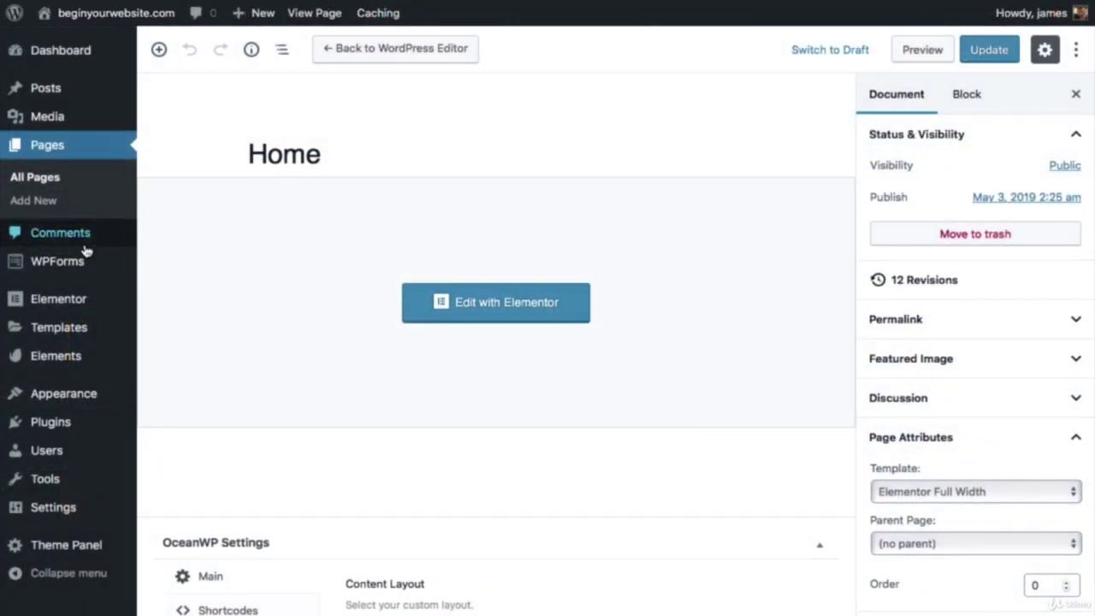
left_click(53, 181)
scroll(247, 288, "down", 5)
mouse_move(219, 270)
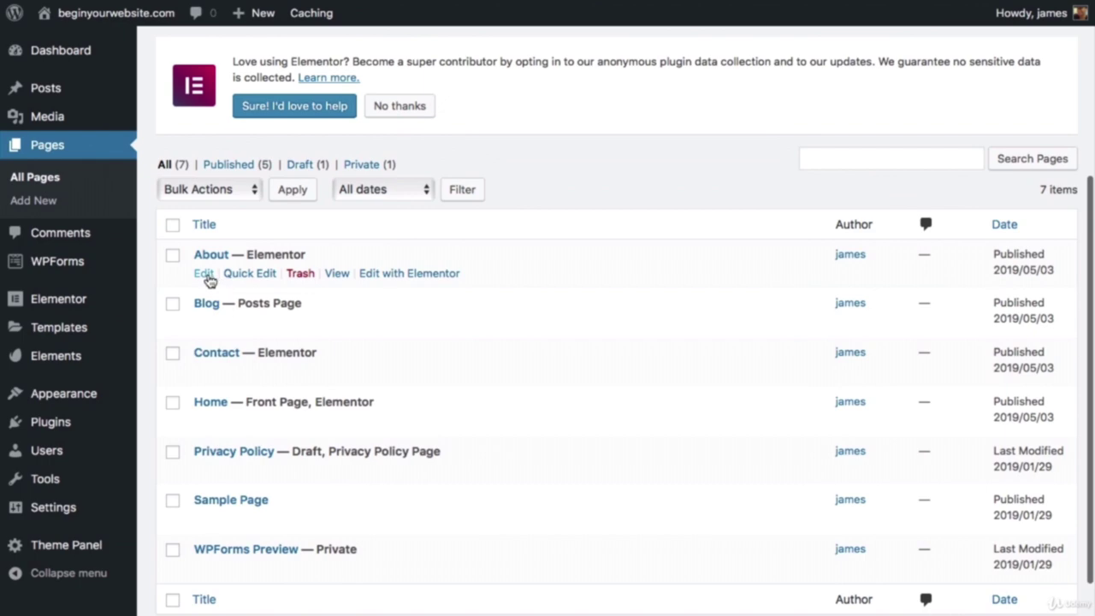
left_click(205, 275)
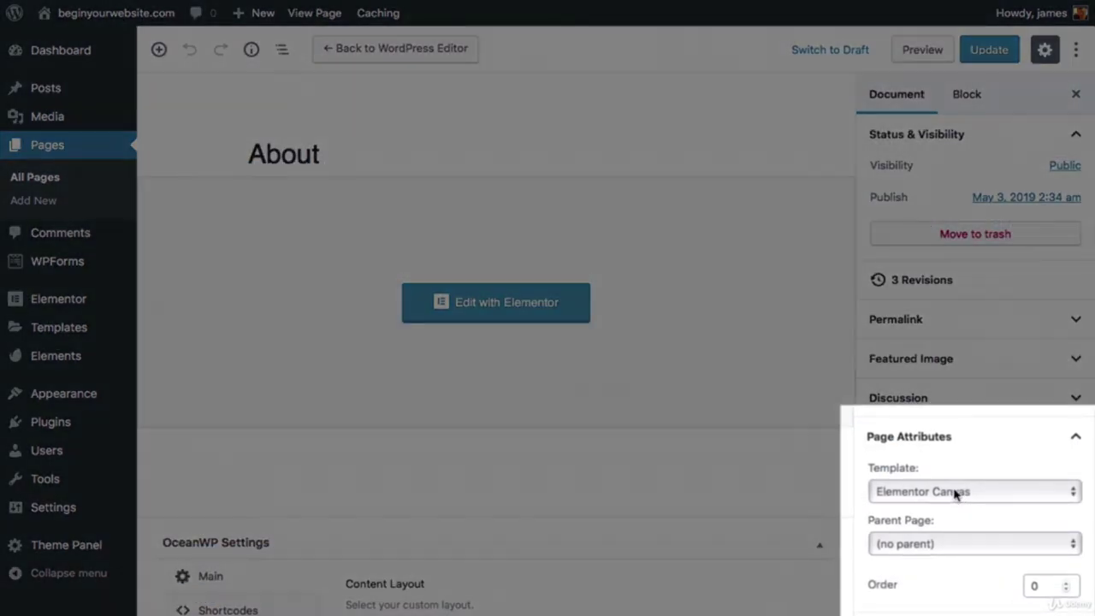
left_click(956, 494)
left_click(959, 507)
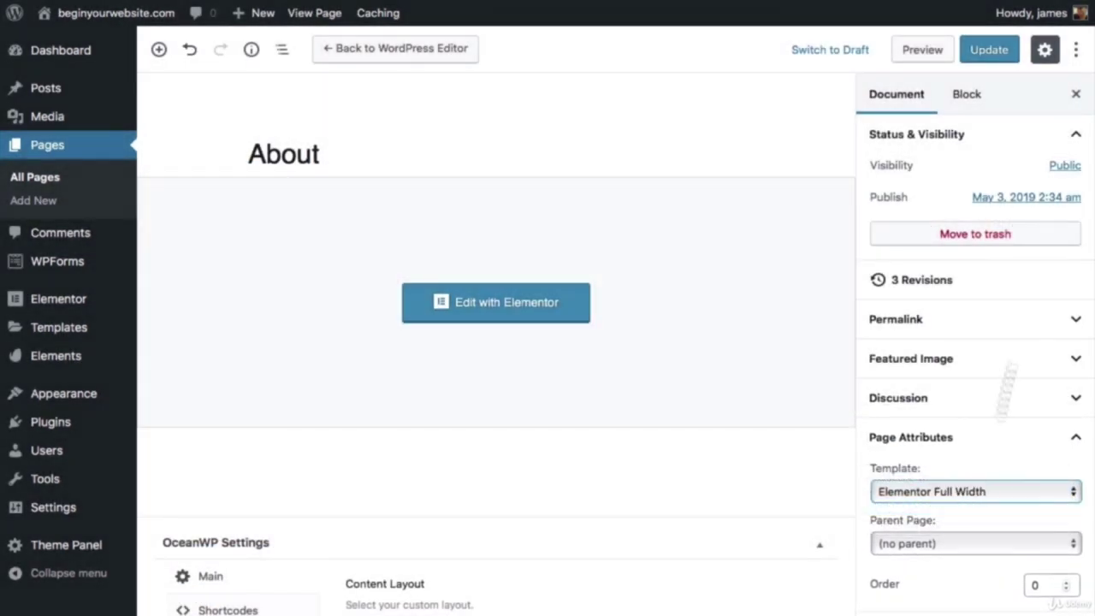
left_click(982, 57)
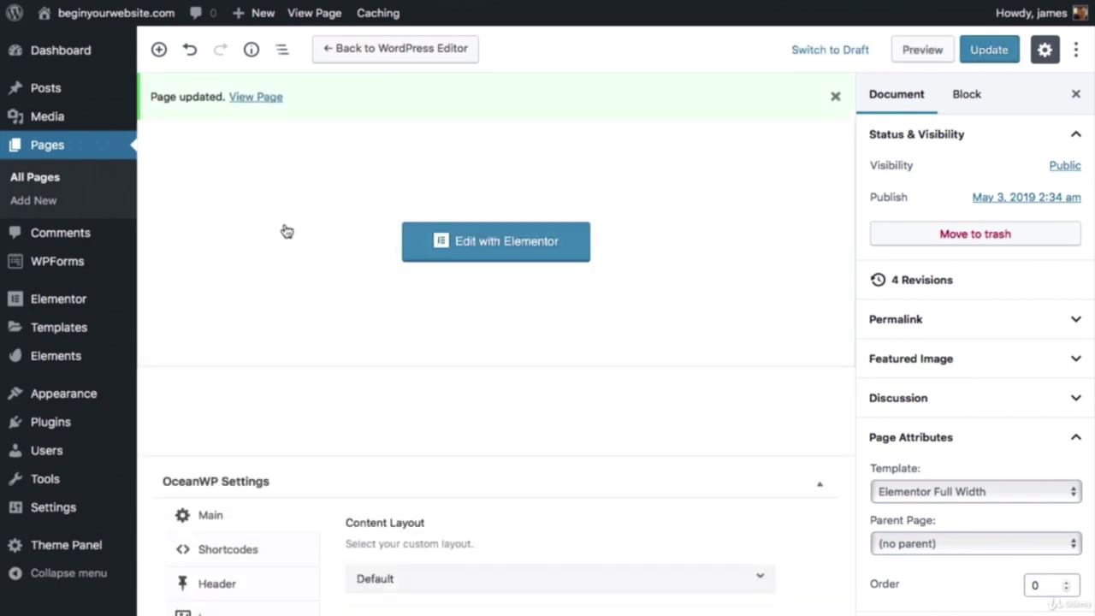
Step: Set the Contact page template to Elementor Full Width and save the update
left_click(56, 185)
scroll(227, 481, "down", 5)
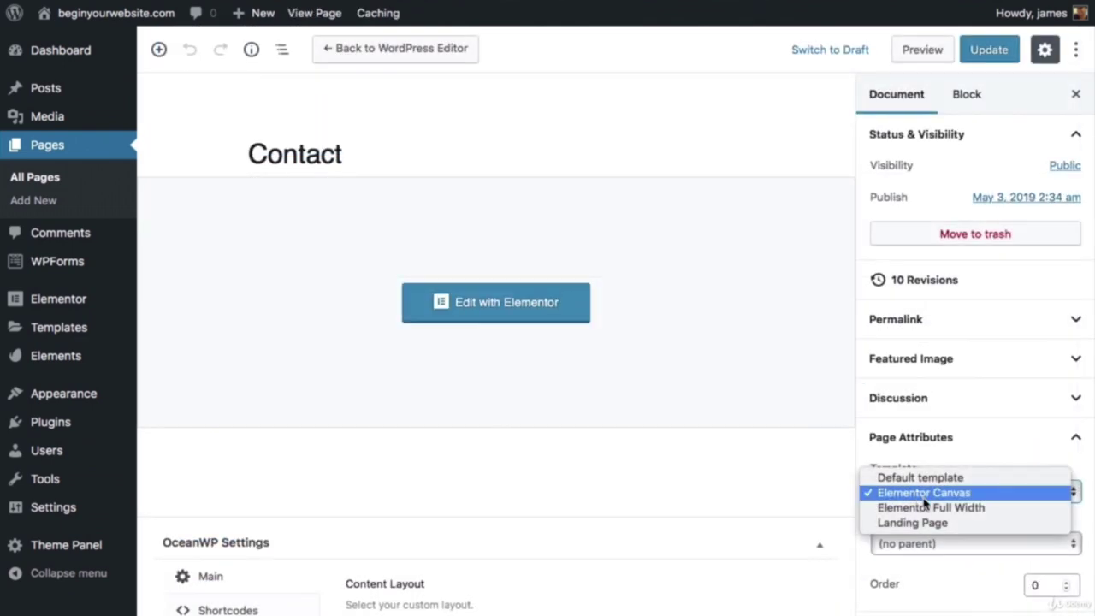
left_click(928, 508)
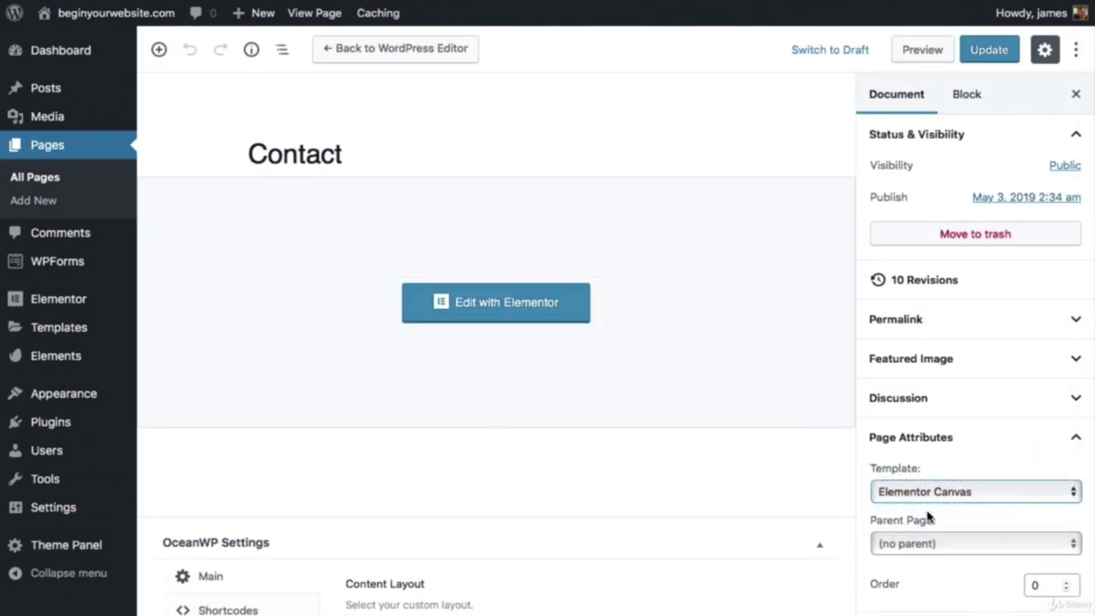
left_click(989, 49)
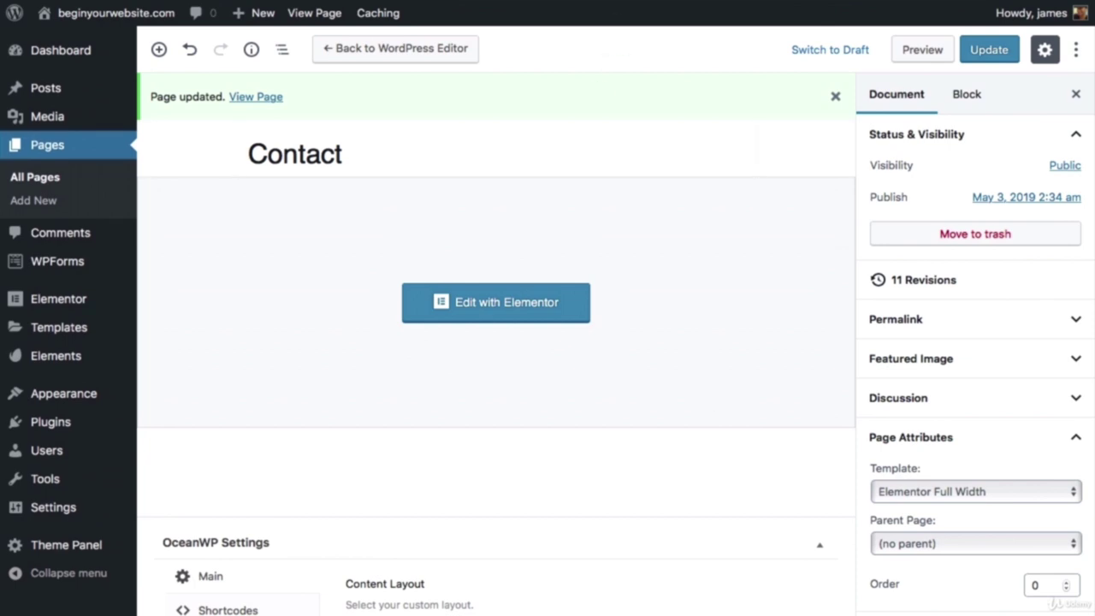
key("super+l")
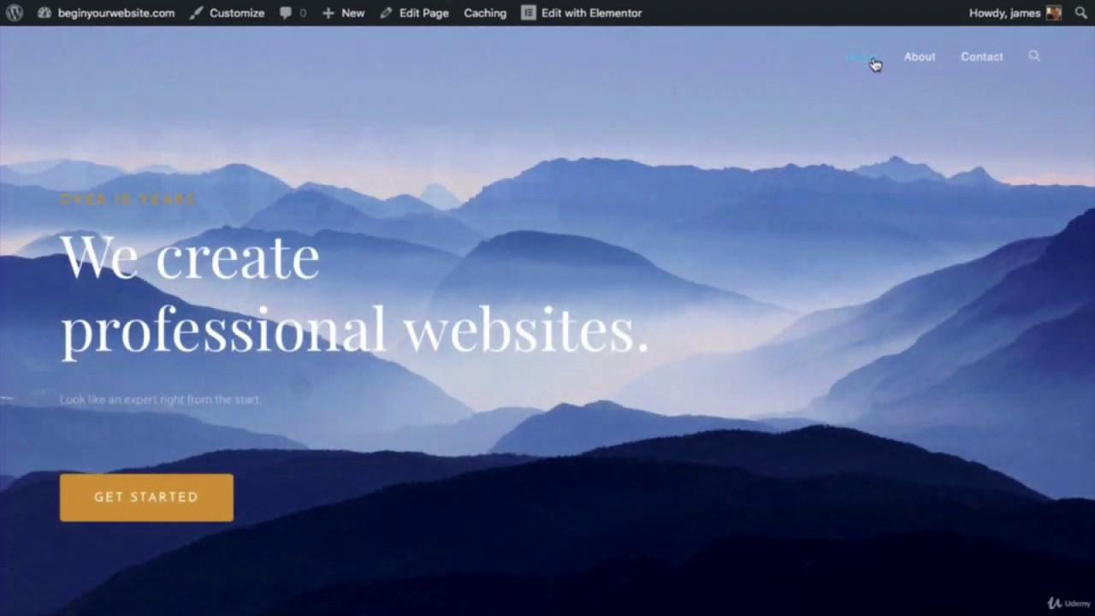
Step: View the live About page, then the live Contact page, from the site's navigation
left_click(921, 56)
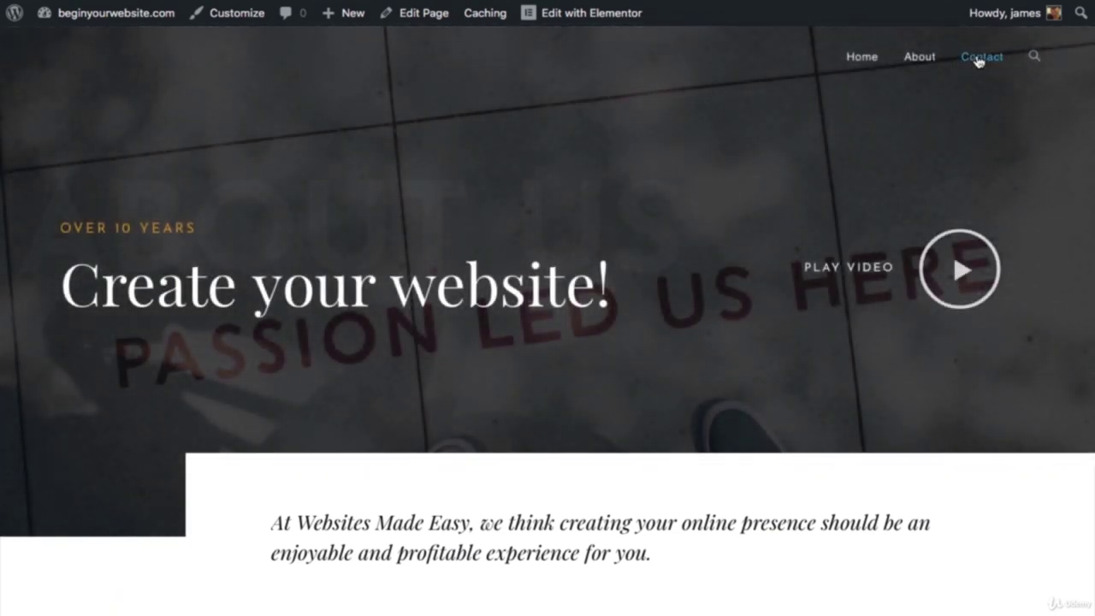
left_click(980, 59)
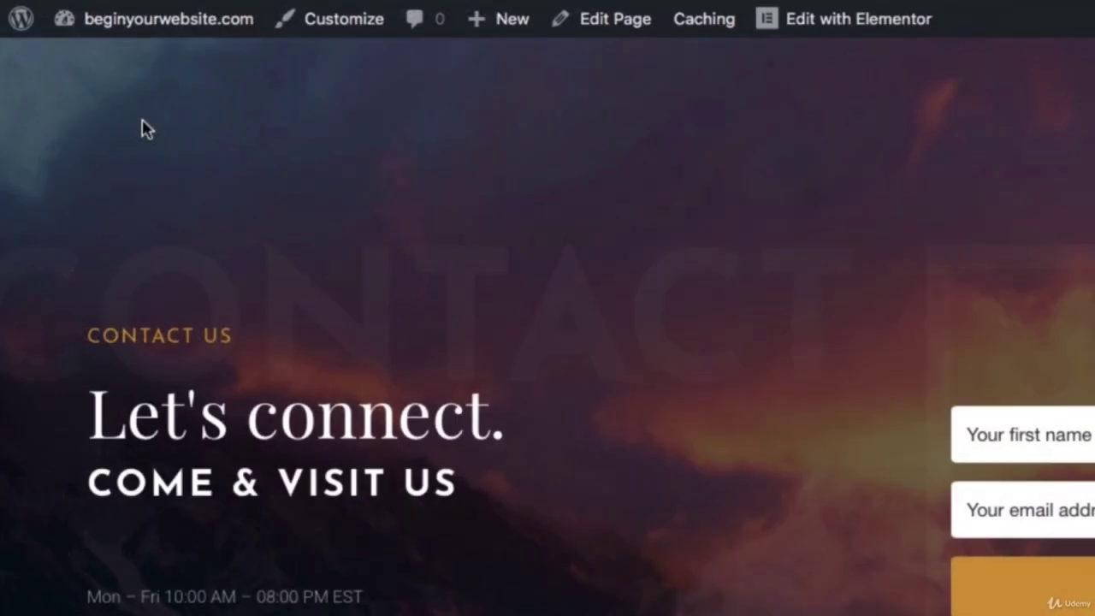
Step: Enter WME as the Site Title in the Customizer's Site Identity settings
left_click(343, 28)
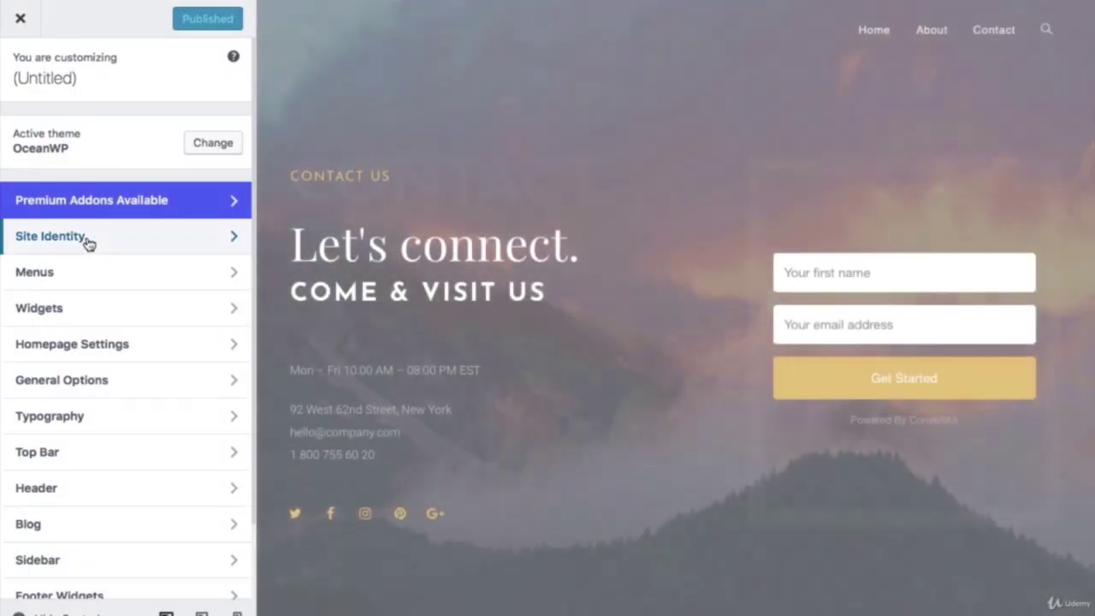
left_click(89, 244)
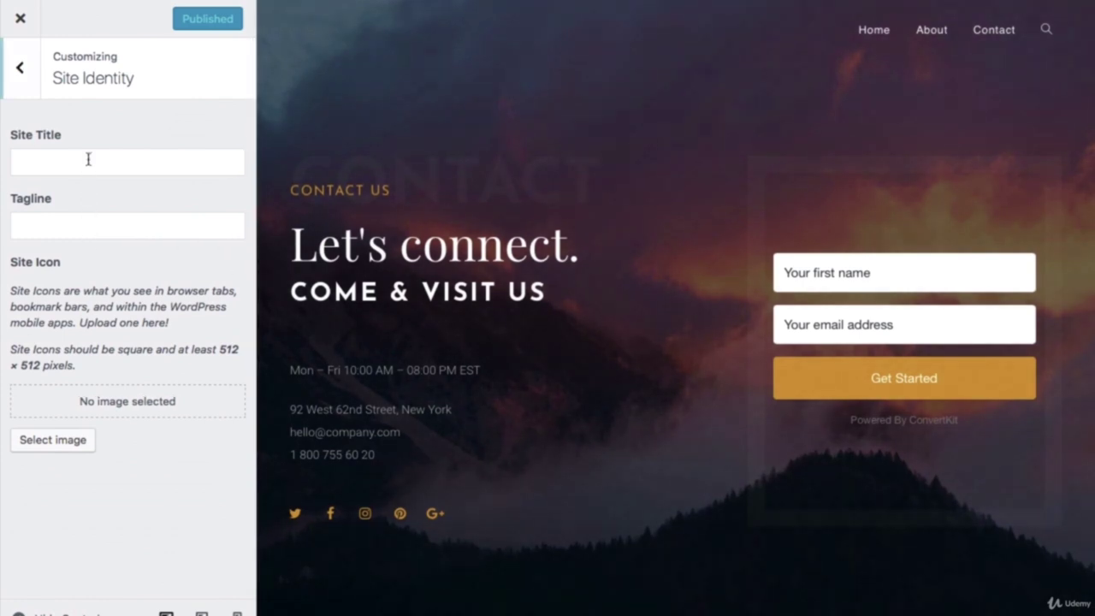
left_click(88, 159)
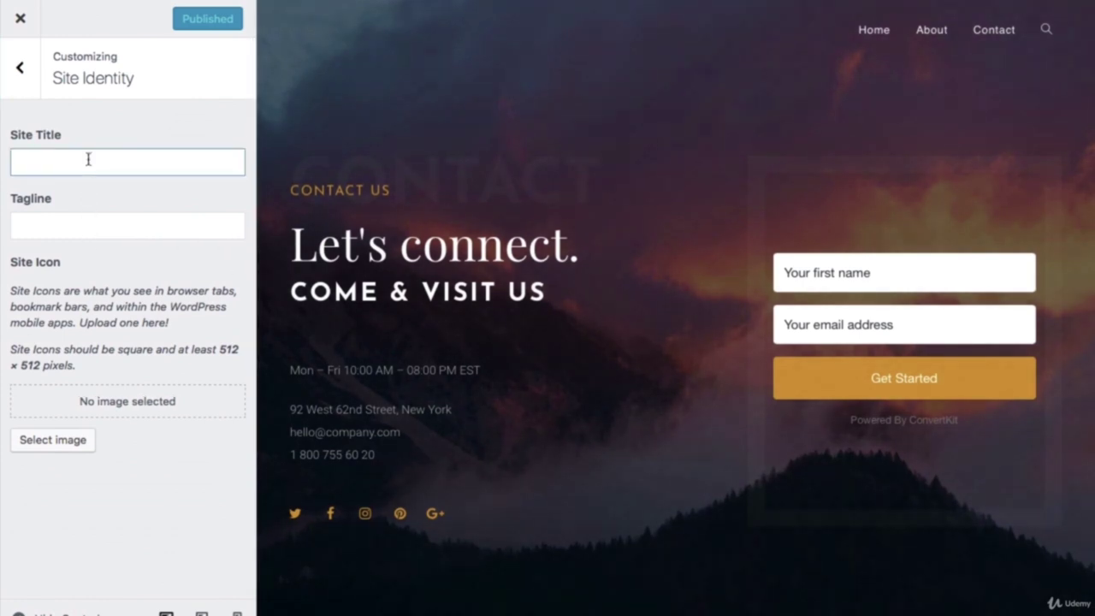
type("WME")
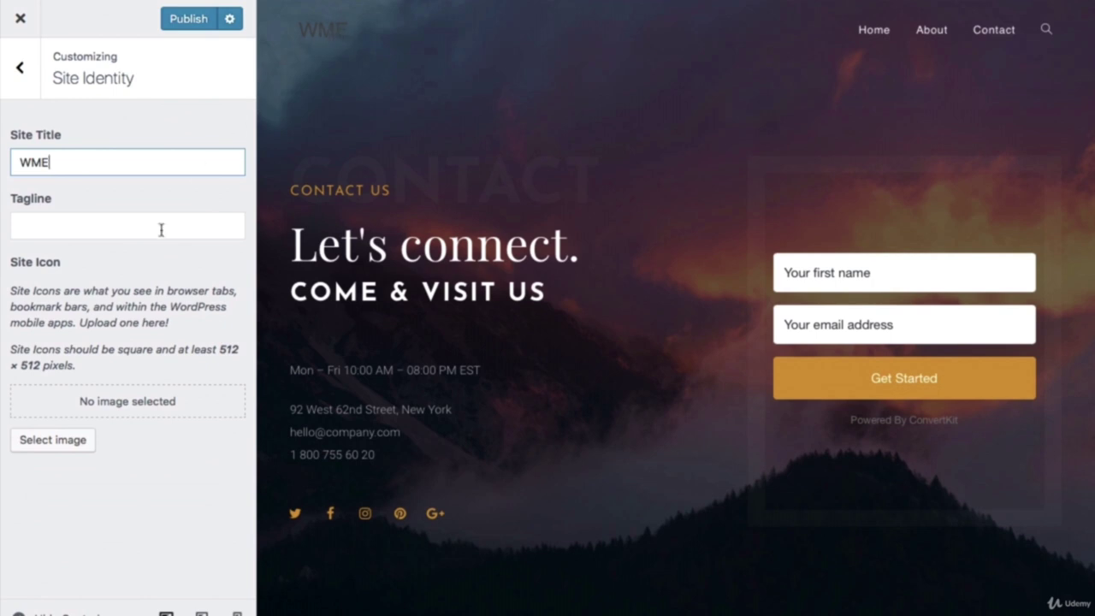
left_click(21, 74)
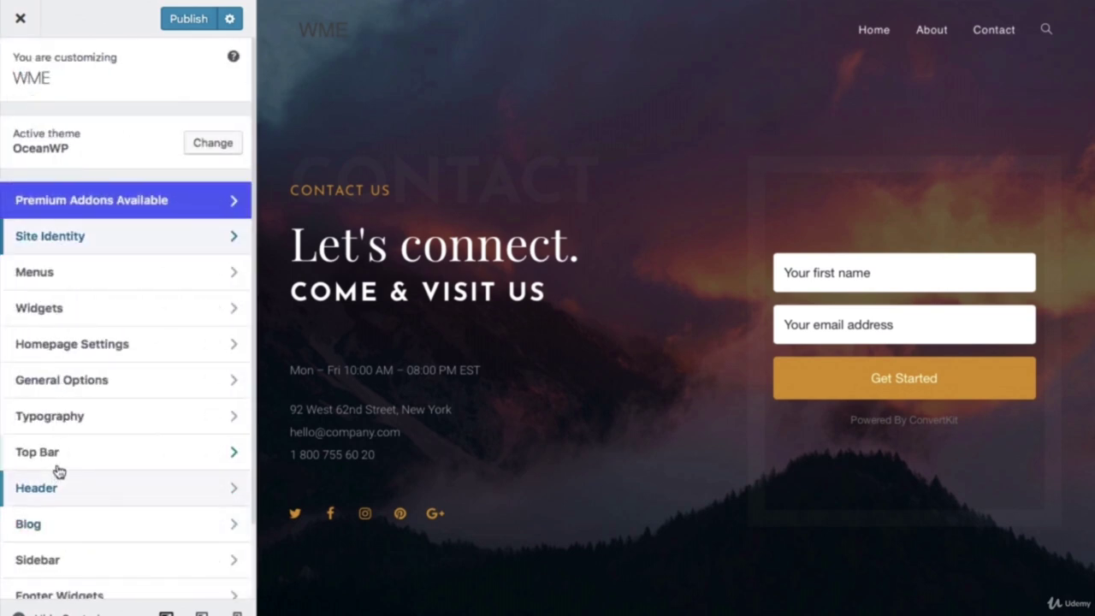
scroll(57, 471, "down", 1)
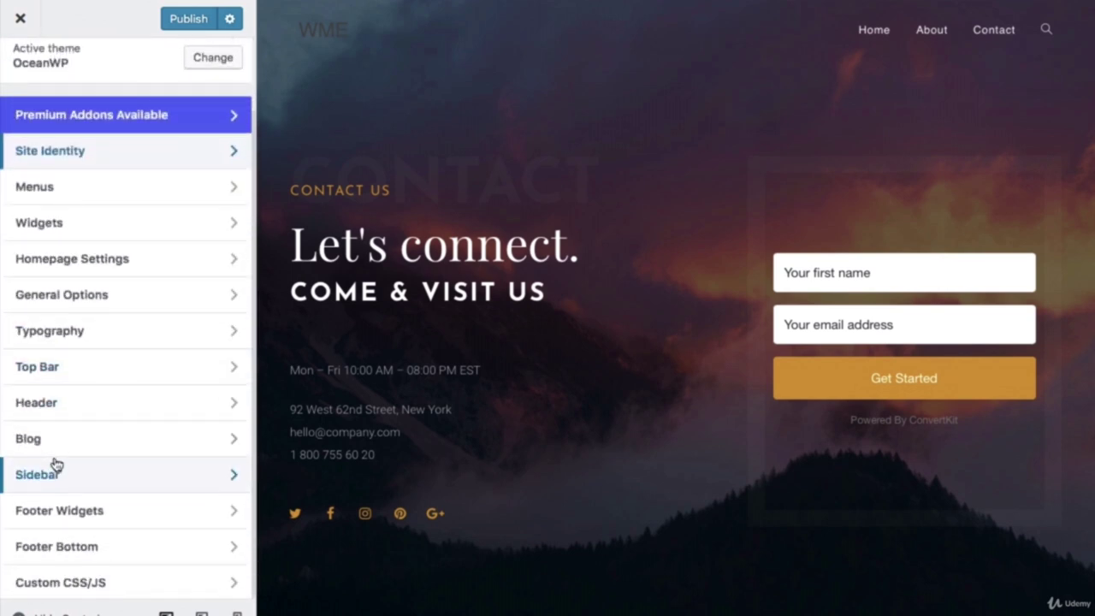
Step: Set the header logo colour to white (#ffffff) and open the logo media library
left_click(64, 403)
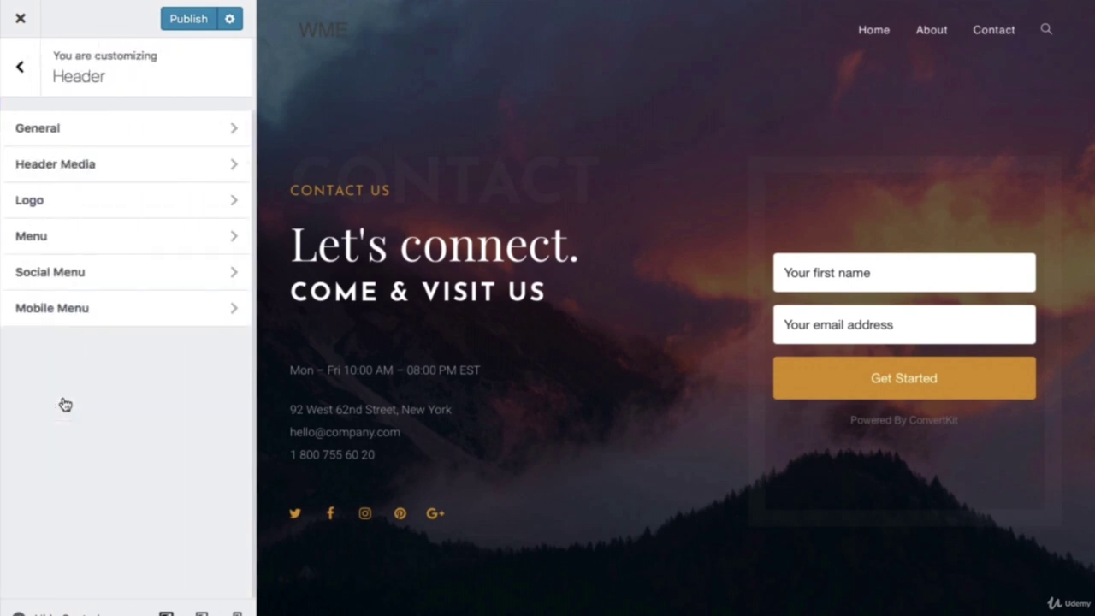
left_click(72, 209)
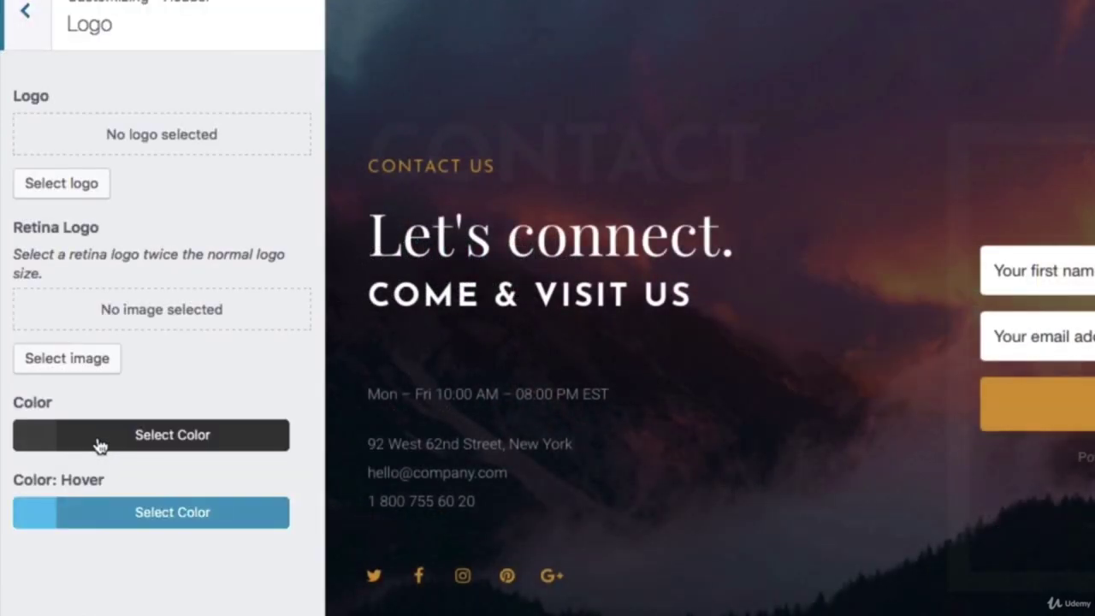
left_click(99, 445)
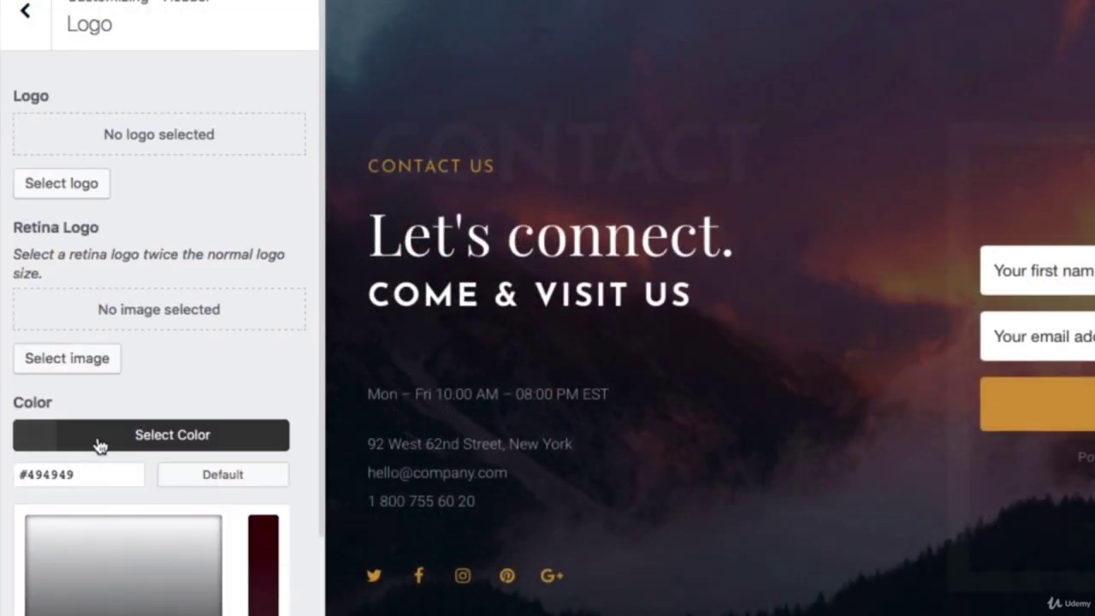
scroll(90, 610, "down", 3)
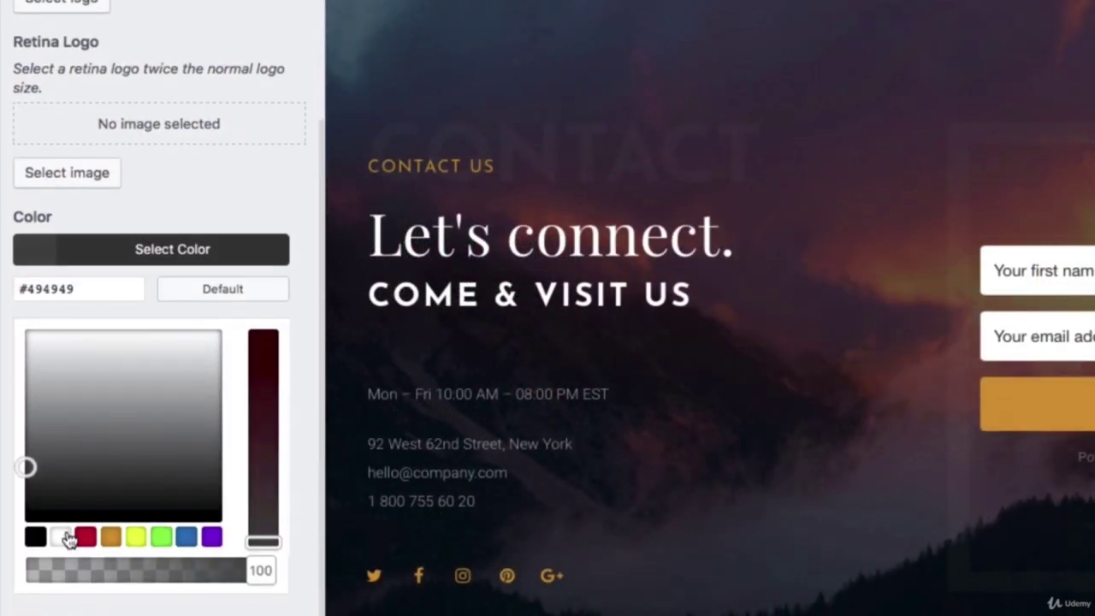
left_click(66, 536)
scroll(130, 268, "up", 3)
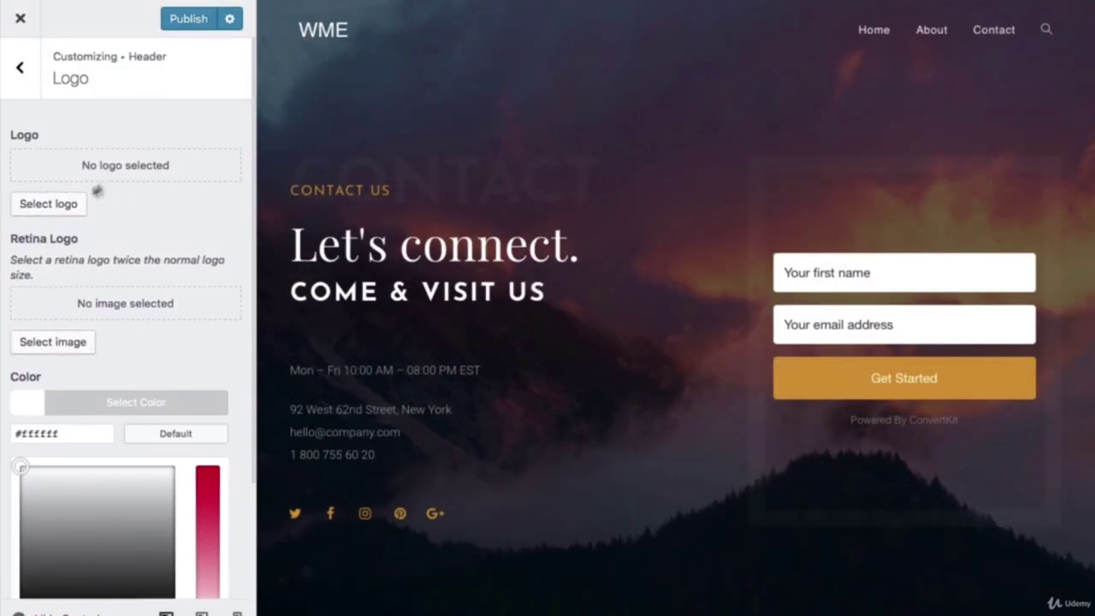
left_click(54, 212)
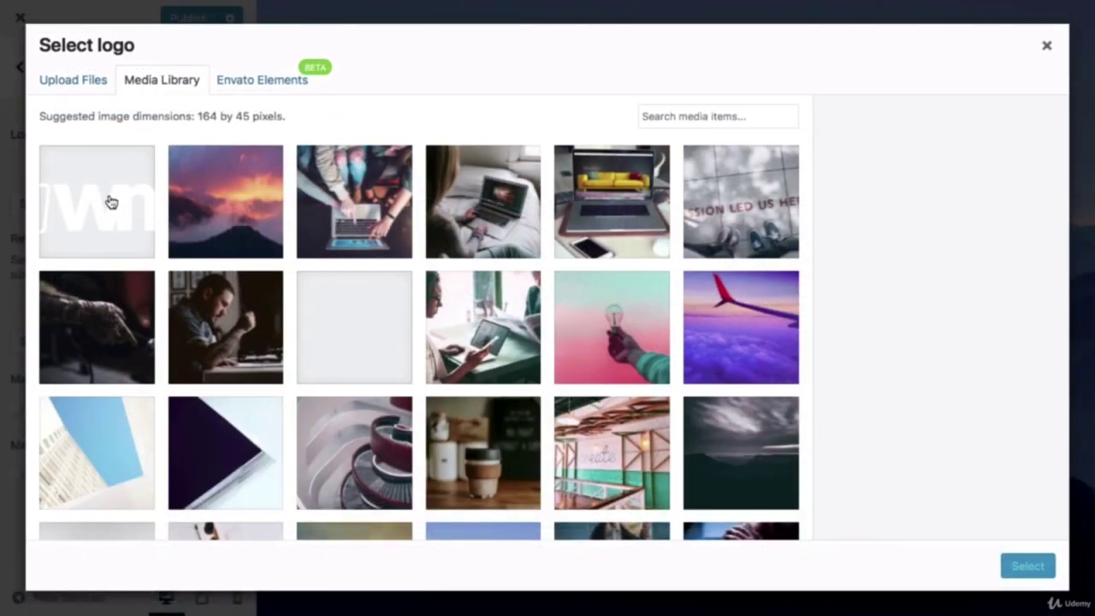
Step: Set the white WME logo as the cropped header logo, publish, and exit the Customizer
left_click(110, 202)
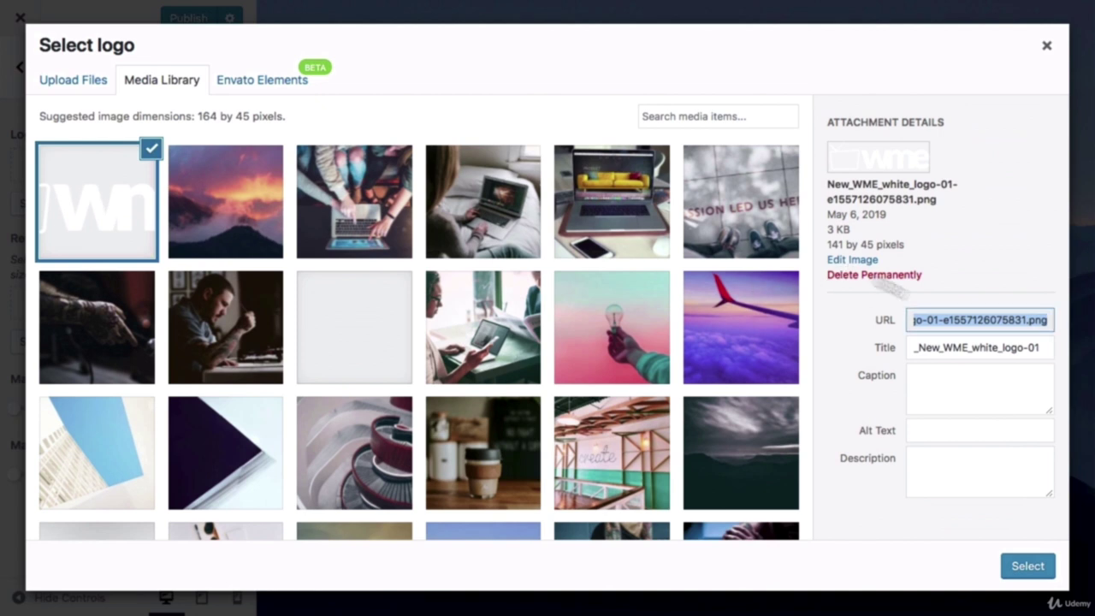
left_click(1024, 566)
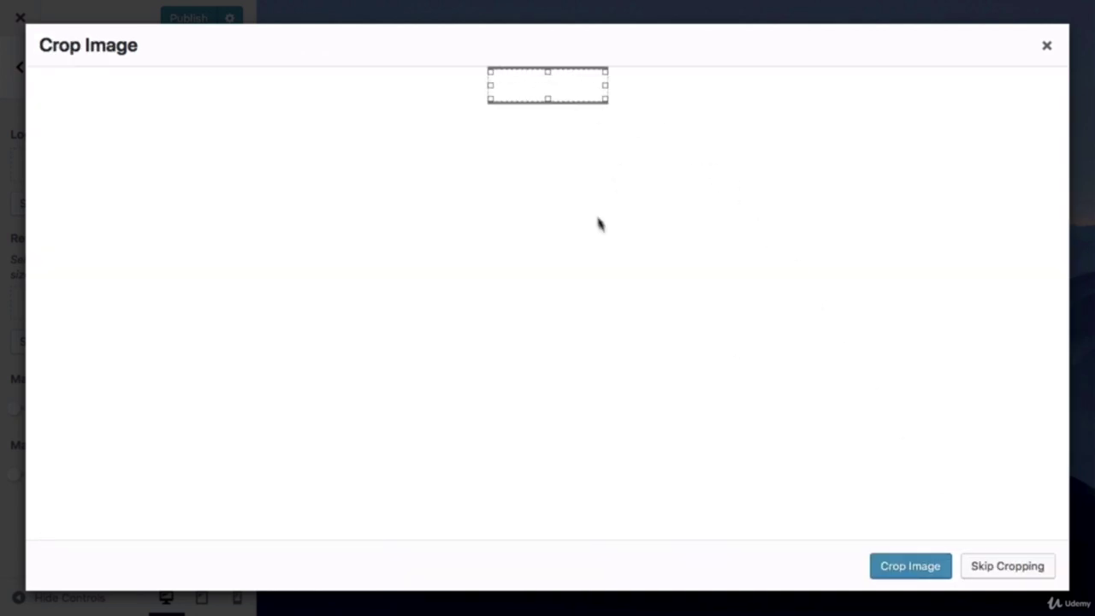
left_click(907, 568)
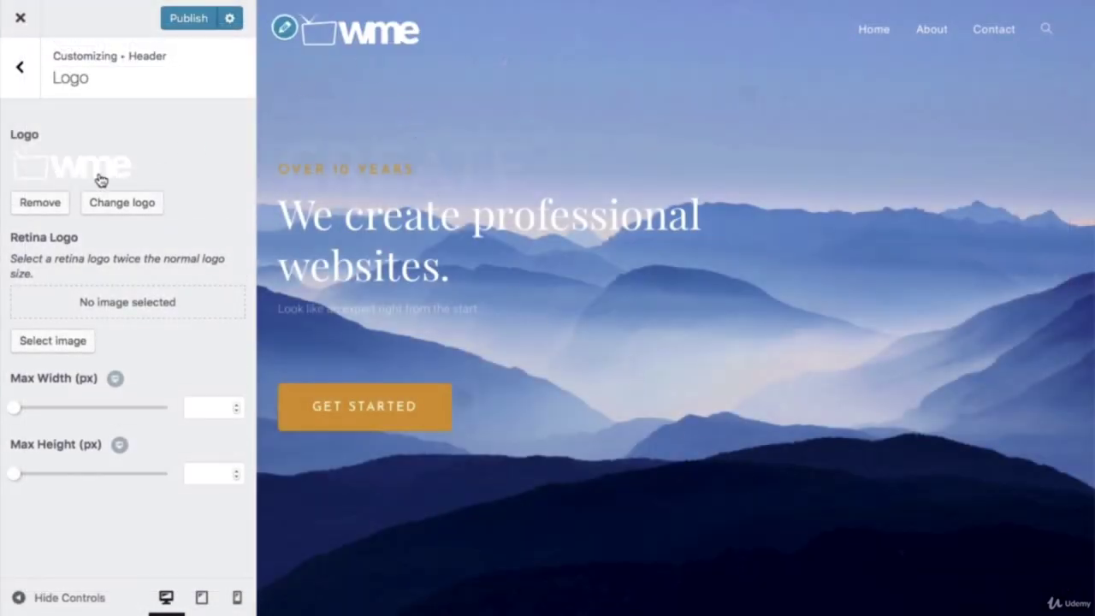
left_click(177, 20)
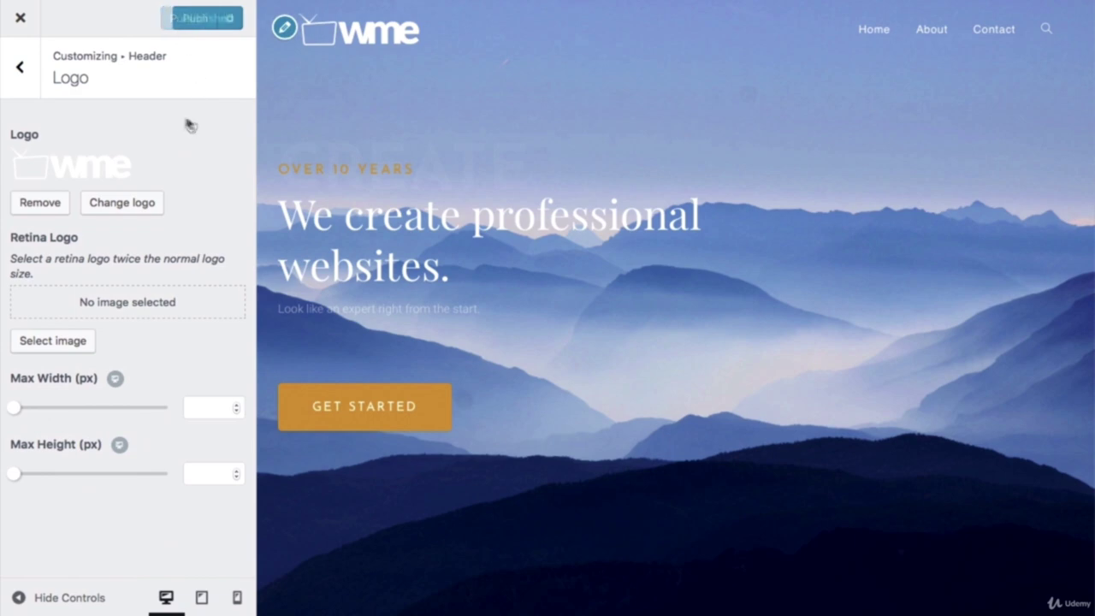
left_click(18, 23)
mouse_move(88, 24)
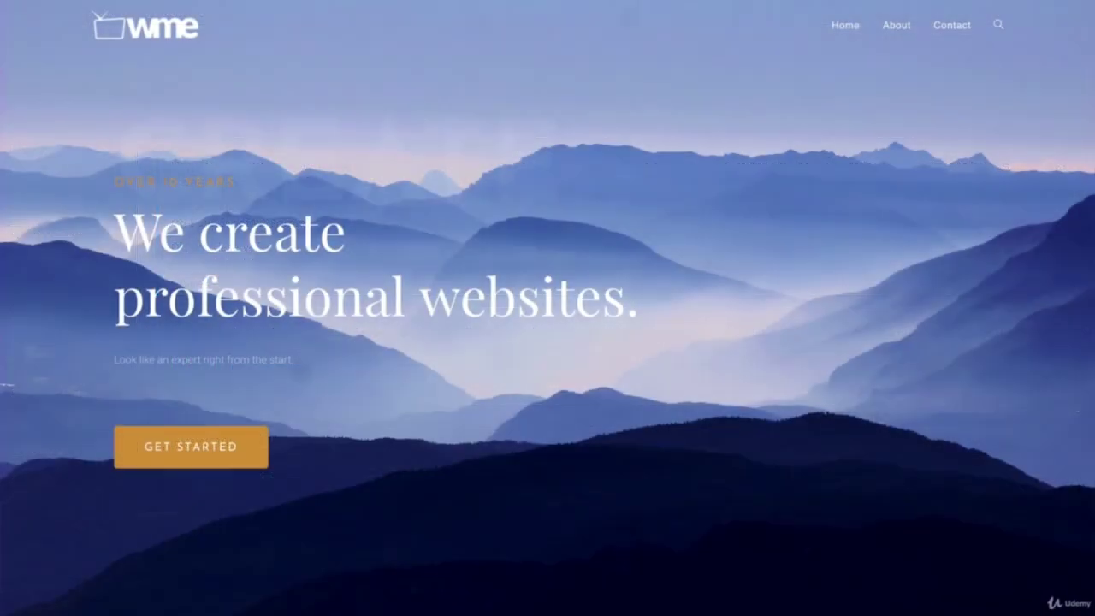
Step: Scroll through the live home page and another page to preview the white WME header logo
scroll(548, 308, "down", 5)
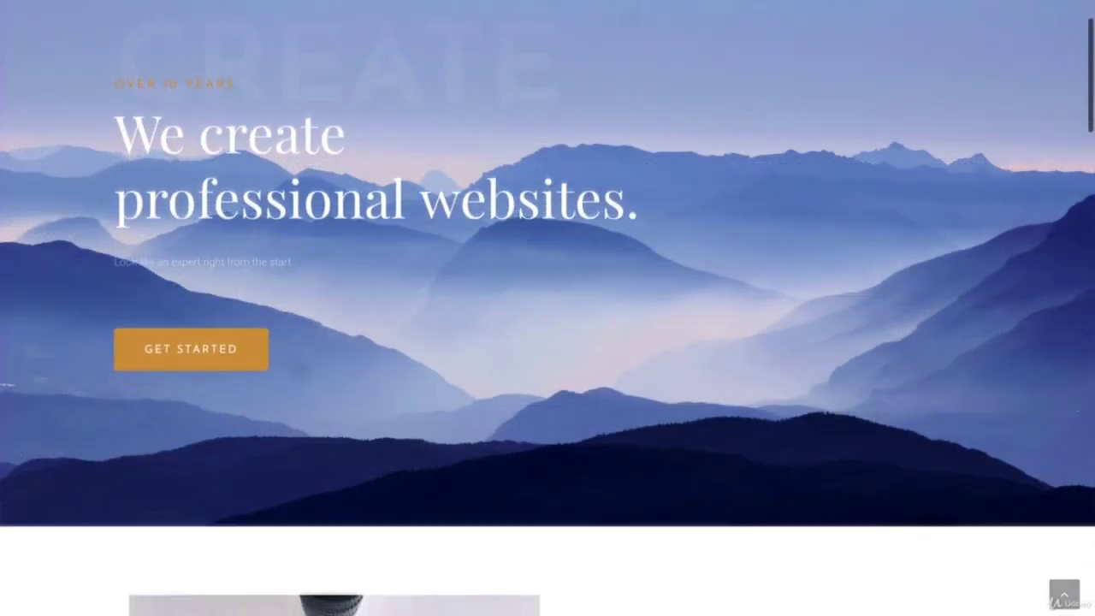
scroll(548, 308, "down", 3)
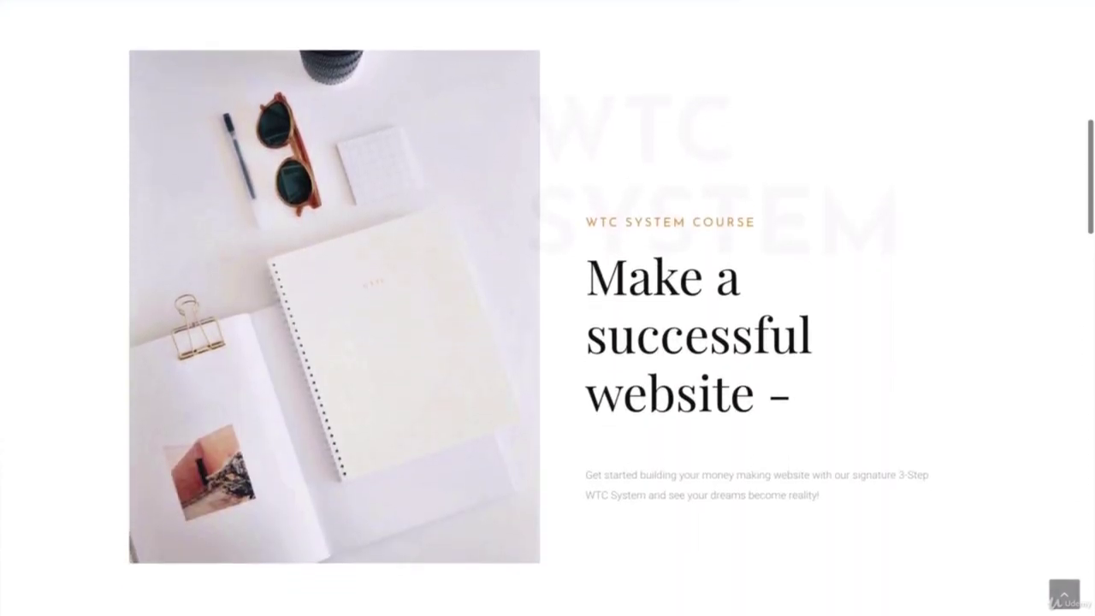
scroll(547, 308, "down", 2)
scroll(548, 308, "down", 6)
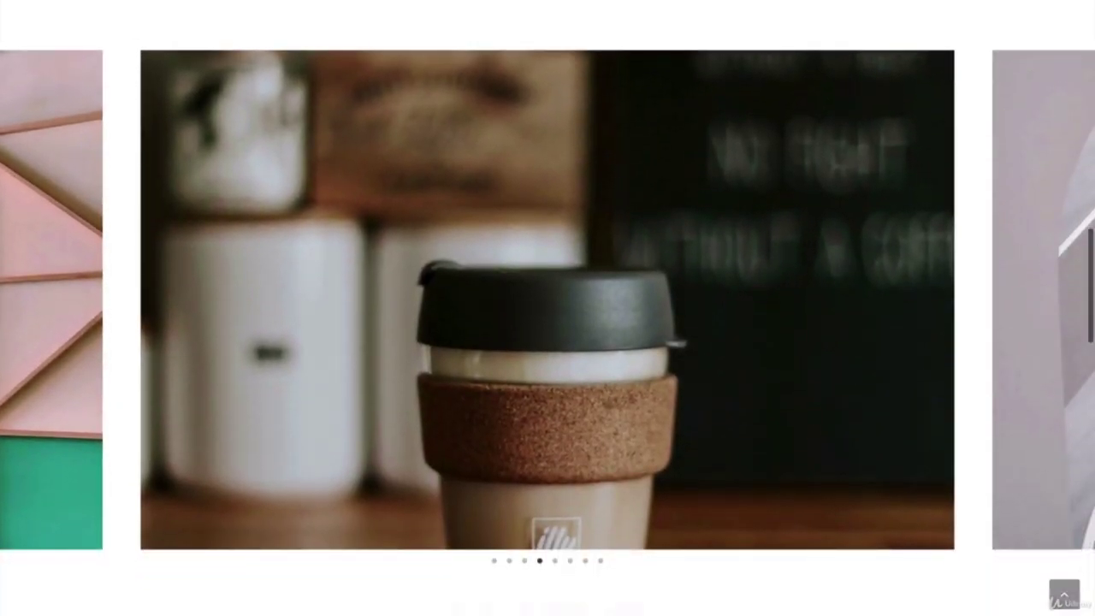
scroll(547, 308, "down", 3)
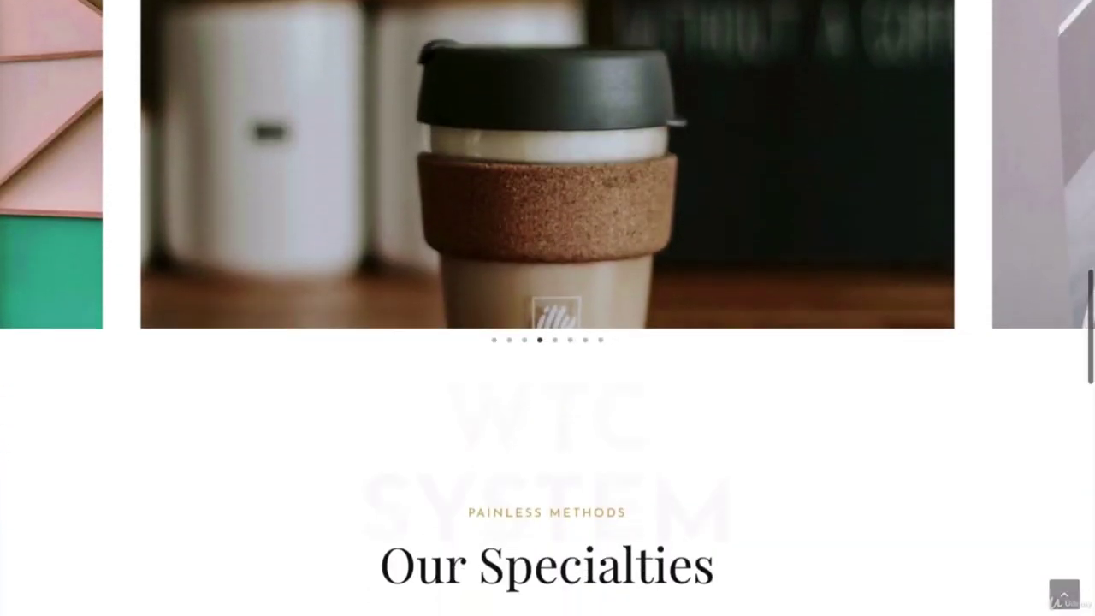
scroll(547, 308, "down", 4)
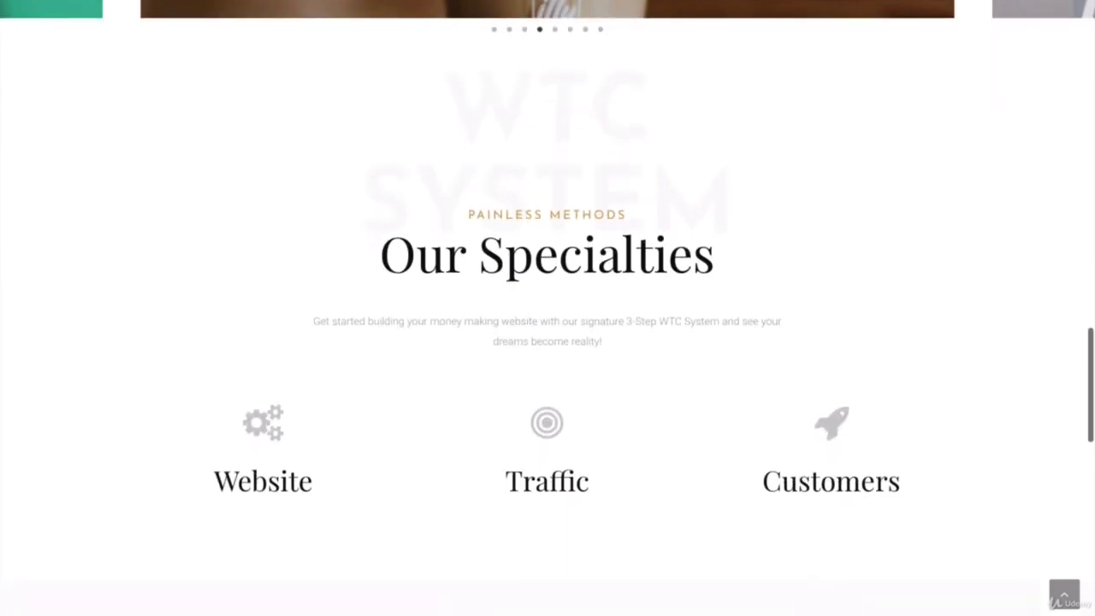
scroll(548, 308, "down", 3)
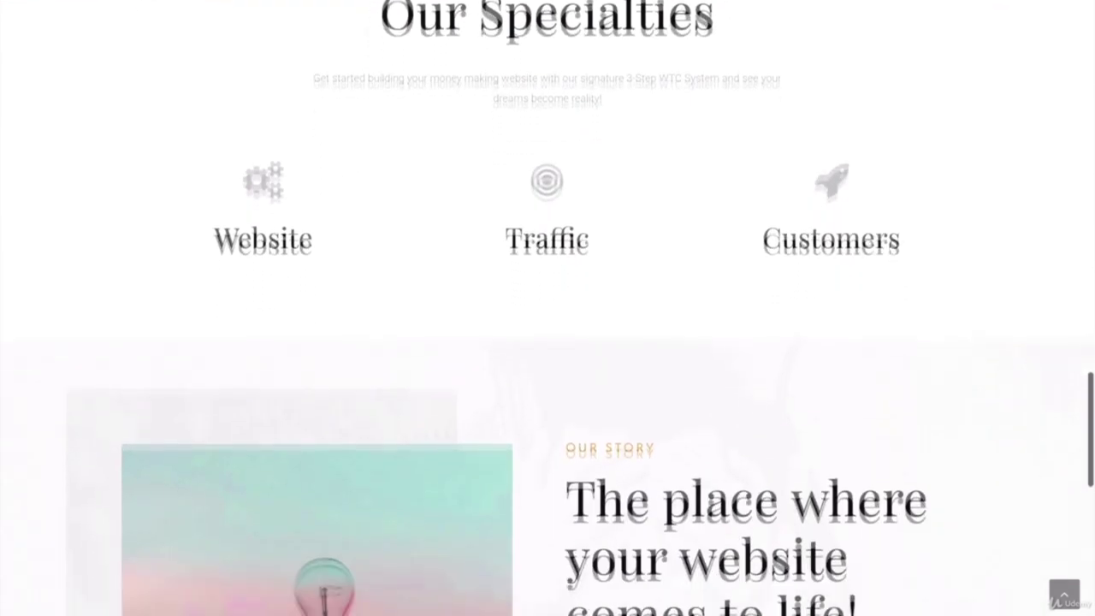
scroll(548, 308, "down", 3)
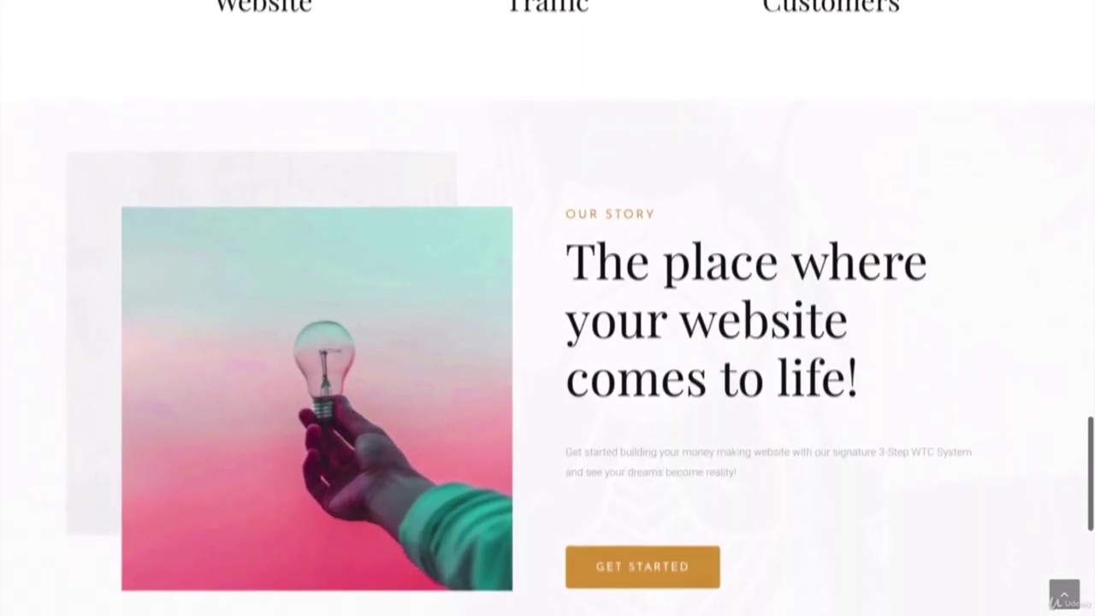
scroll(548, 308, "down", 5)
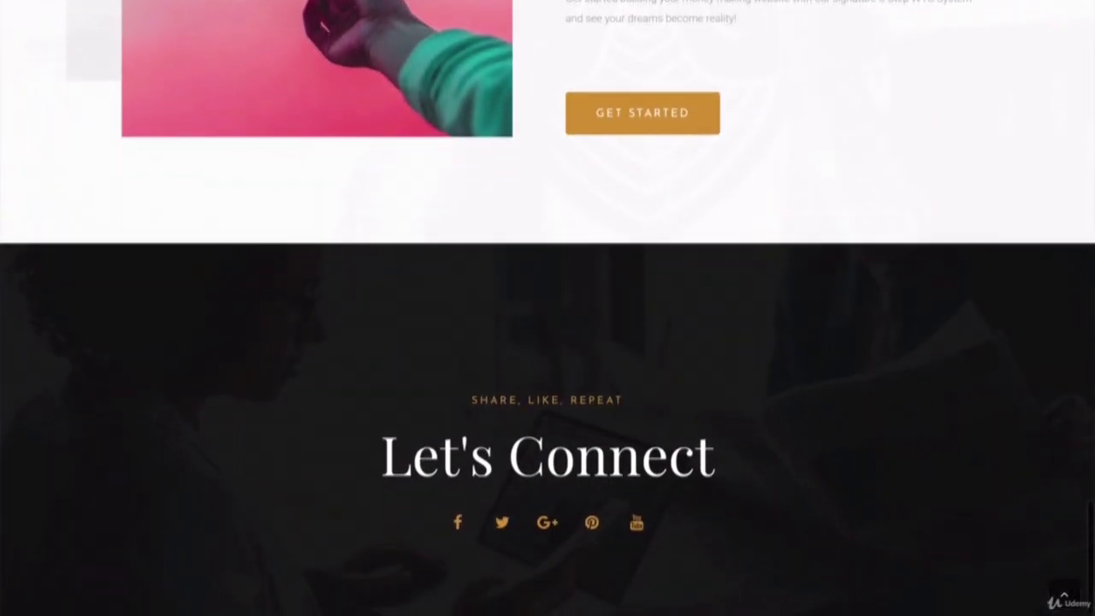
scroll(548, 308, "down", 1)
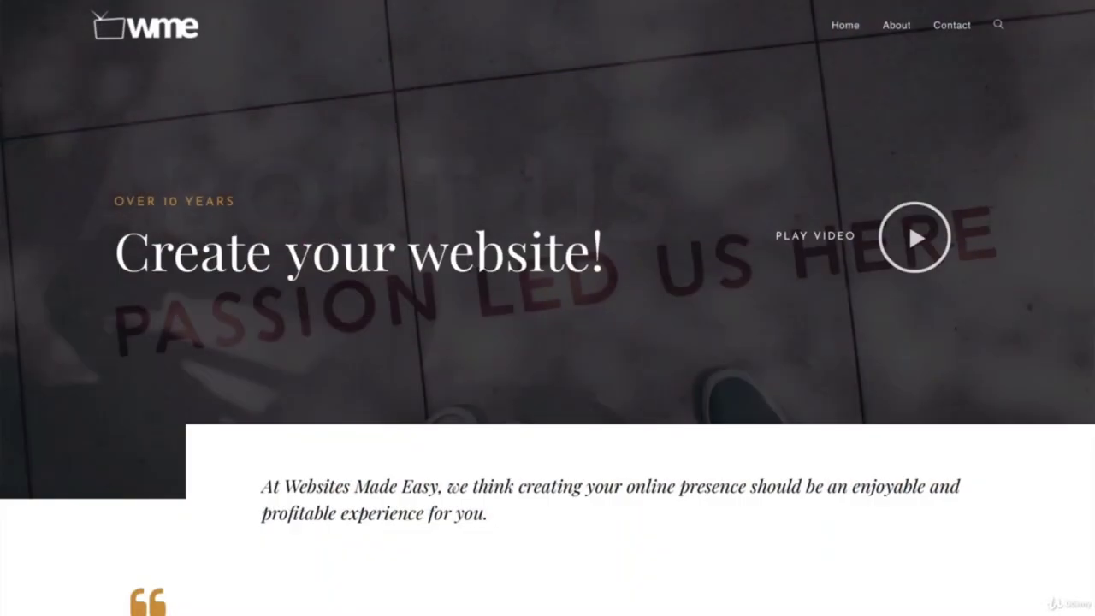
scroll(547, 308, "down", 10)
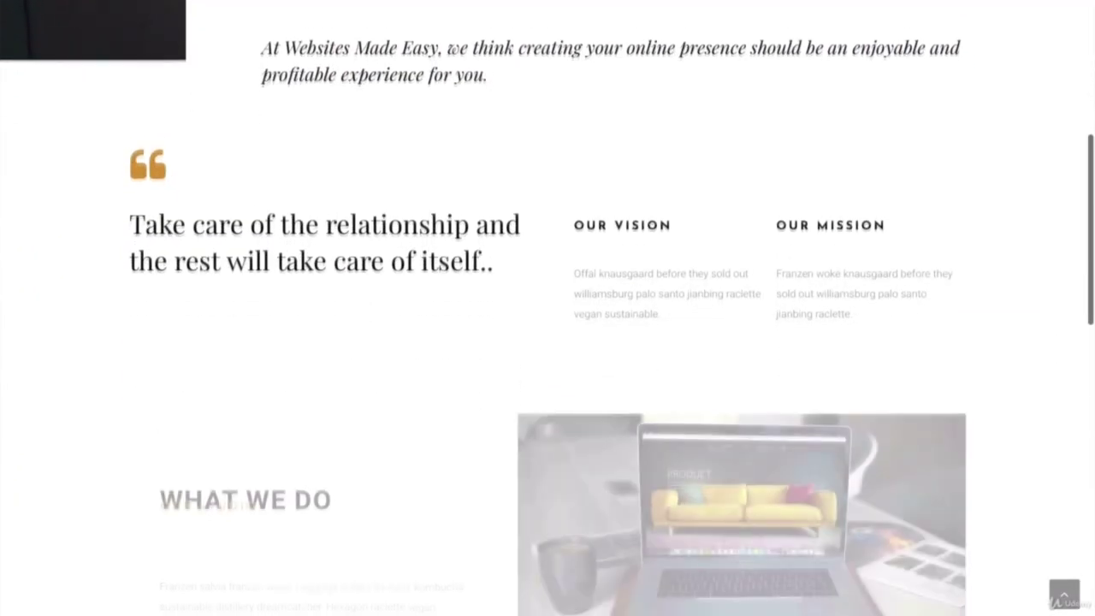
scroll(548, 308, "down", 7)
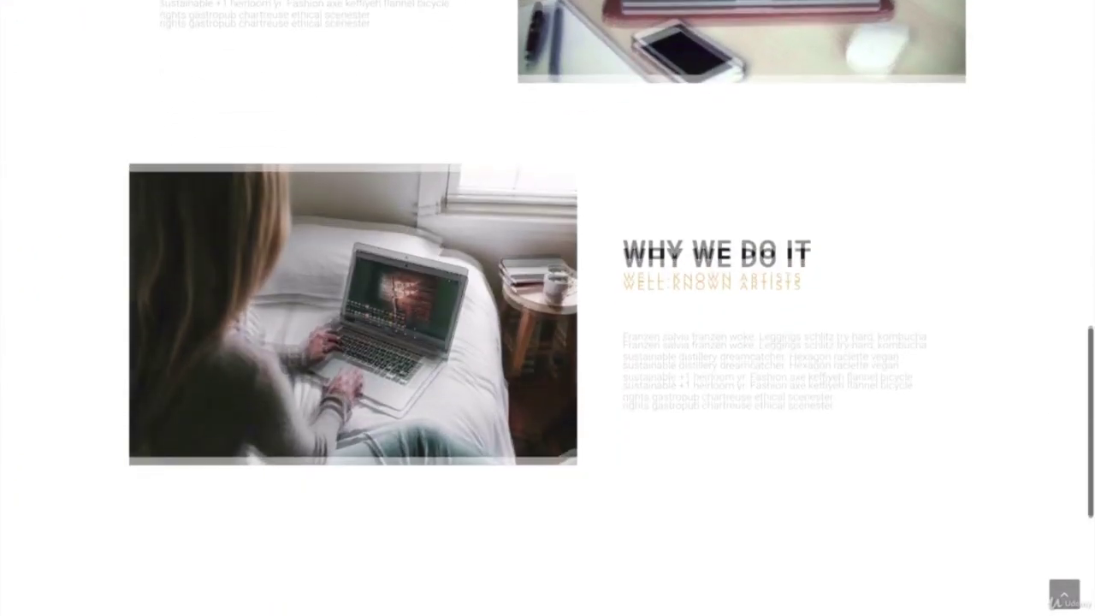